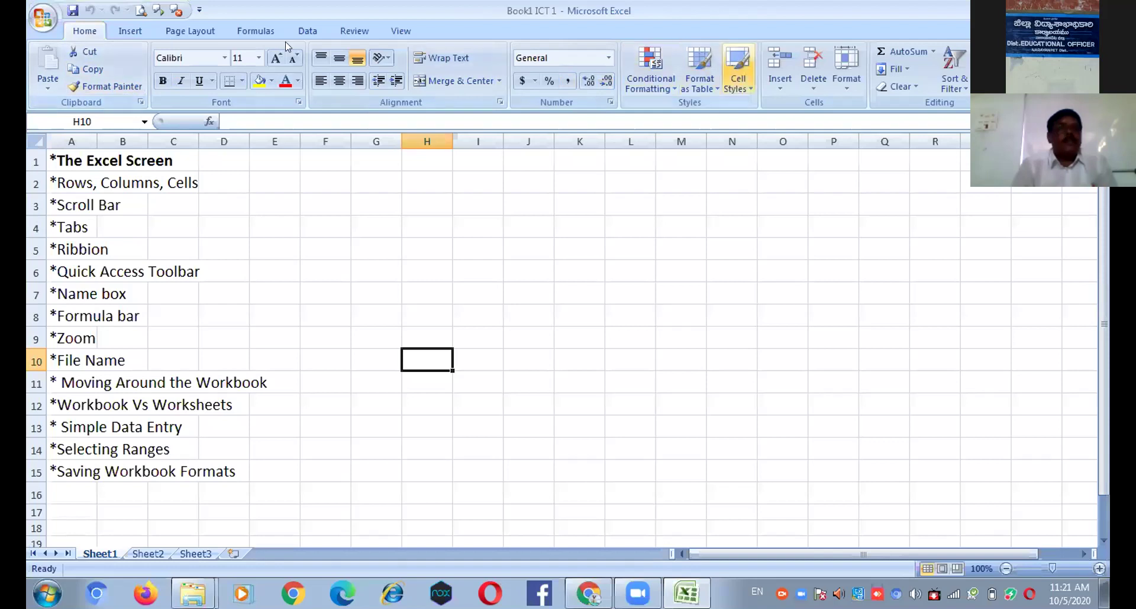
pyautogui.scroll(-1, 319, 34)
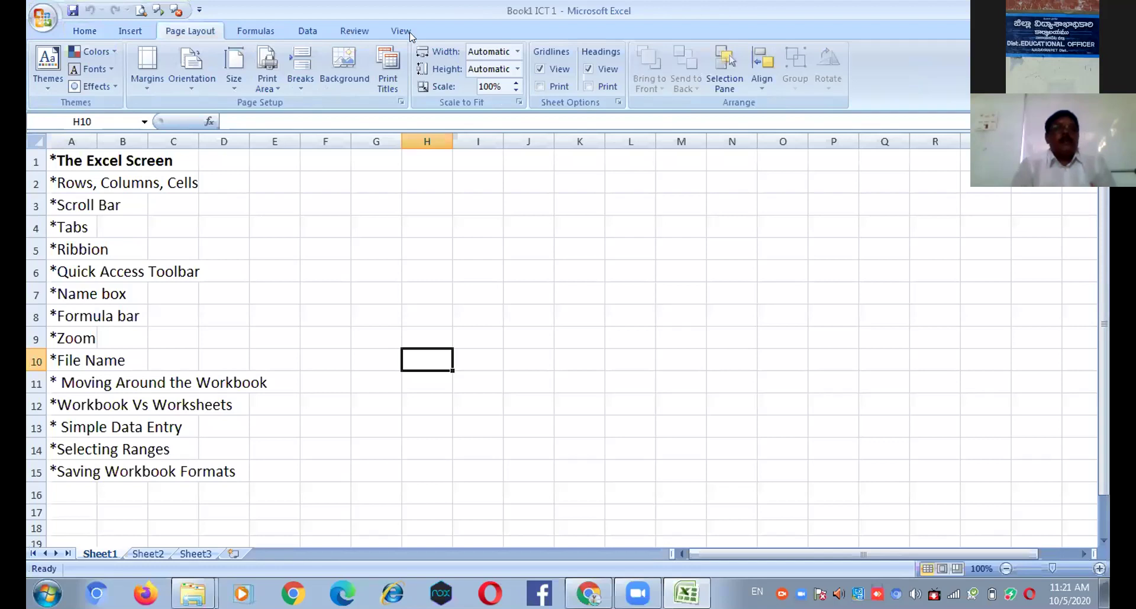
pyautogui.scroll(-1, 402, 33)
pyautogui.scroll(-2, 106, 71)
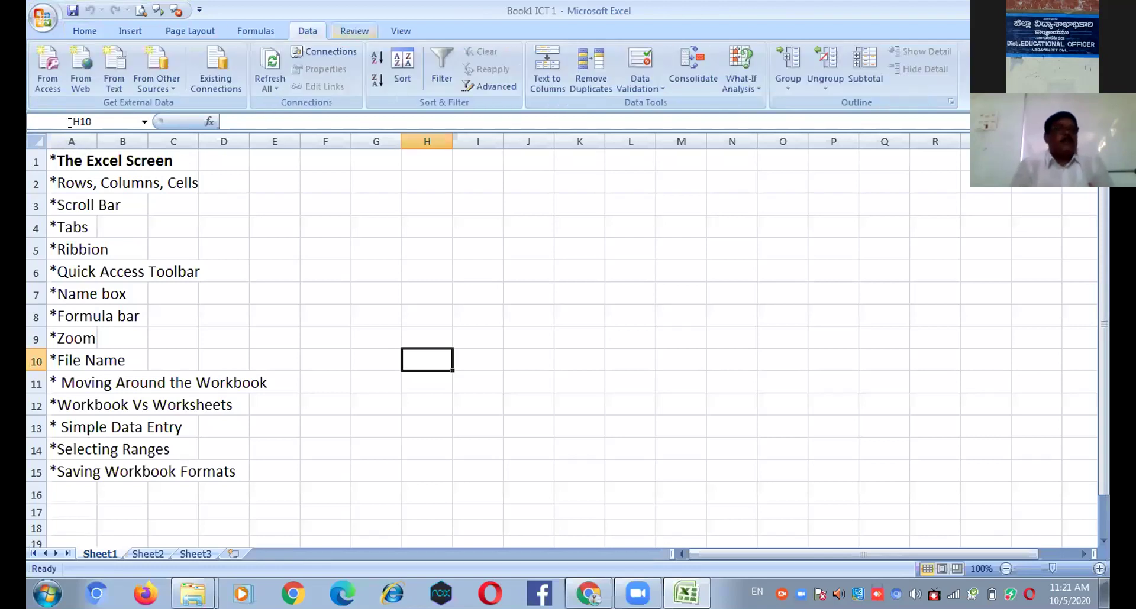
pyautogui.click(84, 31)
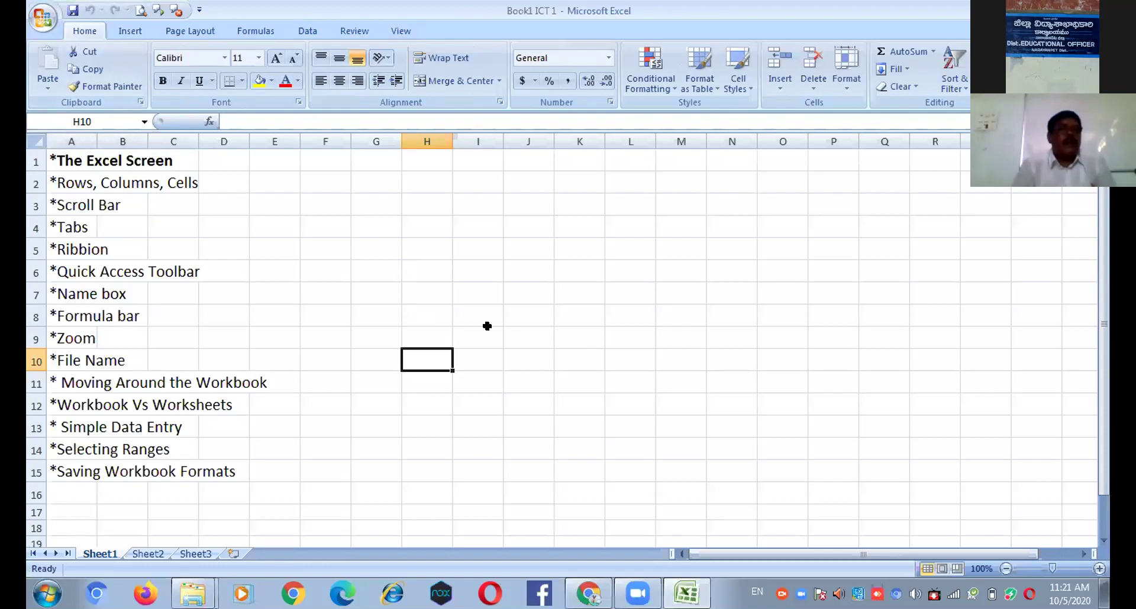
# - Select cell J9 and move the selection up the column to cell J4
pyautogui.click(540, 327)
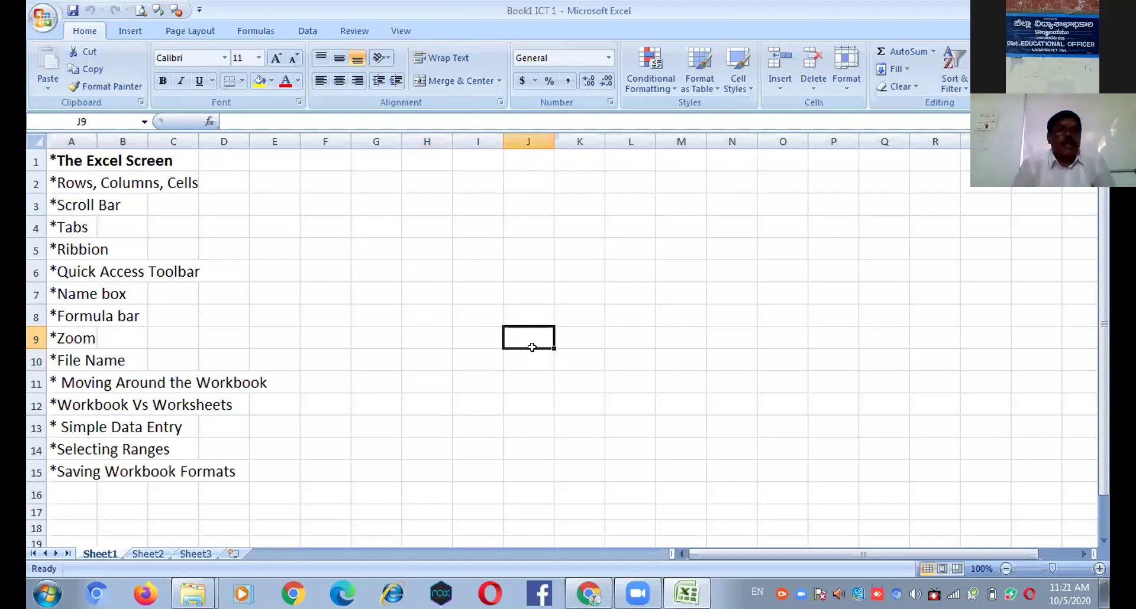
pyautogui.press('Up')
pyautogui.press('Up')
pyautogui.press('Up')
pyautogui.press('Up')
pyautogui.press('Up')
# - Jump directly to cell G6 by entering its cell reference
pyautogui.click(98, 114)
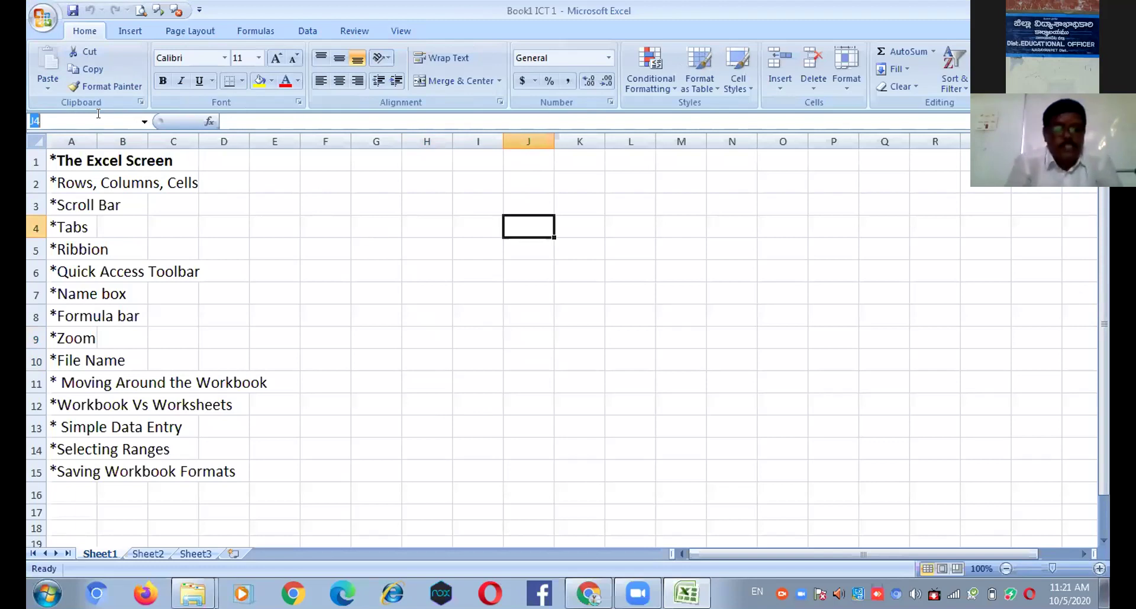
pyautogui.write('g6')
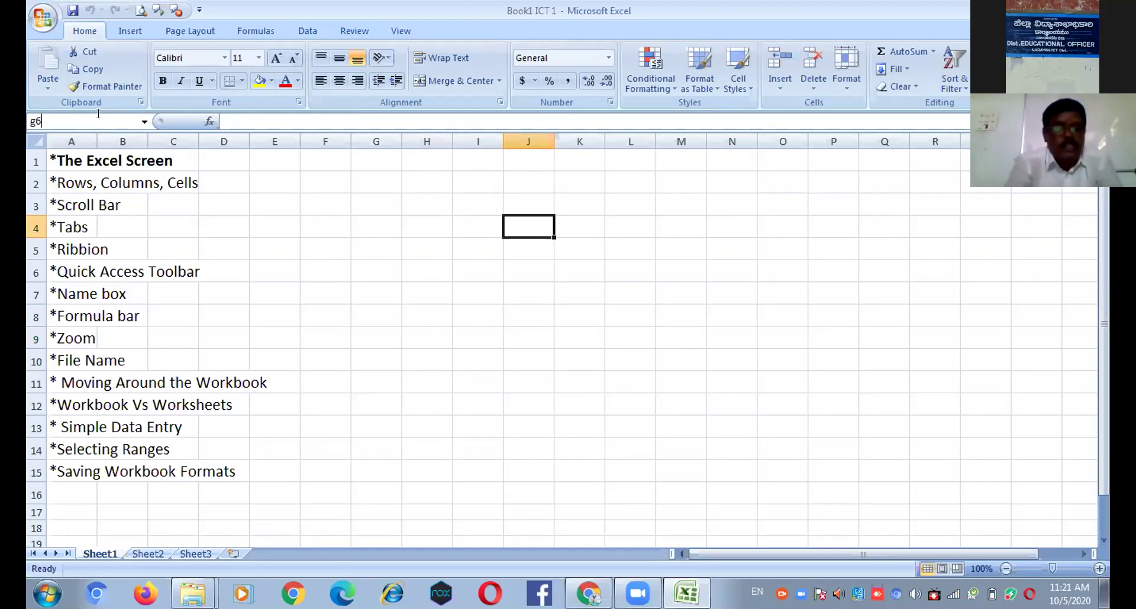
pyautogui.press('Return')
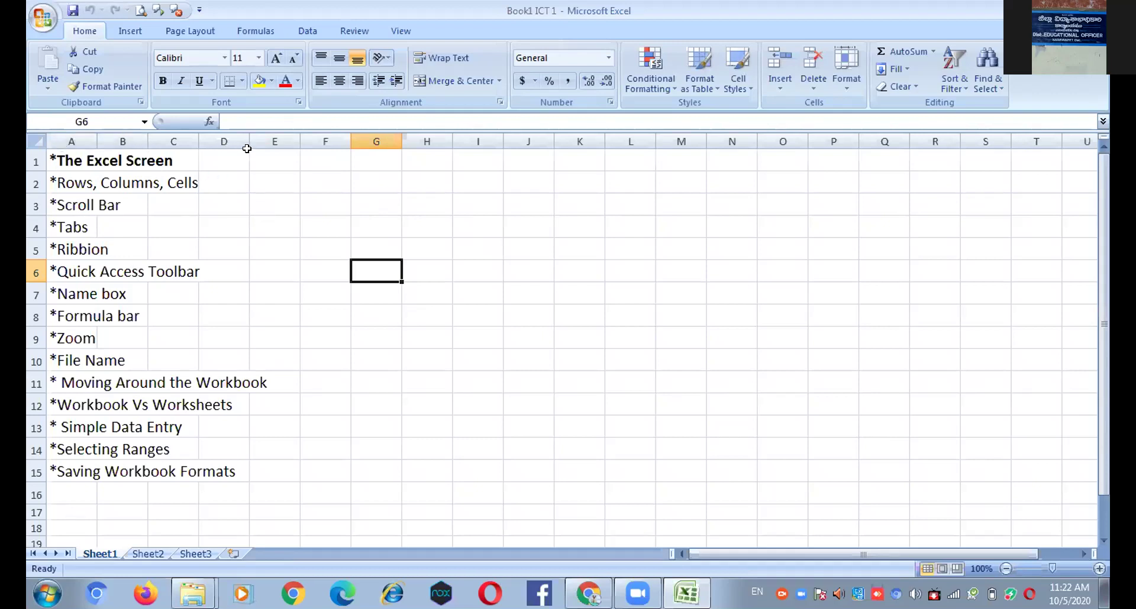
# - From column I, jump to the sheet's last column and last row at XFD1048576, and return to cell A1
pyautogui.click(471, 136)
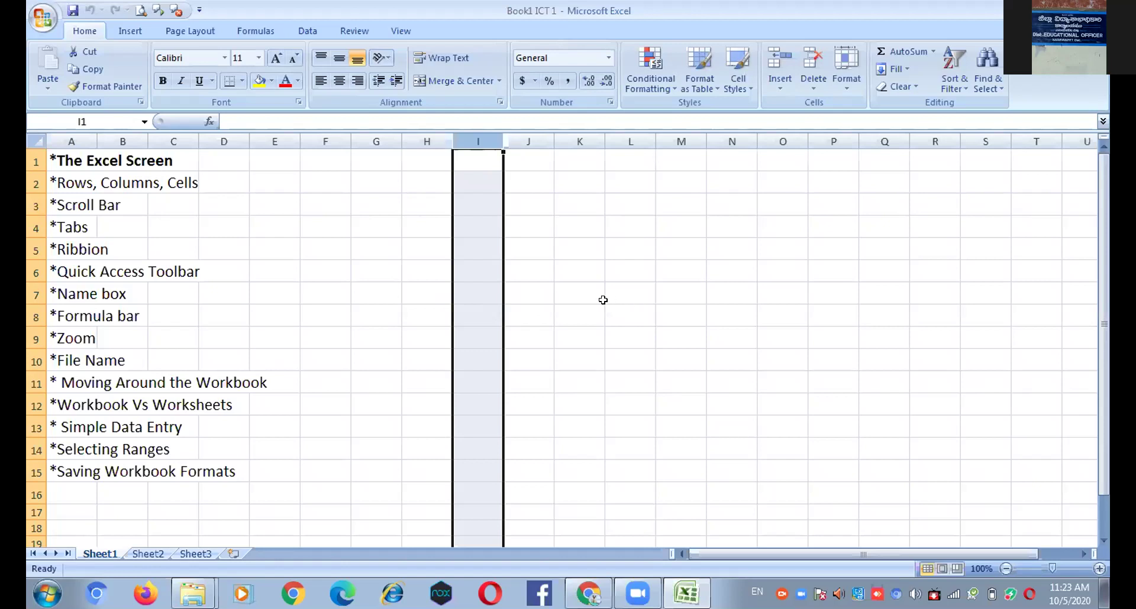
pyautogui.hotkey('ctrl', 'Right')
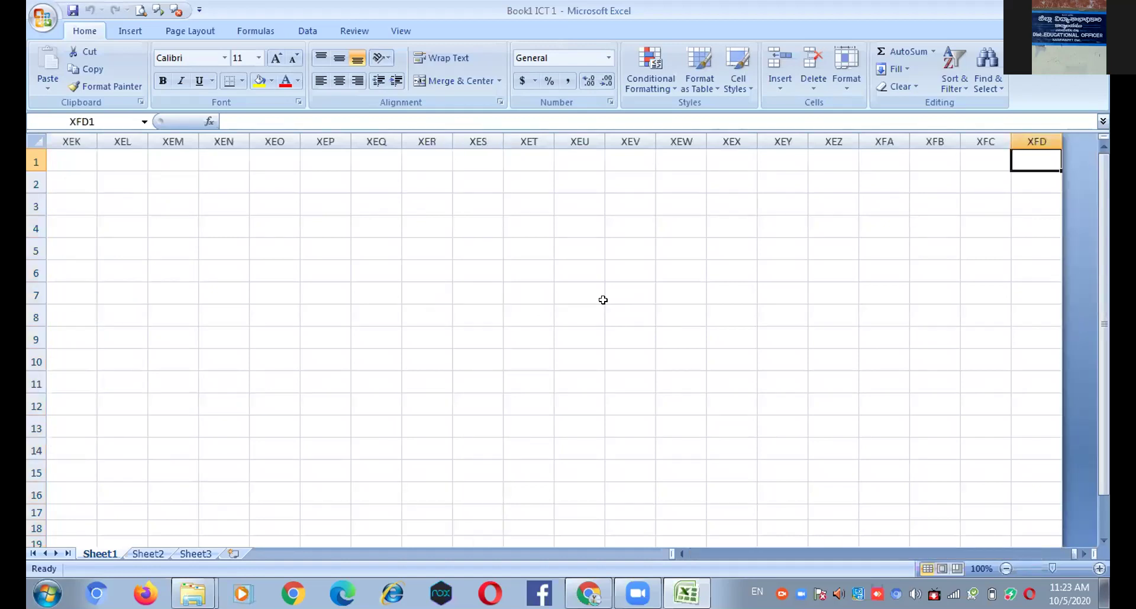
pyautogui.hotkey('ctrl', 'Down')
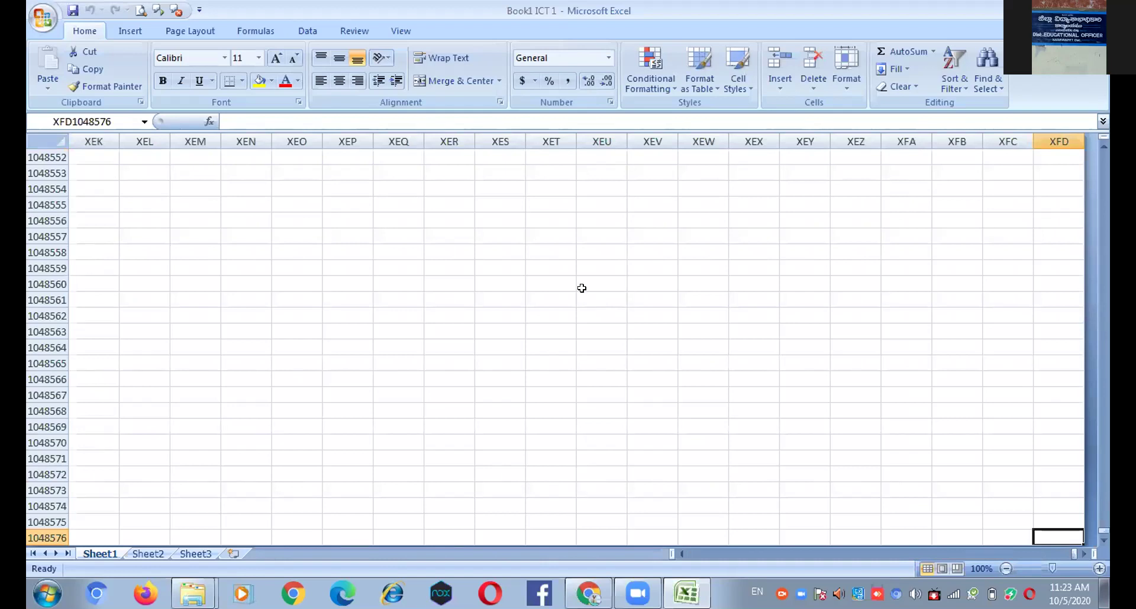
pyautogui.hotkey('ctrl', 'Up')
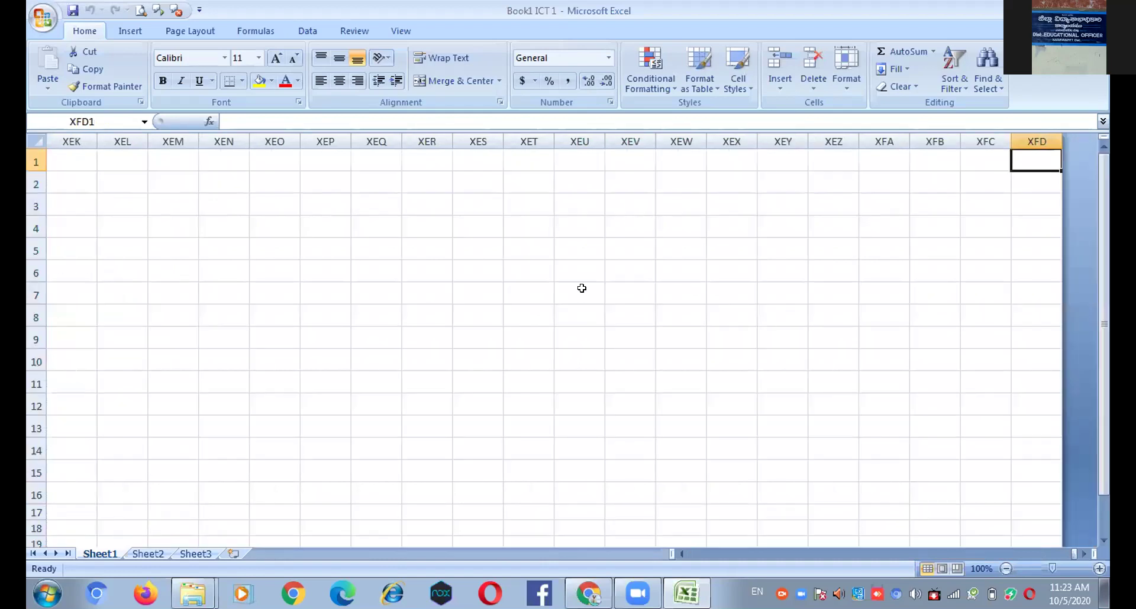
pyautogui.hotkey('ctrl', 'Left')
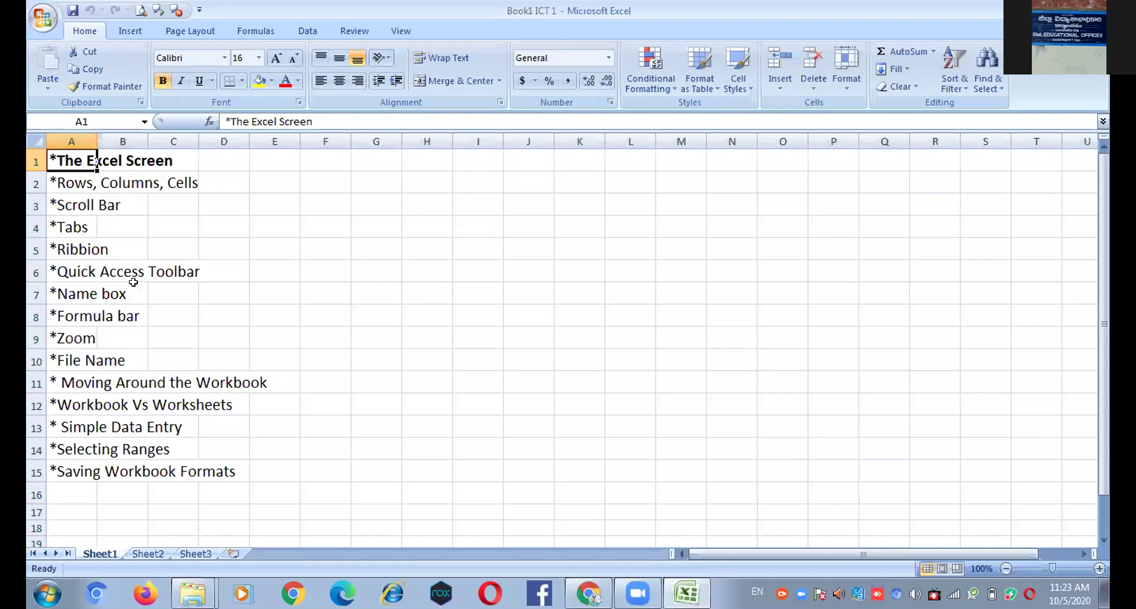
# - Select the whole of column G and column E in turn, ending on the single cell H1
pyautogui.click(384, 132)
pyautogui.moveTo(385, 132); pyautogui.dragTo(392, 140)
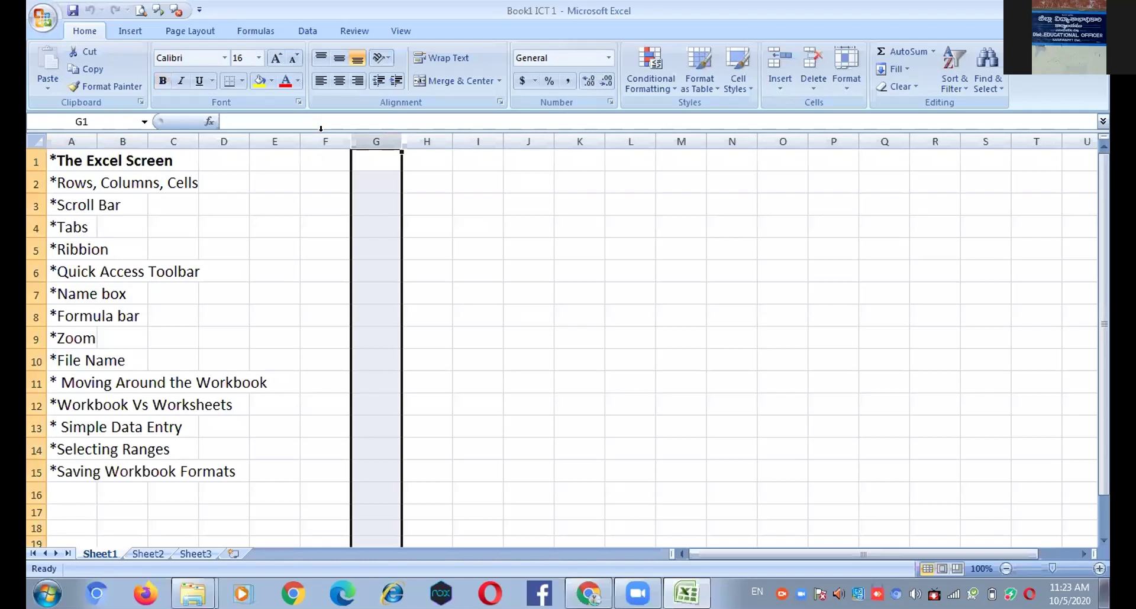
pyautogui.click(282, 140)
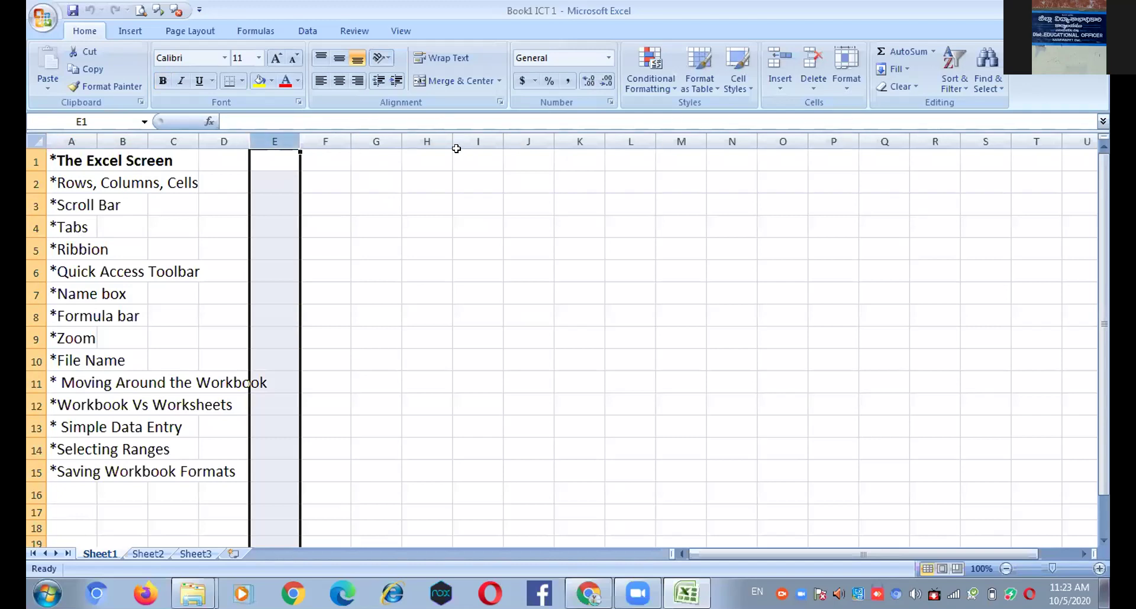
pyautogui.click(416, 158)
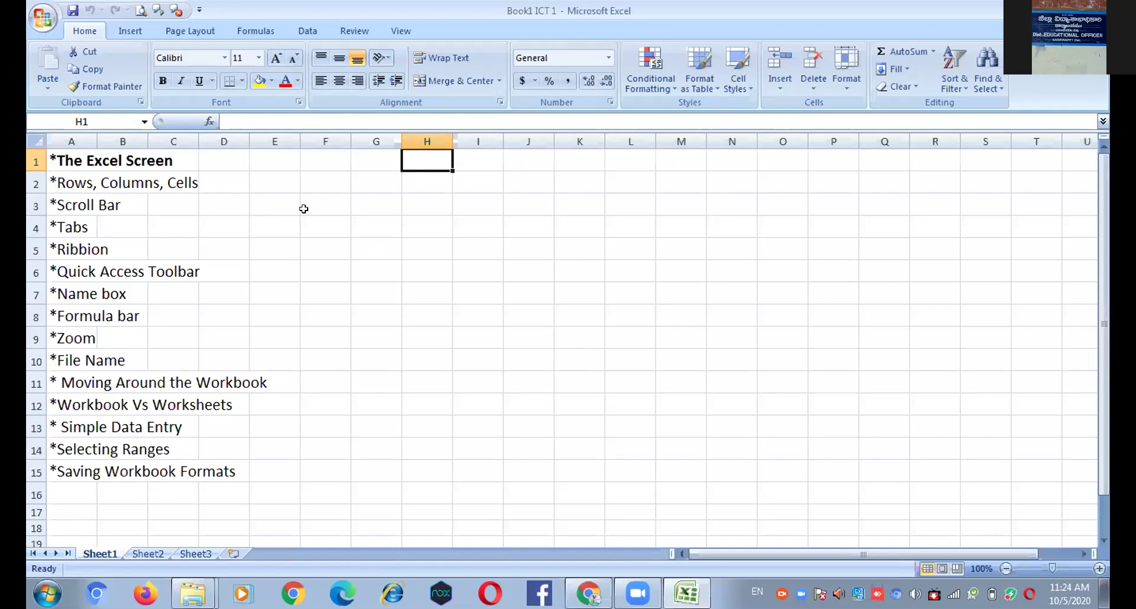
# - Select various single cells across the sheet, including G5 and I5, finishing at F7
pyautogui.click(365, 244)
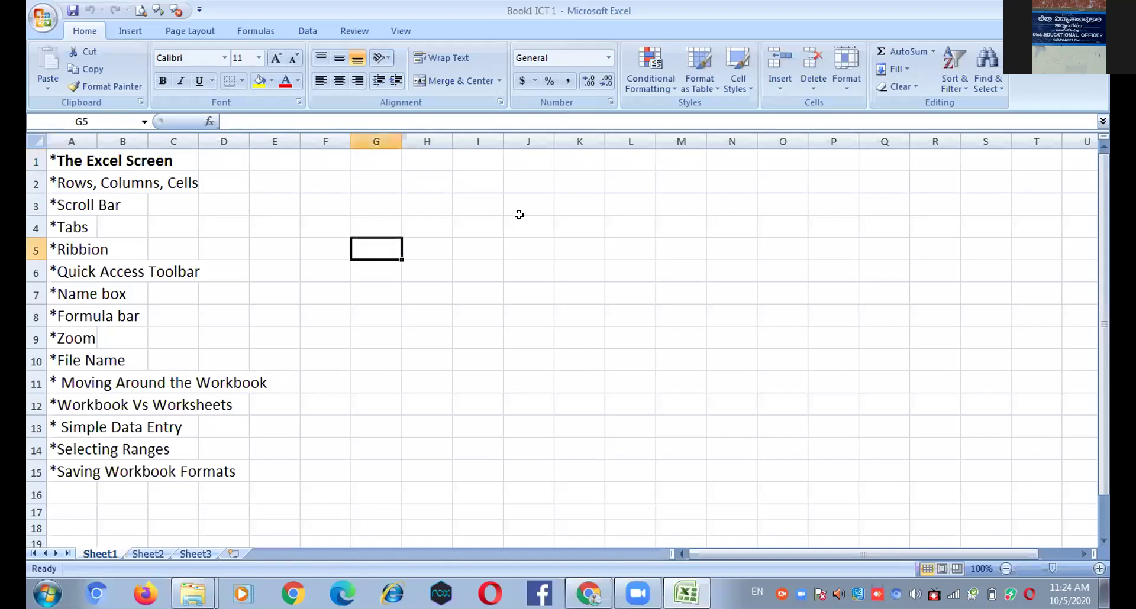
pyautogui.click(408, 395)
pyautogui.click(478, 248)
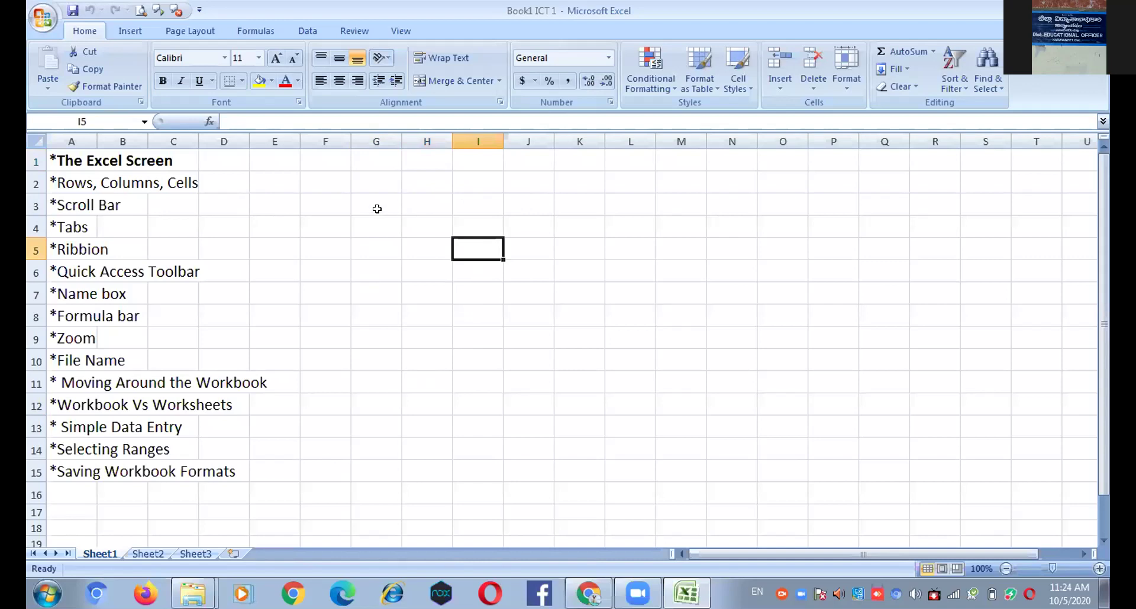
pyautogui.press('Left')
pyautogui.press('Up')
pyautogui.click(352, 209)
pyautogui.click(329, 294)
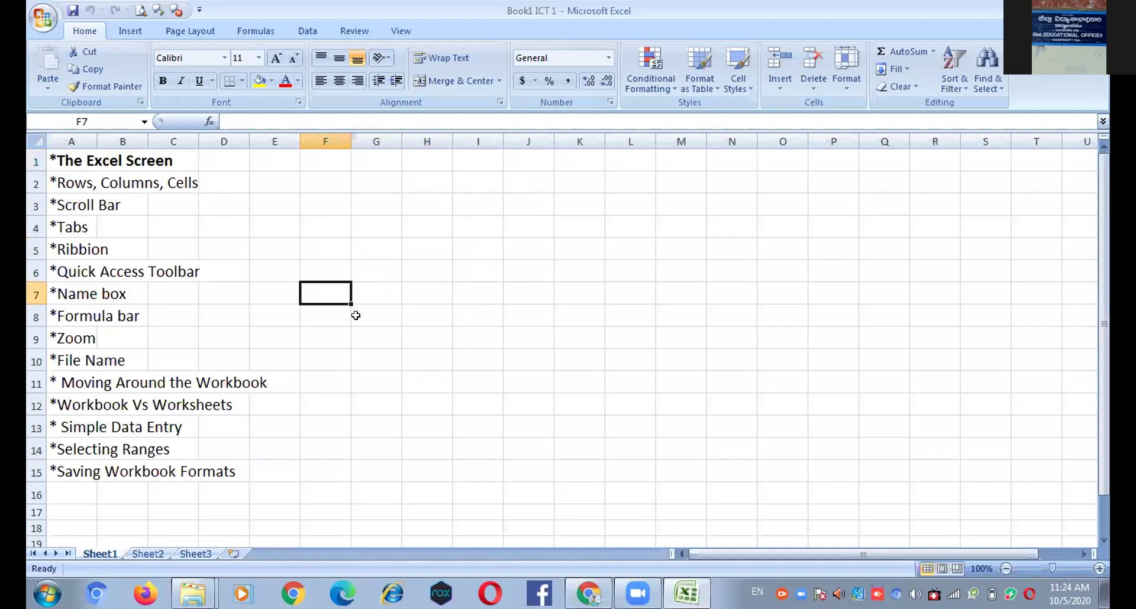
# - Select cells G9 and K9, and move the selection cell by cell to H10
pyautogui.click(399, 340)
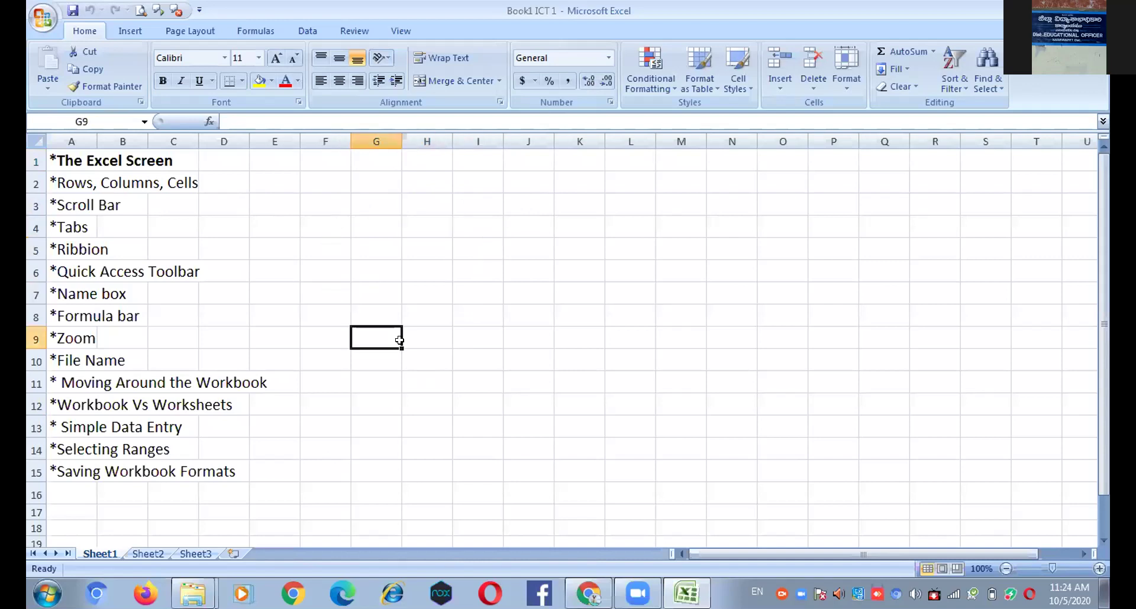
pyautogui.click(555, 334)
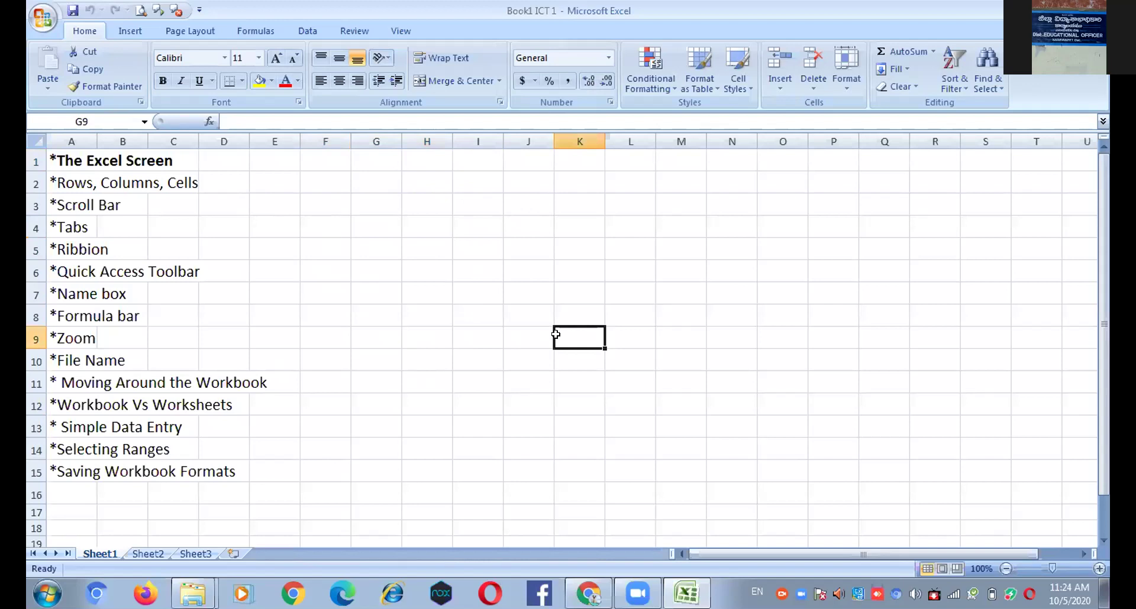
pyautogui.press('Left')
pyautogui.press('Left')
pyautogui.press('Left')
pyautogui.press('Down')
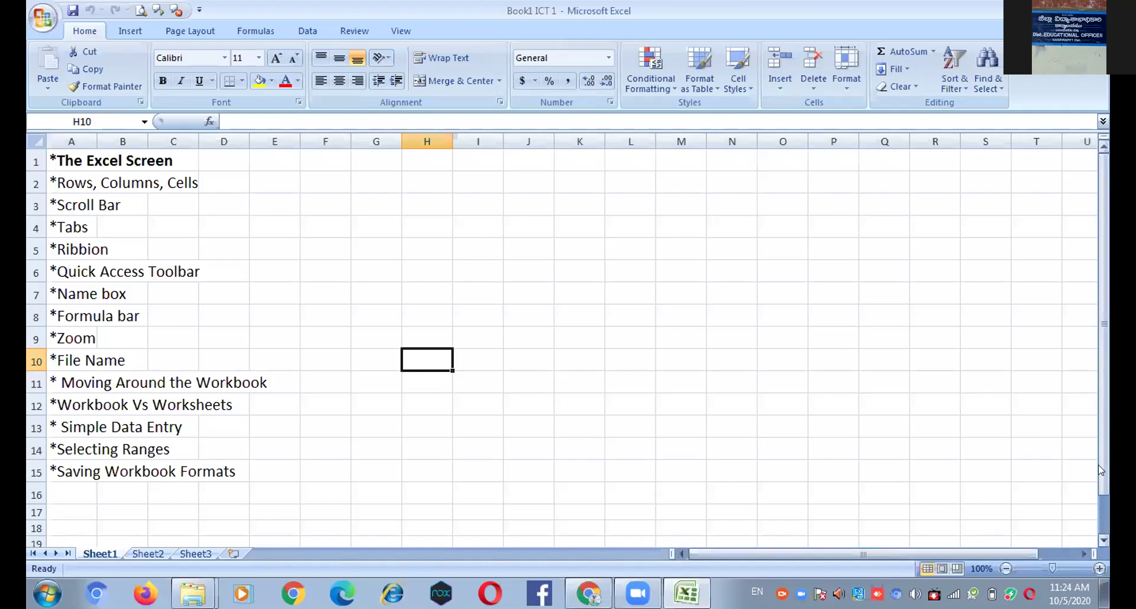
pyautogui.moveTo(1100, 463); pyautogui.dragTo(1100, 399)
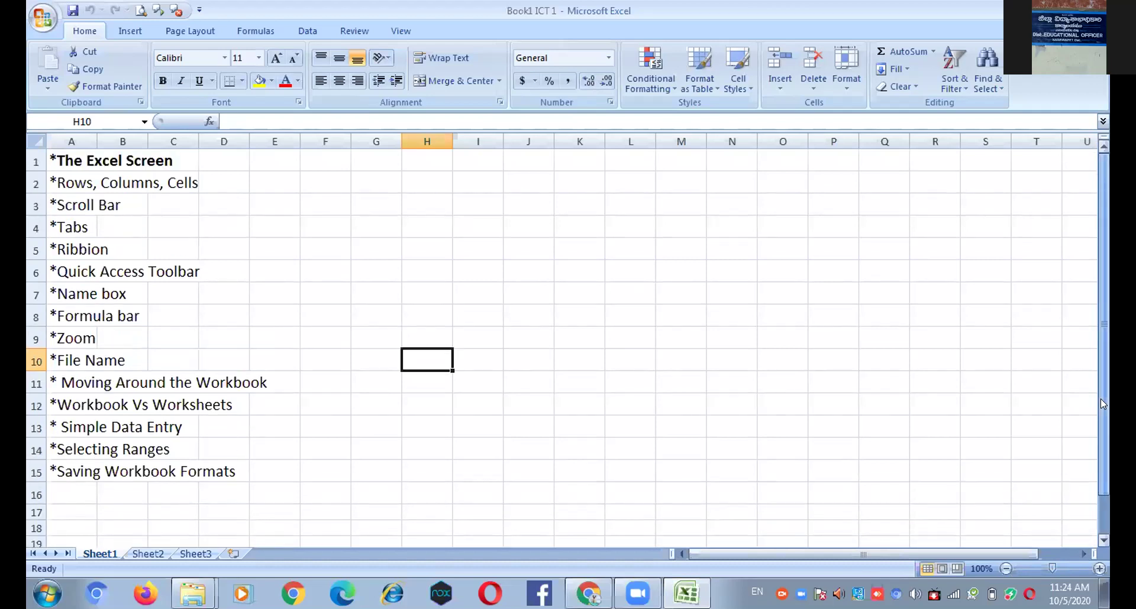
pyautogui.moveTo(1099, 362); pyautogui.dragTo(110, 520)
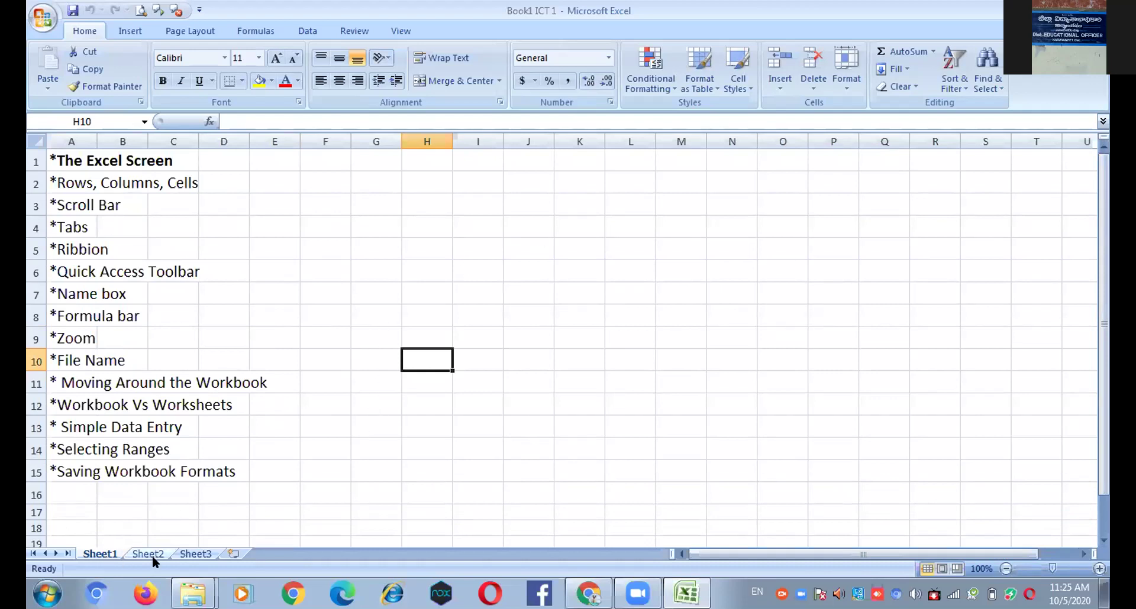
# - Add two new worksheets after Sheet3 and return to Sheet1
pyautogui.click(195, 554)
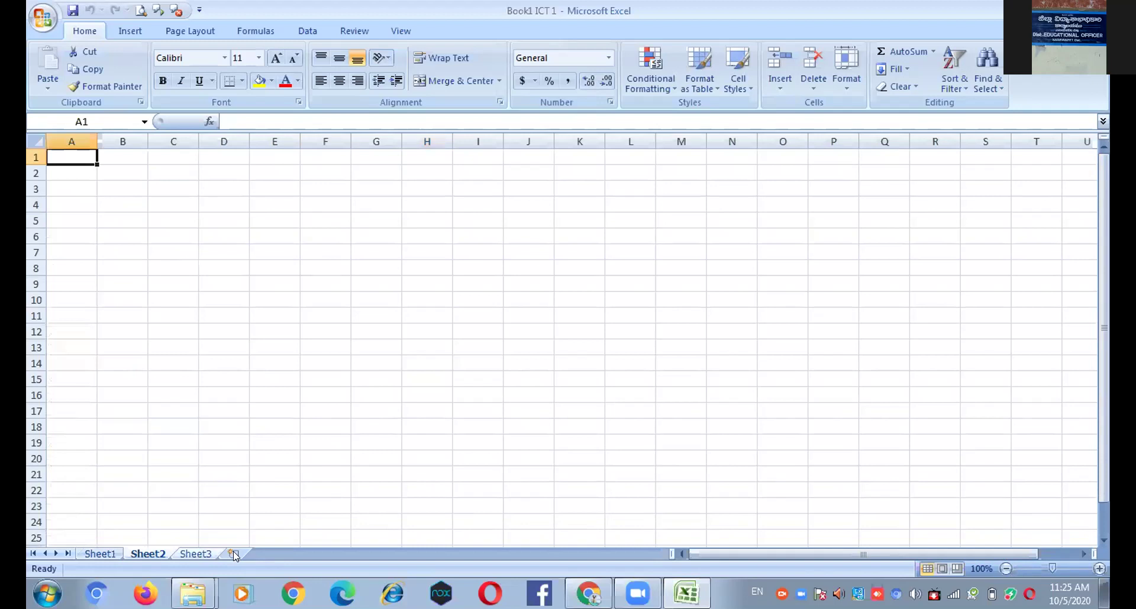
pyautogui.click(235, 555)
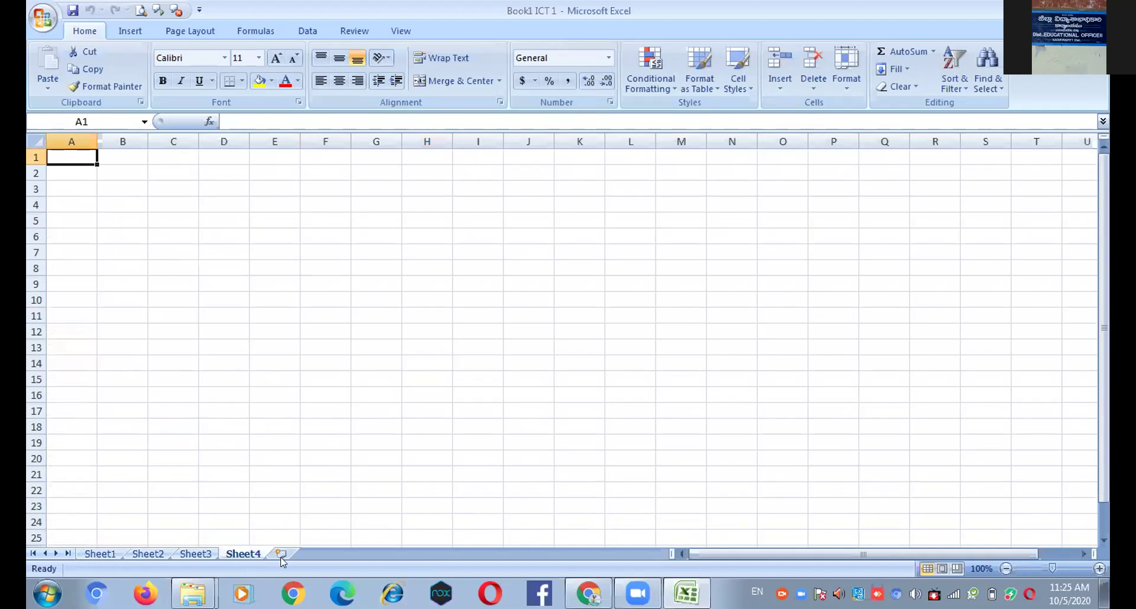
pyautogui.hotkey('shift', 'F11')
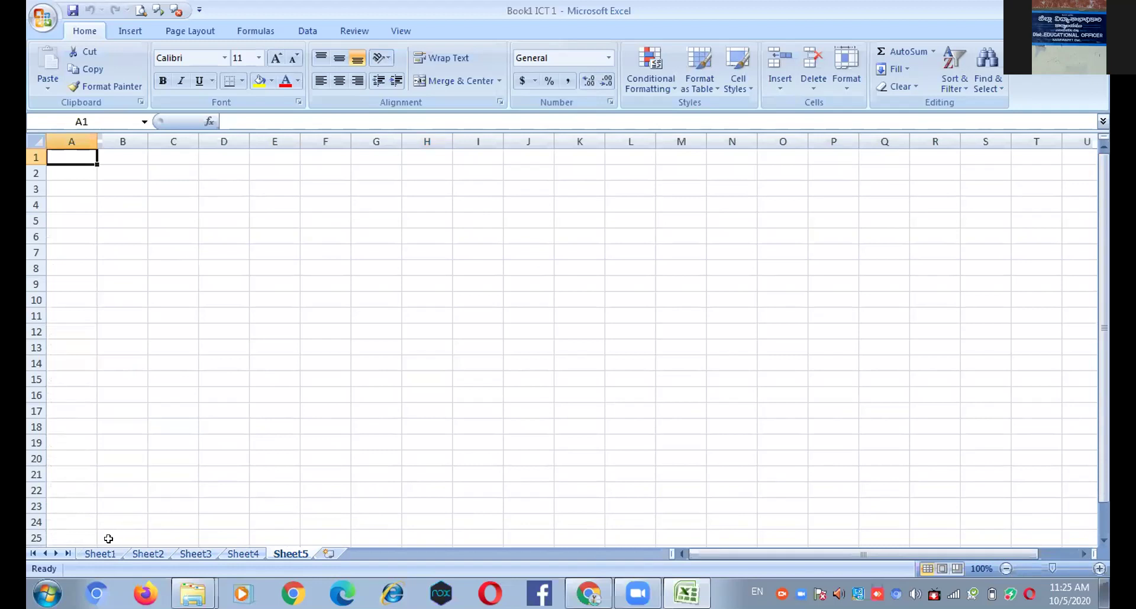
pyautogui.click(99, 554)
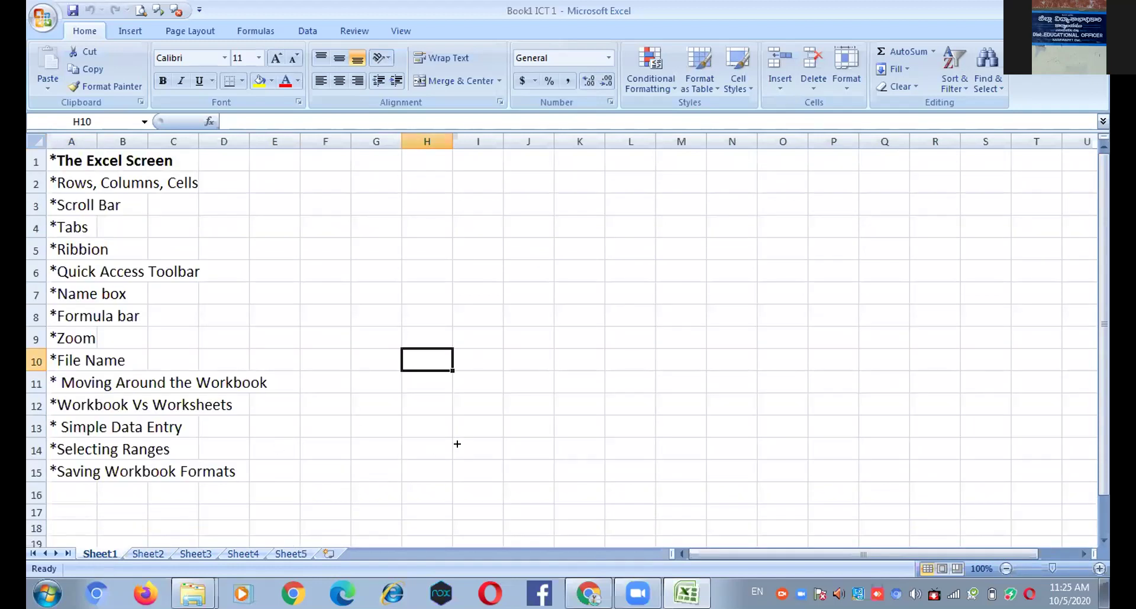
pyautogui.scroll(-2, 690, 472)
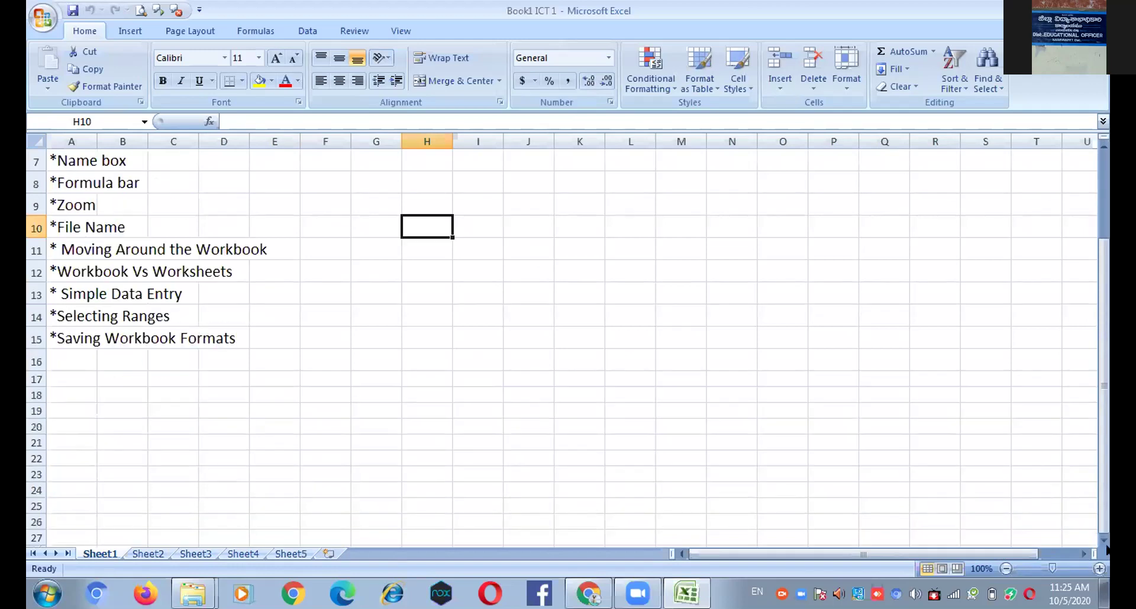
pyautogui.scroll(2, 1108, 541)
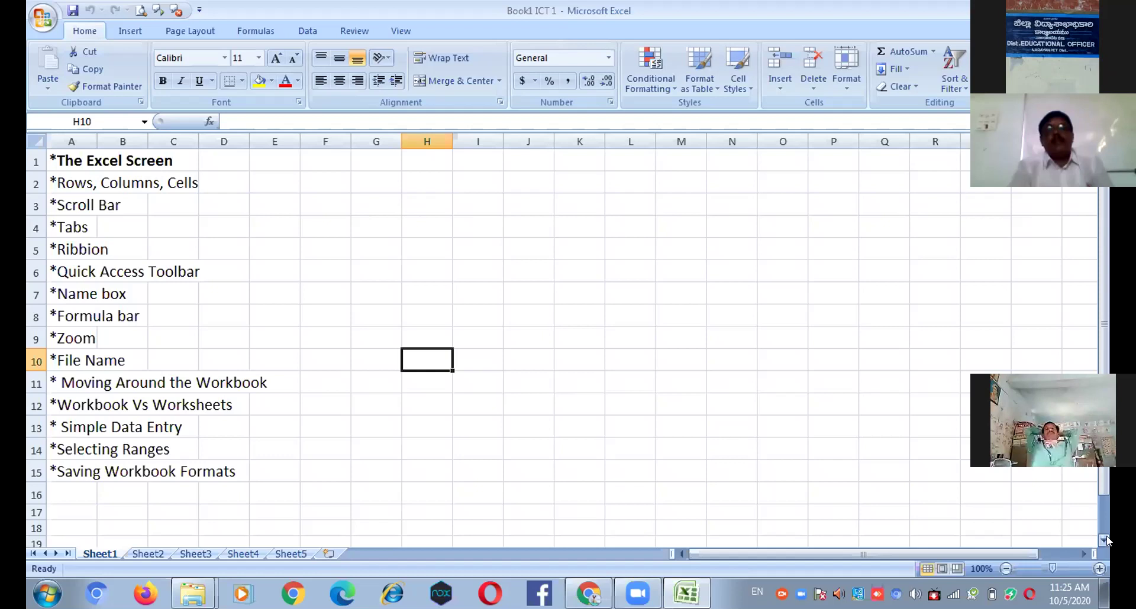
pyautogui.click(1104, 540)
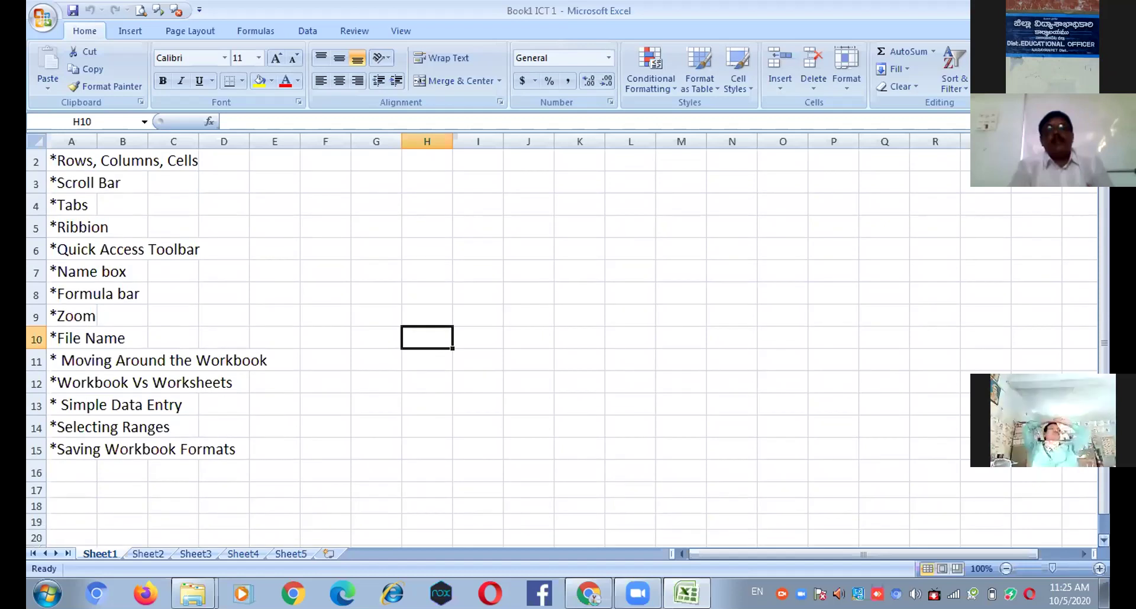
pyautogui.click(1104, 540)
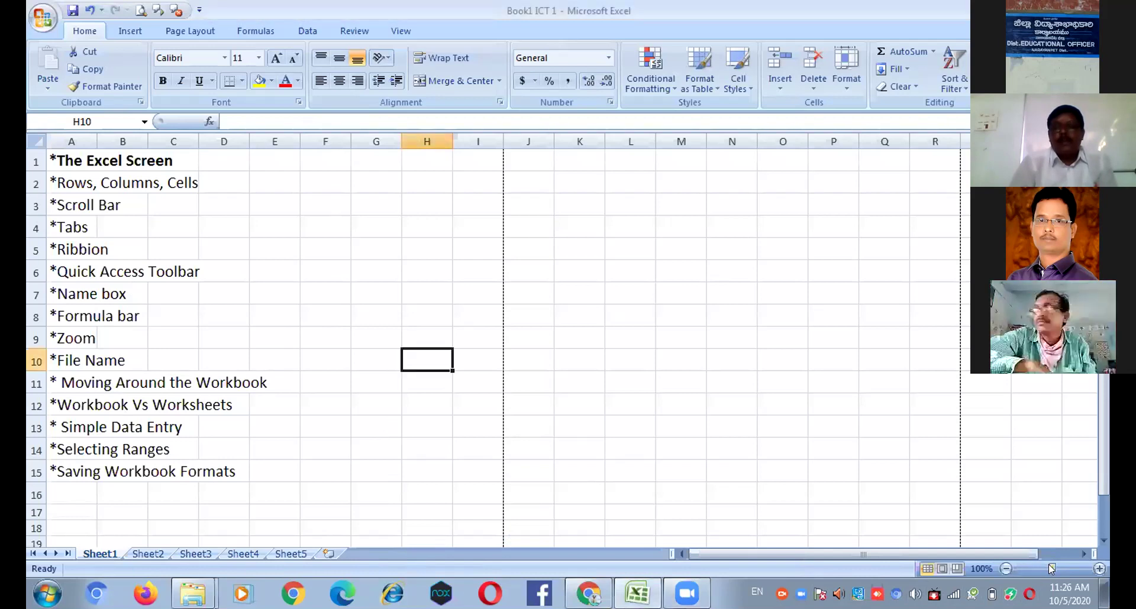
# - Zoom the worksheet out to 46%, enlarge it well beyond normal size, and restore it to 100%
pyautogui.click(1027, 565)
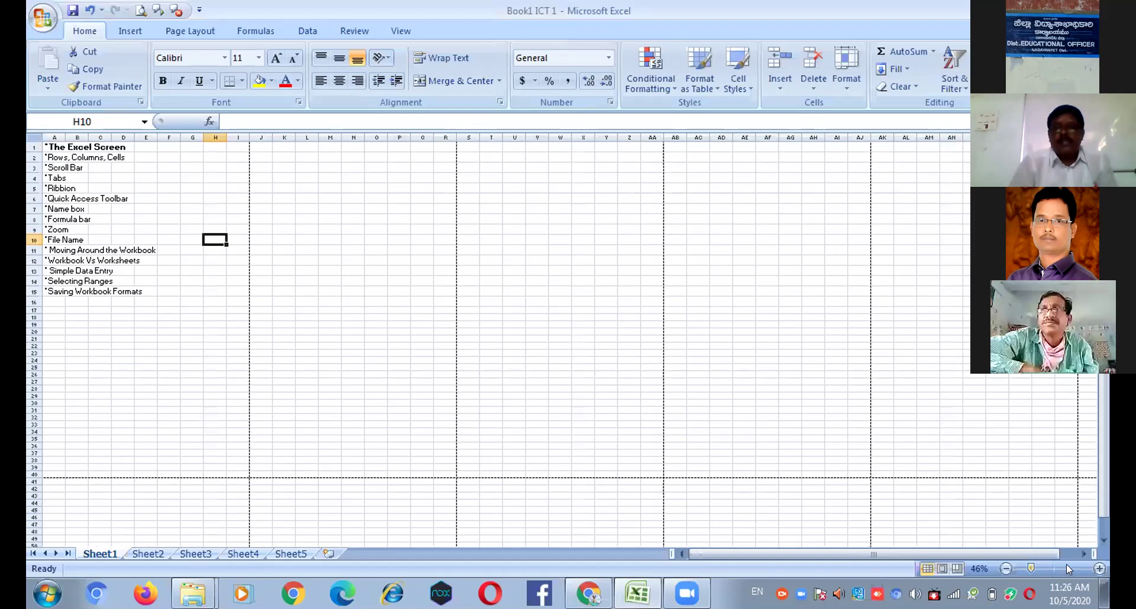
pyautogui.click(1066, 565)
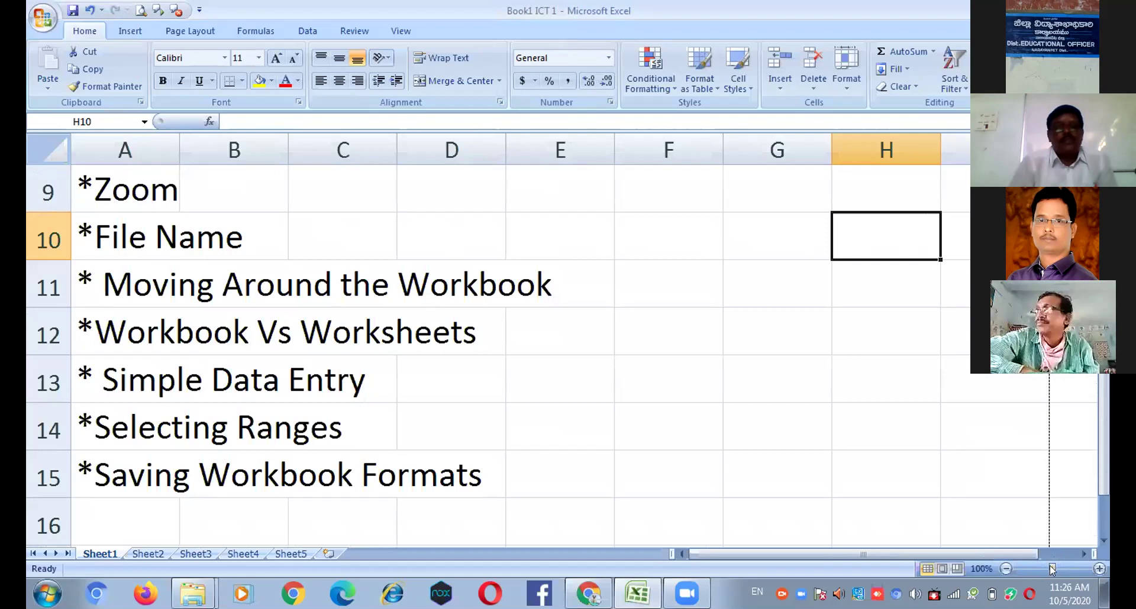
pyautogui.click(1051, 568)
pyautogui.scroll(-1, 727, 465)
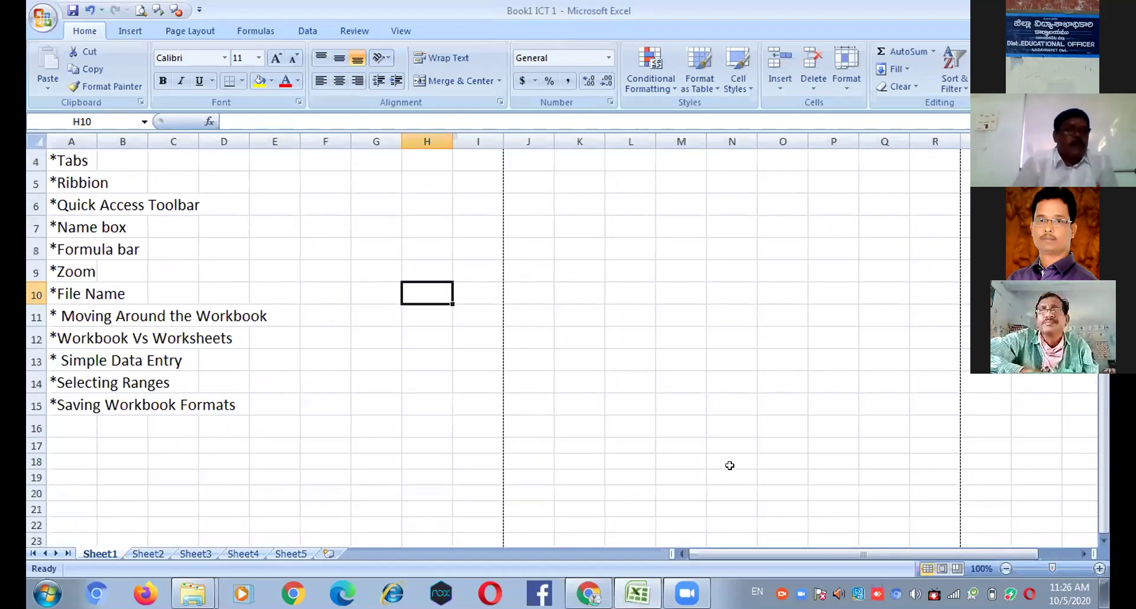
pyautogui.scroll(1, 727, 465)
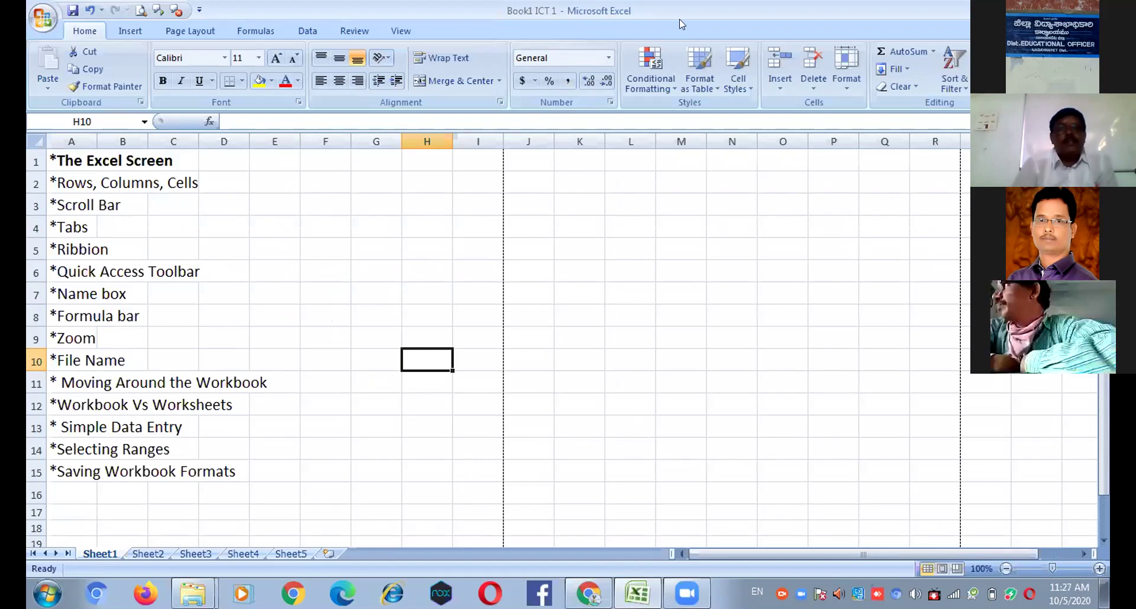
# - Select various single cells across the sheet, including O7 and L5, finishing at H5
pyautogui.click(781, 287)
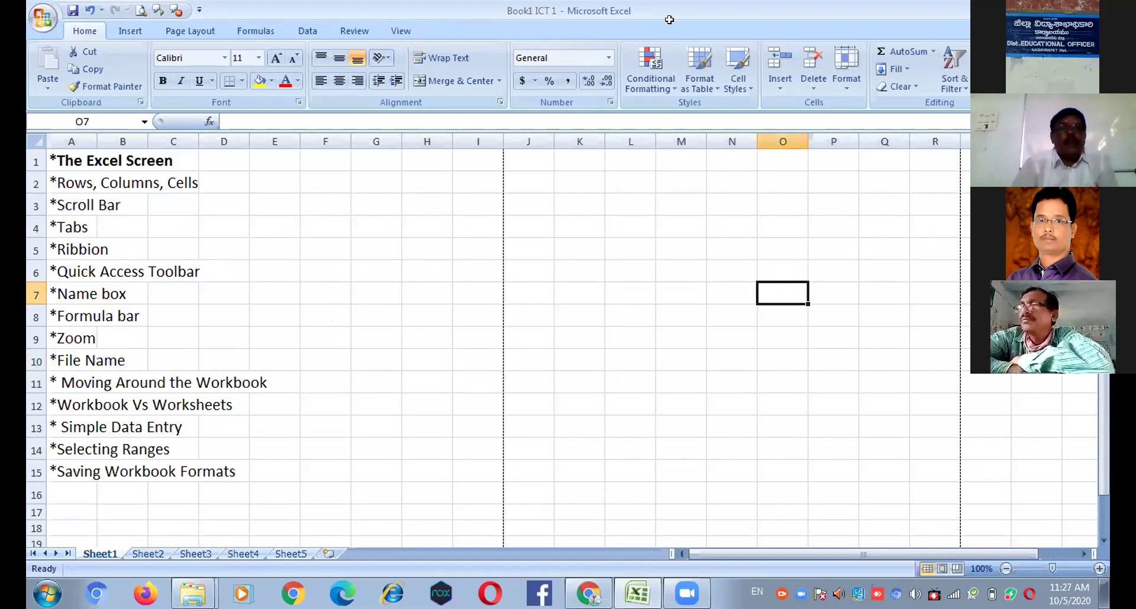
pyautogui.click(664, 303)
pyautogui.click(631, 248)
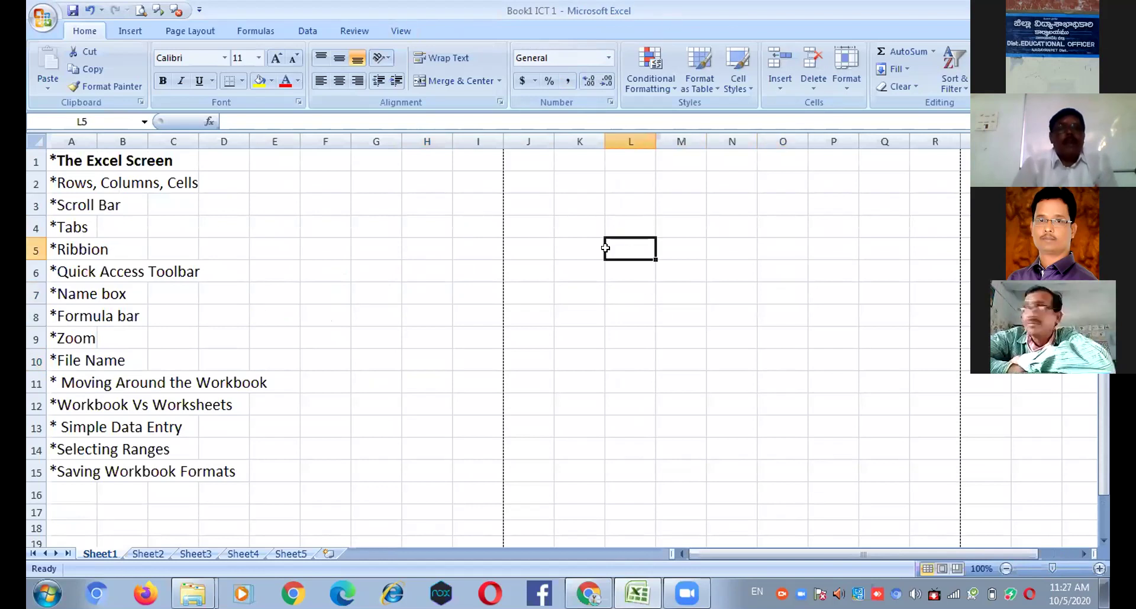
pyautogui.click(444, 239)
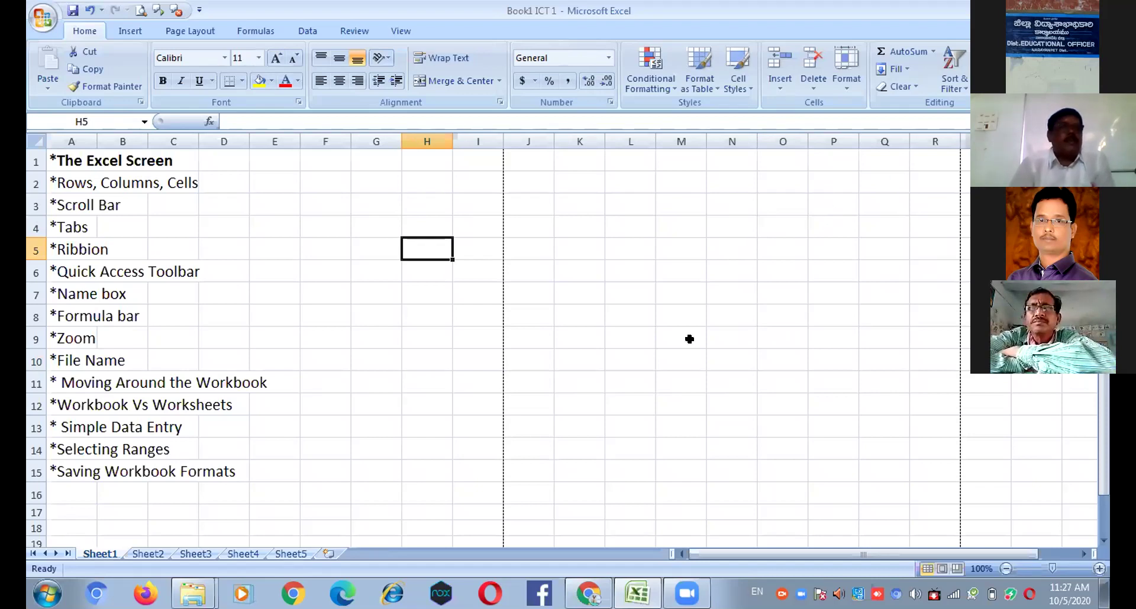
# - Select the range H5:O18 as a block, and clear that selection by selecting cell F14
pyautogui.scroll(-2, 603, 363)
pyautogui.scroll(2, 604, 362)
pyautogui.scroll(-3, 604, 363)
pyautogui.scroll(3, 604, 365)
pyautogui.scroll(-3, 604, 364)
pyautogui.scroll(2, 604, 365)
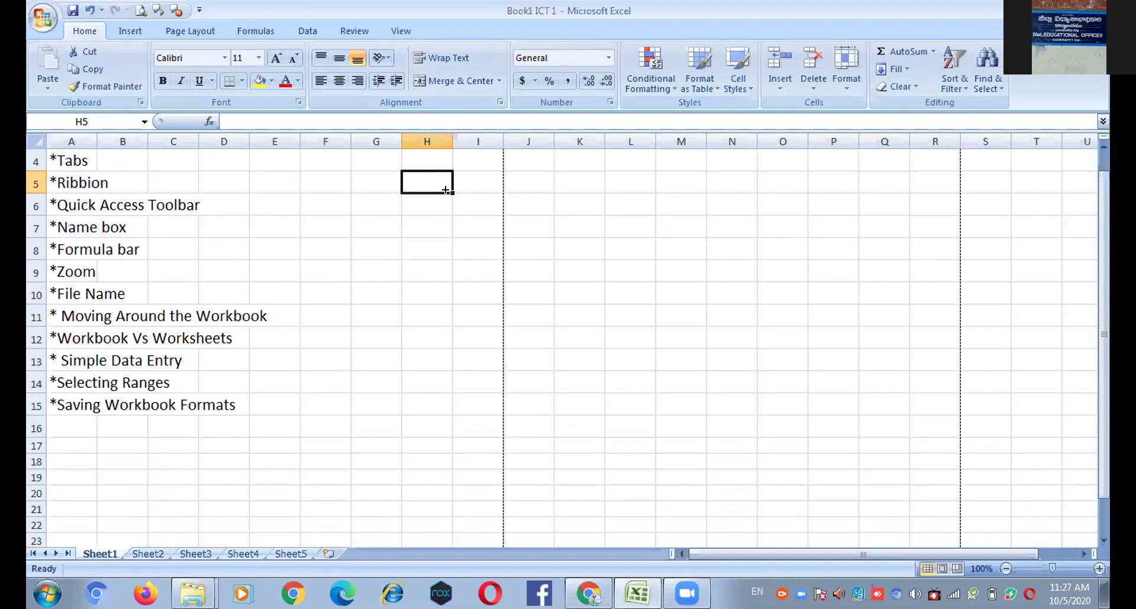
pyautogui.moveTo(413, 177); pyautogui.dragTo(756, 466)
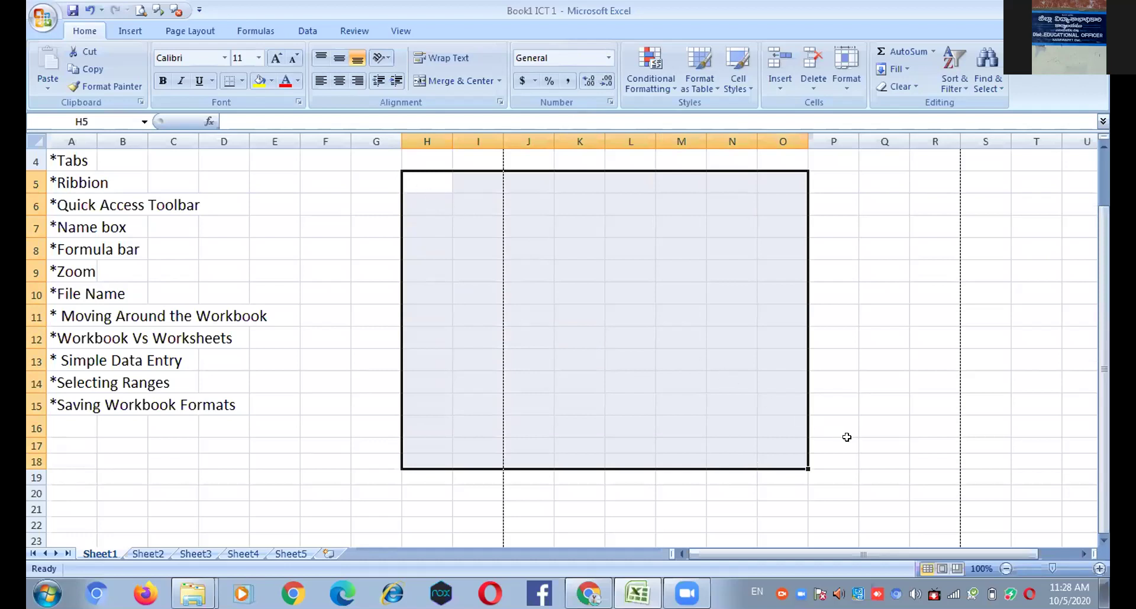
pyautogui.click(305, 388)
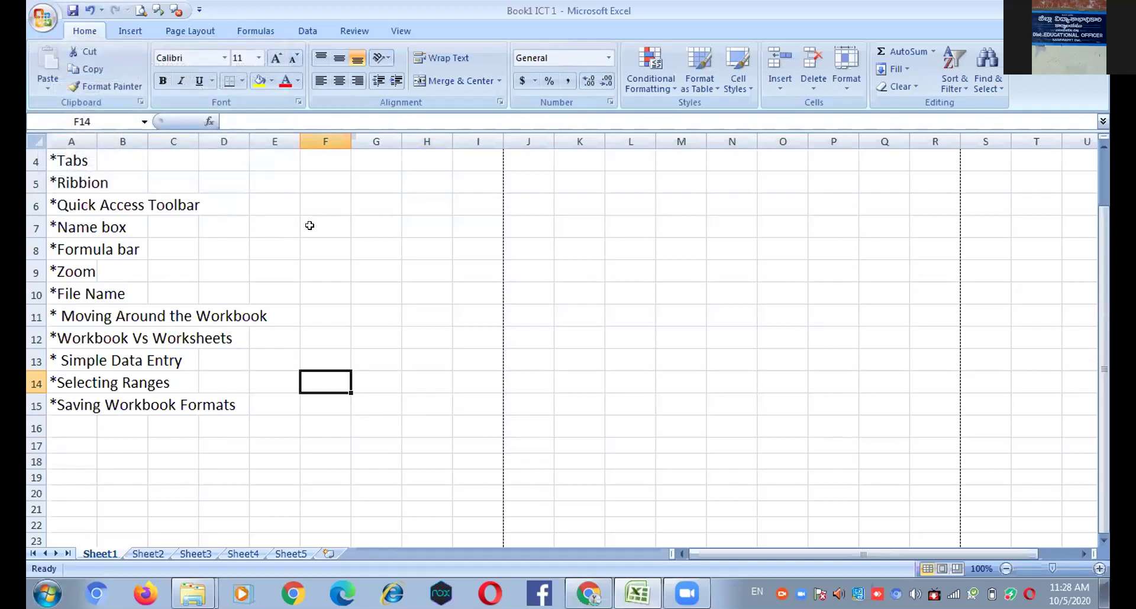
# - View the file commands, including Save As, and close the Book1 ICT 1 workbook without saving its changes
pyautogui.click(41, 23)
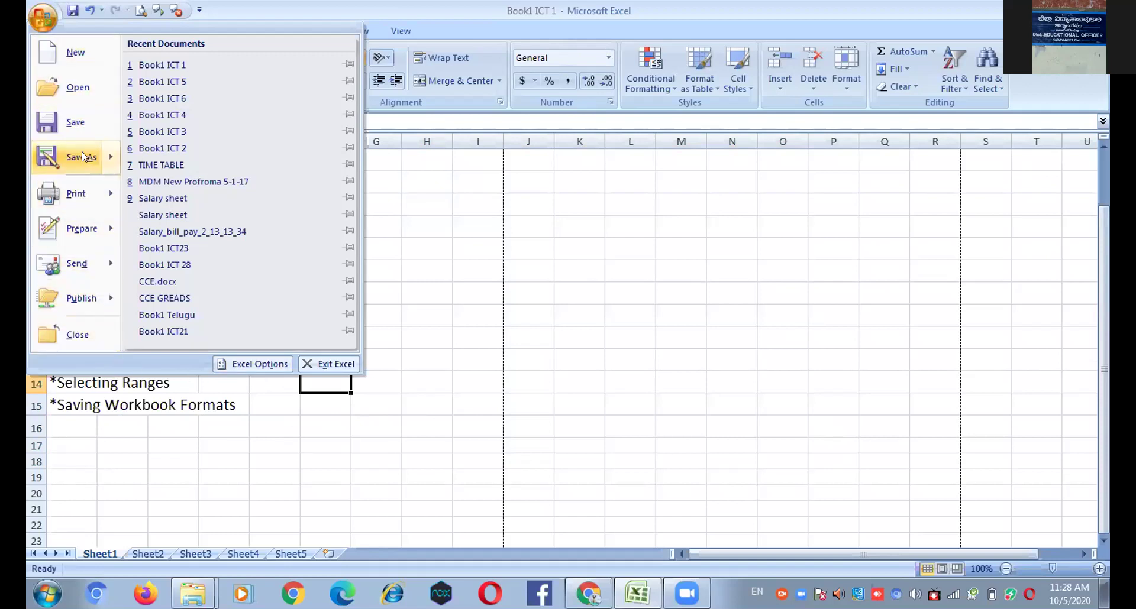
pyautogui.moveTo(94, 143)
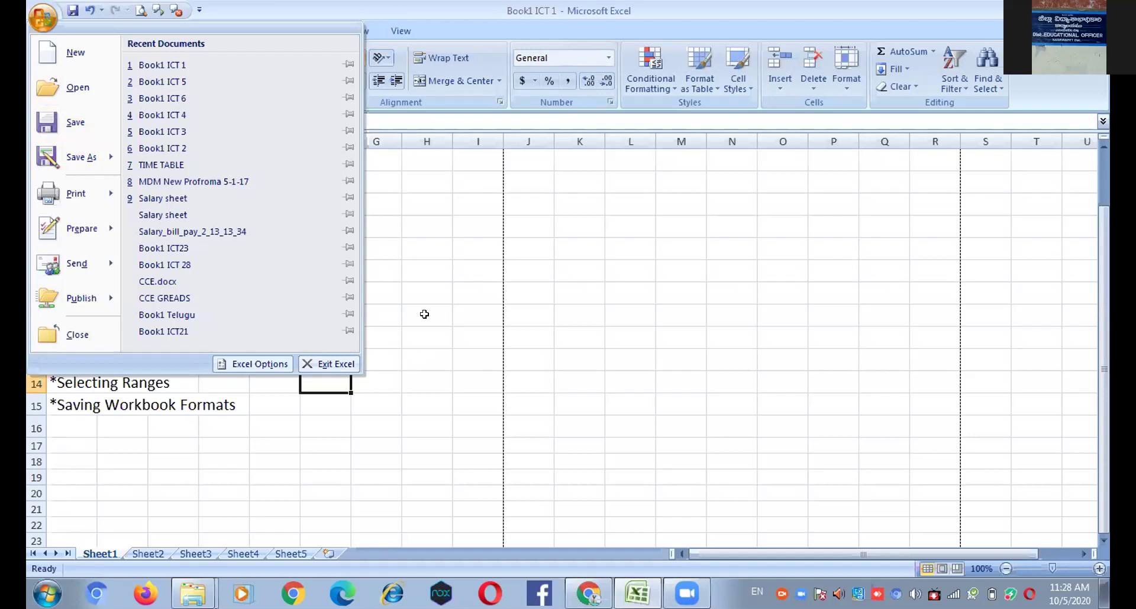
pyautogui.click(424, 314)
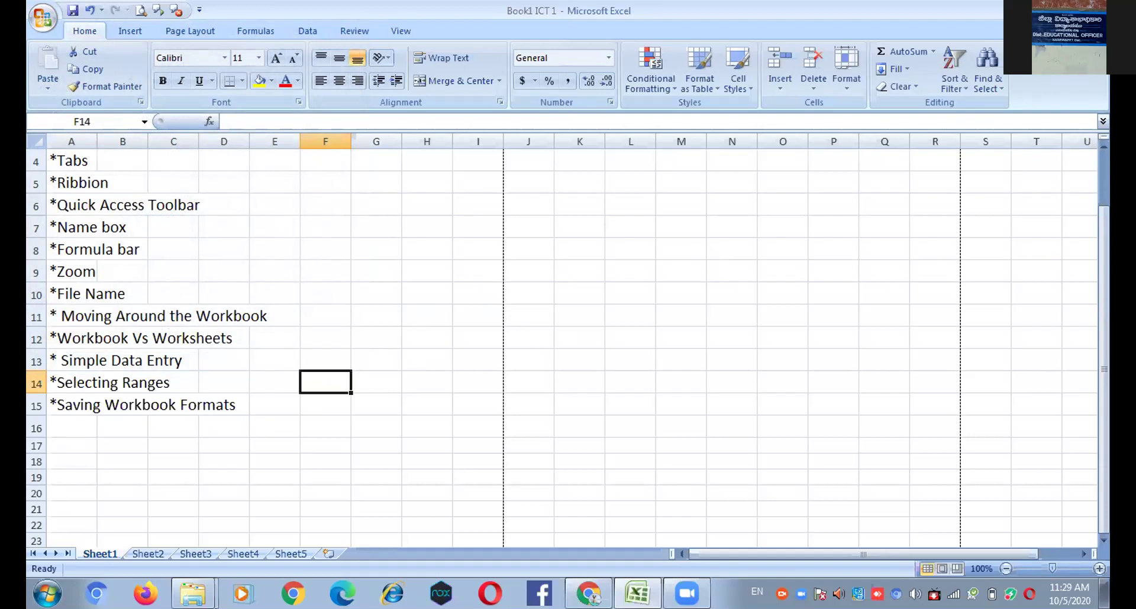
pyautogui.hotkey('ctrl', 'w')
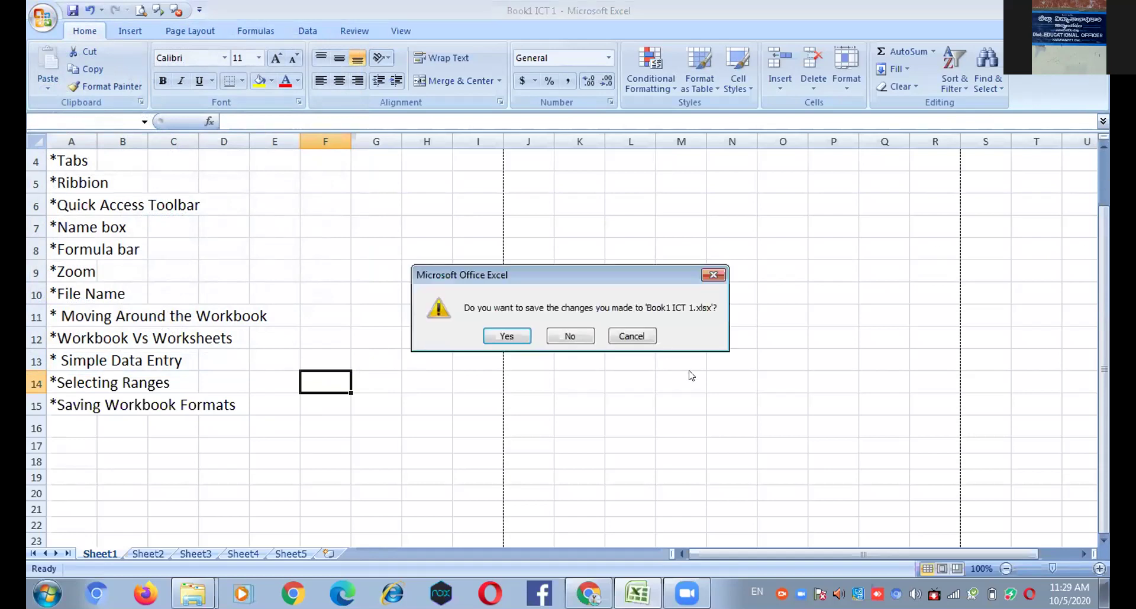
pyautogui.click(569, 336)
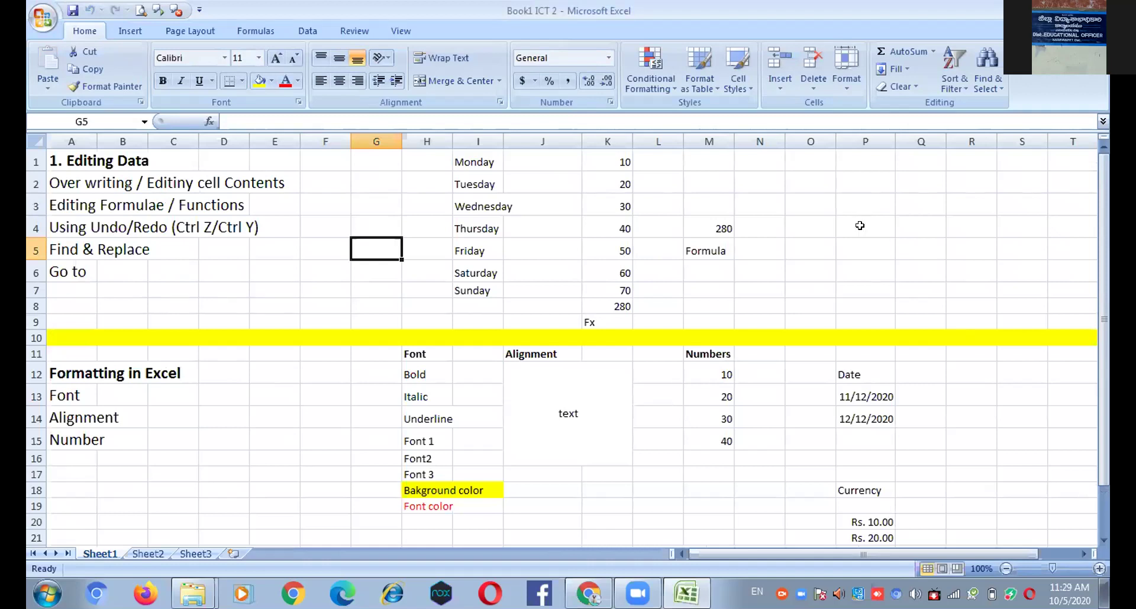
# - Enter the word "teacher" in cell P3 of the Book1 ICT 2 workbook and reselect that cell
pyautogui.click(864, 204)
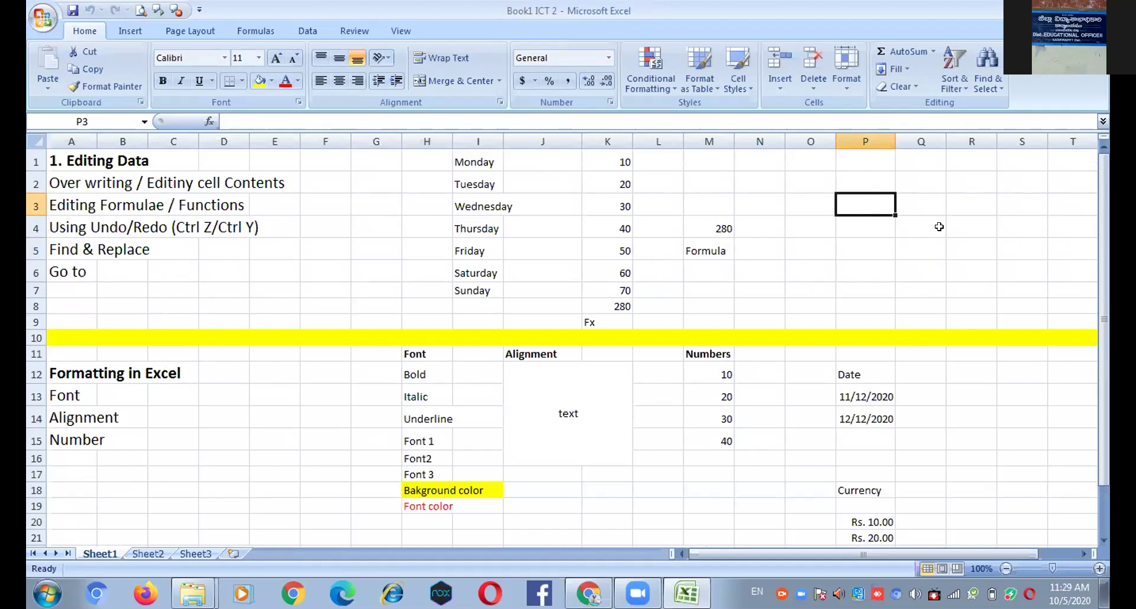
pyautogui.write('teacher')
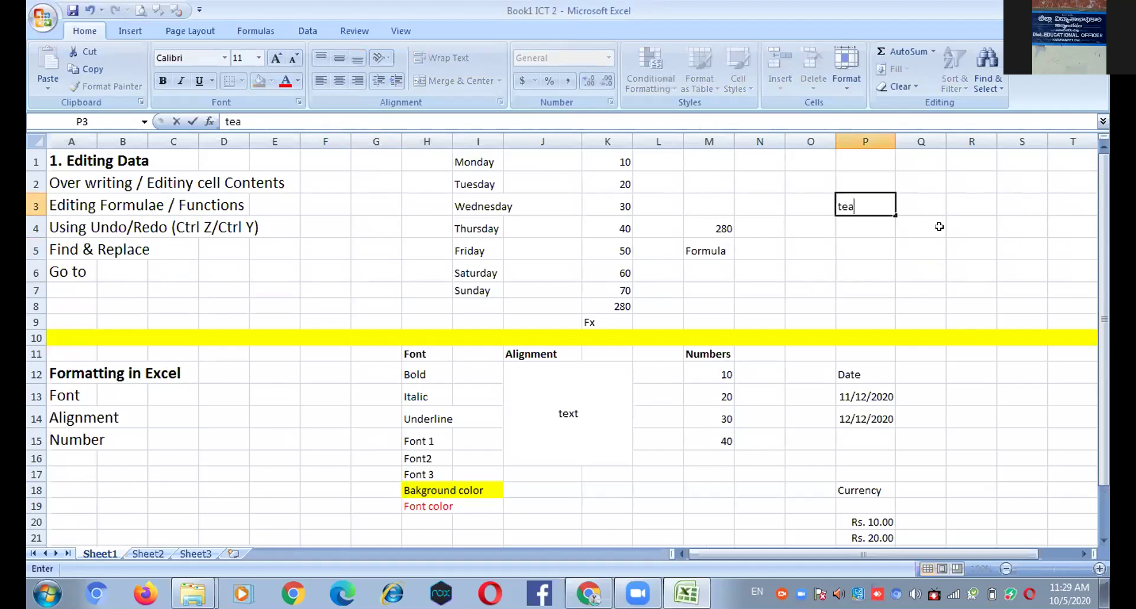
pyautogui.click(899, 234)
pyautogui.press('Up')
pyautogui.press('Left')
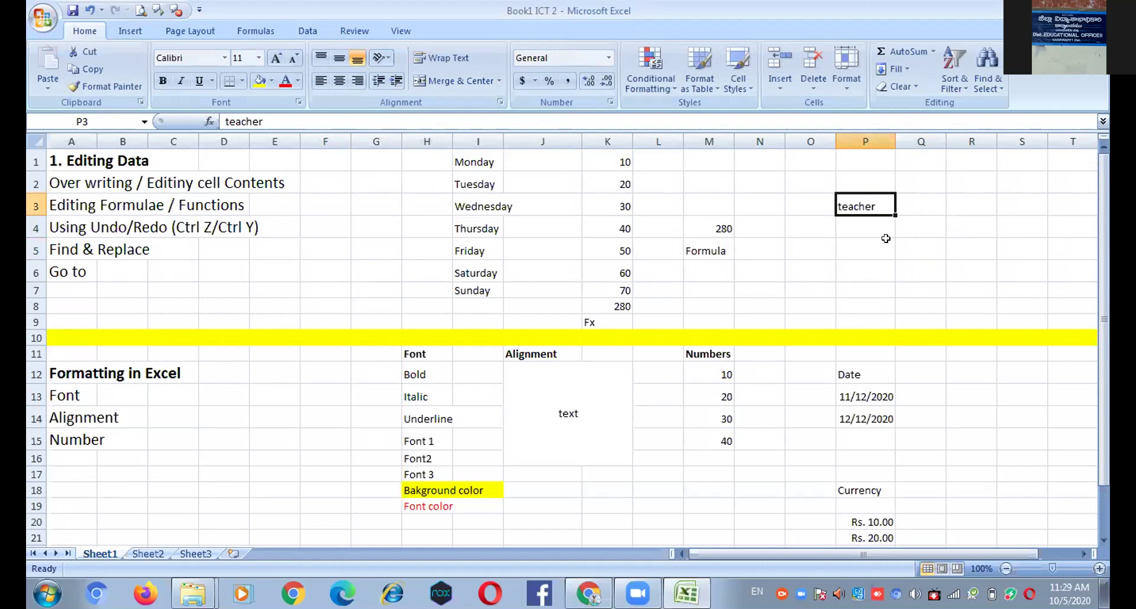
# - Edit the contents of cell P3 in place so it reads "Teacher" with a capital T, and reselect the cell
pyautogui.press('F2')
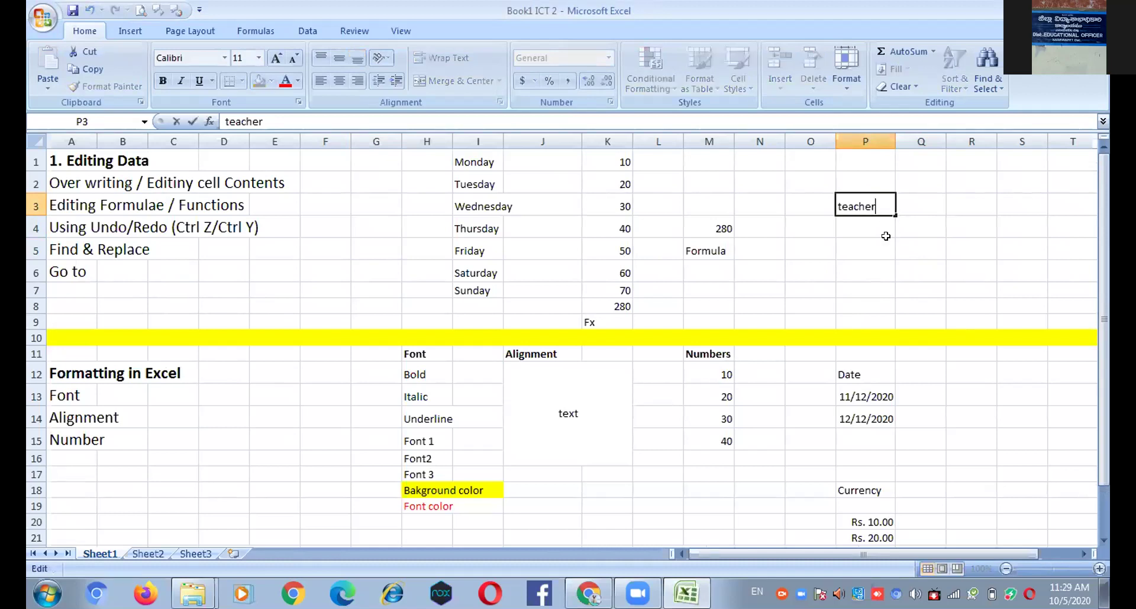
pyautogui.press('BackSpace')
pyautogui.press('BackSpace')
pyautogui.press('BackSpace')
pyautogui.press('BackSpace')
pyautogui.press('BackSpace')
pyautogui.press('BackSpace')
pyautogui.write('Teacher')
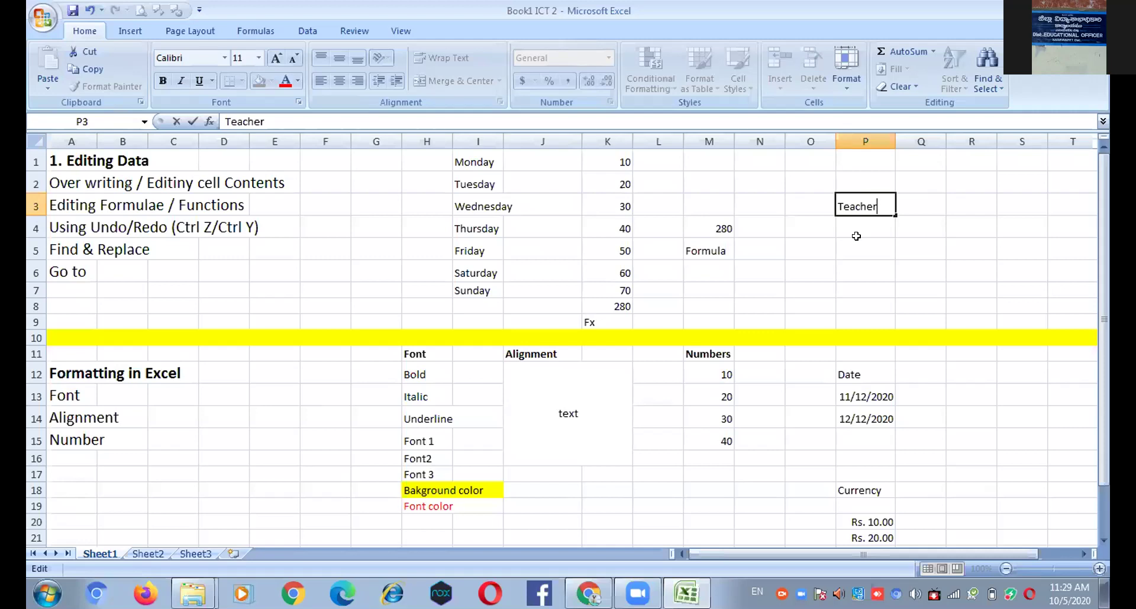
pyautogui.press('Return')
pyautogui.press('Return')
pyautogui.press('Up')
pyautogui.press('Up')
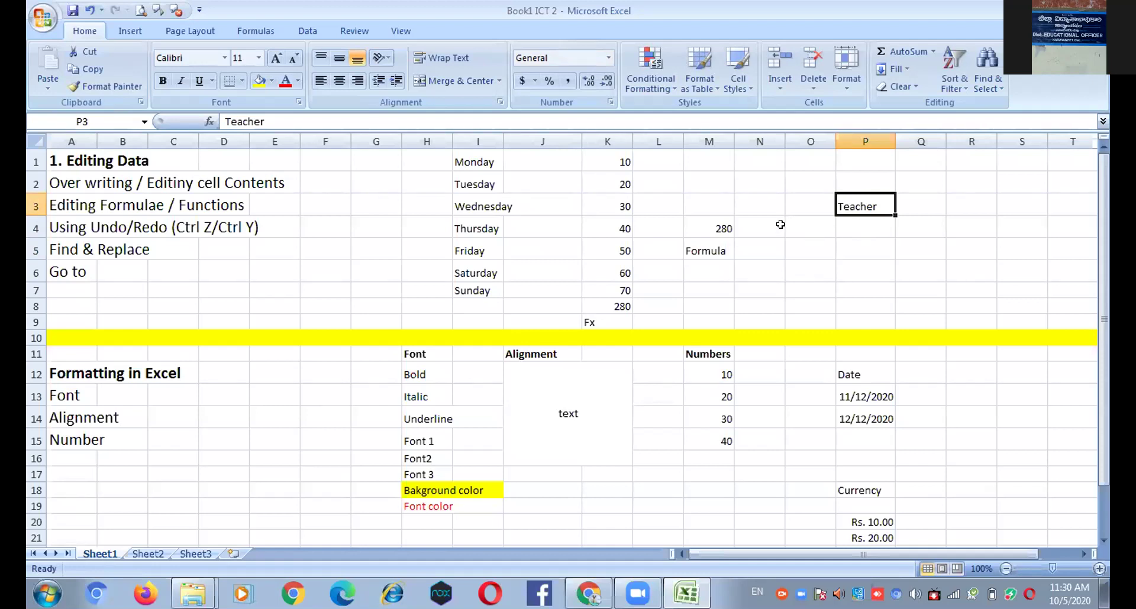
# - Open the text of cell P3 for editing in the formula bar, and leave it by selecting P4
pyautogui.click(267, 122)
pyautogui.doubleClick(261, 122)
pyautogui.click(278, 122)
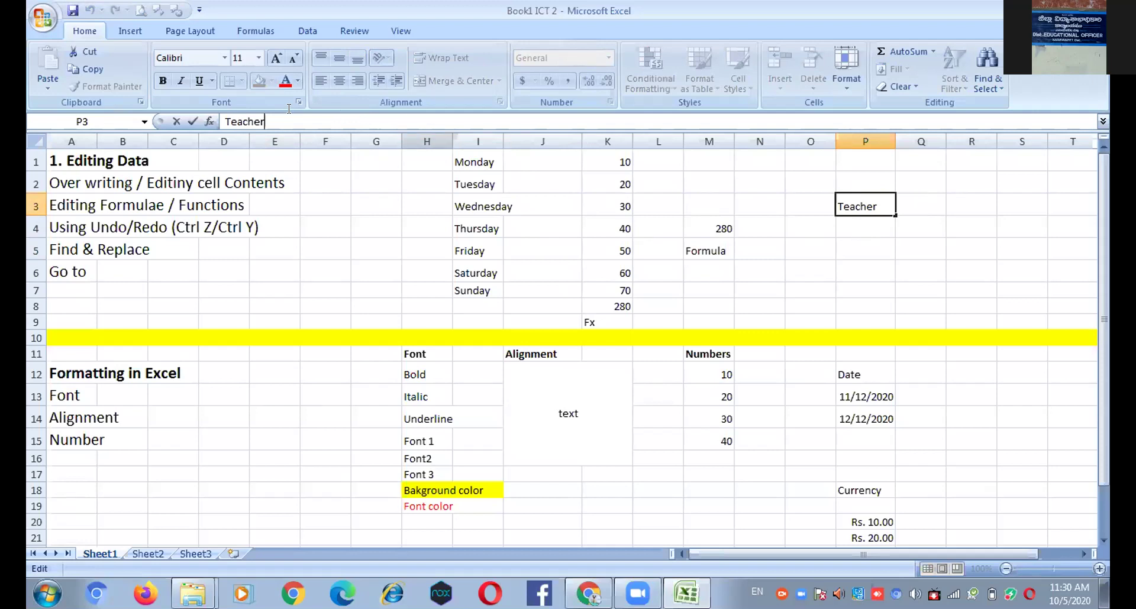
pyautogui.click(855, 225)
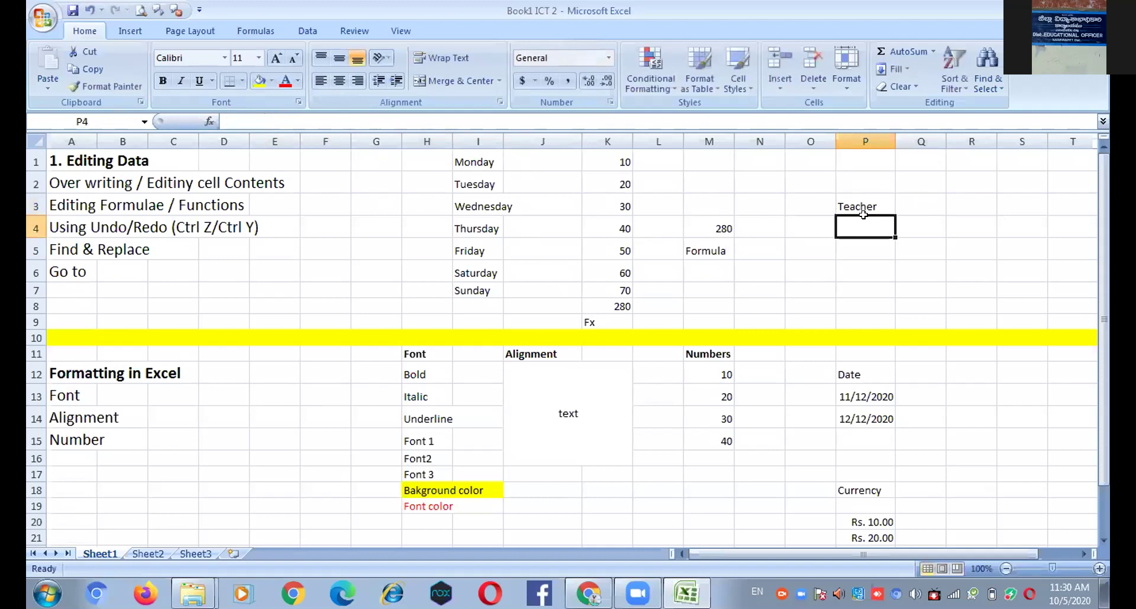
# - Overwrite the contents of cell P3 with "student" and reselect the cell
pyautogui.click(859, 212)
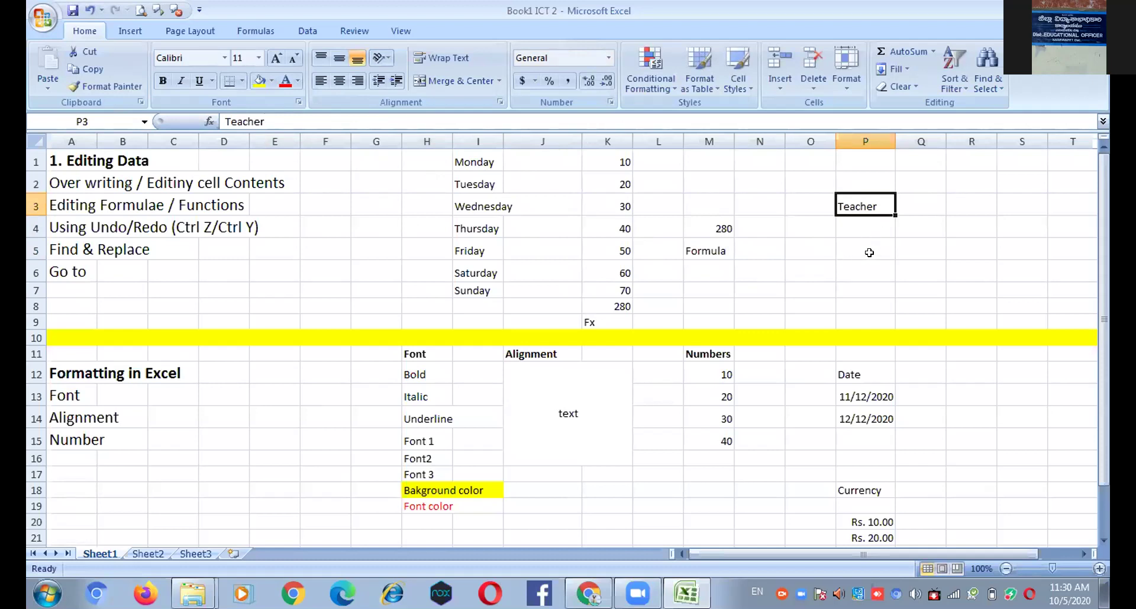
pyautogui.write('studen')
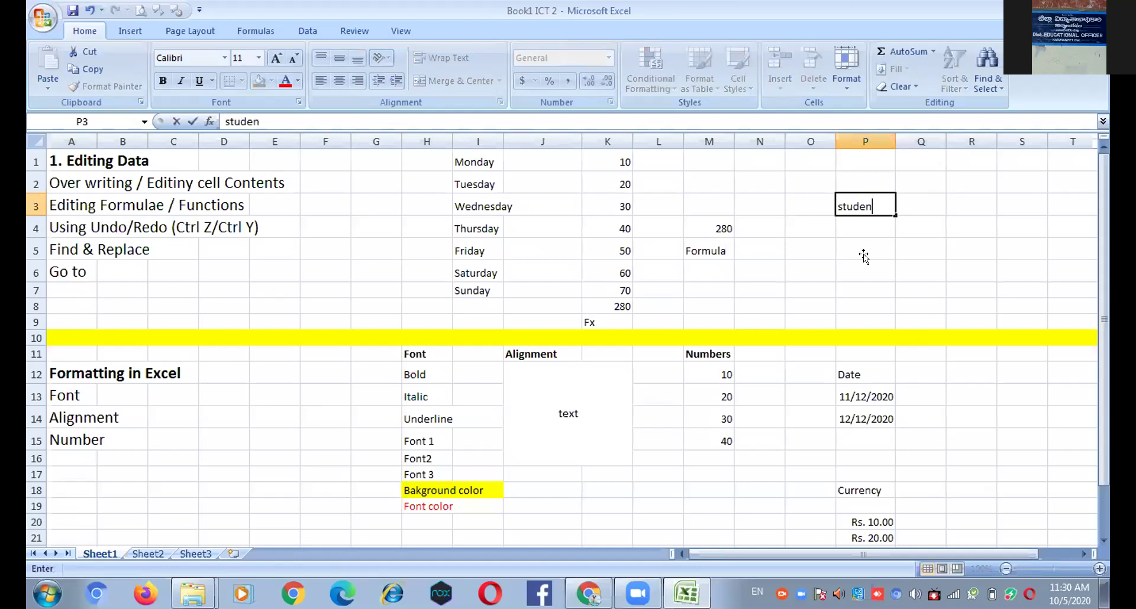
pyautogui.write('t')
pyautogui.press('Return')
pyautogui.press('Return')
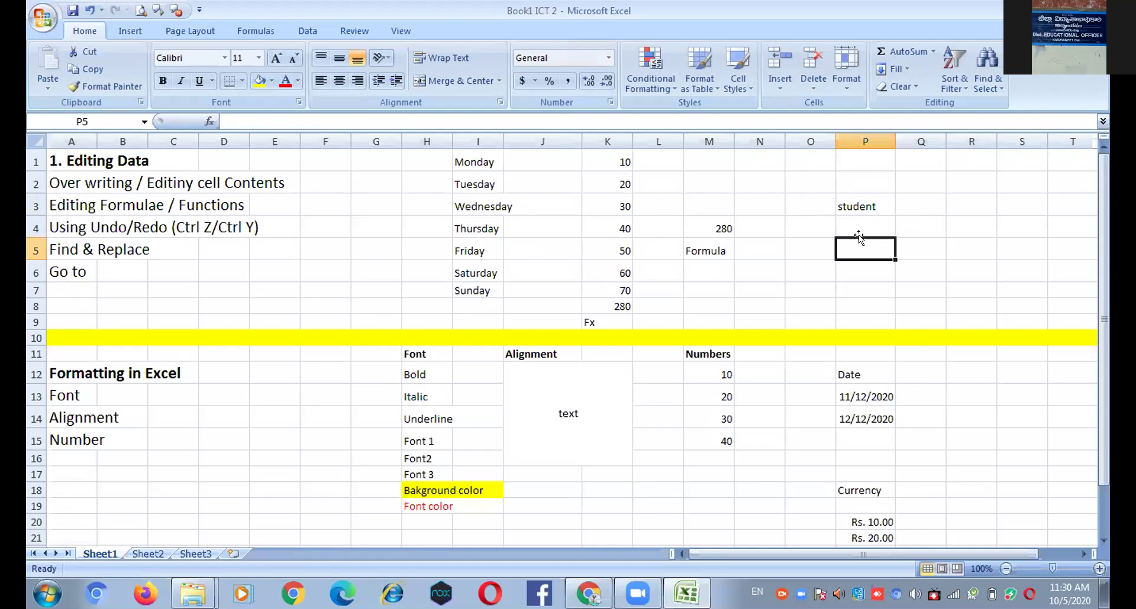
pyautogui.press('Up')
pyautogui.press('Up')
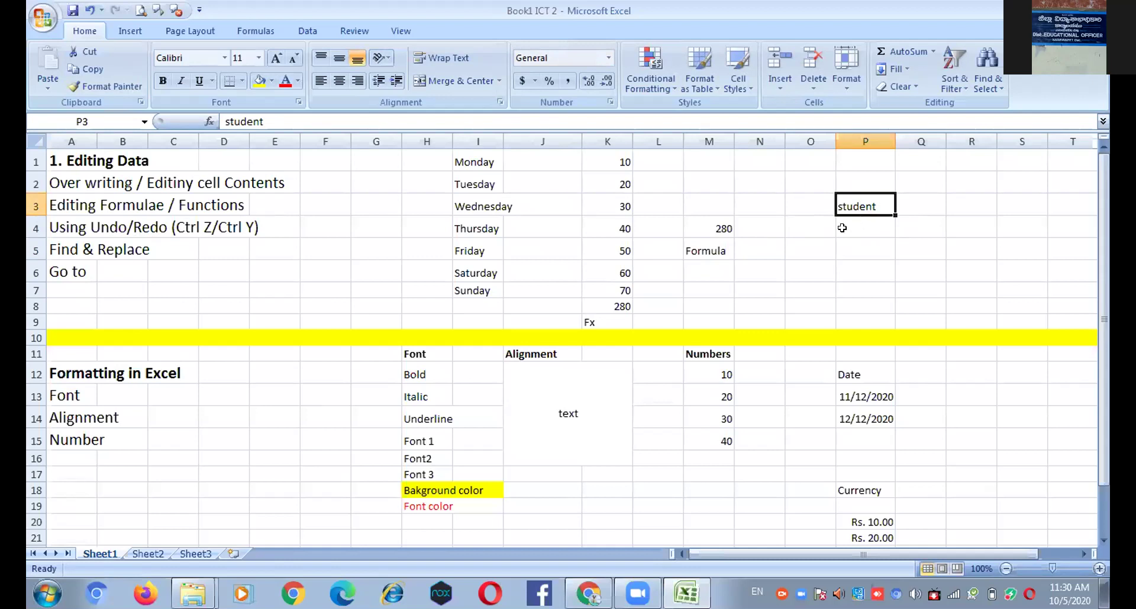
# - Clear the totals from cell K8 below the weekday values and from cell M4
pyautogui.click(812, 176)
pyautogui.click(822, 267)
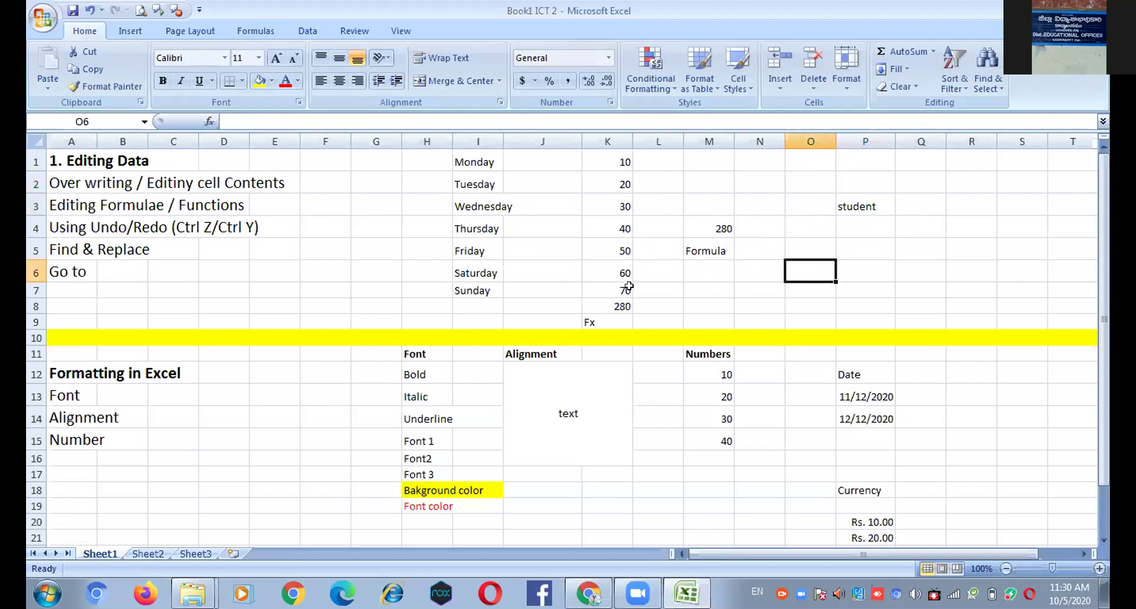
pyautogui.click(630, 309)
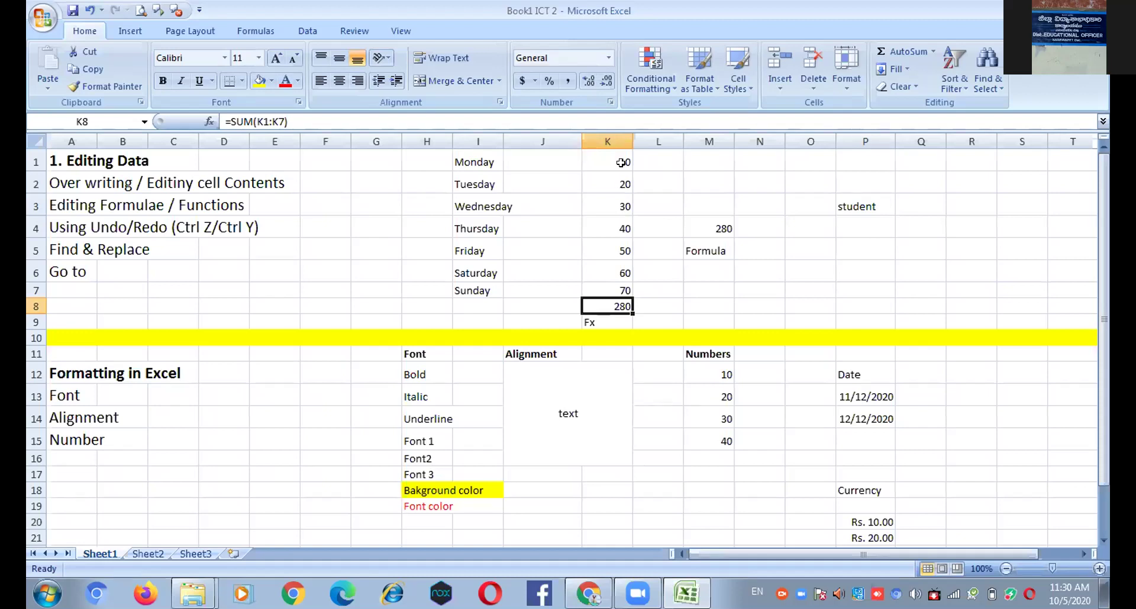
pyautogui.hotkey('ctrl', 'z')
pyautogui.hotkey('ctrl', 'z')
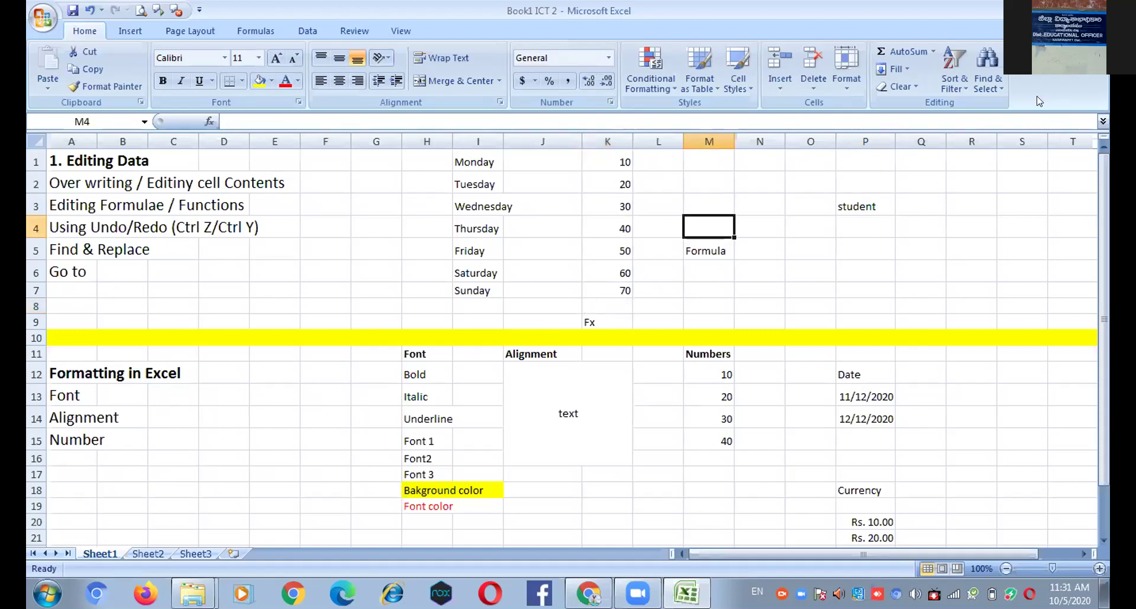
# - Total the weekday values K1:K7 in cell K8 with AutoSum, and select K8 to check its formula
pyautogui.moveTo(608, 161); pyautogui.dragTo(607, 307)
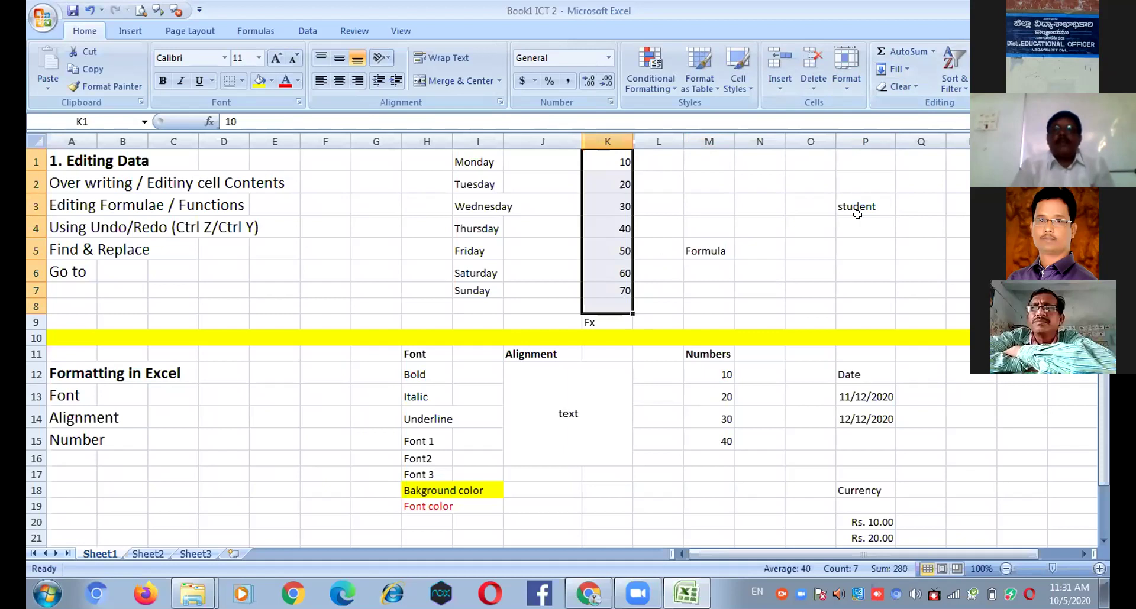
pyautogui.click(882, 54)
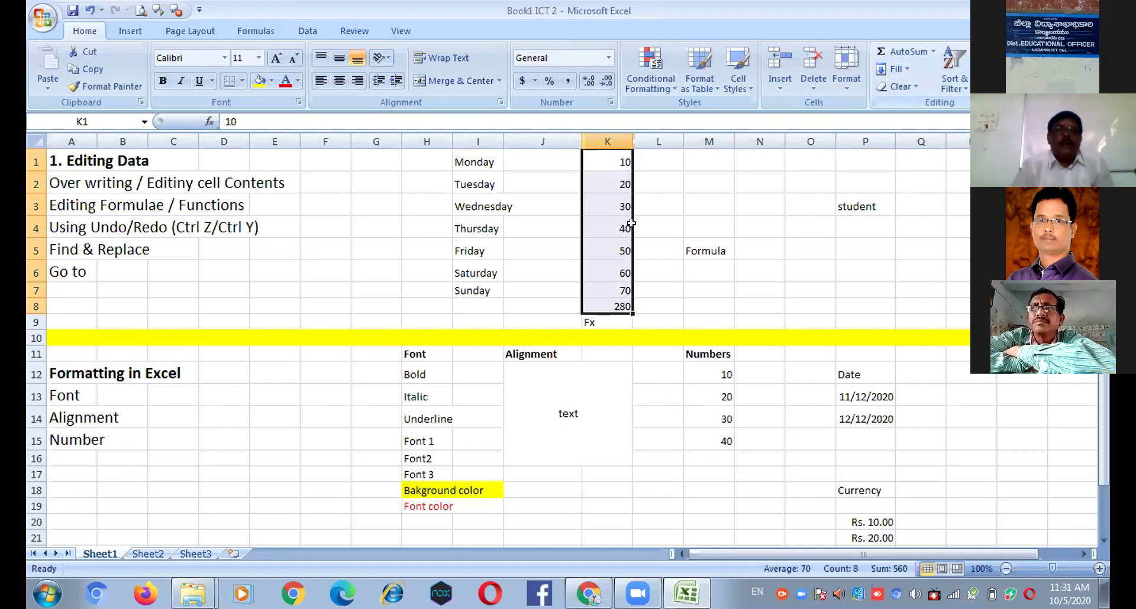
pyautogui.click(635, 306)
pyautogui.press('Left')
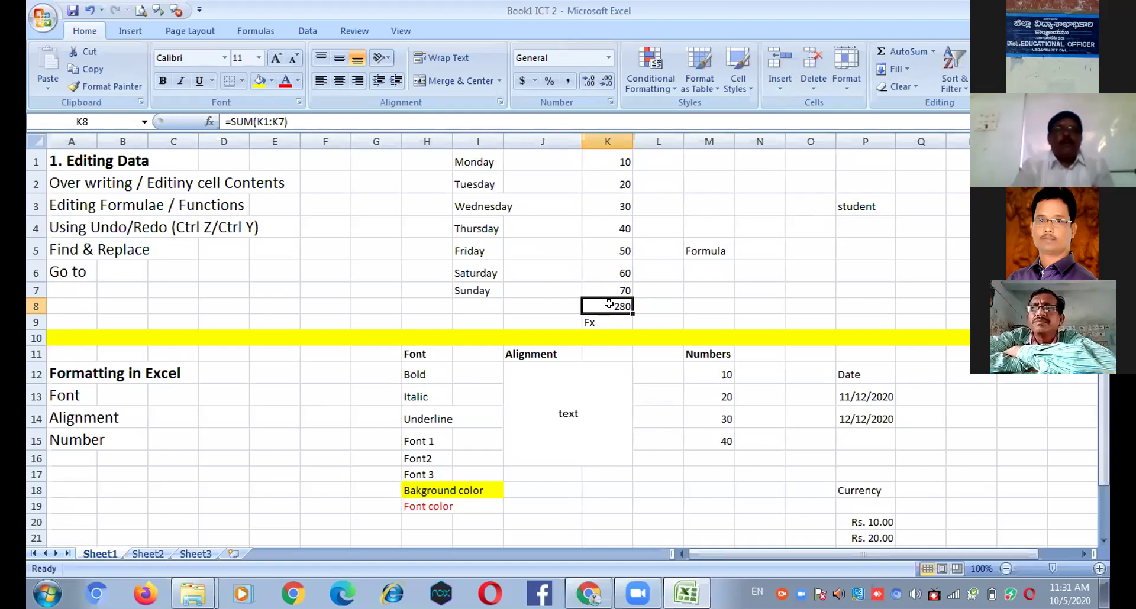
# - Start a formula in the empty cell M3 that refers to Monday's value in K1
pyautogui.click(713, 204)
pyautogui.hotkey('ctrl', 'z')
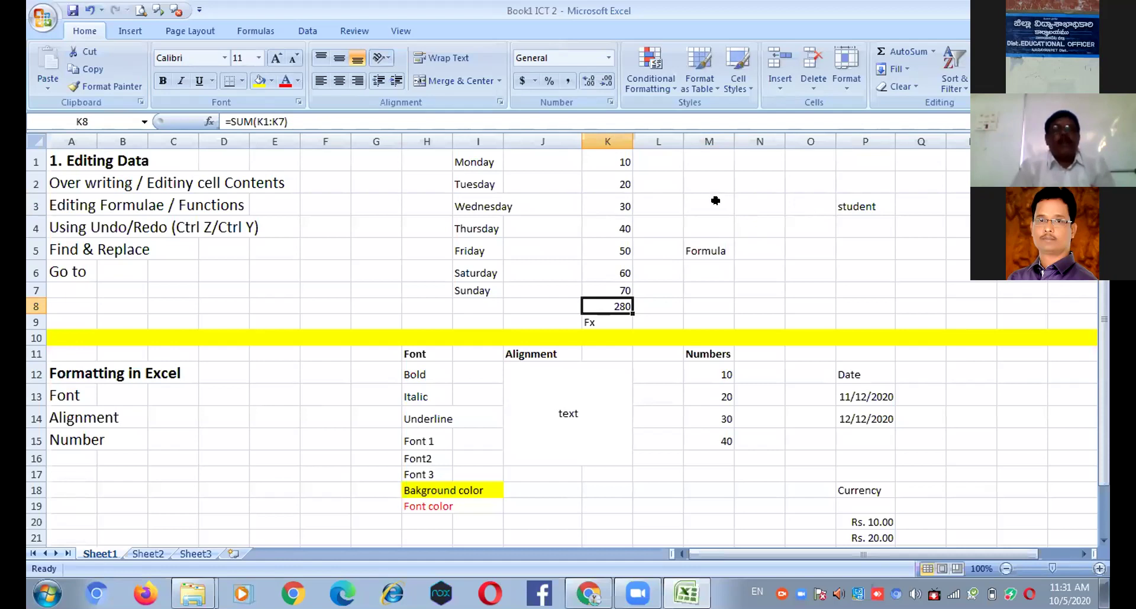
pyautogui.click(711, 189)
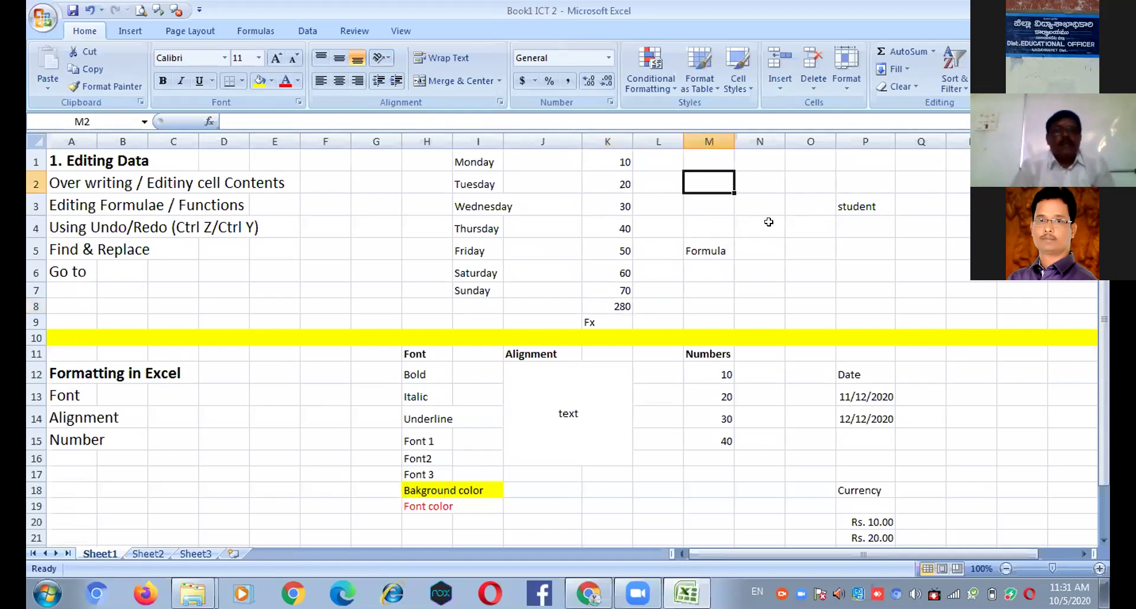
pyautogui.press('Down')
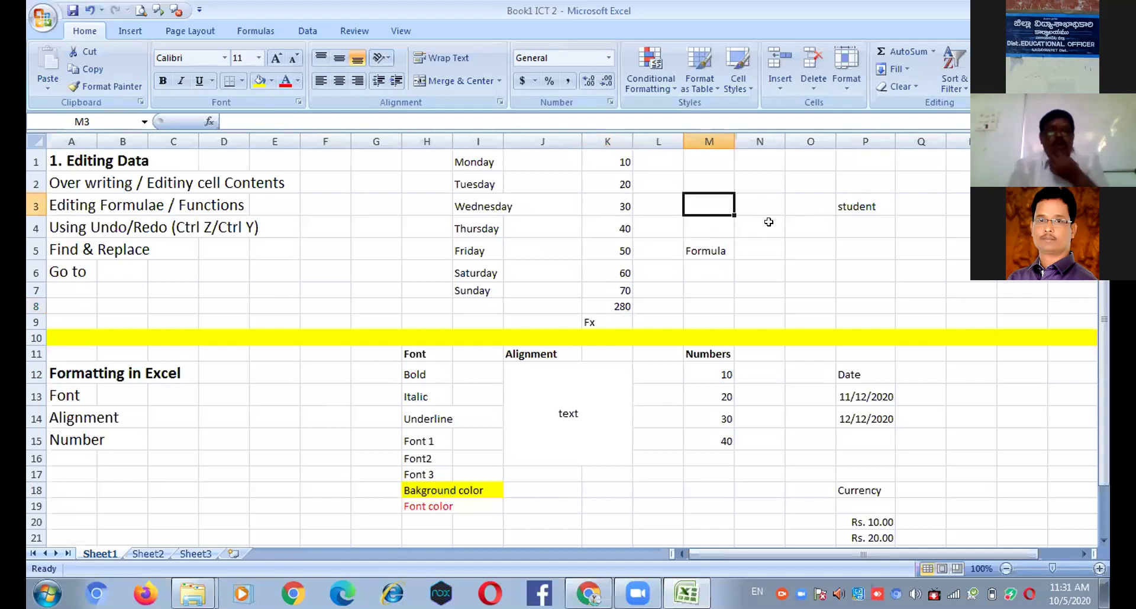
pyautogui.write('=')
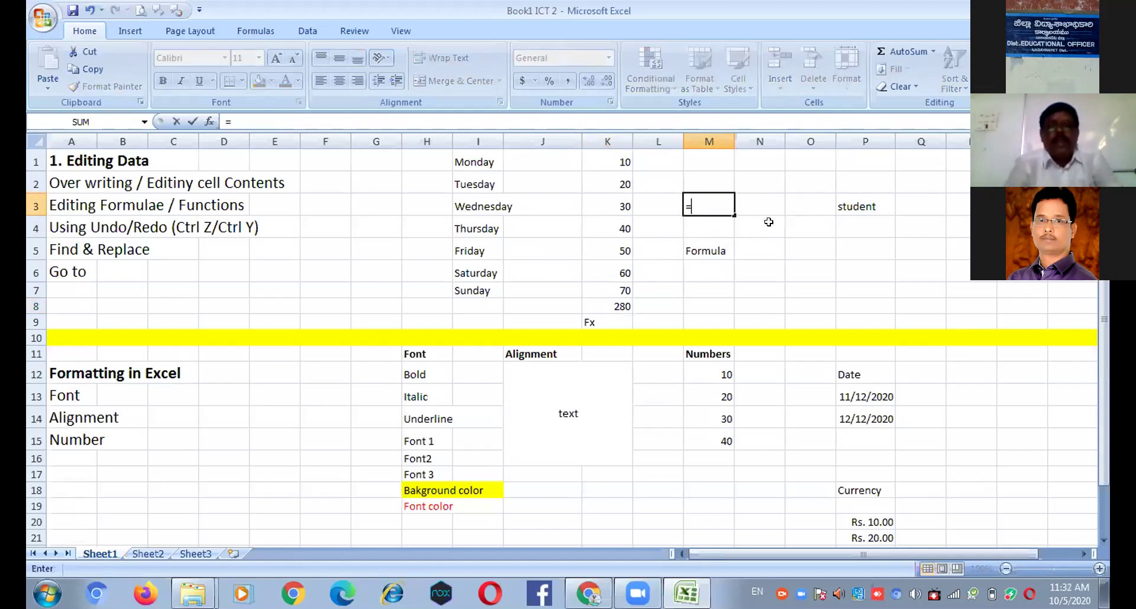
pyautogui.click(632, 163)
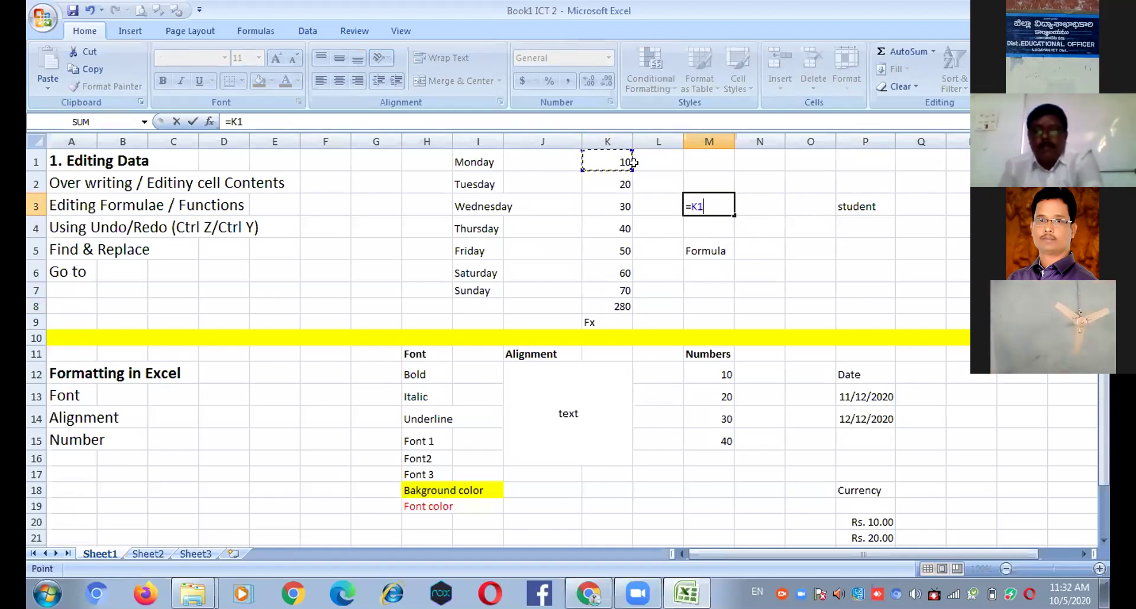
# - Add Tuesday's value K2 to the formula in M3, removing the mistaken L2 reference
pyautogui.write('+')
pyautogui.click(634, 190)
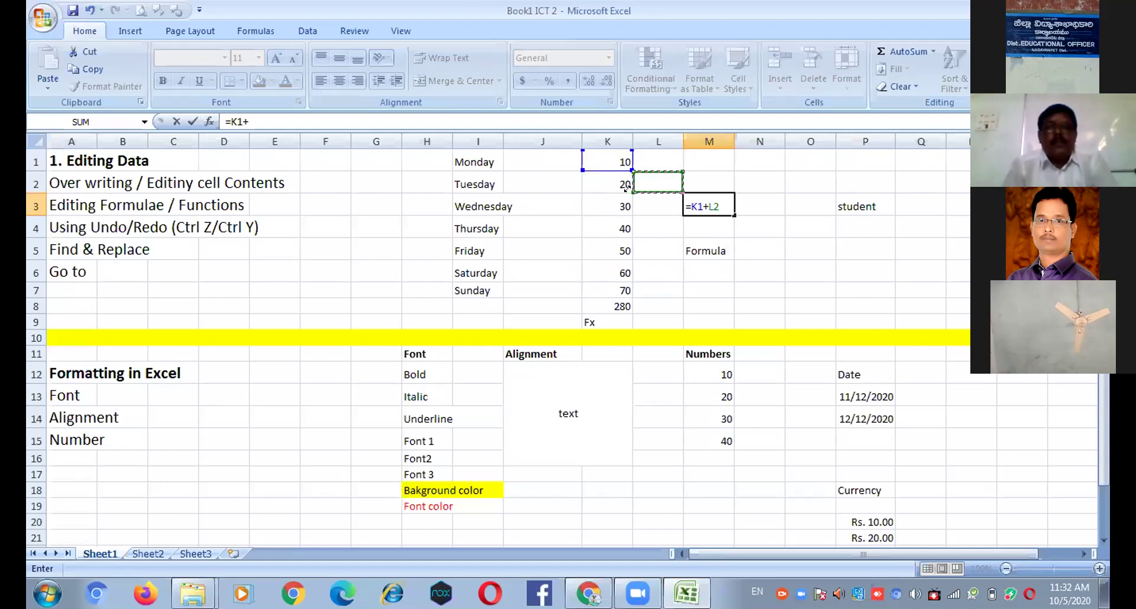
pyautogui.moveTo(634, 192)
pyautogui.mouseDown()
pyautogui.moveTo(656, 196)
pyautogui.moveTo(625, 183)
pyautogui.mouseUp()
pyautogui.press('Right')
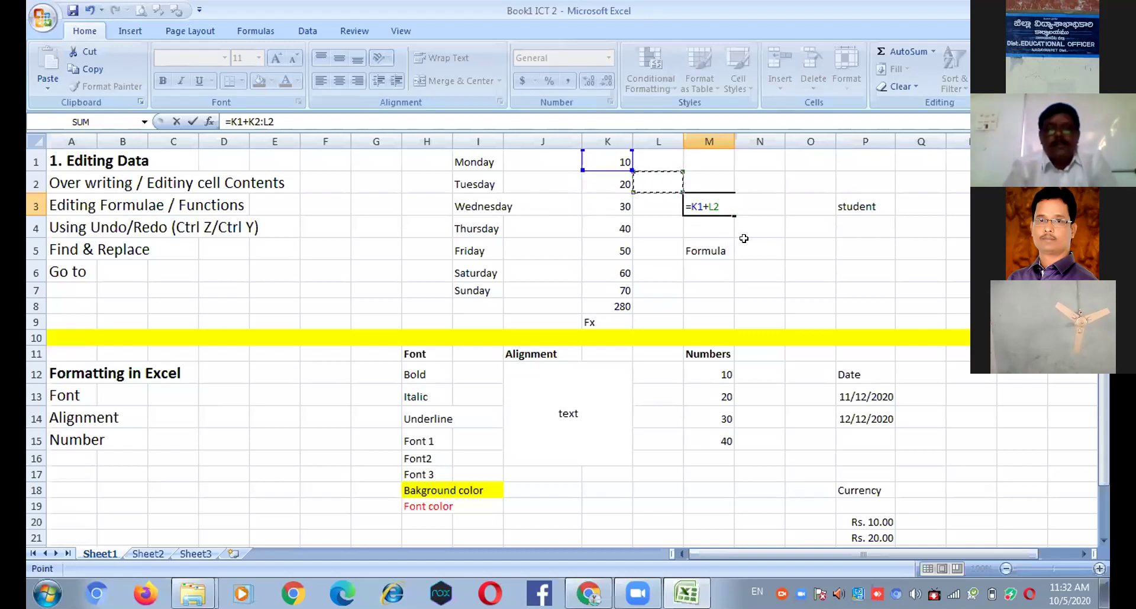
pyautogui.press('BackSpace')
pyautogui.press('BackSpace')
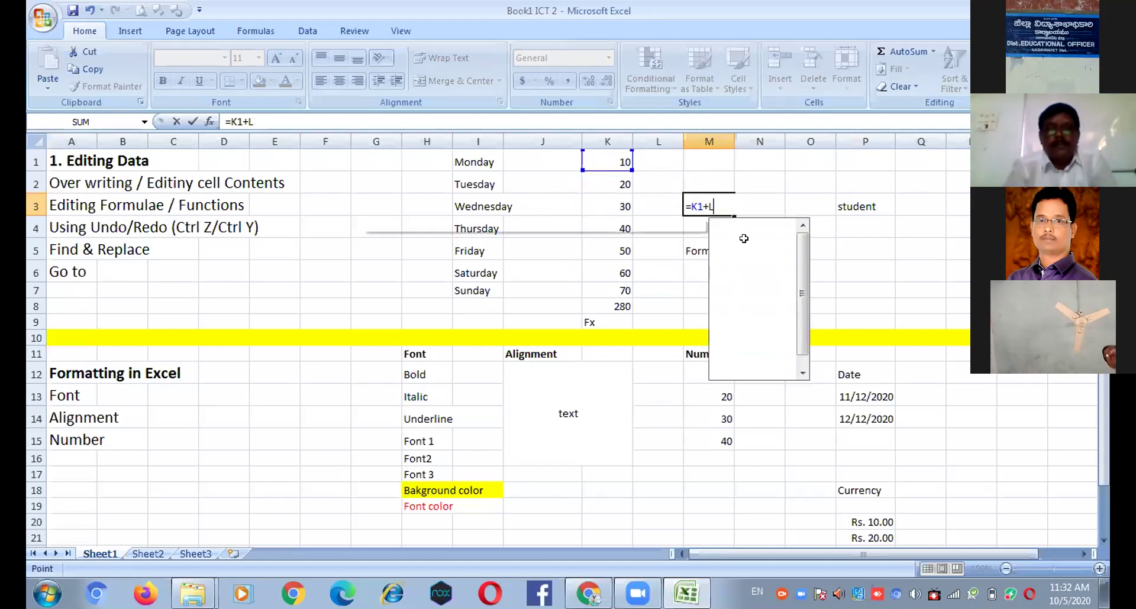
pyautogui.click(604, 176)
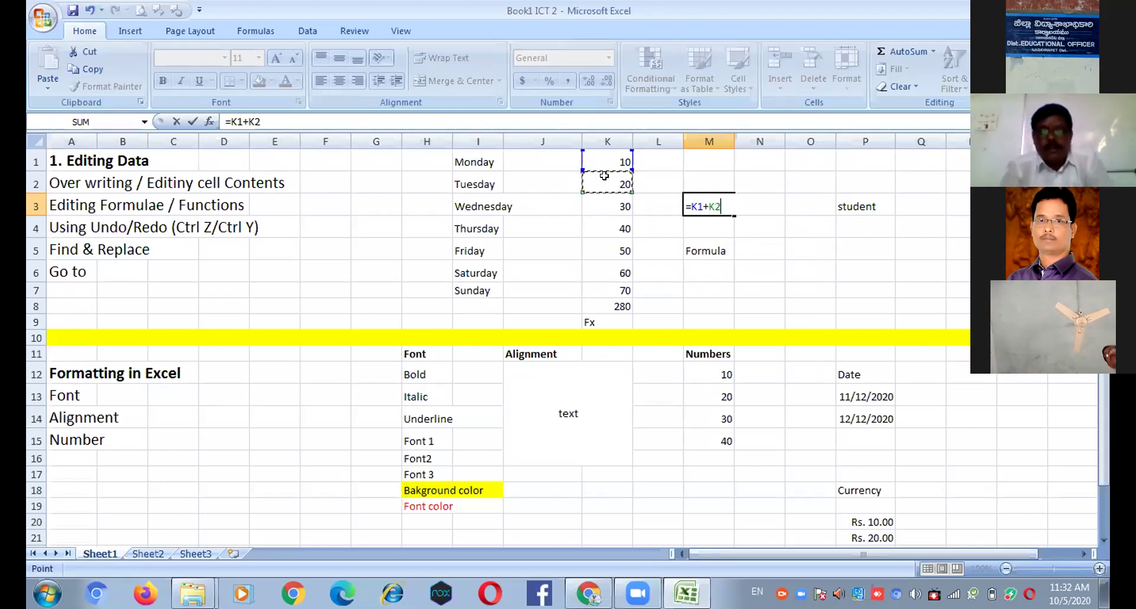
# - Continue the addition formula in M3 with the Wednesday to Friday values K3, K4 and K5
pyautogui.write('+')
pyautogui.click(606, 210)
pyautogui.write('+')
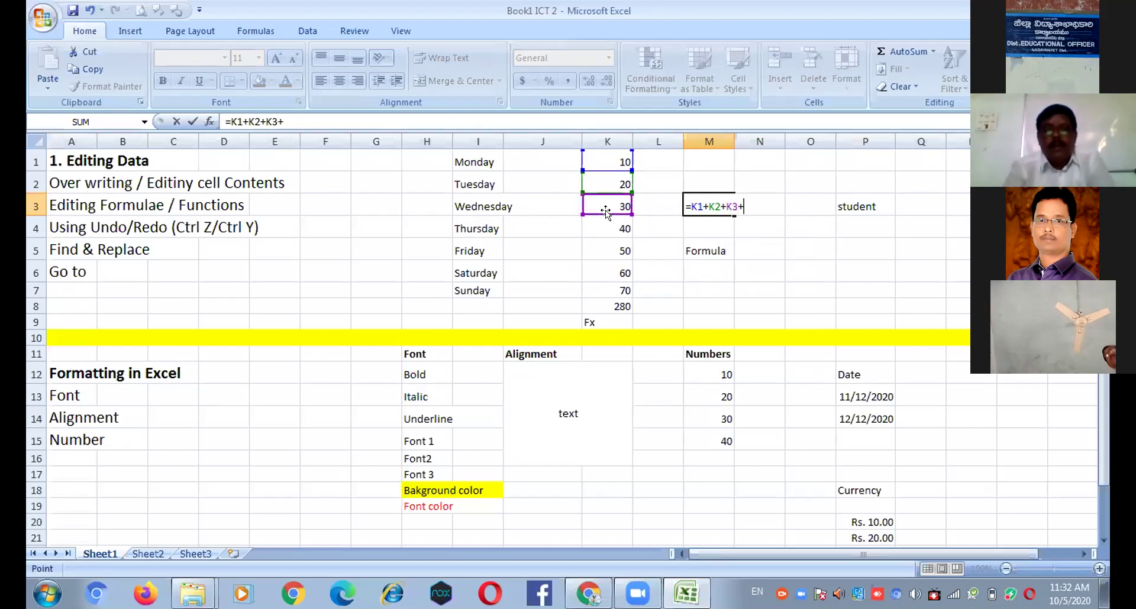
pyautogui.click(608, 226)
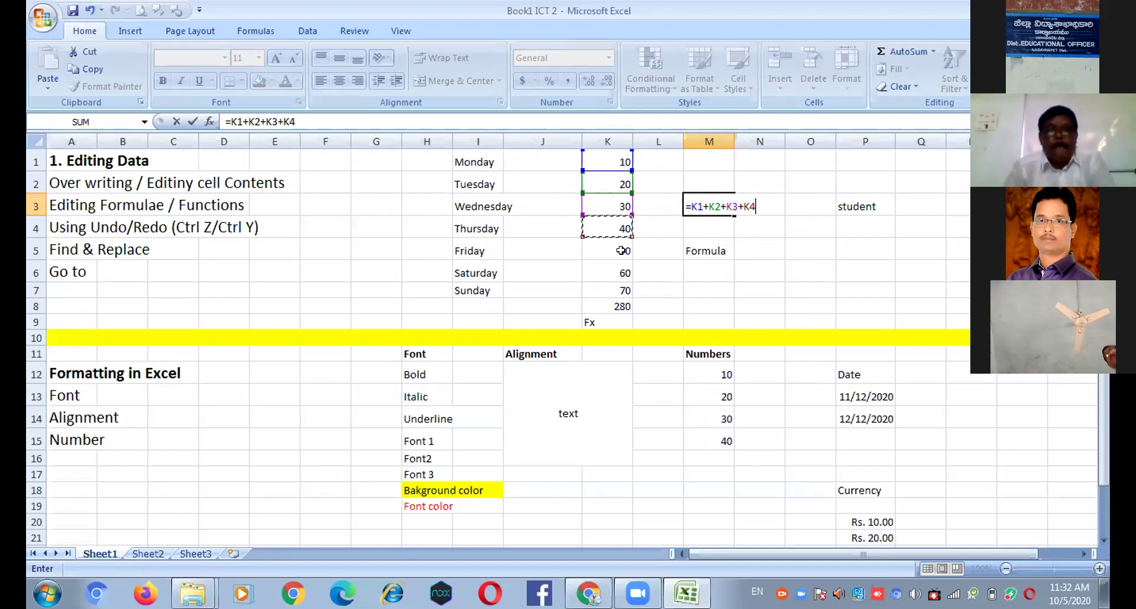
pyautogui.write('+')
pyautogui.click(620, 251)
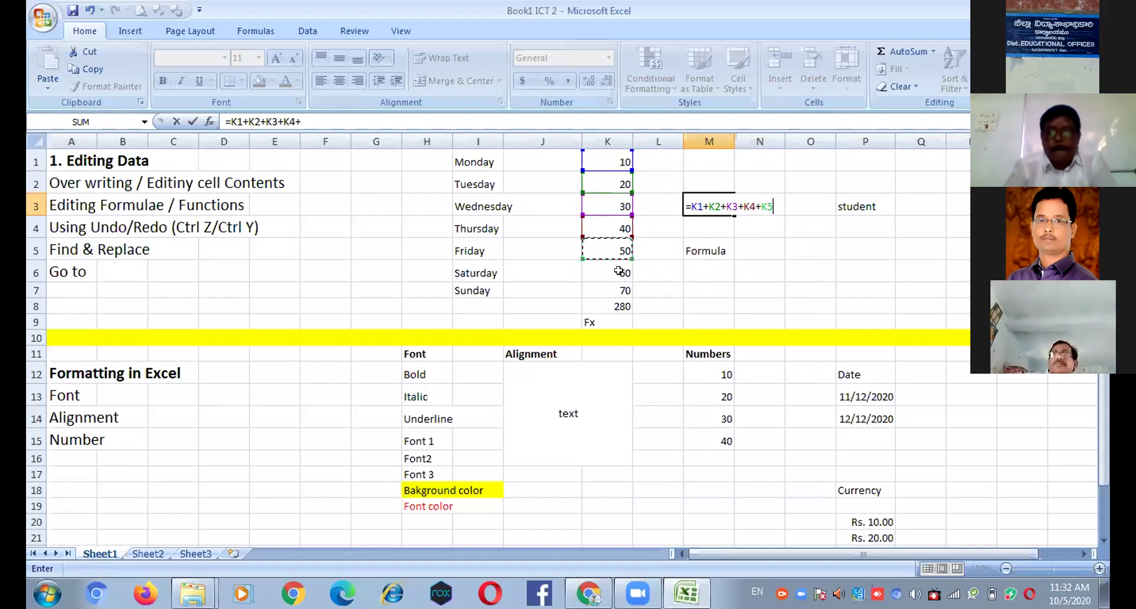
# - Extend the formula in M3 with Saturday's value and enter it as =K1+K2+K3+K4+K5+K6+K
pyautogui.write('+')
pyautogui.click(618, 271)
pyautogui.write('+')
pyautogui.click(628, 290)
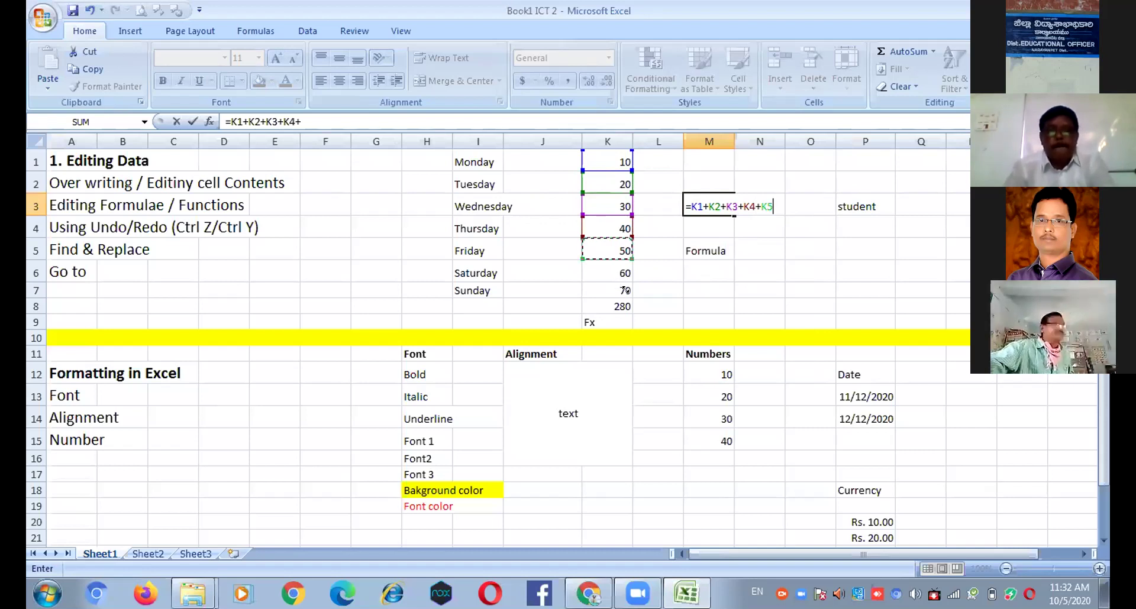
pyautogui.write('+k')
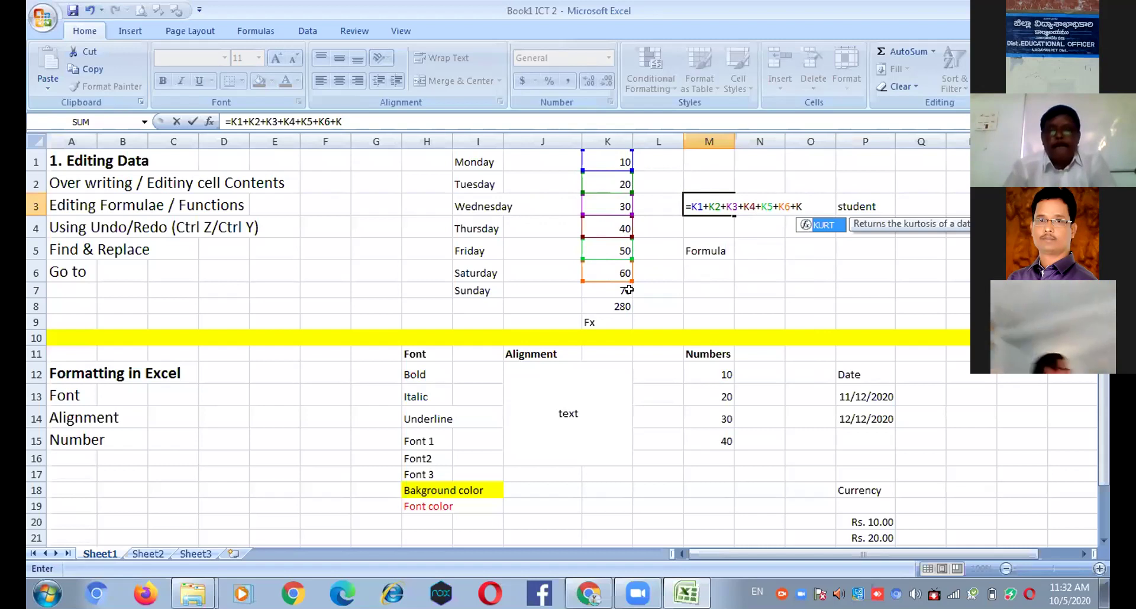
pyautogui.press('Return')
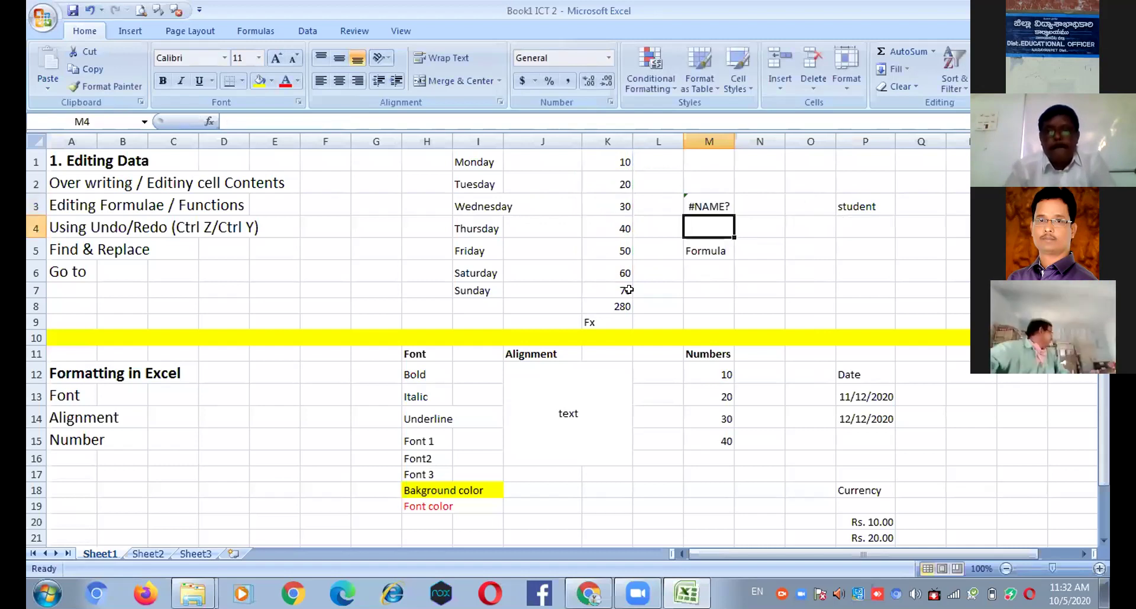
# - Correct the last term of the M3 formula to Sunday's cell K7, and reselect M3
pyautogui.click(706, 208)
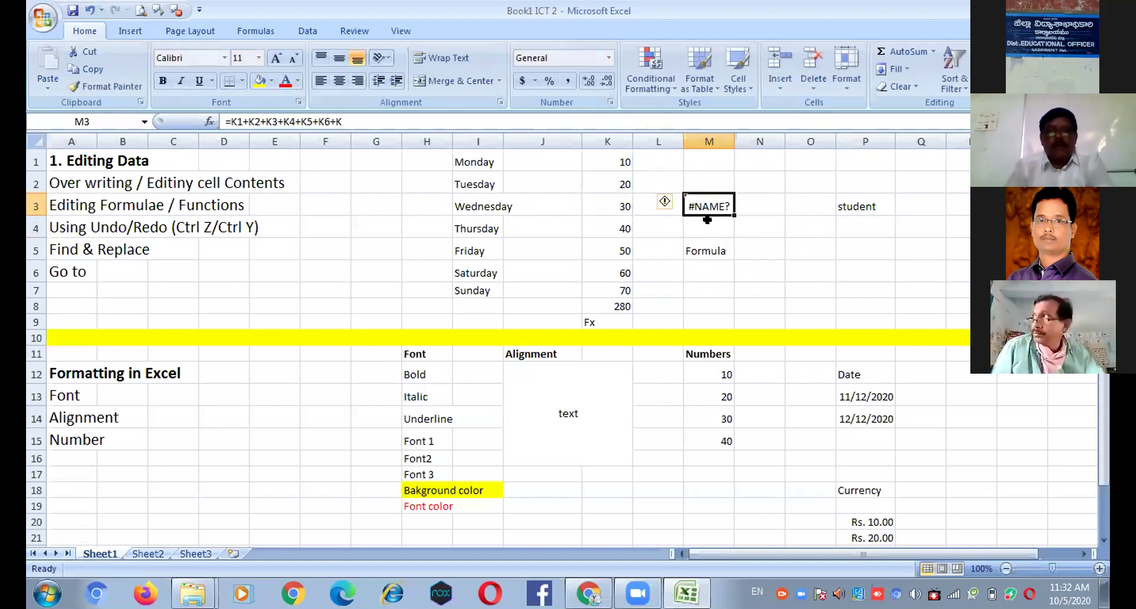
pyautogui.click(344, 118)
pyautogui.press('BackSpace')
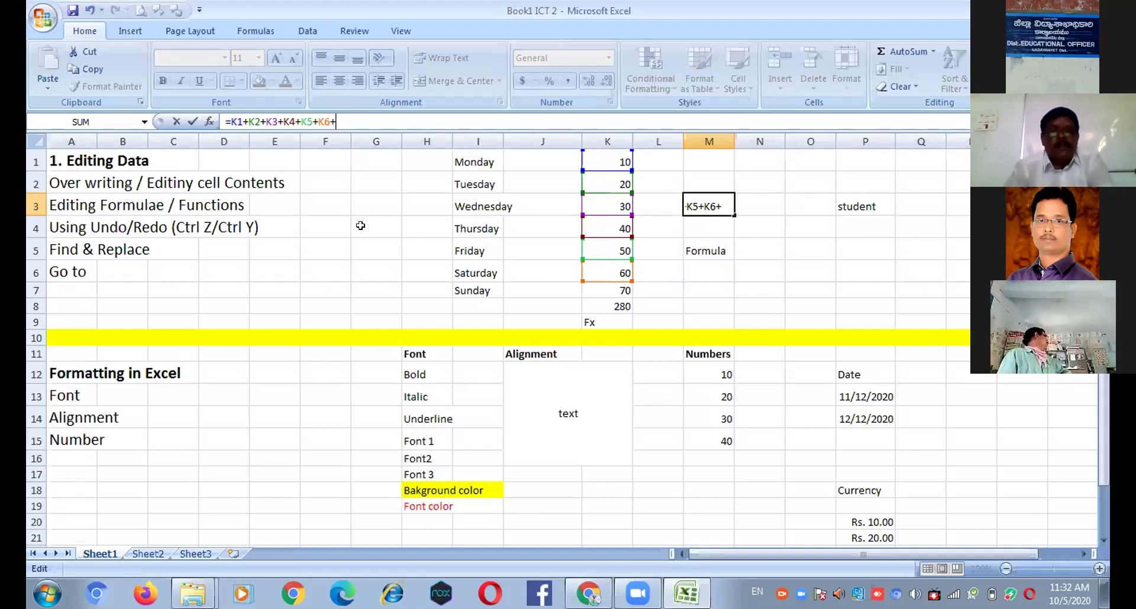
pyautogui.click(593, 287)
pyautogui.press('Return')
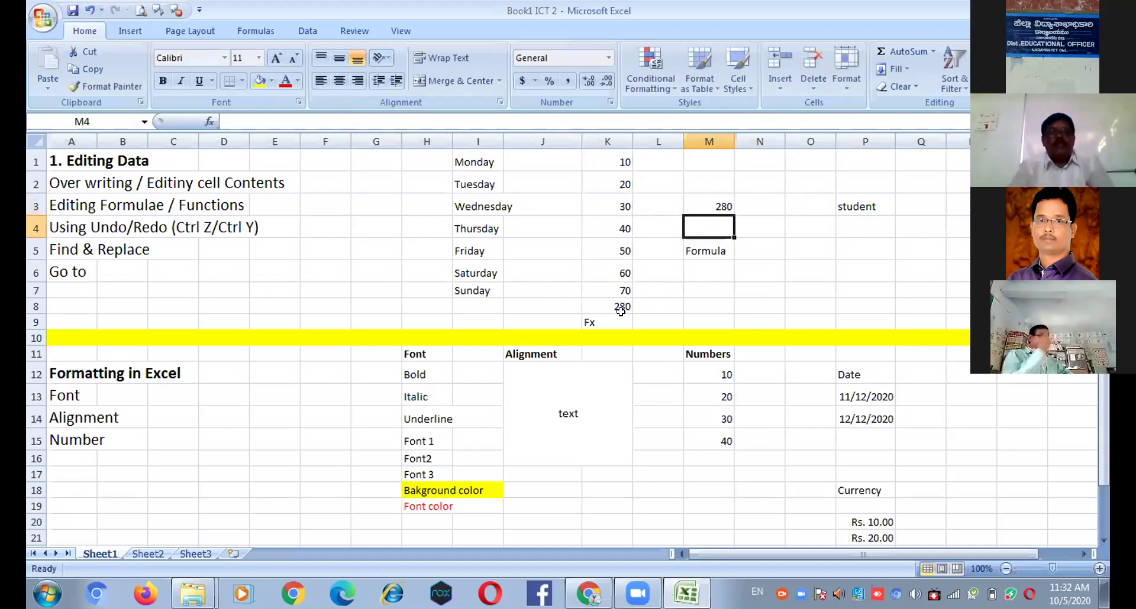
pyautogui.click(697, 200)
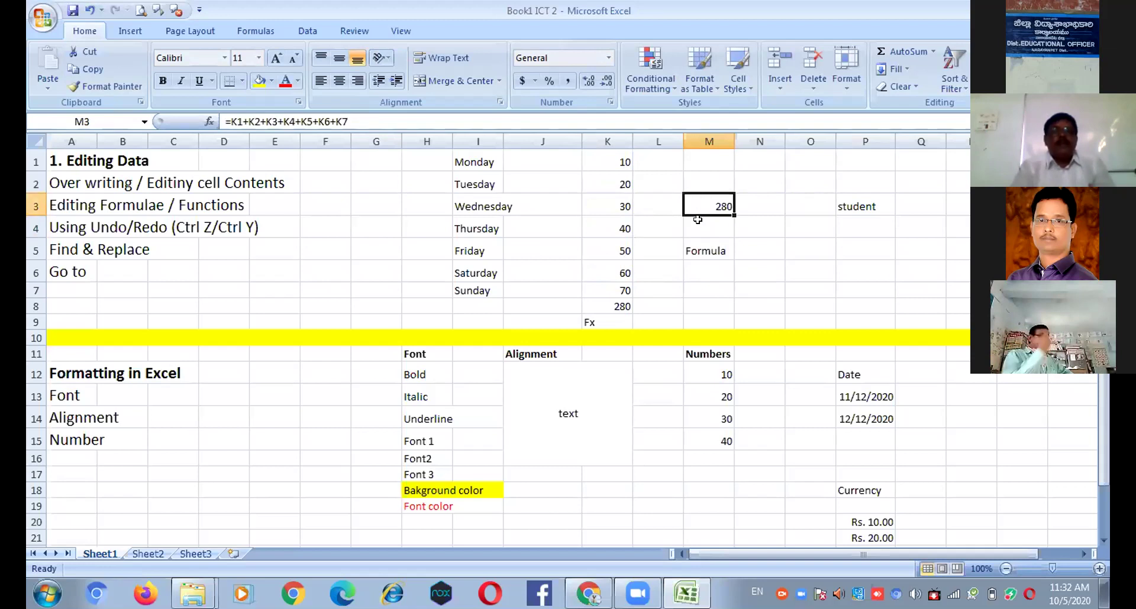
# - Examine the SUM formula in K8 and the cell-by-cell addition formula in M3
pyautogui.click(633, 308)
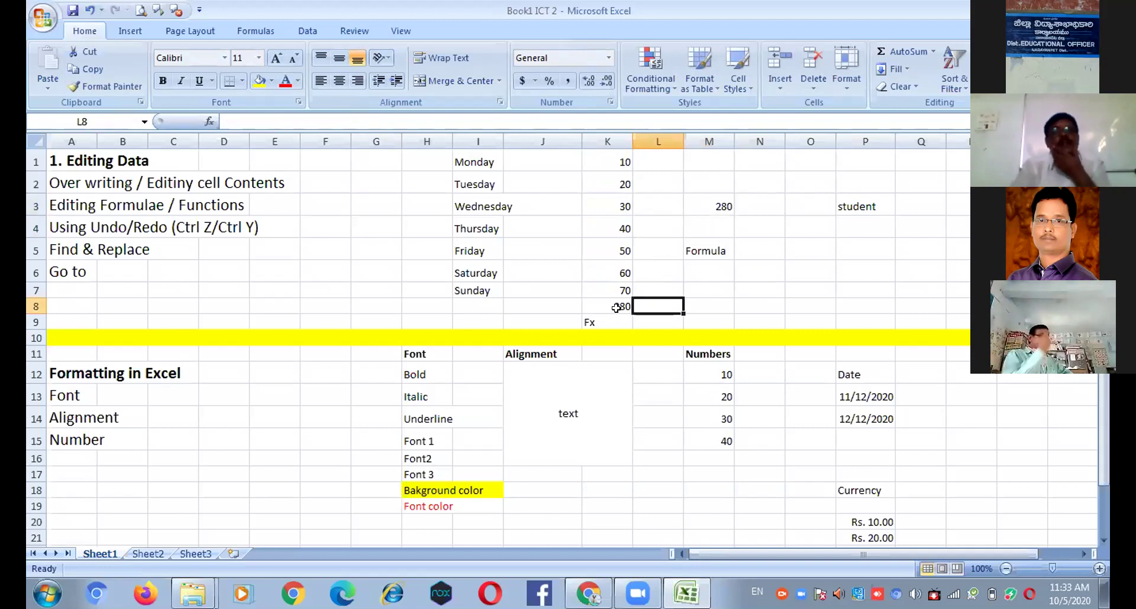
pyautogui.click(614, 304)
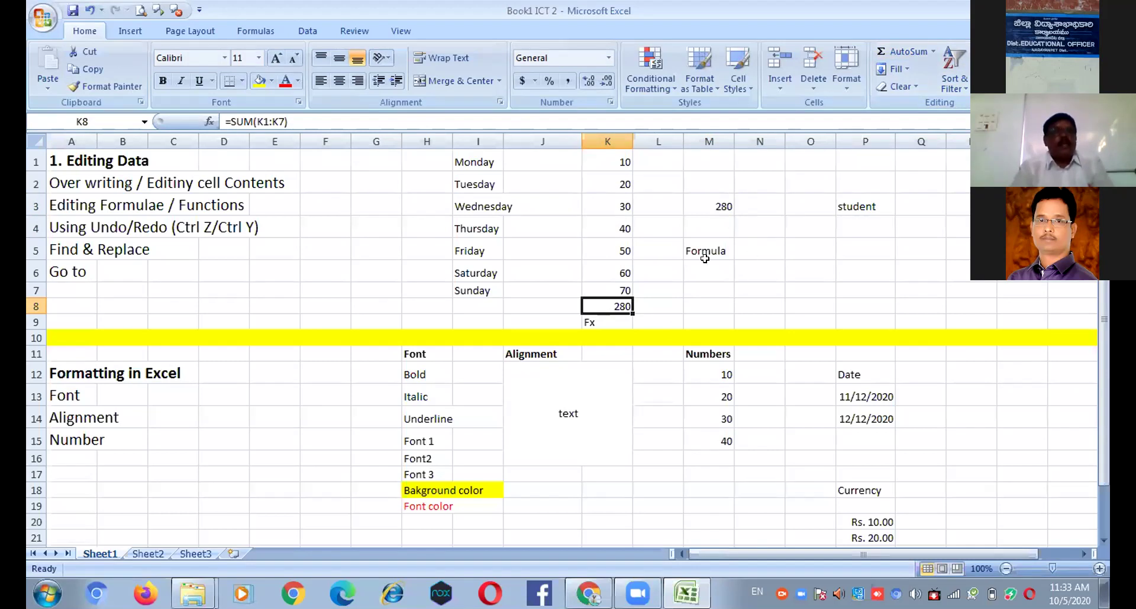
pyautogui.press('Up')
pyautogui.press('Up')
pyautogui.press('Up')
pyautogui.press('Up')
pyautogui.press('Up')
pyautogui.press('Right')
pyautogui.press('Right')
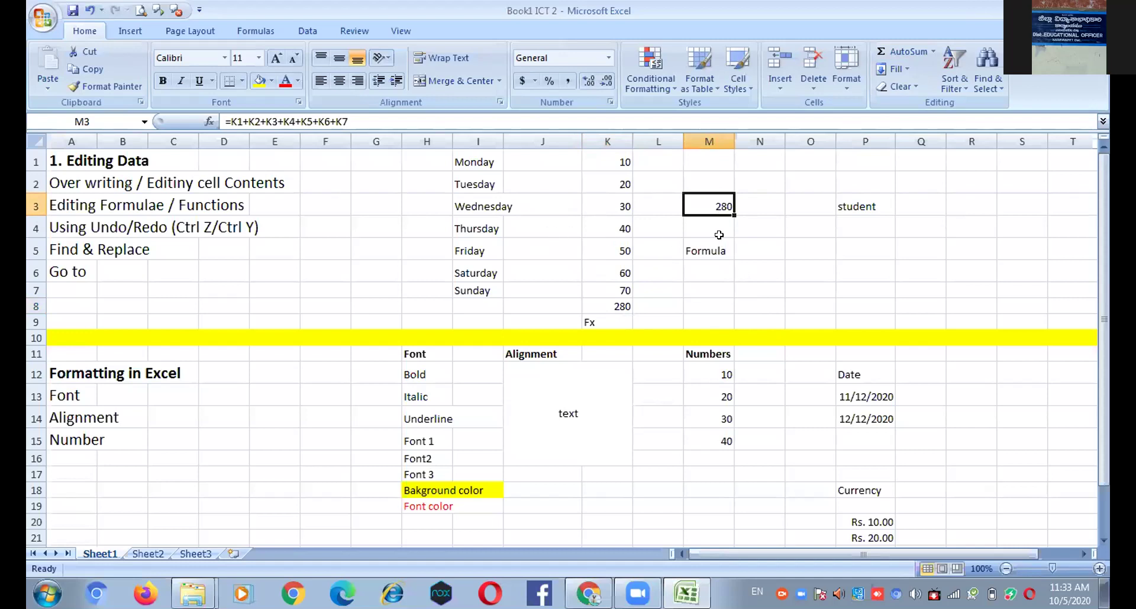
# - Edit the addition formula in M3 so that it also adds 20, and reselect the cell
pyautogui.click(776, 242)
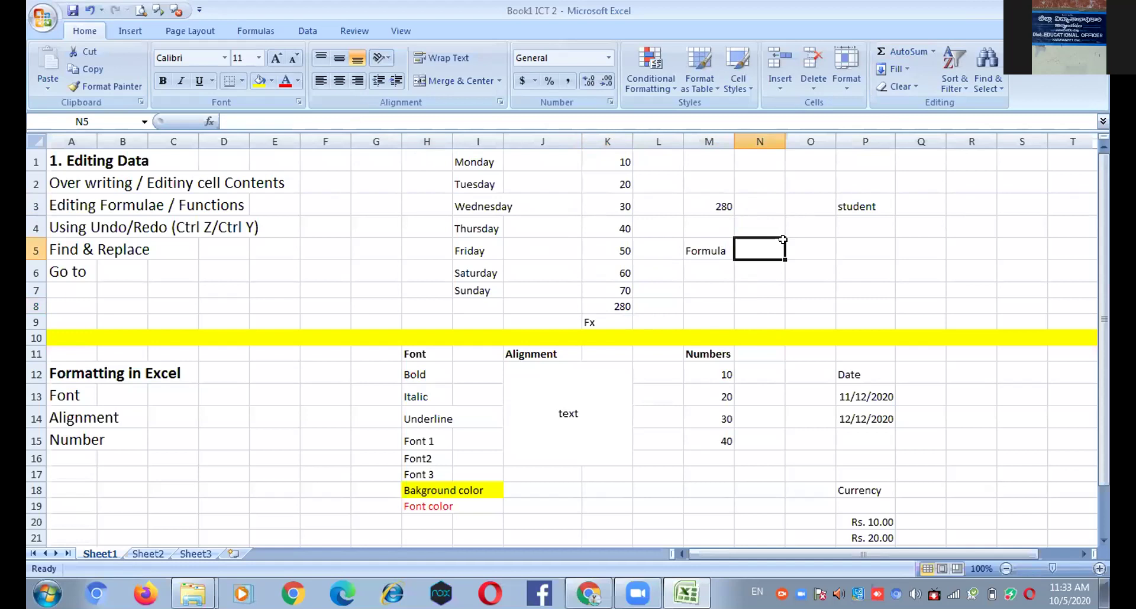
pyautogui.press('Up')
pyautogui.press('Up')
pyautogui.press('Left')
pyautogui.press('F2')
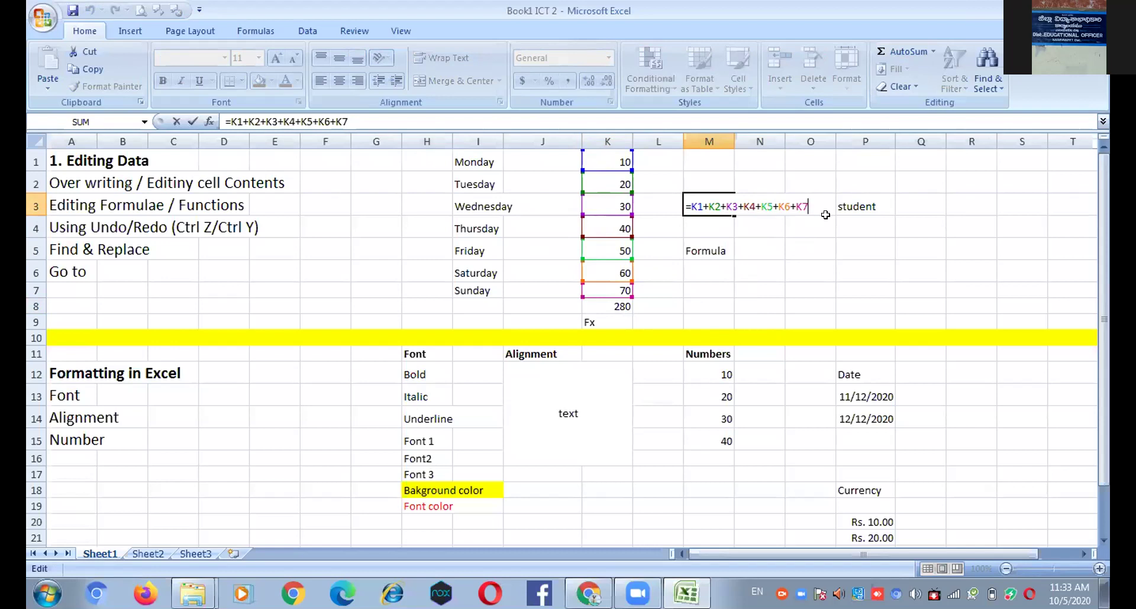
pyautogui.write('0')
pyautogui.press('Return')
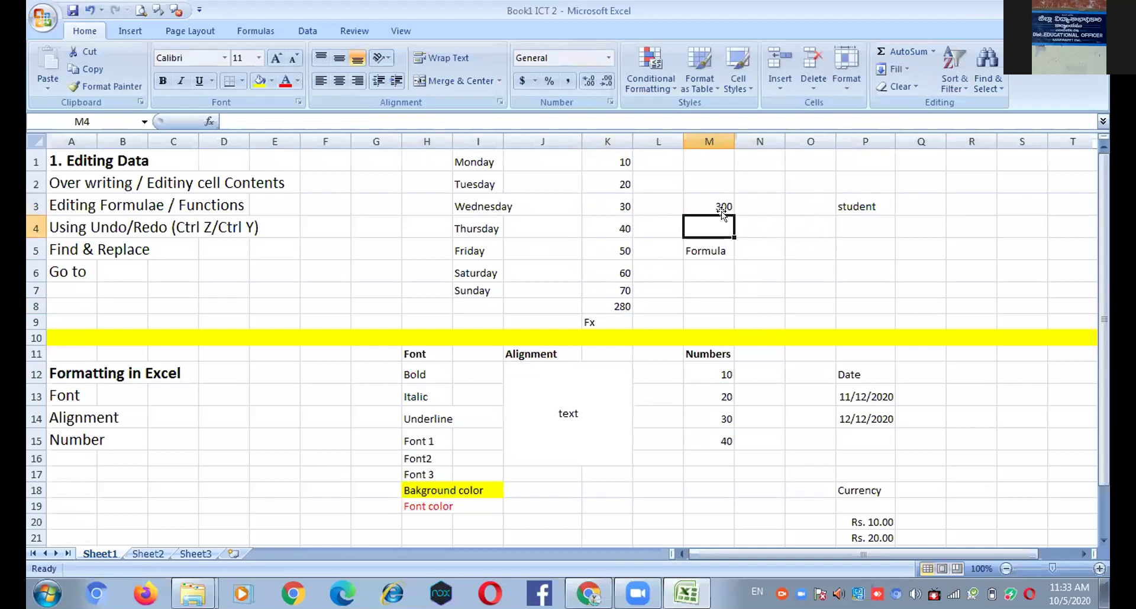
pyautogui.press('Up')
# - Edit the total in K8 to =SUM(K1:K7)+20
pyautogui.click(626, 303)
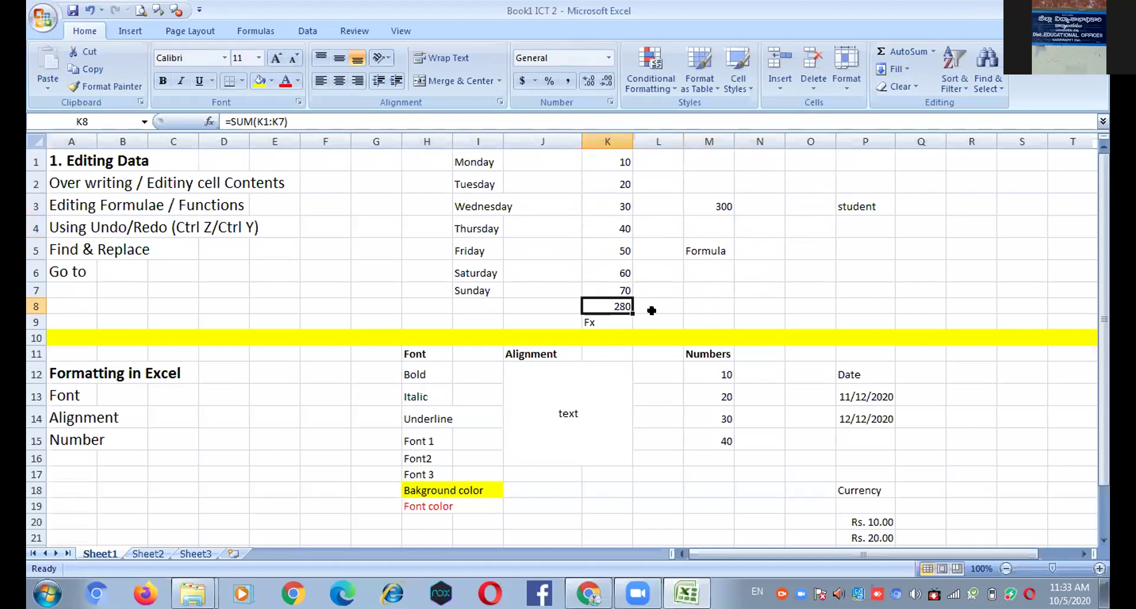
pyautogui.click(696, 303)
pyautogui.doubleClick(610, 303)
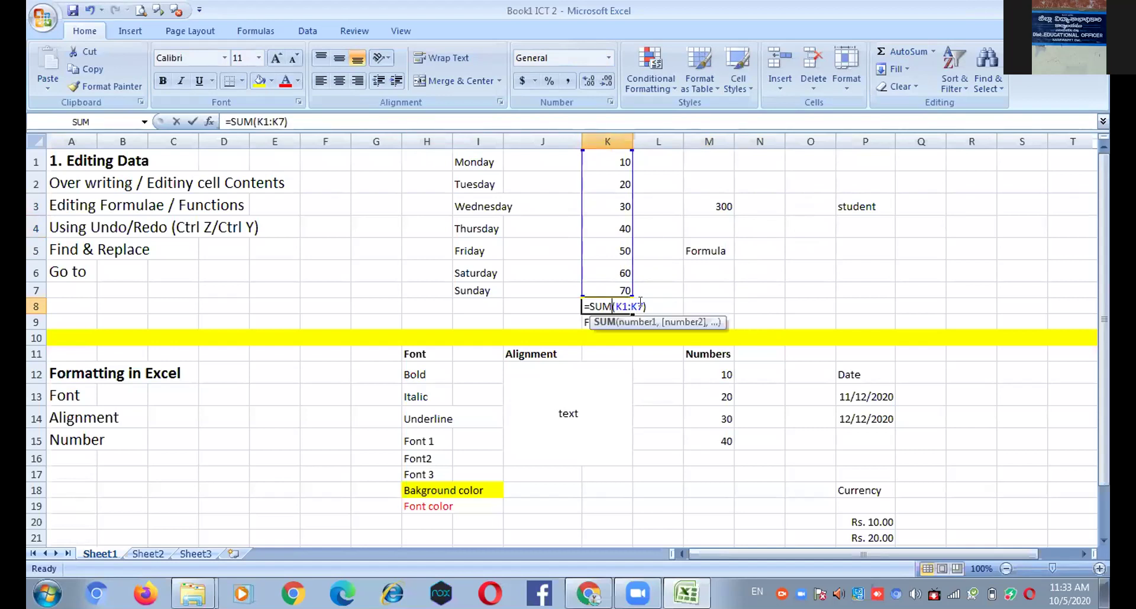
pyautogui.click(650, 307)
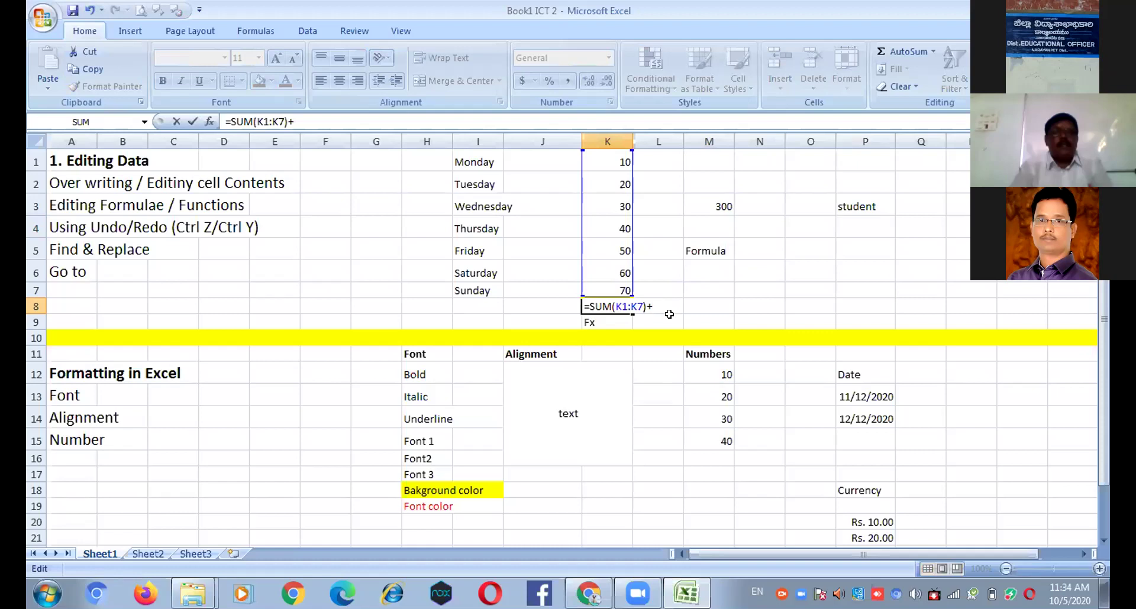
pyautogui.write('20')
pyautogui.press('Return')
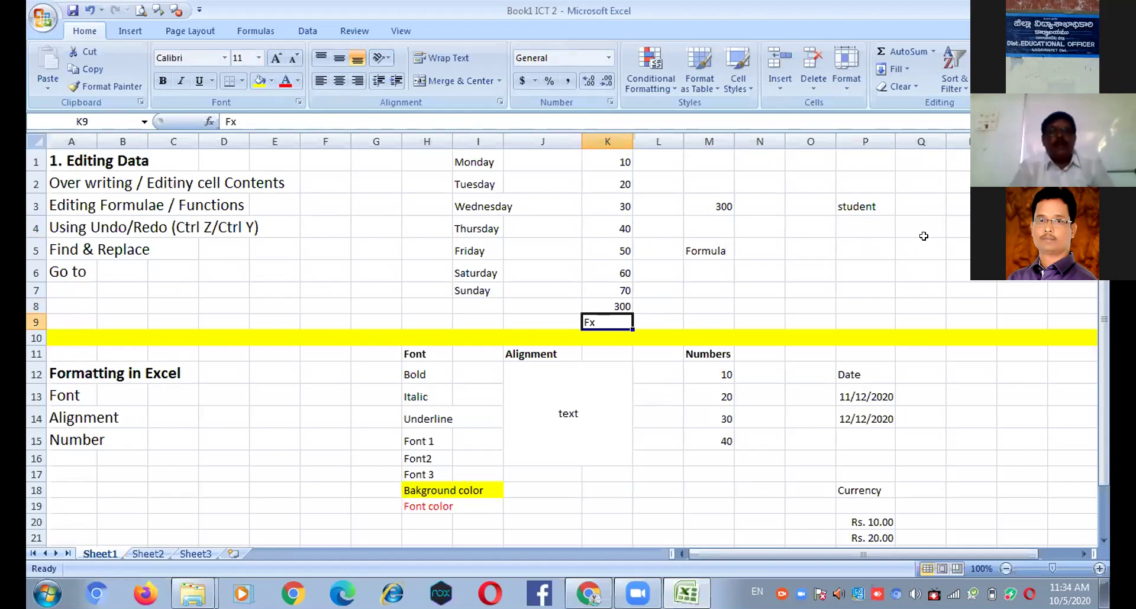
# - Undo the last formula change in K8 and redo it
pyautogui.click(867, 271)
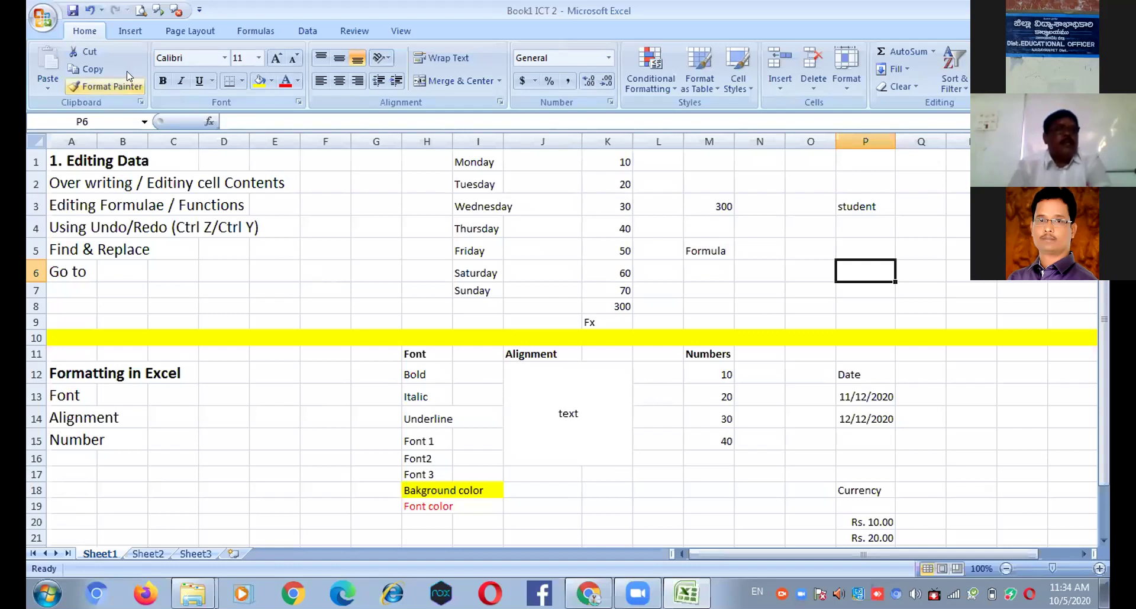
pyautogui.click(90, 8)
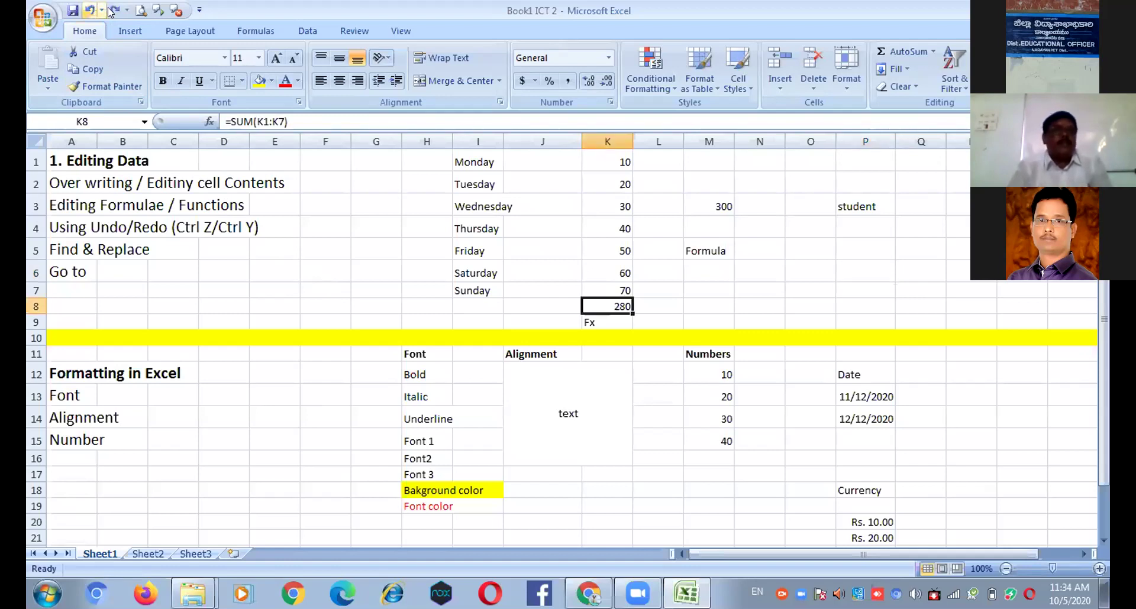
pyautogui.click(112, 11)
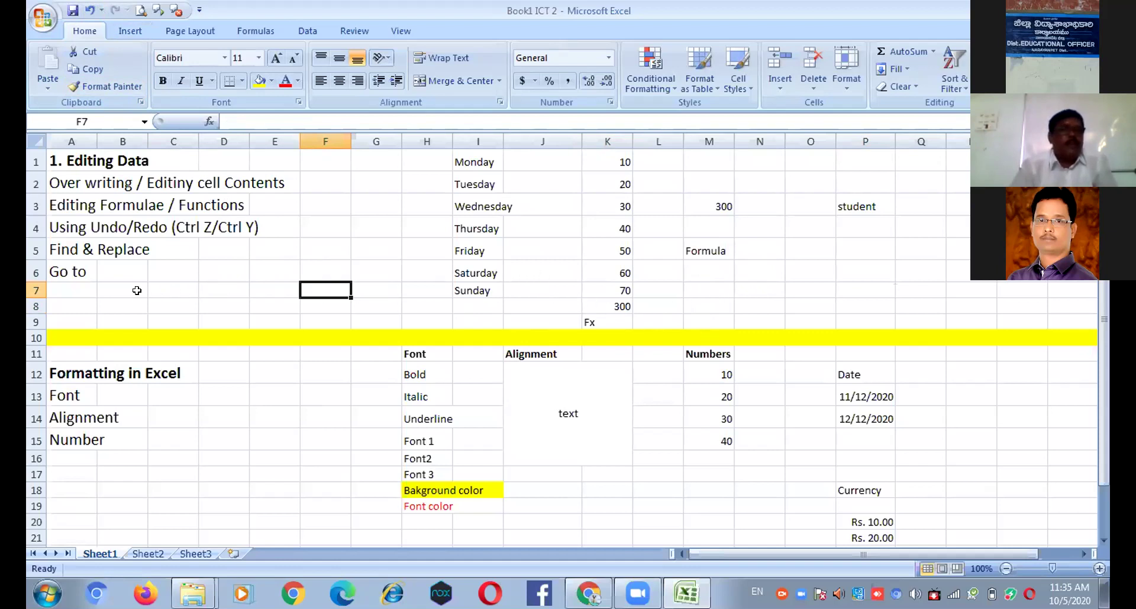
# - Select the "Go to" heading in A6, then open the Find & Select options for viewing and close them
pyautogui.click(71, 273)
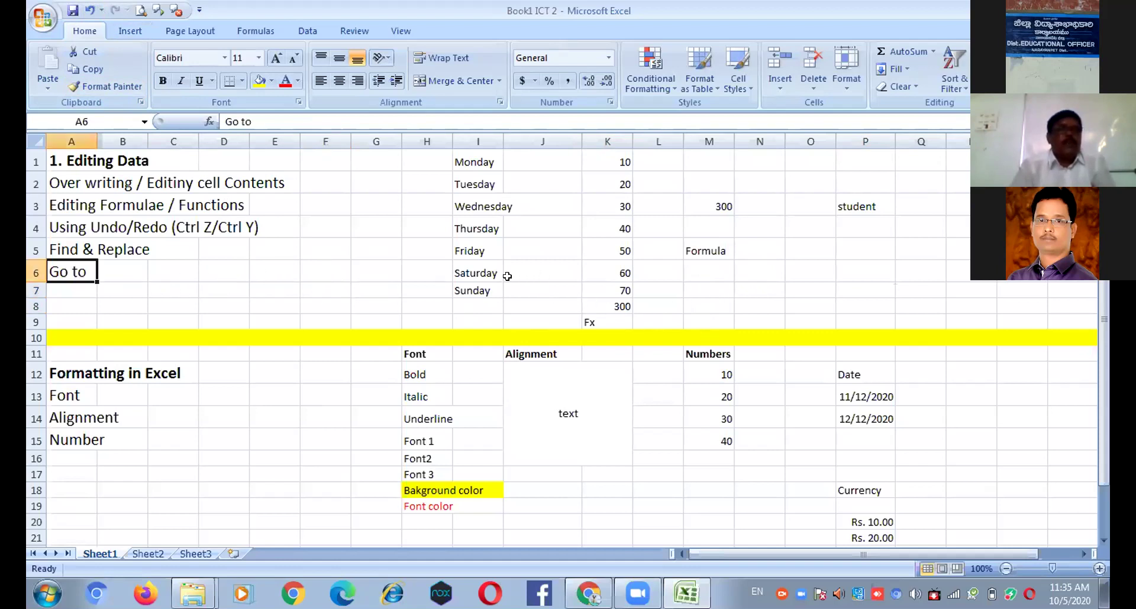
pyautogui.click(989, 66)
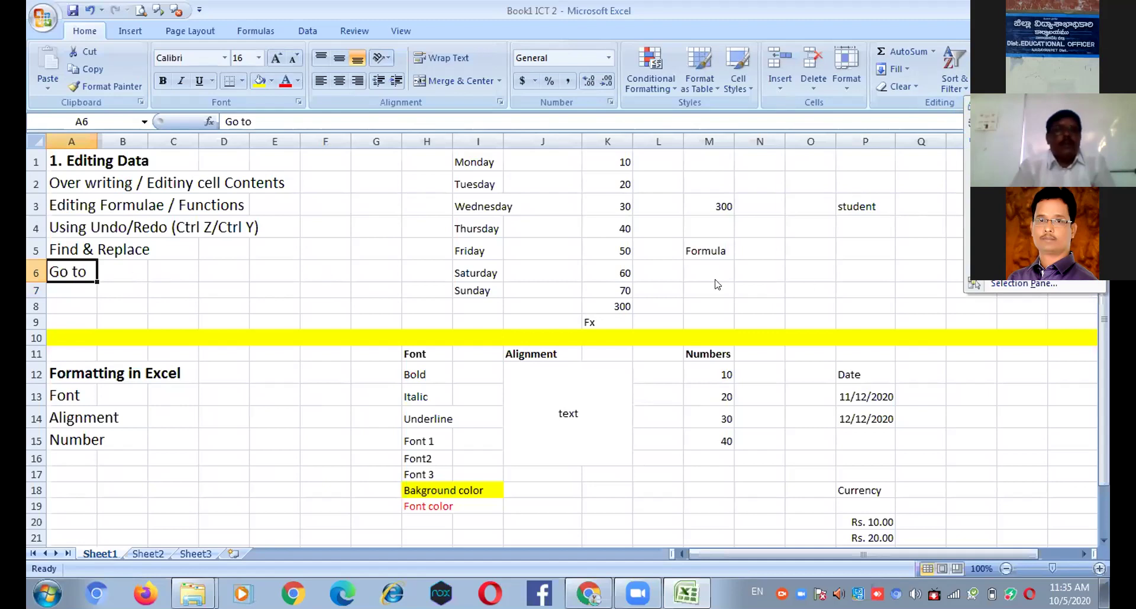
pyautogui.click(447, 302)
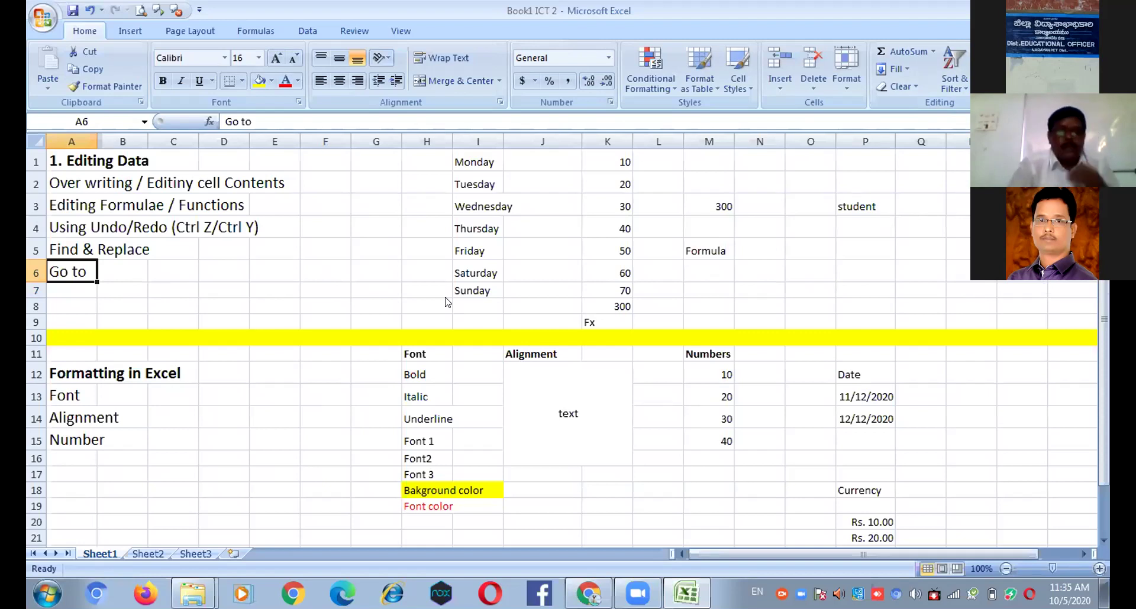
pyautogui.write('H')
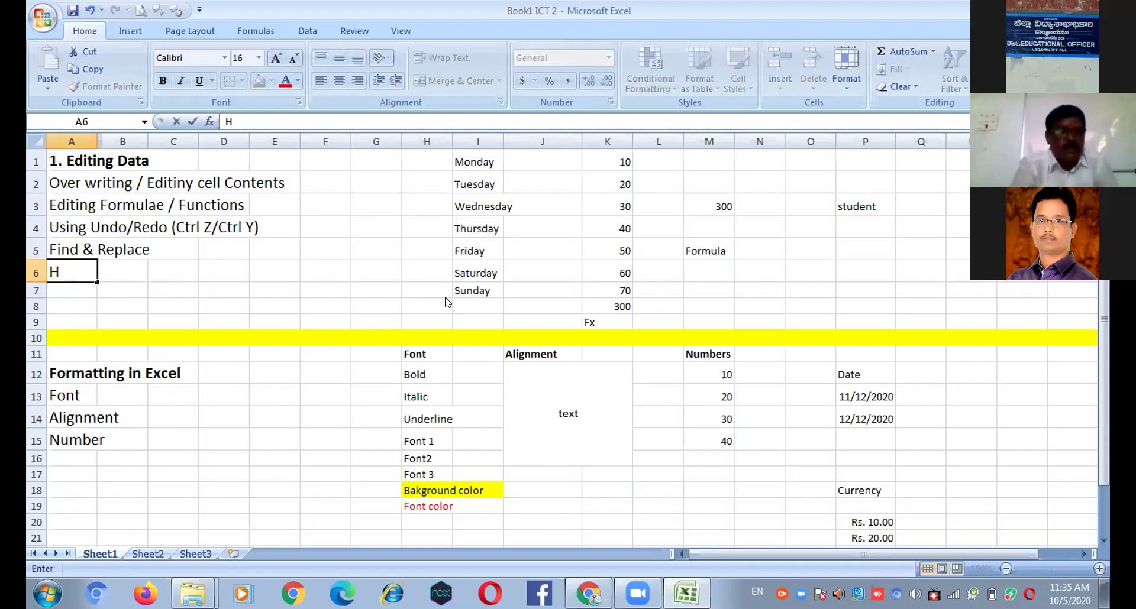
pyautogui.click(90, 10)
pyautogui.click(343, 266)
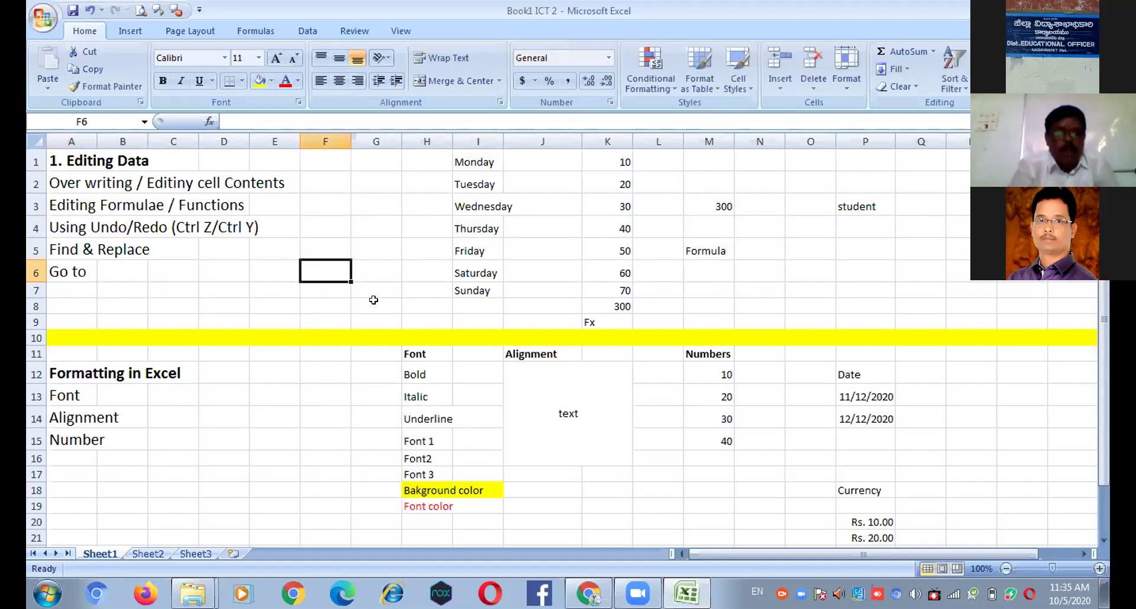
pyautogui.write('G')
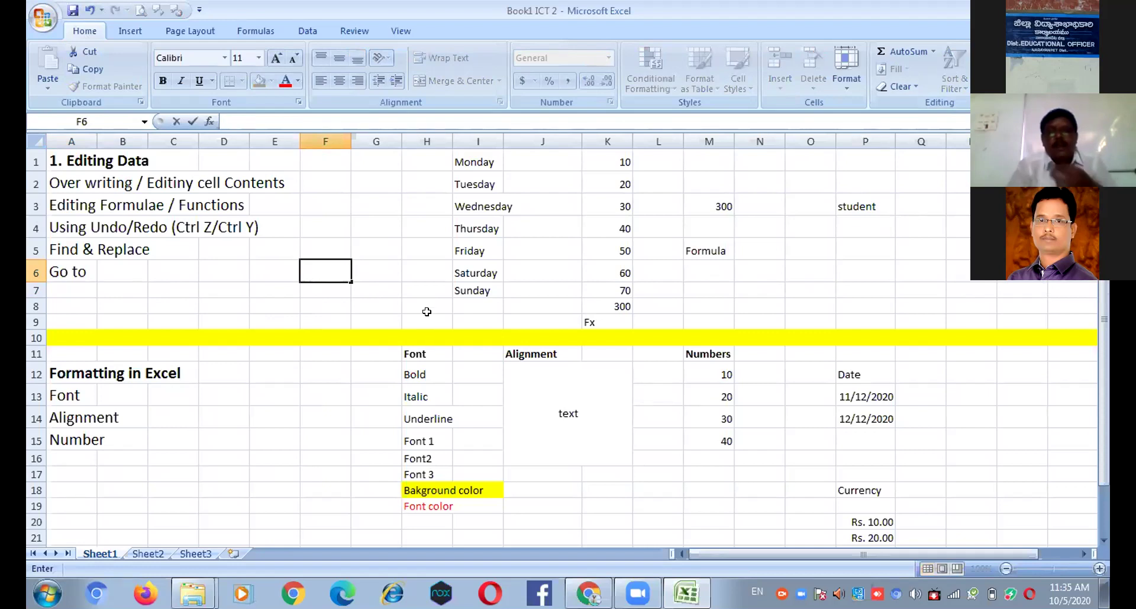
pyautogui.press('Escape')
pyautogui.hotkey('ctrl', 'h')
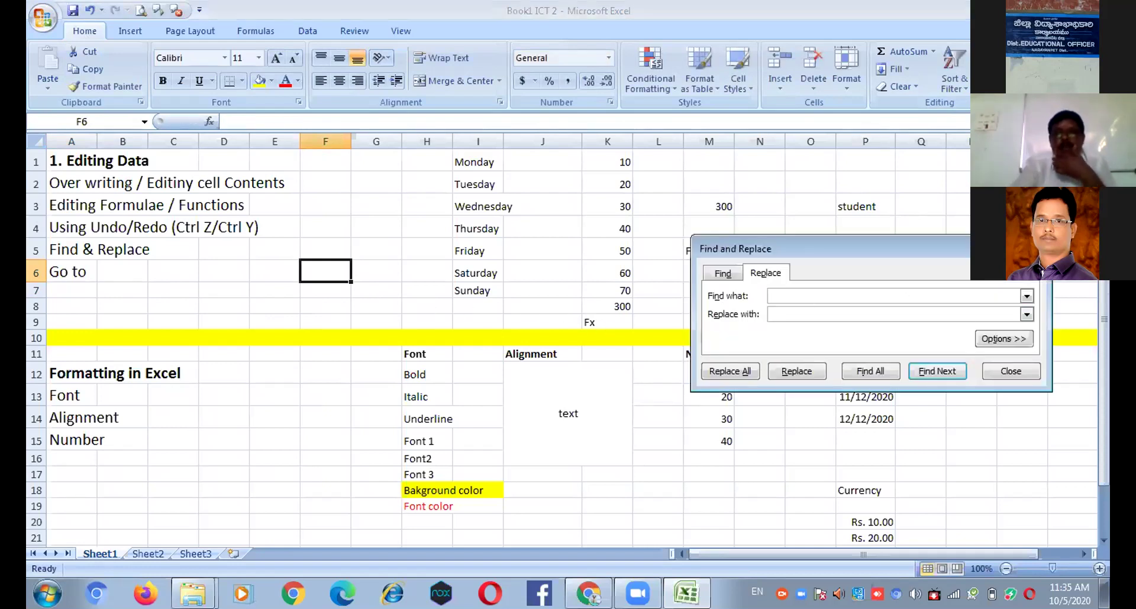
pyautogui.press('Escape')
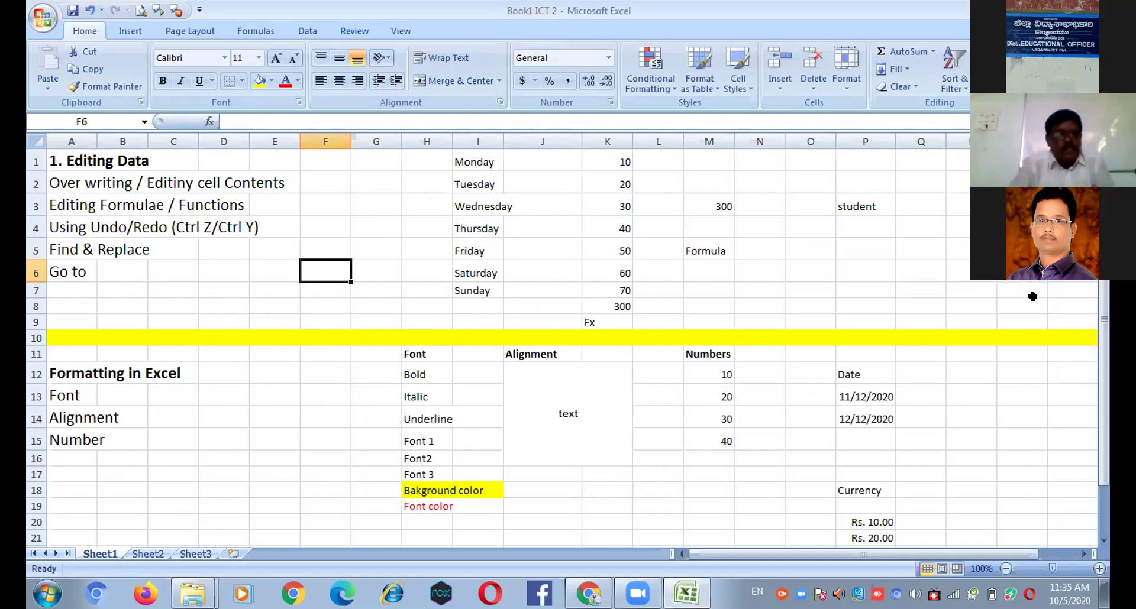
# - Jump to cell A10 using Go To with the reference a10
pyautogui.hotkey('ctrl', 'g')
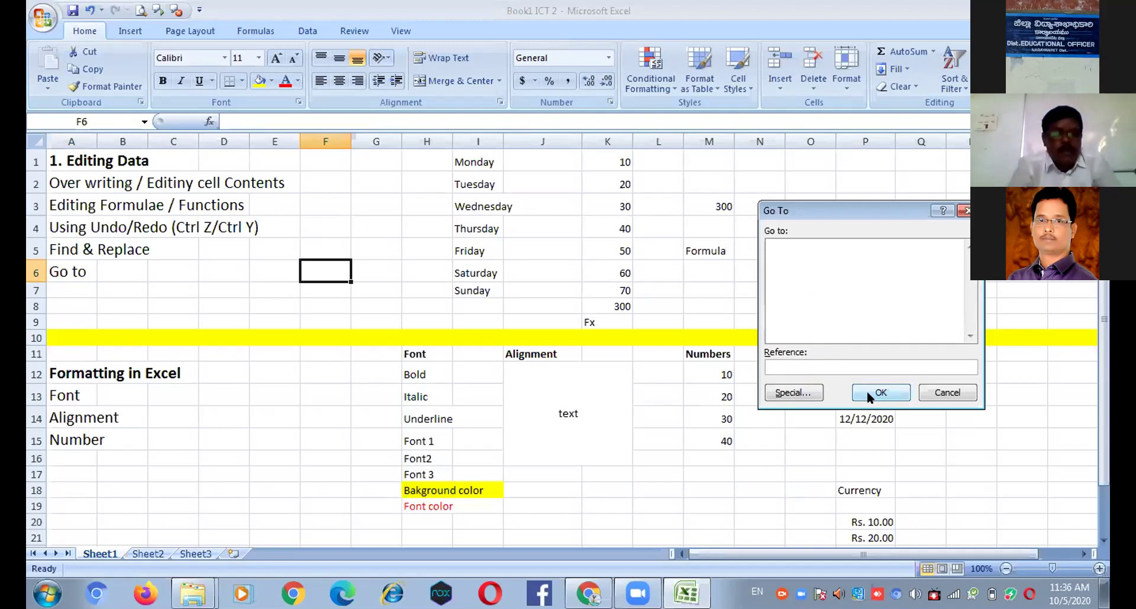
pyautogui.write('a10')
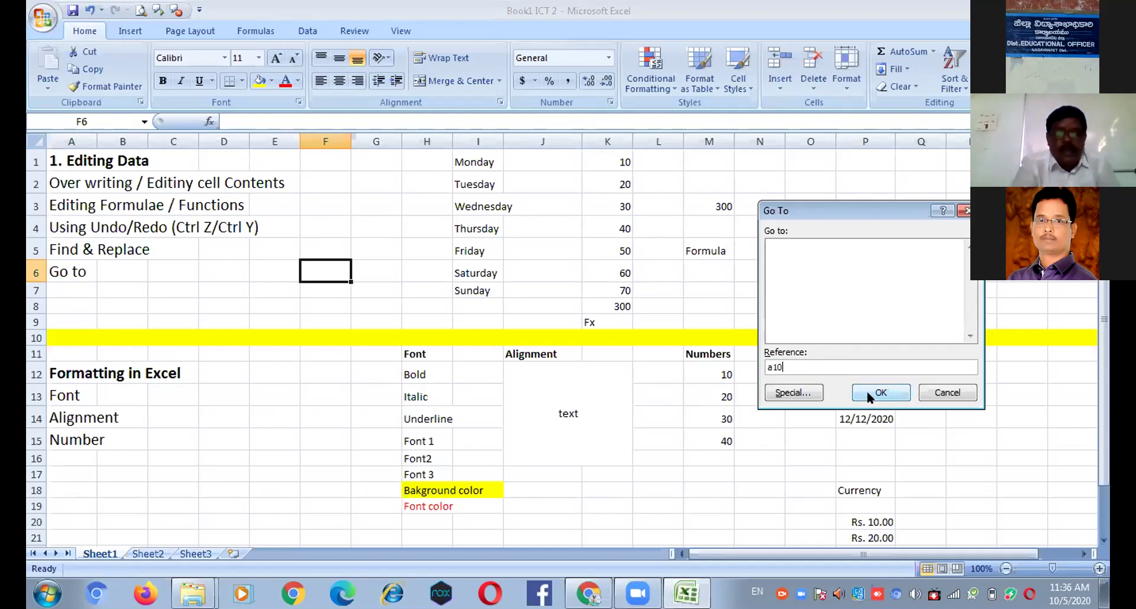
pyautogui.click(867, 392)
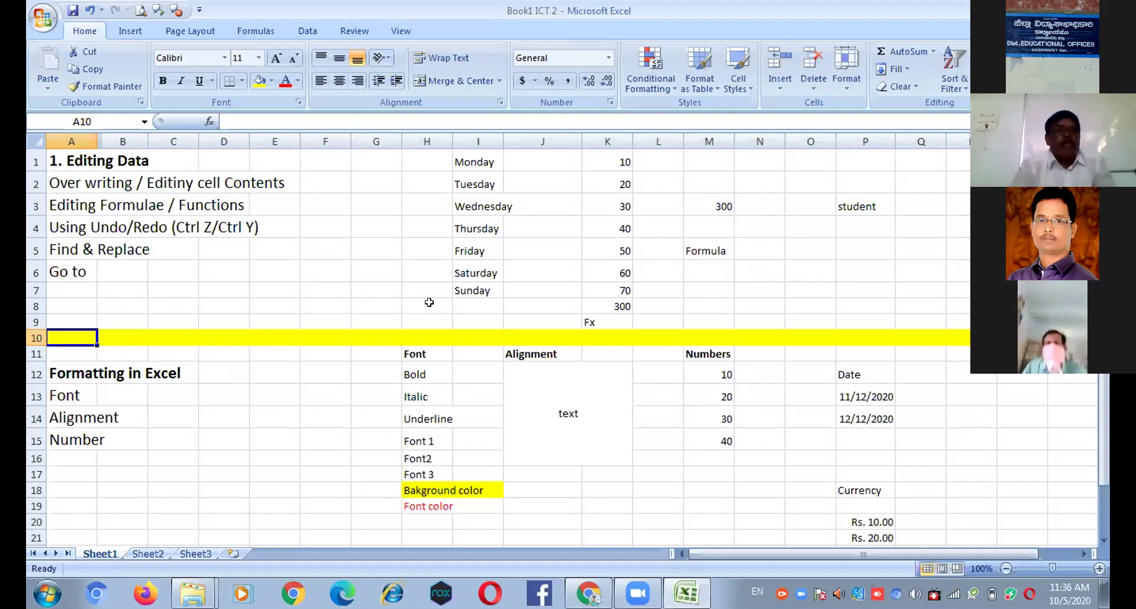
# - Select the "Go to" heading in A6, then open the Go To dialog for viewing and close it
pyautogui.press('Up')
pyautogui.press('Up')
pyautogui.press('Up')
pyautogui.press('Up')
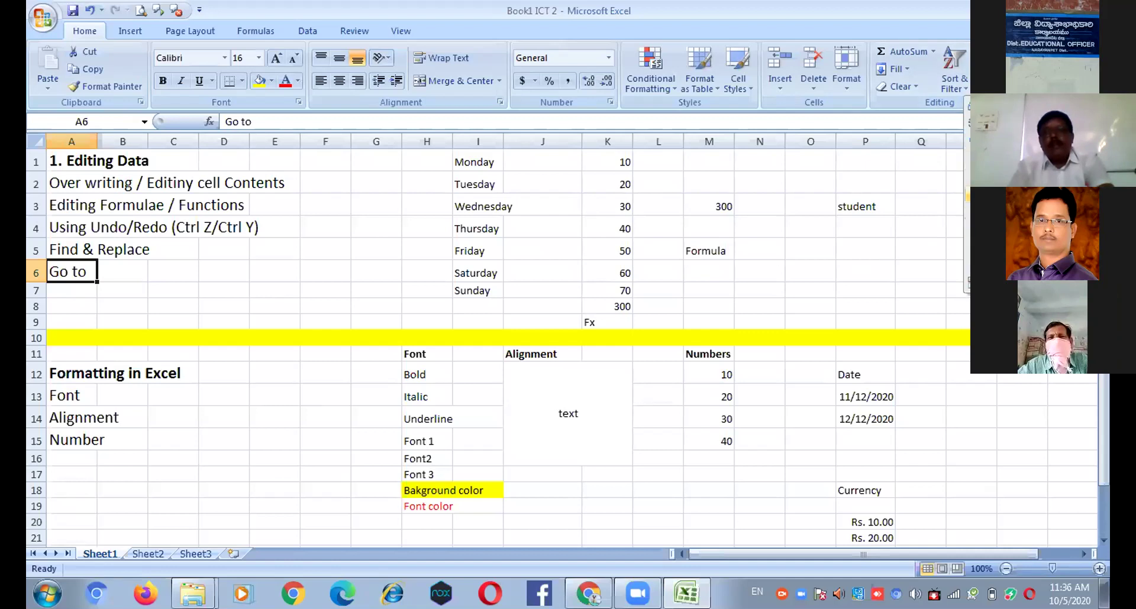
pyautogui.hotkey('ctrl', 'g')
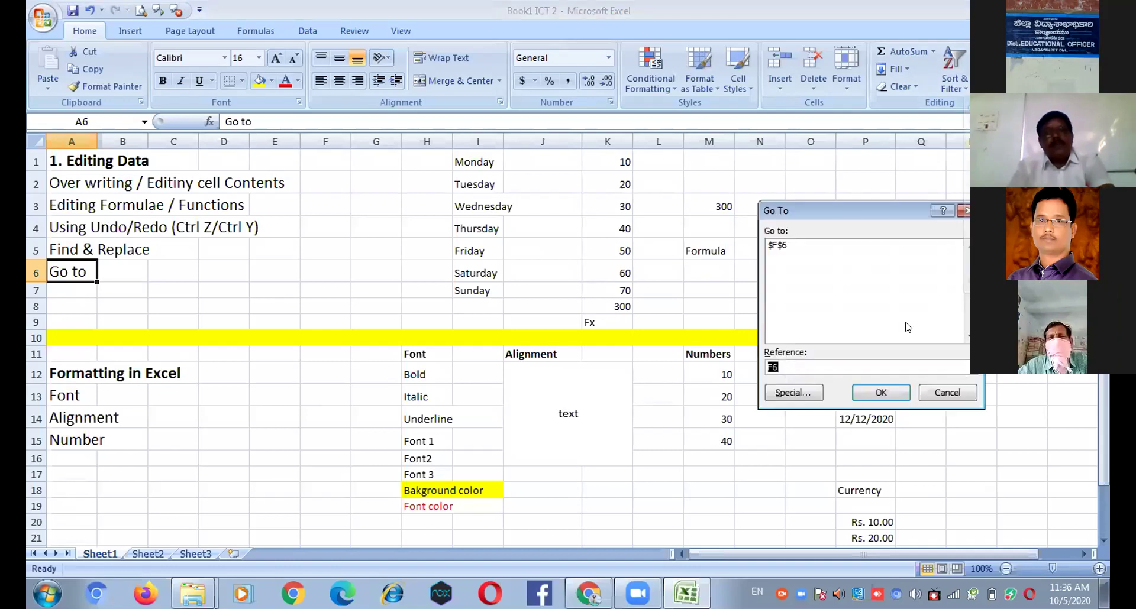
pyautogui.press('Escape')
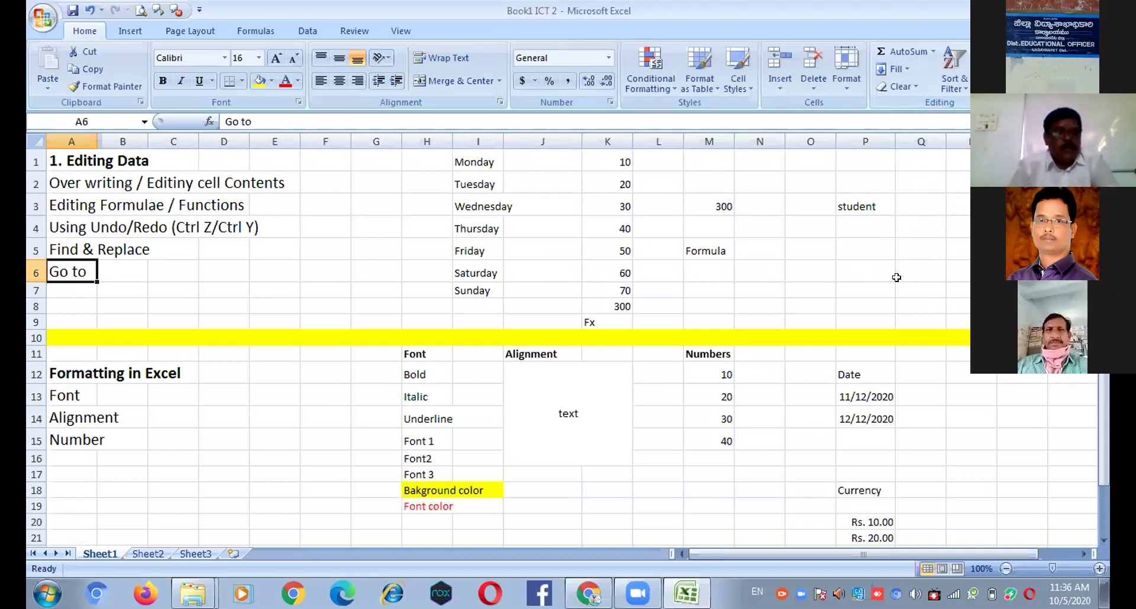
# - Open the Replace options of Find and Replace for viewing and close them
pyautogui.hotkey('ctrl', 'h')
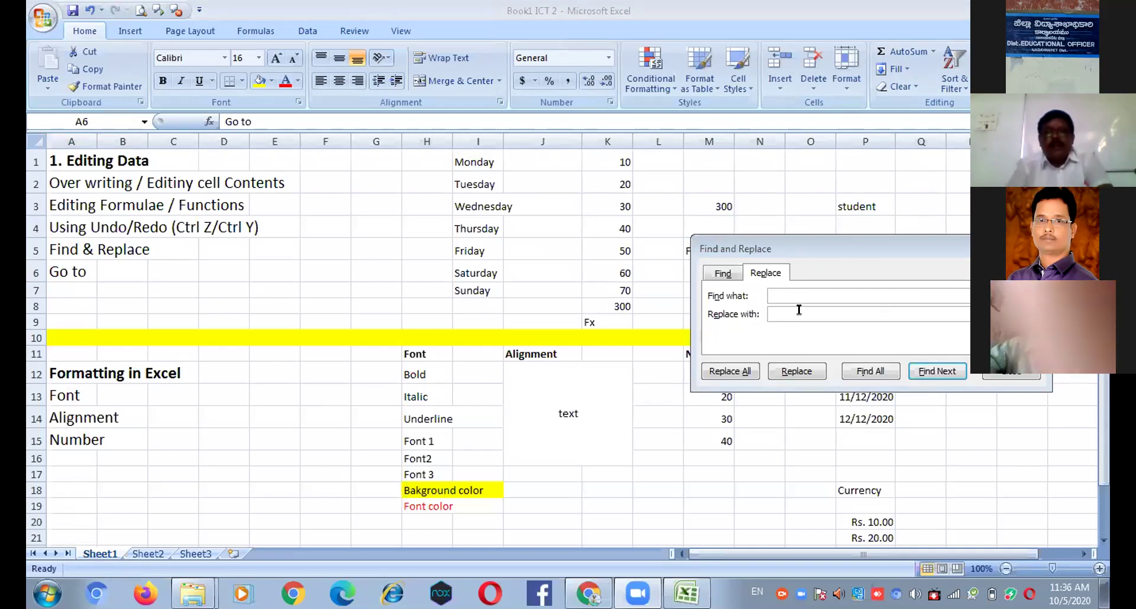
pyautogui.click(848, 238)
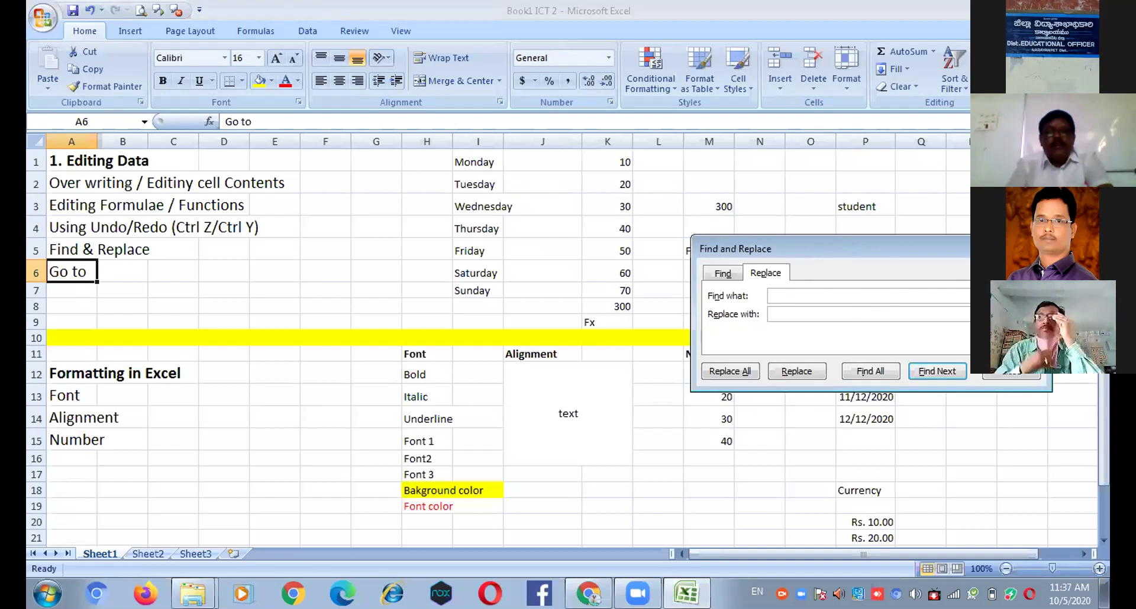
pyautogui.press('Escape')
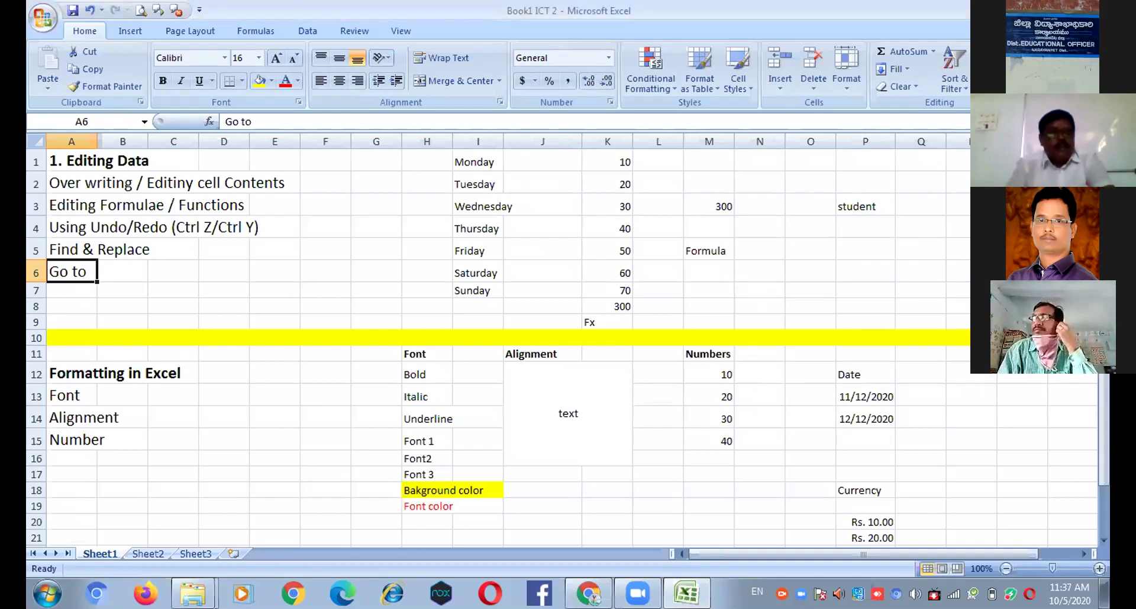
# - Find all cells containing "y" in the sheet
pyautogui.hotkey('ctrl', 'f')
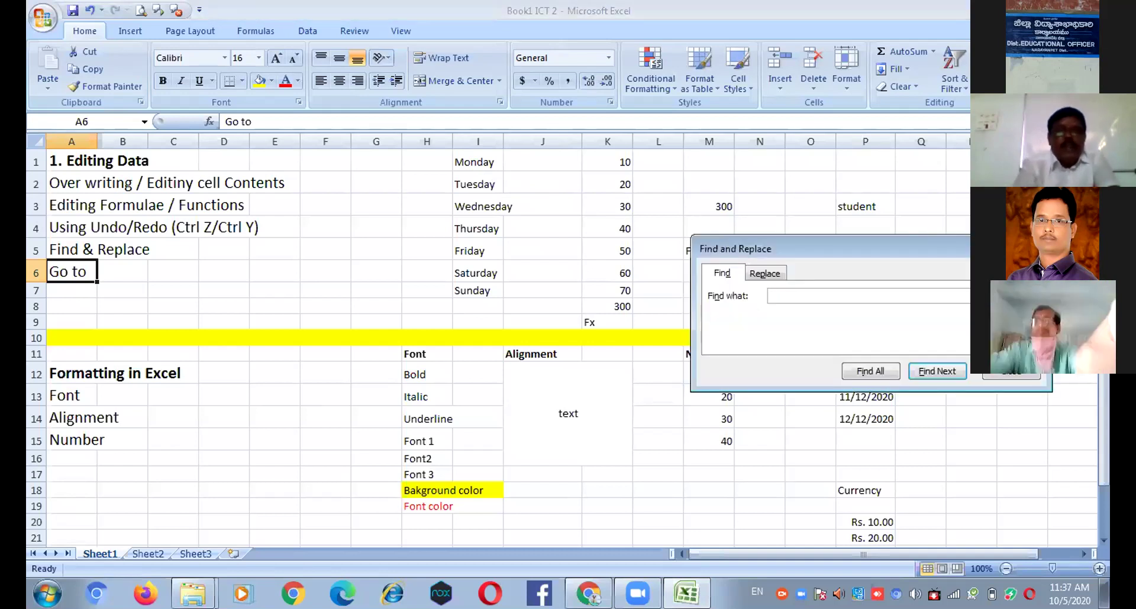
pyautogui.write('y')
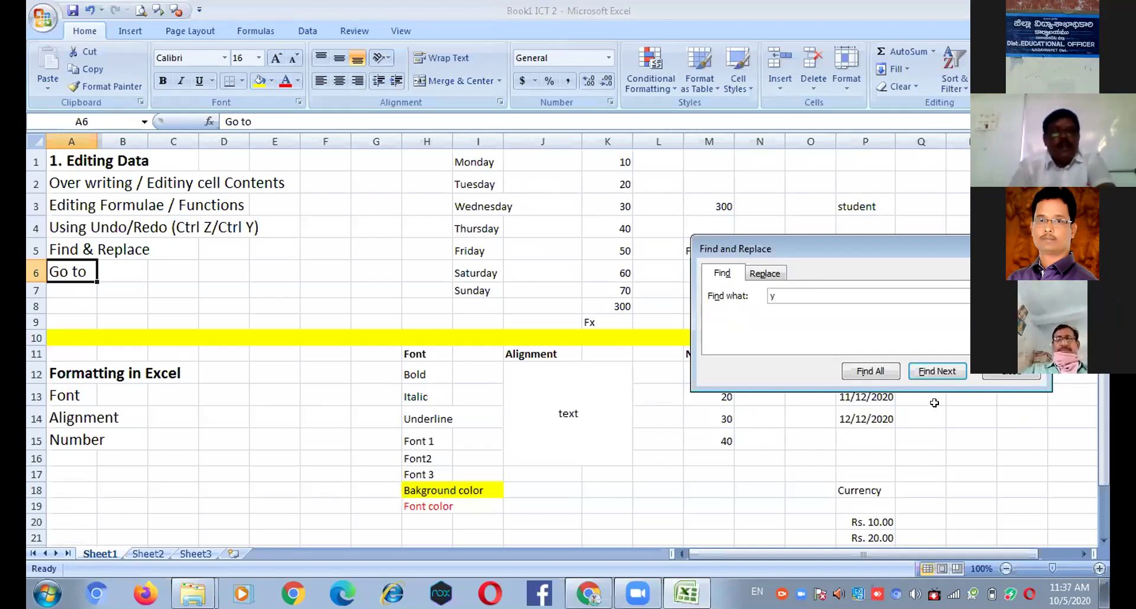
pyautogui.click(875, 371)
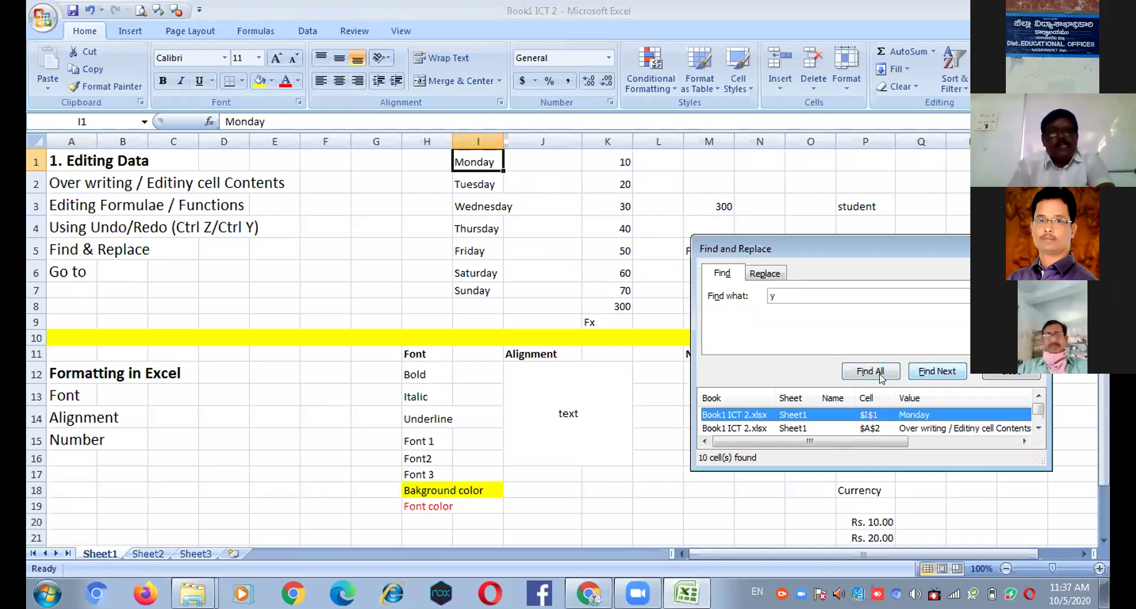
# - Go through the cells containing "y" one by one until "Currency" in P18, and close the search
pyautogui.press('Return')
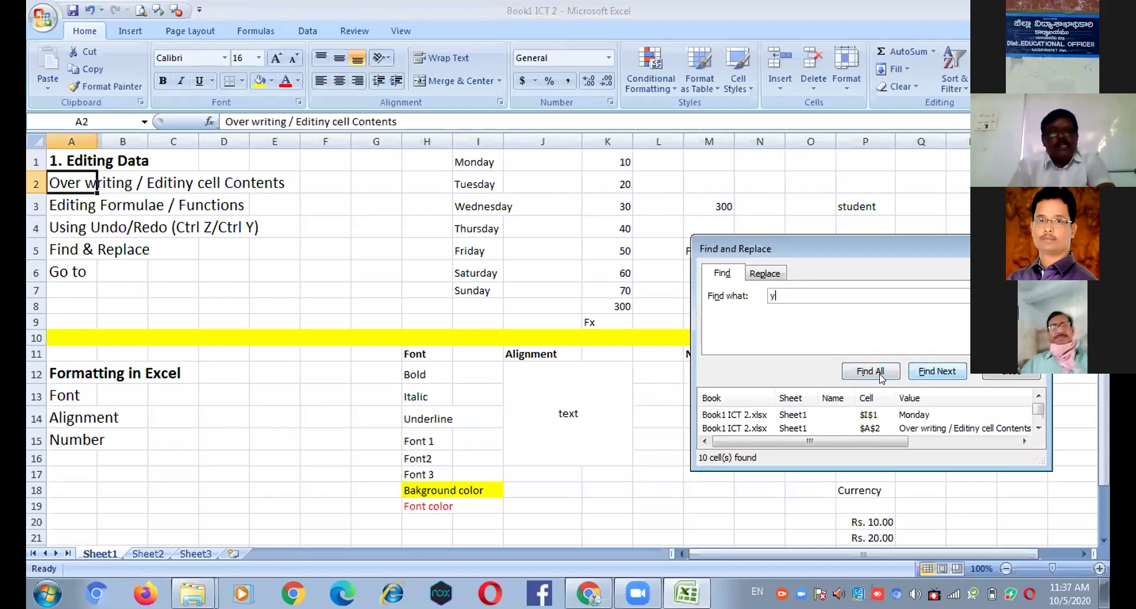
pyautogui.press('Return')
pyautogui.press('Return')
pyautogui.press('Return')
pyautogui.press('Return')
pyautogui.press('Return')
pyautogui.press('Return')
pyautogui.press('Return')
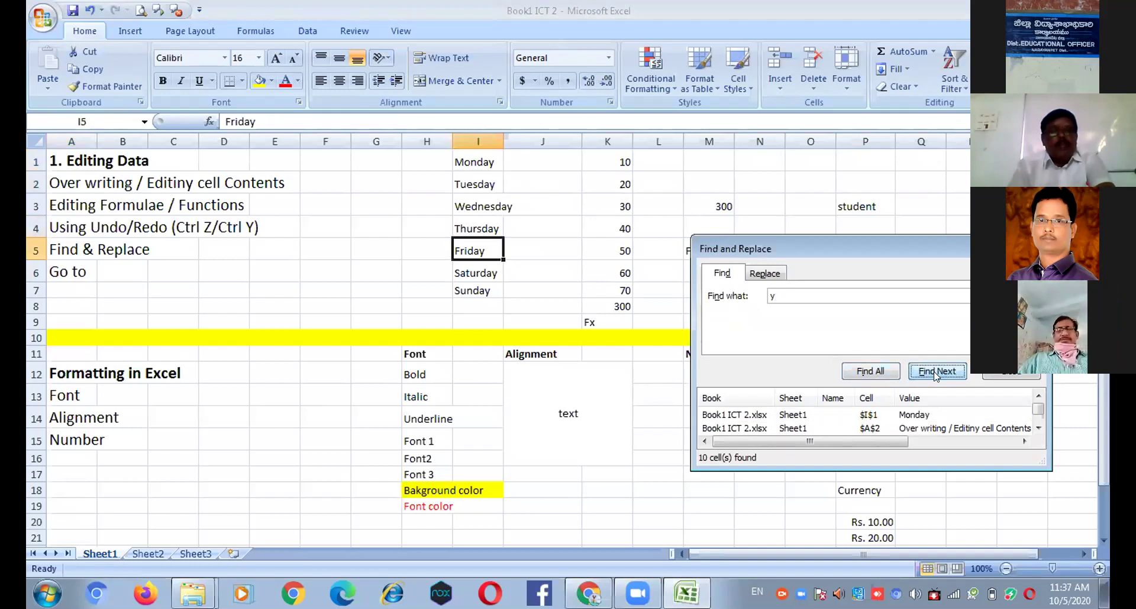
pyautogui.press('Return')
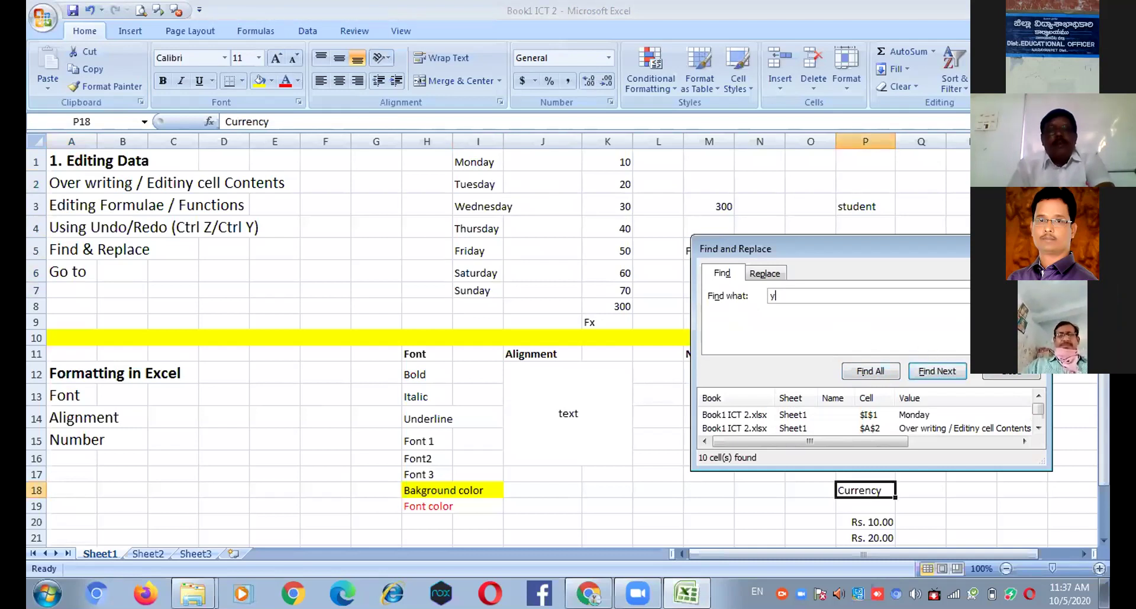
pyautogui.press('Escape')
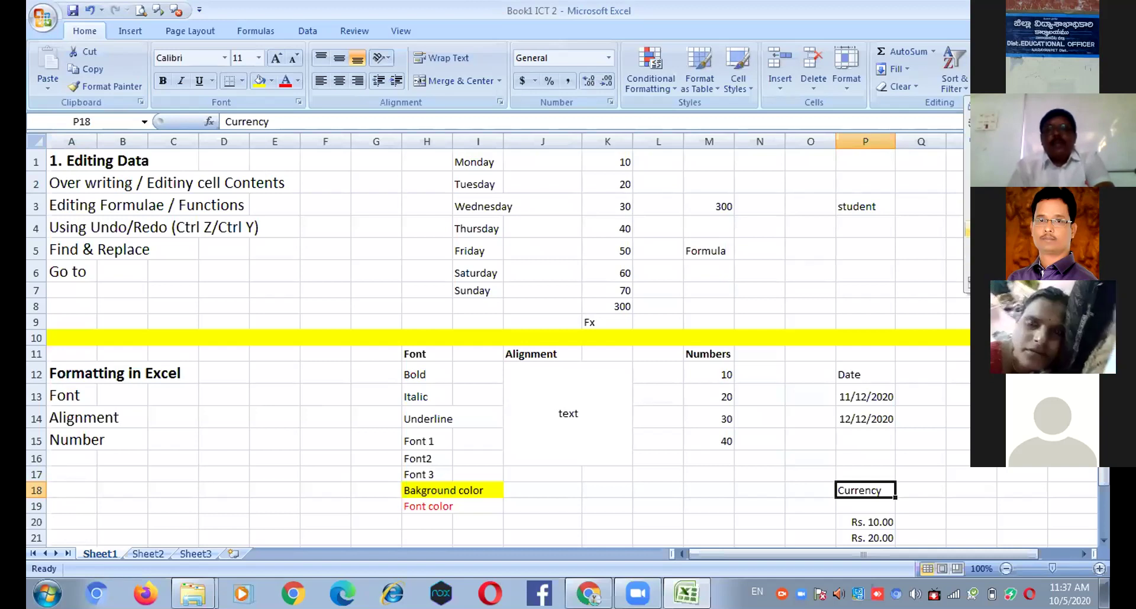
# - Open the Go To Special options for viewing and close them
pyautogui.hotkey('alt', 's')
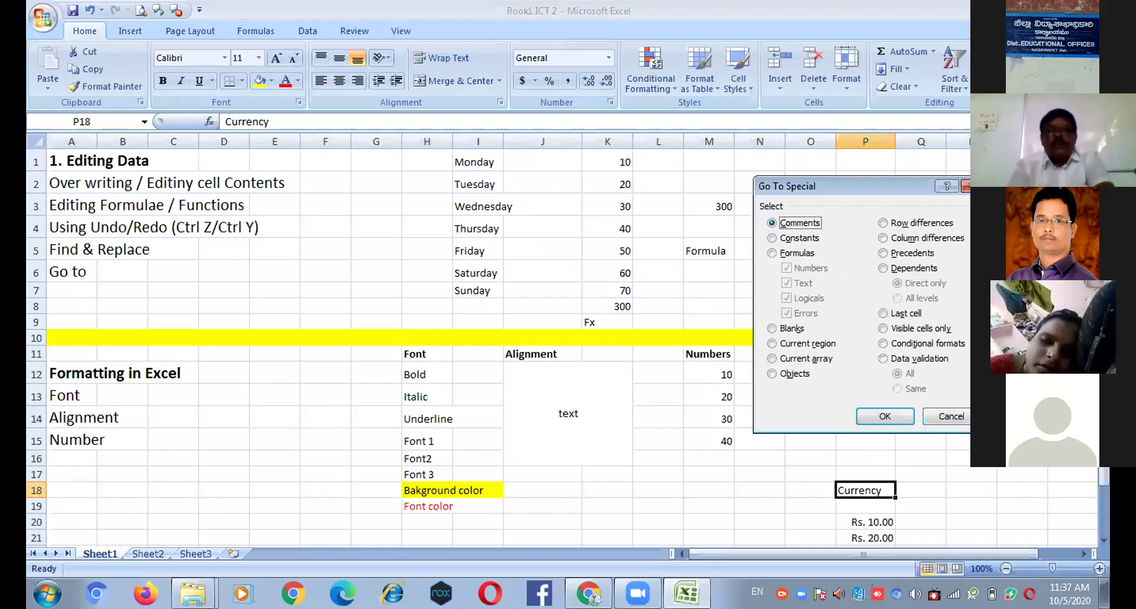
pyautogui.press('Escape')
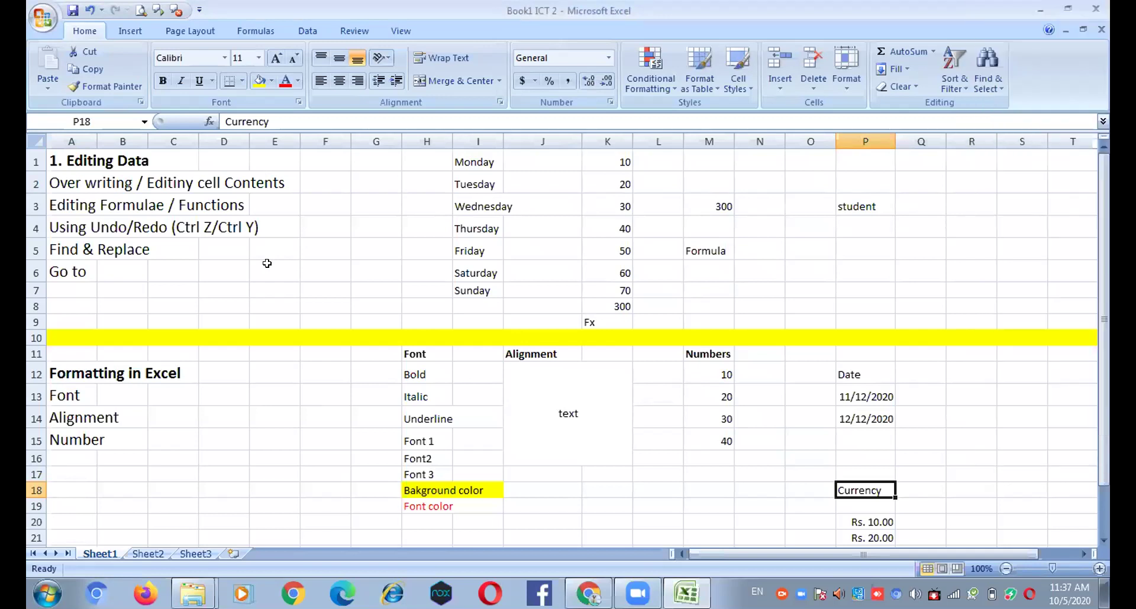
# - Replace "y" with "h" in the "Currency" cell P18 only, using Find and Replace
pyautogui.hotkey('ctrl', 'h')
pyautogui.press('Tab')
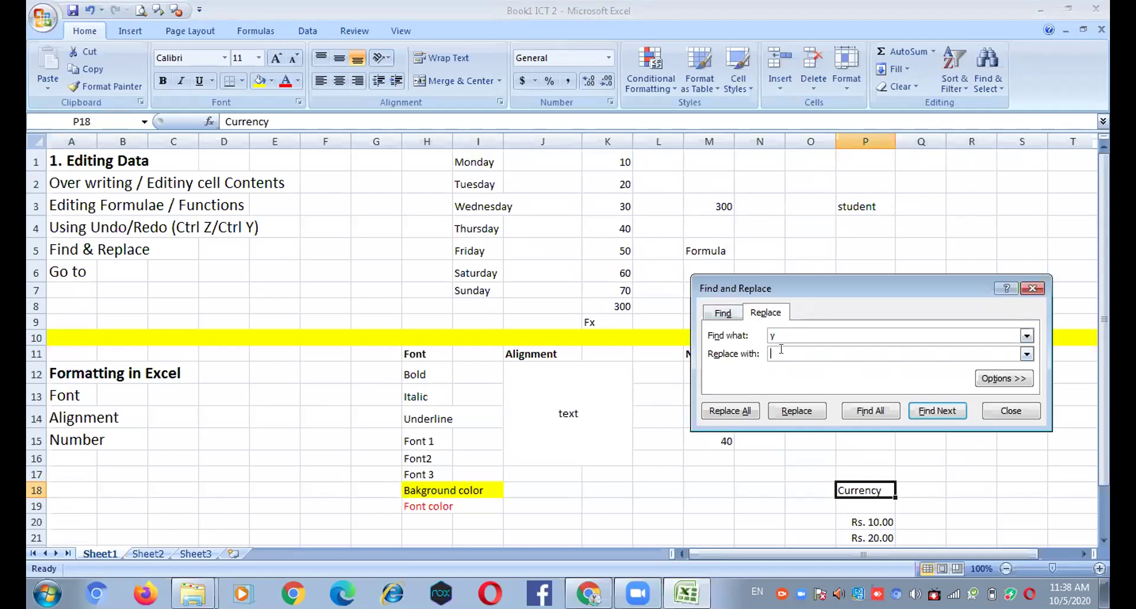
pyautogui.write('h')
pyautogui.click(795, 414)
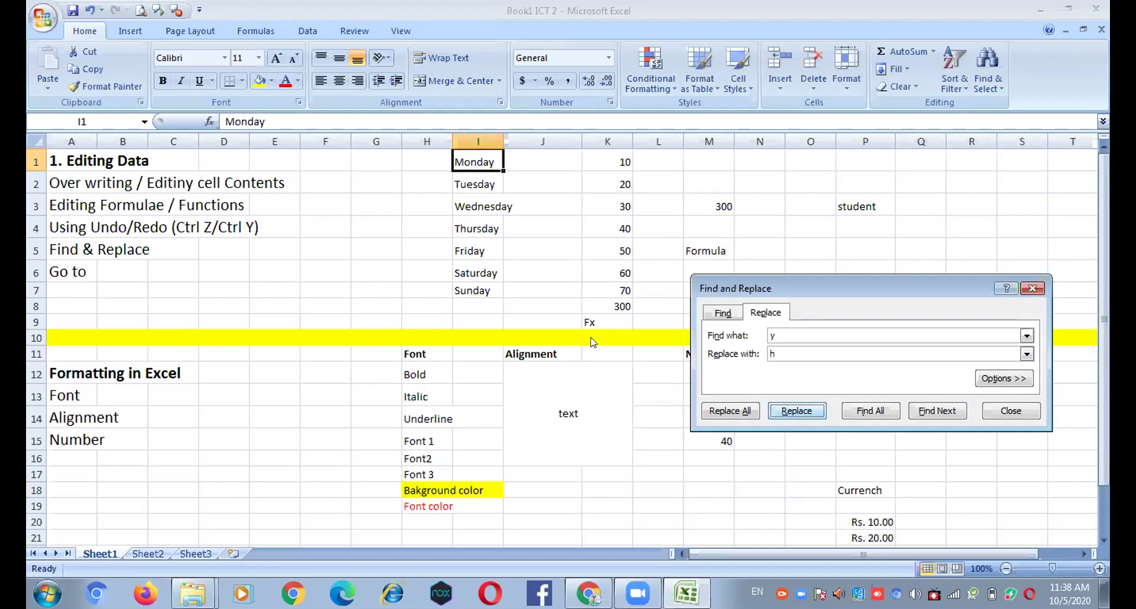
# - Replace all remaining occurrences of "y" with "h" at once, close Find and Replace, and undo the replacement
pyautogui.hotkey('alt', 'a')
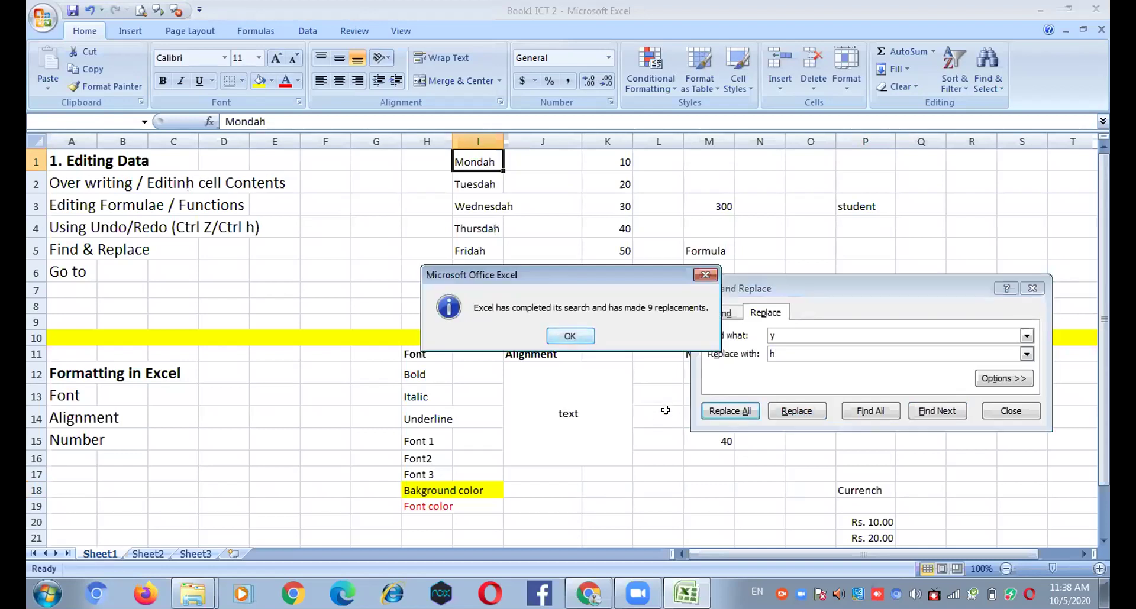
pyautogui.press('Return')
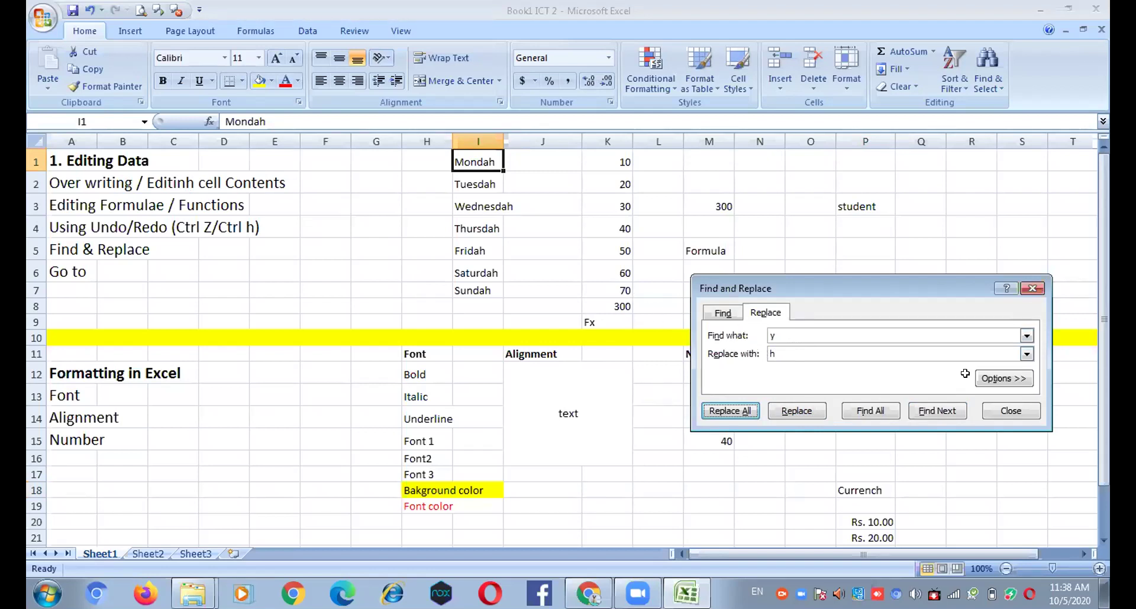
pyautogui.press('Escape')
pyautogui.click(88, 10)
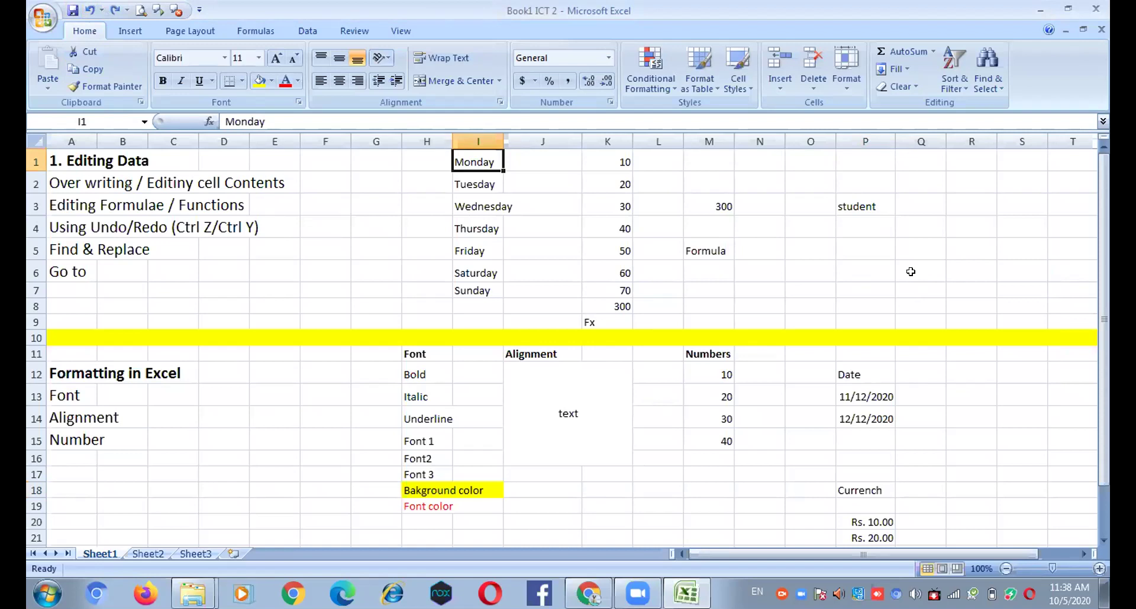
pyautogui.scroll(-1, 910, 271)
pyautogui.scroll(1, 907, 269)
pyautogui.scroll(-1, 899, 269)
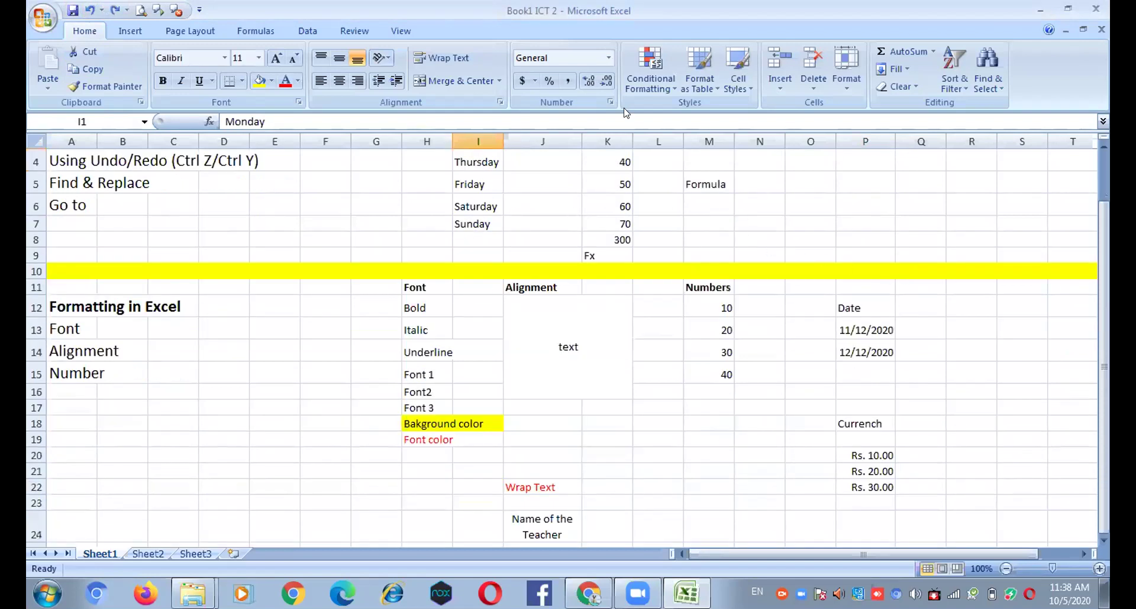
pyautogui.scroll(1, 746, 203)
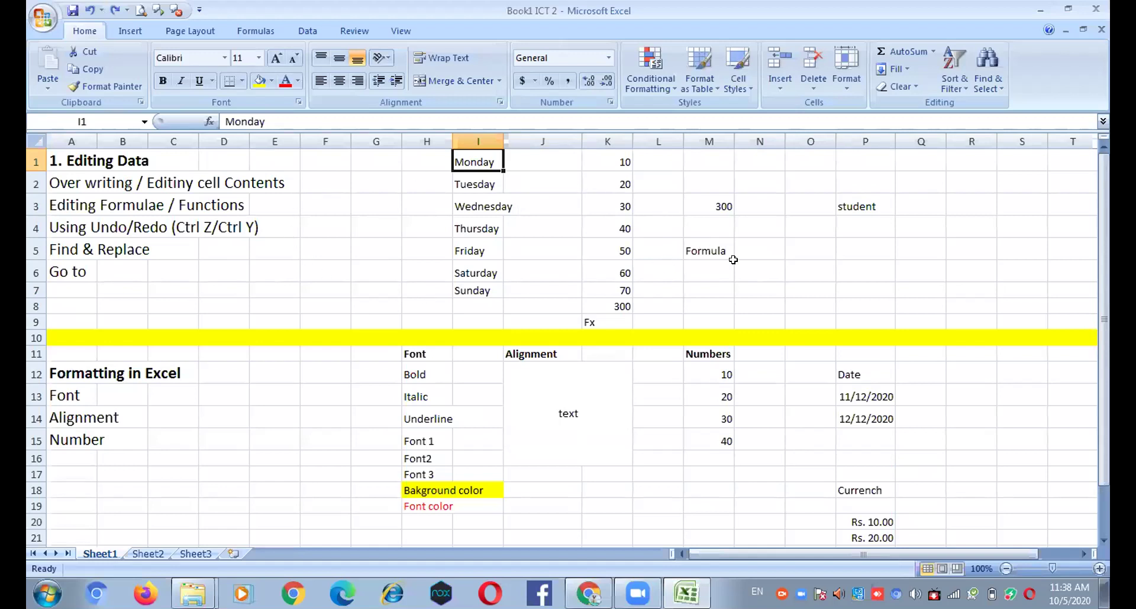
# - Increase the font size of the "Font 1" text in H15 stepwise to 18
pyautogui.scroll(-2, 733, 259)
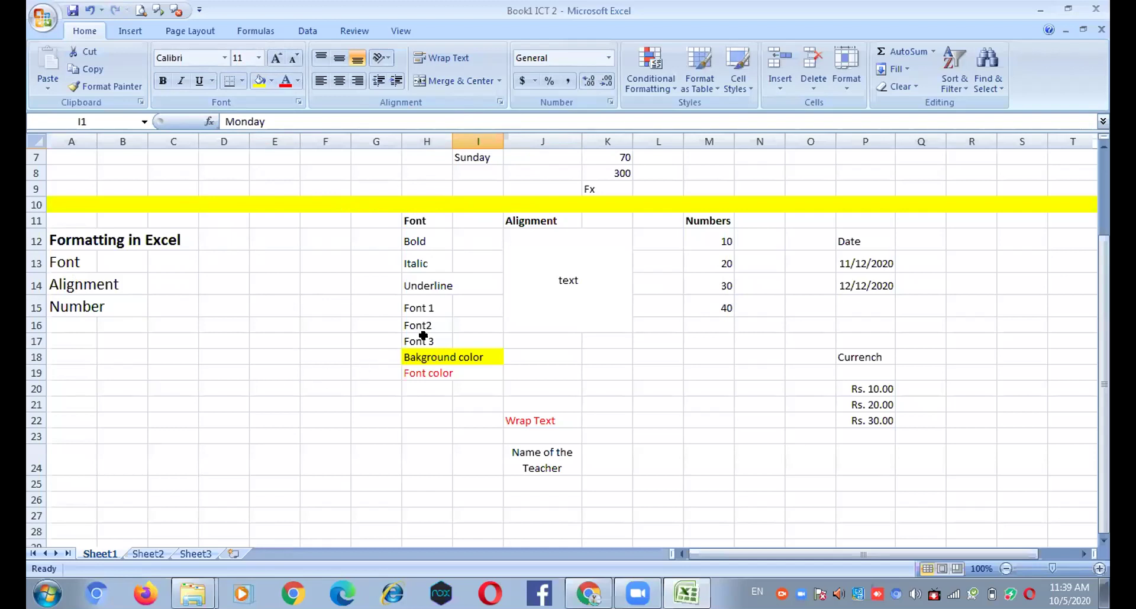
pyautogui.click(449, 312)
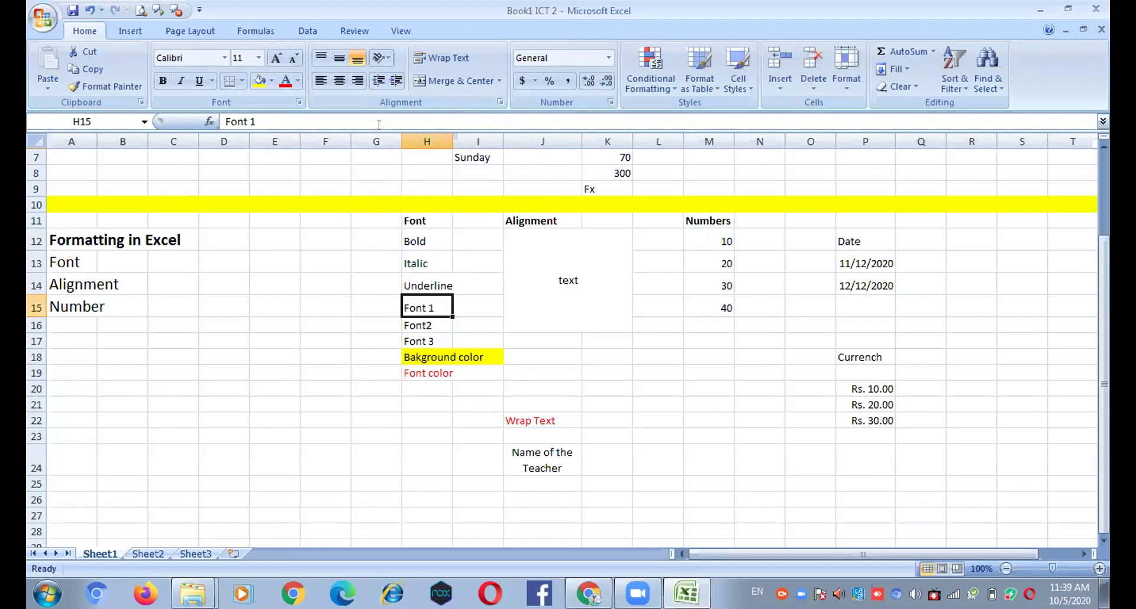
pyautogui.click(281, 57)
pyautogui.click(281, 57)
pyautogui.click(280, 58)
pyautogui.click(280, 58)
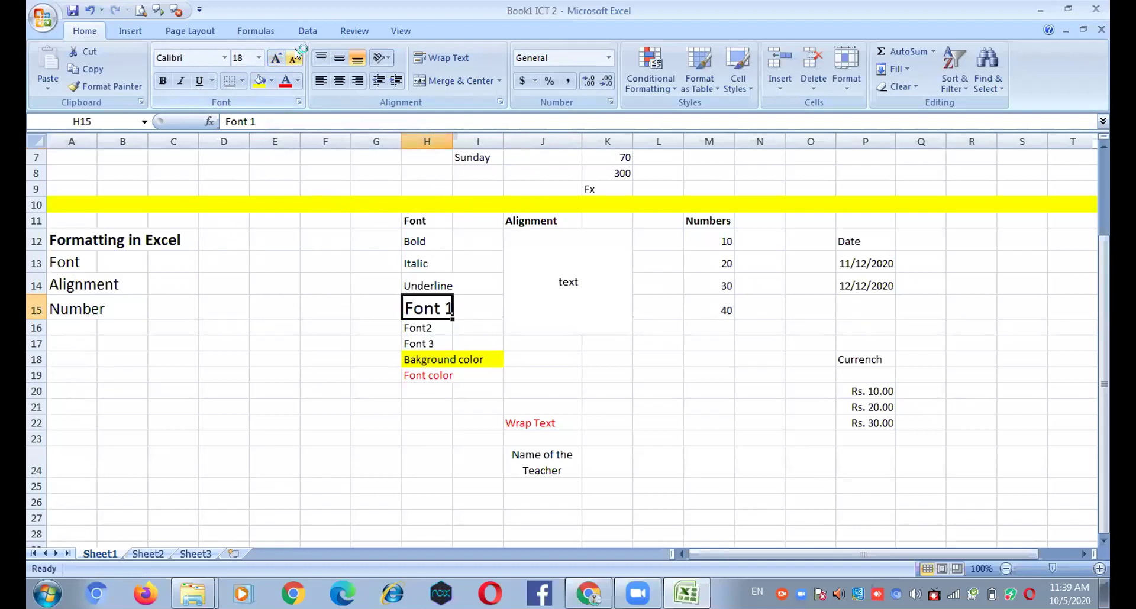
# - Decrease the font size of the "Font 1" text in H15 stepwise to 11
pyautogui.click(294, 57)
pyautogui.click(294, 57)
pyautogui.click(294, 57)
pyautogui.click(294, 58)
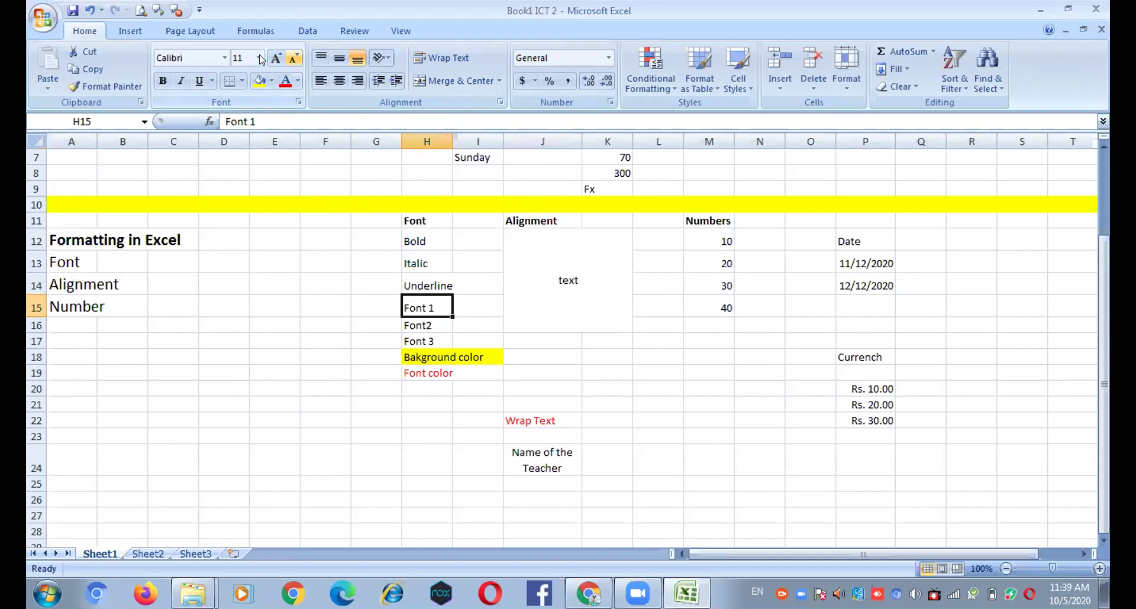
# - View the list of available font sizes with empty cell E14 selected, leaving the size unchanged
pyautogui.click(249, 283)
pyautogui.hotkey('alt', 'h')
pyautogui.press('f')
pyautogui.press('s')
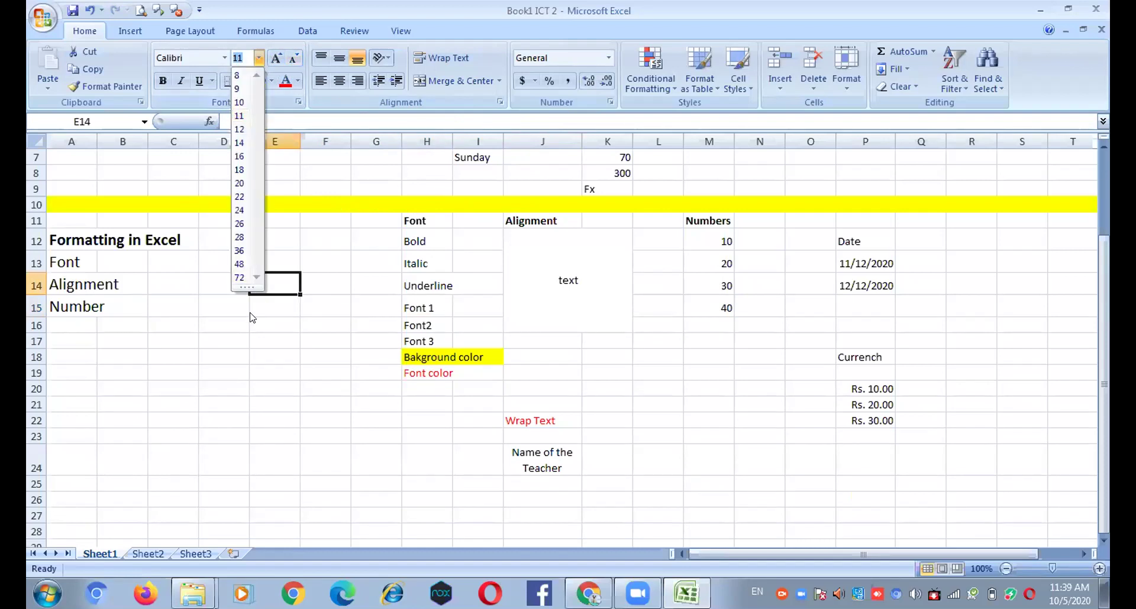
pyautogui.press('Escape')
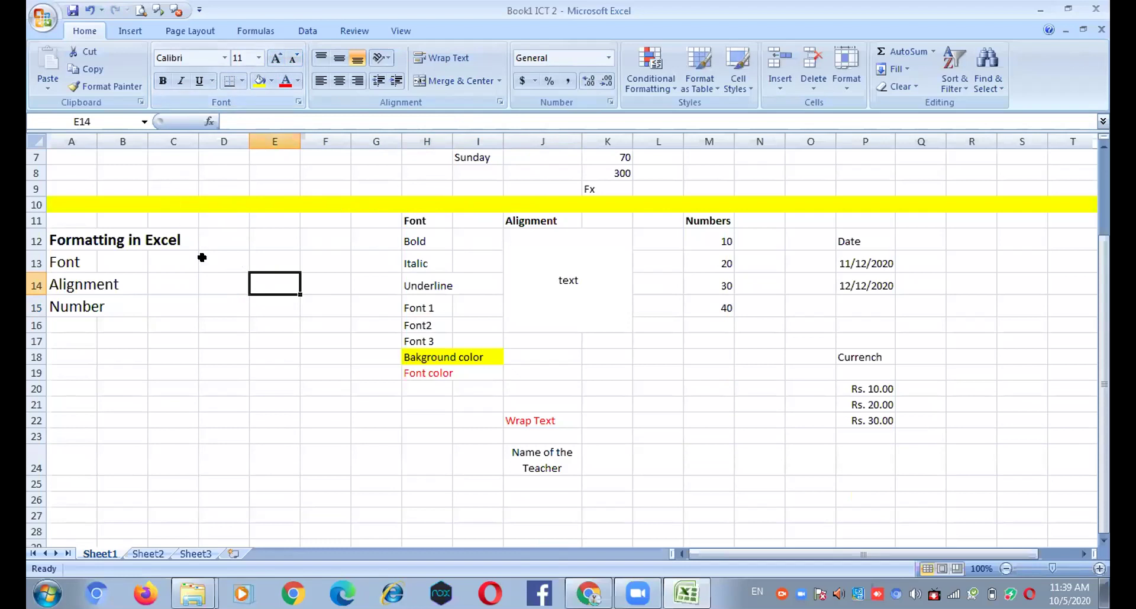
# - Apply bold to the "Bold" text in H12 and remove it again
pyautogui.click(163, 83)
pyautogui.click(414, 309)
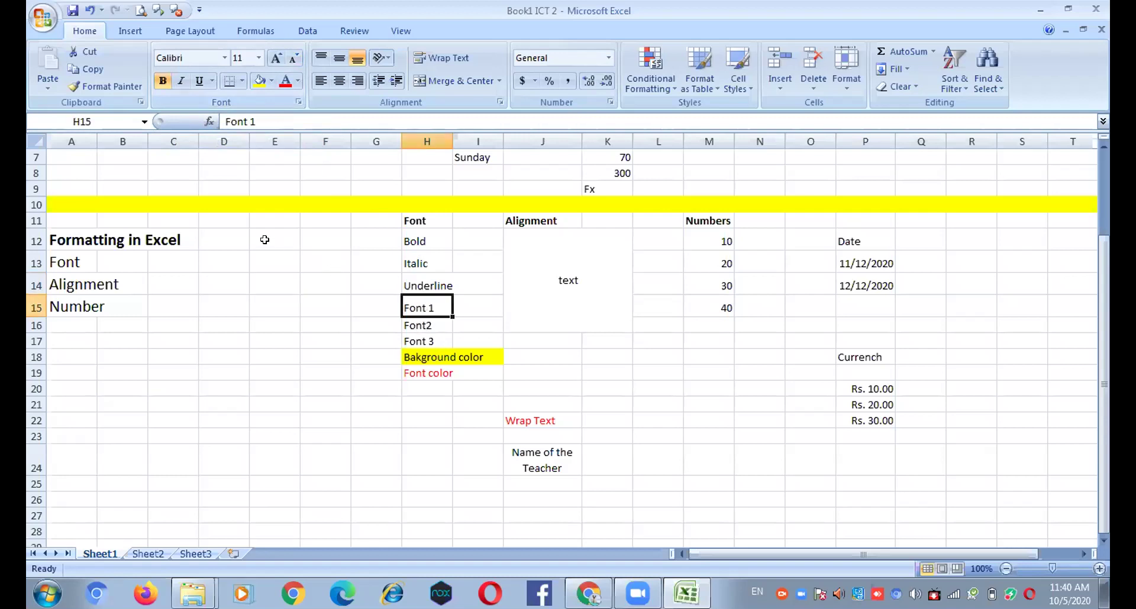
pyautogui.click(233, 260)
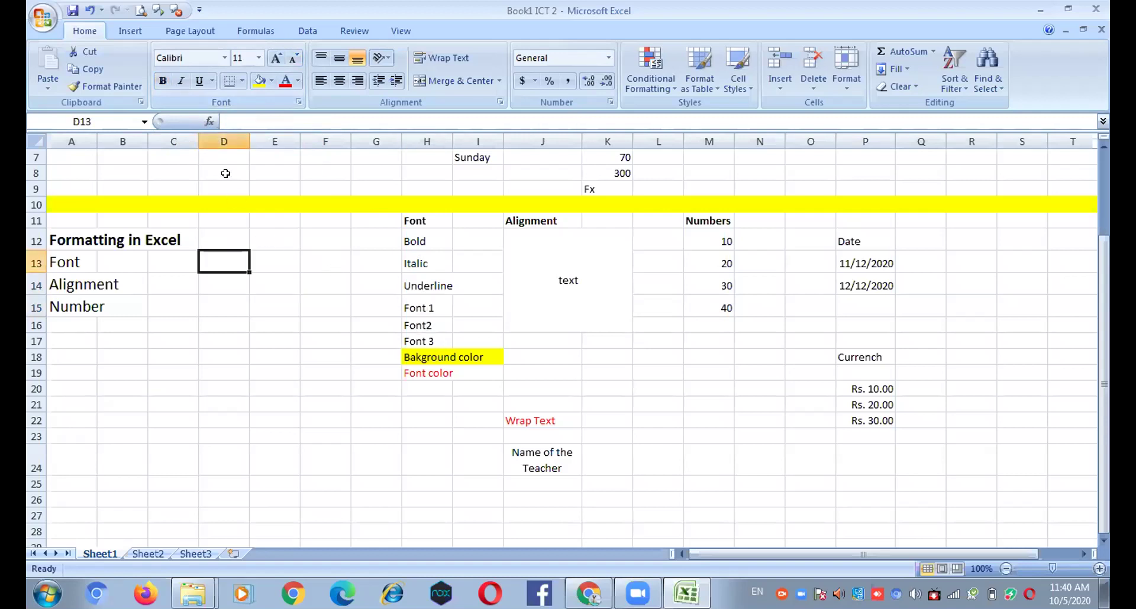
pyautogui.click(426, 285)
pyautogui.click(417, 242)
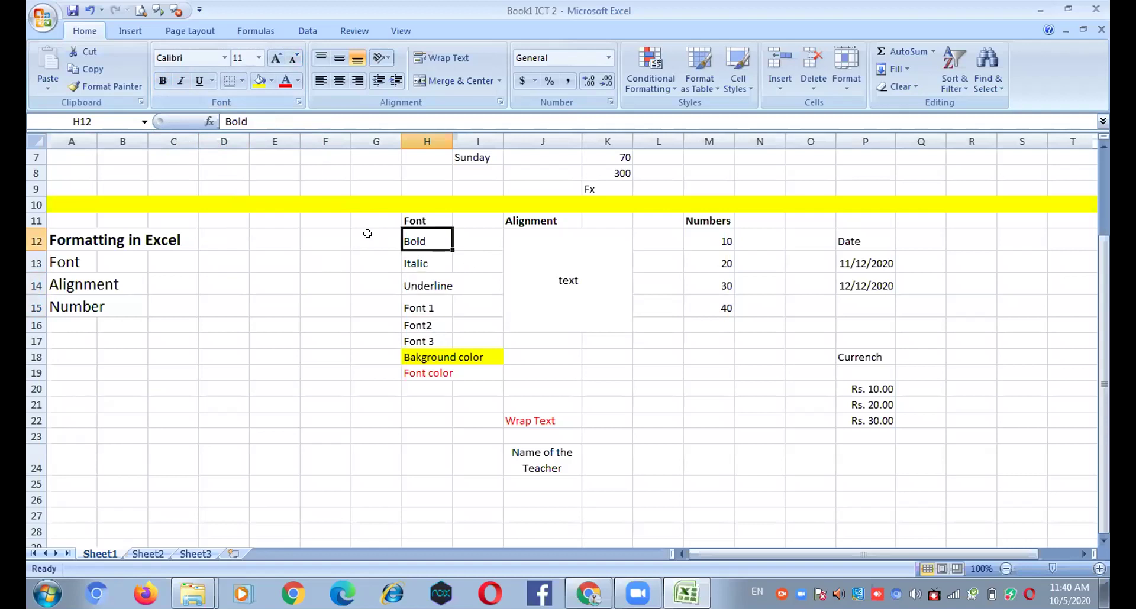
pyautogui.click(163, 80)
pyautogui.click(162, 81)
# - Italicize the "Italic" text in H13 and try underlining the "Underline" text in H14
pyautogui.click(416, 262)
pyautogui.click(182, 85)
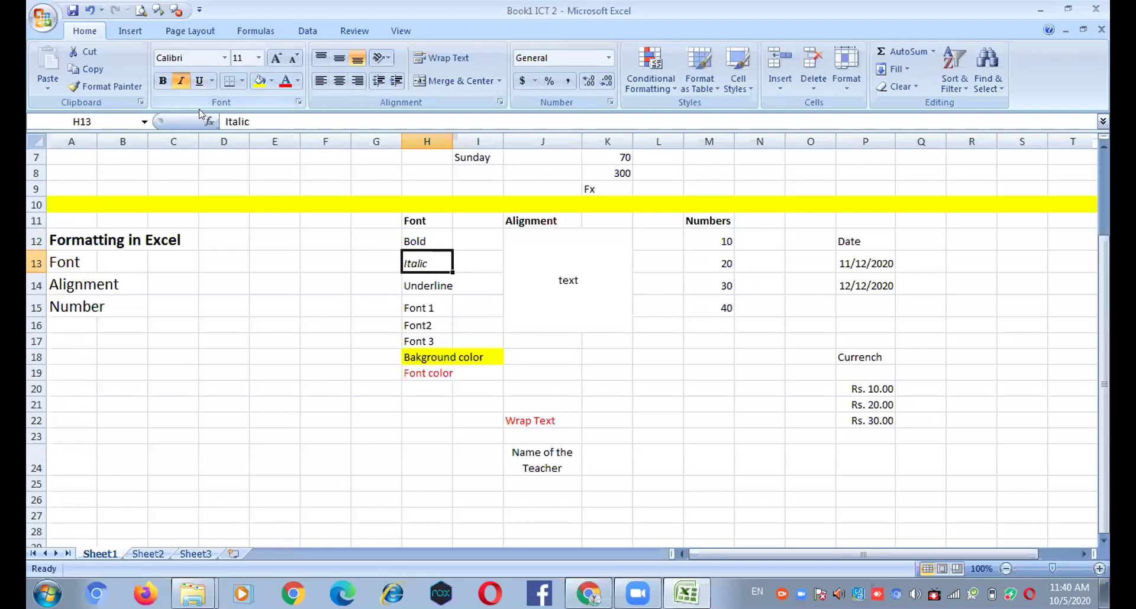
pyautogui.click(428, 284)
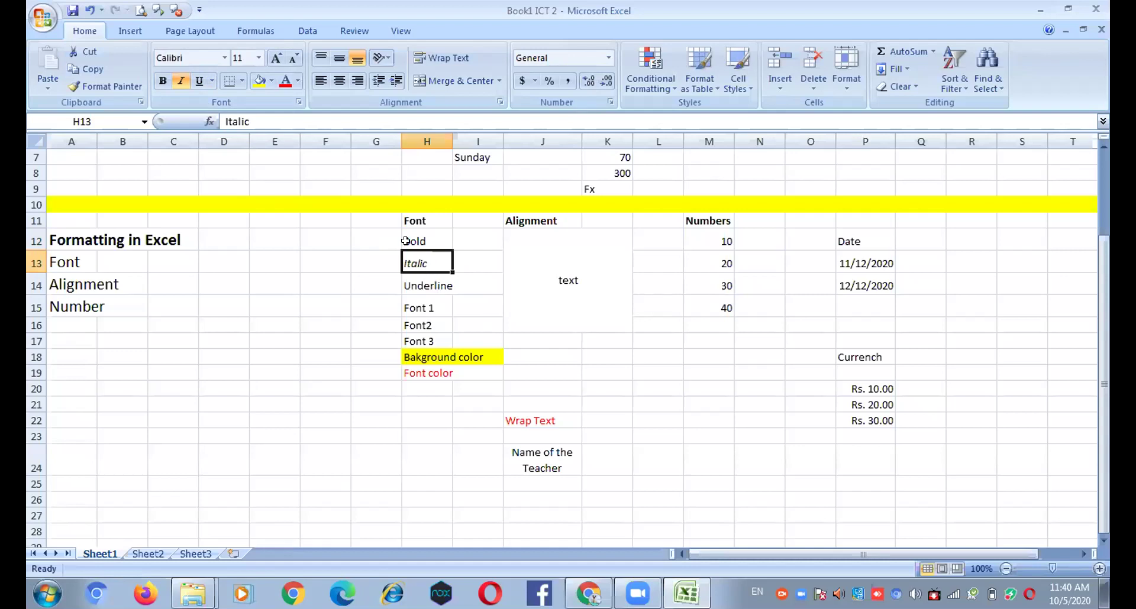
pyautogui.click(199, 81)
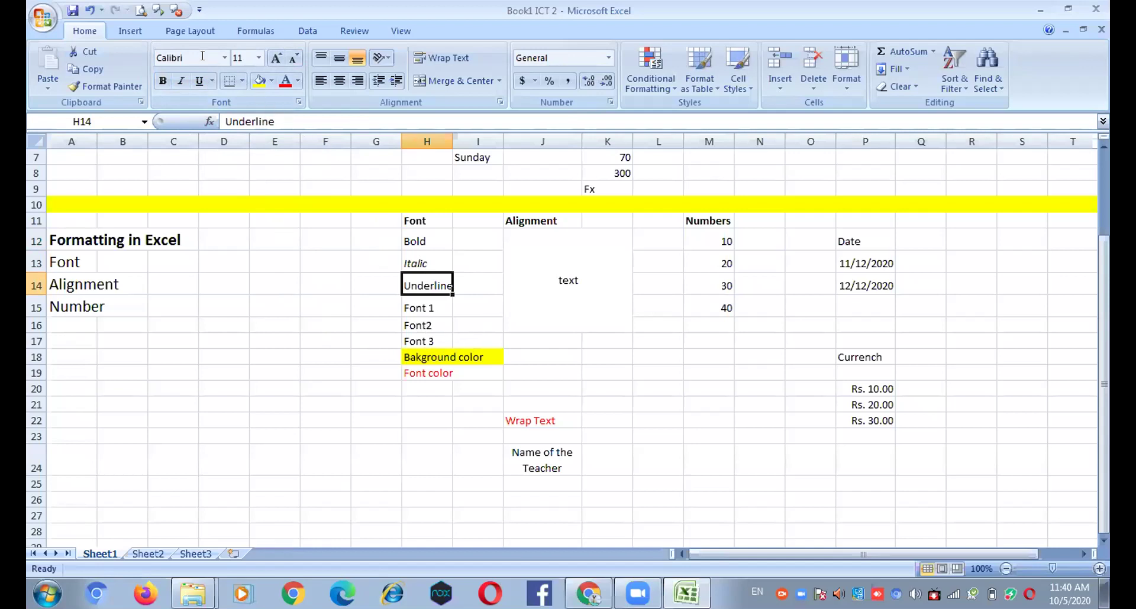
# - Browse the available fonts for the "Font 1" text in H15, keeping Calibri
pyautogui.press('Down')
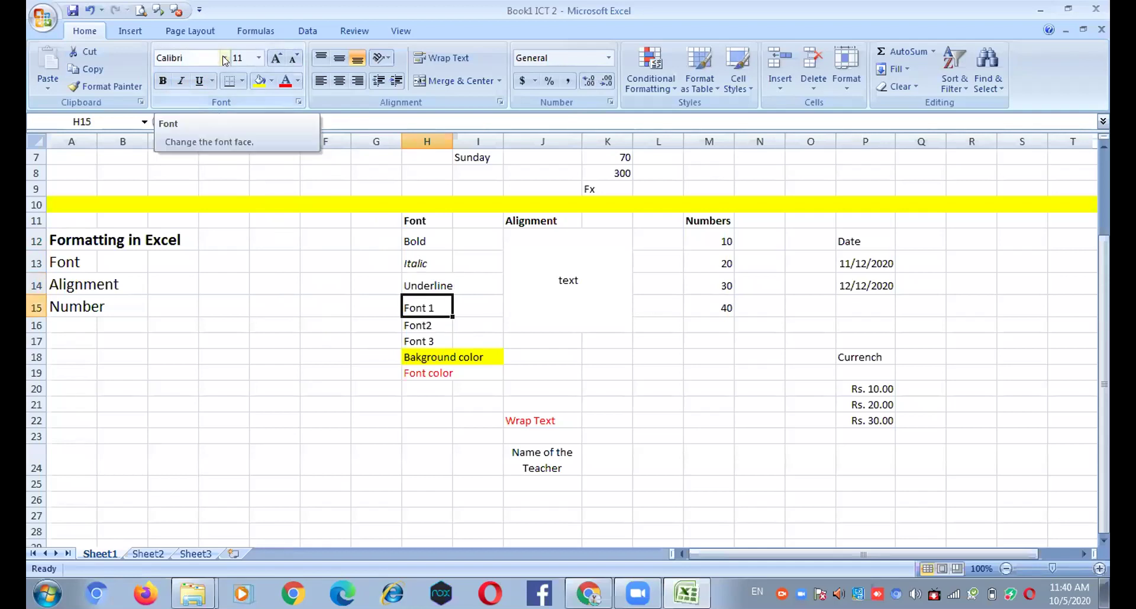
pyautogui.click(224, 58)
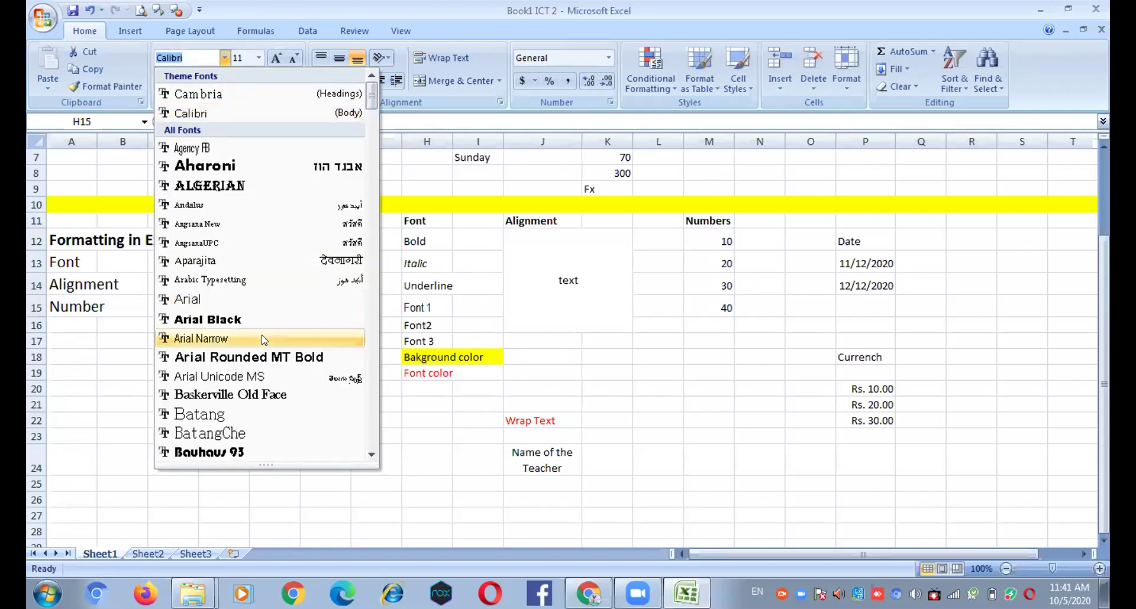
pyautogui.scroll(-2, 264, 340)
pyautogui.scroll(-5, 264, 340)
pyautogui.scroll(7, 265, 340)
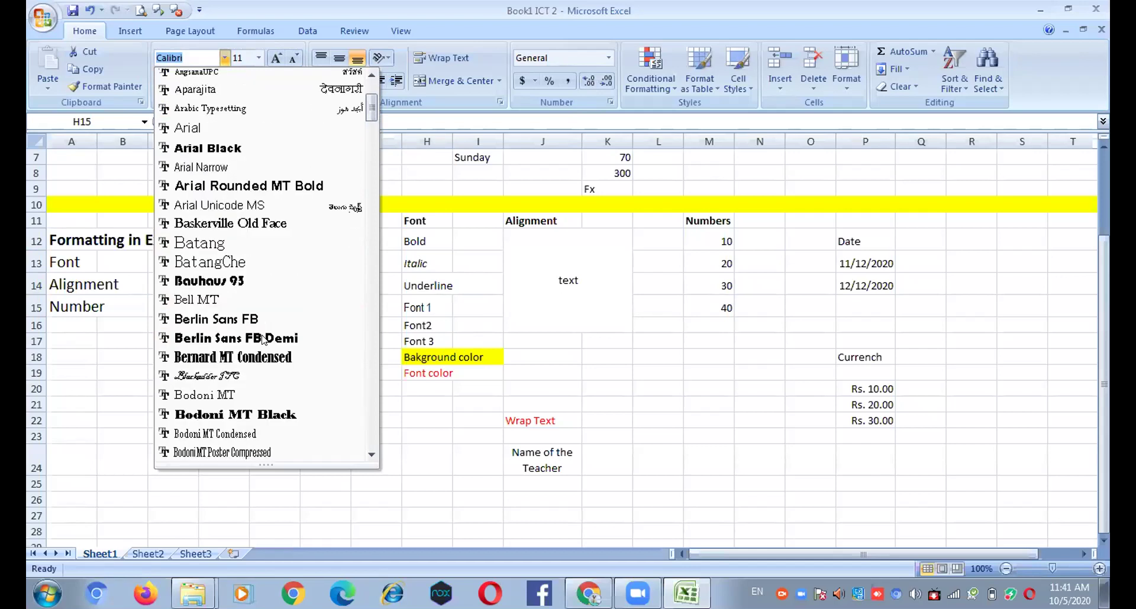
pyautogui.scroll(-12, 265, 340)
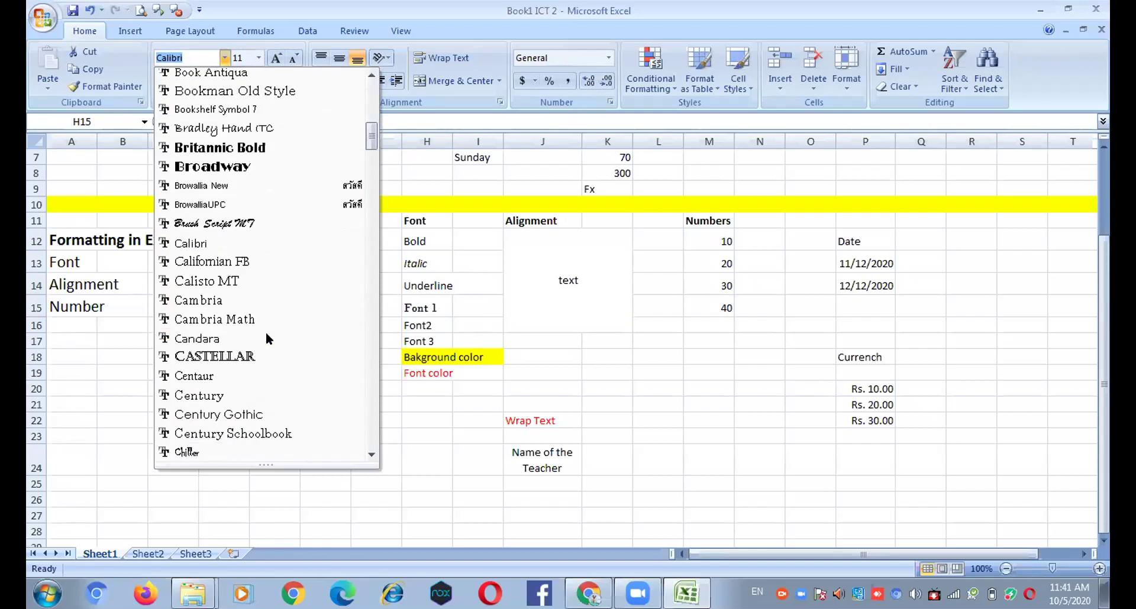
pyautogui.scroll(-2, 265, 337)
pyautogui.scroll(-10, 266, 338)
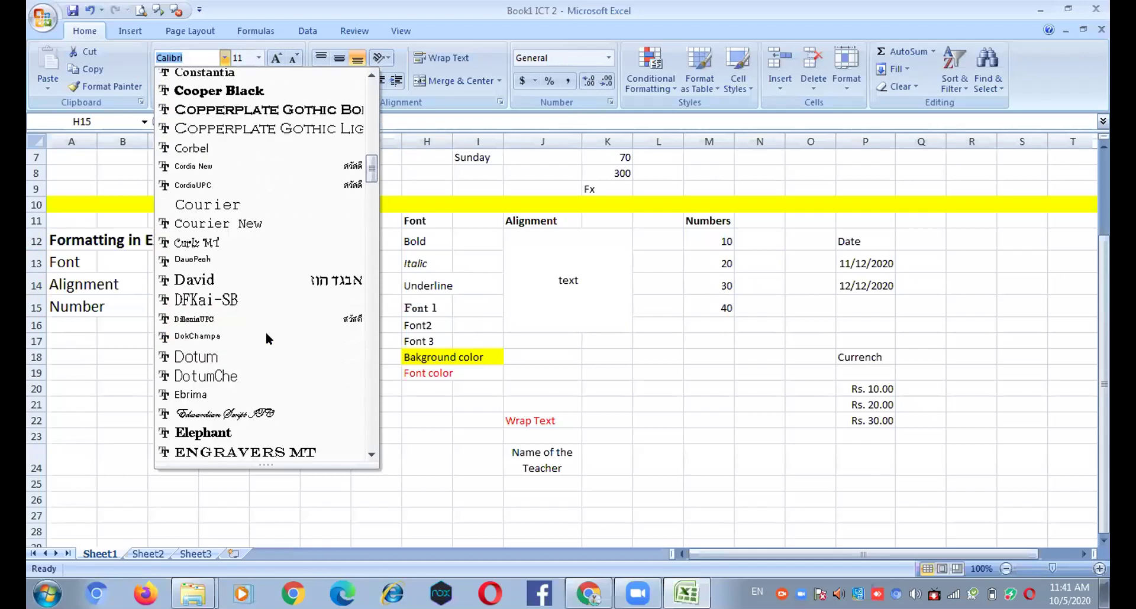
pyautogui.scroll(3, 268, 339)
pyautogui.scroll(4, 266, 337)
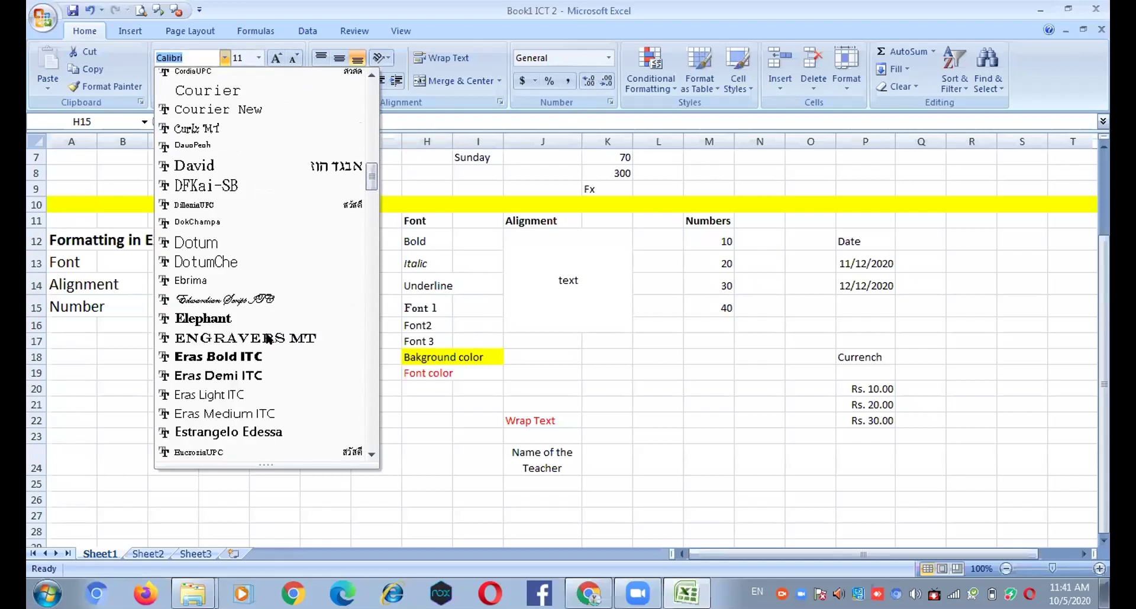
pyautogui.scroll(3, 266, 337)
pyautogui.scroll(15, 265, 338)
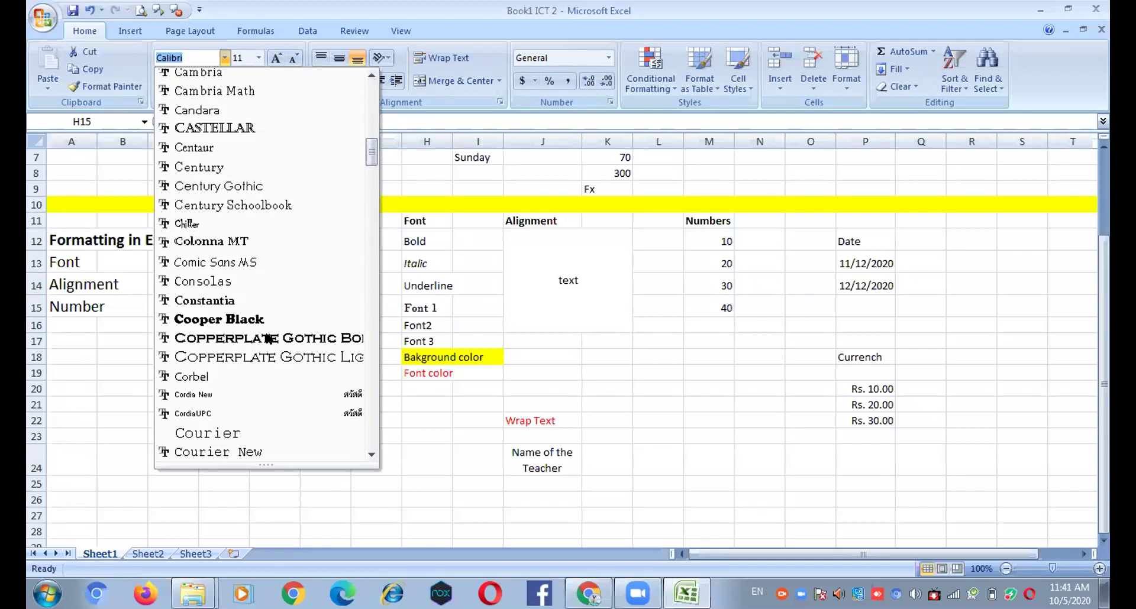
pyautogui.scroll(2, 265, 332)
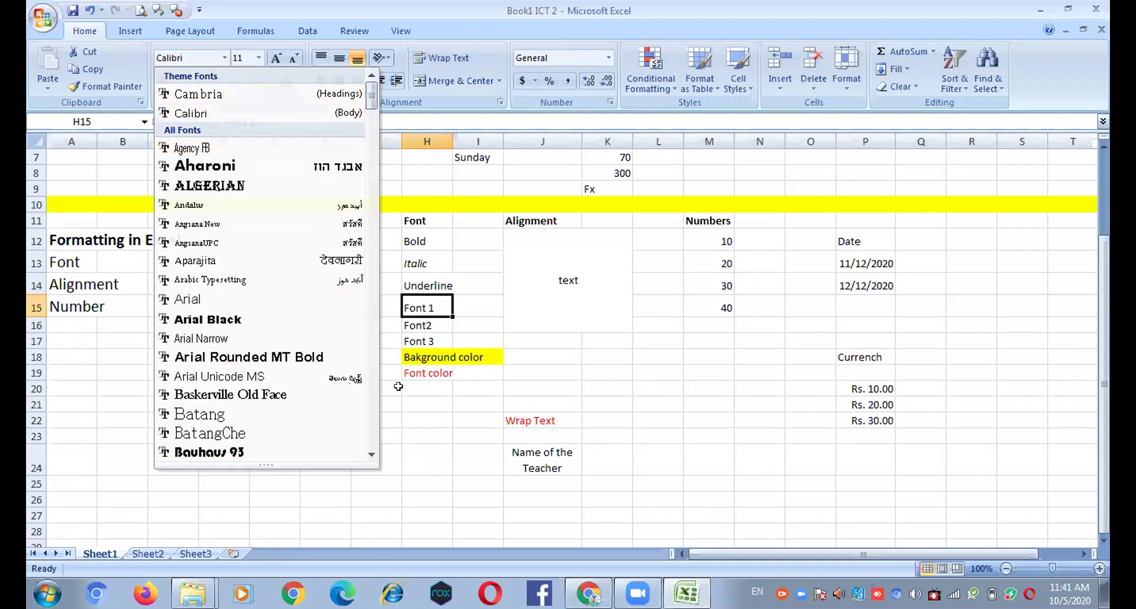
pyautogui.click(196, 113)
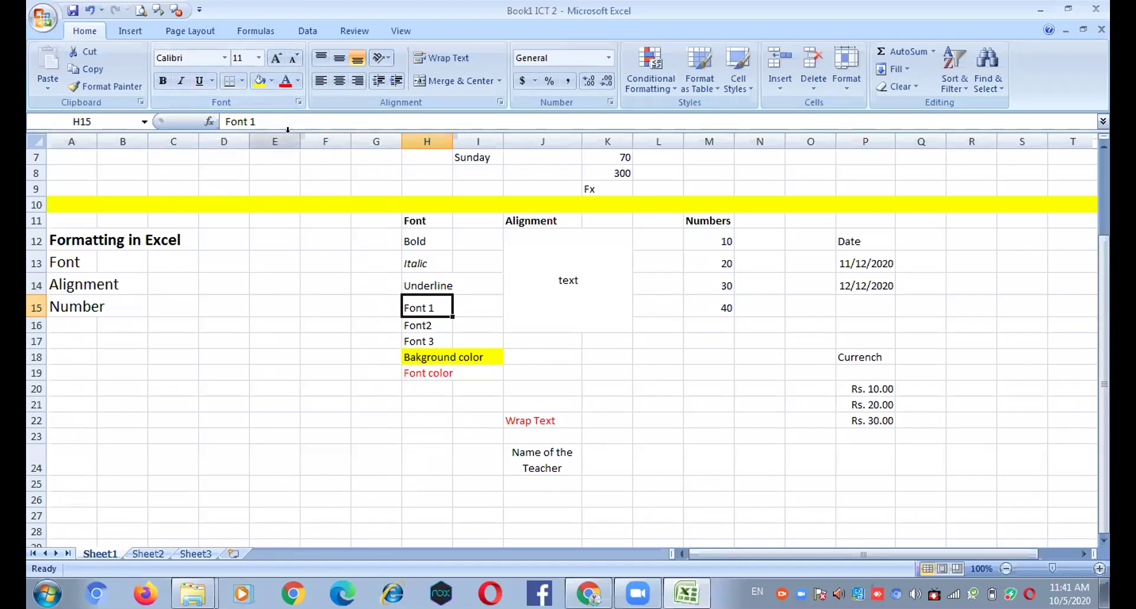
# - Change the font of the "Font 1" text in H15 to Aharoni
pyautogui.click(224, 57)
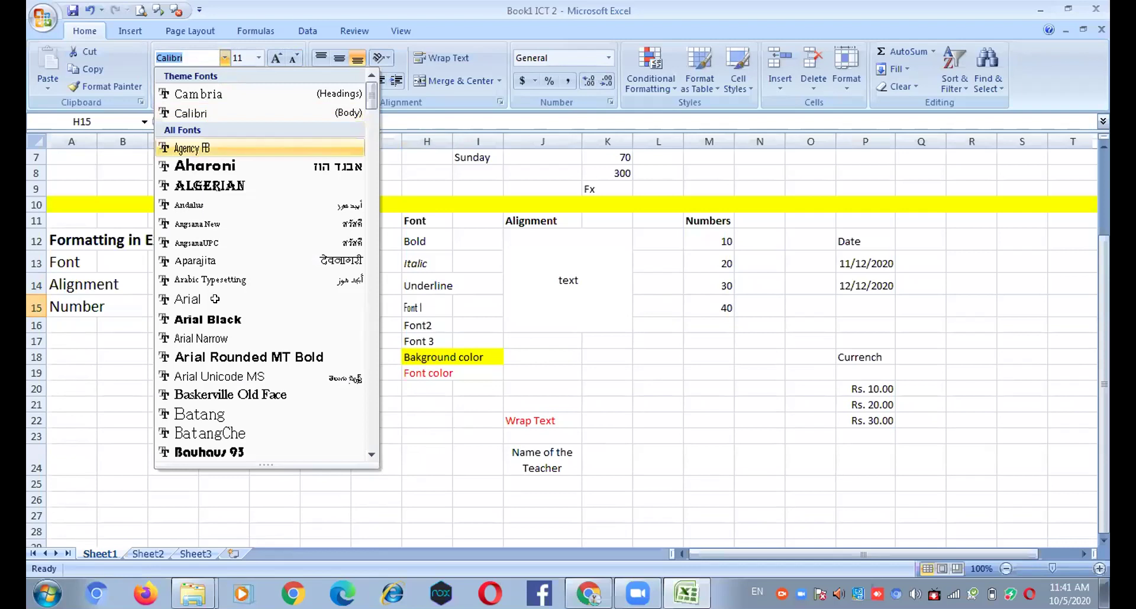
pyautogui.press('Down')
pyautogui.press('Return')
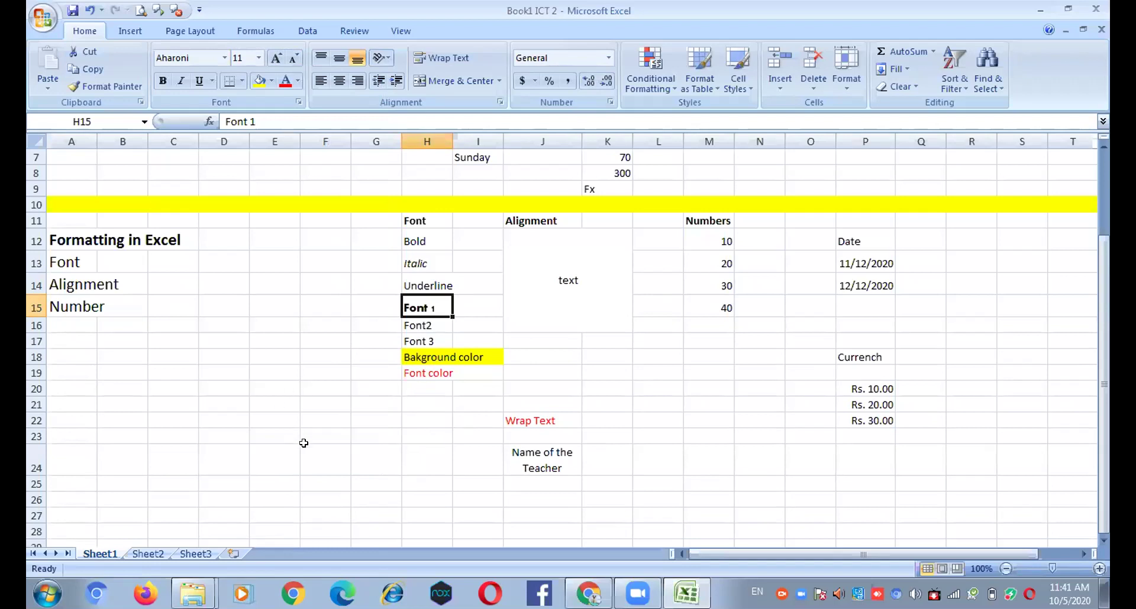
# - Fill cell D14 with yellow and extend the yellow fill to the range D12:D17
pyautogui.click(454, 358)
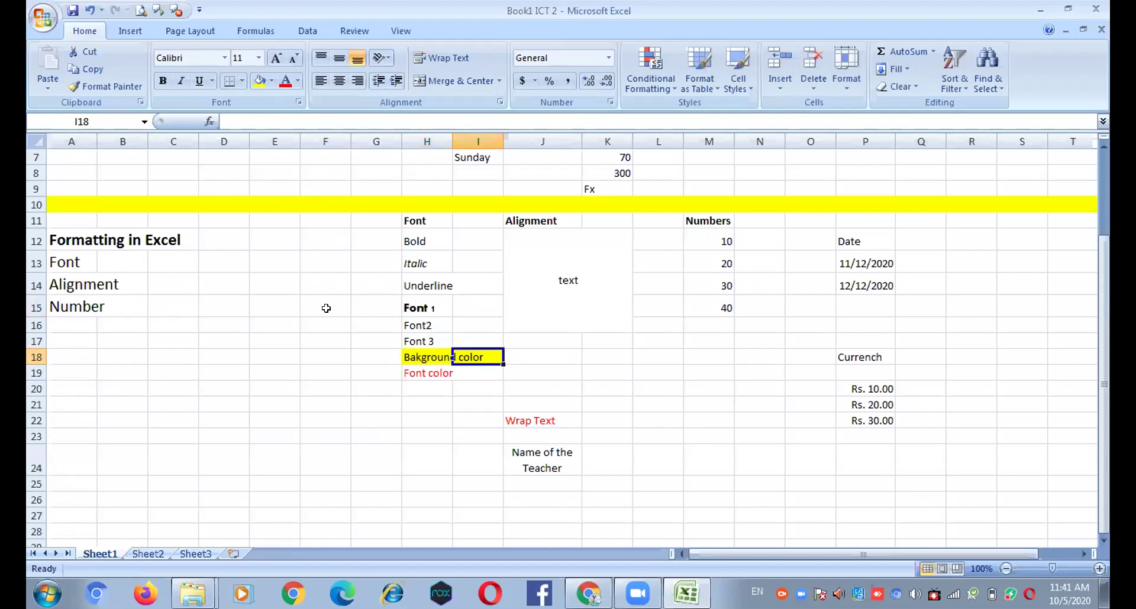
pyautogui.click(224, 284)
pyautogui.click(259, 80)
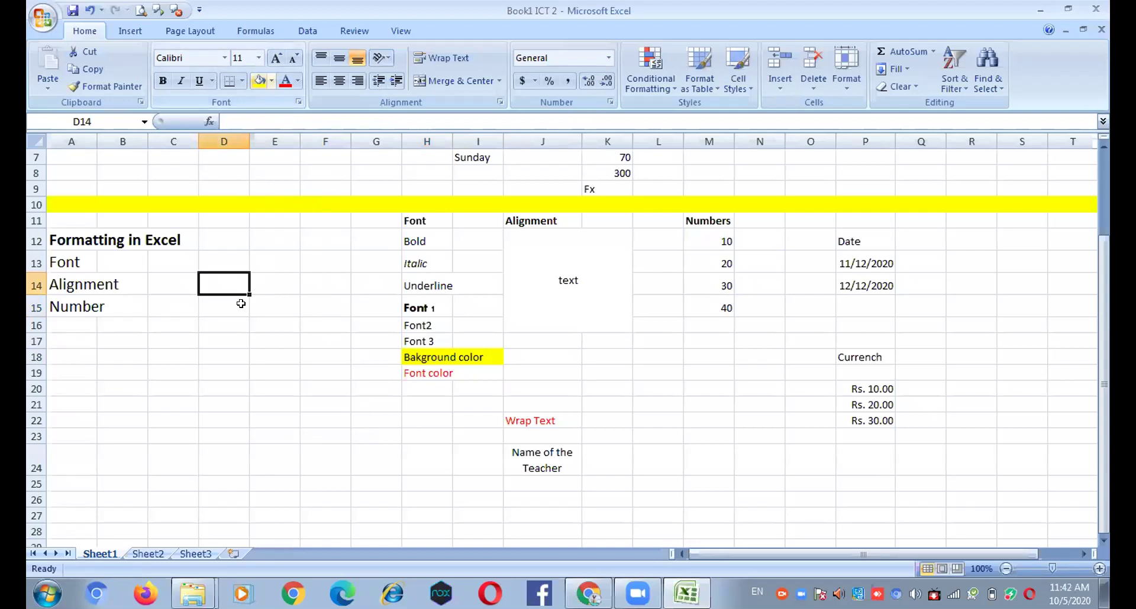
pyautogui.press('Return')
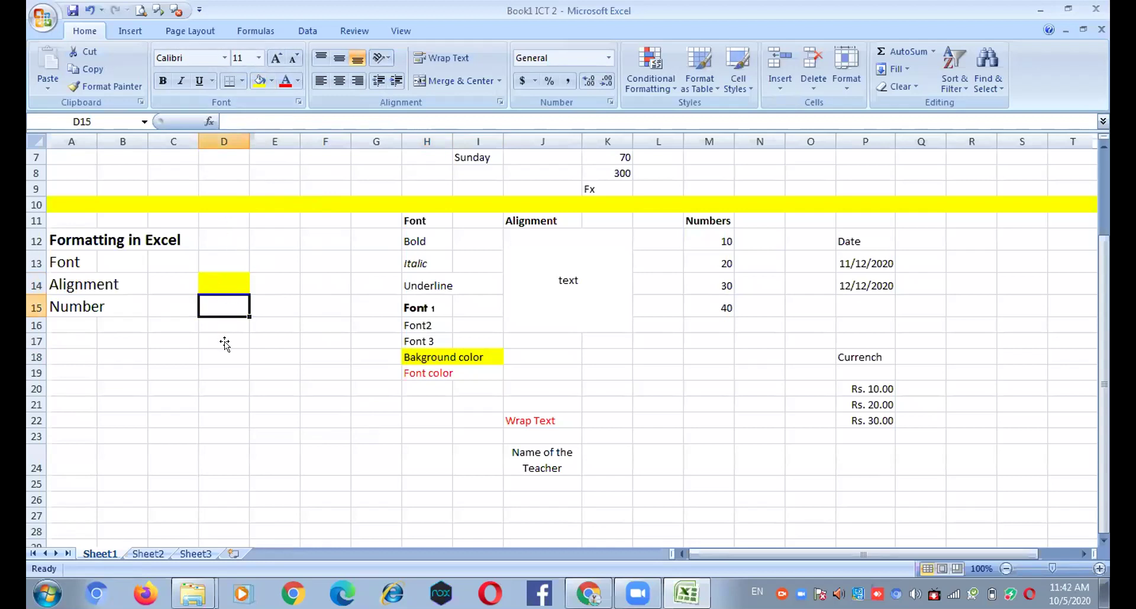
pyautogui.moveTo(224, 343); pyautogui.dragTo(224, 237)
pyautogui.click(260, 82)
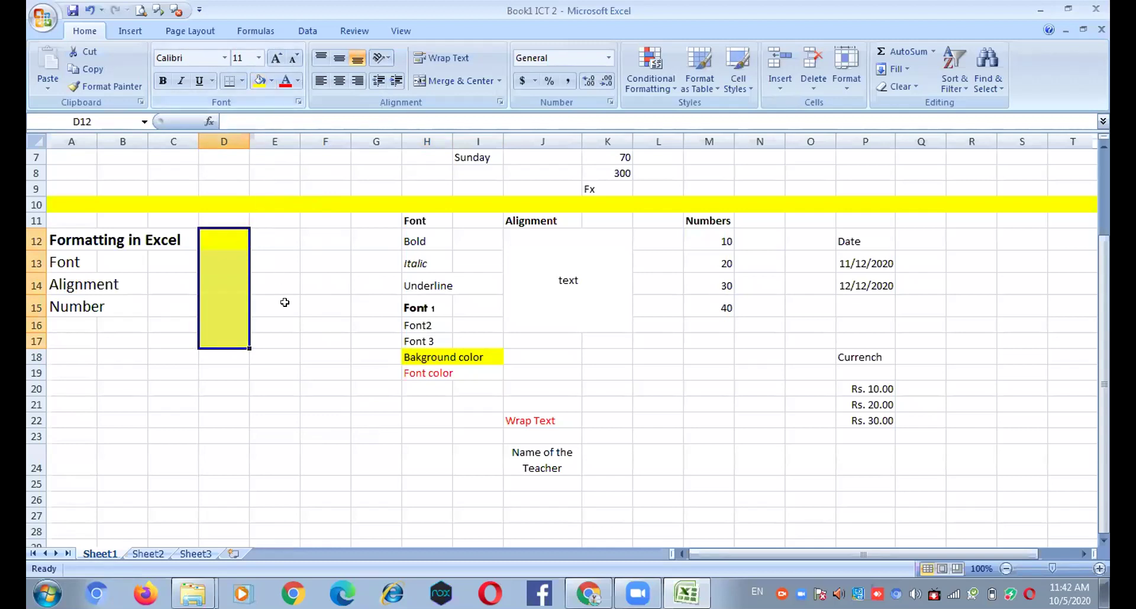
# - Remove the background fill from D12:D17 by setting it to No Fill
pyautogui.click(273, 81)
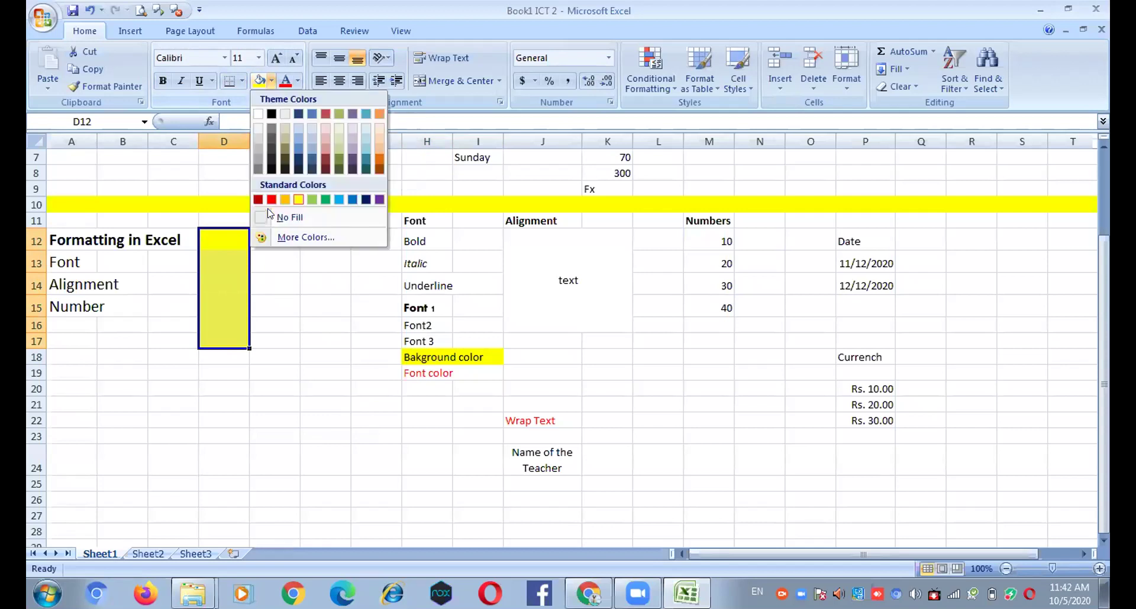
pyautogui.click(273, 218)
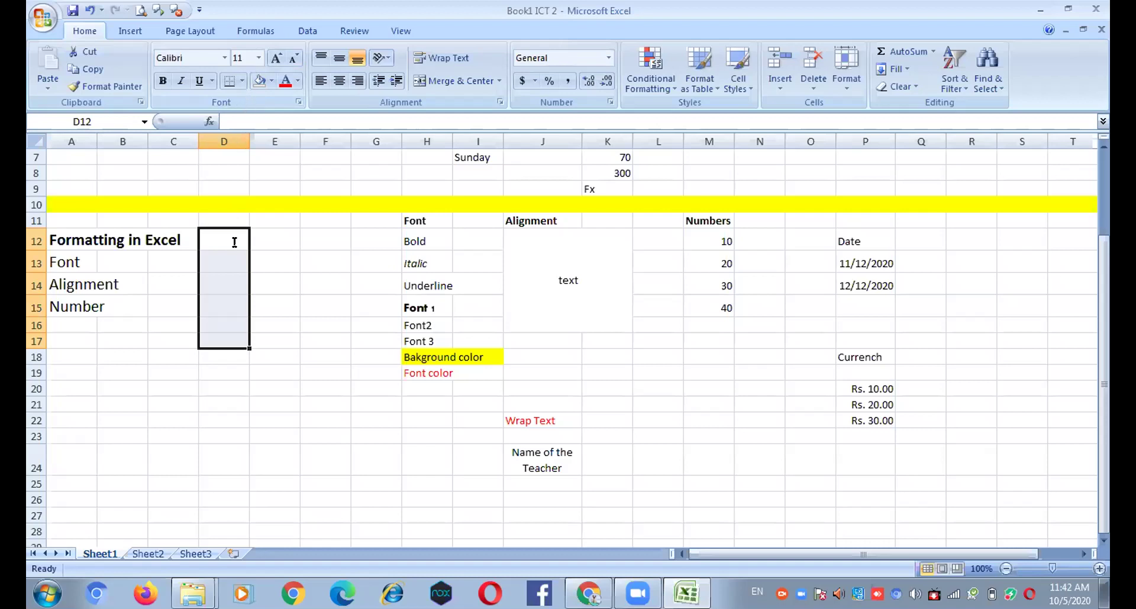
pyautogui.click(304, 319)
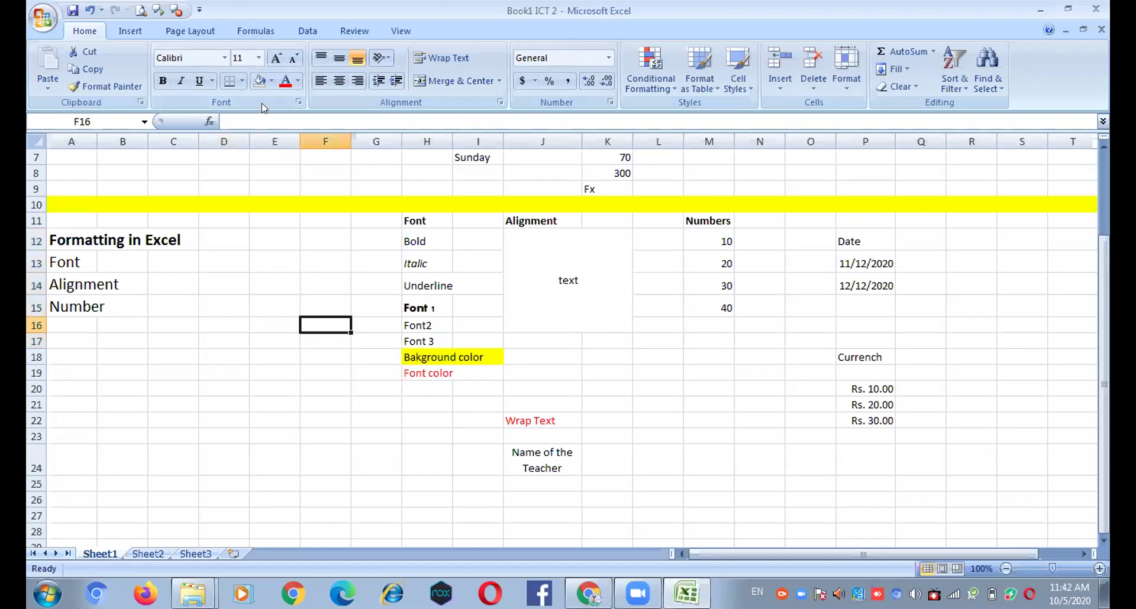
# - Change the font color of the "Font color" text in H19 to dark red
pyautogui.press('Right')
pyautogui.press('Right')
pyautogui.press('Down')
pyautogui.press('Down')
pyautogui.press('Down')
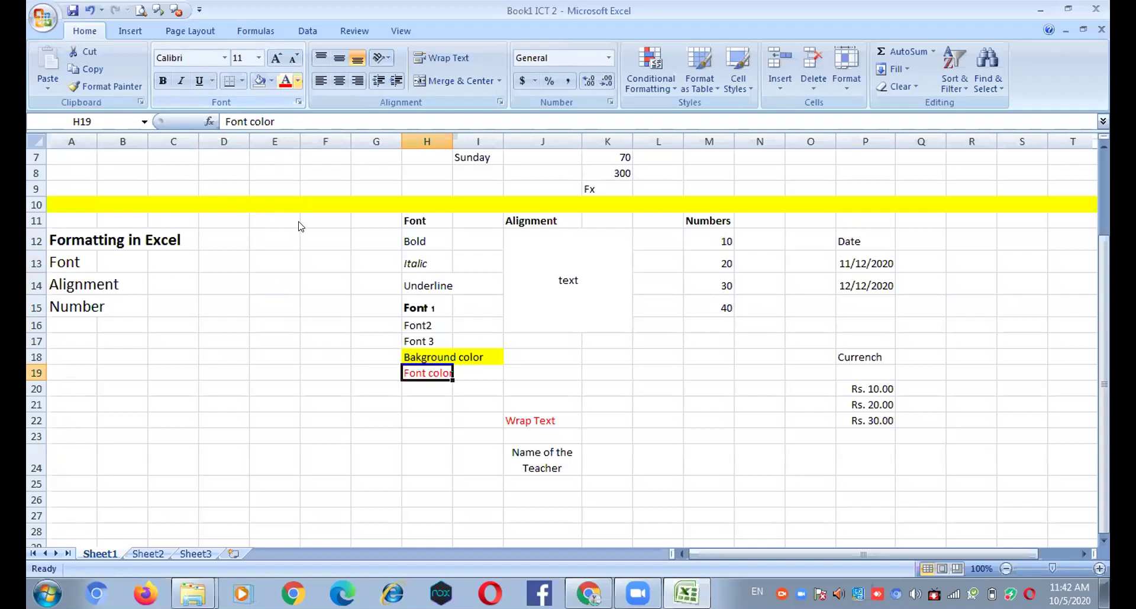
pyautogui.click(298, 81)
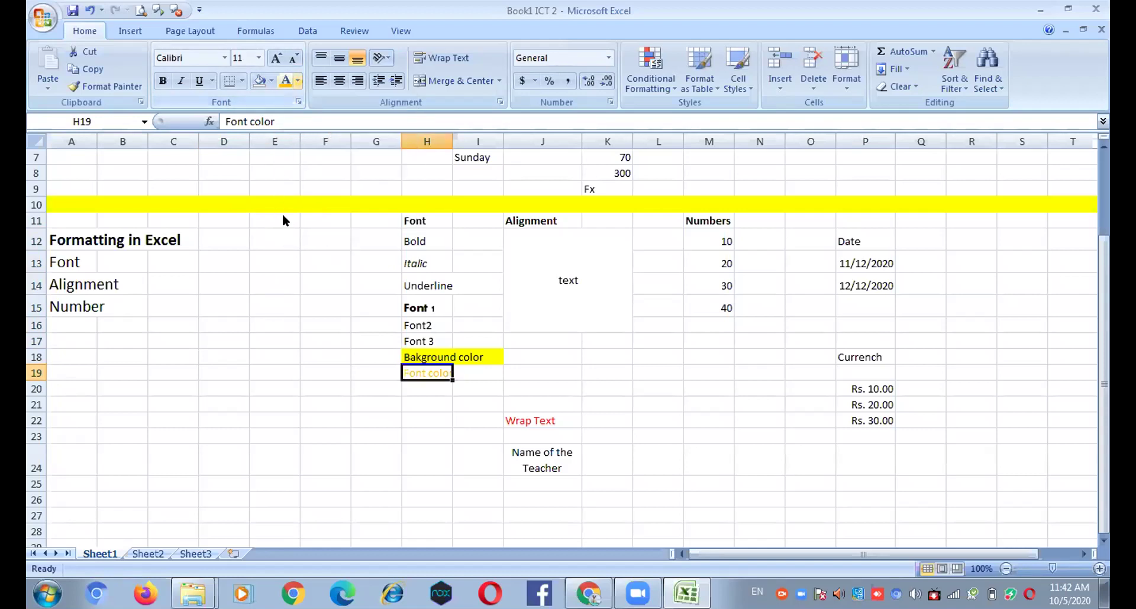
pyautogui.click(298, 218)
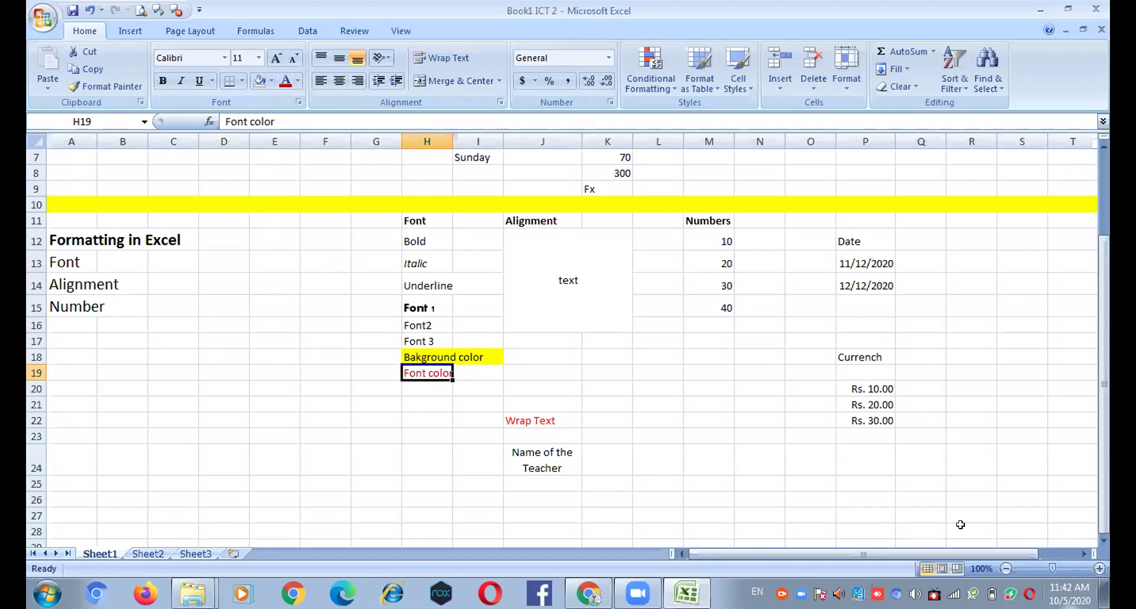
# - Set the font color of the "Font color" text in H19 to dark blue
pyautogui.keyDown('ctrl'); pyautogui.scroll(9, 323, 411); pyautogui.keyUp('ctrl')
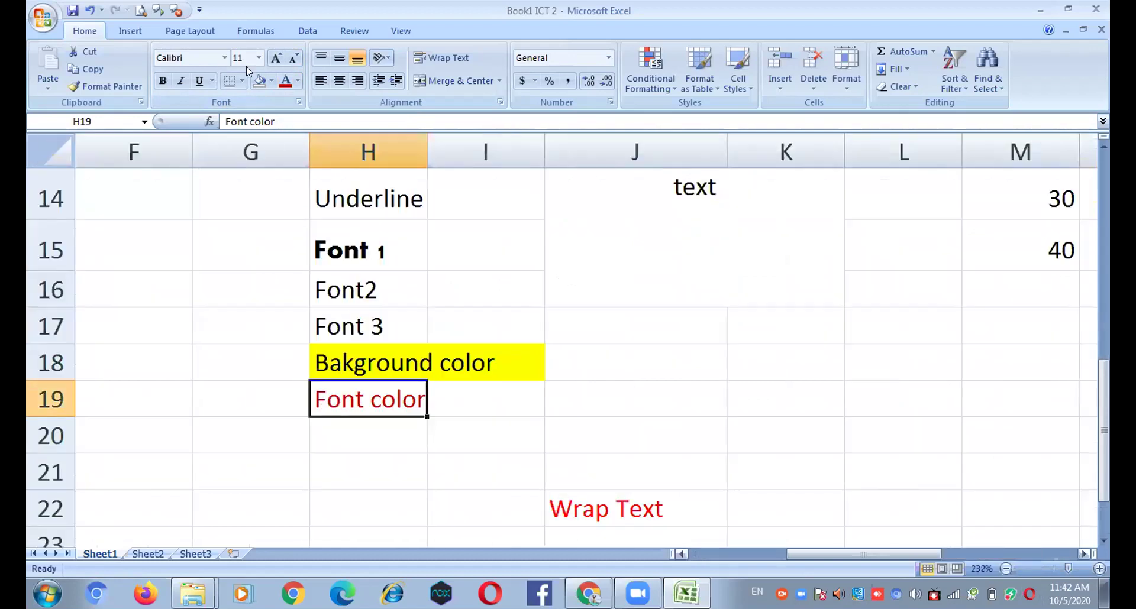
pyautogui.click(298, 81)
pyautogui.click(296, 101)
pyautogui.click(298, 81)
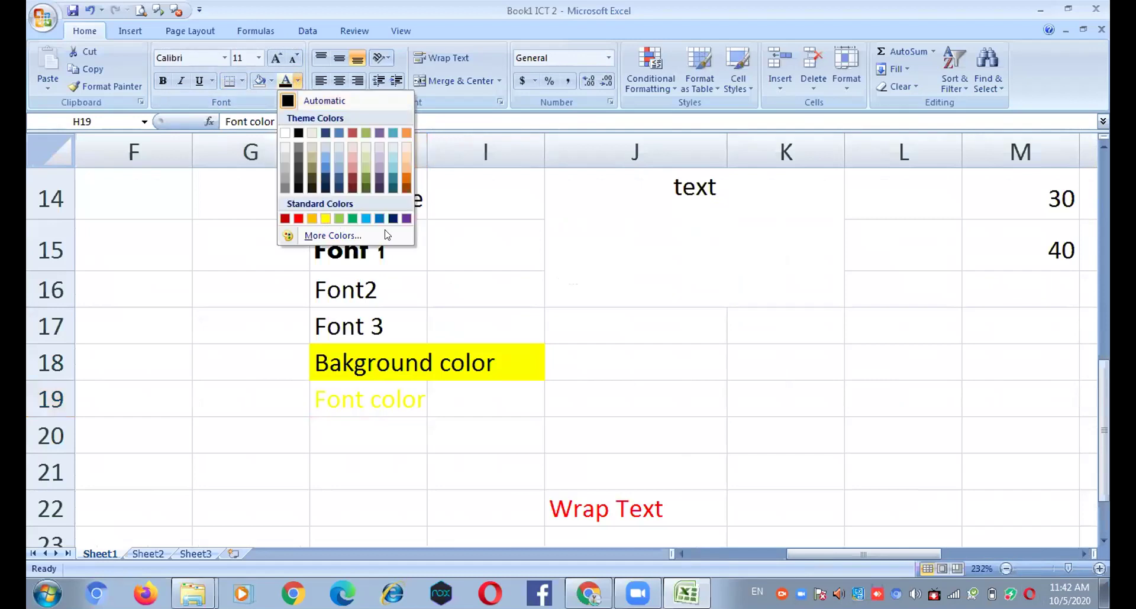
pyautogui.click(401, 451)
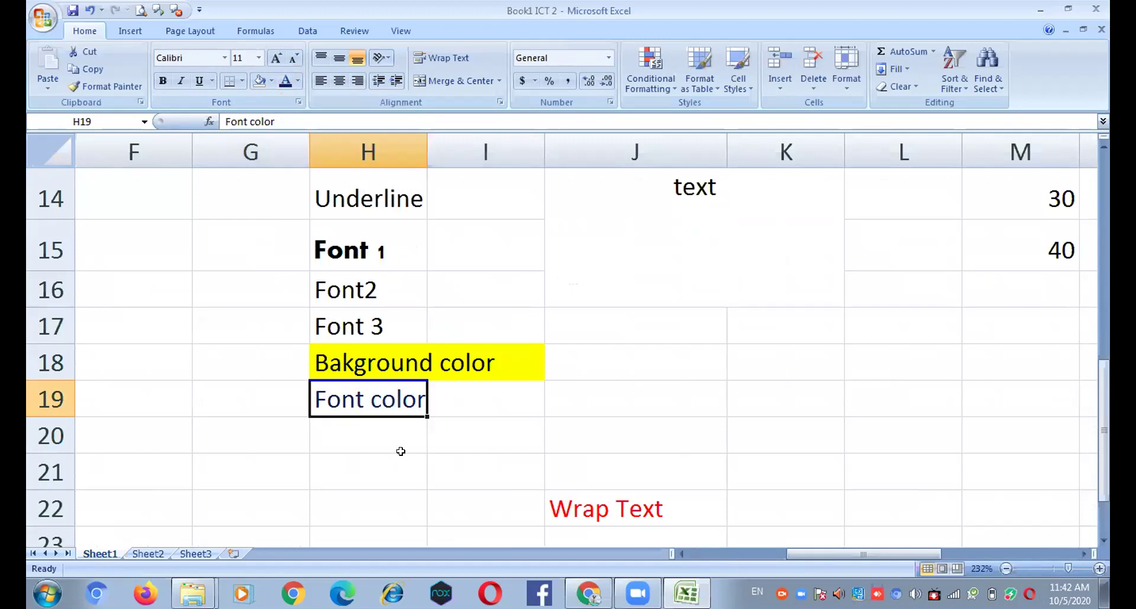
pyautogui.scroll(3, 400, 452)
pyautogui.scroll(-2, 398, 444)
pyautogui.scroll(1, 398, 444)
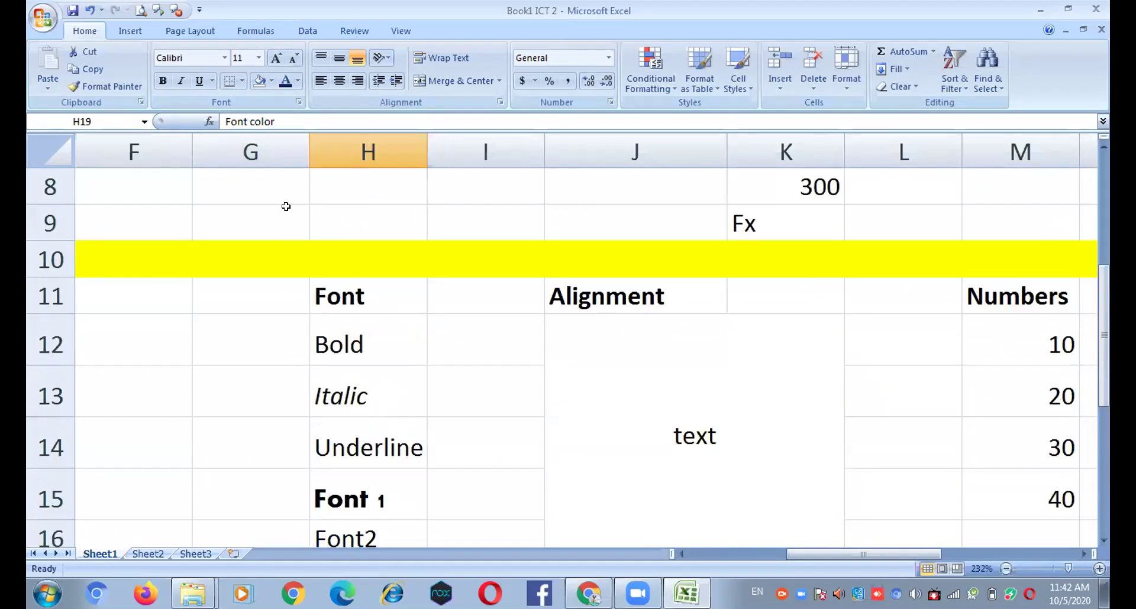
pyautogui.scroll(1, 285, 206)
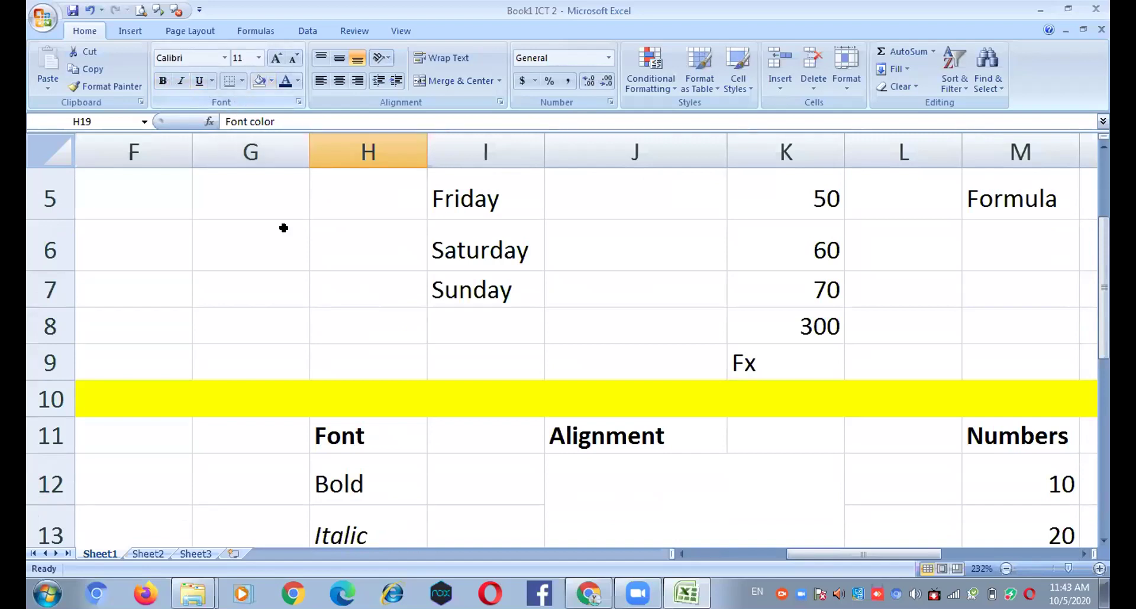
pyautogui.scroll(-2, 414, 360)
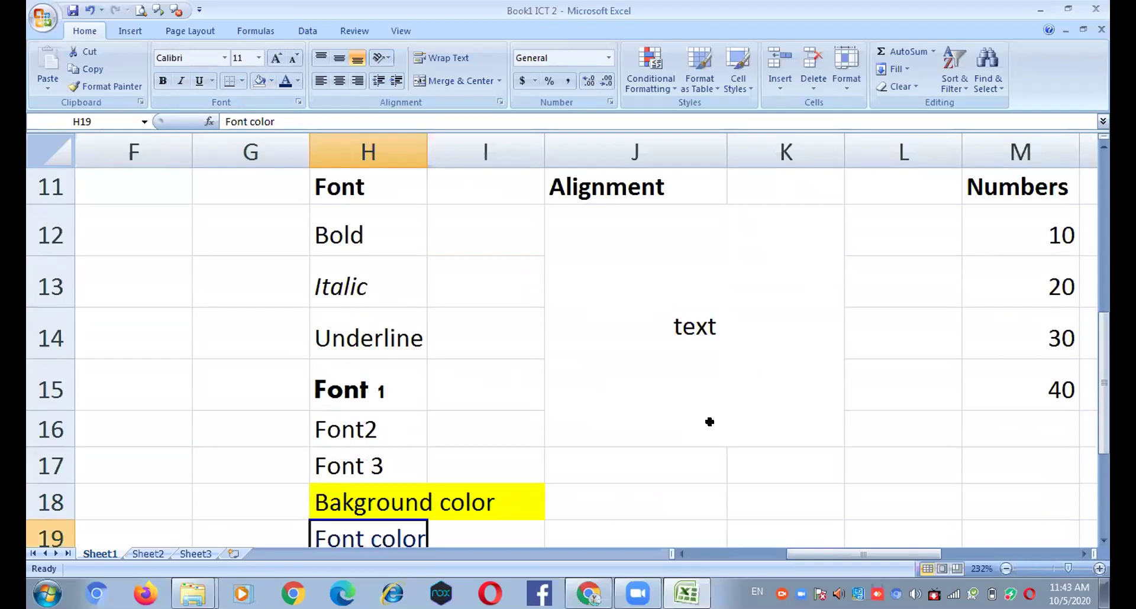
# - Try top and bottom vertical alignment on the merged "text" cell J12, ending with middle alignment
pyautogui.scroll(1, 709, 422)
pyautogui.scroll(-1, 963, 464)
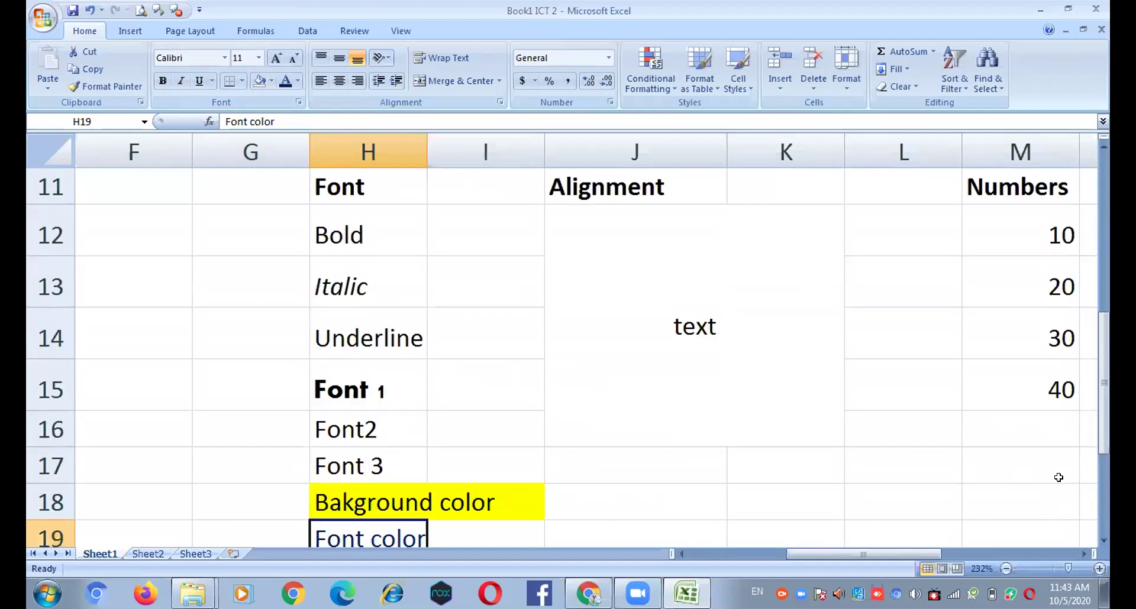
pyautogui.scroll(1, 1053, 473)
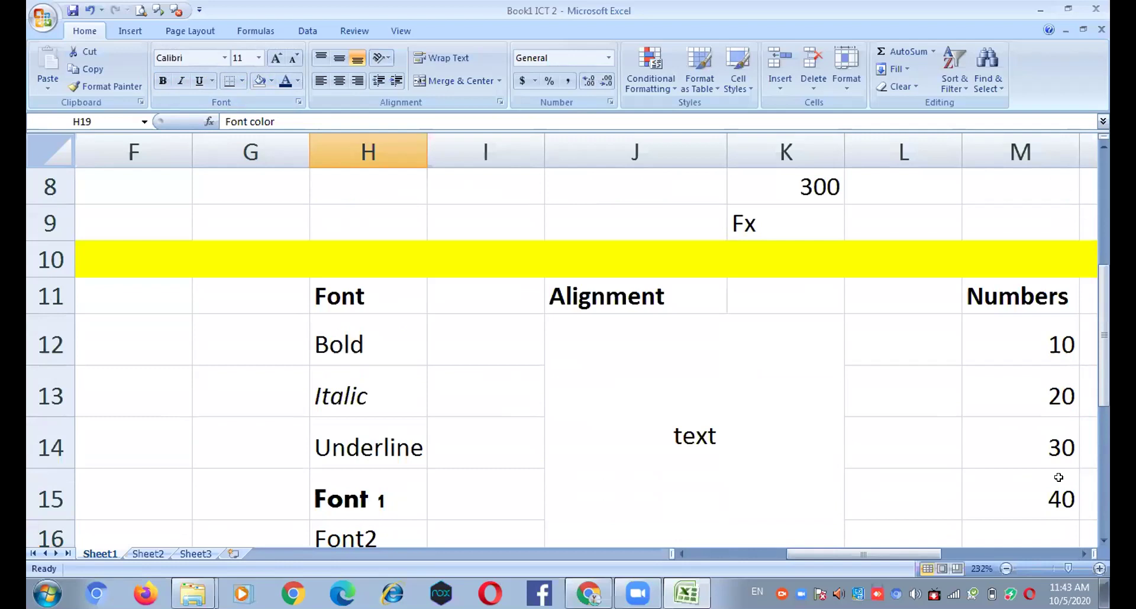
pyautogui.click(1063, 569)
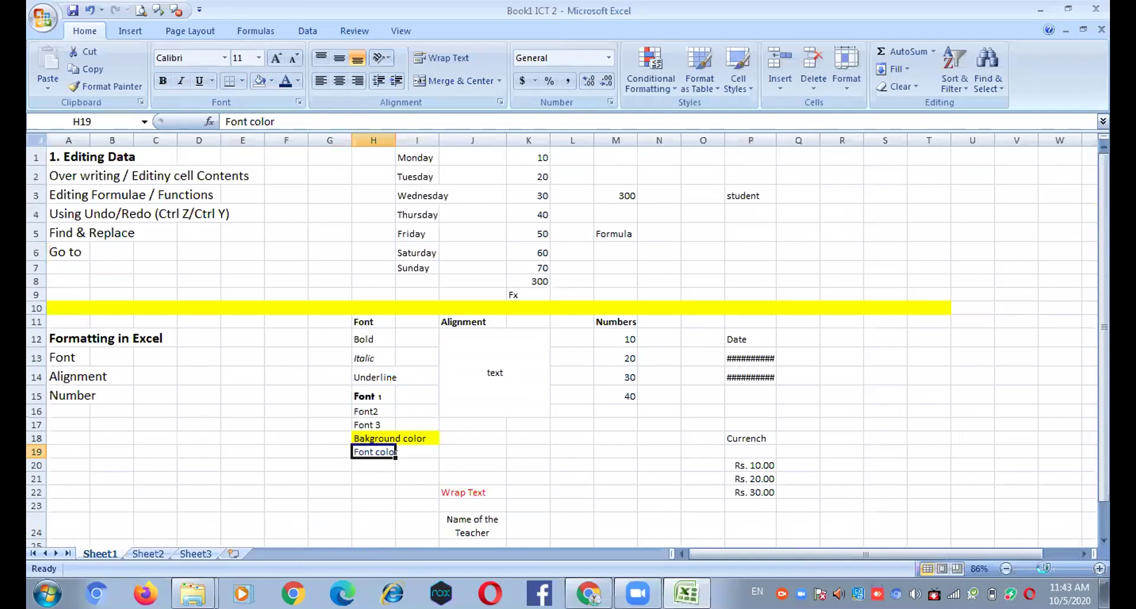
pyautogui.moveTo(1060, 565); pyautogui.dragTo(1042, 562)
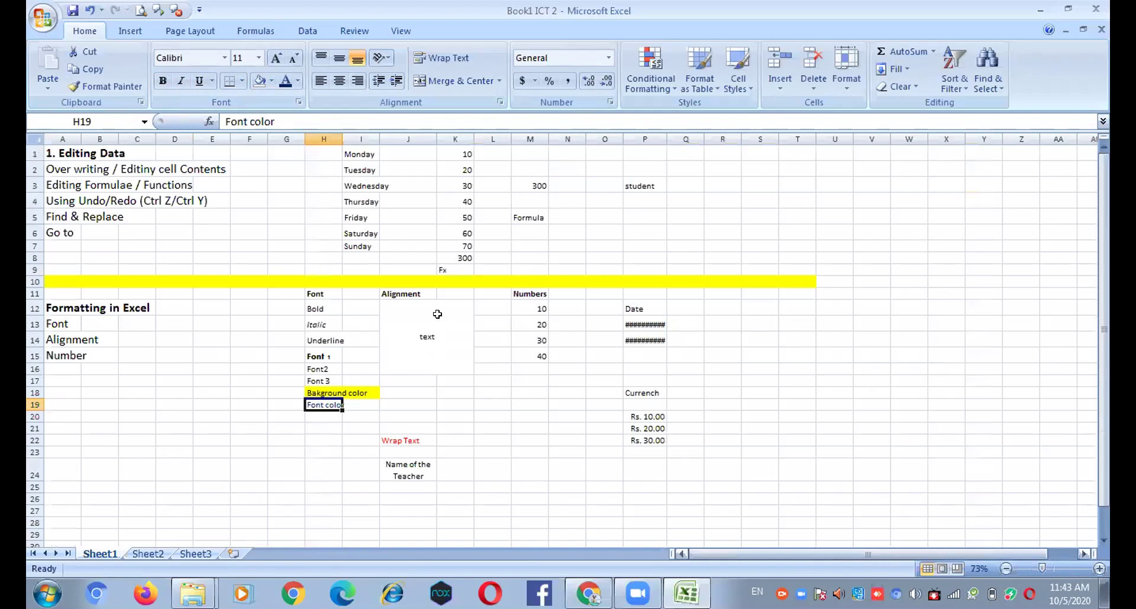
pyautogui.scroll(3, 565, 457)
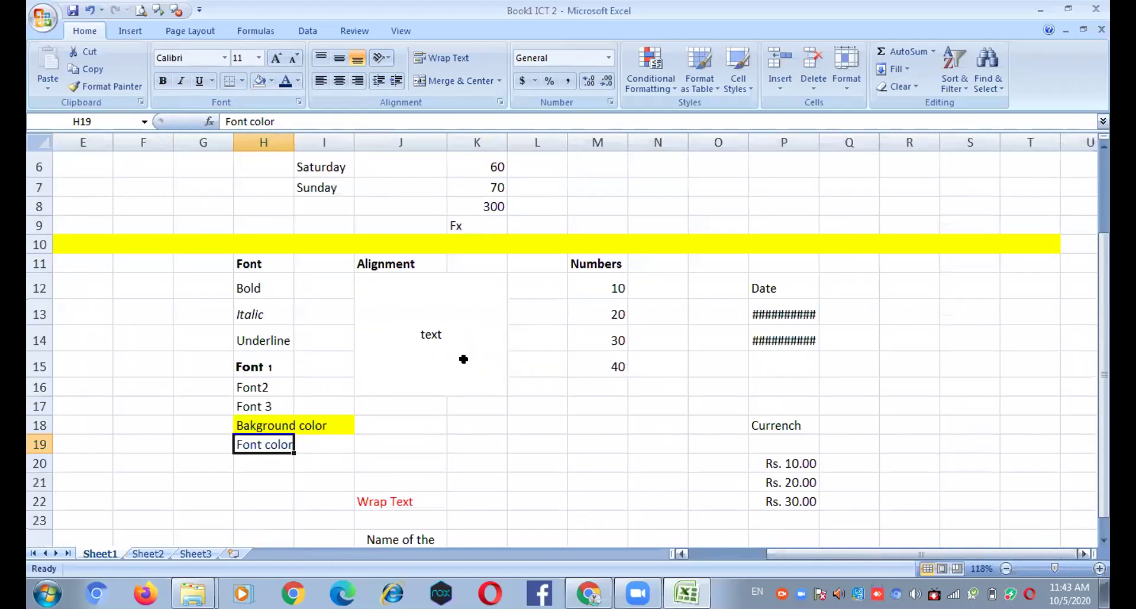
pyautogui.click(444, 330)
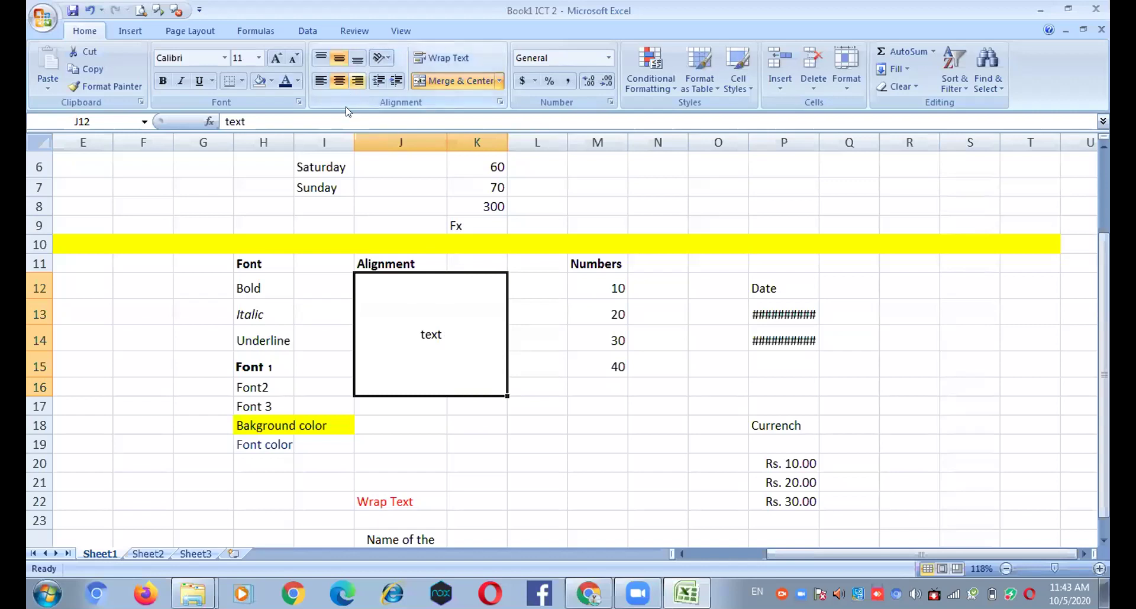
pyautogui.click(320, 58)
pyautogui.click(356, 58)
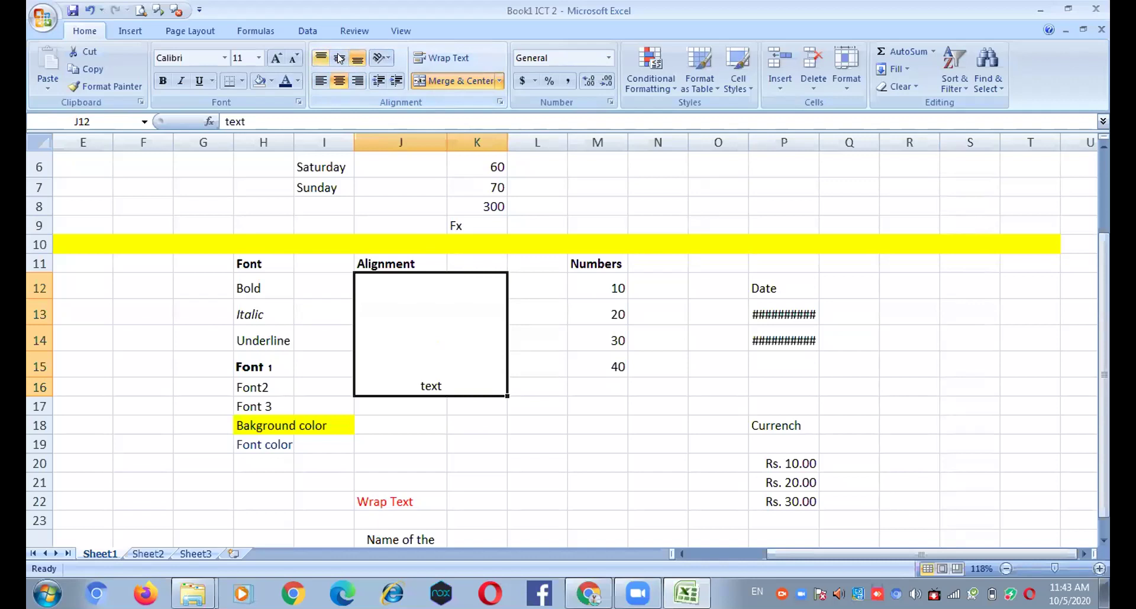
pyautogui.click(339, 58)
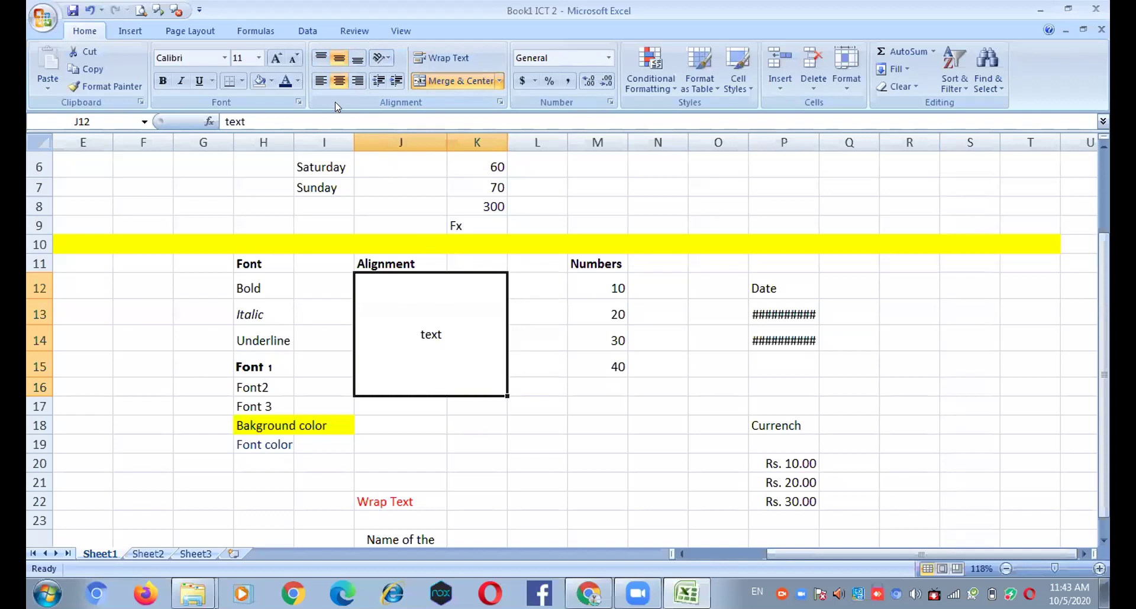
# - Try left and right horizontal alignment on the merged "text" cell, ending with centered text
pyautogui.click(320, 83)
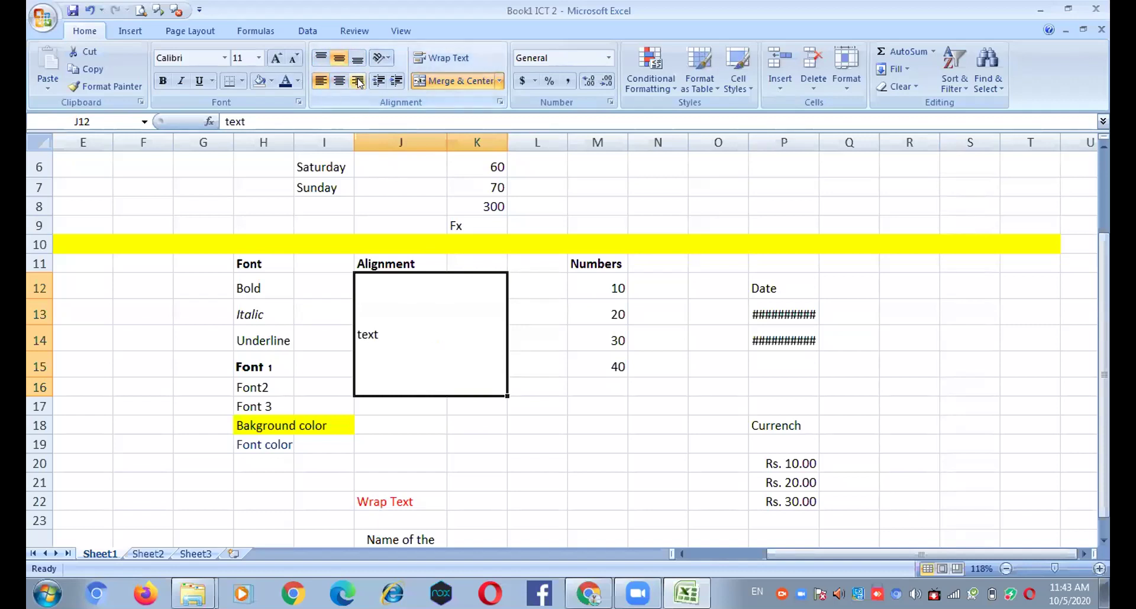
pyautogui.click(357, 81)
pyautogui.click(340, 84)
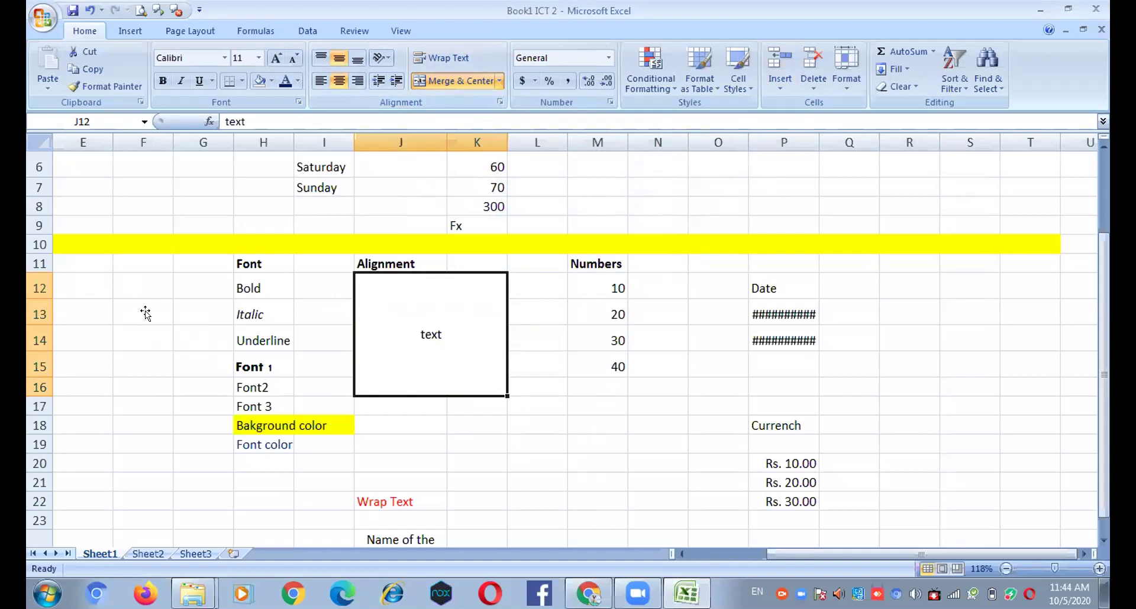
pyautogui.press('Left')
pyautogui.press('Left')
pyautogui.press('Left')
pyautogui.press('Left')
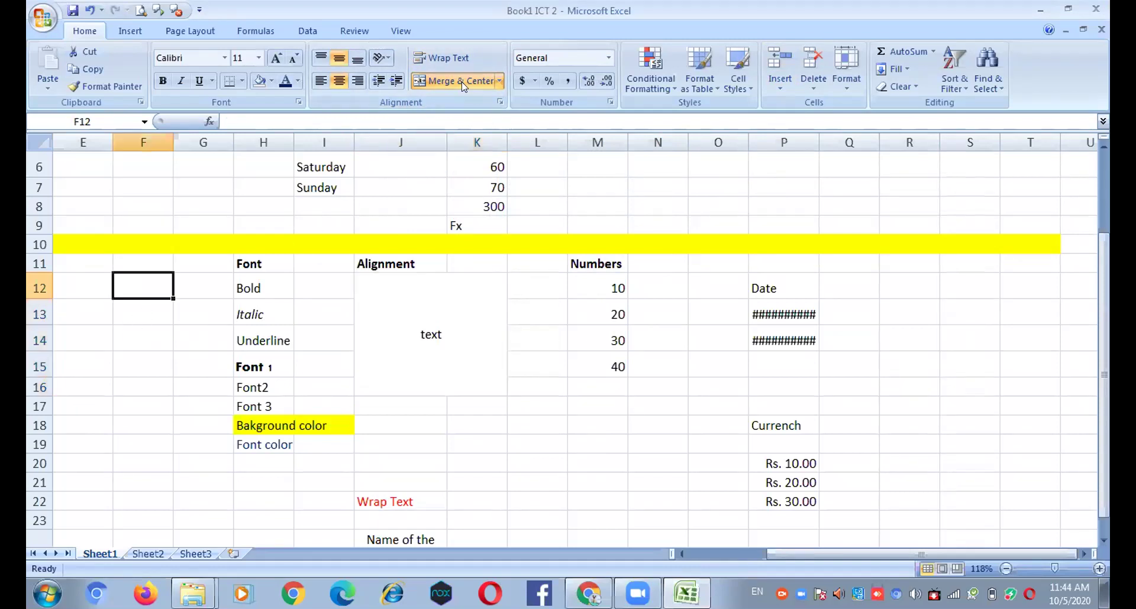
pyautogui.moveTo(142, 279); pyautogui.dragTo(145, 314)
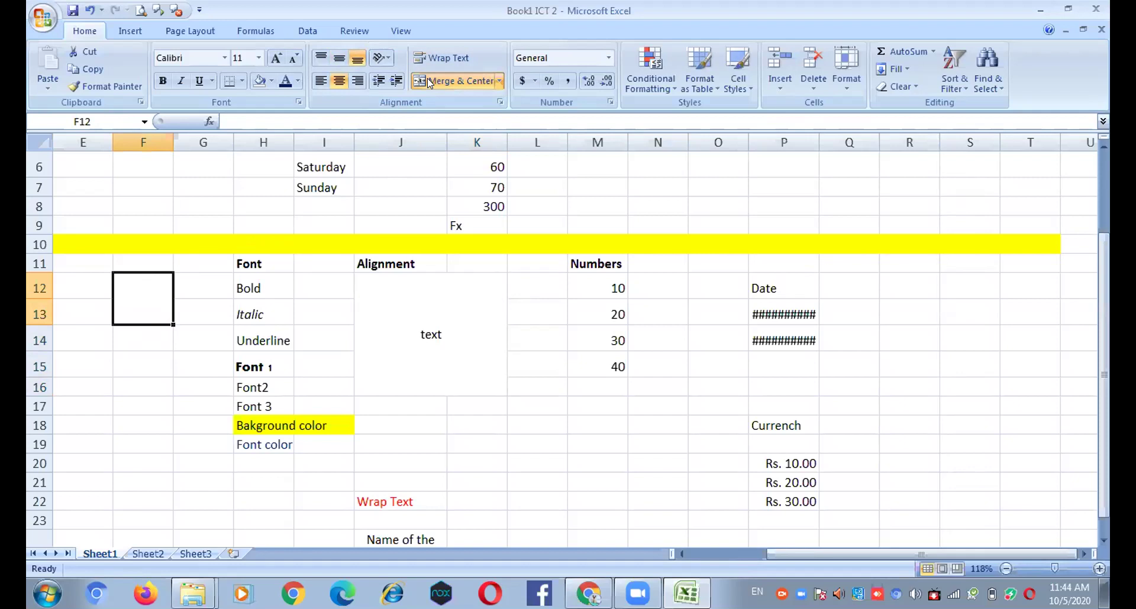
# - Unmerge the "text" block J12:K16 and merge and center it again
pyautogui.click(447, 300)
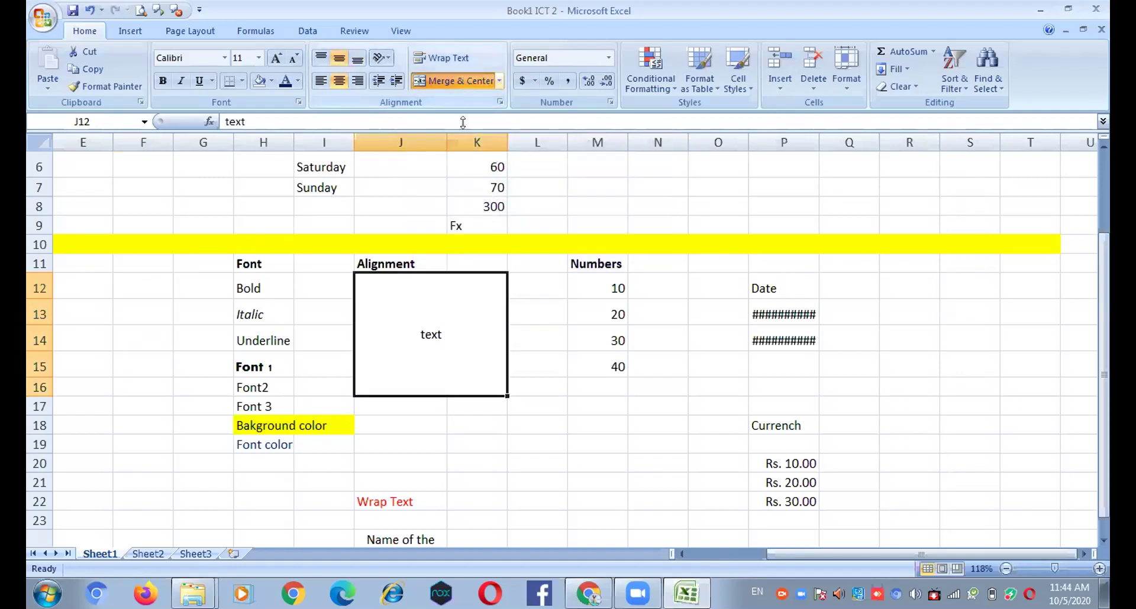
pyautogui.click(455, 81)
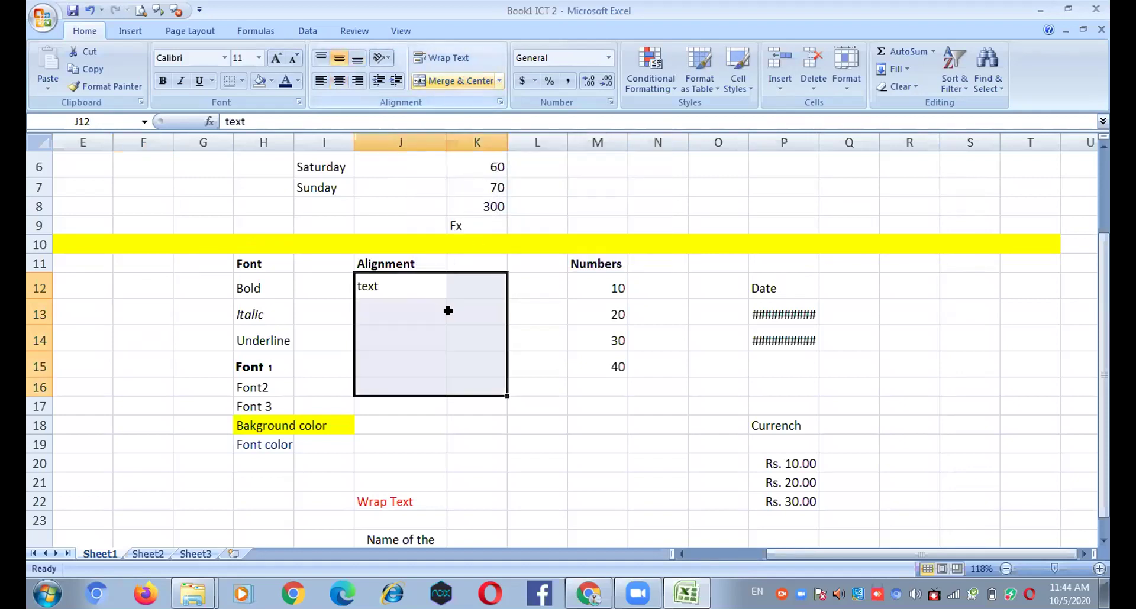
pyautogui.click(460, 83)
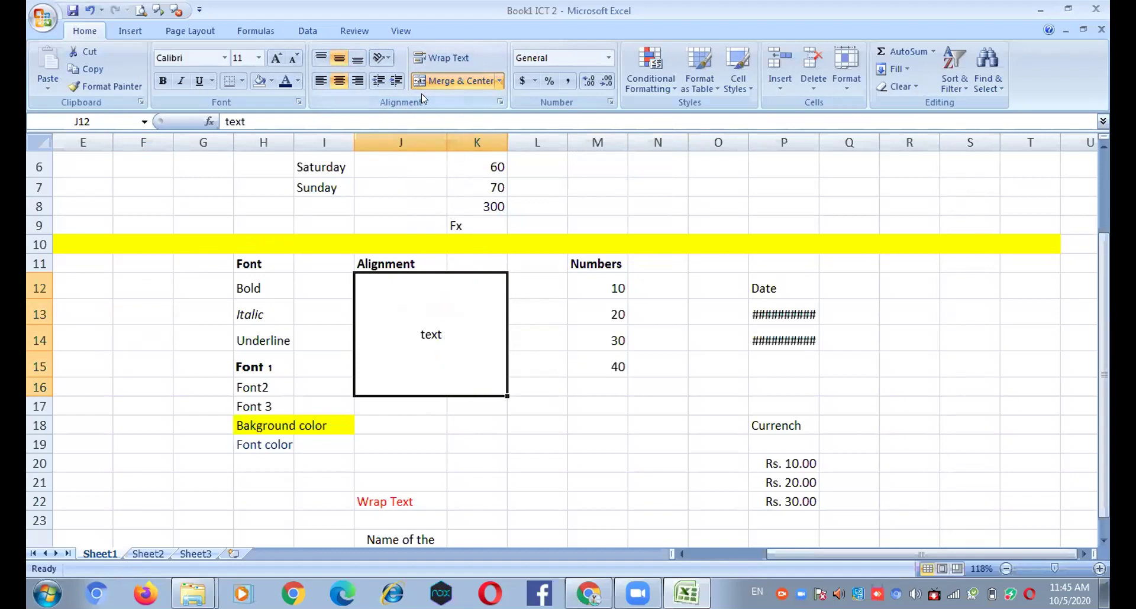
# - Increase the decimals of the number in M12 to three decimal places
pyautogui.click(608, 285)
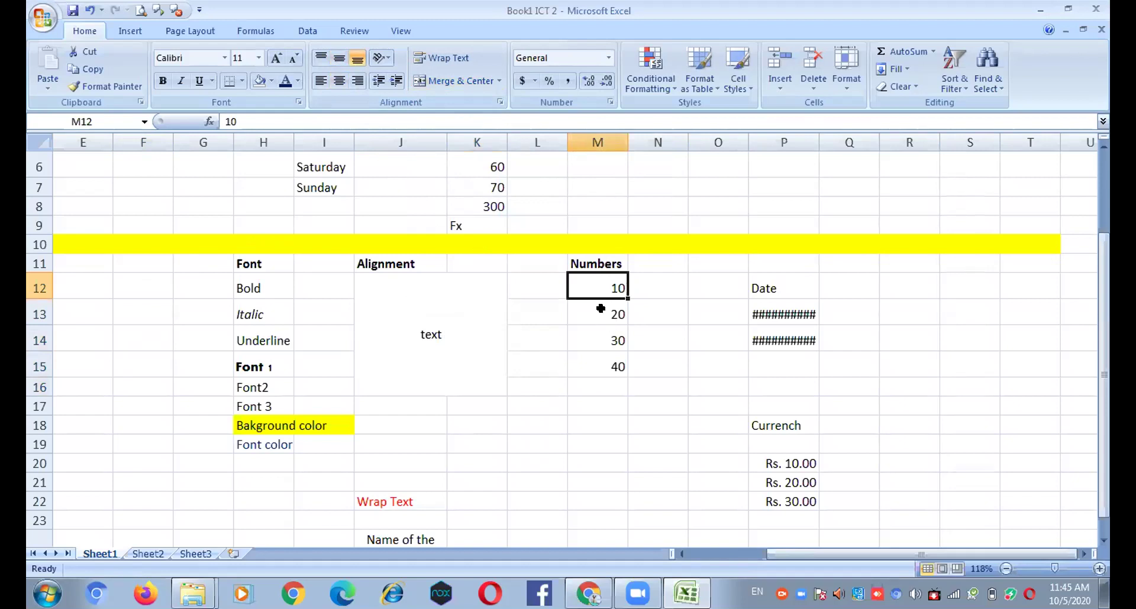
pyautogui.scroll(-1, 601, 309)
pyautogui.scroll(1, 601, 309)
pyautogui.scroll(-1, 600, 309)
pyautogui.scroll(1, 601, 309)
pyautogui.scroll(-1, 600, 309)
pyautogui.scroll(1, 600, 307)
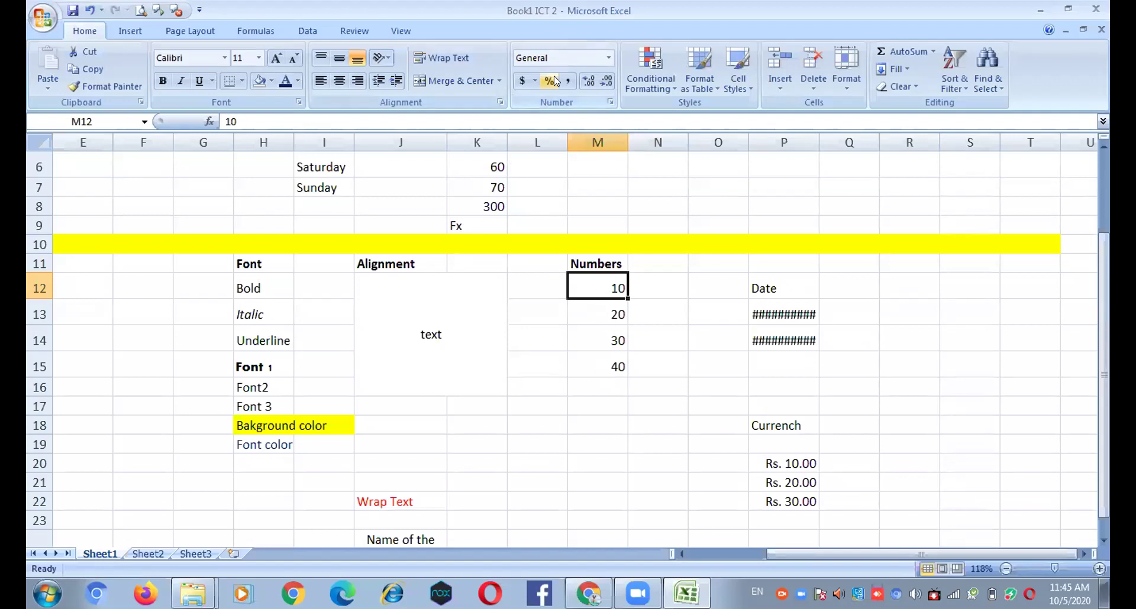
pyautogui.click(589, 83)
pyautogui.click(589, 82)
pyautogui.click(589, 83)
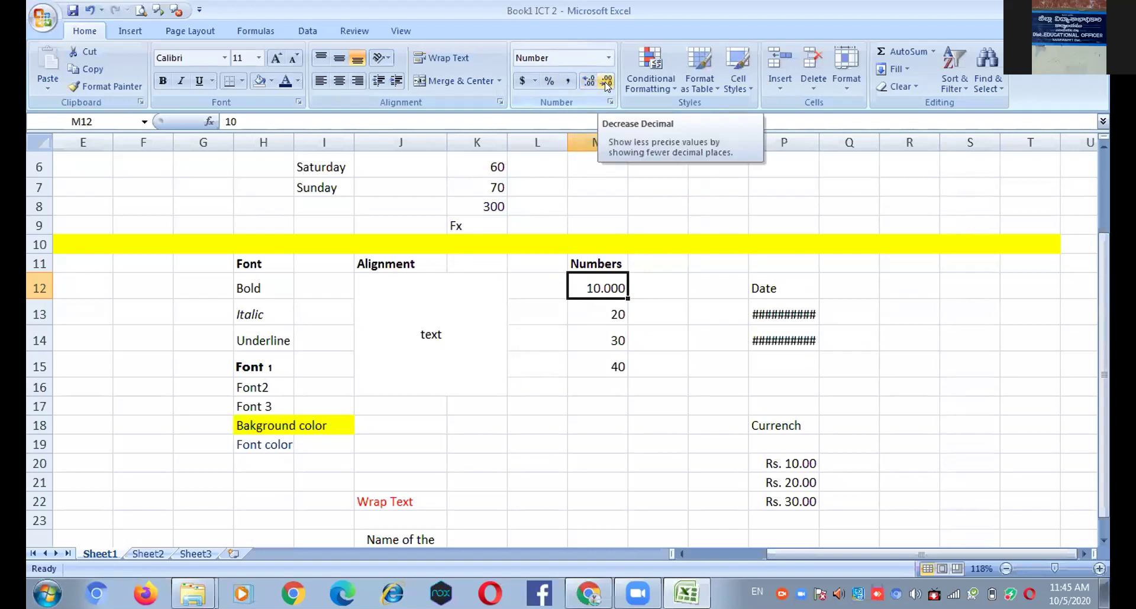
# - Reduce the number in M12 to zero decimal places
pyautogui.click(605, 83)
pyautogui.click(605, 83)
pyautogui.click(605, 82)
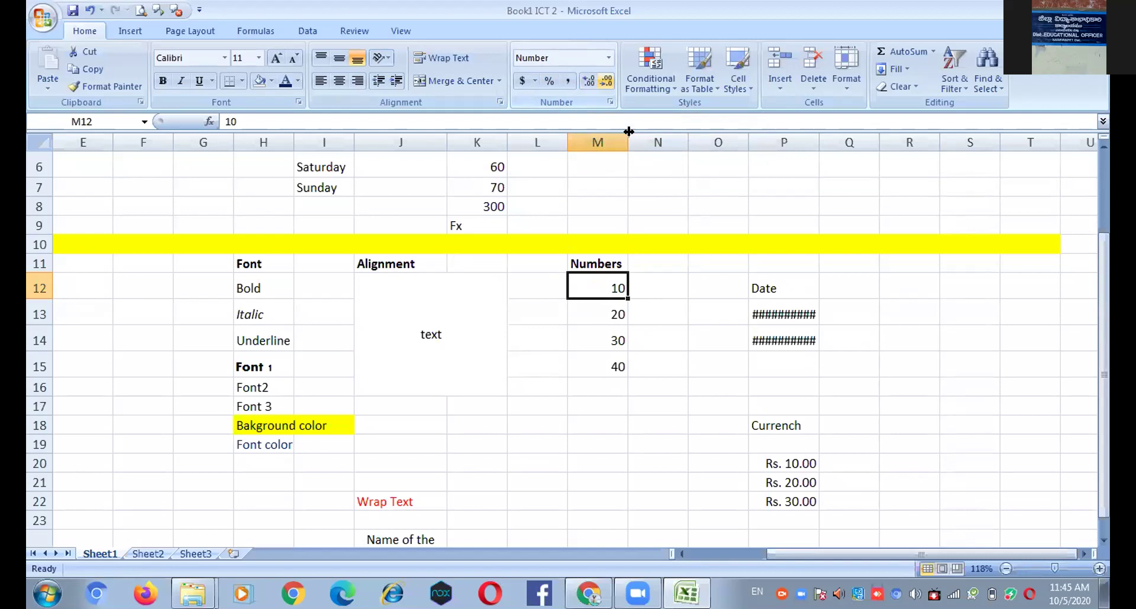
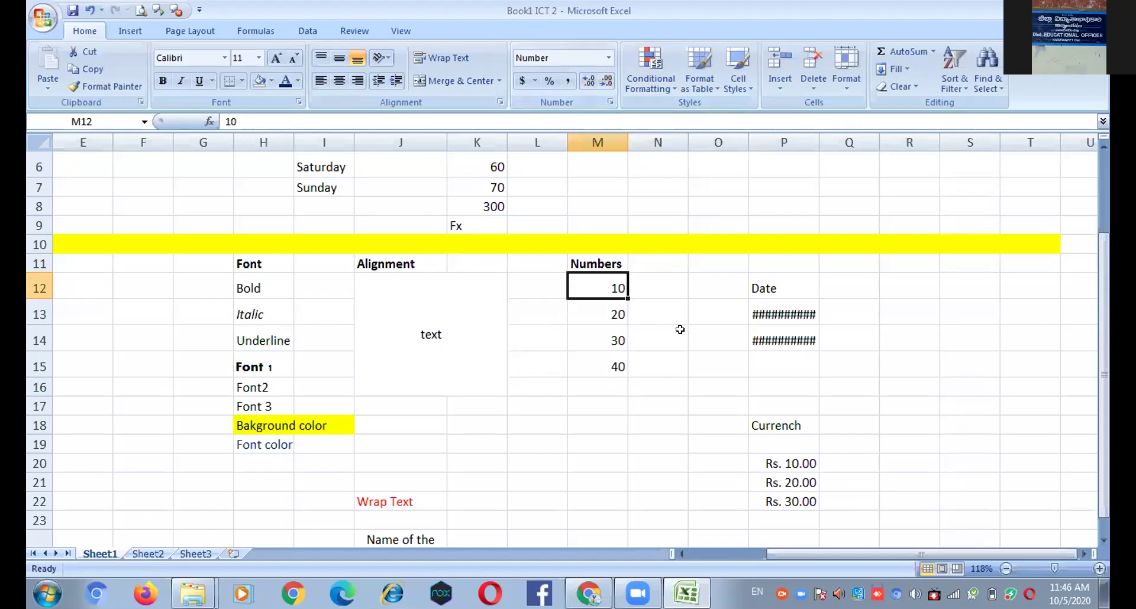
# - Review the number, font and alignment settings in the Format Cells dialog for M12, and close it without changes
pyautogui.scroll(-1, 665, 328)
pyautogui.scroll(1, 666, 329)
pyautogui.rightClick(603, 290)
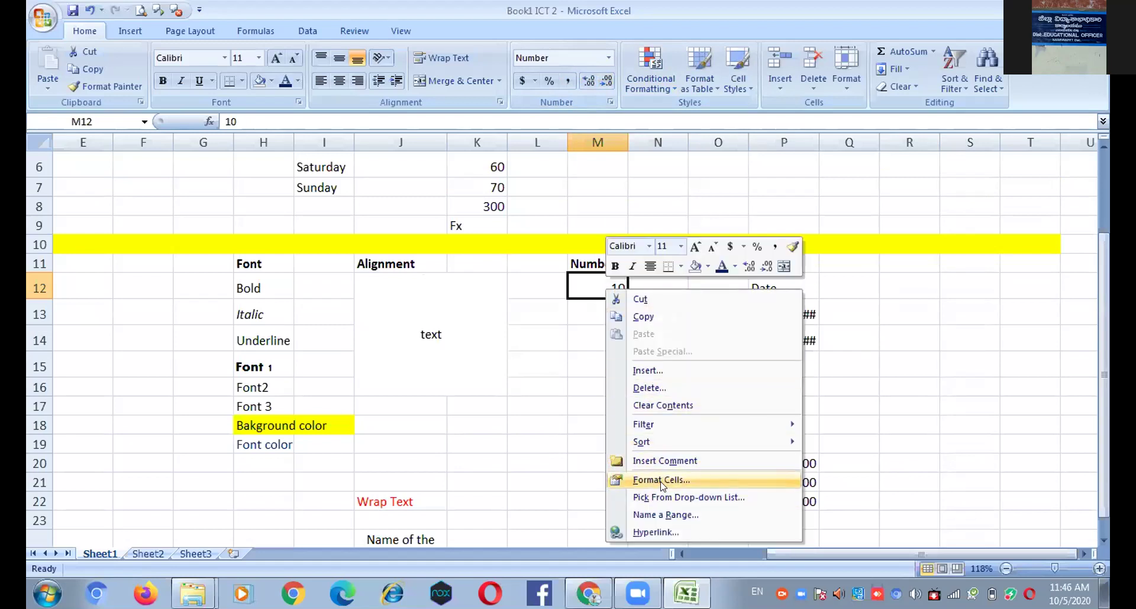
pyautogui.press('Return')
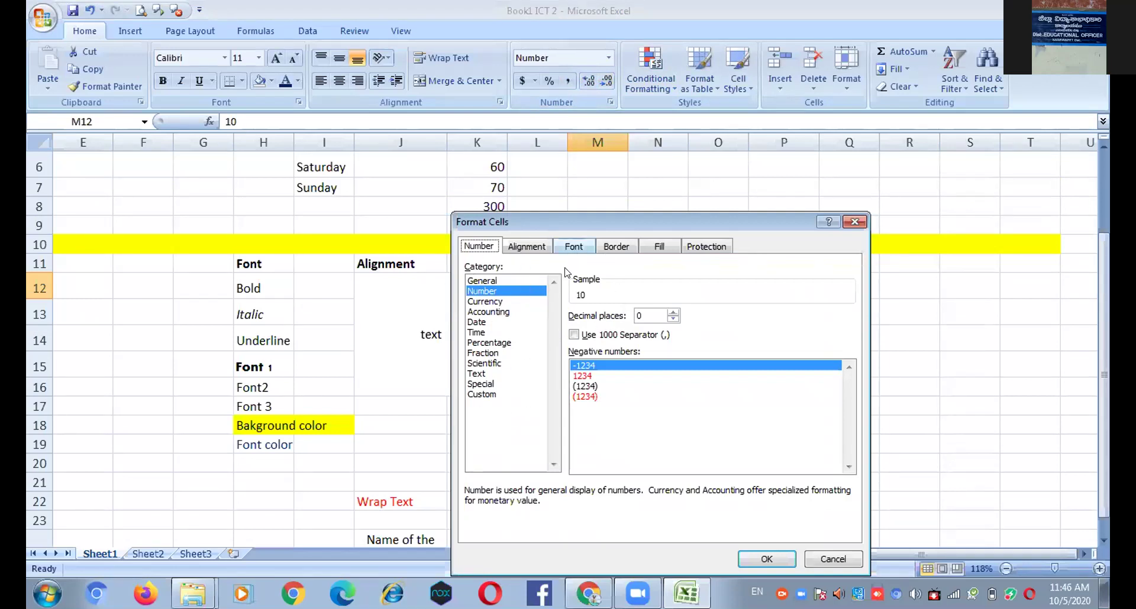
pyautogui.click(570, 247)
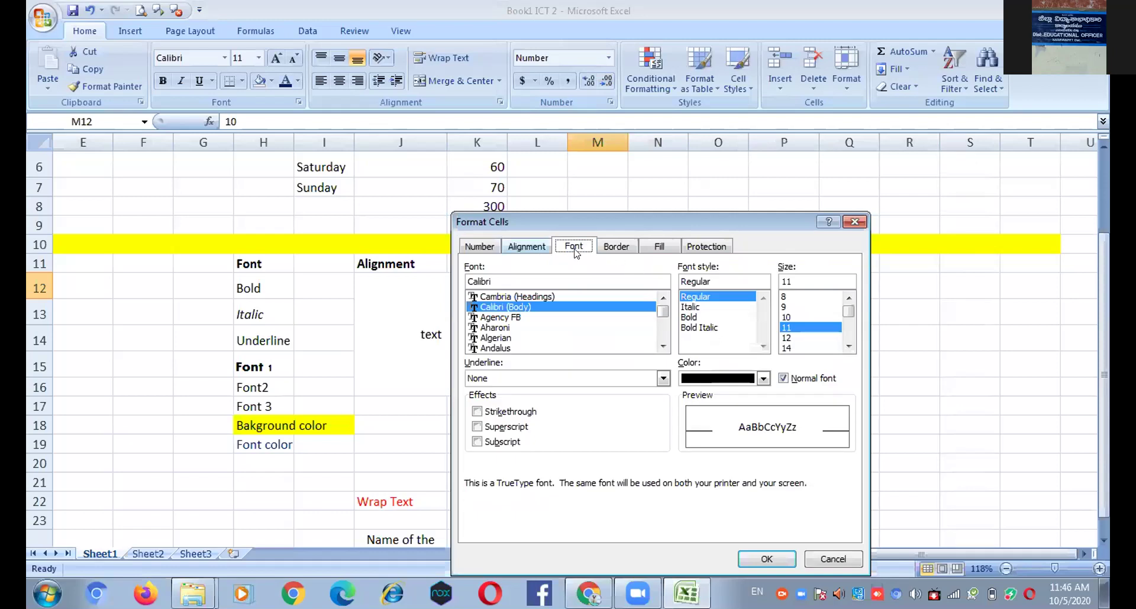
pyautogui.click(527, 246)
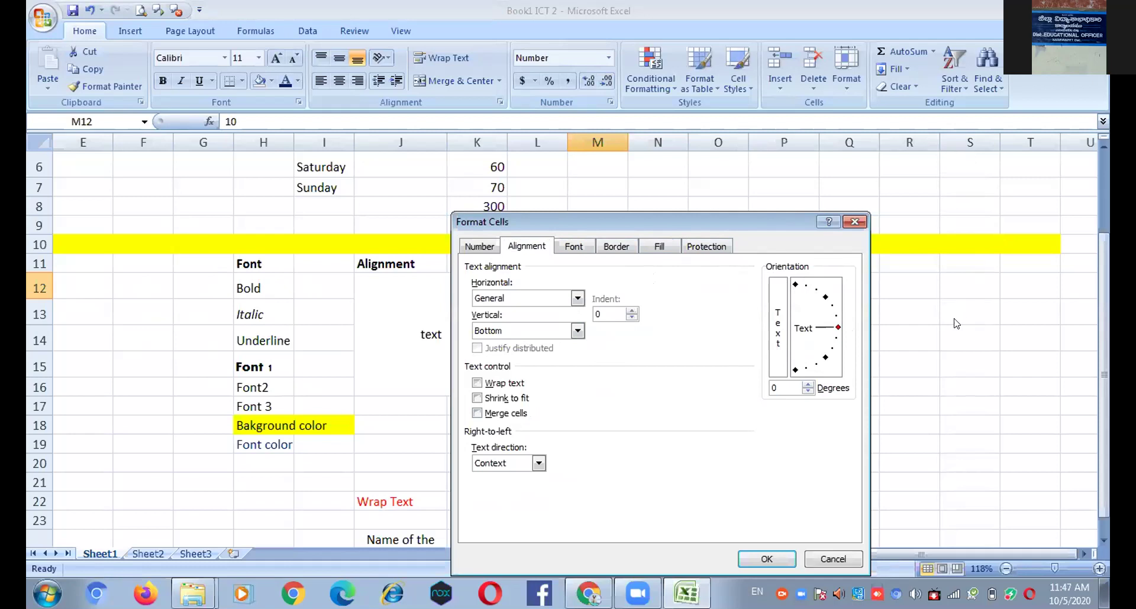
pyautogui.moveTo(650, 222); pyautogui.dragTo(870, 230)
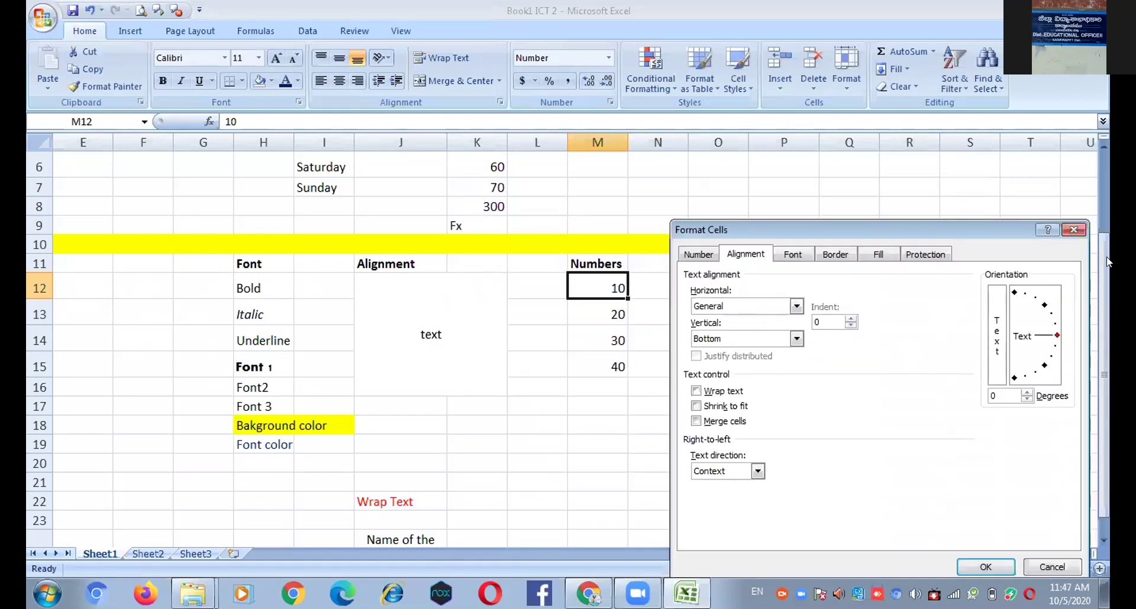
pyautogui.press('Escape')
# - Set the text orientation of the merged "text" cell J12 to 90 degrees in Format Cells, and undo the rotation
pyautogui.click(469, 330)
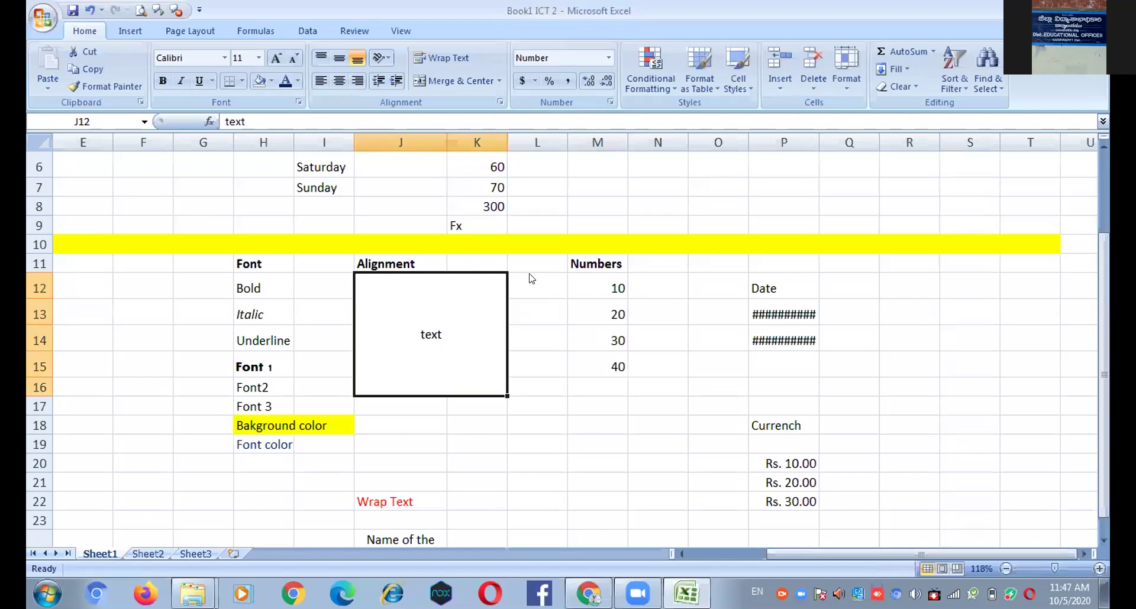
pyautogui.rightClick(484, 349)
pyautogui.press('f')
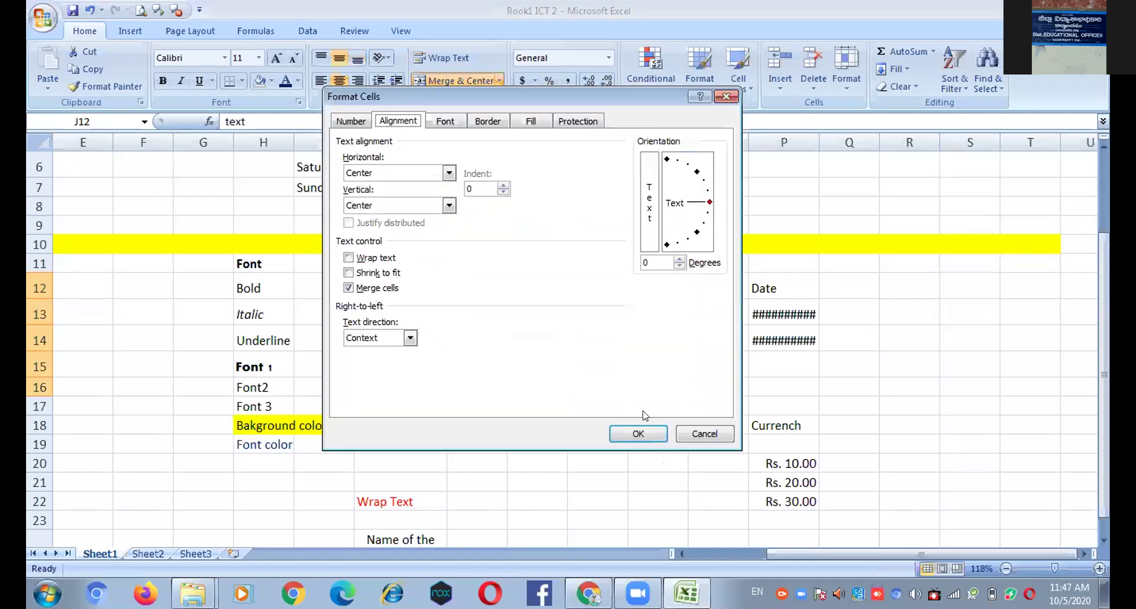
pyautogui.click(651, 214)
pyautogui.press('BackSpace')
pyautogui.write('90')
pyautogui.press('Return')
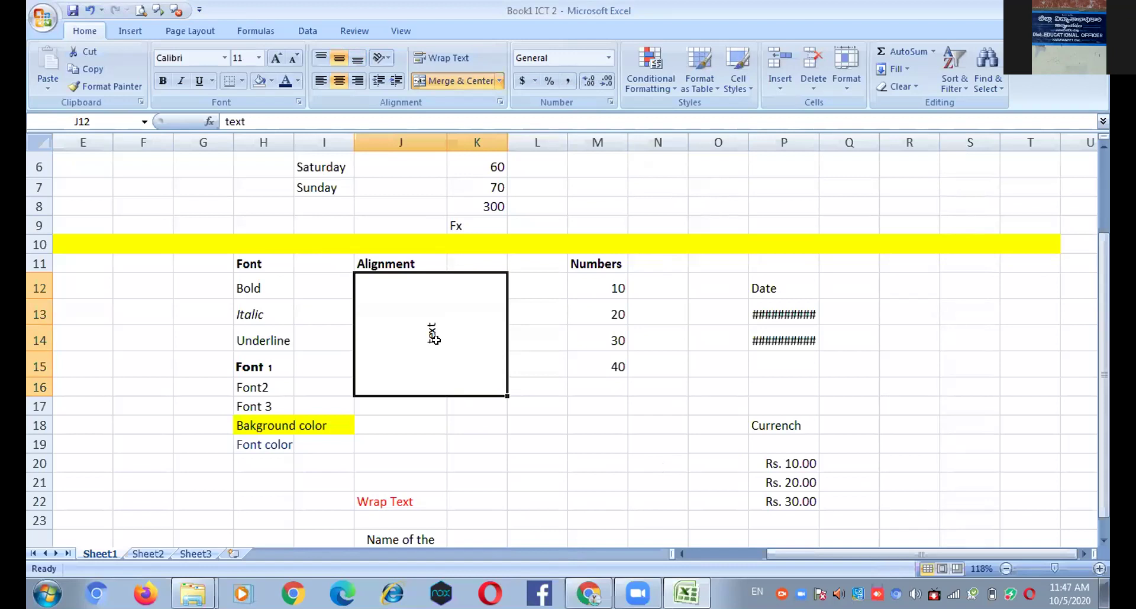
pyautogui.click(88, 10)
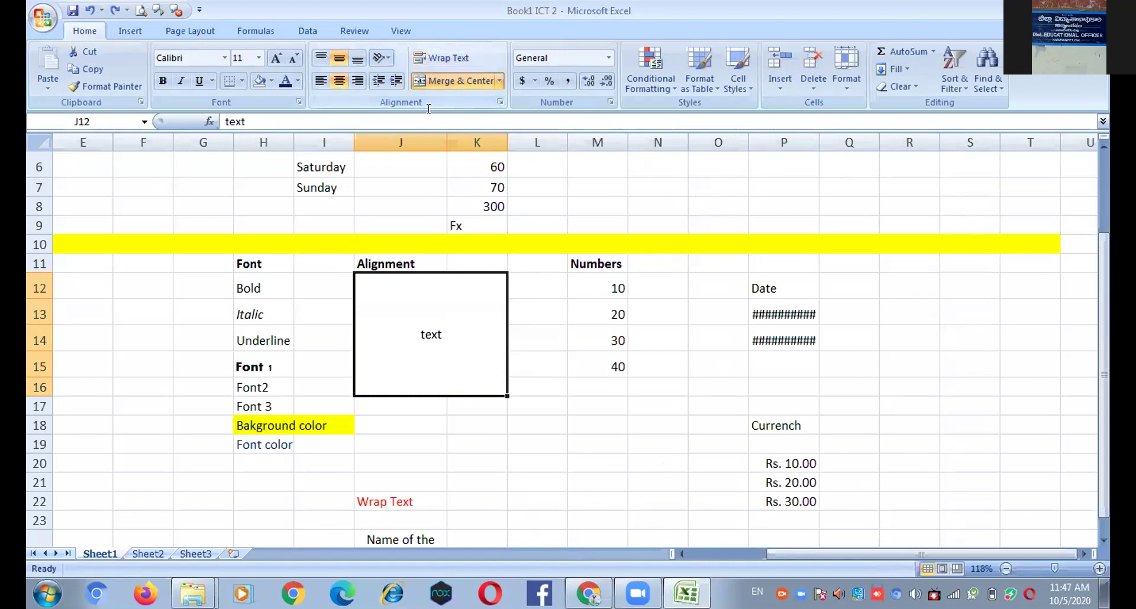
# - Apply the Rotate Text Up and Rotate Text Down orientations to the merged "text" cell J12
pyautogui.click(386, 61)
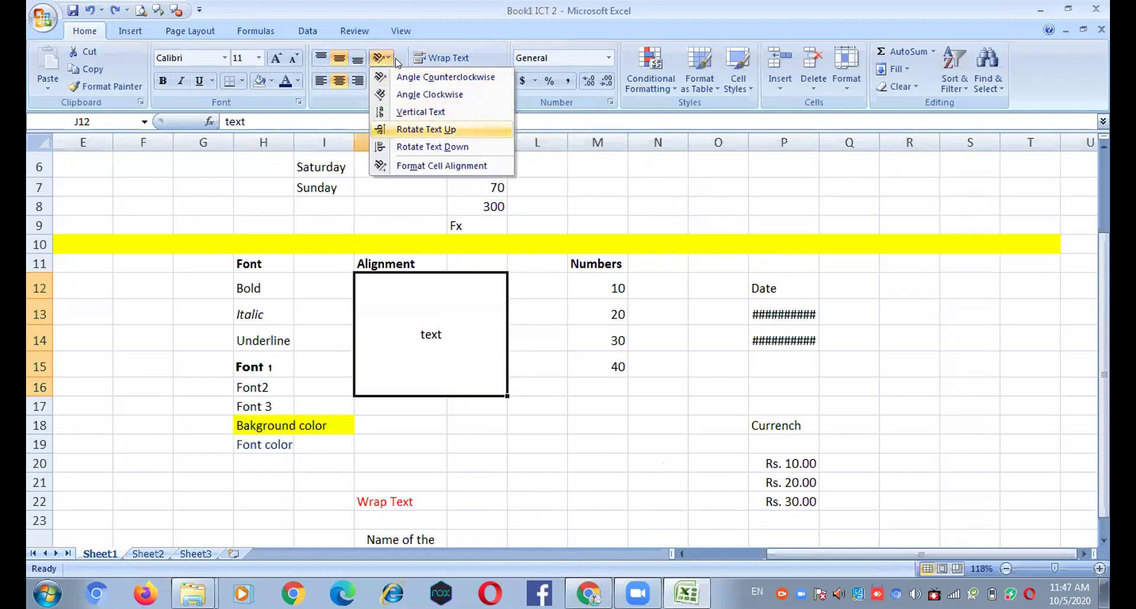
pyautogui.click(401, 131)
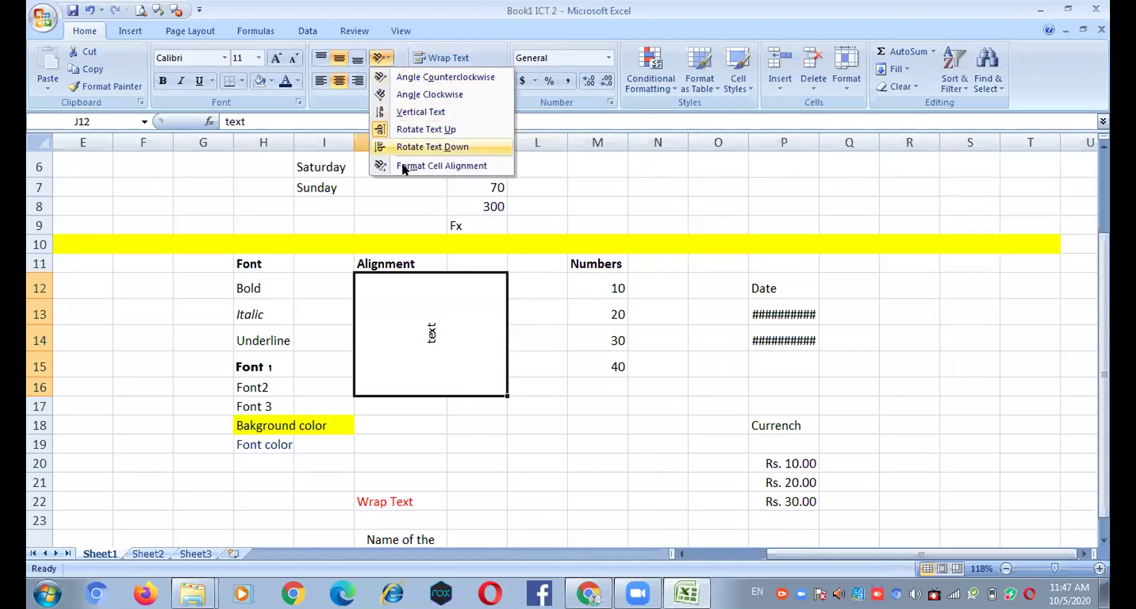
pyautogui.click(375, 53)
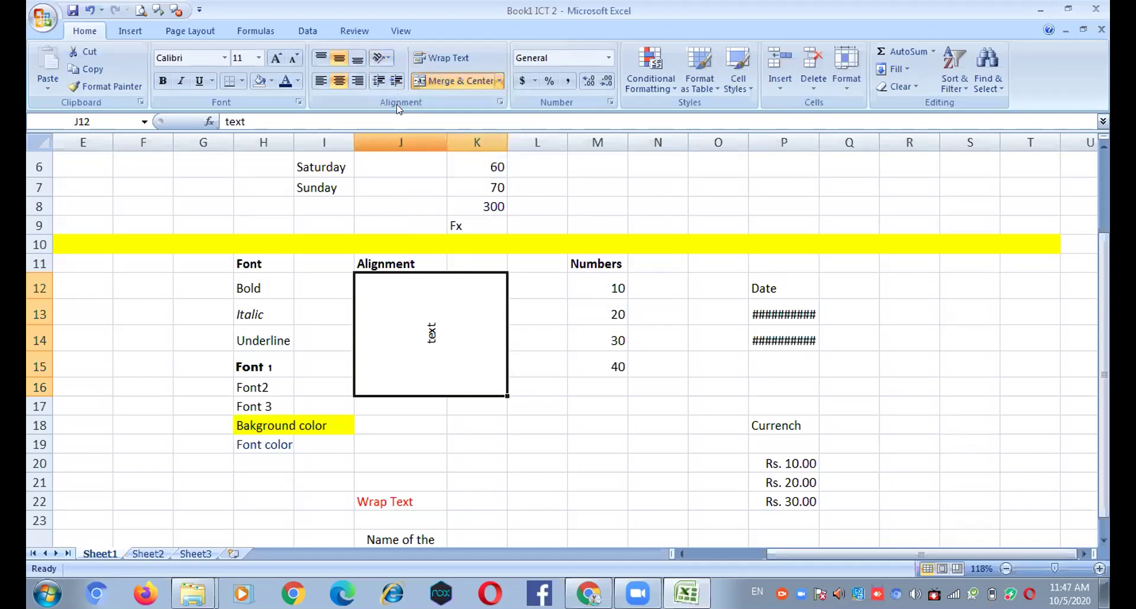
# - Angle the text in merged cell J12 clockwise, and change its orientation to Angle Counterclockwise
pyautogui.click(382, 57)
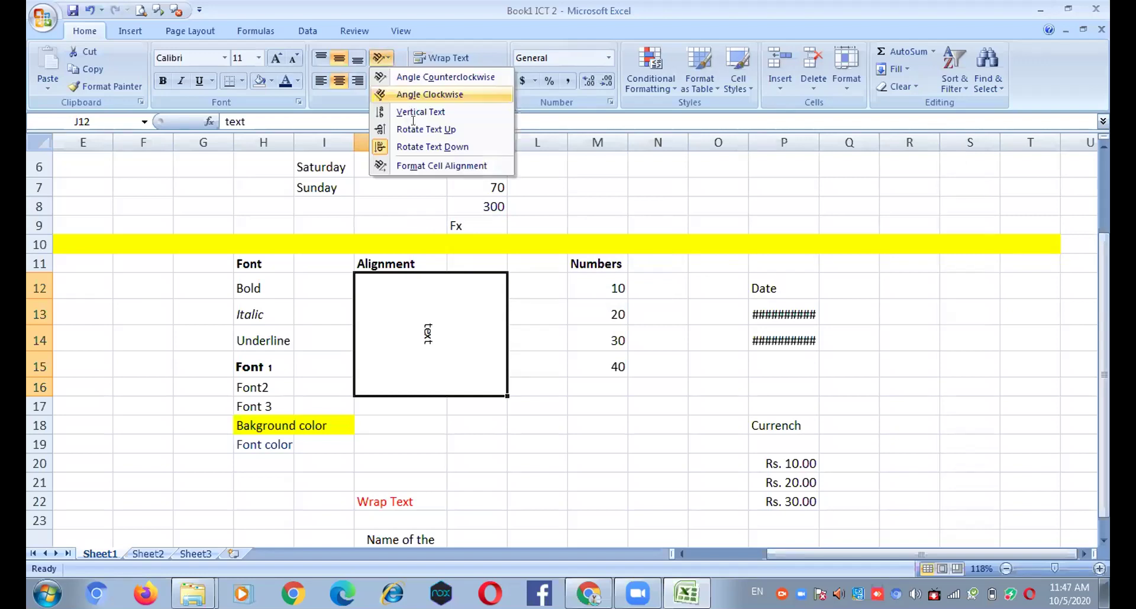
pyautogui.click(412, 94)
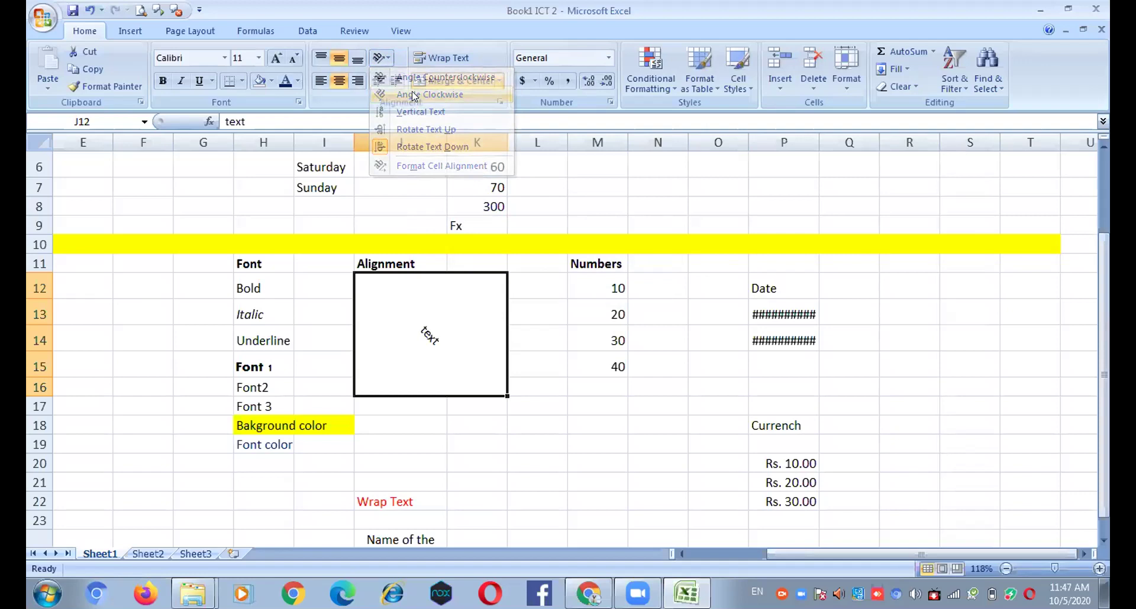
pyautogui.click(382, 57)
pyautogui.press('Return')
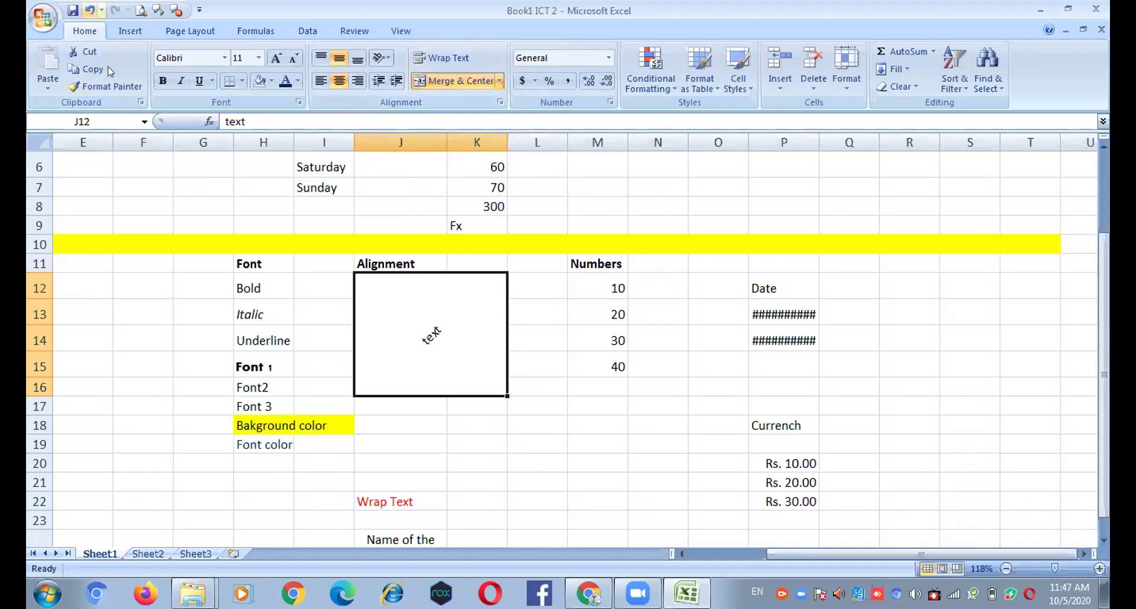
# - Undo the orientation changes on the merged "text" cell J12, and widen column P enough to fit its dates
pyautogui.click(90, 11)
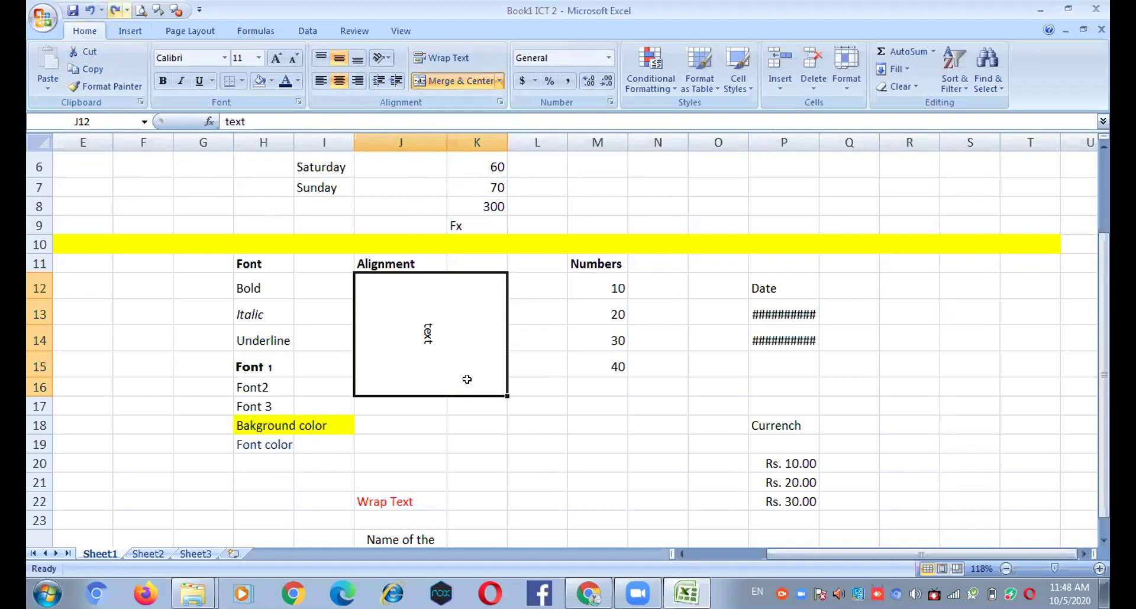
pyautogui.click(90, 10)
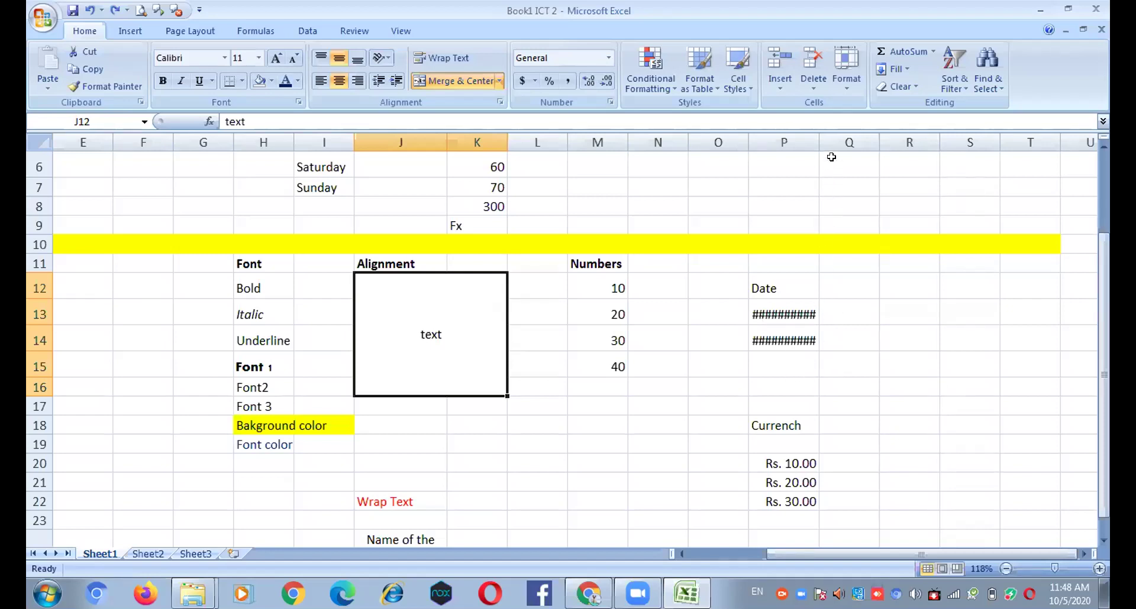
pyautogui.moveTo(832, 139); pyautogui.dragTo(844, 139)
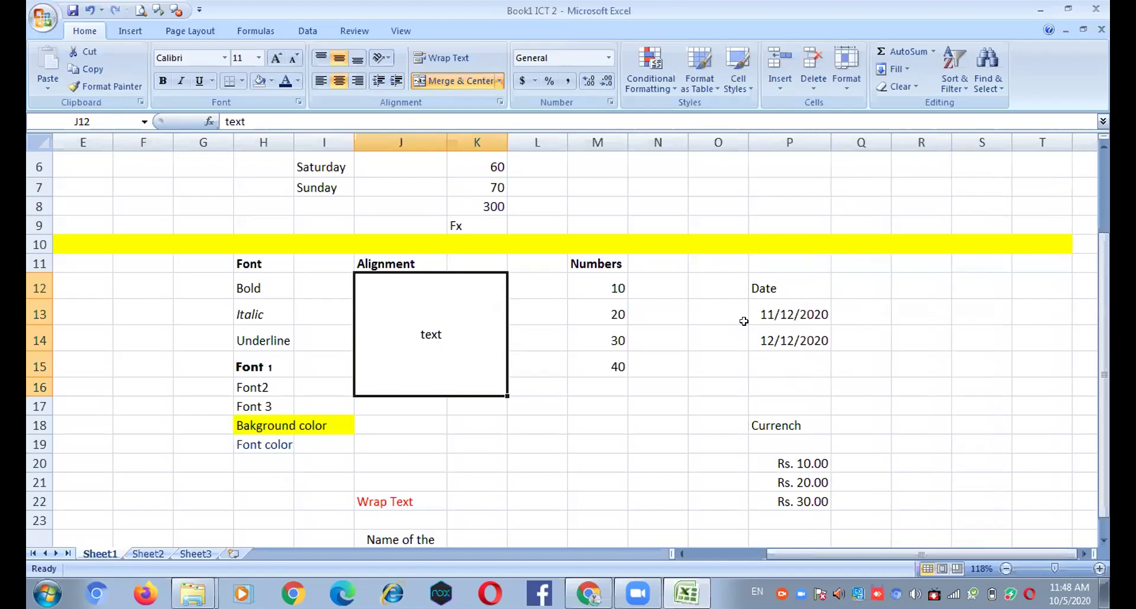
# - Review the available date format types for cell P13 in Format Cells, and close the dialog without changes
pyautogui.click(786, 314)
pyautogui.rightClick(788, 316)
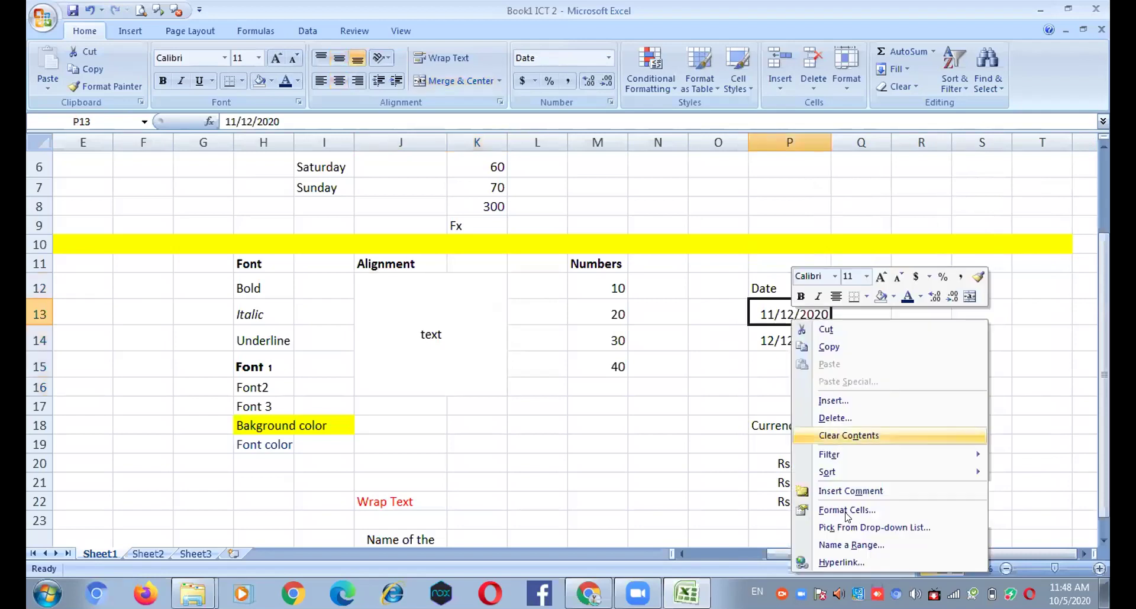
pyautogui.click(847, 511)
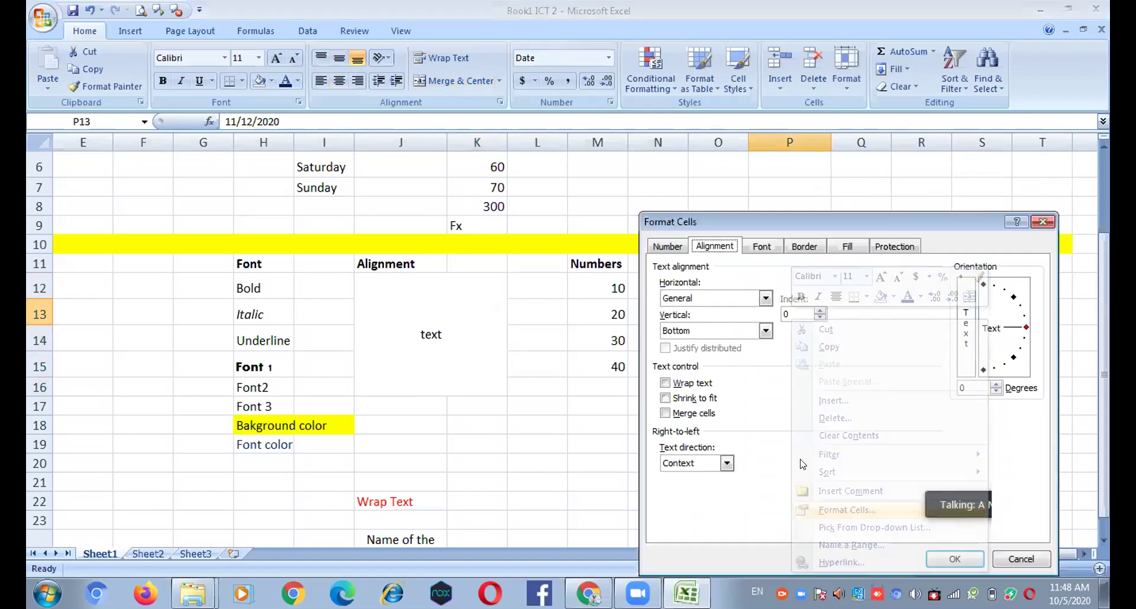
pyautogui.click(656, 248)
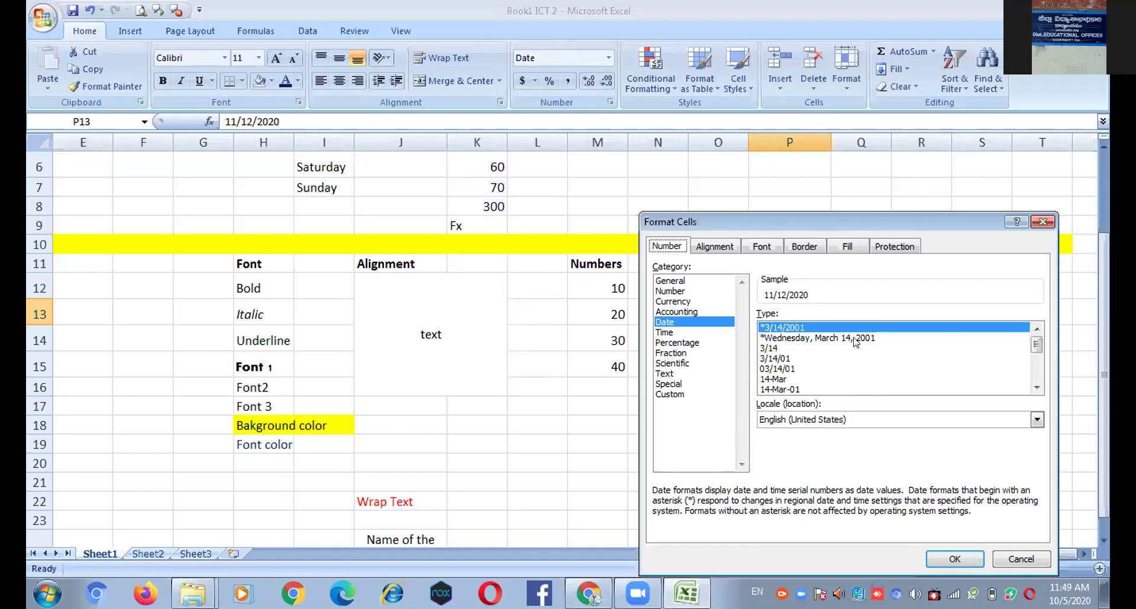
pyautogui.click(1036, 387)
pyautogui.click(1036, 388)
pyautogui.click(1036, 387)
pyautogui.click(1037, 388)
pyautogui.click(1036, 388)
pyautogui.click(1036, 388)
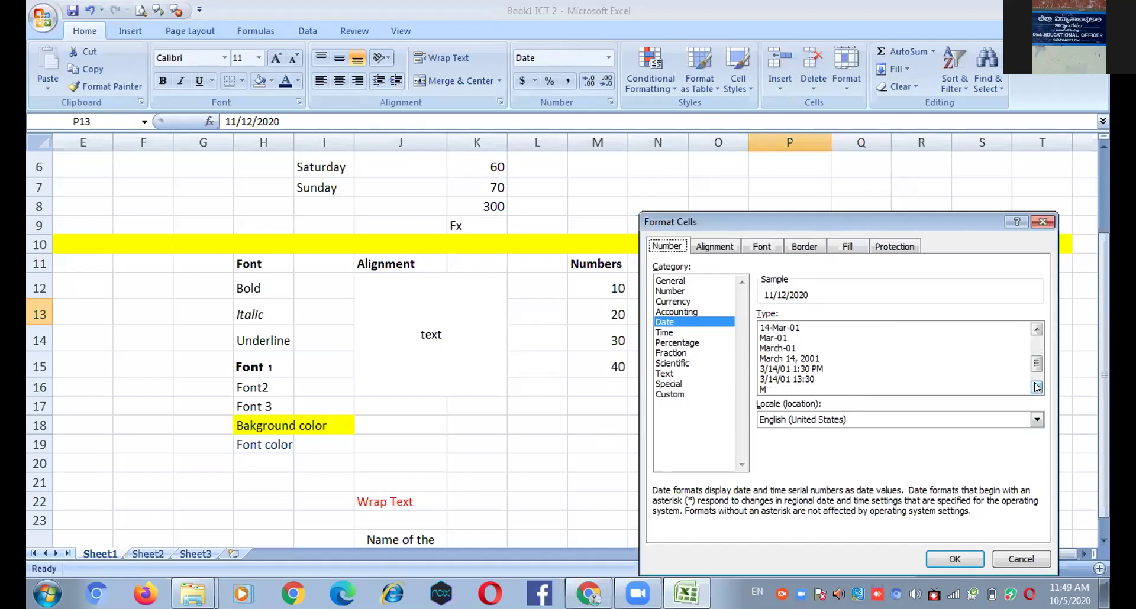
pyautogui.click(1036, 387)
pyautogui.click(1037, 387)
pyautogui.click(1036, 387)
pyautogui.click(1036, 331)
pyautogui.click(1036, 331)
pyautogui.click(1035, 331)
pyautogui.click(1036, 331)
pyautogui.click(1037, 332)
pyautogui.click(1036, 331)
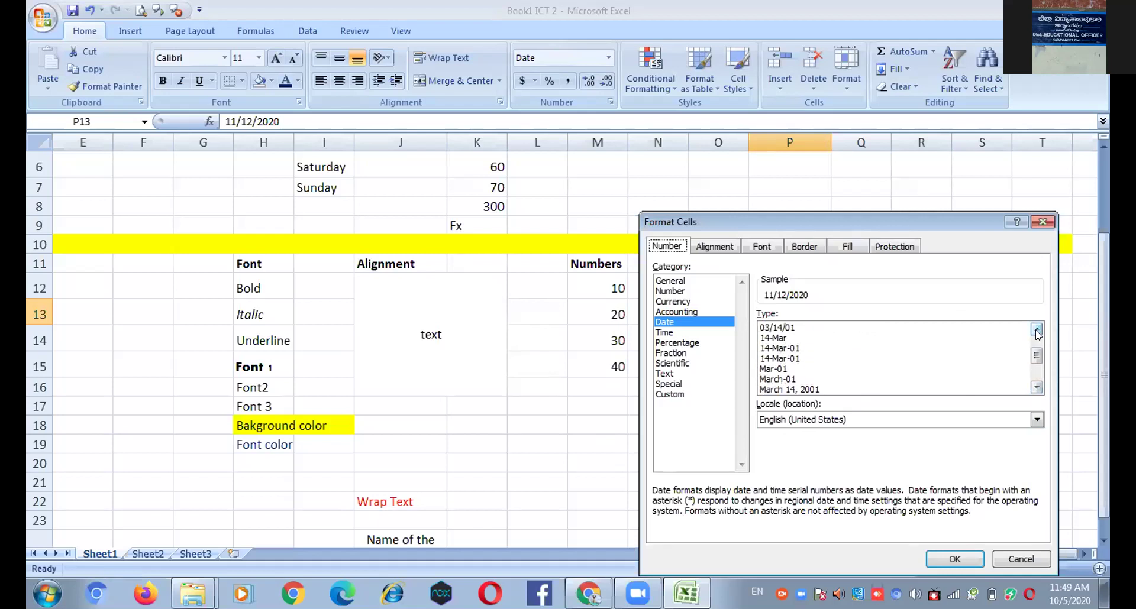
pyautogui.click(1036, 332)
pyautogui.click(1036, 331)
pyautogui.click(1036, 331)
pyautogui.click(1037, 331)
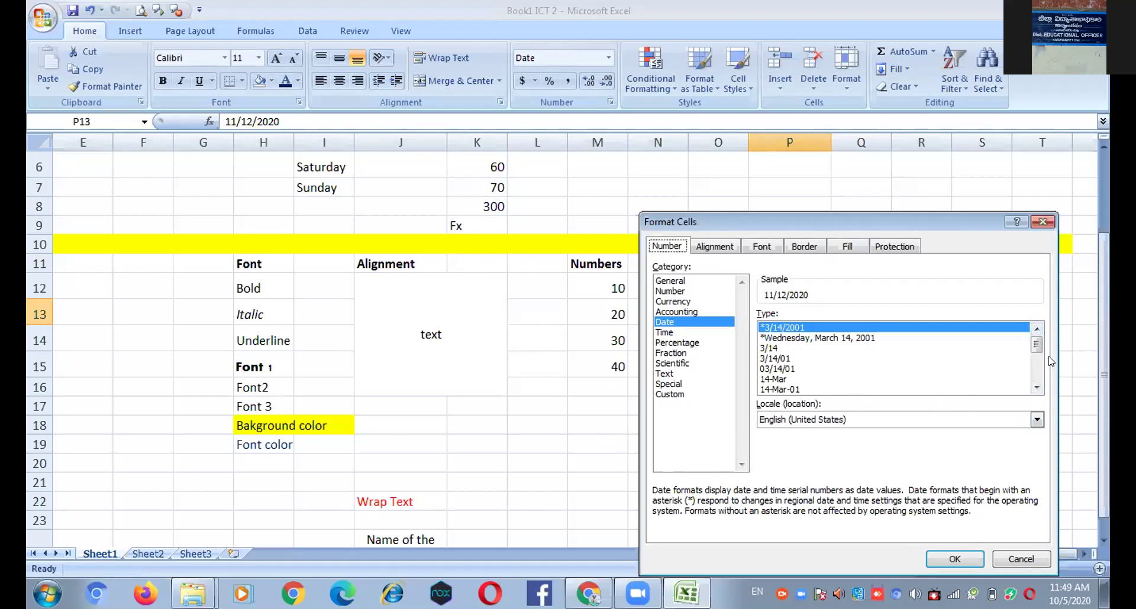
pyautogui.click(1043, 224)
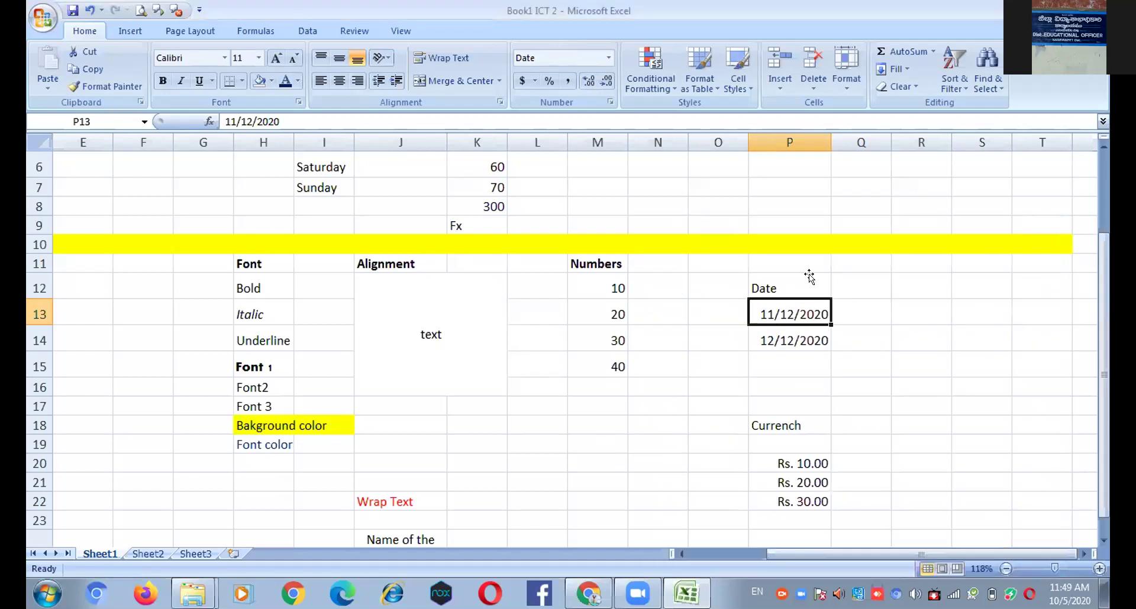
pyautogui.scroll(-1, 833, 386)
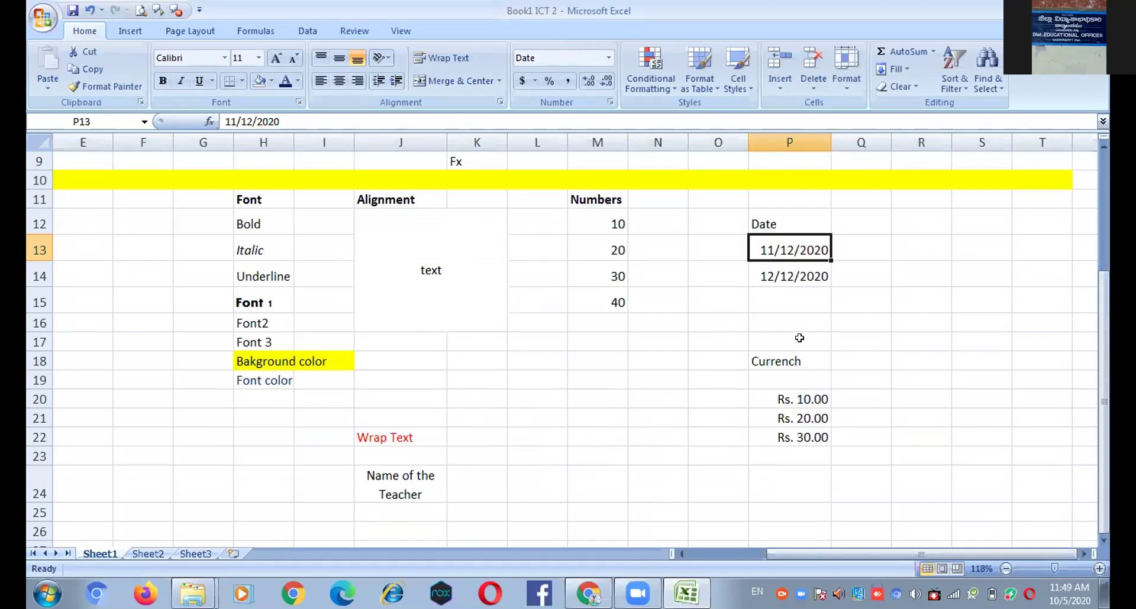
pyautogui.scroll(-1, 793, 339)
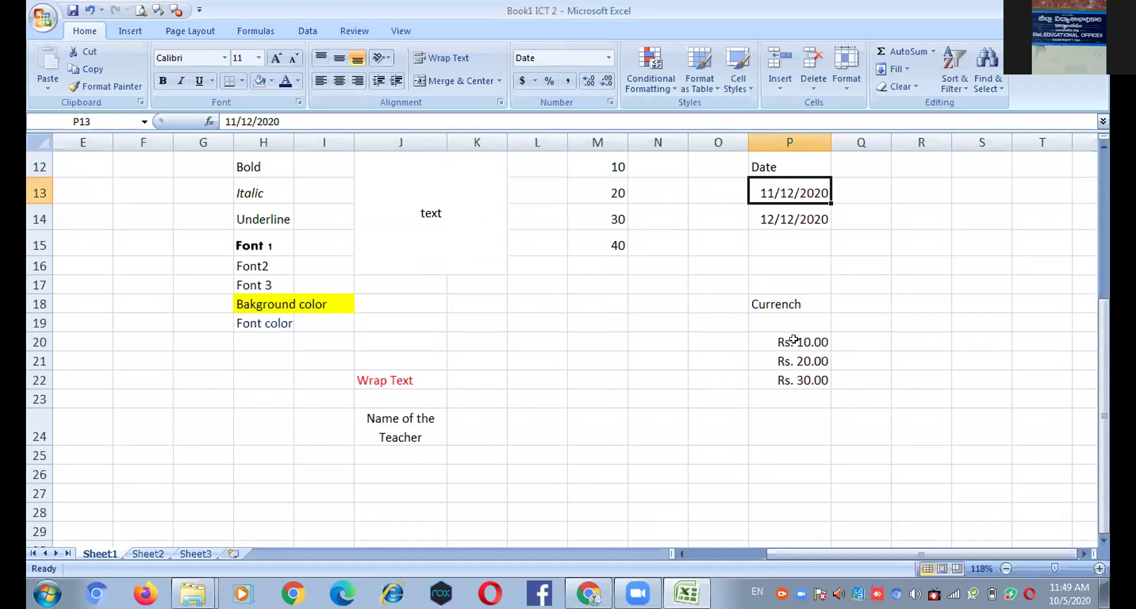
pyautogui.moveTo(803, 343); pyautogui.dragTo(818, 363)
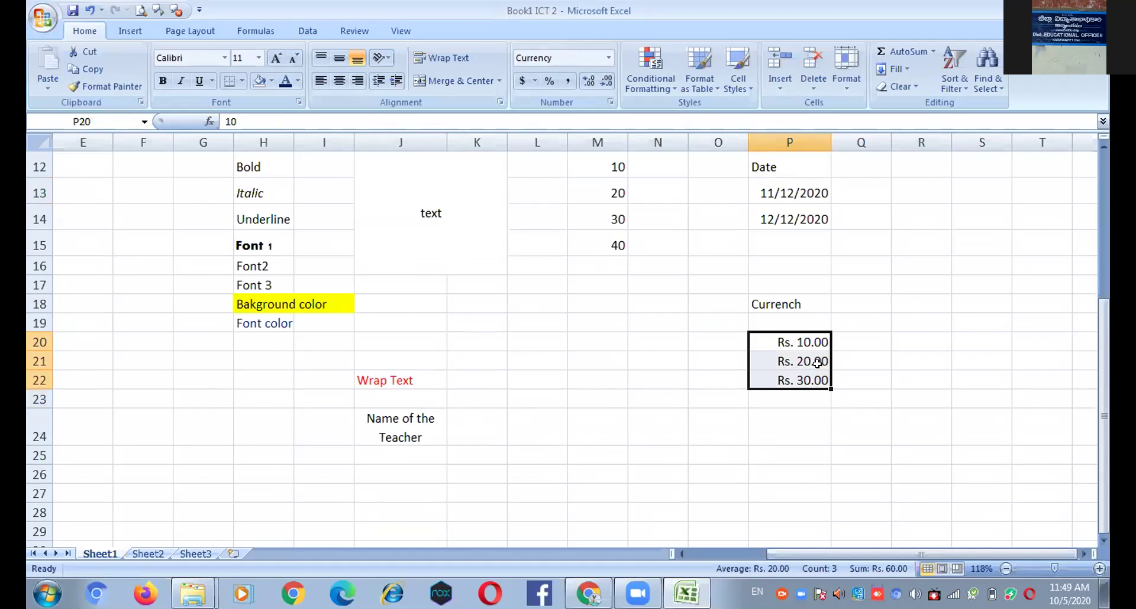
pyautogui.click(919, 323)
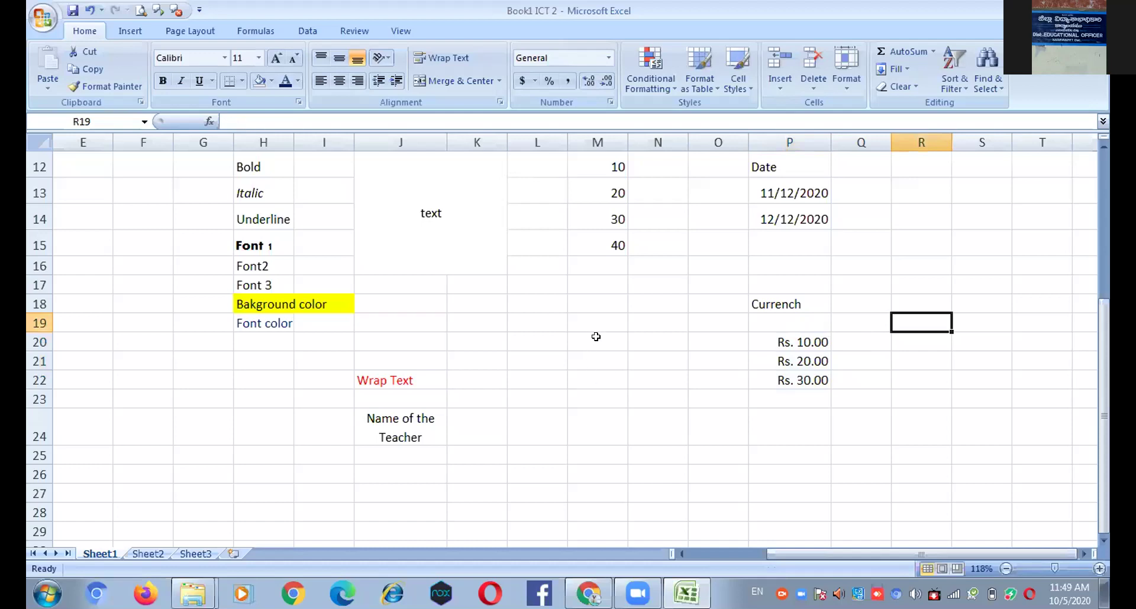
# - Choose the Currency number category for the numbers in M12:M15 in Format Cells
pyautogui.scroll(1, 615, 273)
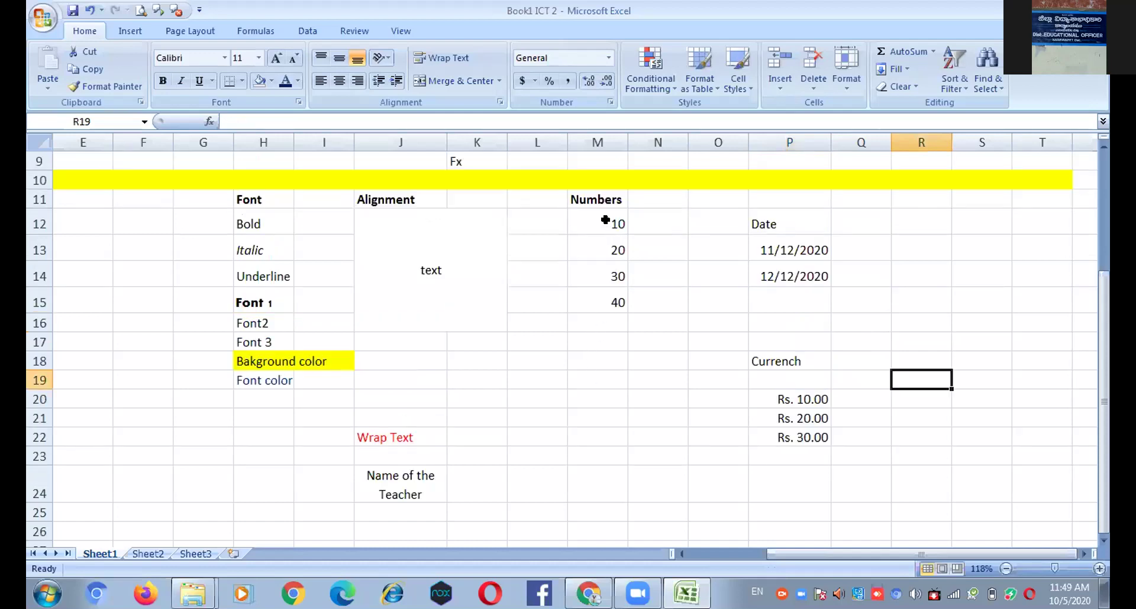
pyautogui.moveTo(597, 224); pyautogui.dragTo(608, 299)
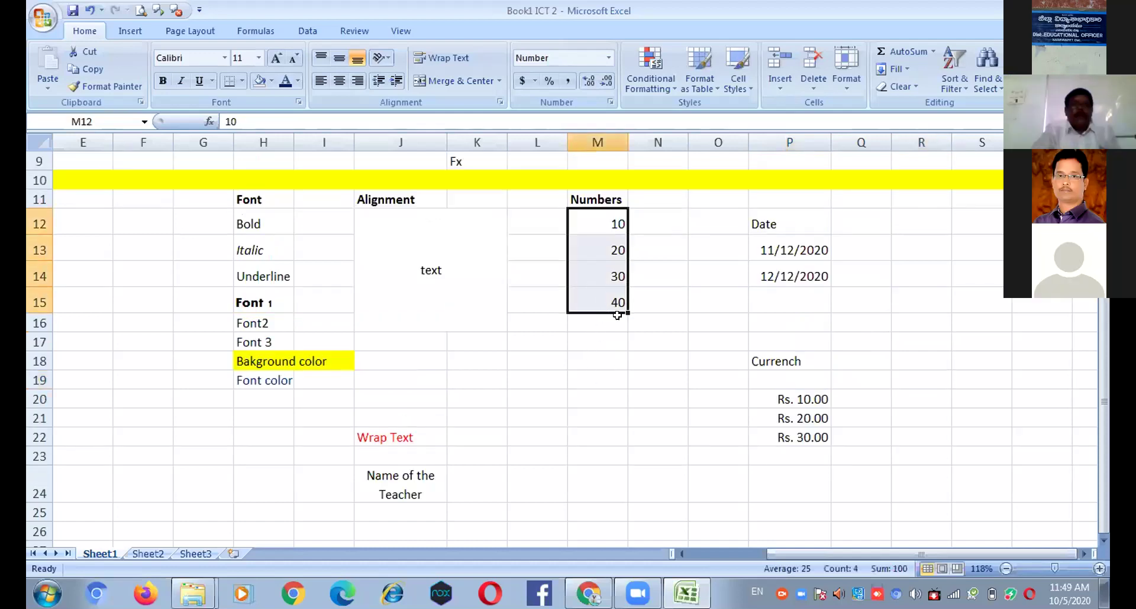
pyautogui.rightClick(607, 298)
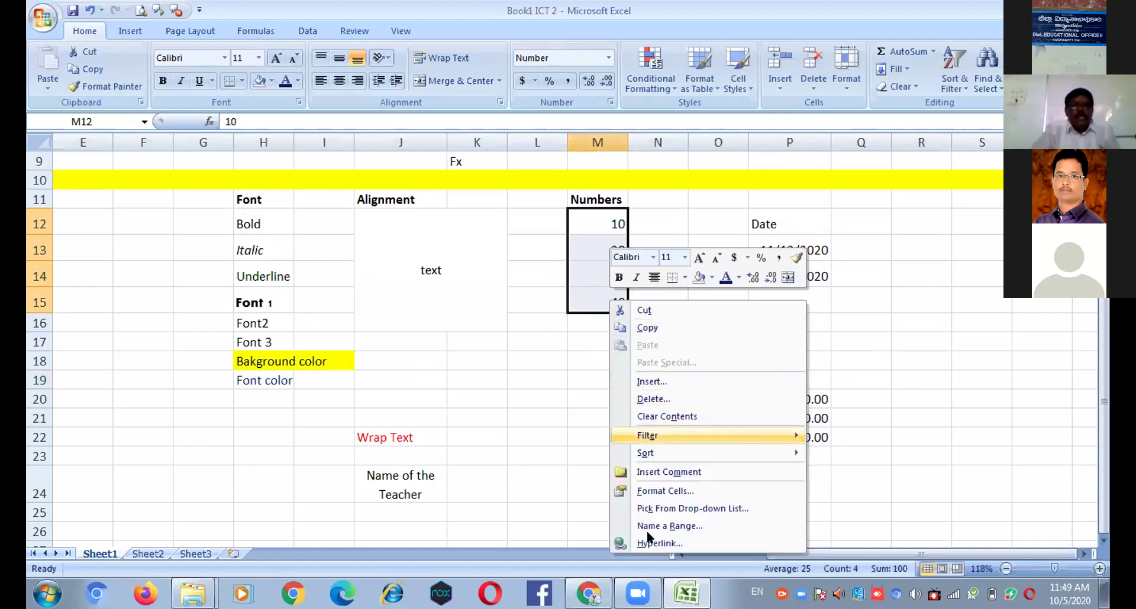
pyautogui.click(663, 492)
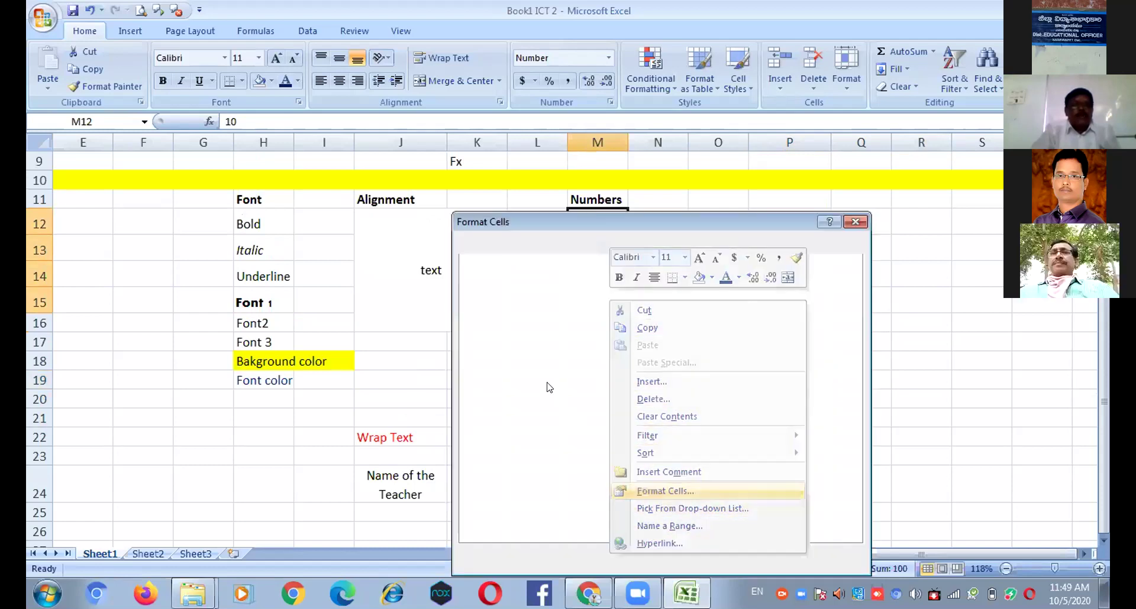
pyautogui.click(491, 302)
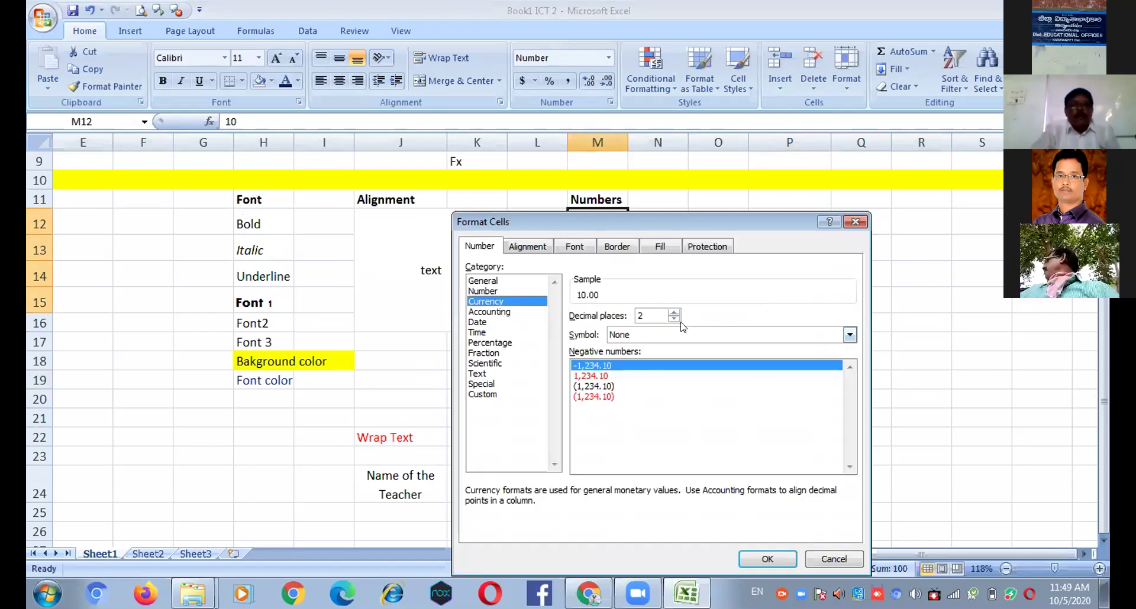
# - Browse the available currency symbols for M12:M15 in Format Cells, and close the symbol list without choosing a new one
pyautogui.click(848, 335)
pyautogui.scroll(-2, 744, 381)
pyautogui.scroll(-4, 744, 381)
pyautogui.scroll(-8, 744, 382)
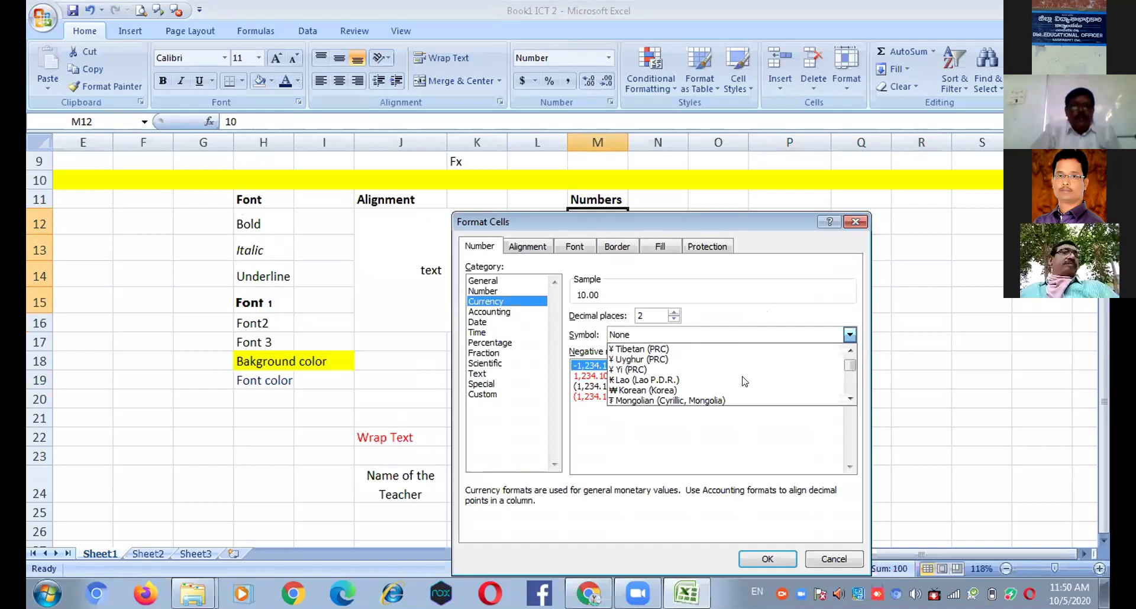
pyautogui.scroll(-2, 744, 381)
pyautogui.scroll(-8, 744, 382)
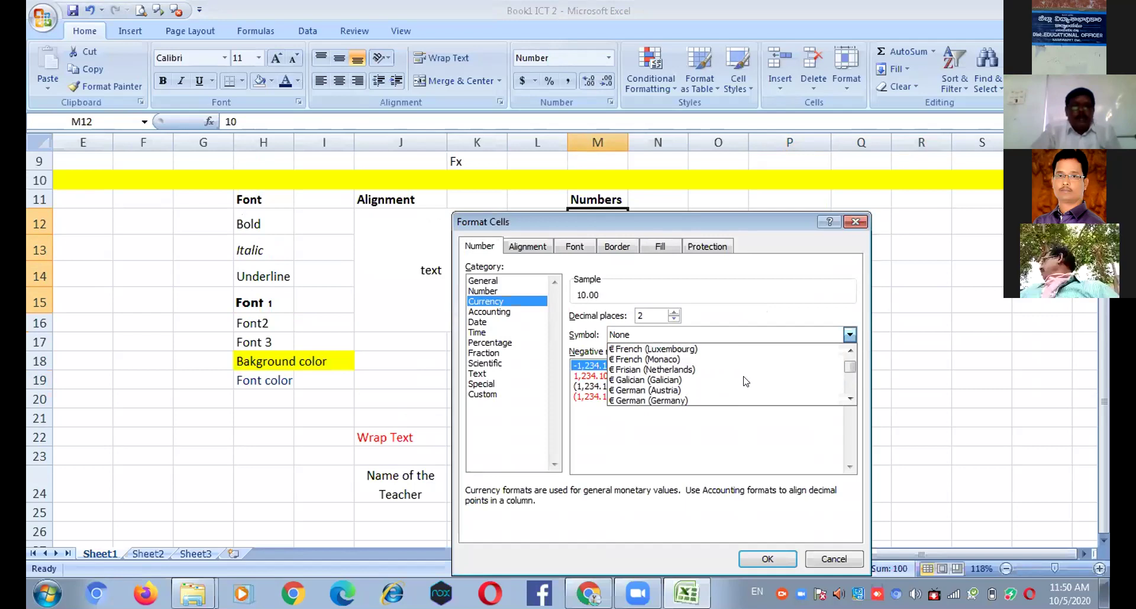
pyautogui.click(852, 381)
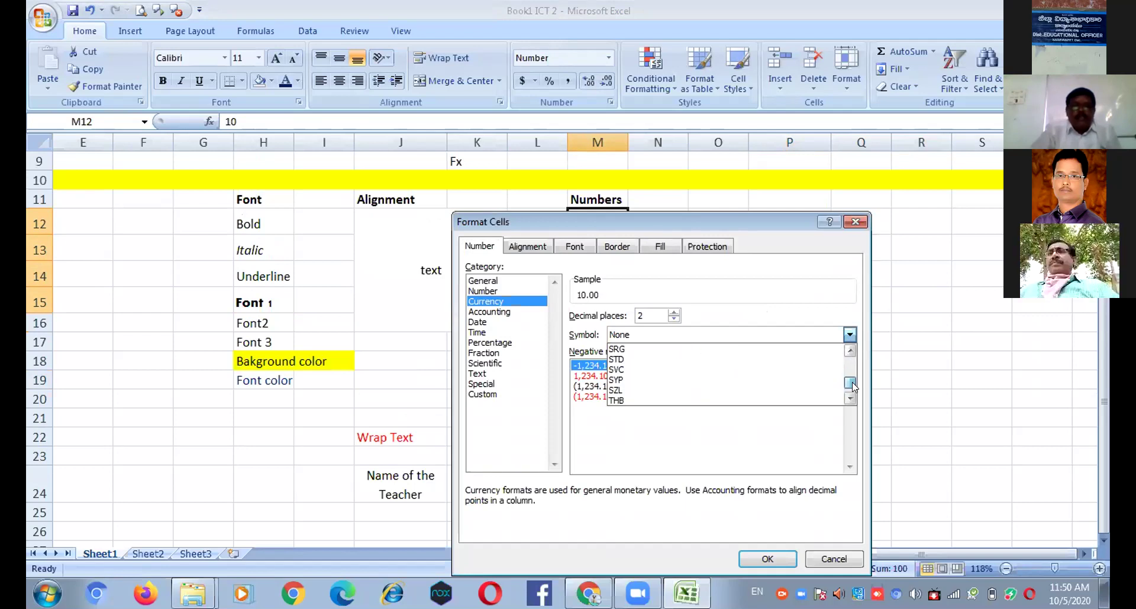
pyautogui.moveTo(846, 379); pyautogui.dragTo(851, 369)
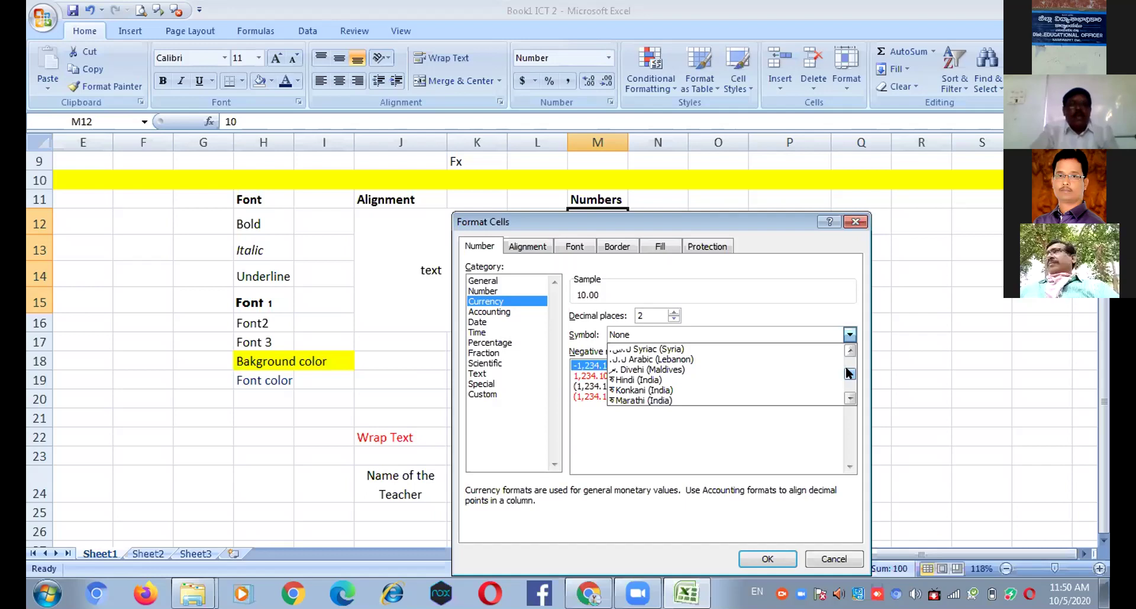
pyautogui.moveTo(848, 377); pyautogui.dragTo(848, 372)
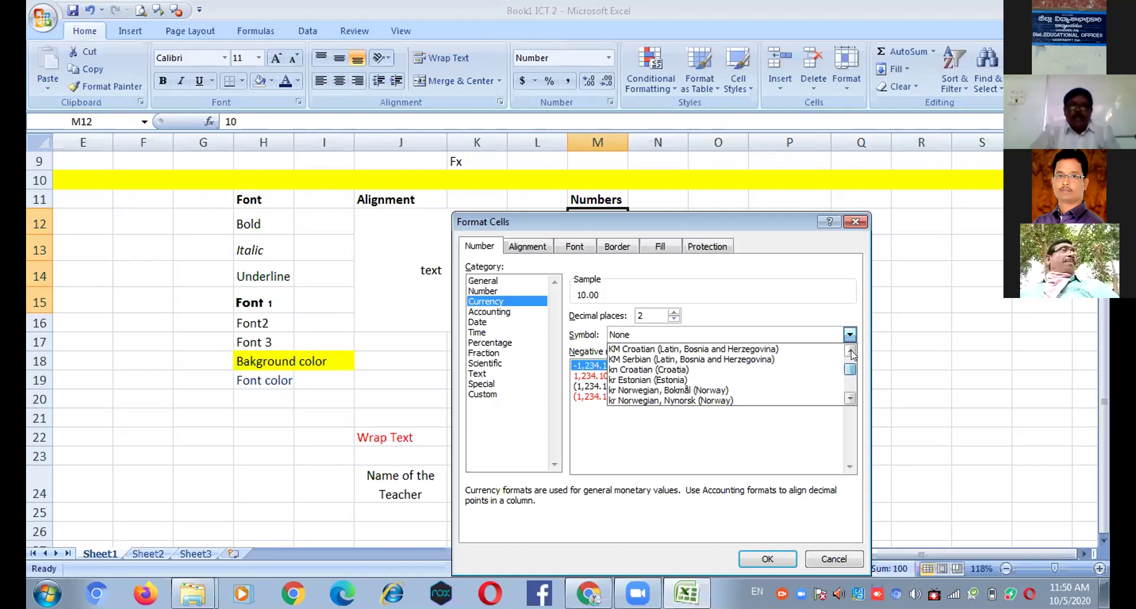
pyautogui.click(850, 398)
pyautogui.click(850, 398)
pyautogui.click(850, 398)
pyautogui.click(850, 398)
pyautogui.click(850, 398)
pyautogui.click(850, 398)
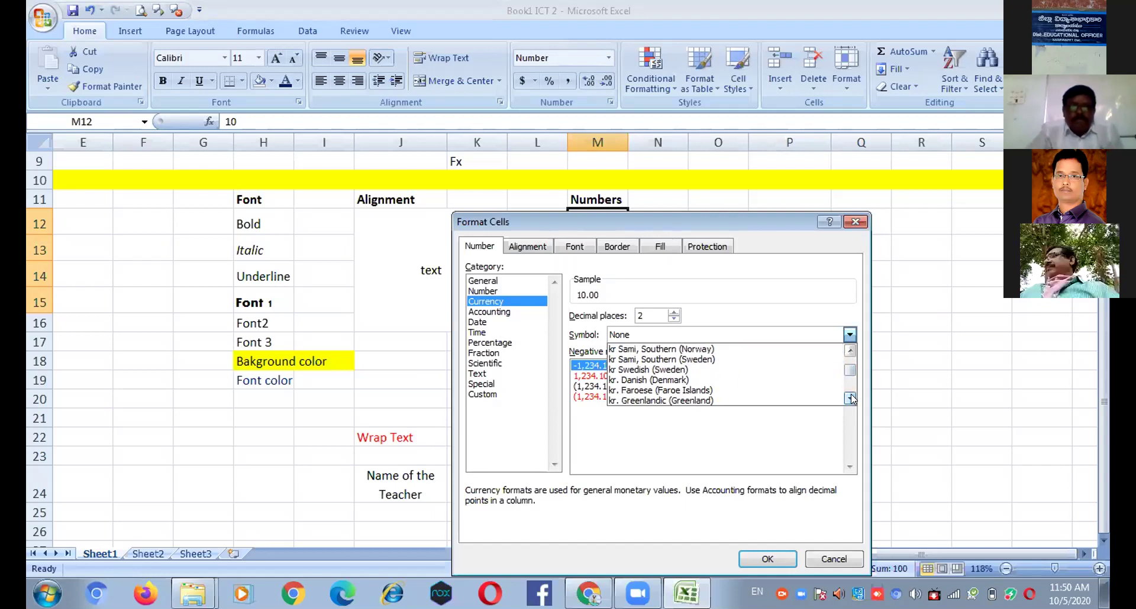
pyautogui.click(850, 398)
pyautogui.click(850, 398)
pyautogui.click(850, 398)
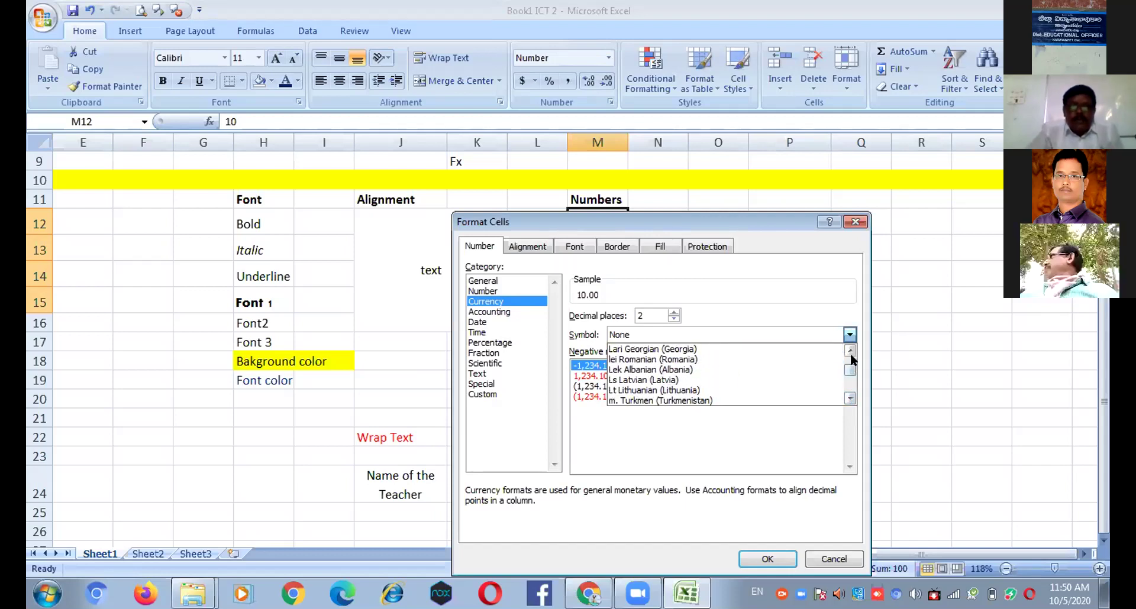
pyautogui.click(850, 351)
pyautogui.click(850, 350)
pyautogui.click(850, 351)
pyautogui.click(850, 351)
pyautogui.click(850, 350)
pyautogui.click(850, 351)
pyautogui.click(850, 351)
pyautogui.click(850, 351)
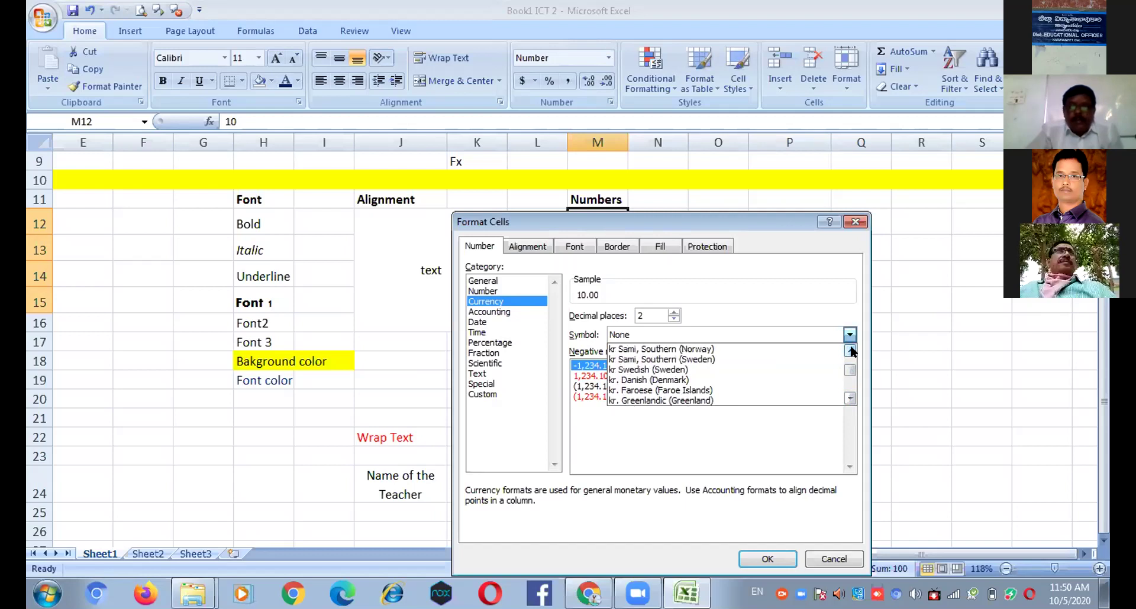
pyautogui.click(850, 351)
pyautogui.click(850, 351)
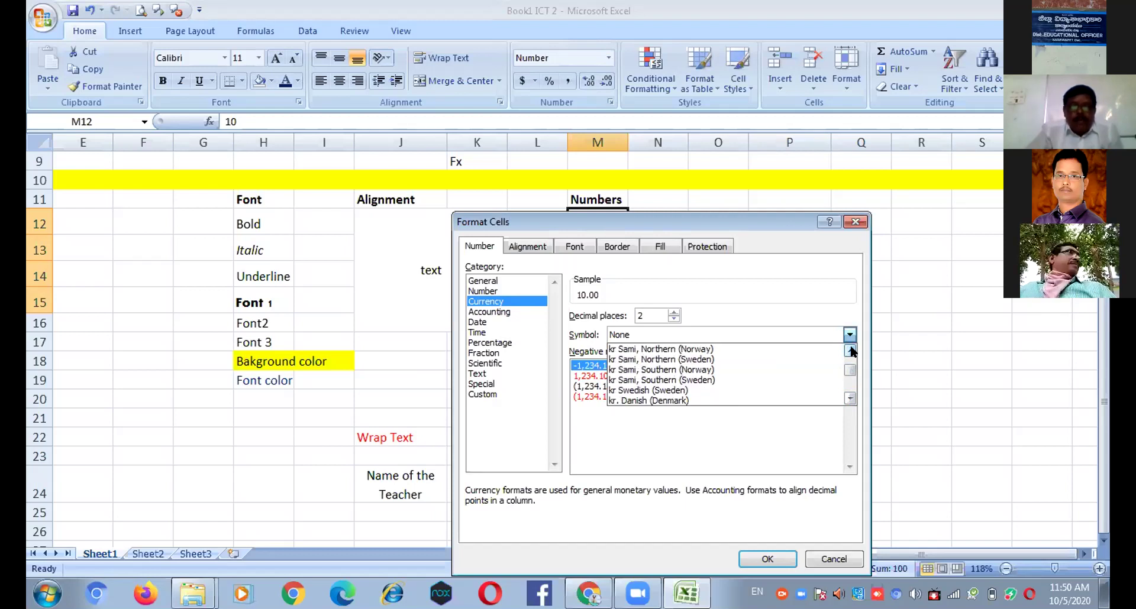
pyautogui.click(850, 351)
pyautogui.click(850, 351)
pyautogui.click(850, 351)
pyautogui.click(850, 350)
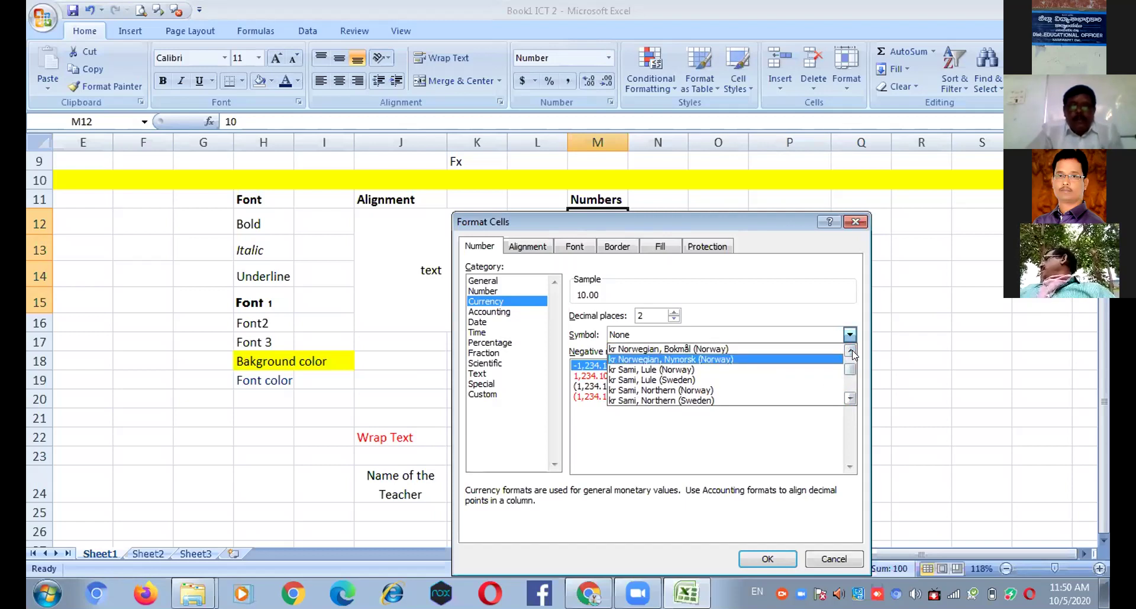
pyautogui.click(850, 398)
pyautogui.click(849, 398)
pyautogui.click(849, 398)
pyautogui.click(850, 398)
pyautogui.click(849, 398)
pyautogui.click(850, 398)
pyautogui.click(849, 398)
pyautogui.click(849, 398)
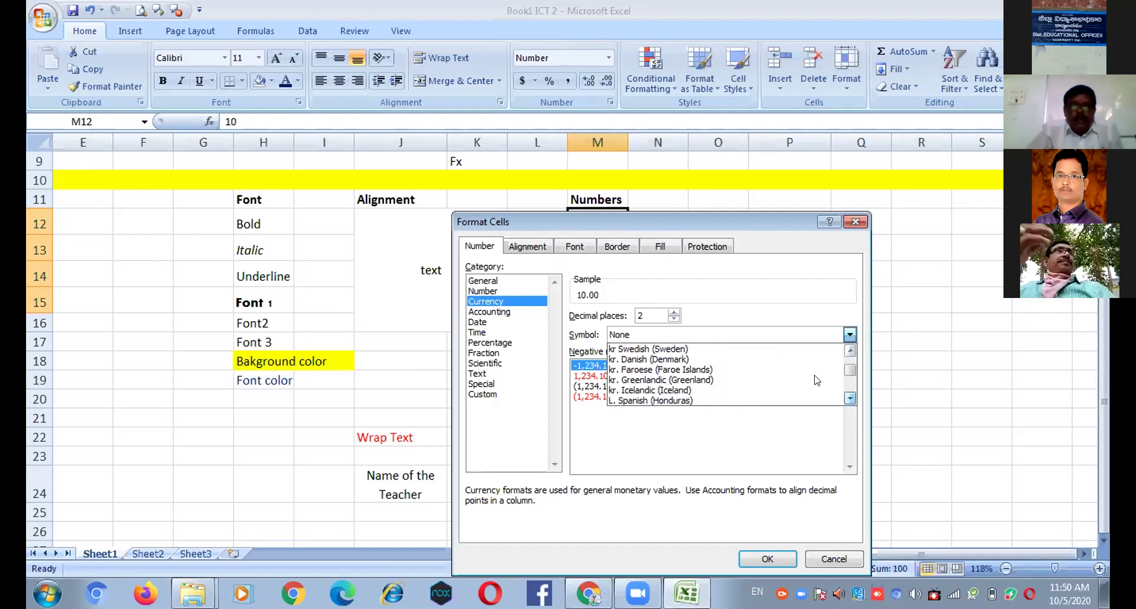
pyautogui.click(652, 335)
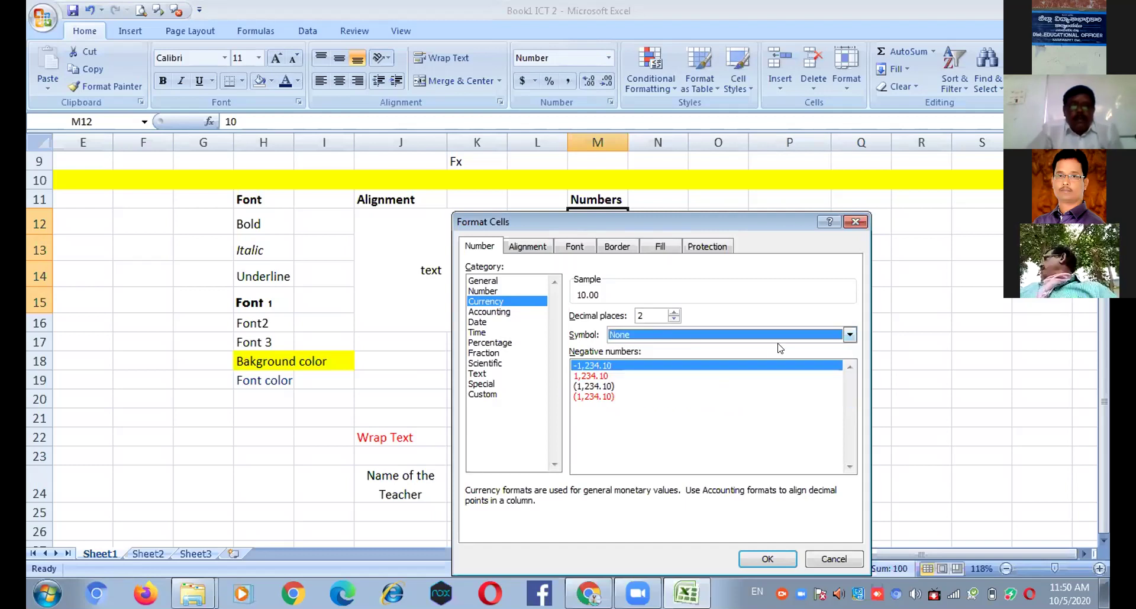
# - Set the currency symbol for M12:M15 to Rs. English (India) and apply the format
pyautogui.click(840, 341)
pyautogui.scroll(-5, 755, 380)
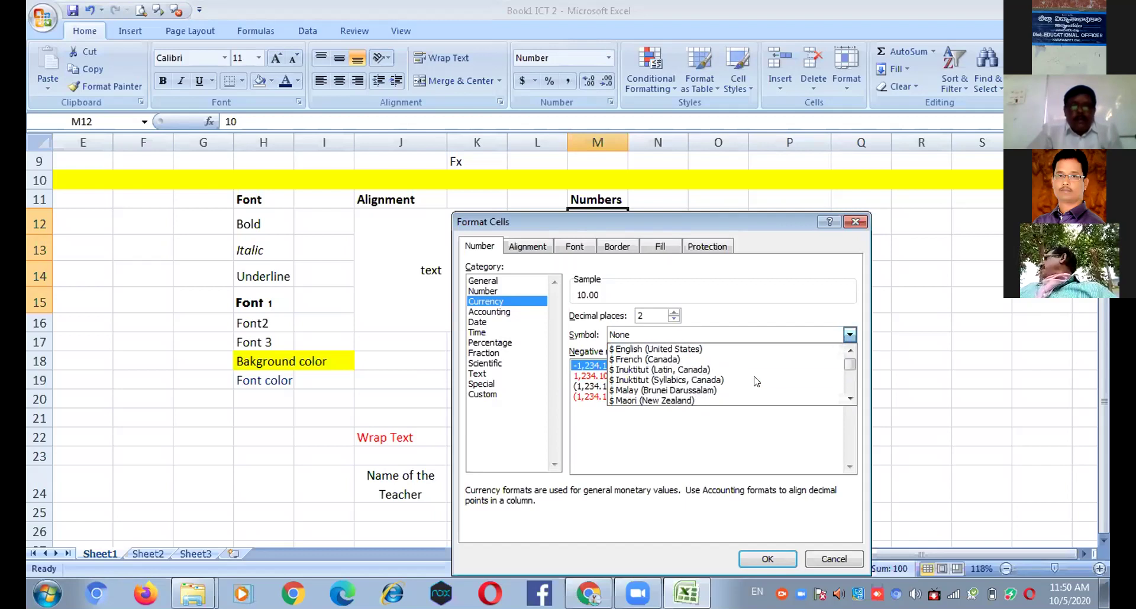
pyautogui.scroll(-6, 756, 380)
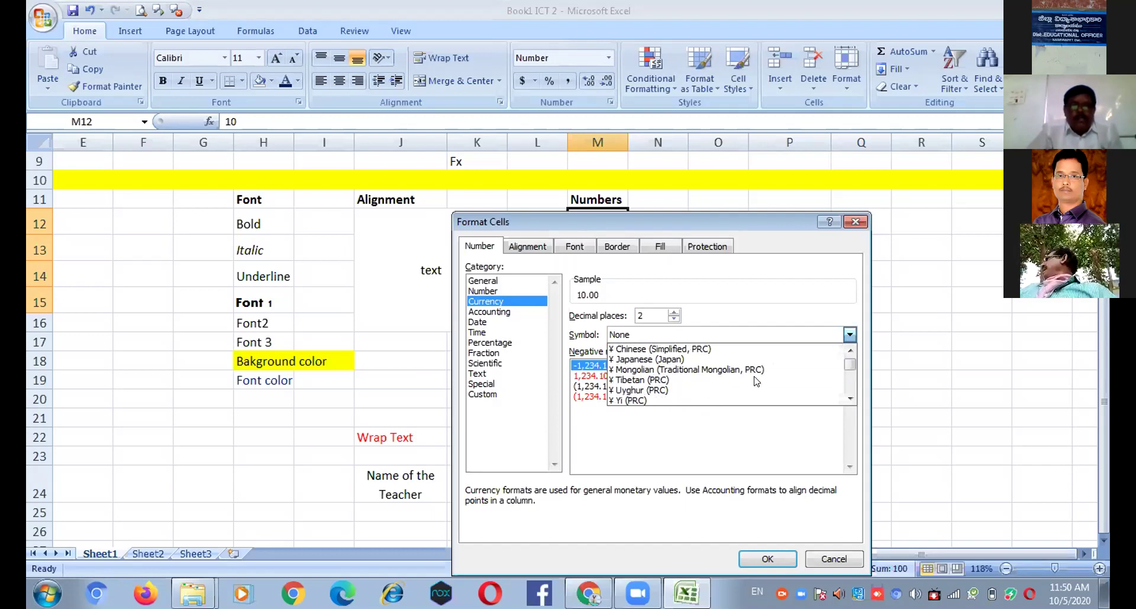
pyautogui.scroll(-8, 755, 381)
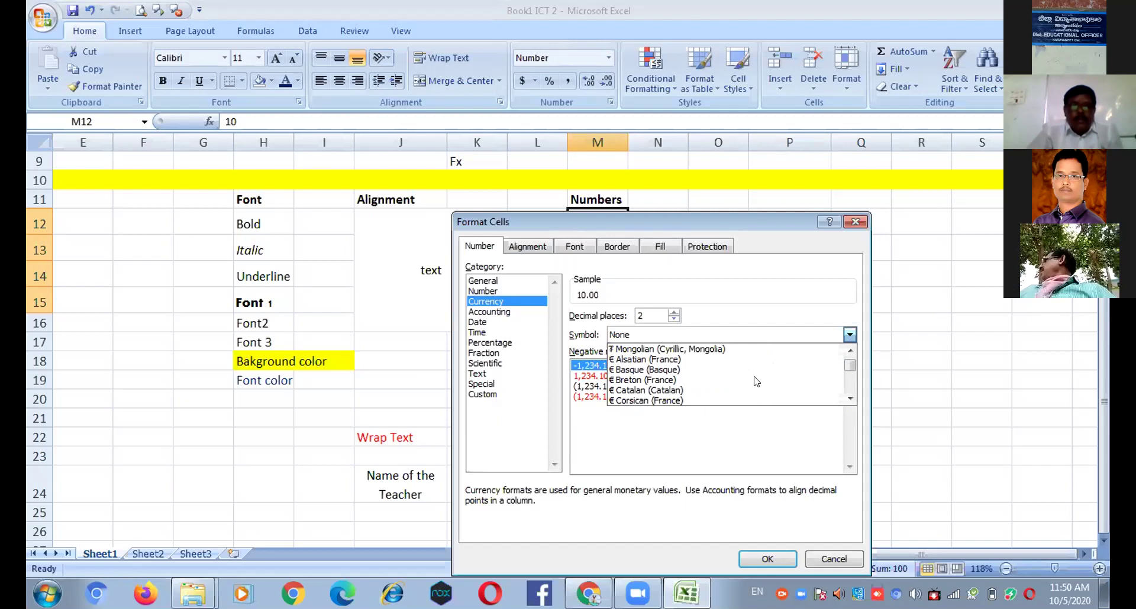
pyautogui.scroll(-8, 756, 380)
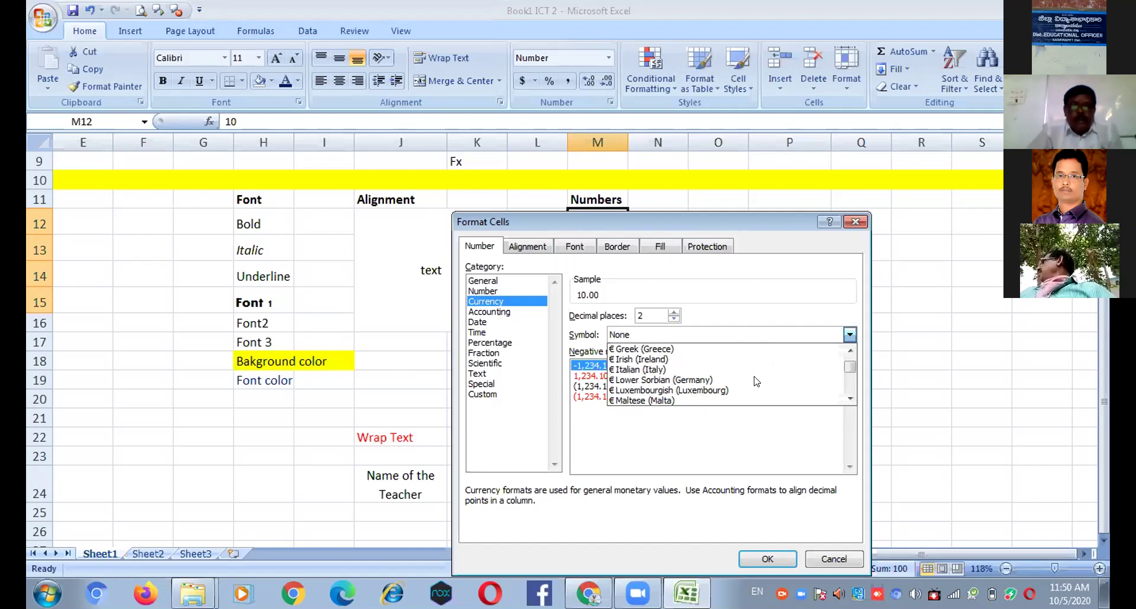
pyautogui.scroll(-7, 755, 380)
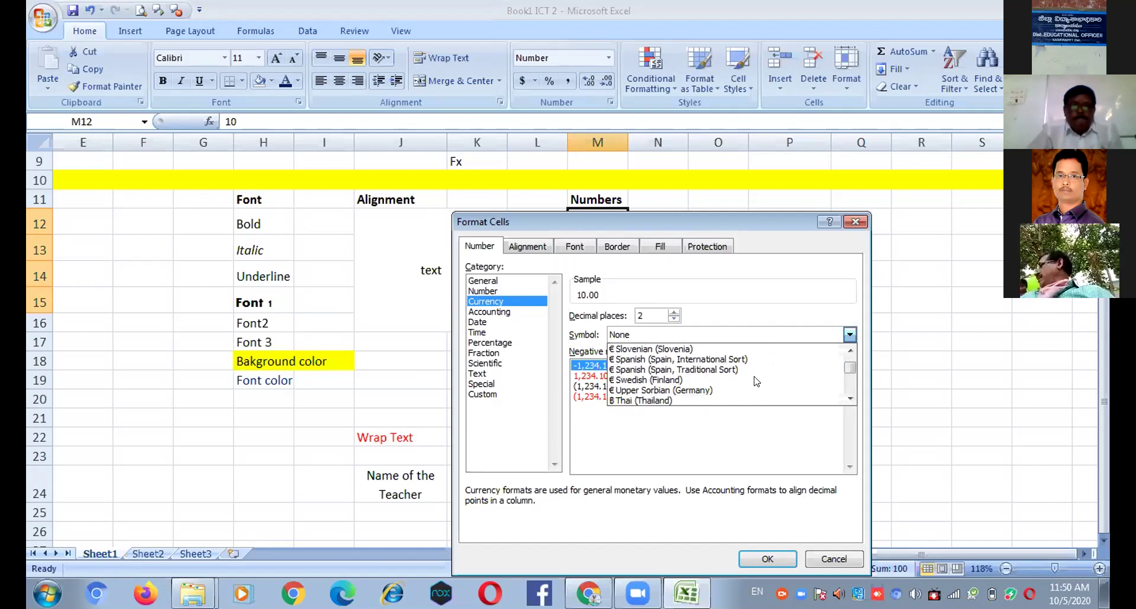
pyautogui.scroll(-1, 755, 380)
pyautogui.scroll(10, 755, 381)
pyautogui.scroll(2, 755, 381)
pyautogui.scroll(1, 755, 381)
pyautogui.scroll(-4, 755, 380)
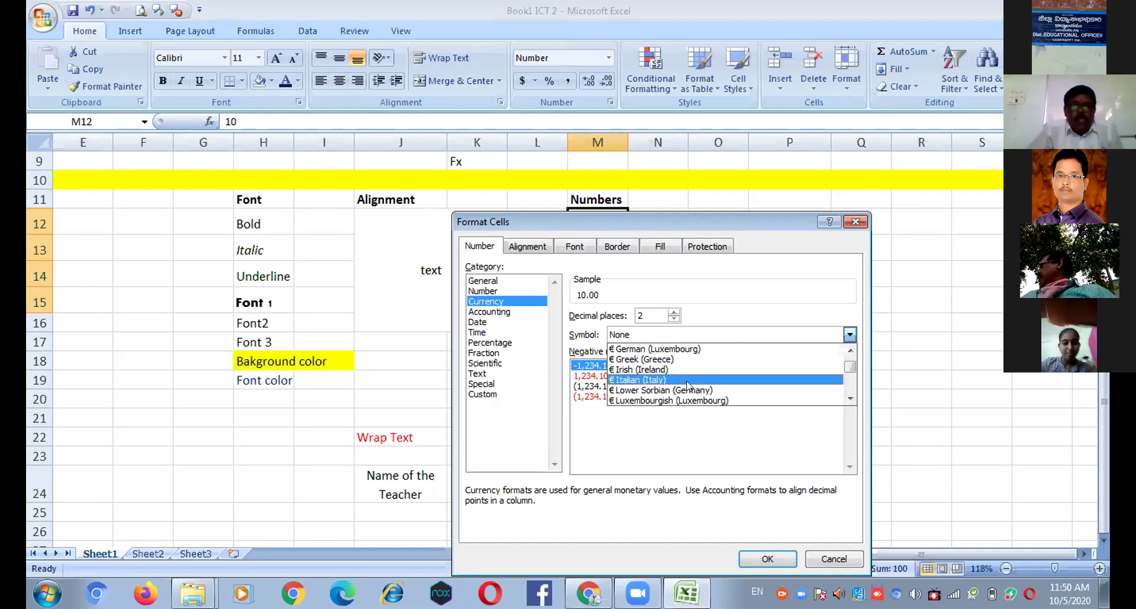
pyautogui.scroll(3, 688, 386)
pyautogui.scroll(-2, 688, 386)
pyautogui.scroll(-4, 687, 382)
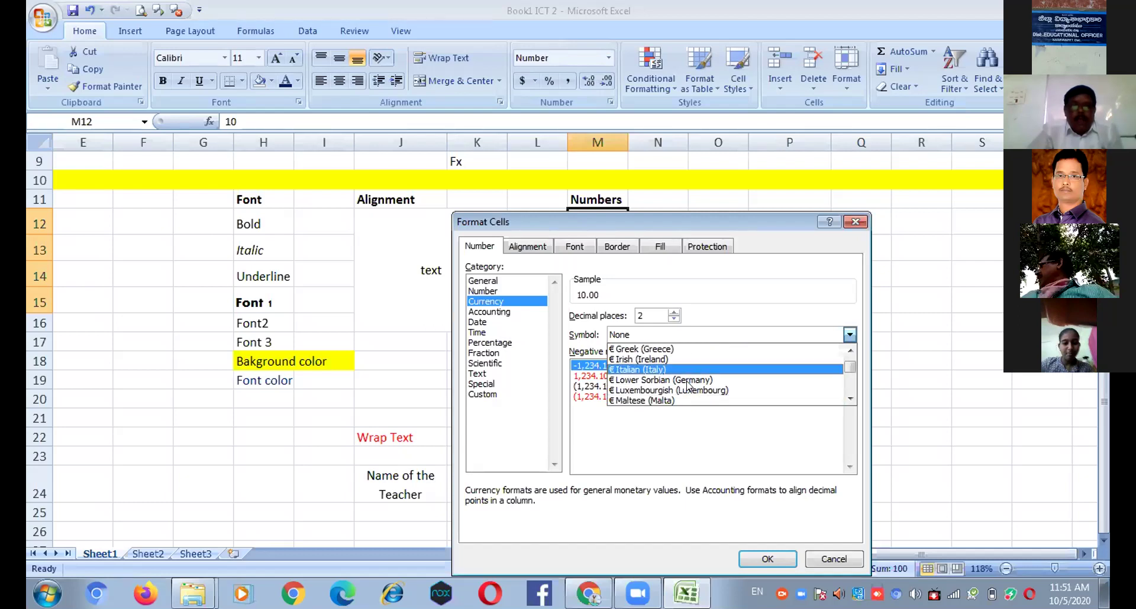
pyautogui.scroll(-4, 688, 386)
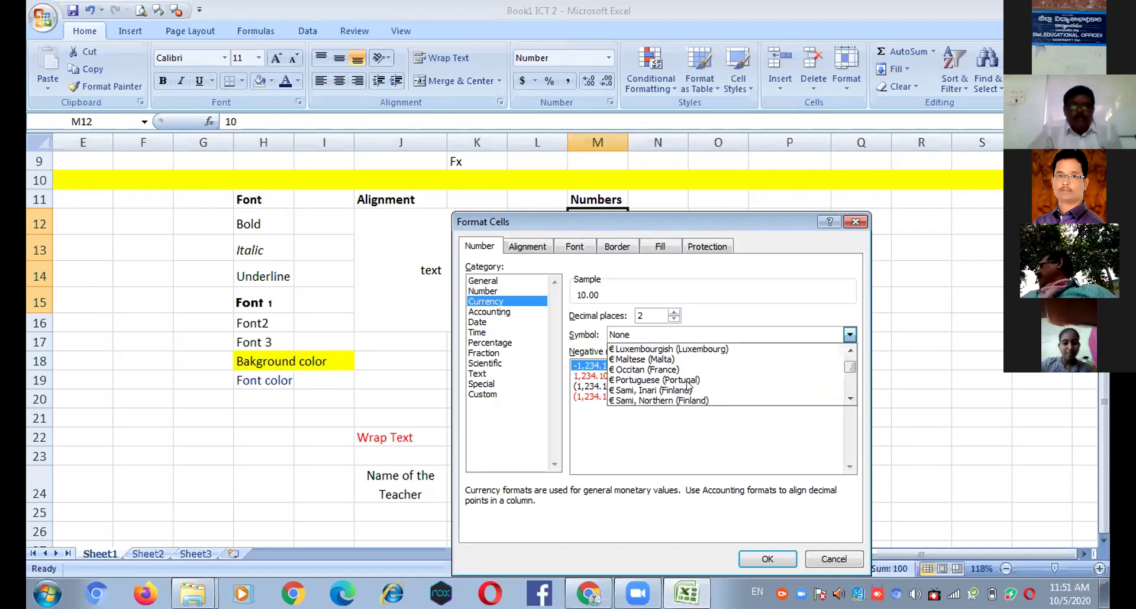
pyautogui.scroll(-20, 690, 385)
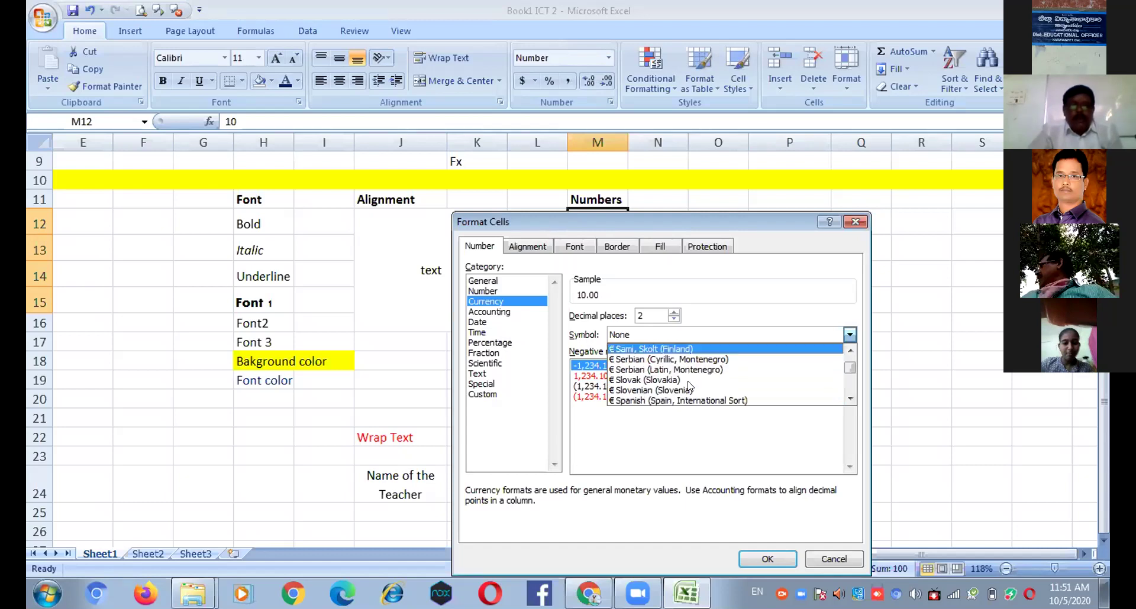
pyautogui.scroll(-10, 689, 386)
pyautogui.scroll(-6, 689, 385)
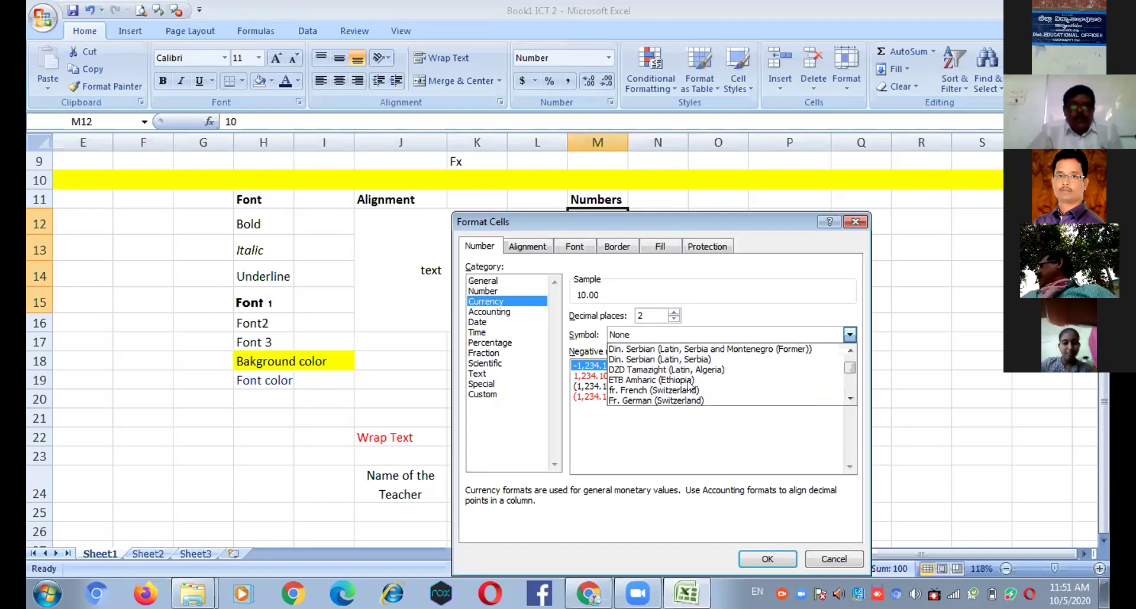
pyautogui.scroll(-8, 689, 385)
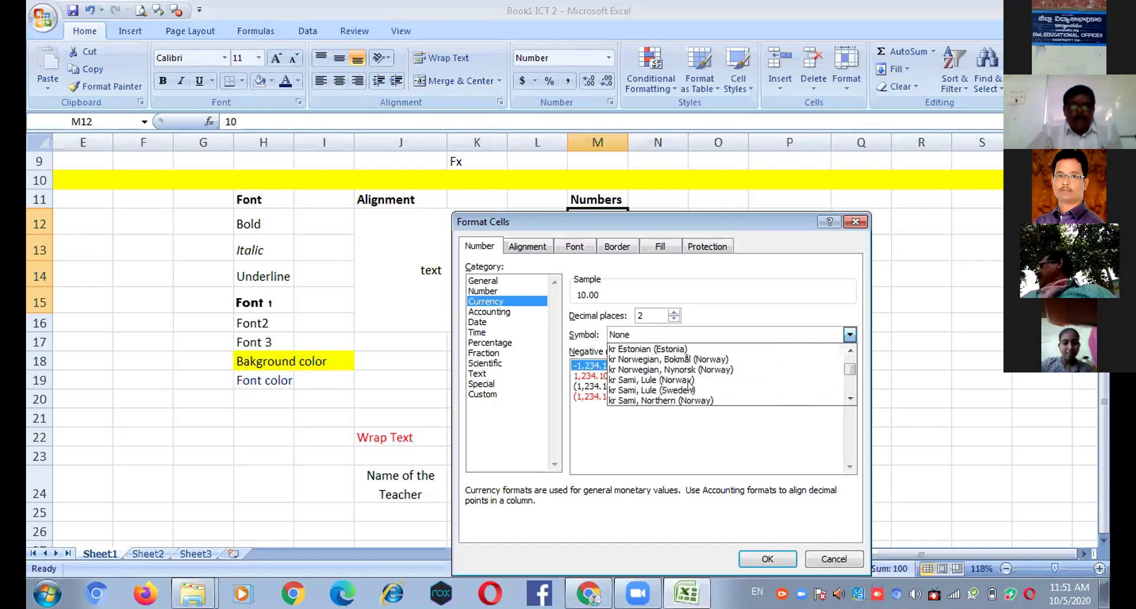
pyautogui.scroll(-10, 689, 385)
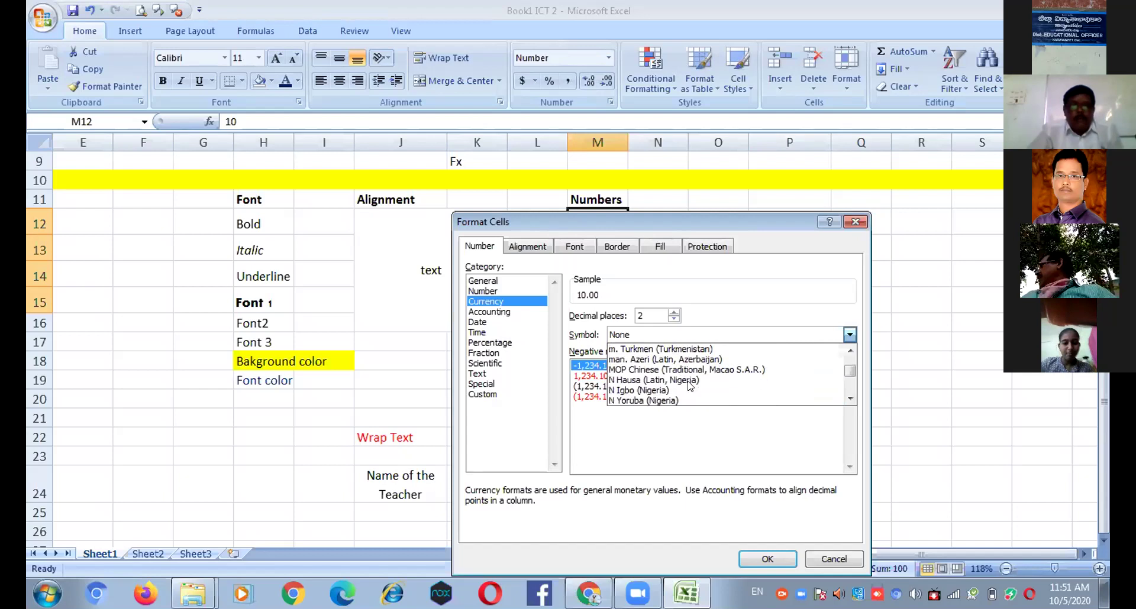
pyautogui.scroll(-1, 689, 385)
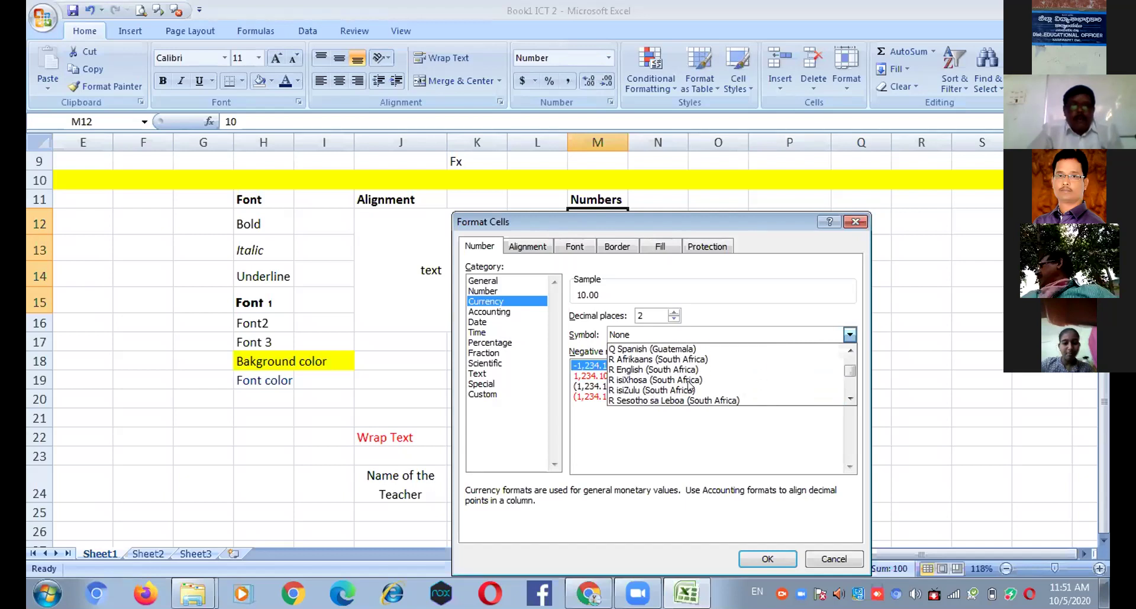
pyautogui.scroll(-1, 690, 385)
pyautogui.scroll(-1, 690, 385)
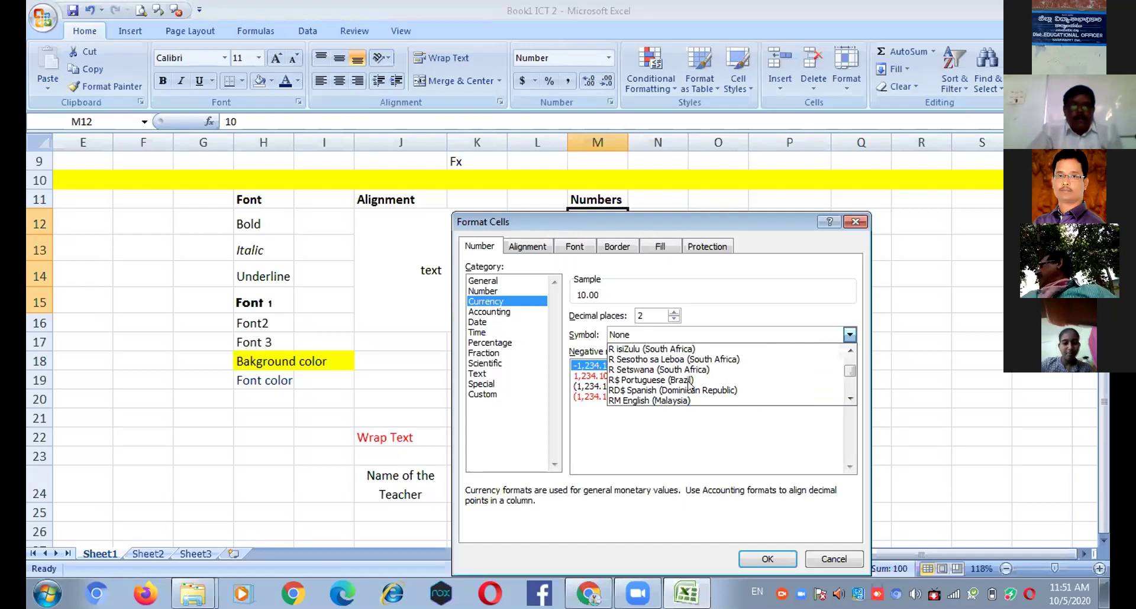
pyautogui.scroll(-1, 690, 385)
pyautogui.scroll(-4, 690, 385)
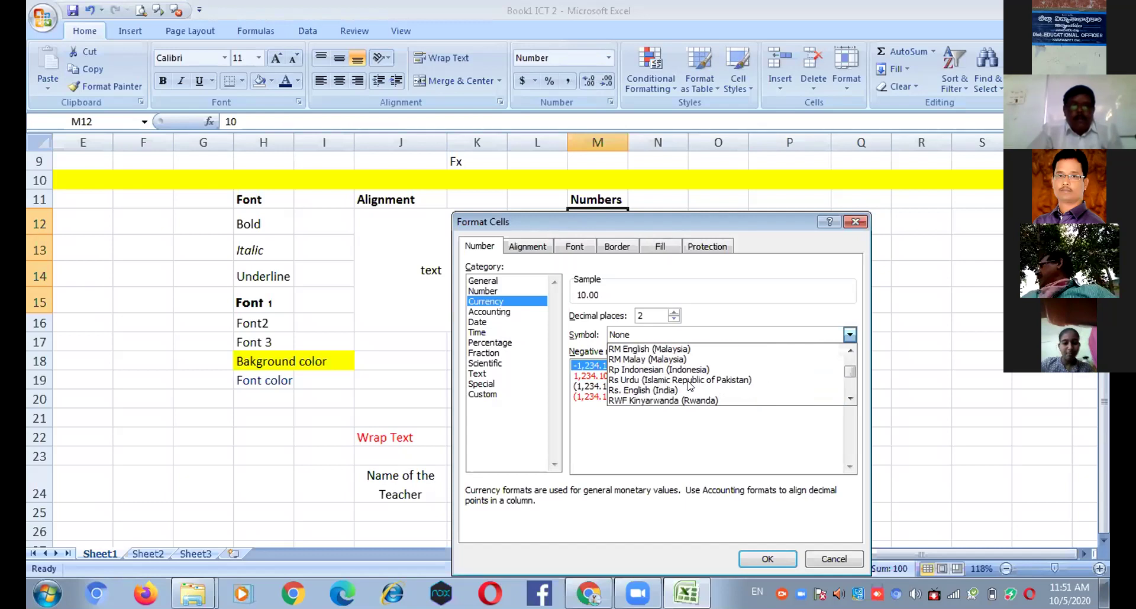
pyautogui.click(652, 389)
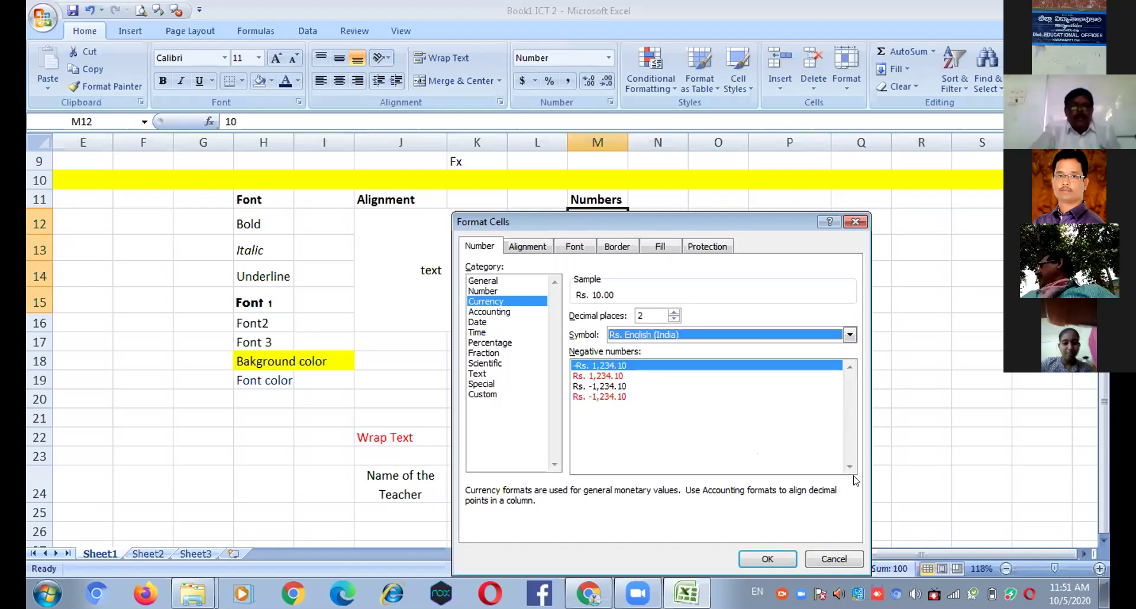
pyautogui.press('Return')
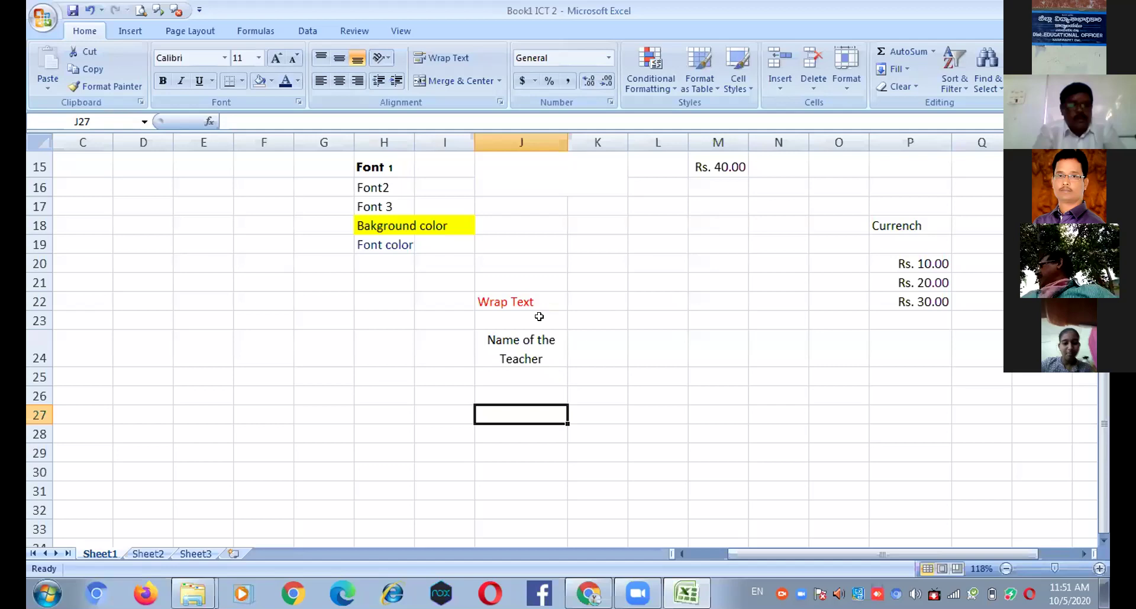
# - Enter "Name of the Teacher" in cell J27, and wrap and center the text within the cell
pyautogui.write('Name of the Teacher')
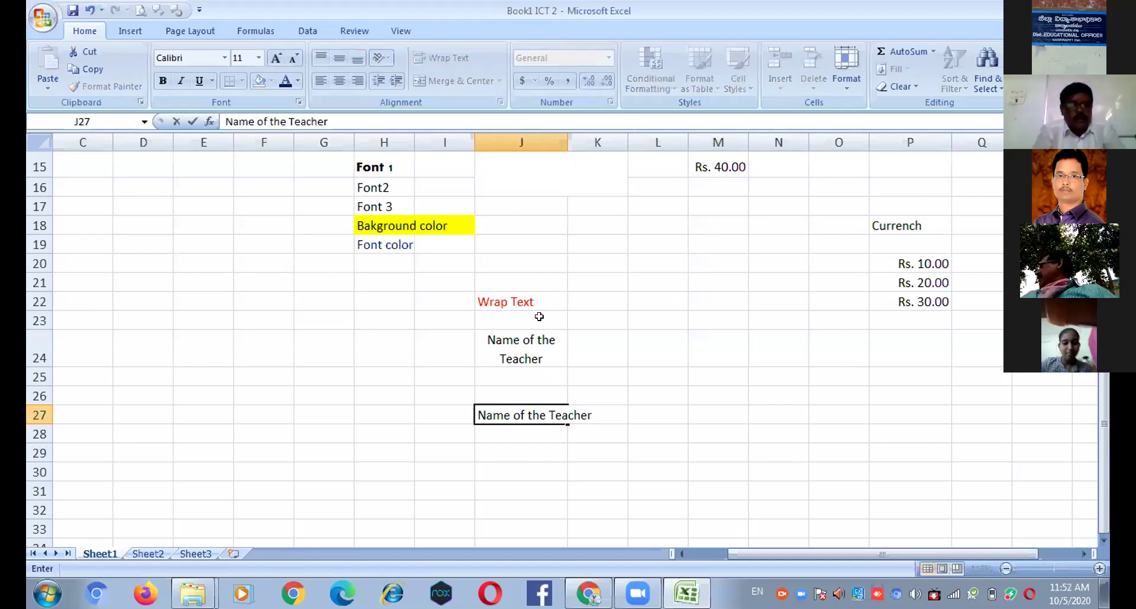
pyautogui.press('Return')
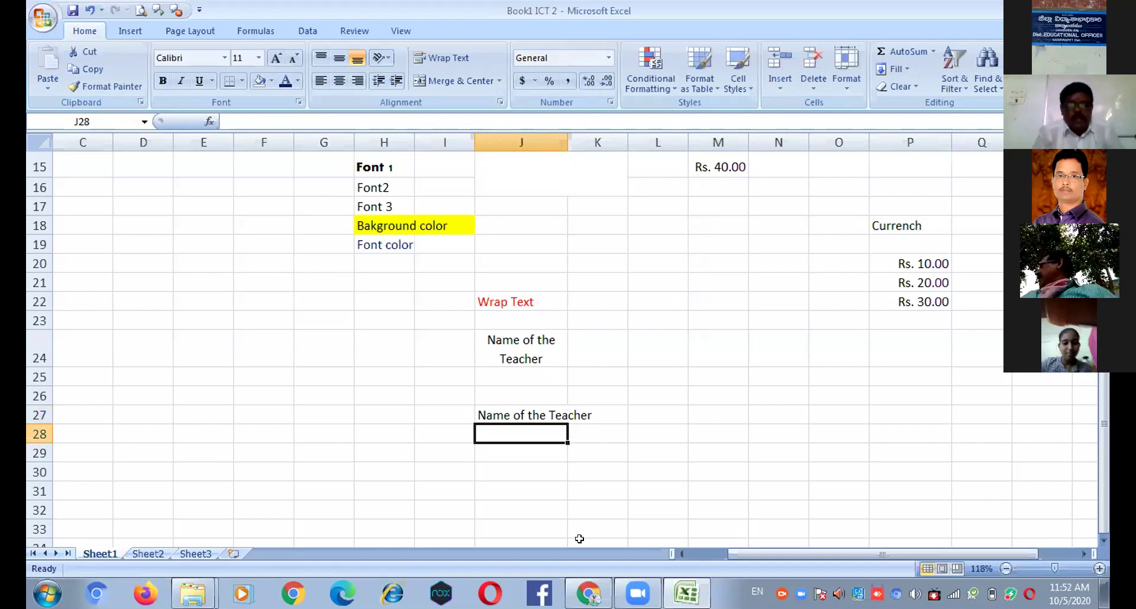
pyautogui.click(516, 420)
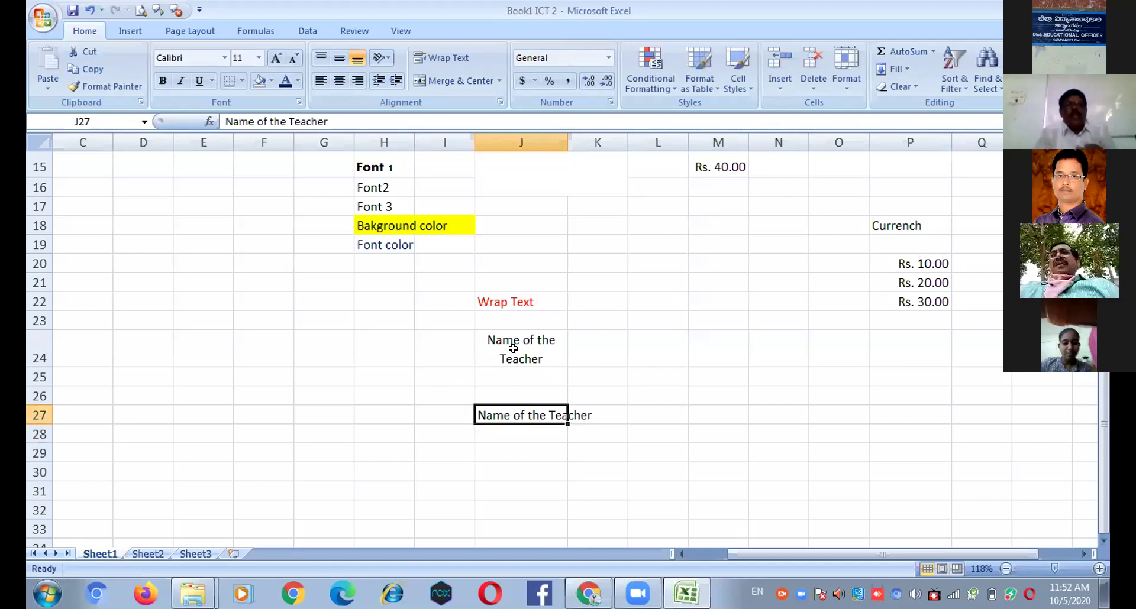
pyautogui.click(436, 57)
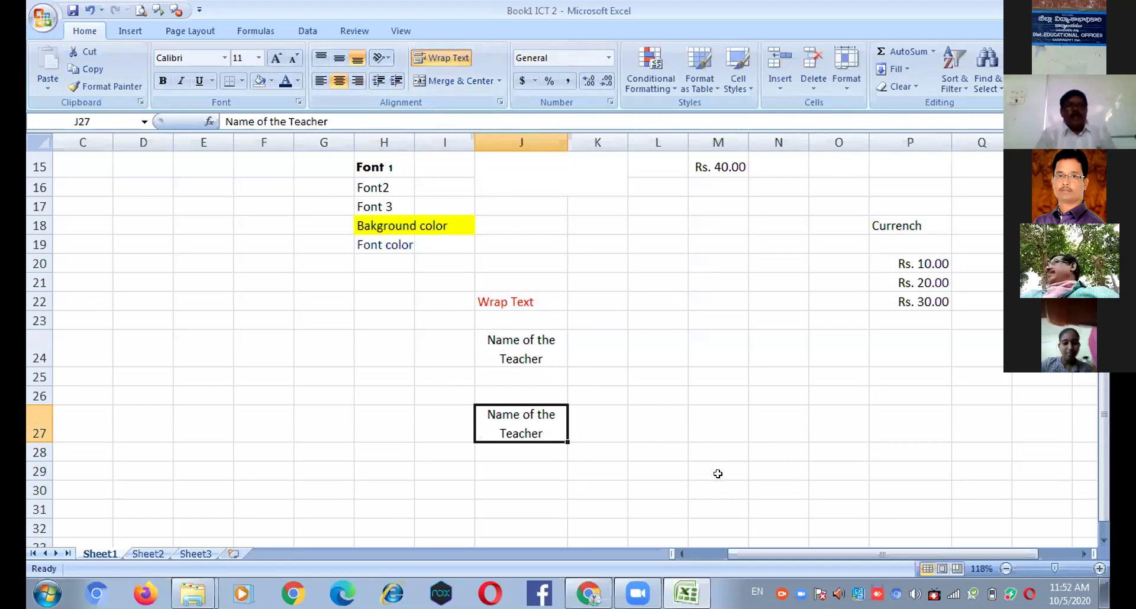
# - Review the "Formatting in Excel" topic list in column A alongside the formatted font, alignment and number examples
pyautogui.click(693, 553)
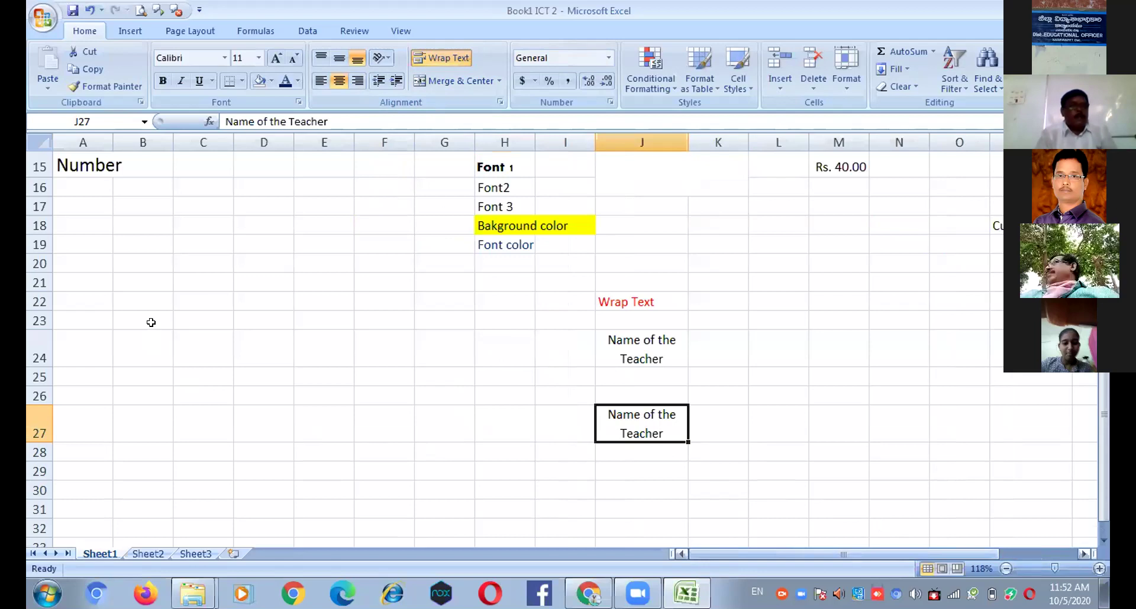
pyautogui.scroll(2, 151, 323)
pyautogui.scroll(-1, 151, 323)
pyautogui.scroll(1, 151, 322)
pyautogui.scroll(-2, 154, 323)
pyautogui.scroll(2, 157, 322)
pyautogui.scroll(-1, 160, 321)
pyautogui.scroll(-1, 160, 321)
pyautogui.scroll(2, 160, 321)
pyautogui.scroll(-1, 160, 321)
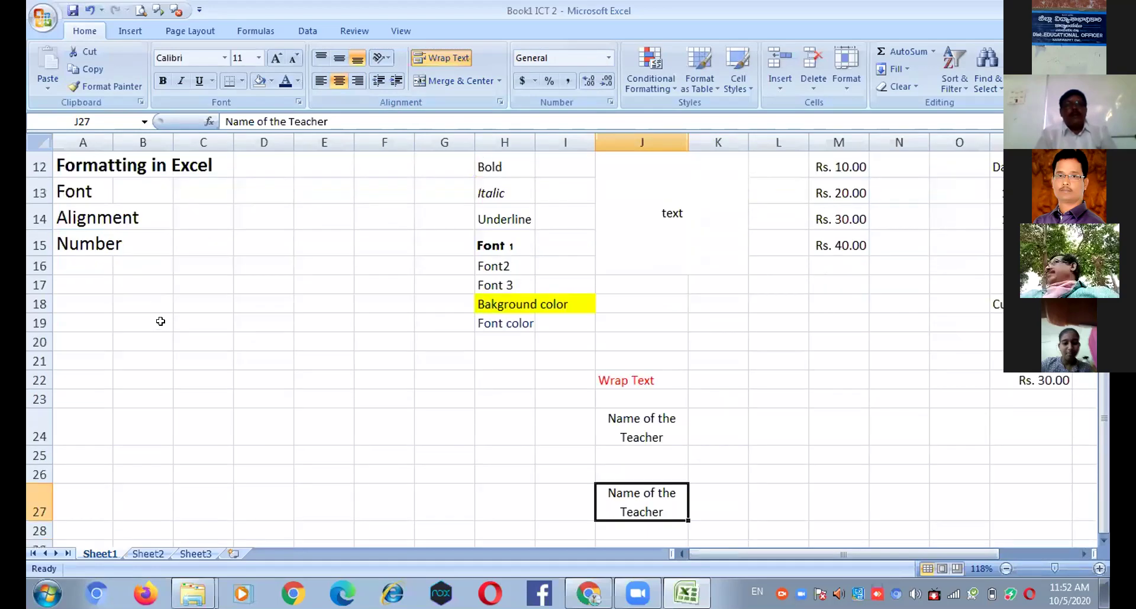
pyautogui.scroll(1, 161, 321)
pyautogui.scroll(-1, 304, 285)
pyautogui.scroll(1, 305, 287)
pyautogui.scroll(-2, 304, 287)
pyautogui.scroll(2, 304, 287)
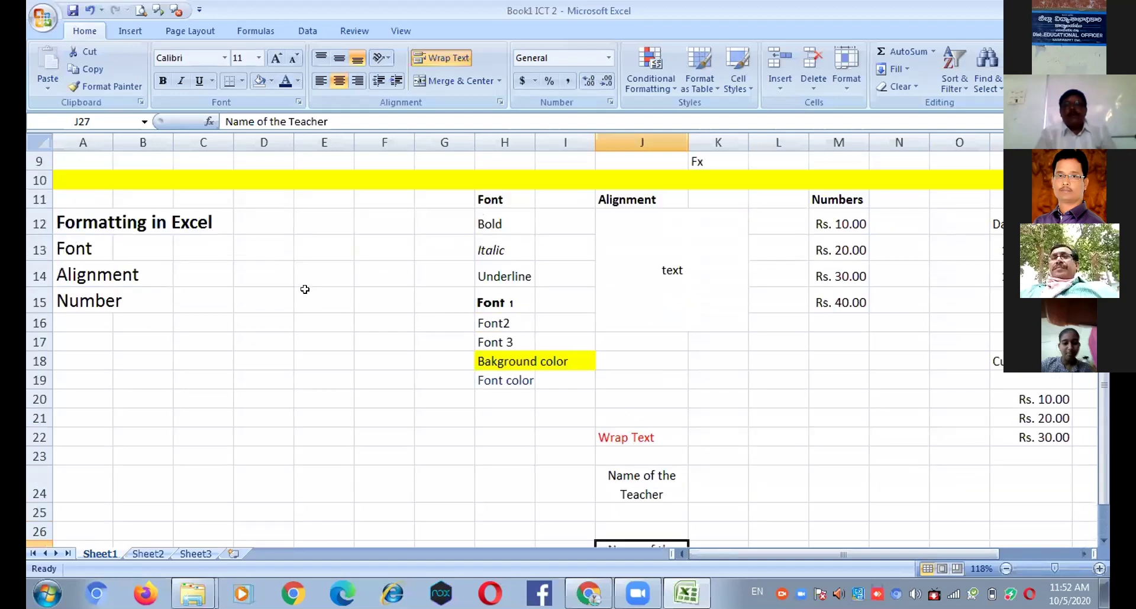
pyautogui.scroll(1, 367, 312)
pyautogui.scroll(1, 367, 312)
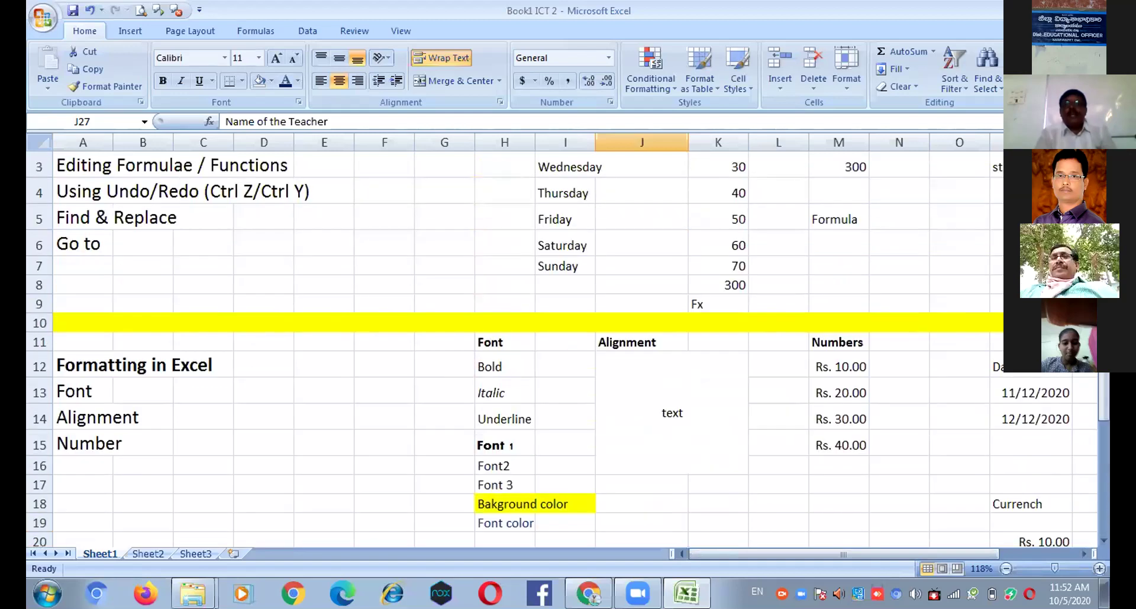
# - Close the Book1 ICT 2 workbook and open Book1 ICT 3 from the ICT NOTES folder
pyautogui.hotkey('alt', 'F4')
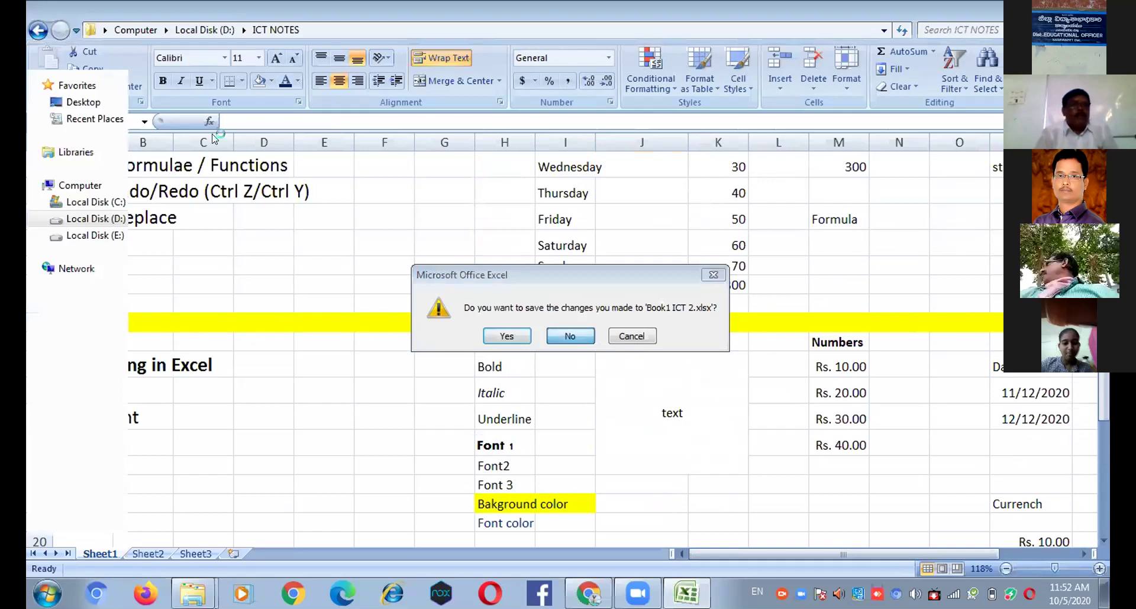
pyautogui.press('Return')
pyautogui.press('Down')
pyautogui.press('Return')
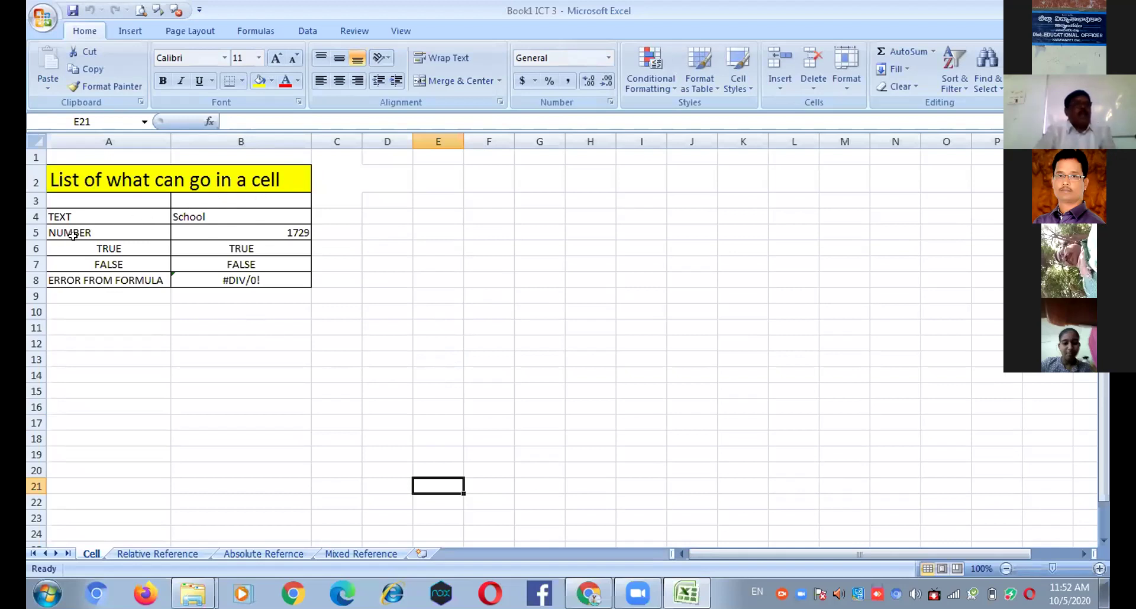
# - Widen column F on the Cell sheet and enter the sample entries "text" in F8 and "School" in F9
pyautogui.click(485, 278)
pyautogui.moveTo(512, 141); pyautogui.dragTo(614, 138)
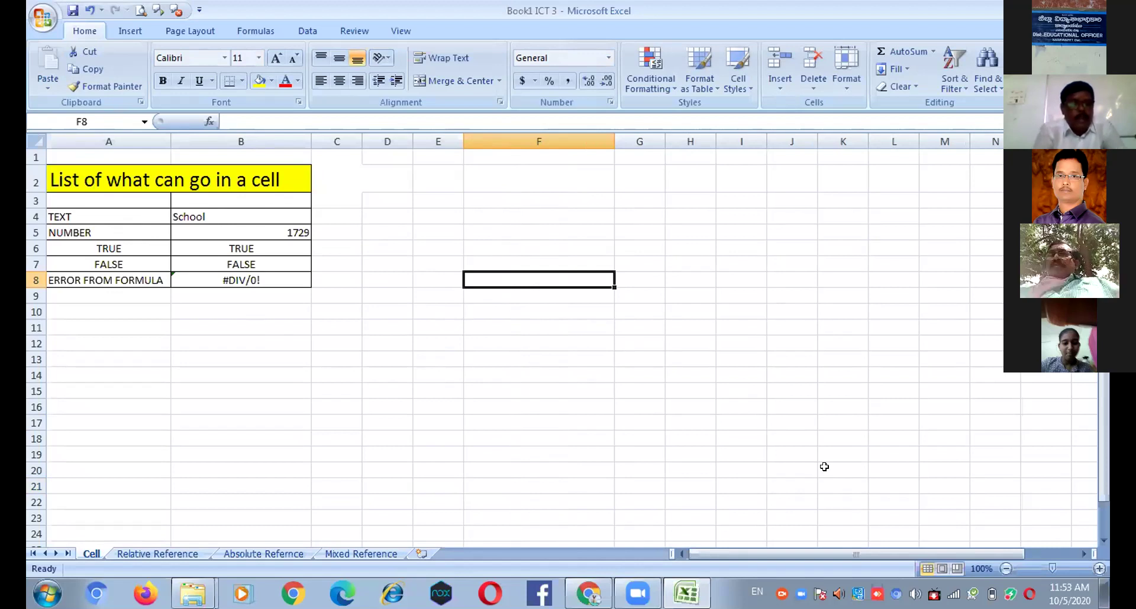
pyautogui.write('tex')
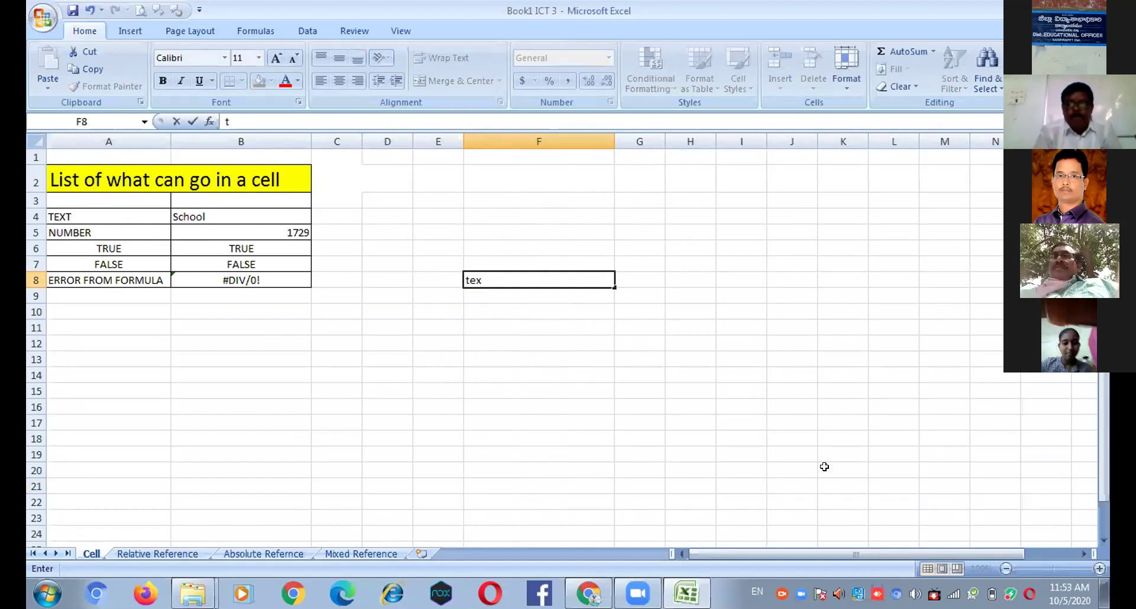
pyautogui.write('t')
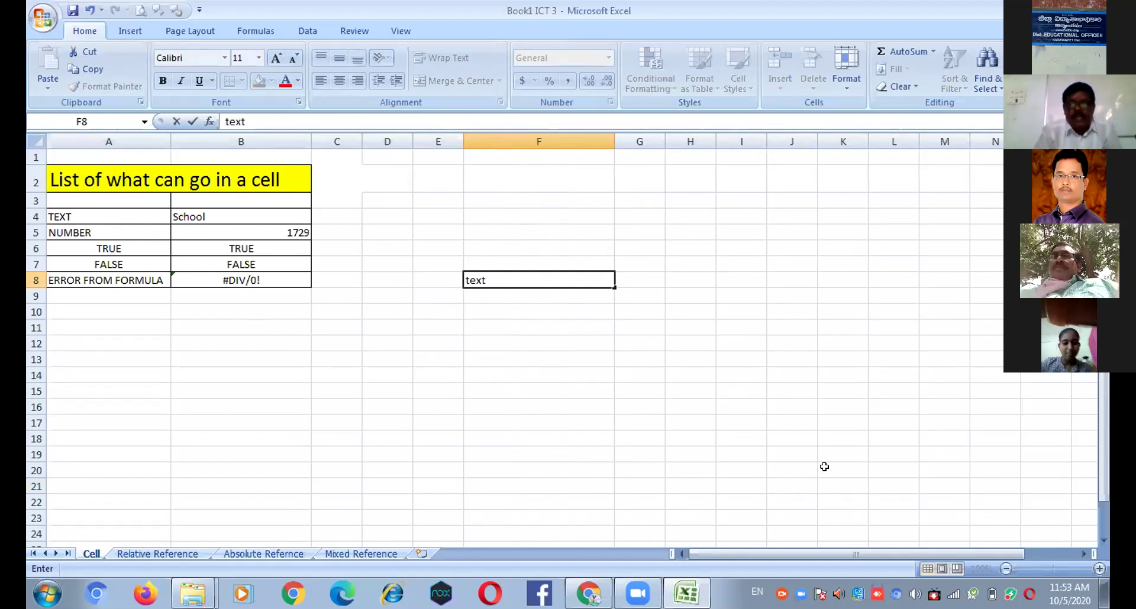
pyautogui.press('Return')
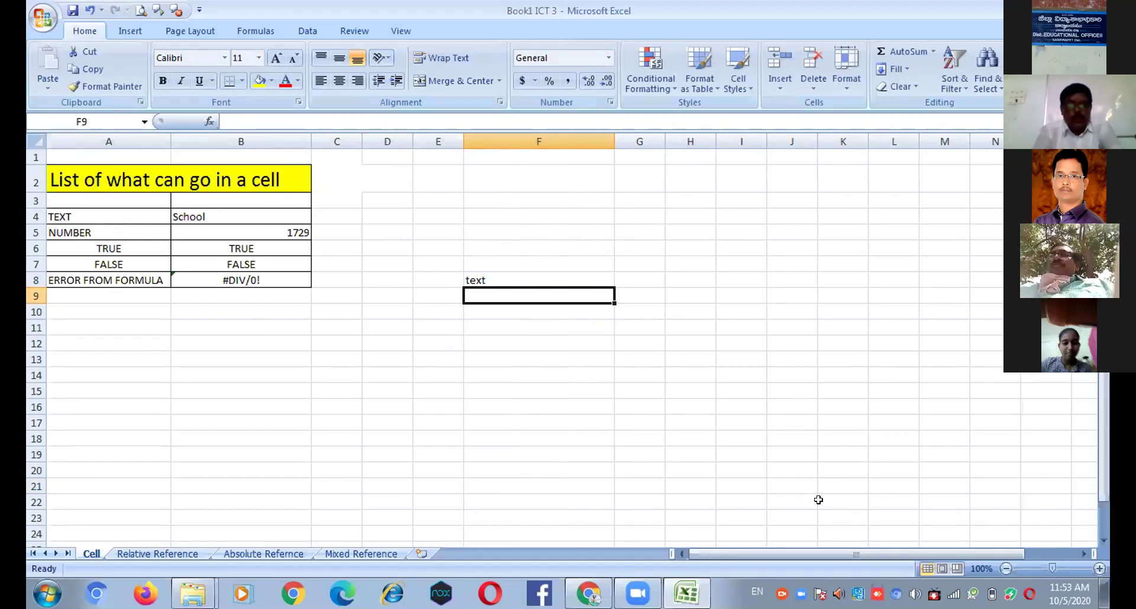
pyautogui.write('School')
pyautogui.press('Return')
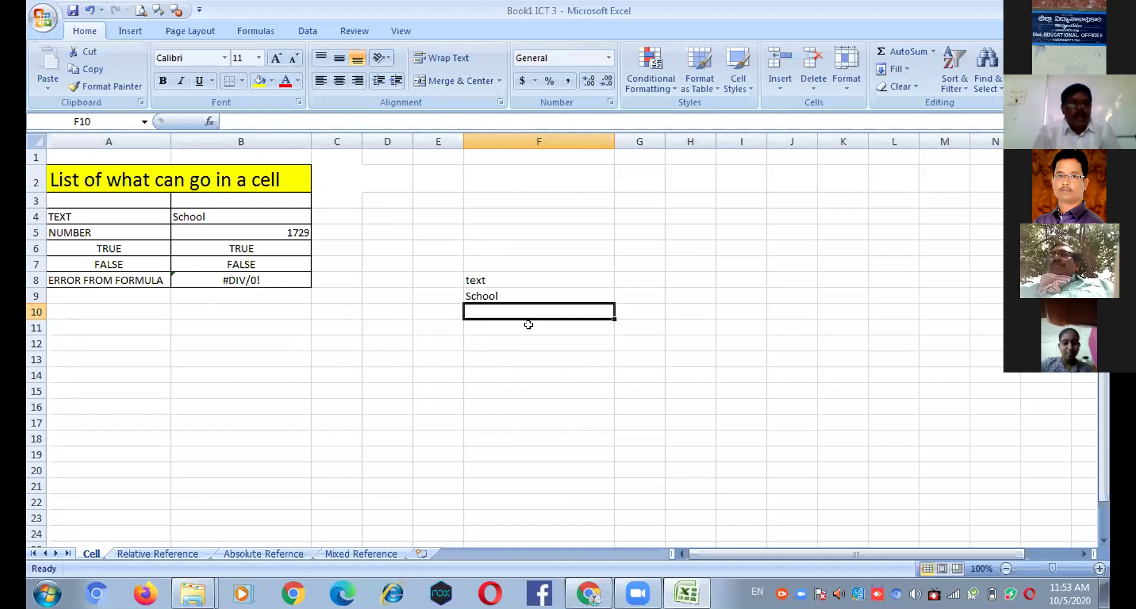
# - Enter the number 1729 in cell F10 as the numeric example
pyautogui.write('172')
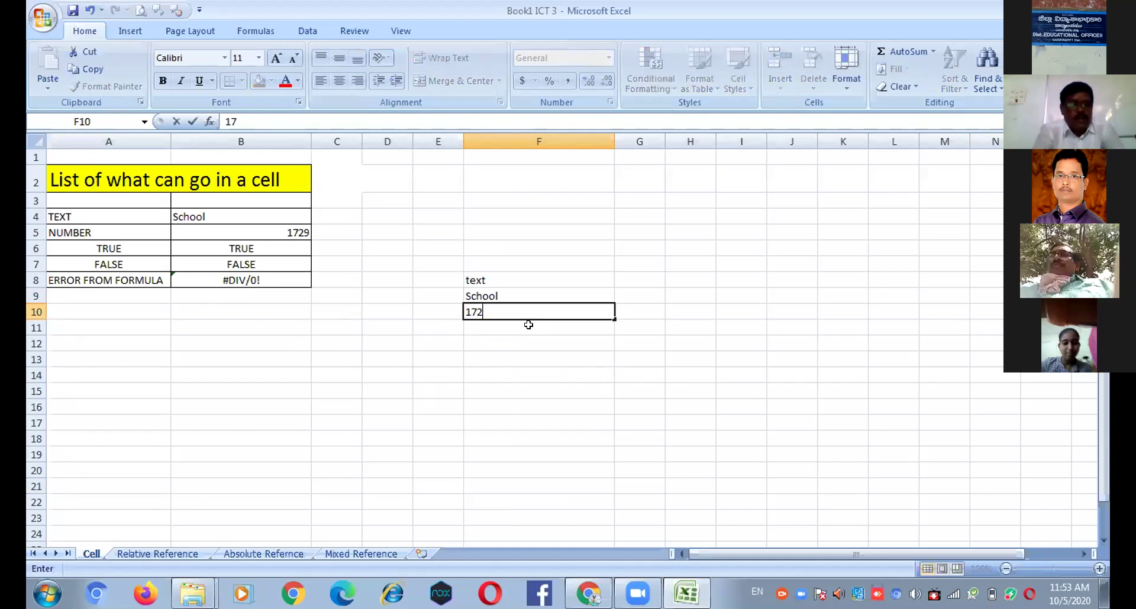
pyautogui.write('9')
pyautogui.press('Return')
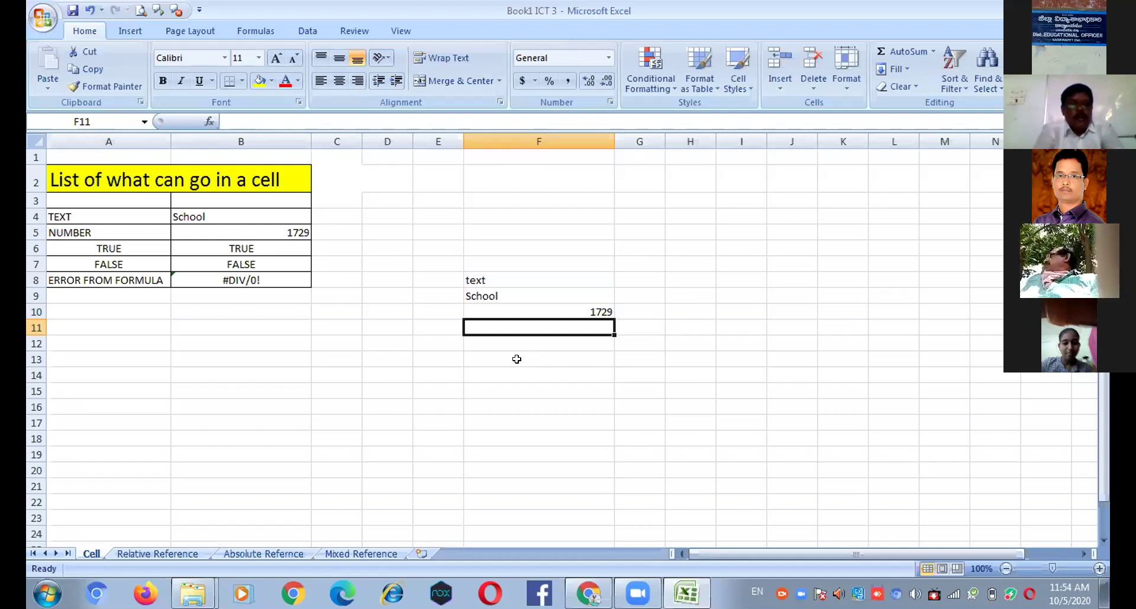
# - Enter the logical values "true" in F11 and "false" in F12 of the Cell sheet
pyautogui.write('true')
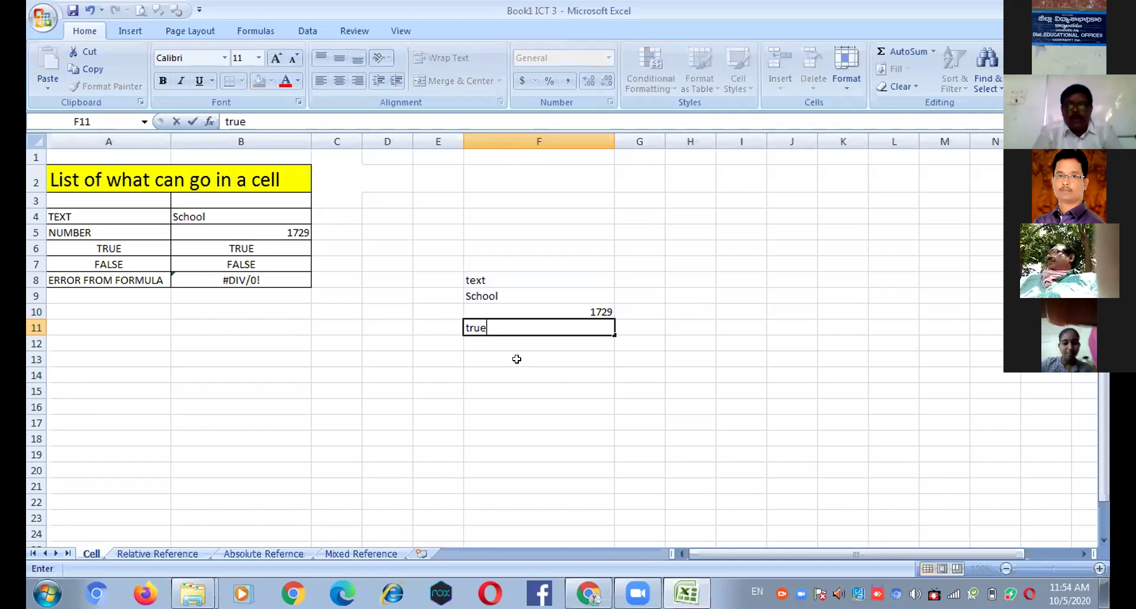
pyautogui.press('Return')
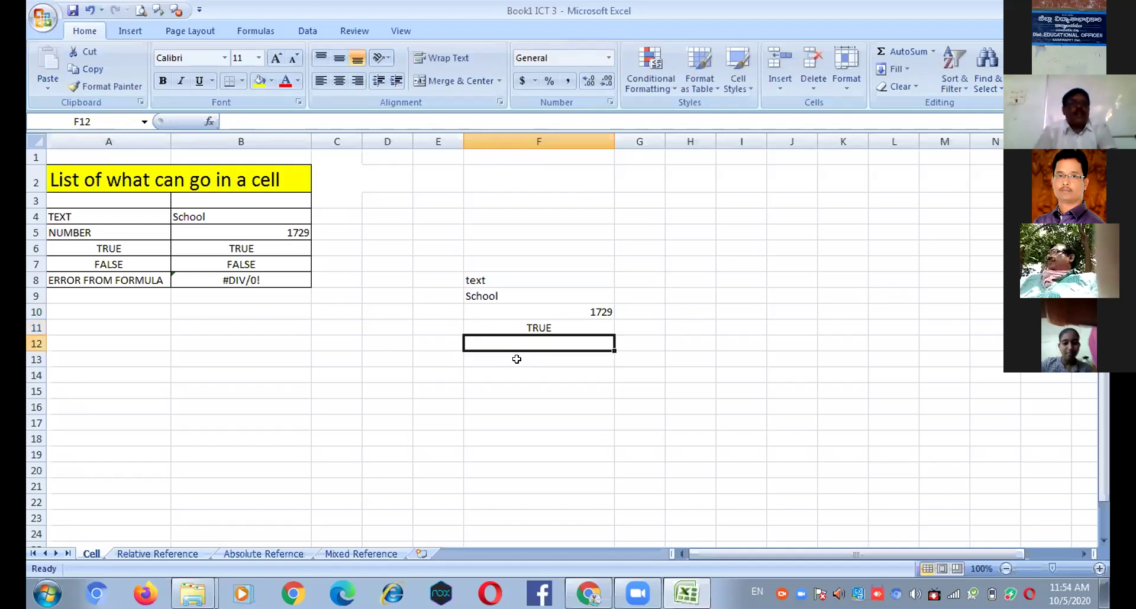
pyautogui.write('f')
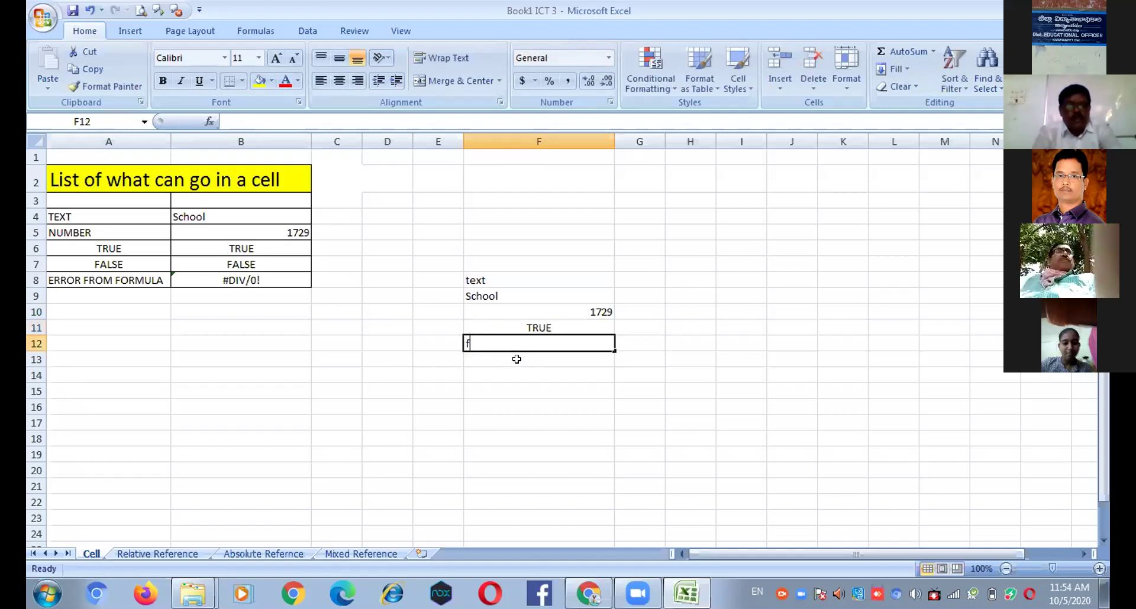
pyautogui.write('alse')
pyautogui.press('Up')
pyautogui.press('Down')
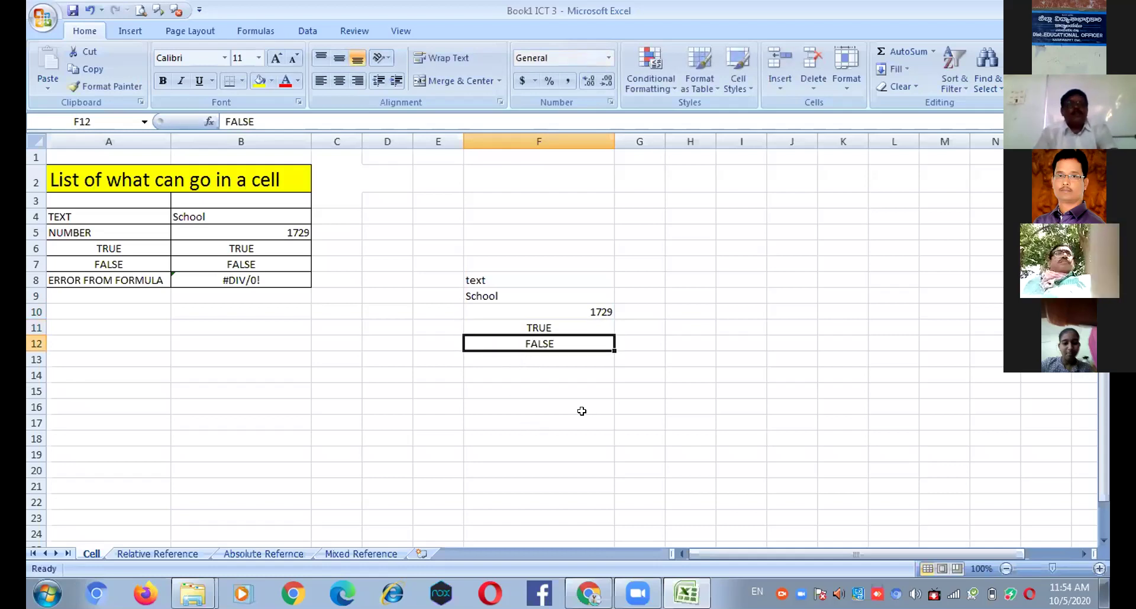
# - Try to enter the division 1/0 in cell F13 as an error example
pyautogui.click(513, 361)
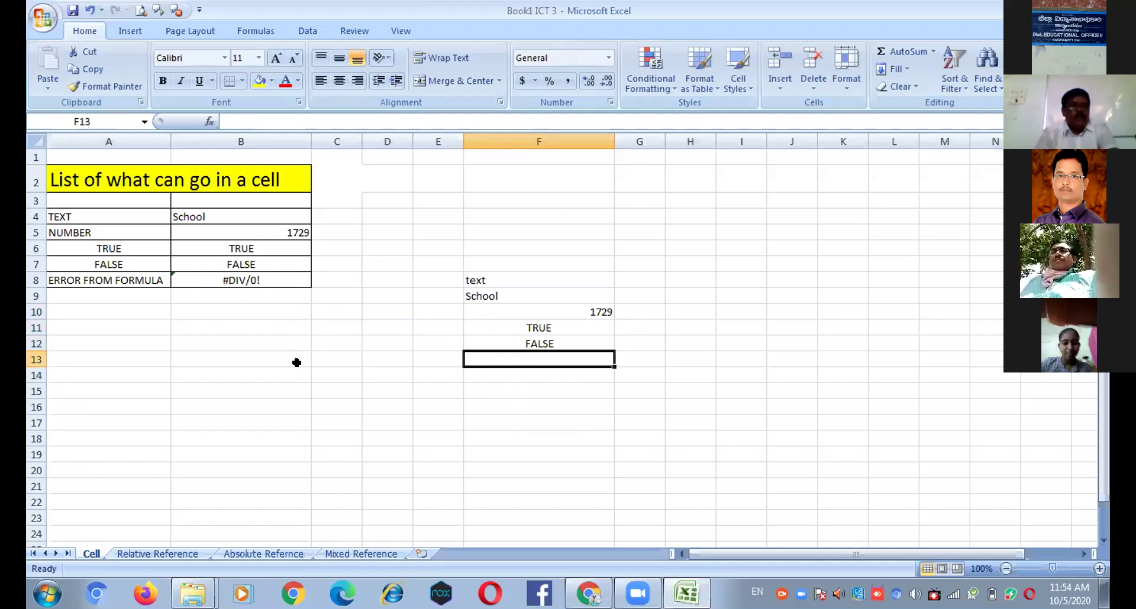
pyautogui.write('1')
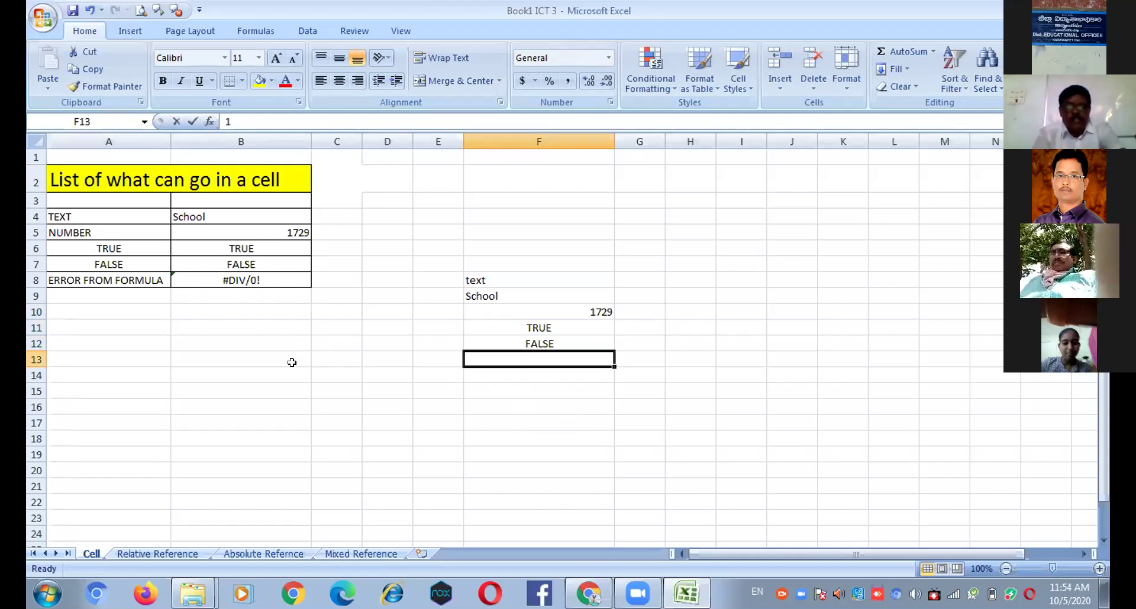
pyautogui.write('/0')
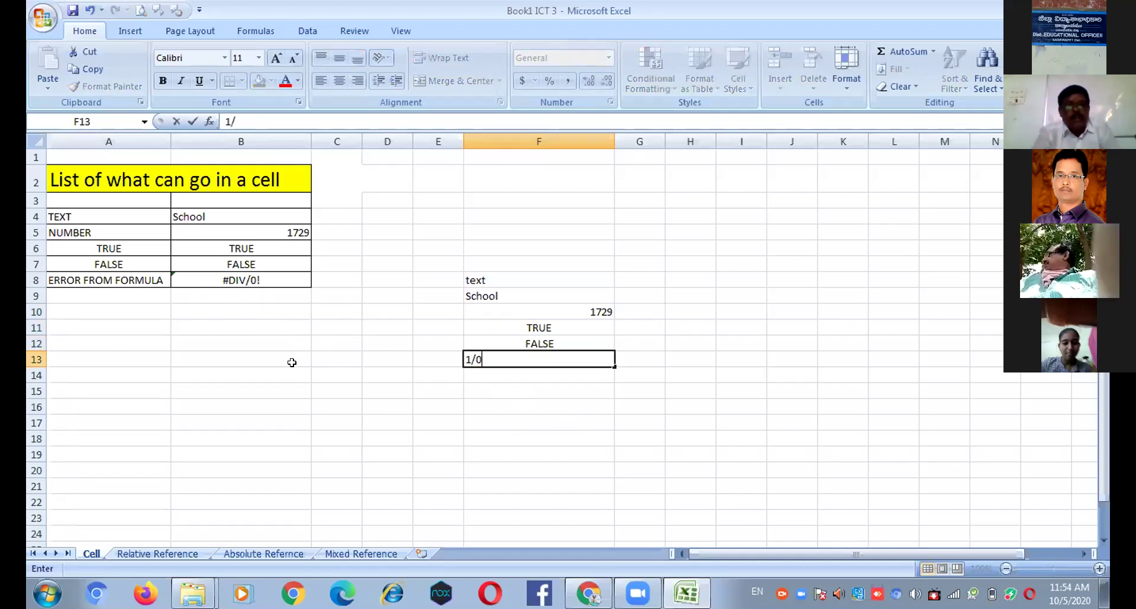
pyautogui.press('Return')
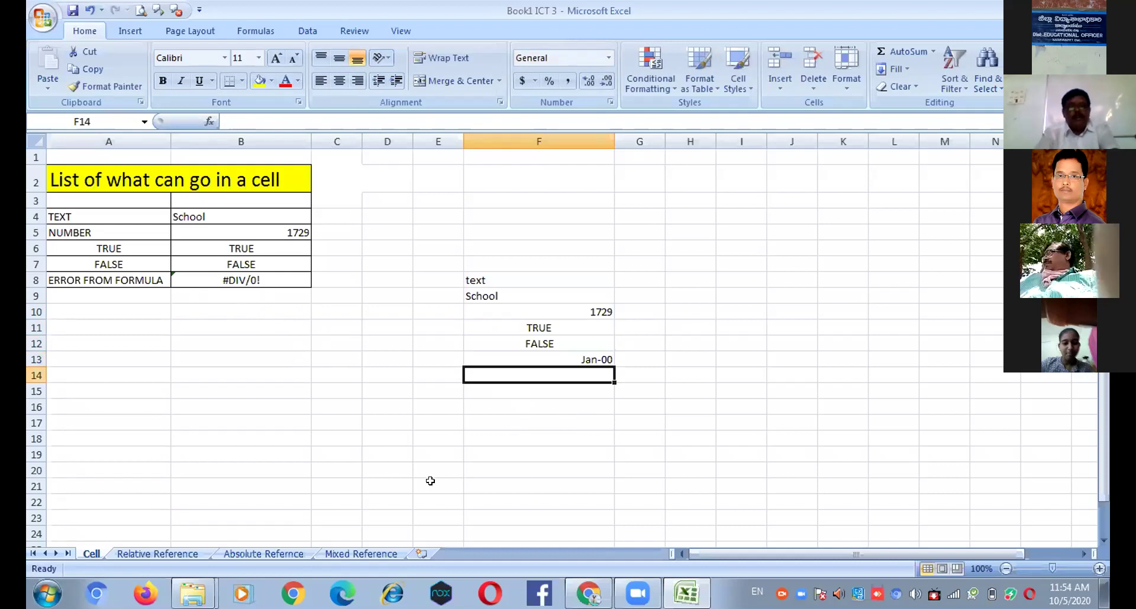
# - Set the number format of cell F13 to General
pyautogui.rightClick(591, 355)
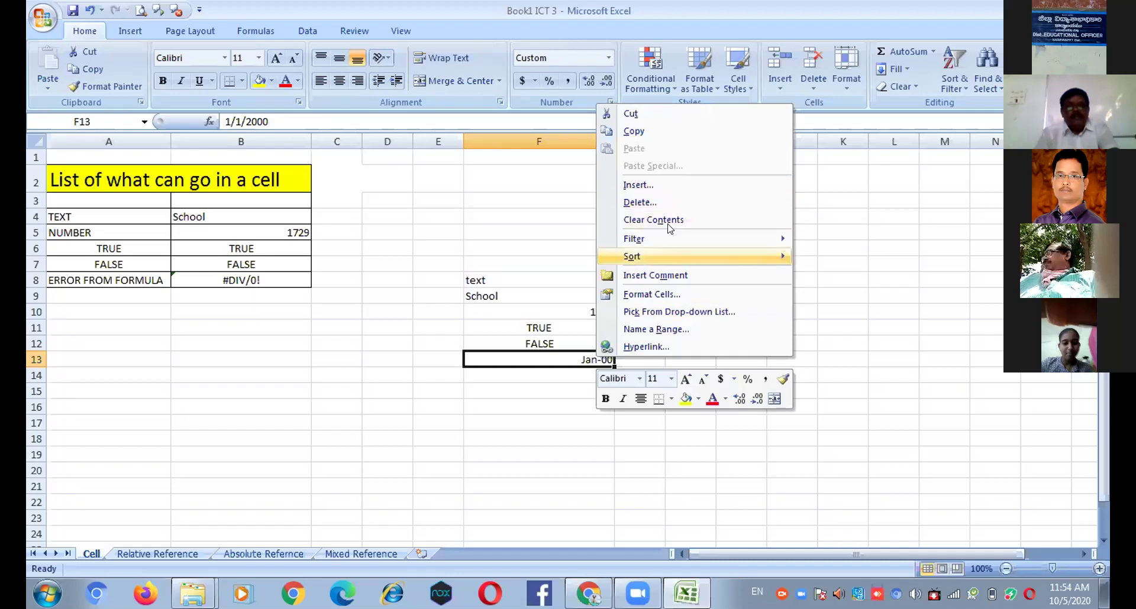
pyautogui.click(639, 296)
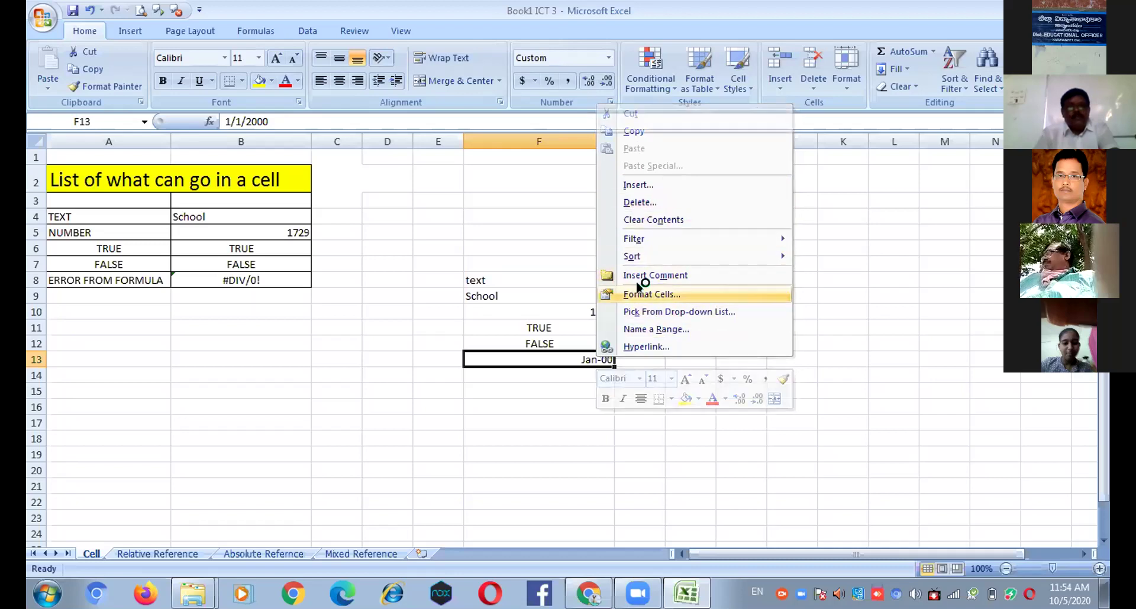
pyautogui.click(461, 171)
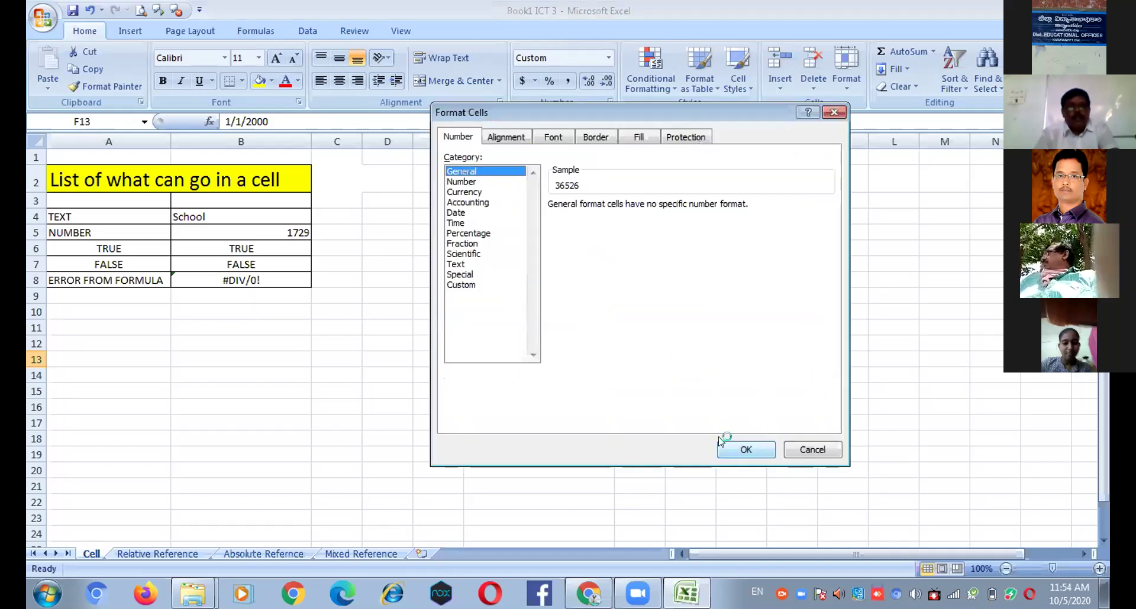
pyautogui.click(745, 449)
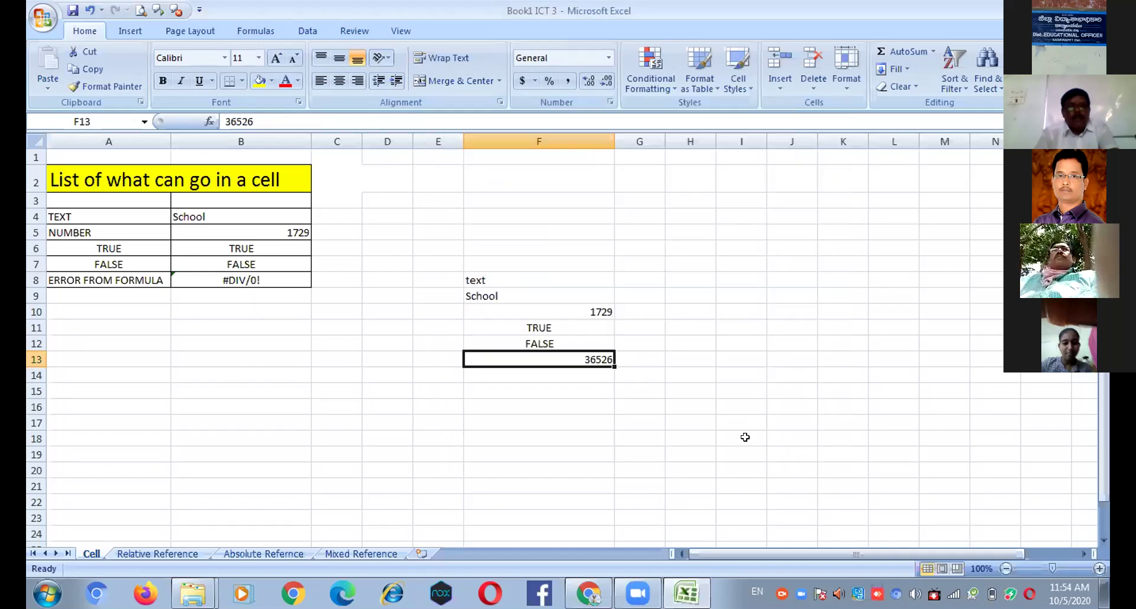
# - Apply the Number format to cell F13 and clear the cell's contents
pyautogui.rightClick(597, 363)
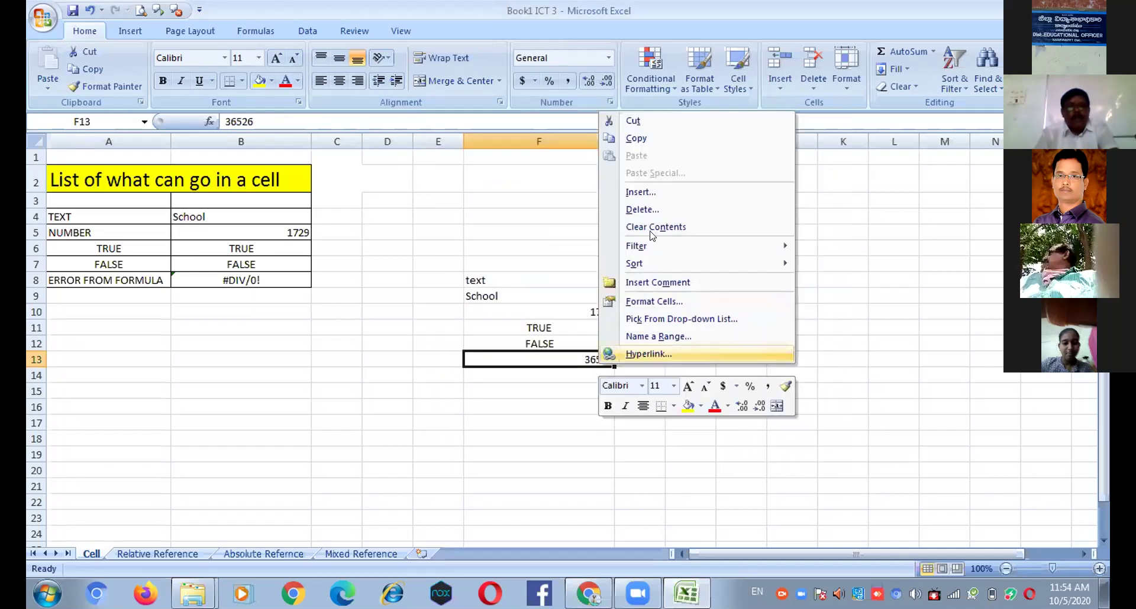
pyautogui.click(653, 302)
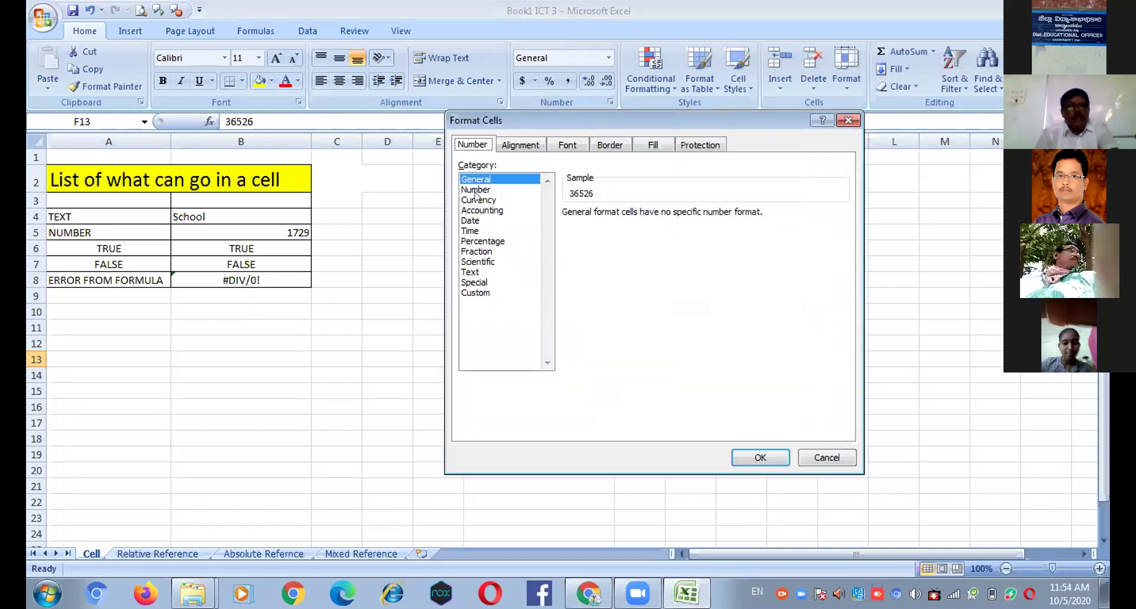
pyautogui.click(476, 190)
pyautogui.click(754, 459)
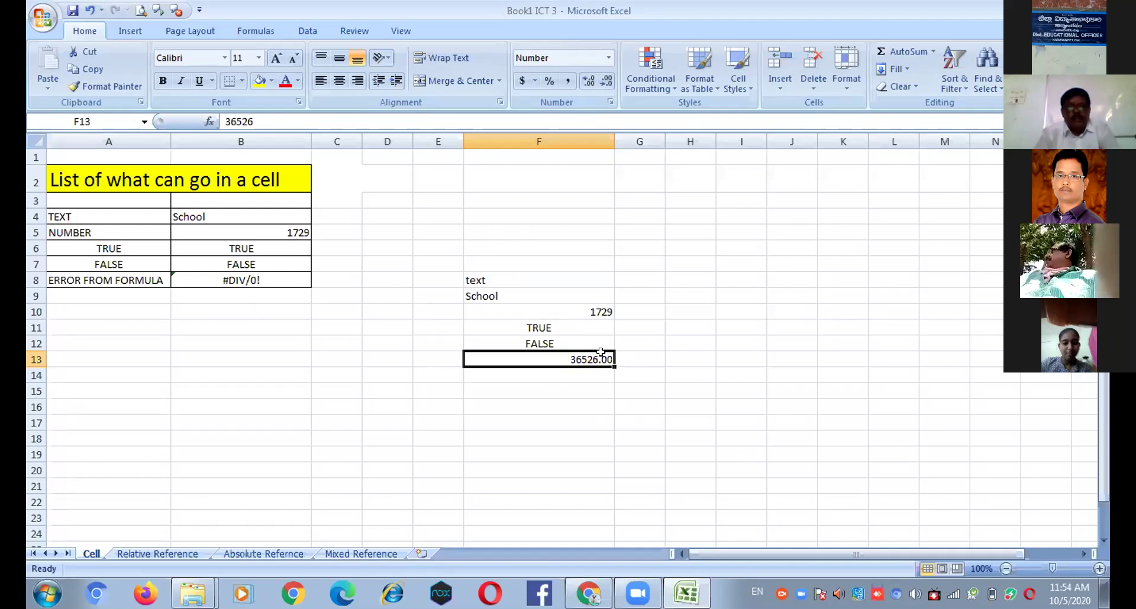
pyautogui.press('Delete')
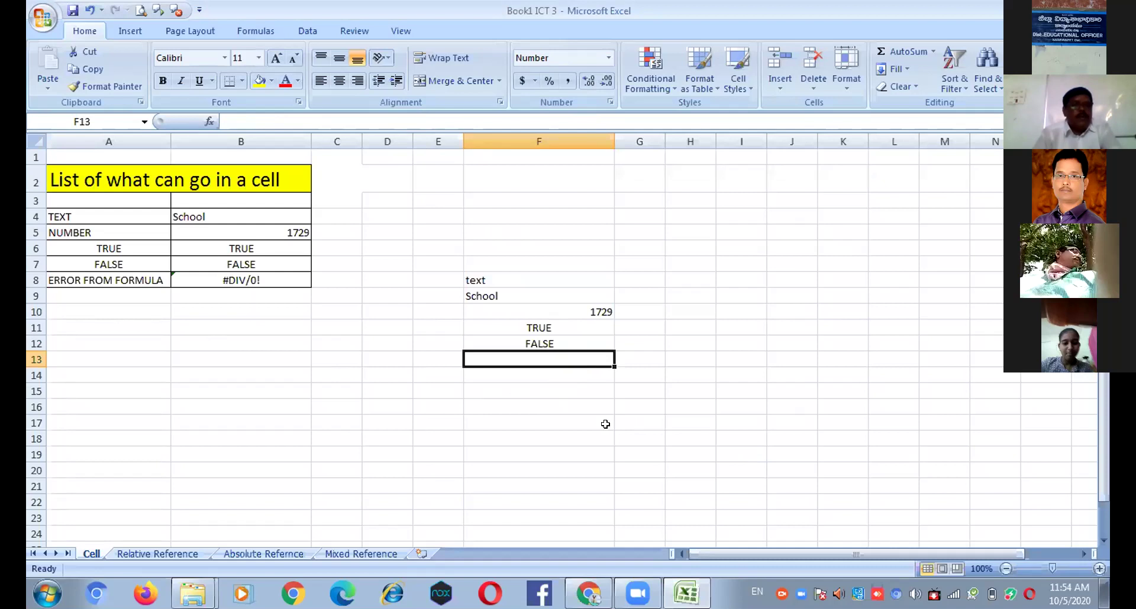
# - Inspect the error formula in B8 and the percentage formula in C4 of the Absolute Refernce sheet
pyautogui.click(235, 282)
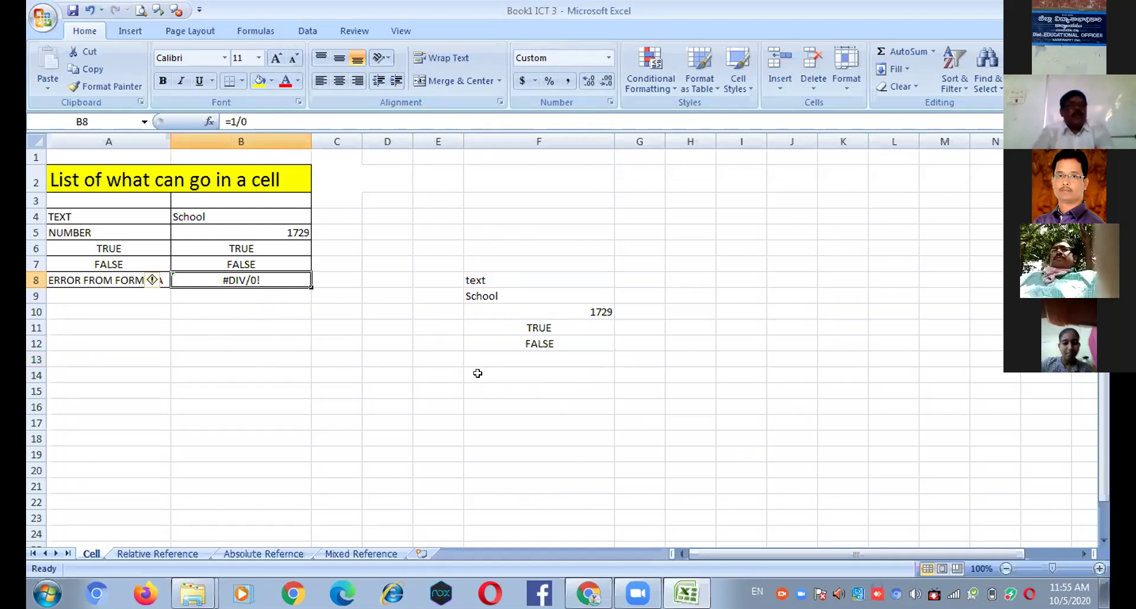
pyautogui.click(263, 554)
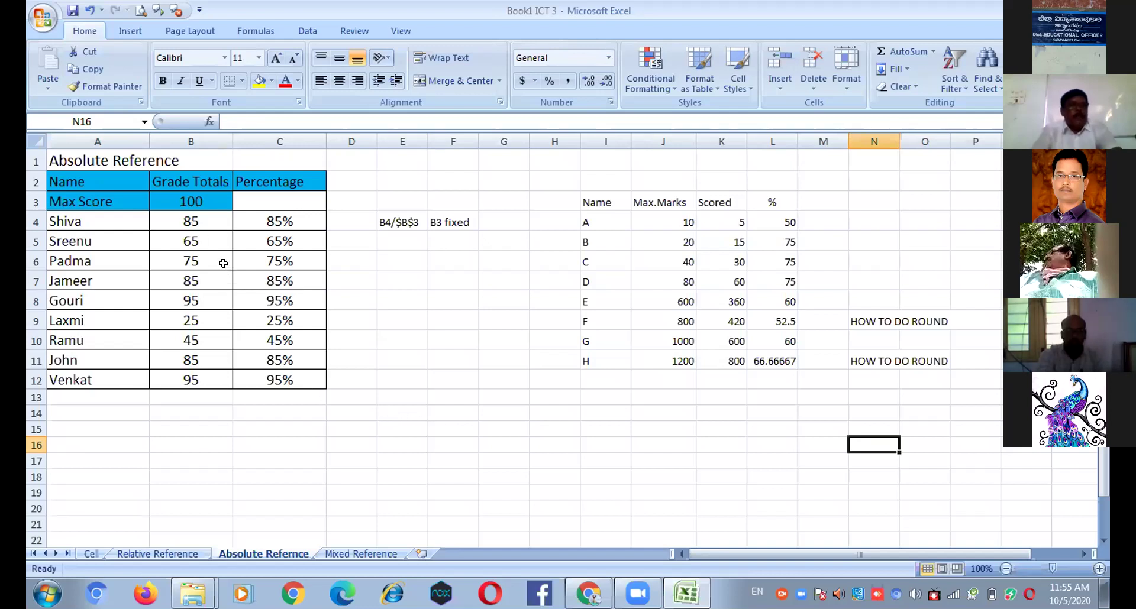
pyautogui.click(183, 222)
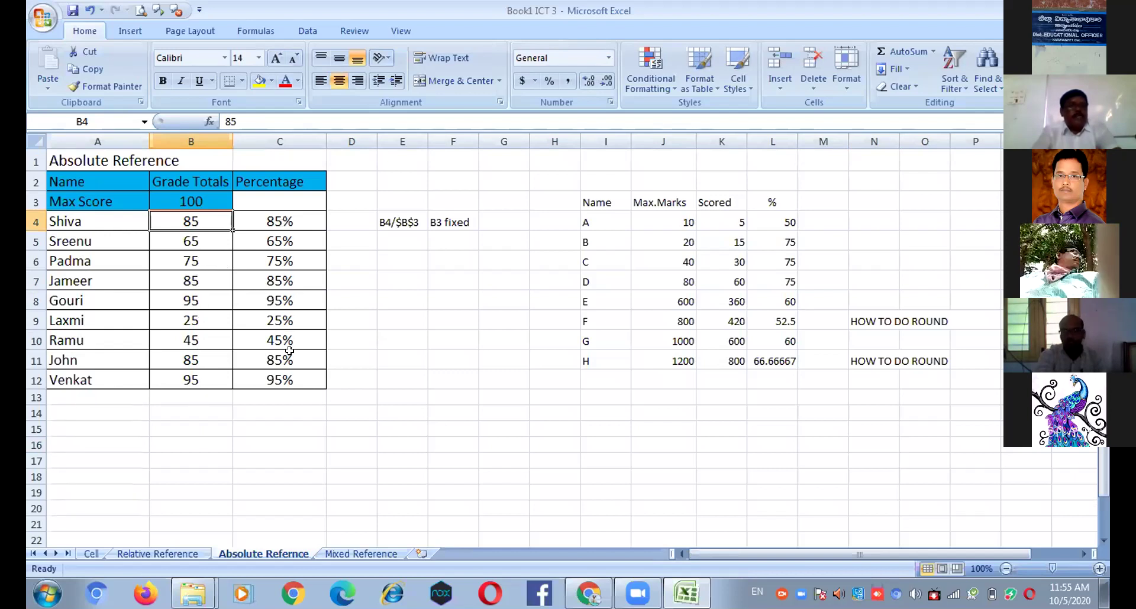
pyautogui.click(379, 410)
pyautogui.click(304, 221)
pyautogui.doubleClick(302, 221)
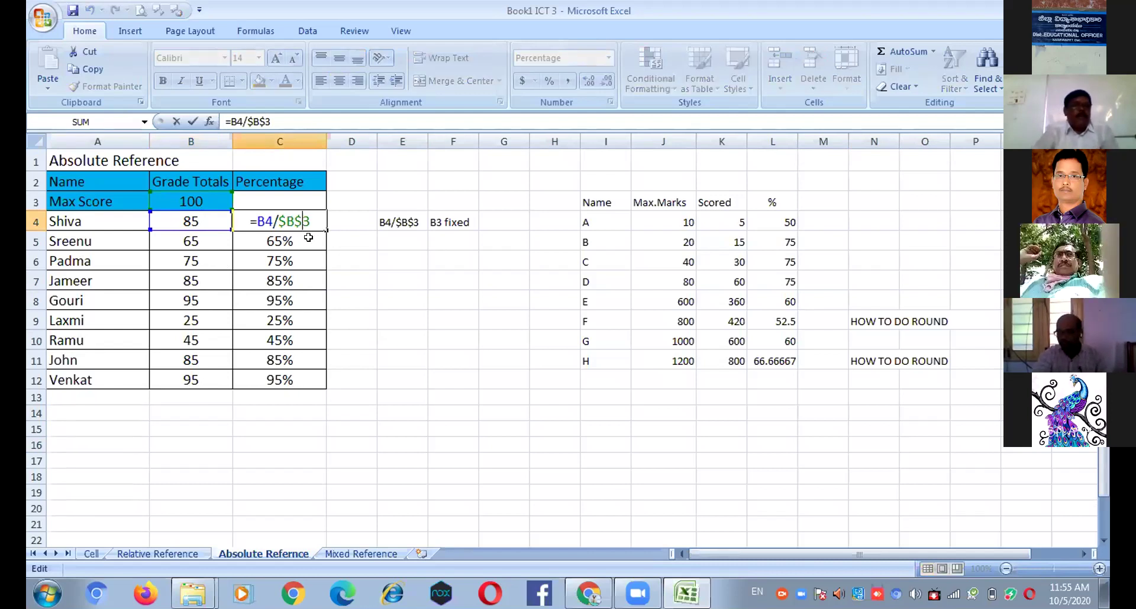
pyautogui.press('Return')
# - Clear the percentages in C5:C12 of the Absolute Refernce sheet, keeping the formula in C4
pyautogui.moveTo(297, 237); pyautogui.dragTo(288, 382)
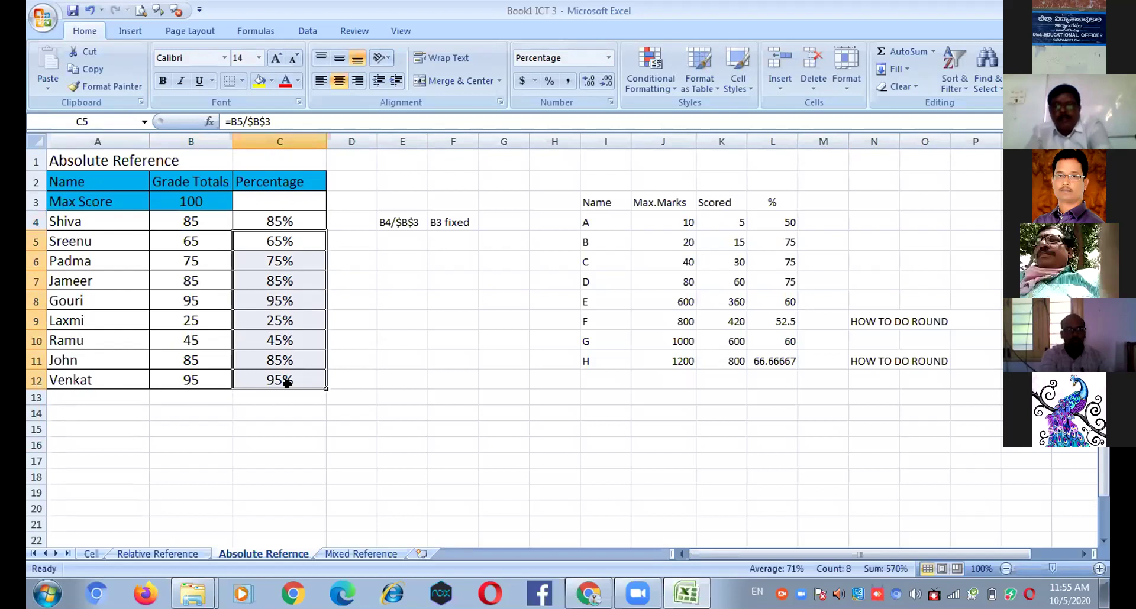
pyautogui.press('Delete')
pyautogui.click(334, 412)
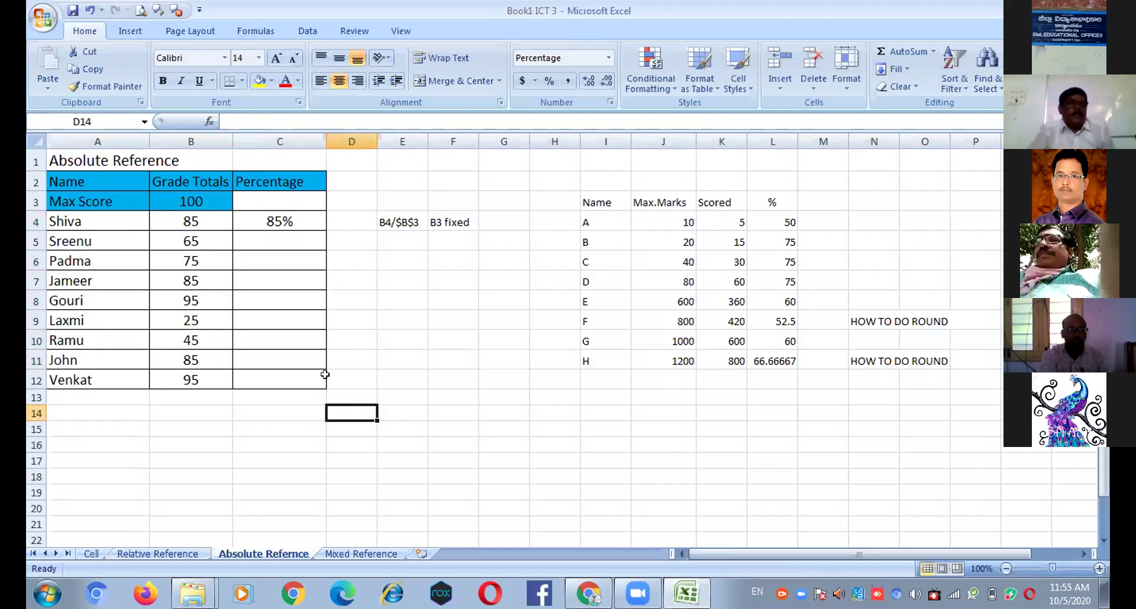
pyautogui.click(284, 240)
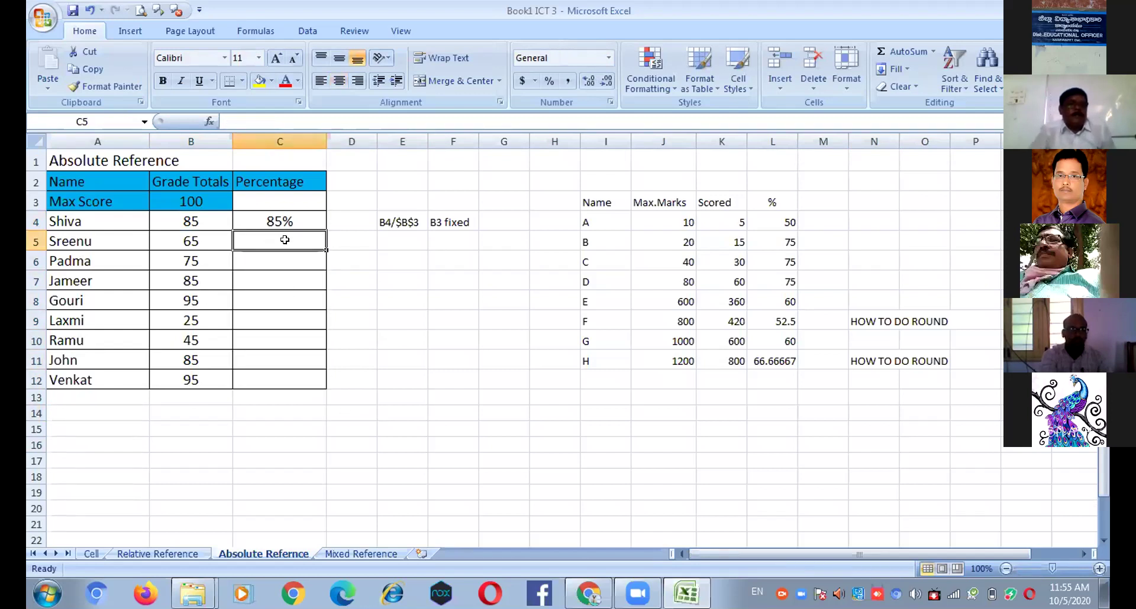
pyautogui.click(188, 221)
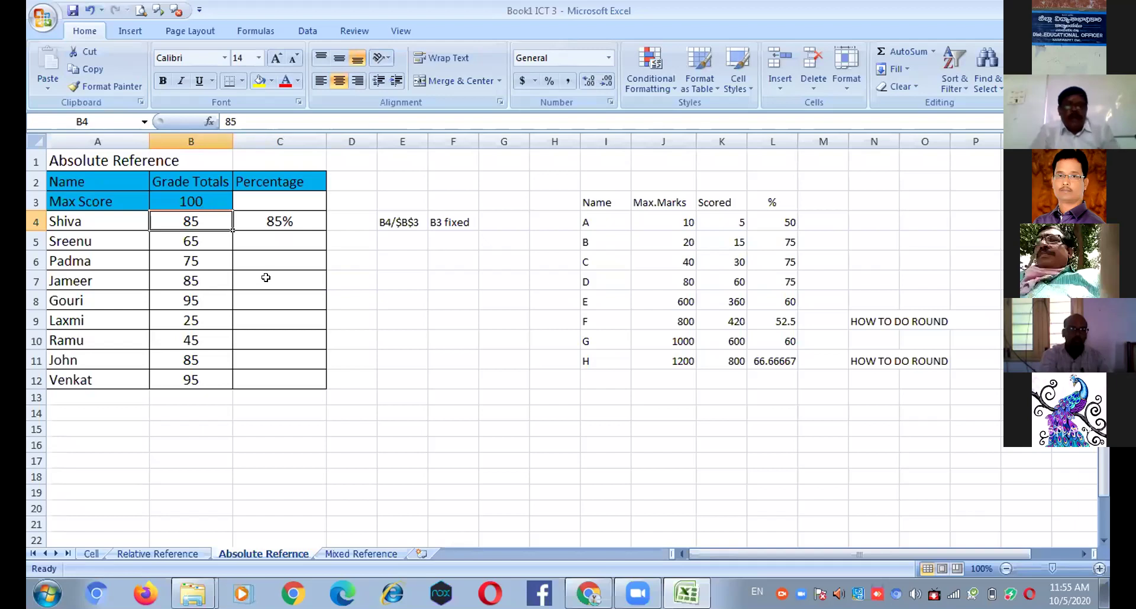
# - Try the formula =B4/B3 in cell C5 and clear the cell again
pyautogui.press('alt')
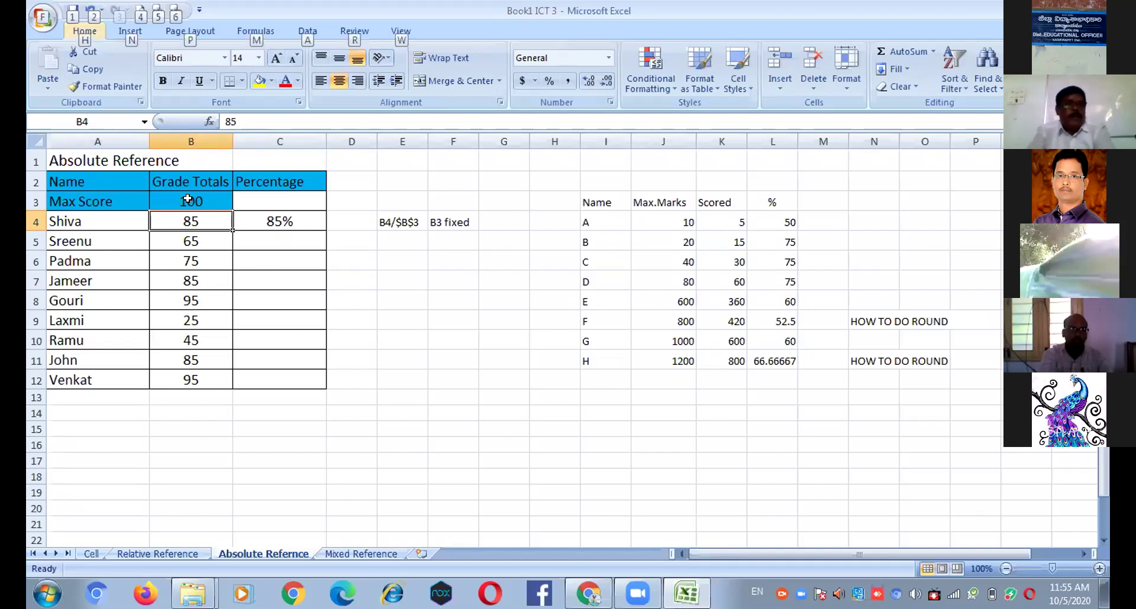
pyautogui.click(188, 199)
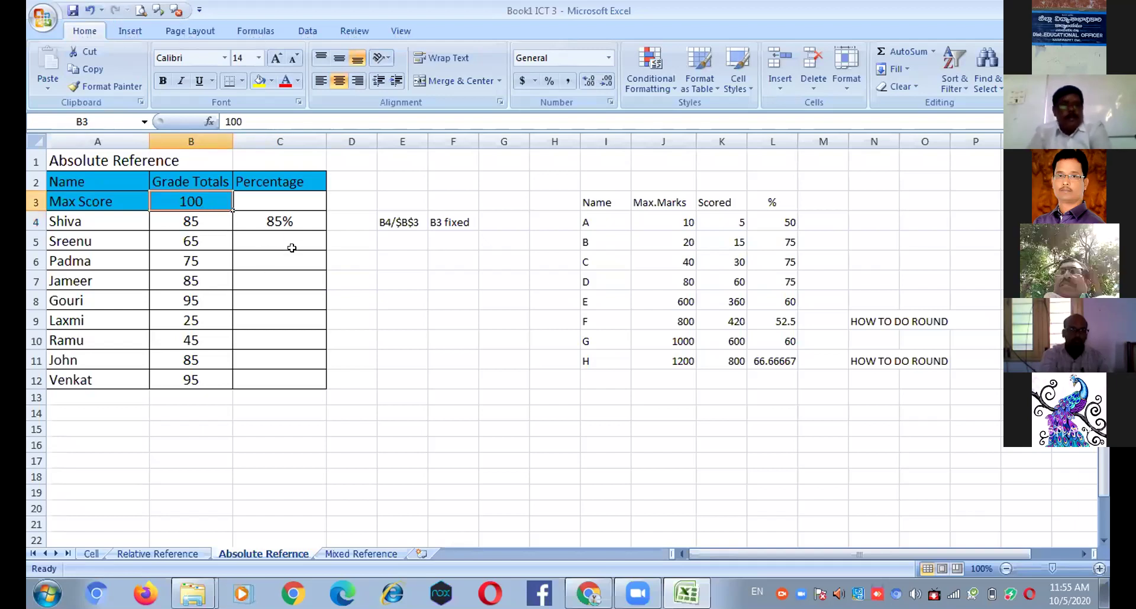
pyautogui.click(290, 245)
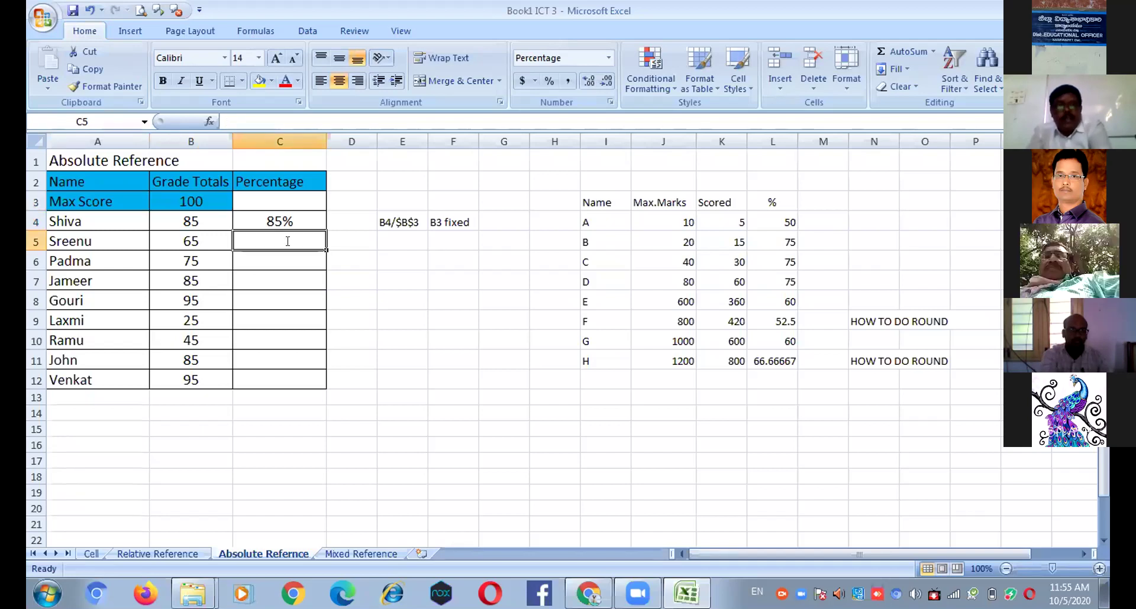
pyautogui.write('=')
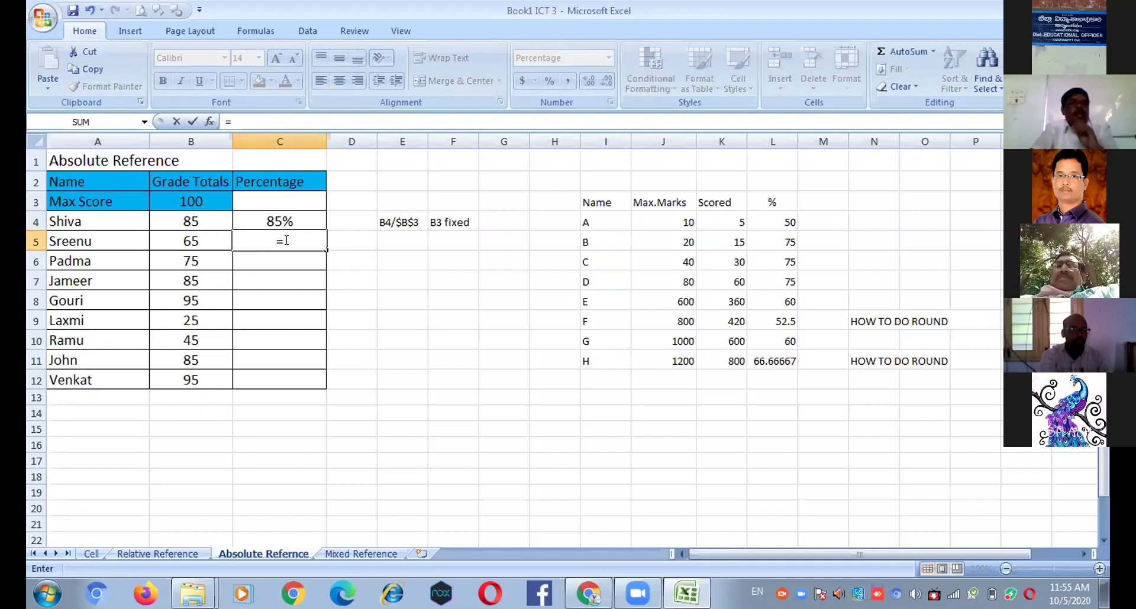
pyautogui.click(201, 224)
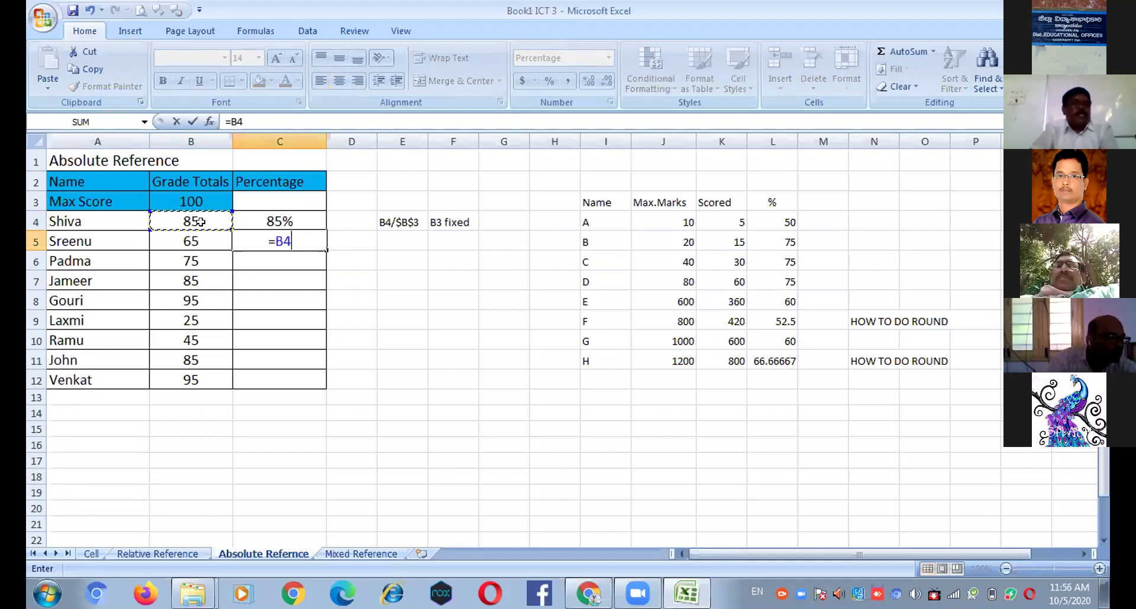
pyautogui.write('/')
pyautogui.click(198, 203)
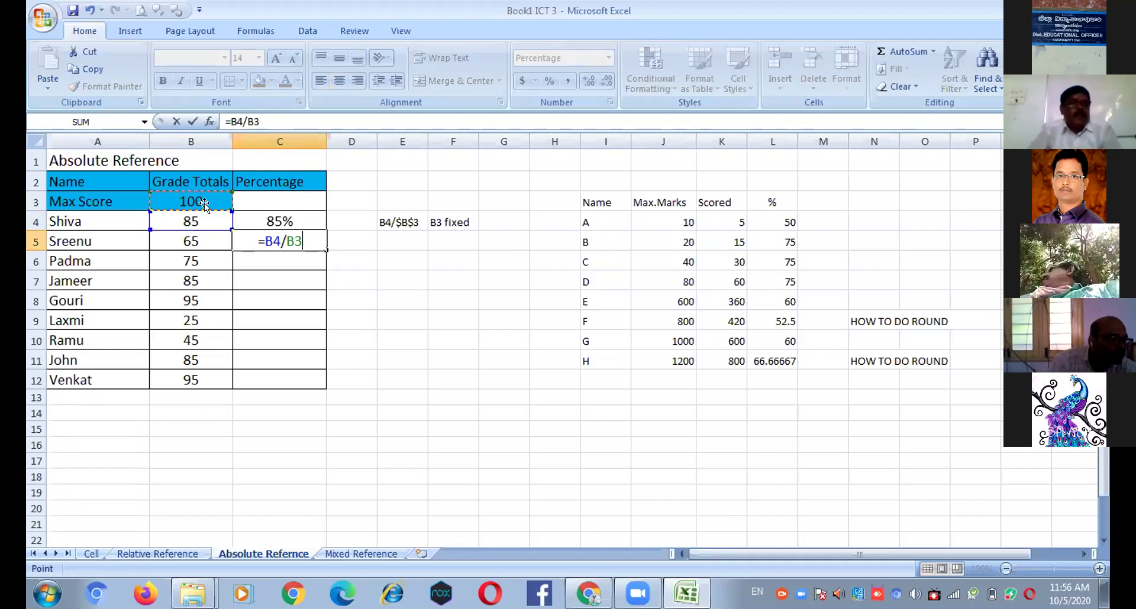
pyautogui.press('Return')
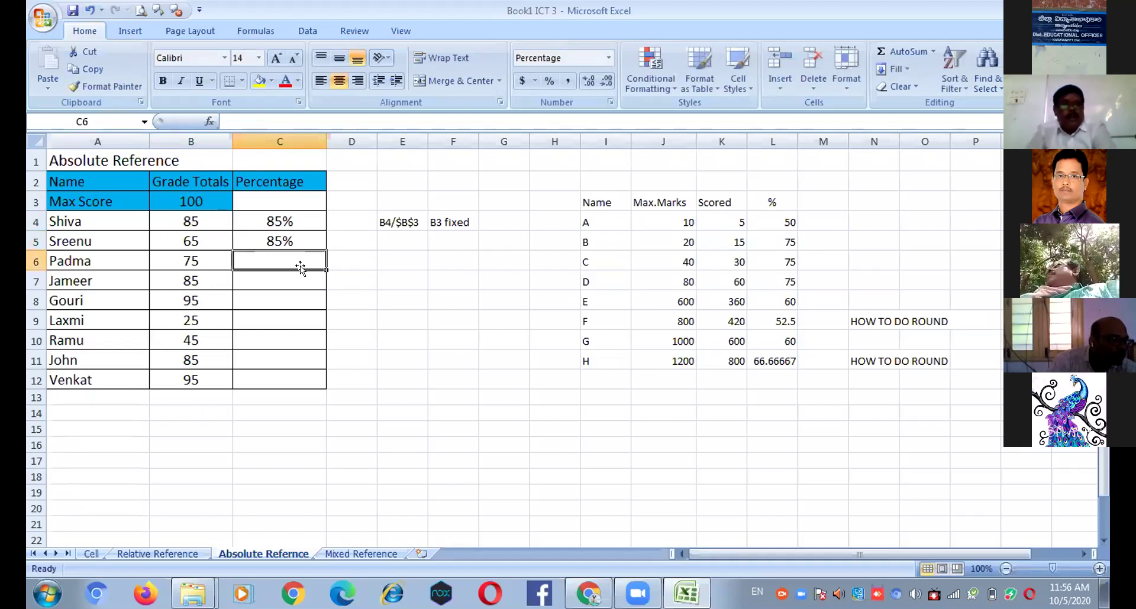
pyautogui.click(261, 238)
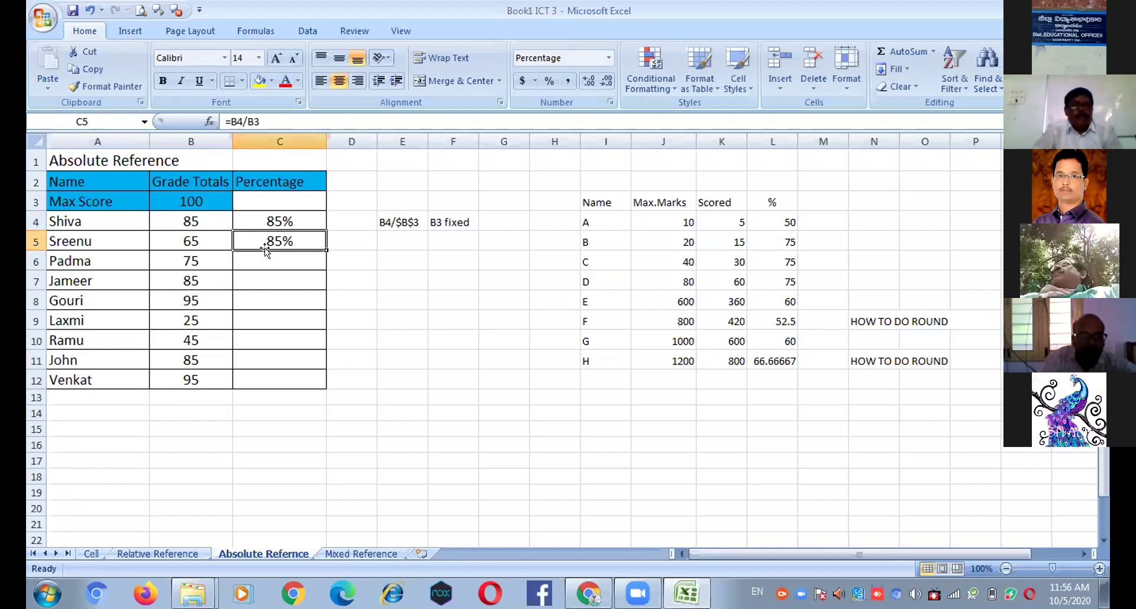
pyautogui.press('Delete')
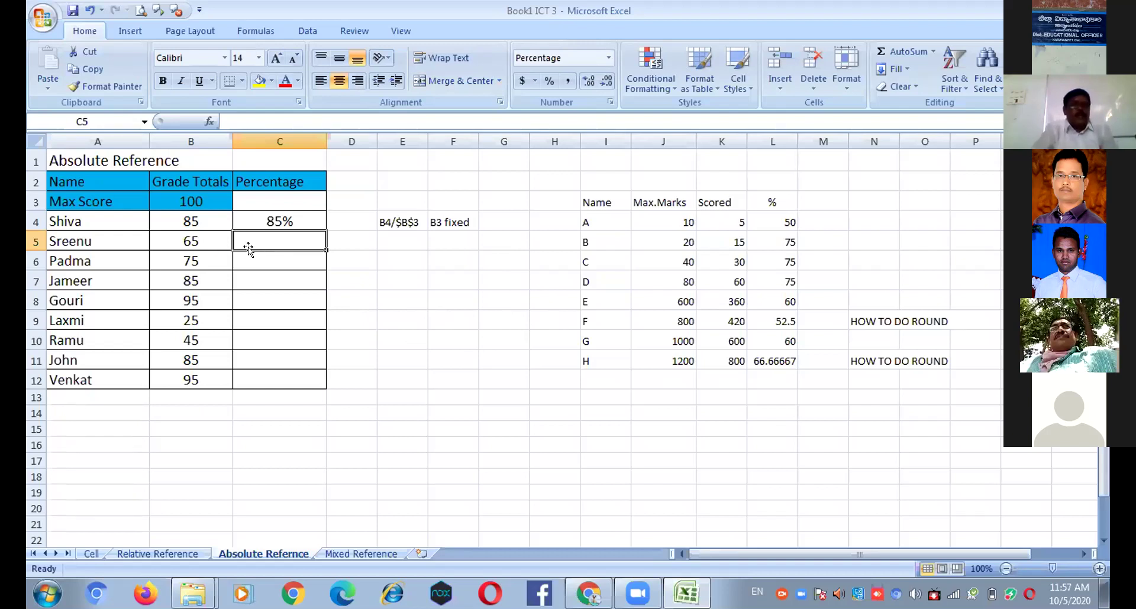
# - Enter the relative formula =B5/B3 in C5 to calculate the percentage for row 5
pyautogui.click(207, 221)
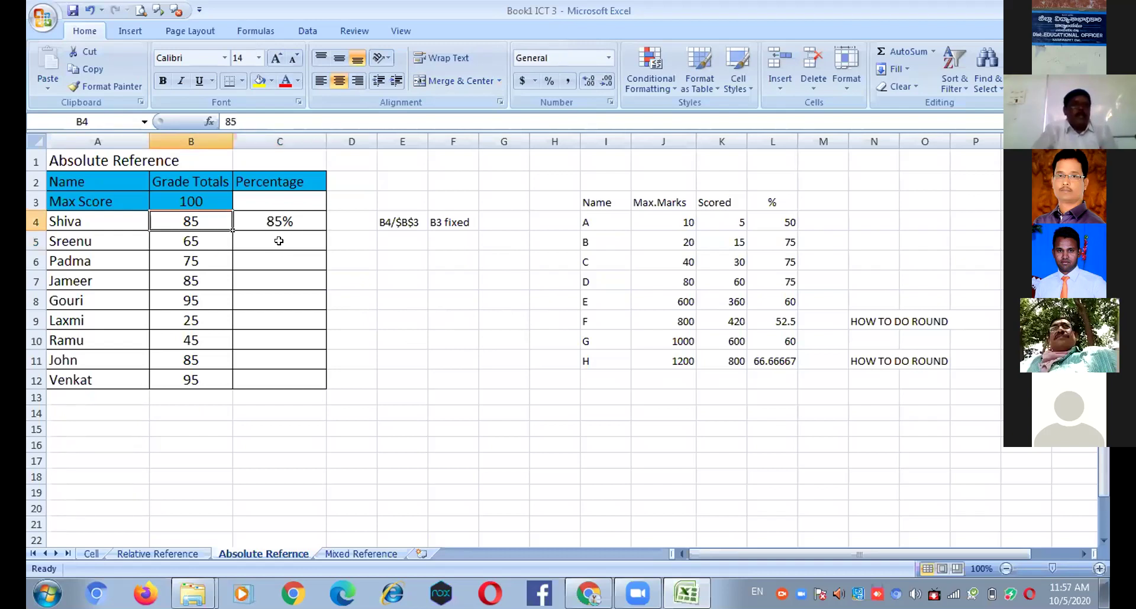
pyautogui.click(236, 241)
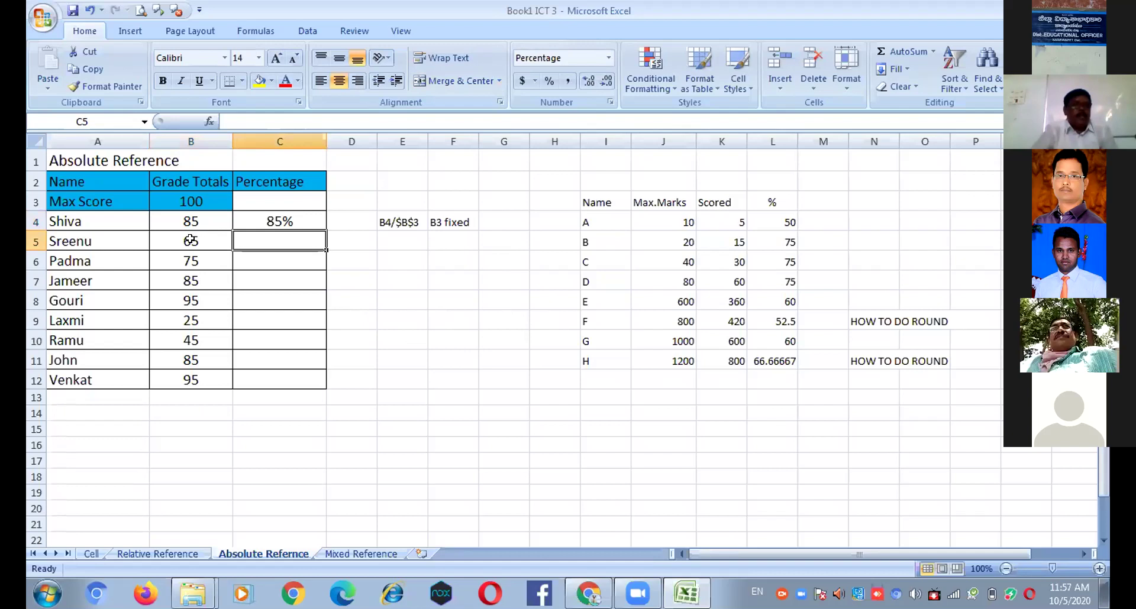
pyautogui.click(187, 241)
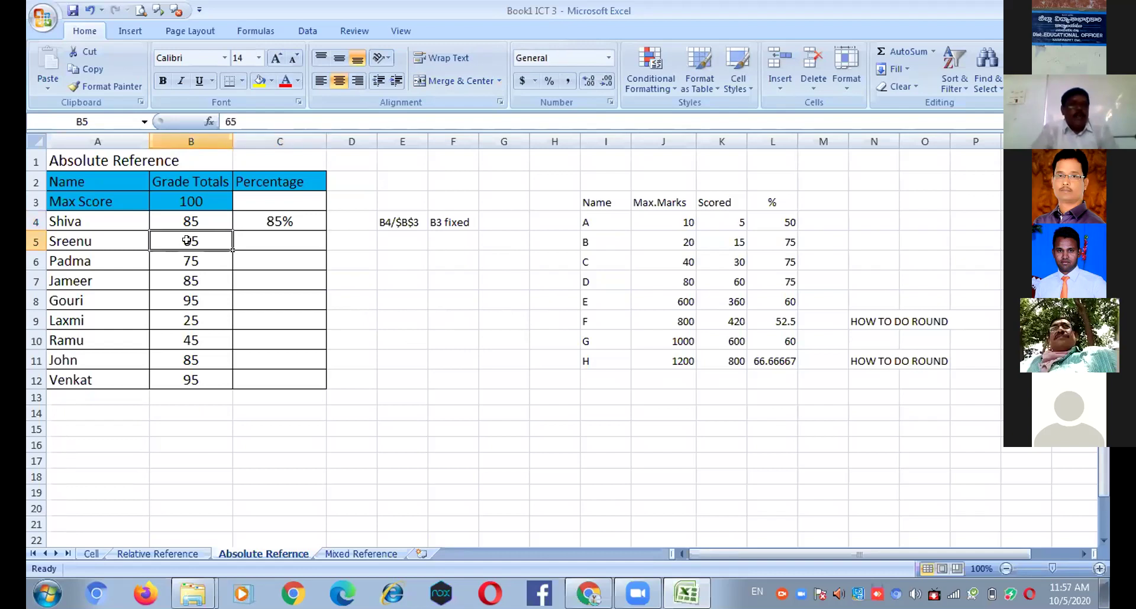
pyautogui.click(311, 237)
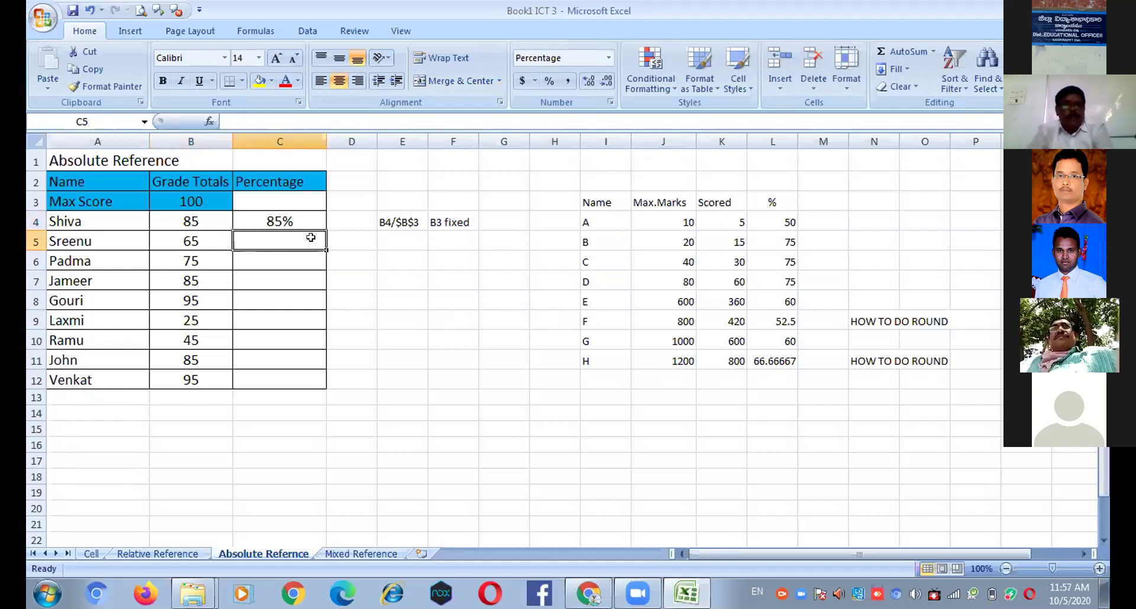
pyautogui.write('=')
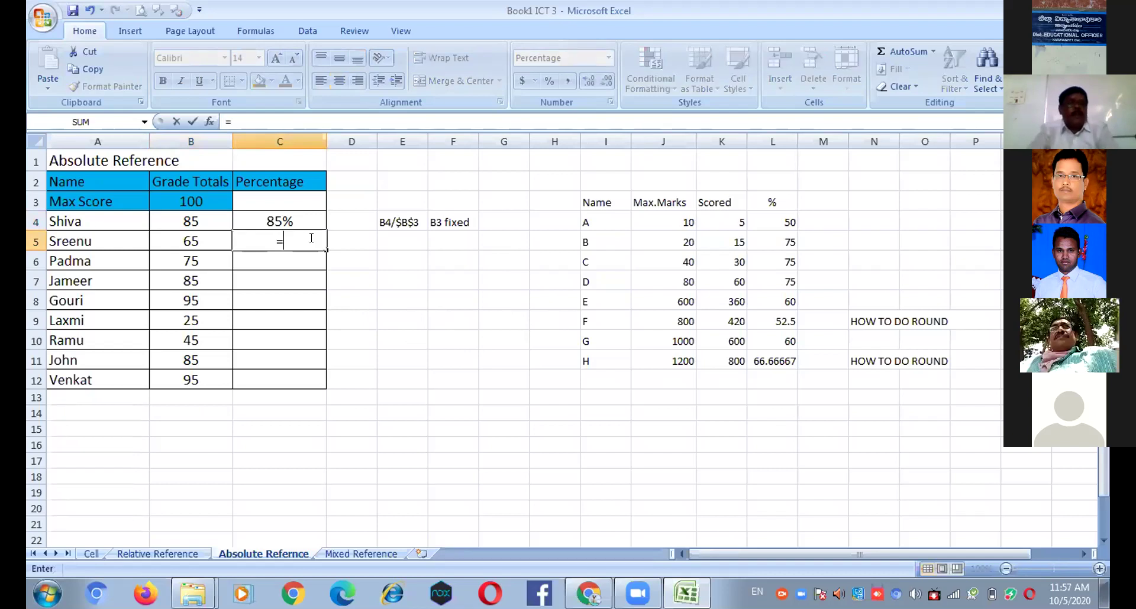
pyautogui.click(216, 240)
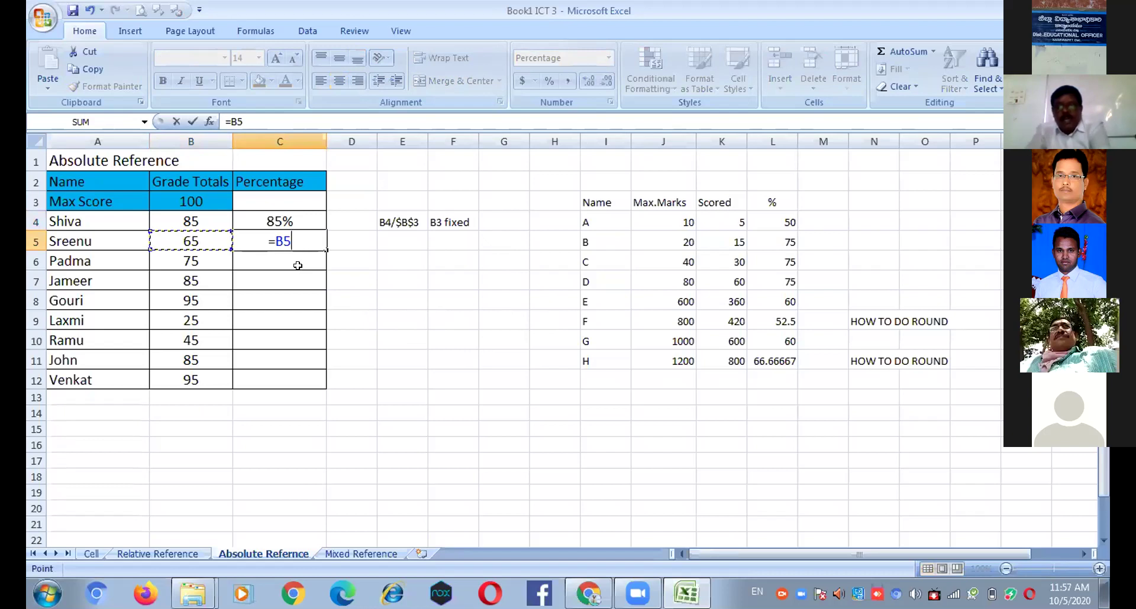
pyautogui.write('/')
pyautogui.click(191, 201)
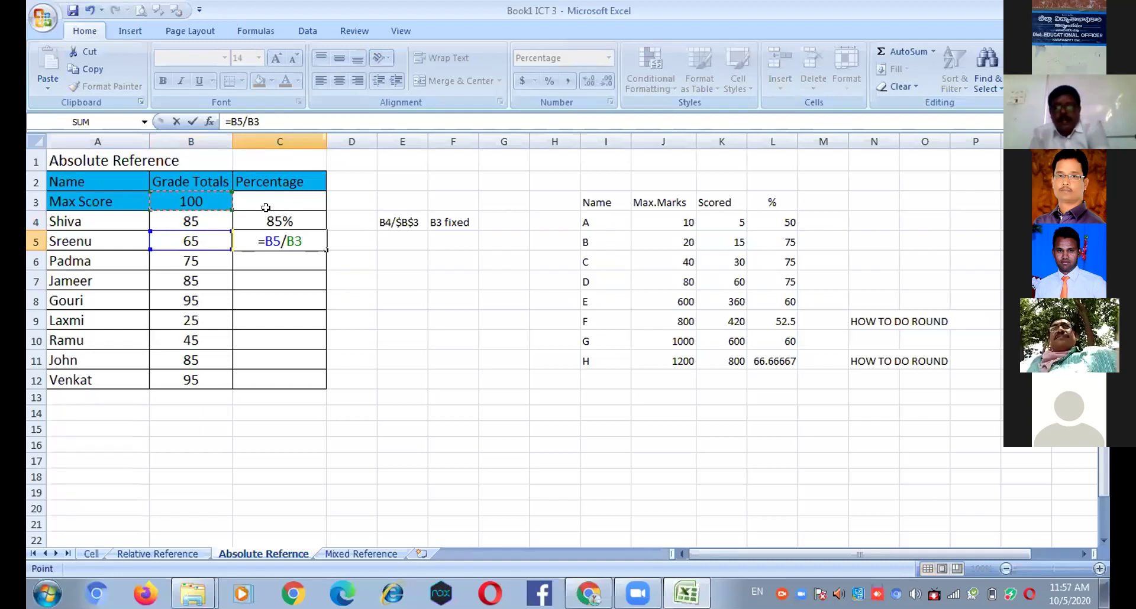
pyautogui.press('Return')
pyautogui.click(362, 321)
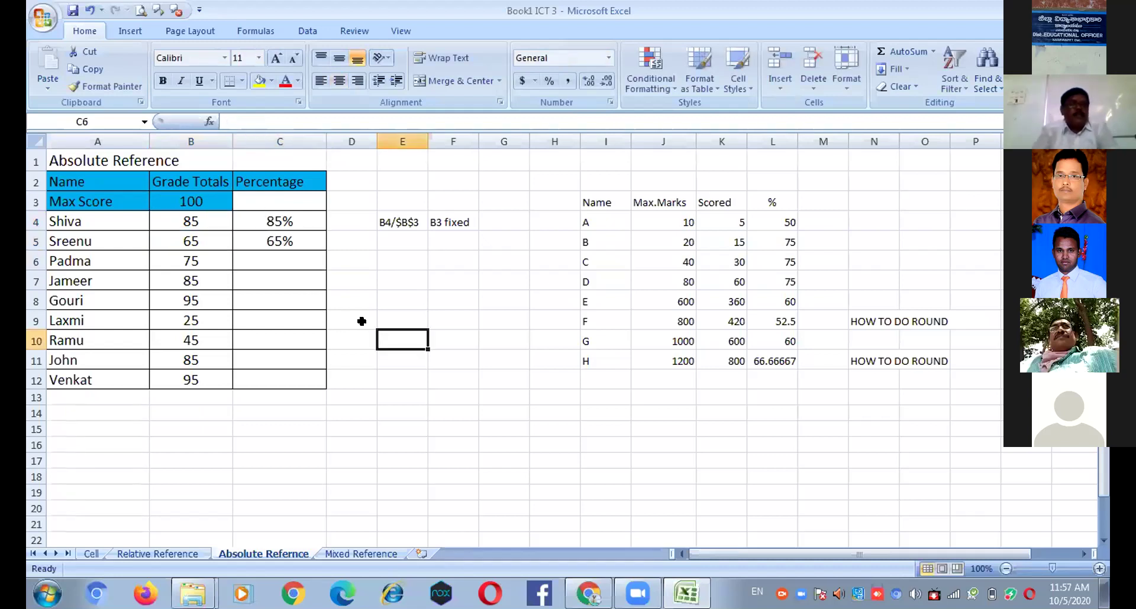
# - Fill the relative formula from C5 down through C12
pyautogui.click(299, 237)
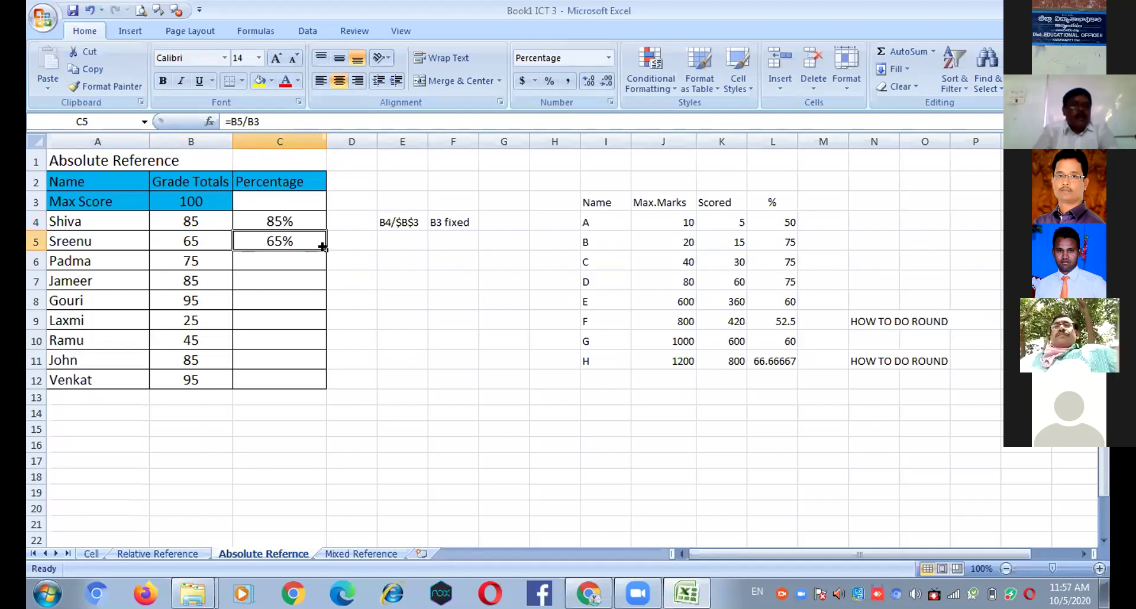
pyautogui.moveTo(325, 260); pyautogui.dragTo(337, 378)
pyautogui.click(408, 378)
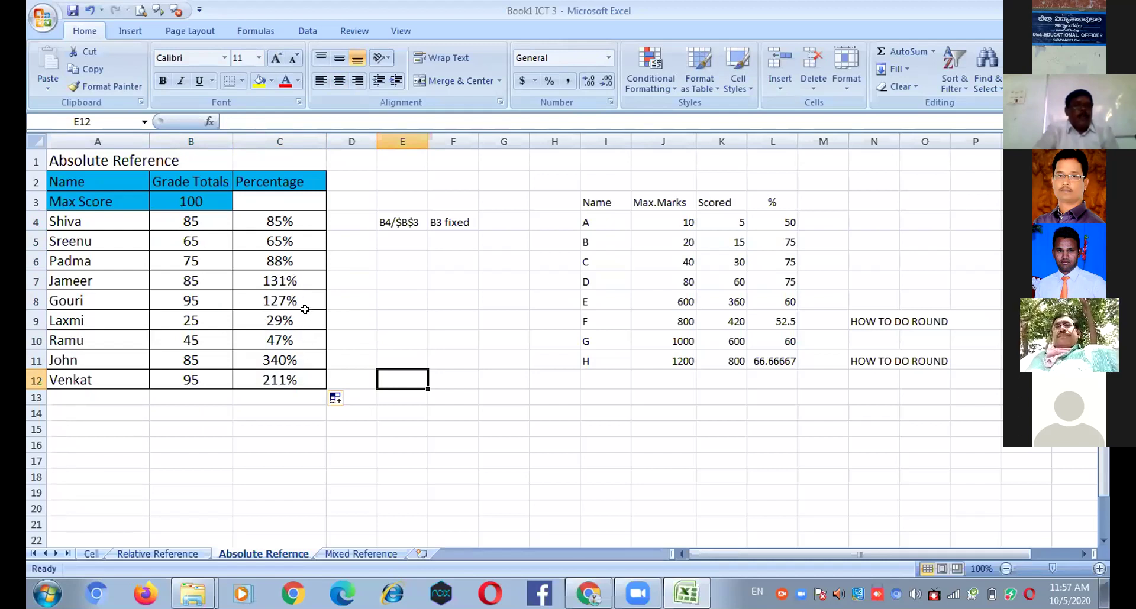
# - Compare the cell references in the percentage formulas of C7, C5 and C4
pyautogui.click(297, 284)
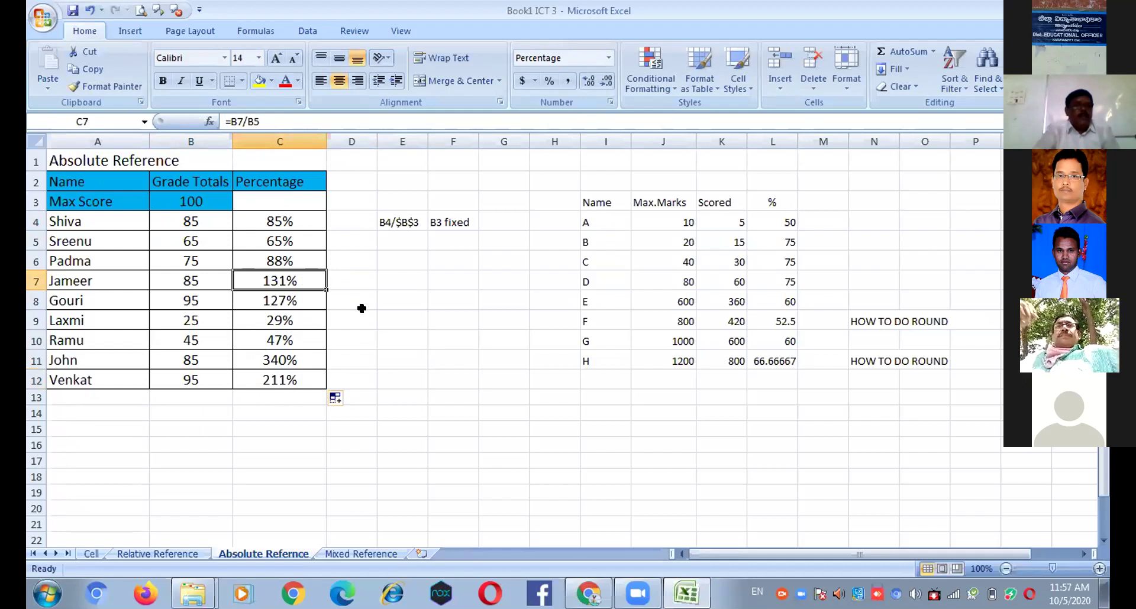
pyautogui.press('F2')
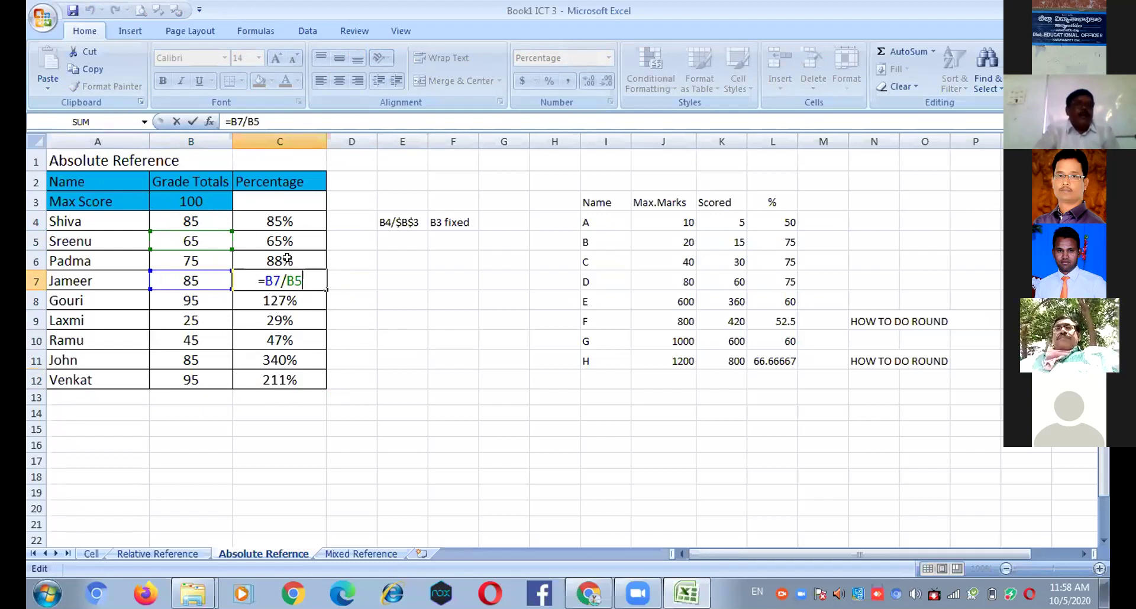
pyautogui.click(295, 240)
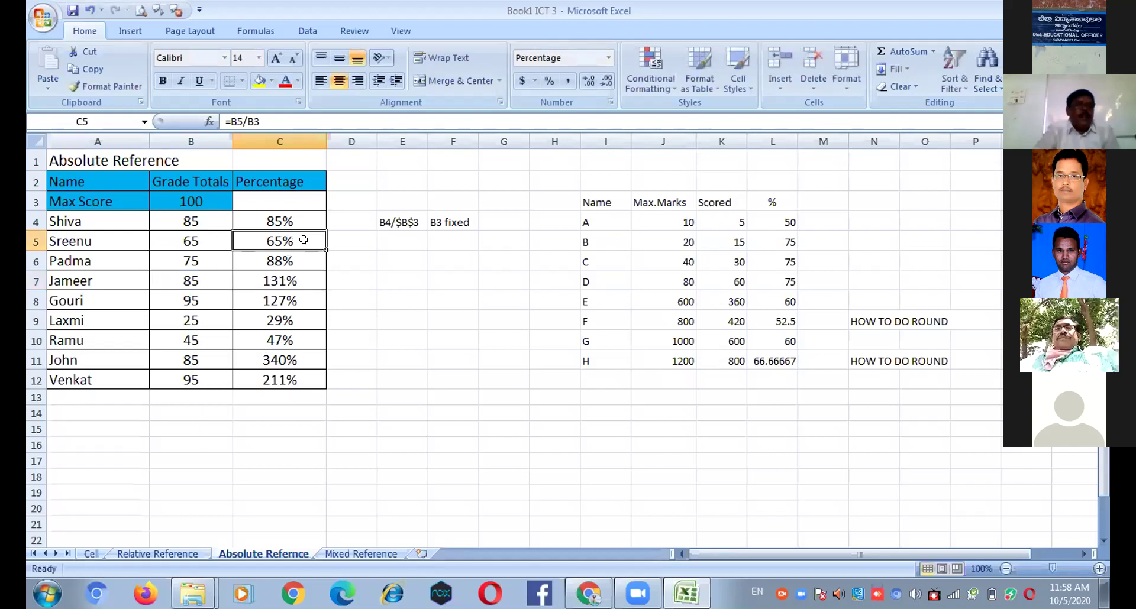
pyautogui.click(300, 221)
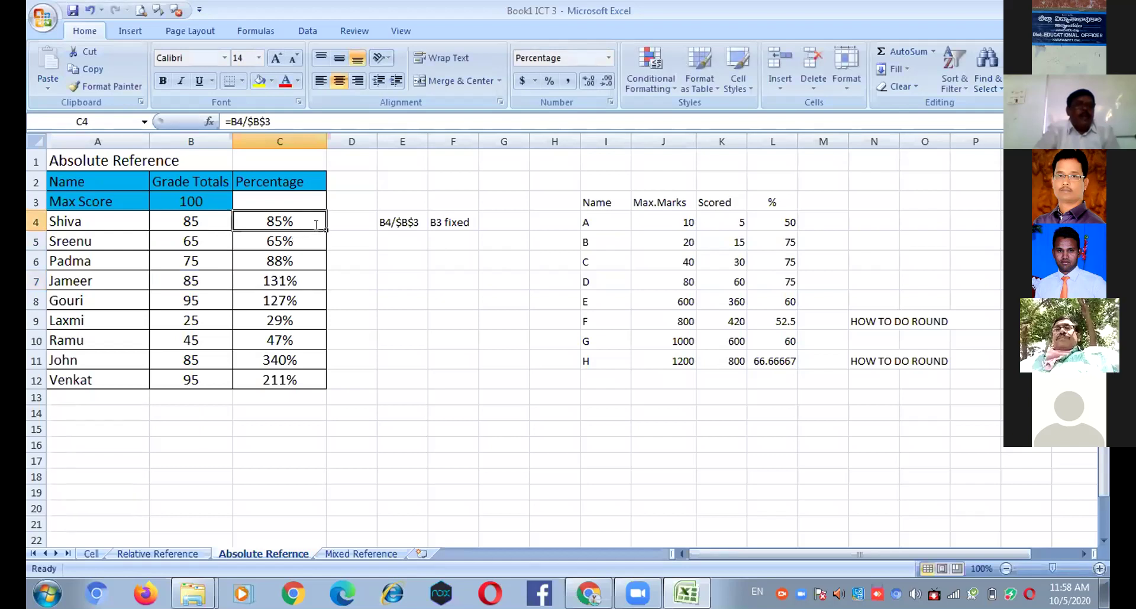
pyautogui.doubleClick(303, 223)
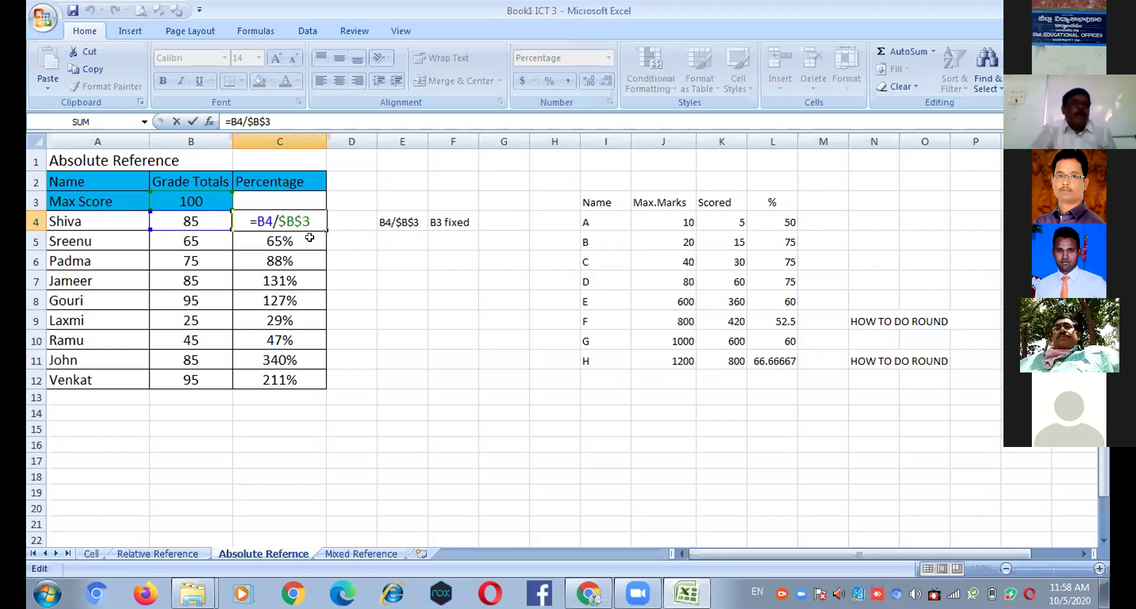
pyautogui.click(331, 246)
# - Fill the absolute-reference formula =B4/$B$3 from C4 down through C12
pyautogui.click(315, 227)
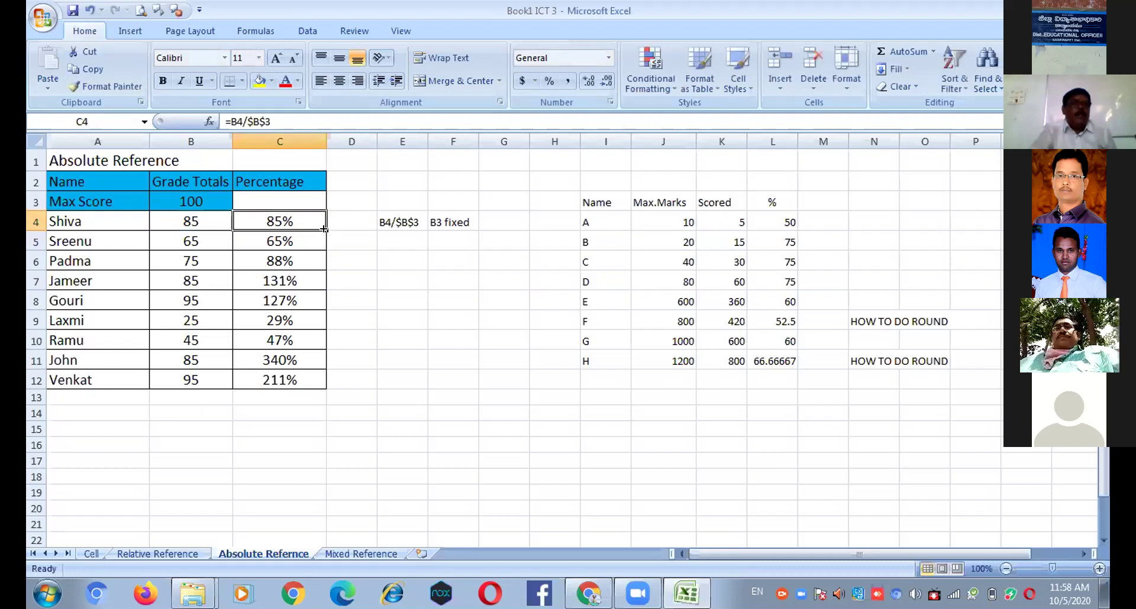
pyautogui.moveTo(322, 227); pyautogui.dragTo(331, 393)
pyautogui.click(403, 379)
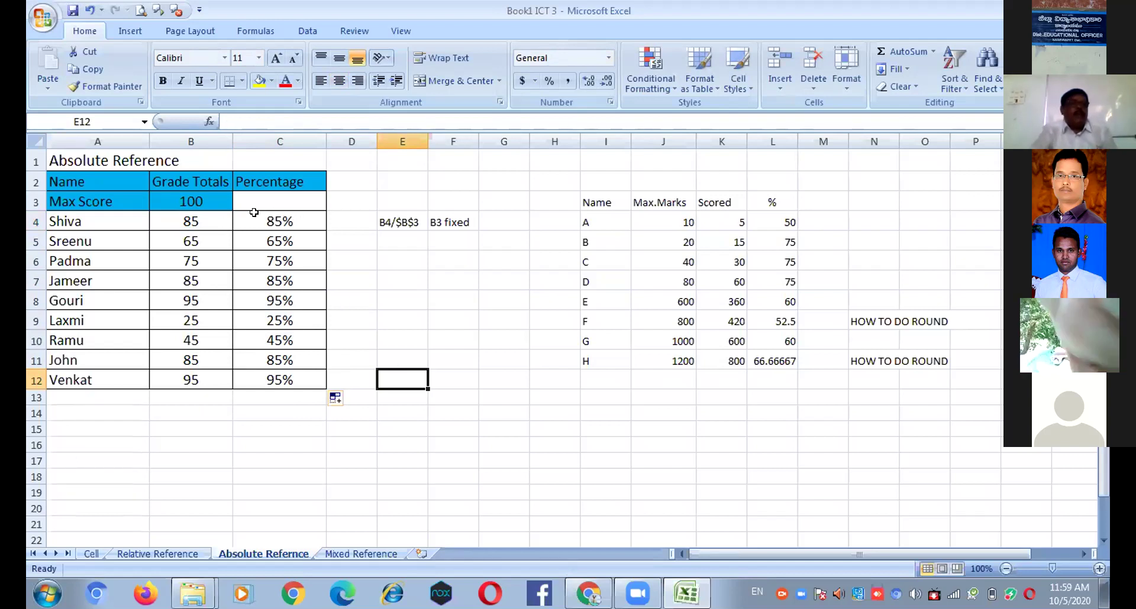
# - Examine the absolute reference in C4's formula and the percentage formula in L4 of the Max.Marks table
pyautogui.doubleClick(309, 217)
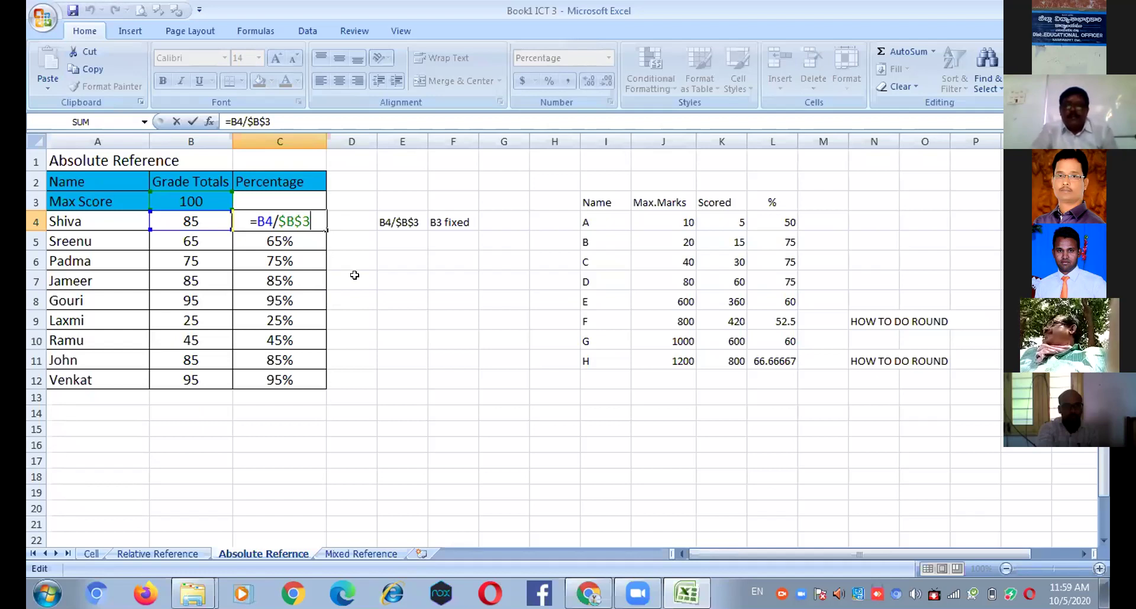
pyautogui.click(401, 279)
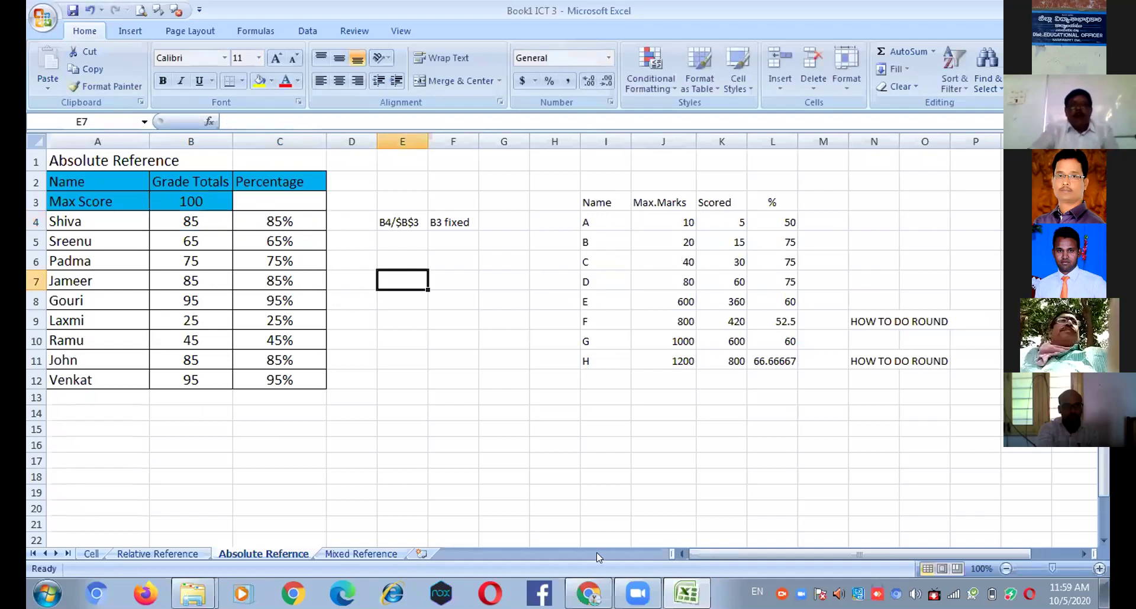
pyautogui.click(723, 262)
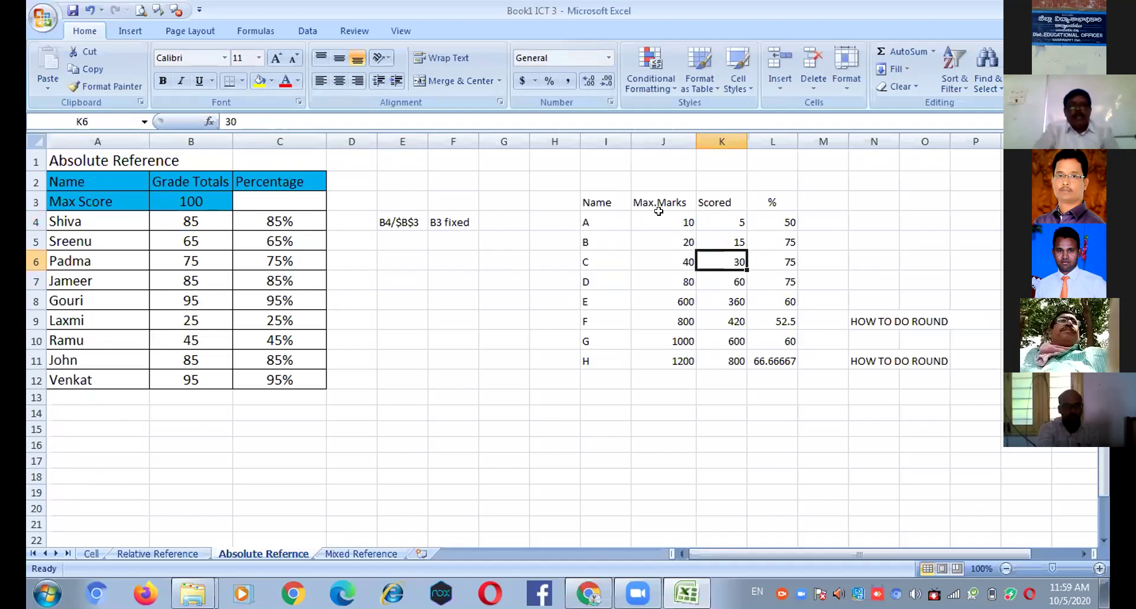
pyautogui.press('Up')
pyautogui.press('Up')
pyautogui.press('Left')
pyautogui.press('Right')
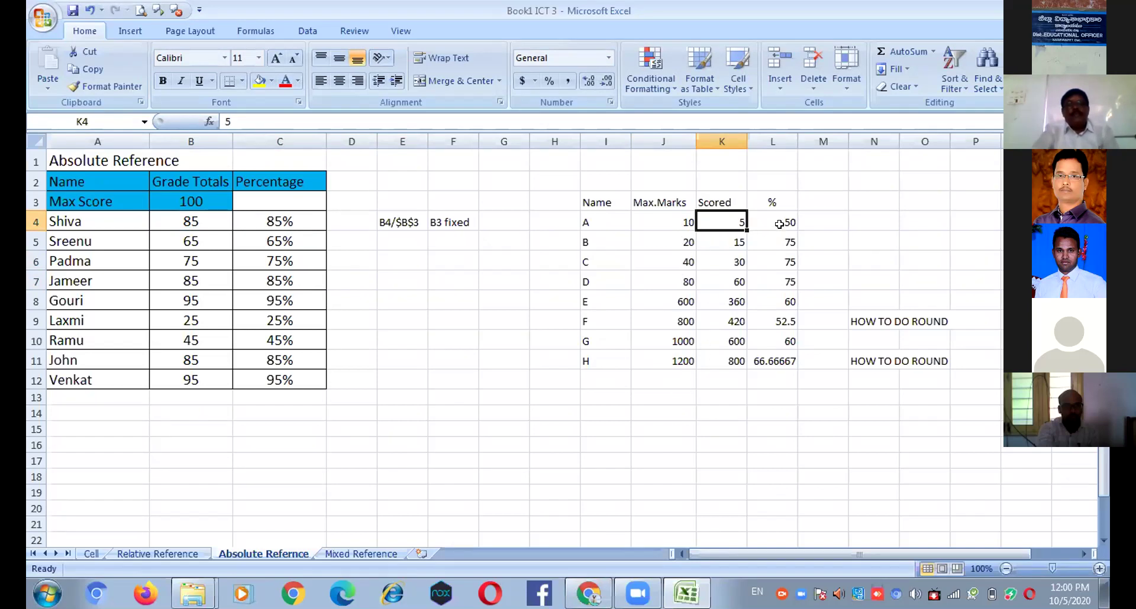
pyautogui.press('Right')
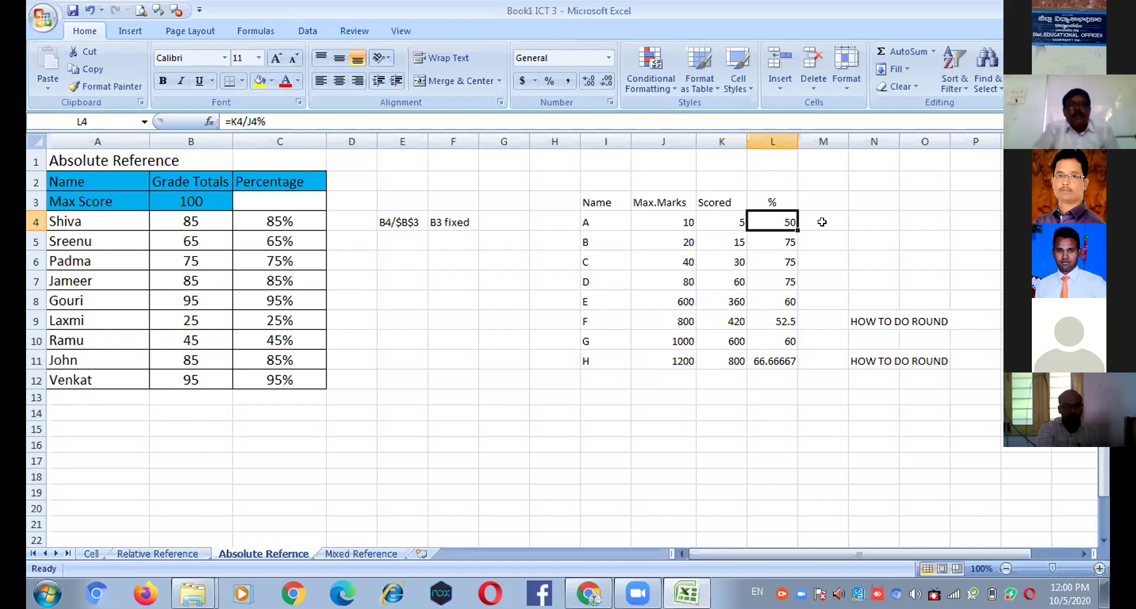
pyautogui.click(841, 261)
pyautogui.click(783, 224)
pyautogui.doubleClick(783, 224)
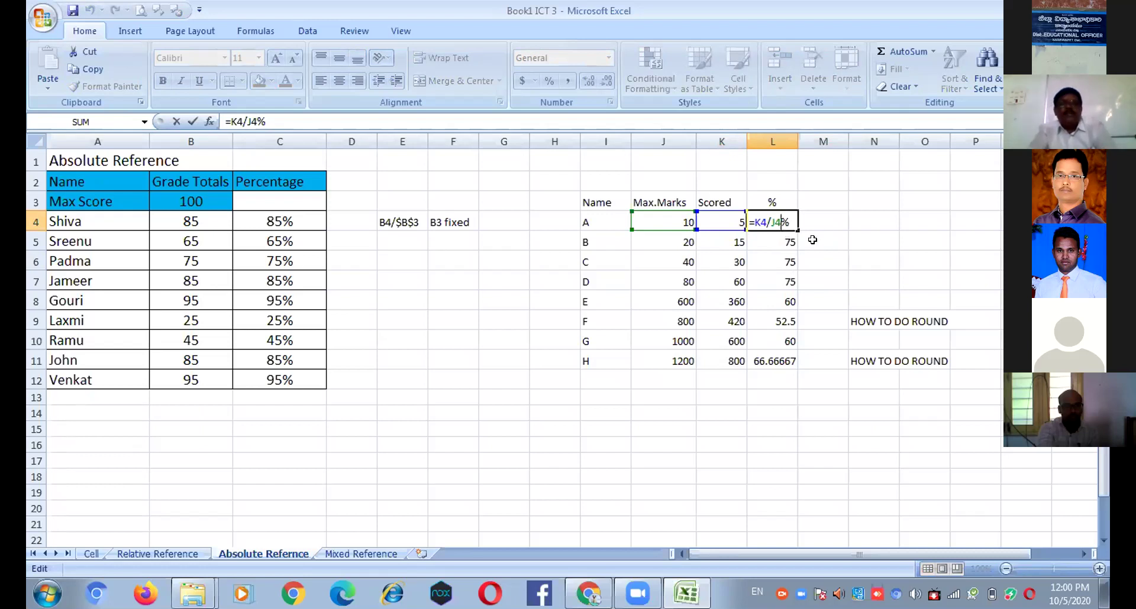
pyautogui.click(850, 254)
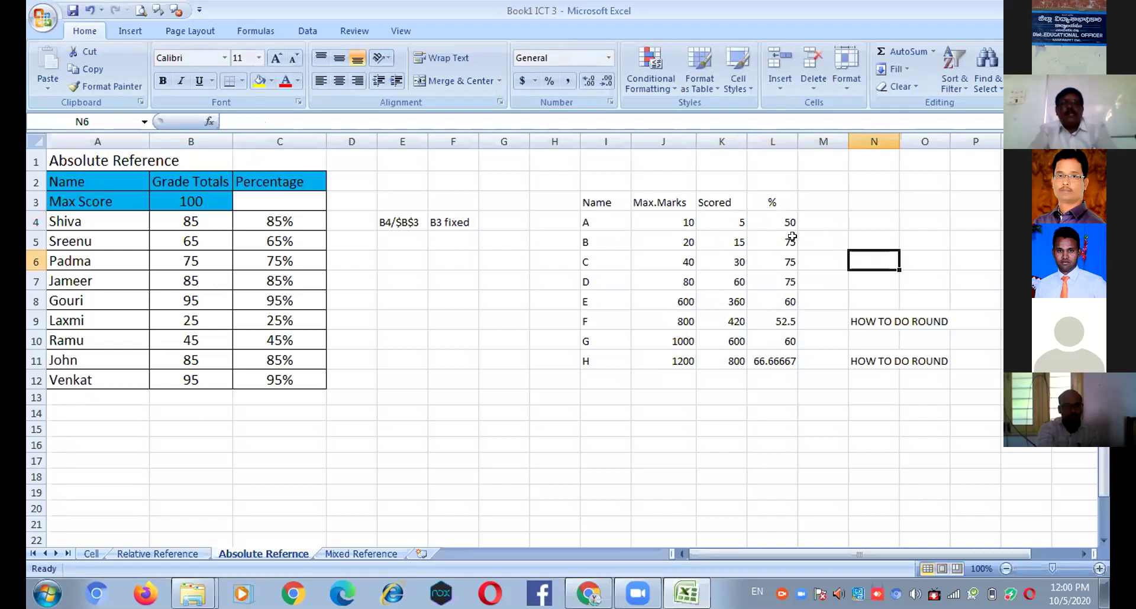
# - Clear the percentages in L5:L11 and refill them by copying L4's formula =K4/J4% down through L11
pyautogui.click(779, 223)
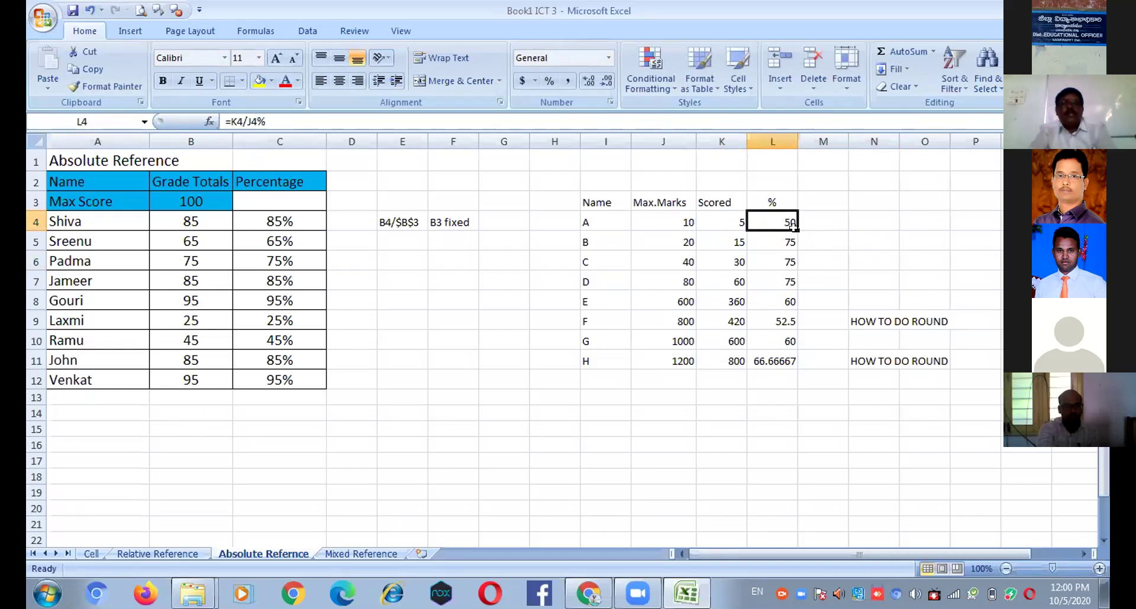
pyautogui.moveTo(780, 245); pyautogui.dragTo(774, 361)
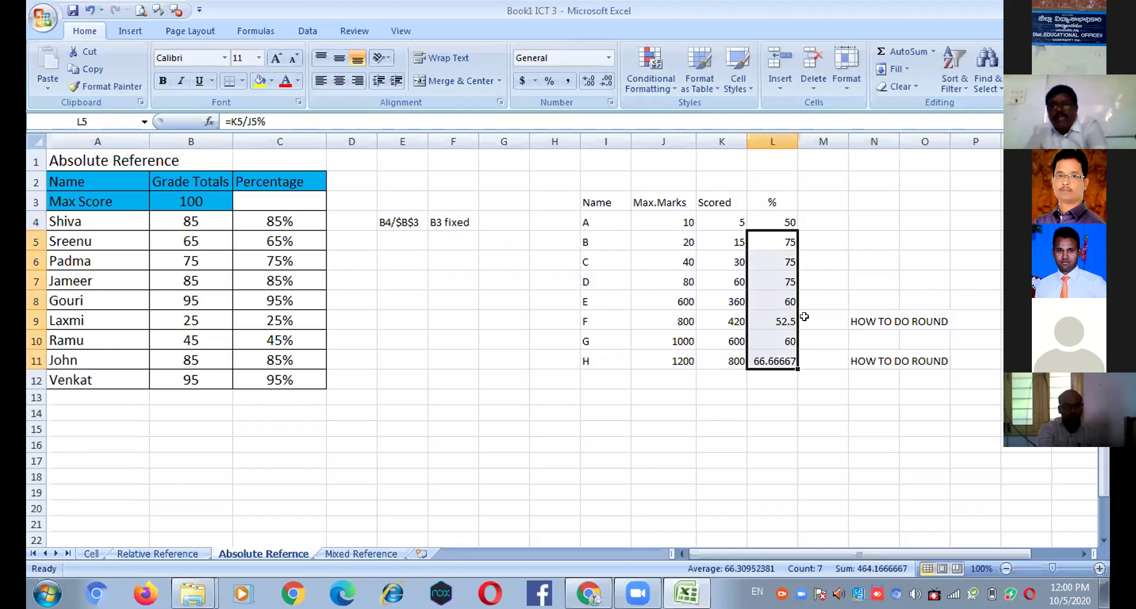
pyautogui.press('Delete')
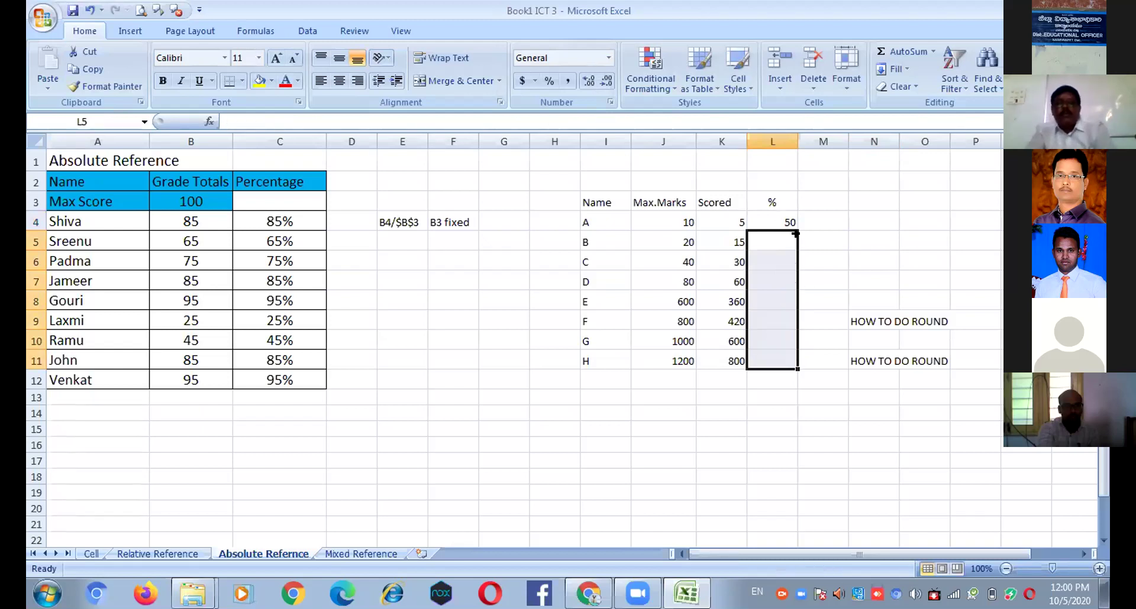
pyautogui.click(822, 280)
pyautogui.click(780, 224)
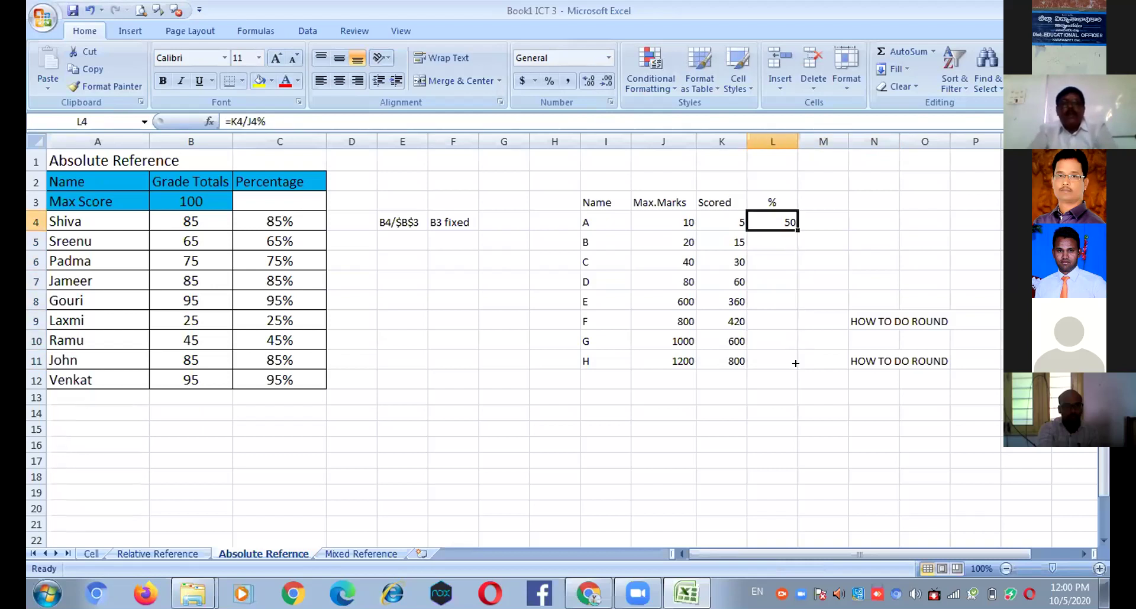
pyautogui.moveTo(797, 230); pyautogui.dragTo(787, 364)
pyautogui.click(772, 412)
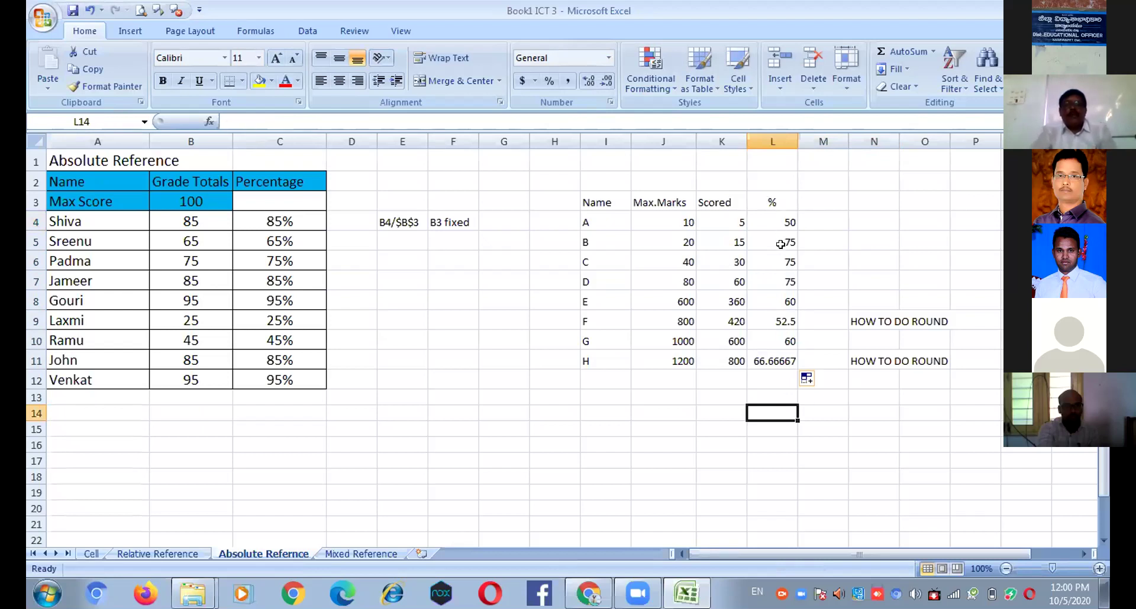
# - Reduce the displayed decimals of the percentages in L9 and L11 so both show whole numbers
pyautogui.click(785, 329)
pyautogui.click(599, 80)
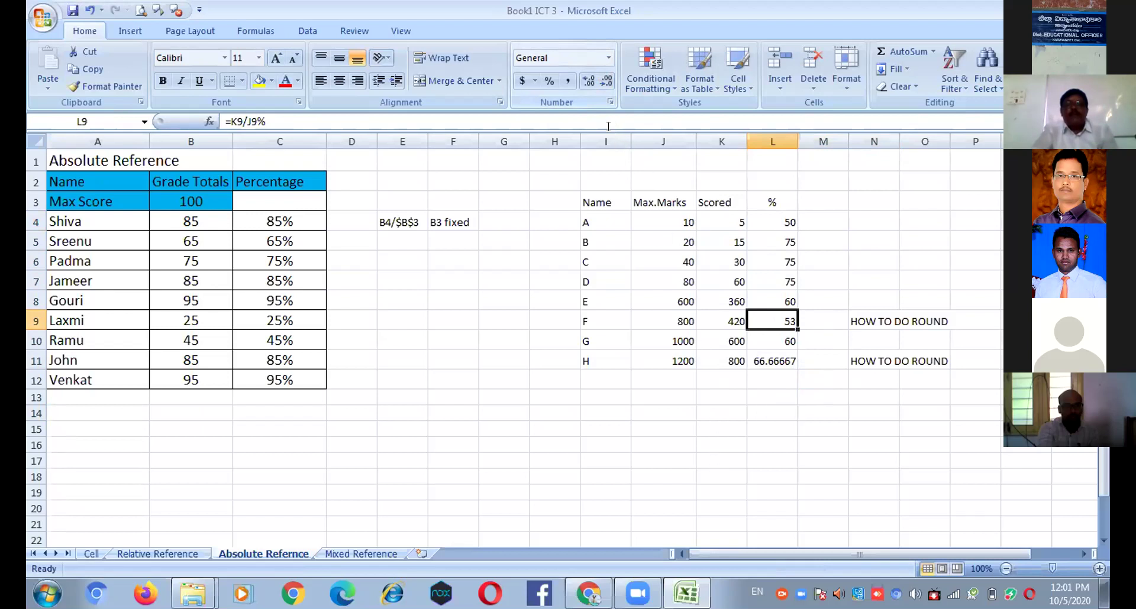
pyautogui.click(779, 355)
pyautogui.click(606, 81)
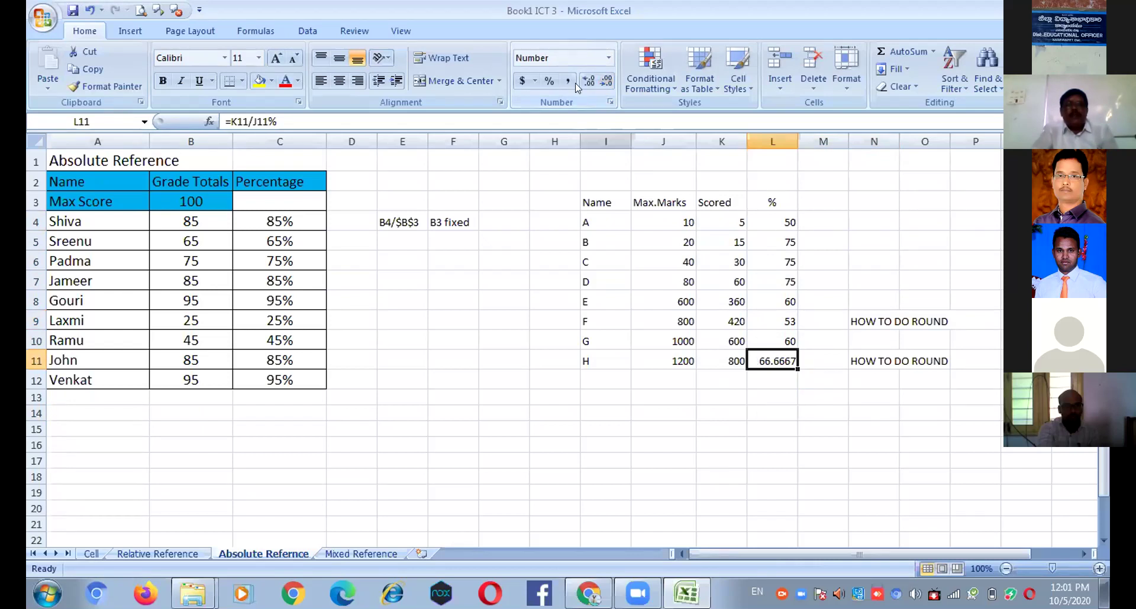
pyautogui.click(606, 81)
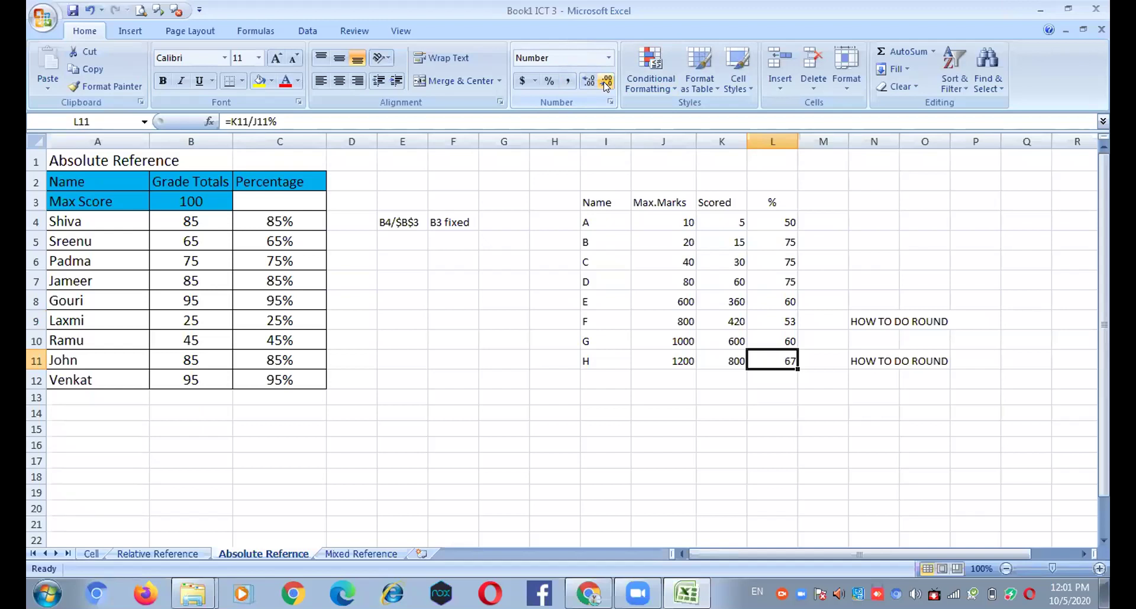
pyautogui.click(792, 412)
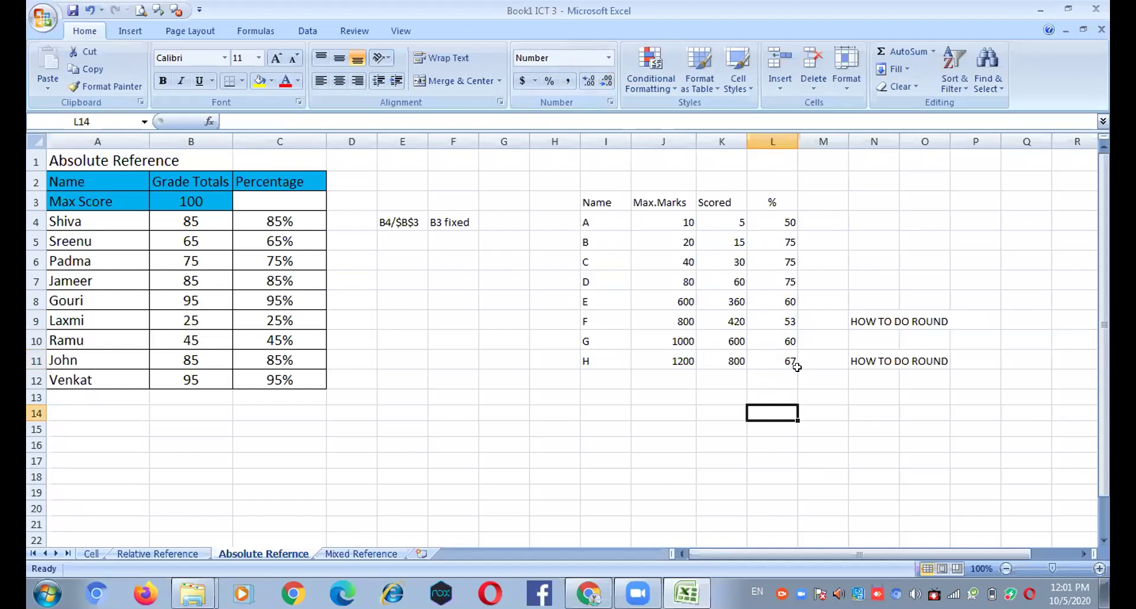
# - Undo the last decimal reductions applied to the percentage in L11
pyautogui.click(93, 13)
pyautogui.click(93, 13)
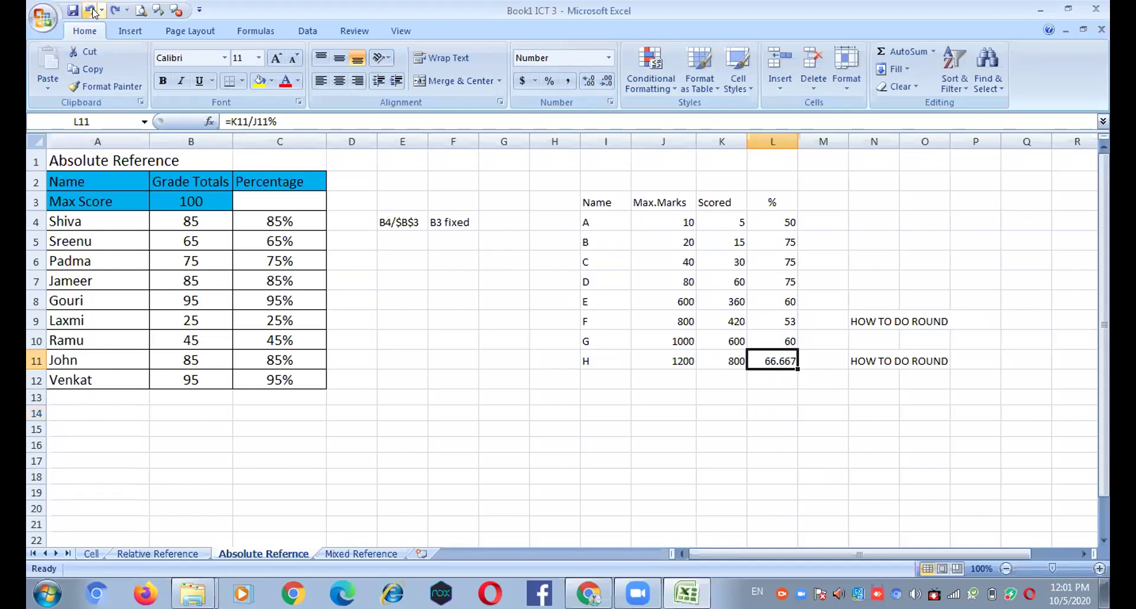
pyautogui.click(93, 13)
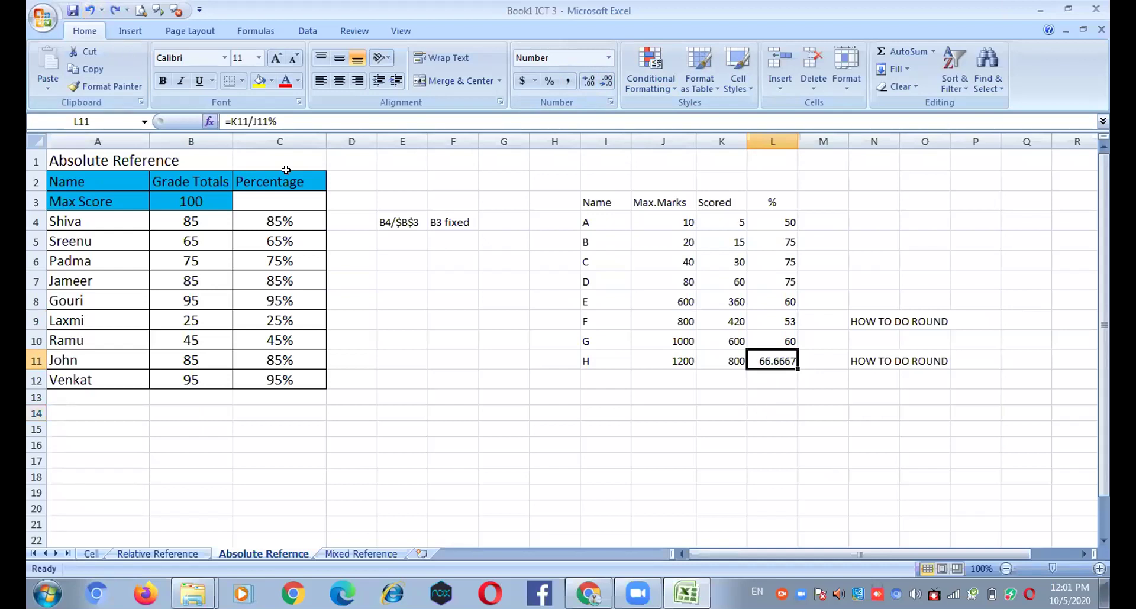
# - Change L4's formula to =ROUND(K4/J4%,0) and fill it down through L11
pyautogui.click(772, 221)
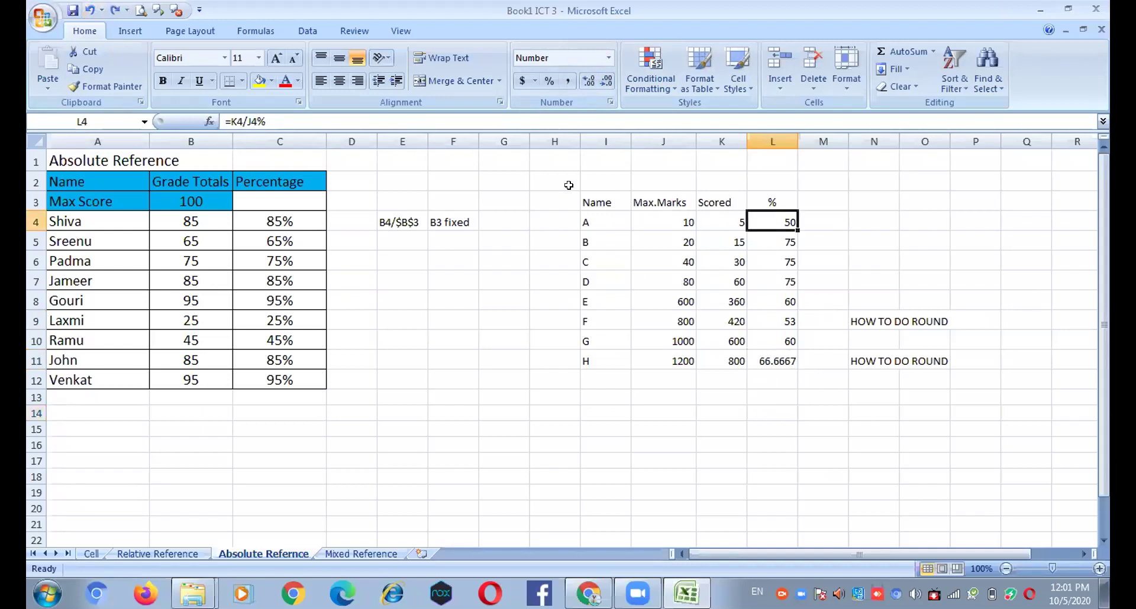
pyautogui.click(233, 123)
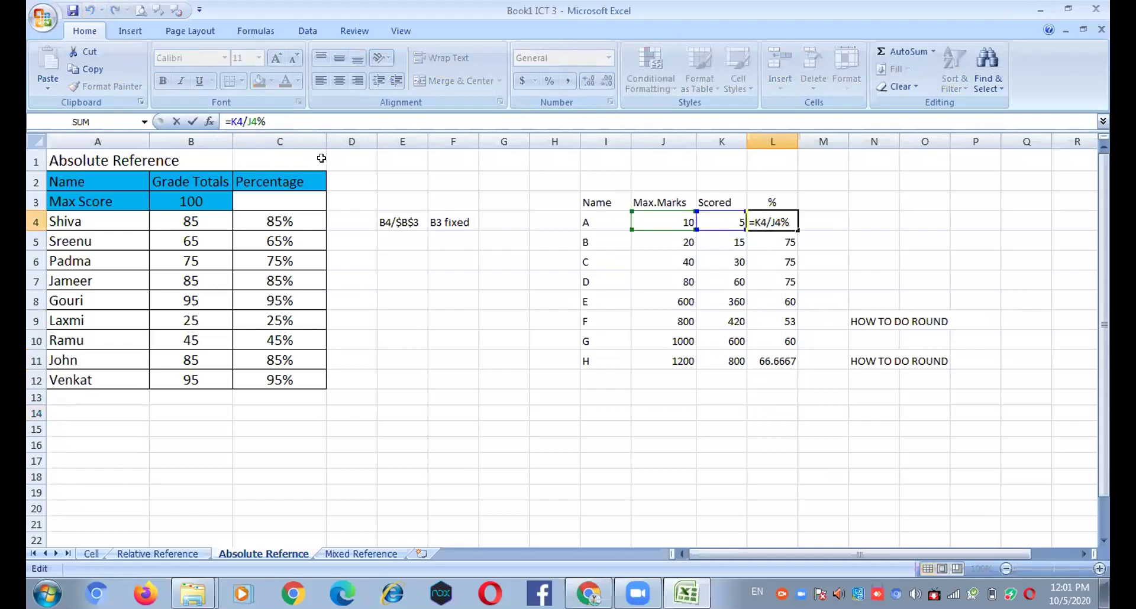
pyautogui.write('round')
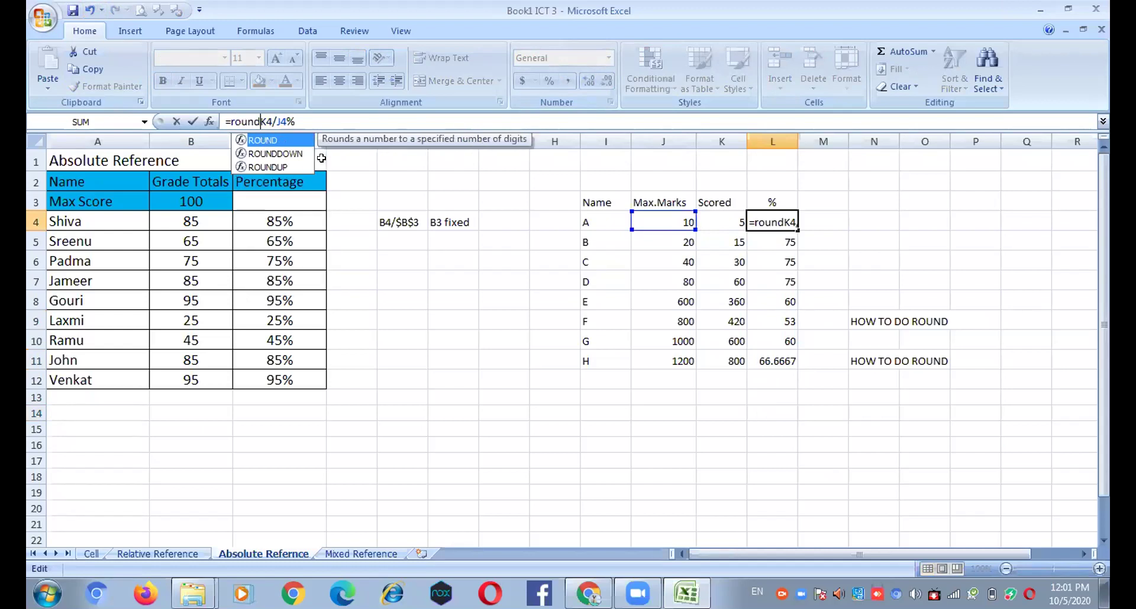
pyautogui.write('(')
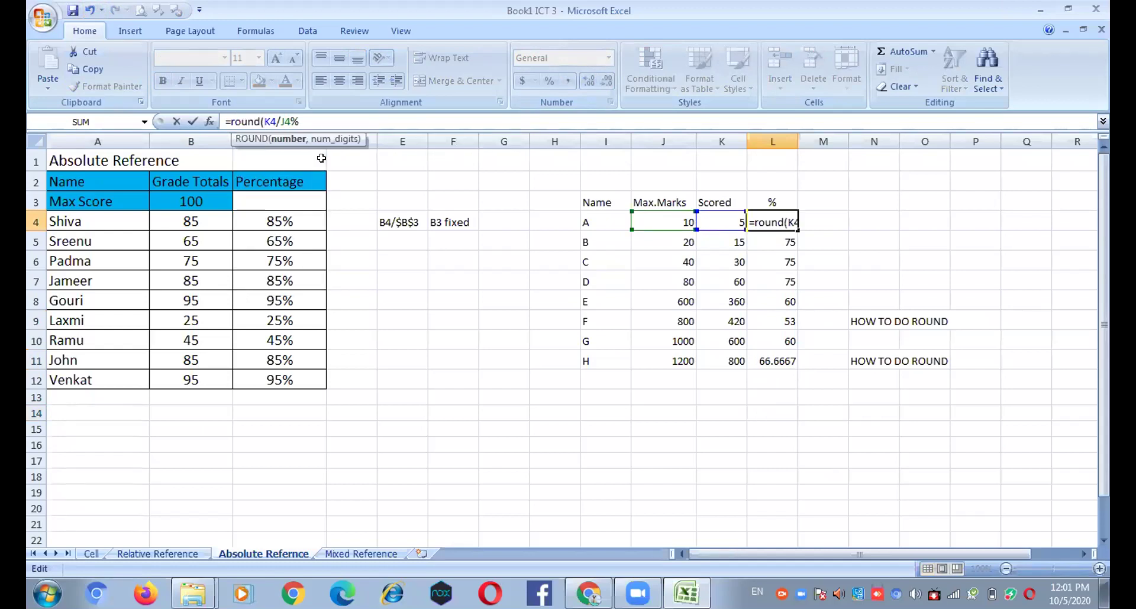
pyautogui.press('Right')
pyautogui.press('Right')
pyautogui.press('Right')
pyautogui.press('Right')
pyautogui.press('Right')
pyautogui.press('Right')
pyautogui.write(',0')
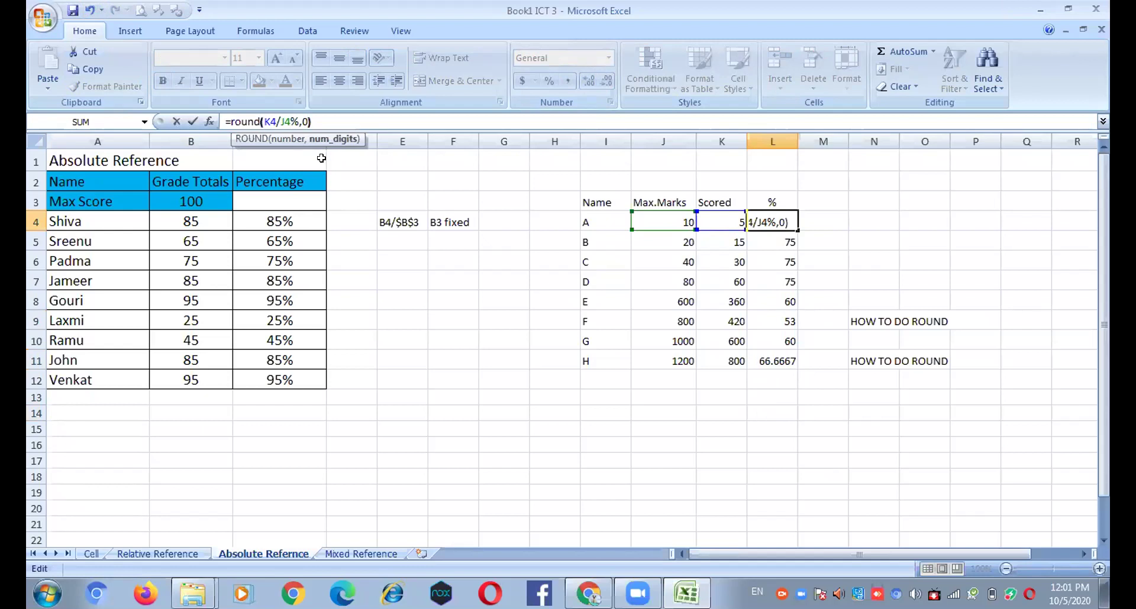
pyautogui.press('Return')
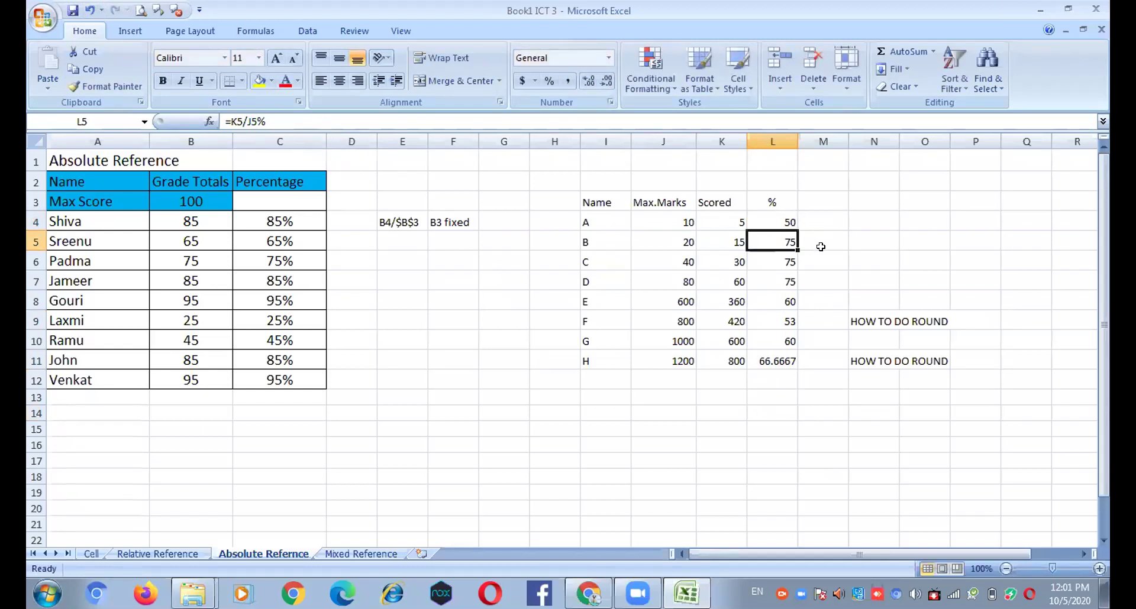
pyautogui.press('Up')
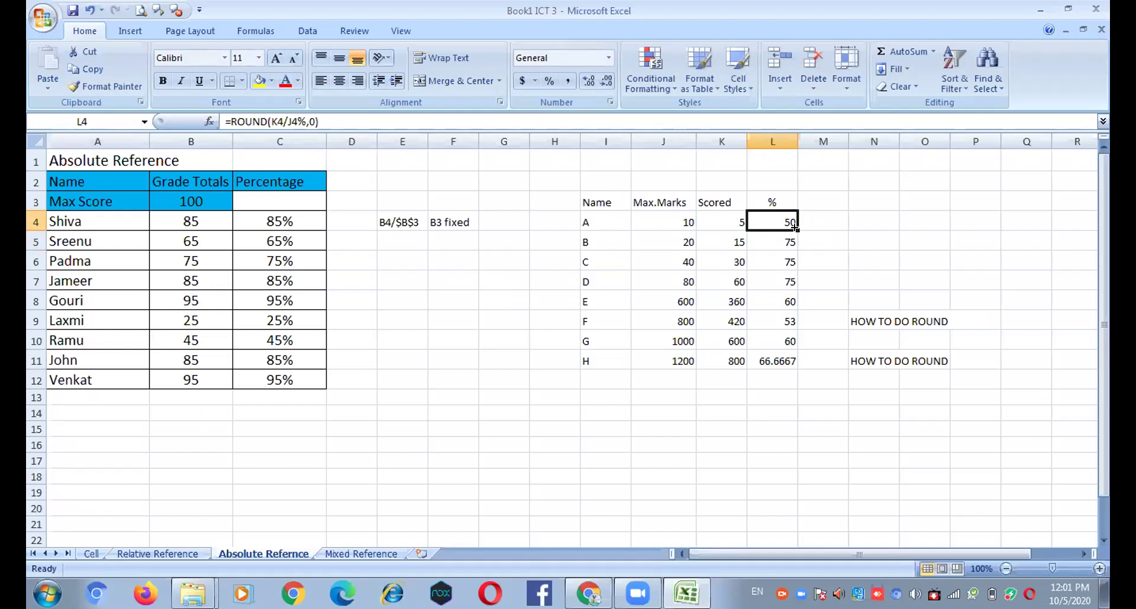
pyautogui.moveTo(794, 373); pyautogui.dragTo(794, 373)
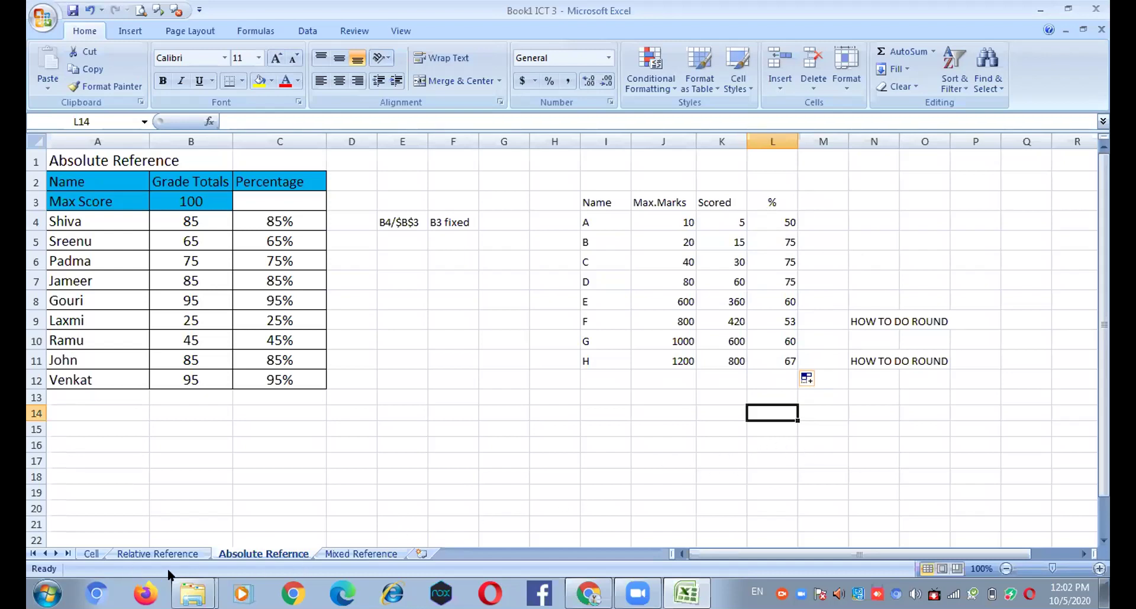
# - Open the Mixed Reference sheet and display the formulas behind its multiplication table
pyautogui.click(352, 554)
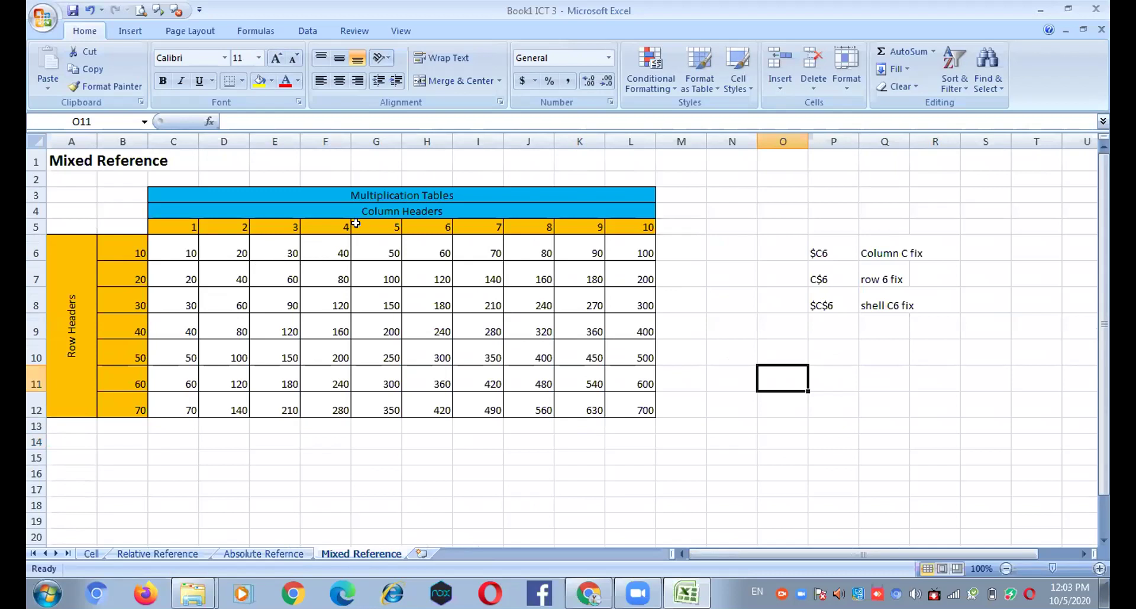
pyautogui.click(190, 253)
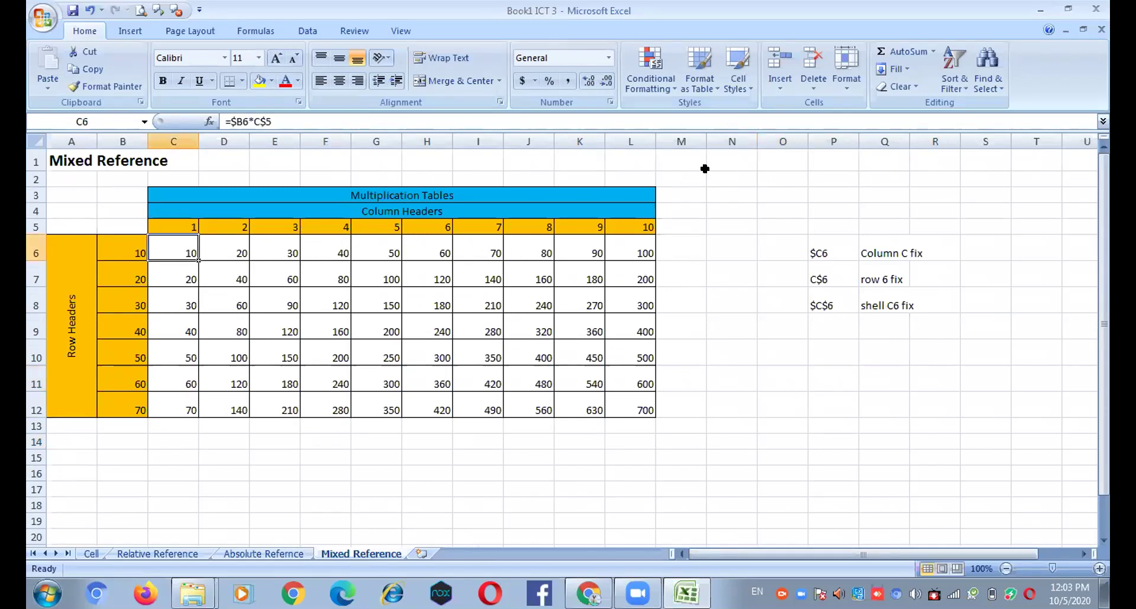
pyautogui.click(261, 34)
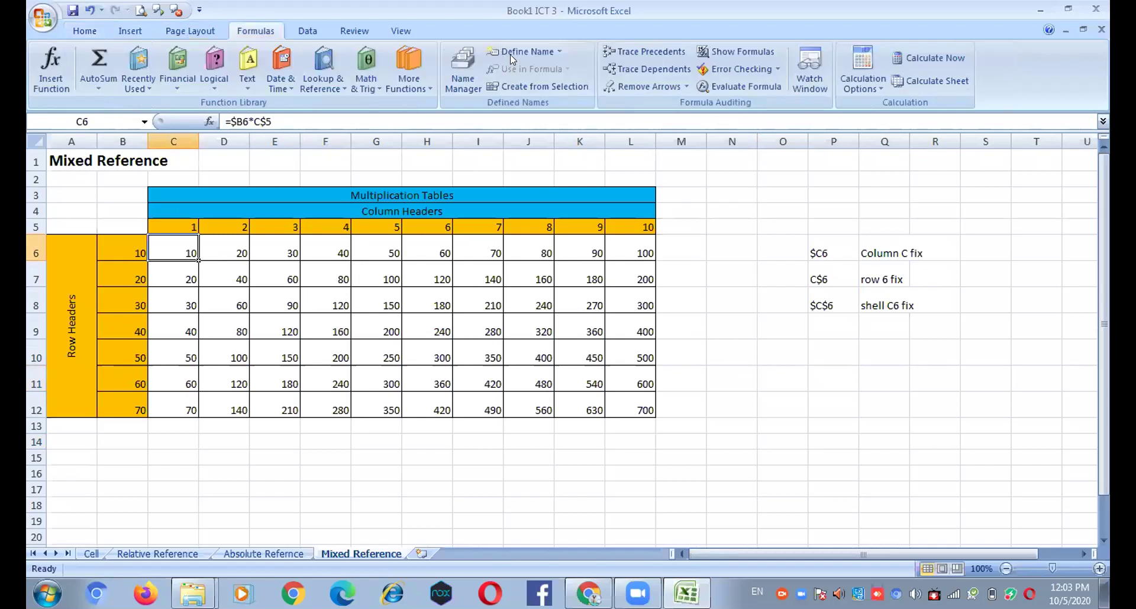
pyautogui.click(749, 51)
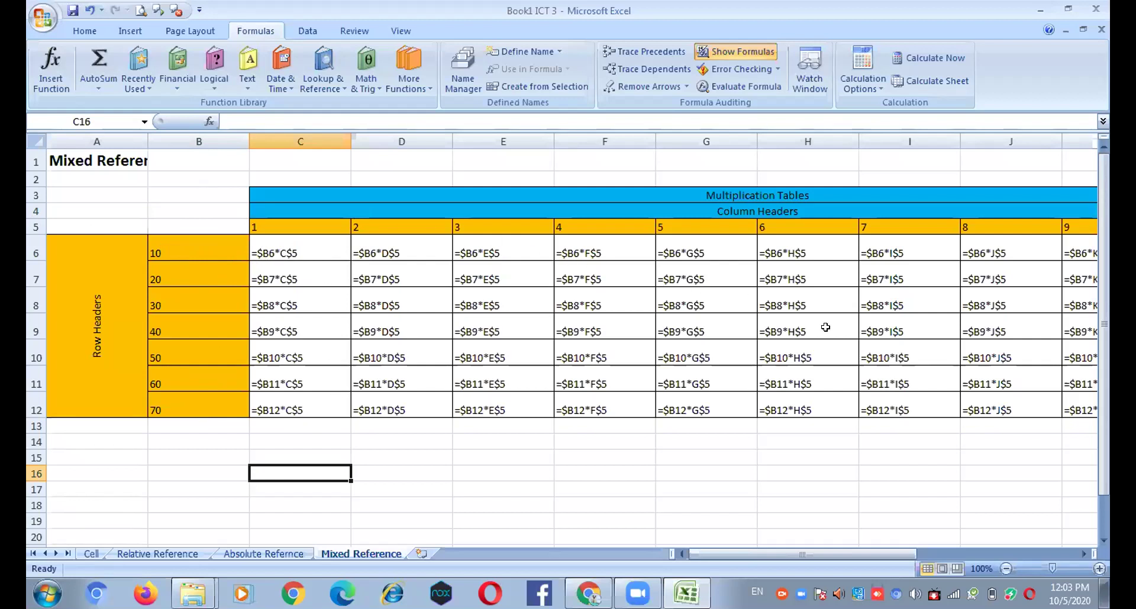
# - Switch the sheet from formulas back to values and examine the mixed-reference formula in C6
pyautogui.click(810, 475)
pyautogui.moveTo(810, 475); pyautogui.dragTo(810, 490)
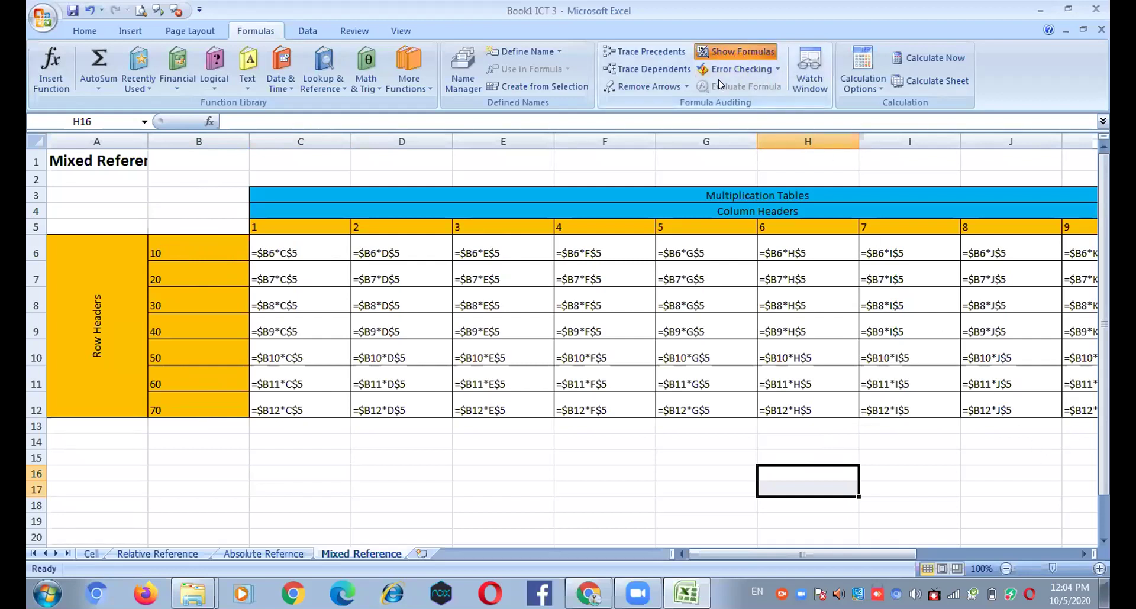
pyautogui.hotkey('ctrl', '`')
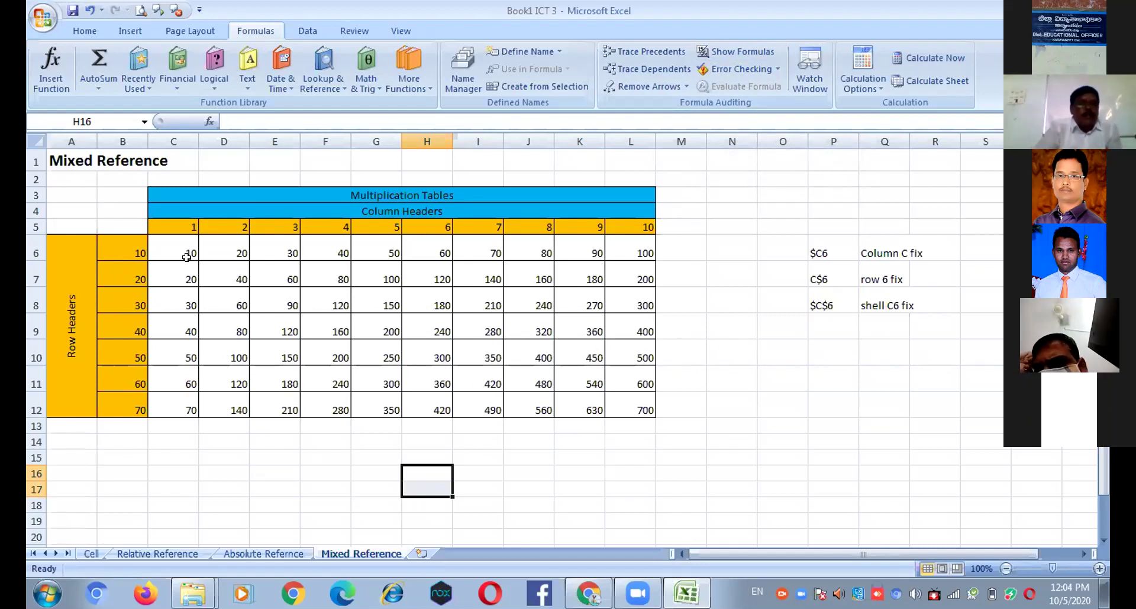
pyautogui.click(181, 252)
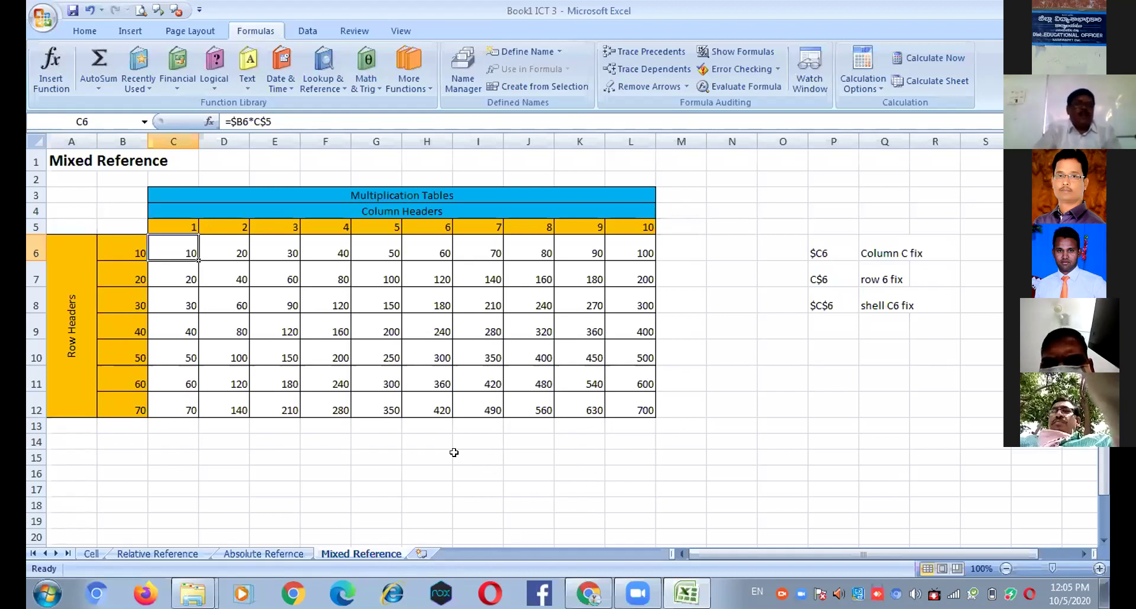
# - Close the Book1 ICT 3 workbook without saving its changes
pyautogui.hotkey('alt', 'F4')
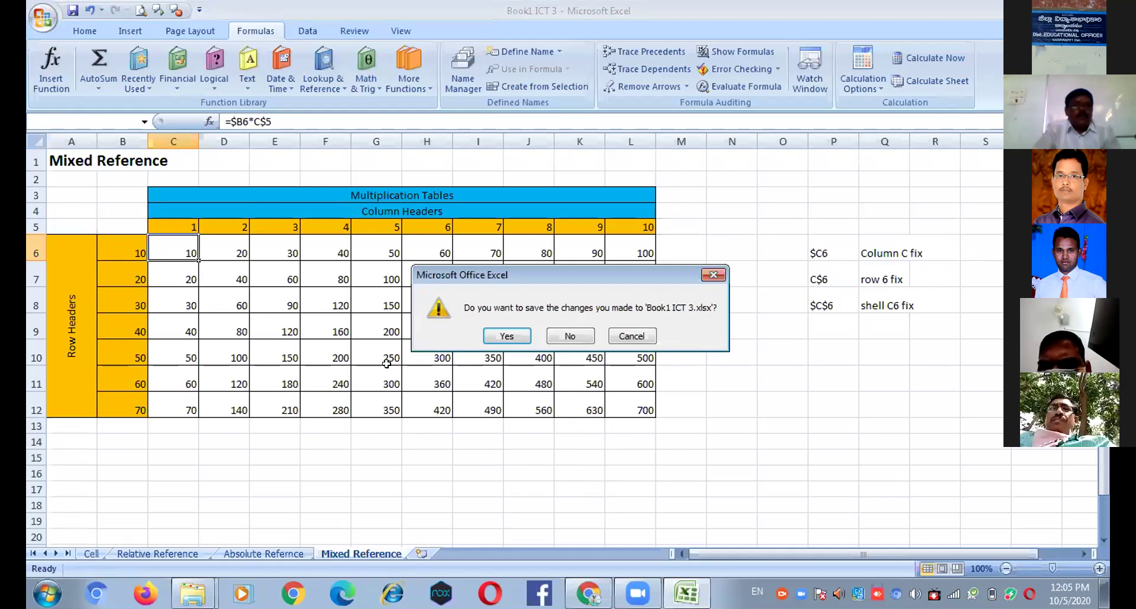
pyautogui.press('n')
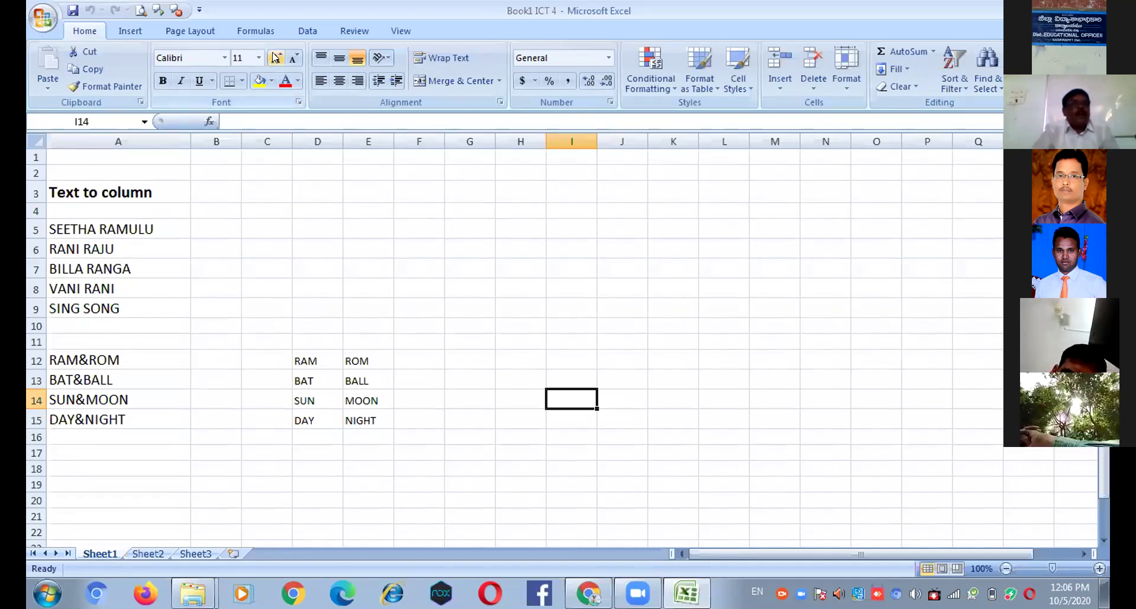
# - Run Text to Columns on the names in A5:A9 as delimited data, using a space as the delimiter
pyautogui.scroll(-4, 861, 87)
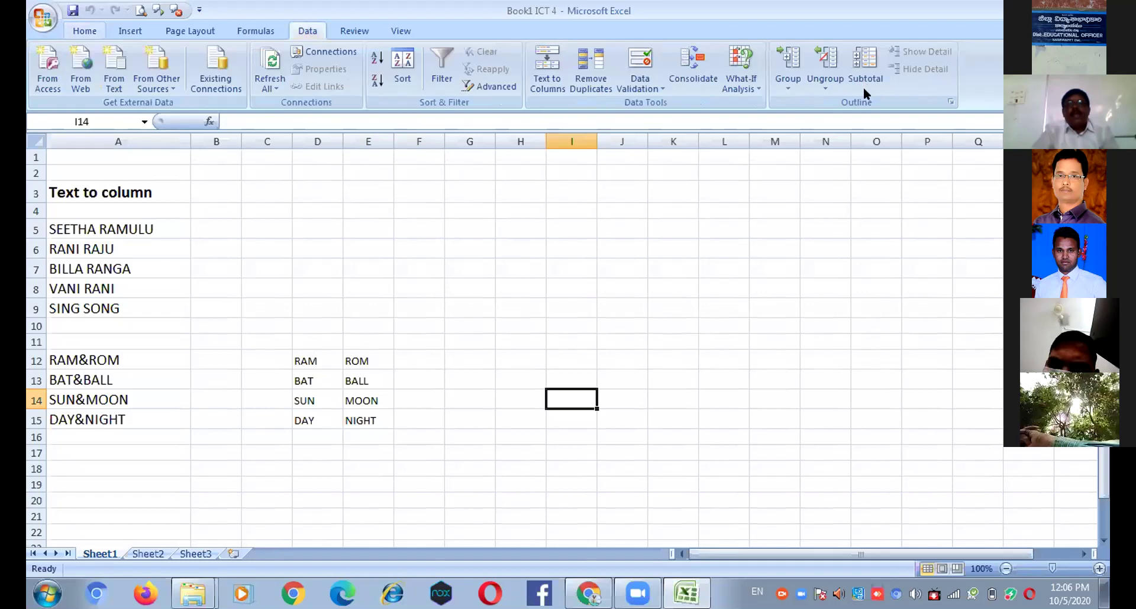
pyautogui.click(549, 89)
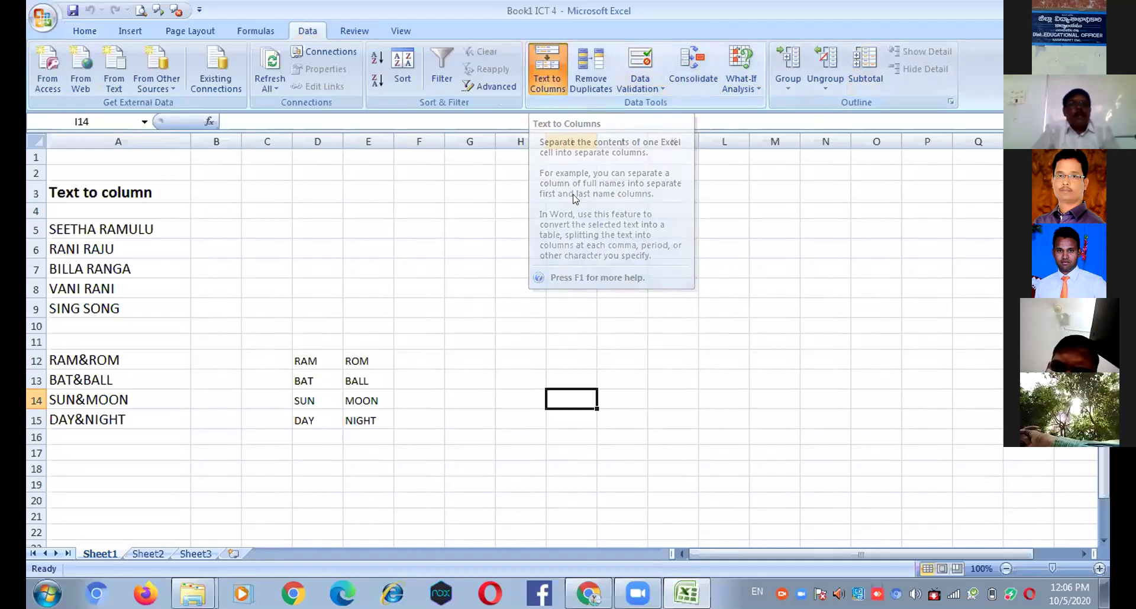
pyautogui.click(648, 273)
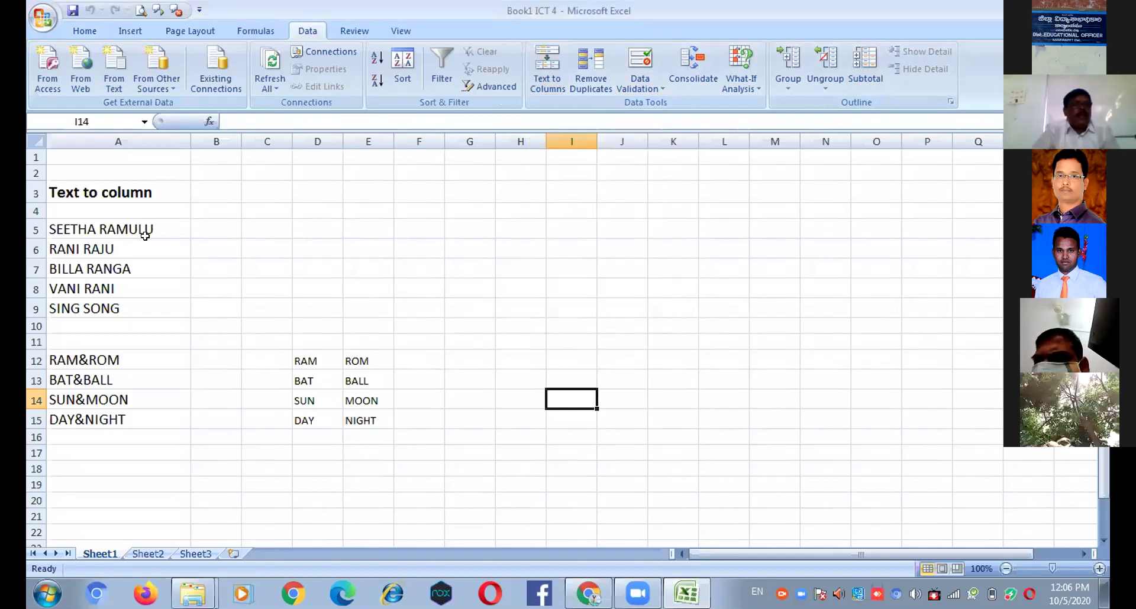
pyautogui.moveTo(119, 226); pyautogui.dragTo(172, 302)
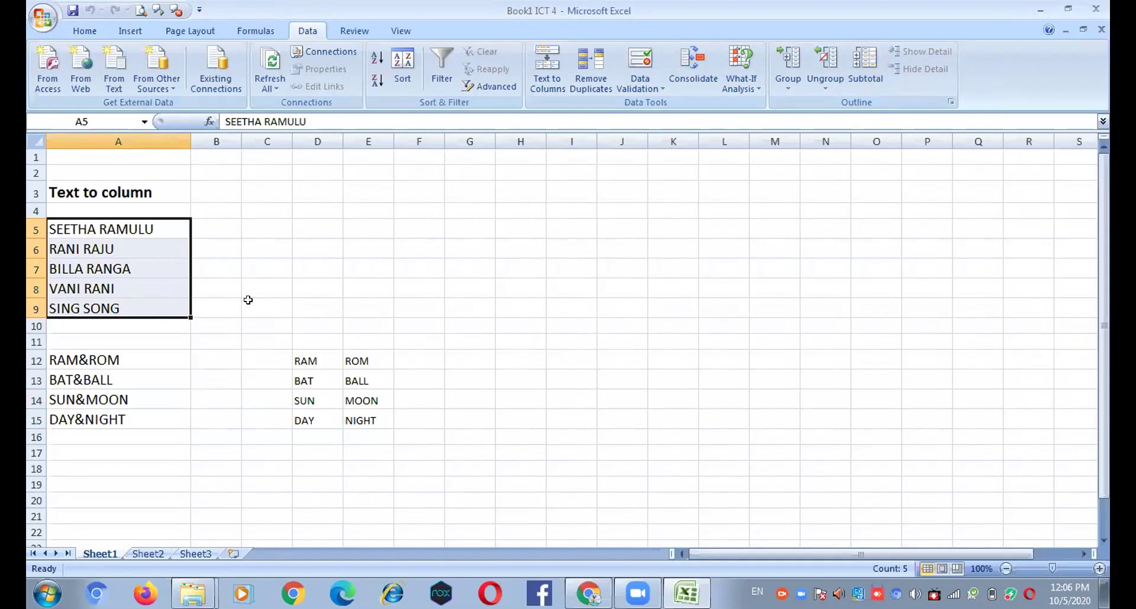
pyautogui.click(555, 92)
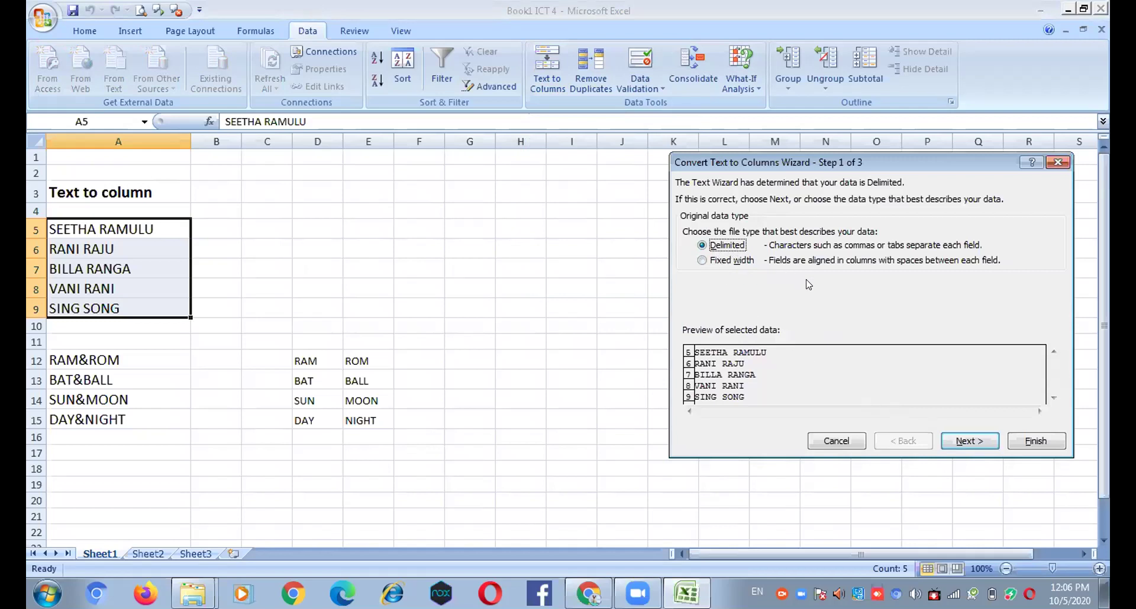
pyautogui.click(980, 441)
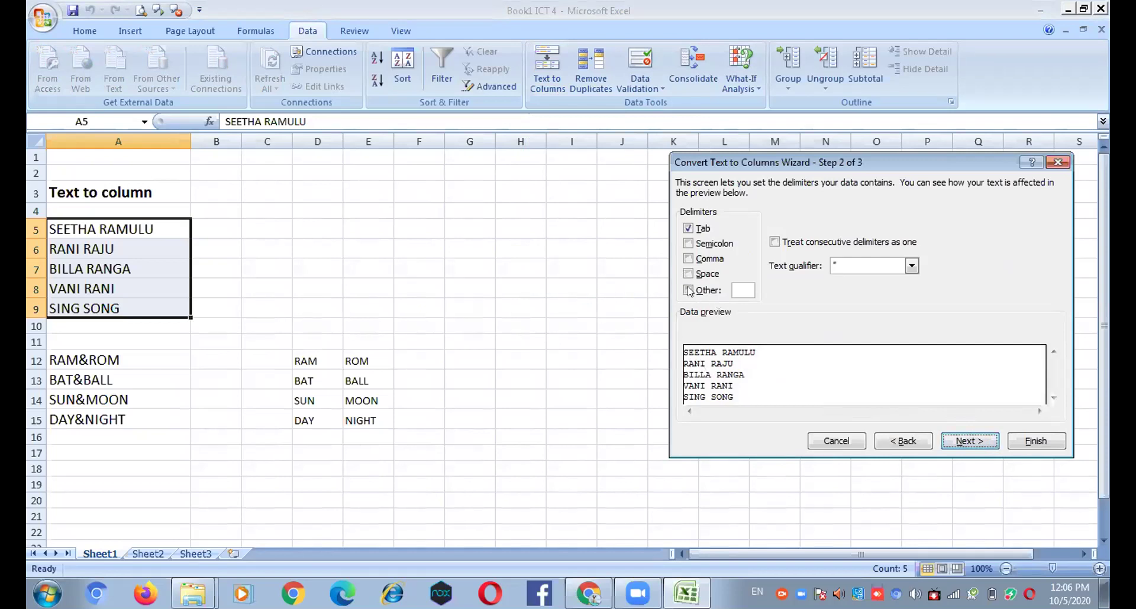
pyautogui.hotkey('alt', 's')
pyautogui.click(971, 441)
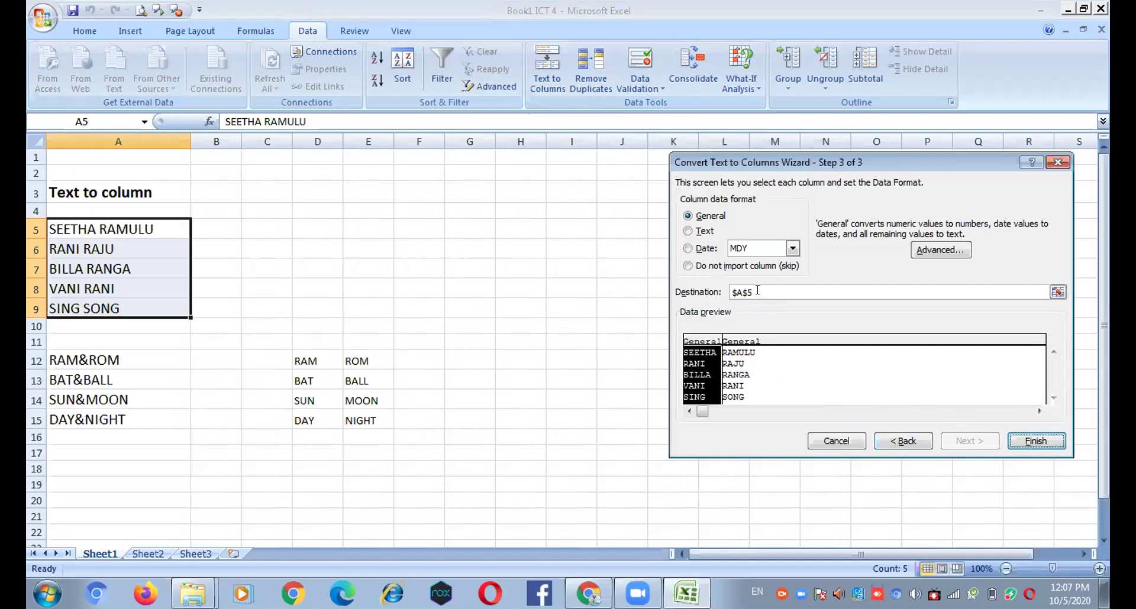
# - Replace the split's destination with a cell in column B and finish the text-to-columns conversion
pyautogui.click(757, 291)
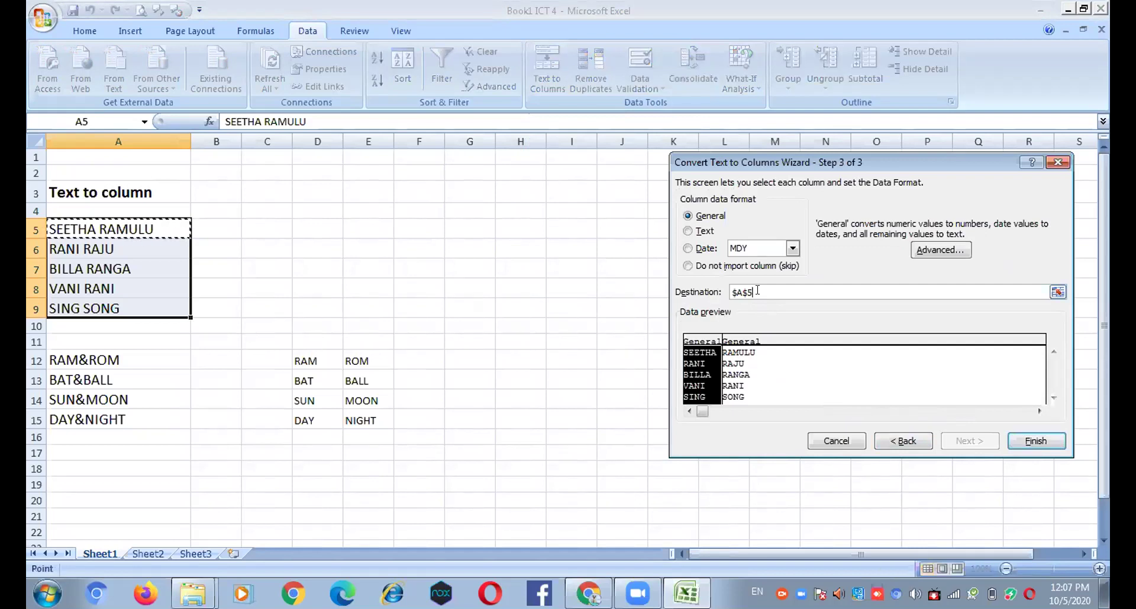
pyautogui.press('BackSpace')
pyautogui.press('BackSpace')
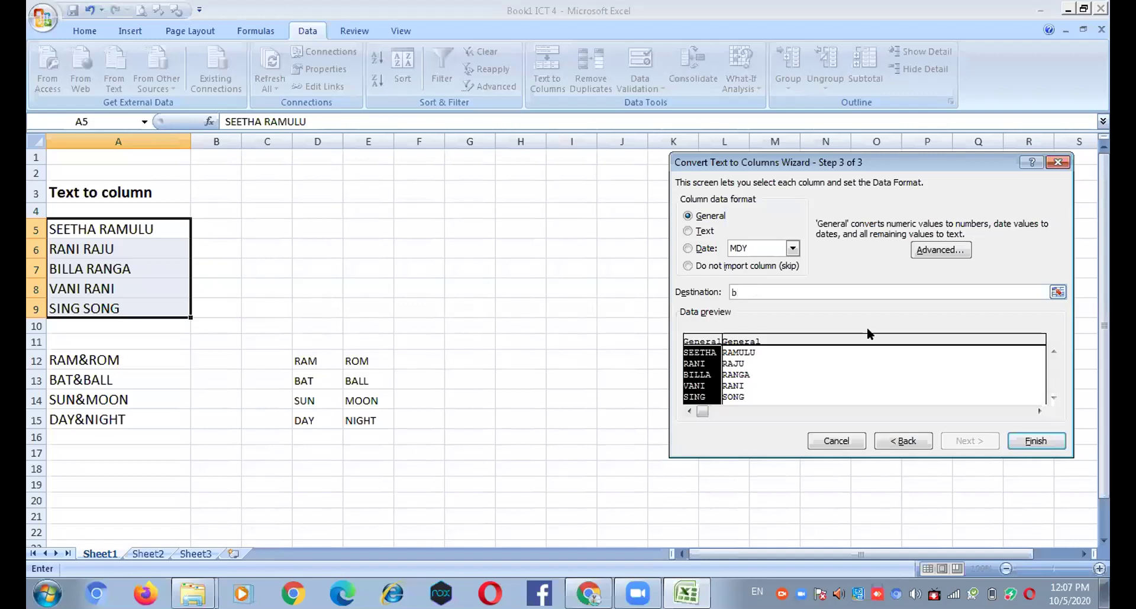
pyautogui.click(1036, 440)
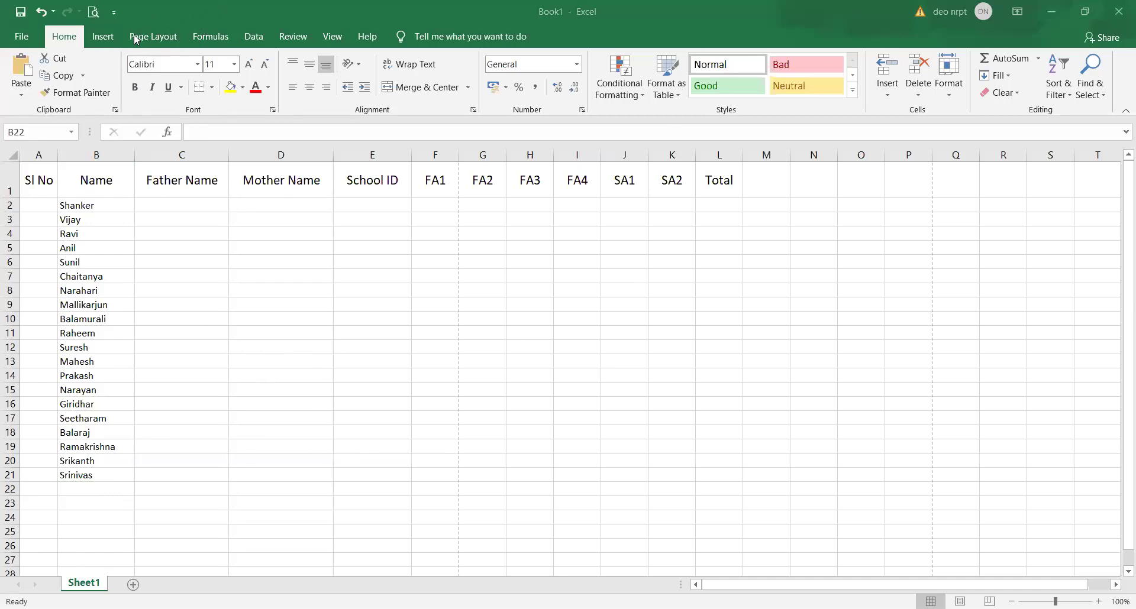
pyautogui.click(104, 37)
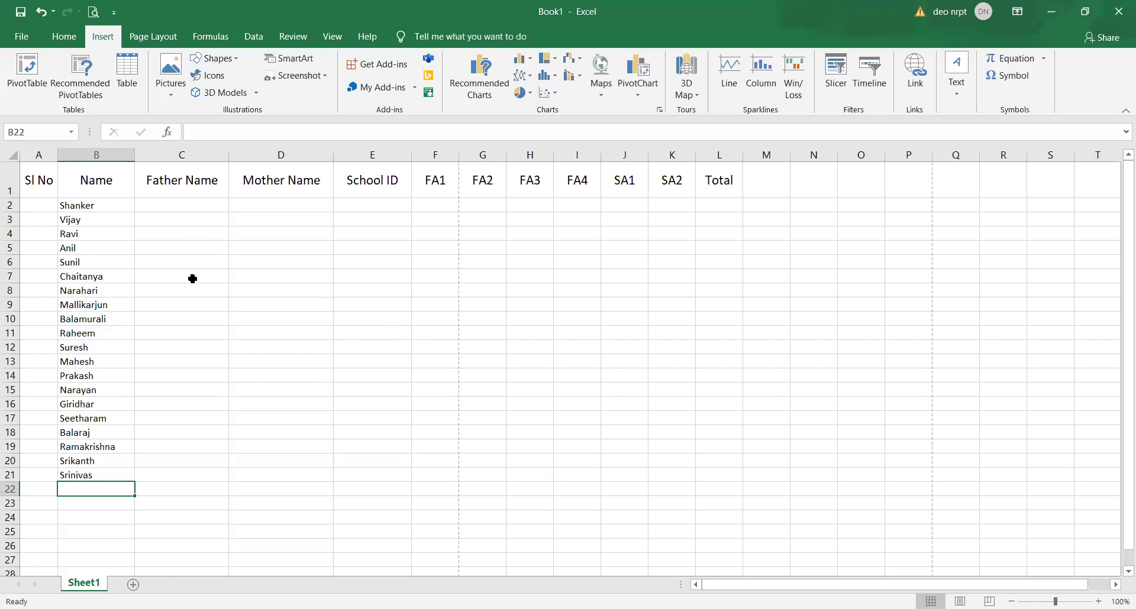
pyautogui.click(40, 208)
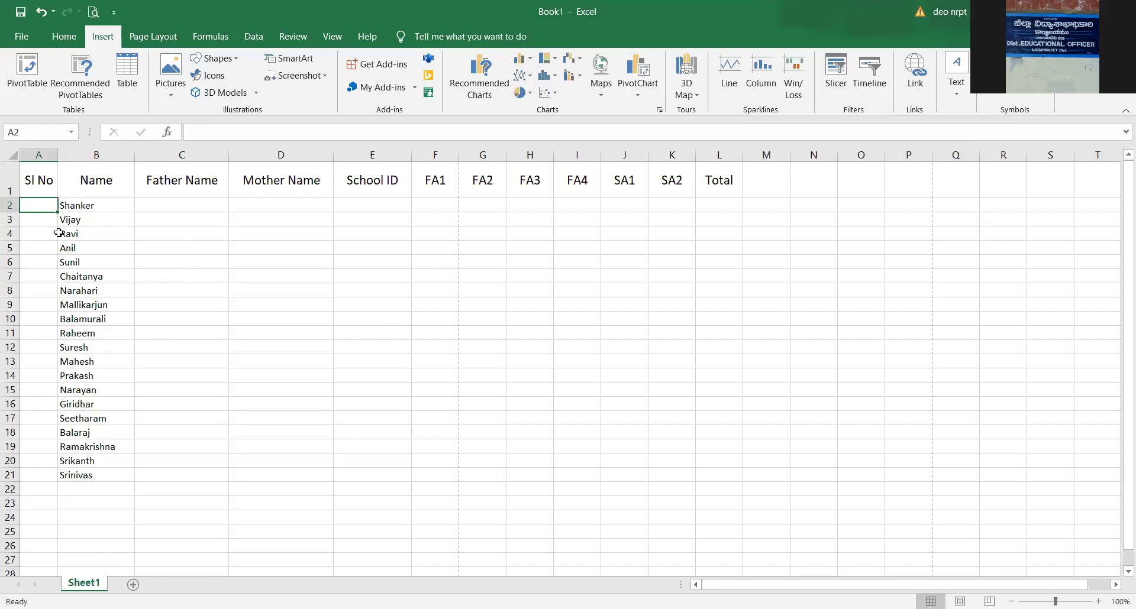
pyautogui.click(190, 248)
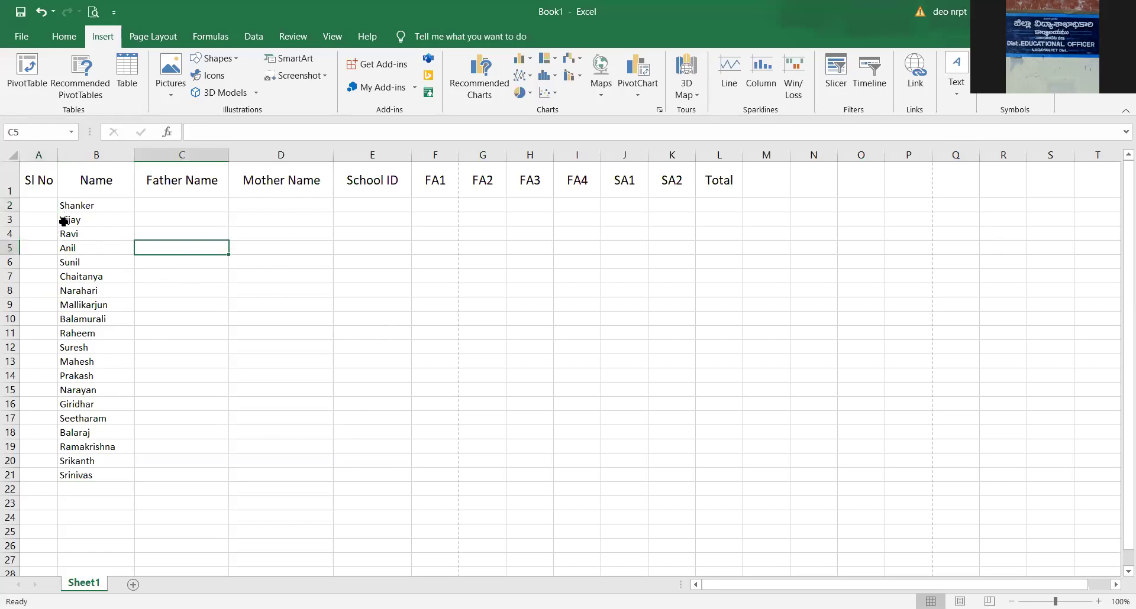
# - Enter the serial numbers 1 in A2 and 2 in A3 under the Sl No heading
pyautogui.click(47, 201)
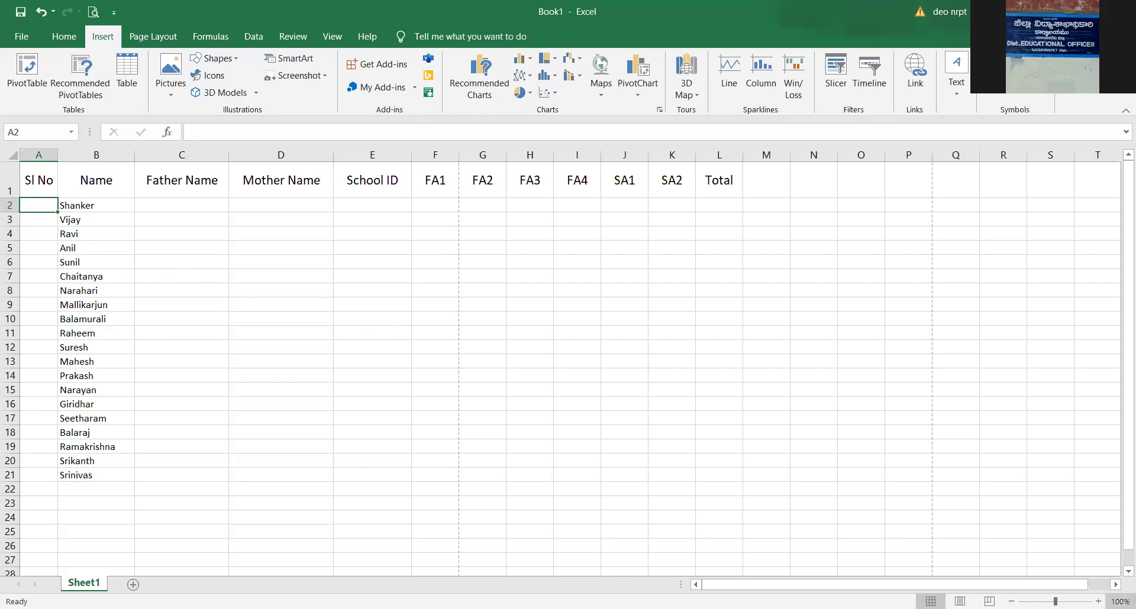
pyautogui.click(1098, 601)
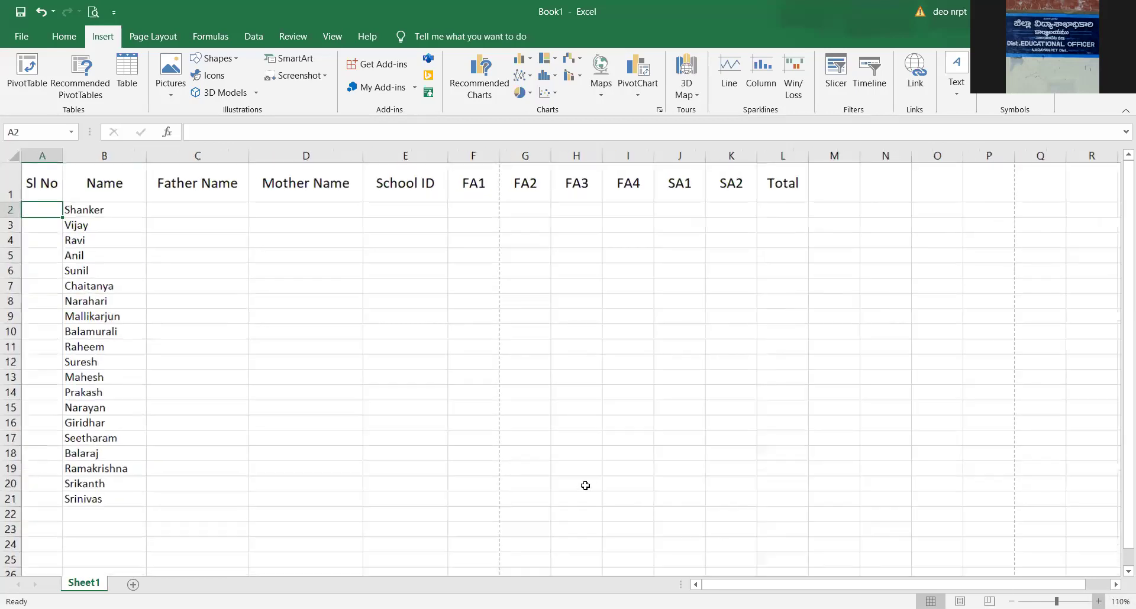
pyautogui.keyDown('ctrl'); pyautogui.scroll(2, 145, 196); pyautogui.keyUp('ctrl')
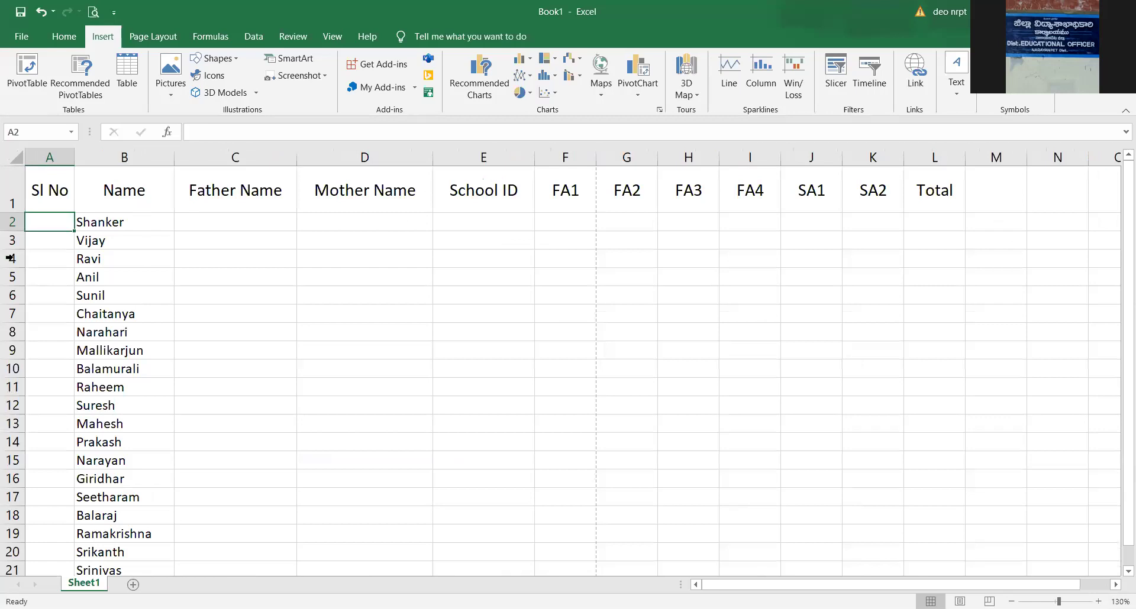
pyautogui.click(40, 294)
pyautogui.click(47, 225)
pyautogui.write('1')
pyautogui.press('Return')
pyautogui.write('2')
pyautogui.press('Return')
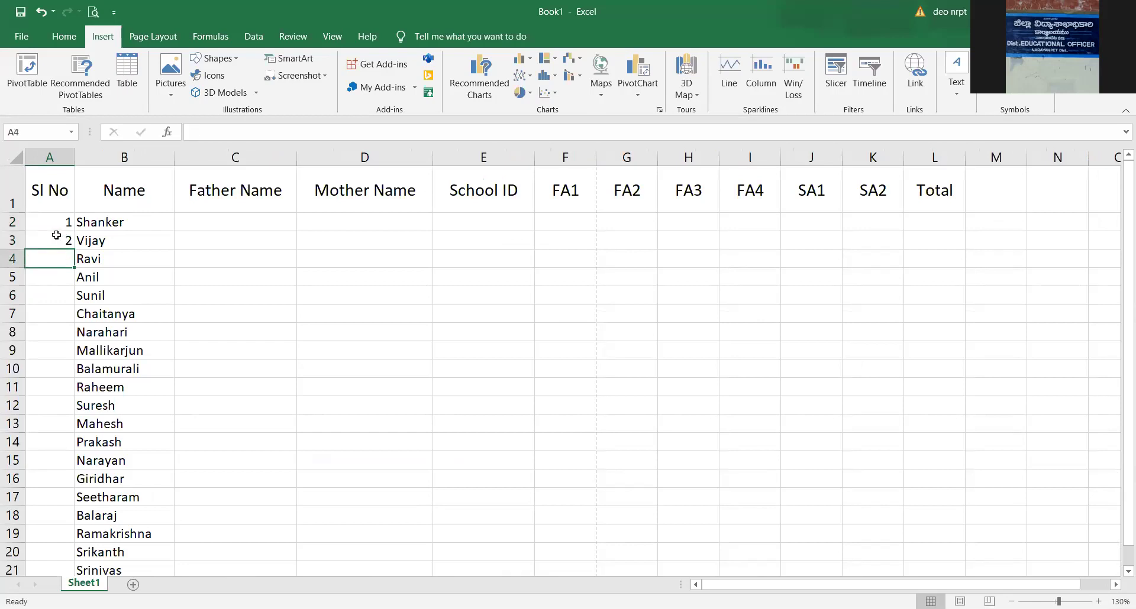
# - Extend the serial number series from A2:A3 down to A21, beside the last name
pyautogui.moveTo(55, 220); pyautogui.dragTo(63, 236)
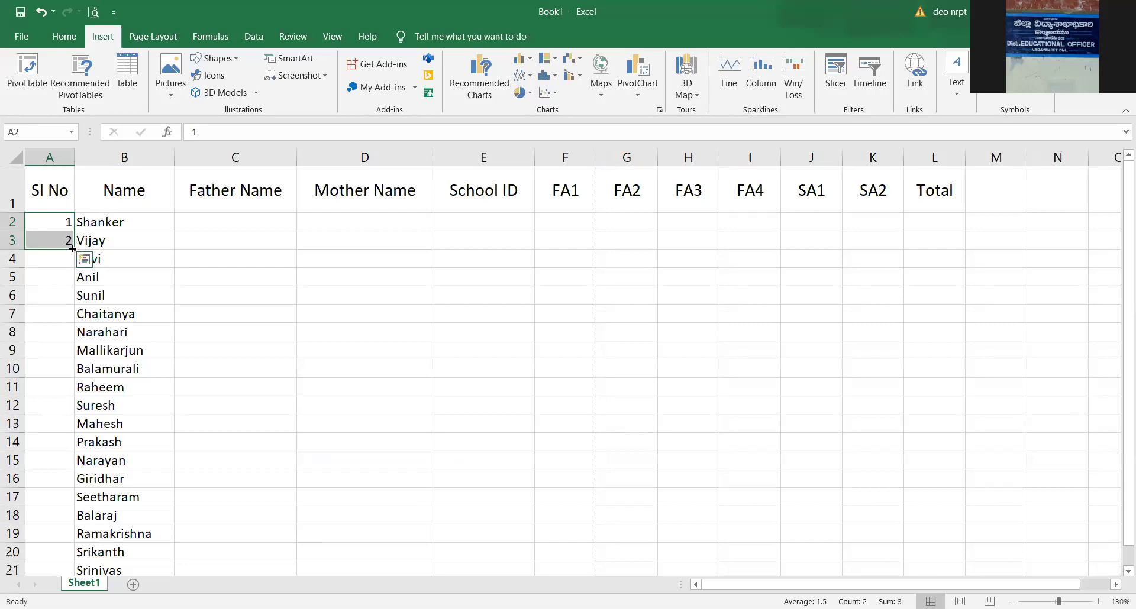
pyautogui.moveTo(73, 249); pyautogui.dragTo(73, 249)
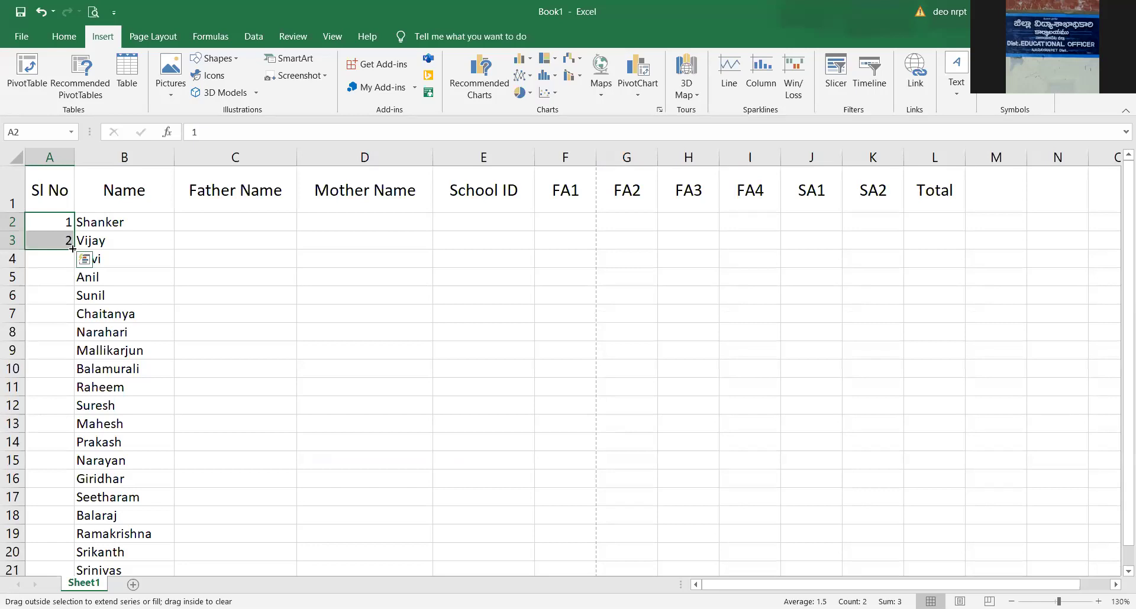
pyautogui.moveTo(72, 249); pyautogui.dragTo(71, 570)
pyautogui.scroll(-2, 109, 291)
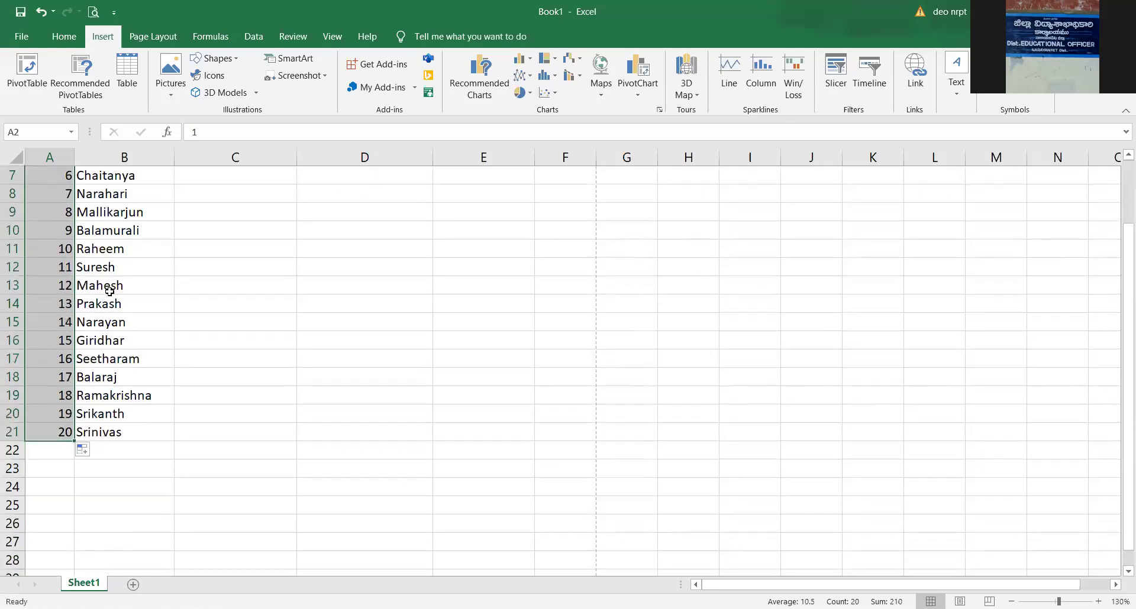
# - Undo the last serial number fill in the Sl No column
pyautogui.scroll(2, 127, 332)
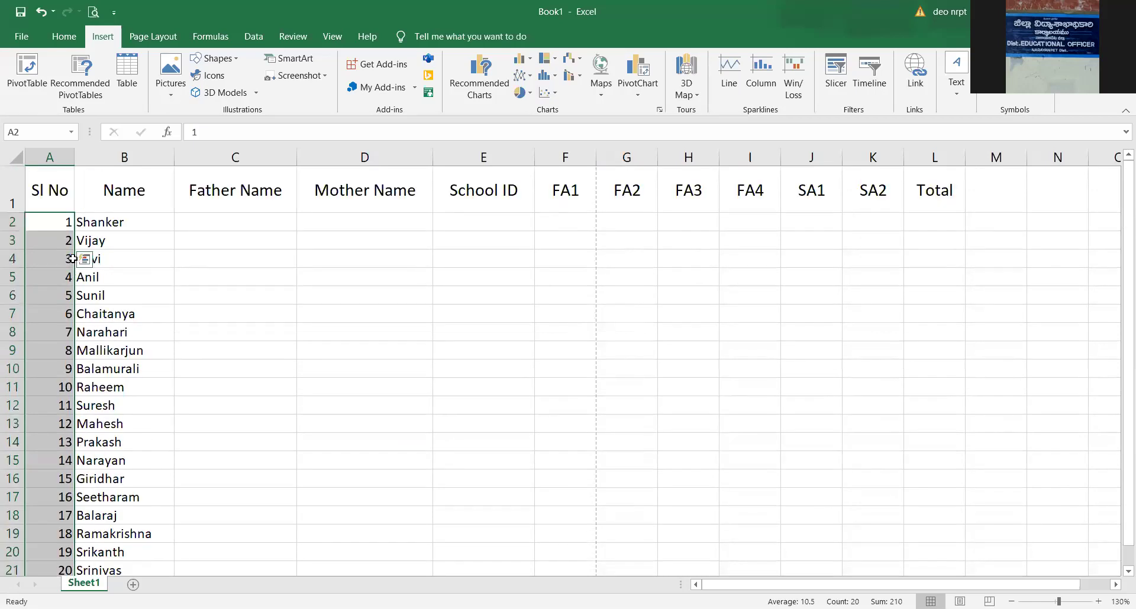
pyautogui.hotkey('ctrl', 'z')
pyautogui.click(103, 227)
pyautogui.click(50, 223)
pyautogui.click(62, 245)
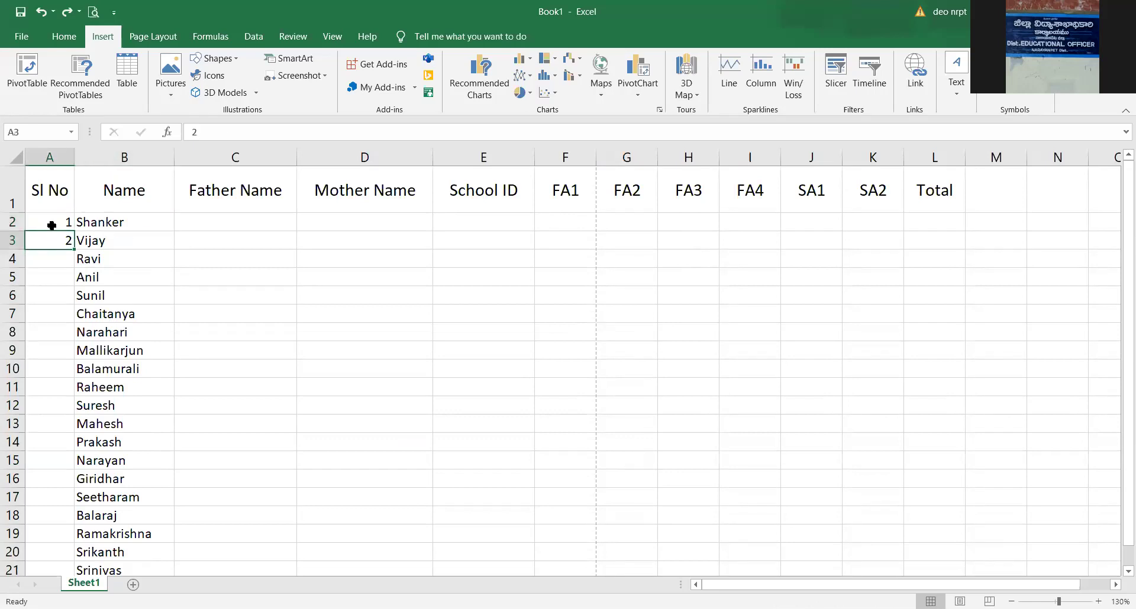
# - Extend the 1, 2 series in A2:A3 down the Sl No column to row 21 and undo the fill
pyautogui.moveTo(58, 225); pyautogui.dragTo(62, 237)
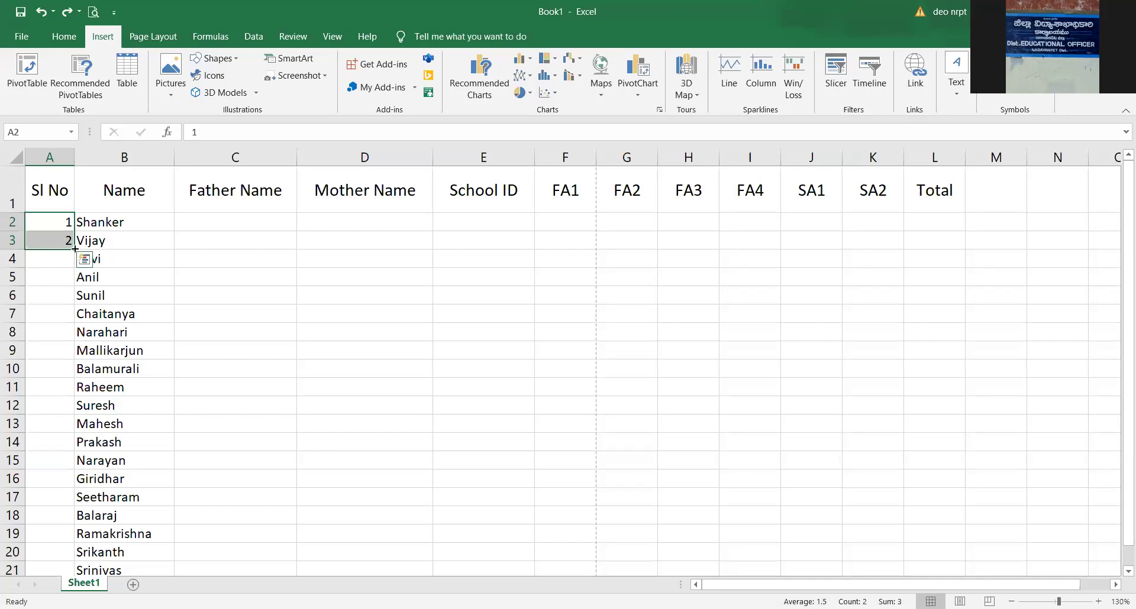
pyautogui.doubleClick(75, 249)
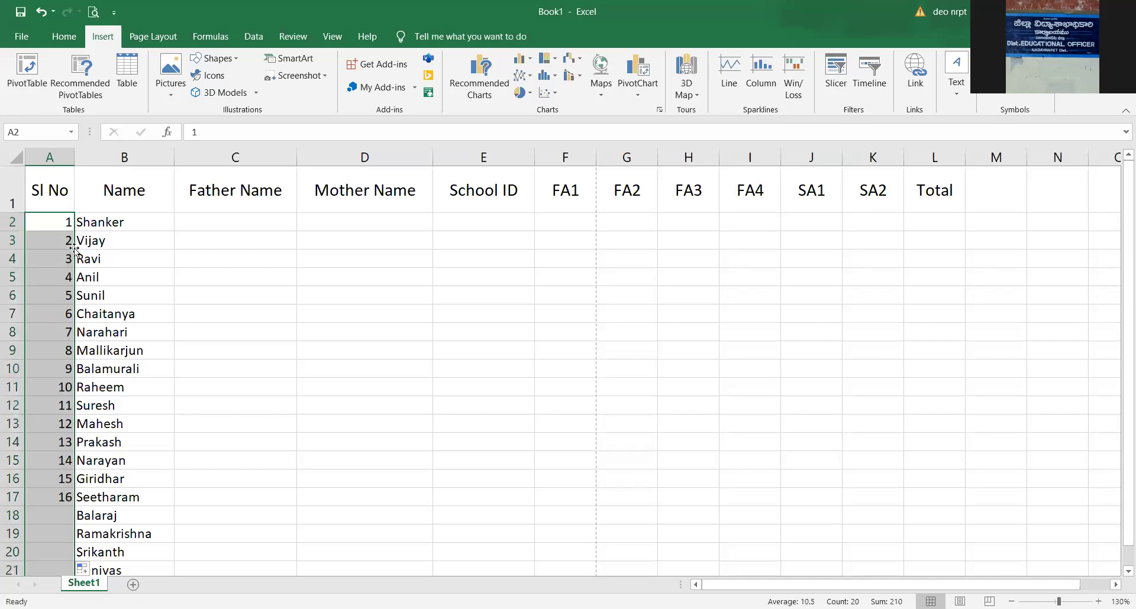
pyautogui.scroll(-5, 213, 292)
pyautogui.scroll(5, 167, 294)
pyautogui.scroll(-2, 168, 293)
pyautogui.scroll(-4, 167, 291)
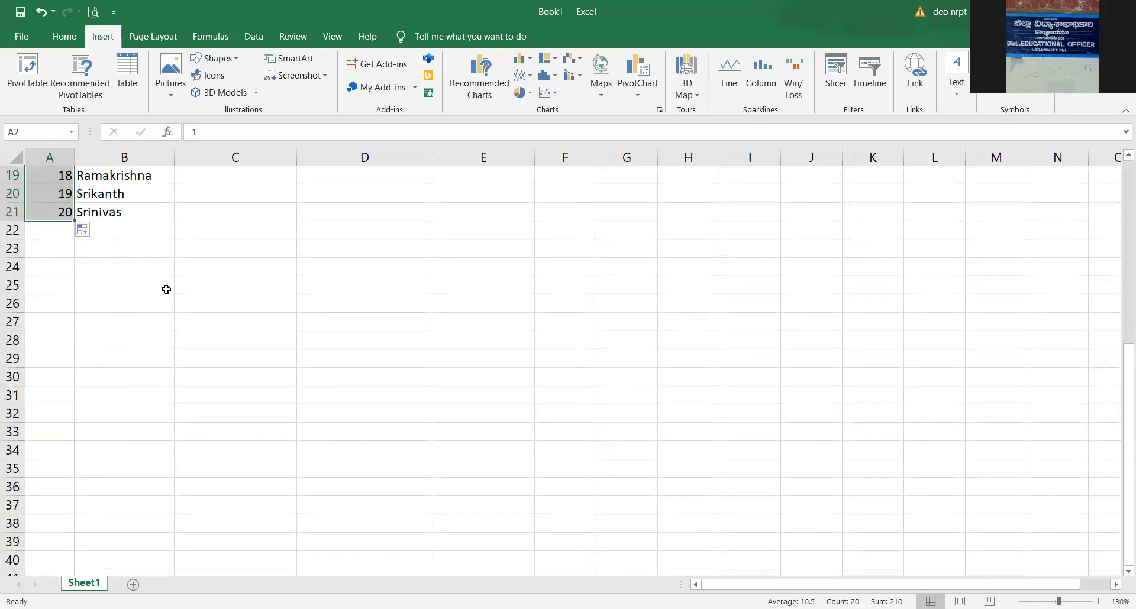
pyautogui.scroll(6, 151, 284)
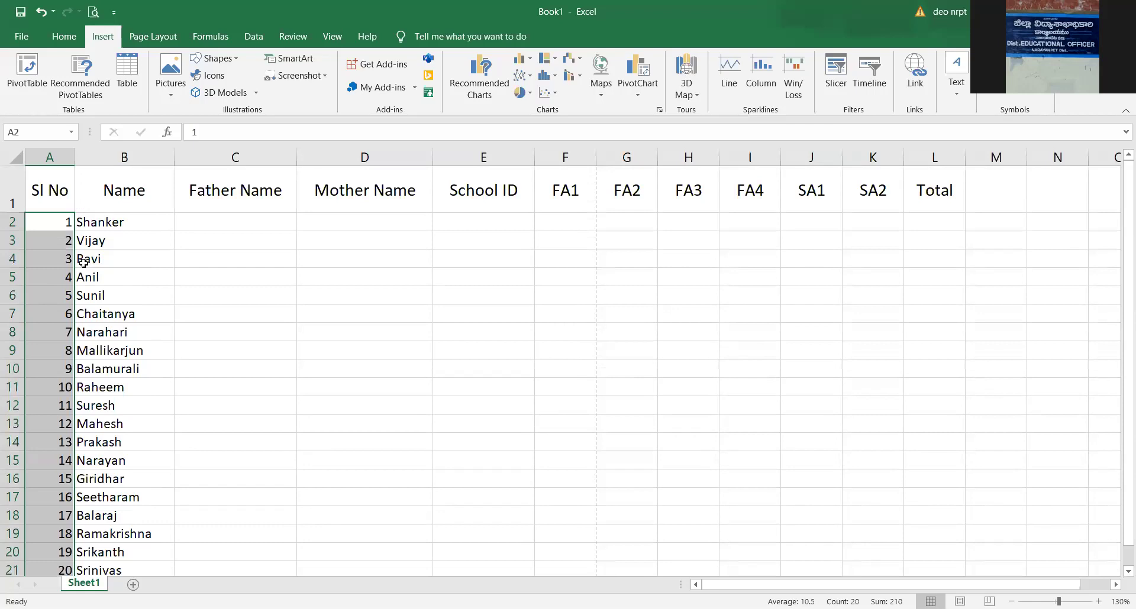
pyautogui.hotkey('ctrl', 'z')
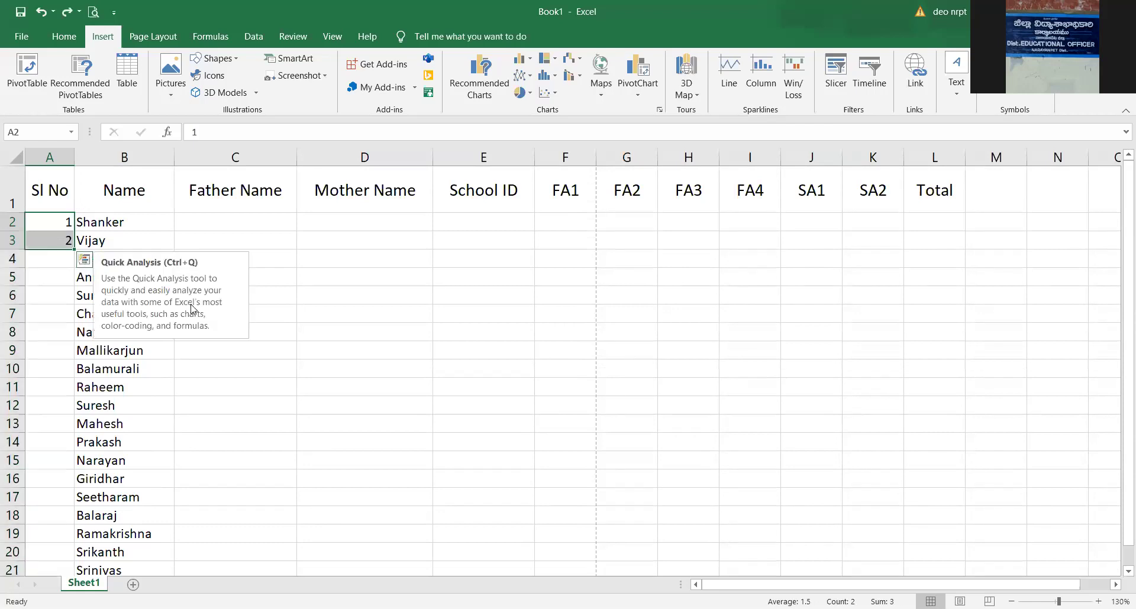
# - Enter the odd numbers 1, 3 and 5 in cells A2 to A4
pyautogui.click(56, 225)
pyautogui.click(56, 239)
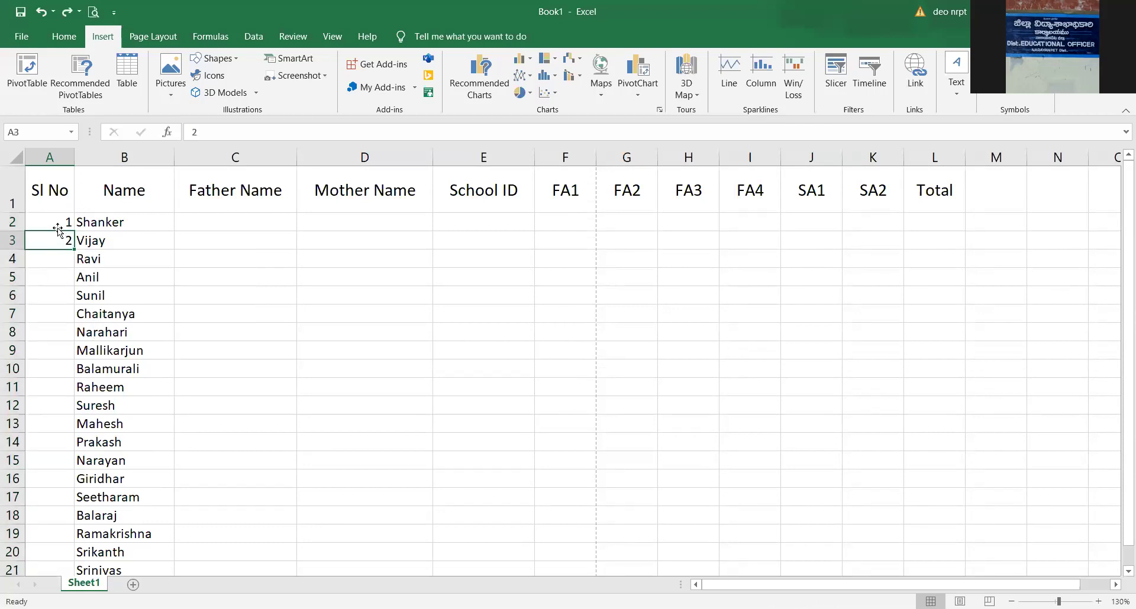
pyautogui.click(66, 221)
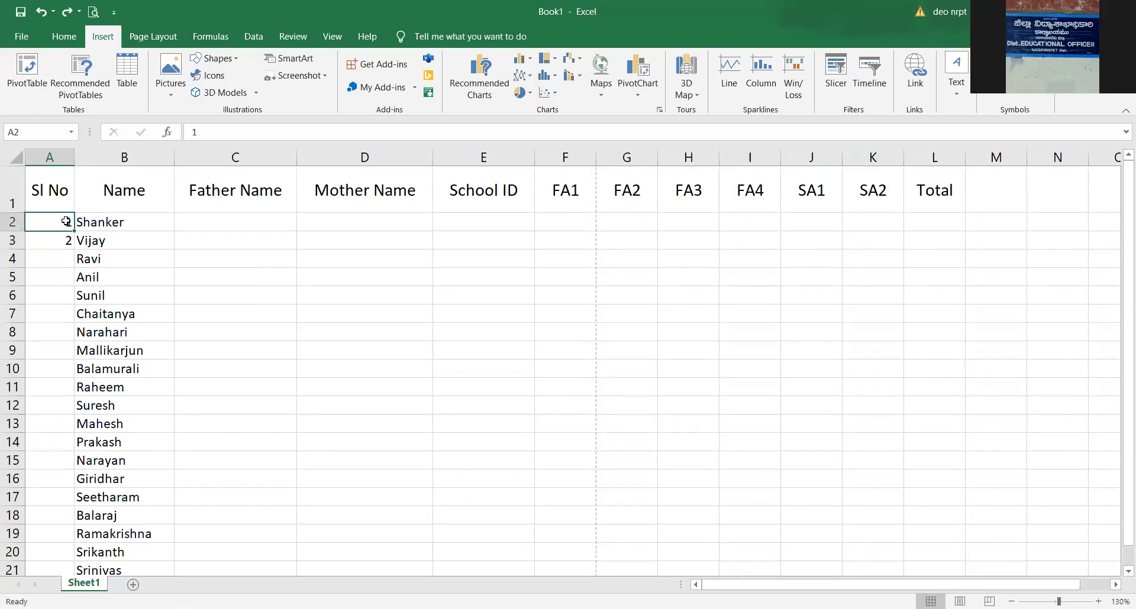
pyautogui.write('1')
pyautogui.press('Return')
pyautogui.write('3')
pyautogui.press('Return')
pyautogui.write('5')
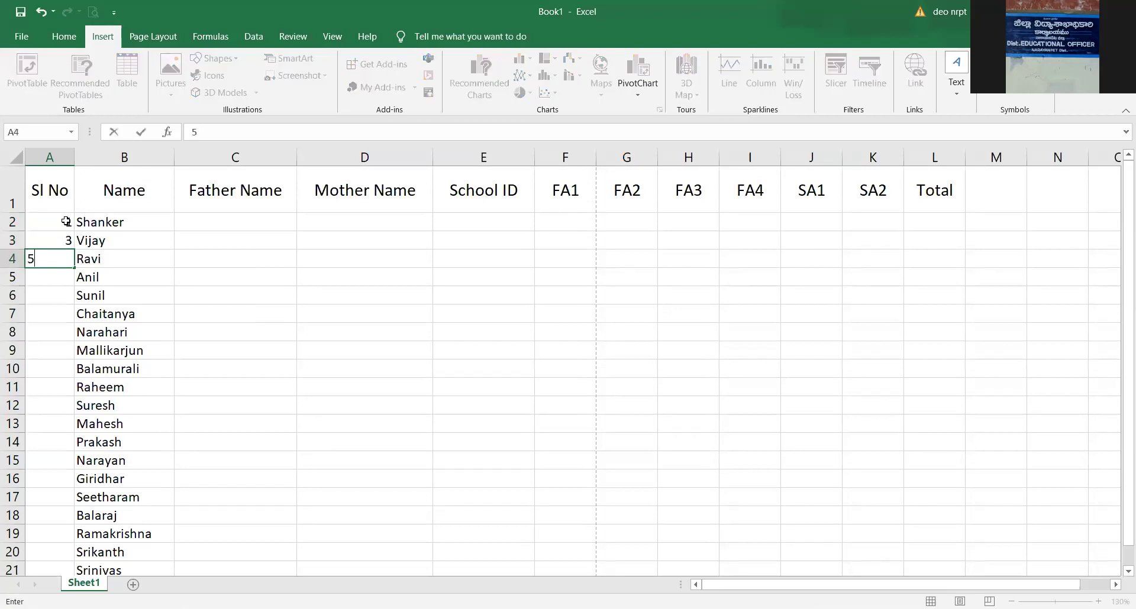
pyautogui.press('Return')
# - Extend the 1, 3, 5 series from A2:A4 down the Sl No column to row 21
pyautogui.moveTo(65, 221); pyautogui.dragTo(61, 255)
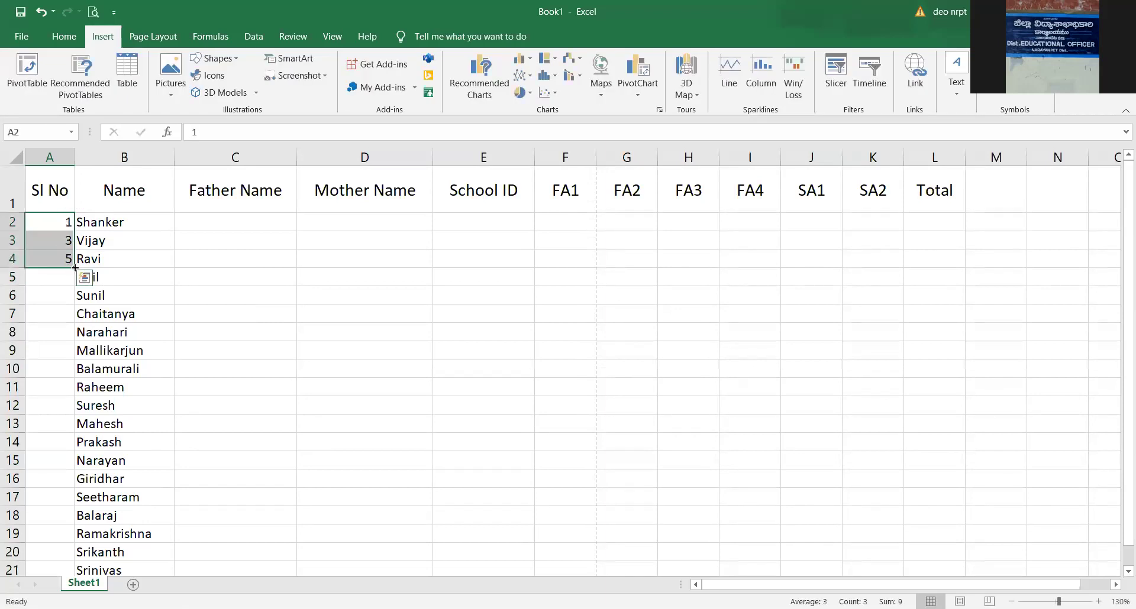
pyautogui.doubleClick(75, 268)
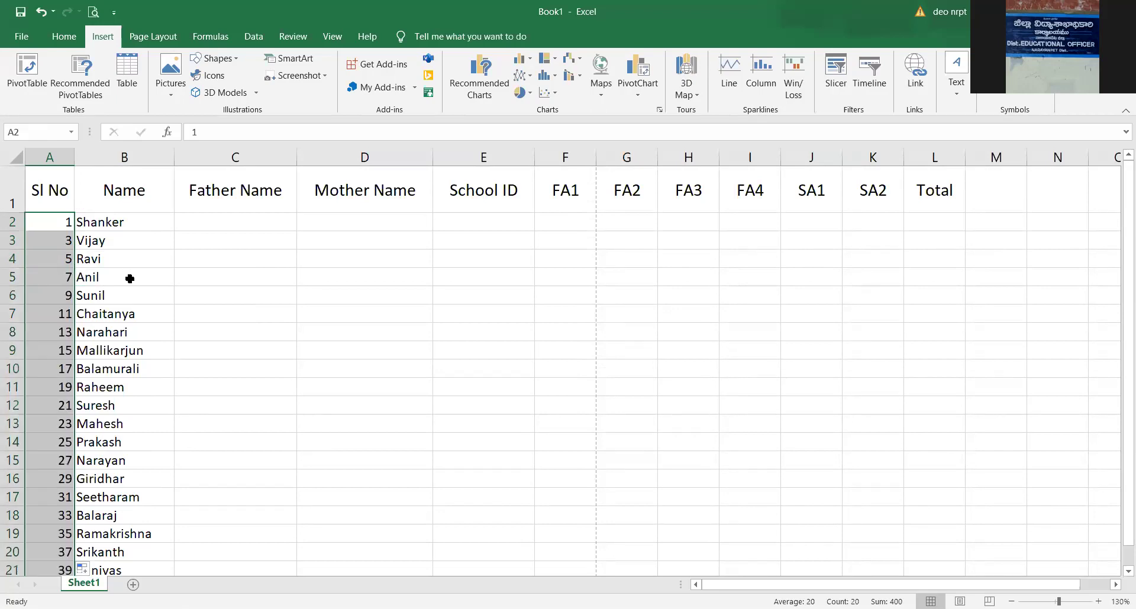
pyautogui.scroll(-3, 160, 281)
pyautogui.scroll(3, 160, 278)
# - Replace the first three serial numbers in A2 to A4 with 2, 4 and 6
pyautogui.click(54, 224)
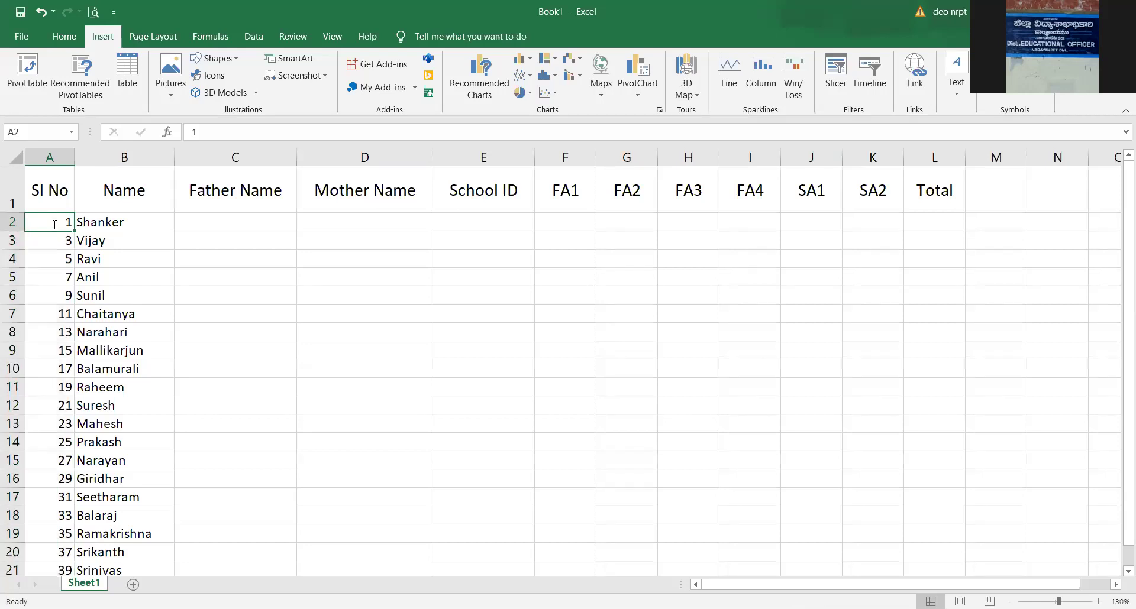
pyautogui.write('2')
pyautogui.press('Return')
pyautogui.write('4')
pyautogui.press('Return')
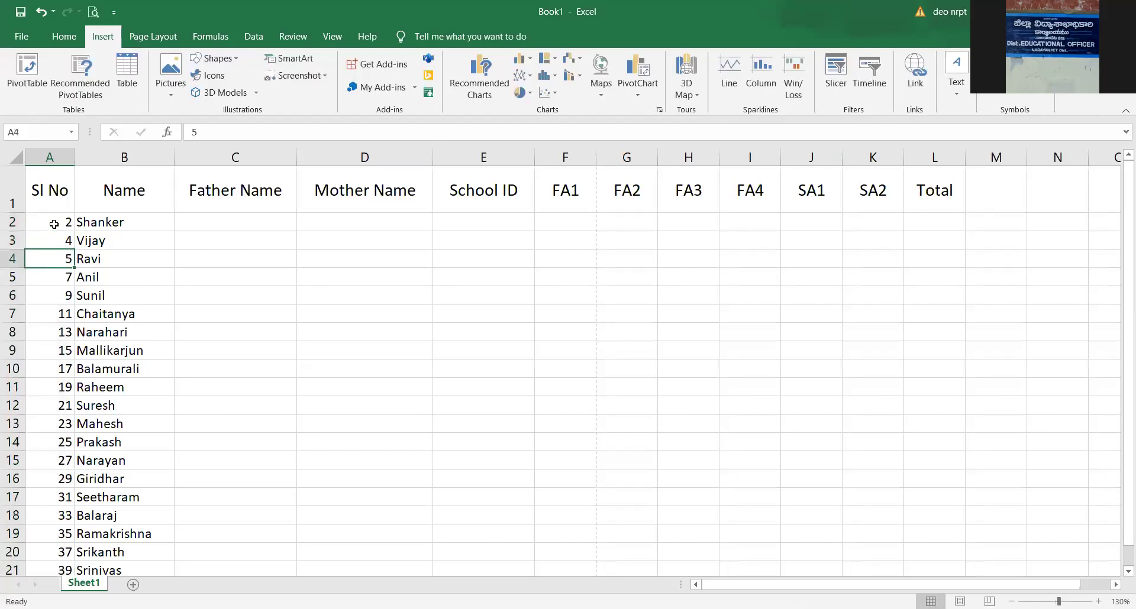
pyautogui.write('6')
pyautogui.press('Return')
# - Extend the 2, 4, 6 series from A2:A4 down the Sl No column to row 21
pyautogui.moveTo(53, 224); pyautogui.dragTo(74, 265)
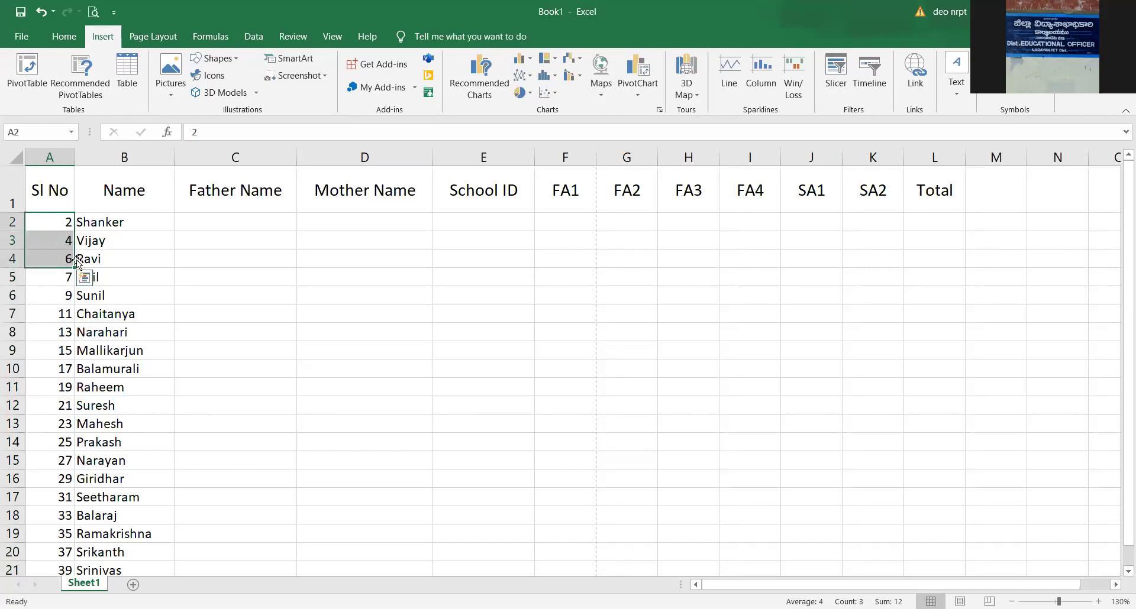
pyautogui.doubleClick(73, 266)
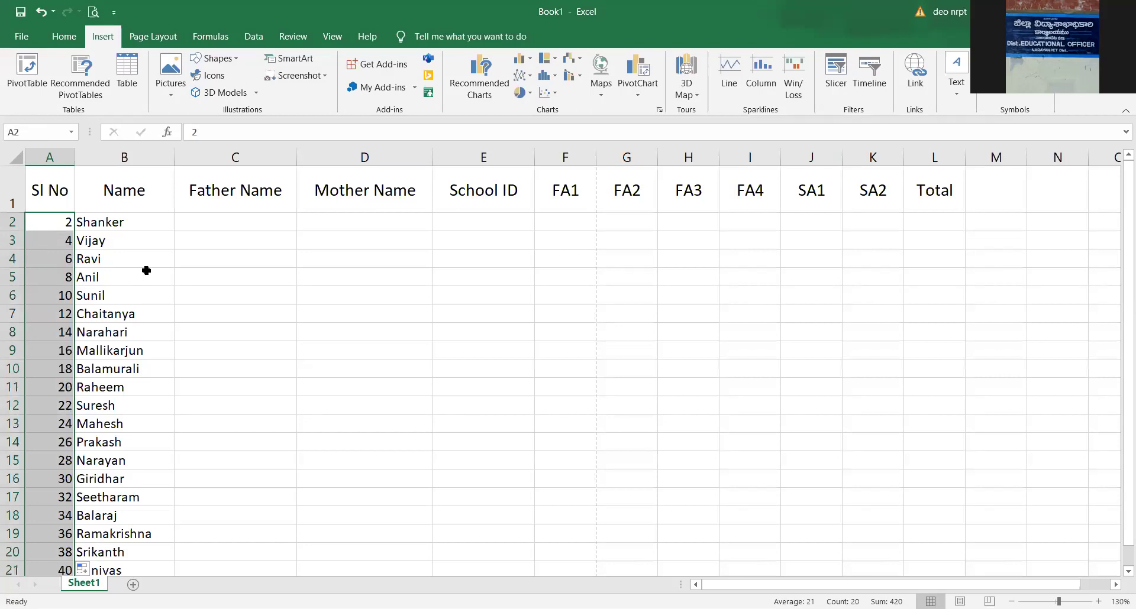
pyautogui.scroll(-1, 154, 273)
pyautogui.scroll(-1, 155, 273)
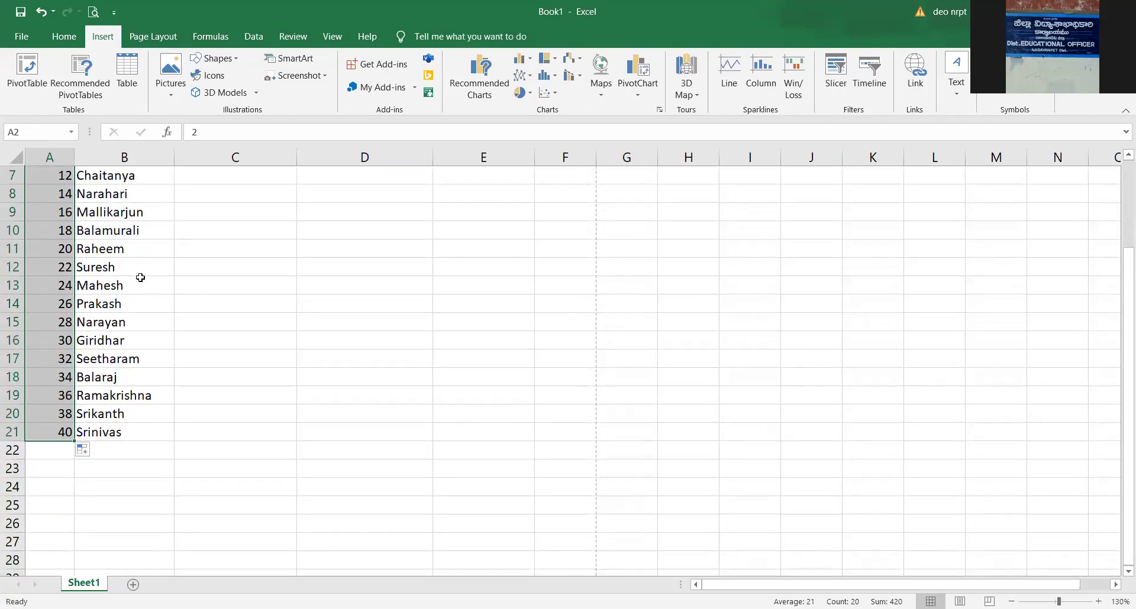
pyautogui.scroll(2, 152, 272)
pyautogui.click(50, 222)
pyautogui.click(50, 254)
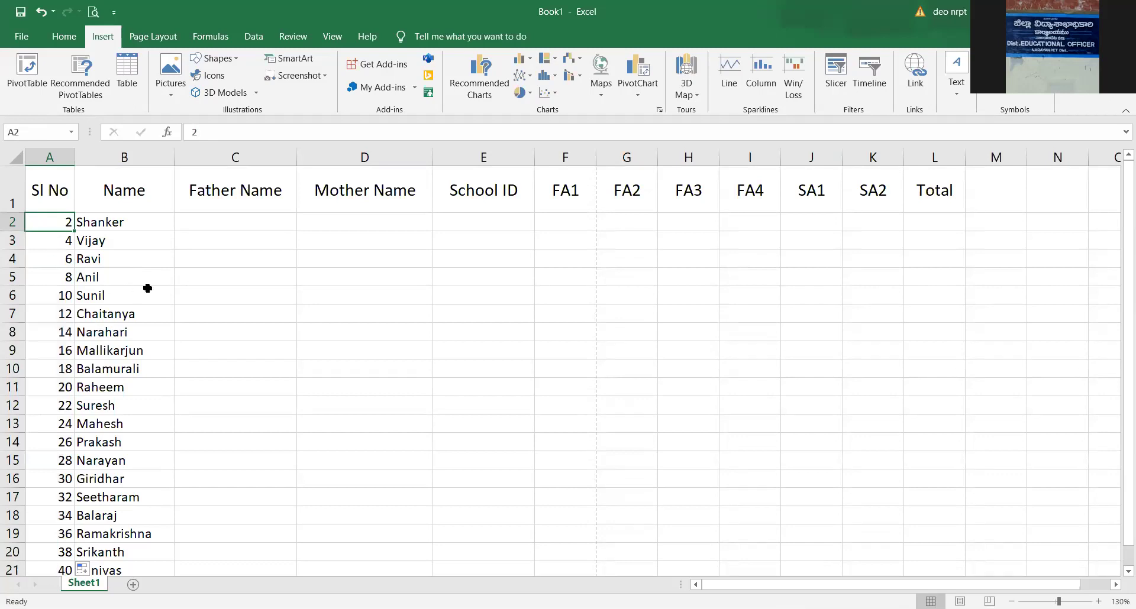
pyautogui.click(204, 278)
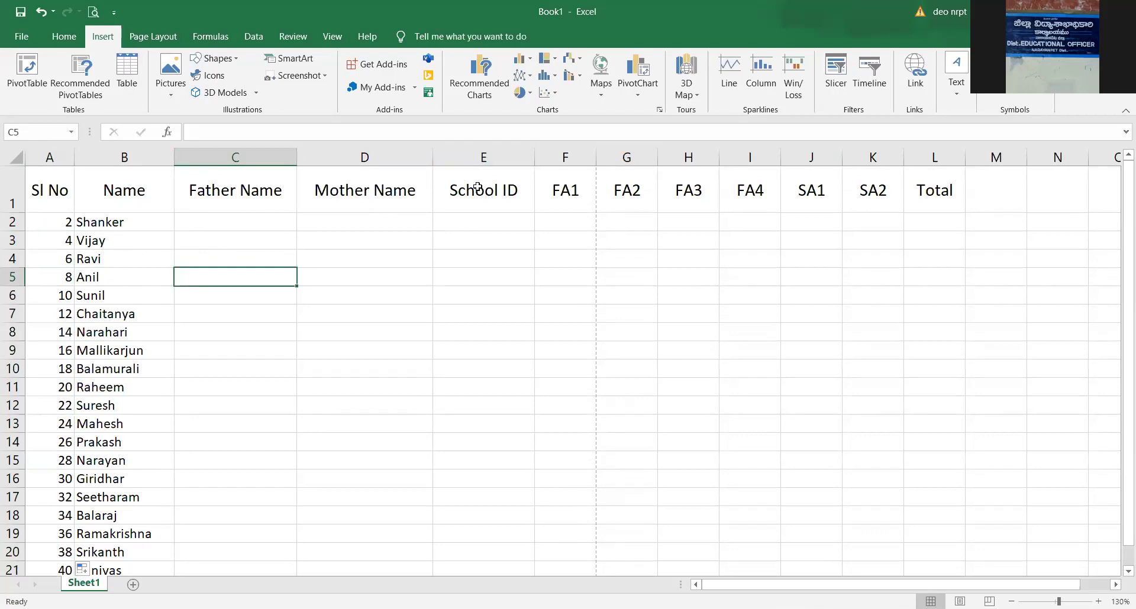
pyautogui.click(142, 184)
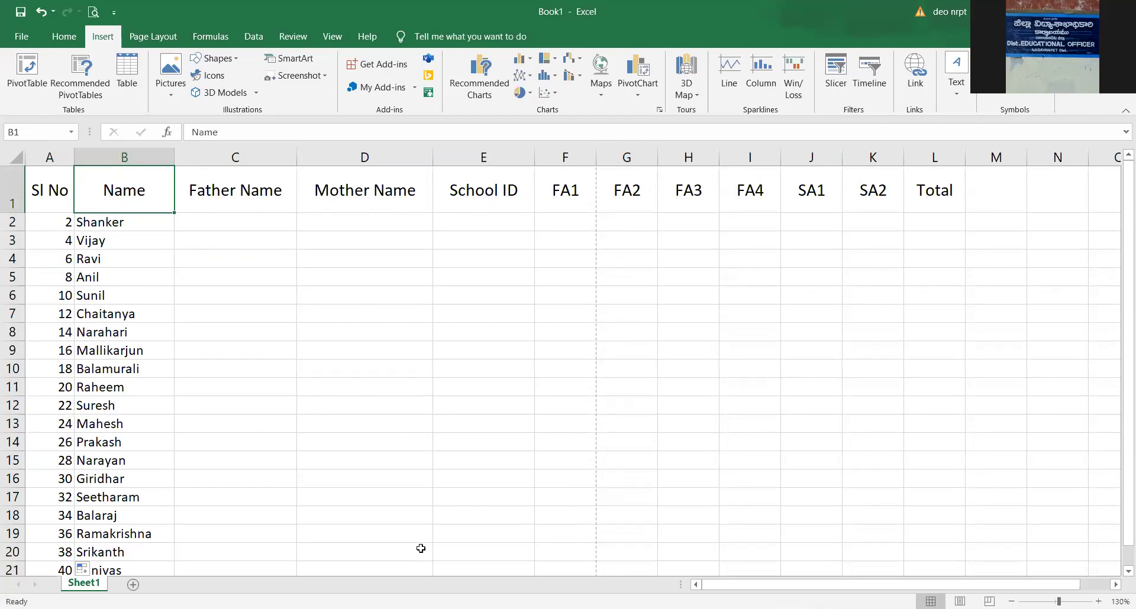
# - Insert a blank column before the Name column
pyautogui.click(124, 155)
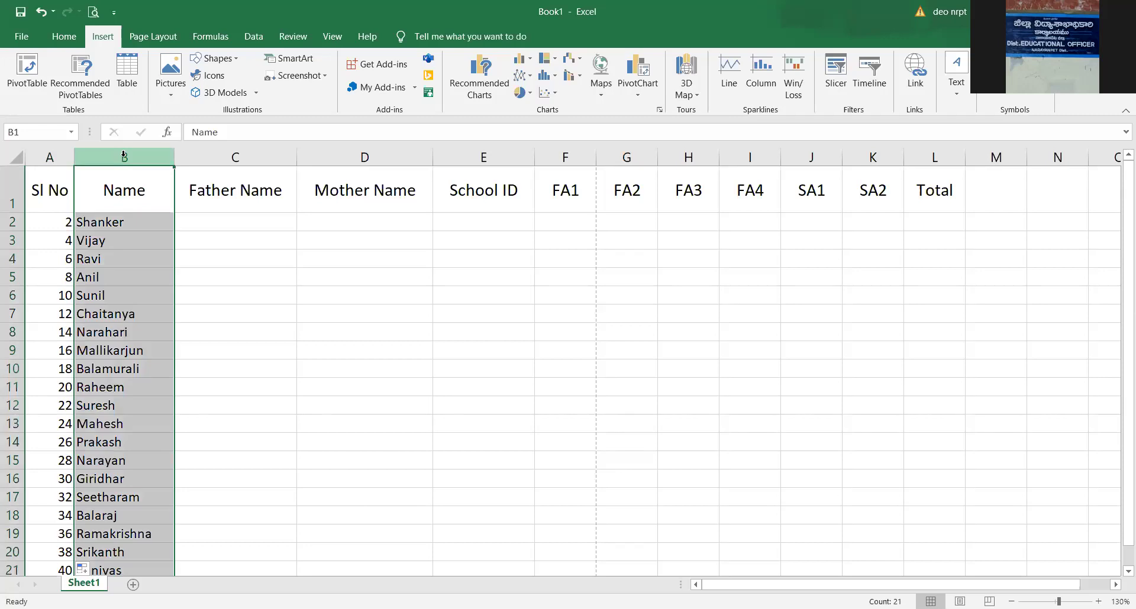
pyautogui.click(208, 273)
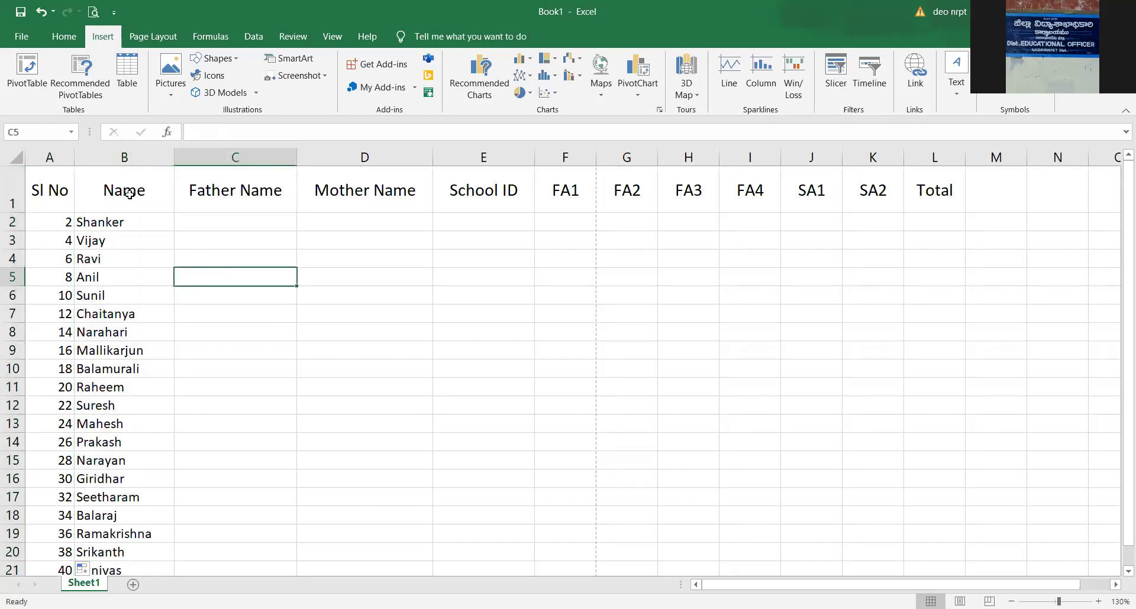
pyautogui.click(124, 154)
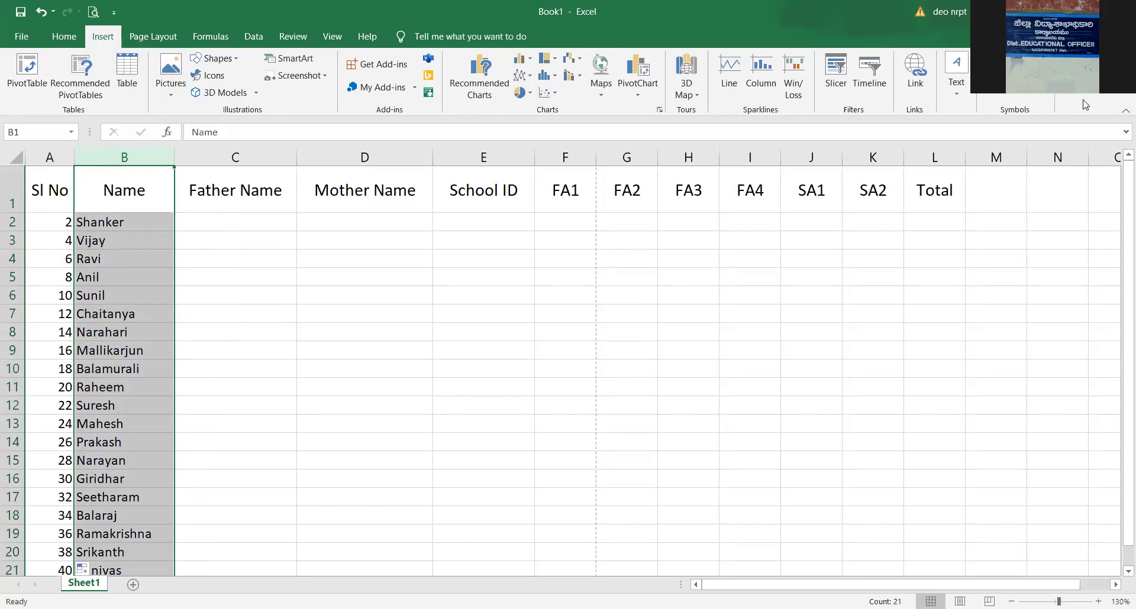
pyautogui.scroll(1, 899, 87)
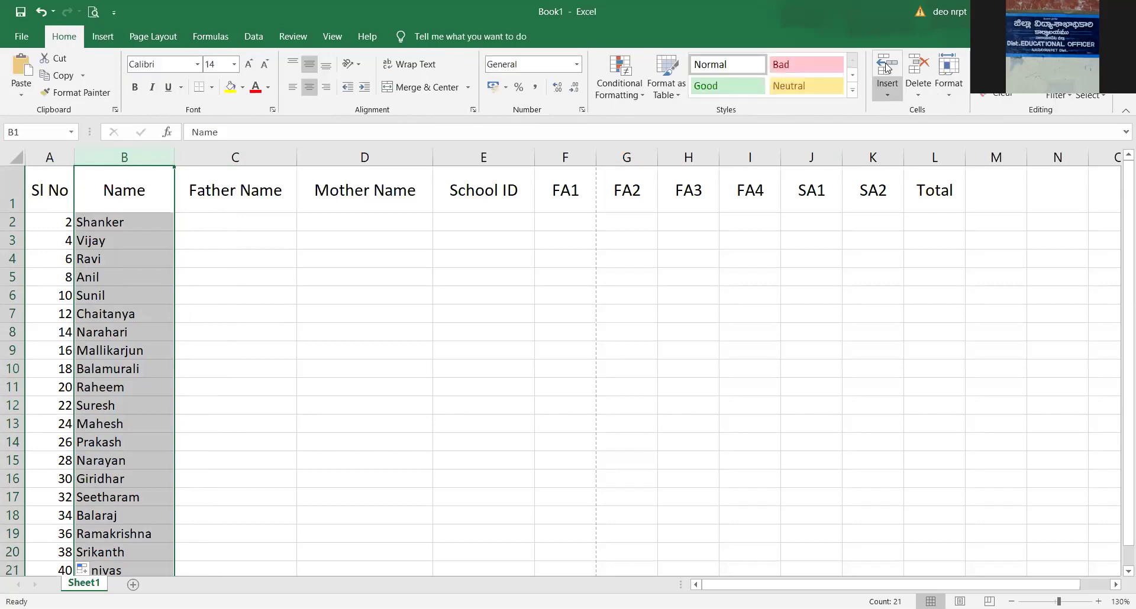
pyautogui.click(887, 68)
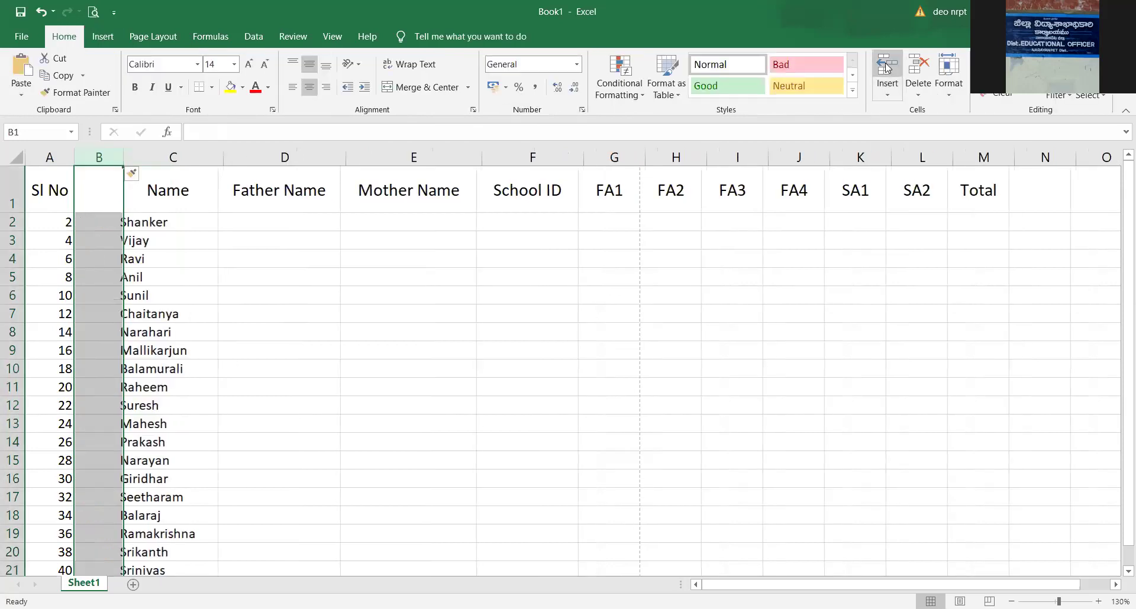
# - Move the School ID heading from F1 into B1 and autofit the width of column B
pyautogui.click(105, 223)
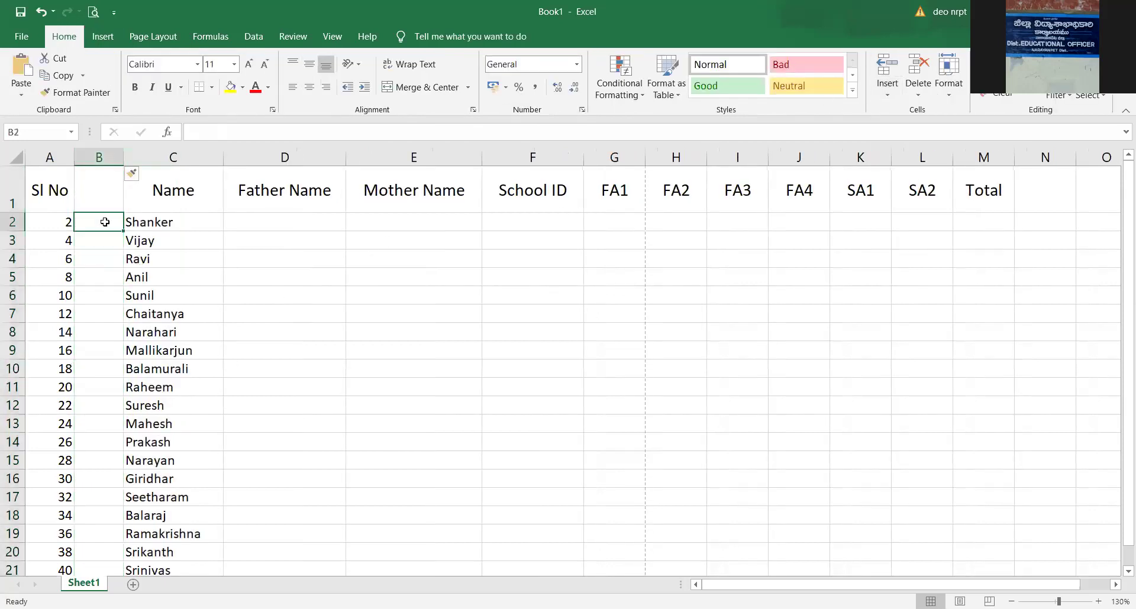
pyautogui.click(540, 197)
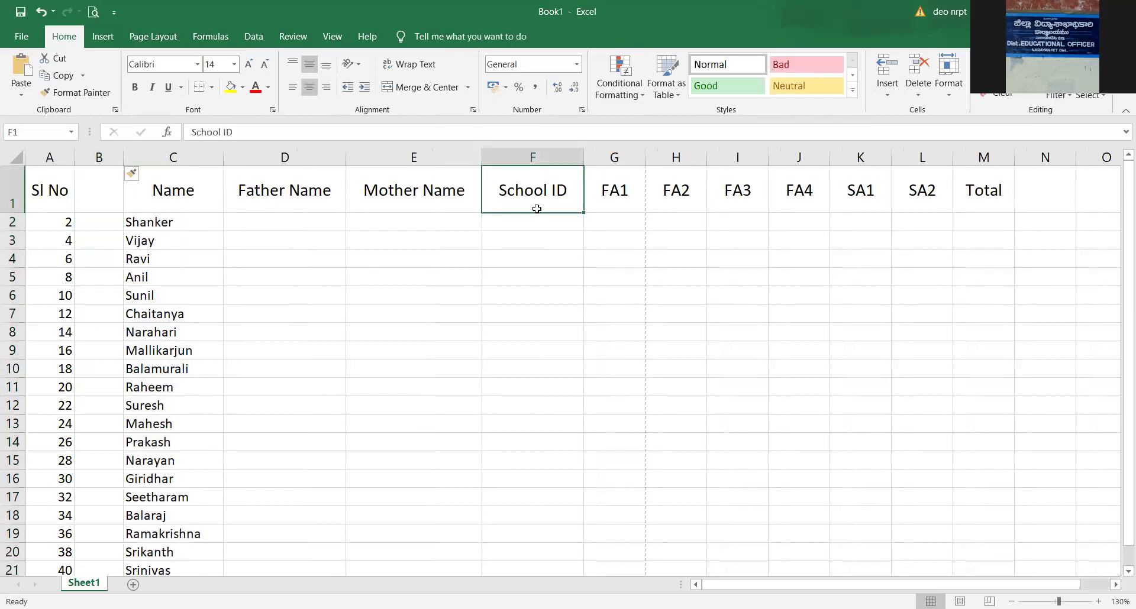
pyautogui.hotkey('ctrl', 'c')
pyautogui.click(110, 202)
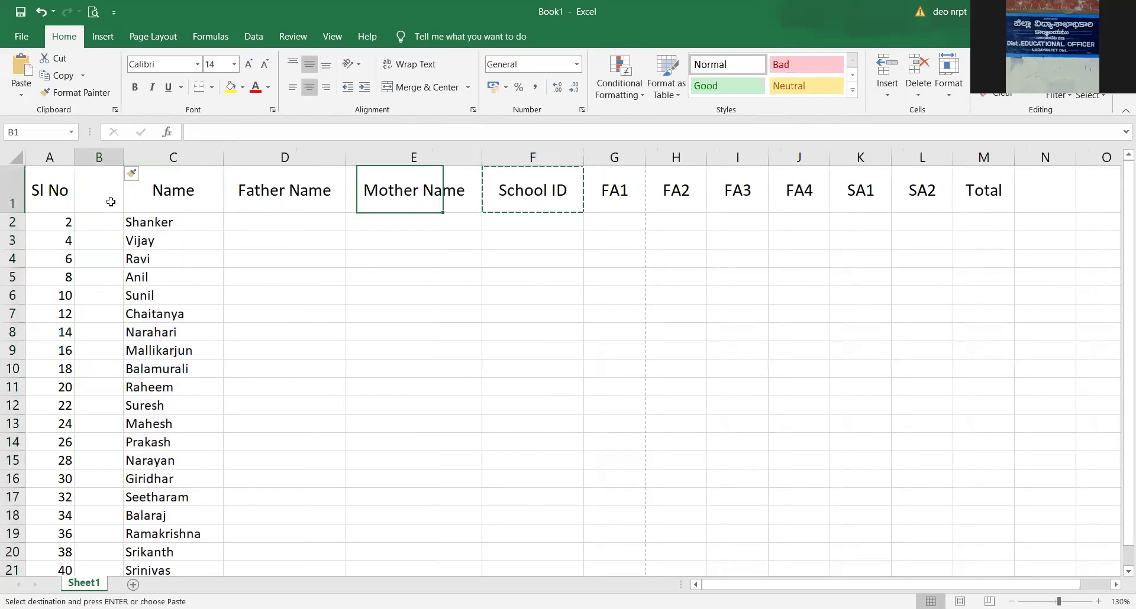
pyautogui.hotkey('ctrl', 'v')
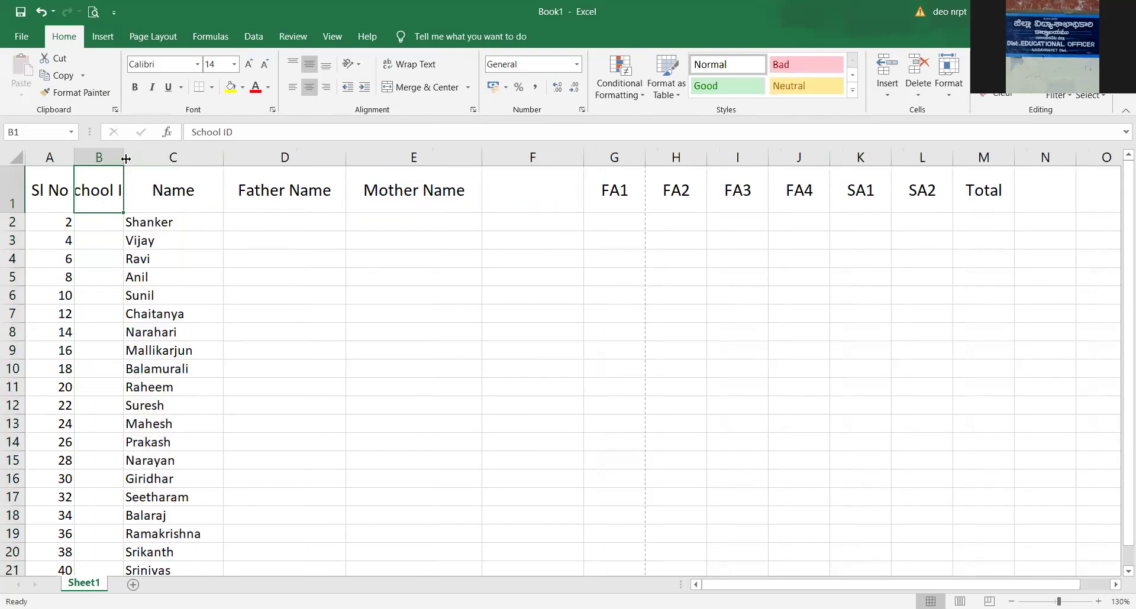
pyautogui.doubleClick(126, 158)
# - Delete the empty column F between Mother Name and FA1
pyautogui.click(597, 148)
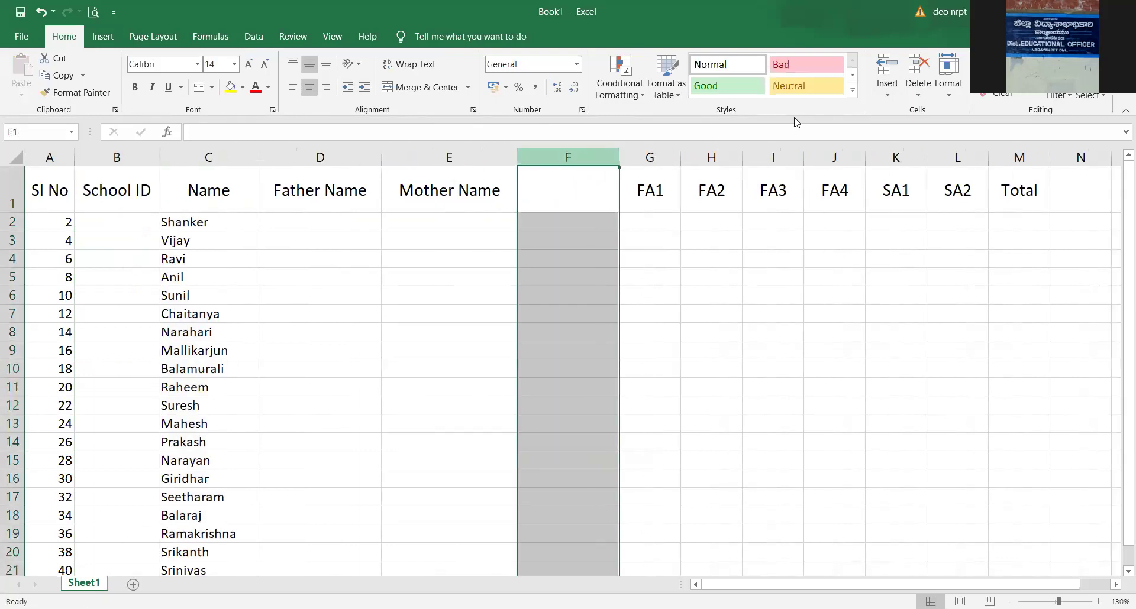
pyautogui.click(923, 66)
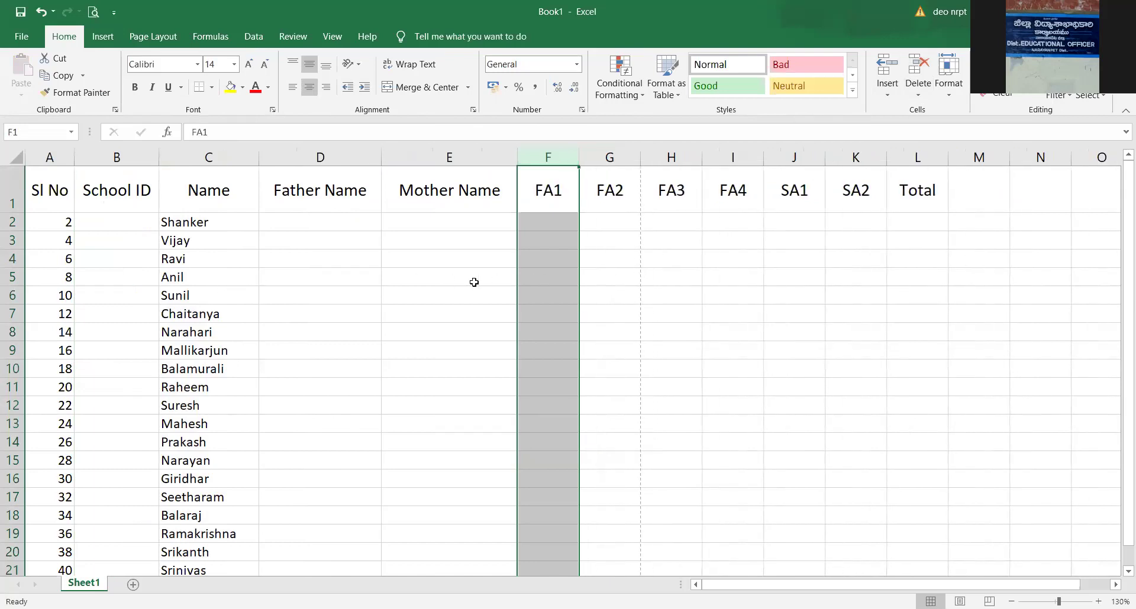
pyautogui.click(464, 298)
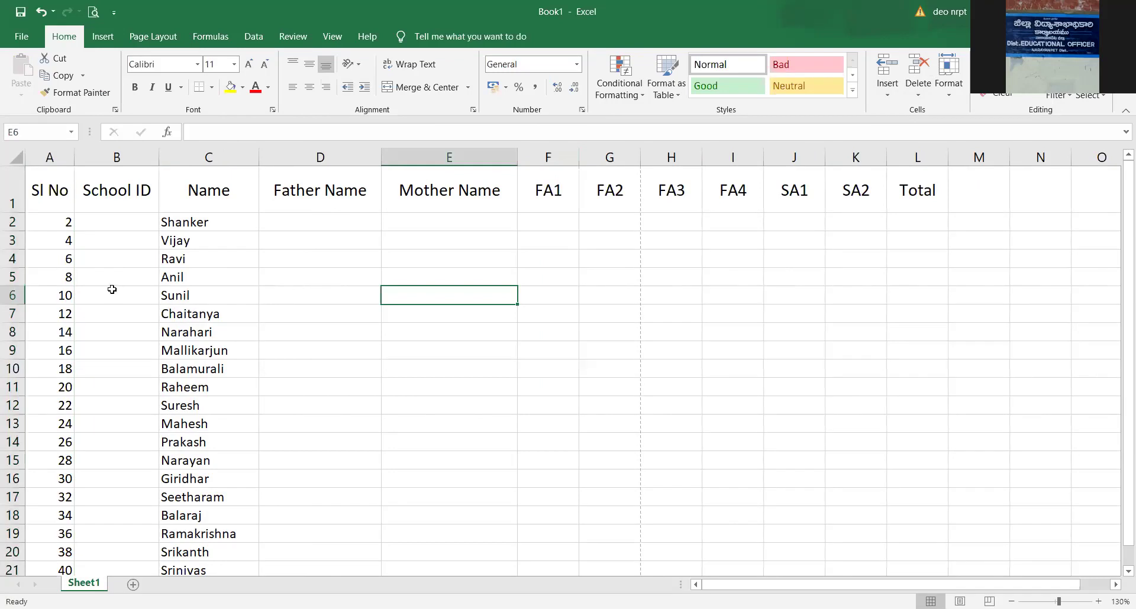
# - Renumber the Sl No column by entering 1 in A2 and 2 in A3, and autofill the series down to row 21
pyautogui.click(107, 238)
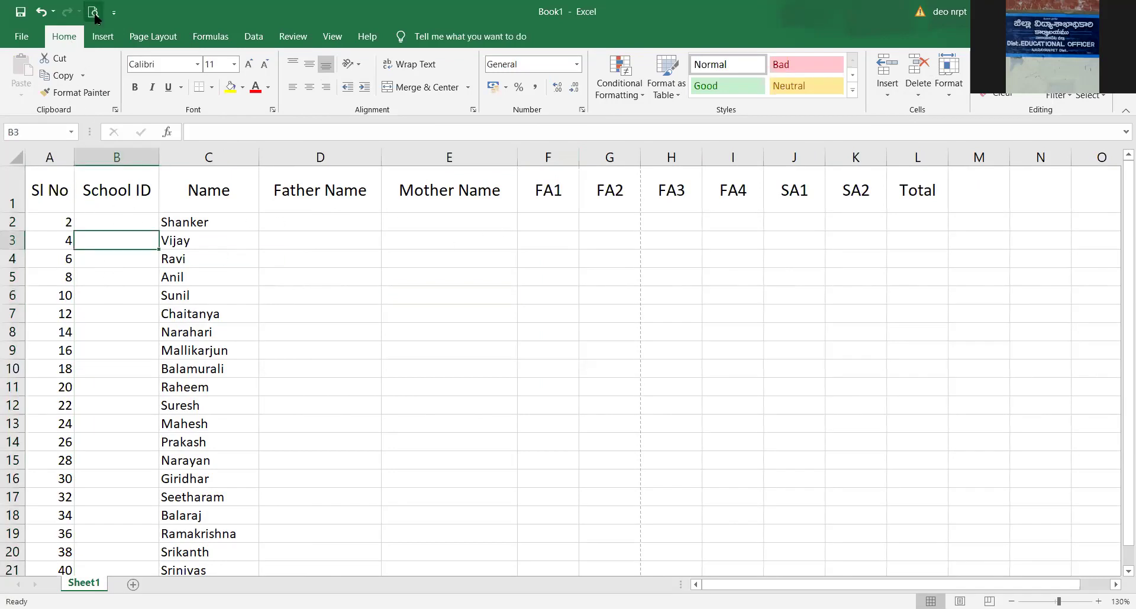
pyautogui.click(59, 223)
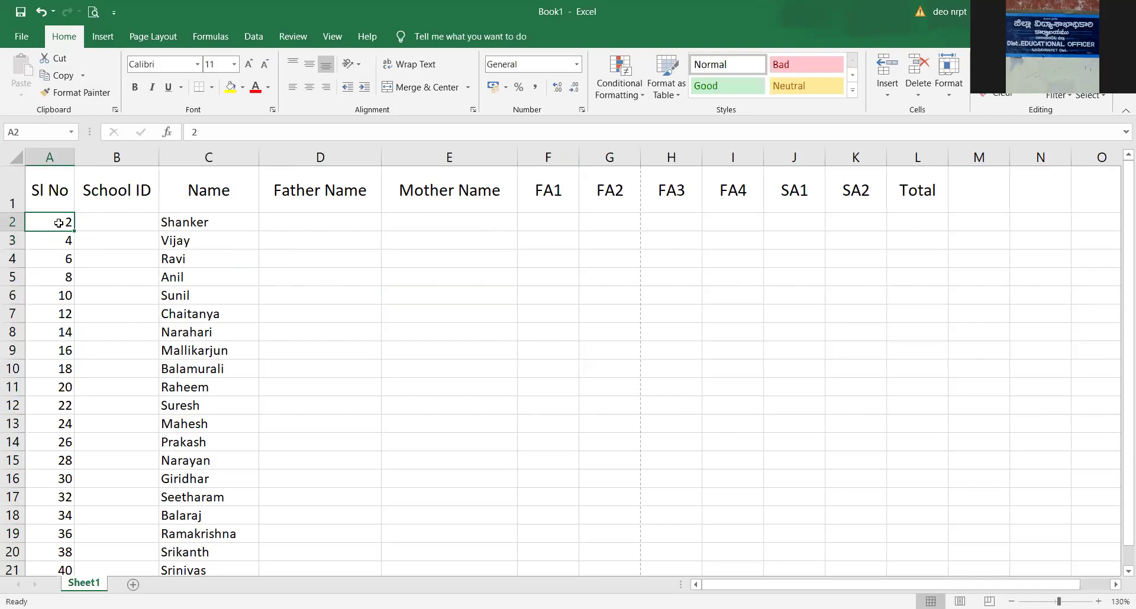
pyautogui.write('1')
pyautogui.press('Return')
pyautogui.write('2')
pyautogui.press('Return')
pyautogui.click(59, 223)
pyautogui.moveTo(59, 223); pyautogui.dragTo(65, 240)
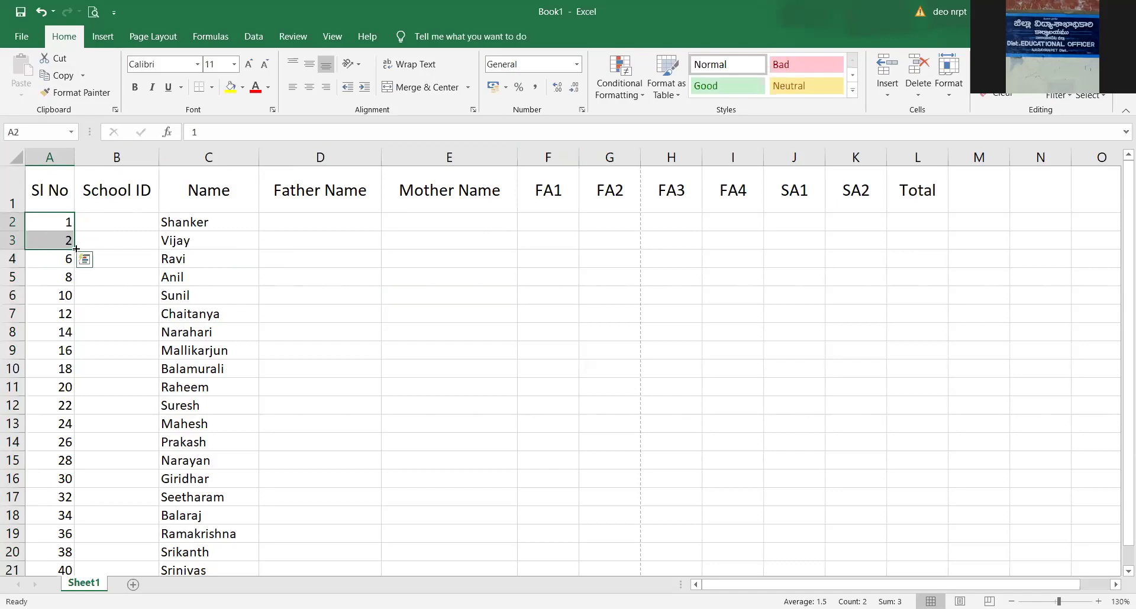
pyautogui.doubleClick(76, 249)
pyautogui.scroll(-2, 69, 334)
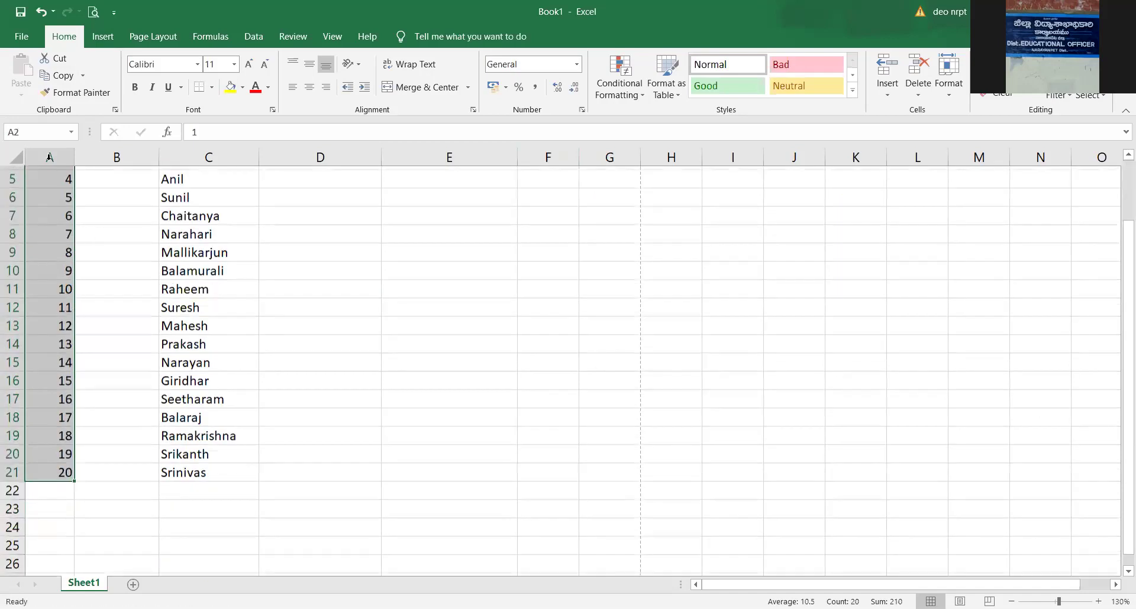
pyautogui.scroll(2, 50, 157)
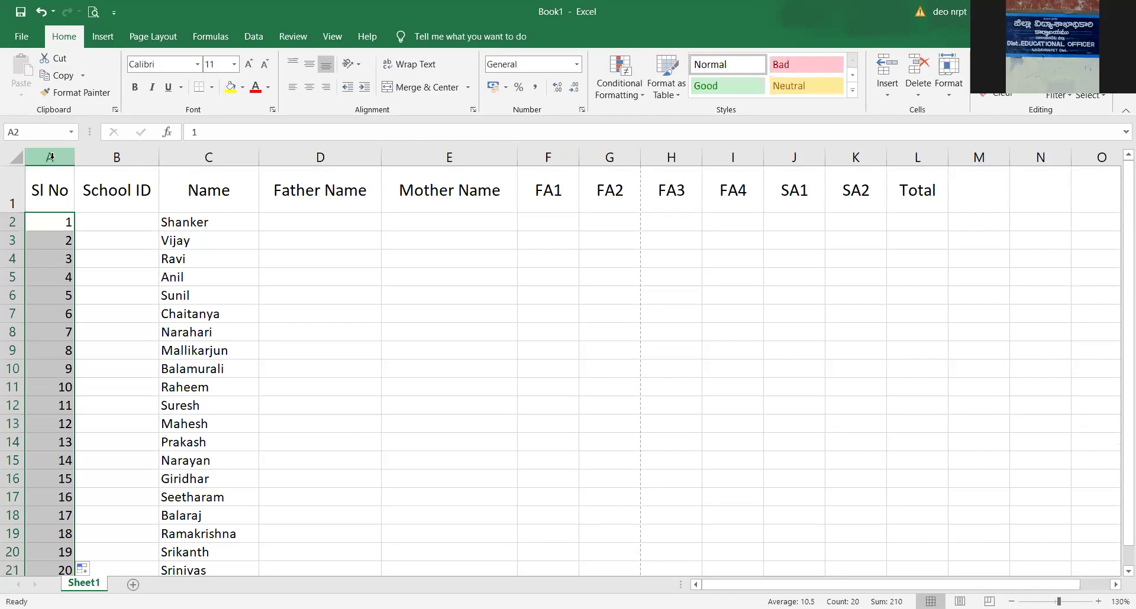
# - Center the contents of the Sl No column horizontally
pyautogui.click(50, 157)
pyautogui.click(312, 84)
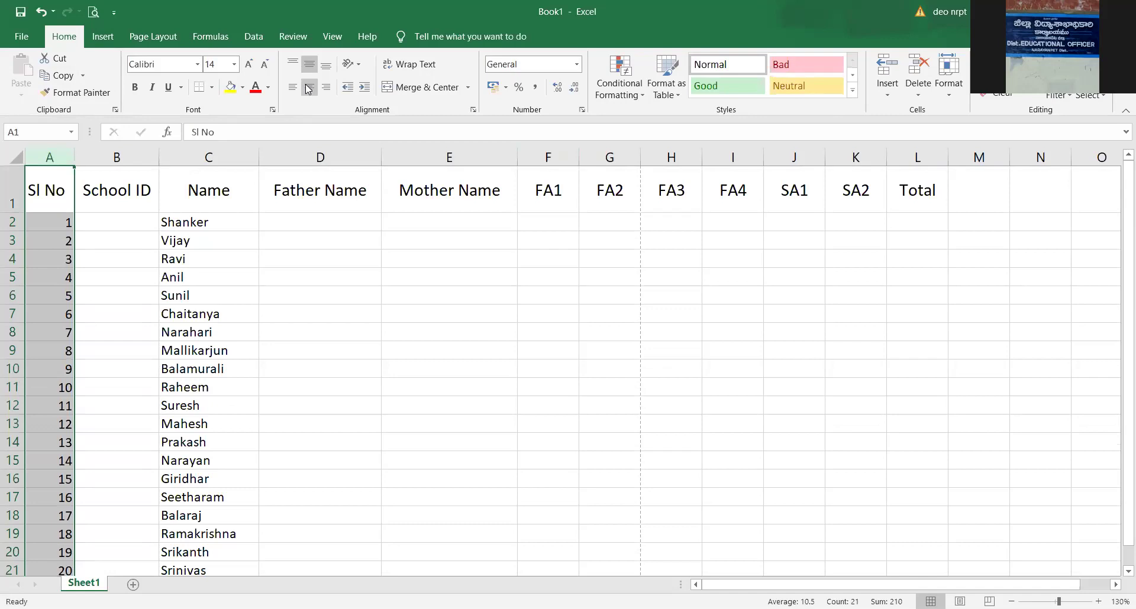
pyautogui.click(309, 87)
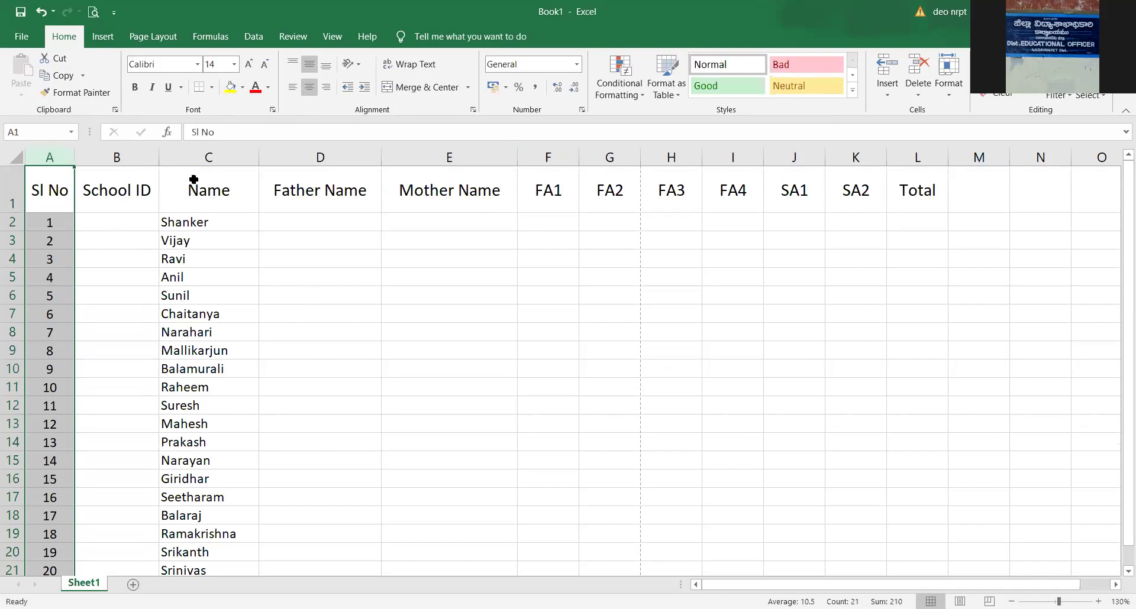
# - Open the print preview of the marks sheet to examine its layout, and return to the worksheet
pyautogui.click(112, 14)
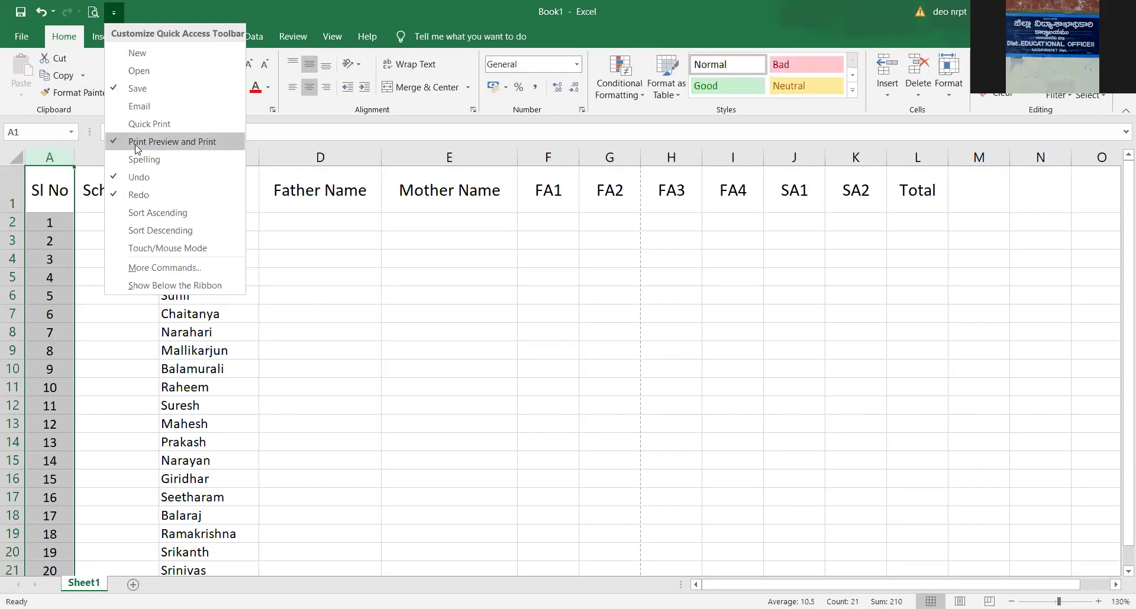
pyautogui.click(93, 13)
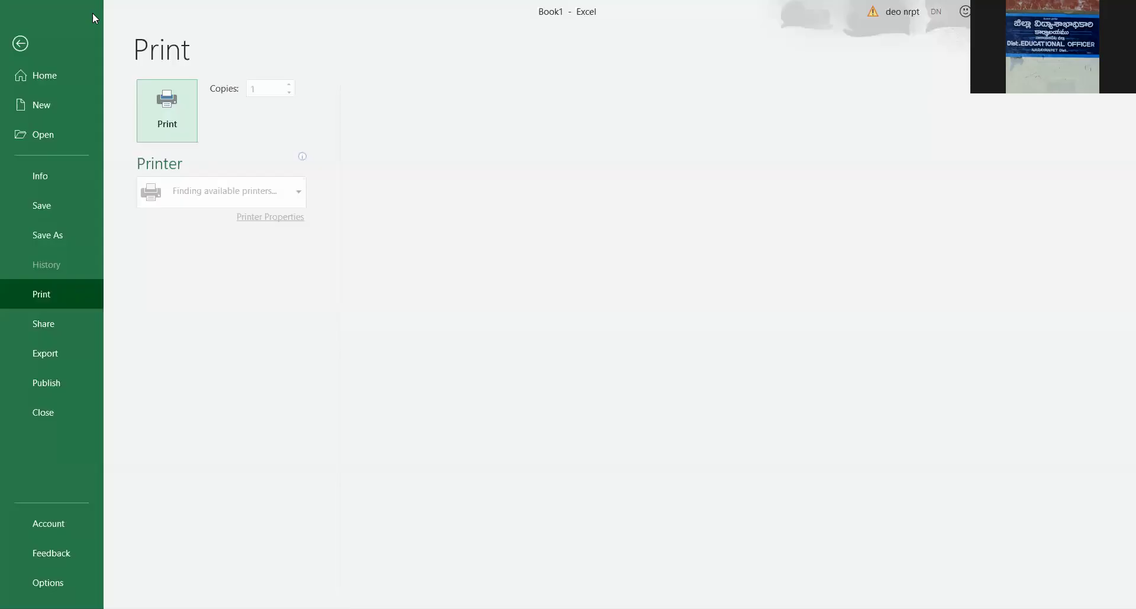
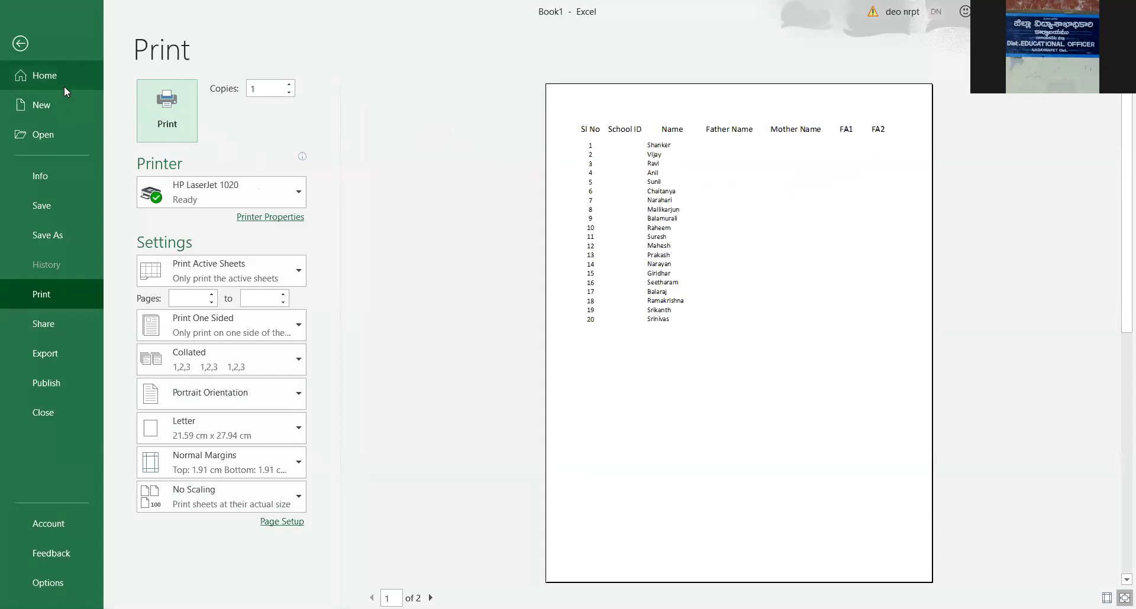
pyautogui.click(26, 45)
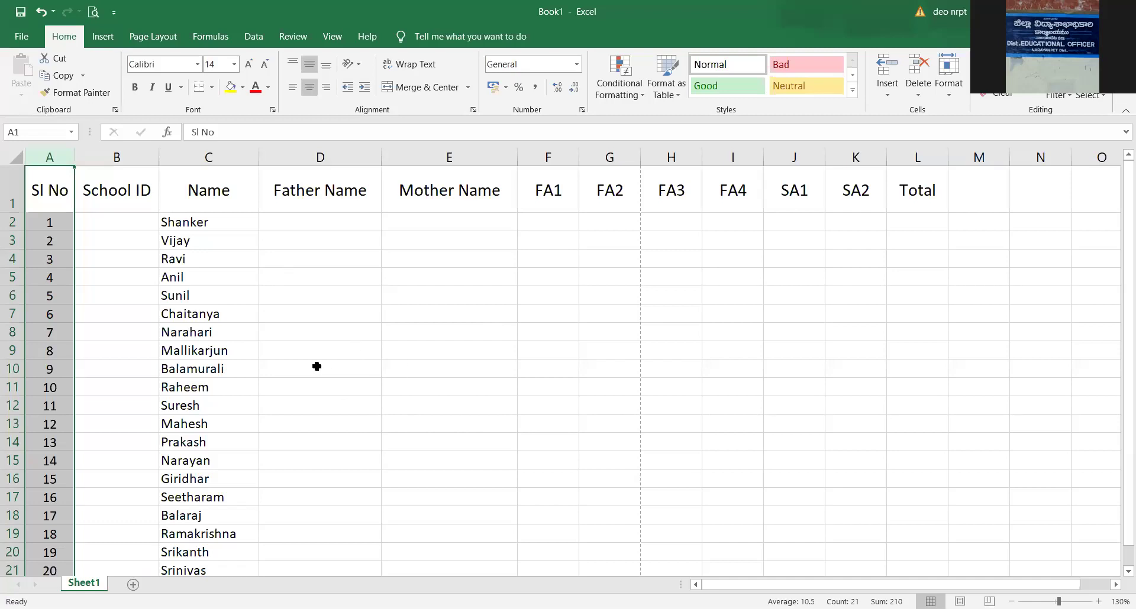
# - Apply All Borders to the table range A1:M21
pyautogui.scroll(-1, 296, 366)
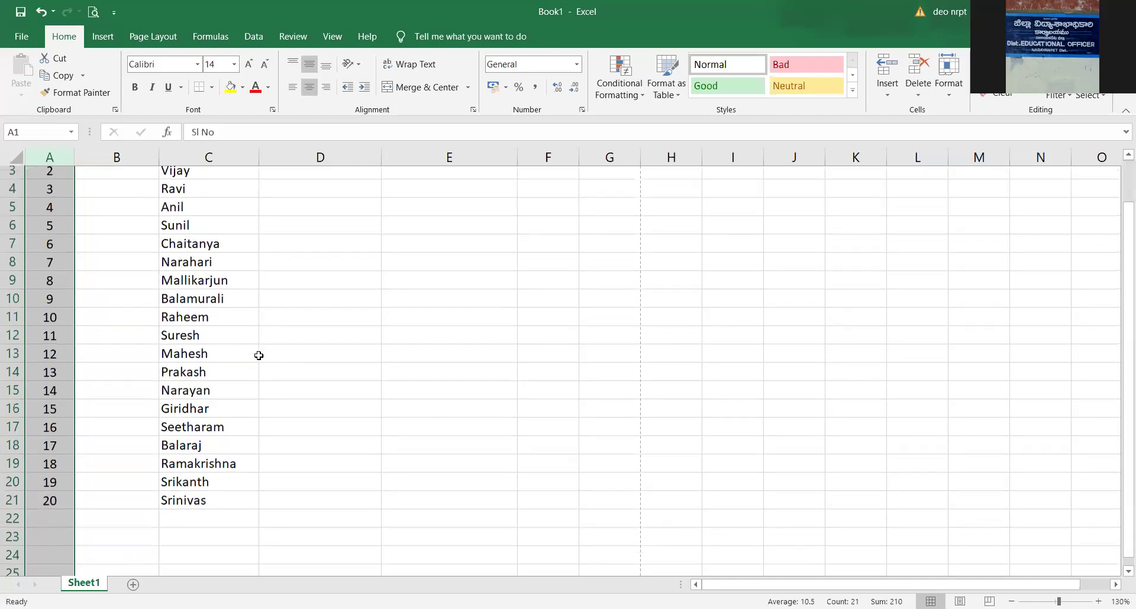
pyautogui.scroll(1, 224, 341)
pyautogui.click(109, 228)
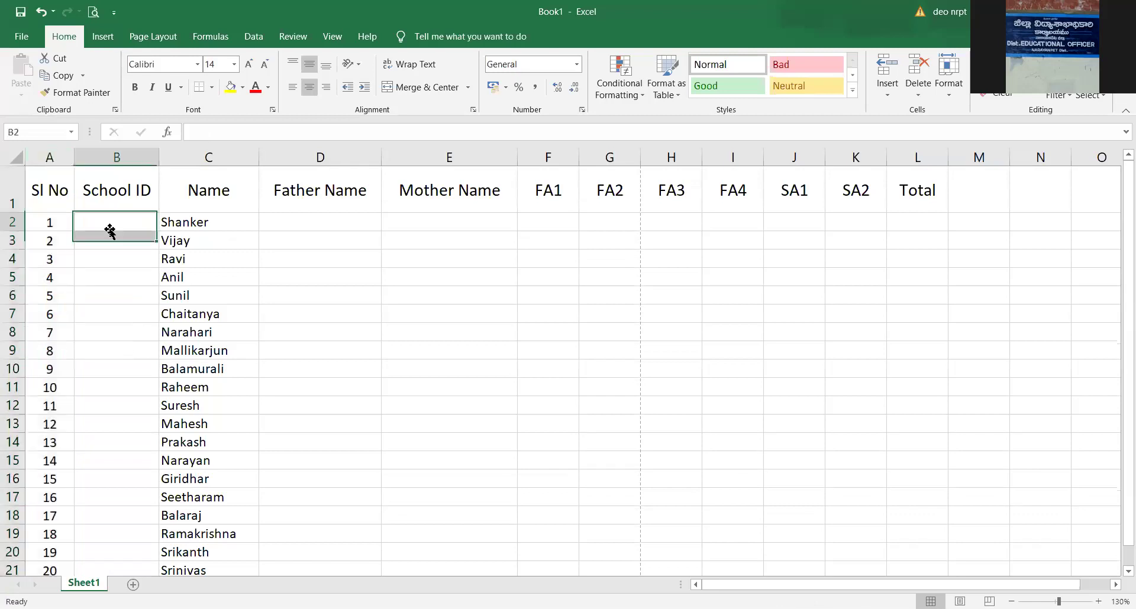
pyautogui.click(260, 269)
pyautogui.moveTo(50, 191); pyautogui.dragTo(951, 517)
pyautogui.scroll(1, 613, 434)
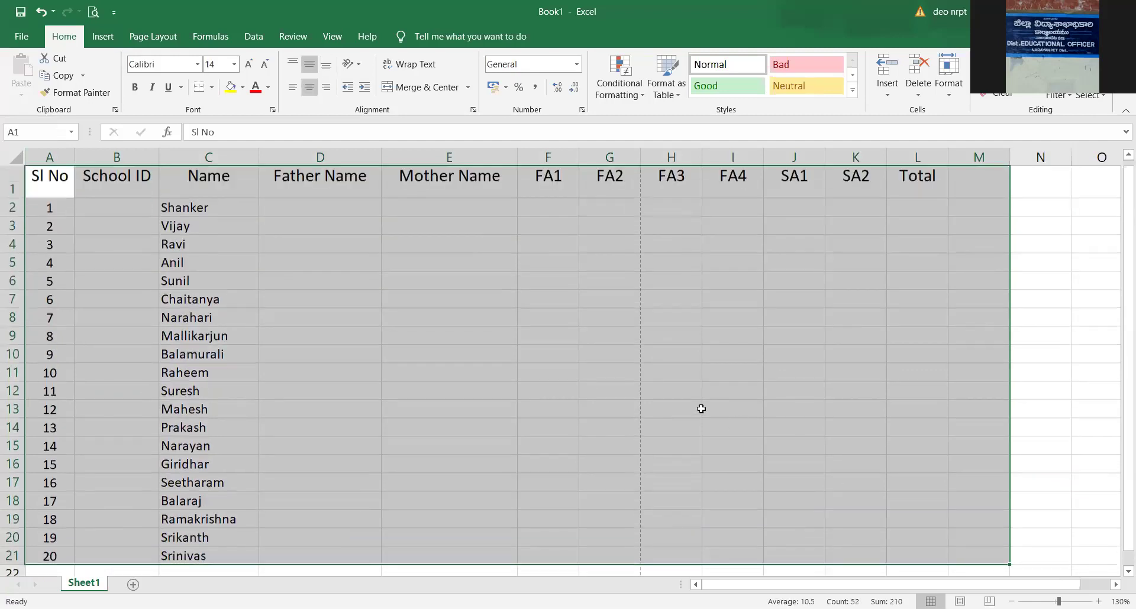
pyautogui.click(211, 87)
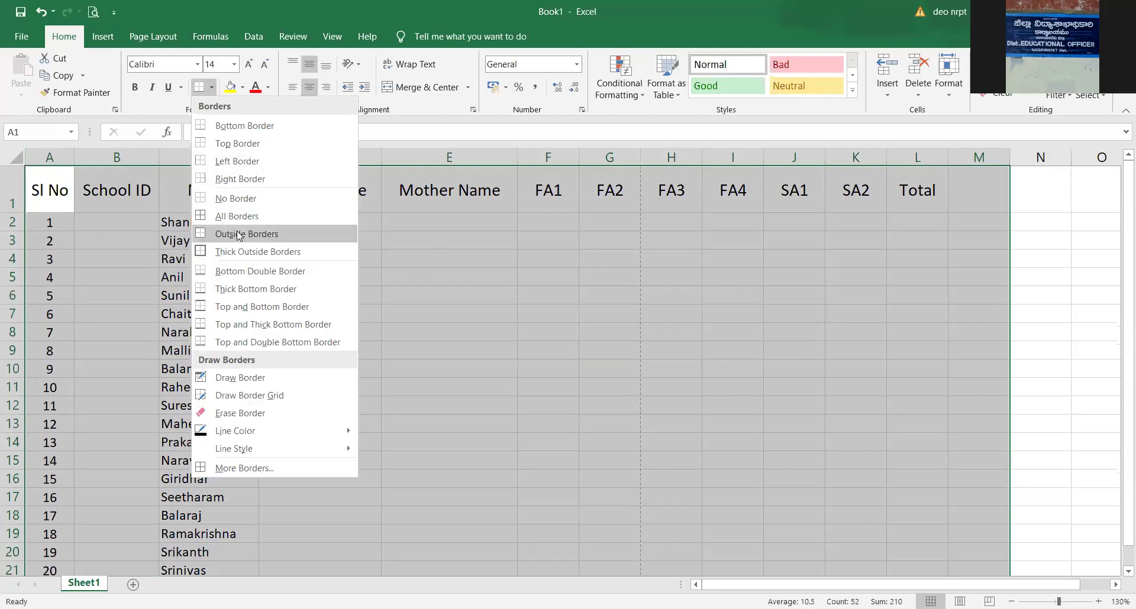
pyautogui.click(237, 216)
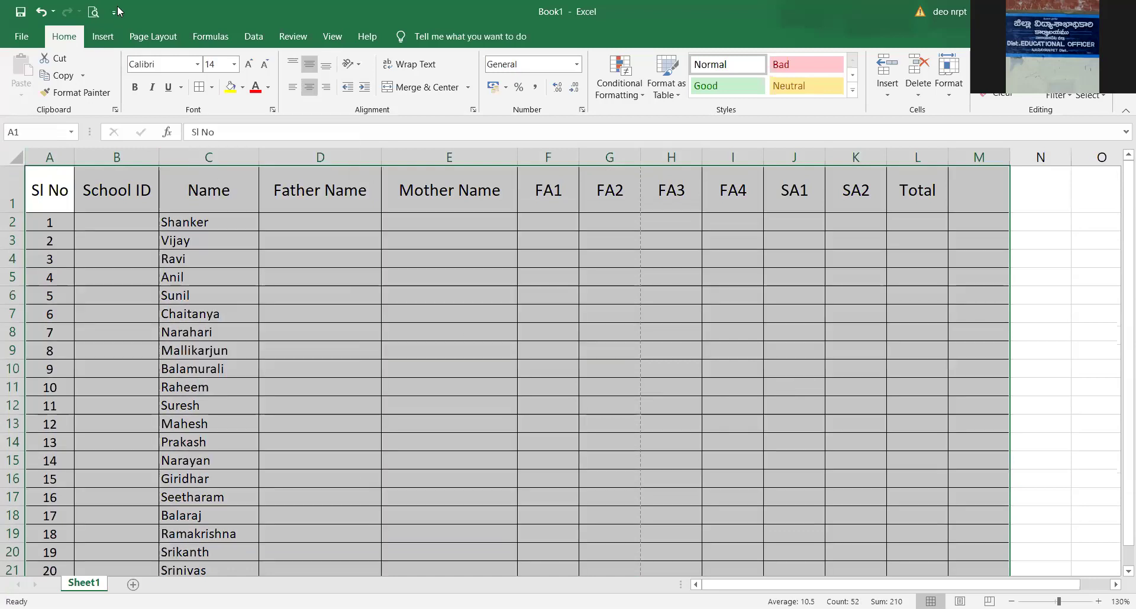
# - Examine both print preview pages of the bordered table and return to the worksheet
pyautogui.hotkey('ctrl', 'p')
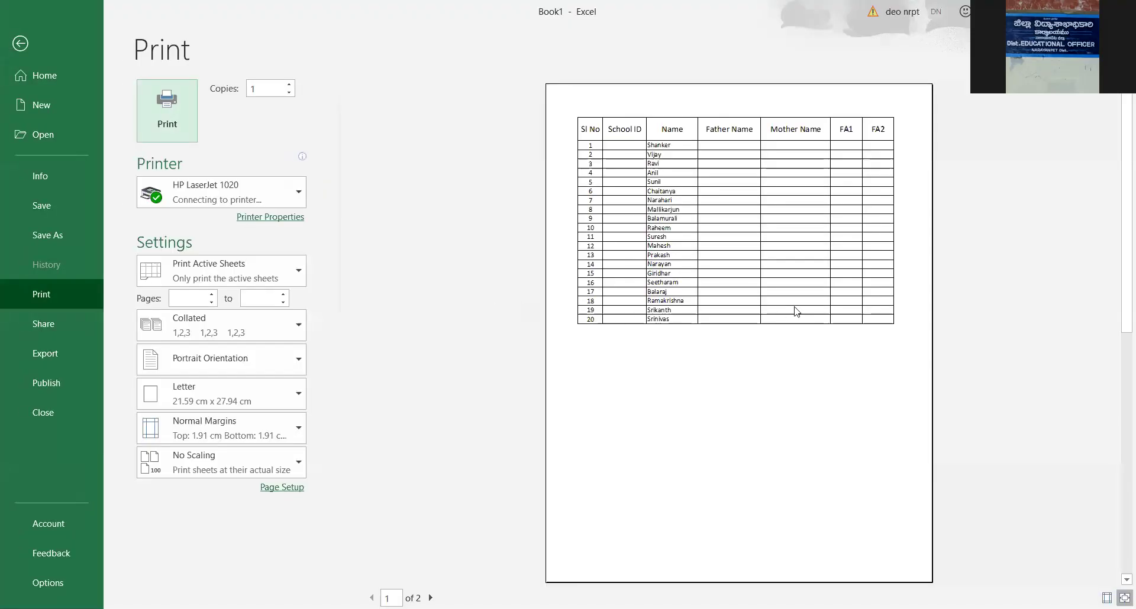
pyautogui.scroll(-1, 704, 323)
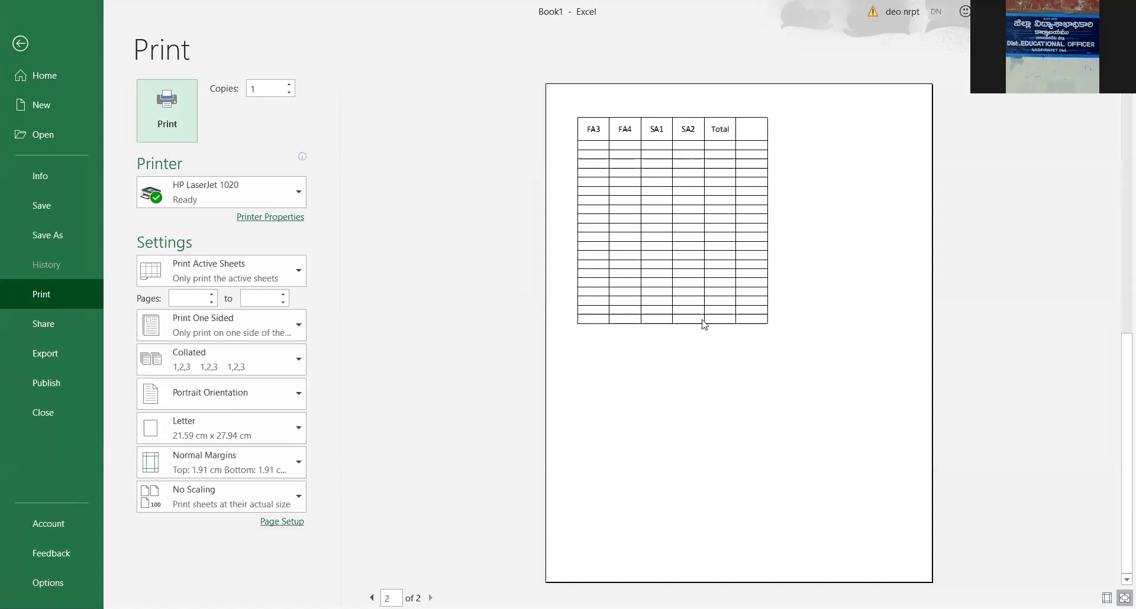
pyautogui.scroll(1, 704, 323)
pyautogui.scroll(-1, 703, 324)
pyautogui.scroll(1, 700, 324)
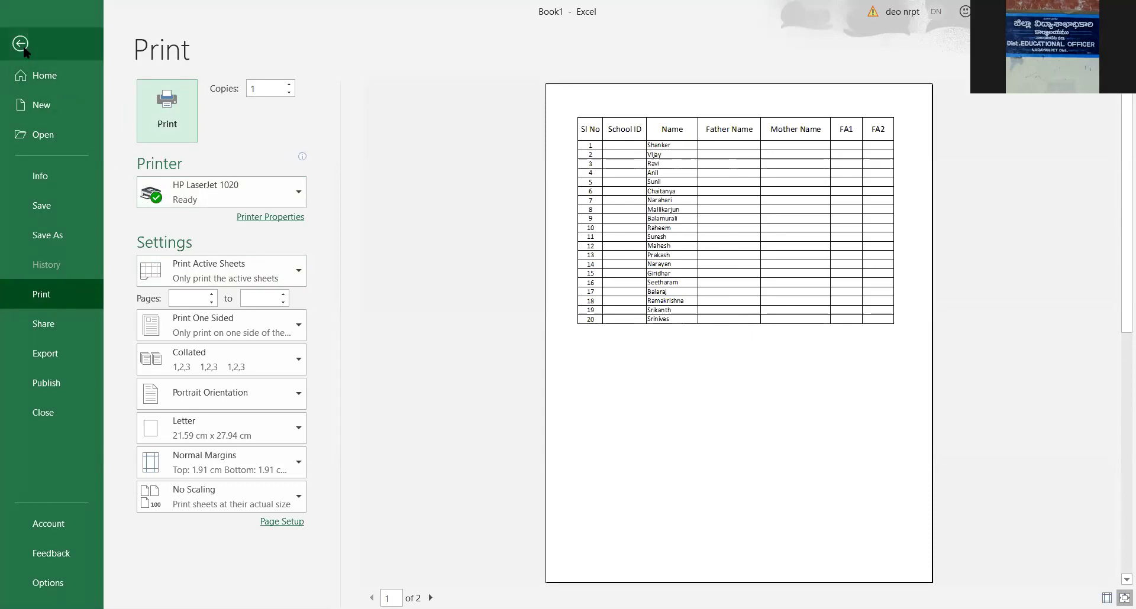
pyautogui.click(69, 54)
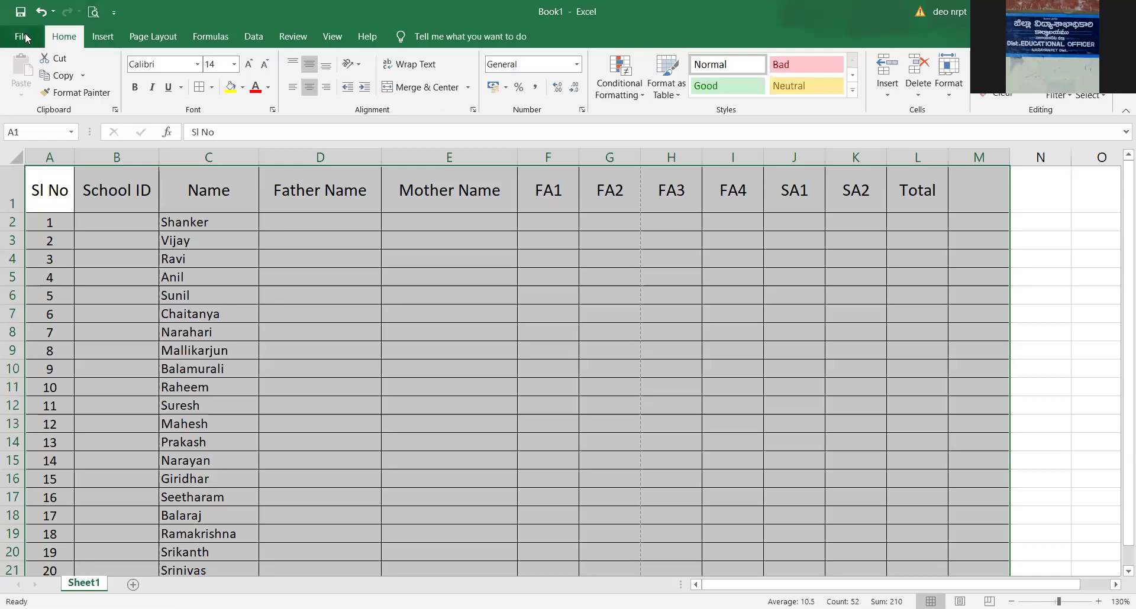
# - Set the paper size to A4 in the print settings
pyautogui.click(25, 34)
pyautogui.click(21, 43)
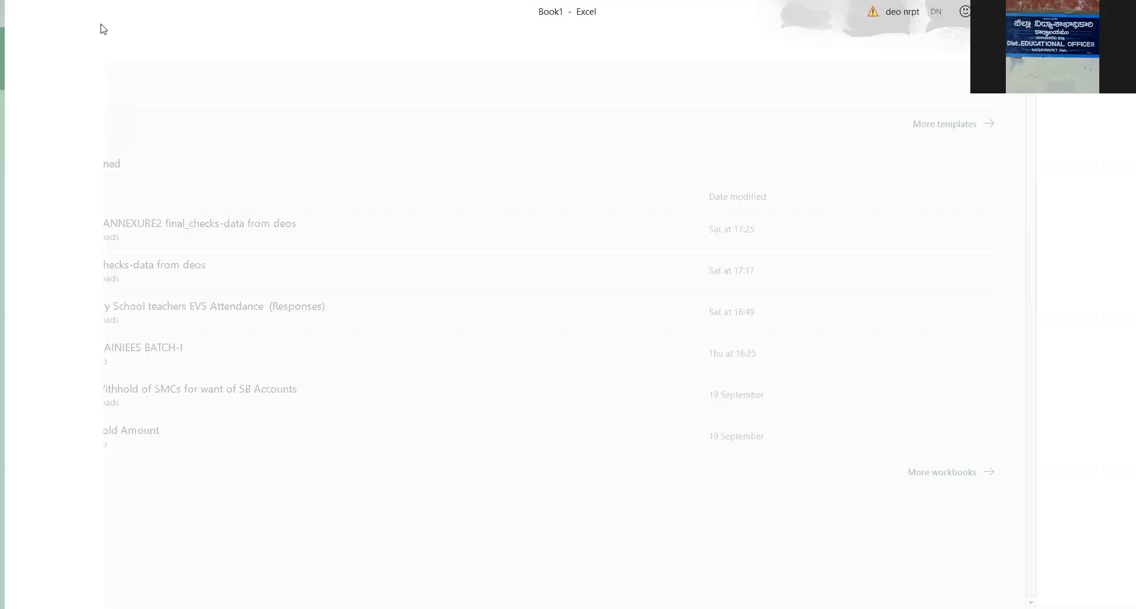
pyautogui.hotkey('ctrl', 'p')
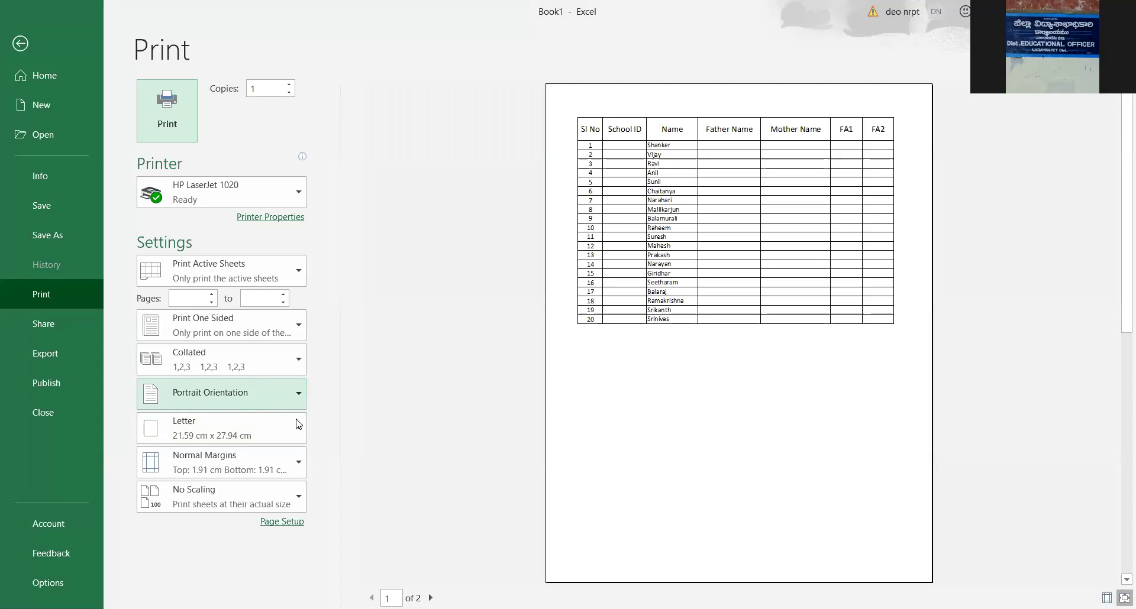
pyautogui.click(244, 423)
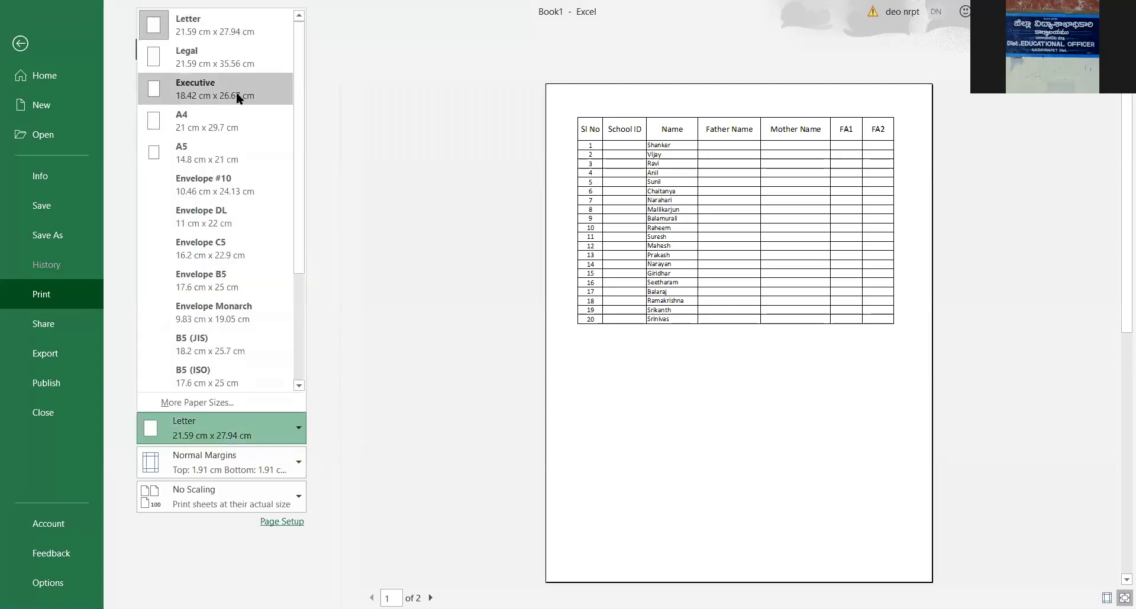
pyautogui.click(223, 119)
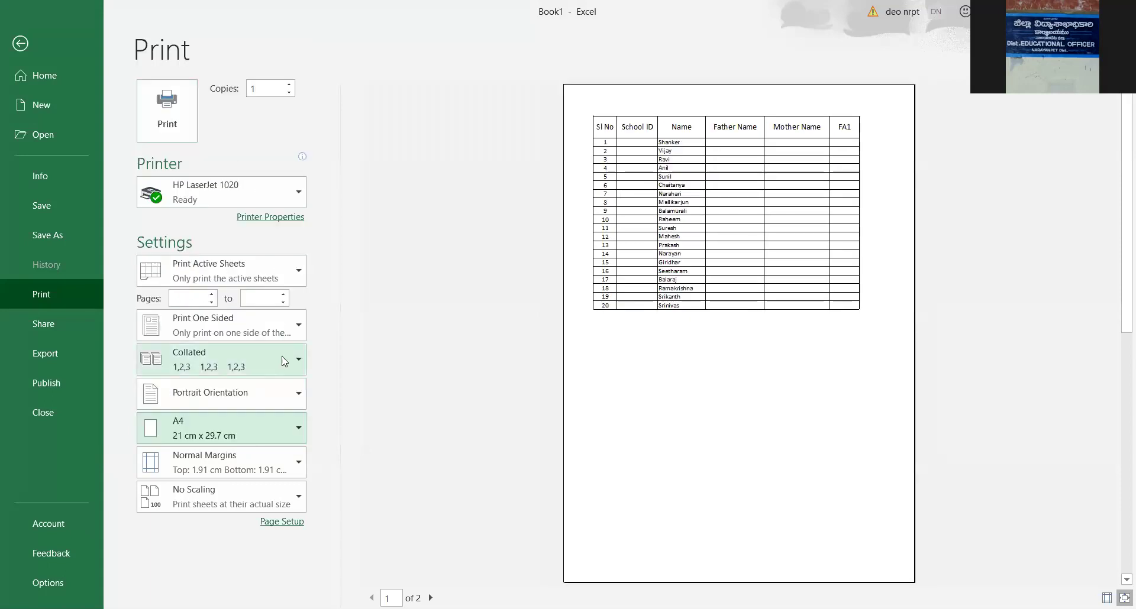
# - Switch the page orientation from portrait to landscape in the print settings
pyautogui.click(284, 402)
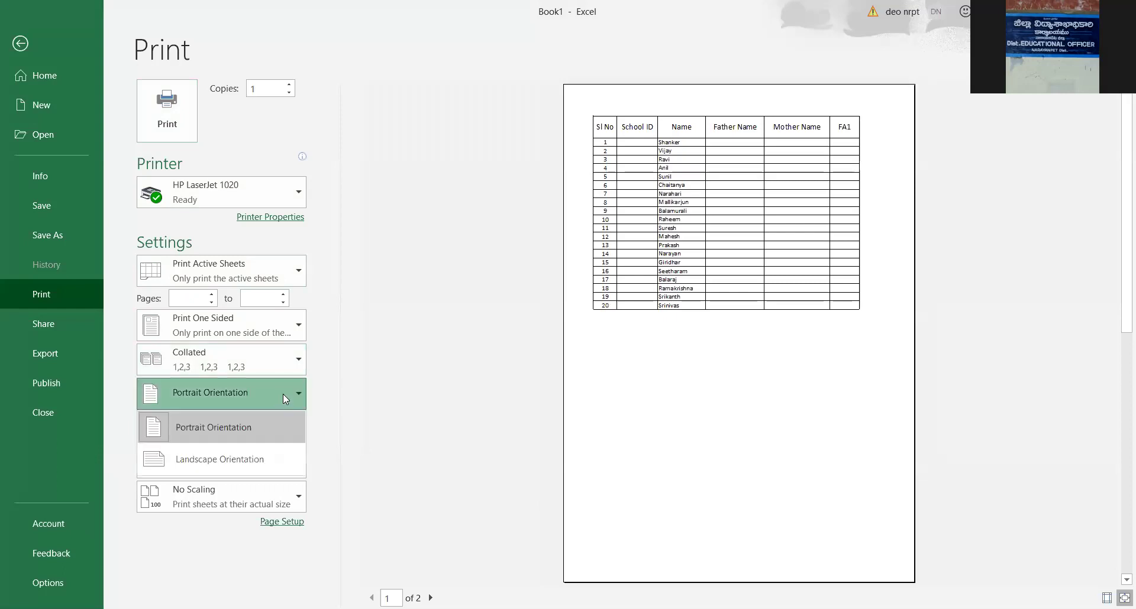
pyautogui.click(283, 394)
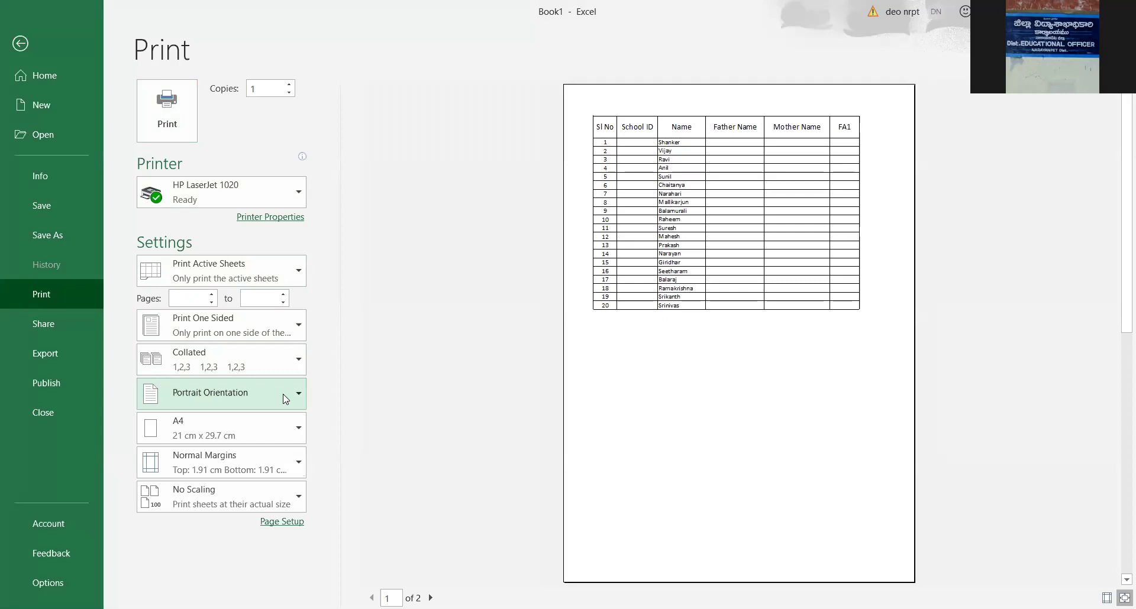
pyautogui.click(284, 399)
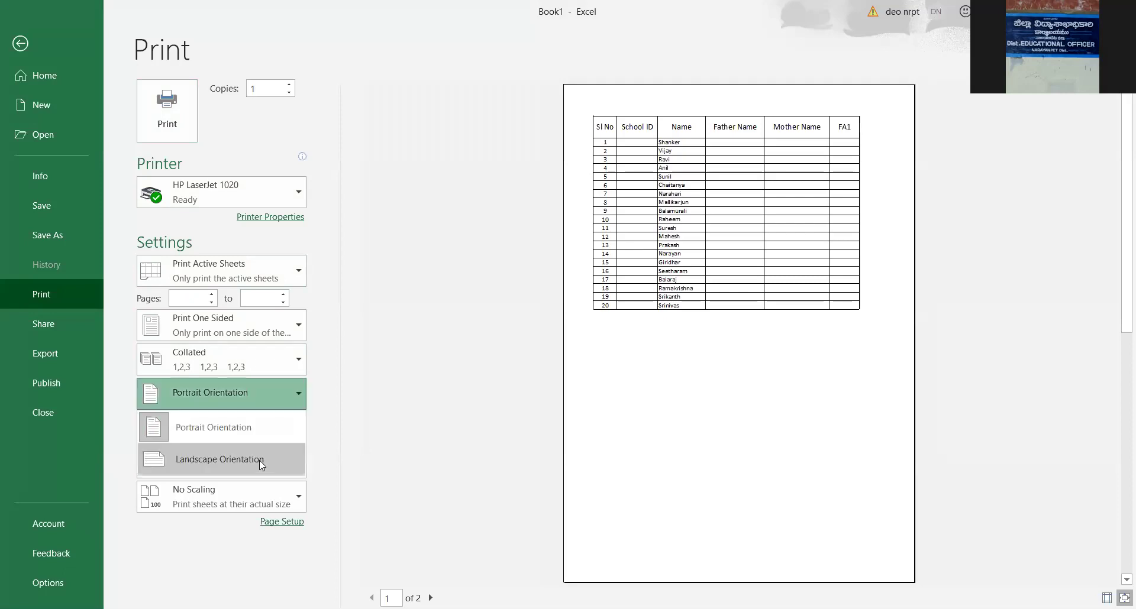
pyautogui.click(259, 460)
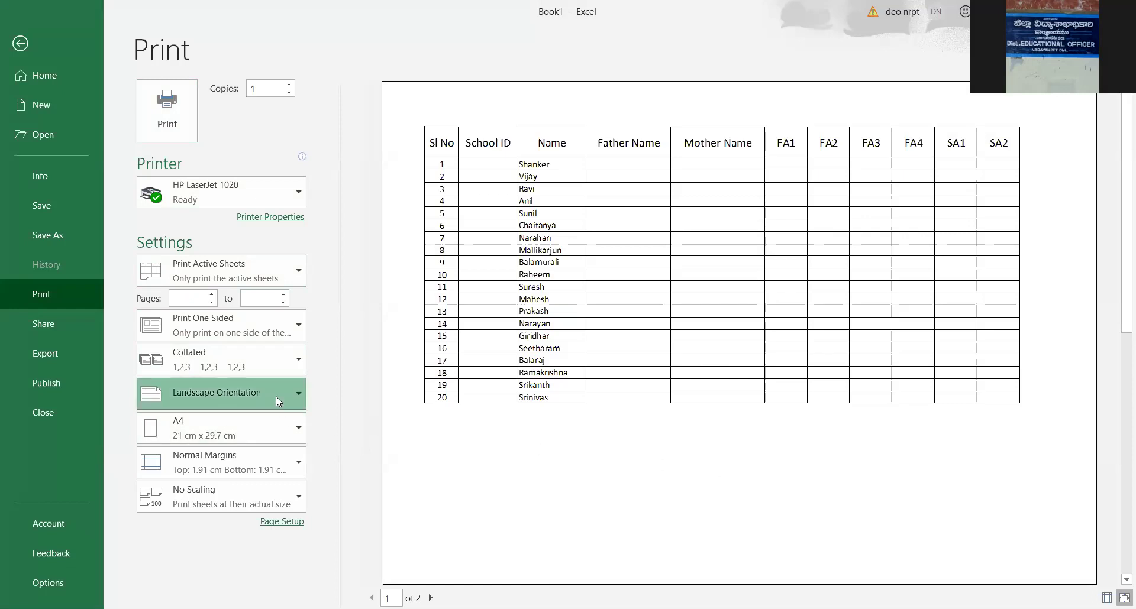
# - Compare portrait and landscape, ending on portrait orientation, and check both preview pages
pyautogui.press('Up')
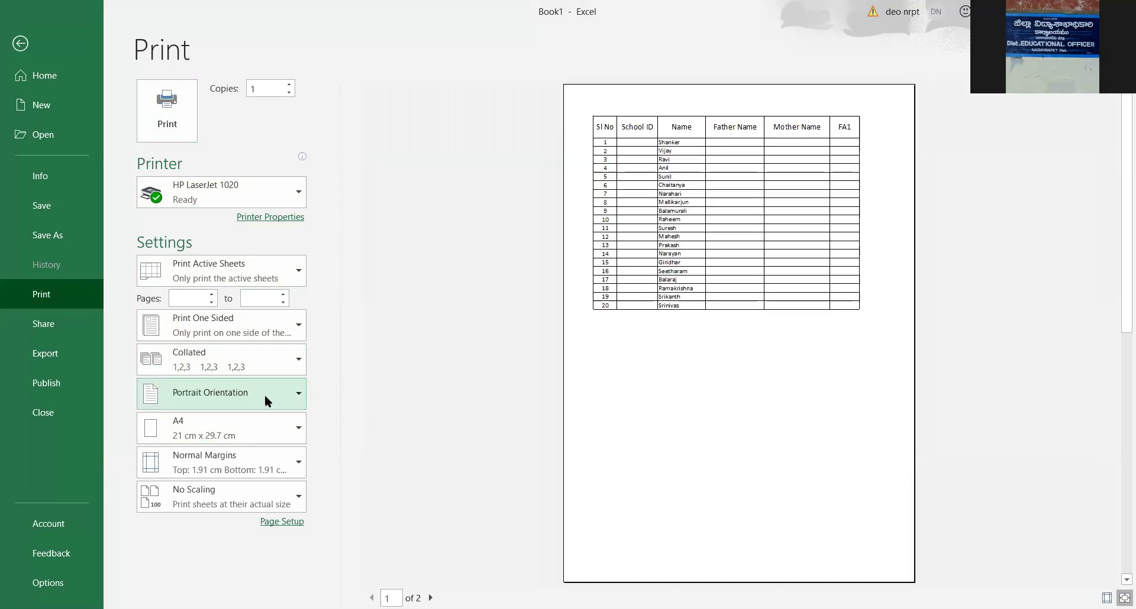
pyautogui.press('Down')
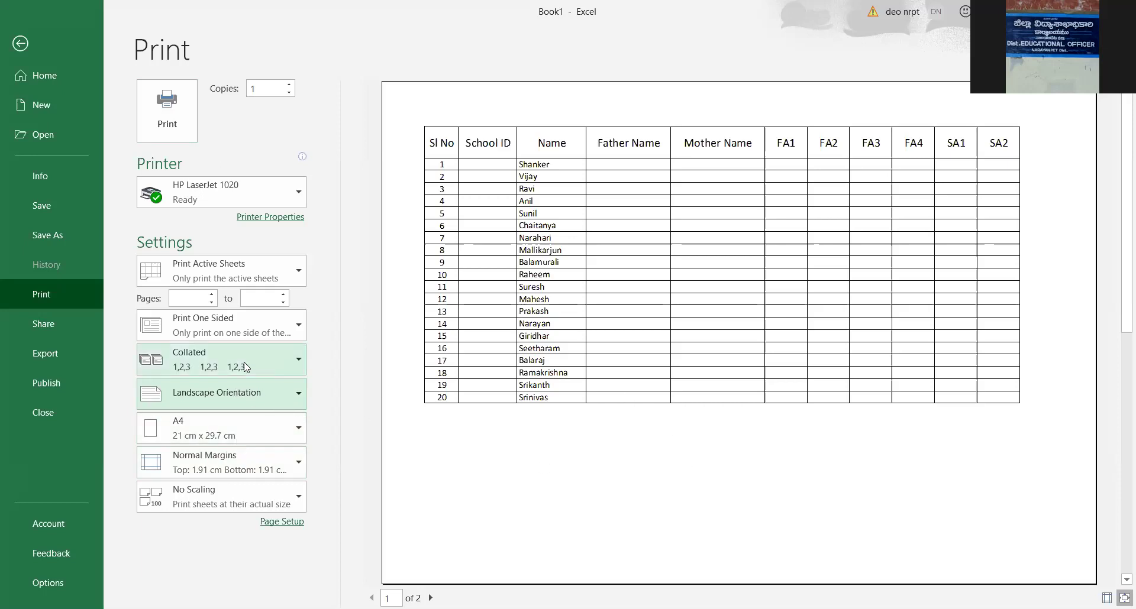
pyautogui.click(230, 402)
pyautogui.click(219, 426)
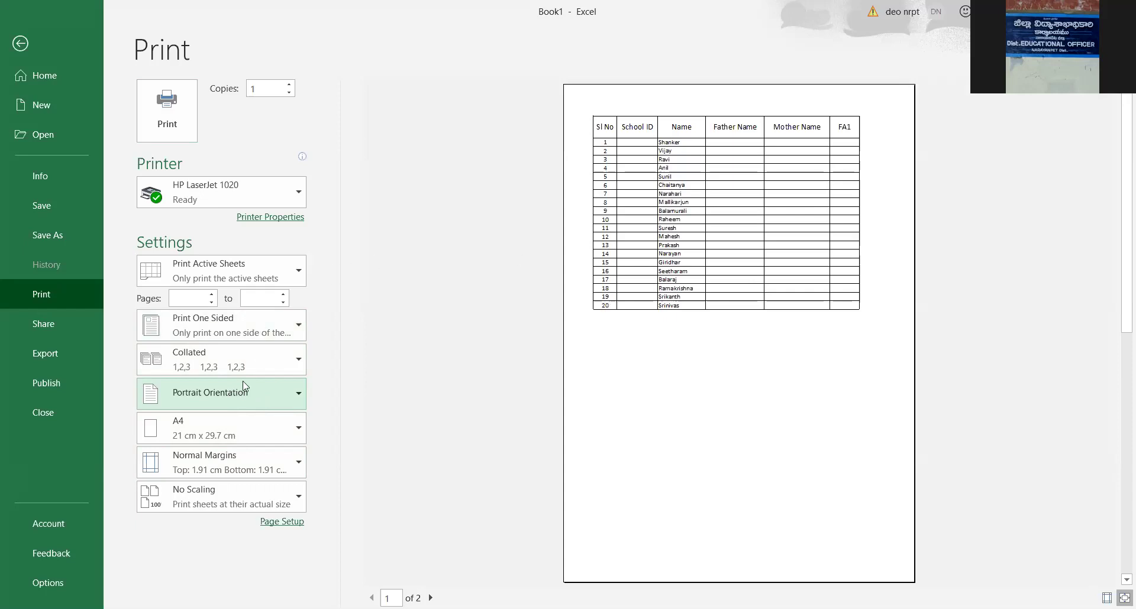
pyautogui.scroll(-1, 577, 390)
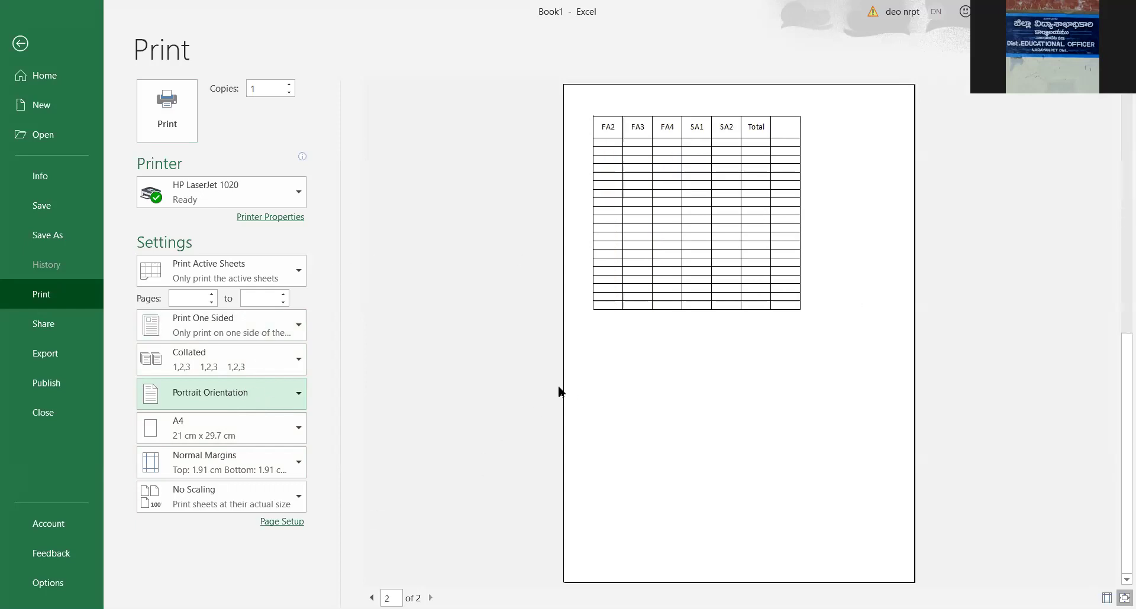
pyautogui.scroll(1, 483, 400)
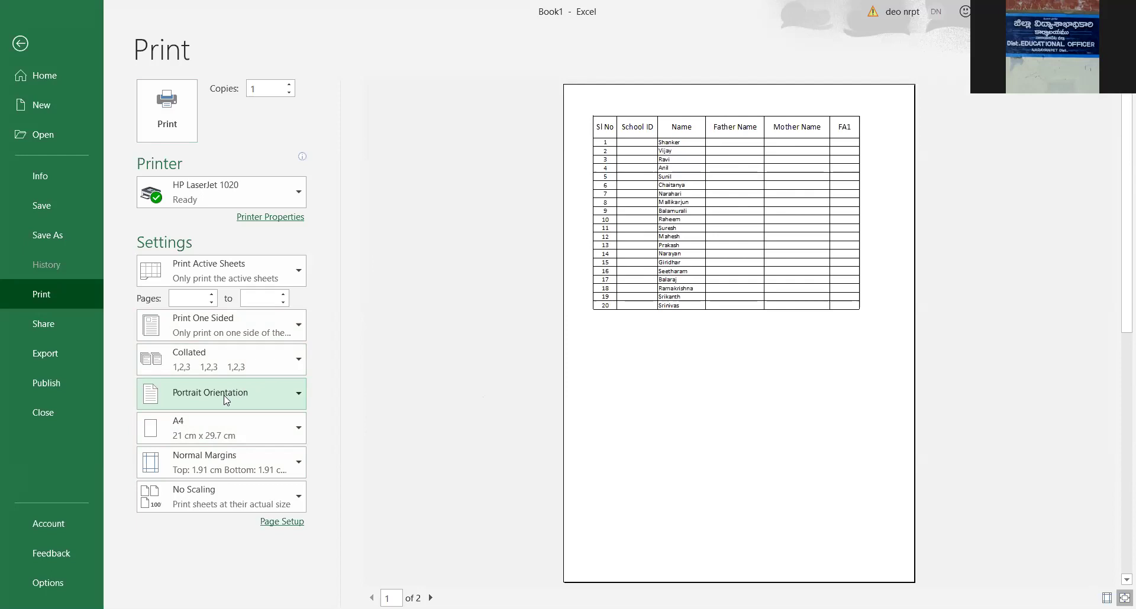
# - Set the print orientation to Landscape and check how the columns split across the preview pages
pyautogui.click(226, 400)
pyautogui.click(219, 455)
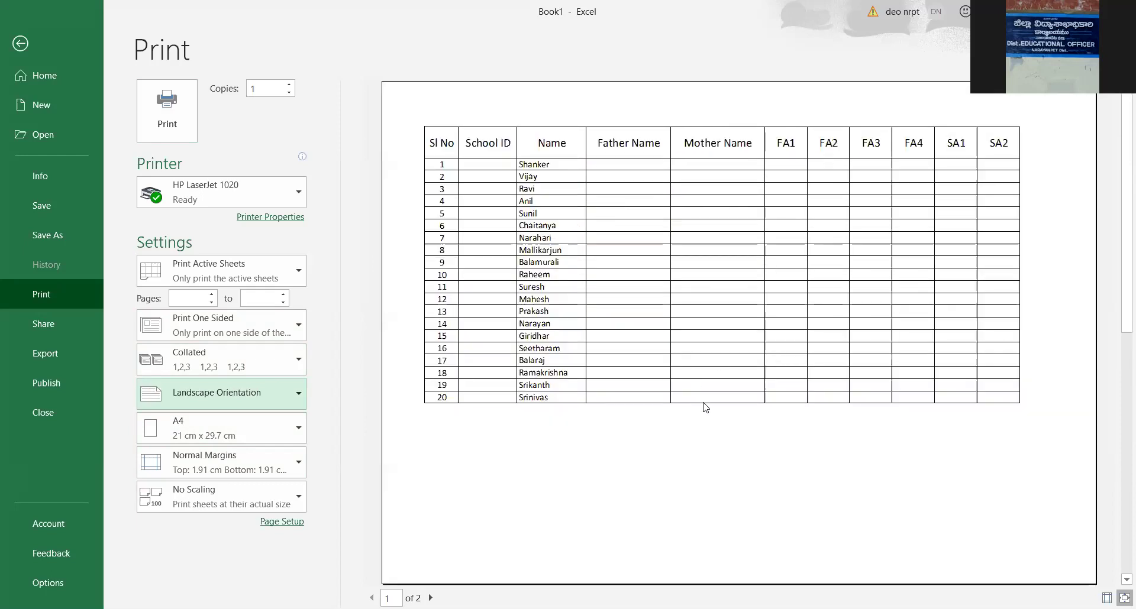
pyautogui.scroll(-1, 705, 408)
pyautogui.scroll(1, 705, 407)
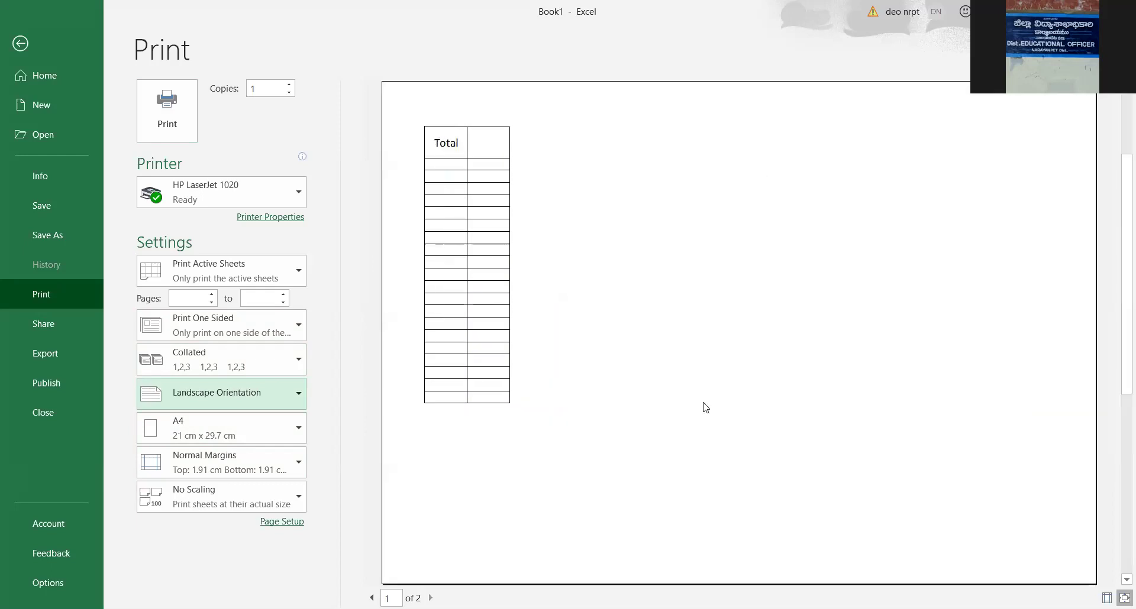
# - Set the print margins to Narrow so all columns fit on one page, and return to the worksheet
pyautogui.scroll(-1, 705, 408)
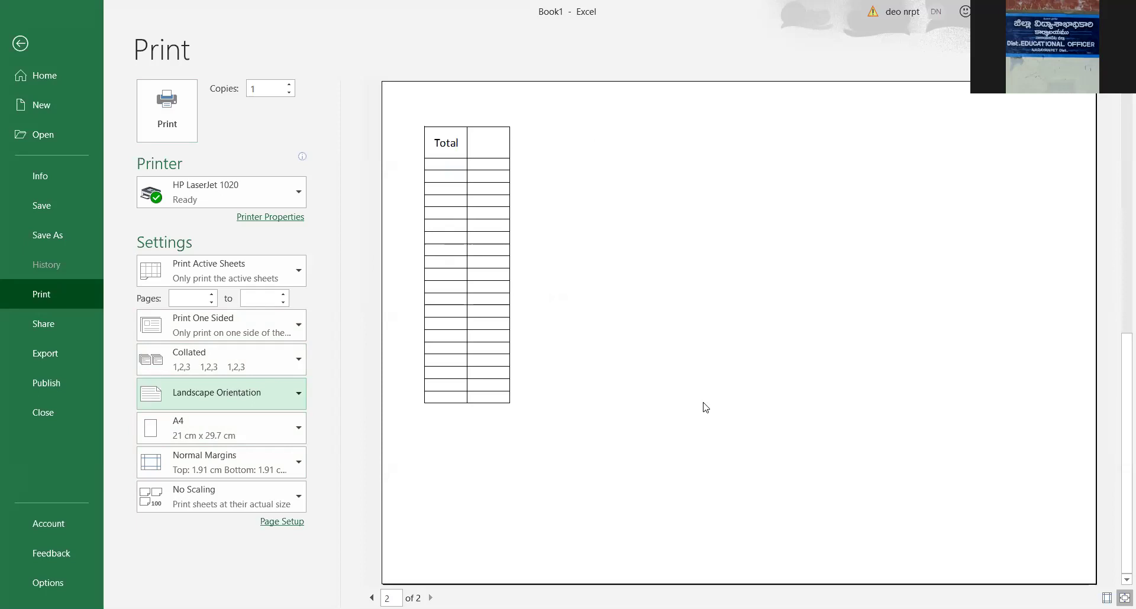
pyautogui.scroll(1, 706, 407)
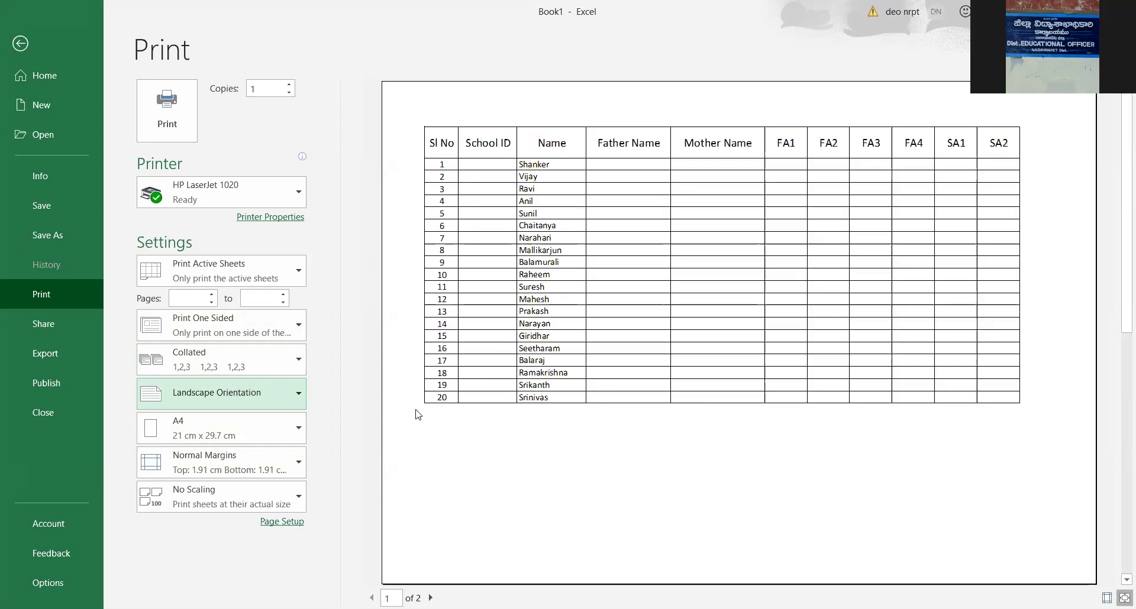
pyautogui.click(274, 459)
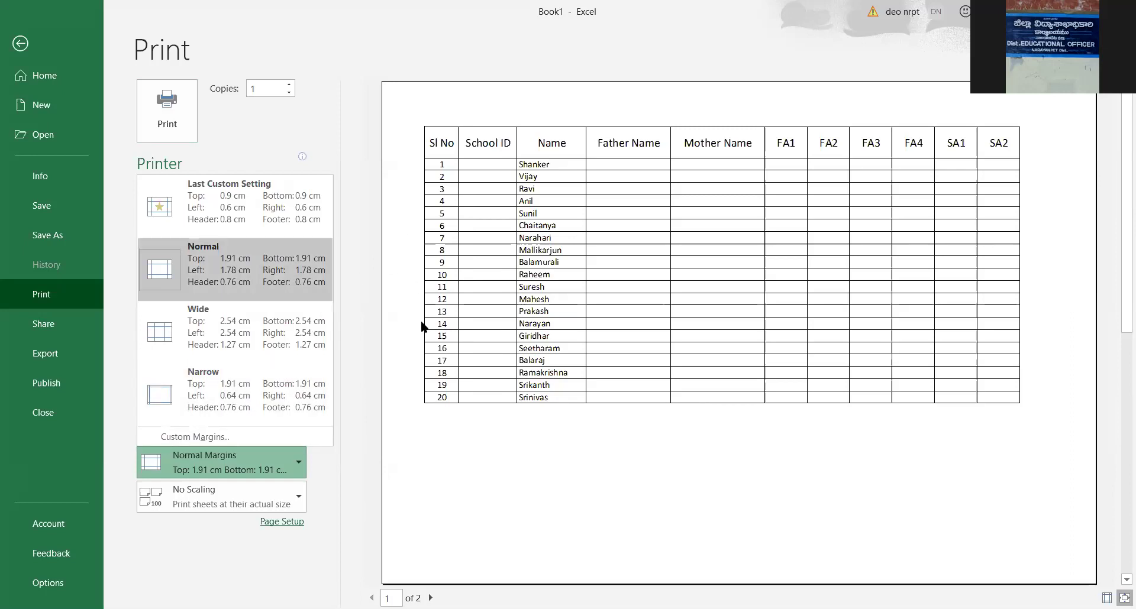
pyautogui.click(192, 462)
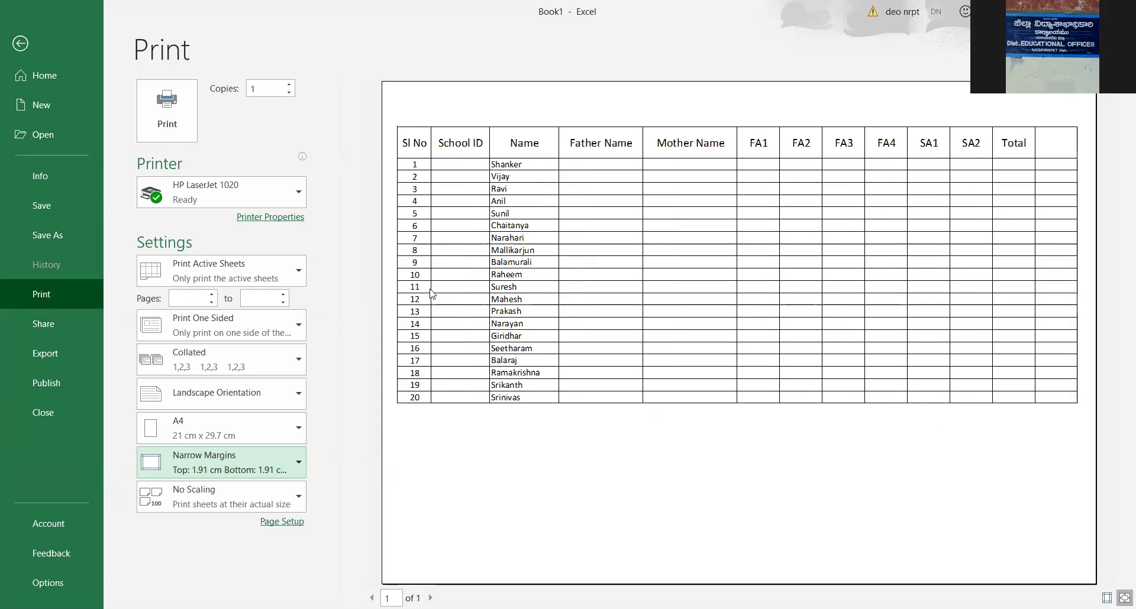
pyautogui.click(21, 47)
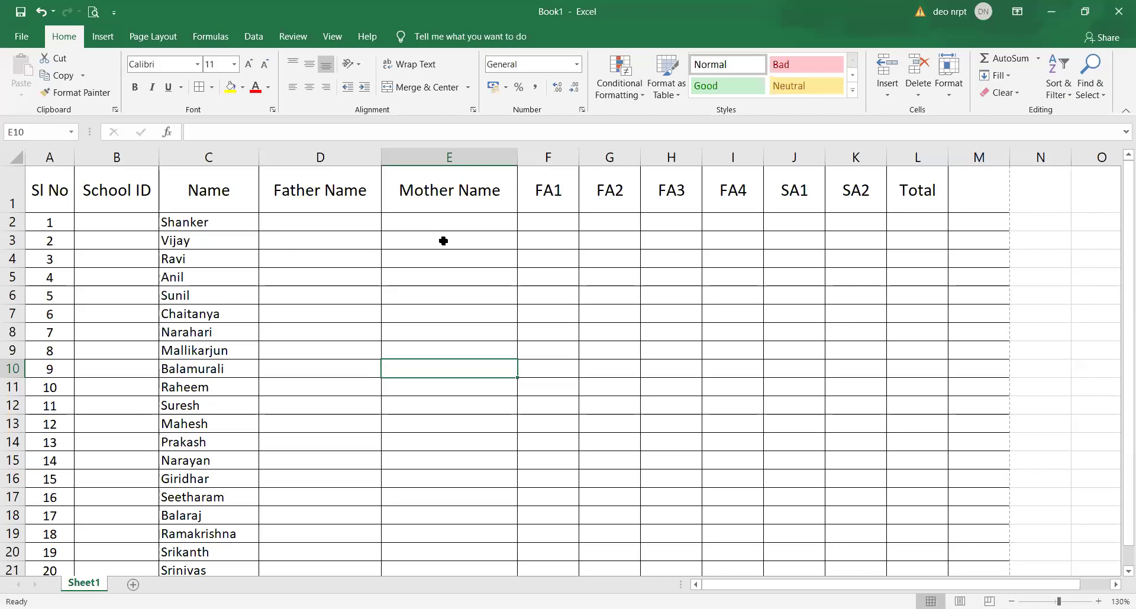
pyautogui.press('Up')
pyautogui.press('Up')
pyautogui.press('Up')
pyautogui.press('Up')
pyautogui.press('Up')
pyautogui.press('Up')
pyautogui.press('Up')
pyautogui.press('Up')
pyautogui.press('Left')
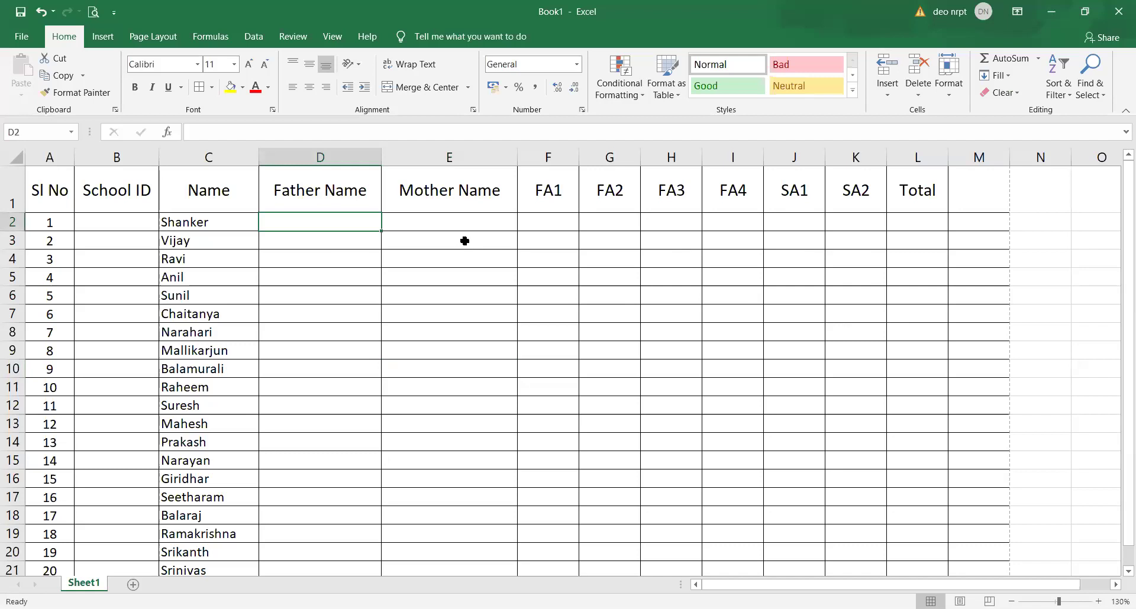
pyautogui.click(669, 224)
pyautogui.click(532, 225)
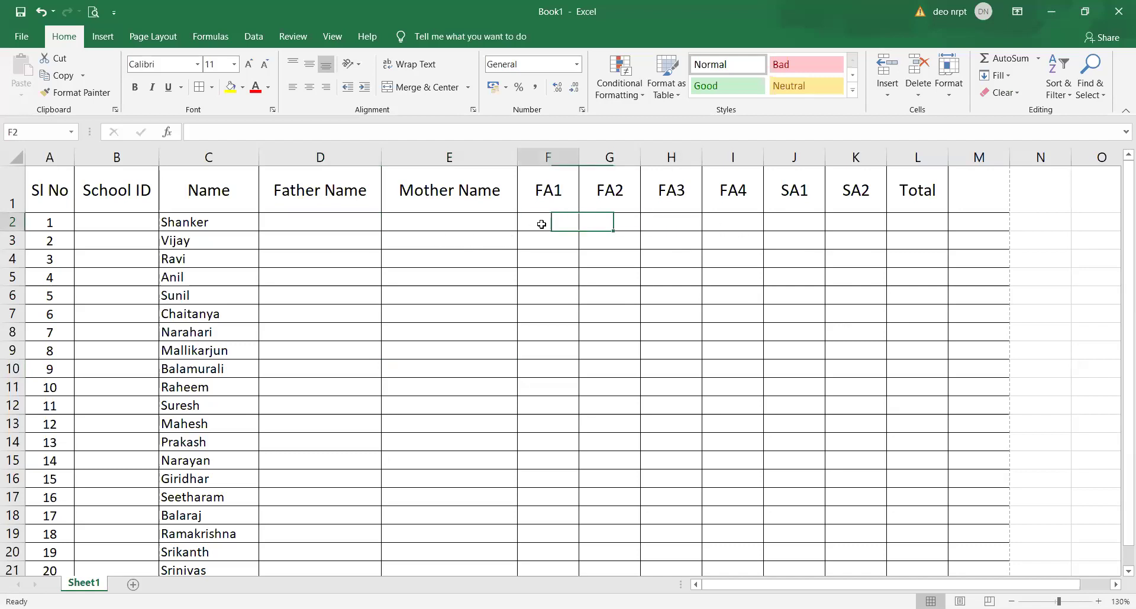
pyautogui.click(589, 224)
pyautogui.press('Right')
pyautogui.press('Right')
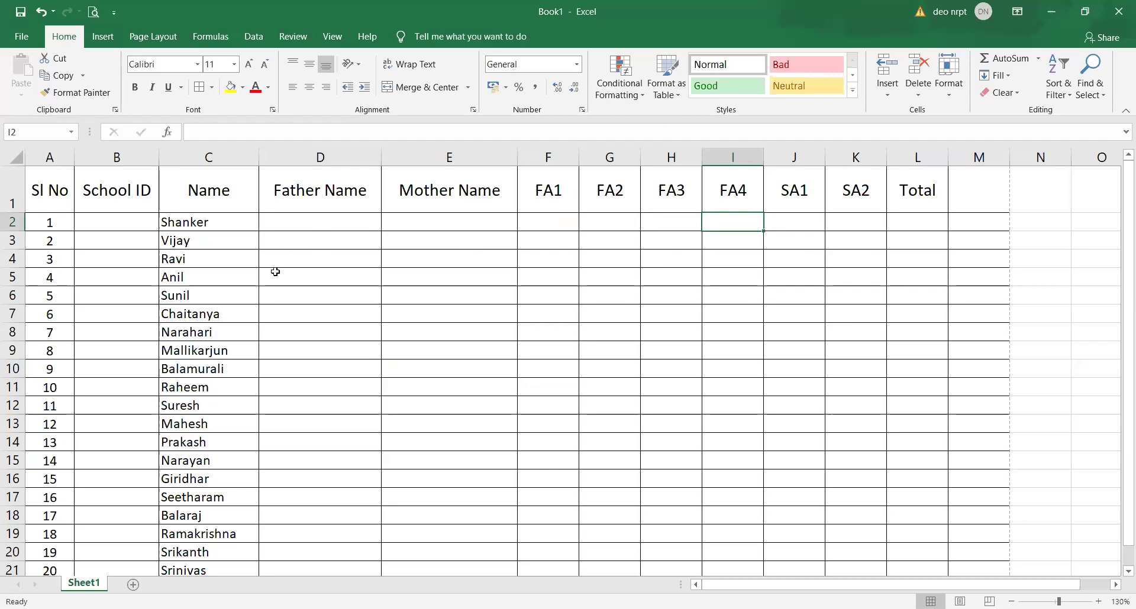
pyautogui.scroll(-2, 275, 272)
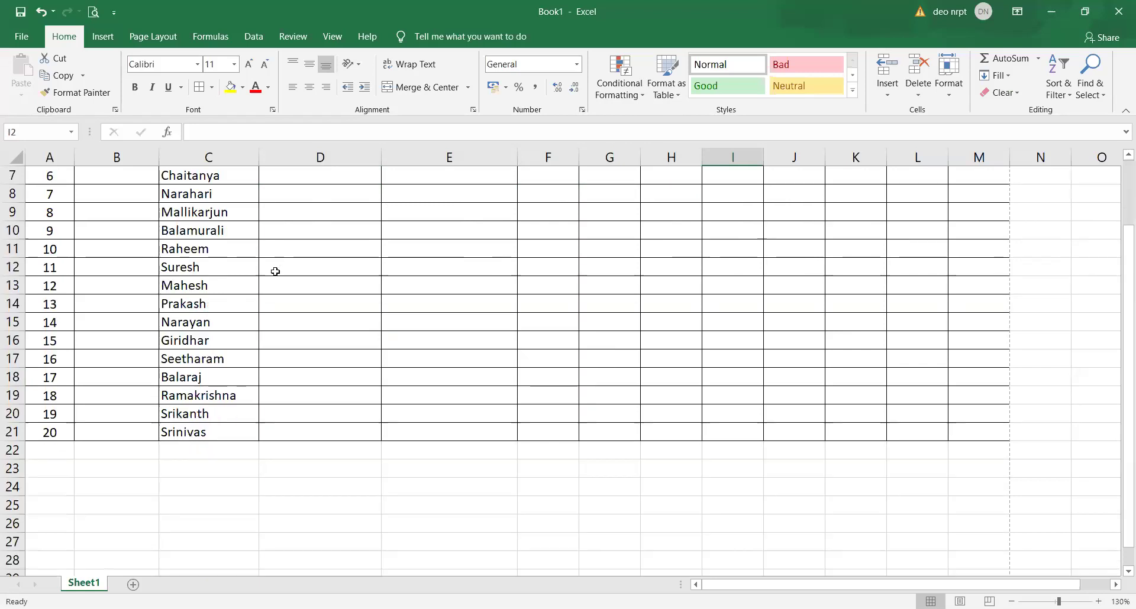
pyautogui.scroll(2, 275, 271)
pyautogui.click(236, 235)
pyautogui.click(328, 228)
pyautogui.click(441, 225)
pyautogui.moveTo(441, 225); pyautogui.dragTo(591, 227)
pyautogui.click(609, 223)
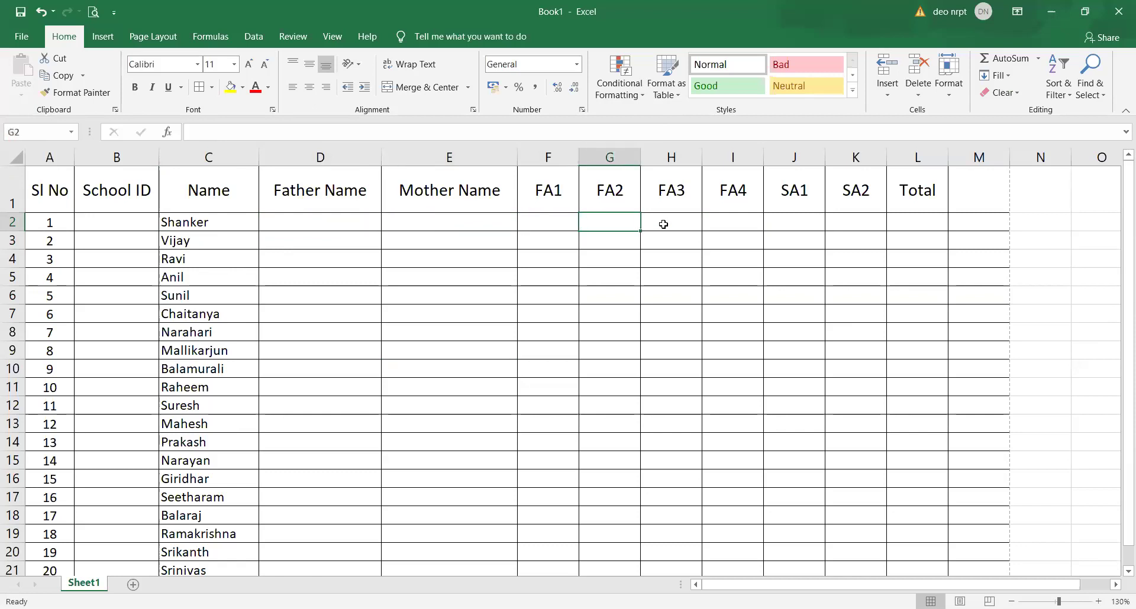
pyautogui.click(671, 224)
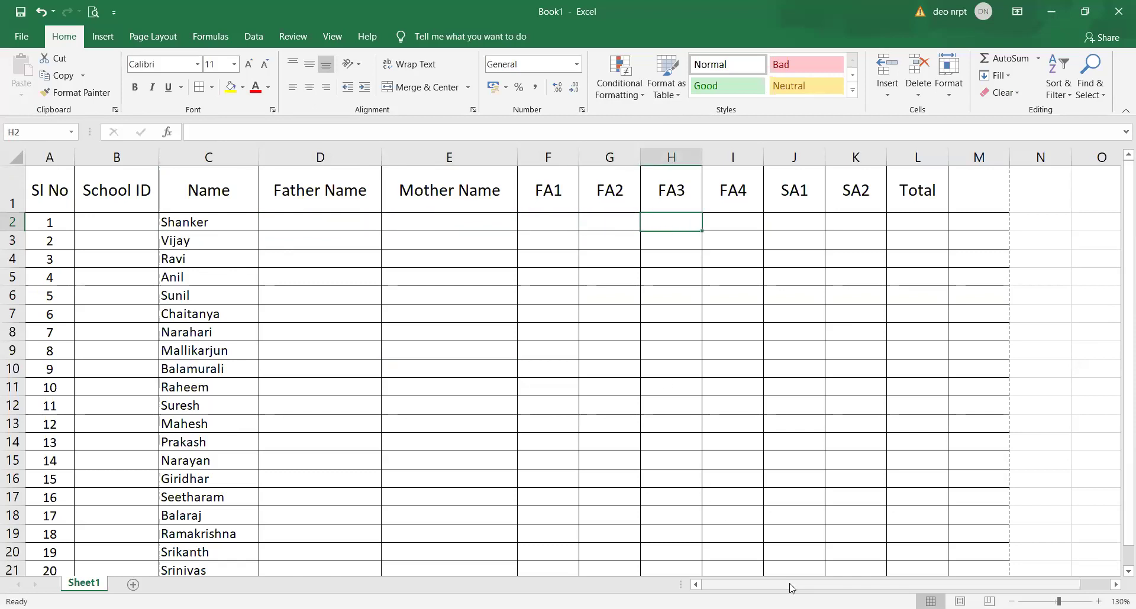
# - Enter the marks 55, 65, 63, 85 and 96 in the FA4 column, cells I2 to I6
pyautogui.moveTo(792, 587); pyautogui.dragTo(823, 587)
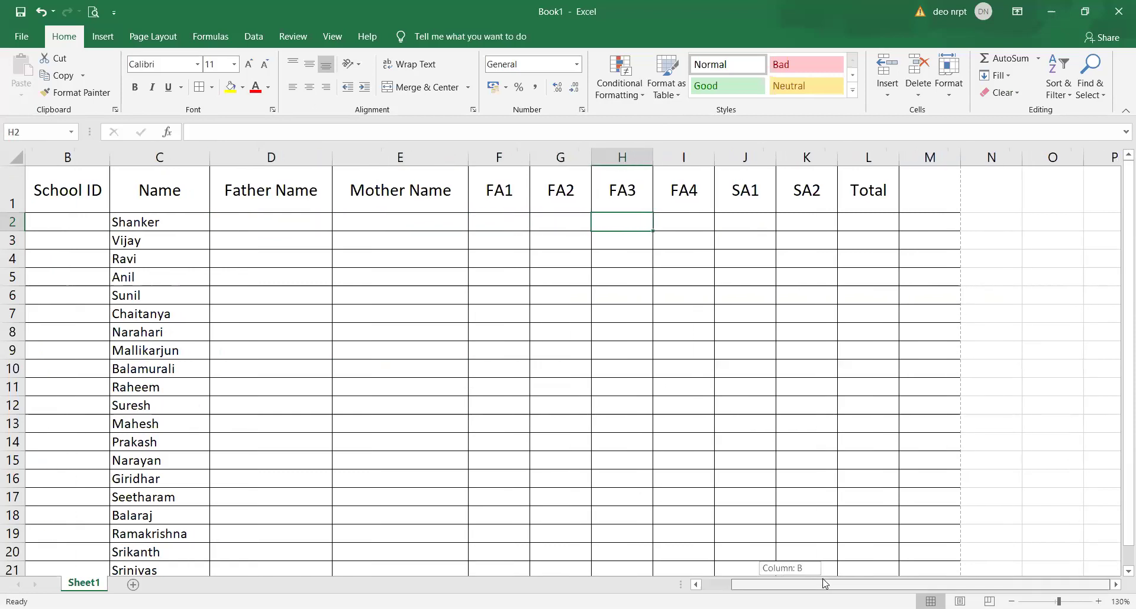
pyautogui.click(1117, 585)
pyautogui.click(1117, 585)
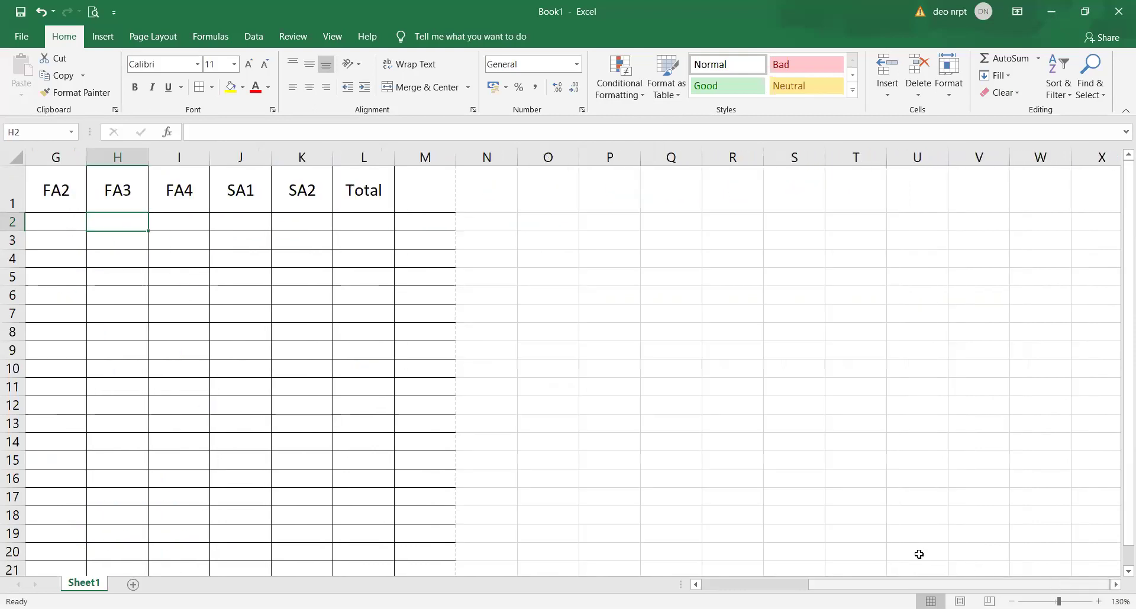
pyautogui.click(185, 223)
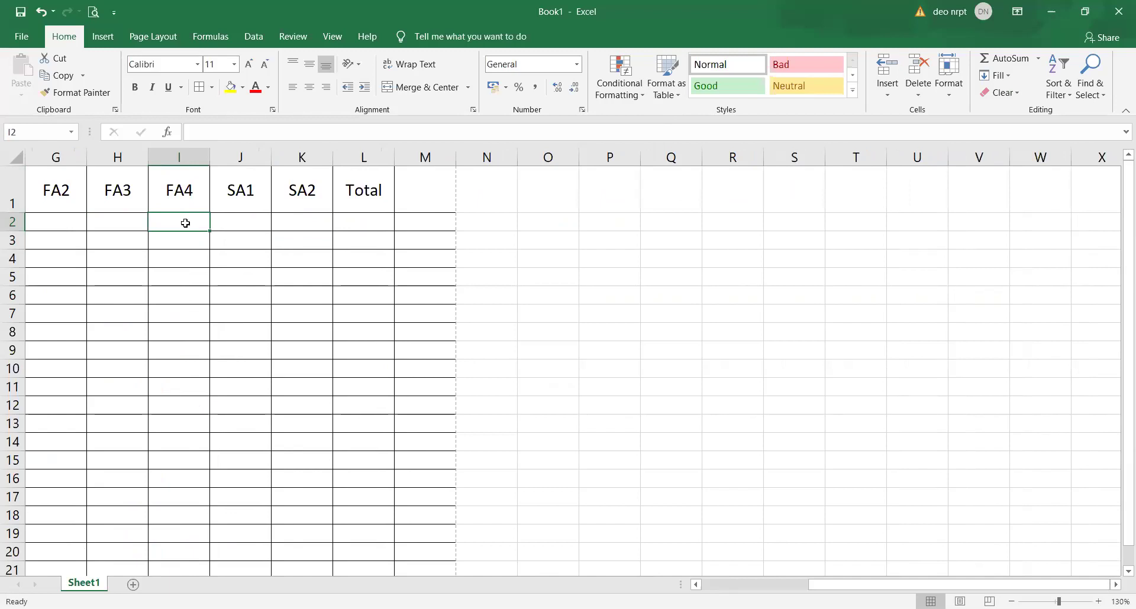
pyautogui.write('55')
pyautogui.press('Return')
pyautogui.write('65')
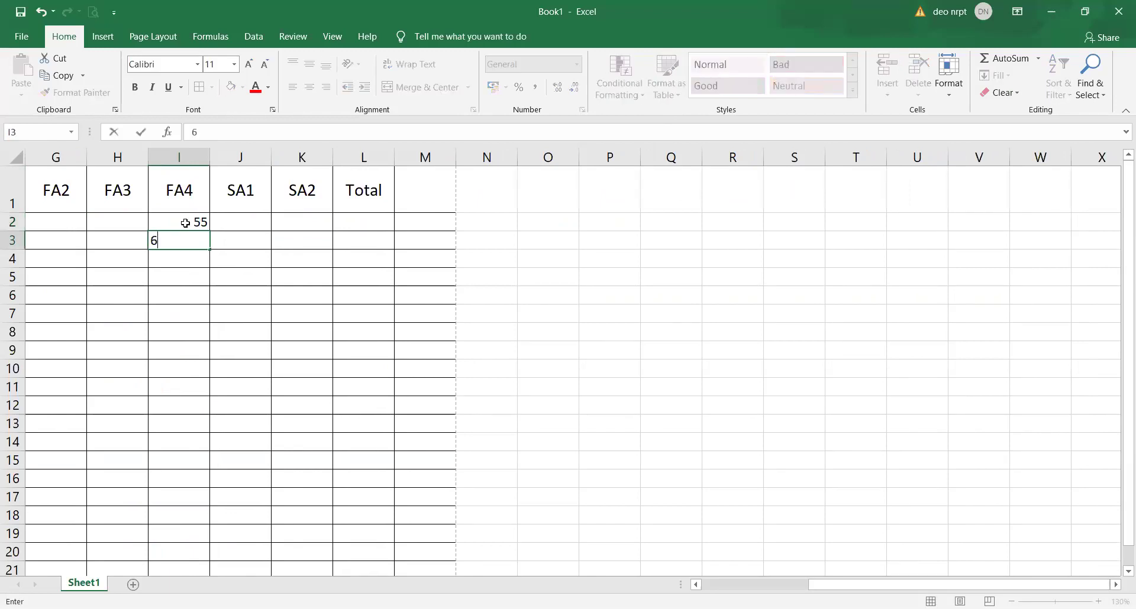
pyautogui.press('Return')
pyautogui.write('63')
pyautogui.press('Return')
pyautogui.write('85')
pyautogui.press('Return')
pyautogui.write('96')
pyautogui.press('Return')
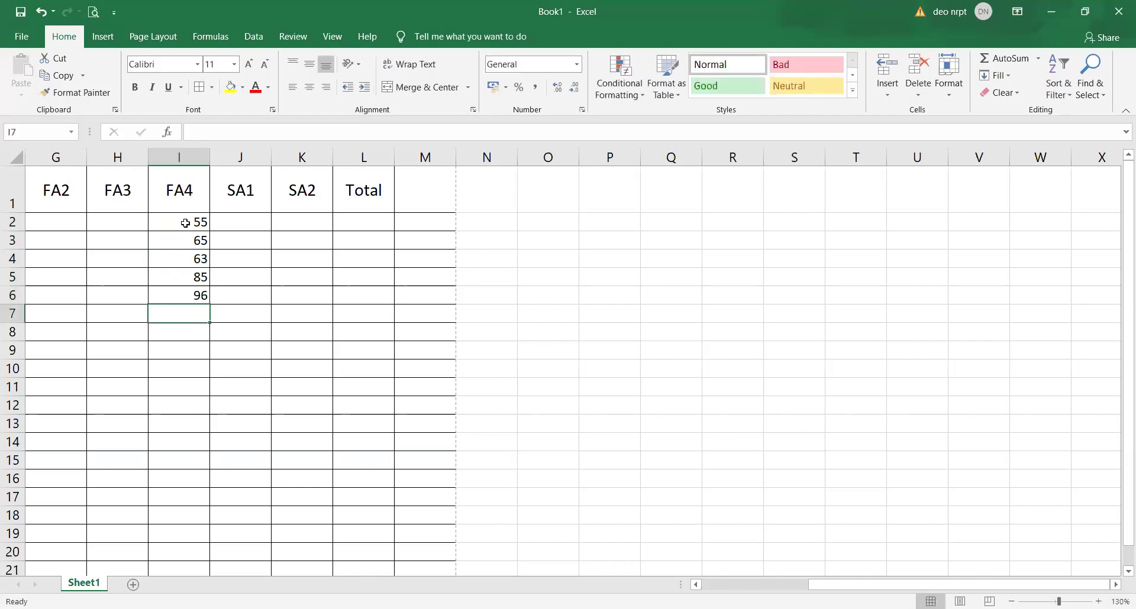
# - Freeze the panes at cell D2 to keep the header row and the Sl No, School ID and Name columns visible
pyautogui.click(185, 291)
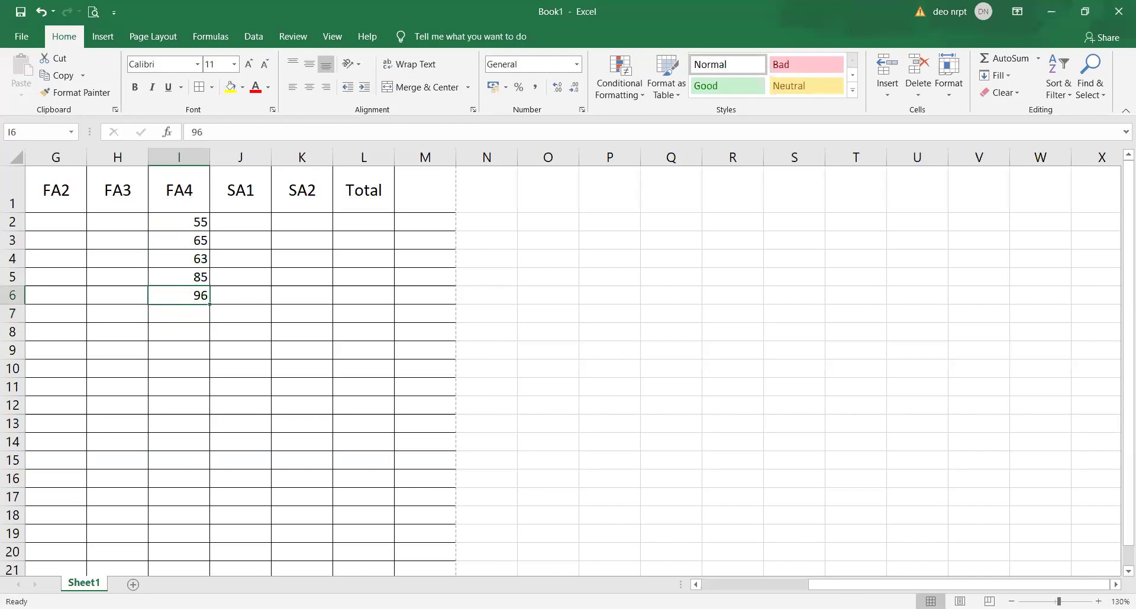
pyautogui.moveTo(1015, 584); pyautogui.dragTo(600, 587)
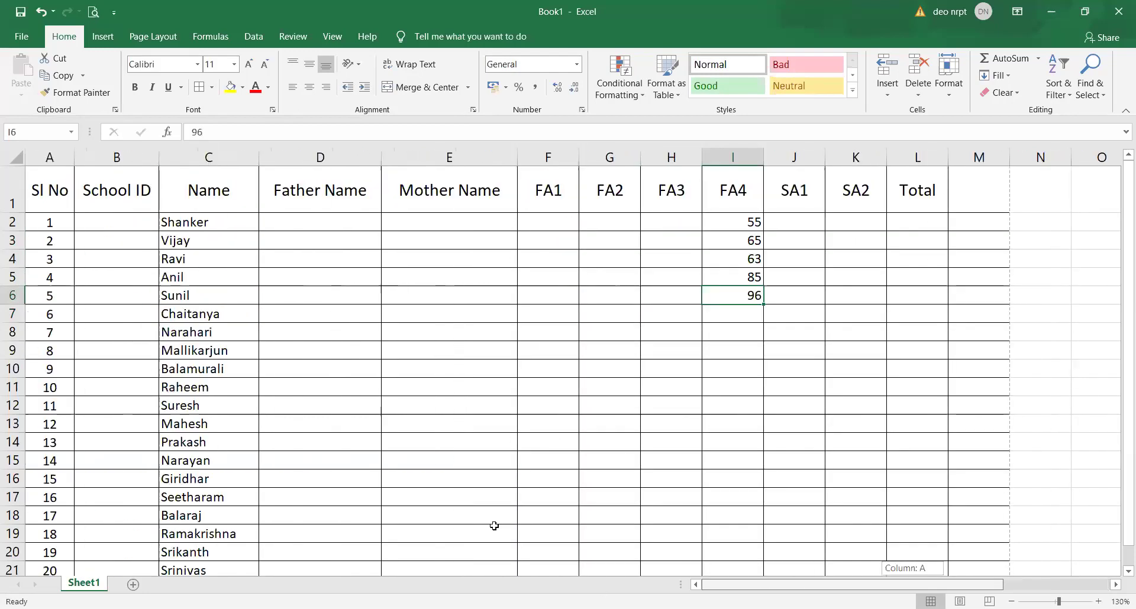
pyautogui.moveTo(262, 190); pyautogui.dragTo(245, 226)
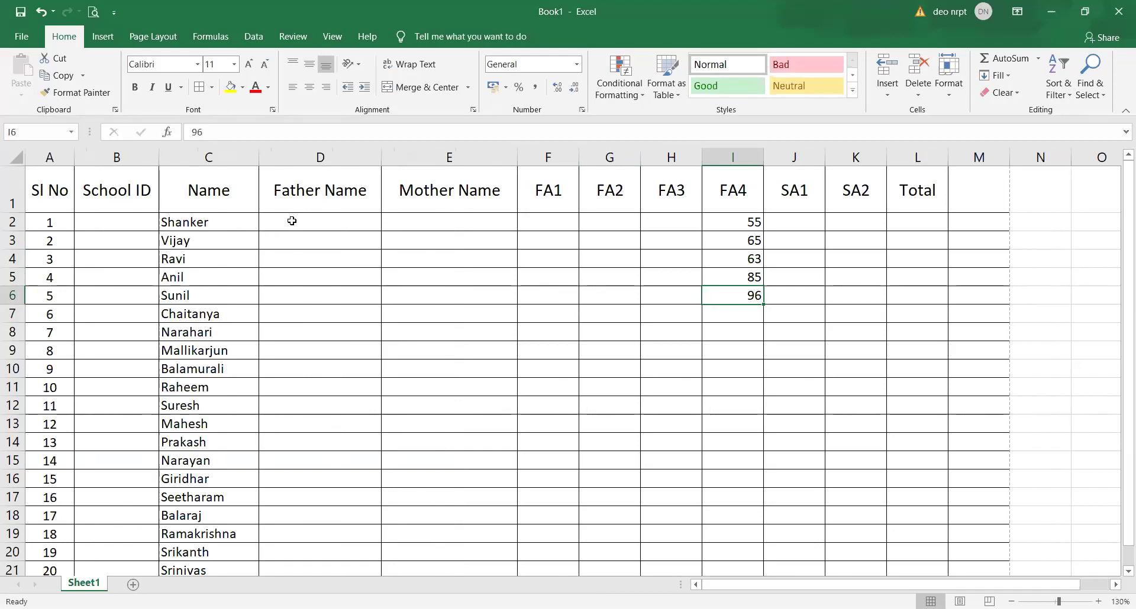
pyautogui.click(320, 223)
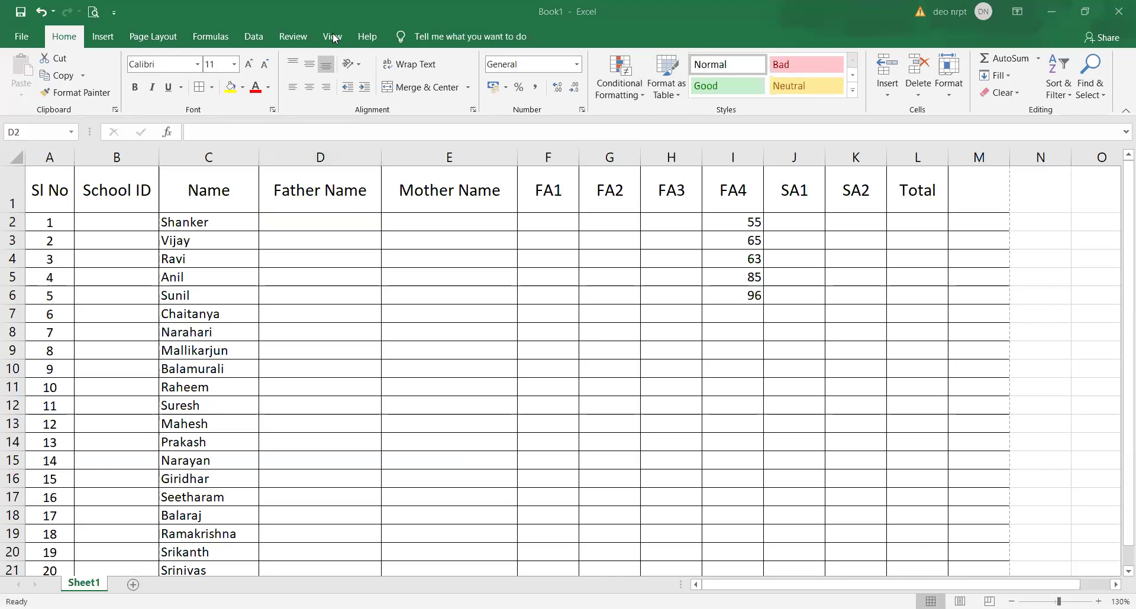
pyautogui.scroll(-6, 511, 50)
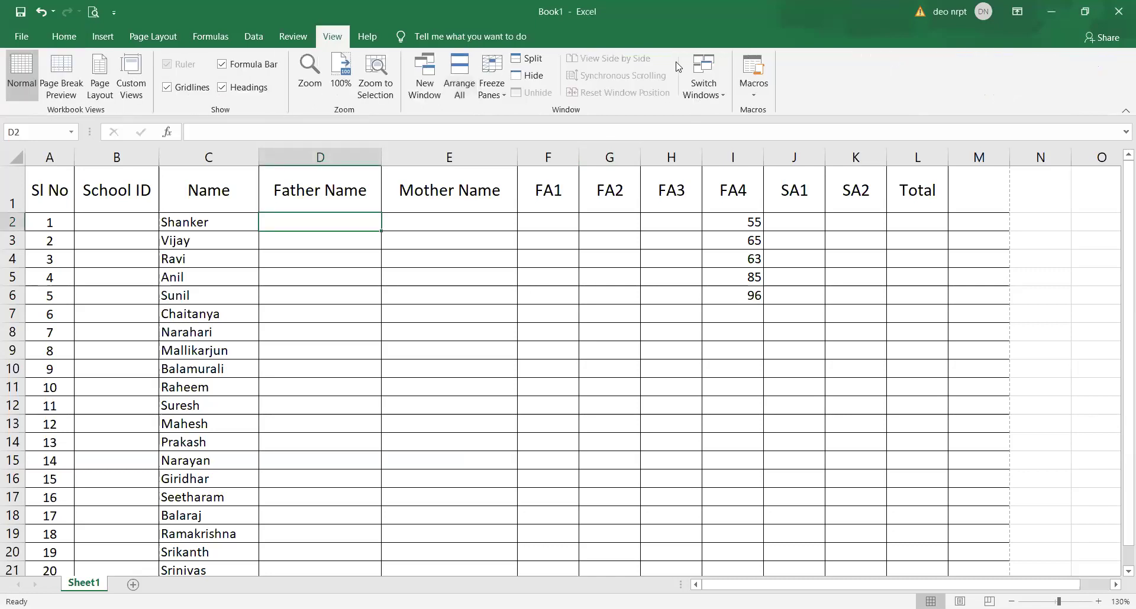
pyautogui.click(500, 95)
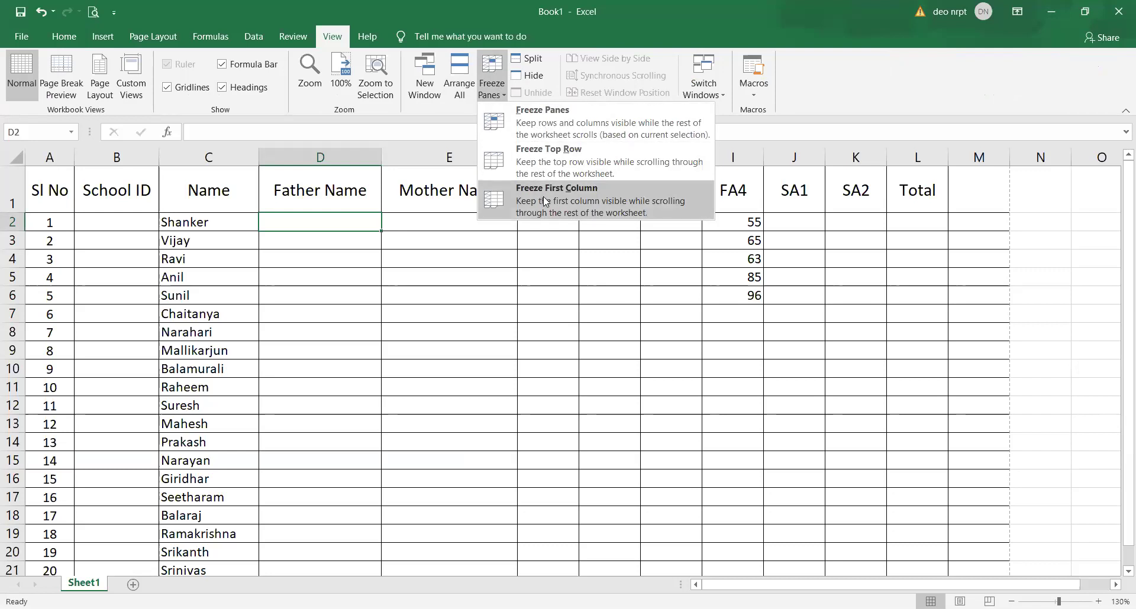
pyautogui.click(534, 126)
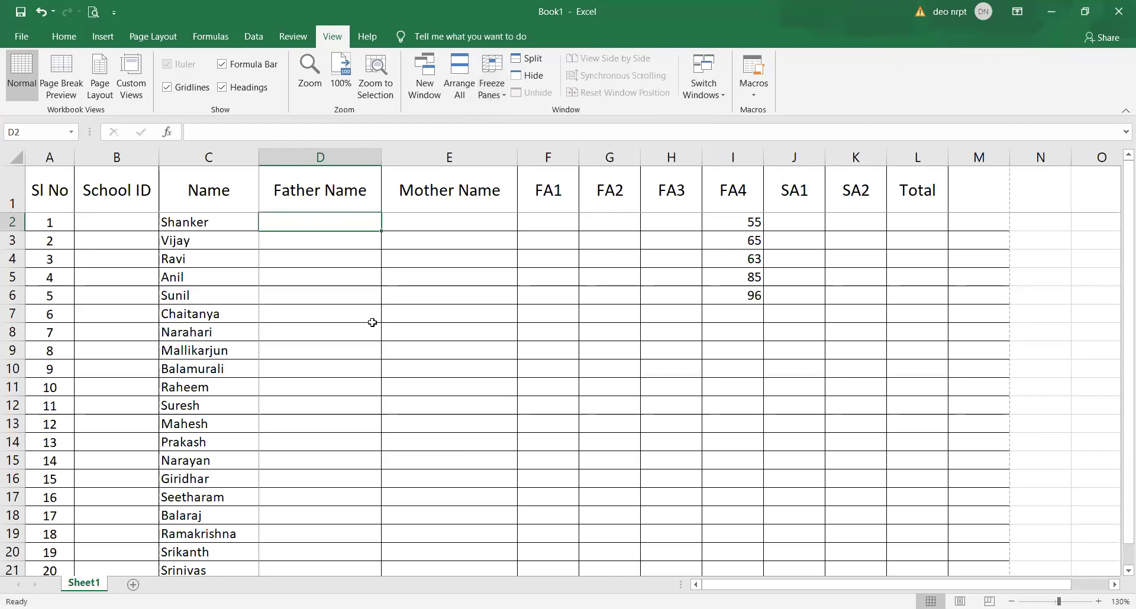
# - Fill row 1 from M1 to U1 with the sample headings d;lgkf, lijl, hjli, kl, ilj, lj, lj and lij, leaving P1 blank
pyautogui.moveTo(821, 587); pyautogui.dragTo(918, 586)
pyautogui.click(844, 183)
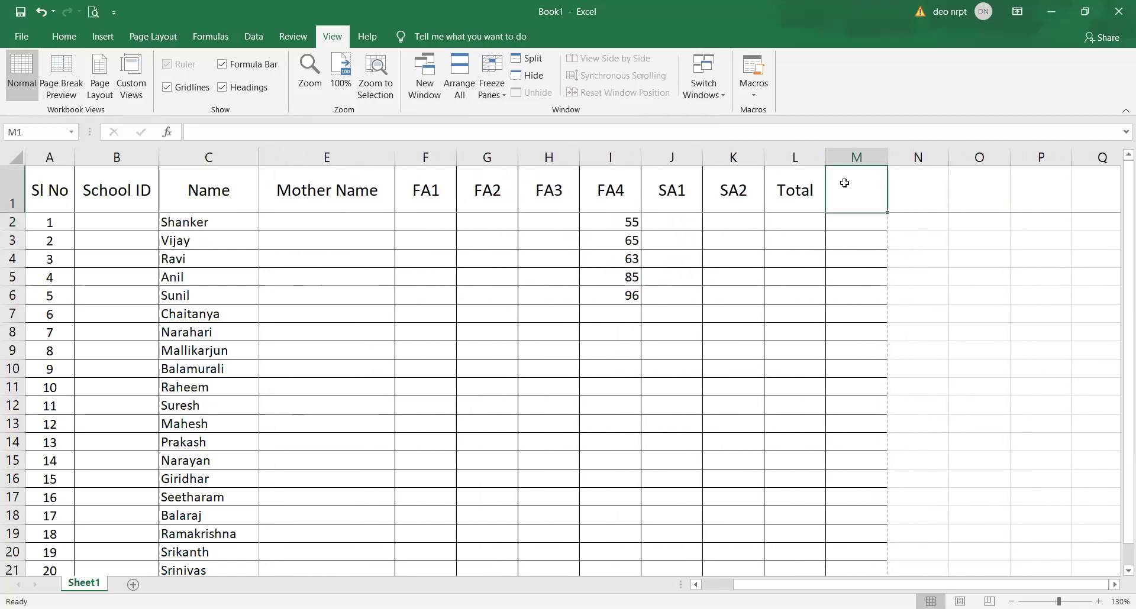
pyautogui.write('d;lgkf')
pyautogui.press('Tab')
pyautogui.write('lijl')
pyautogui.press('Tab')
pyautogui.write('hjli')
pyautogui.press('Tab')
pyautogui.press('Tab')
pyautogui.write('kl')
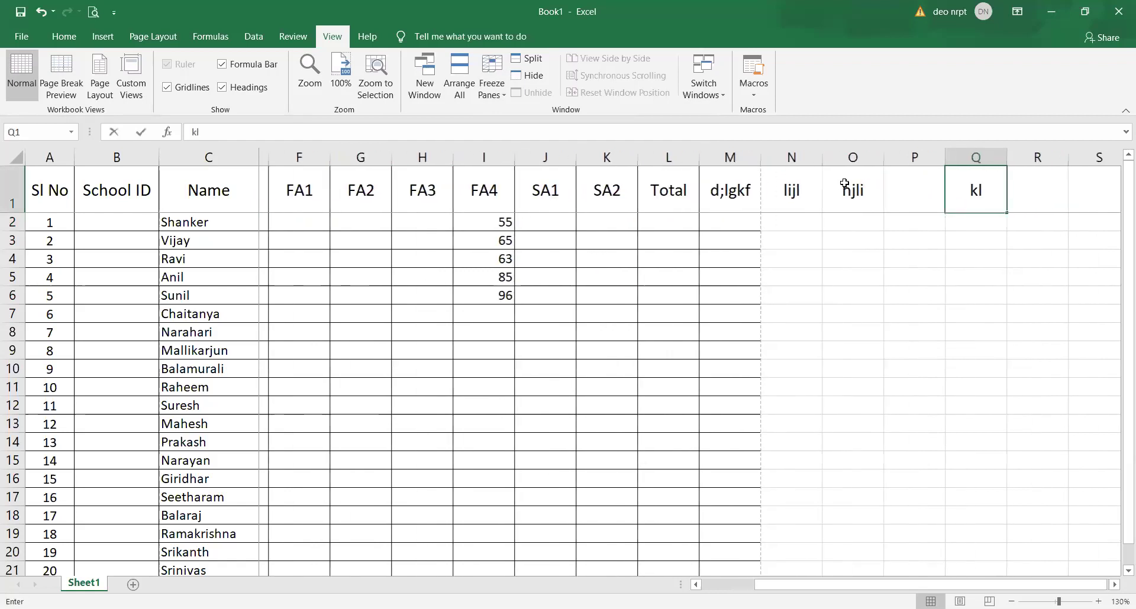
pyautogui.press('Tab')
pyautogui.write('ilj')
pyautogui.press('Tab')
pyautogui.write('lj')
pyautogui.press('Tab')
pyautogui.write('lj')
pyautogui.press('Tab')
pyautogui.write('lij')
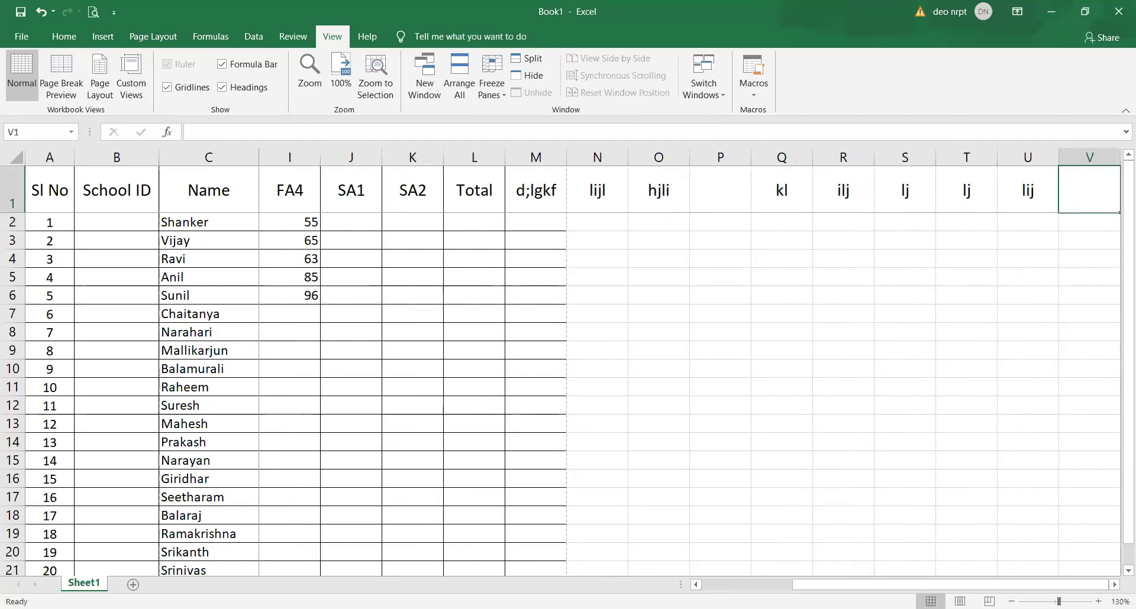
# - Continue the sample headings in row 1 with khukh in V1, kh in W1 to AB1 and k in AC1
pyautogui.moveTo(873, 586); pyautogui.dragTo(1078, 189)
pyautogui.click(1079, 190)
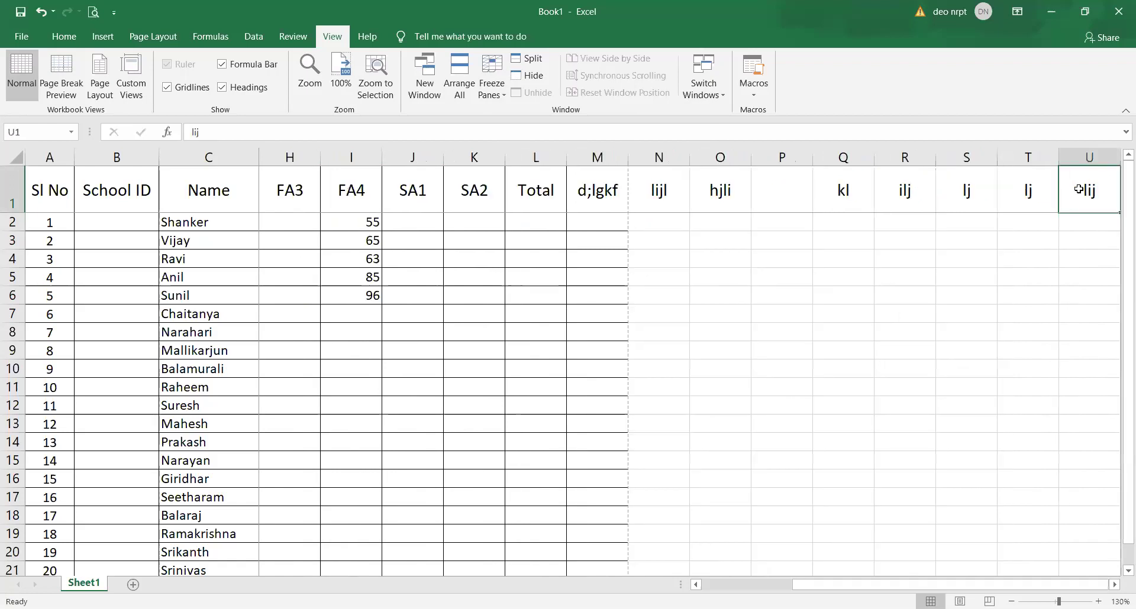
pyautogui.press('Tab')
pyautogui.write('khukh')
pyautogui.press('Tab')
pyautogui.write('kh')
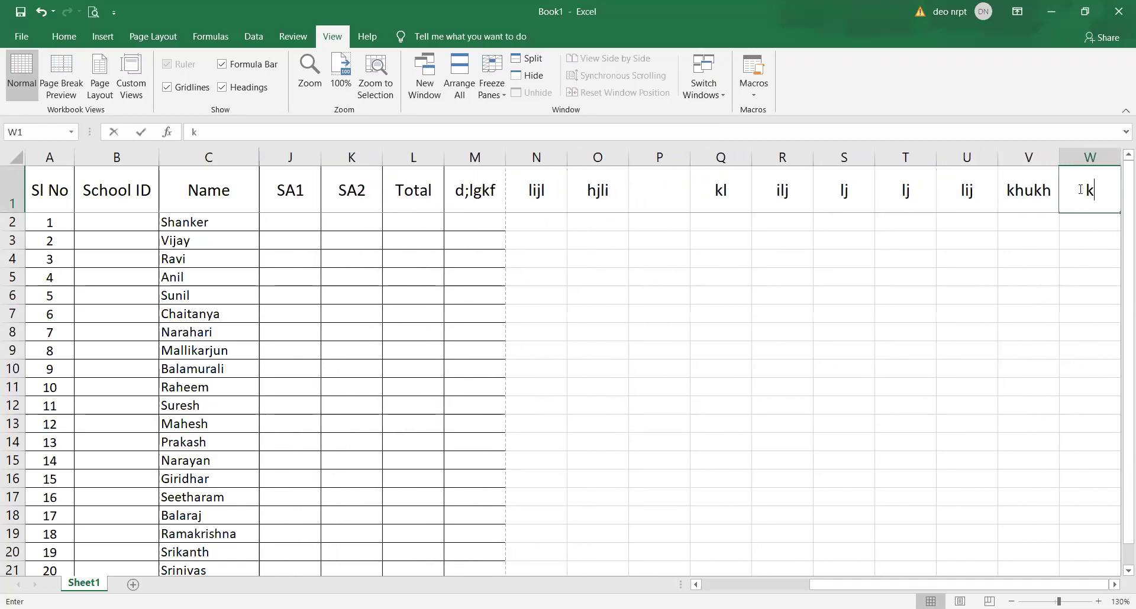
pyautogui.press('Tab')
pyautogui.write('kh')
pyautogui.press('Tab')
pyautogui.press('Tab')
pyautogui.write('kh')
pyautogui.press('Tab')
pyautogui.write('kh')
pyautogui.press('Tab')
pyautogui.write('kh')
pyautogui.press('Tab')
pyautogui.write('k')
pyautogui.press('Tab')
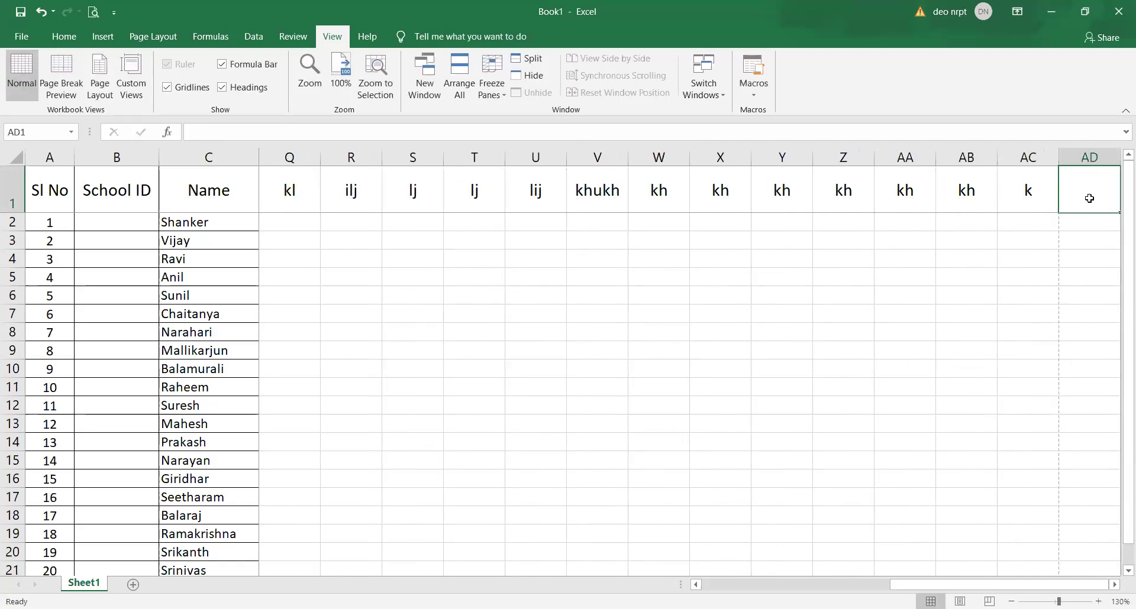
# - Check that the serial number, school ID and name columns stay in place across the wide sheet, inspecting cells under FA4 and SA1
pyautogui.moveTo(936, 585)
pyautogui.mouseDown()
pyautogui.moveTo(875, 585)
pyautogui.moveTo(938, 586)
pyautogui.mouseUp()
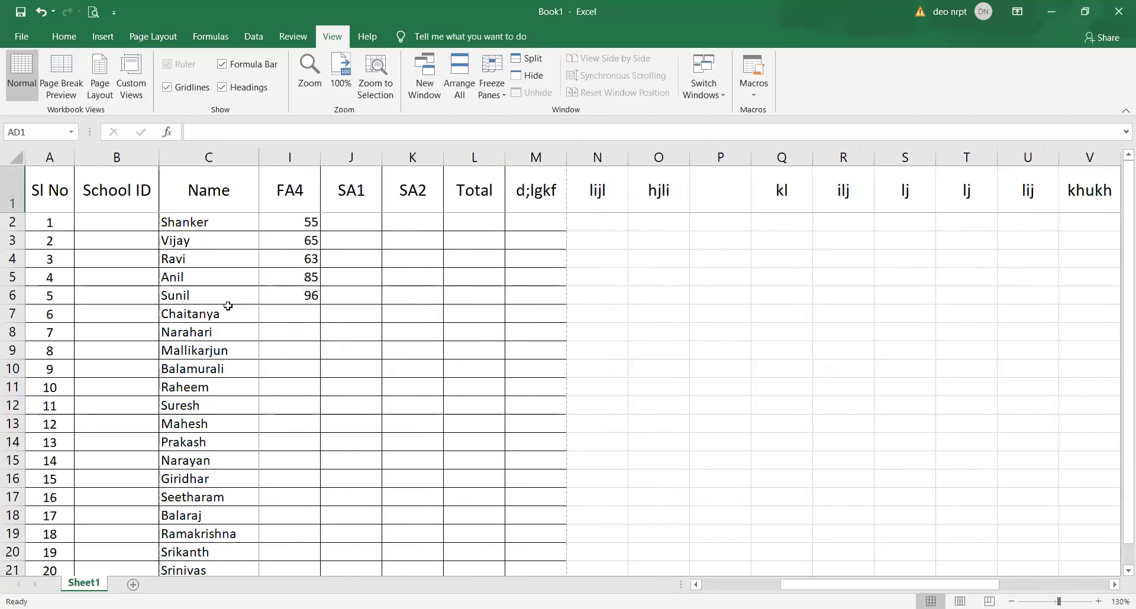
pyautogui.click(298, 317)
pyautogui.click(292, 349)
pyautogui.click(292, 387)
pyautogui.click(304, 425)
pyautogui.click(305, 331)
pyautogui.click(356, 227)
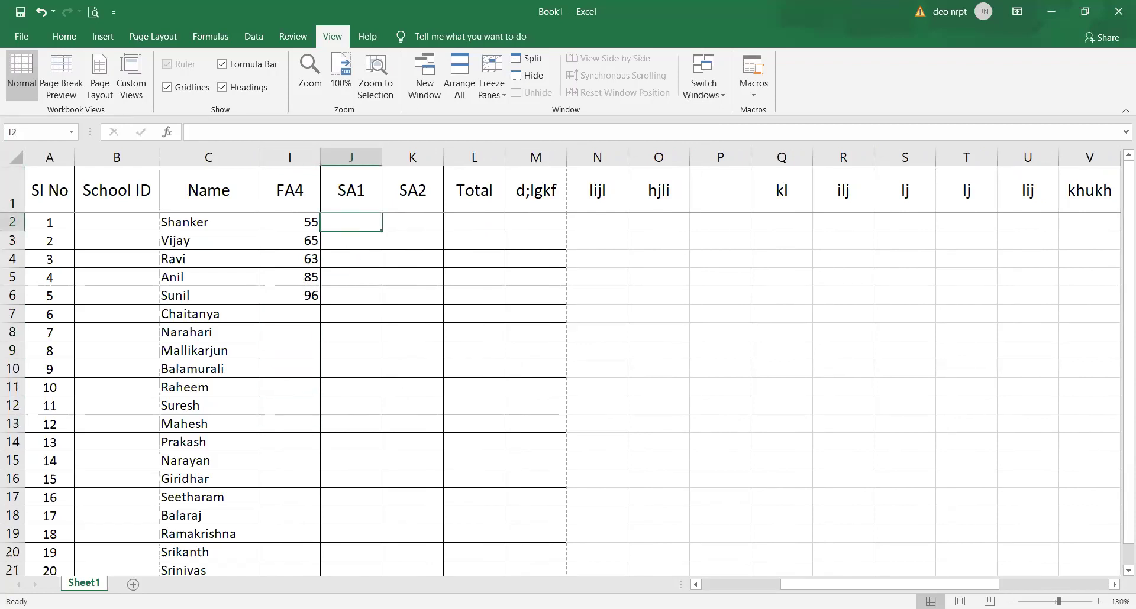
pyautogui.moveTo(913, 584); pyautogui.dragTo(771, 585)
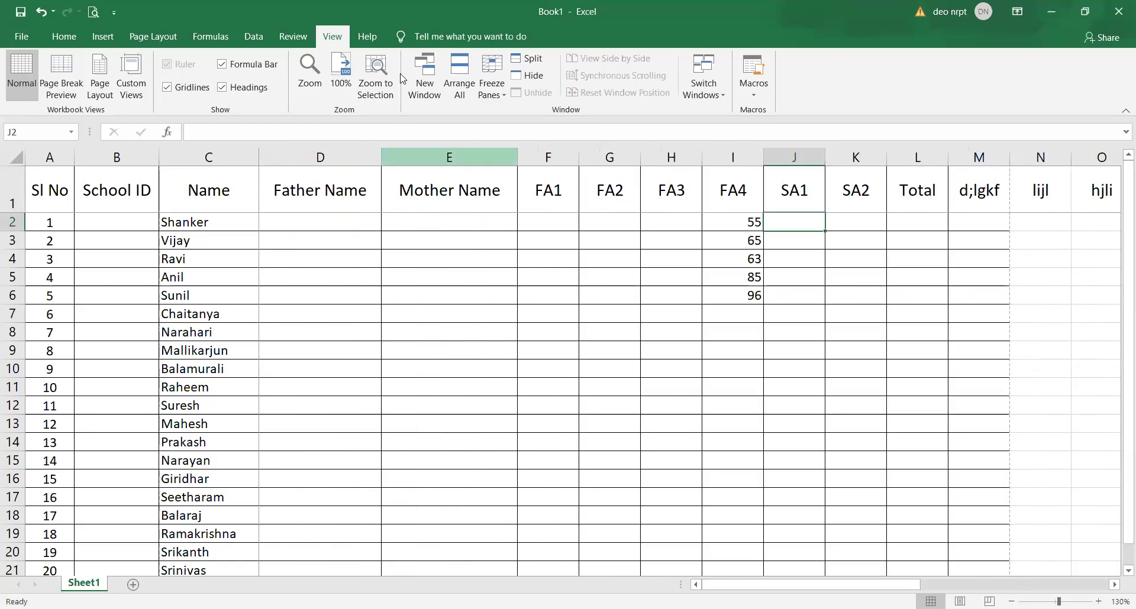
# - Unfreeze the panes and freeze them again at cell D2
pyautogui.click(491, 91)
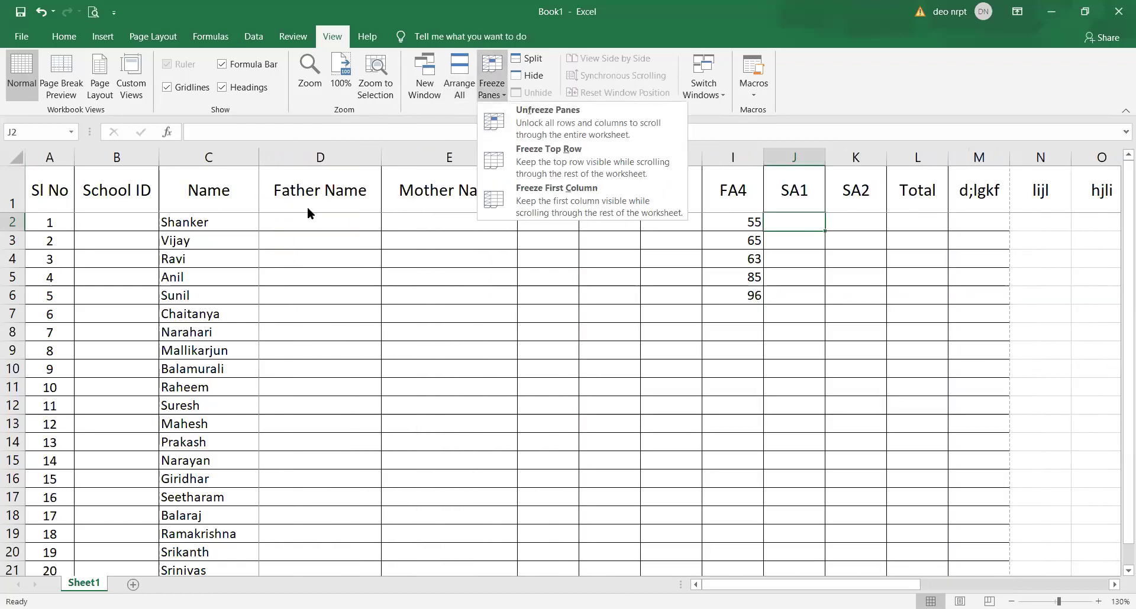
pyautogui.click(288, 220)
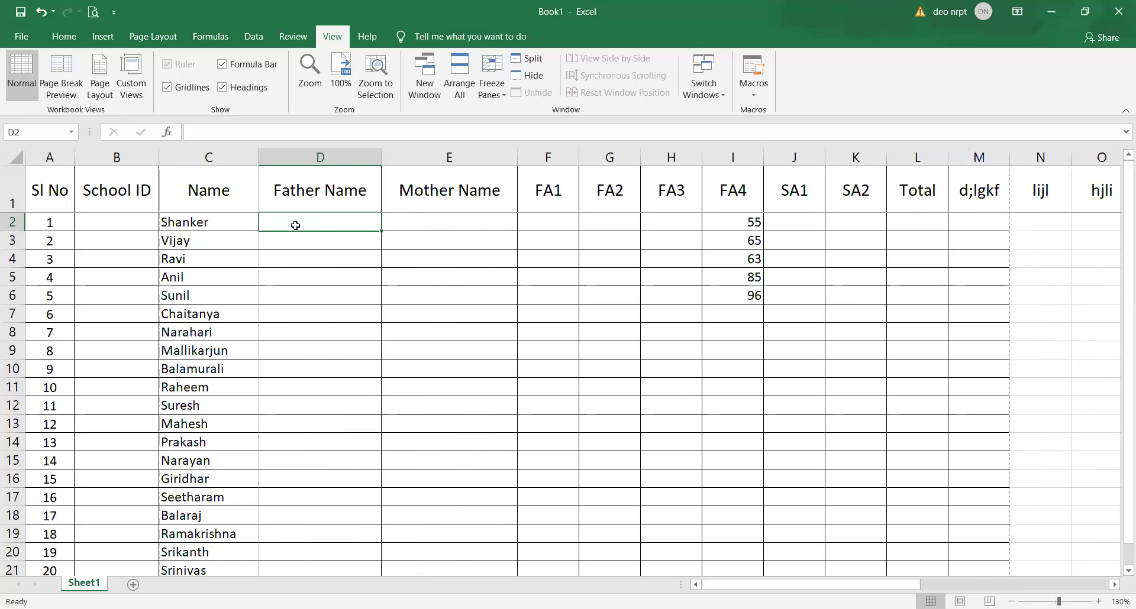
pyautogui.click(491, 82)
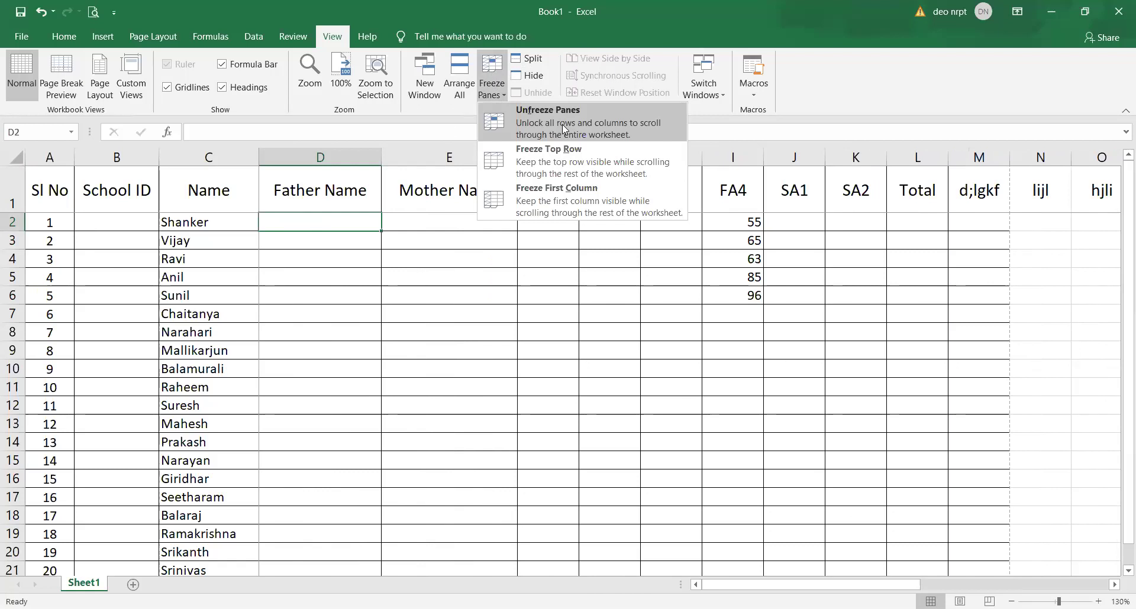
pyautogui.click(562, 125)
pyautogui.moveTo(764, 591); pyautogui.dragTo(710, 584)
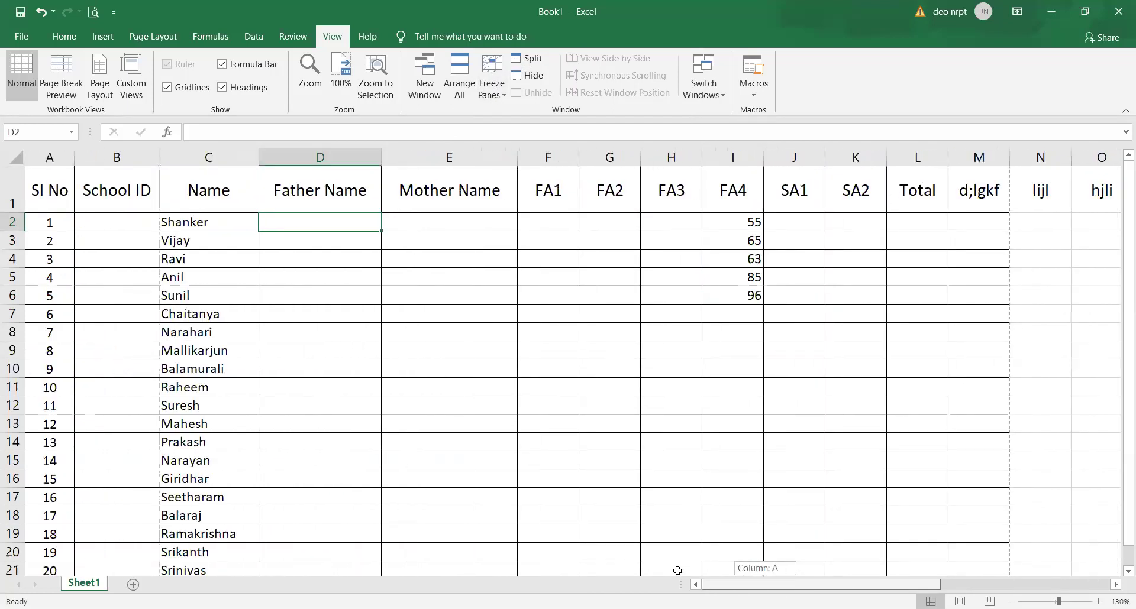
pyautogui.click(488, 89)
pyautogui.click(524, 124)
pyautogui.moveTo(732, 587); pyautogui.dragTo(673, 579)
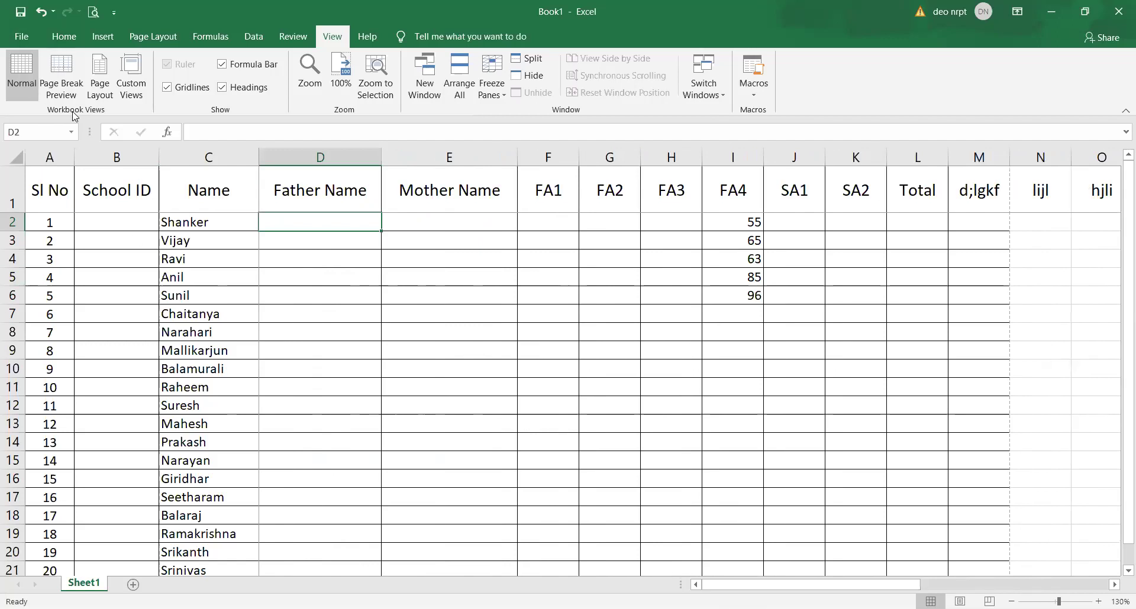
pyautogui.click(70, 37)
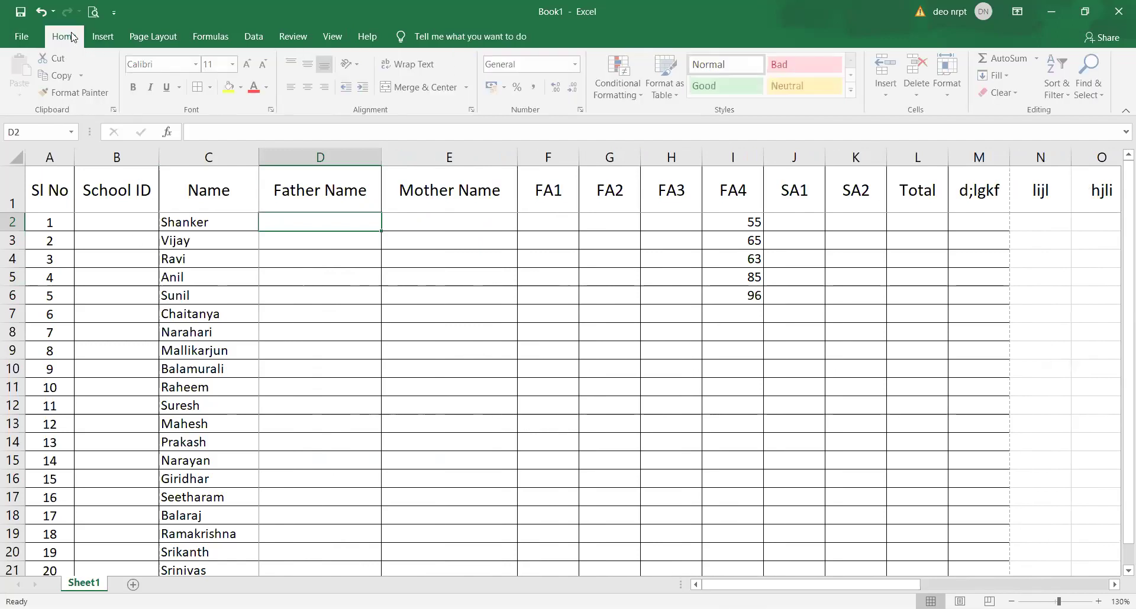
pyautogui.click(102, 37)
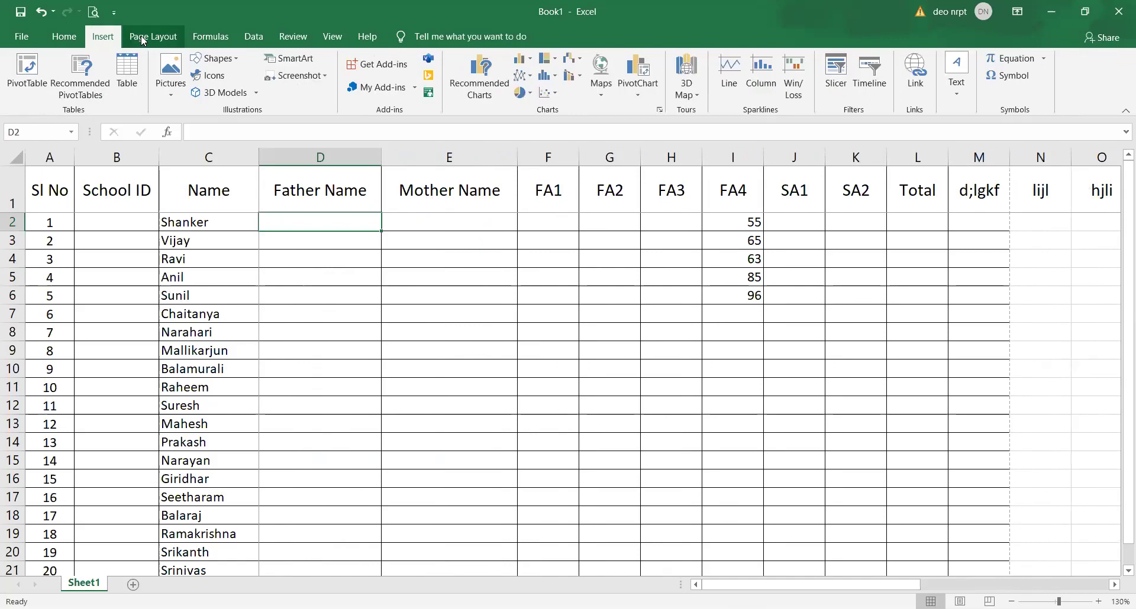
pyautogui.click(141, 35)
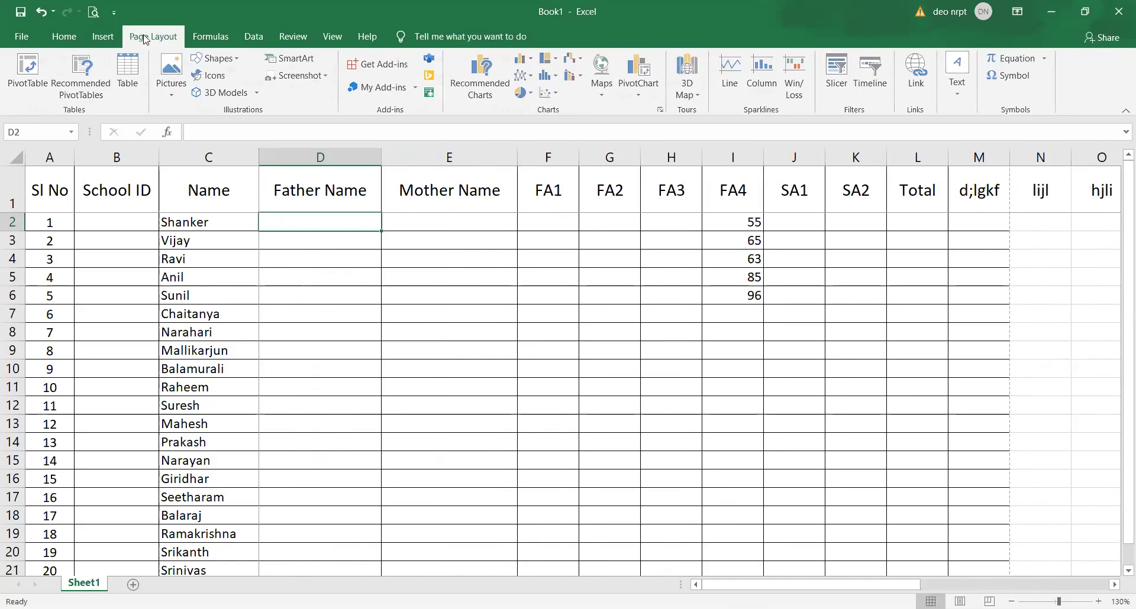
pyautogui.click(99, 41)
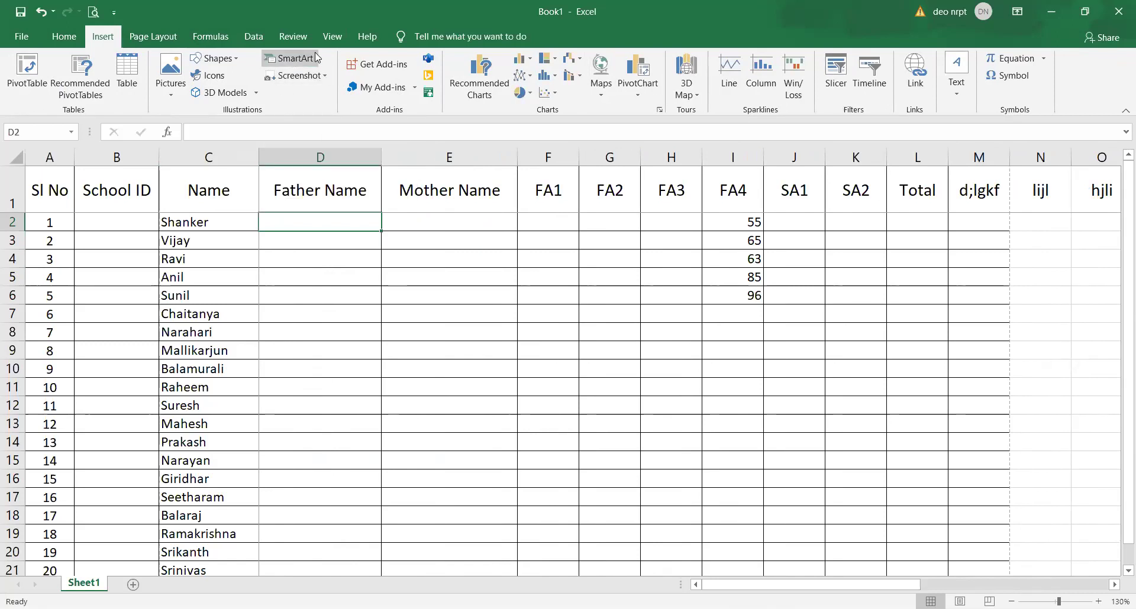
pyautogui.click(213, 37)
pyautogui.click(249, 36)
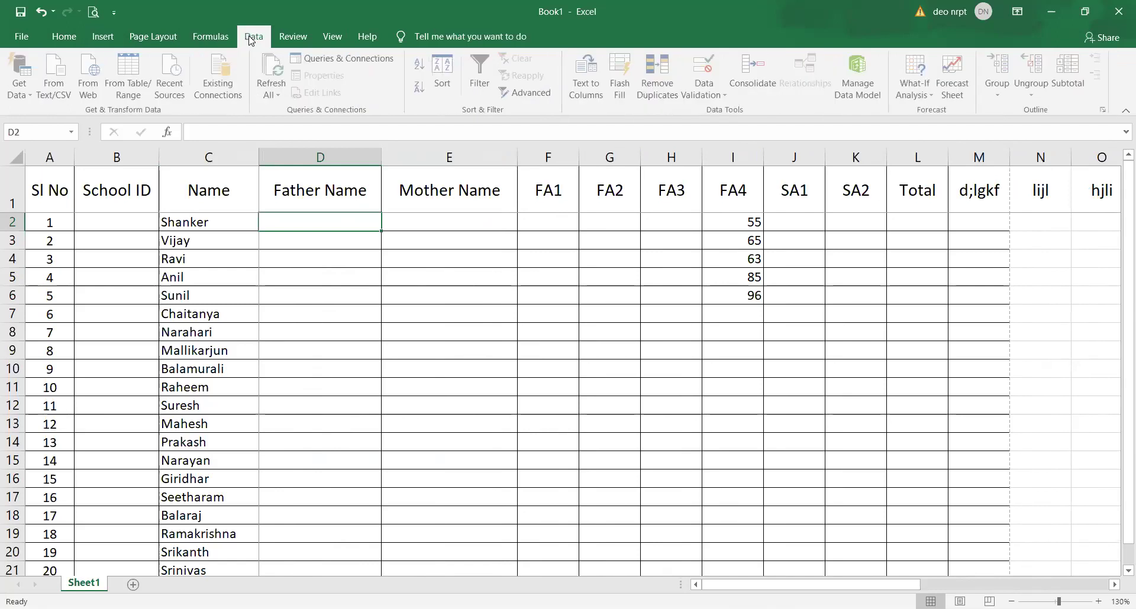
pyautogui.scroll(2, 254, 37)
pyautogui.click(255, 37)
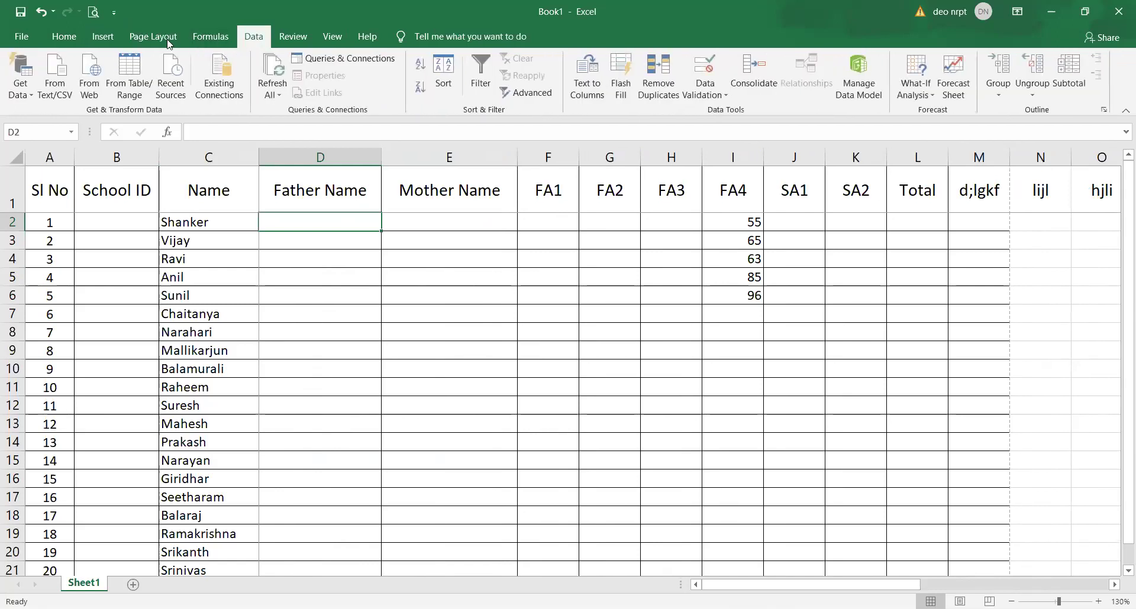
pyautogui.click(169, 39)
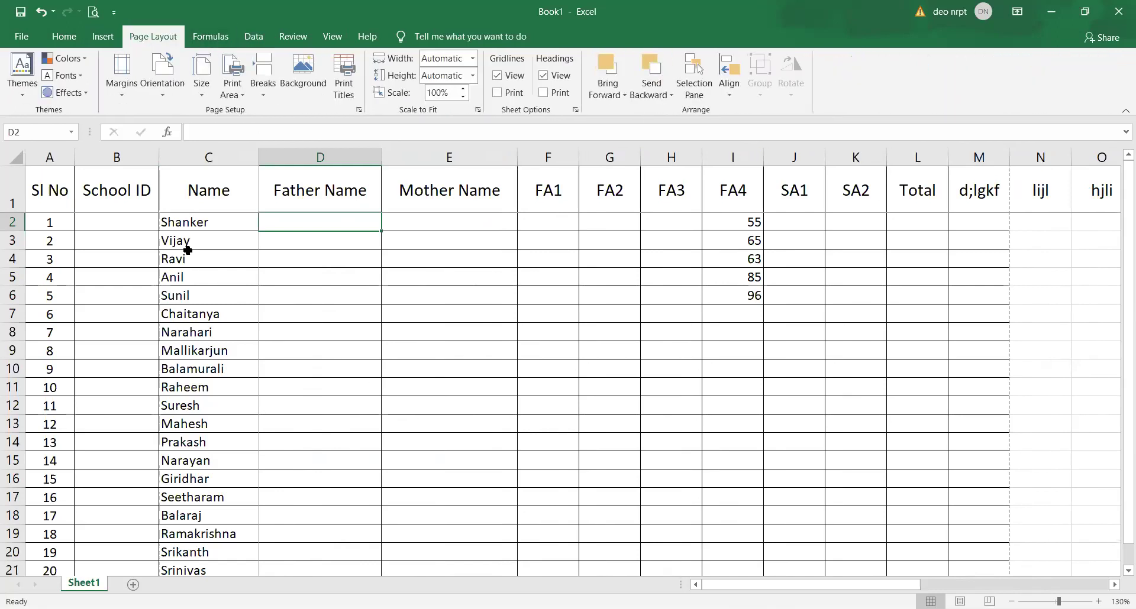
pyautogui.moveTo(195, 223); pyautogui.dragTo(250, 567)
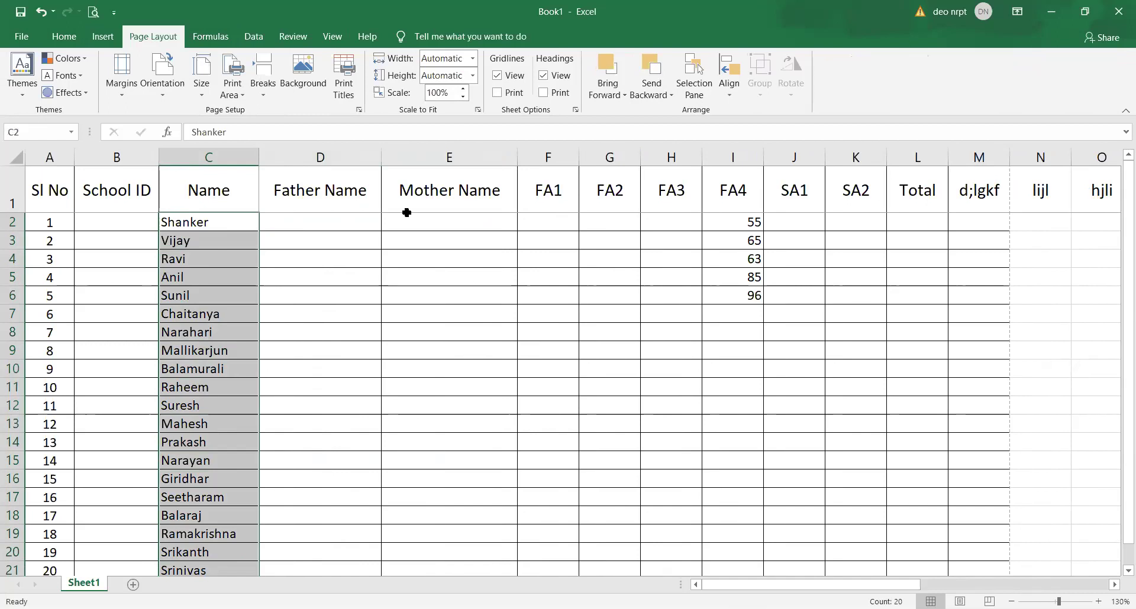
# - Enter the sample FA1 marks 552, 52 and 636 in F4 to F6
pyautogui.click(567, 265)
pyautogui.write('552')
pyautogui.press('Return')
pyautogui.write('52')
pyautogui.press('Return')
pyautogui.write('636')
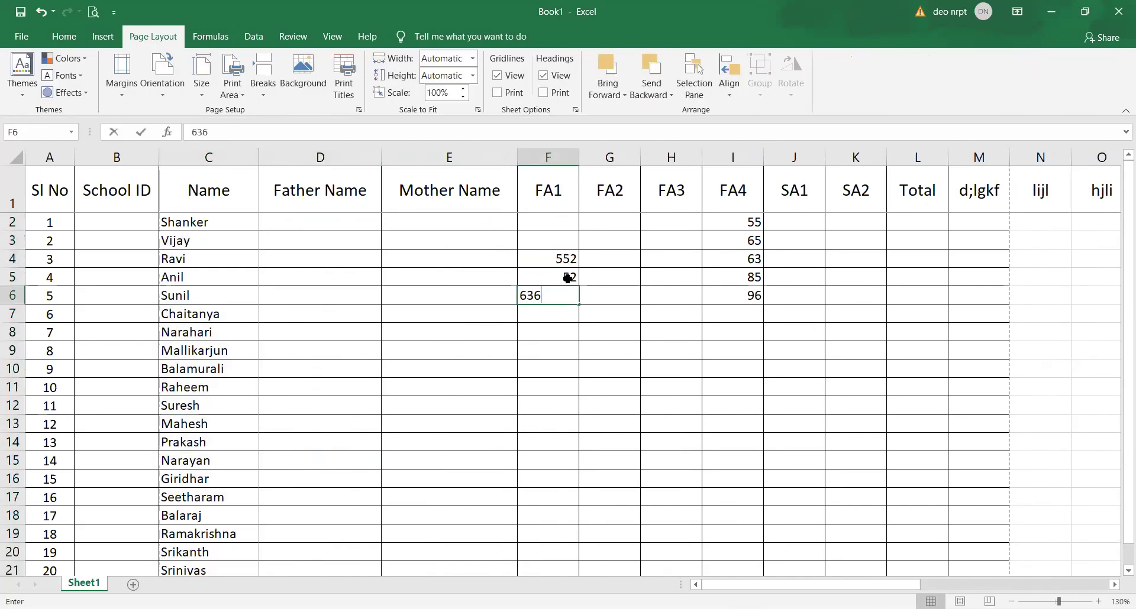
pyautogui.press('Return')
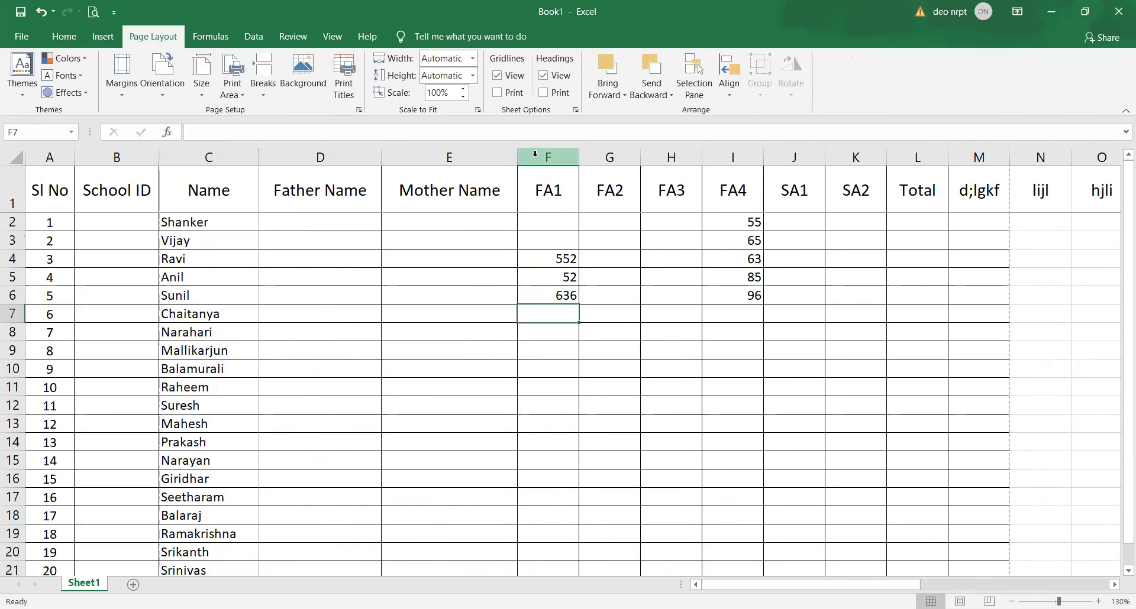
# - Insert a new column before FA1 and give it the heading Mandal in F1
pyautogui.click(571, 148)
pyautogui.click(64, 36)
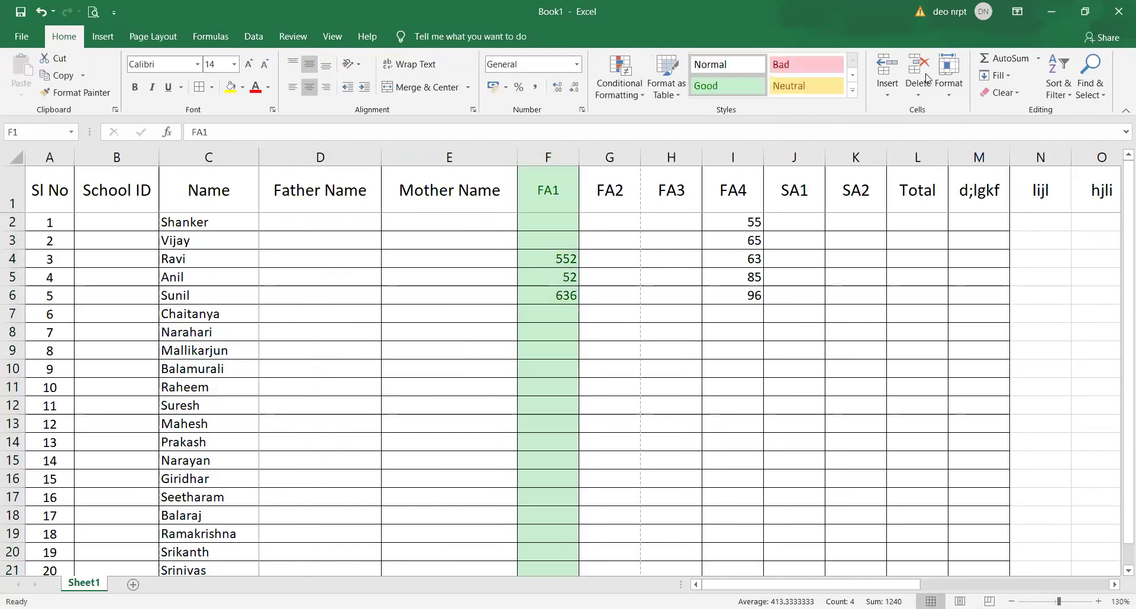
pyautogui.click(887, 68)
pyautogui.click(561, 189)
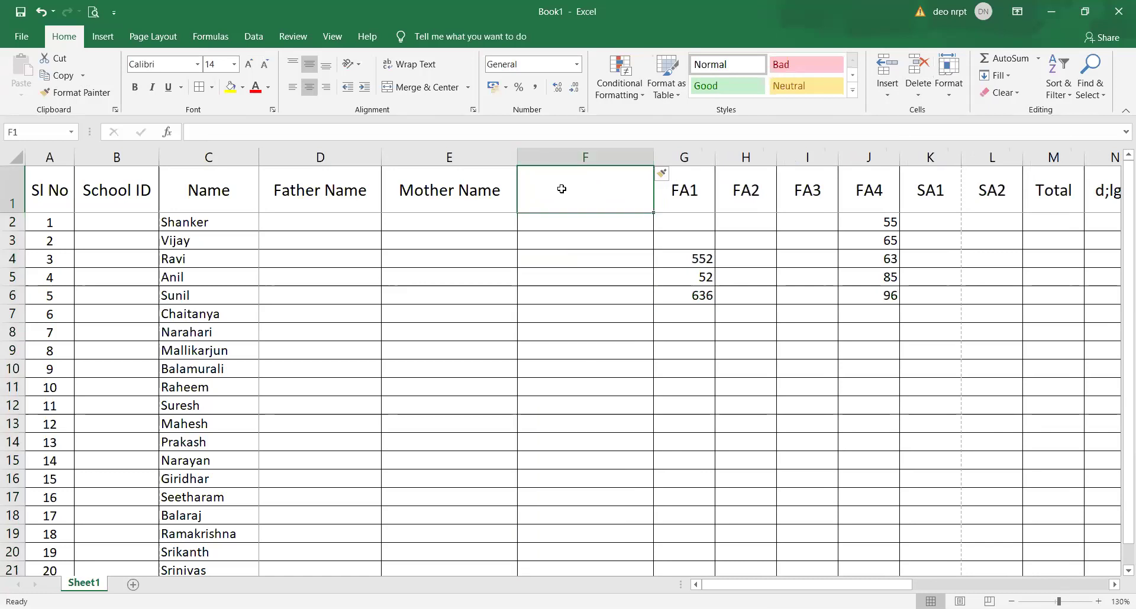
pyautogui.write('Mandal')
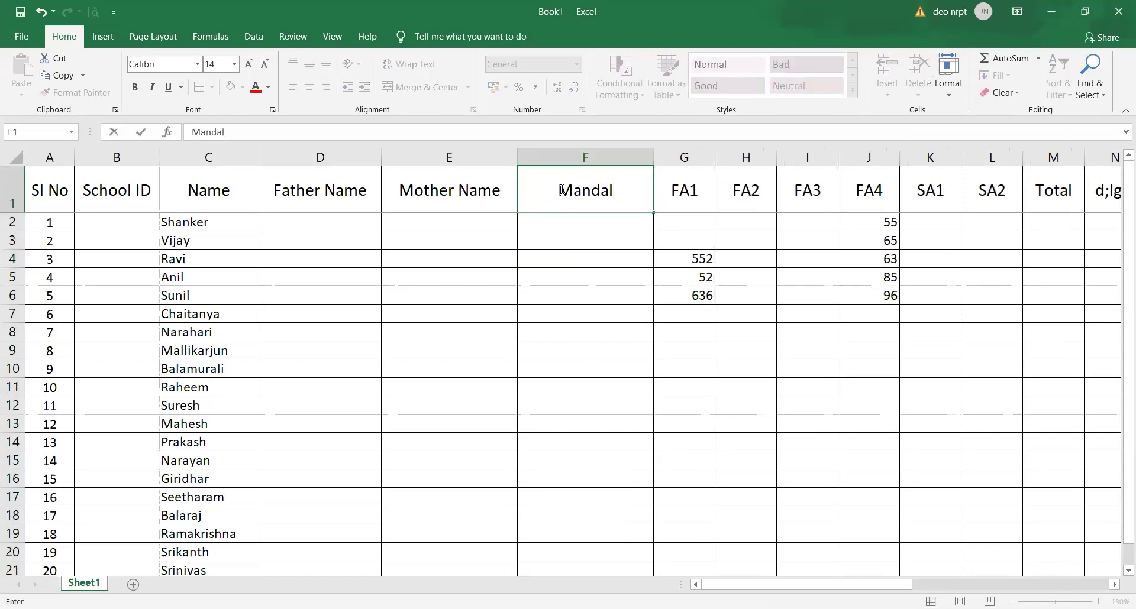
pyautogui.press('Return')
# - Enter Narayanpet, Damargidda, Maddur and Utkur in F2 to F5 of the Mandal column
pyautogui.write('Narayan')
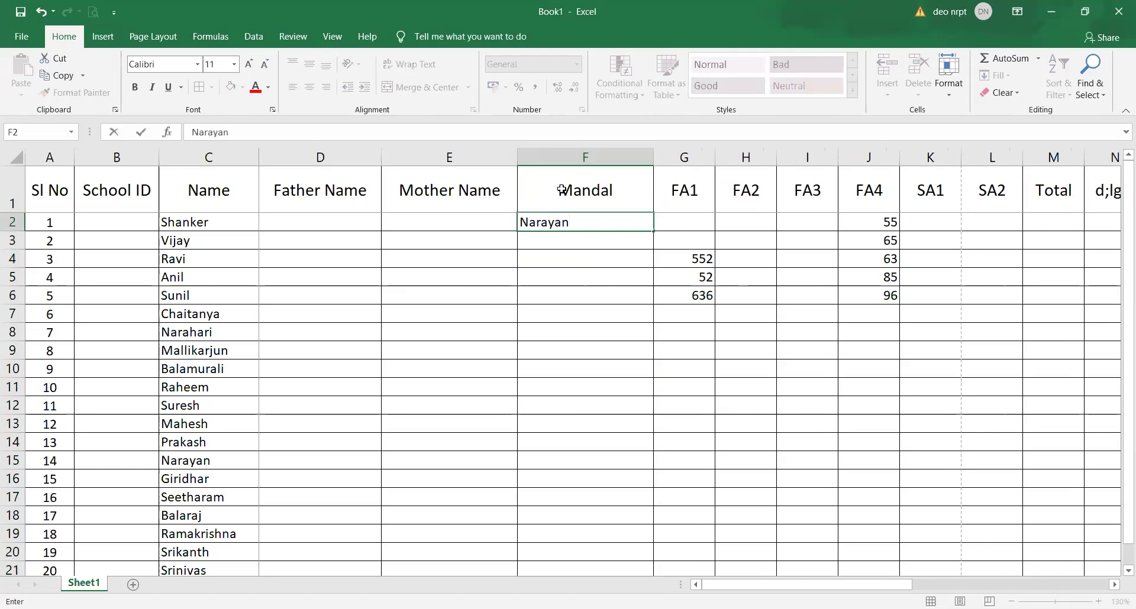
pyautogui.write('pet')
pyautogui.press('Return')
pyautogui.write('Damargidda')
pyautogui.press('Return')
pyautogui.write('Maddur')
pyautogui.press('Return')
pyautogui.write('Utkur')
pyautogui.press('Return')
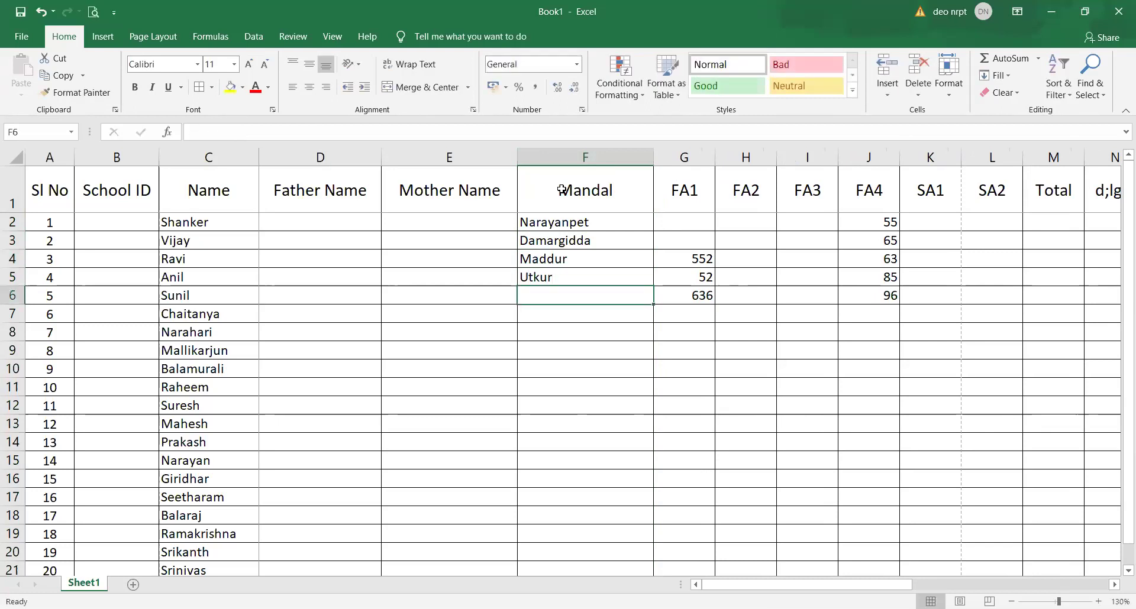
# - Continue the Mandal column with Narayanpet, Maddur, Utkur and Utkur in F6 to F9
pyautogui.write('Narayan')
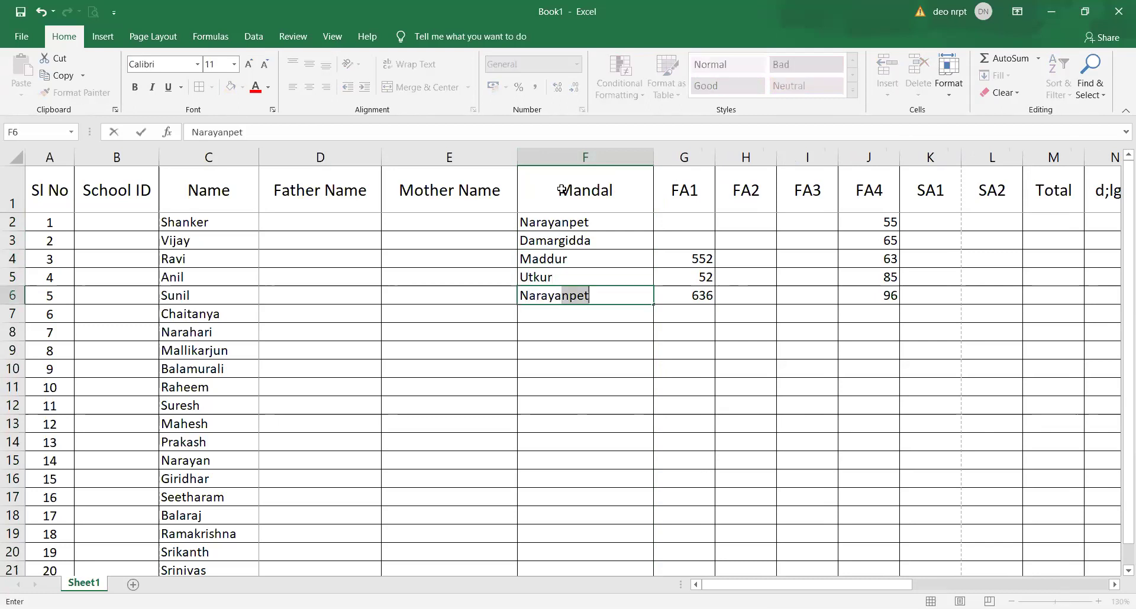
pyautogui.write('pet')
pyautogui.press('Return')
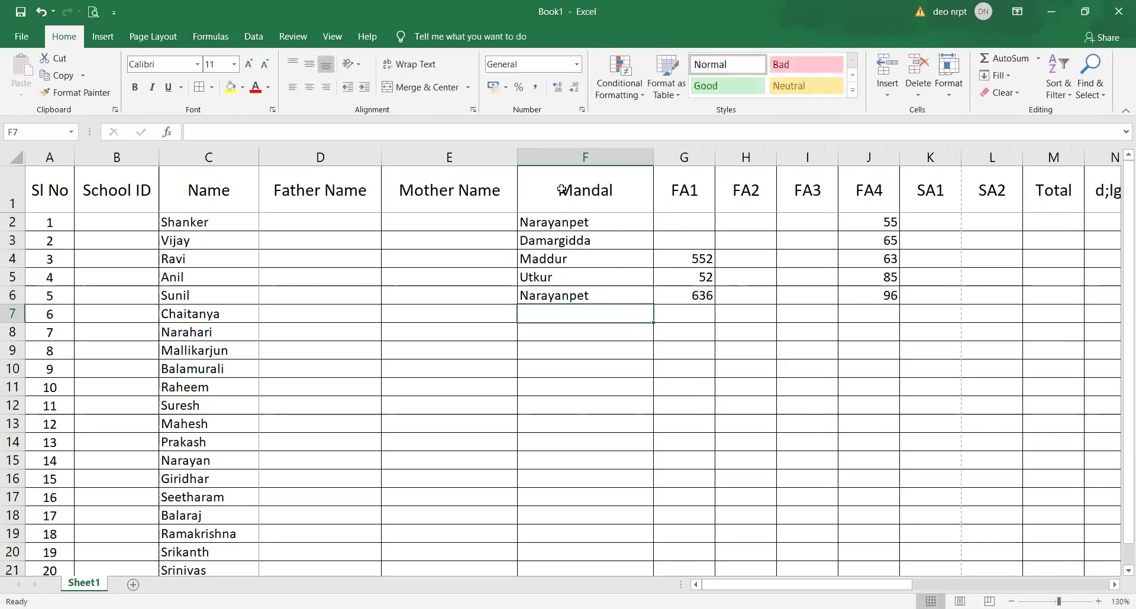
pyautogui.write('Maddur')
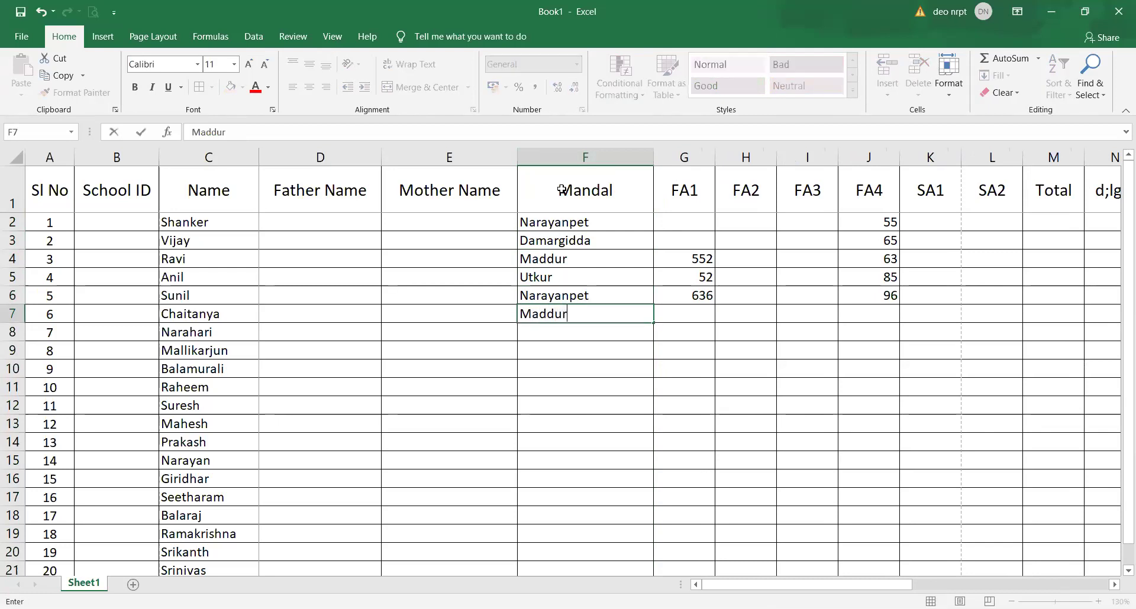
pyautogui.press('Return')
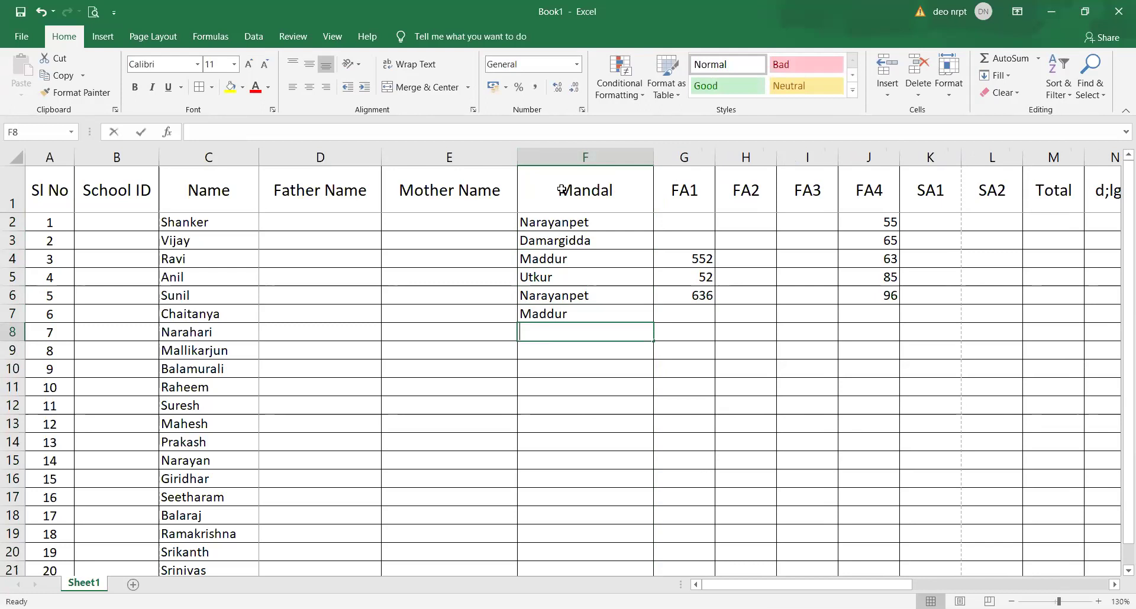
pyautogui.write('Utkur')
pyautogui.press('Return')
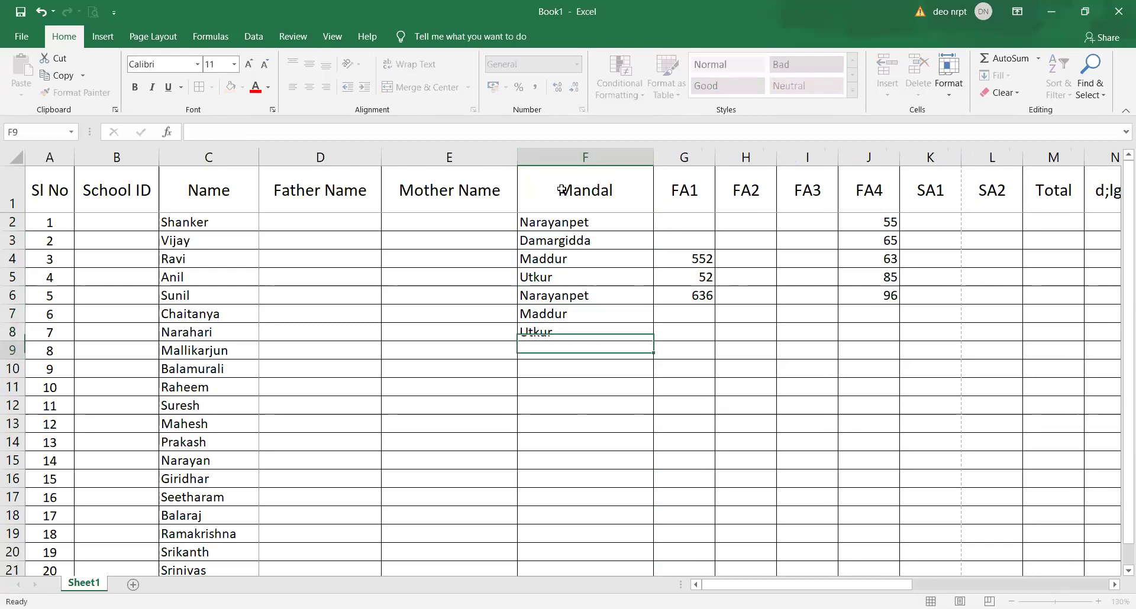
pyautogui.write('Utkur')
pyautogui.press('Return')
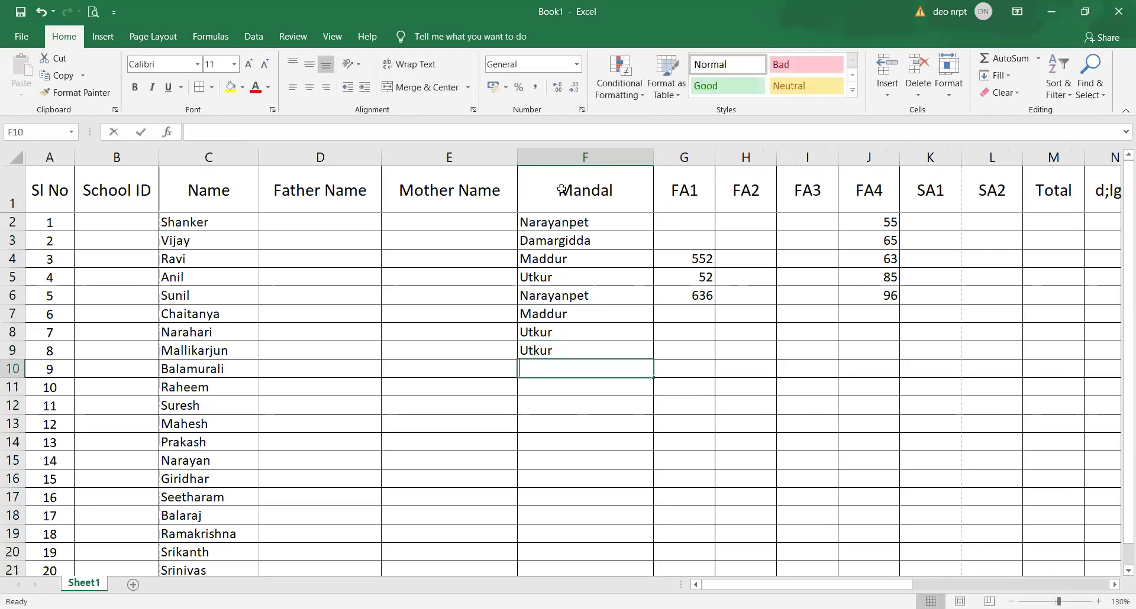
# - Enter Damargidda, Dhanwada and Utkur in F10 to F12 of the Mandal column
pyautogui.write('Damargidda')
pyautogui.press('Return')
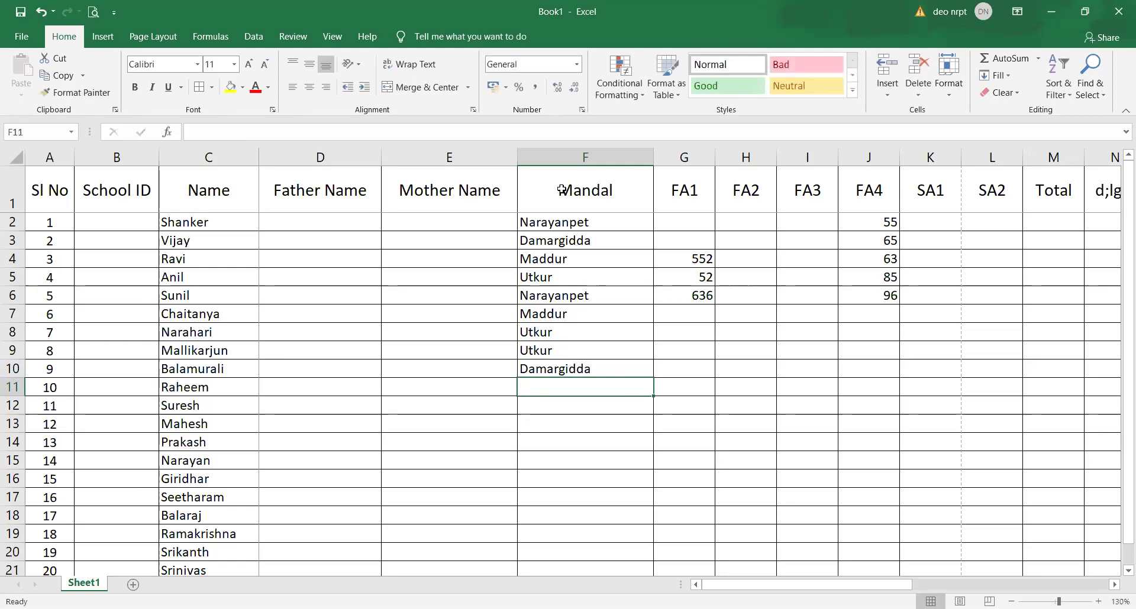
pyautogui.write('Dhan')
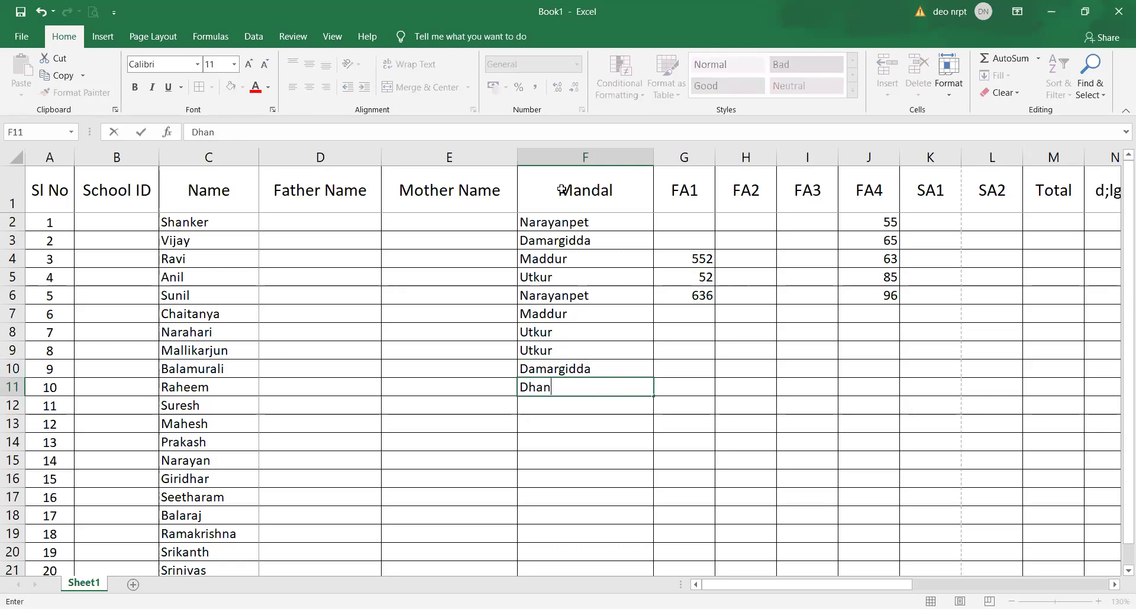
pyautogui.write('wada')
pyautogui.press('Return')
pyautogui.write('U')
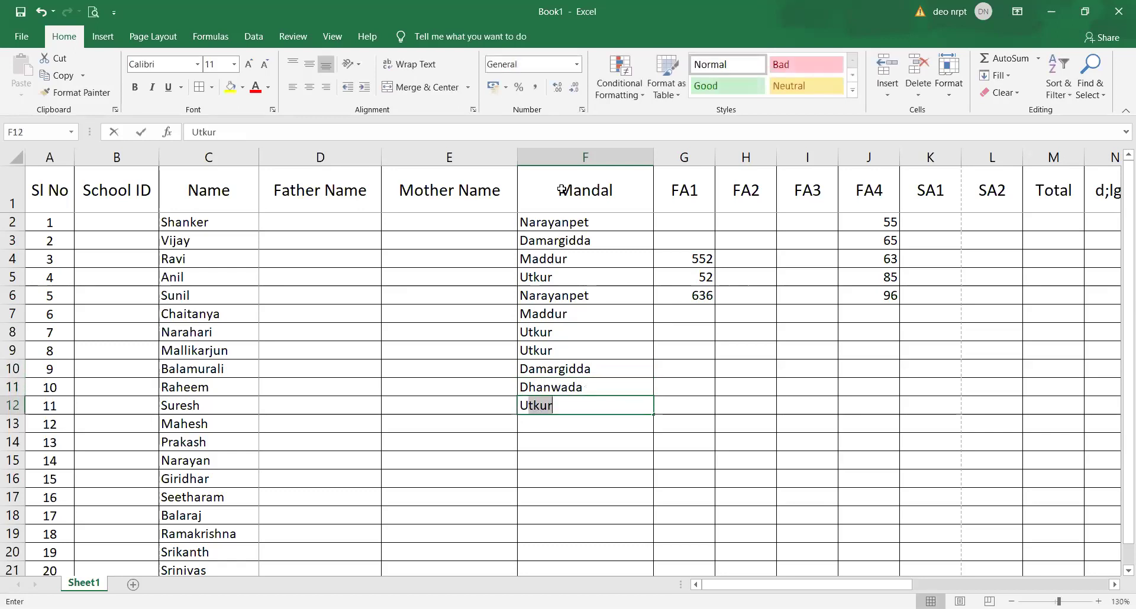
pyautogui.write('tkur')
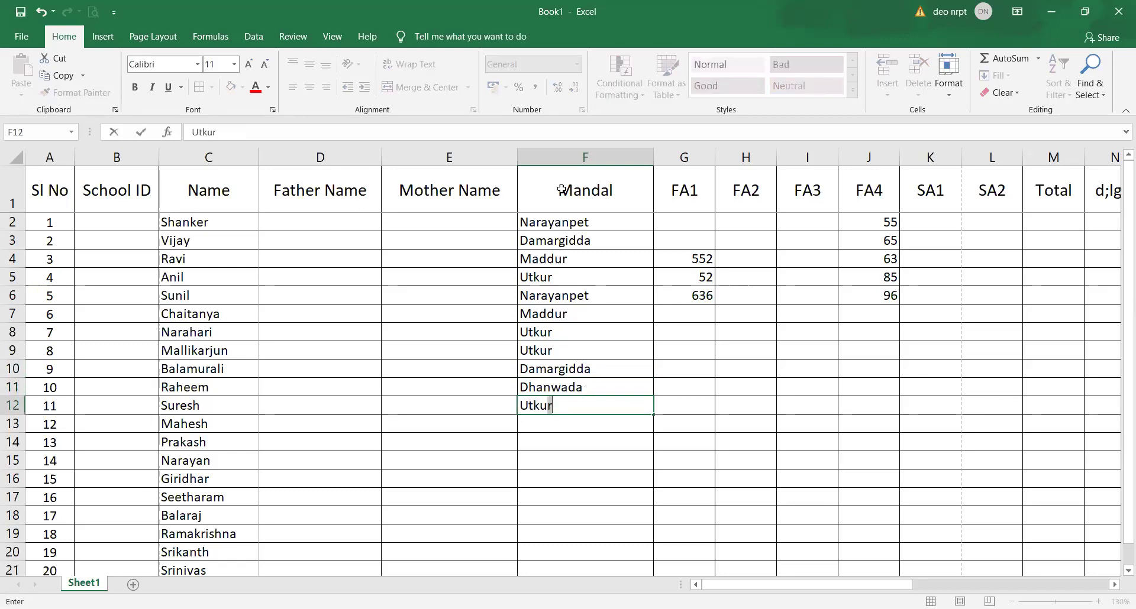
pyautogui.press('Return')
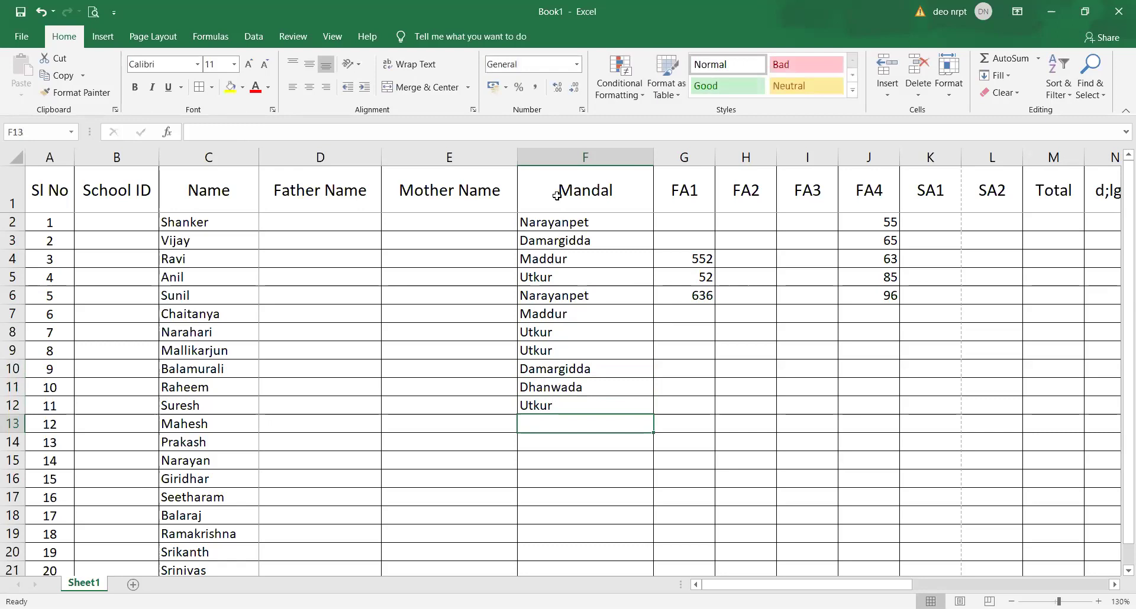
# - Copy the Mandal entries in F4:F13 and paste them starting at F14
pyautogui.moveTo(553, 260); pyautogui.dragTo(589, 415)
pyautogui.hotkey('ctrl', 'c')
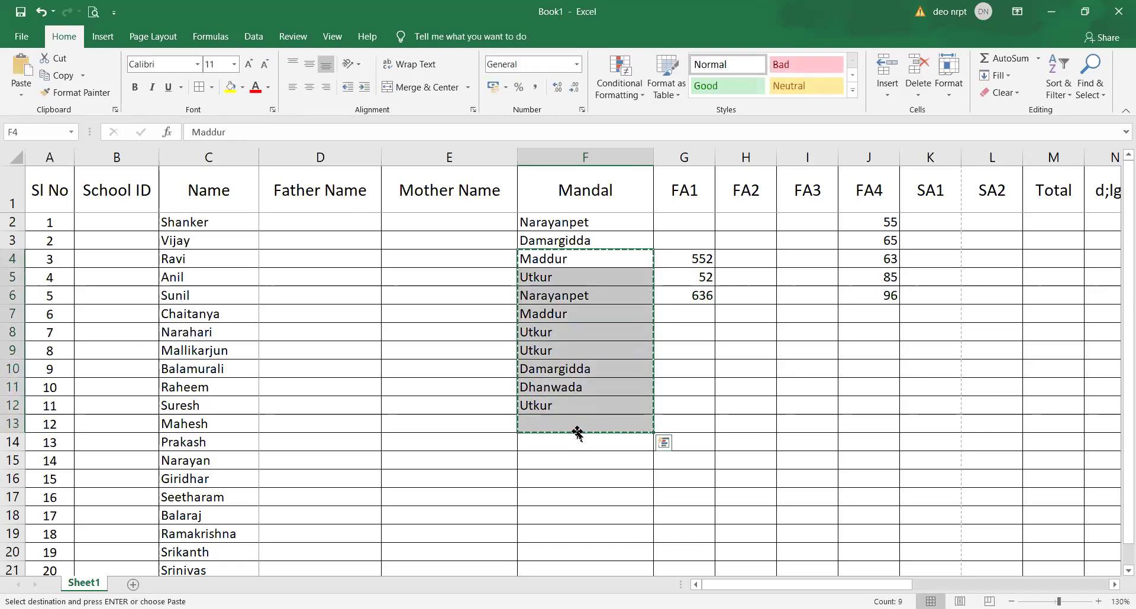
pyautogui.click(575, 442)
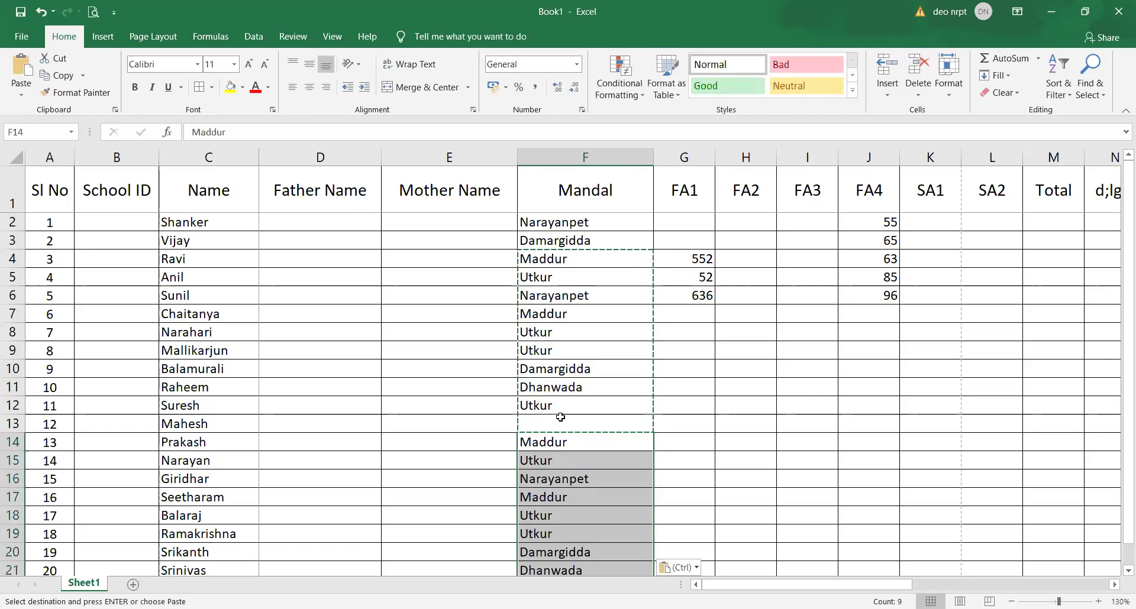
pyautogui.scroll(-4, 602, 533)
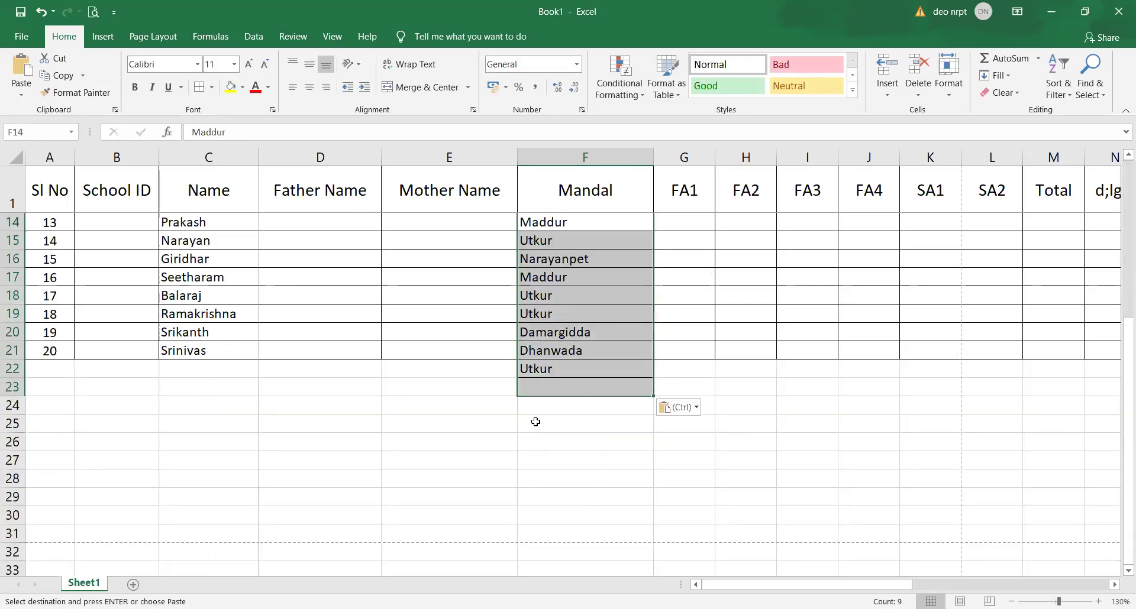
pyautogui.scroll(4, 536, 422)
pyautogui.moveTo(574, 436); pyautogui.dragTo(575, 546)
pyautogui.click(576, 550)
pyautogui.moveTo(569, 385); pyautogui.dragTo(590, 550)
pyautogui.hotkey('ctrl', 'c')
pyautogui.click(574, 364)
pyautogui.hotkey('ctrl', 'c')
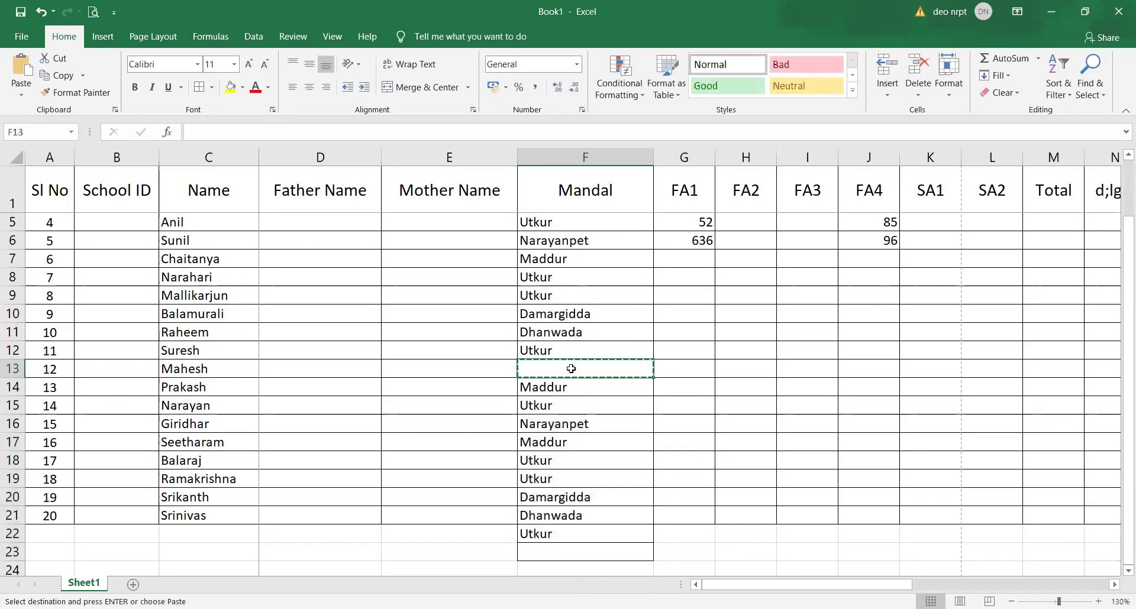
pyautogui.moveTo(569, 371); pyautogui.dragTo(587, 551)
pyautogui.hotkey('ctrl', 'c')
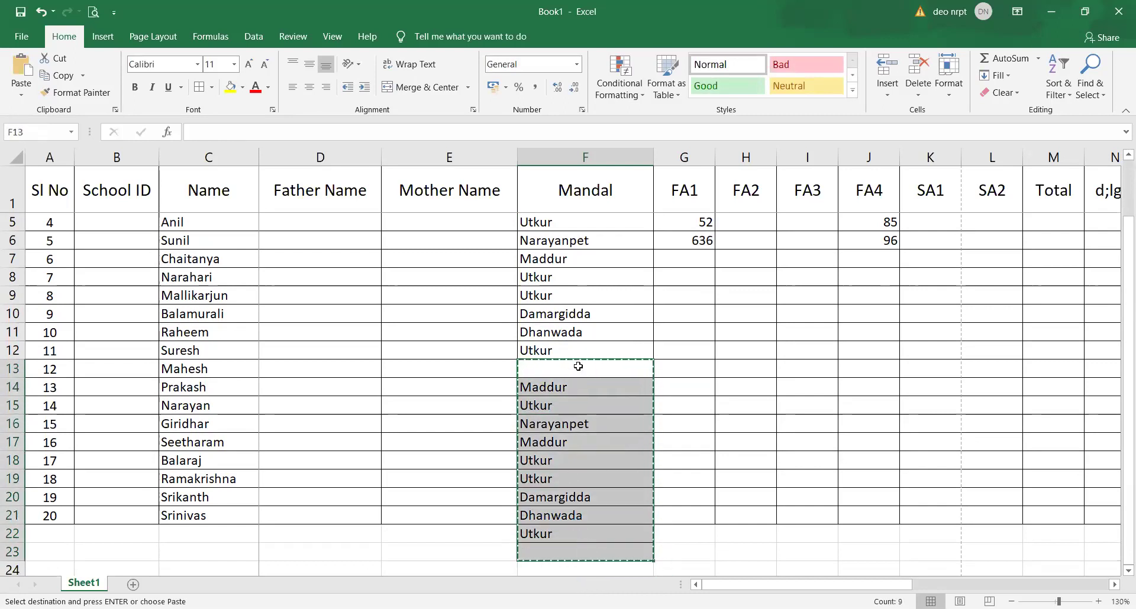
pyautogui.click(578, 368)
pyautogui.press('Return')
# - Move the Mandal entries in F14:F23 up one row so the block starts at F13
pyautogui.scroll(1, 567, 405)
pyautogui.moveTo(614, 447); pyautogui.dragTo(615, 547)
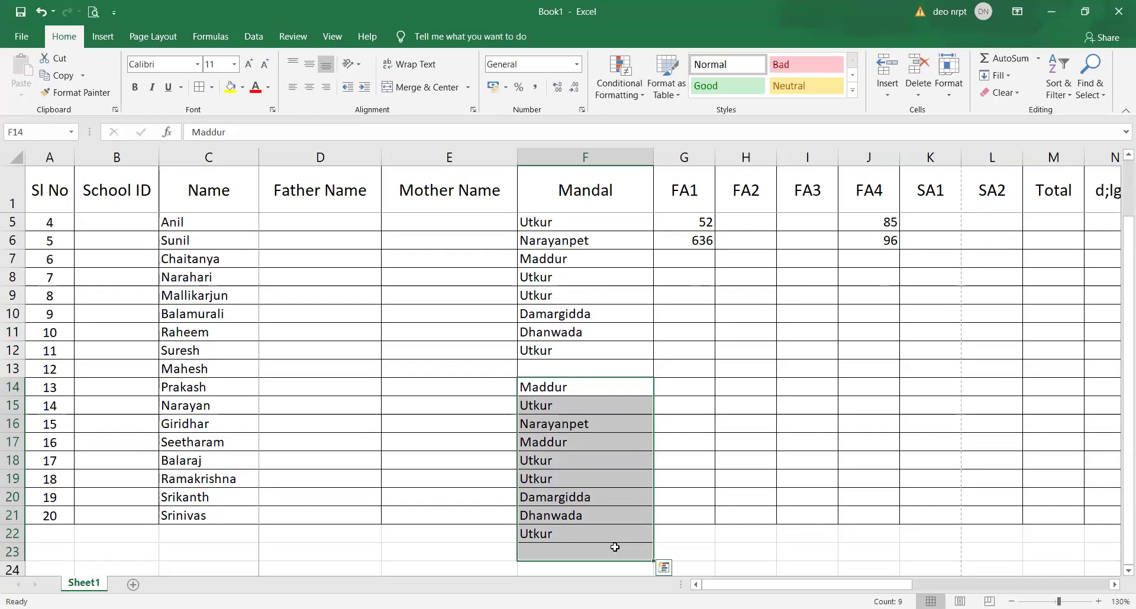
pyautogui.moveTo(580, 379); pyautogui.dragTo(580, 367)
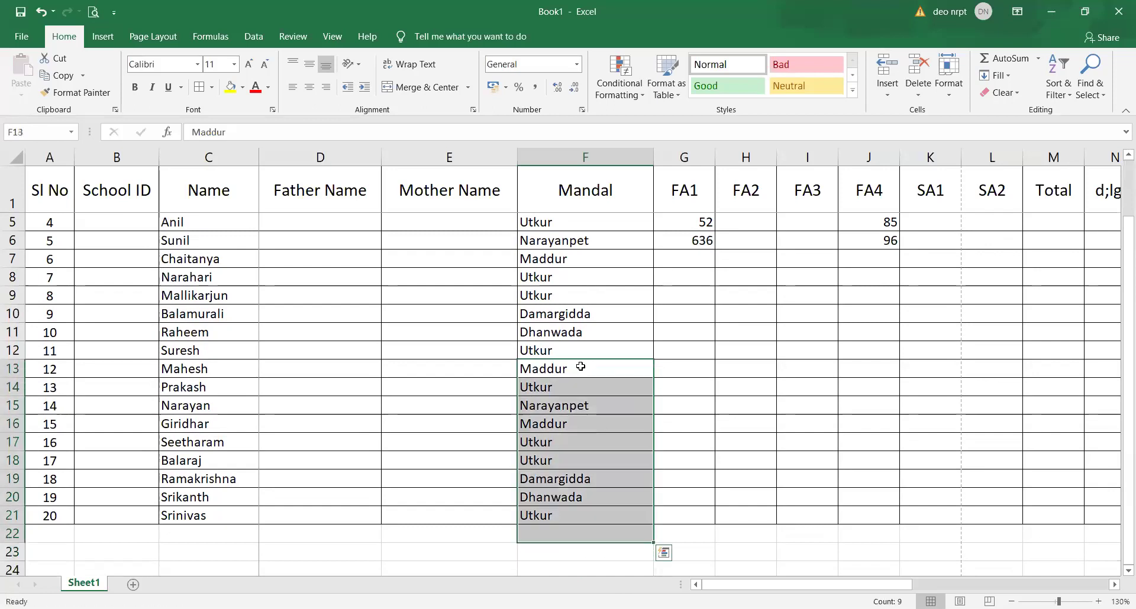
pyautogui.hotkey('ctrl', 'q')
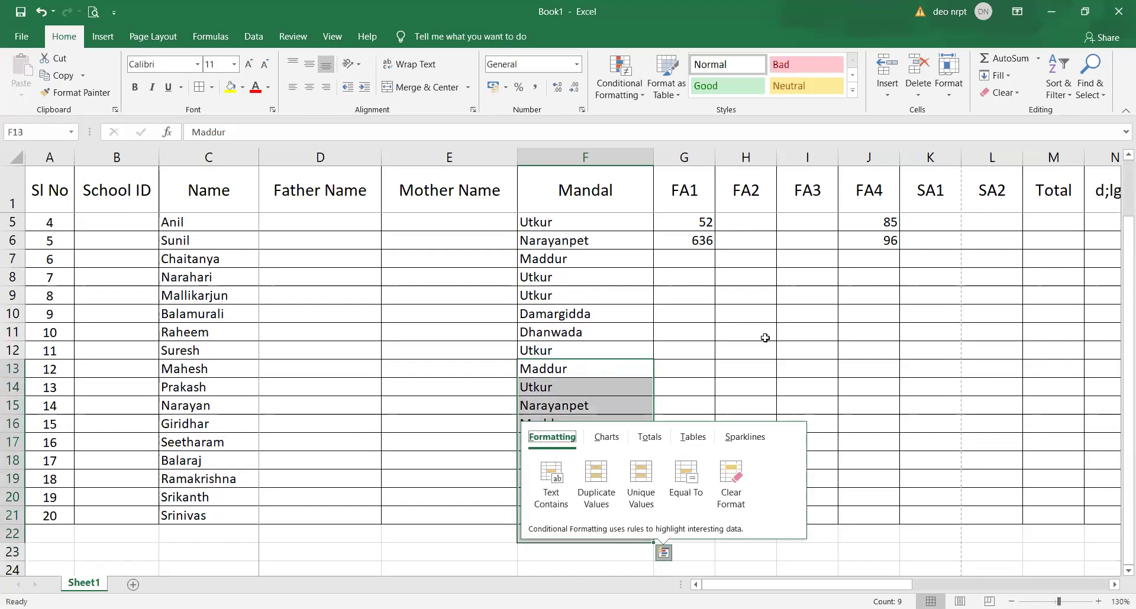
pyautogui.click(764, 338)
pyautogui.scroll(1, 765, 338)
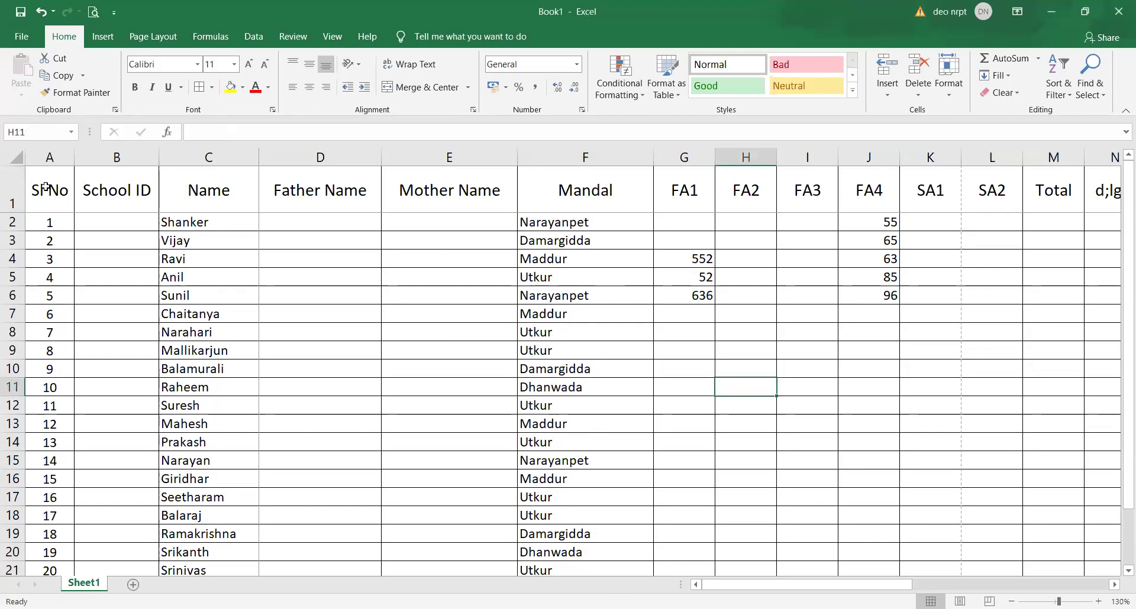
# - Turn on filtering for the column headings in row 1 of the marks sheet
pyautogui.click(12, 183)
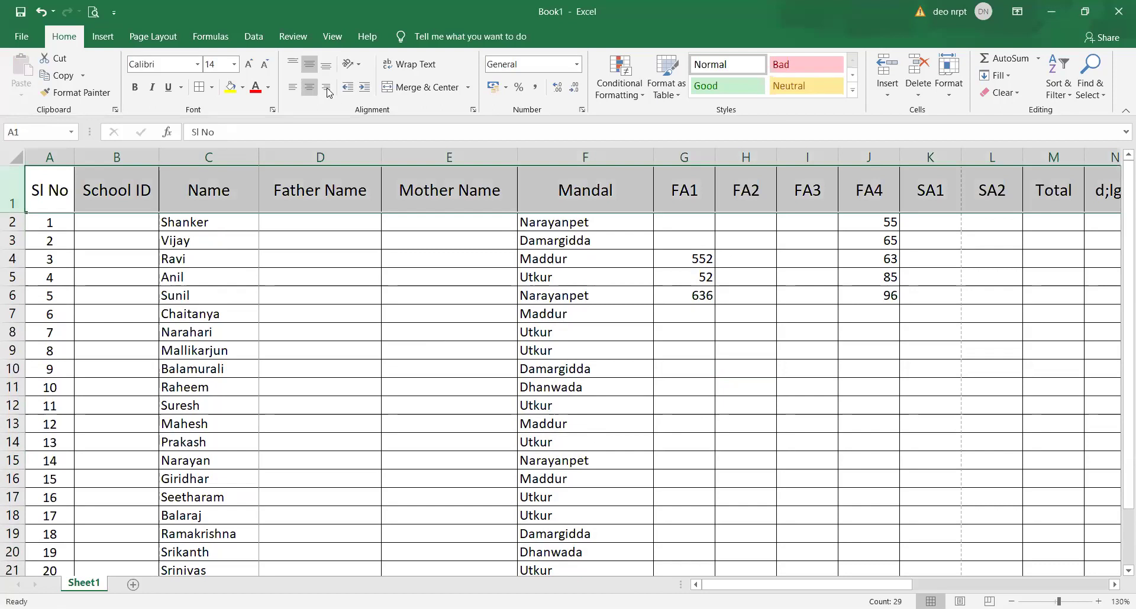
pyautogui.click(251, 41)
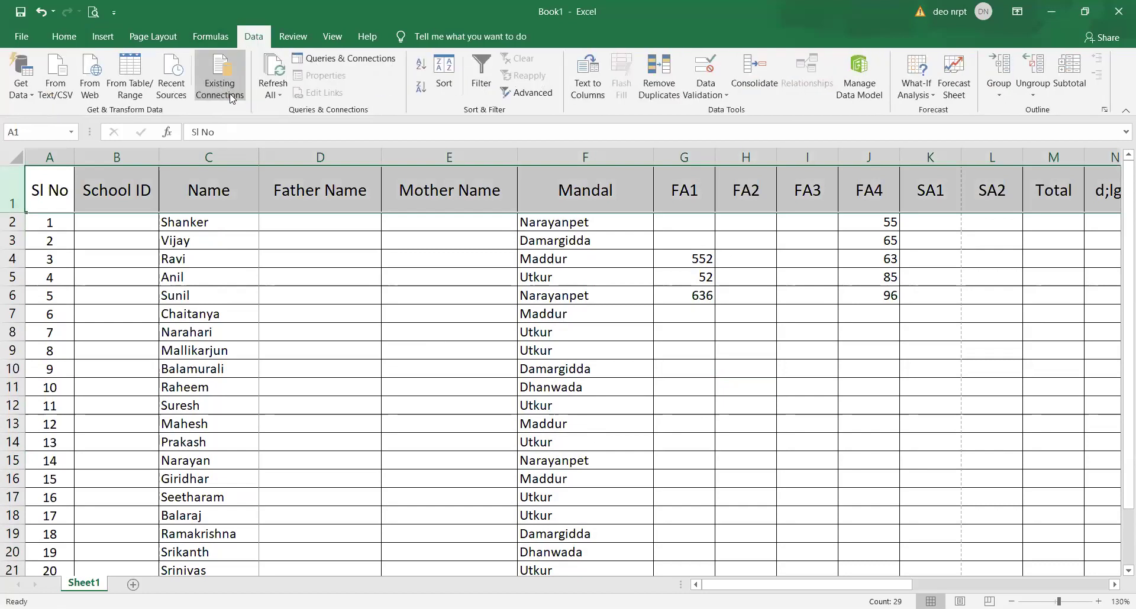
pyautogui.click(482, 72)
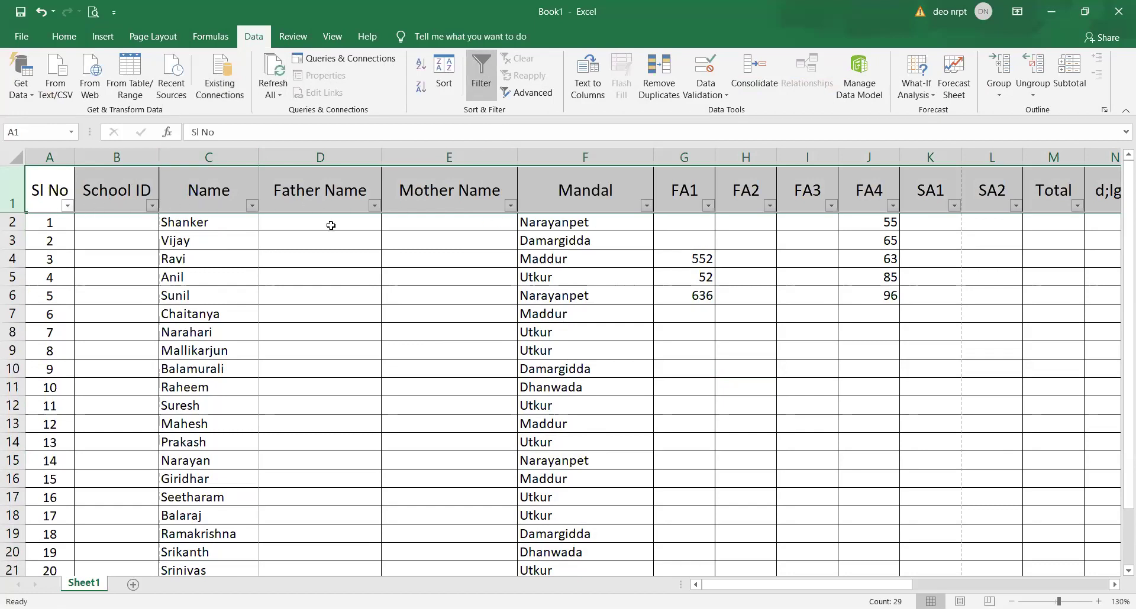
pyautogui.click(480, 74)
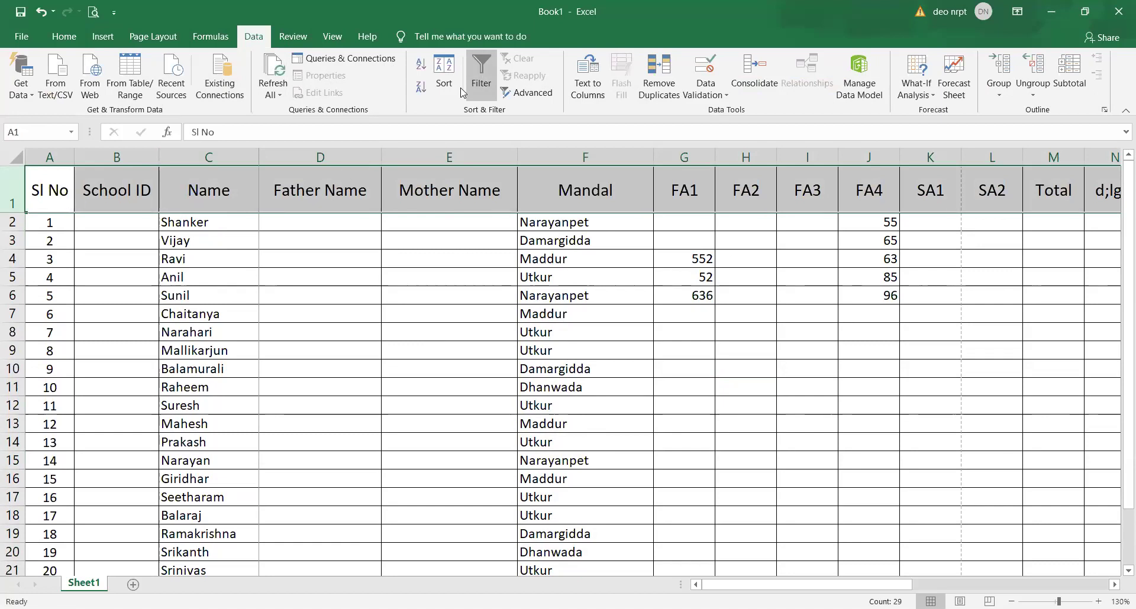
pyautogui.click(63, 41)
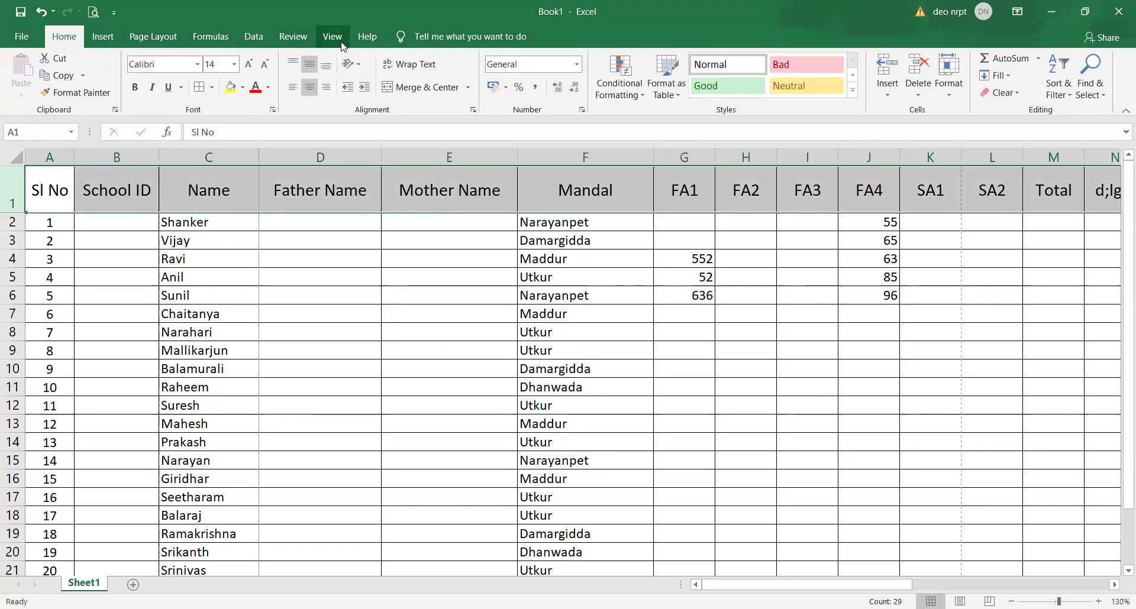
pyautogui.click(254, 37)
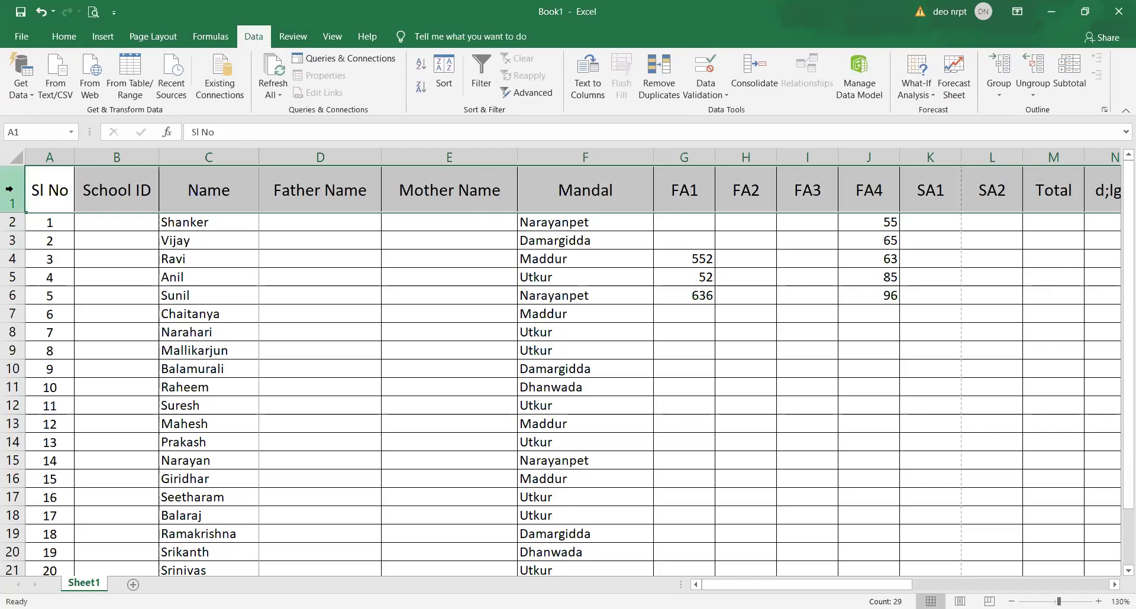
pyautogui.click(488, 61)
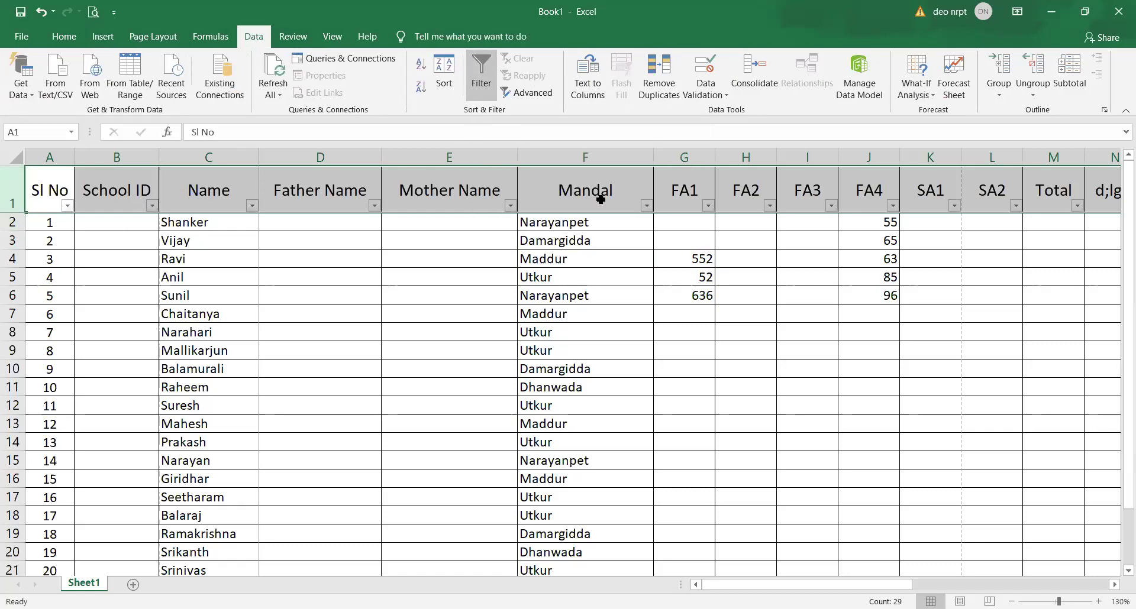
# - Filter the Mandal column to show only the Utkur rows
pyautogui.click(647, 207)
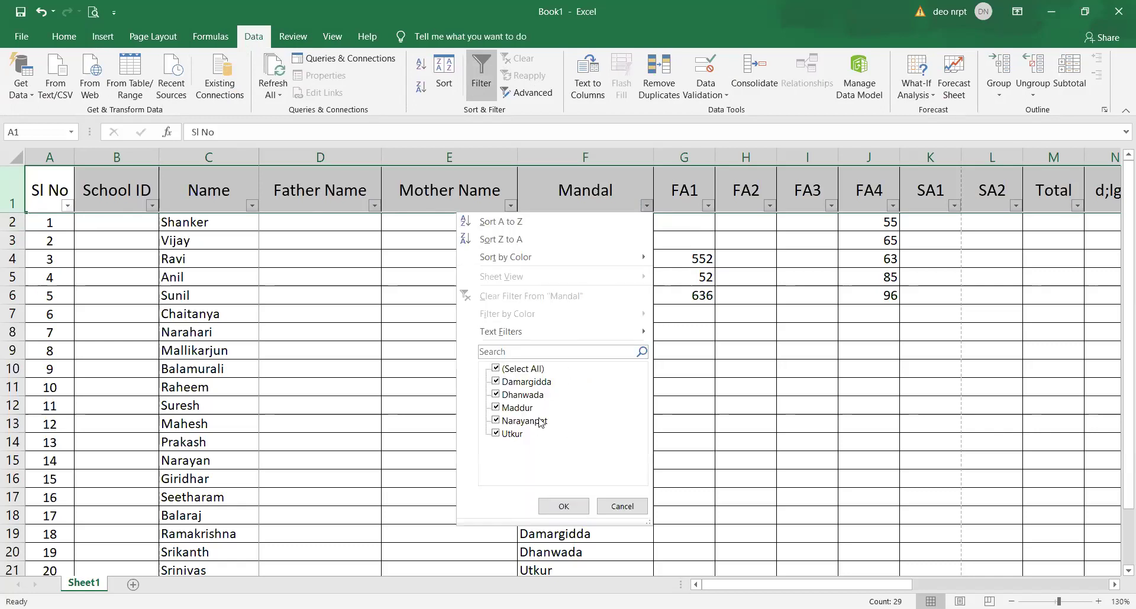
pyautogui.click(513, 371)
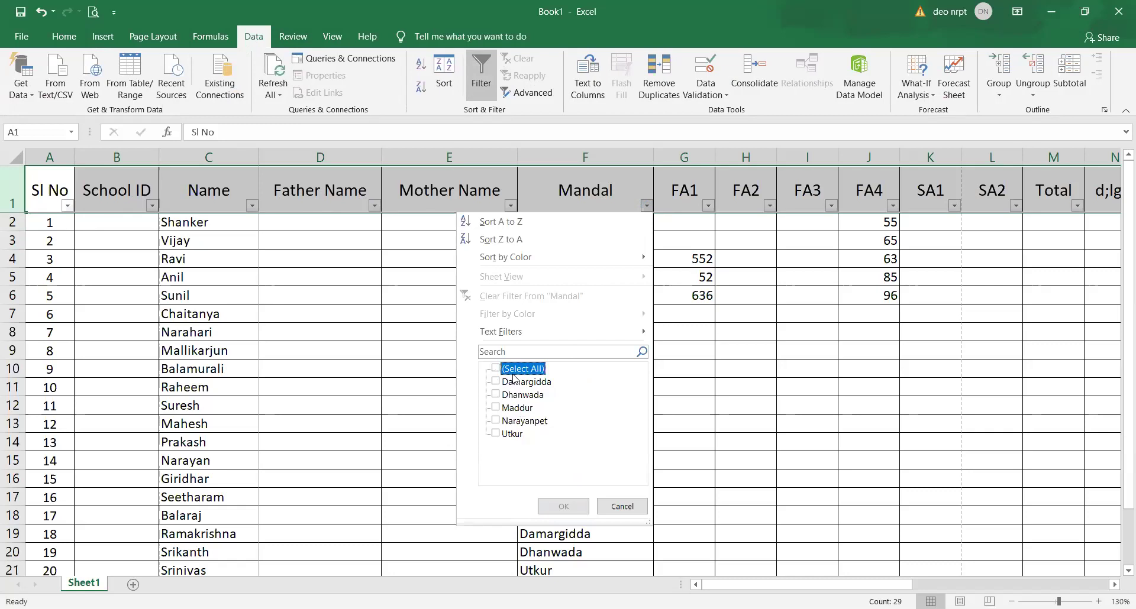
pyautogui.click(509, 435)
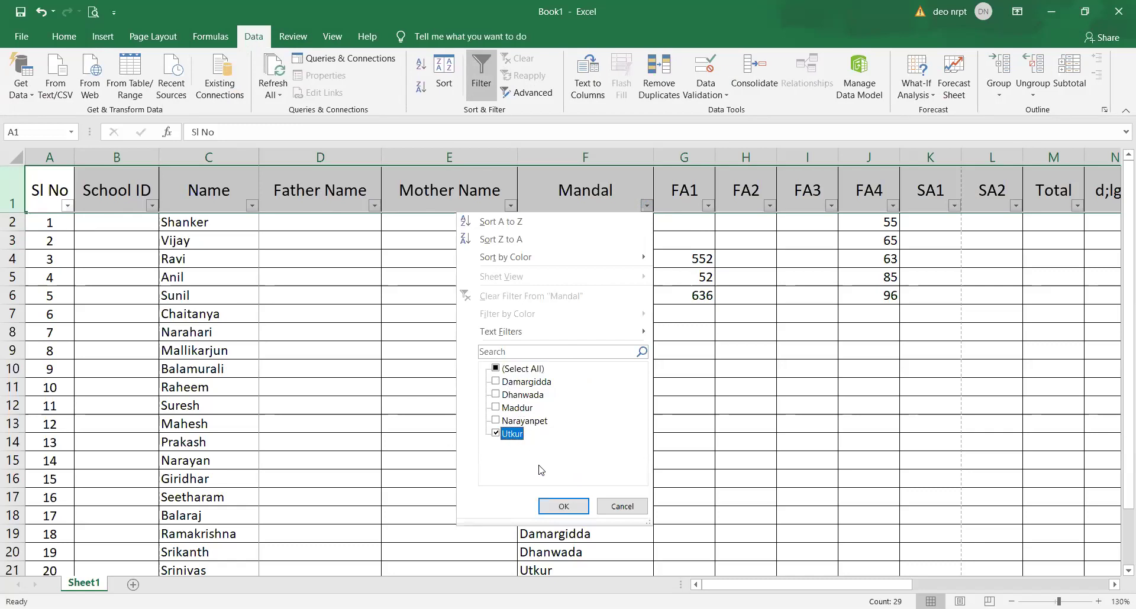
pyautogui.click(497, 370)
pyautogui.click(509, 434)
pyautogui.click(503, 371)
pyautogui.click(496, 369)
pyautogui.click(496, 433)
pyautogui.click(568, 509)
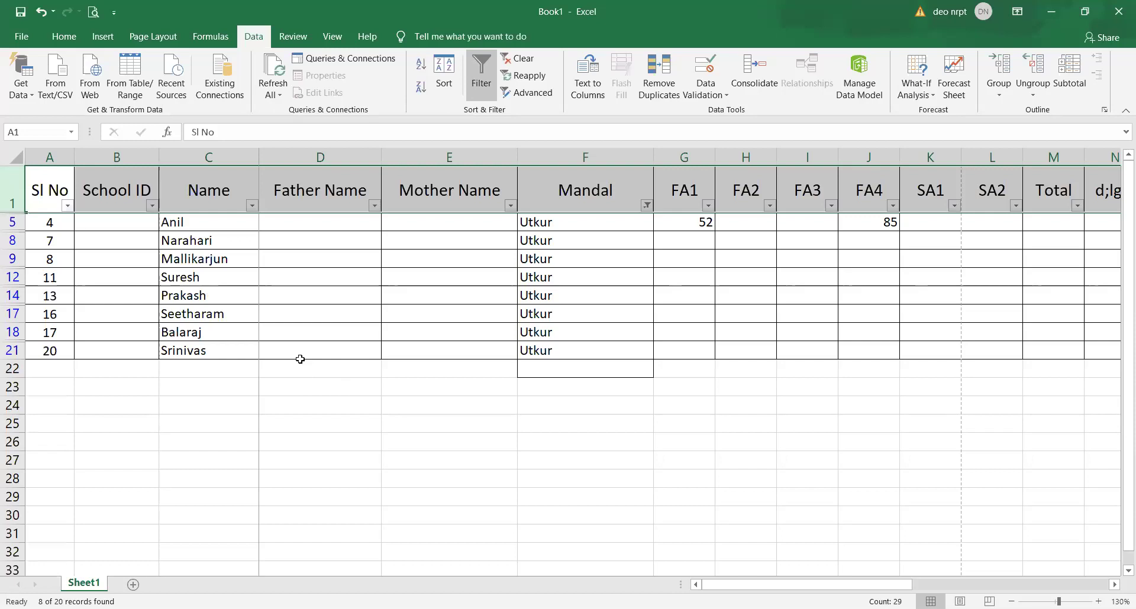
# - Add Narayanpet to the values shown by the Mandal column's filter
pyautogui.click(643, 205)
pyautogui.click(521, 421)
pyautogui.click(564, 506)
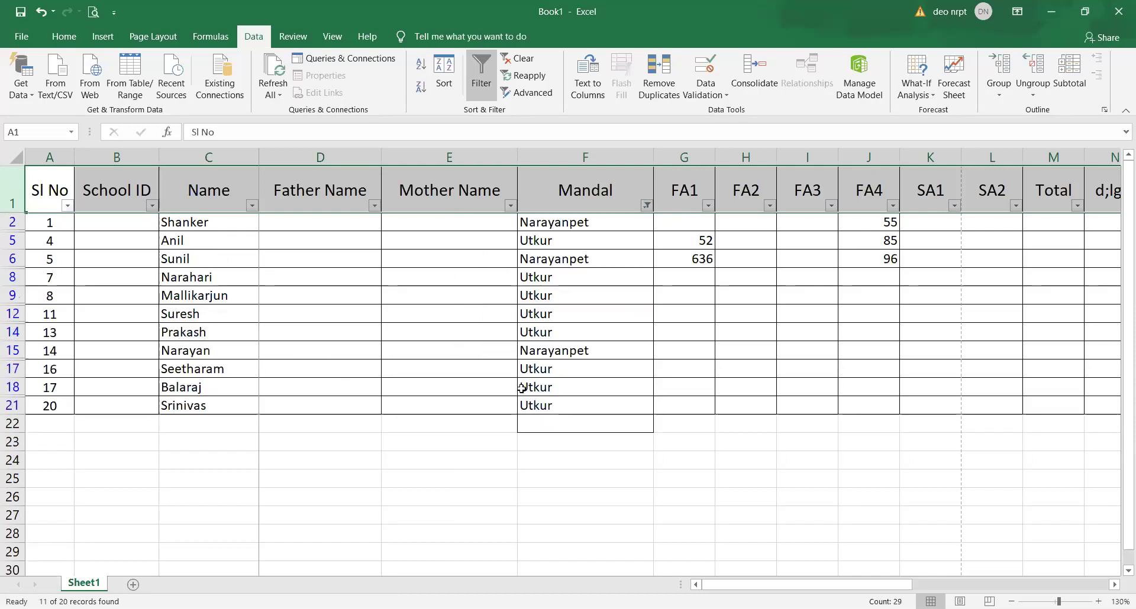
# - Reset the Mandal column's filter to show all values and look through the full student list
pyautogui.click(646, 205)
pyautogui.click(523, 369)
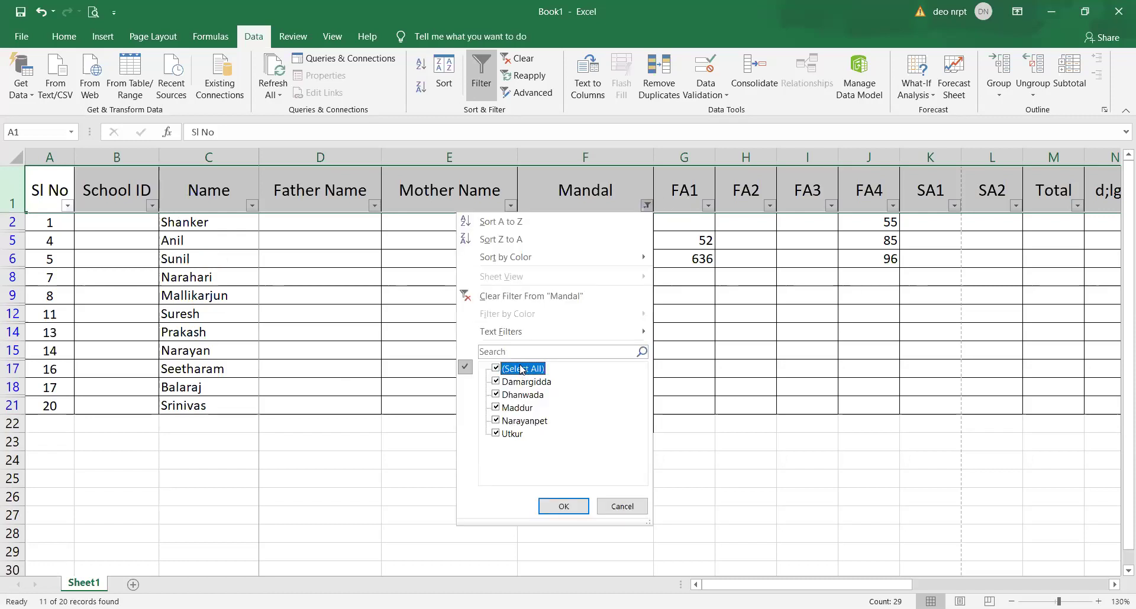
pyautogui.click(563, 509)
pyautogui.scroll(-5, 580, 432)
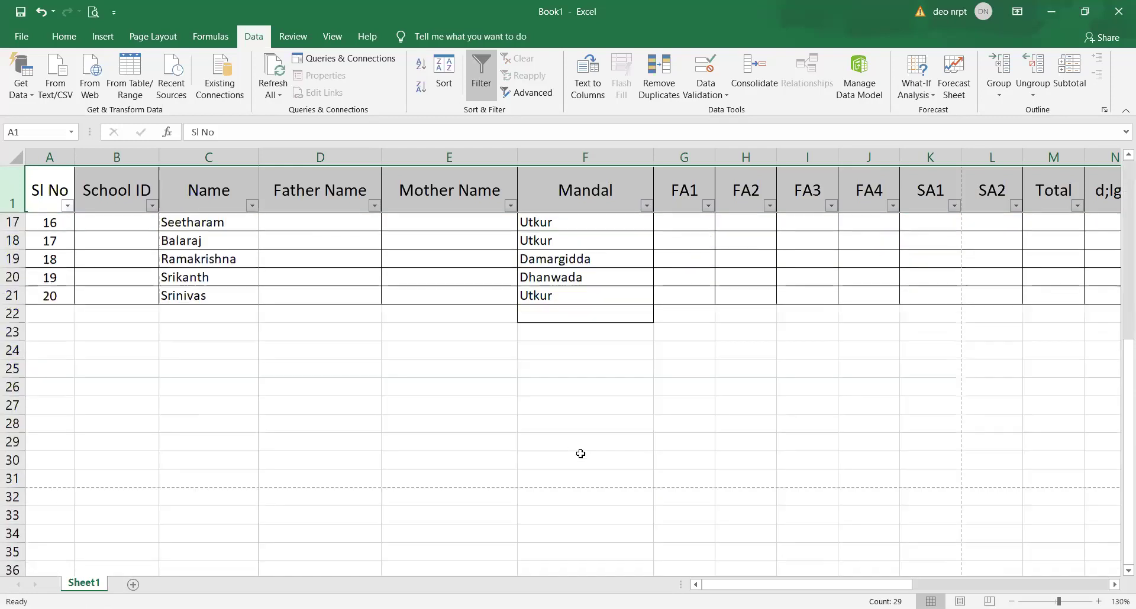
pyautogui.scroll(5, 581, 454)
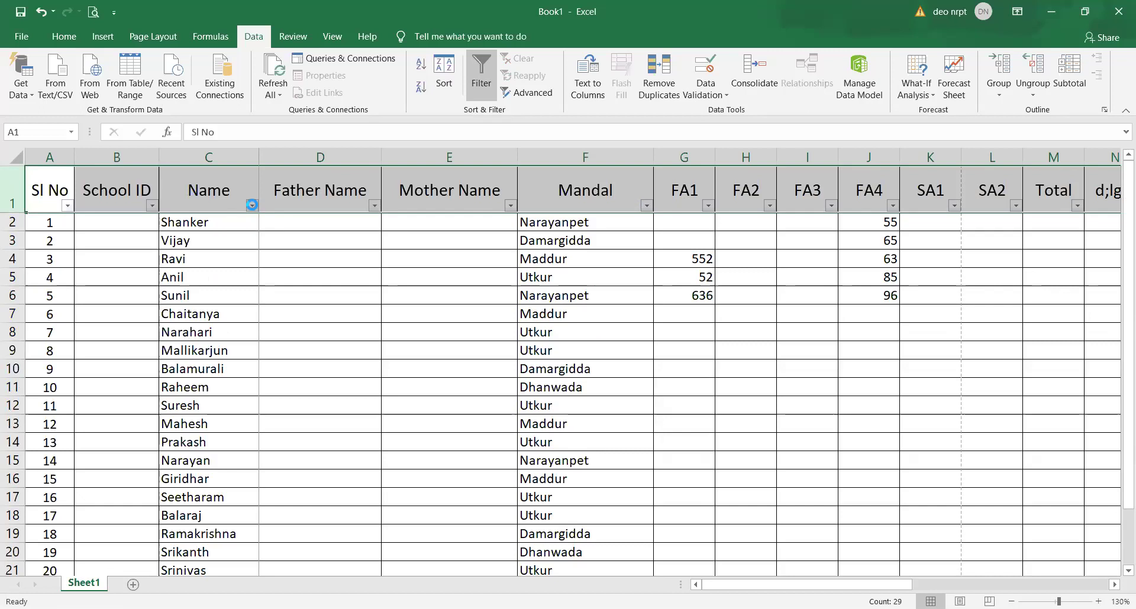
# - Examine the filter choices of the Name and FA4 columns, leaving all values selected in both
pyautogui.scroll(-4, 172, 476)
pyautogui.scroll(4, 172, 477)
pyautogui.click(127, 369)
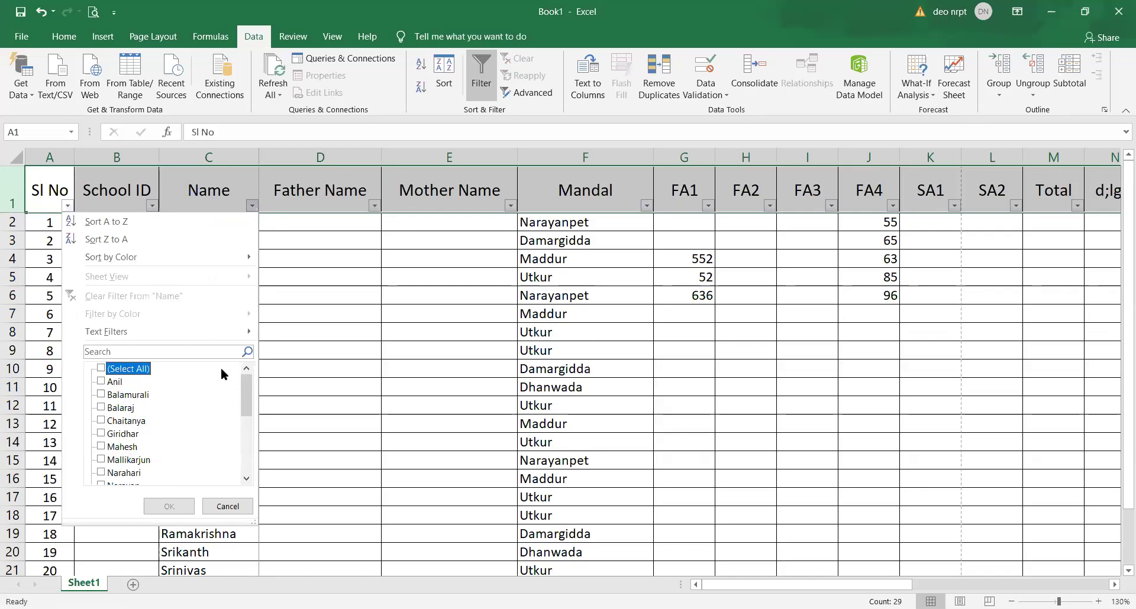
pyautogui.click(140, 372)
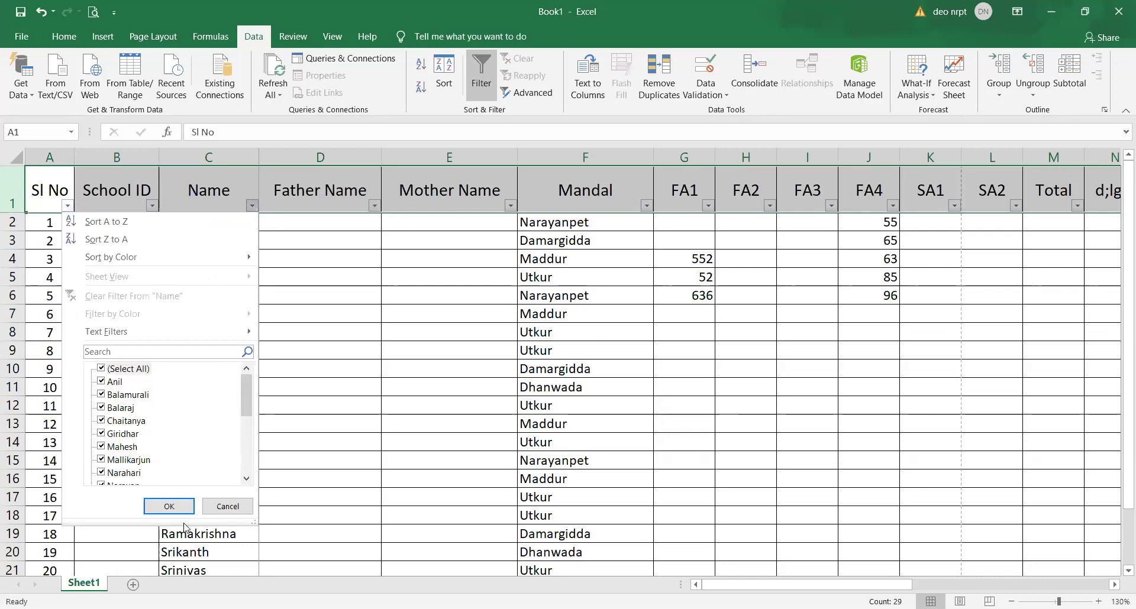
pyautogui.click(169, 506)
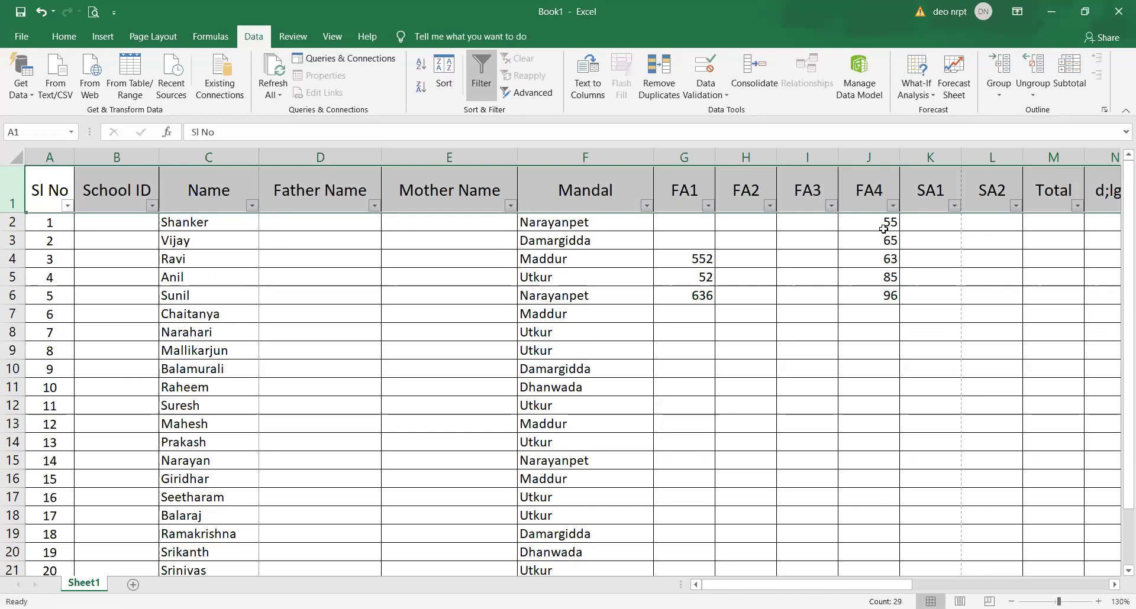
pyautogui.click(892, 206)
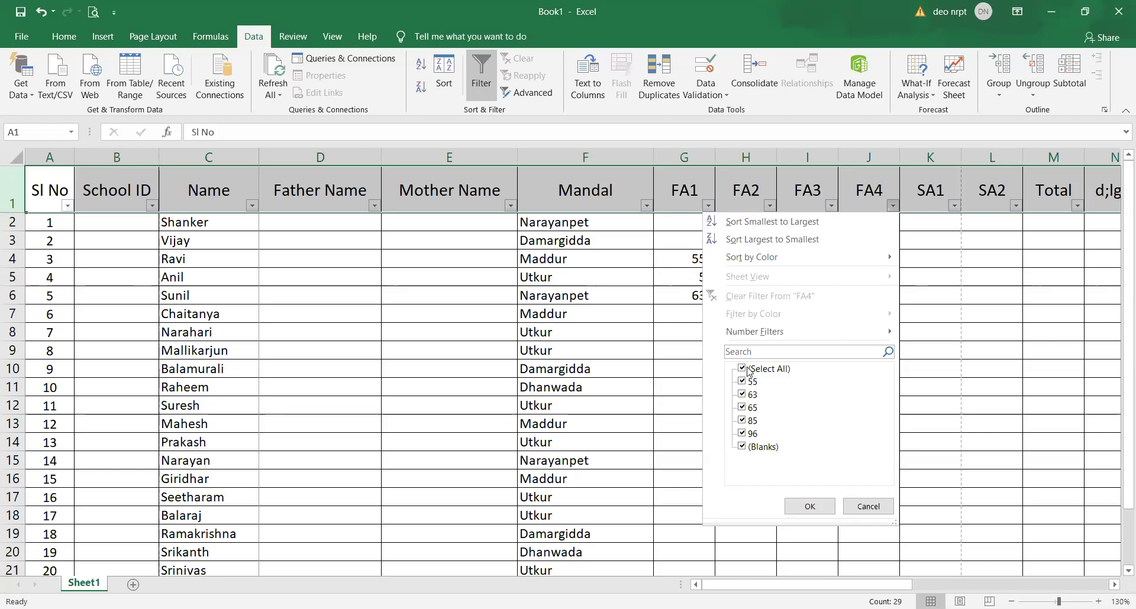
pyautogui.click(827, 507)
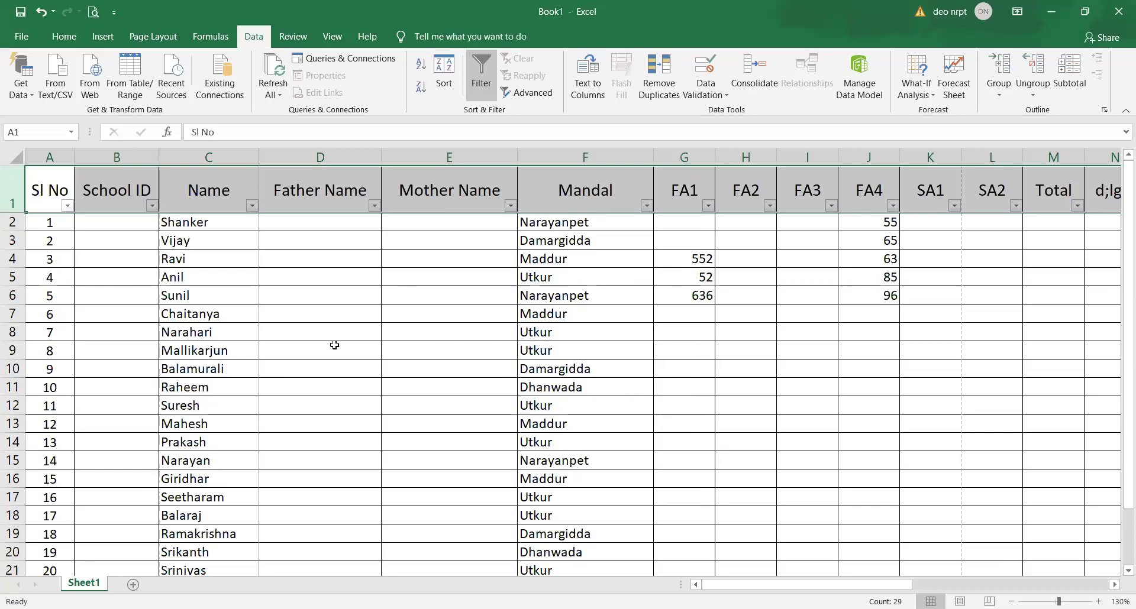
# - Sort the student rows by the Name column's cell values in A to Z order, expanding the selection to all data
pyautogui.click(487, 87)
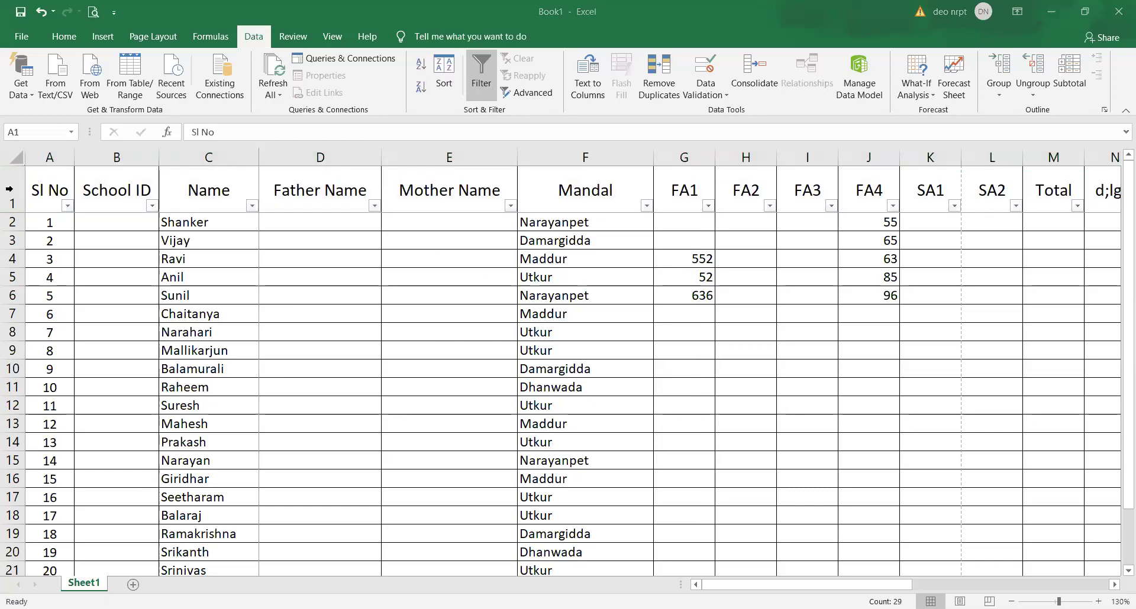
pyautogui.click(661, 264)
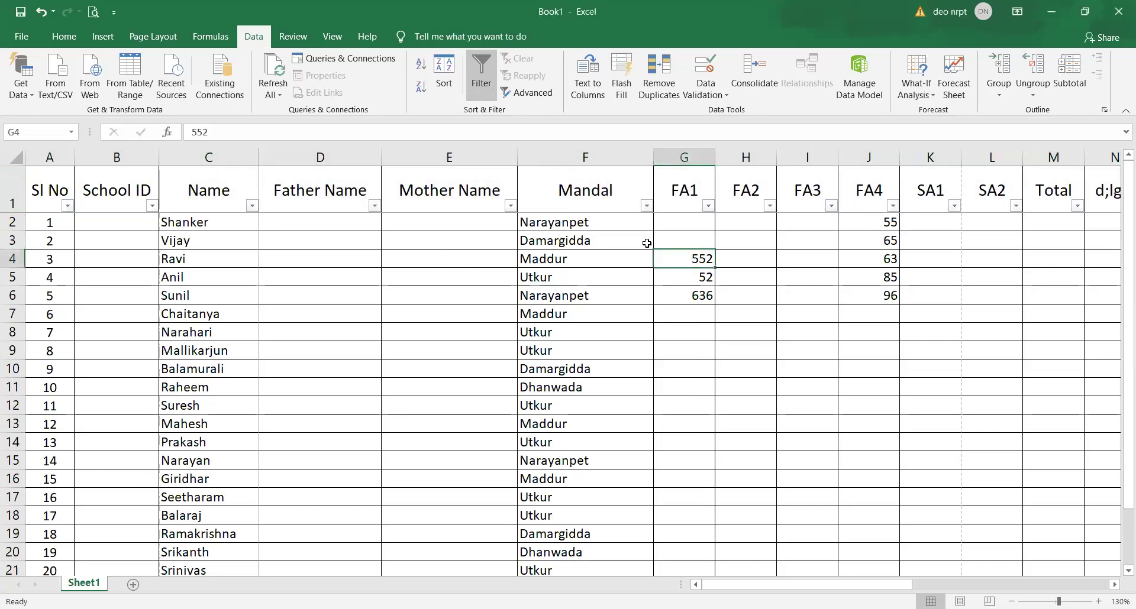
pyautogui.click(15, 184)
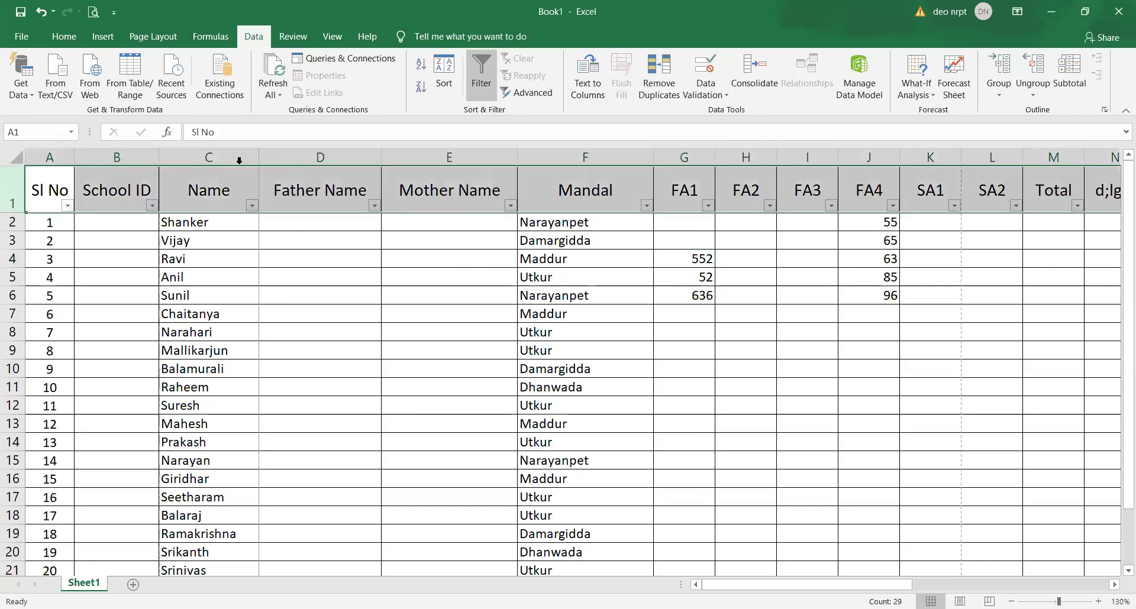
pyautogui.click(450, 80)
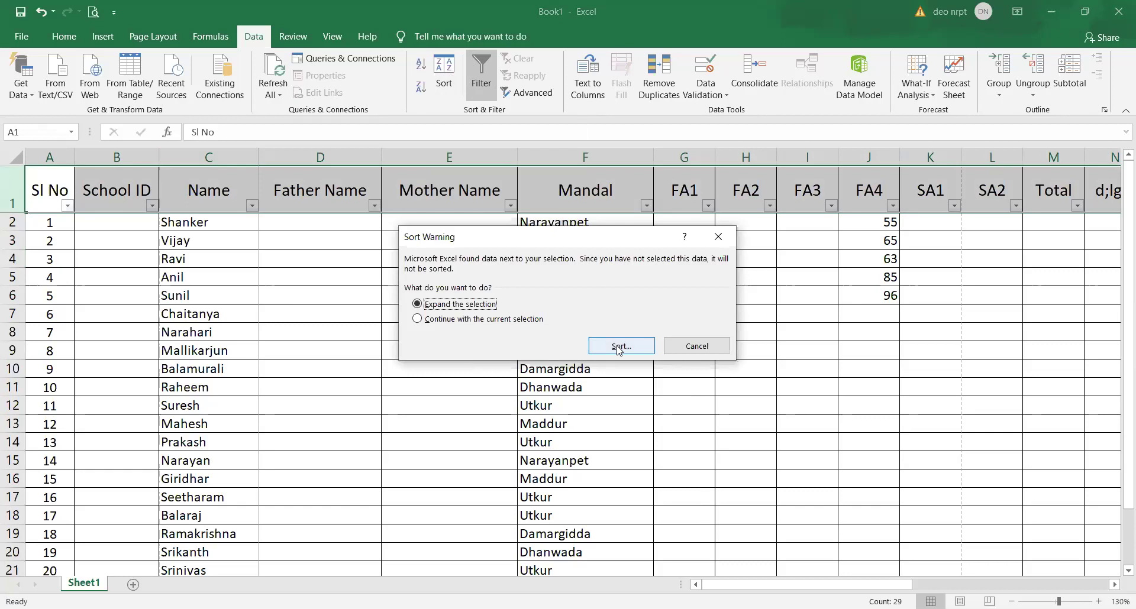
pyautogui.click(618, 348)
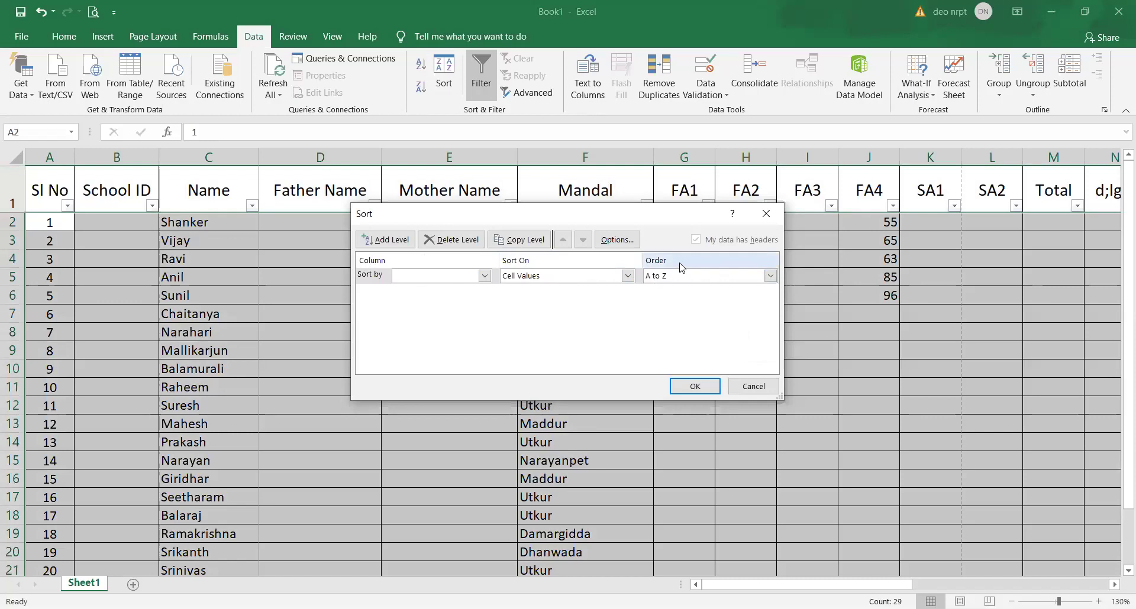
pyautogui.click(484, 276)
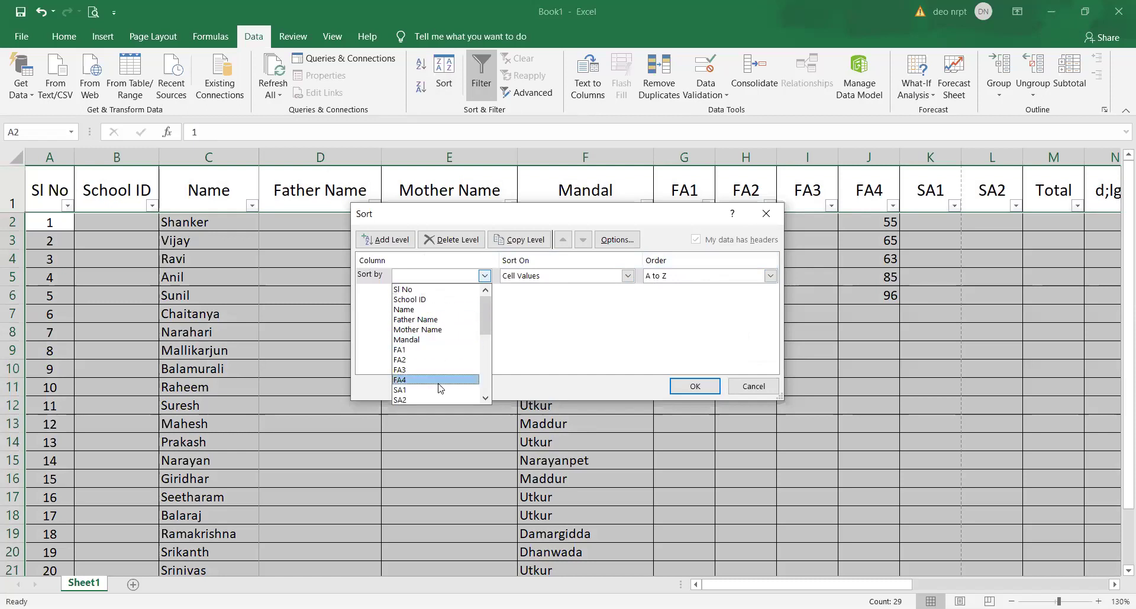
pyautogui.click(427, 309)
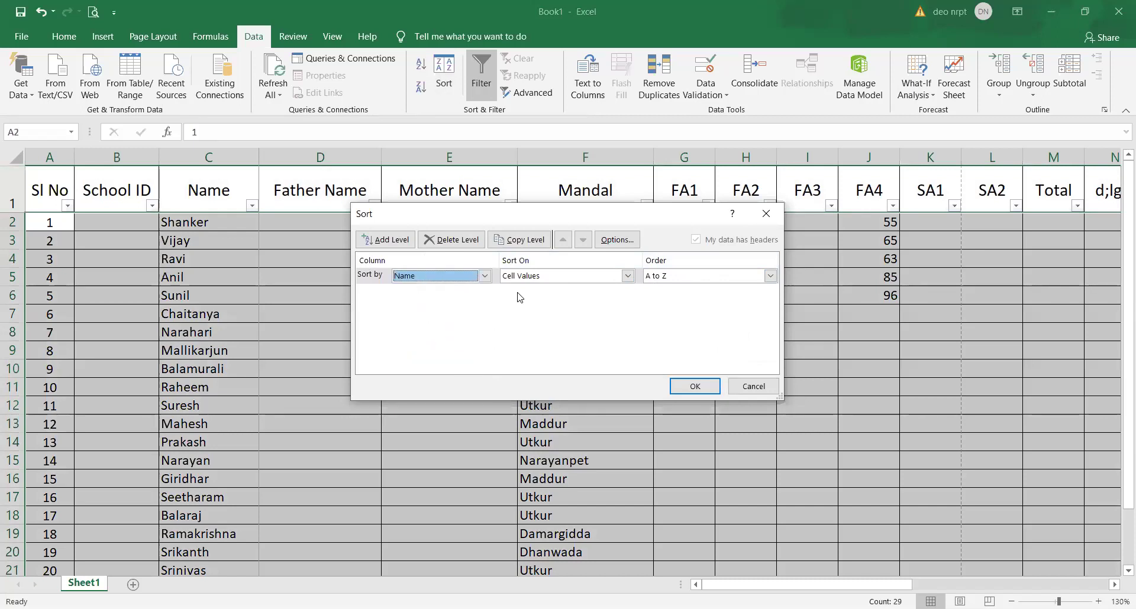
pyautogui.click(575, 276)
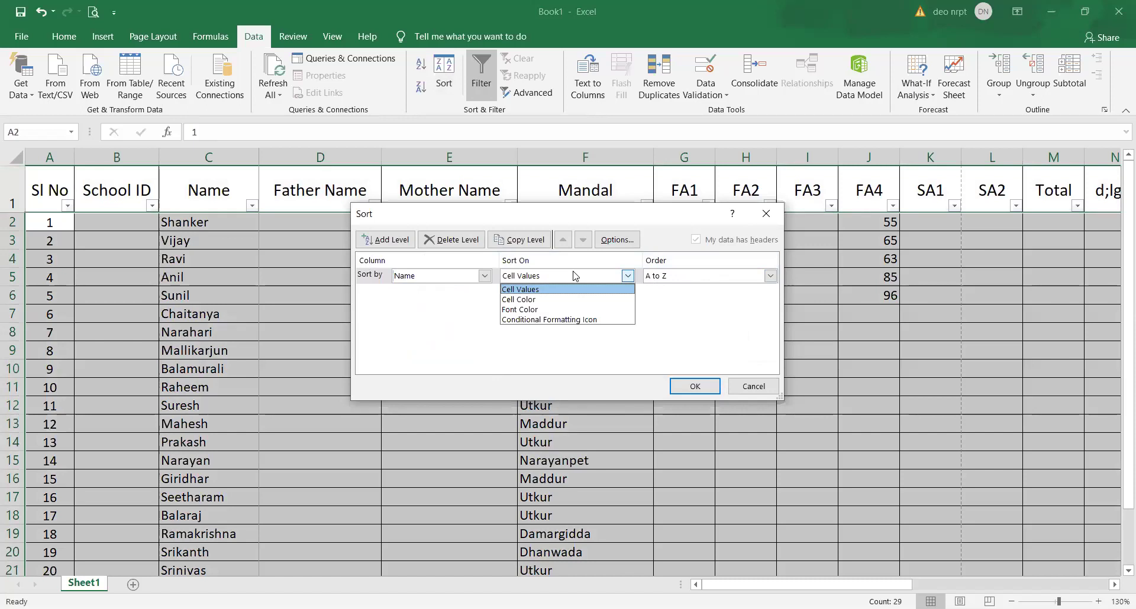
pyautogui.click(721, 276)
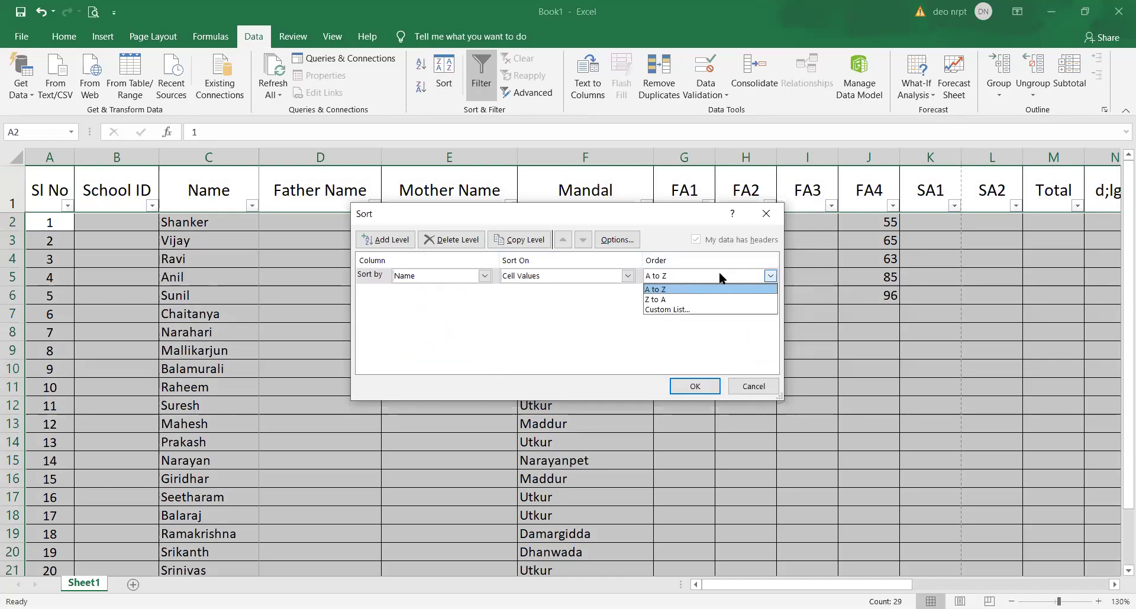
pyautogui.click(719, 273)
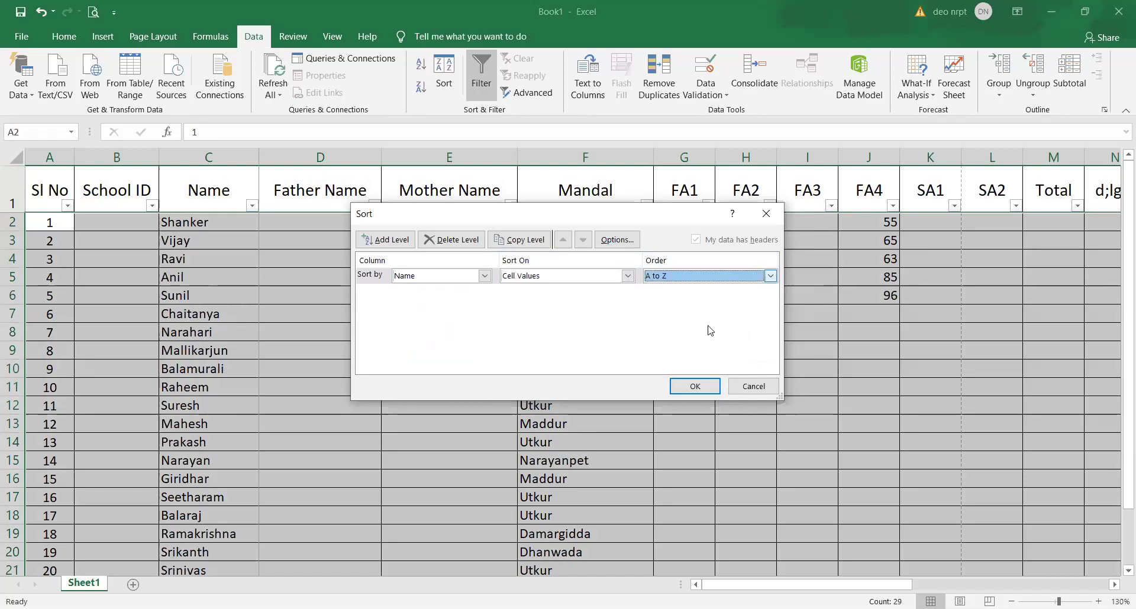
pyautogui.click(695, 386)
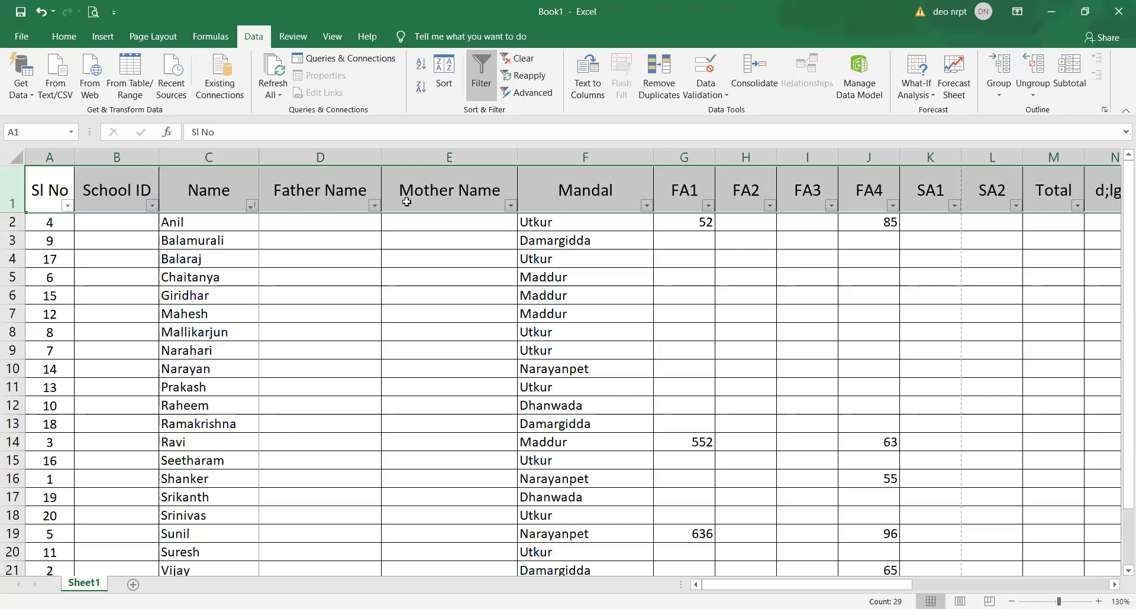
# - Re-sort the expanded student data by Name in Z to A order
pyautogui.click(445, 64)
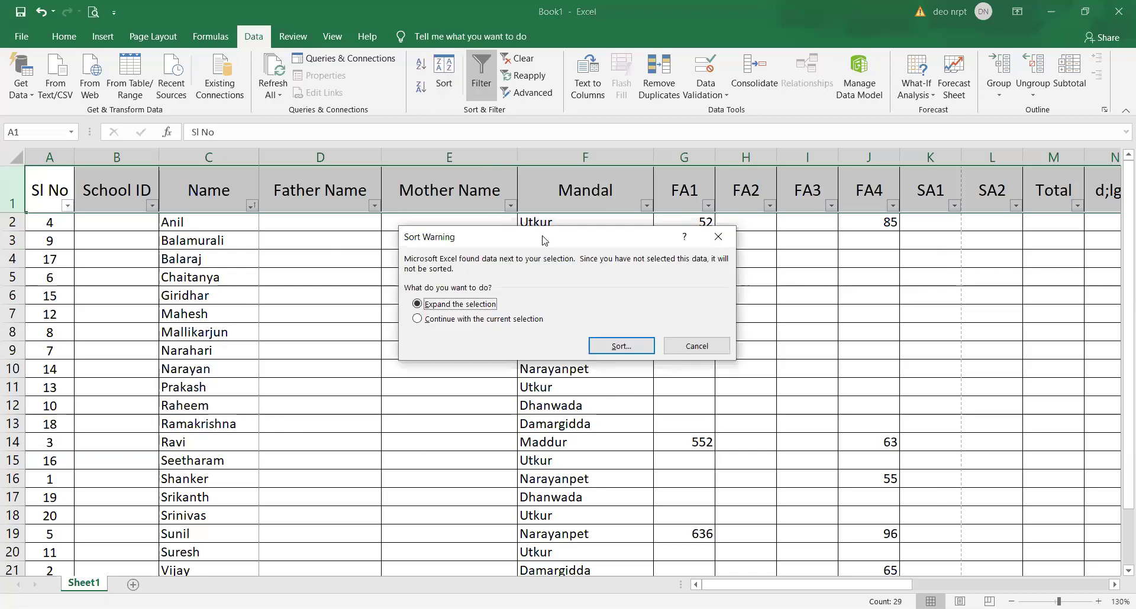
pyautogui.click(625, 349)
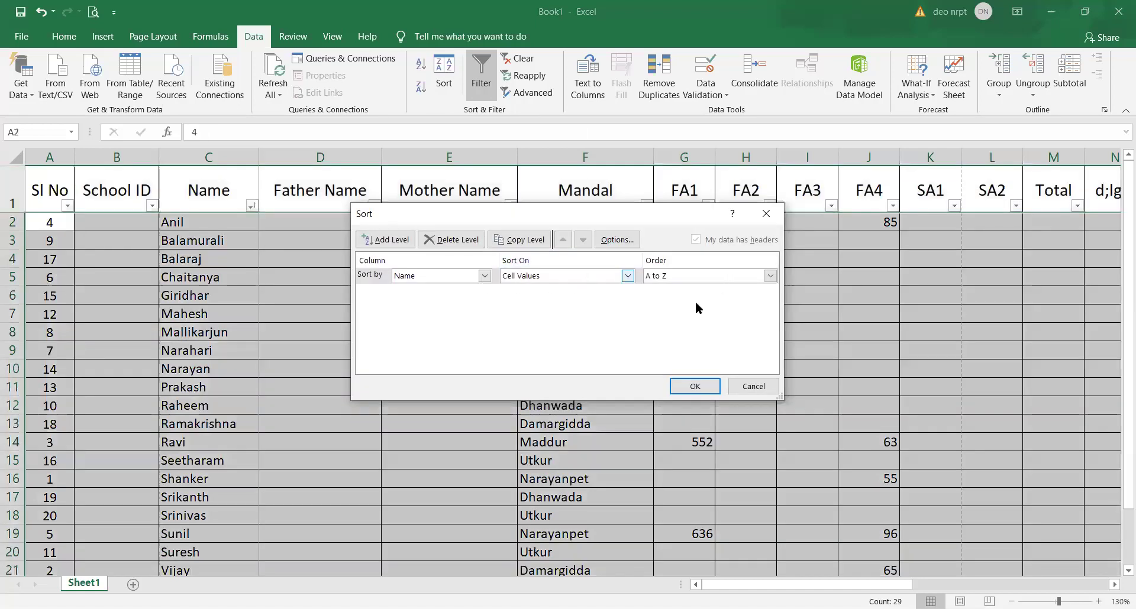
pyautogui.hotkey('alt', 'Down')
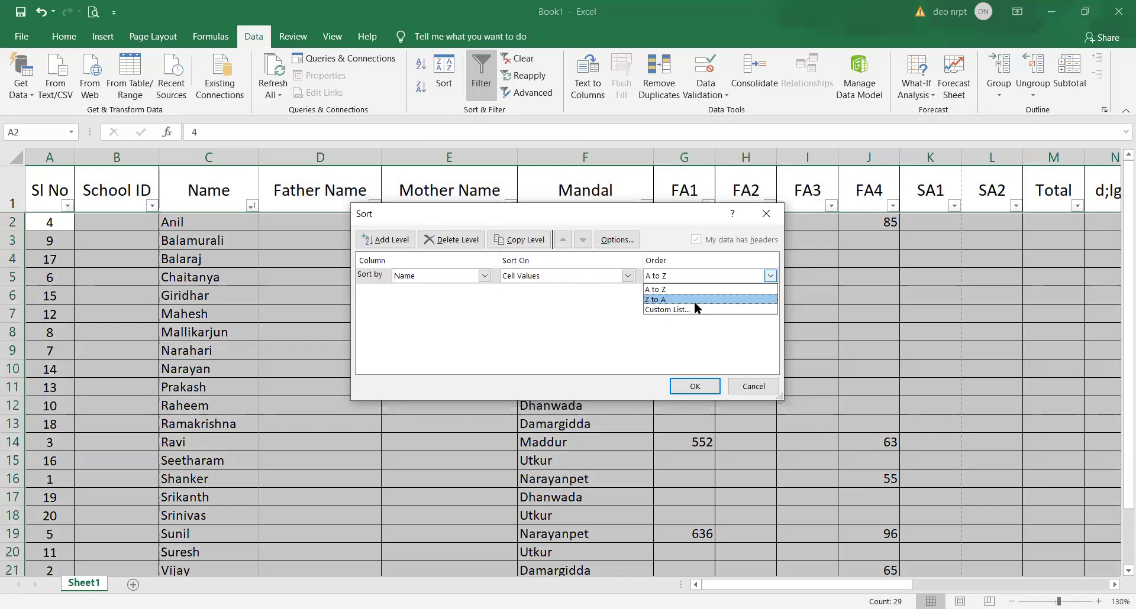
pyautogui.click(694, 300)
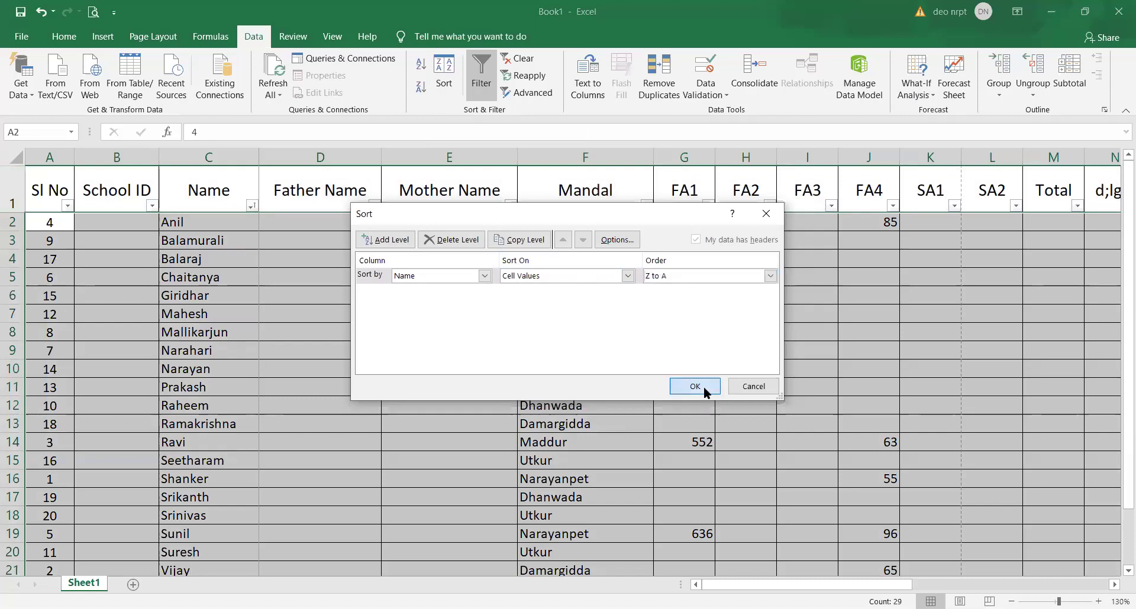
pyautogui.click(704, 385)
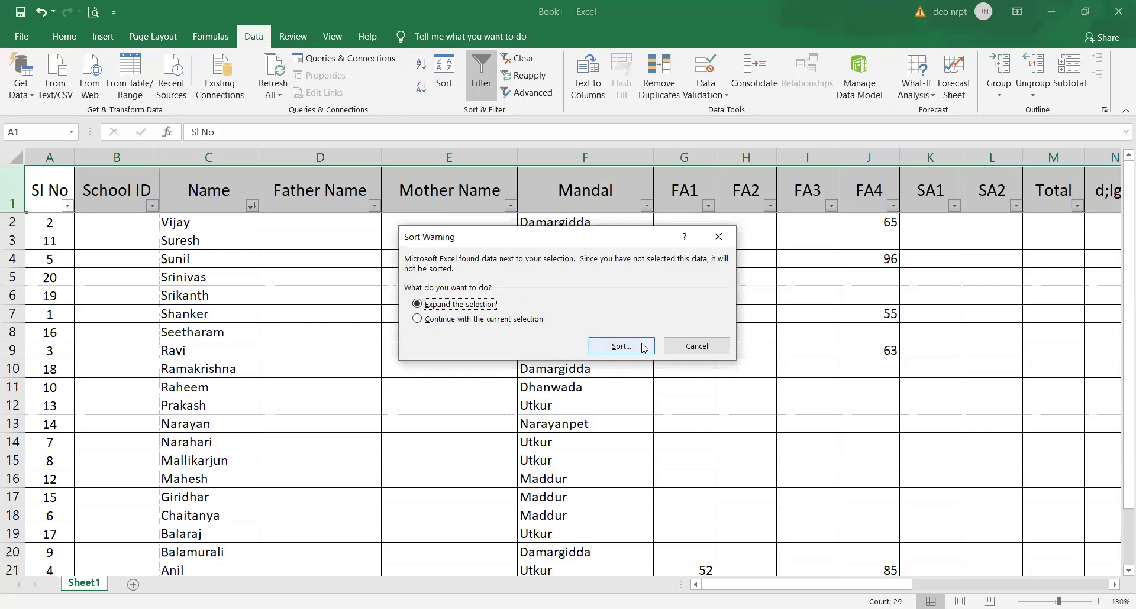
# - Abandon the additional sort and undo both Name sorts to restore the original serial number order
pyautogui.click(679, 346)
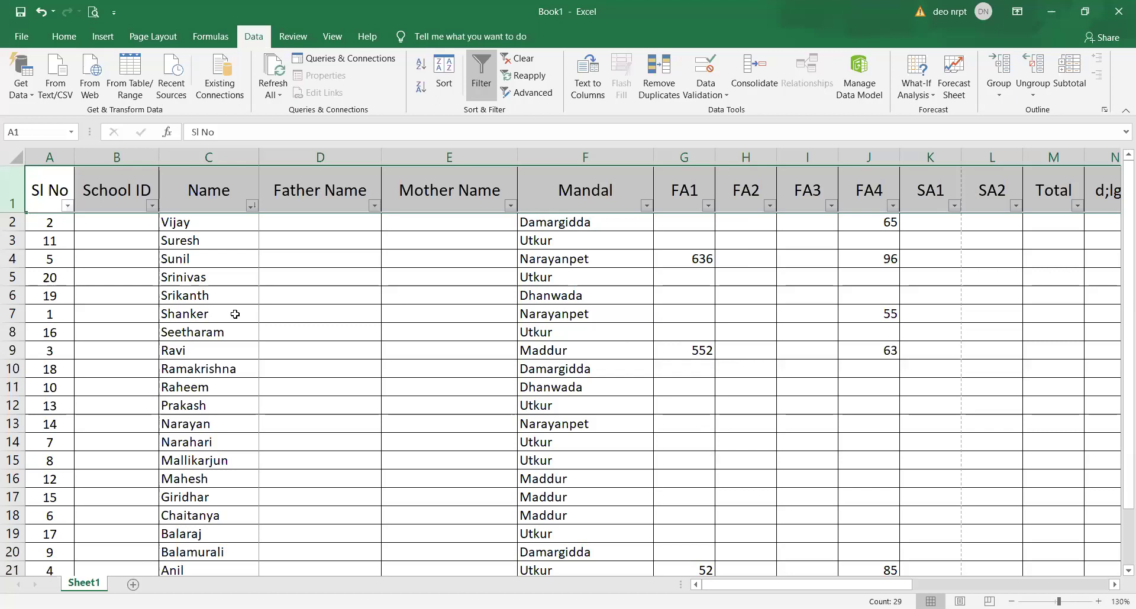
pyautogui.hotkey('ctrl', 'z')
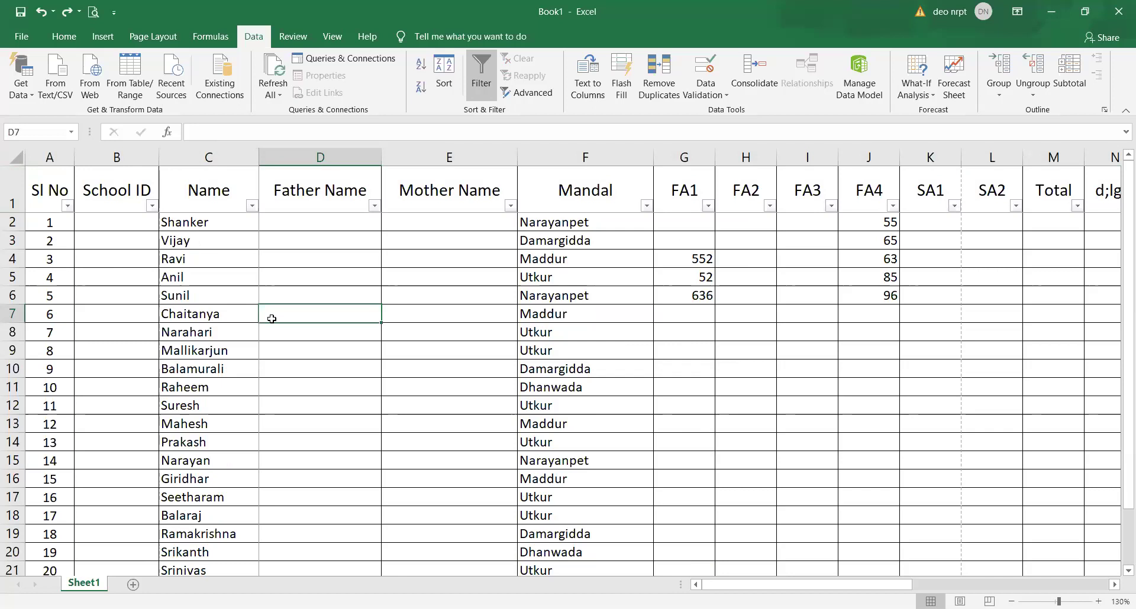
# - Increase the row height of all student rows, from row 2 through row 21
pyautogui.click(64, 36)
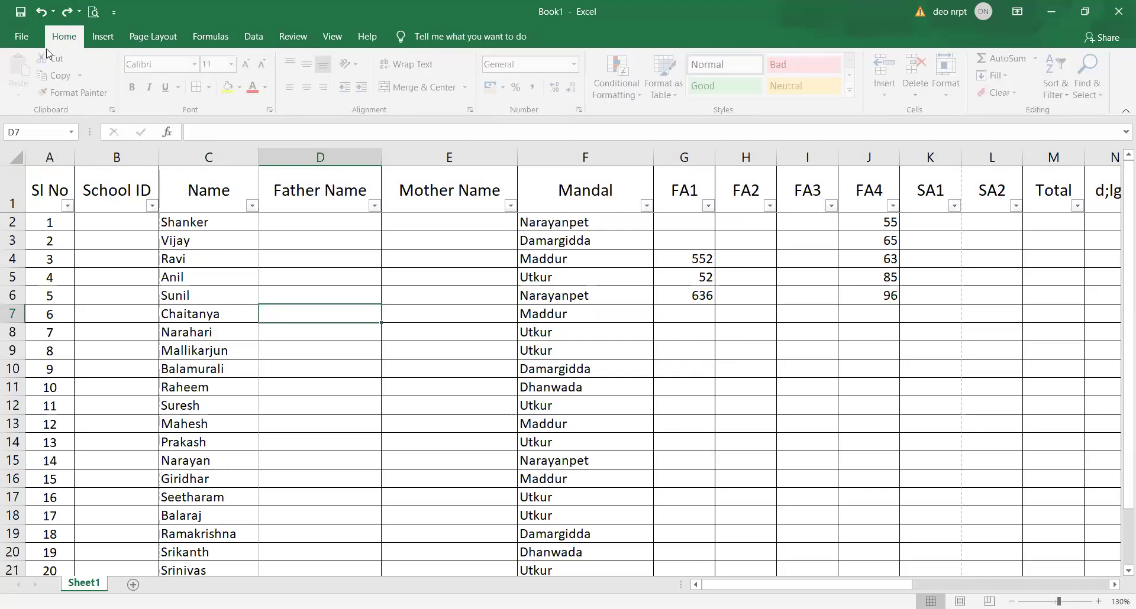
pyautogui.click(26, 43)
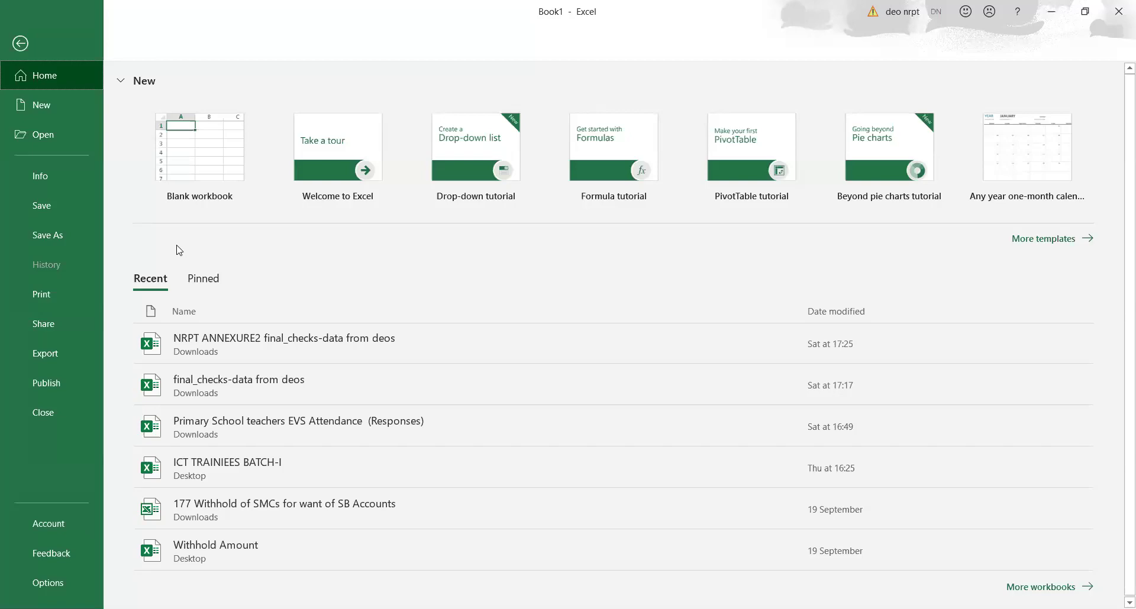
pyautogui.click(24, 46)
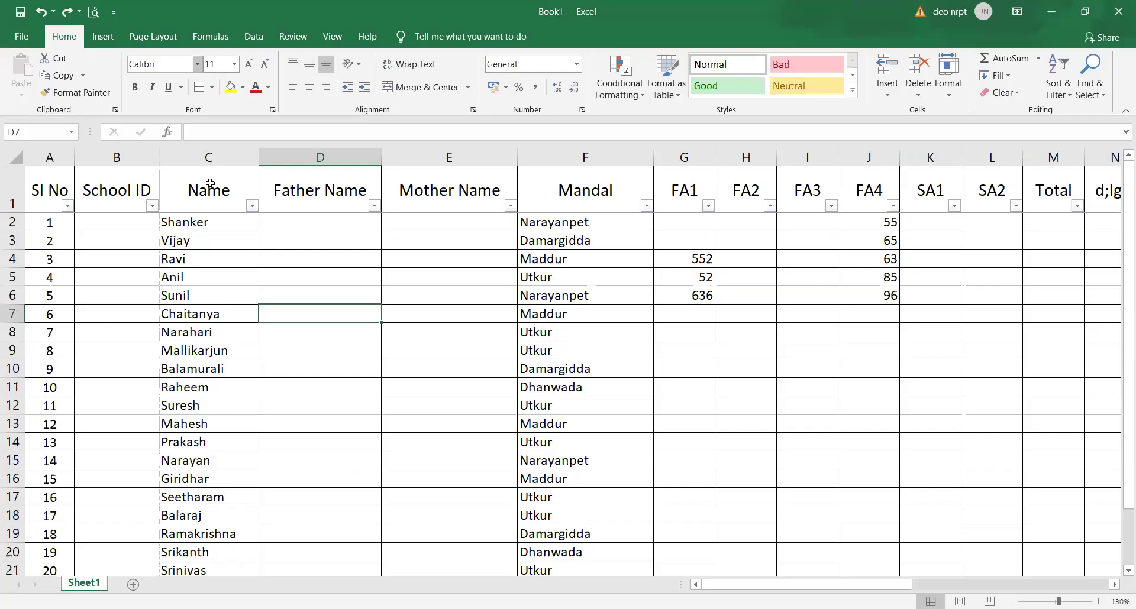
pyautogui.scroll(-6, 157, 338)
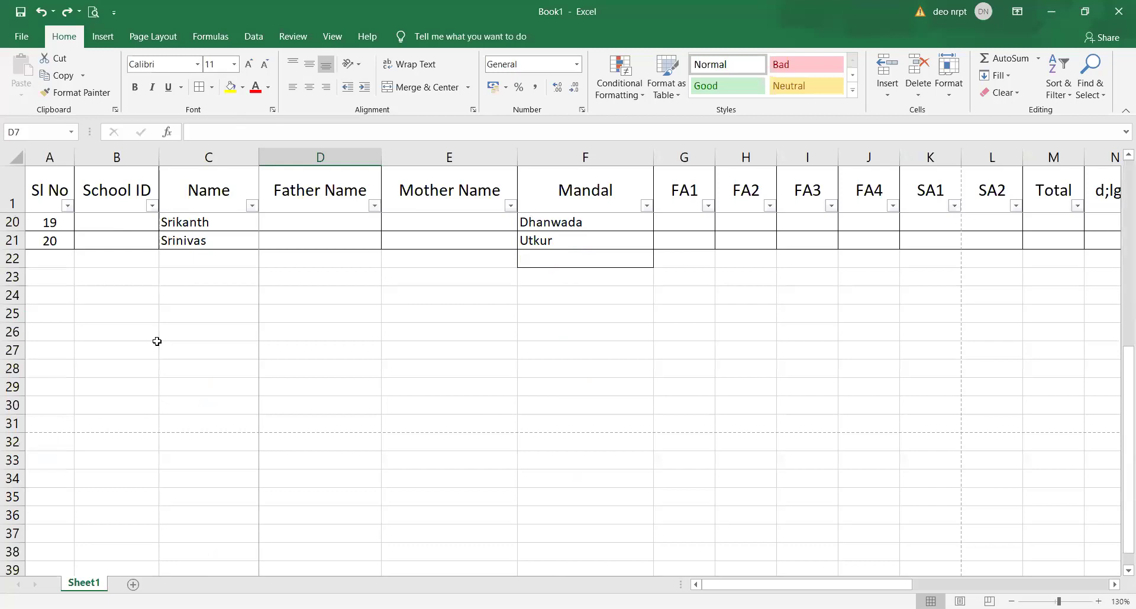
pyautogui.scroll(6, 159, 337)
pyautogui.moveTo(217, 221); pyautogui.dragTo(229, 535)
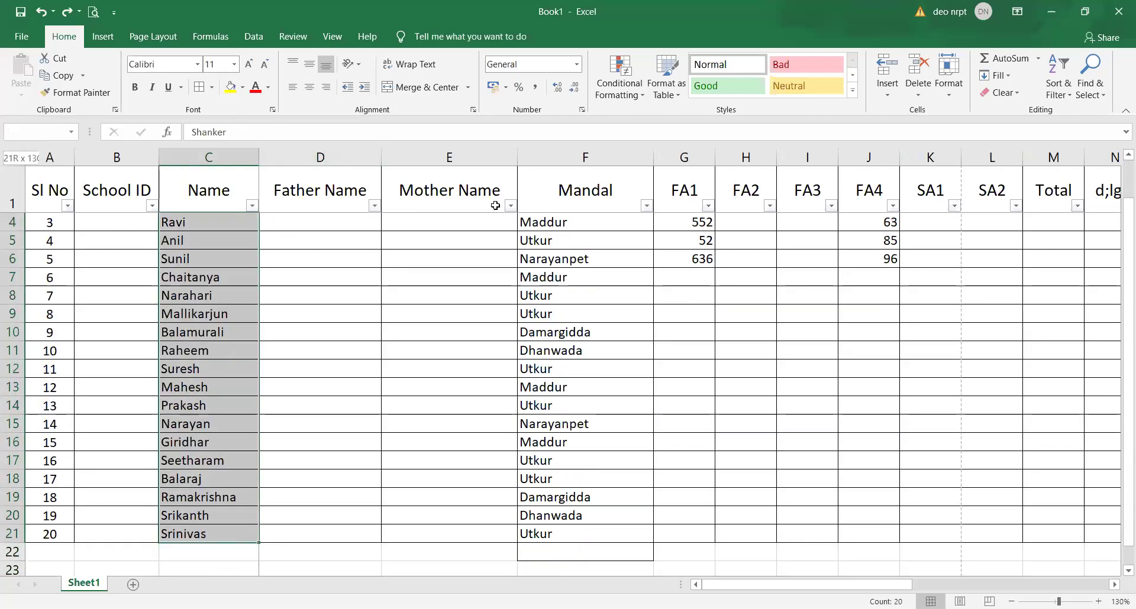
pyautogui.click(949, 89)
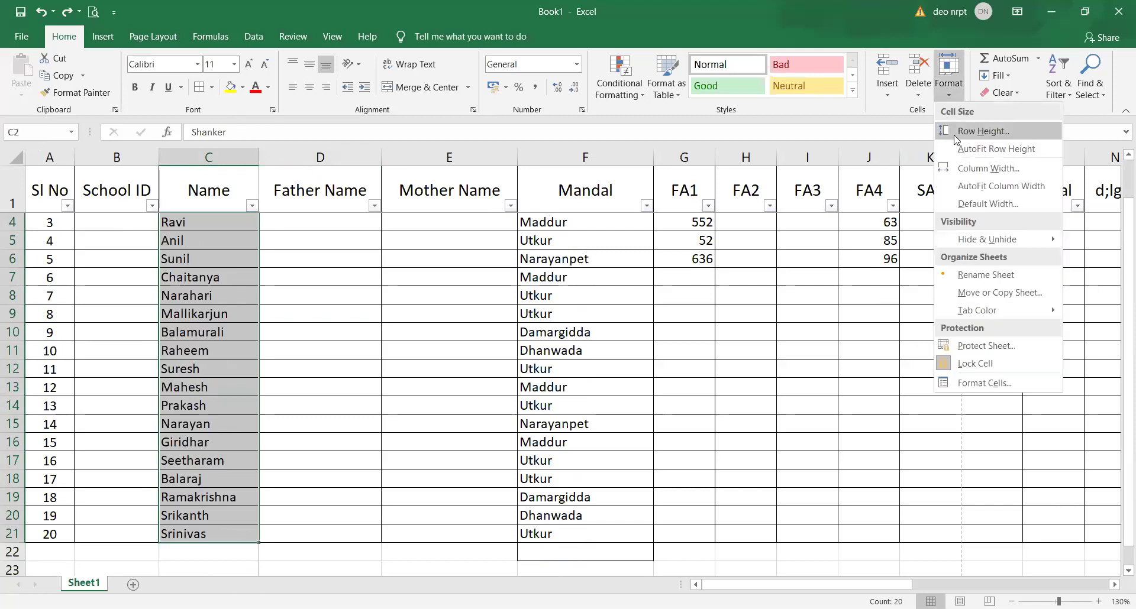
pyautogui.click(954, 133)
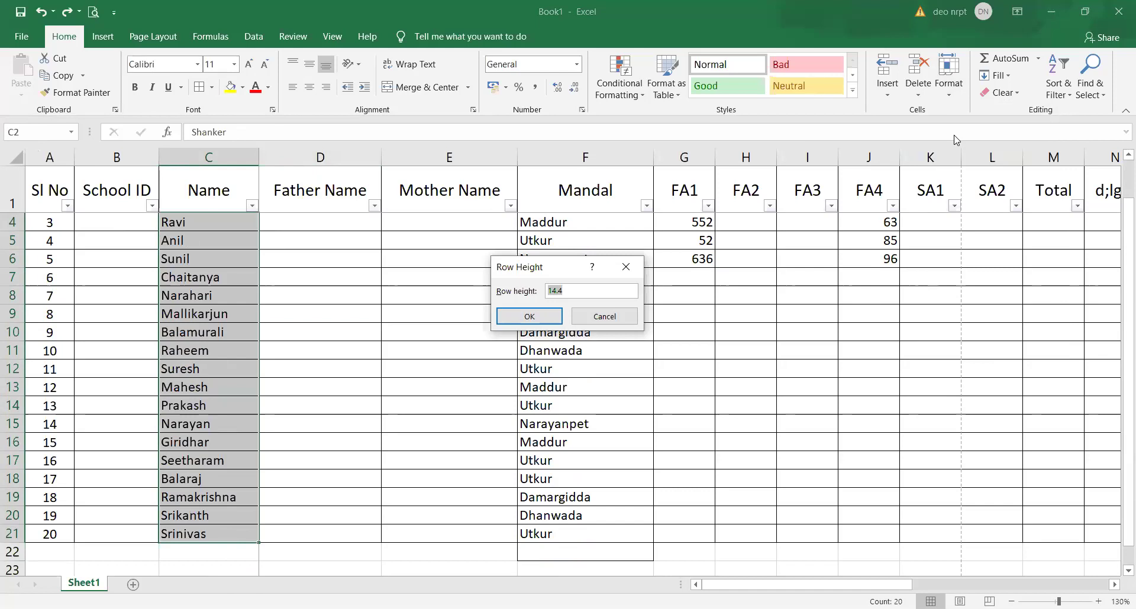
pyautogui.write('3')
pyautogui.press('Return')
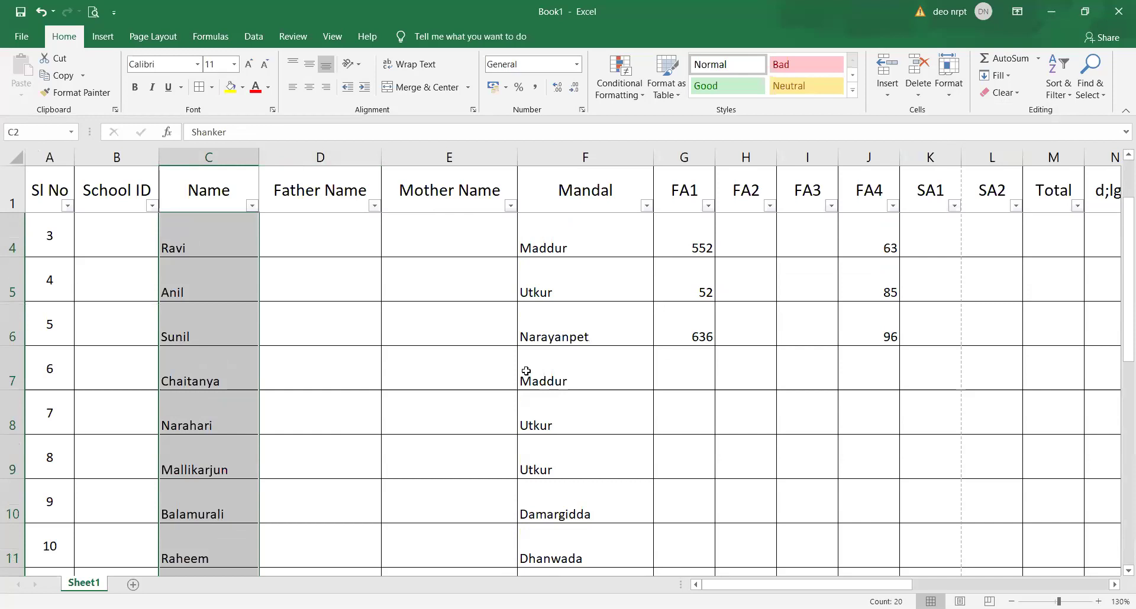
pyautogui.scroll(1, 526, 364)
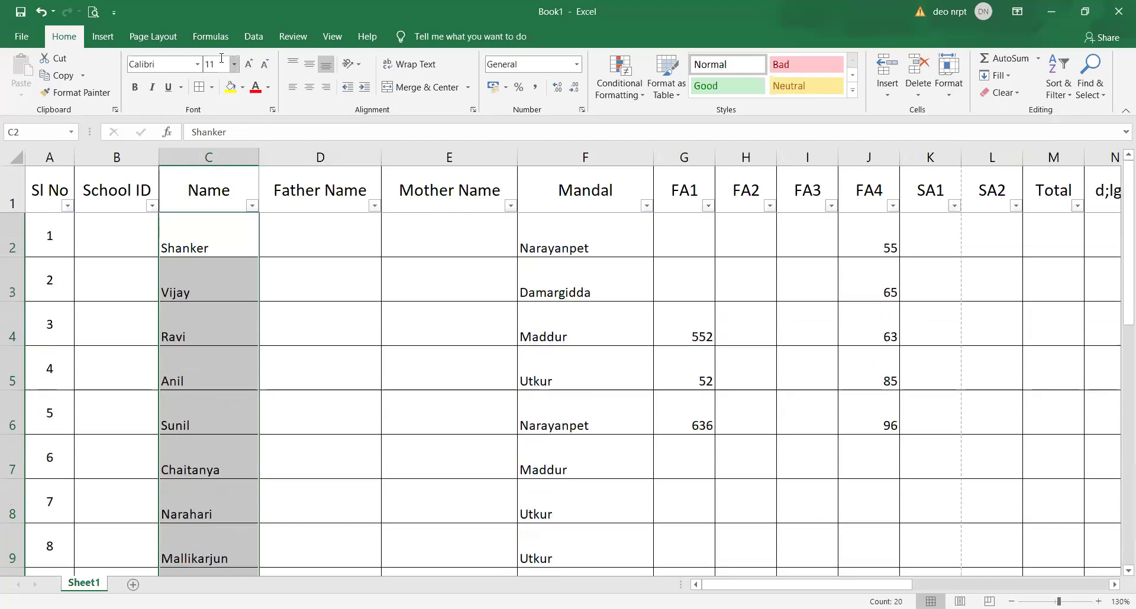
# - Examine how the taller student rows are divided between the first two pages in the print preview, and return to the sheet
pyautogui.click(94, 16)
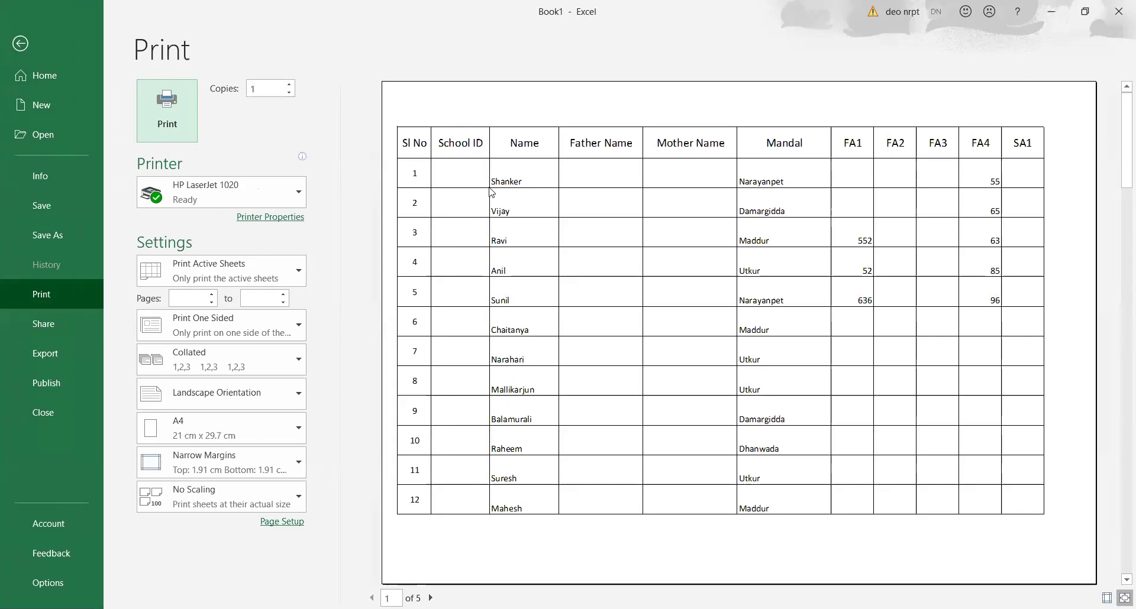
pyautogui.press('Return')
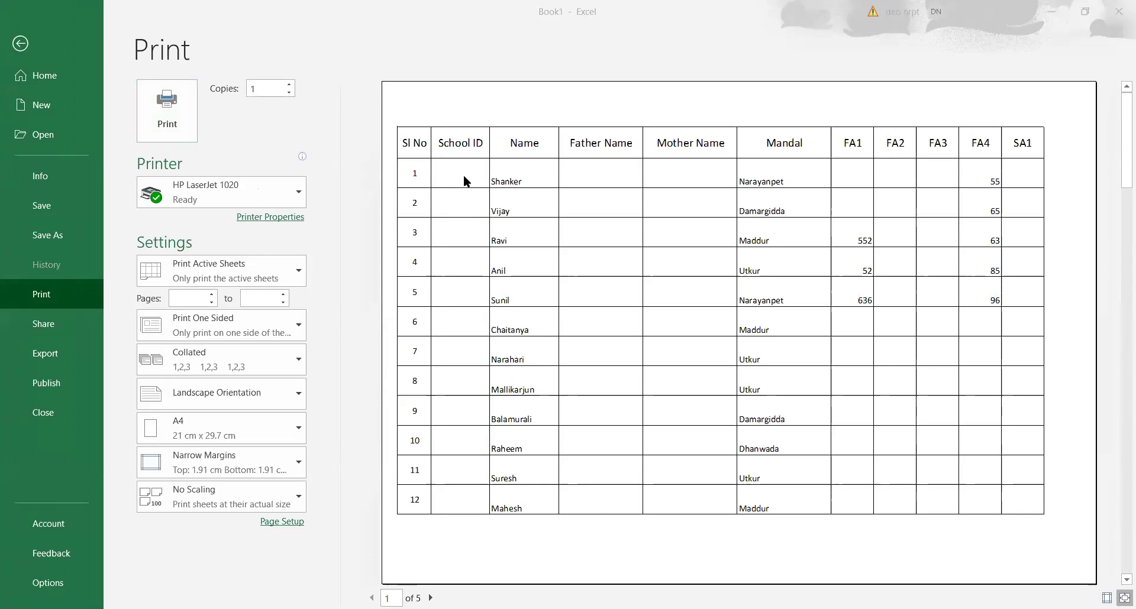
pyautogui.scroll(-1, 463, 175)
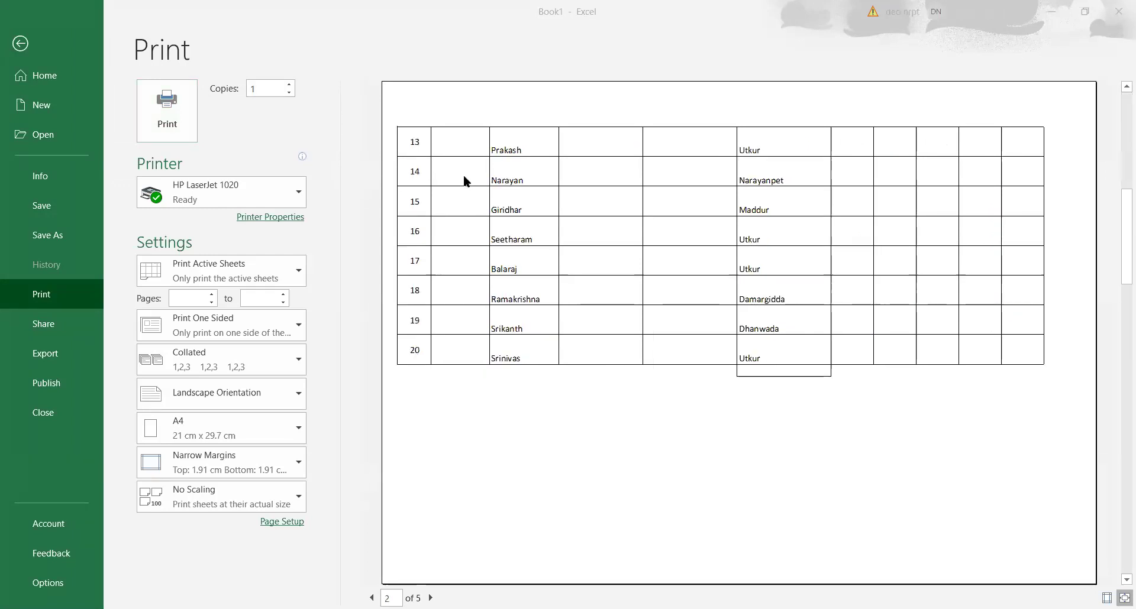
pyautogui.scroll(1, 463, 175)
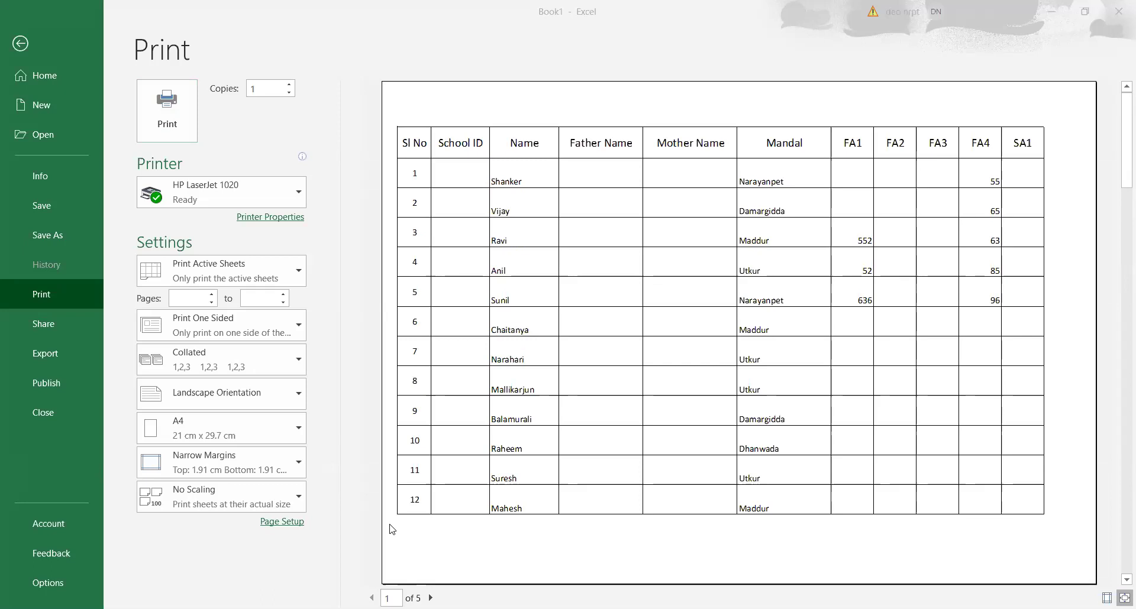
pyautogui.scroll(-1, 490, 380)
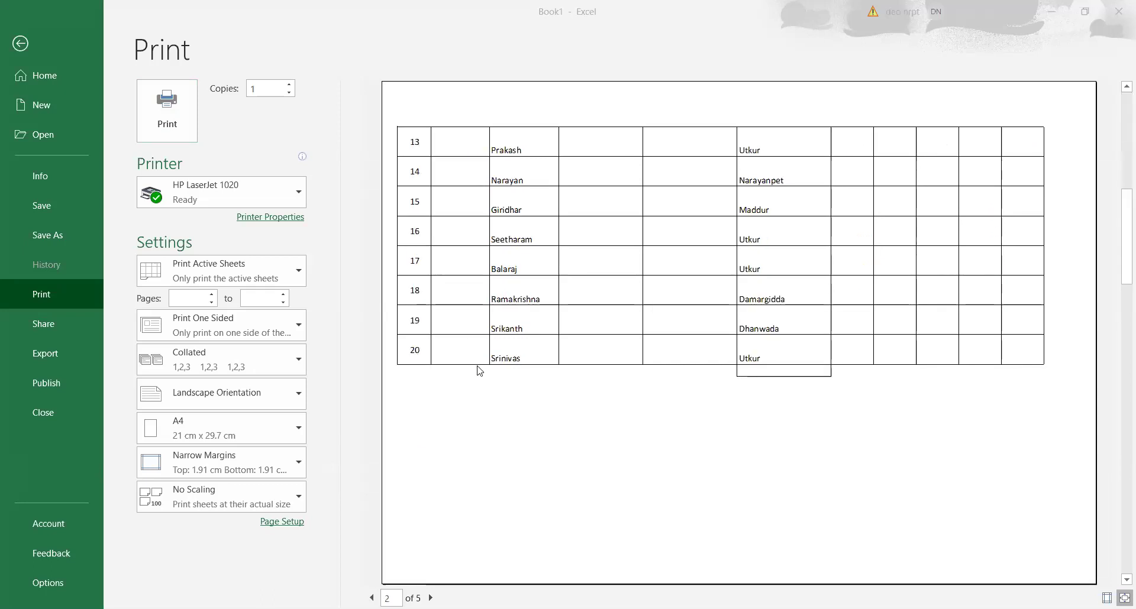
pyautogui.scroll(1, 465, 330)
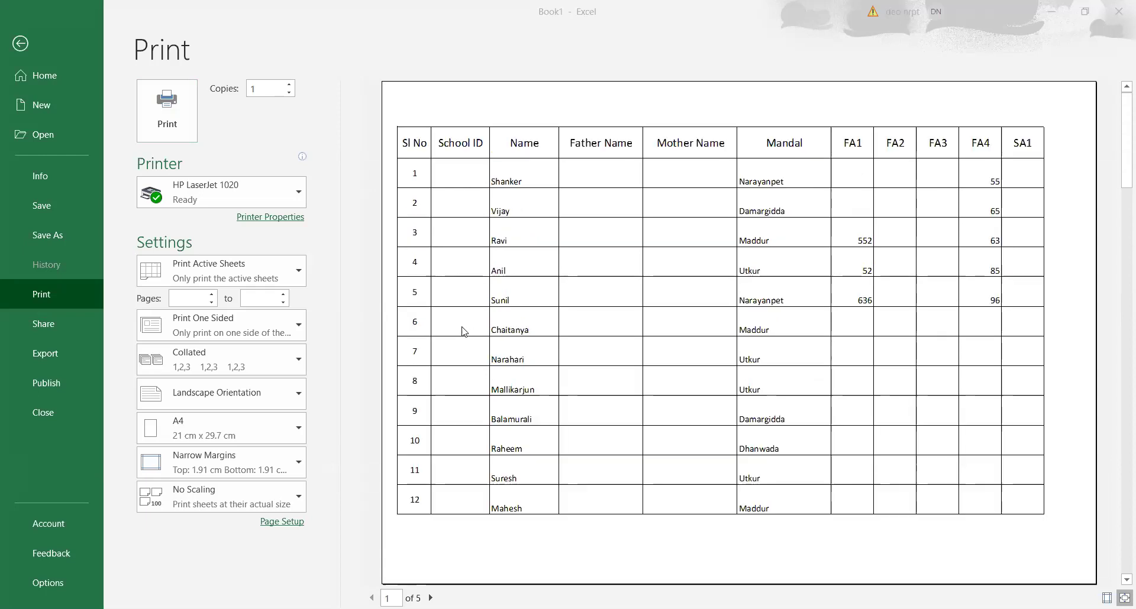
pyautogui.click(21, 43)
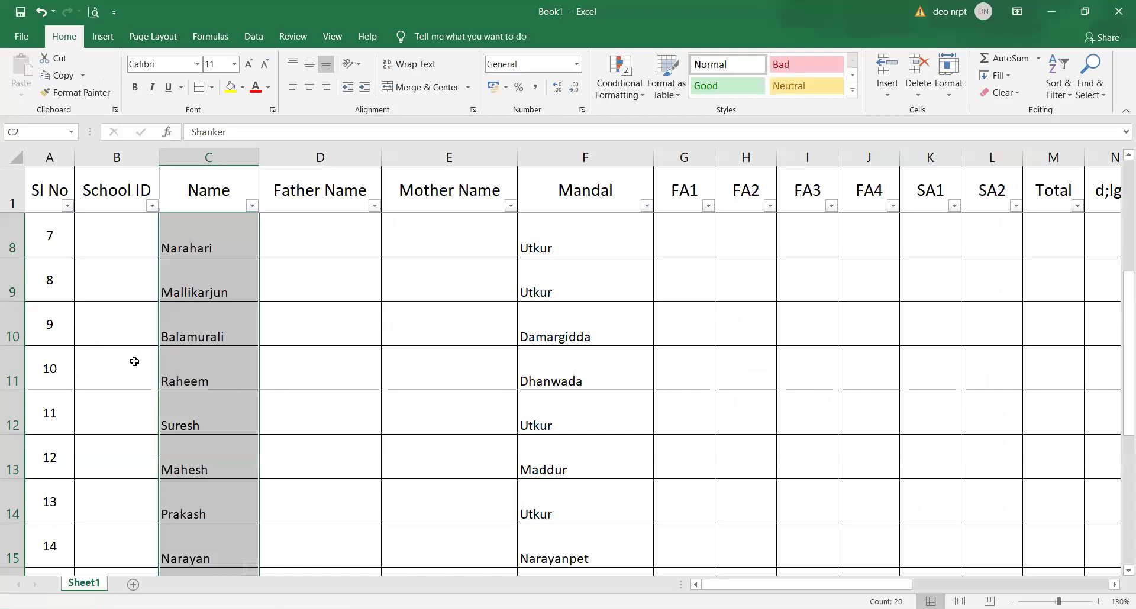
pyautogui.scroll(-1, 142, 362)
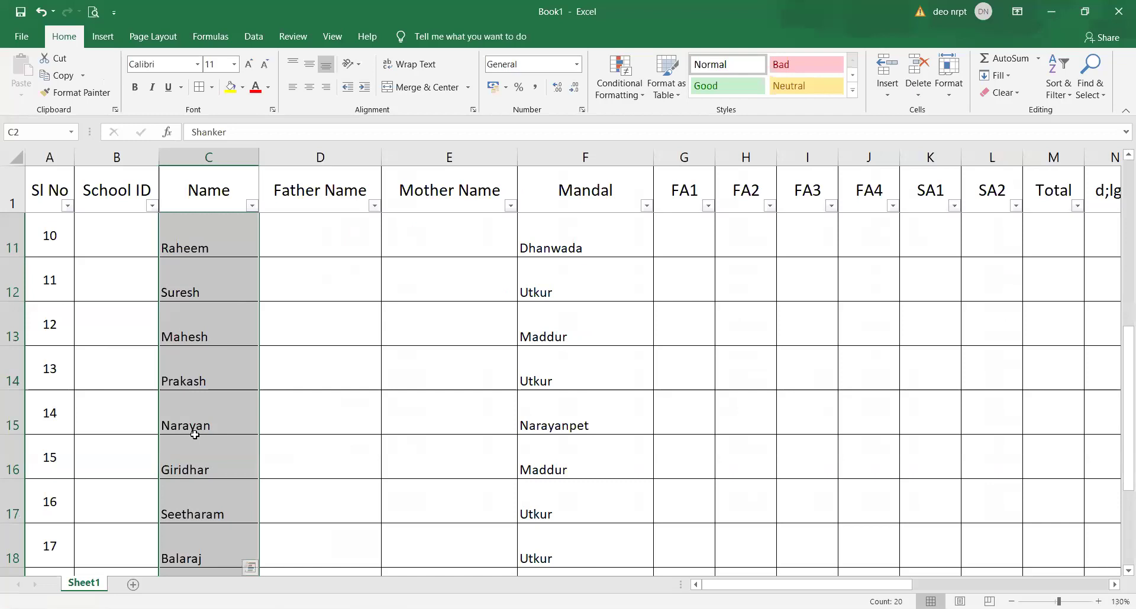
# - Check in the print preview whether the header row appears on both the first and second pages, and return to the sheet
pyautogui.scroll(3, 195, 434)
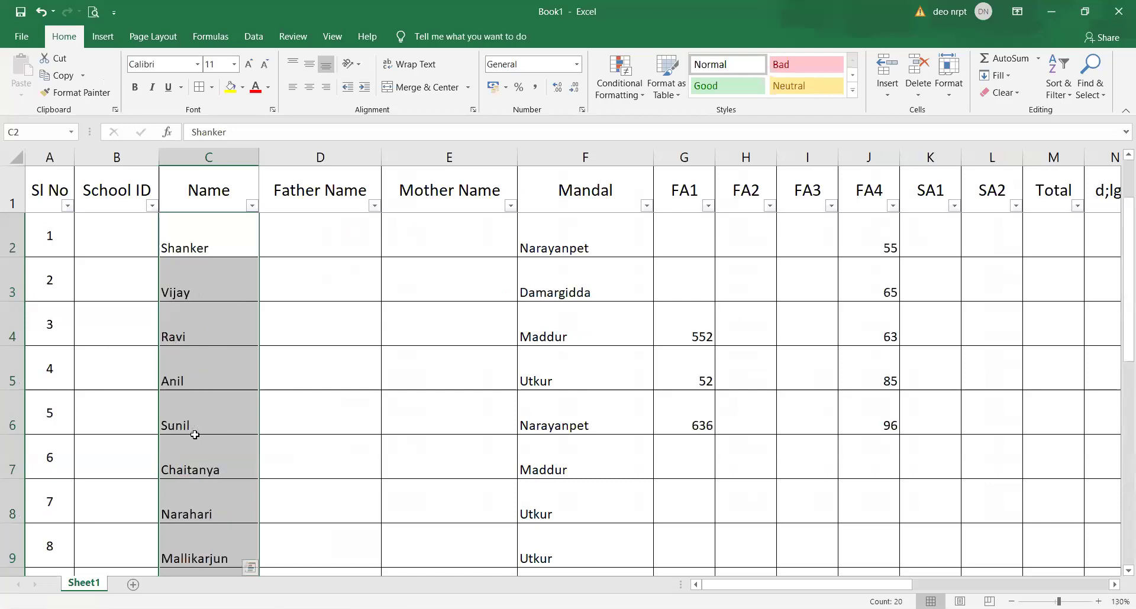
pyautogui.click(104, 38)
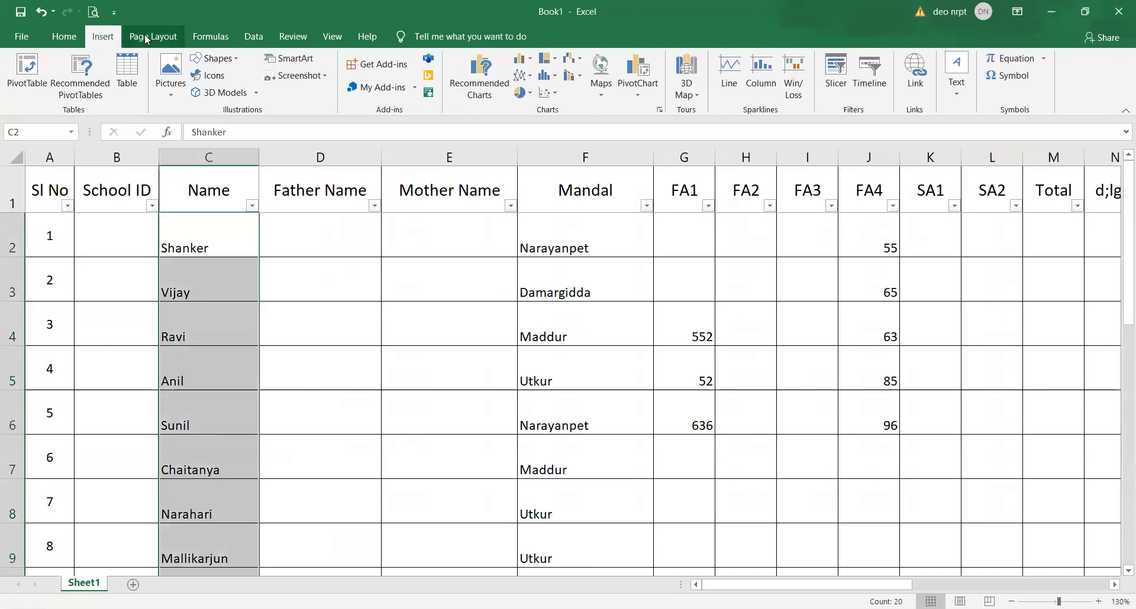
pyautogui.click(165, 37)
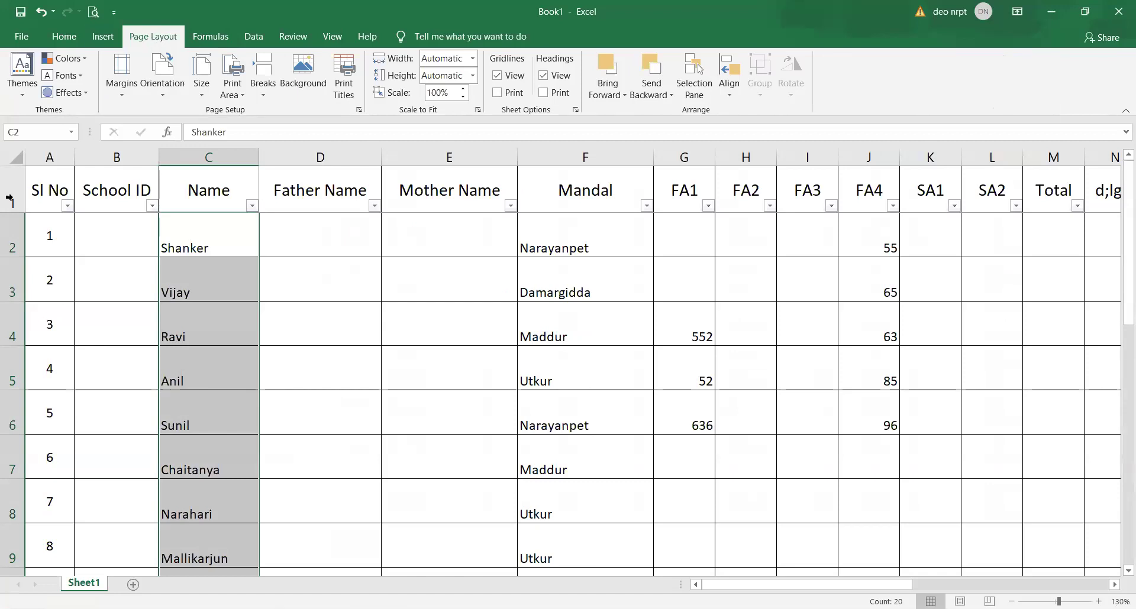
pyautogui.click(92, 16)
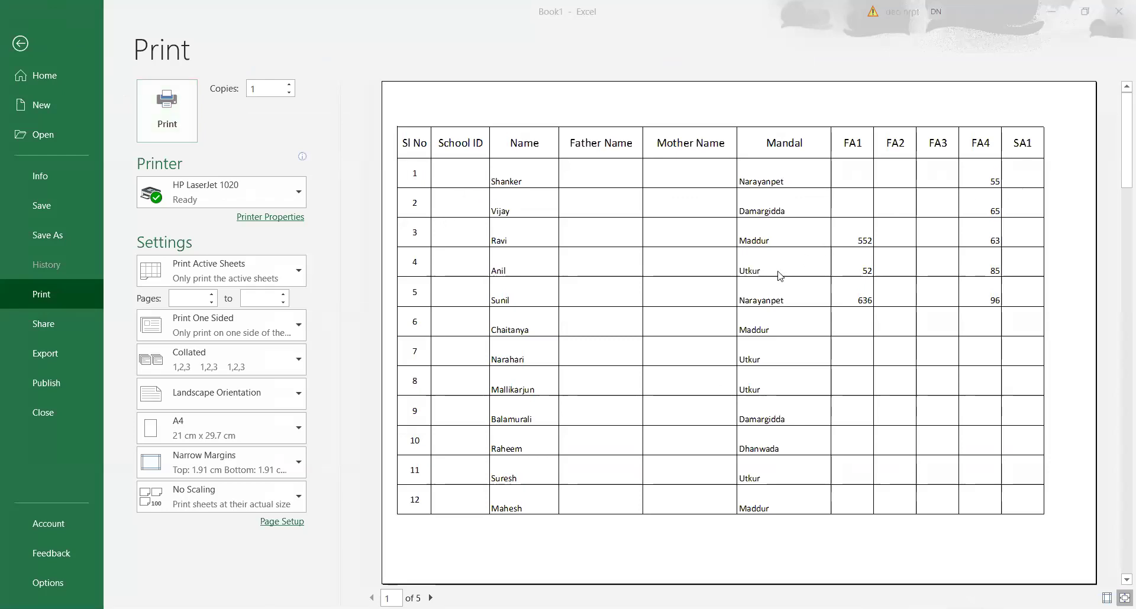
pyautogui.scroll(-1, 780, 275)
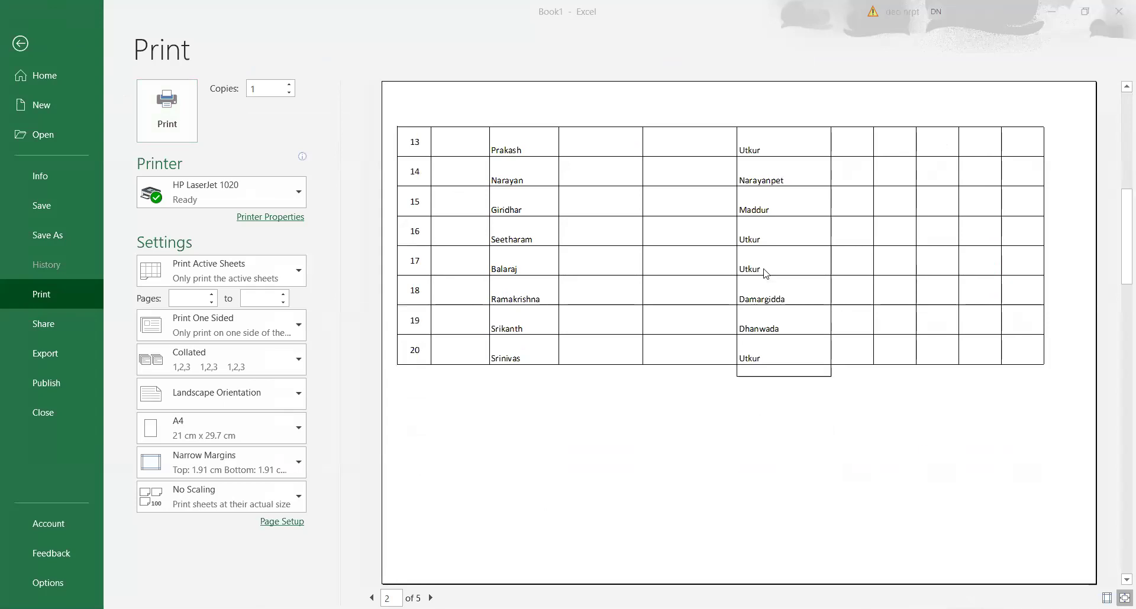
pyautogui.scroll(1, 757, 271)
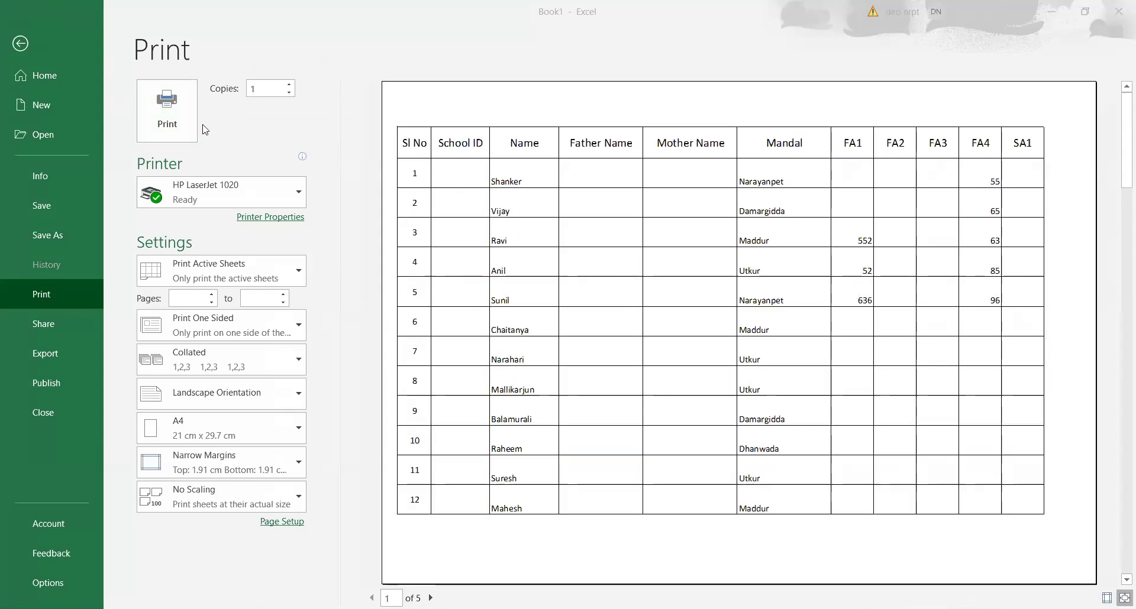
pyautogui.click(20, 45)
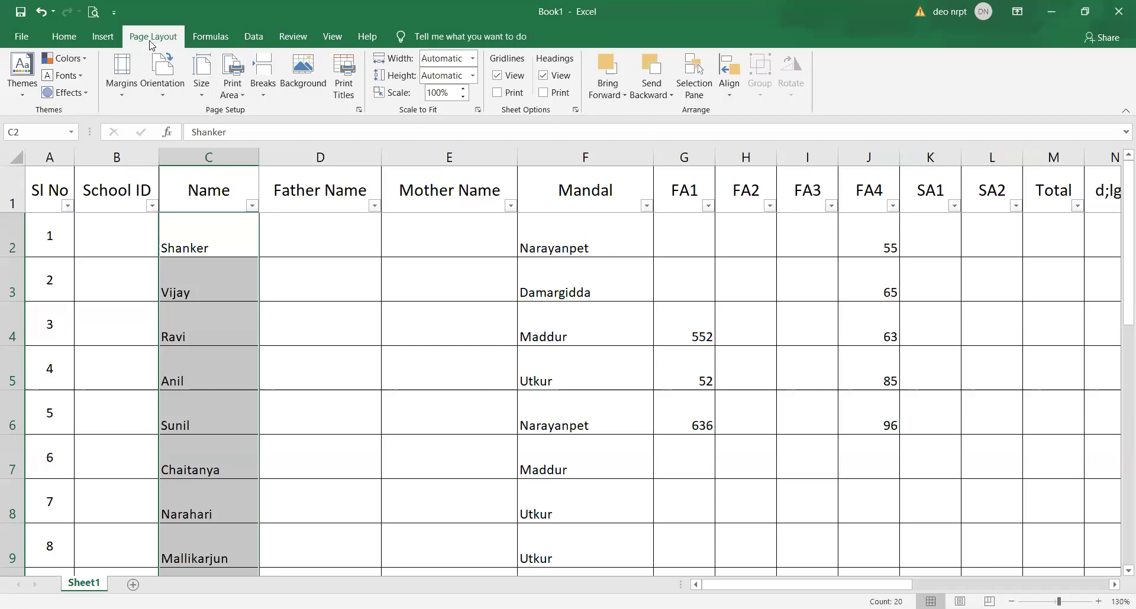
# - Set header row 1 ($1:$1) as the print title row to repeat at the top of every page
pyautogui.click(342, 74)
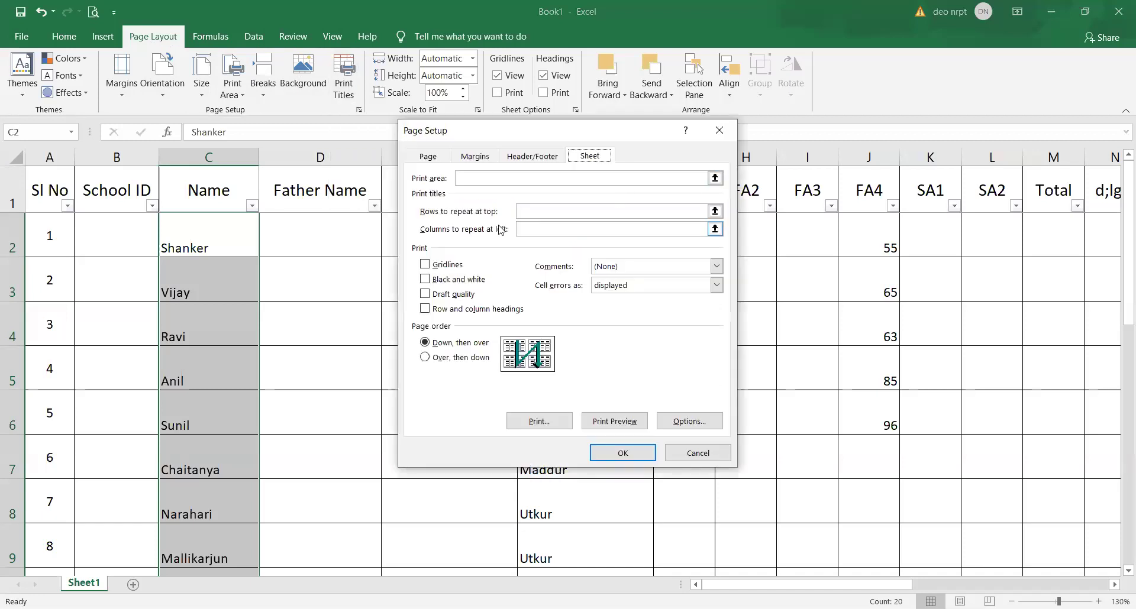
pyautogui.click(550, 226)
pyautogui.click(686, 216)
pyautogui.click(703, 211)
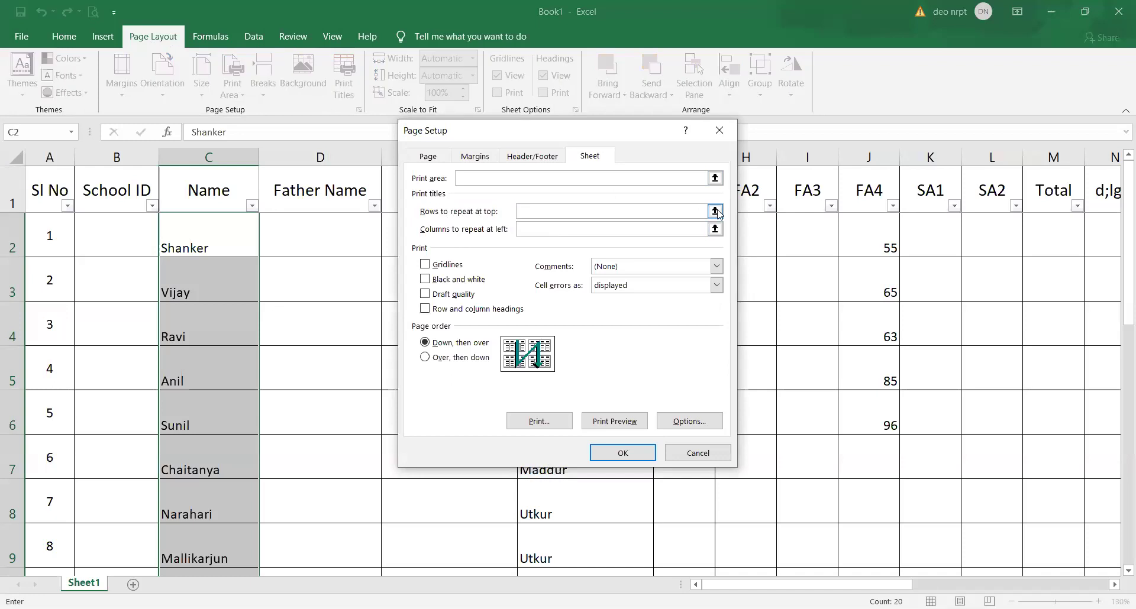
pyautogui.click(715, 211)
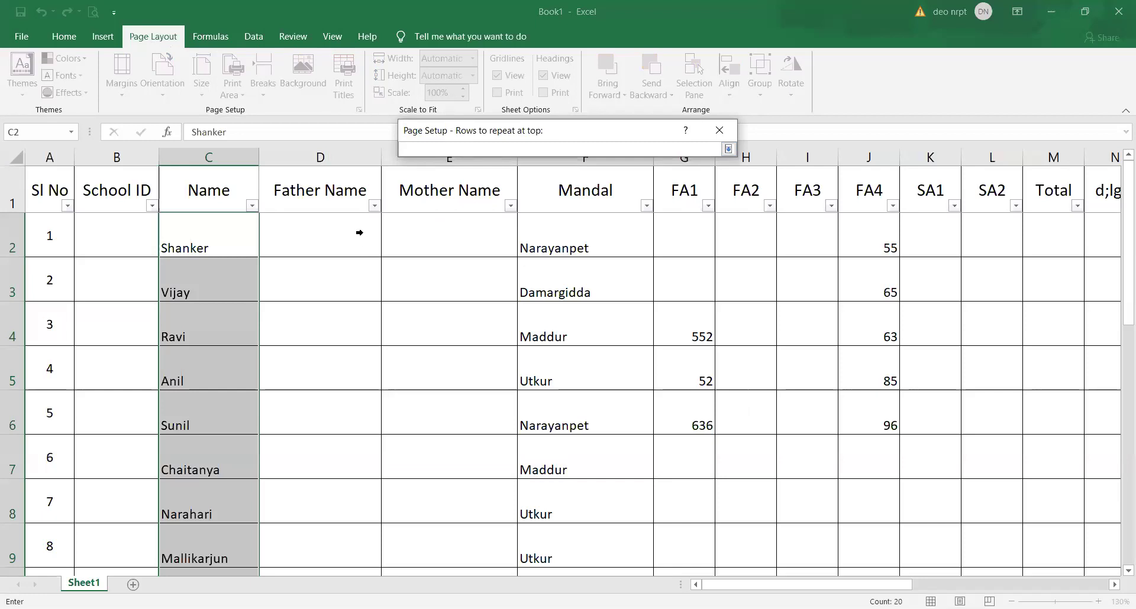
pyautogui.click(10, 195)
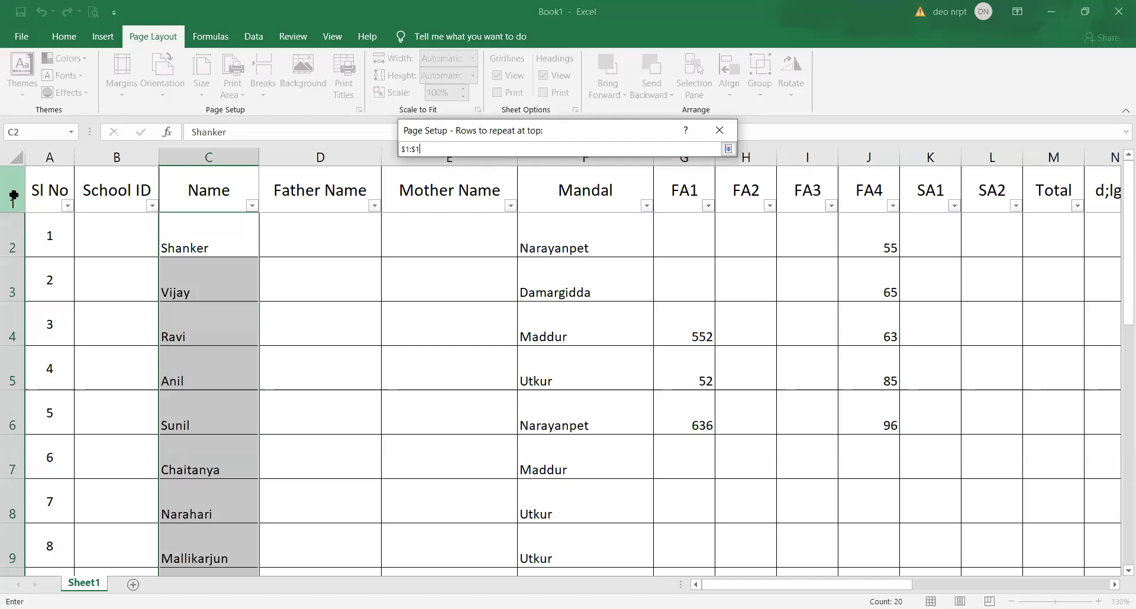
pyautogui.click(727, 150)
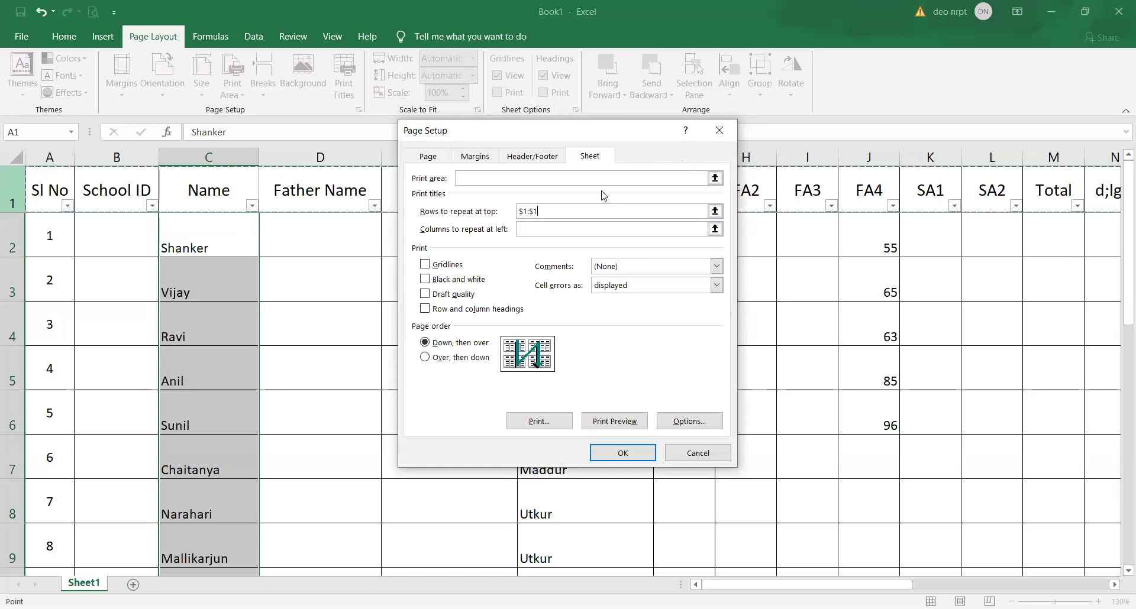
pyautogui.click(627, 453)
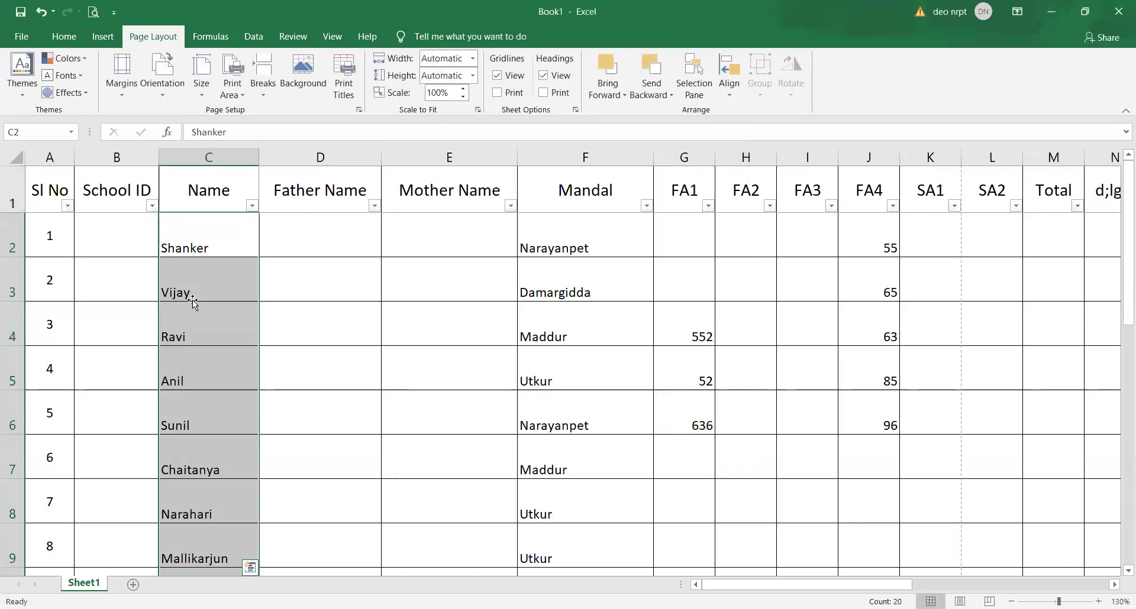
# - Compare the headings on the first two pages in the print preview with the repeated title row, and return to the sheet
pyautogui.click(93, 11)
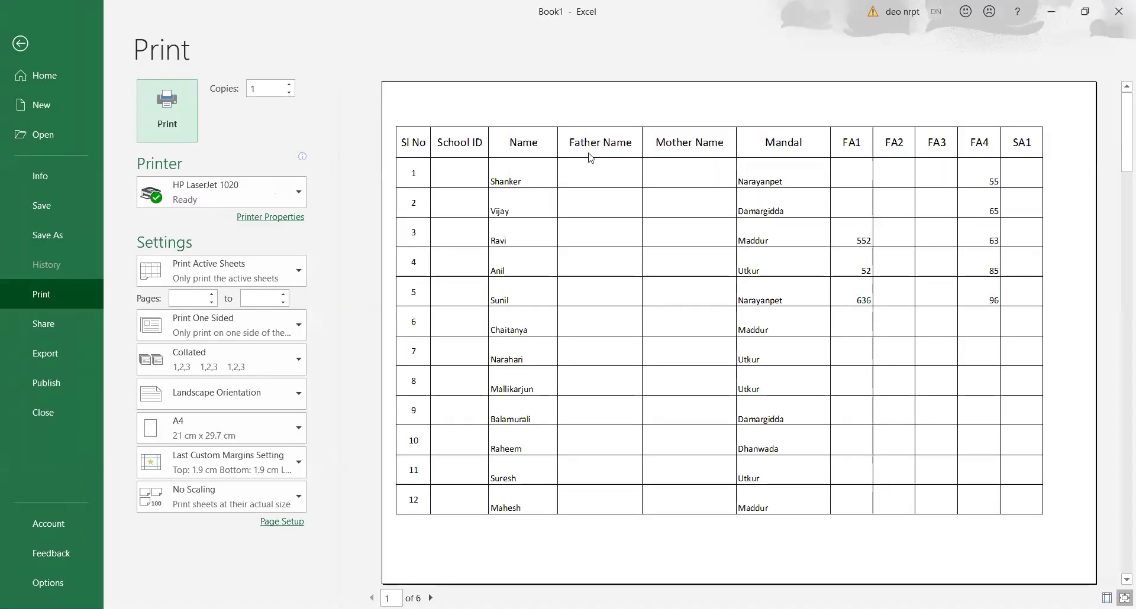
pyautogui.scroll(-1, 603, 246)
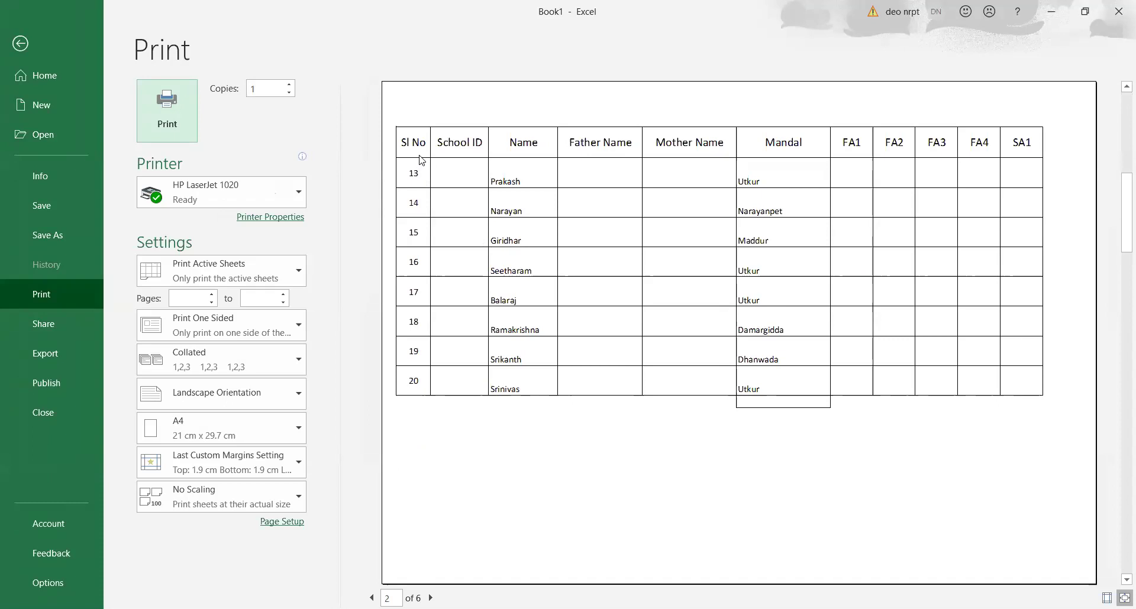
pyautogui.scroll(2, 680, 221)
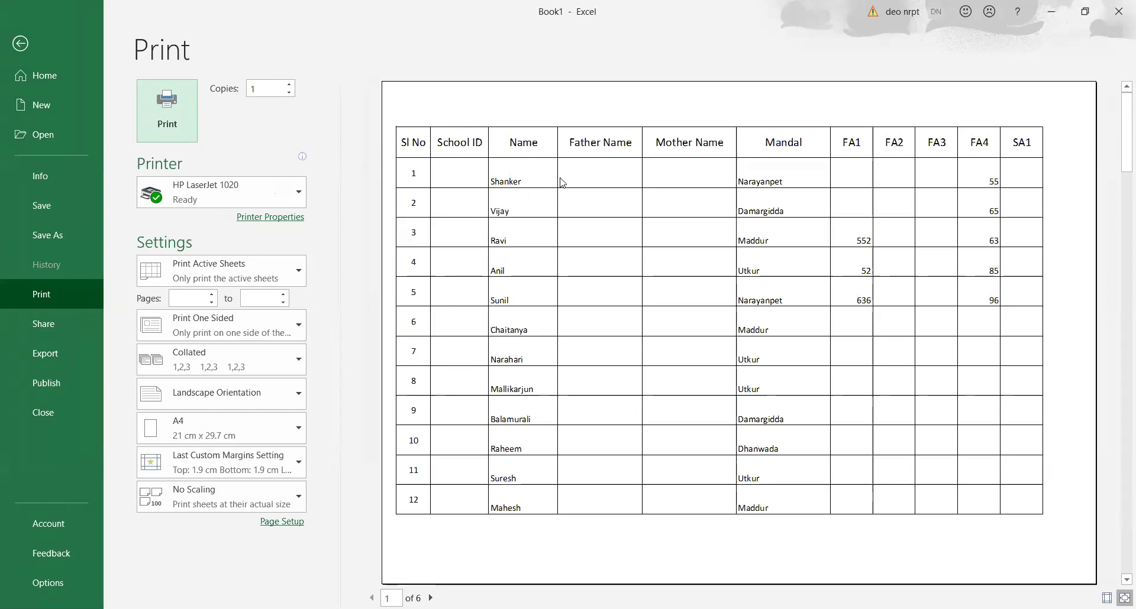
pyautogui.click(21, 44)
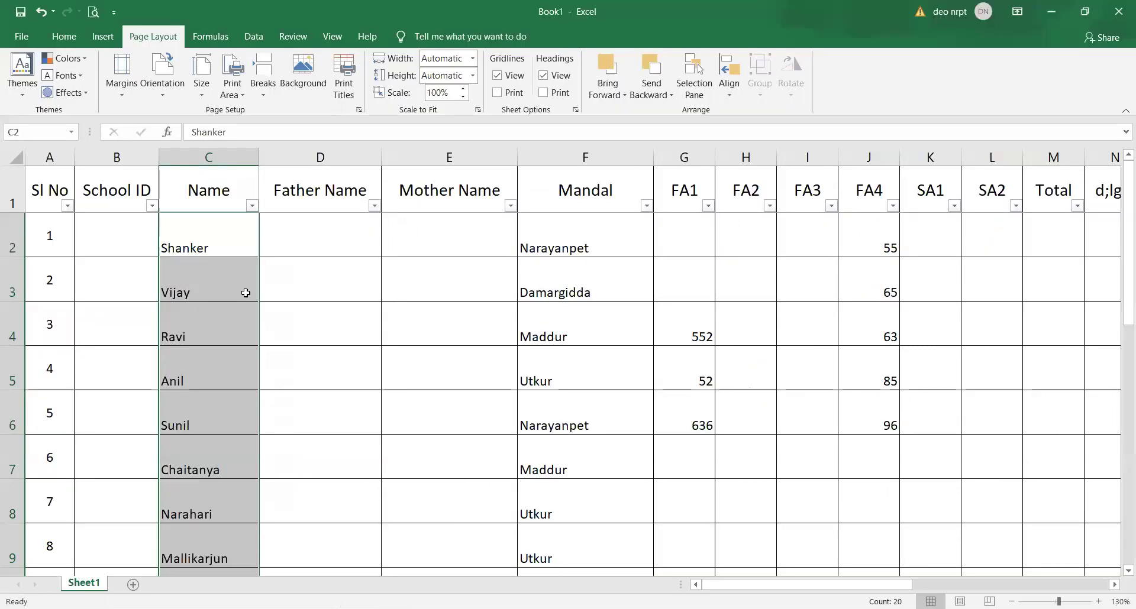
pyautogui.click(97, 11)
pyautogui.click(20, 44)
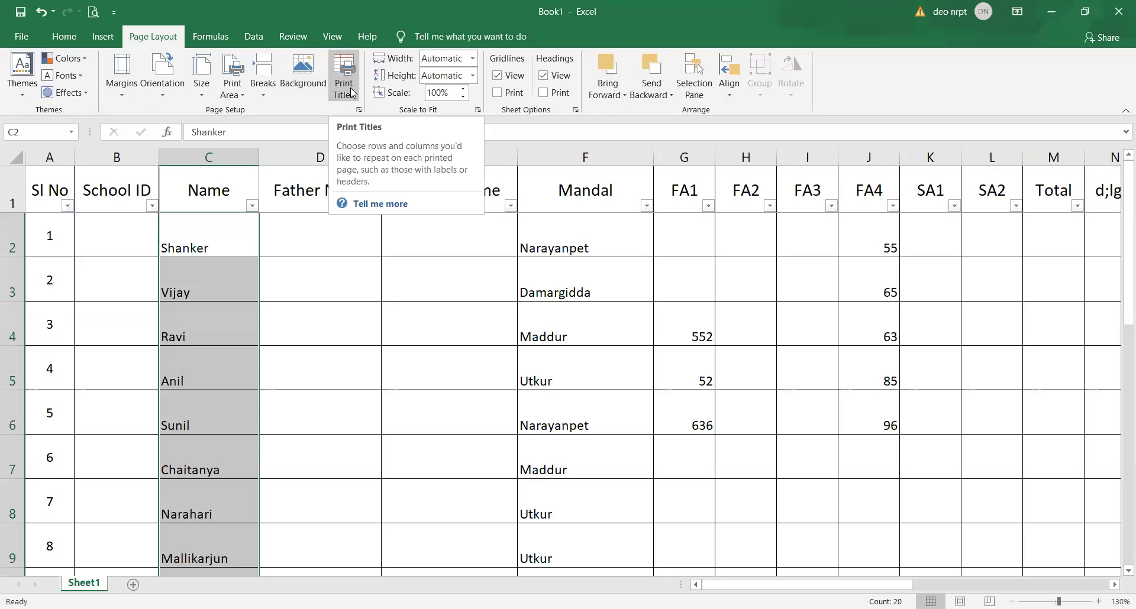
# - Clear the rows to repeat at top from the print titles and apply the page setup
pyautogui.click(349, 89)
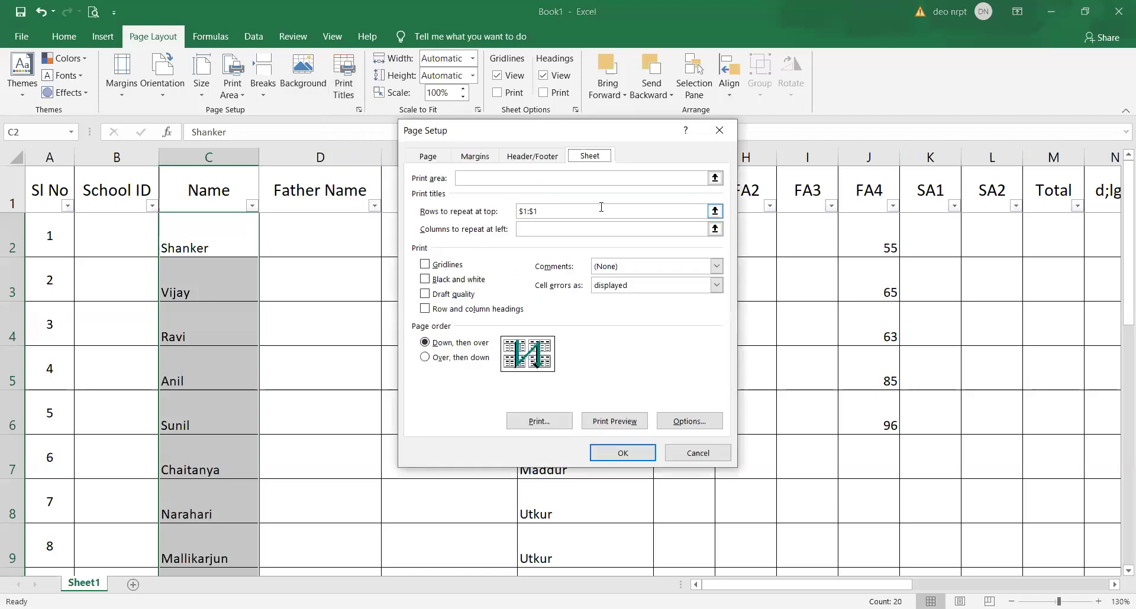
pyautogui.click(610, 233)
pyautogui.moveTo(589, 211); pyautogui.dragTo(504, 211)
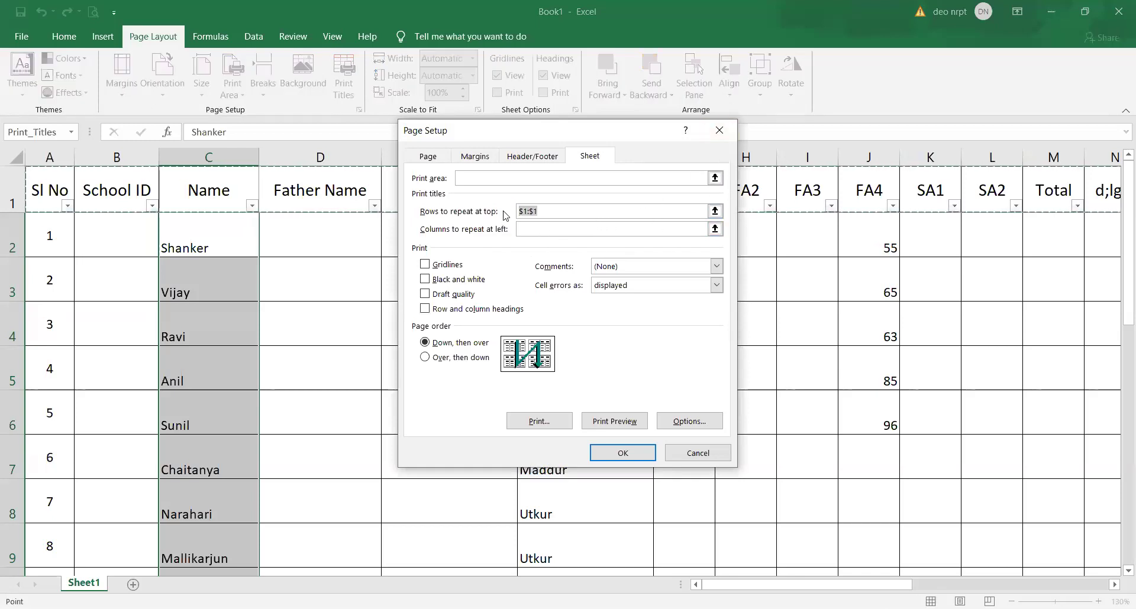
pyautogui.press('BackSpace')
pyautogui.click(625, 452)
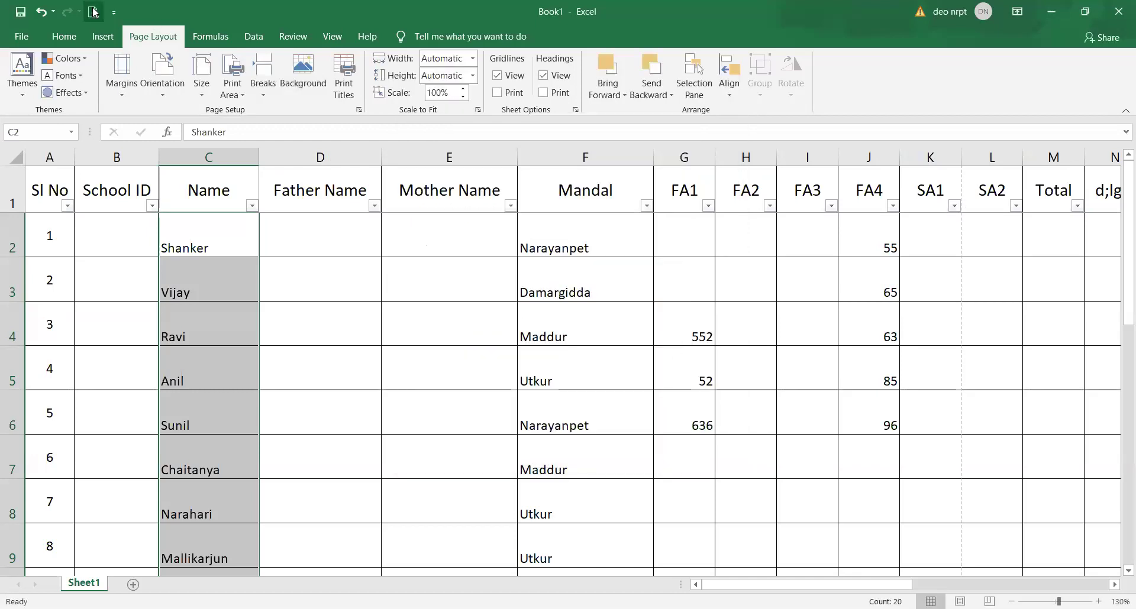
# - Examine the first two print preview pages without a repeated title row, and return to the sheet
pyautogui.click(93, 11)
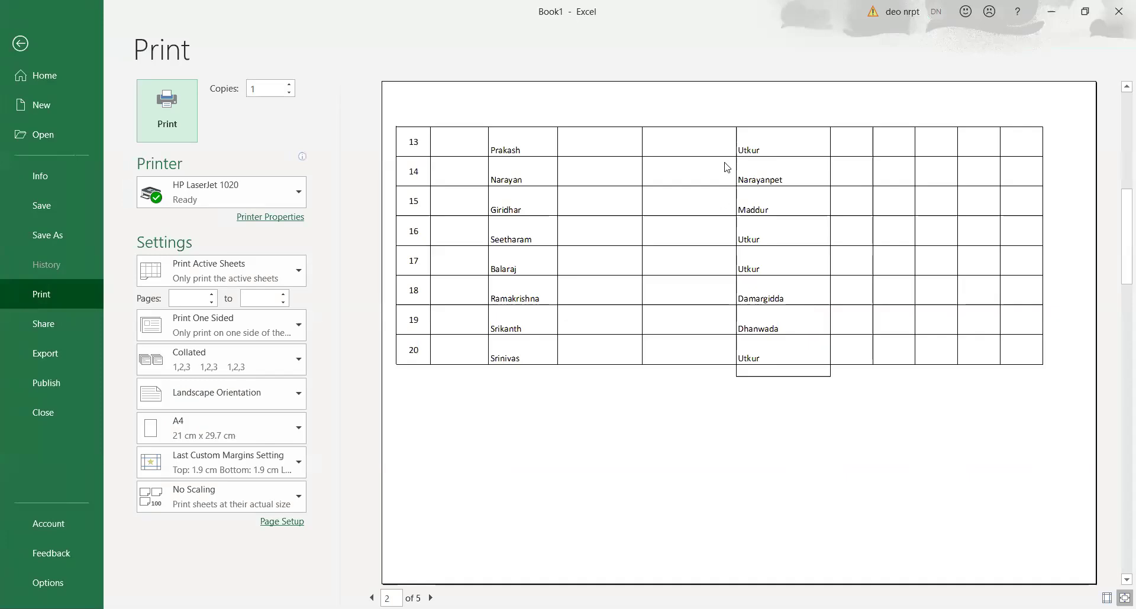
pyautogui.scroll(2, 814, 246)
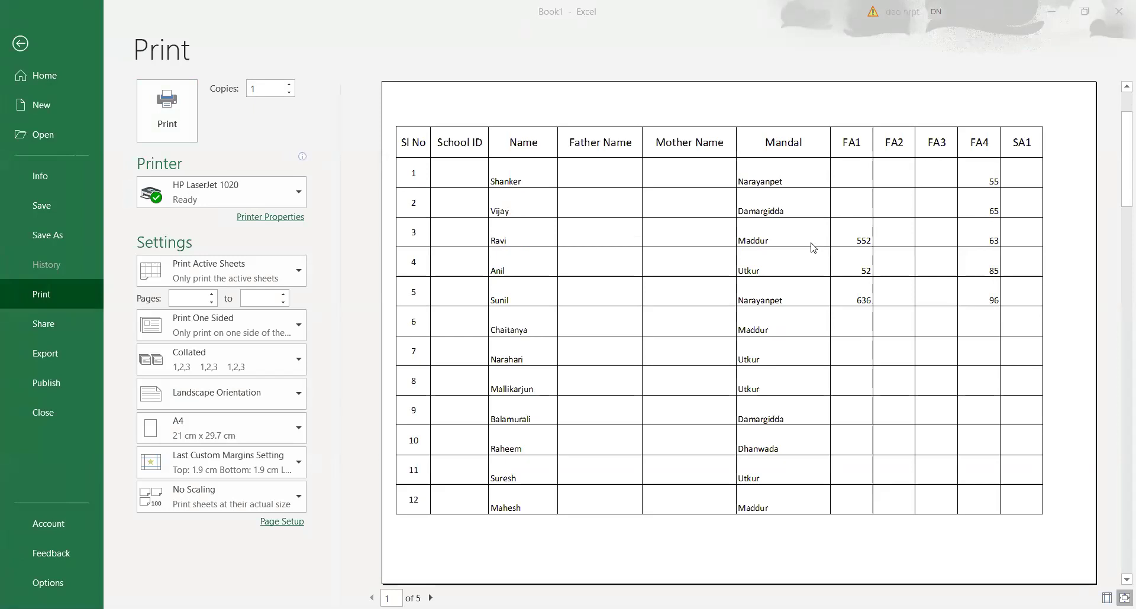
pyautogui.scroll(-2, 813, 247)
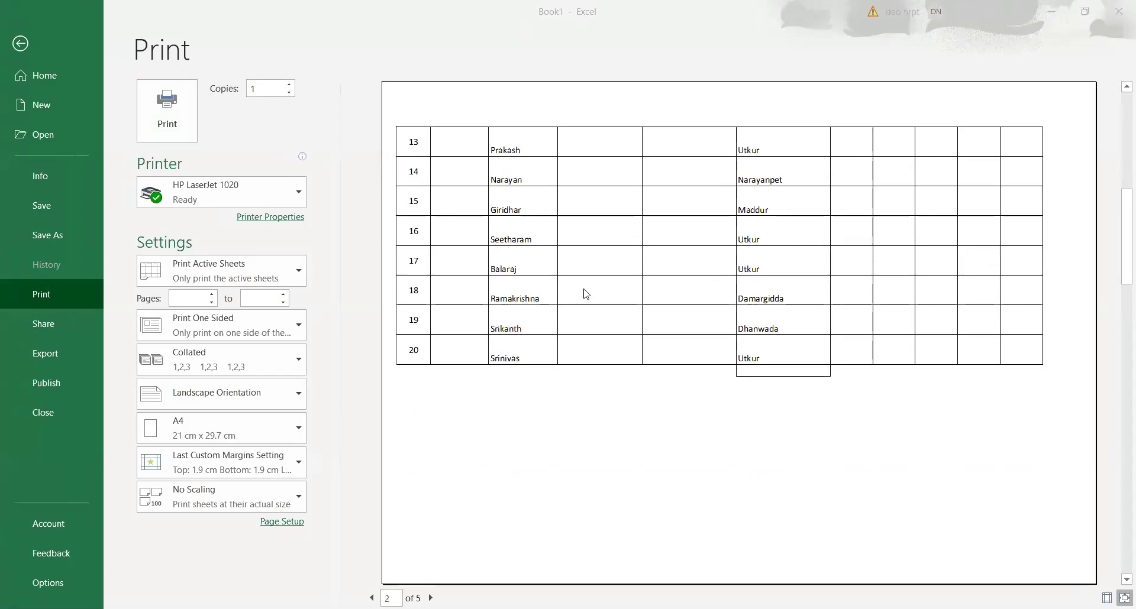
pyautogui.scroll(2, 789, 246)
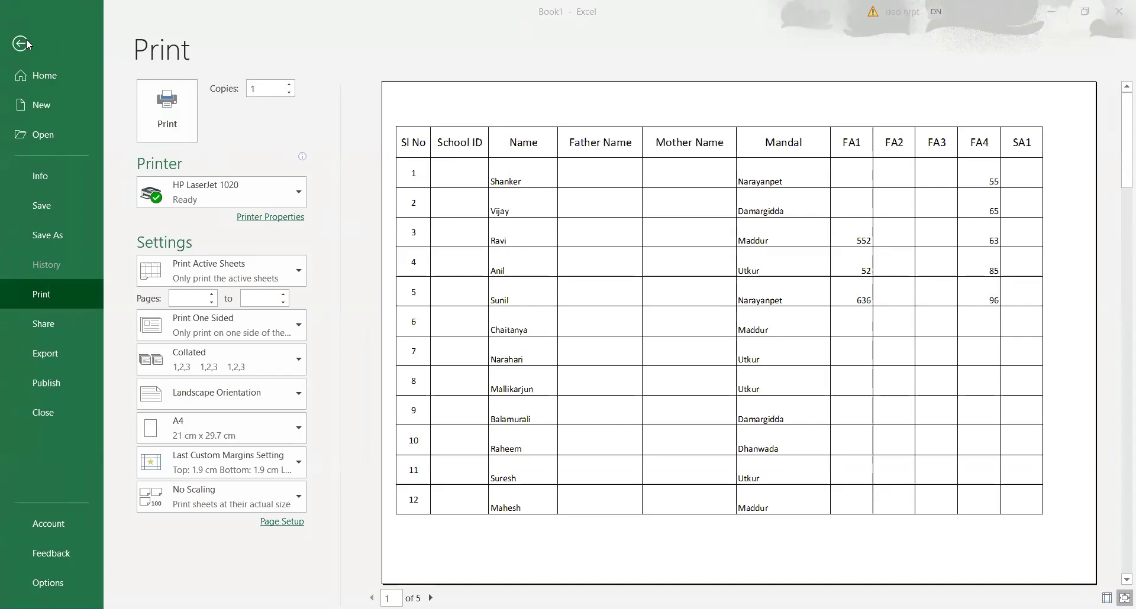
pyautogui.hotkey('alt', 'Tab')
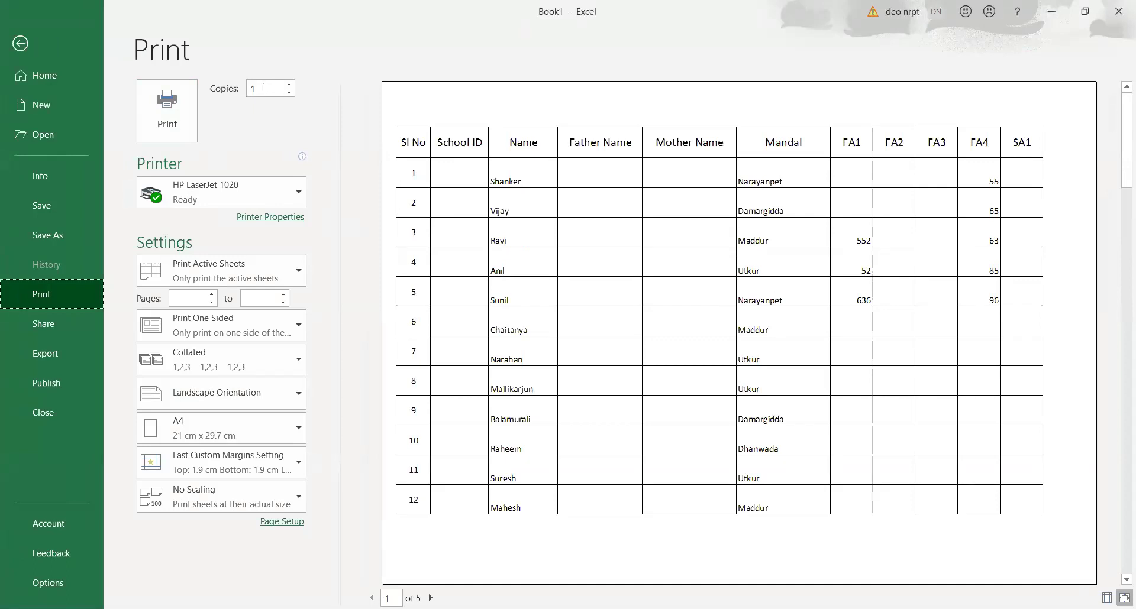
pyautogui.click(20, 45)
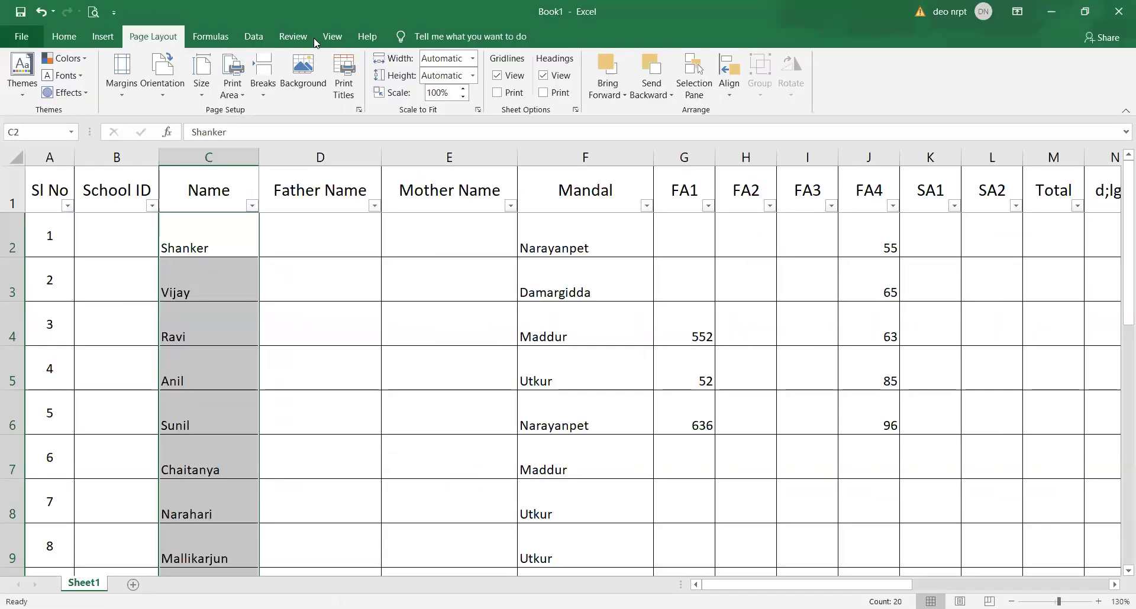
# - Assign row 1 ($1:$1) again as the row to repeat at the top of each printed page
pyautogui.click(346, 80)
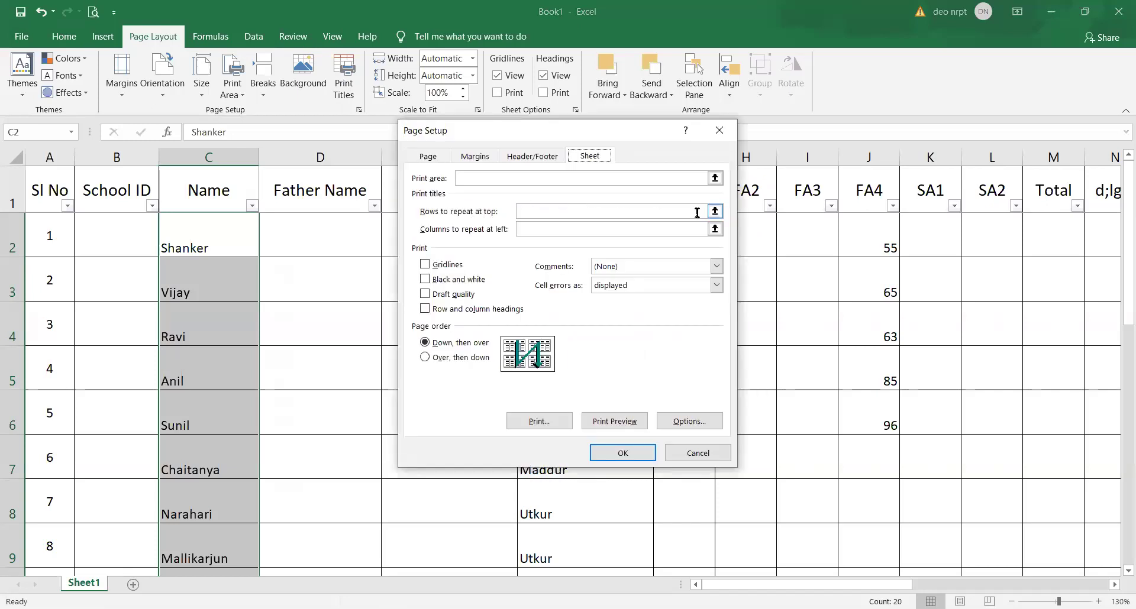
pyautogui.click(715, 211)
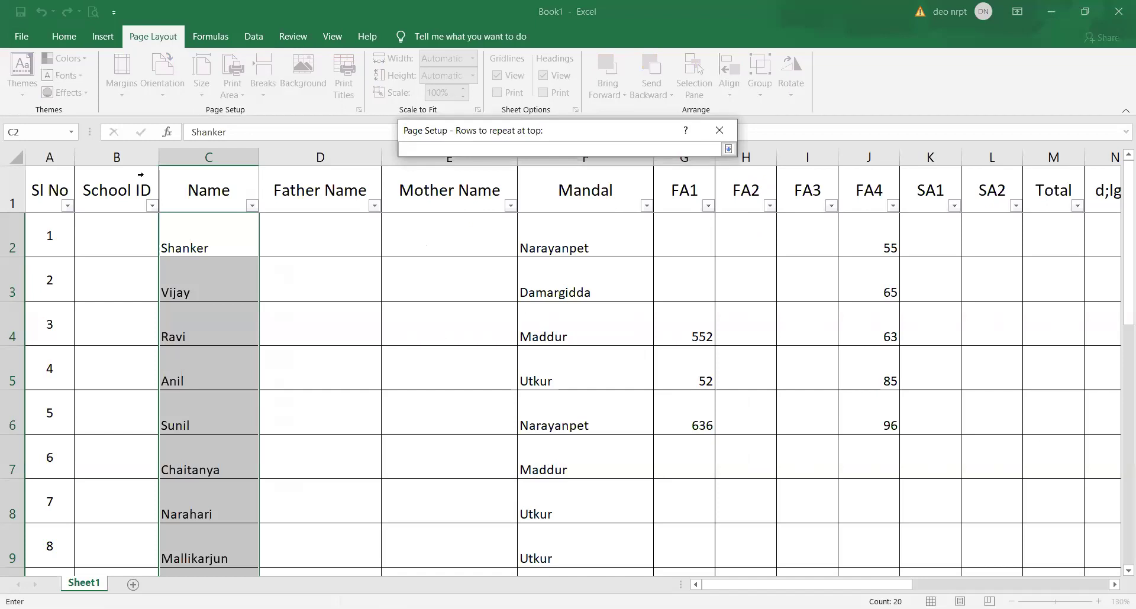
pyautogui.click(10, 190)
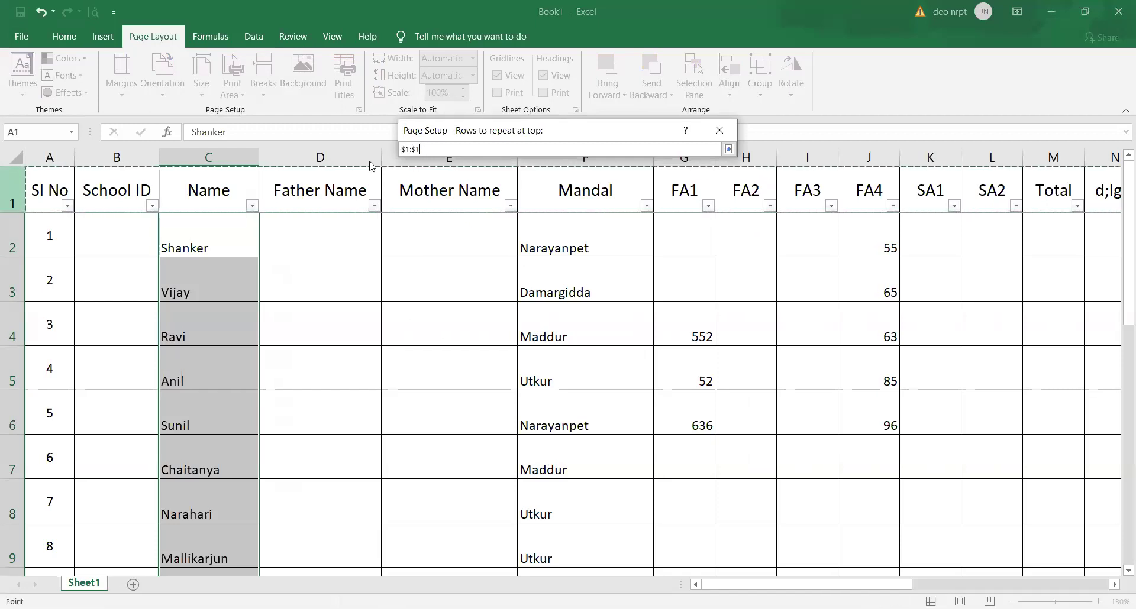
pyautogui.click(717, 127)
pyautogui.click(612, 454)
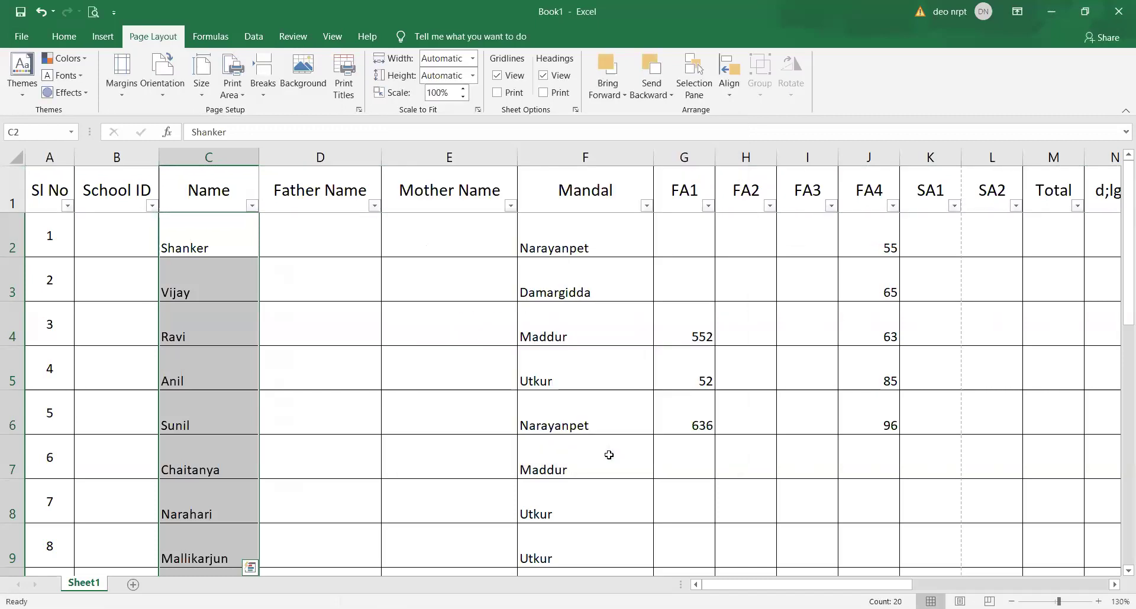
# - Check the header row on pages 1 and 2 of the print preview, and return to the sheet
pyautogui.click(93, 11)
pyautogui.scroll(-1, 662, 305)
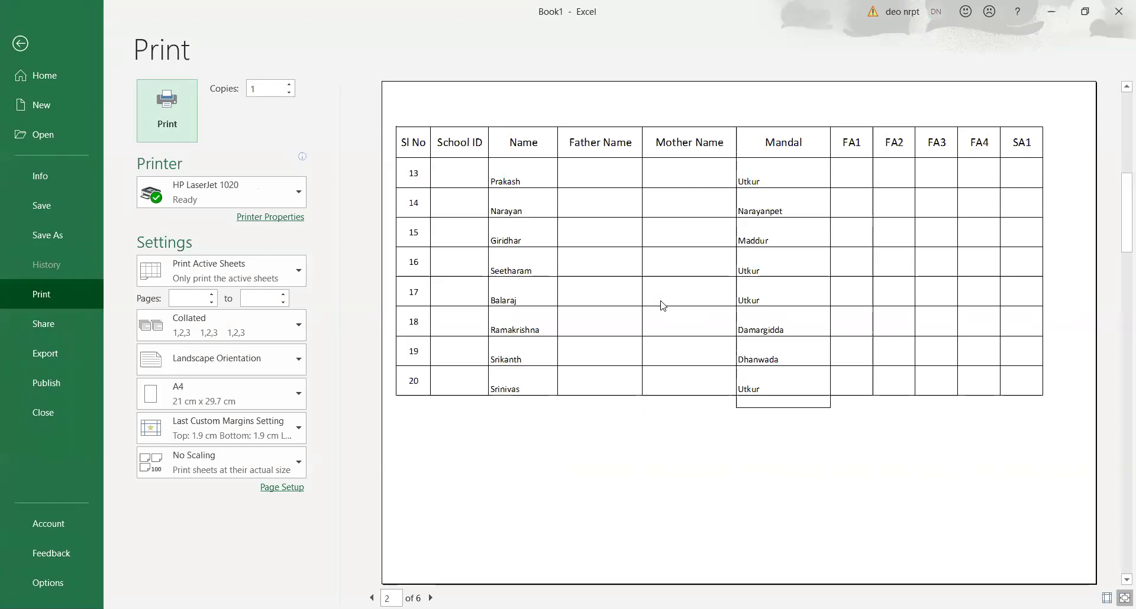
pyautogui.scroll(1, 663, 306)
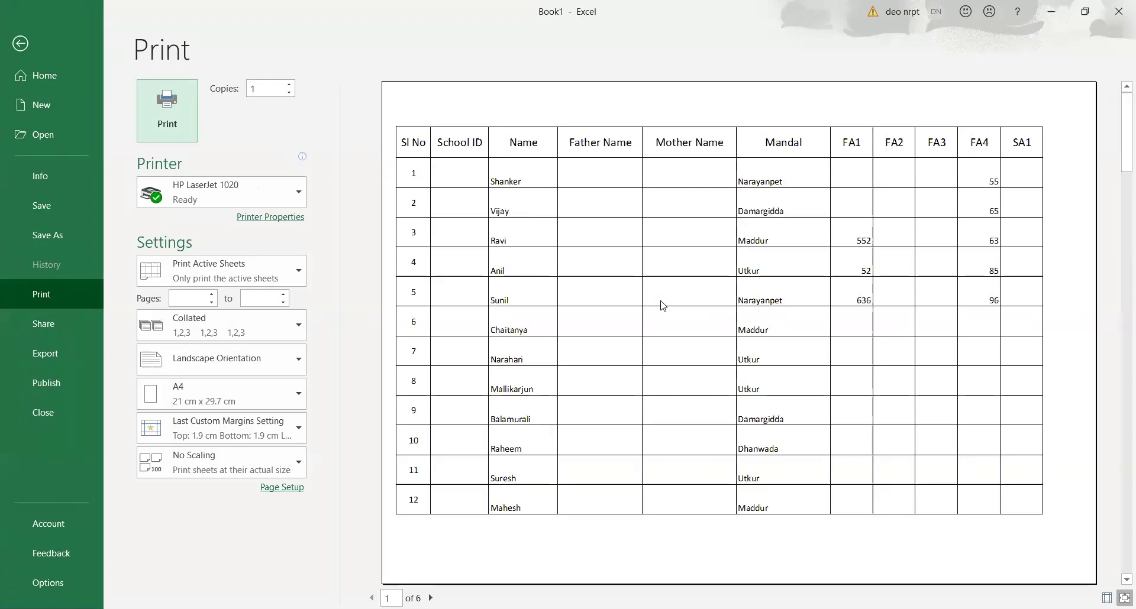
pyautogui.scroll(-2, 663, 305)
pyautogui.scroll(2, 663, 305)
pyautogui.click(17, 51)
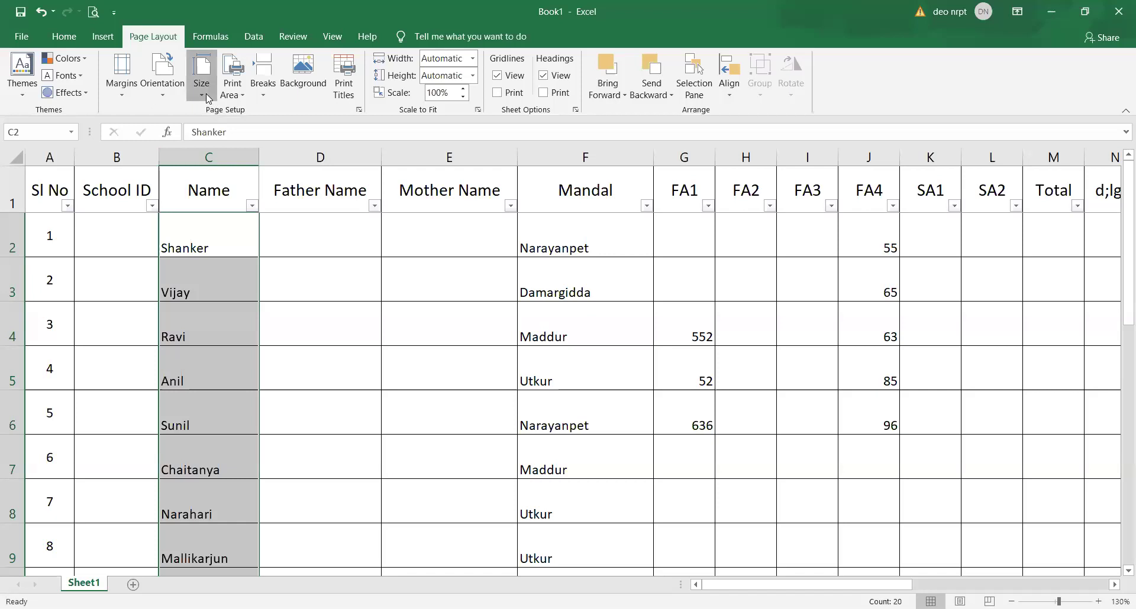
# - Check the paper size and orientation options, and set the page margins to Narrow
pyautogui.click(206, 93)
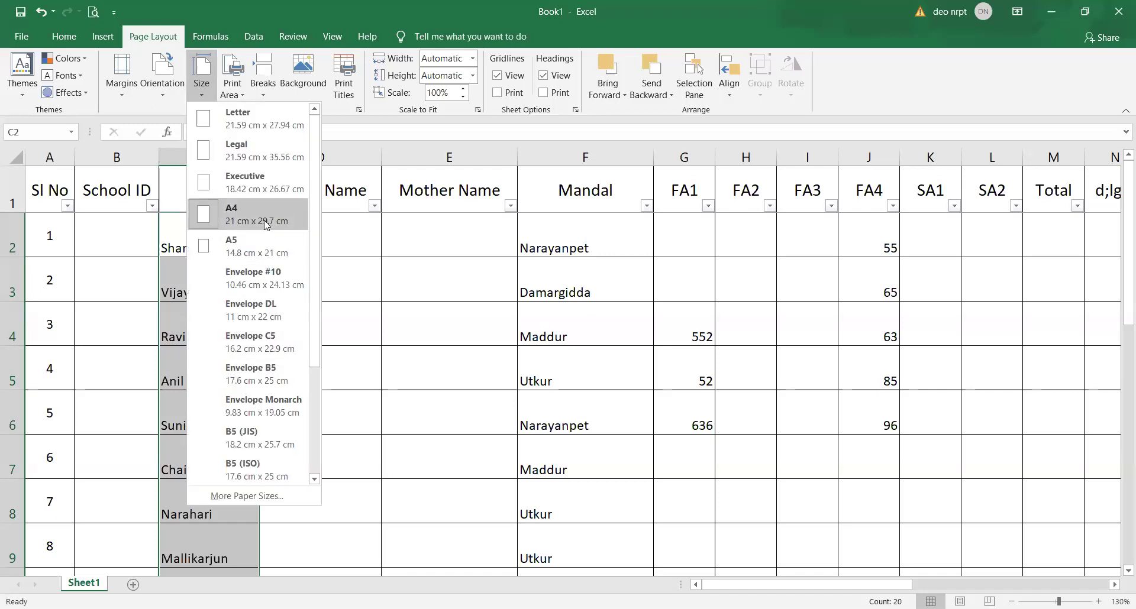
pyautogui.click(167, 95)
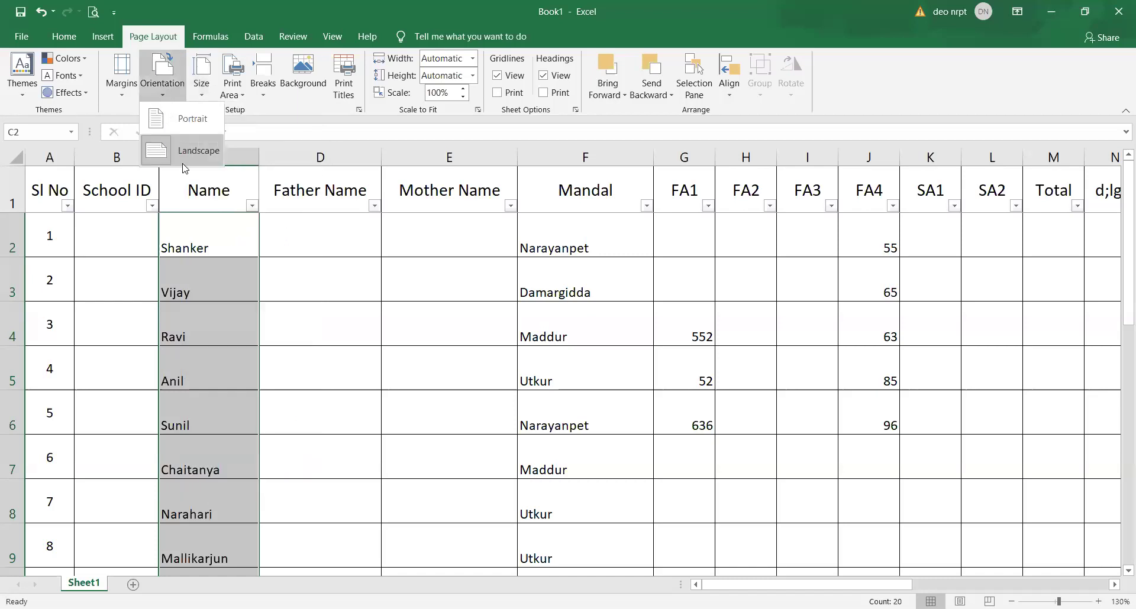
pyautogui.click(129, 99)
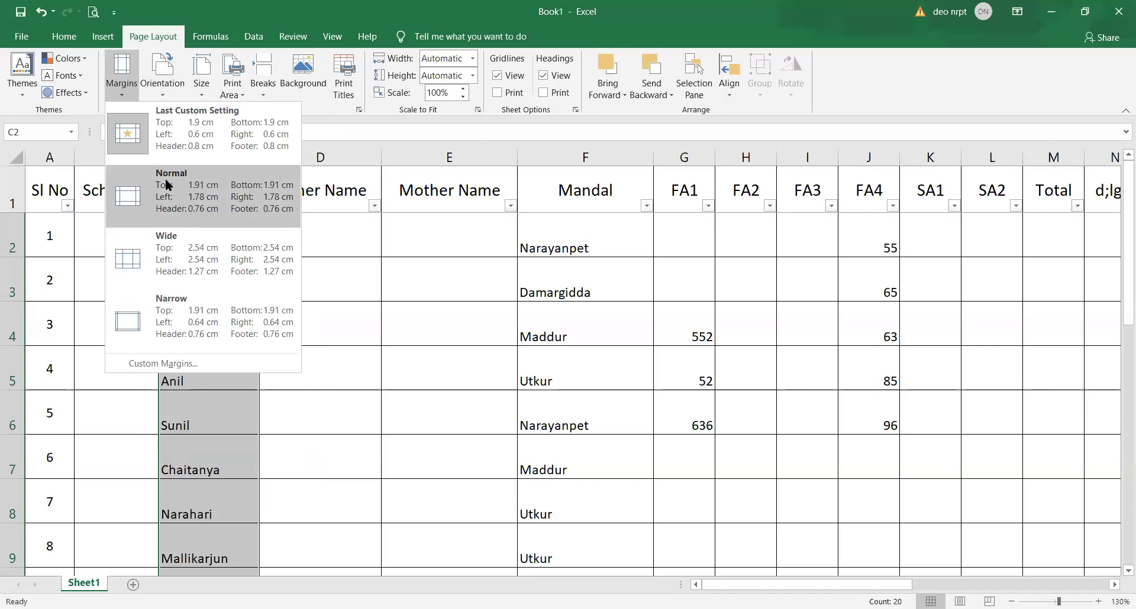
pyautogui.click(212, 313)
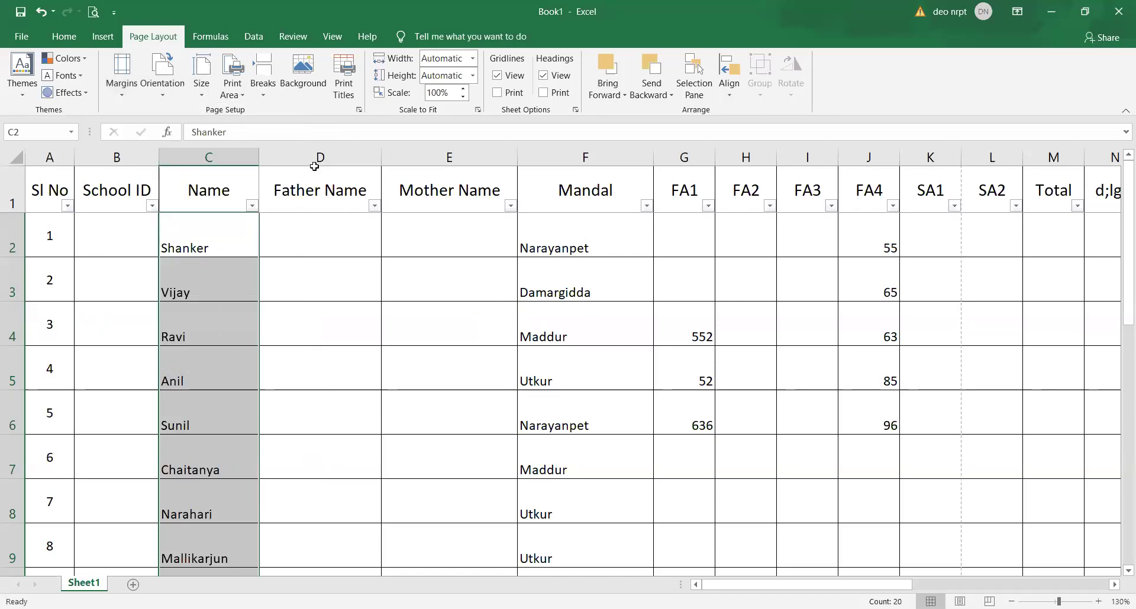
# - Examine the page break lines in the sheet and the first print preview page, and return to the sheet
pyautogui.scroll(-2, 419, 371)
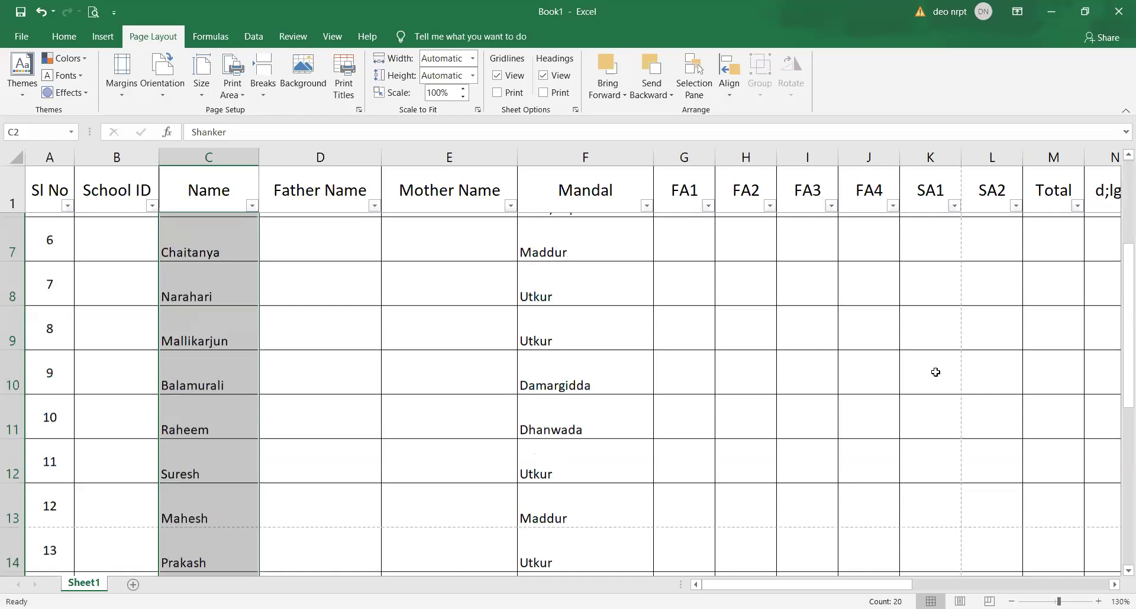
pyautogui.scroll(2, 946, 371)
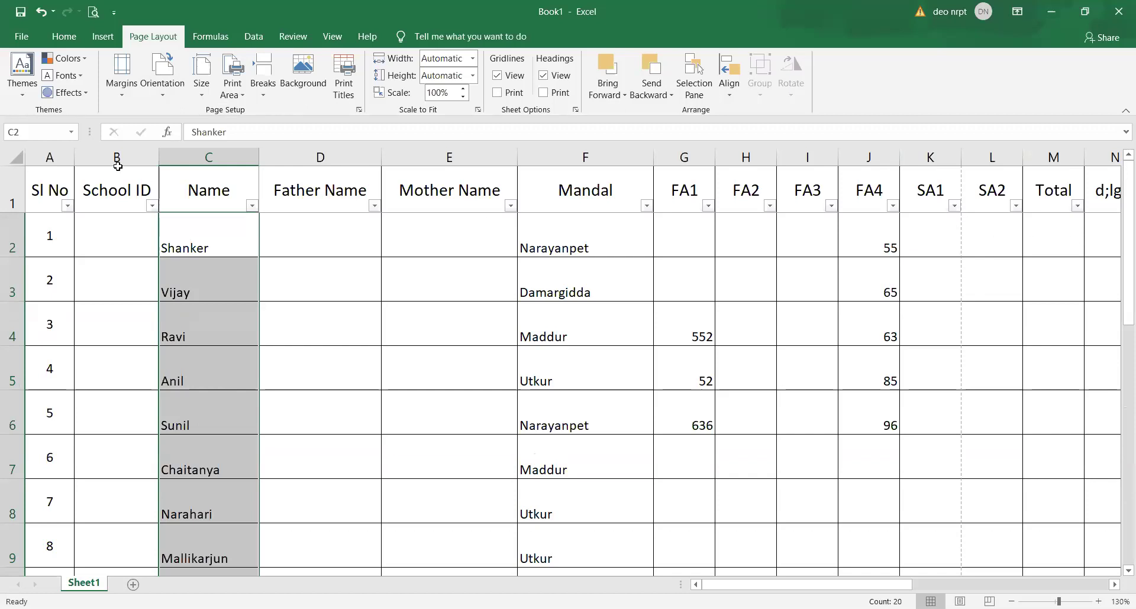
pyautogui.click(93, 14)
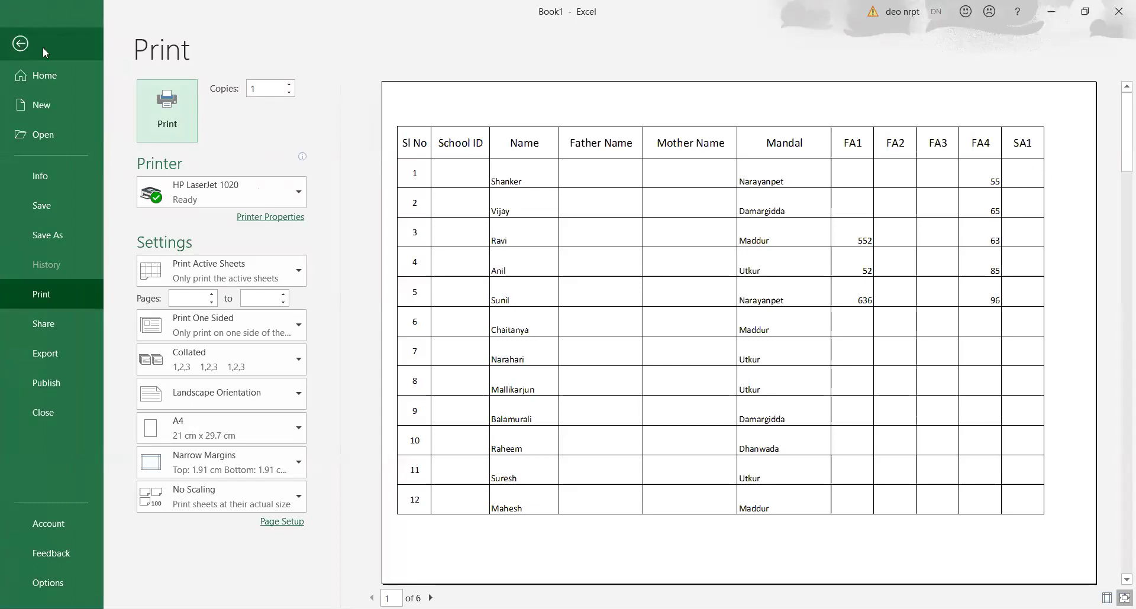
pyautogui.press('Escape')
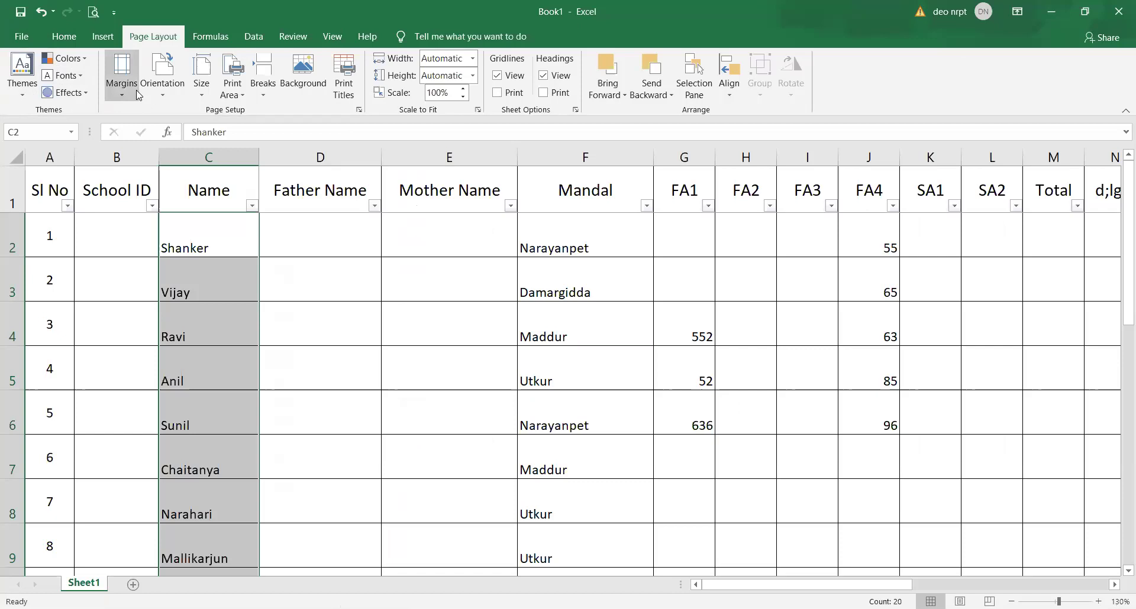
# - Set the paper size to A4 and apply the Narrow margins again
pyautogui.click(162, 83)
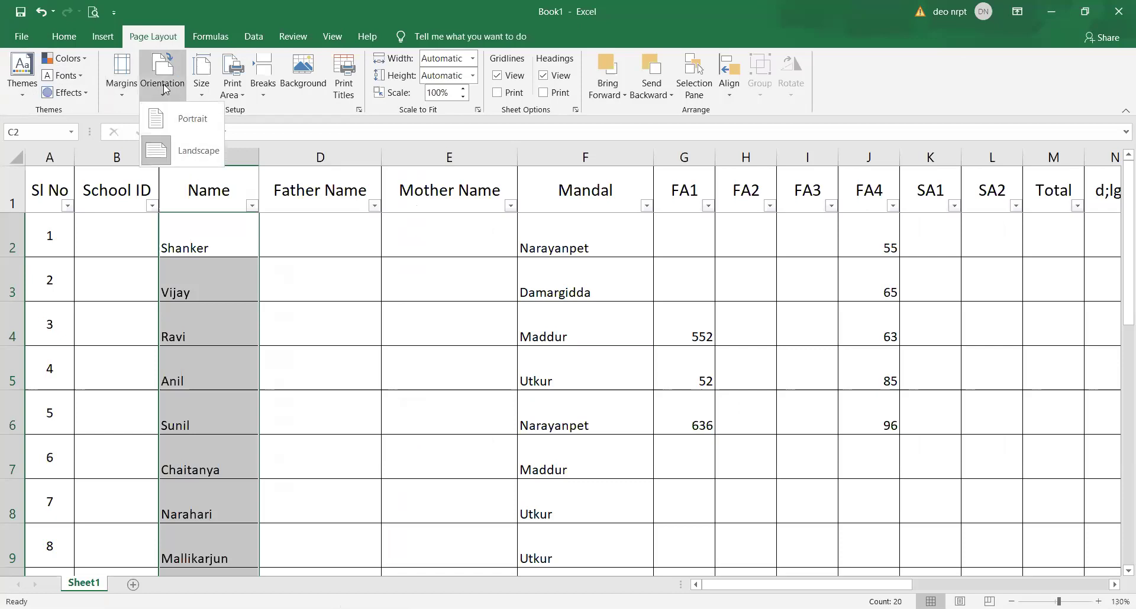
pyautogui.click(201, 83)
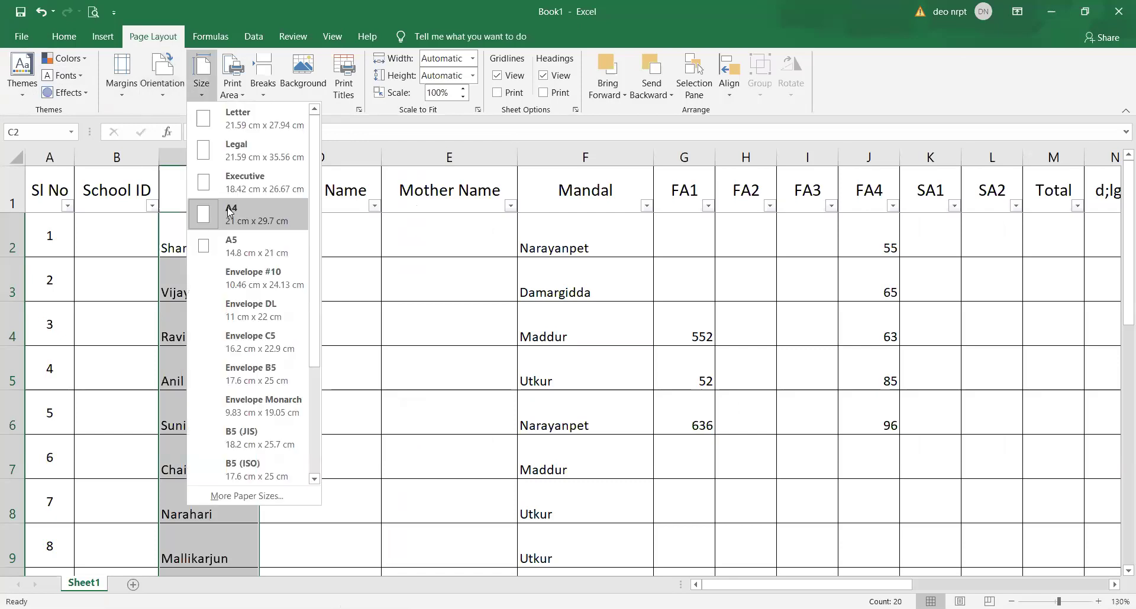
pyautogui.click(229, 213)
pyautogui.click(128, 91)
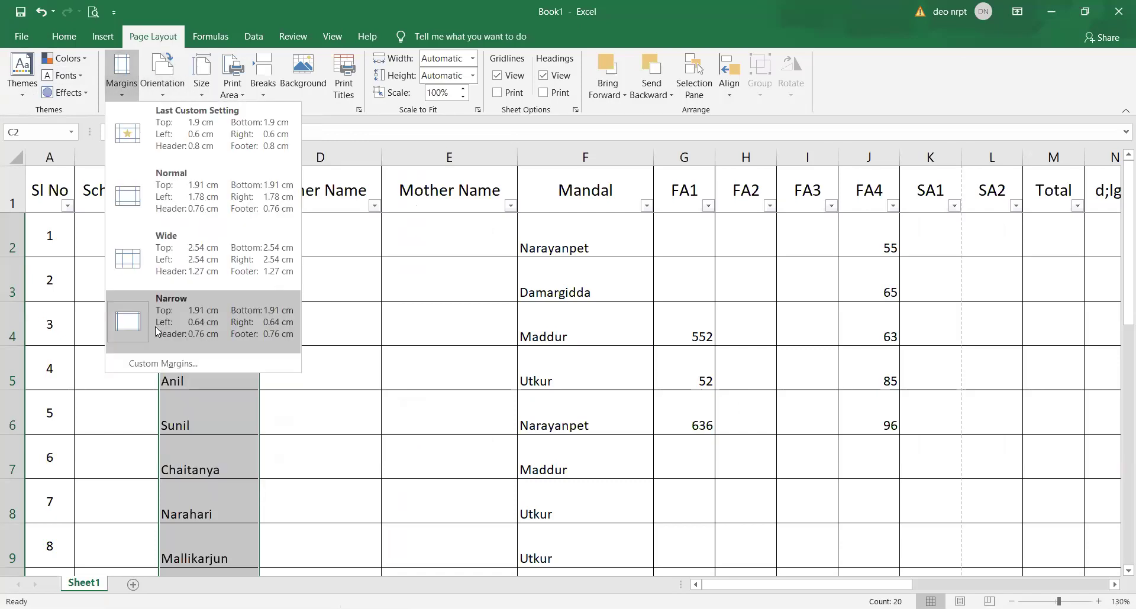
pyautogui.click(157, 331)
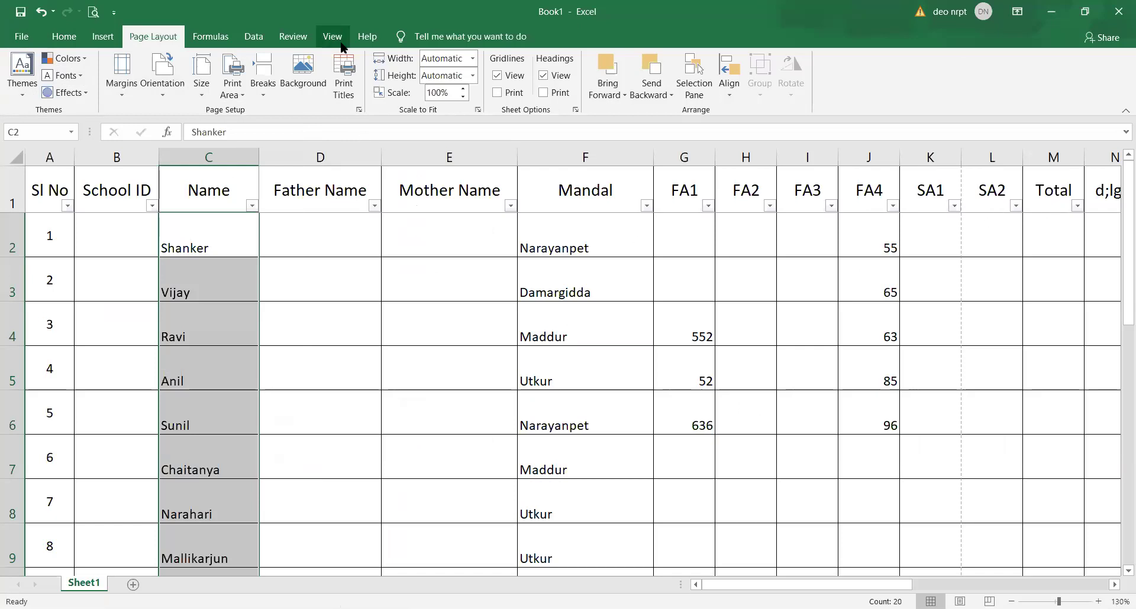
# - Switch the sheet to Page Break Preview
pyautogui.scroll(-4, 96, 56)
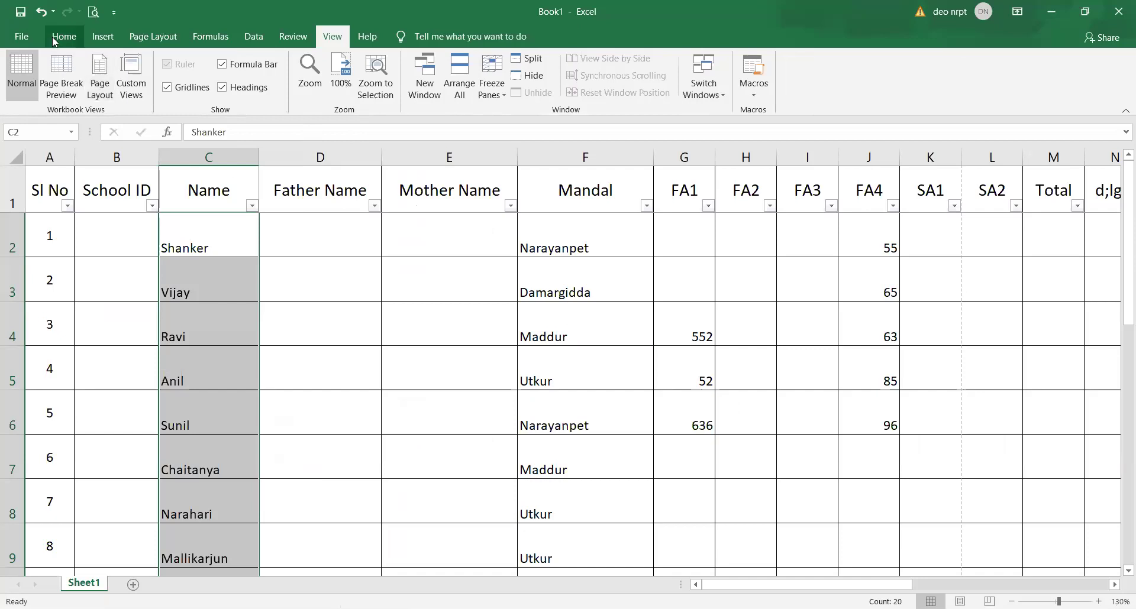
pyautogui.scroll(6, 96, 56)
pyautogui.click(333, 36)
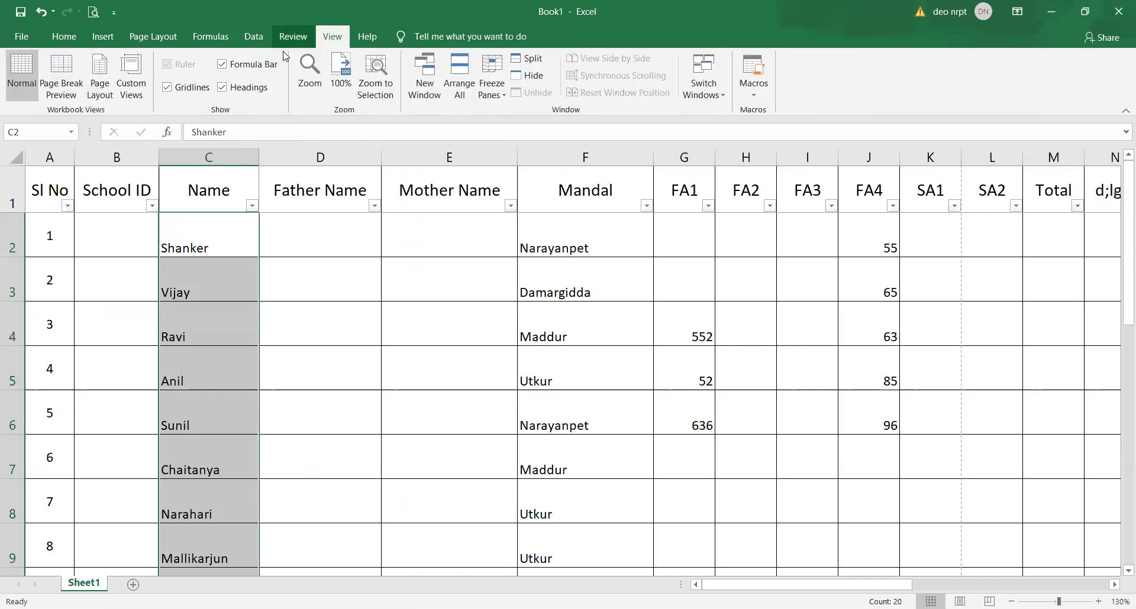
pyautogui.click(65, 75)
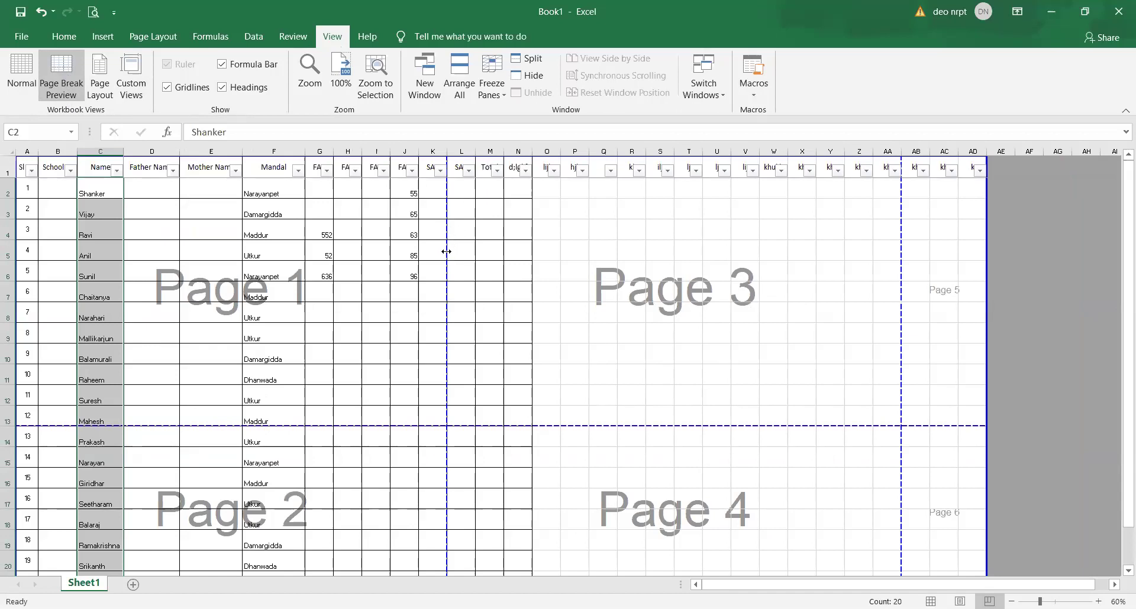
# - Move the first vertical page break to just after the Total column, check it in print preview, and return to the sheet
pyautogui.moveTo(446, 251); pyautogui.dragTo(496, 250)
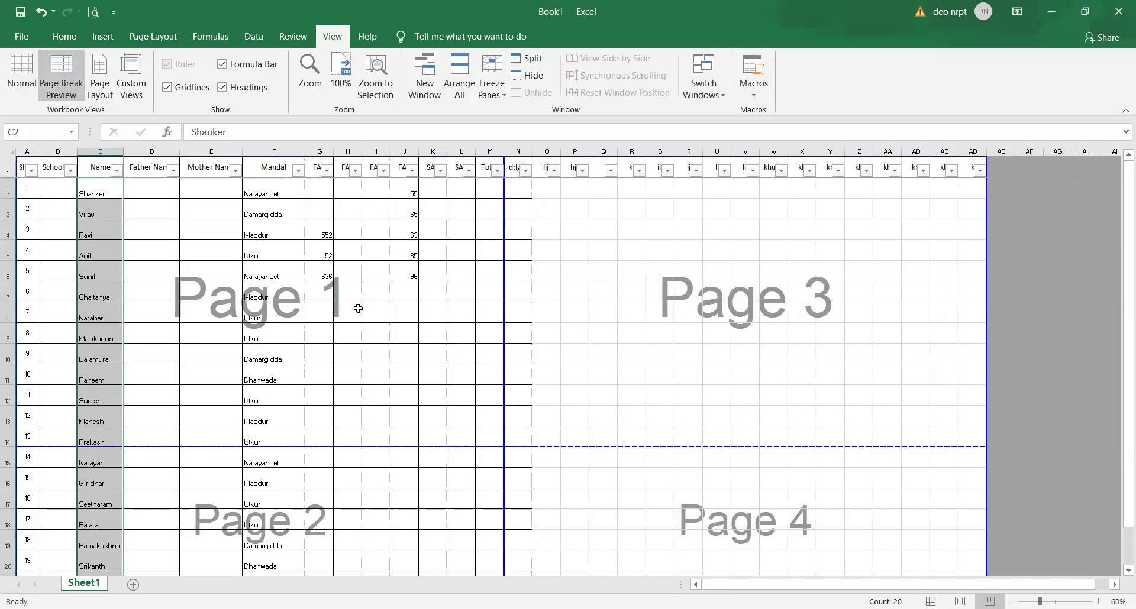
pyautogui.click(98, 15)
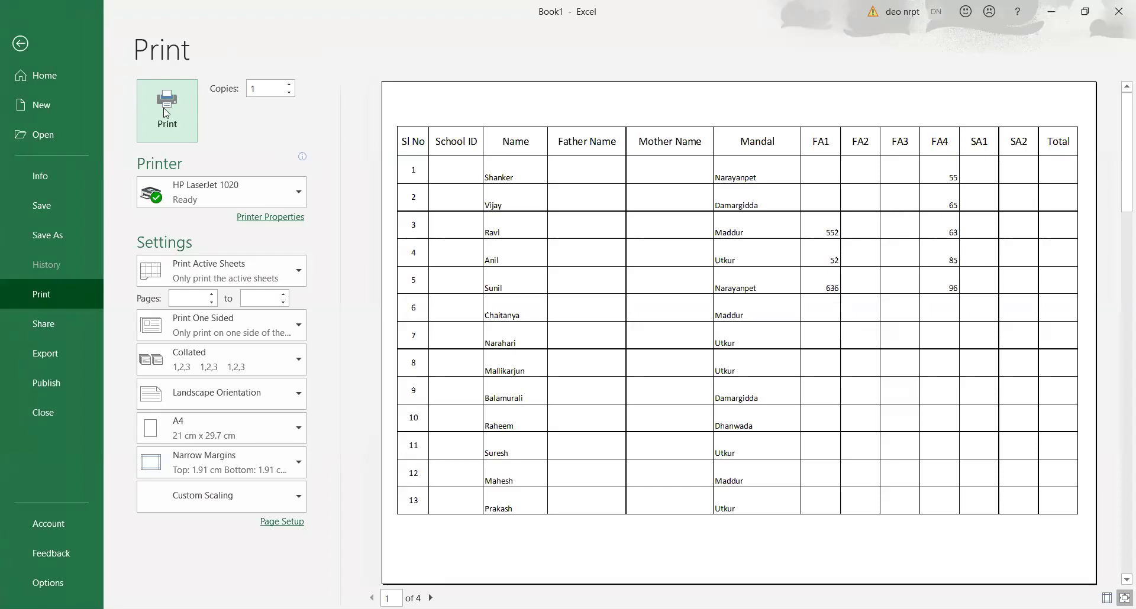
pyautogui.click(30, 52)
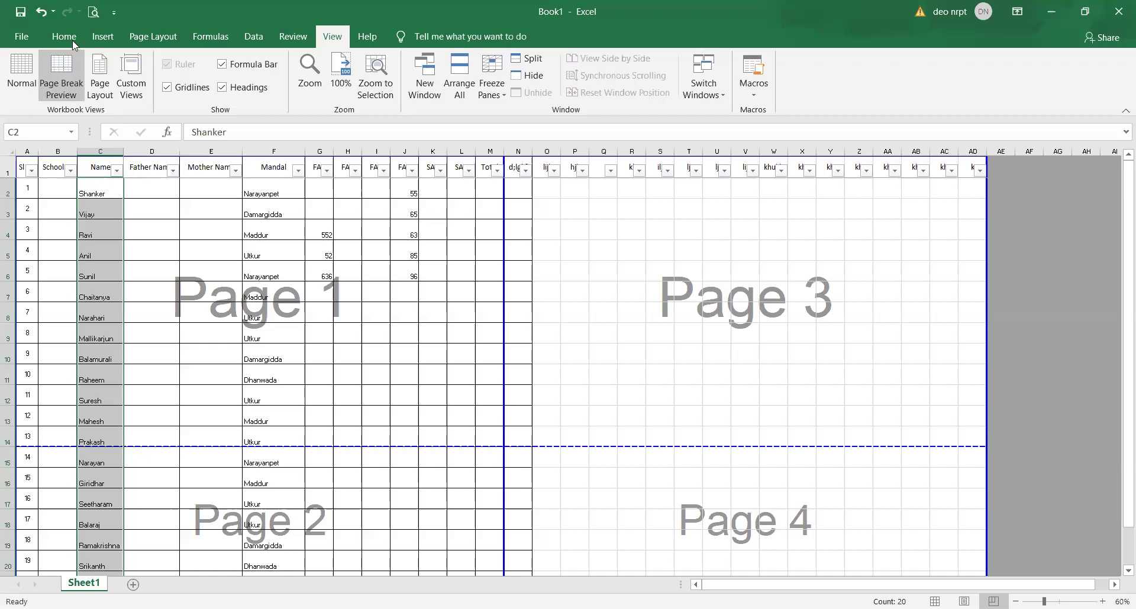
# - Undo the vertical page break move
pyautogui.click(69, 38)
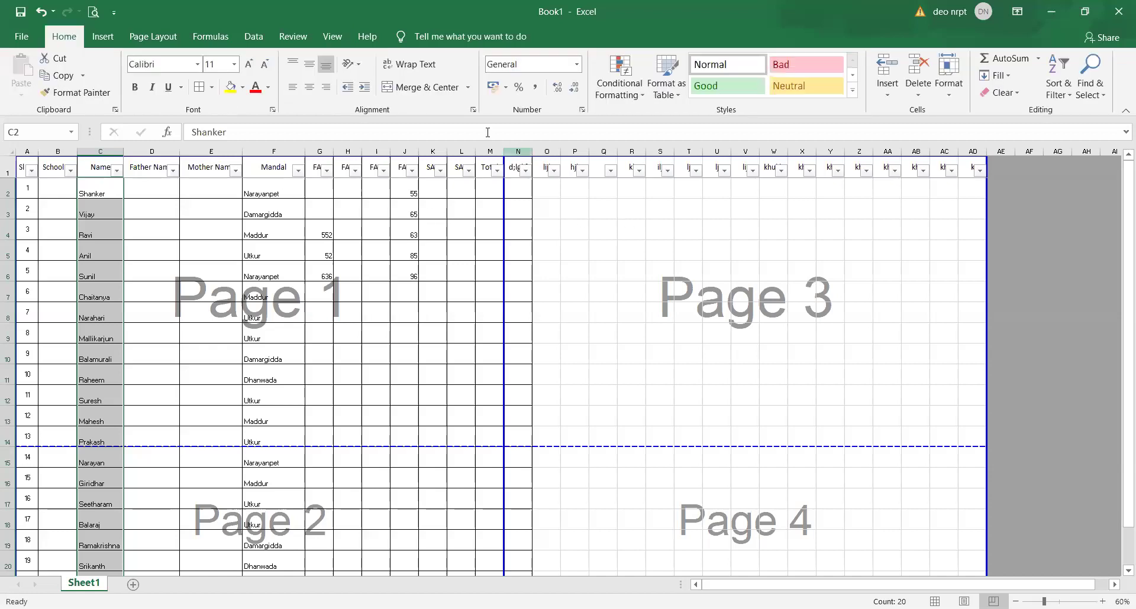
pyautogui.click(329, 36)
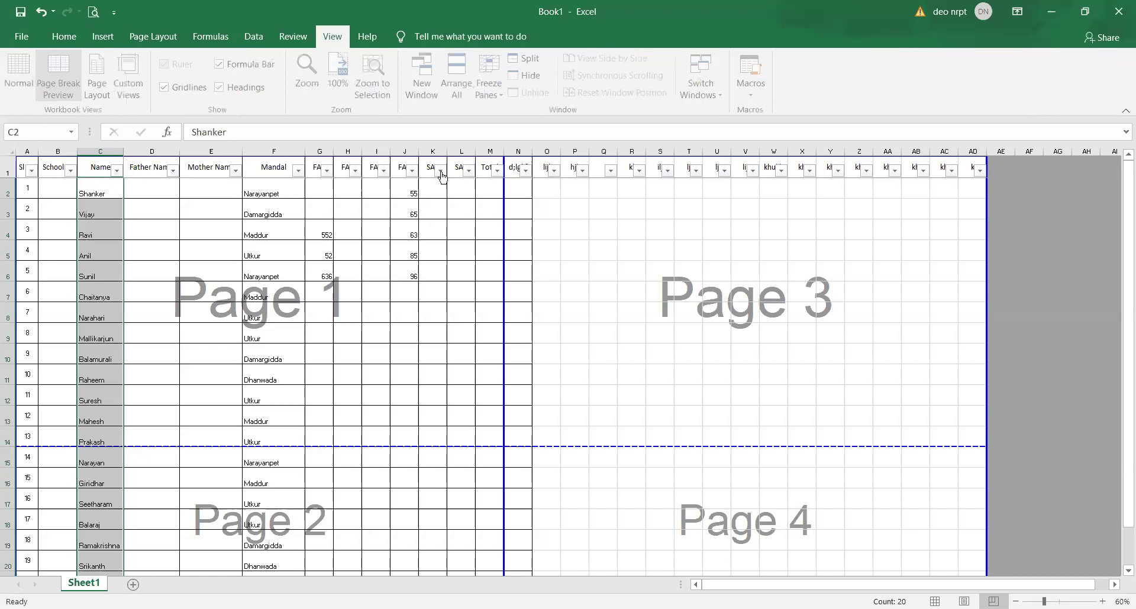
pyautogui.hotkey('ctrl', 'z')
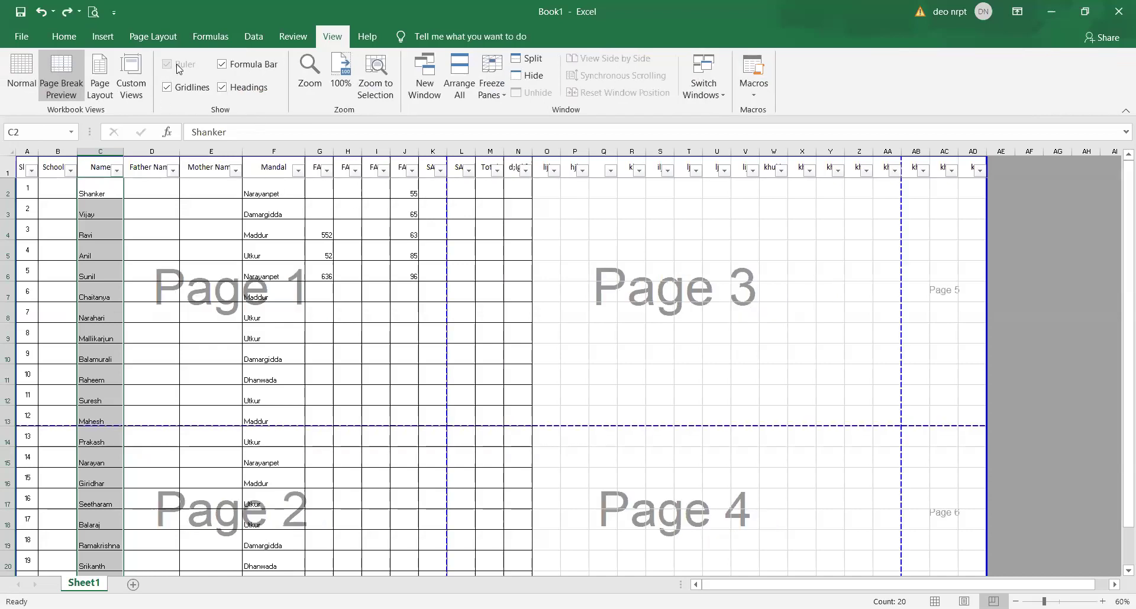
pyautogui.click(68, 38)
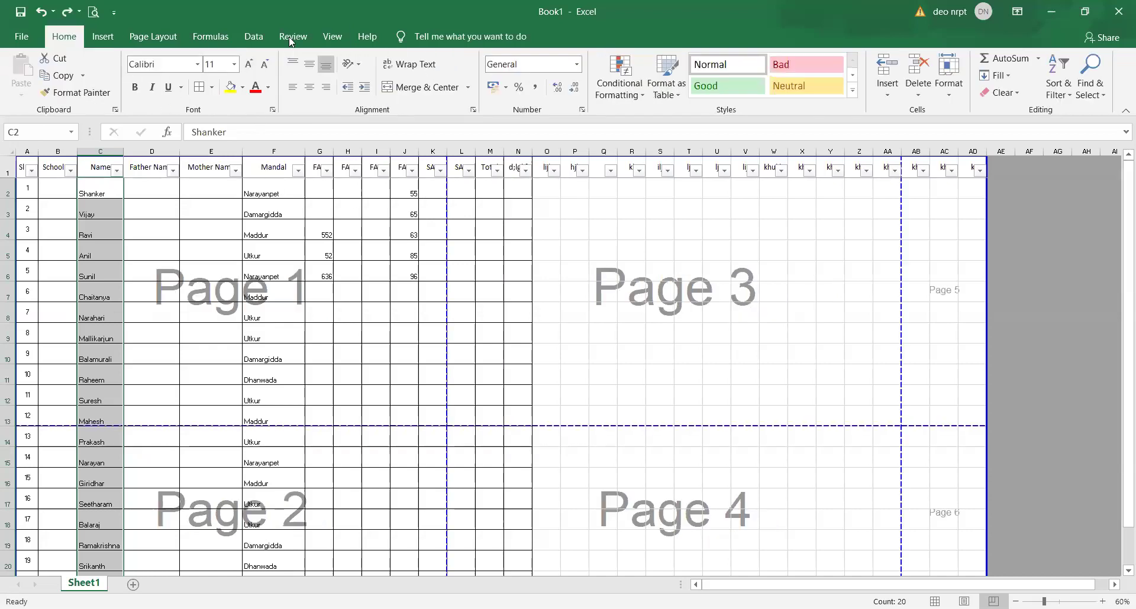
pyautogui.click(338, 37)
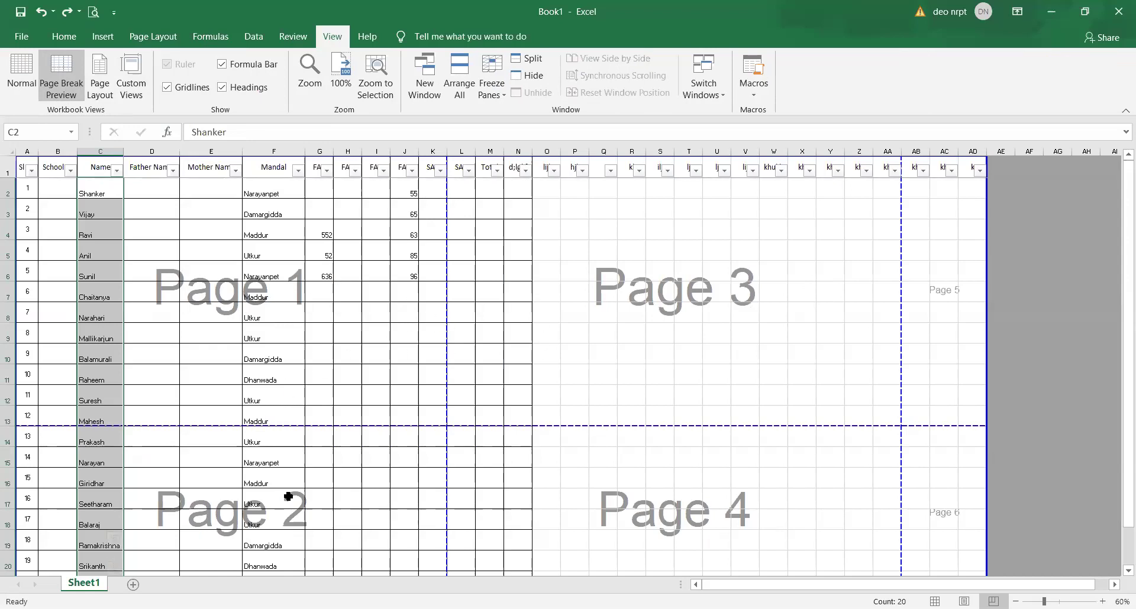
# - Move the first vertical page break to just after the Total column and the horizontal page break to just below row 11
pyautogui.scroll(-3, 288, 497)
pyautogui.scroll(3, 288, 496)
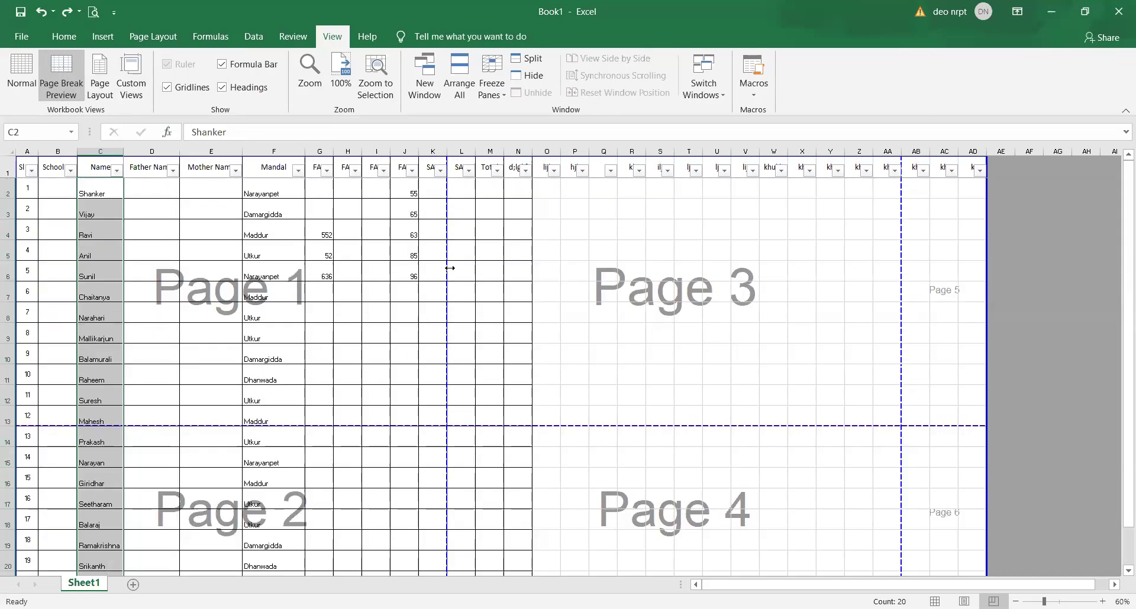
pyautogui.moveTo(445, 265); pyautogui.dragTo(505, 307)
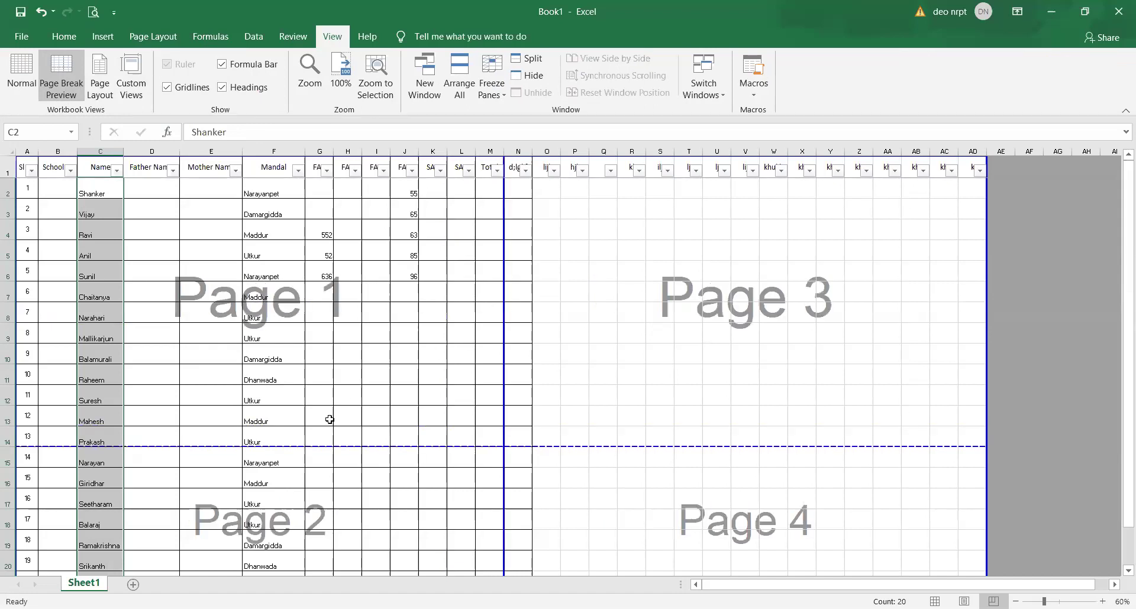
pyautogui.moveTo(313, 448); pyautogui.dragTo(320, 387)
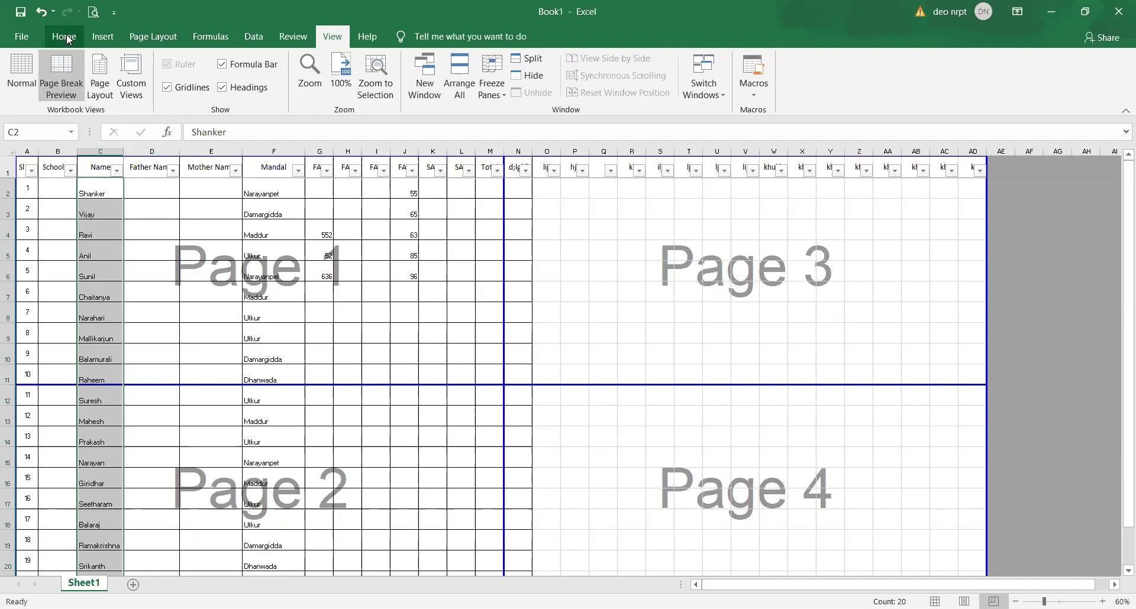
# - Examine all the pages in print preview to see how the columns and student rows are divided
pyautogui.click(93, 11)
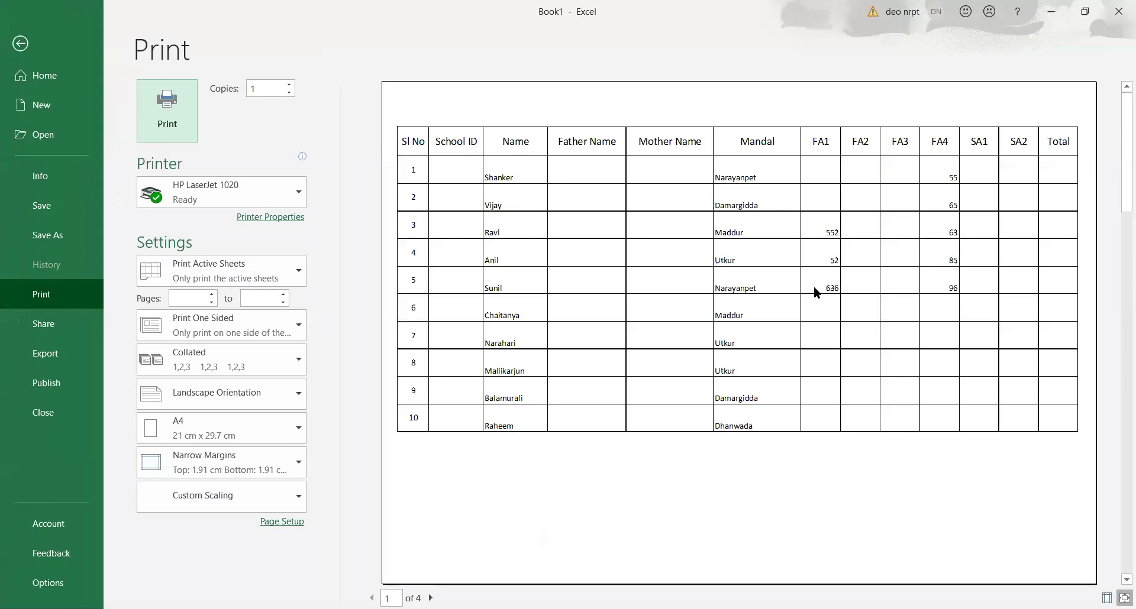
pyautogui.scroll(-1, 564, 472)
pyautogui.scroll(1, 566, 473)
pyautogui.scroll(-2, 628, 371)
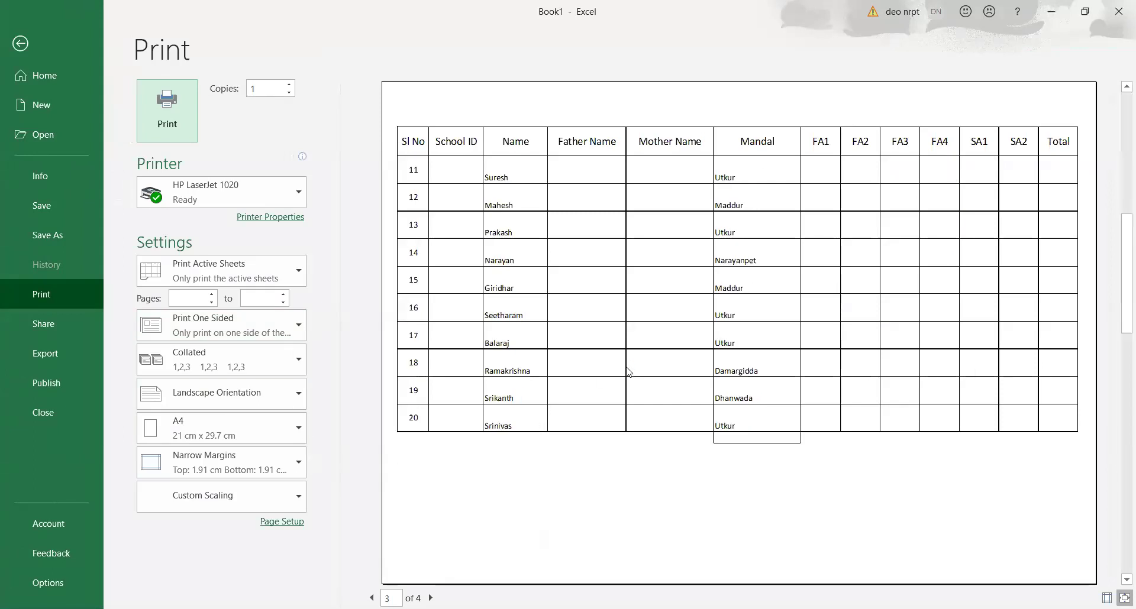
pyautogui.scroll(-1, 544, 237)
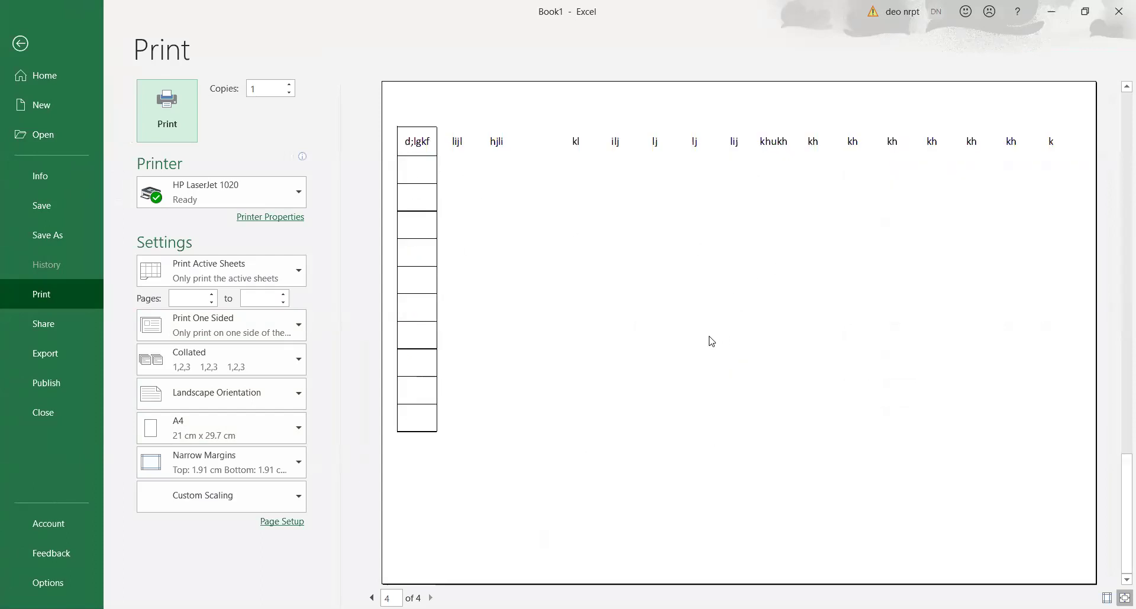
pyautogui.scroll(2, 620, 285)
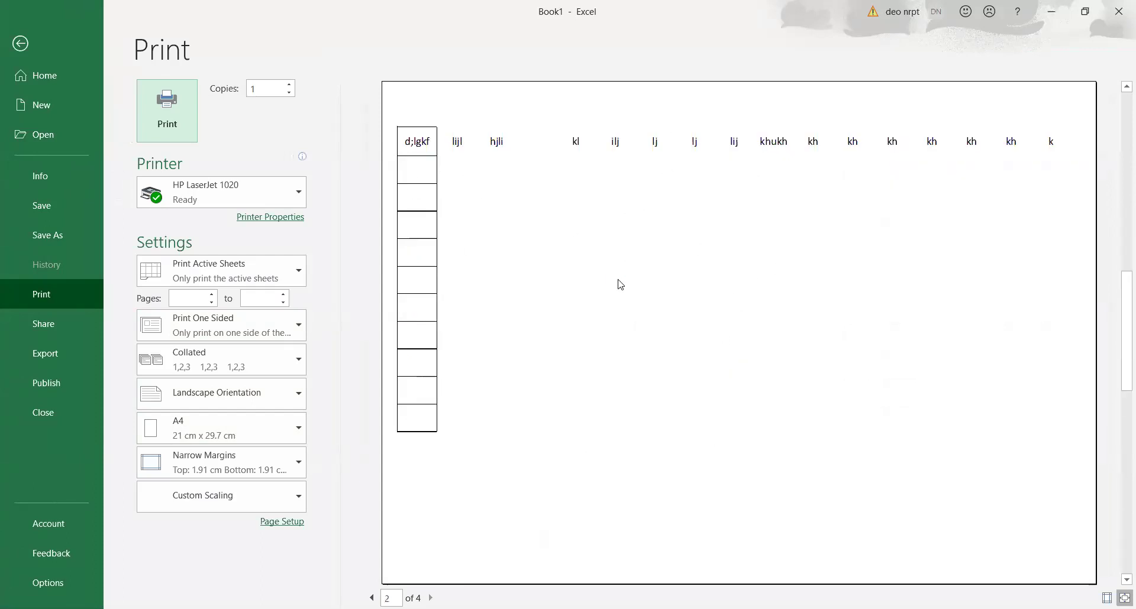
pyautogui.scroll(1, 620, 284)
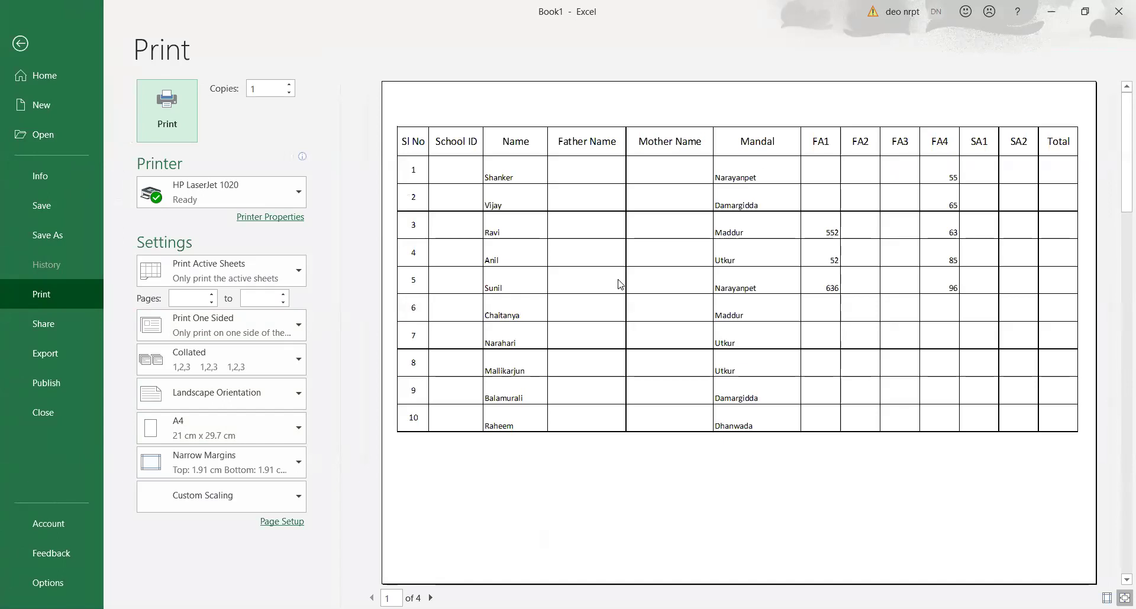
pyautogui.scroll(-1, 620, 285)
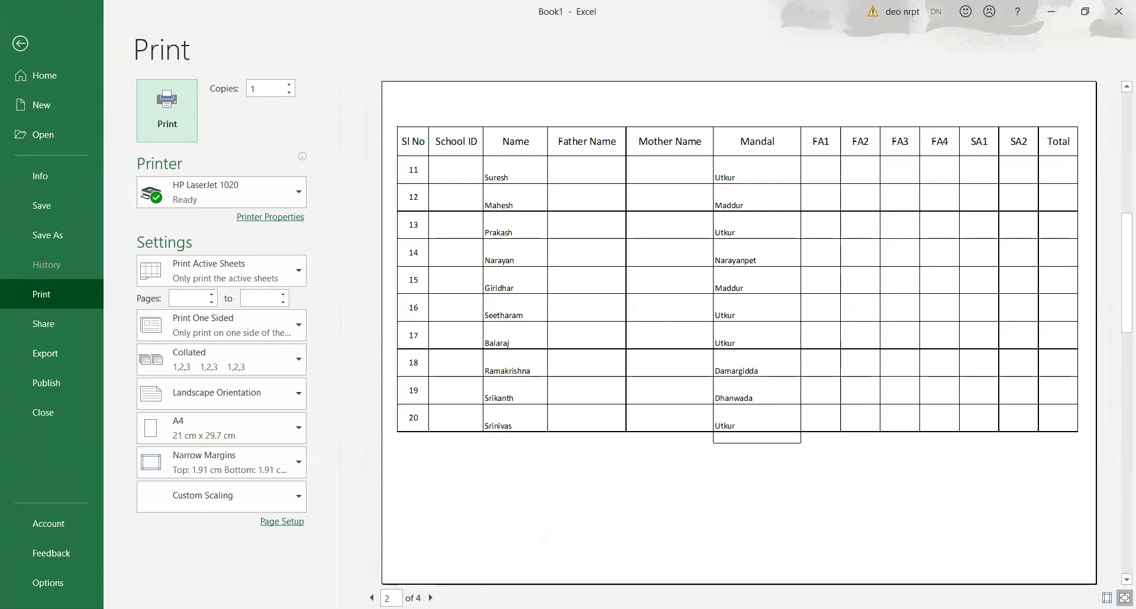
pyautogui.scroll(1, 583, 473)
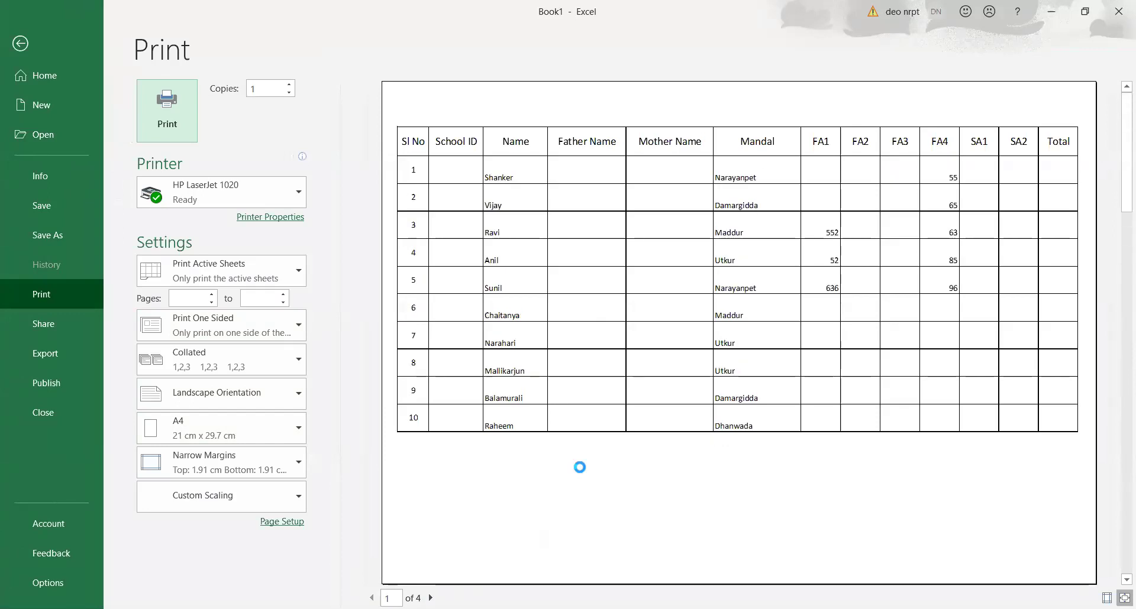
pyautogui.scroll(-1, 583, 473)
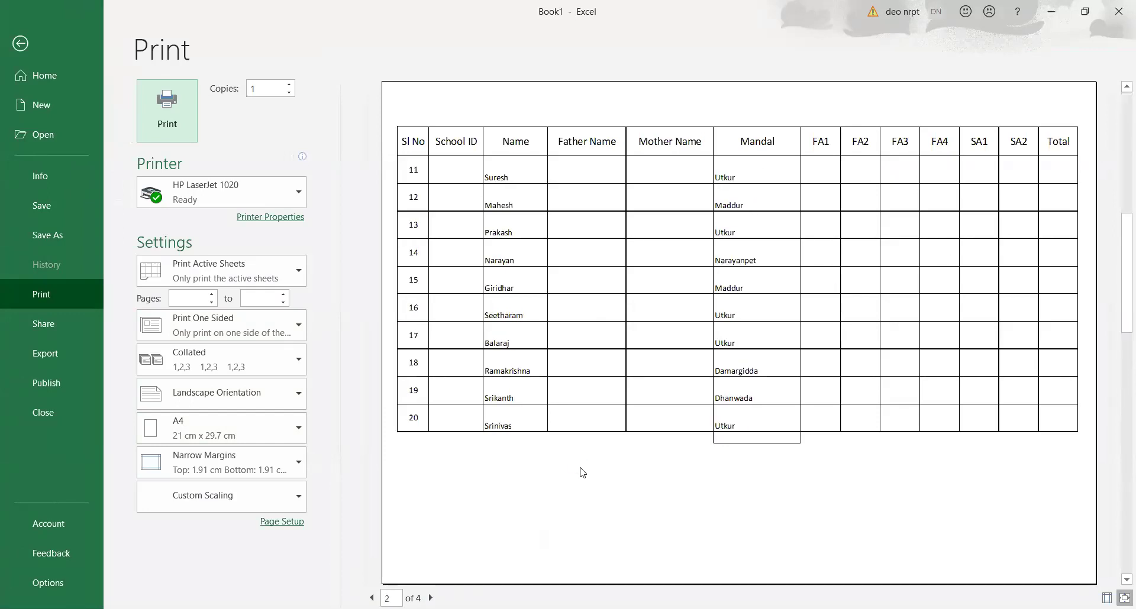
pyautogui.scroll(1, 583, 472)
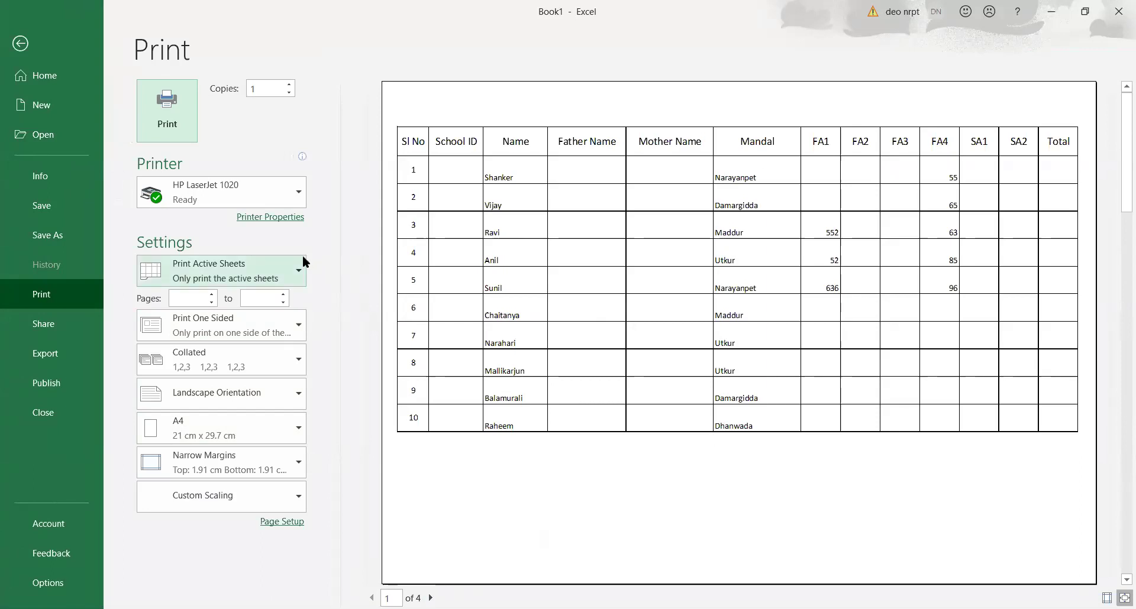
# - Return from print preview to the sheet and switch it from Page Break Preview to Normal view
pyautogui.click(20, 43)
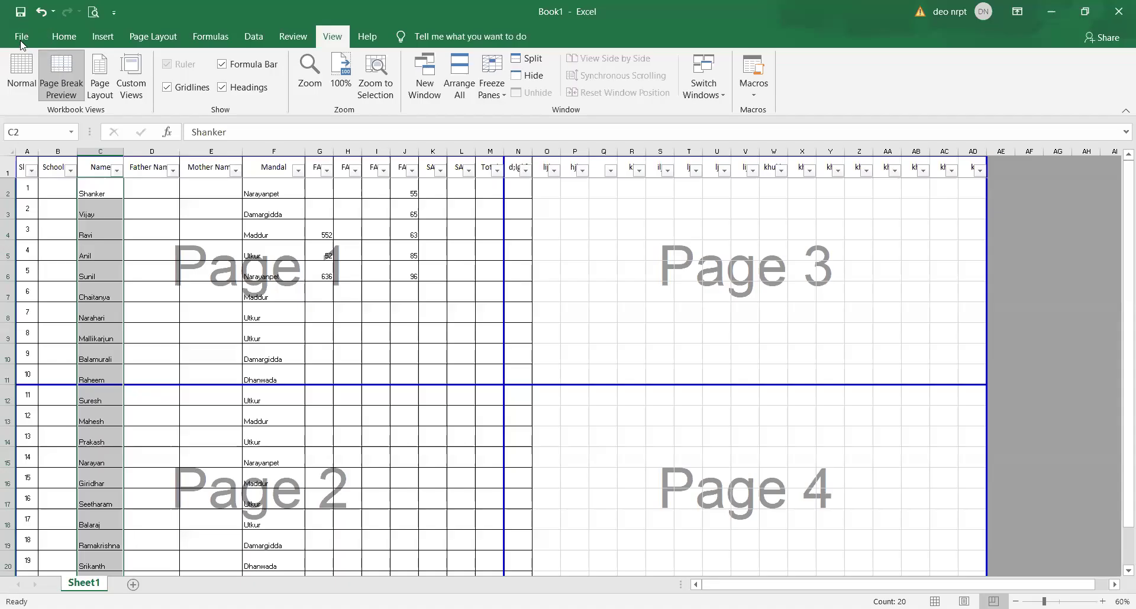
pyautogui.click(93, 12)
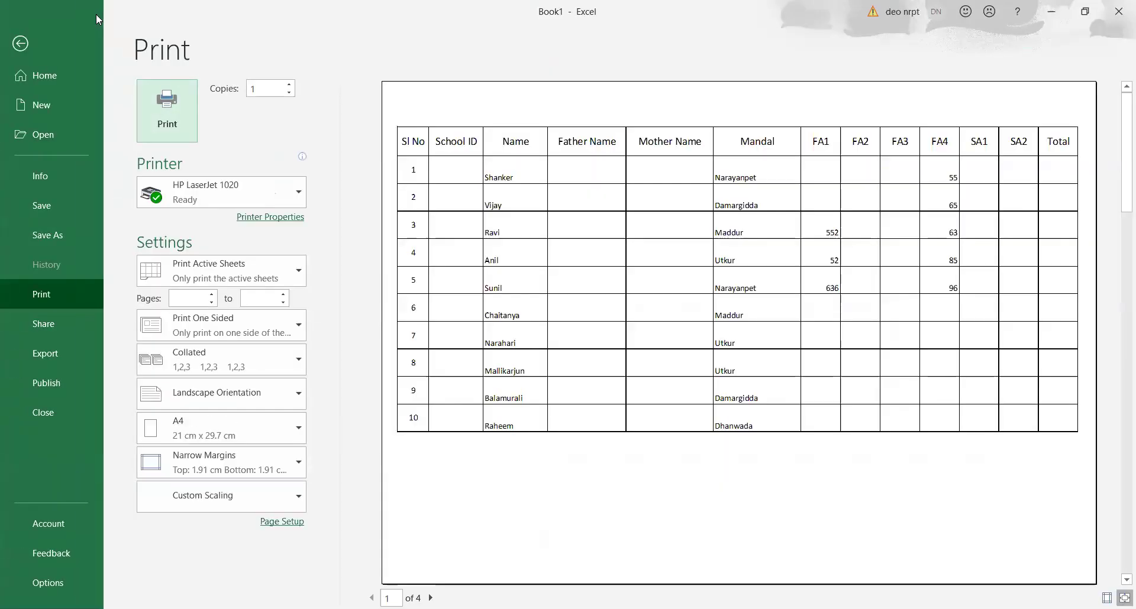
pyautogui.click(20, 43)
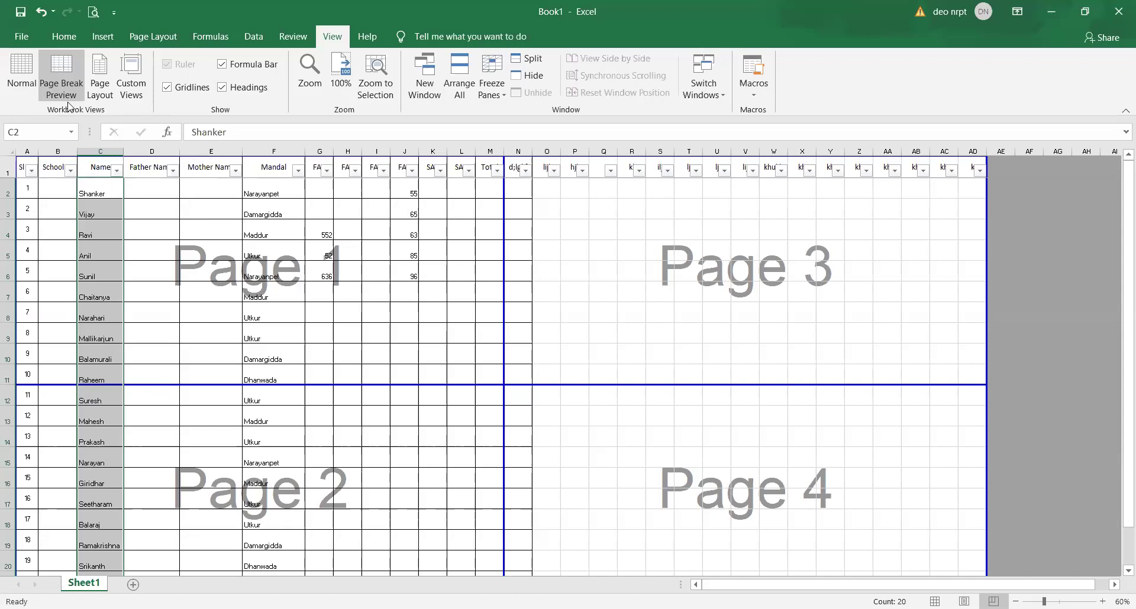
pyautogui.click(22, 70)
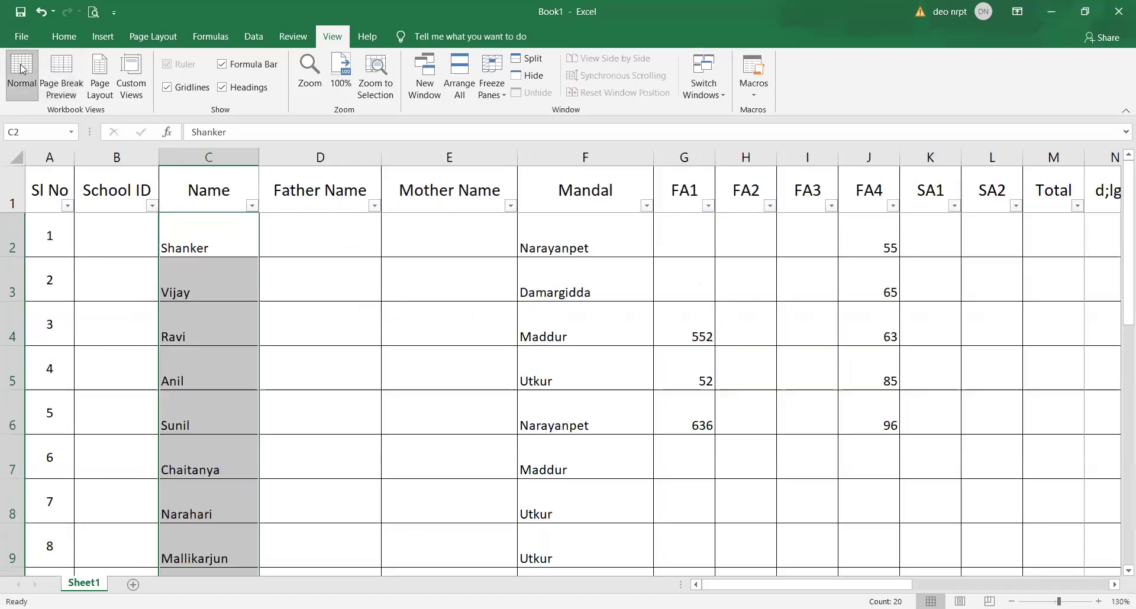
pyautogui.click(75, 88)
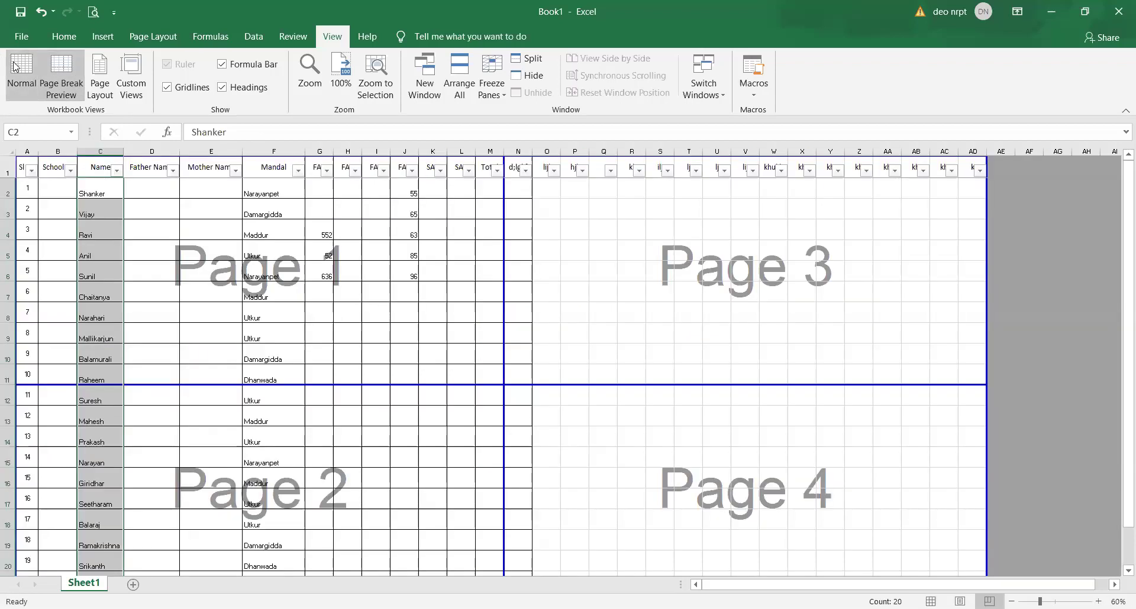
pyautogui.click(16, 66)
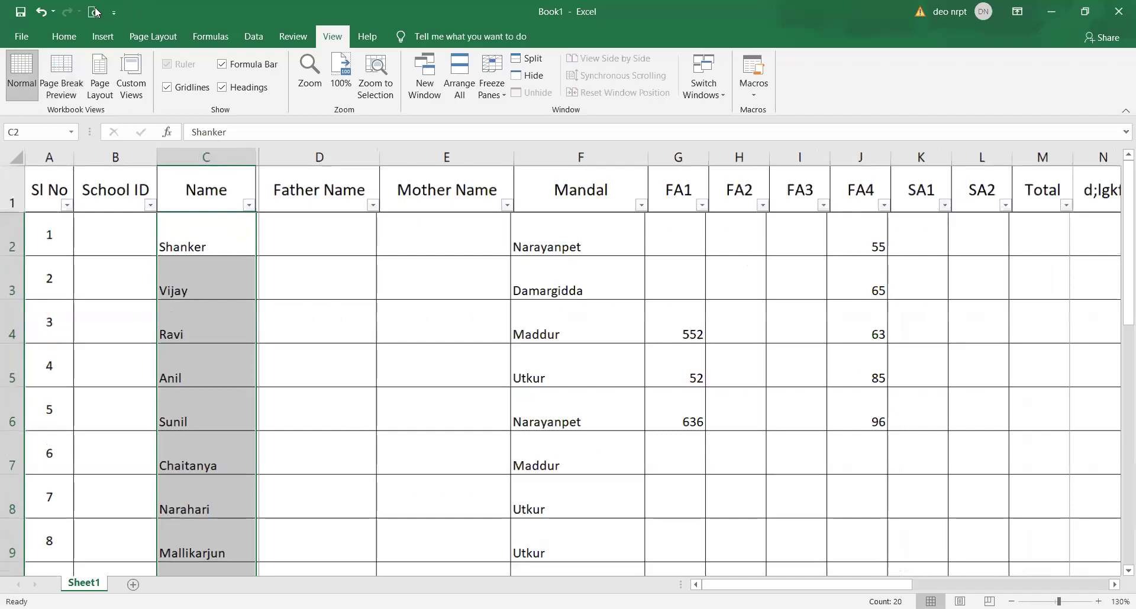
# - Look through the pages of the sheet in print preview and return to the first page
pyautogui.hotkey('ctrl', 'p')
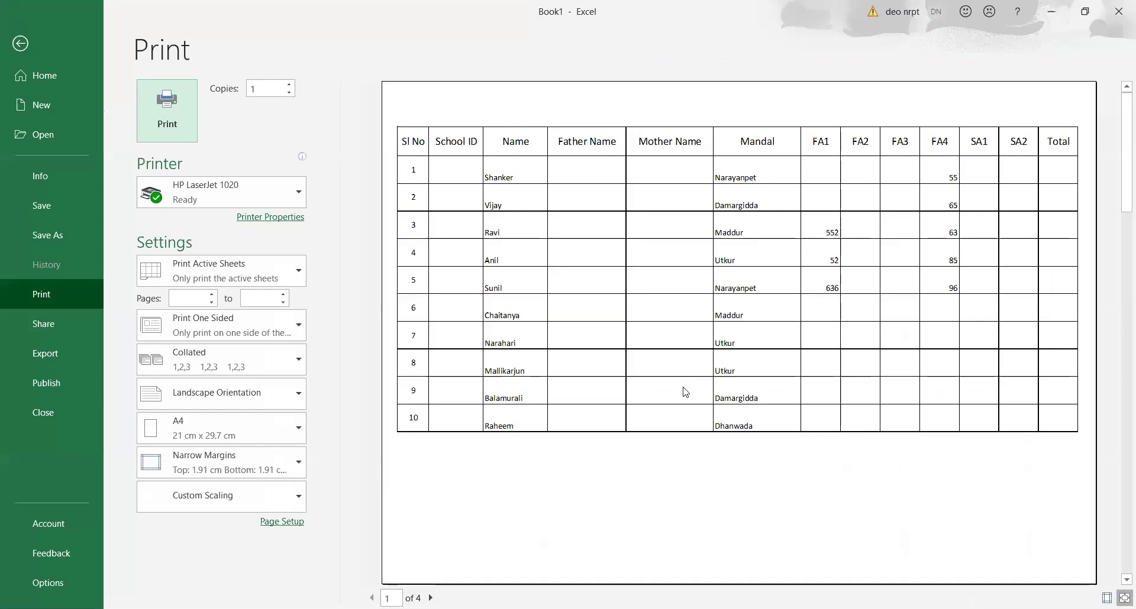
pyautogui.scroll(-2, 685, 392)
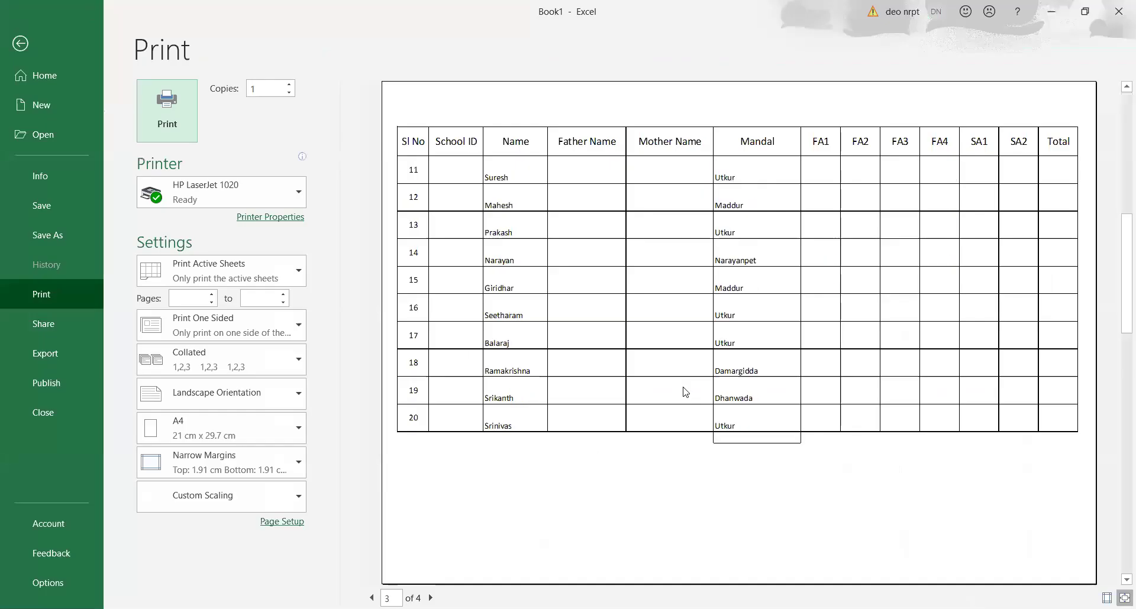
pyautogui.scroll(-1, 685, 392)
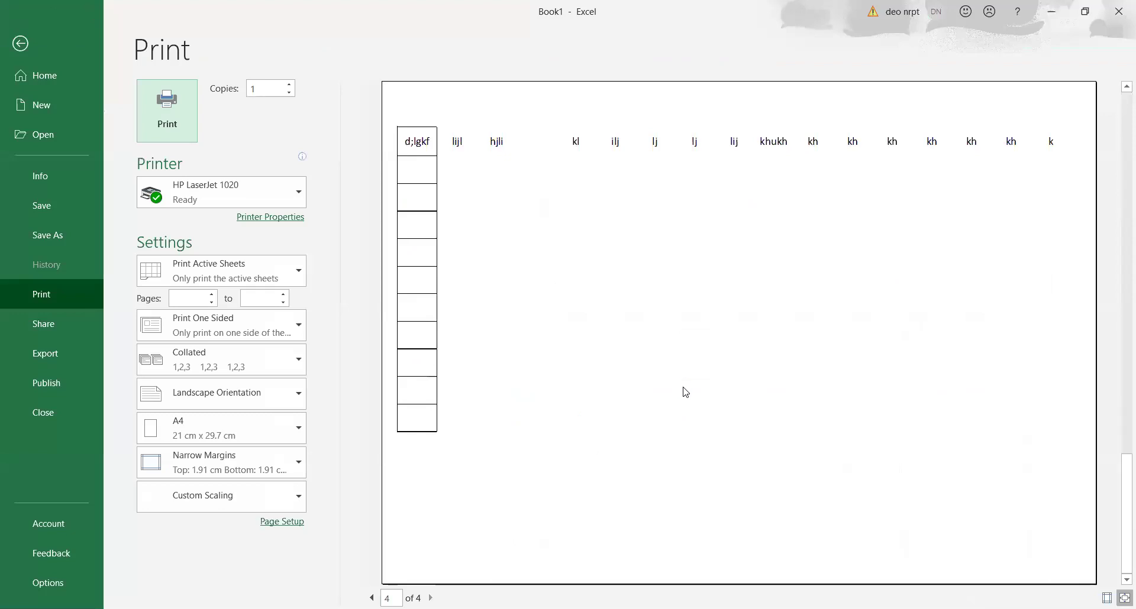
pyautogui.scroll(3, 685, 393)
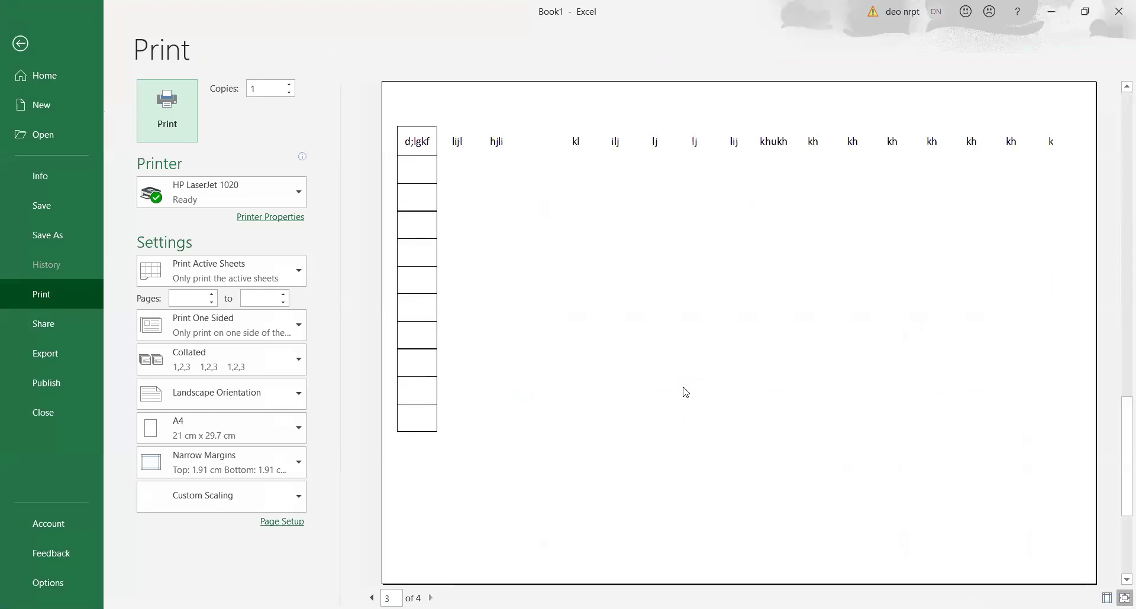
# - Set the print range to pages 1 to 2 and the number of copies to 4
pyautogui.click(214, 295)
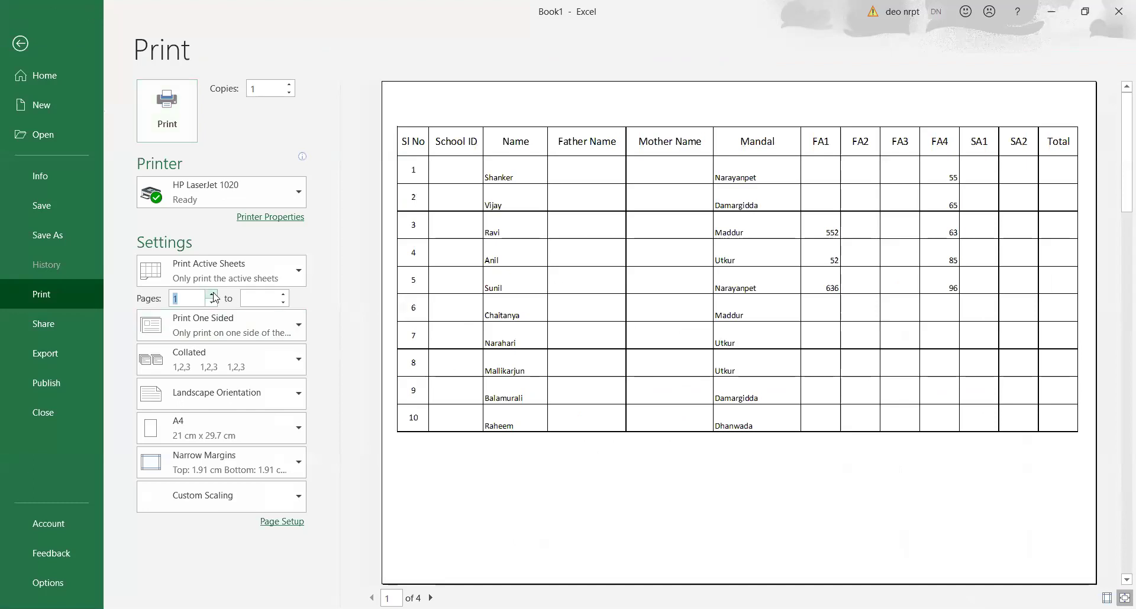
pyautogui.click(284, 295)
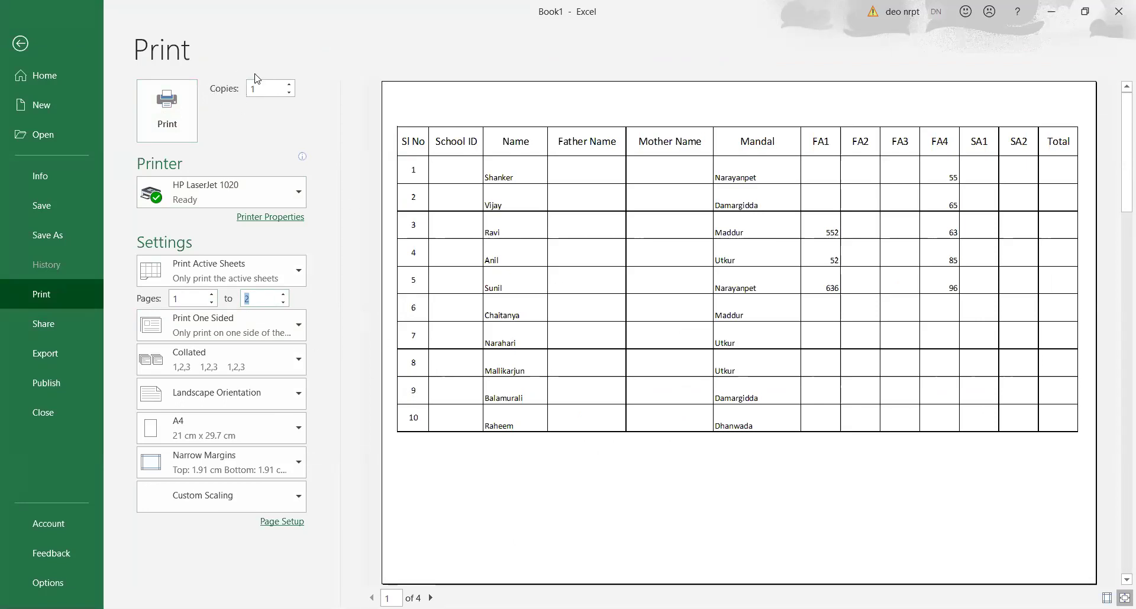
pyautogui.click(290, 86)
# - Extend the print range to end at page 6
pyautogui.click(283, 294)
pyautogui.click(283, 294)
pyautogui.click(283, 294)
pyautogui.click(282, 294)
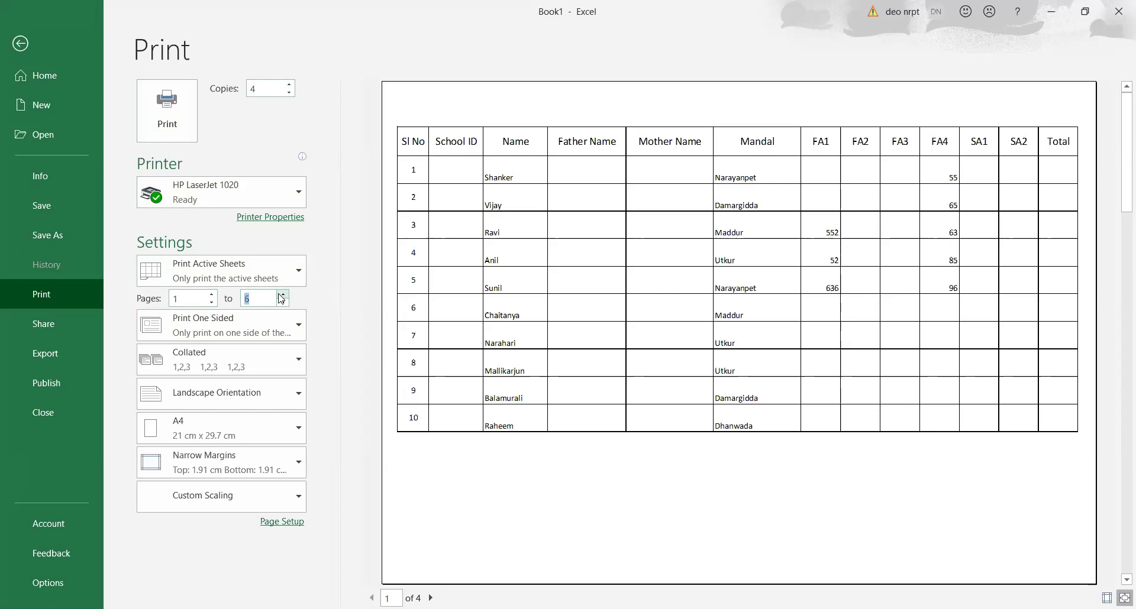
# - Bring the print range back to pages 1 to 2
pyautogui.click(212, 295)
pyautogui.click(284, 302)
pyautogui.click(284, 303)
pyautogui.click(283, 303)
pyautogui.click(284, 303)
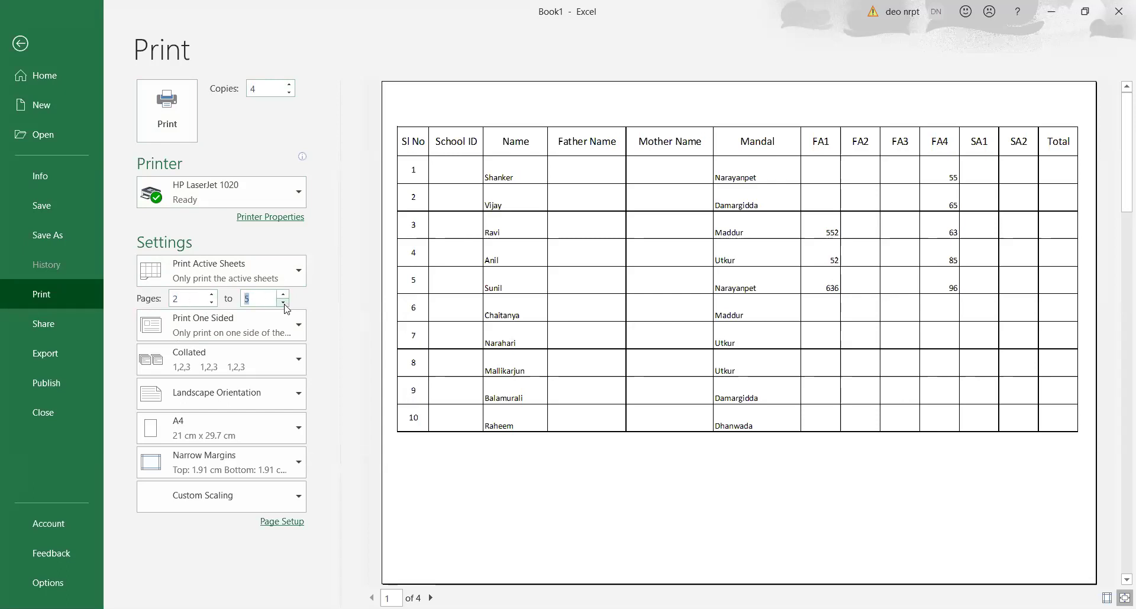
pyautogui.click(284, 294)
pyautogui.click(211, 303)
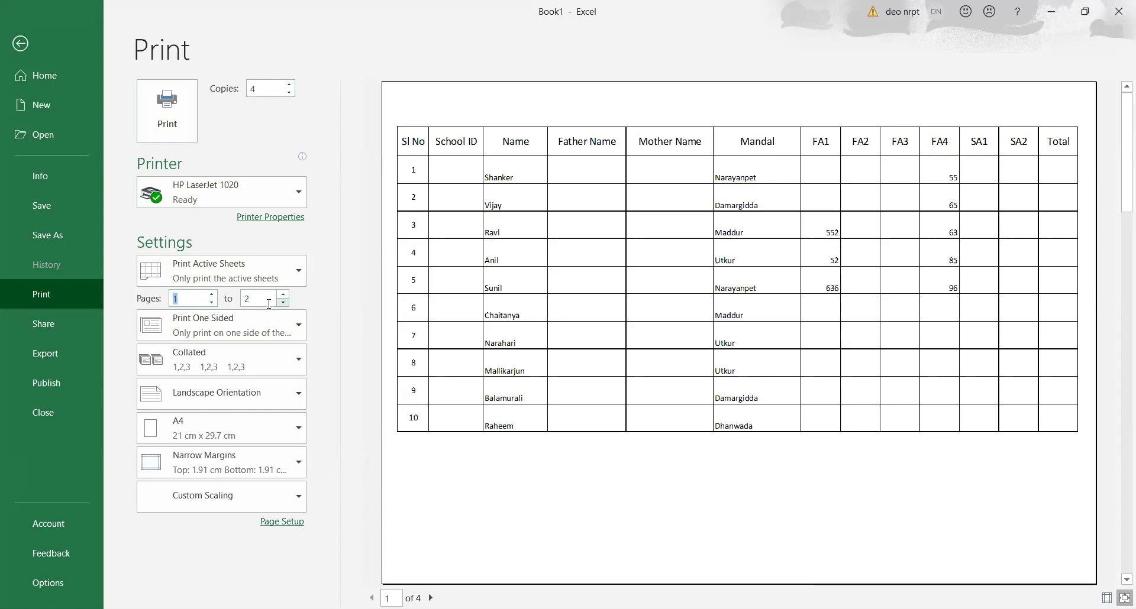
# - Examine the choices for what to print and the list of available printers
pyautogui.click(290, 273)
pyautogui.click(289, 271)
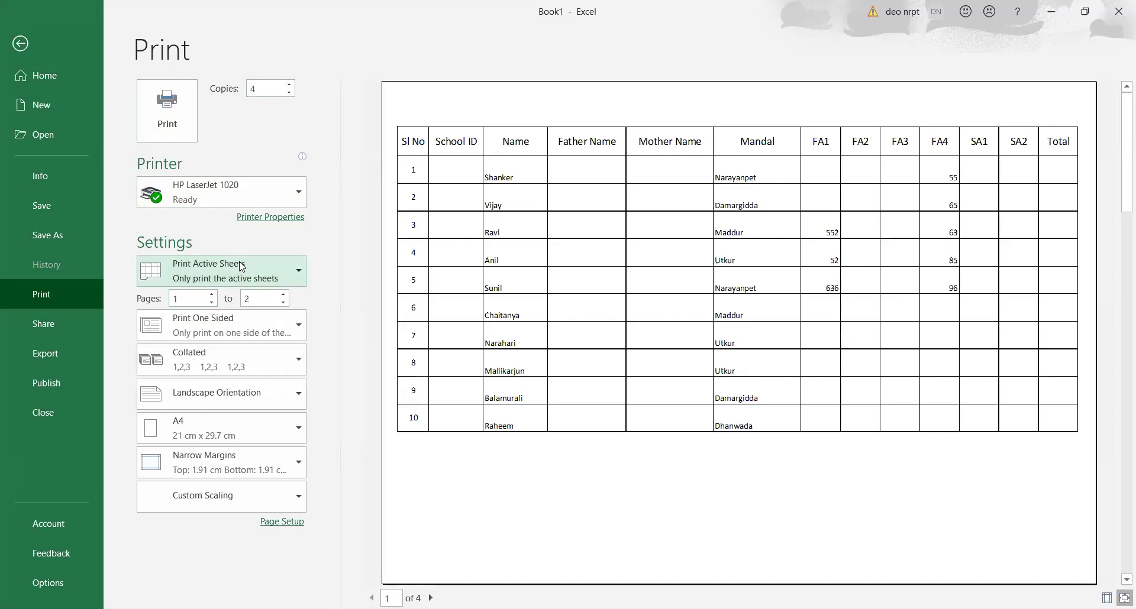
pyautogui.click(296, 190)
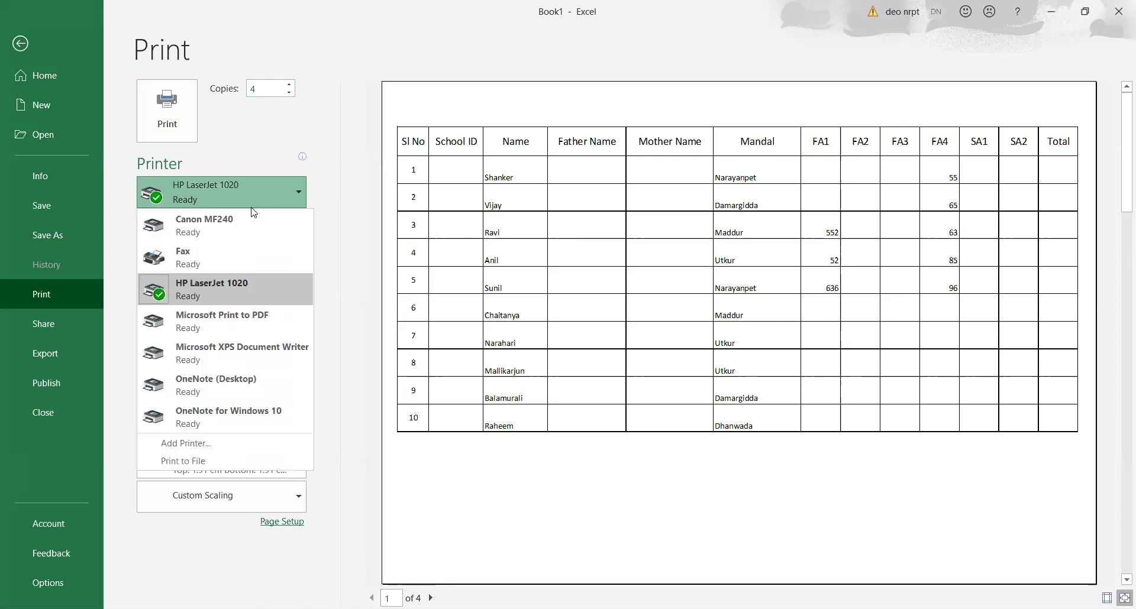
pyautogui.click(280, 194)
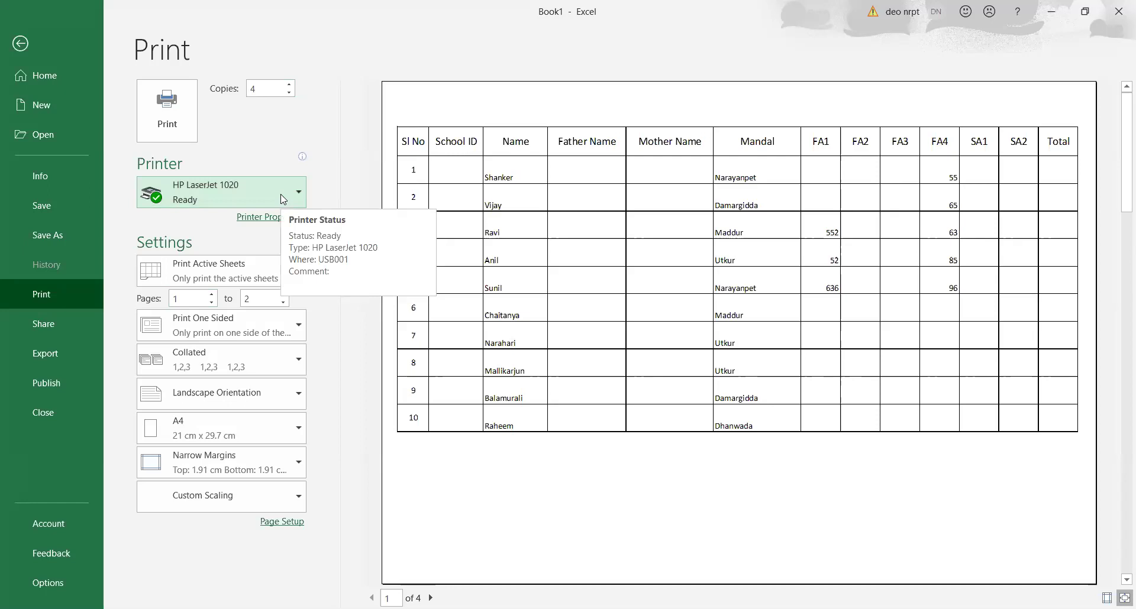
pyautogui.click(283, 199)
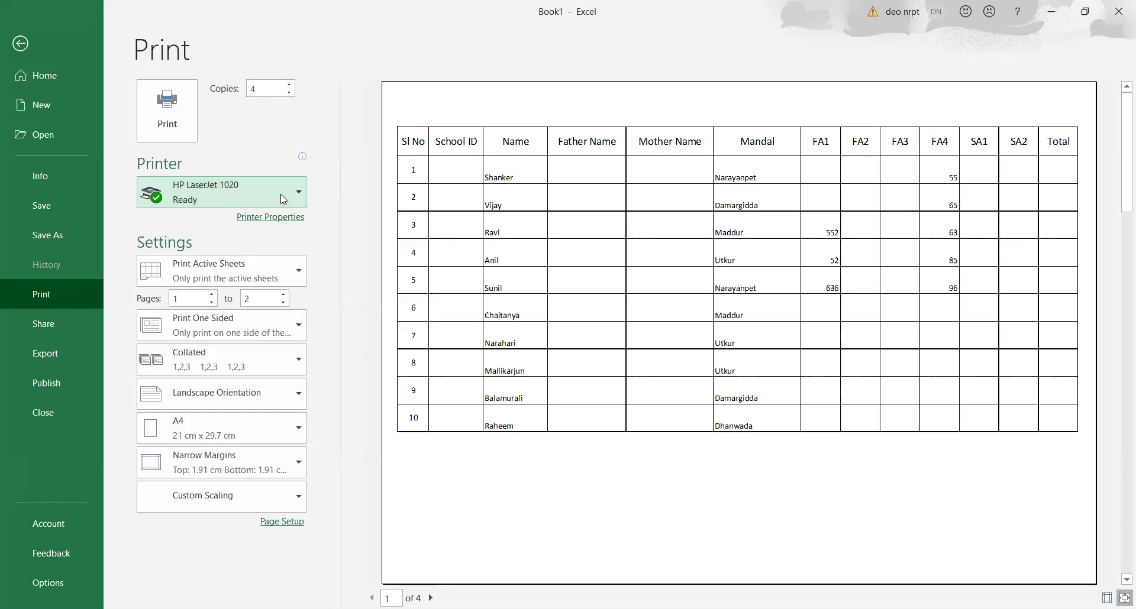
pyautogui.click(280, 194)
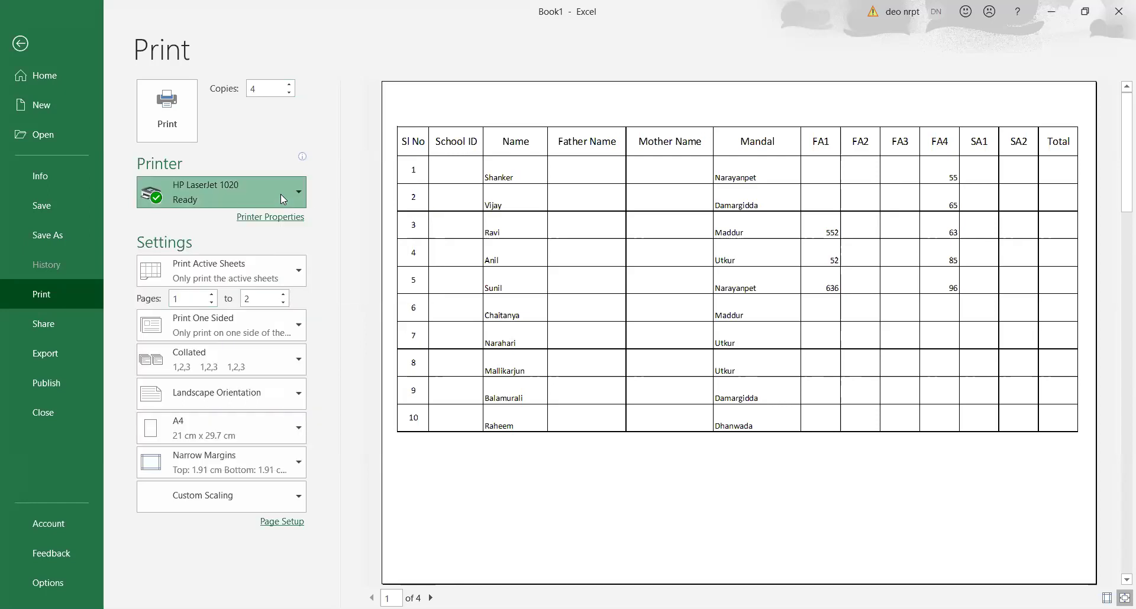
pyautogui.click(266, 188)
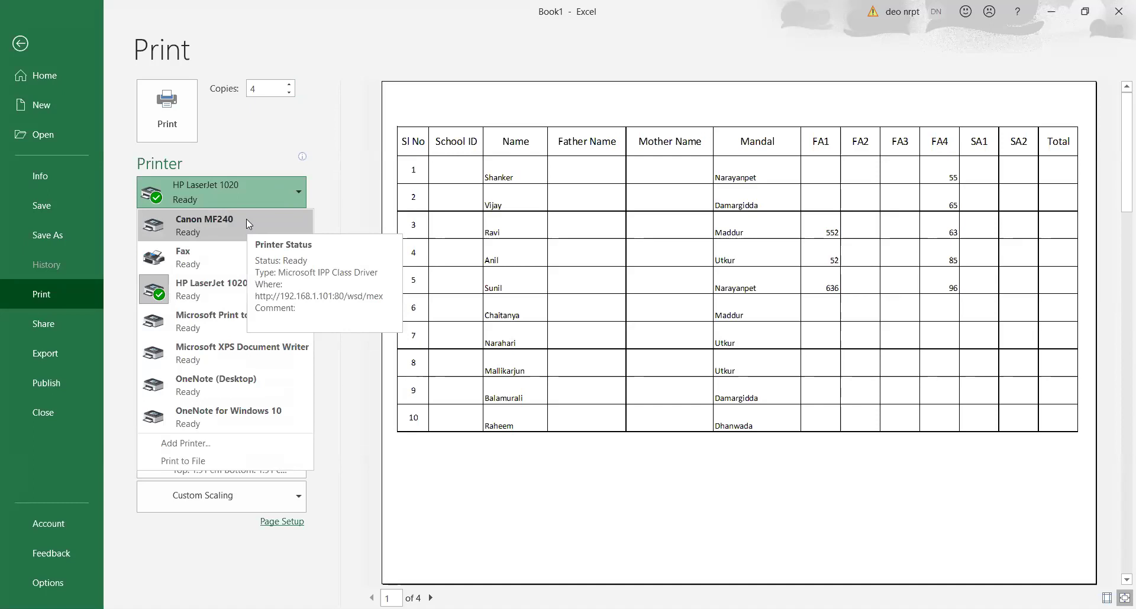
pyautogui.click(236, 198)
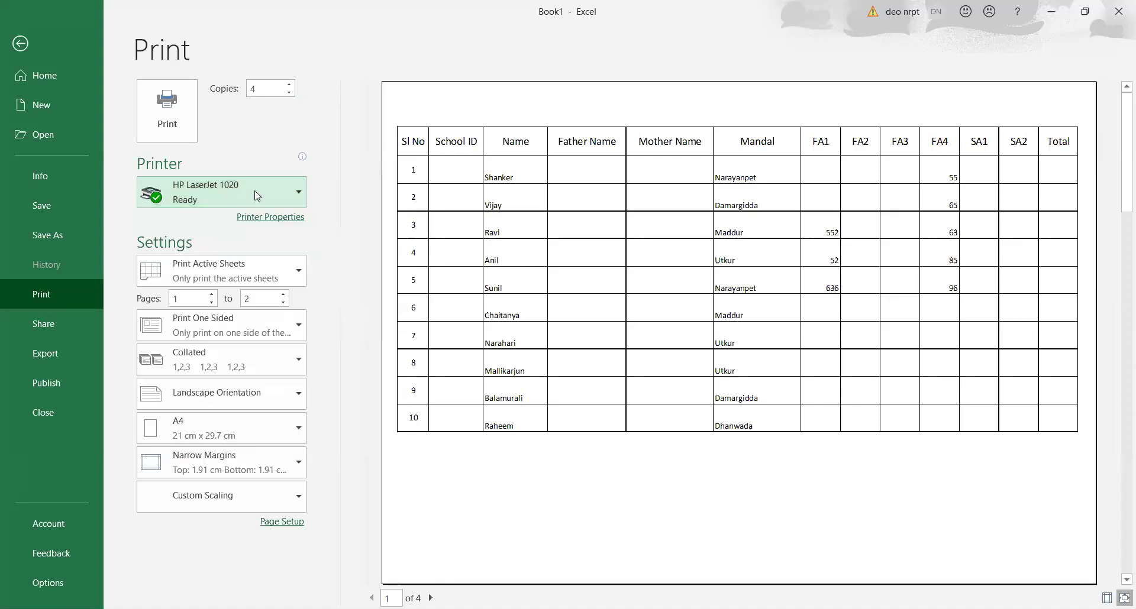
# - Try the Canon MF240 as the printer and switch back to the HP LaserJet 1020
pyautogui.click(257, 194)
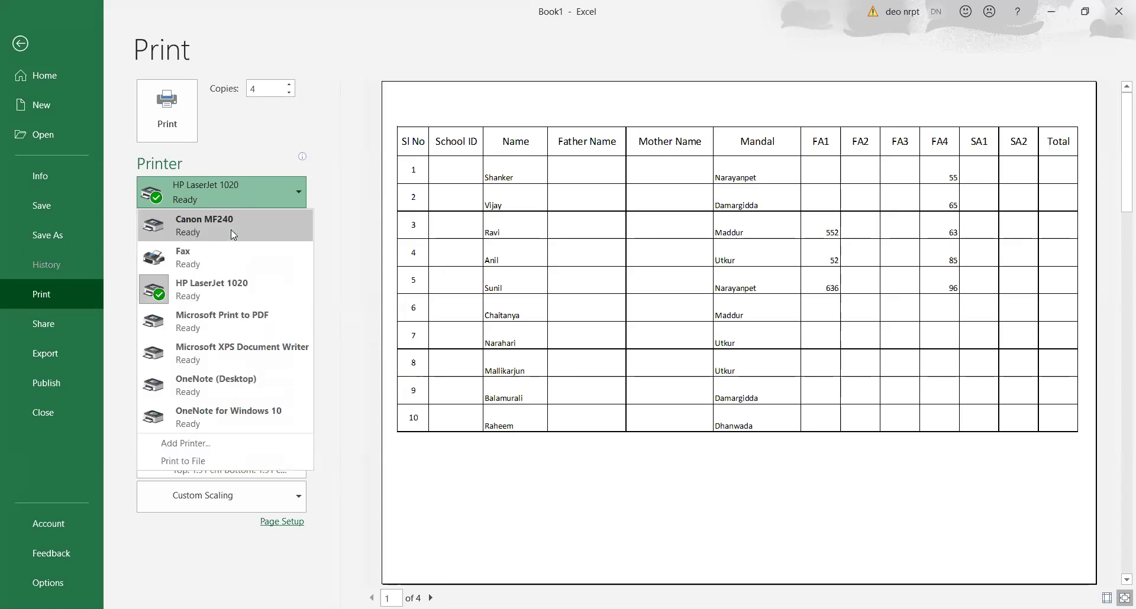
pyautogui.click(231, 229)
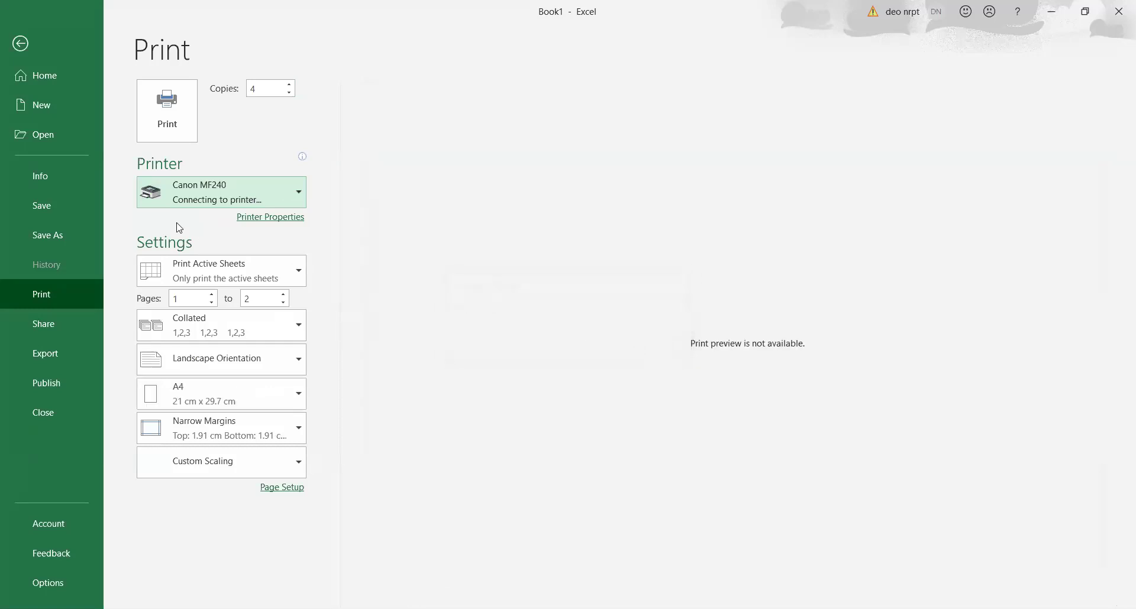
pyautogui.click(231, 202)
pyautogui.click(220, 293)
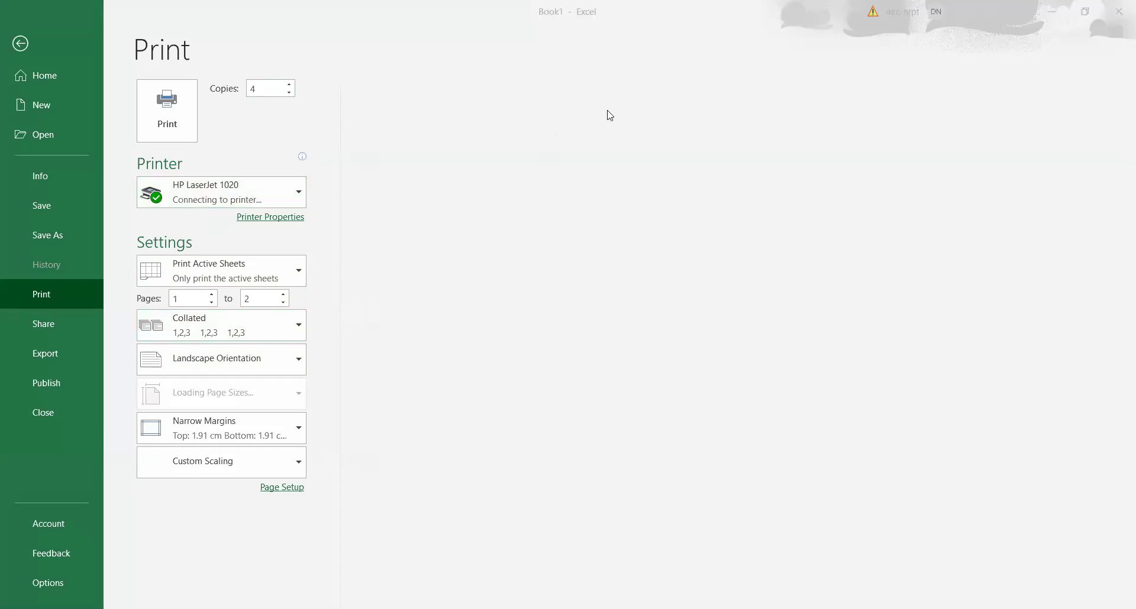
# - Examine the one-sided printing and collation options without changing them
pyautogui.click(223, 334)
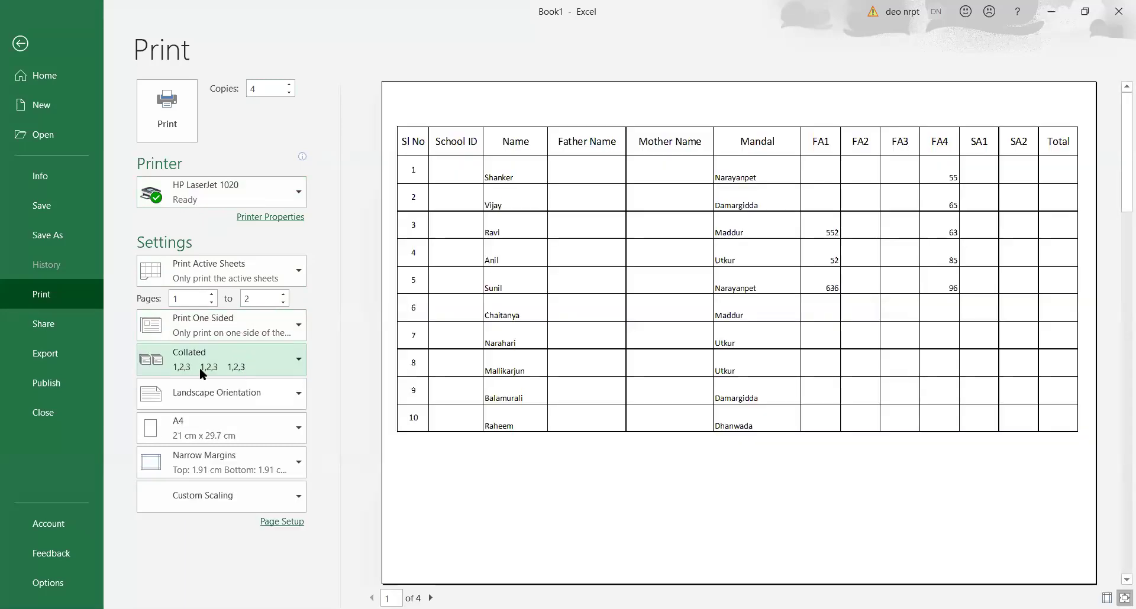
pyautogui.click(227, 338)
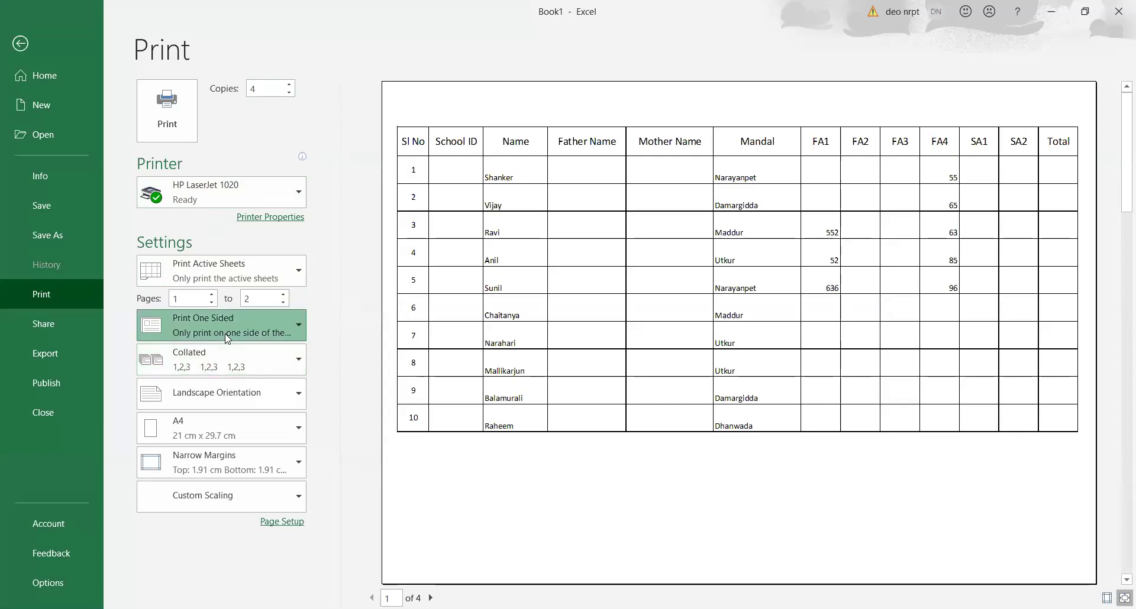
pyautogui.click(254, 344)
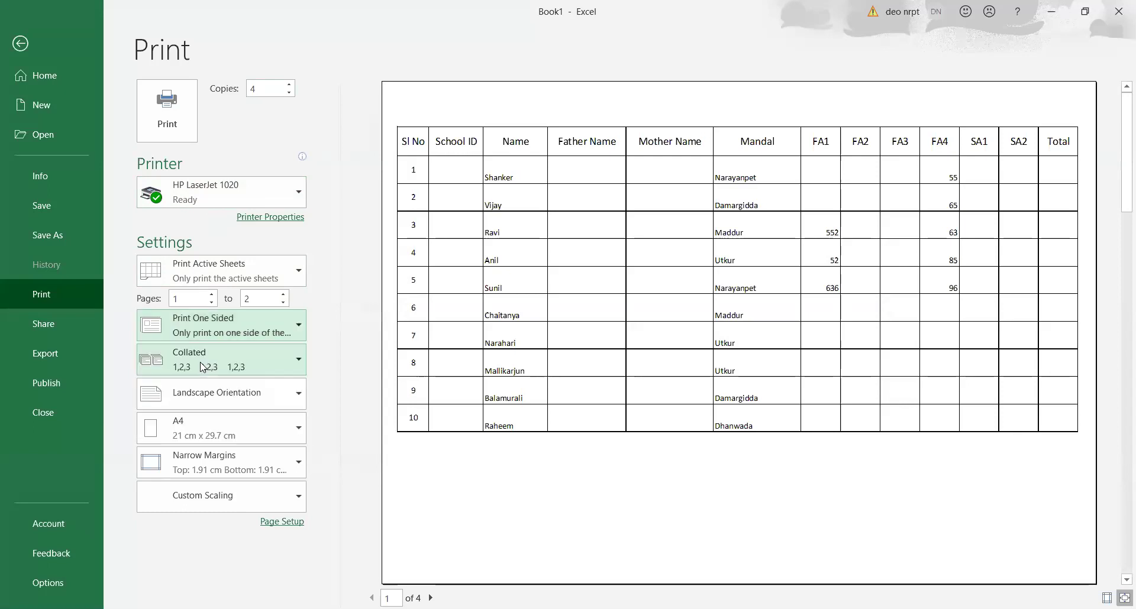
pyautogui.click(203, 366)
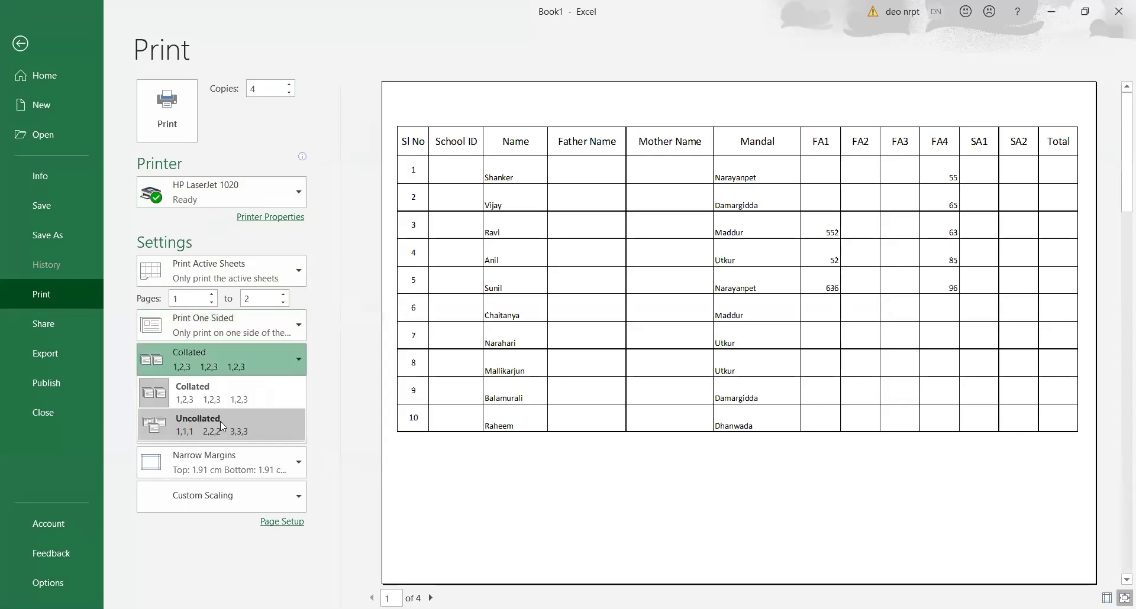
pyautogui.click(226, 353)
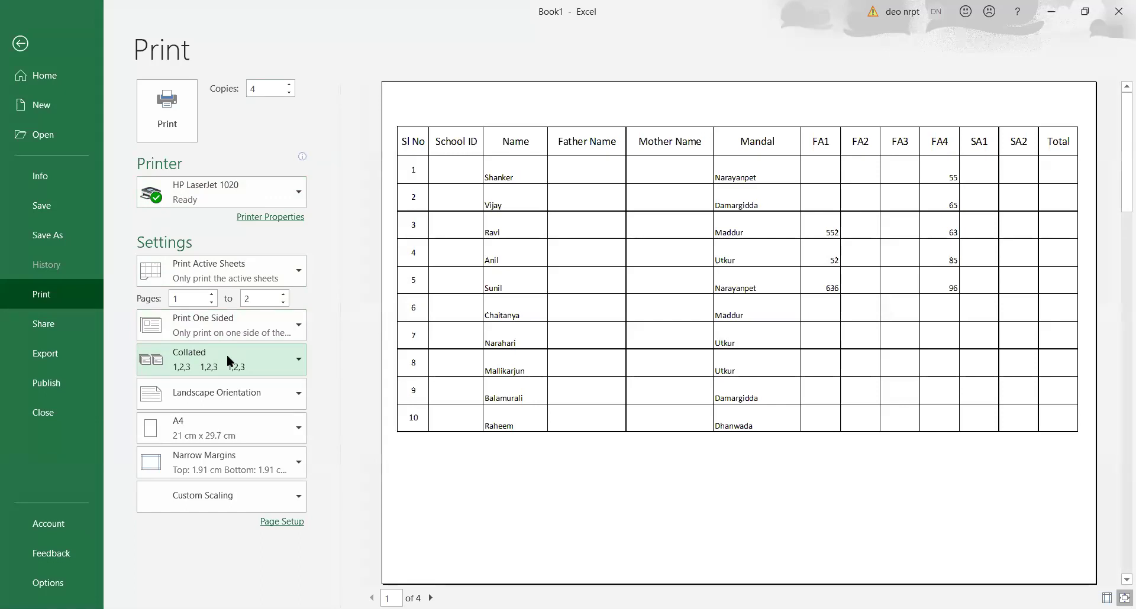
# - Set the number of copies to 9 and the print range to pages 1 to 7
pyautogui.click(290, 84)
pyautogui.click(290, 85)
pyautogui.click(290, 85)
pyautogui.click(290, 84)
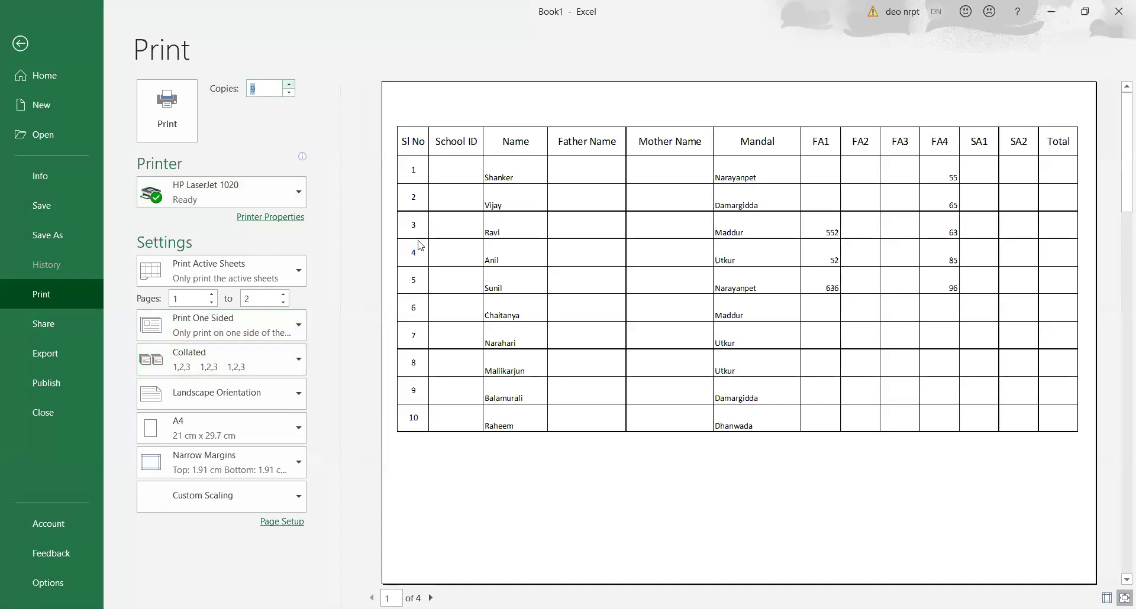
pyautogui.click(283, 295)
pyautogui.click(284, 295)
pyautogui.click(283, 294)
pyautogui.click(284, 295)
pyautogui.click(284, 294)
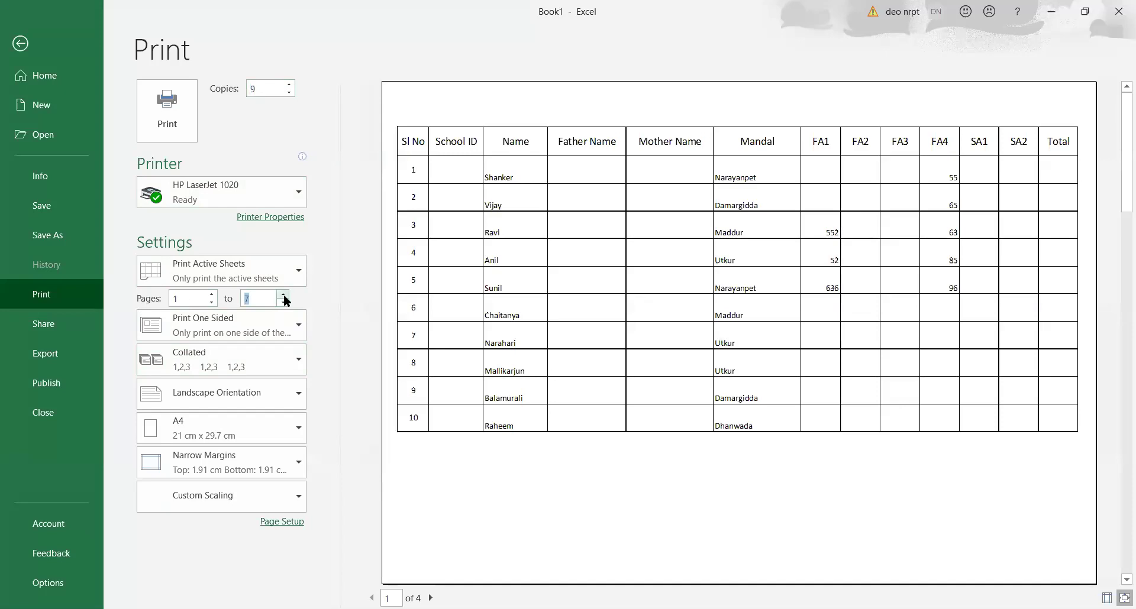
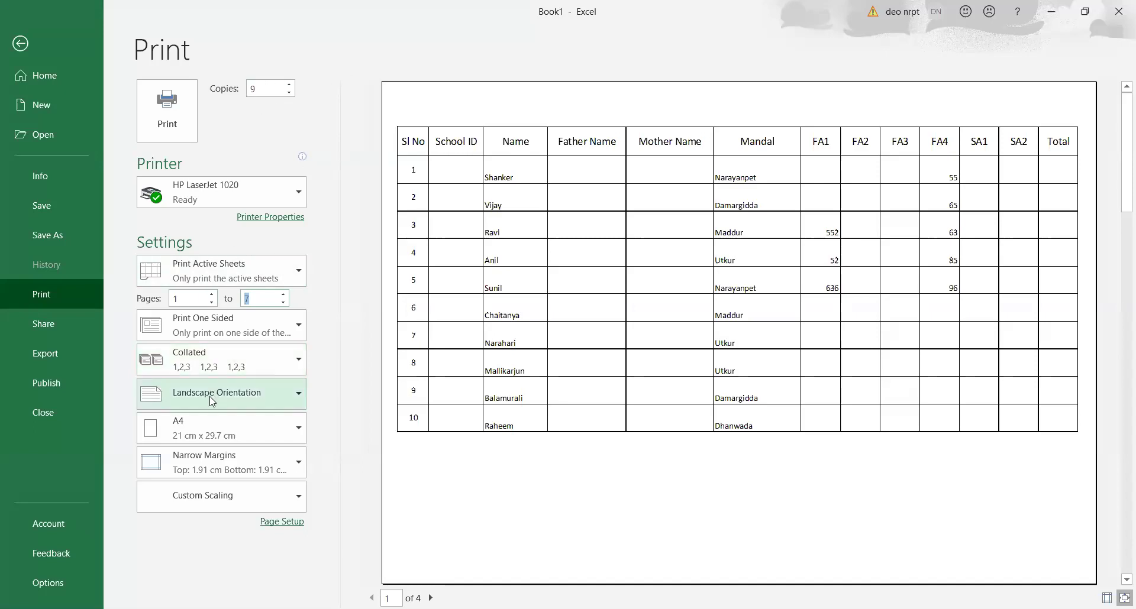
# - Switch the copies to Uncollated and back to Collated, and check the page orientation choices
pyautogui.click(239, 357)
pyautogui.click(227, 437)
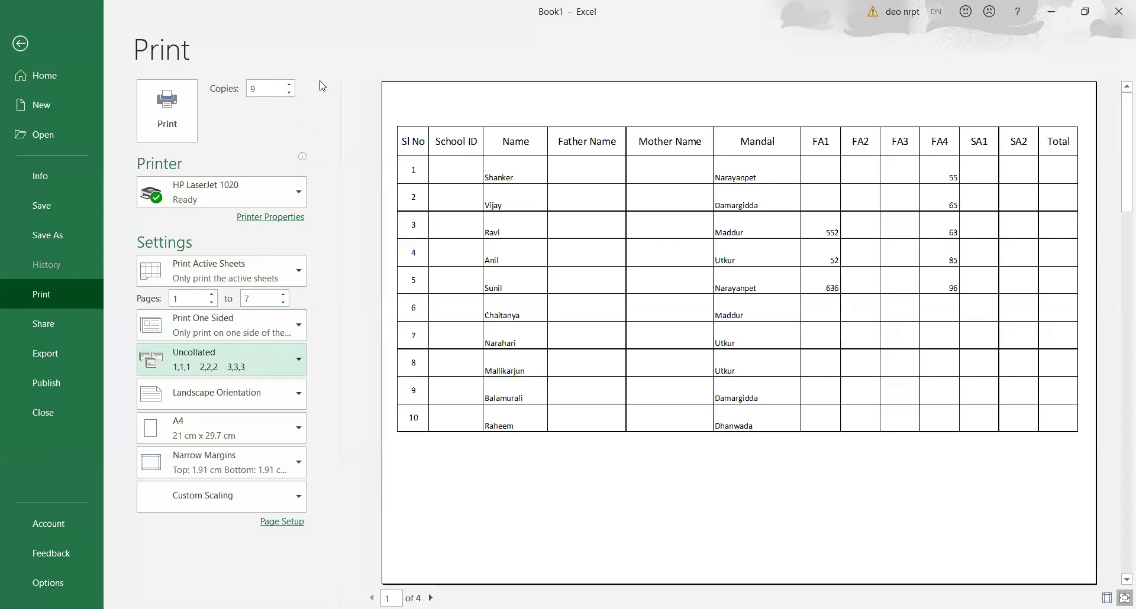
pyautogui.click(233, 366)
pyautogui.click(236, 392)
pyautogui.click(244, 397)
pyautogui.click(244, 395)
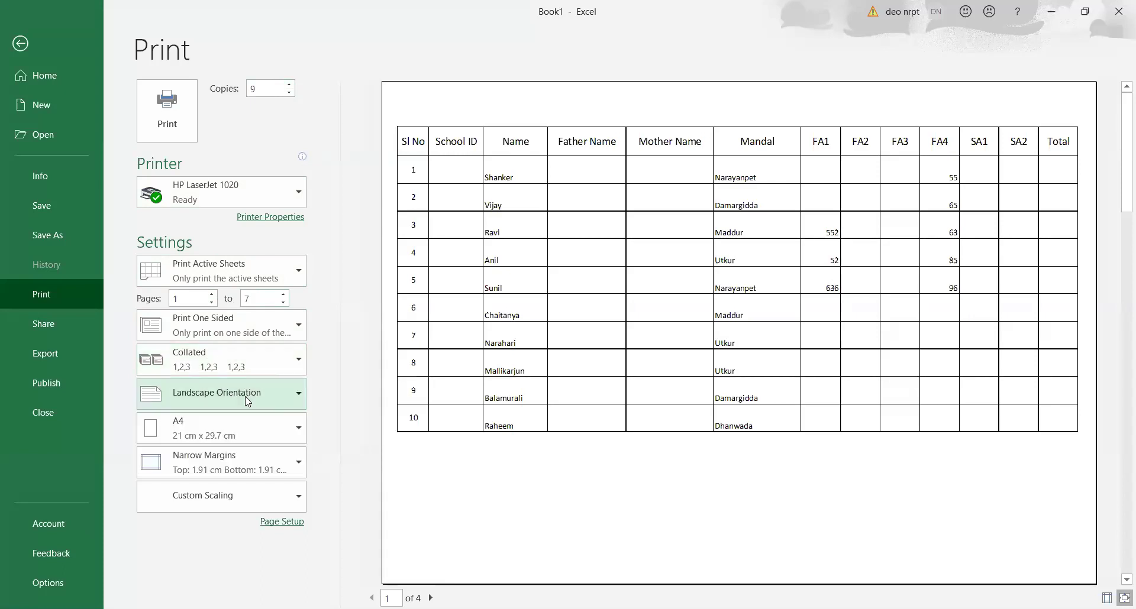
# - Set the print scaling to 100% of normal size in Page Setup
pyautogui.click(280, 523)
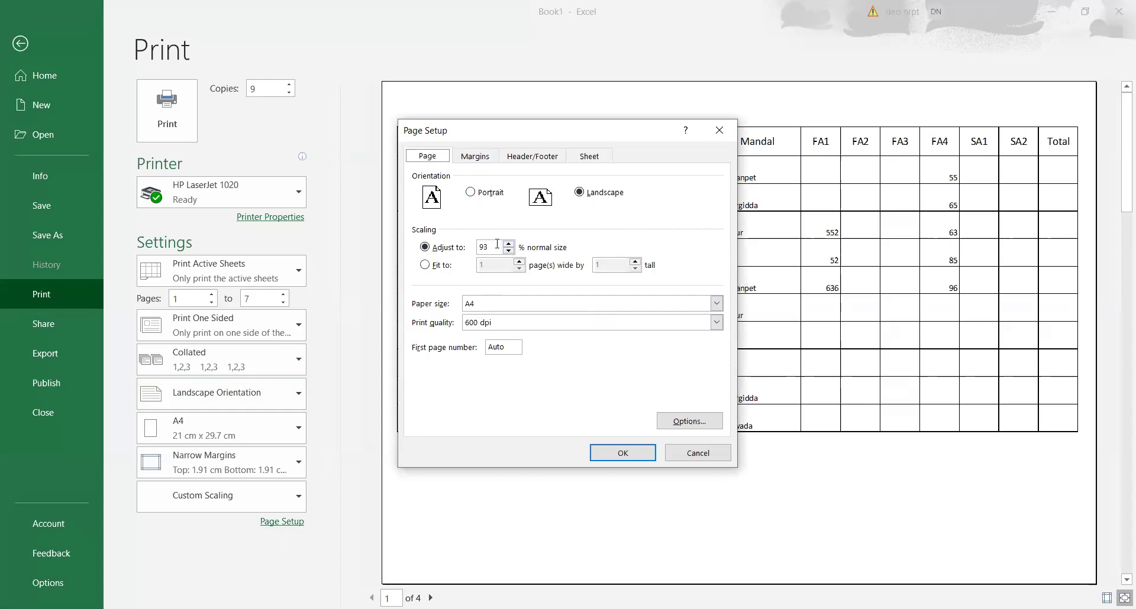
pyautogui.moveTo(497, 243); pyautogui.dragTo(472, 247)
pyautogui.write('100')
pyautogui.press('Return')
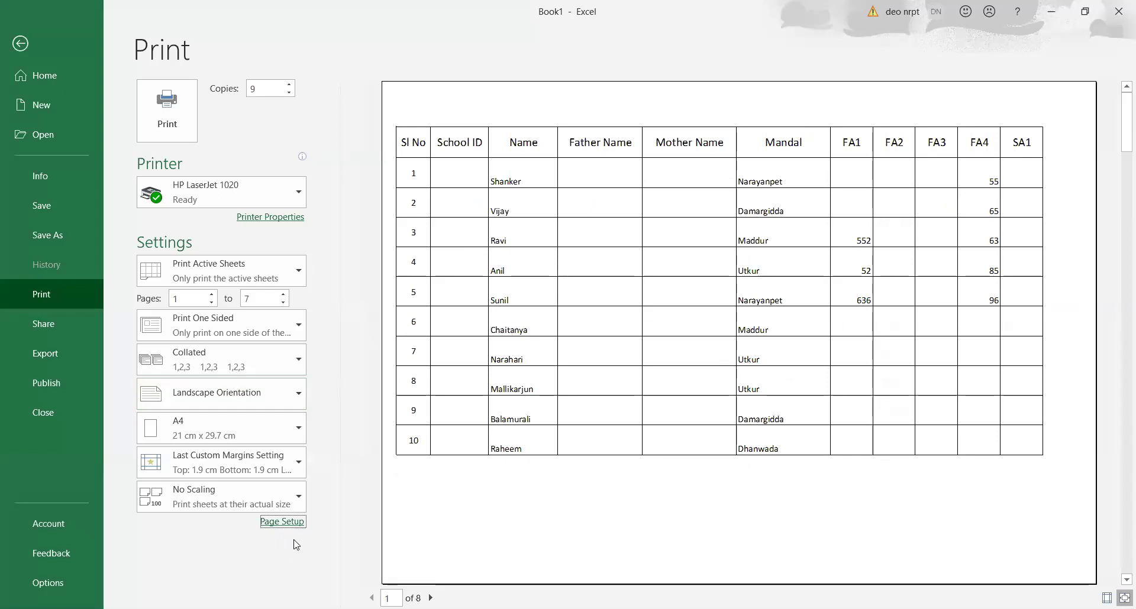
# - Set the print scaling back to 93% of normal size
pyautogui.click(497, 246)
pyautogui.press('BackSpace')
pyautogui.press('BackSpace')
pyautogui.press('BackSpace')
pyautogui.write('93')
pyautogui.press('Return')
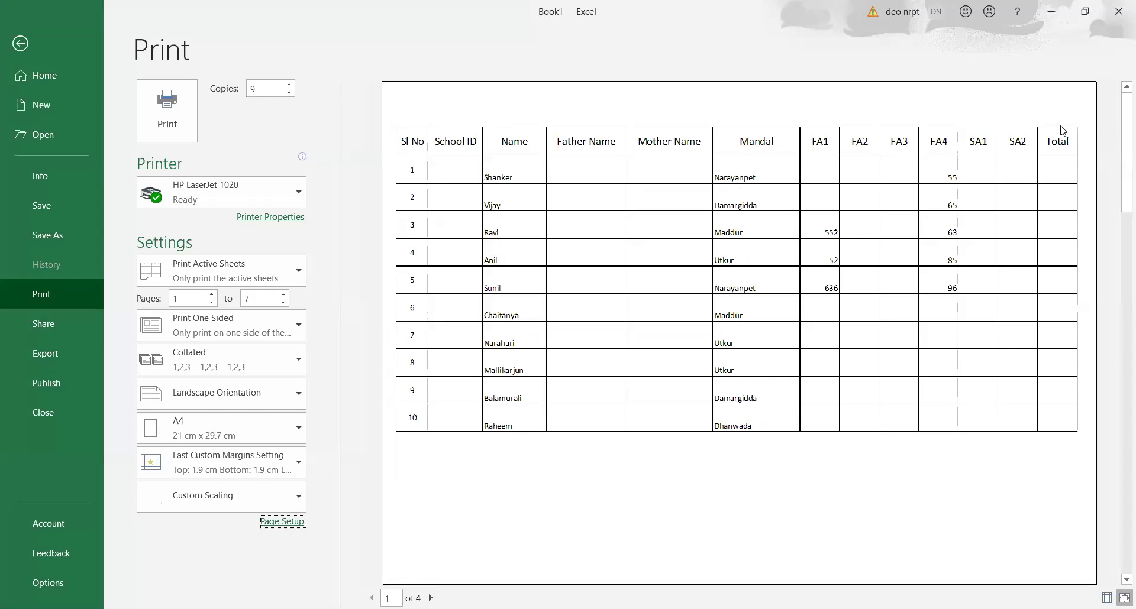
# - Examine the scaling, paper size and print quality options in Page Setup without changing them
pyautogui.click(283, 521)
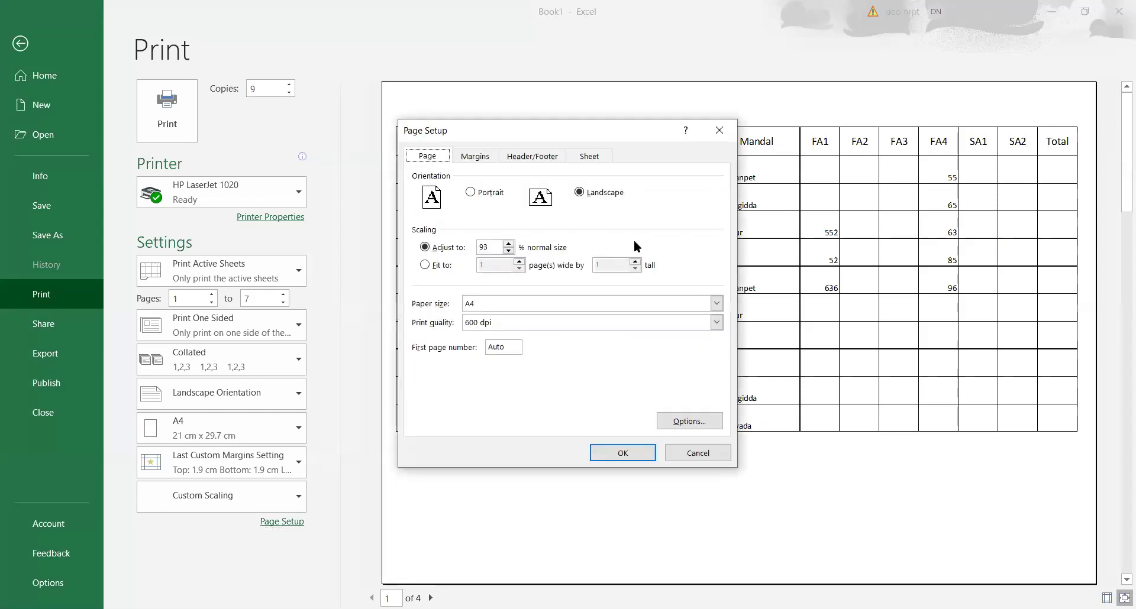
pyautogui.doubleClick(489, 249)
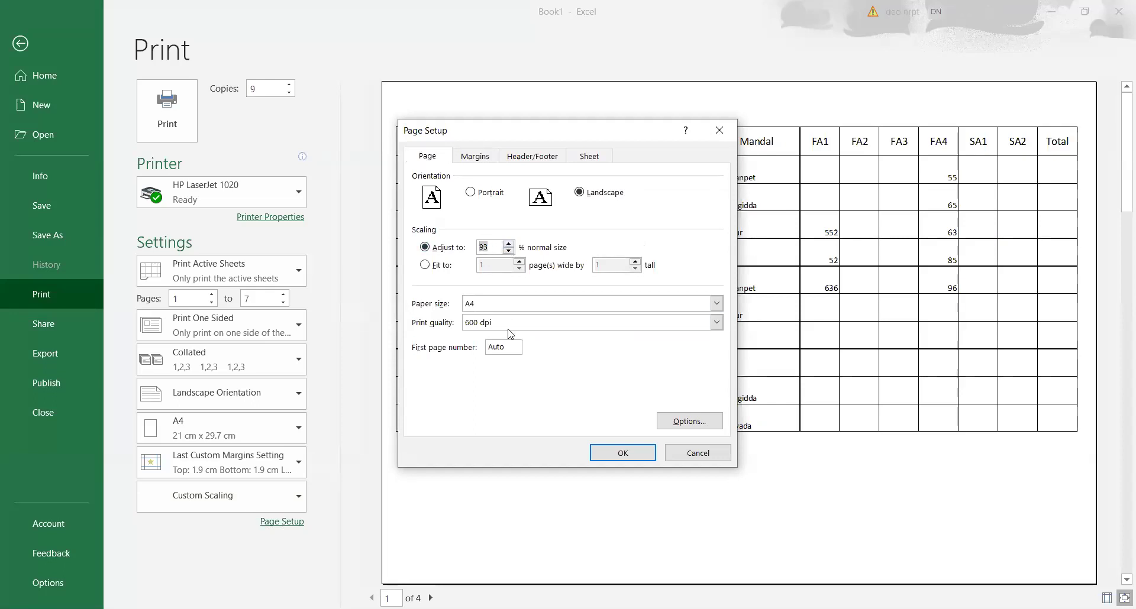
pyautogui.click(517, 303)
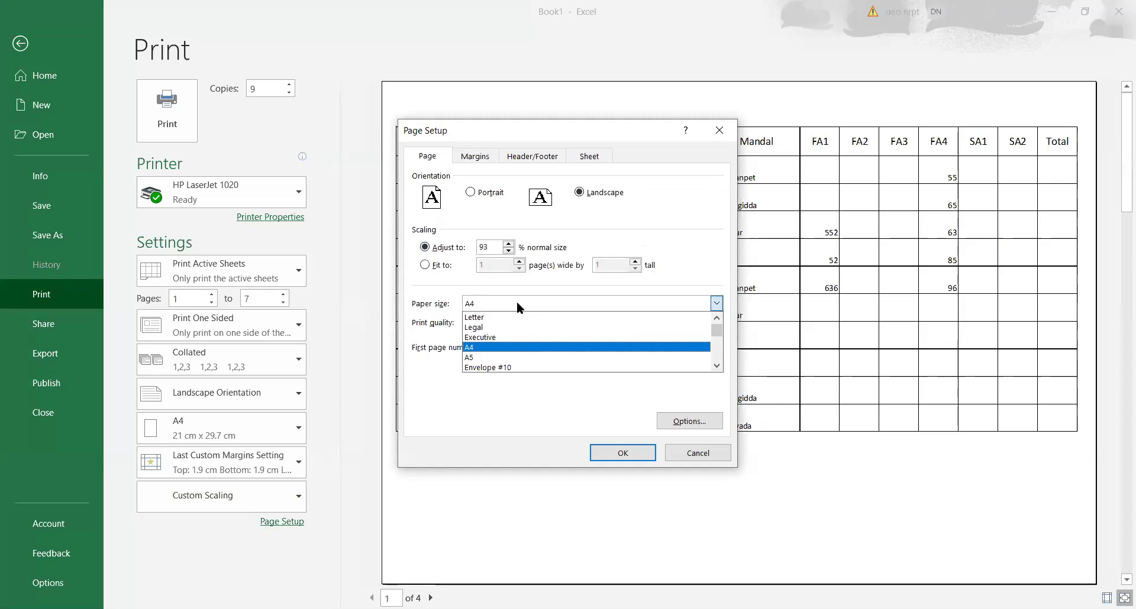
pyautogui.click(516, 303)
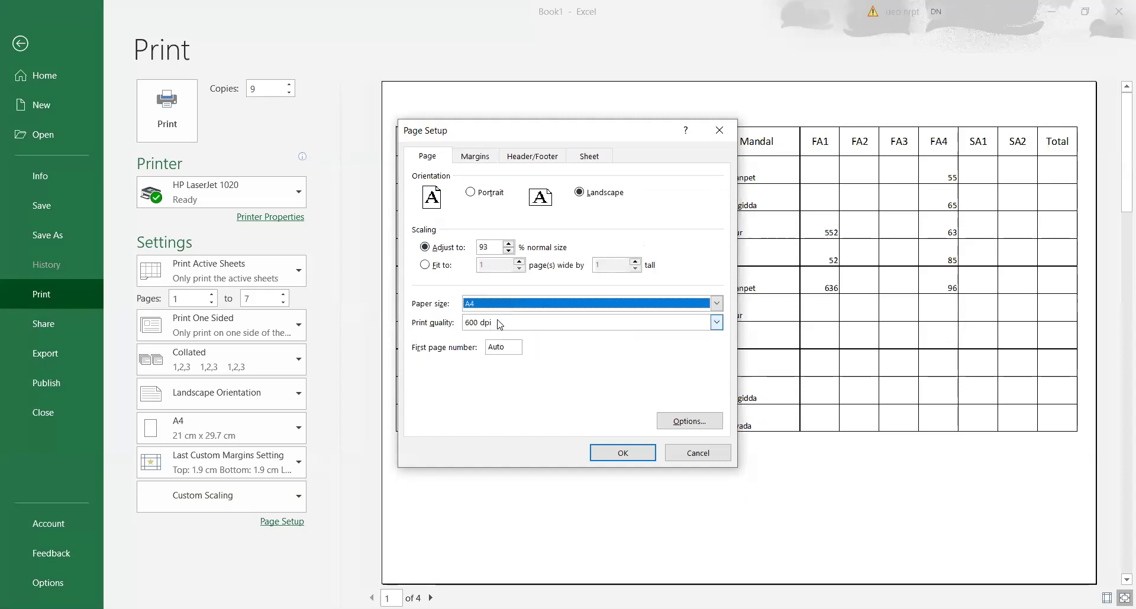
pyautogui.click(509, 326)
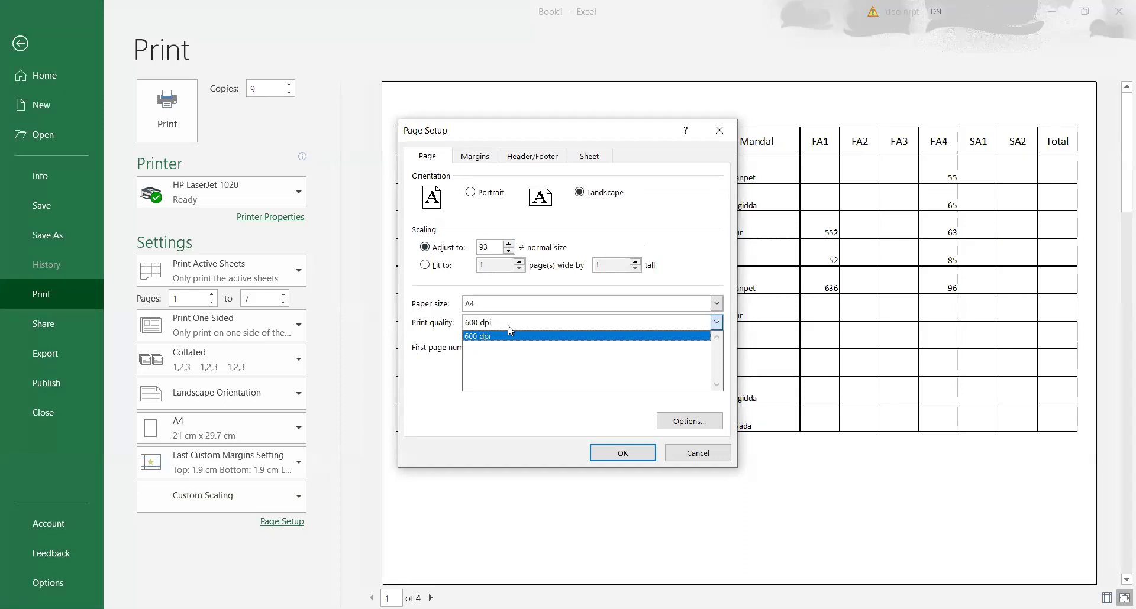
pyautogui.click(509, 326)
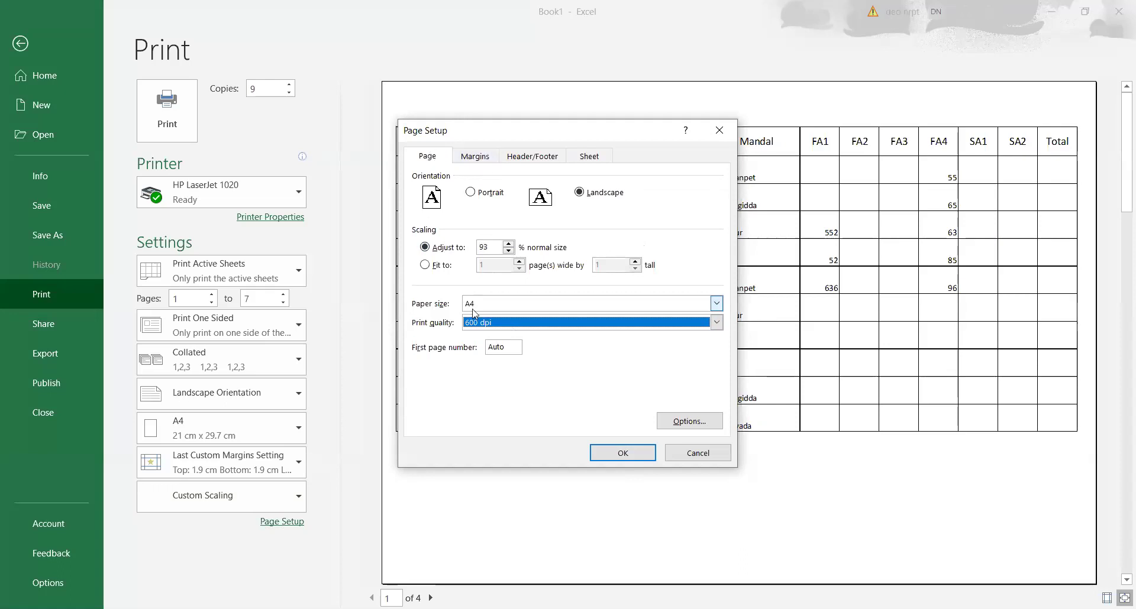
# - Set the page's left margin to 0.1 cm and its top margin to 3.9 cm
pyautogui.click(483, 159)
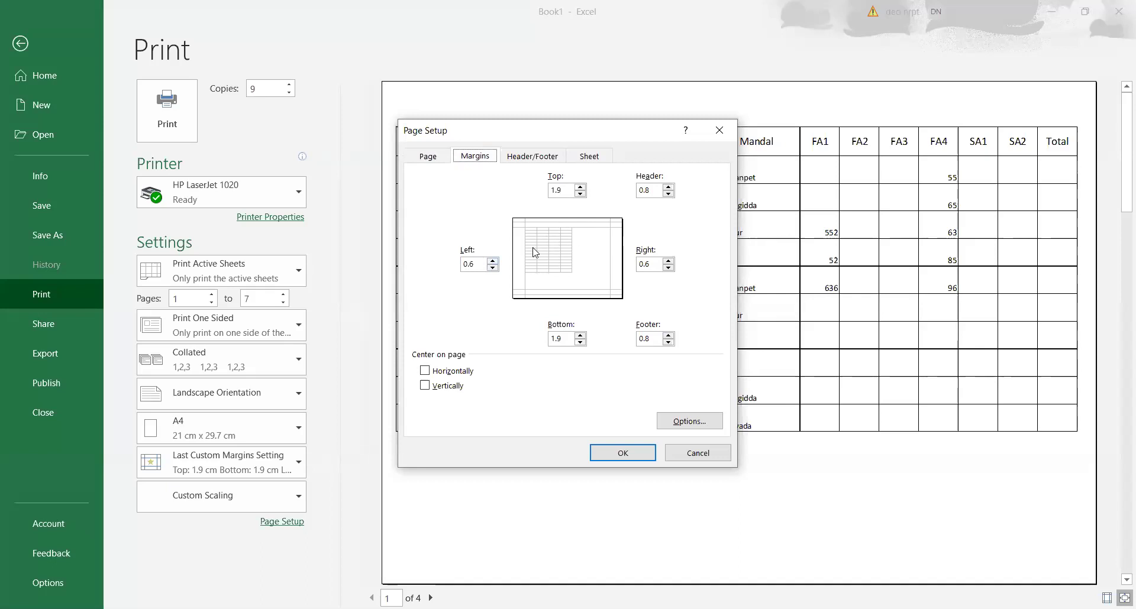
pyautogui.click(492, 268)
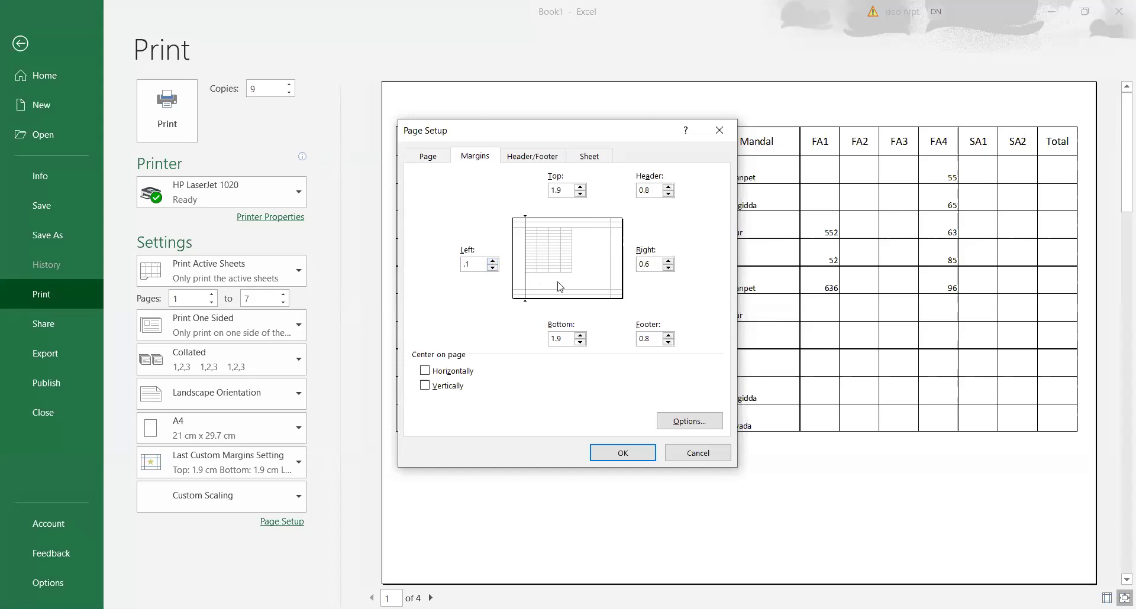
pyautogui.click(580, 187)
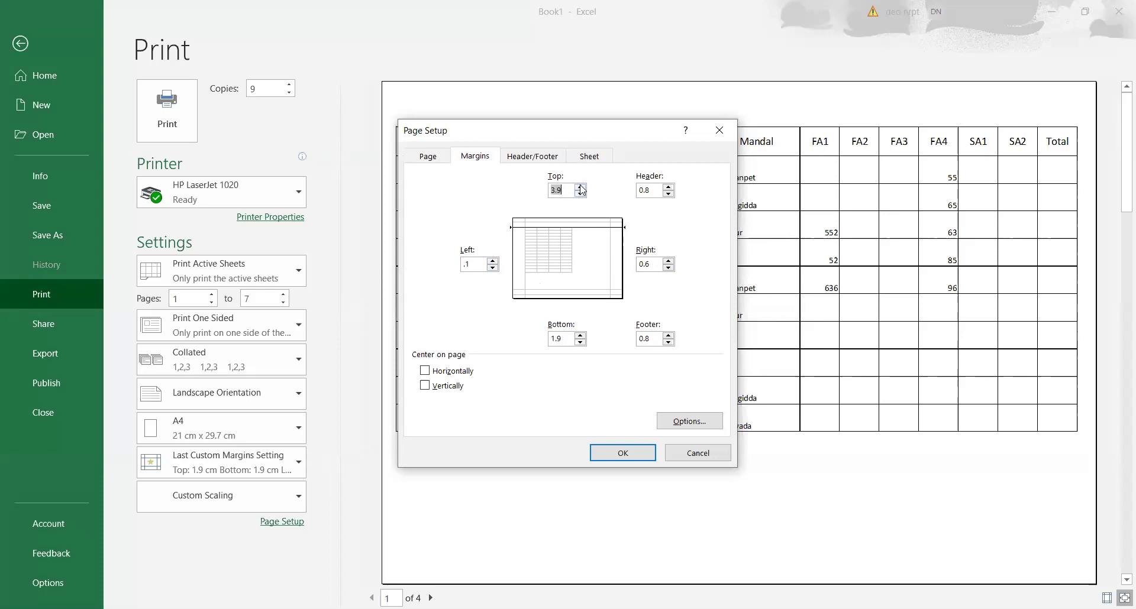
pyautogui.click(622, 452)
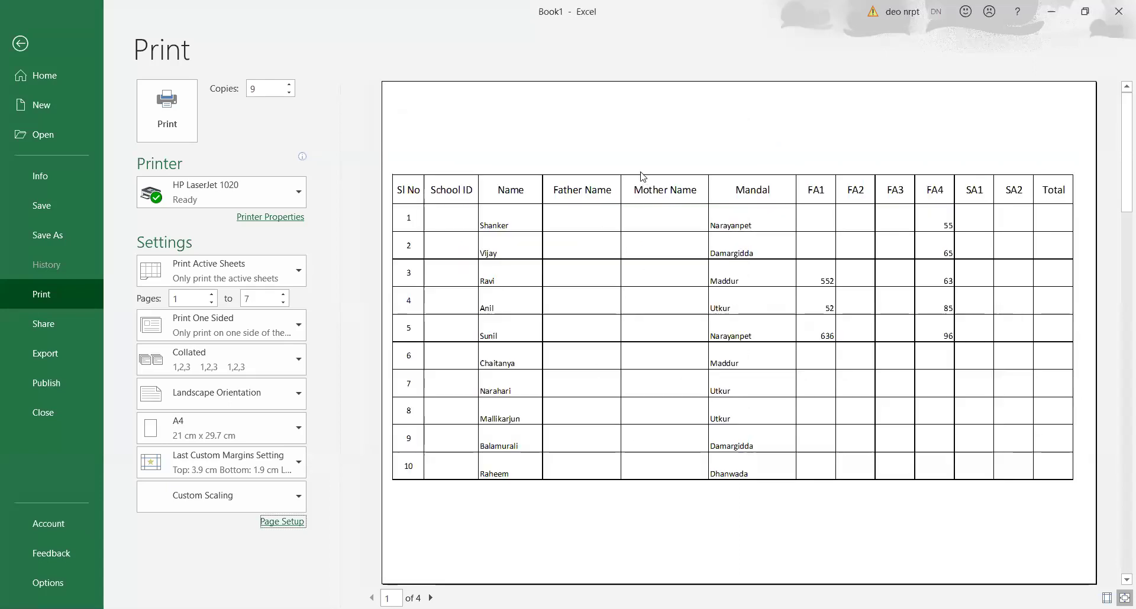
# - Set the page's top margin to 0.1 cm and its bottom margin to 5.5 cm
pyautogui.click(281, 522)
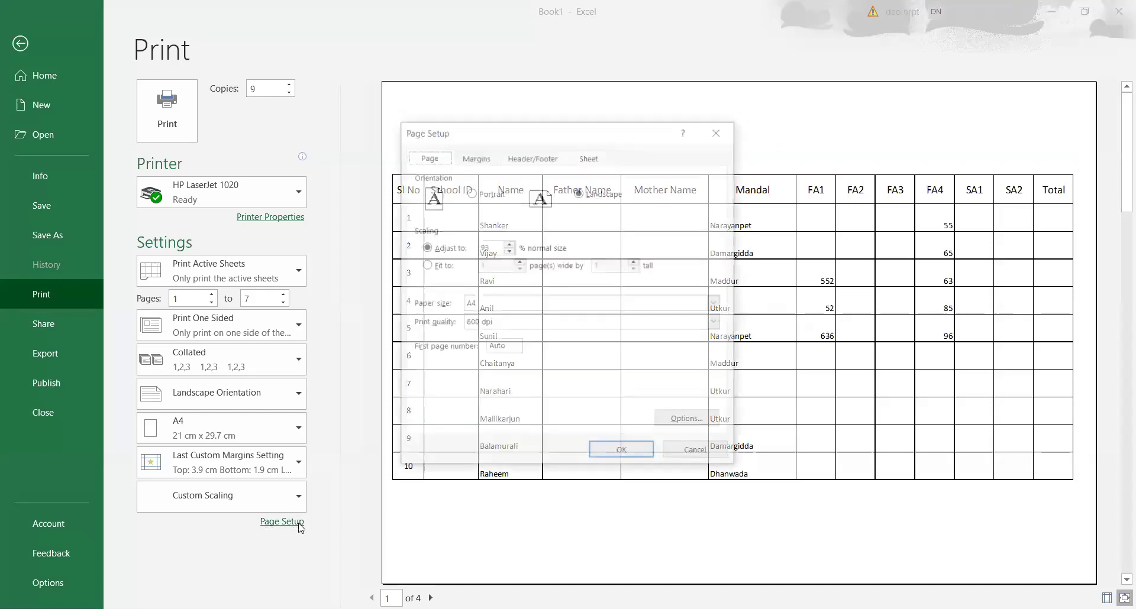
pyautogui.click(474, 157)
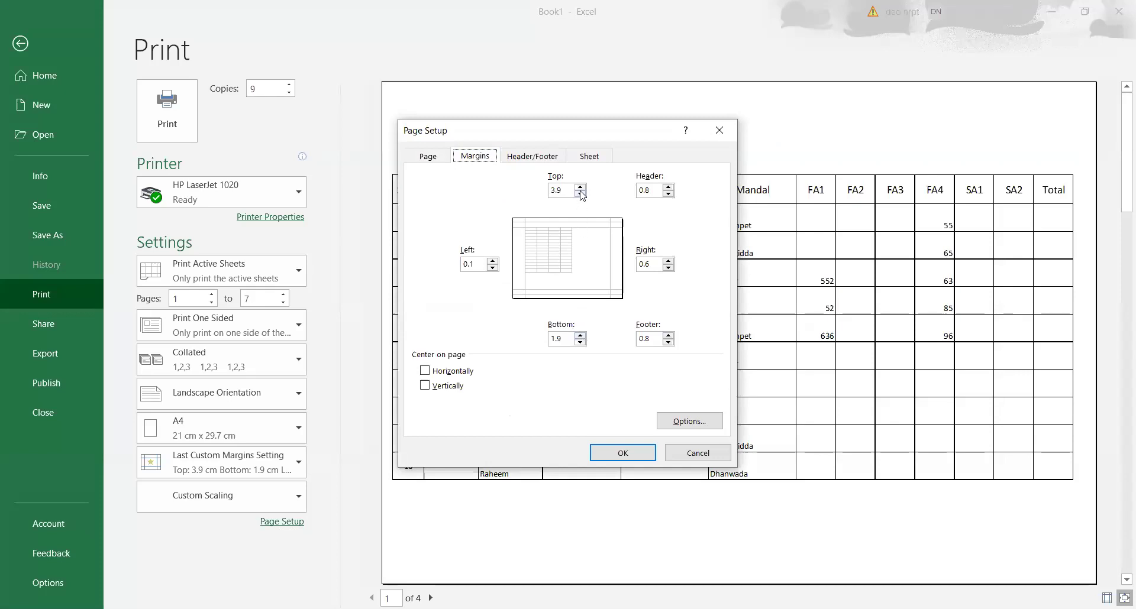
pyautogui.moveTo(566, 185); pyautogui.dragTo(550, 190)
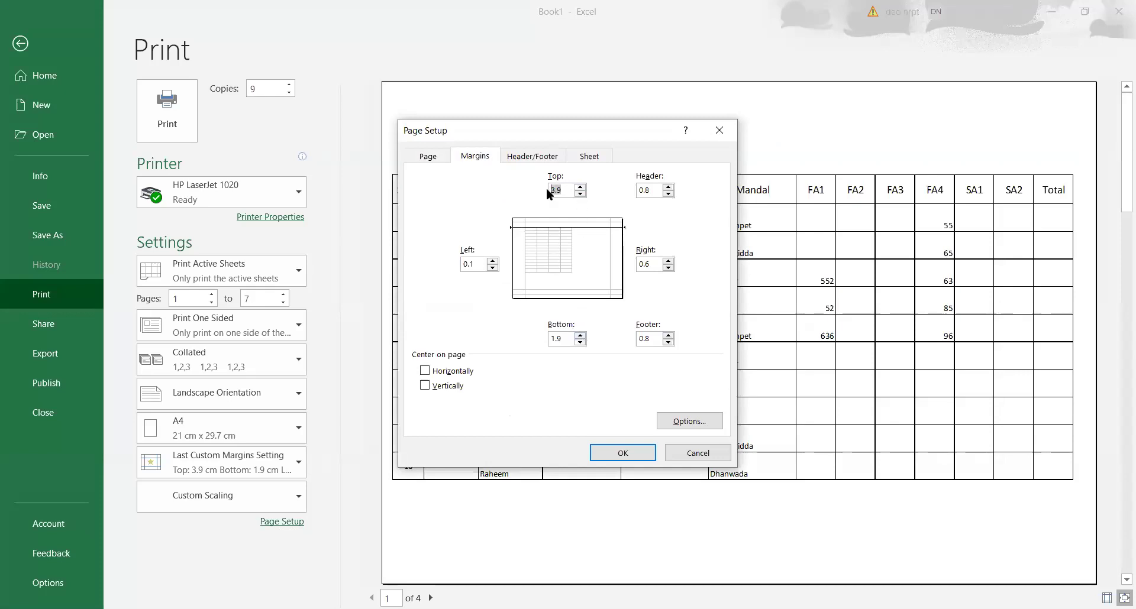
pyautogui.write('.1')
pyautogui.click(567, 336)
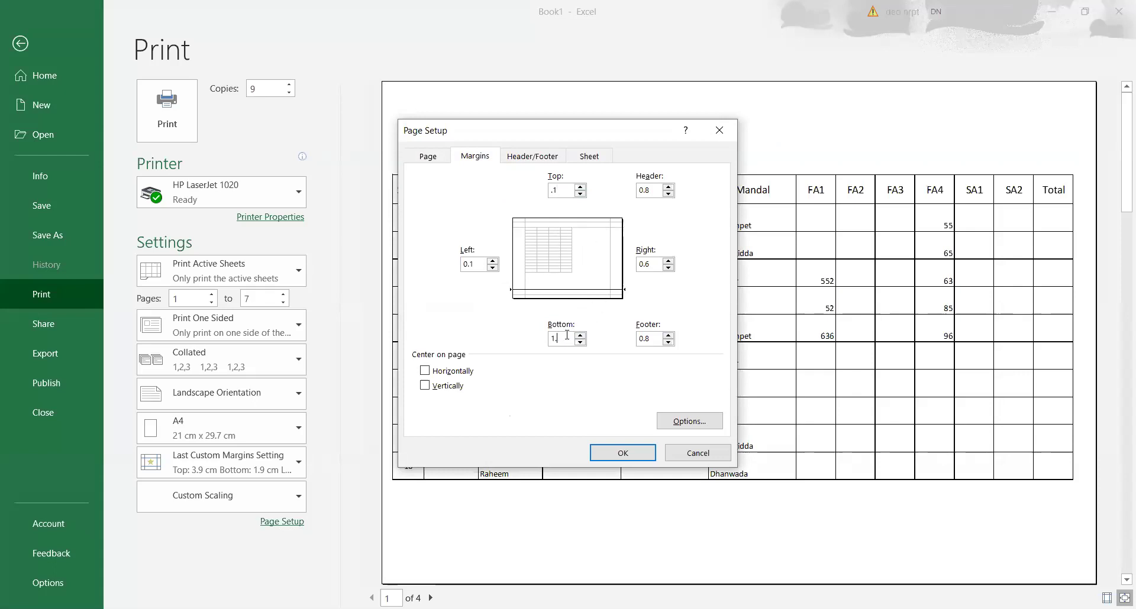
pyautogui.write('5.5')
pyautogui.click(623, 454)
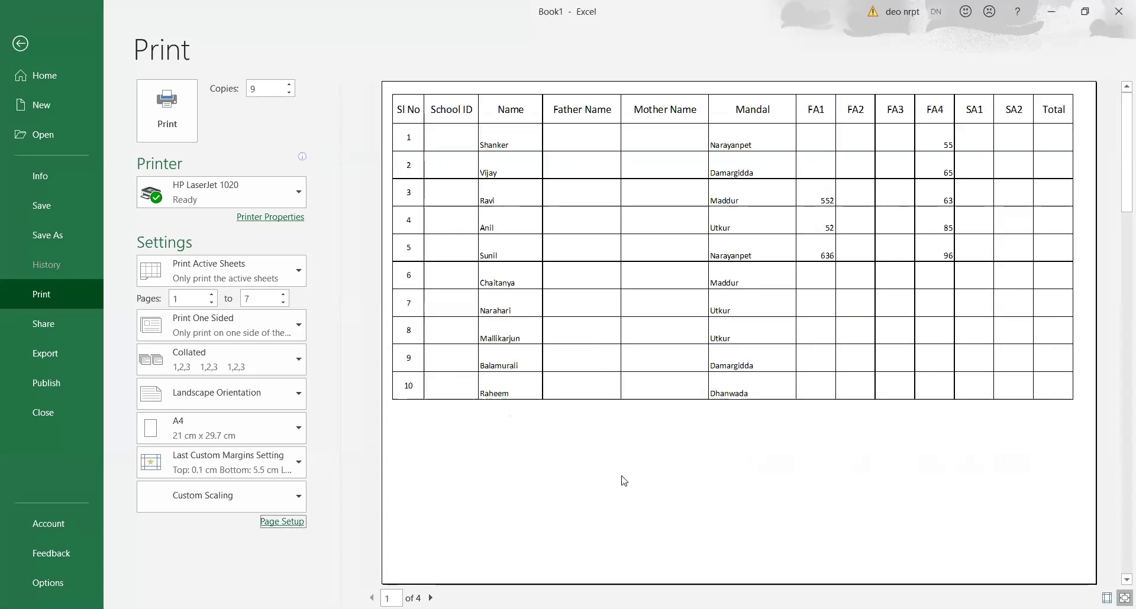
# - Try the horizontal and vertical centering options and apply only horizontal centering to the printed page
pyautogui.click(280, 522)
pyautogui.click(476, 157)
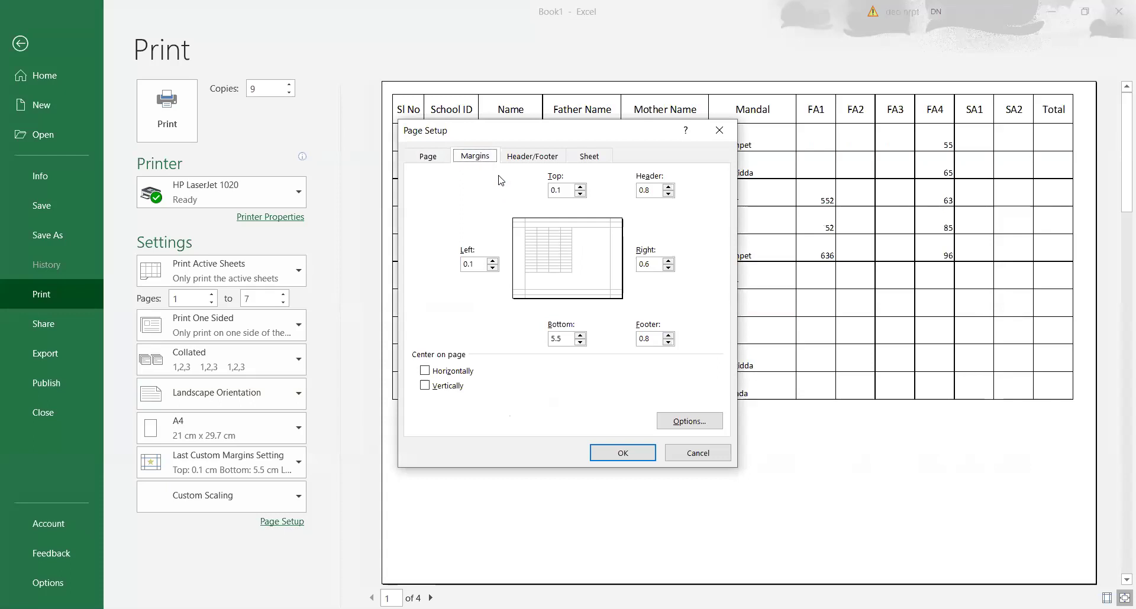
pyautogui.click(452, 371)
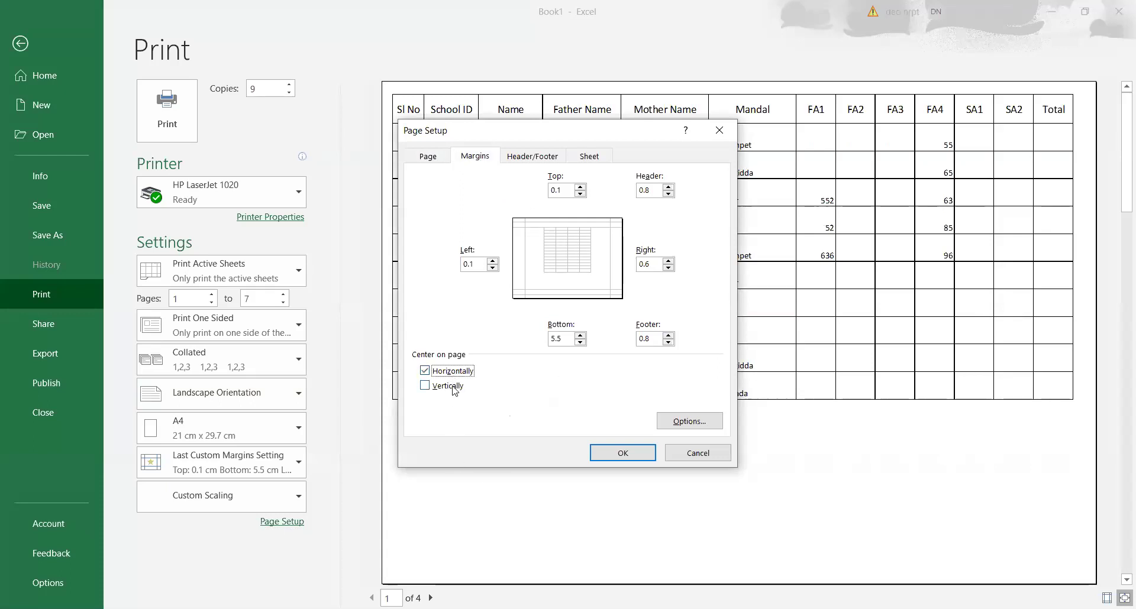
pyautogui.click(454, 388)
pyautogui.click(454, 373)
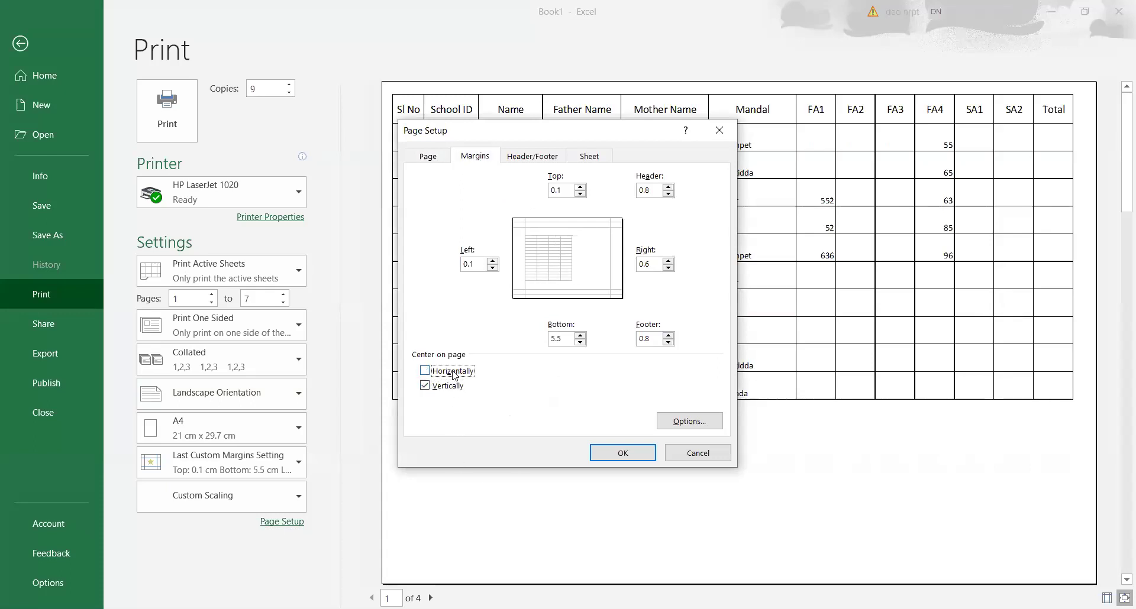
pyautogui.click(442, 389)
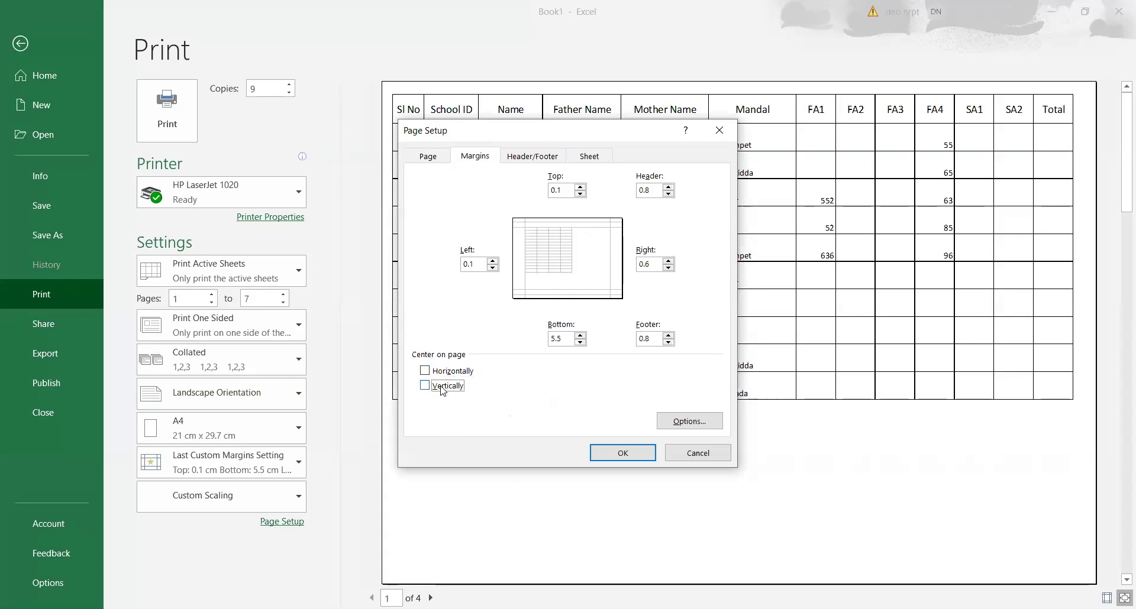
pyautogui.click(444, 372)
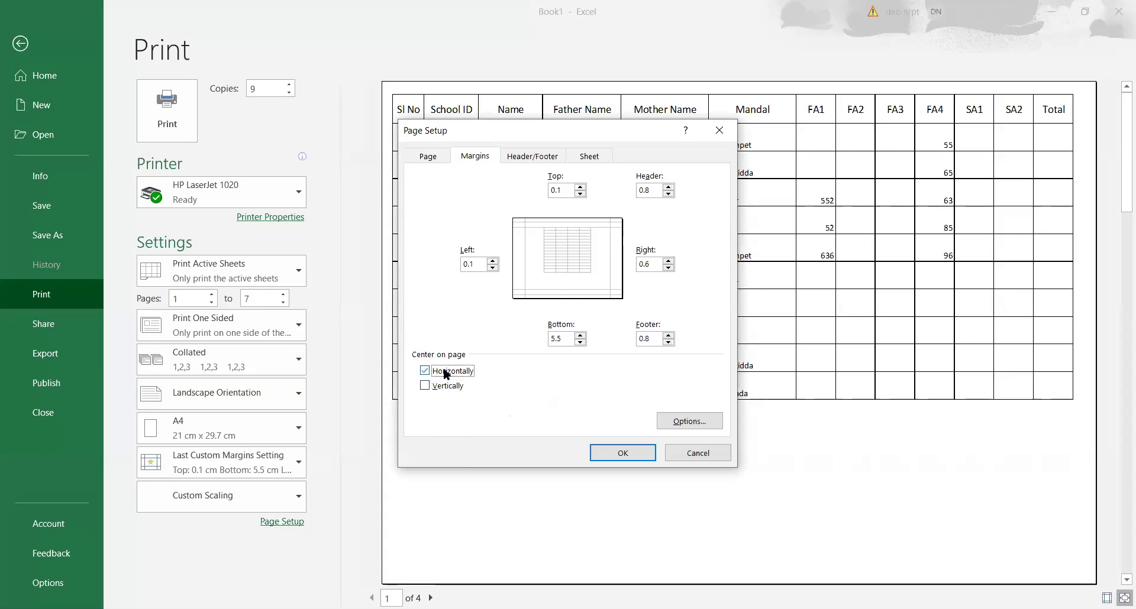
pyautogui.click(615, 453)
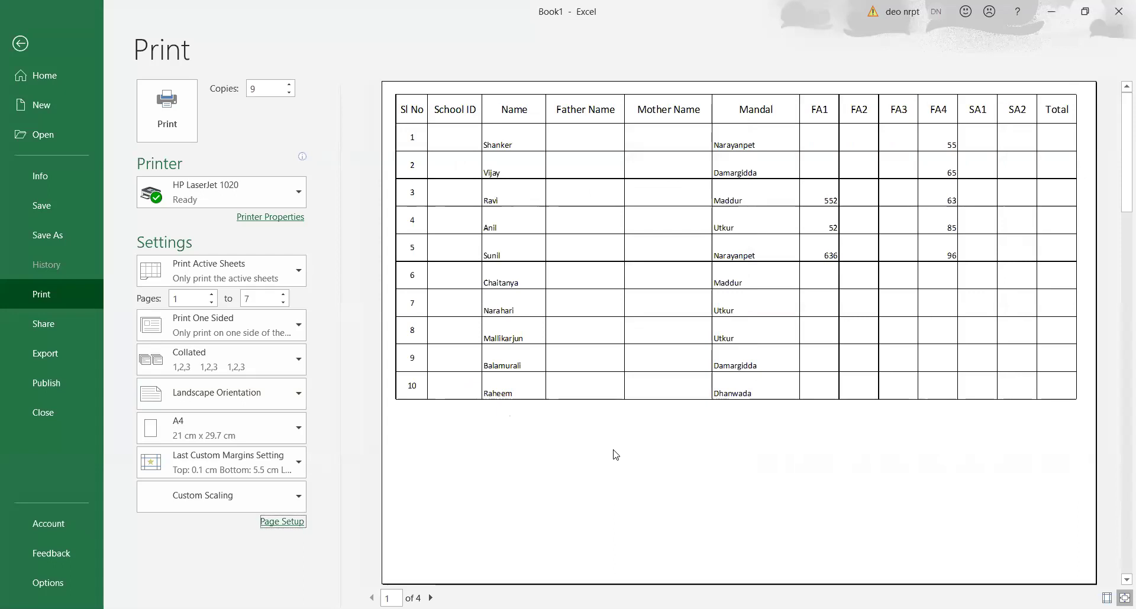
# - Center the printed table on the page vertically only, with horizontal centering off
pyautogui.click(284, 522)
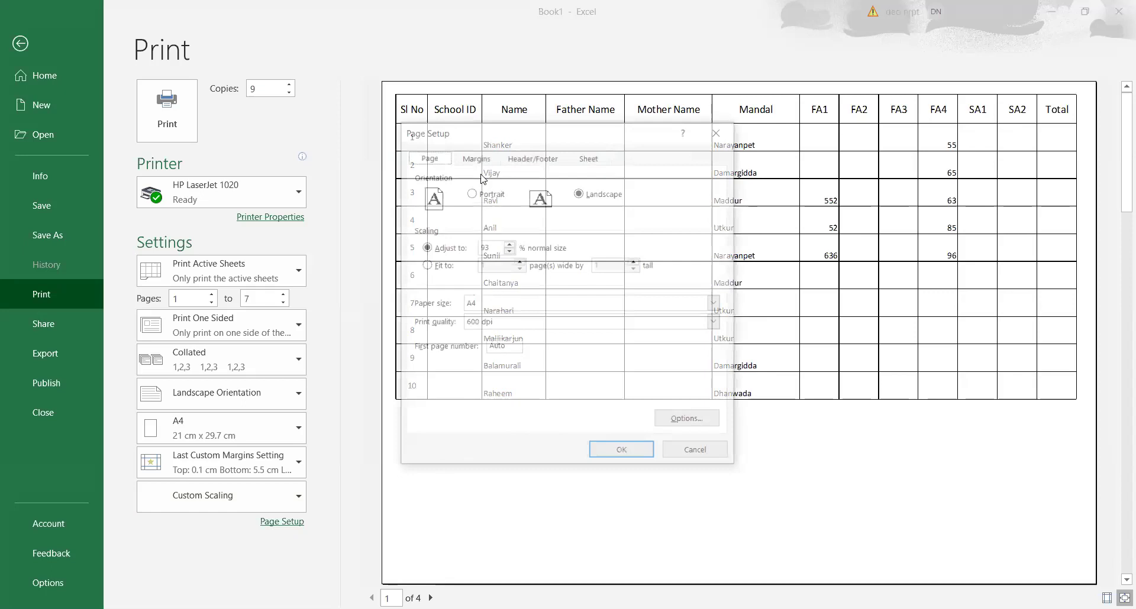
pyautogui.click(476, 158)
pyautogui.click(425, 386)
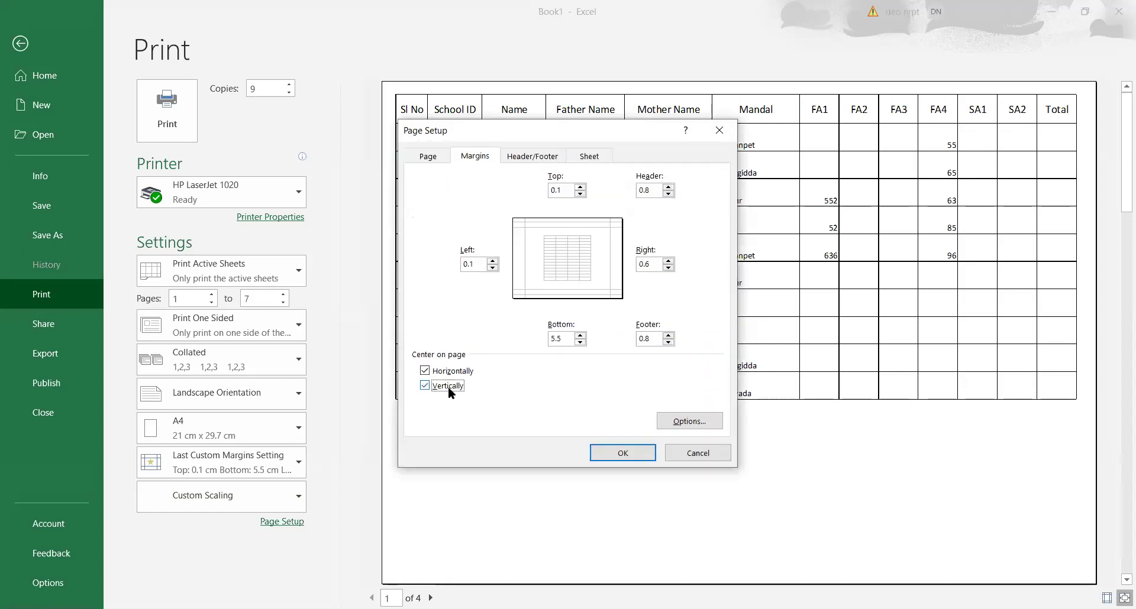
pyautogui.click(449, 371)
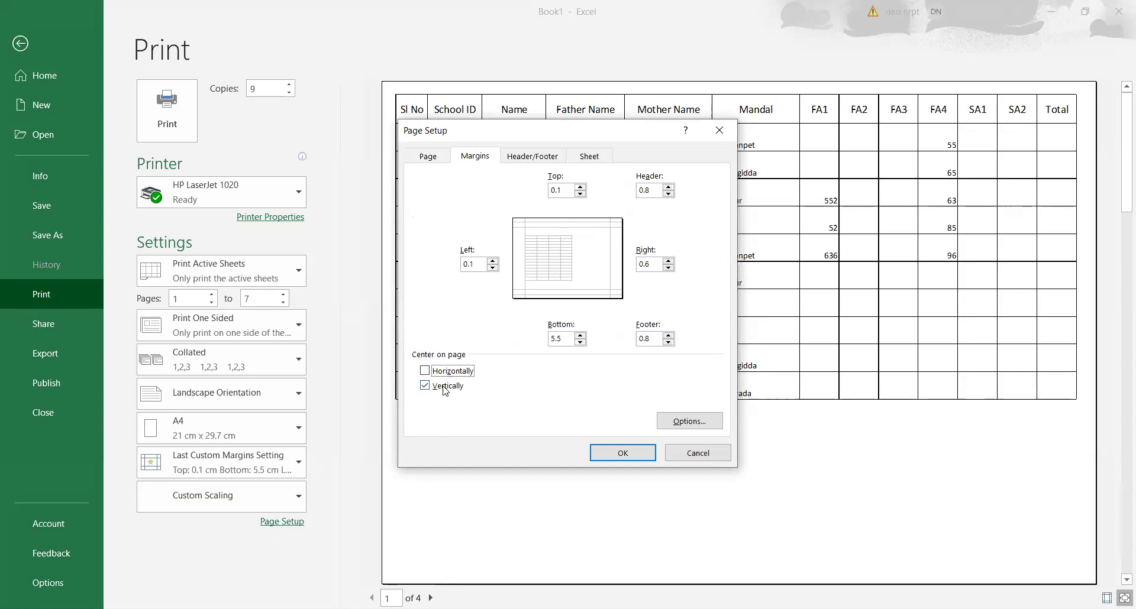
pyautogui.click(447, 373)
pyautogui.click(447, 373)
pyautogui.click(624, 454)
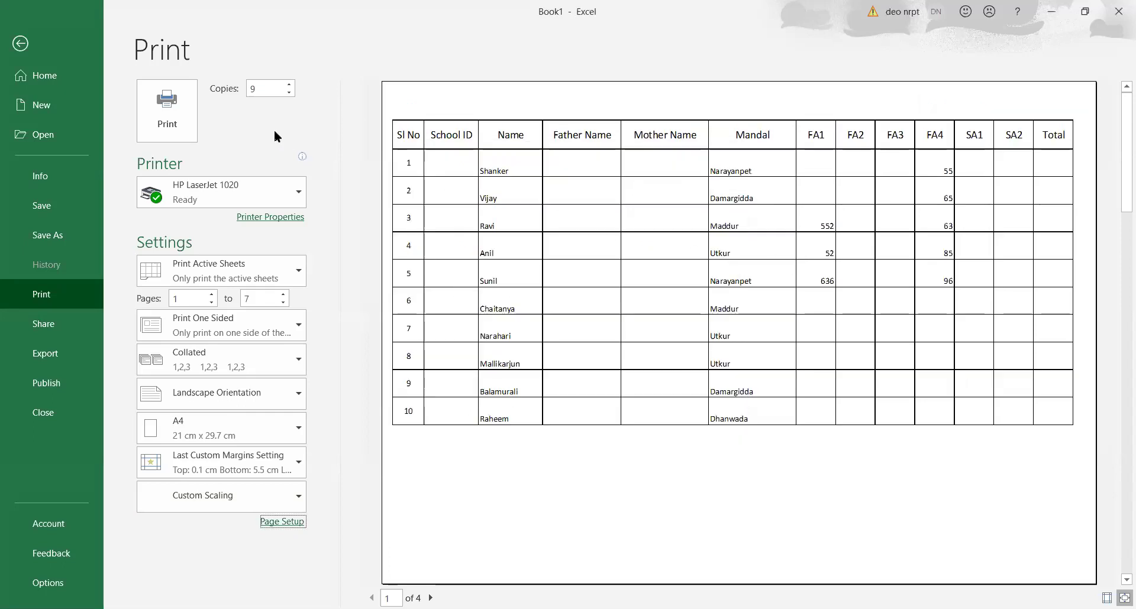
# - Return to the sheet and move the vertical page break to just after the Mandal column in Page Break Preview
pyautogui.click(24, 44)
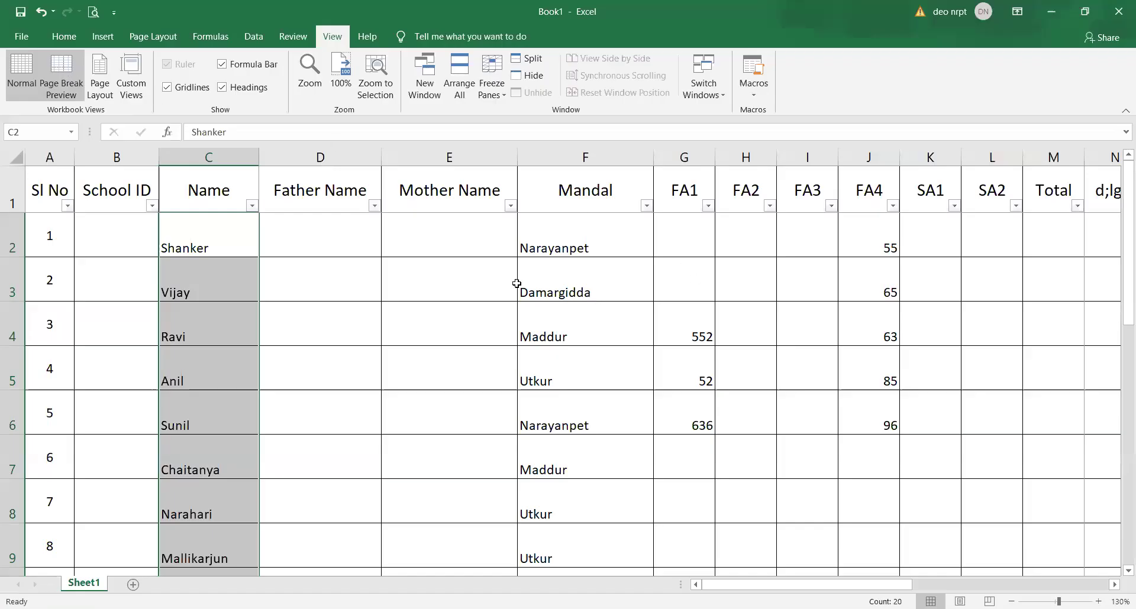
pyautogui.hotkey('alt', 'w')
pyautogui.press('i')
pyautogui.moveTo(293, 290); pyautogui.dragTo(292, 289)
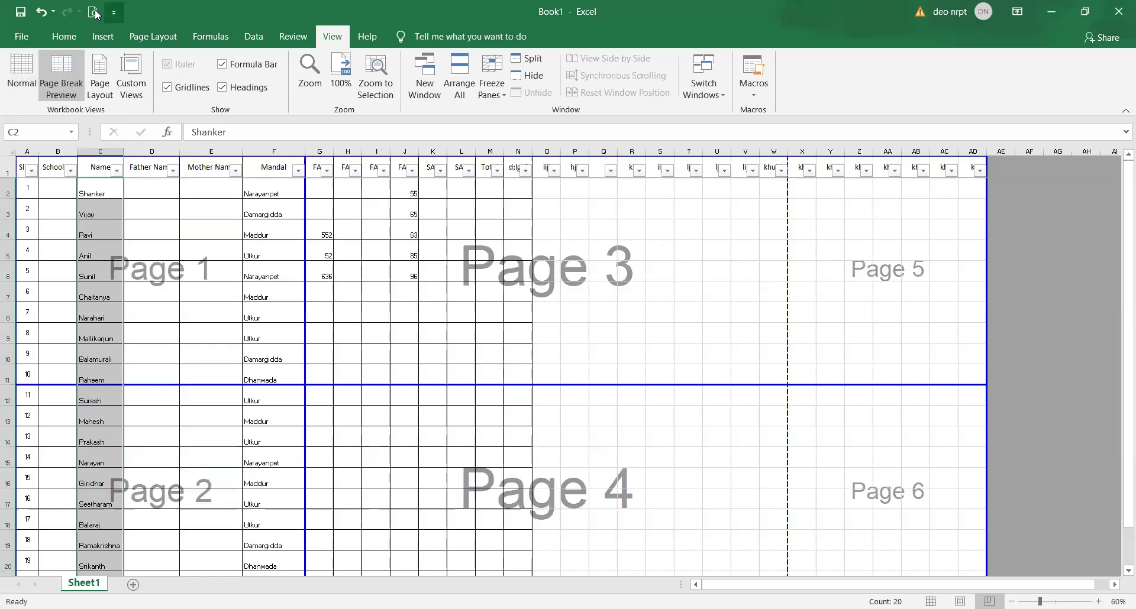
# - Reopen the print preview and center the table on the page horizontally instead of vertically
pyautogui.click(93, 12)
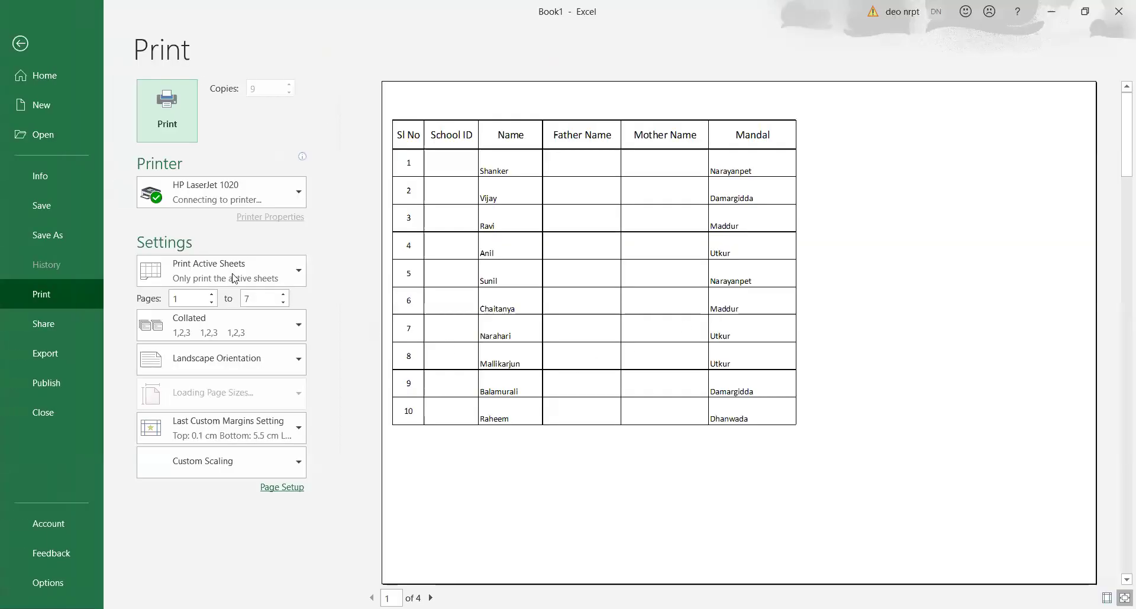
pyautogui.click(282, 521)
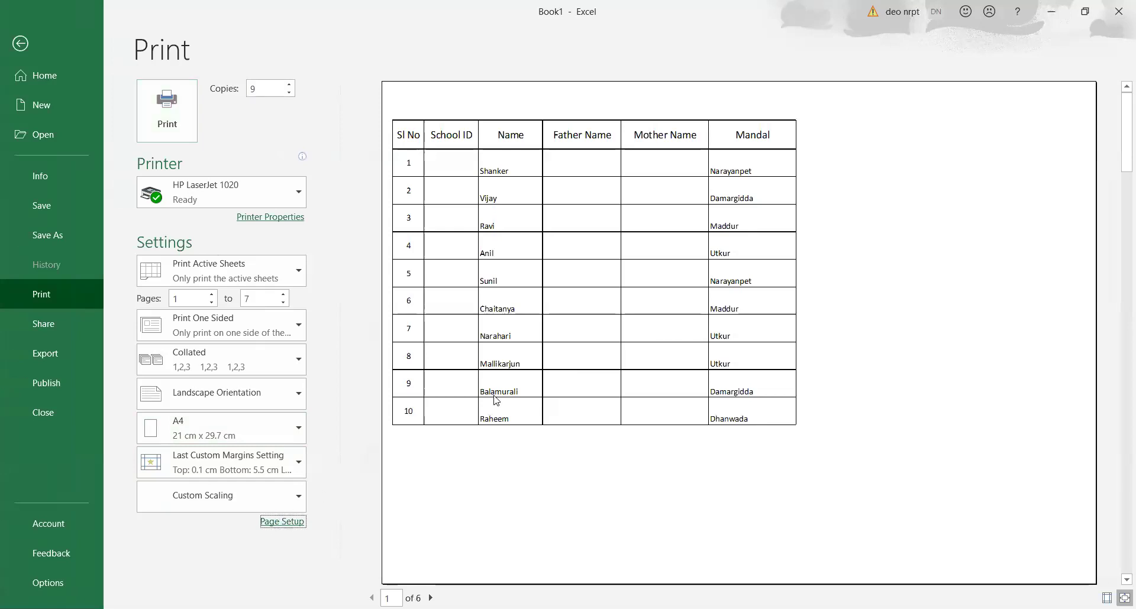
pyautogui.click(473, 156)
pyautogui.click(445, 382)
pyautogui.click(441, 371)
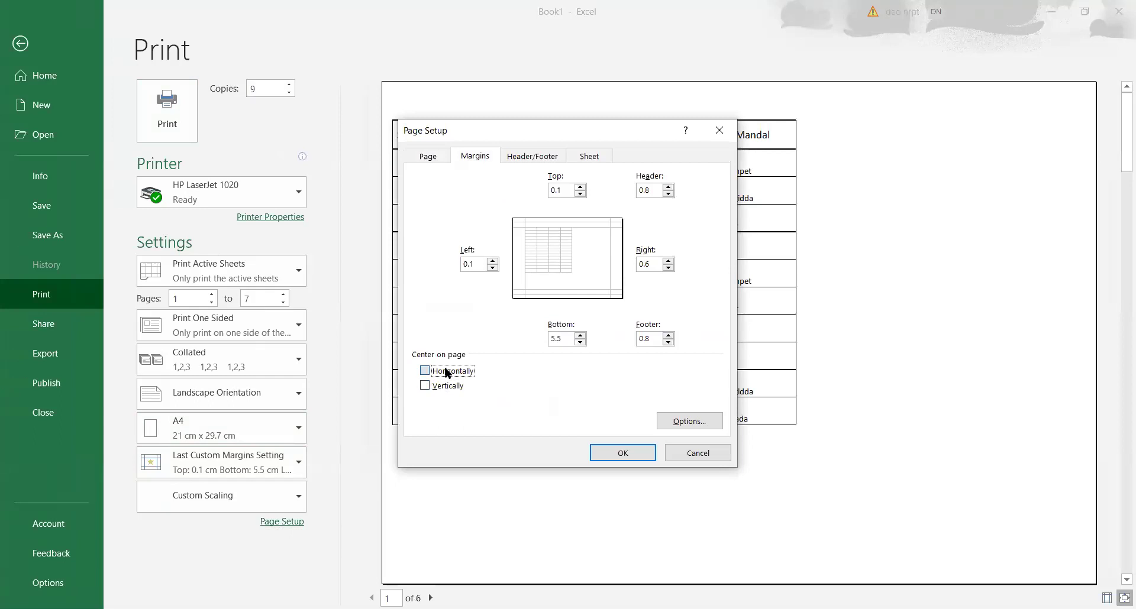
pyautogui.click(639, 459)
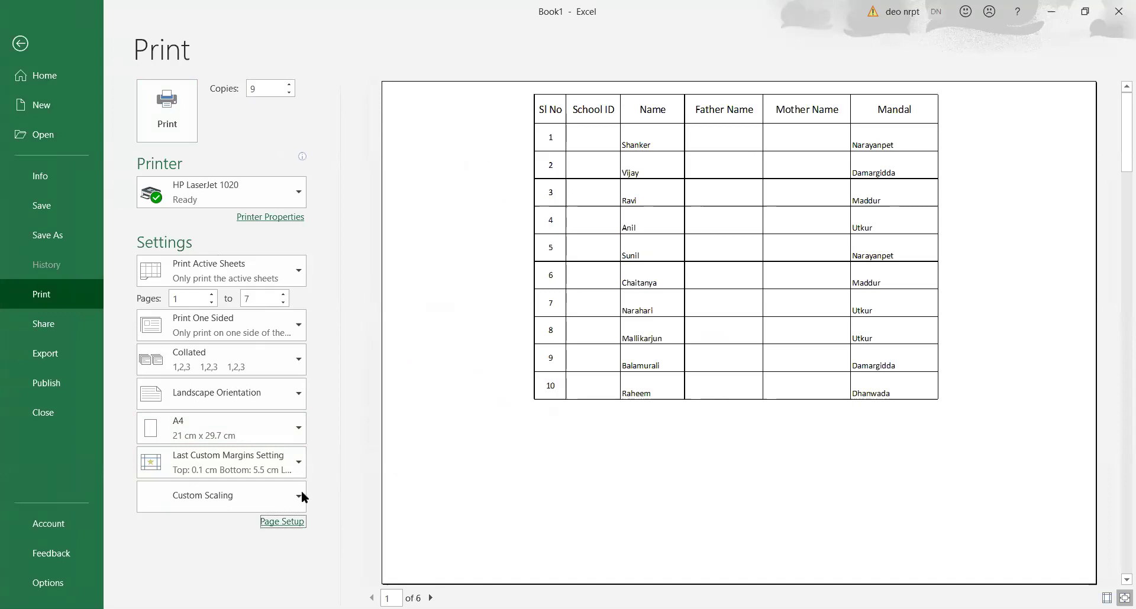
# - Center the printed table on the page vertically instead of horizontally
pyautogui.click(283, 521)
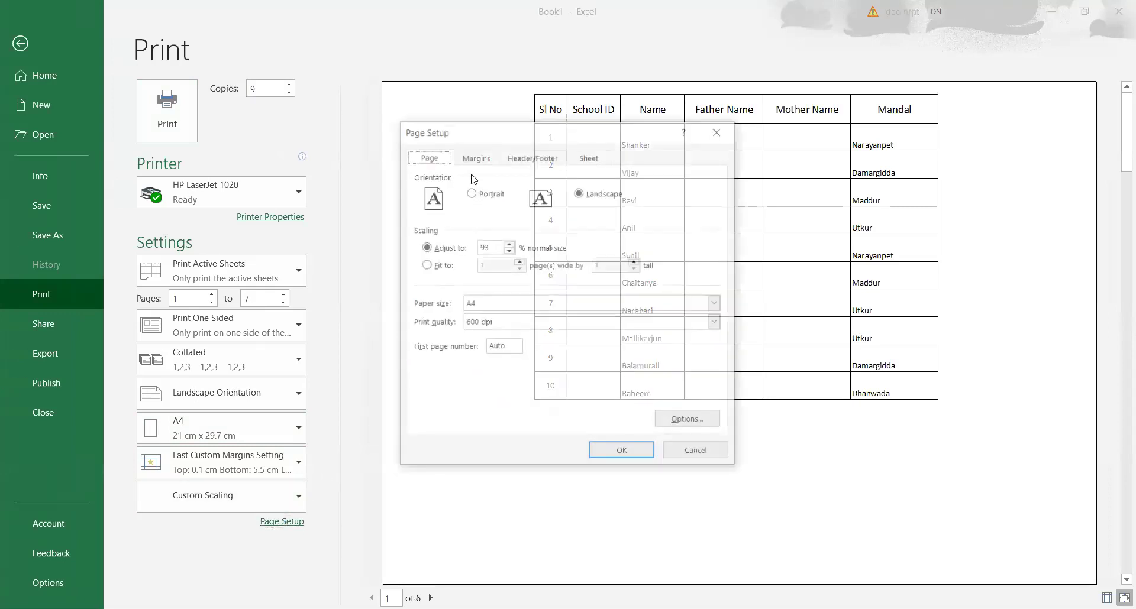
pyautogui.click(476, 158)
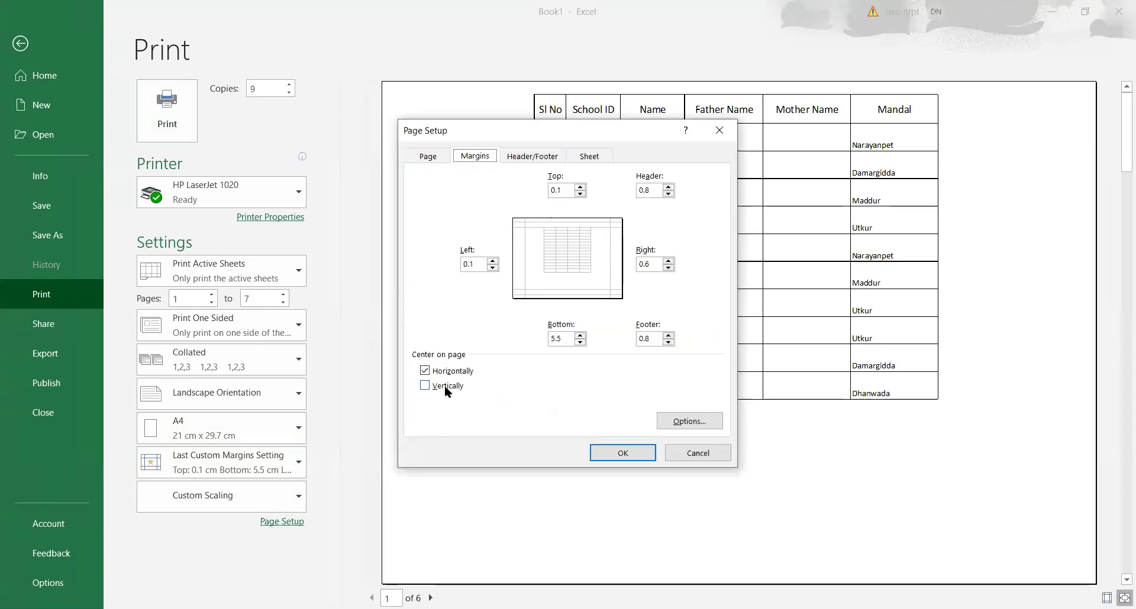
pyautogui.click(623, 453)
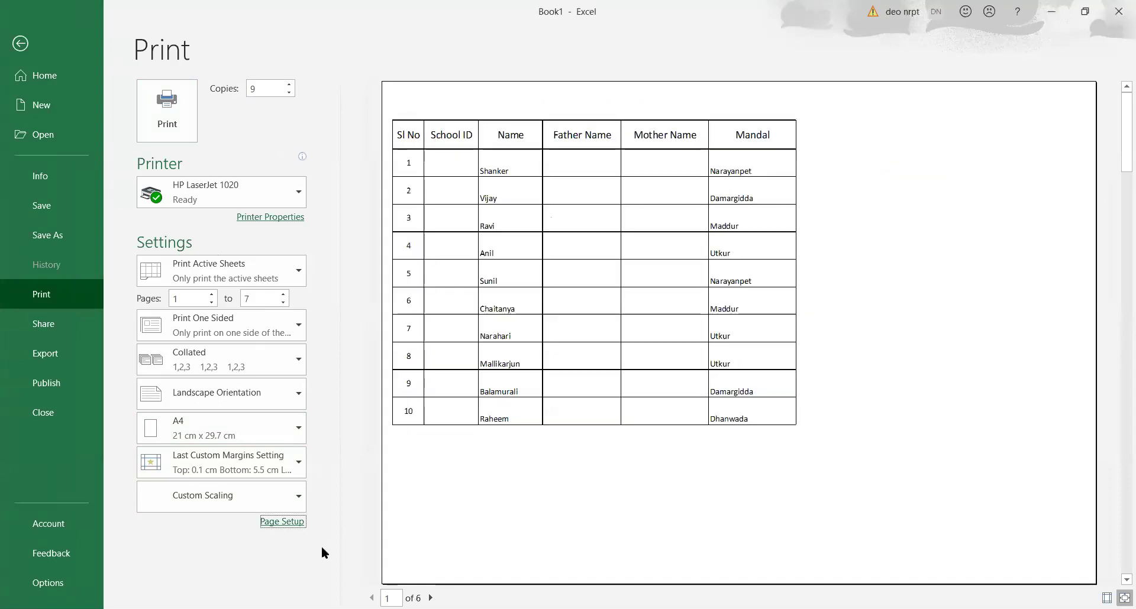
# - Turn horizontal centering back on so the printed table is centered both horizontally and vertically
pyautogui.click(298, 525)
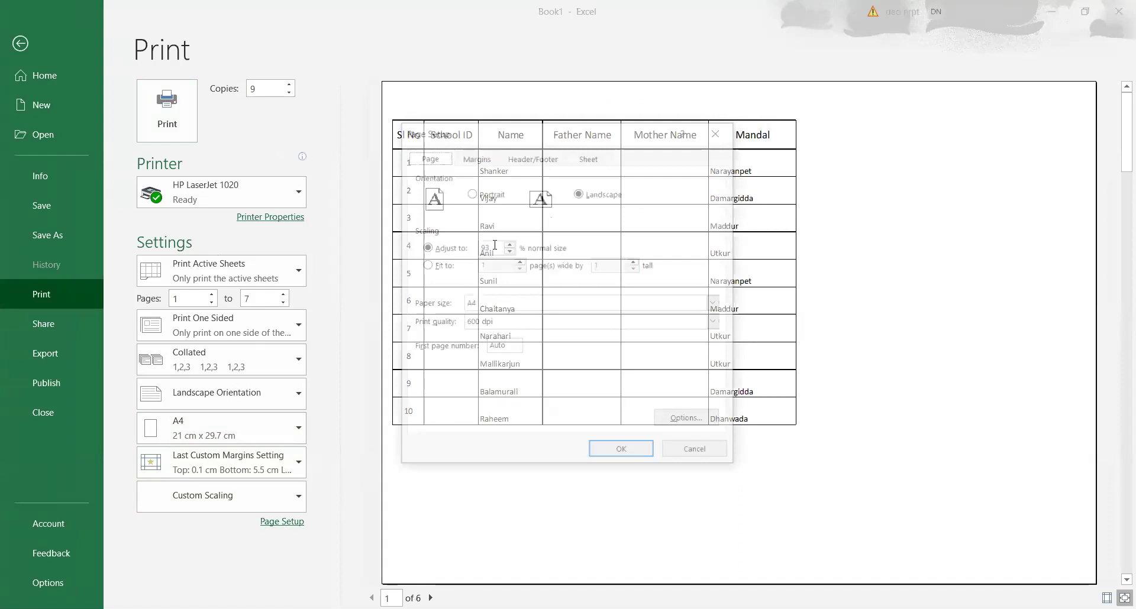
pyautogui.click(482, 158)
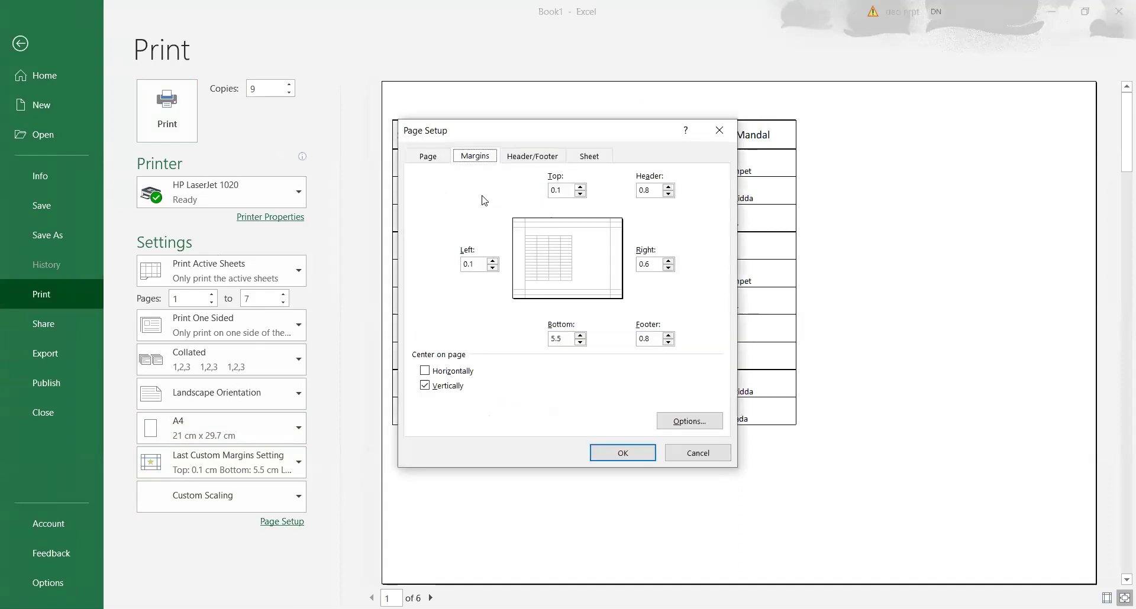
pyautogui.click(438, 372)
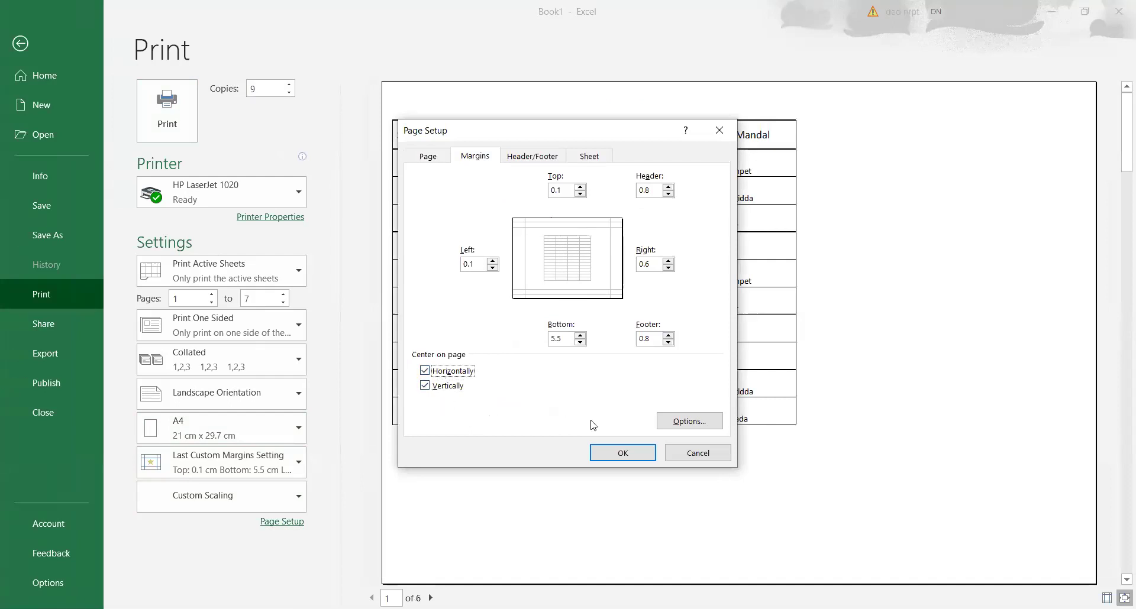
pyautogui.click(637, 453)
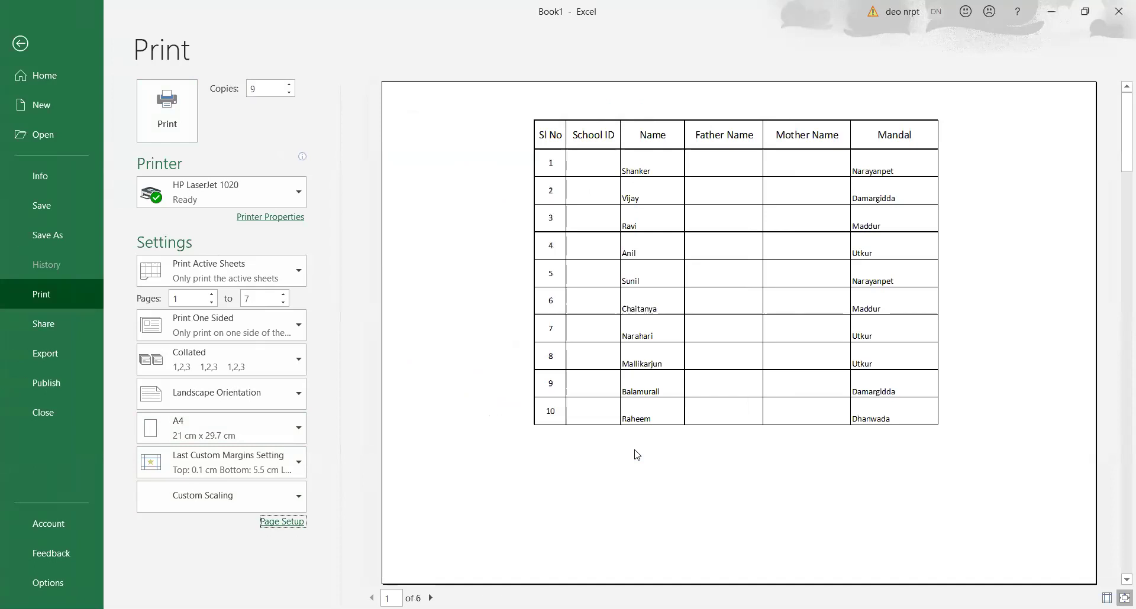
# - Keep the page header at (none) and add the preset Page 1 footer to number the printed pages
pyautogui.click(282, 521)
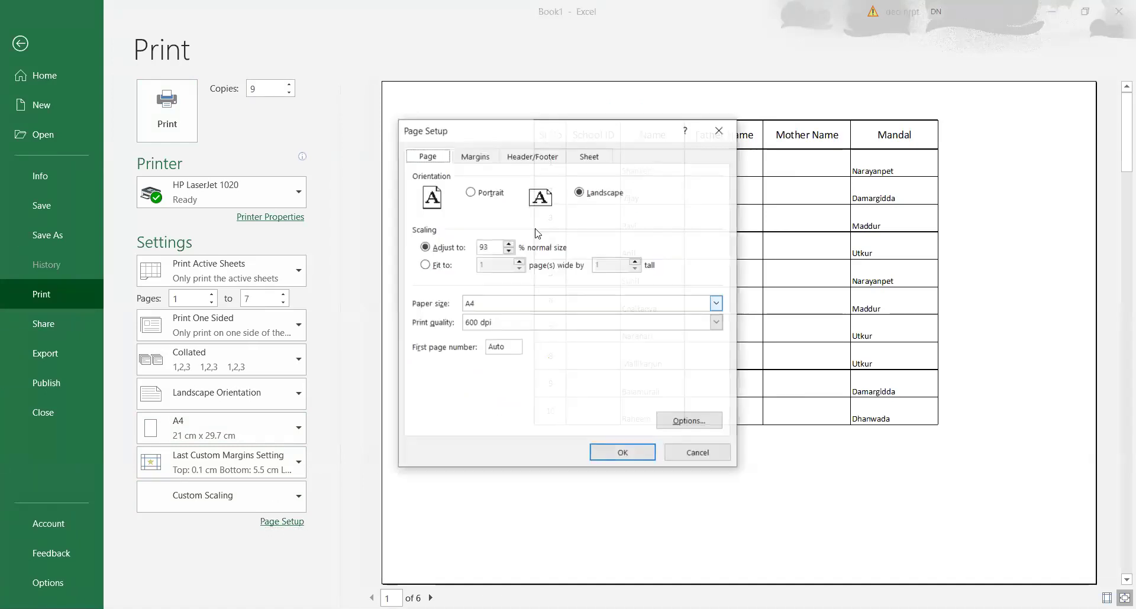
pyautogui.click(493, 158)
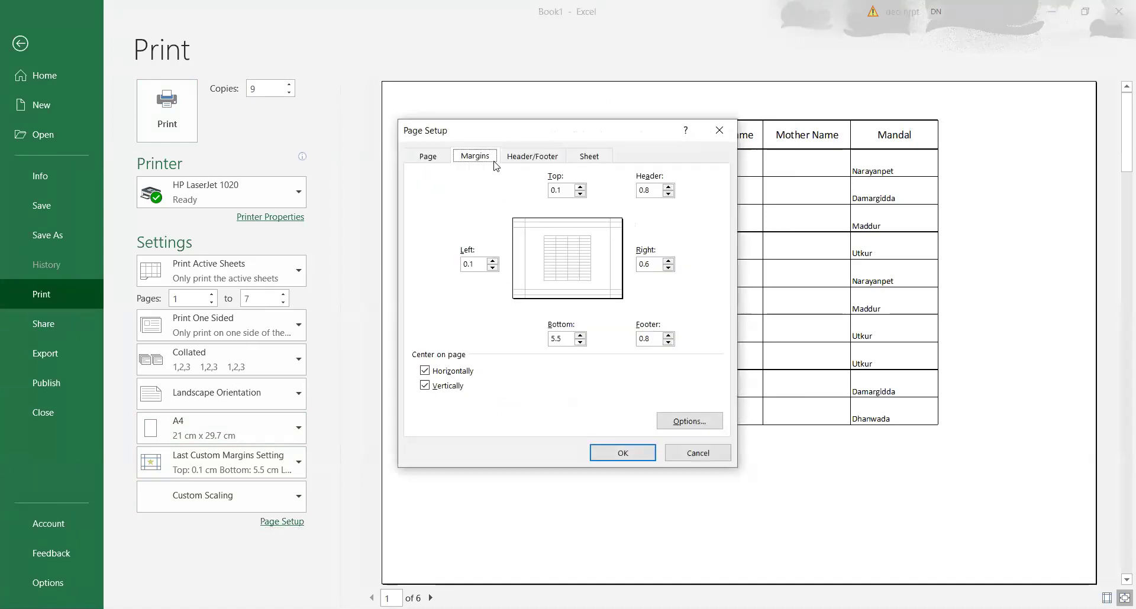
pyautogui.click(540, 160)
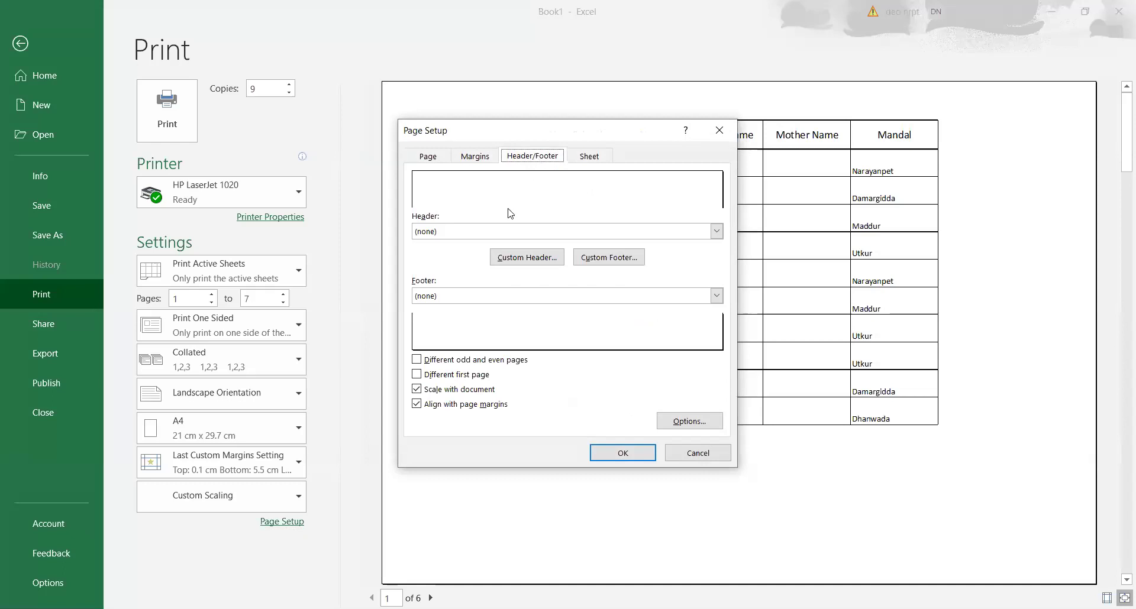
pyautogui.click(482, 234)
pyautogui.click(483, 238)
pyautogui.click(484, 236)
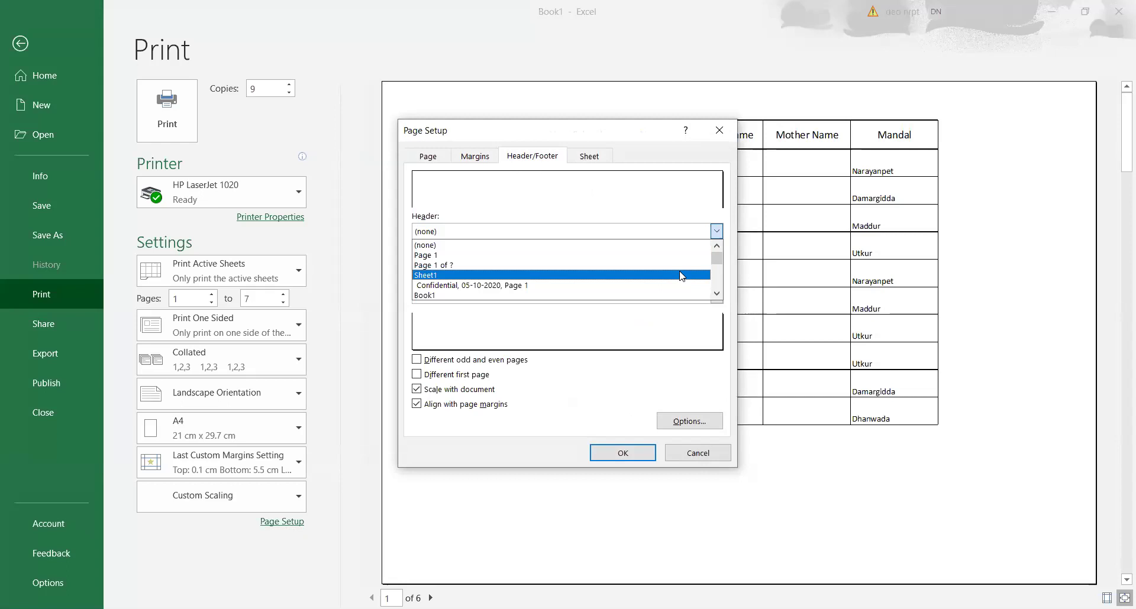
pyautogui.moveTo(717, 259)
pyautogui.mouseDown()
pyautogui.moveTo(716, 275)
pyautogui.moveTo(716, 249)
pyautogui.mouseUp()
pyautogui.click(554, 228)
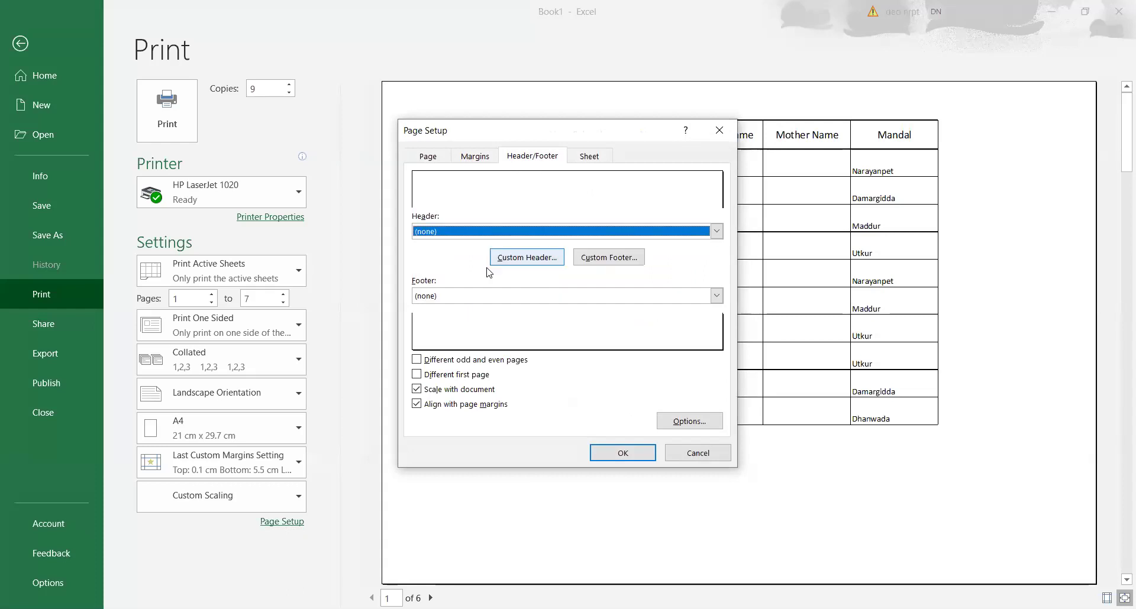
pyautogui.click(478, 302)
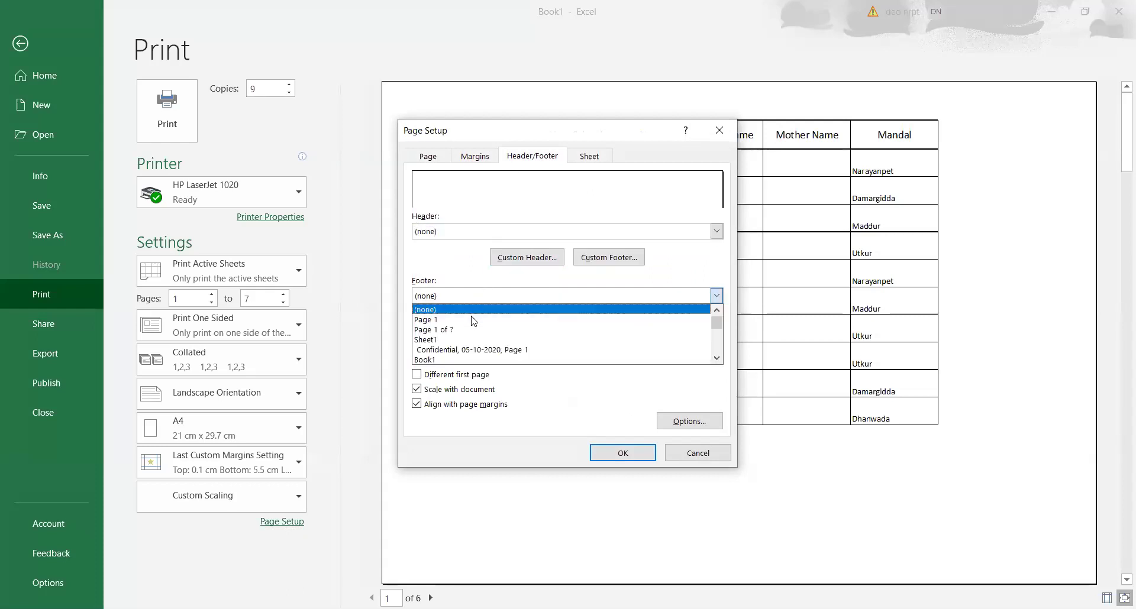
pyautogui.click(472, 320)
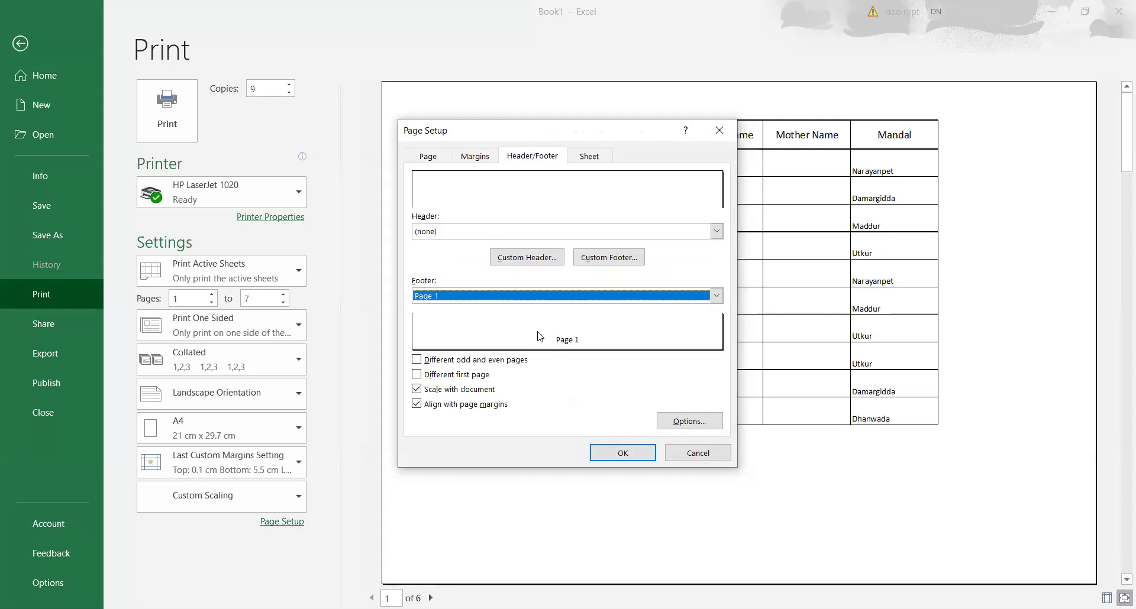
pyautogui.click(623, 453)
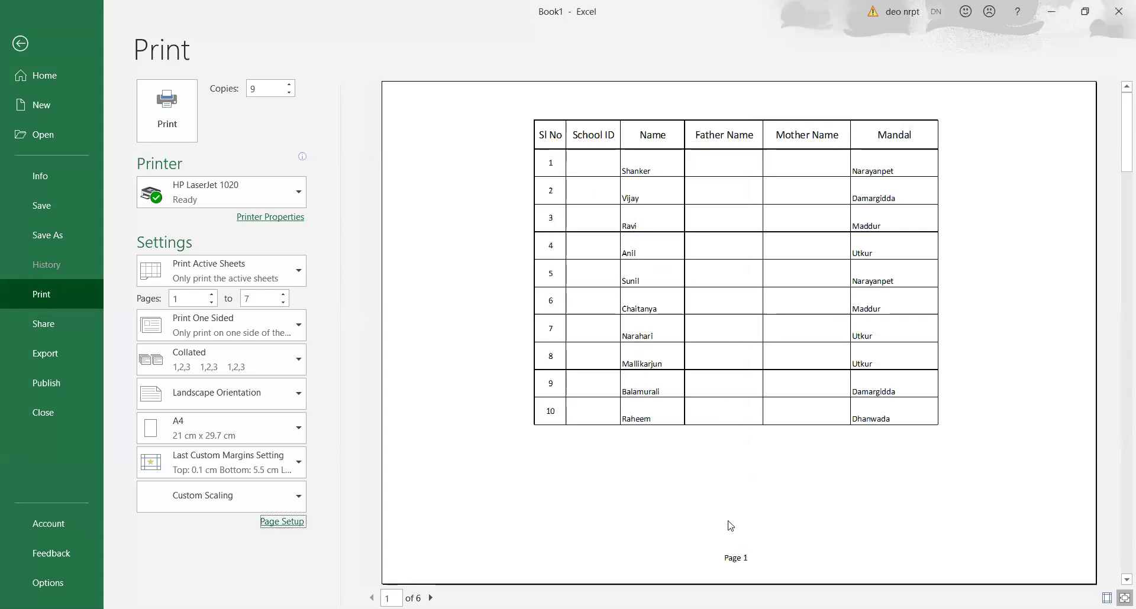
# - Check the page-number footer across the preview pages, review the header and footer settings again, and leave the print preview
pyautogui.scroll(-1, 727, 520)
pyautogui.scroll(-2, 751, 541)
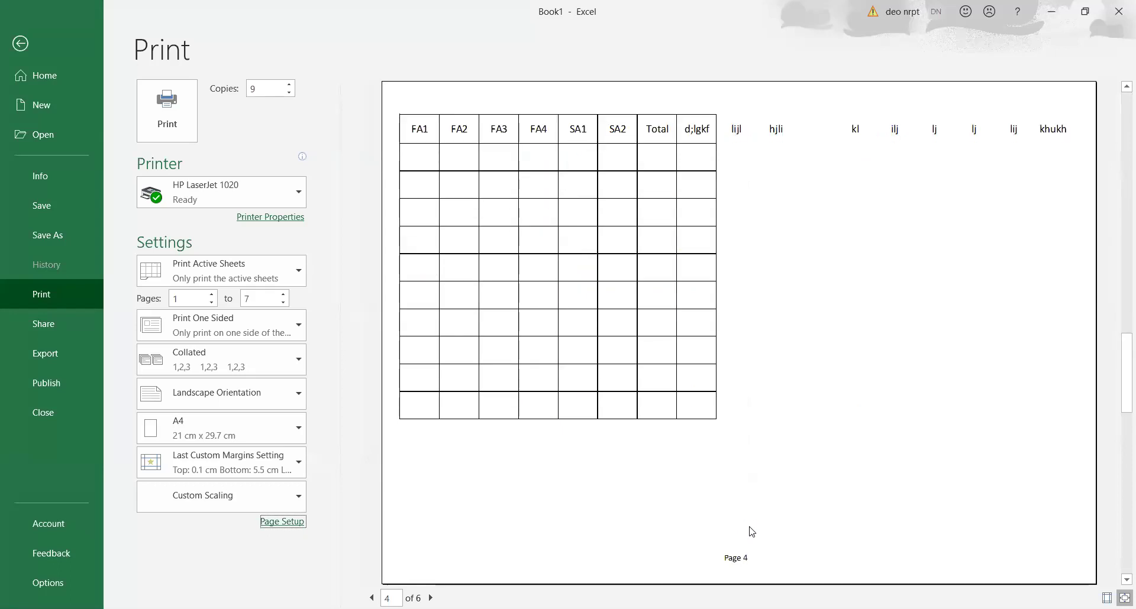
pyautogui.scroll(-2, 751, 532)
pyautogui.scroll(4, 751, 527)
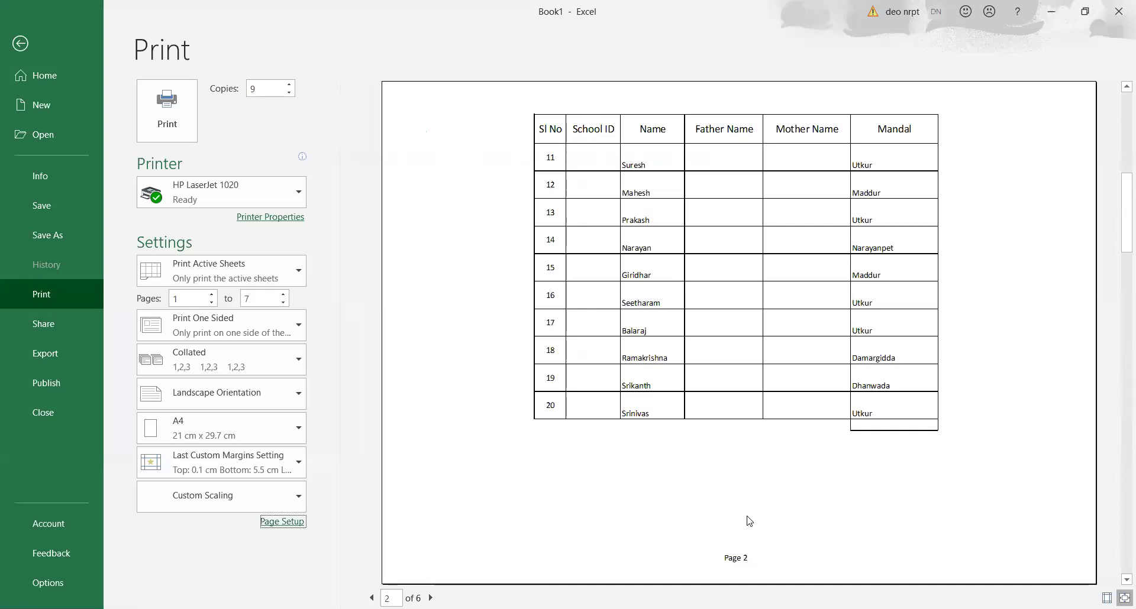
pyautogui.scroll(1, 362, 278)
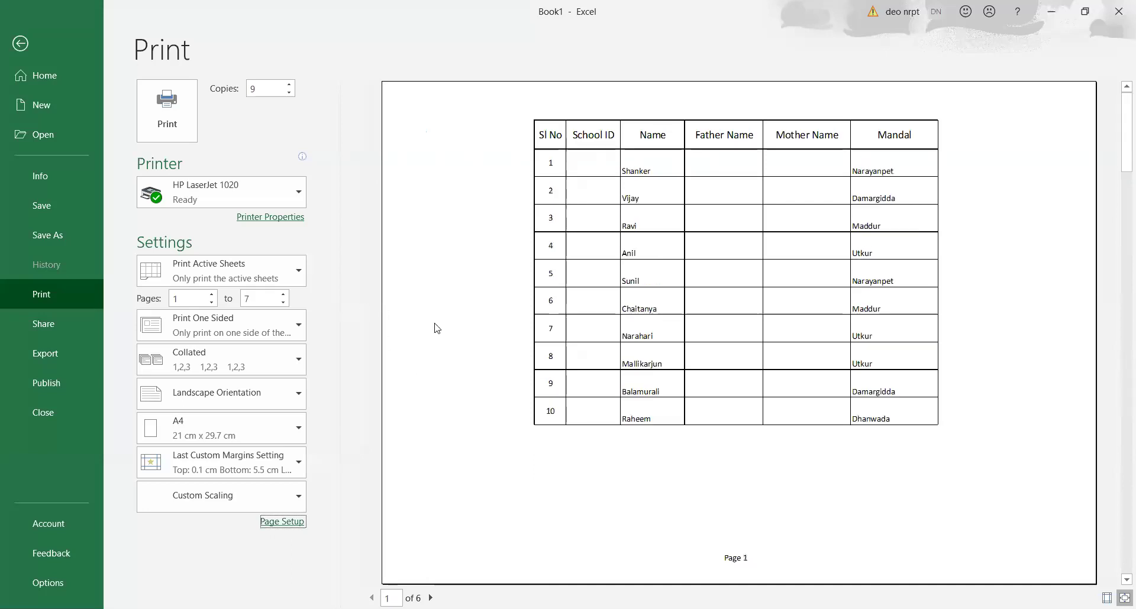
pyautogui.click(289, 526)
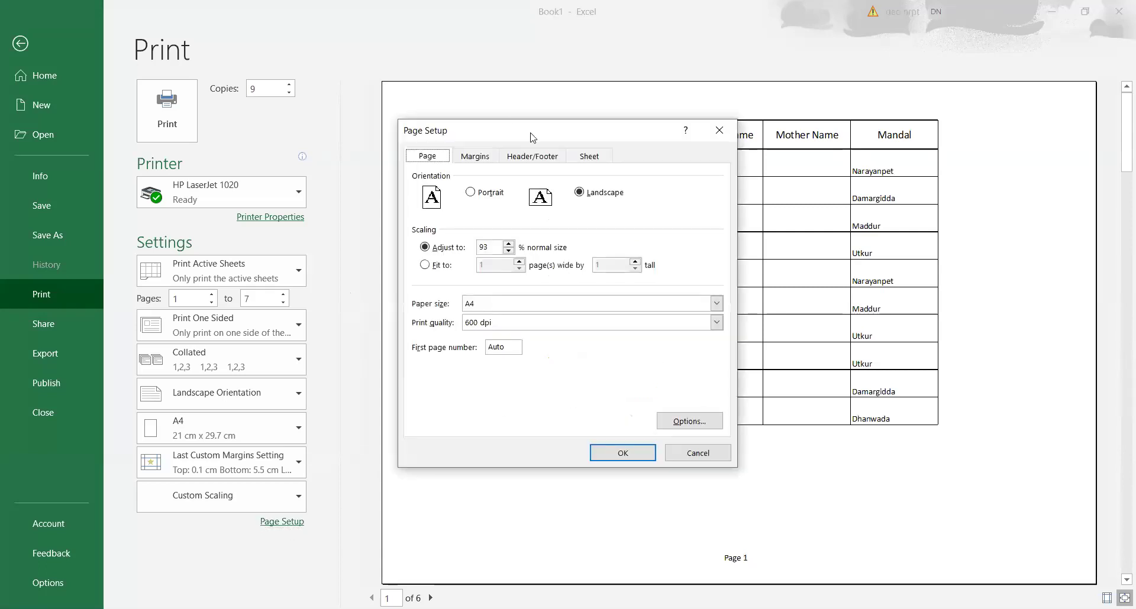
pyautogui.click(534, 156)
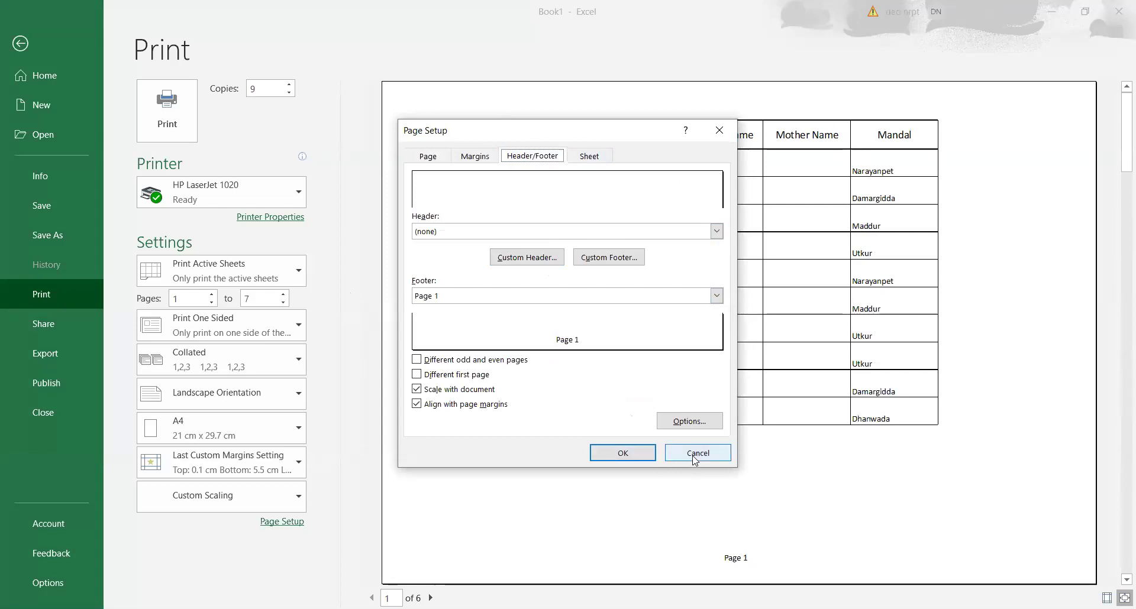
pyautogui.click(647, 452)
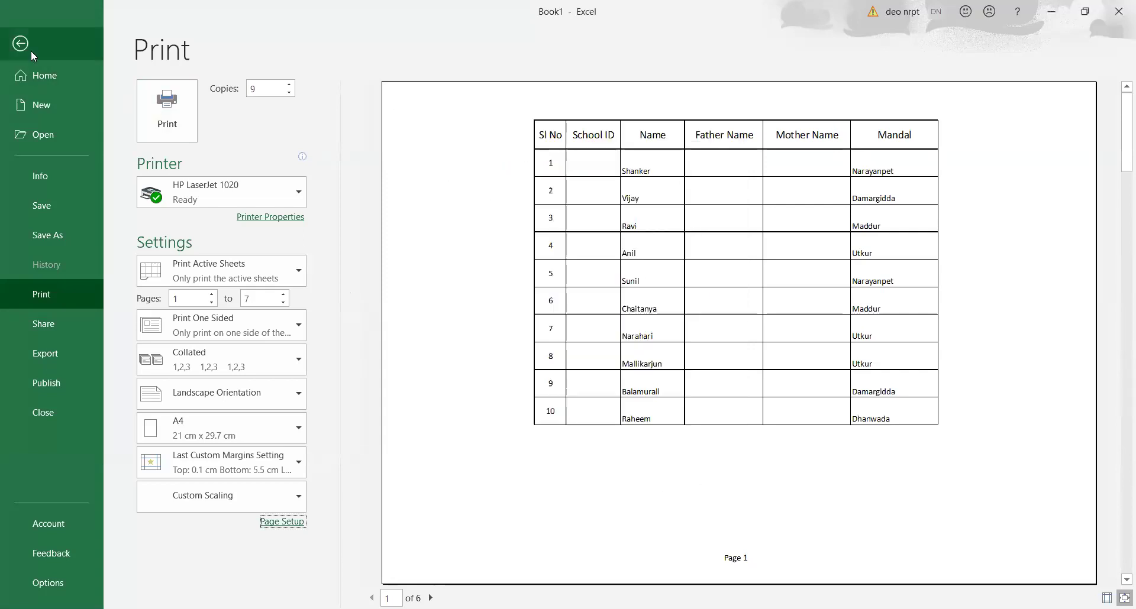
pyautogui.click(24, 45)
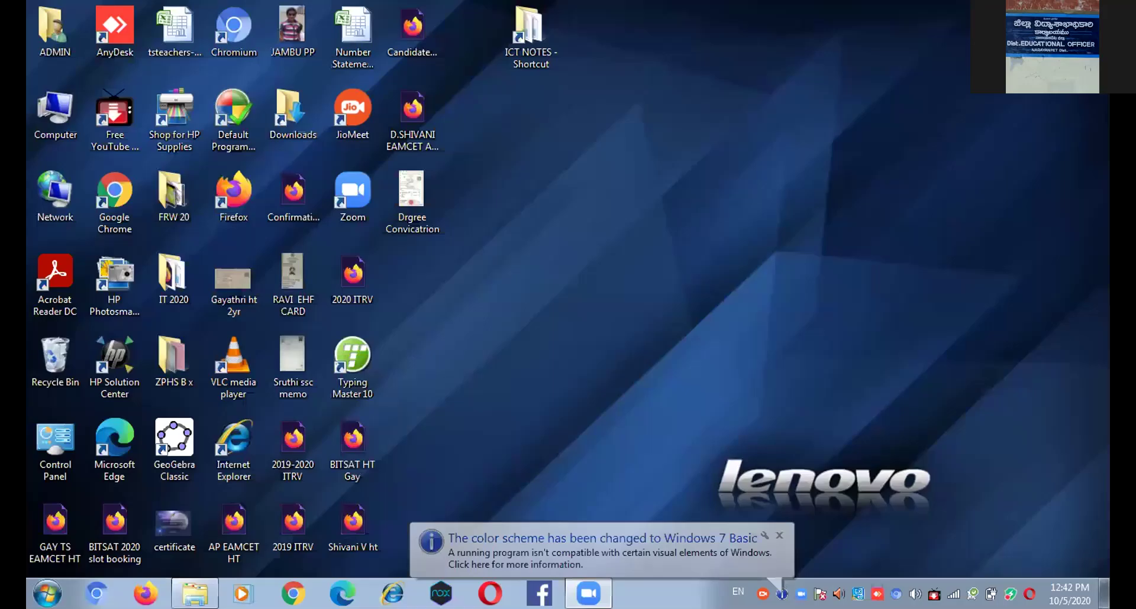
# - Open the Book1 ICT 5 workbook from the ICT NOTES folder on the desktop
pyautogui.doubleClick(536, 66)
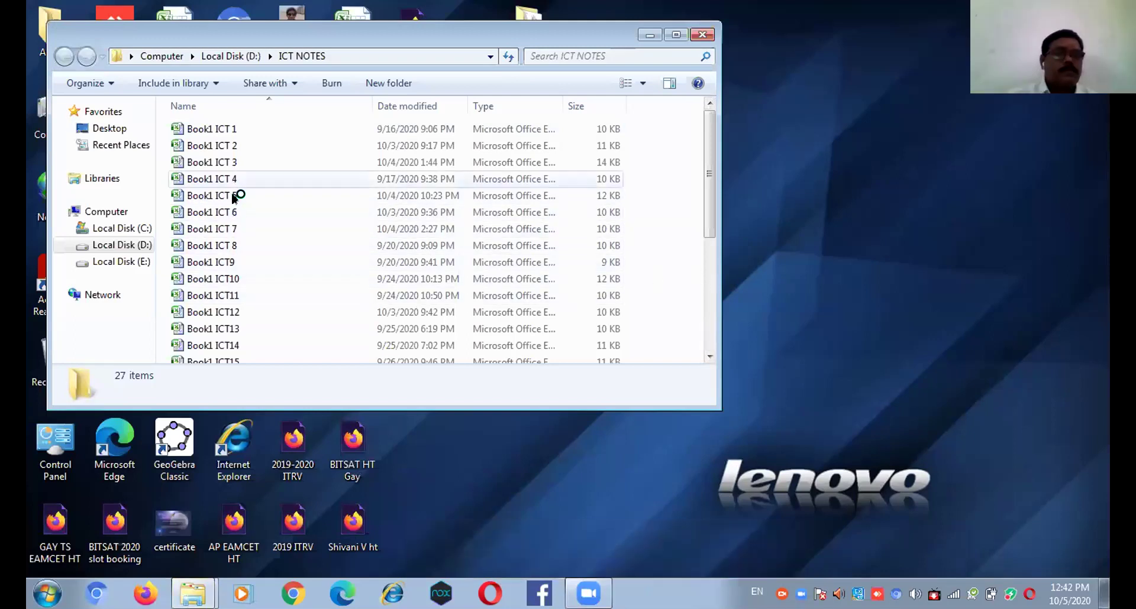
pyautogui.doubleClick(255, 201)
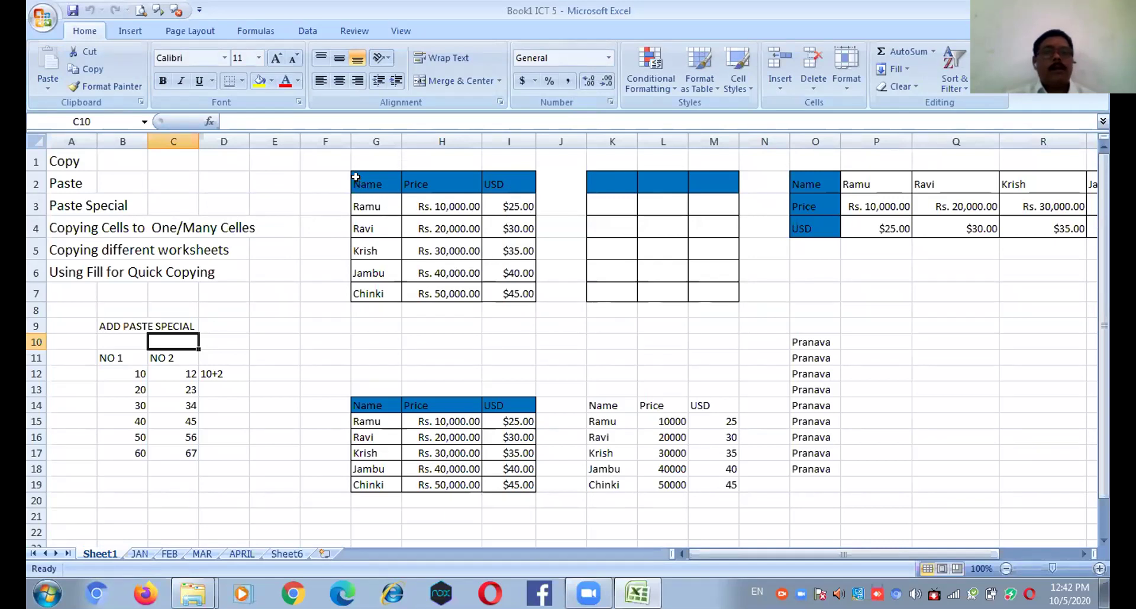
# - Copy the Name, Price and USD table in G2:I7 and paste it at cell G24 on Sheet1
pyautogui.moveTo(356, 177); pyautogui.dragTo(520, 294)
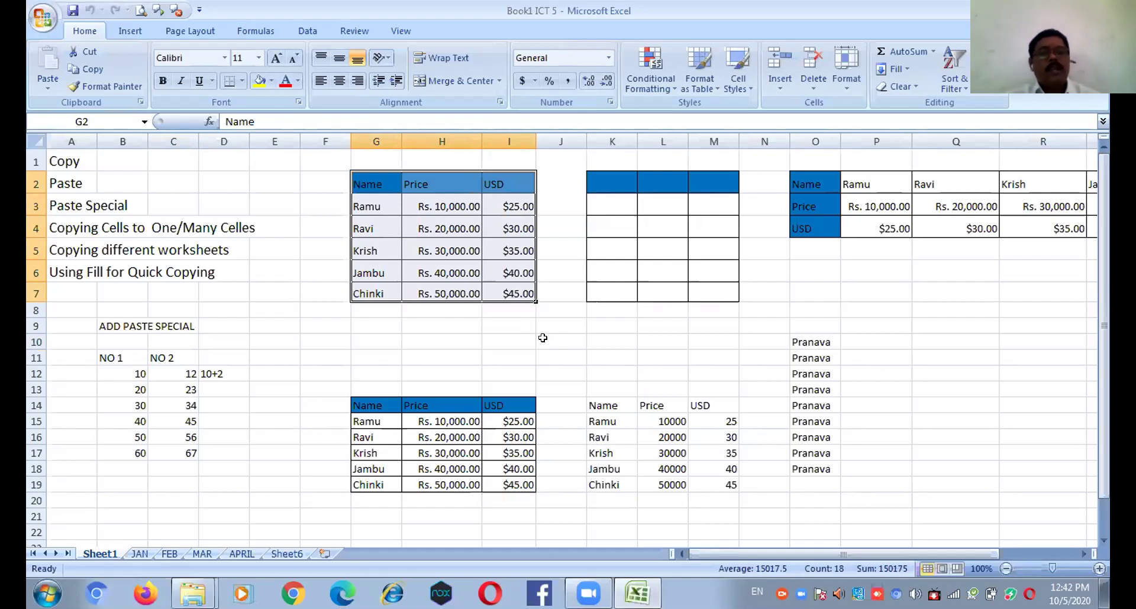
pyautogui.hotkey('ctrl', 'c')
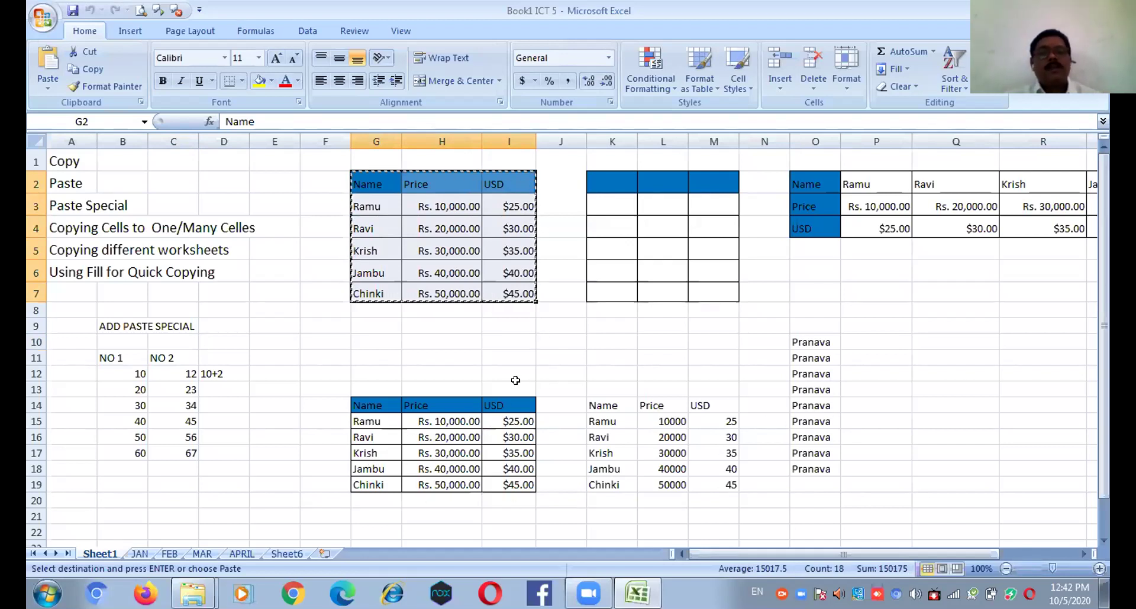
pyautogui.click(363, 405)
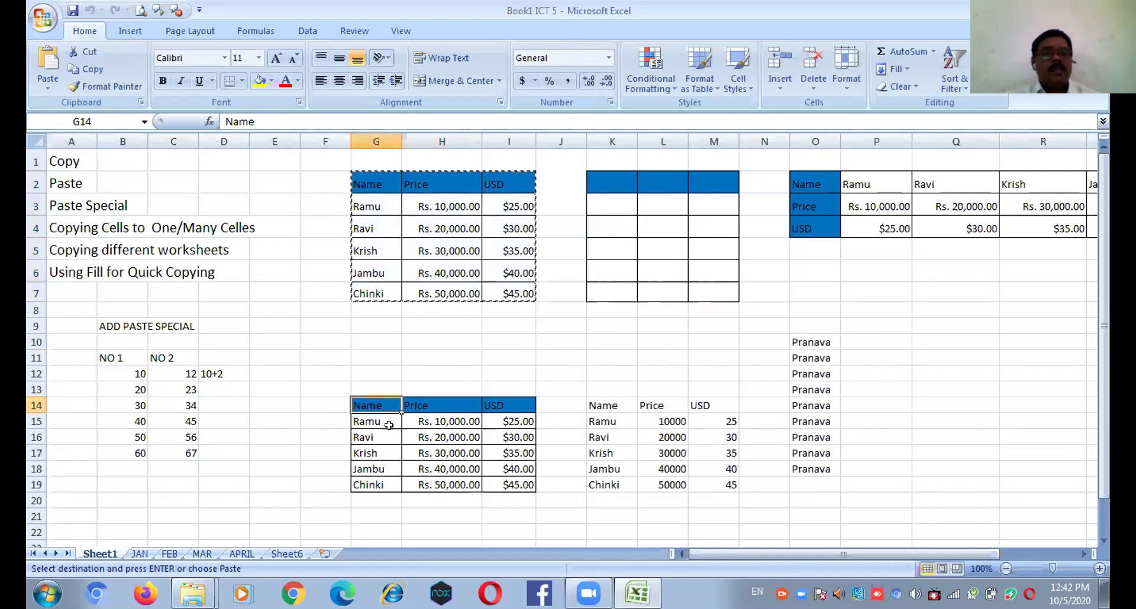
pyautogui.scroll(-2, 552, 427)
pyautogui.click(379, 426)
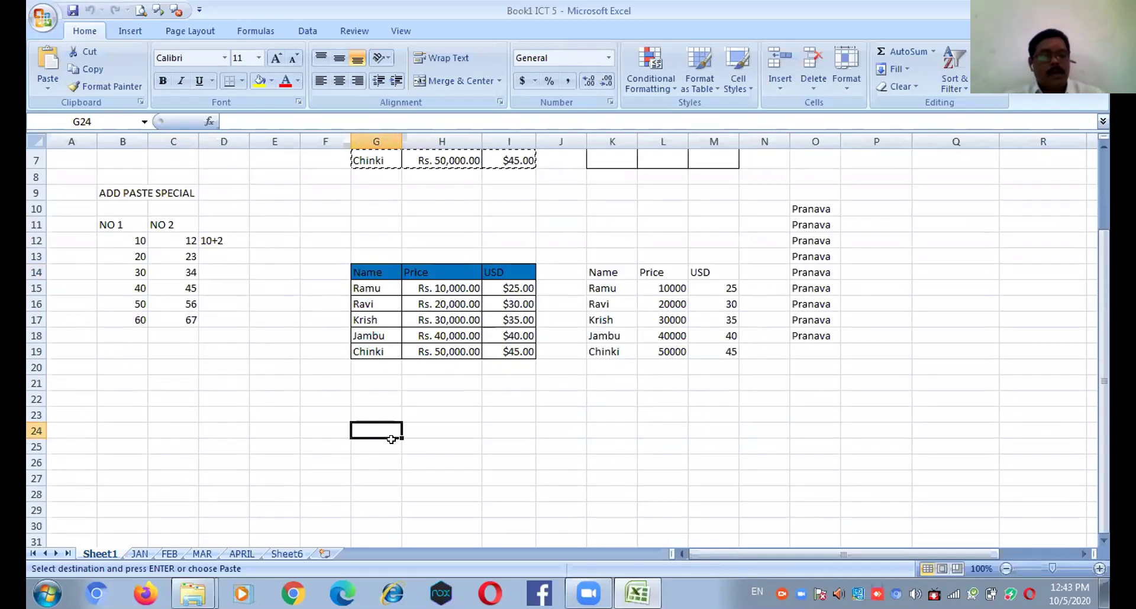
pyautogui.hotkey('ctrl', 'v')
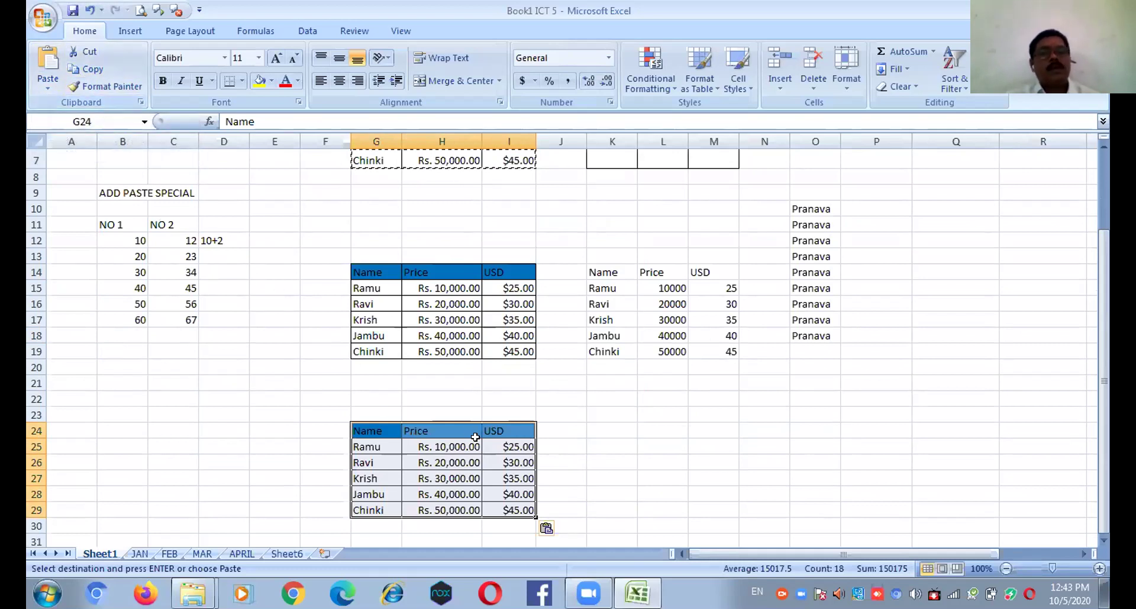
pyautogui.scroll(1, 474, 436)
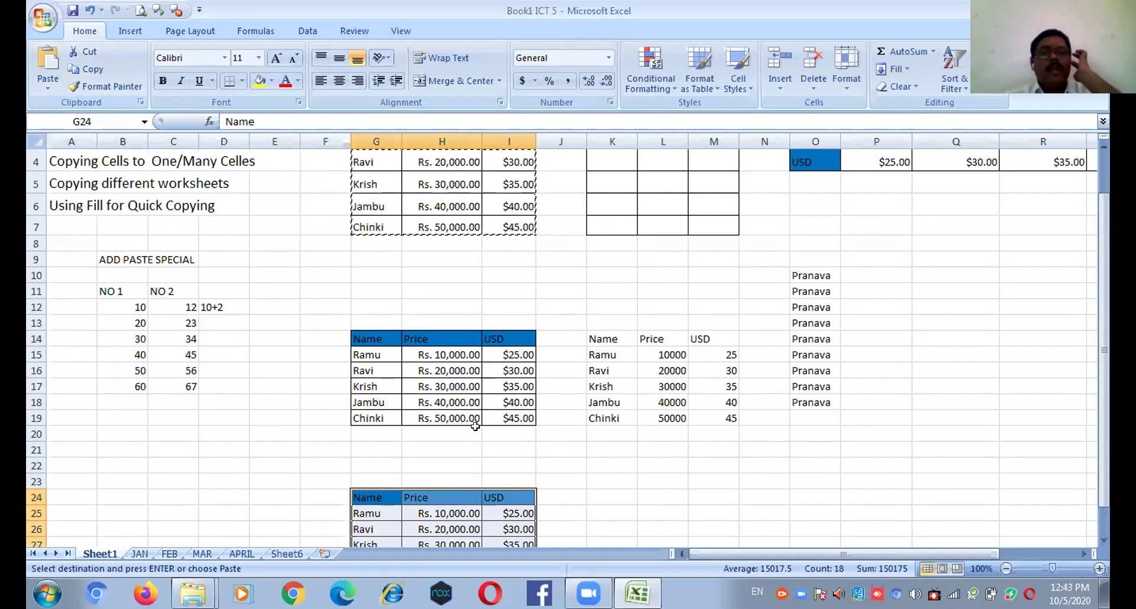
pyautogui.scroll(1, 641, 299)
pyautogui.scroll(-1, 653, 385)
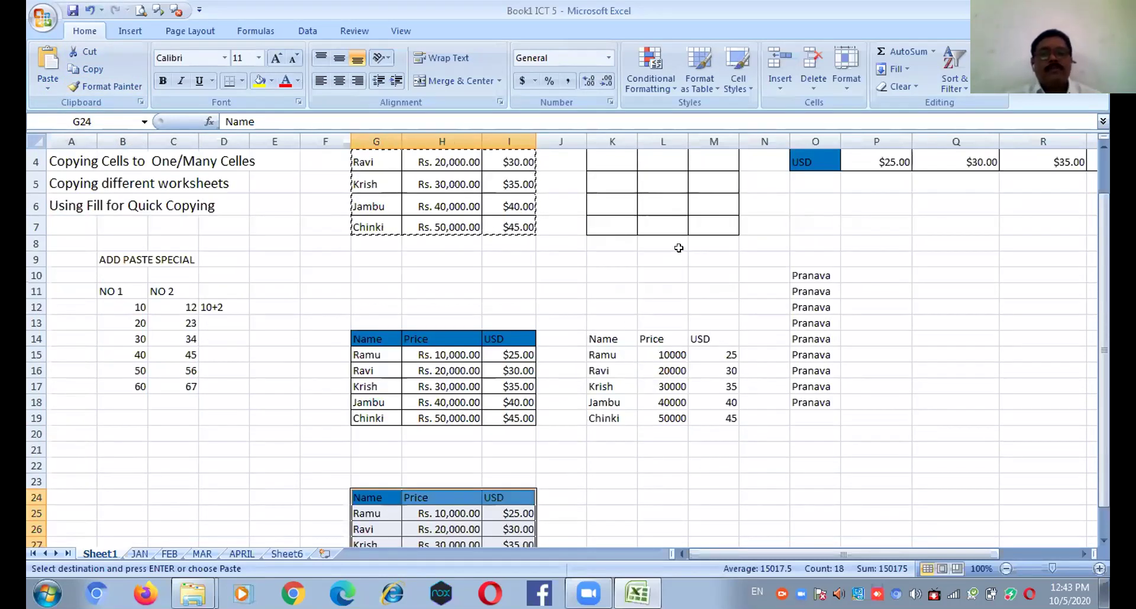
pyautogui.scroll(1, 680, 237)
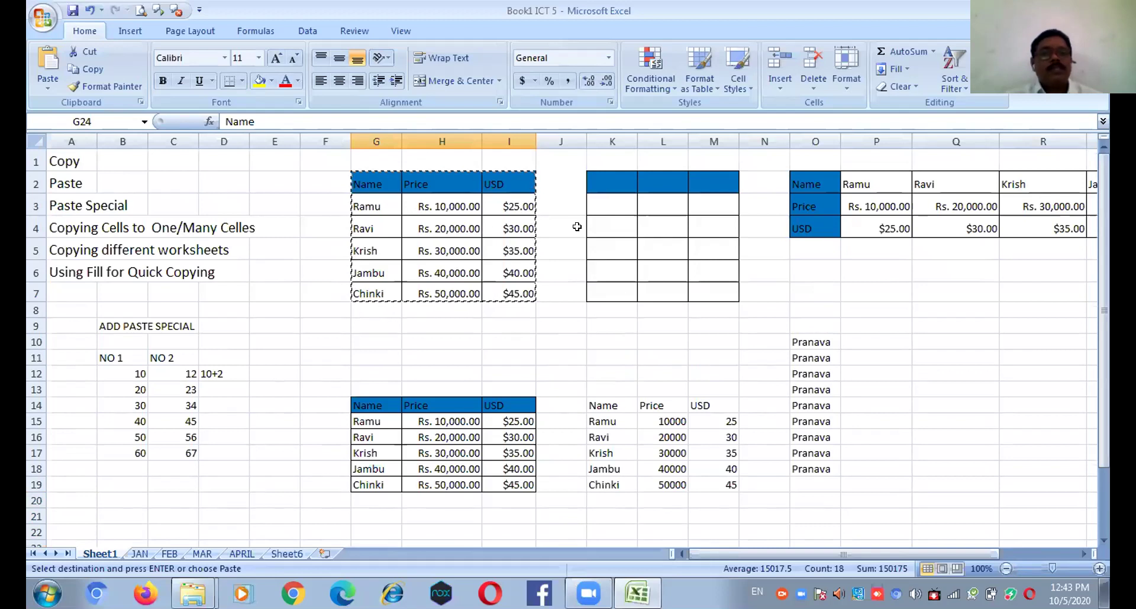
pyautogui.scroll(-1, 667, 260)
pyautogui.scroll(1, 667, 261)
pyautogui.scroll(-1, 656, 314)
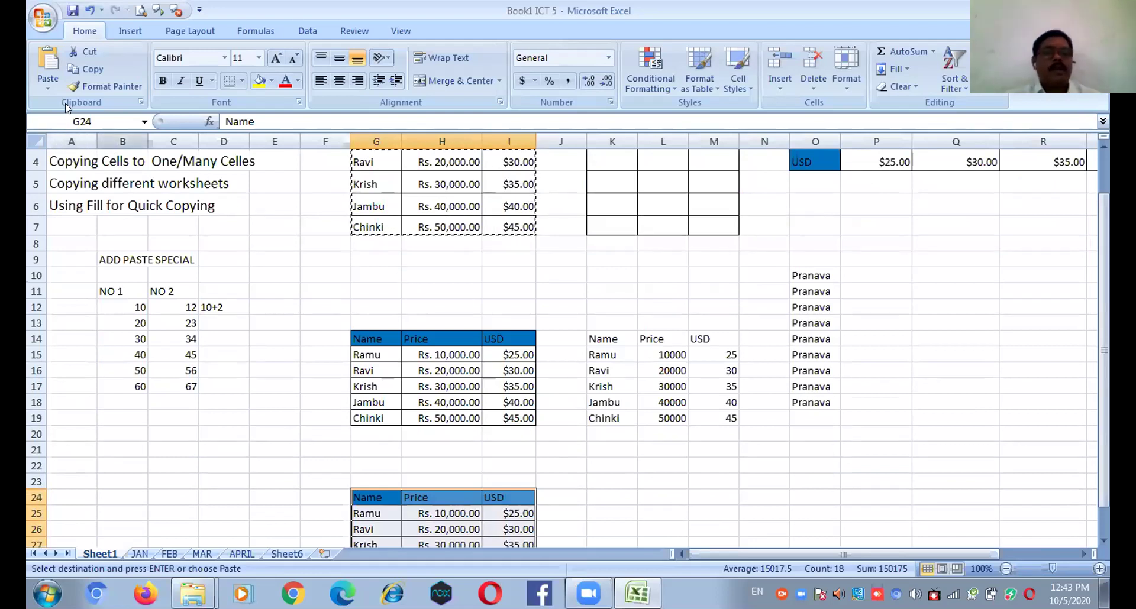
# - Review the paste and operation options in the Paste Special dialog for the copied table, and close the dialog
pyautogui.click(48, 86)
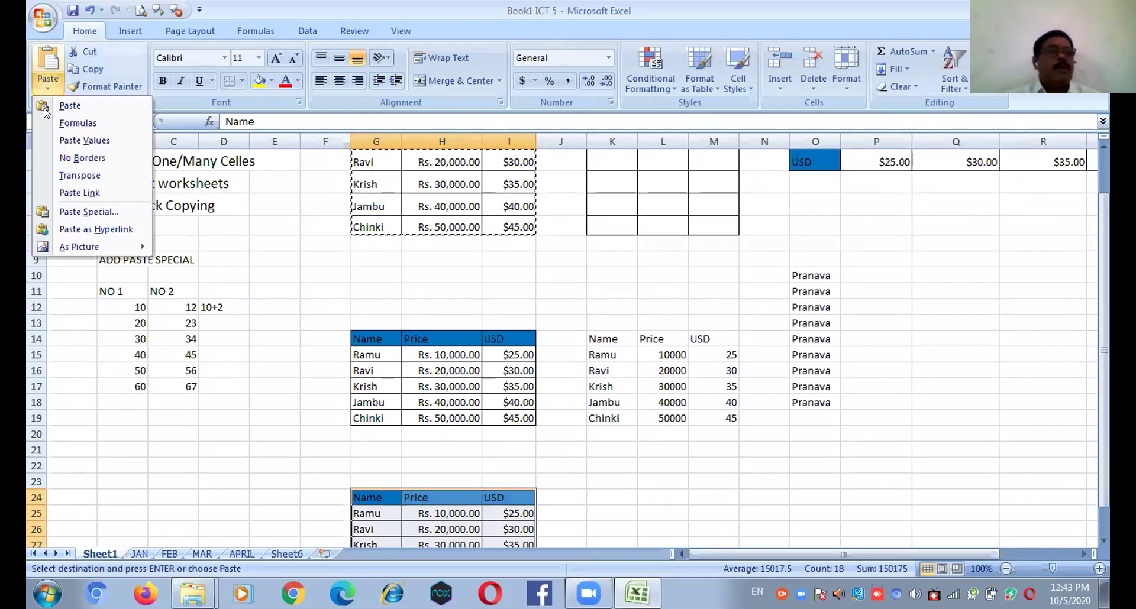
pyautogui.click(90, 212)
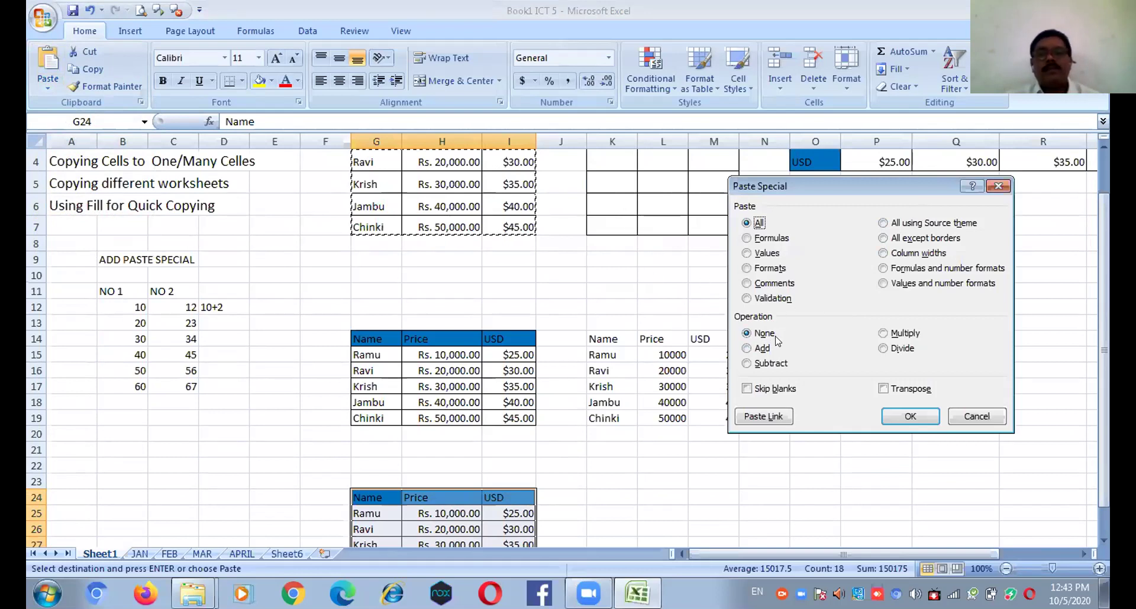
pyautogui.click(747, 269)
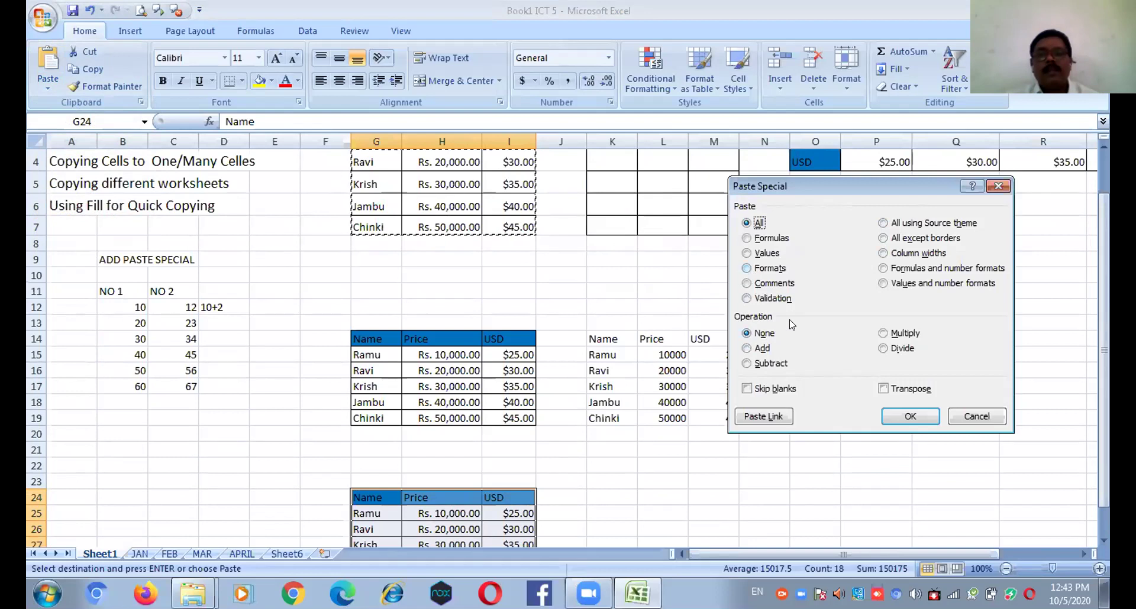
pyautogui.click(910, 416)
# - Paste the copied Name, Price and USD table at cell L24 on Sheet1
pyautogui.scroll(-2, 768, 391)
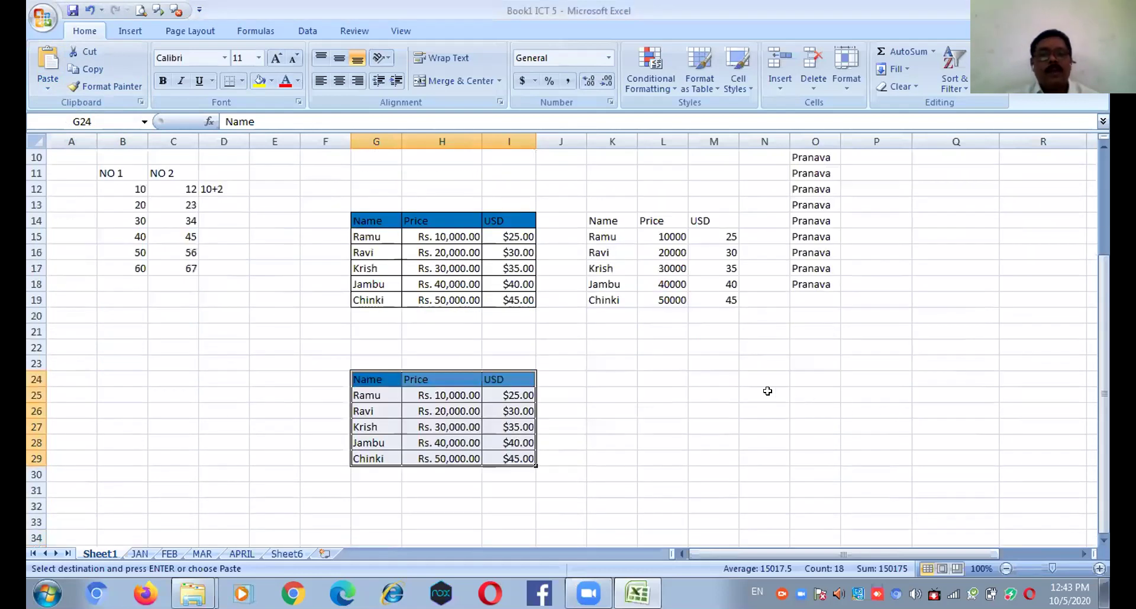
pyautogui.click(658, 379)
pyautogui.hotkey('ctrl', 'v')
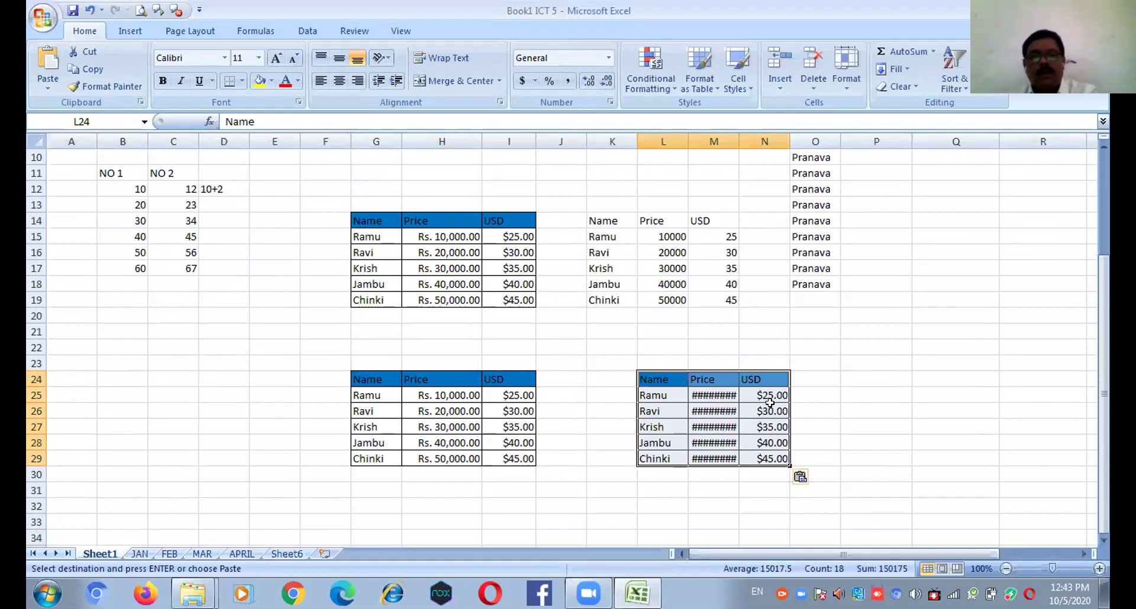
# - Clear the contents of the pasted table in L24:N29, and undo both the clearing and the paste
pyautogui.press('Delete')
pyautogui.moveTo(667, 377); pyautogui.dragTo(764, 459)
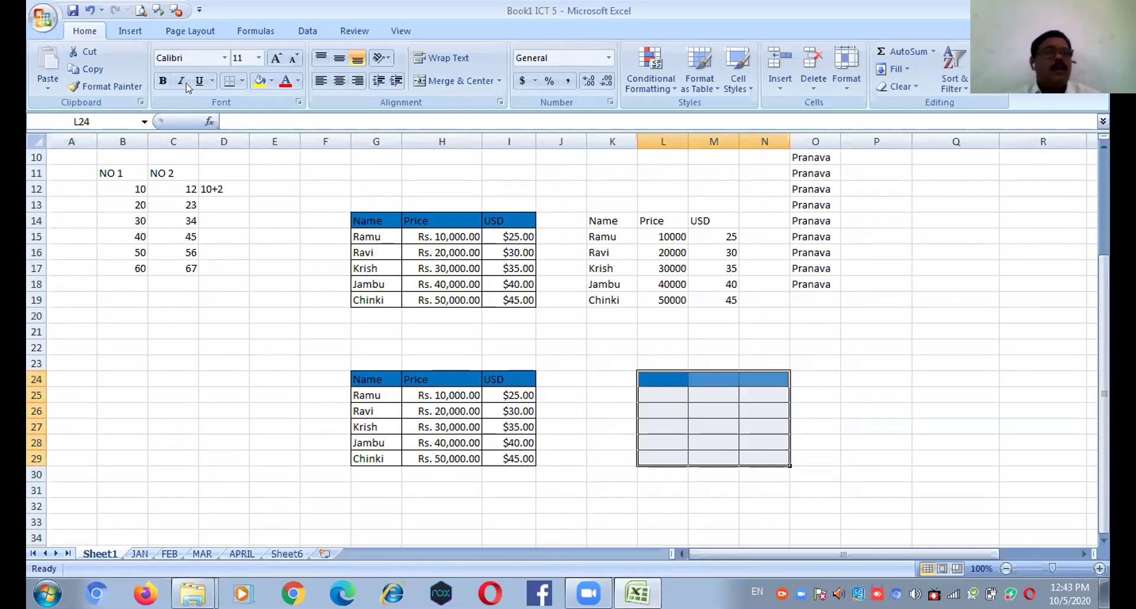
pyautogui.click(89, 11)
pyautogui.click(88, 11)
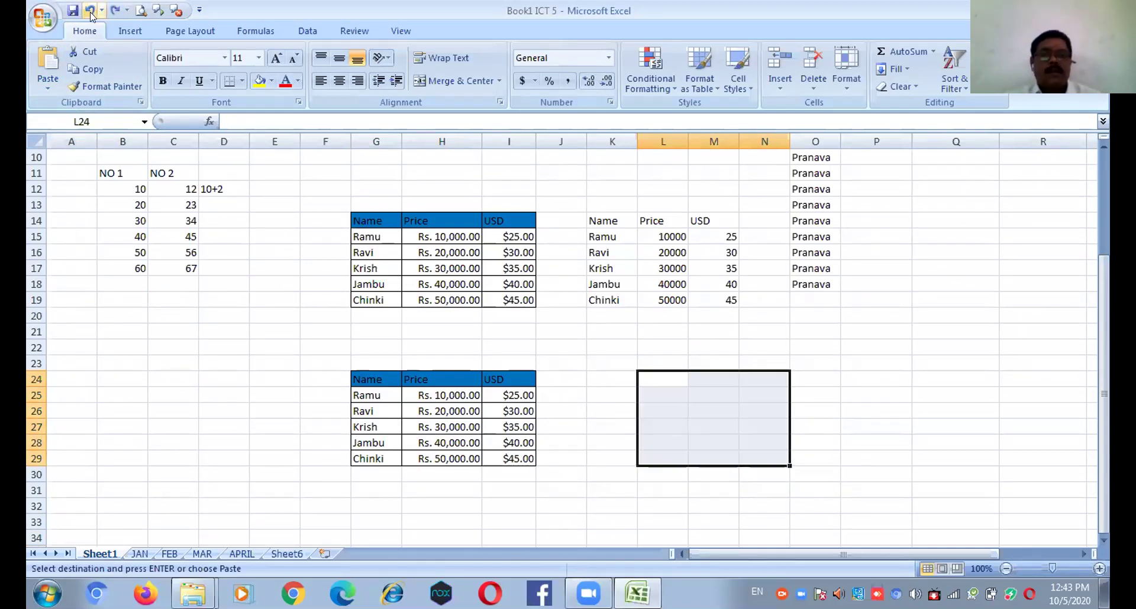
# - Open the paste options for the copied table with cell L24 as the destination
pyautogui.click(715, 362)
pyautogui.click(651, 376)
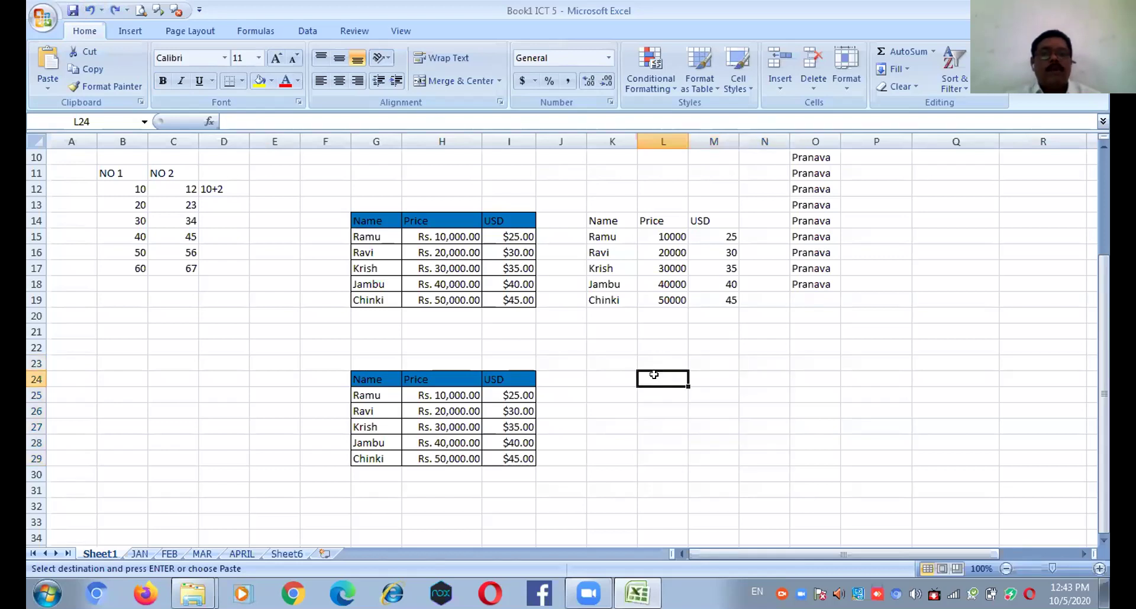
pyautogui.click(47, 82)
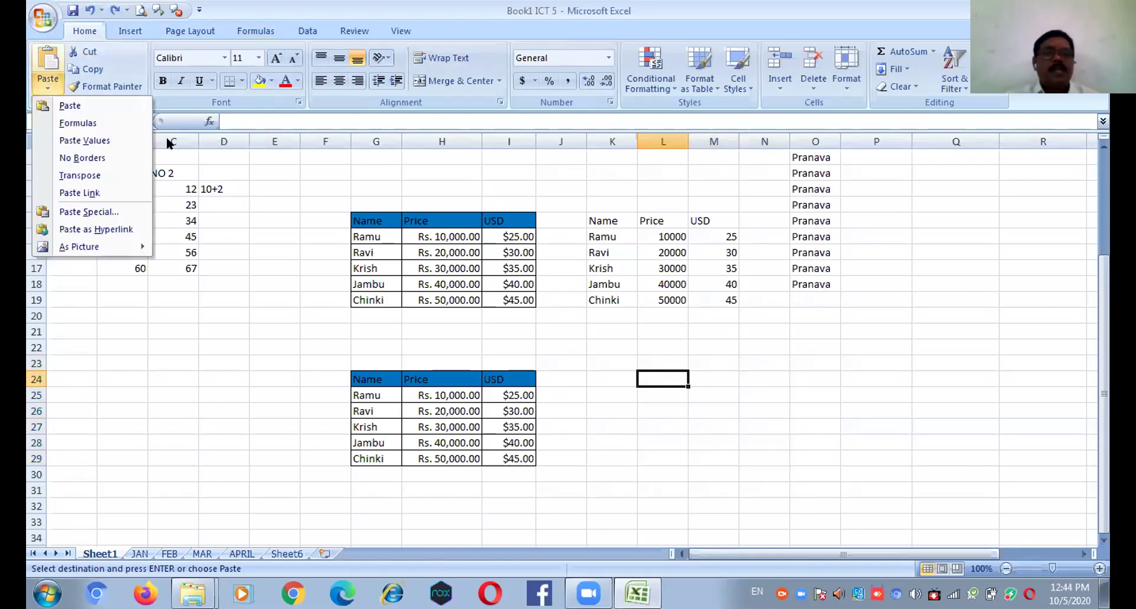
# - Paste only the formats of the copied table at cell L24 using Paste Special
pyautogui.click(94, 212)
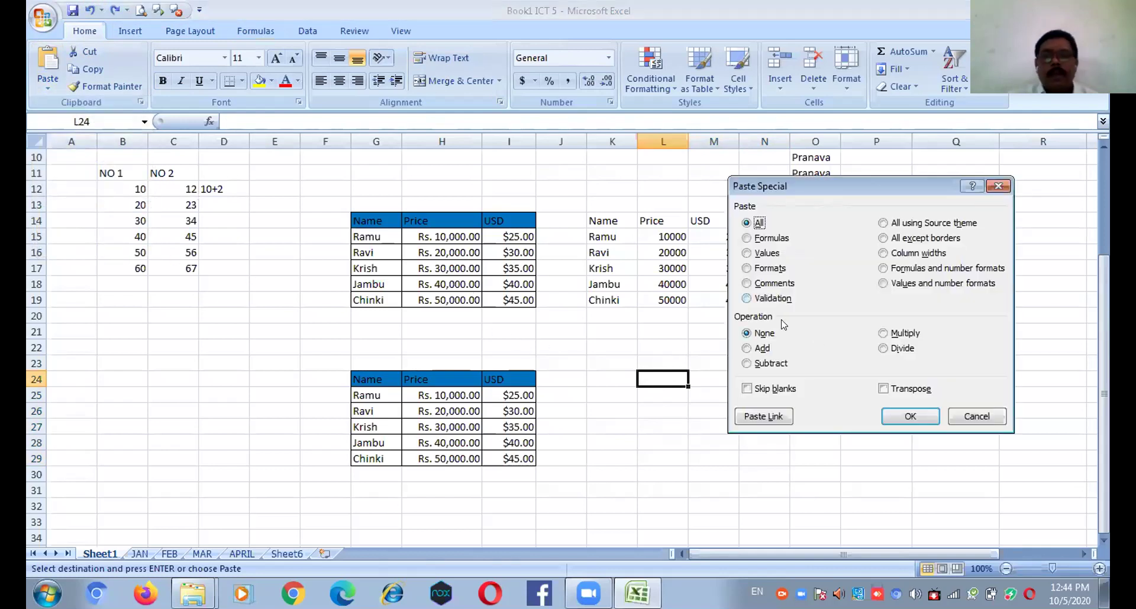
pyautogui.click(747, 269)
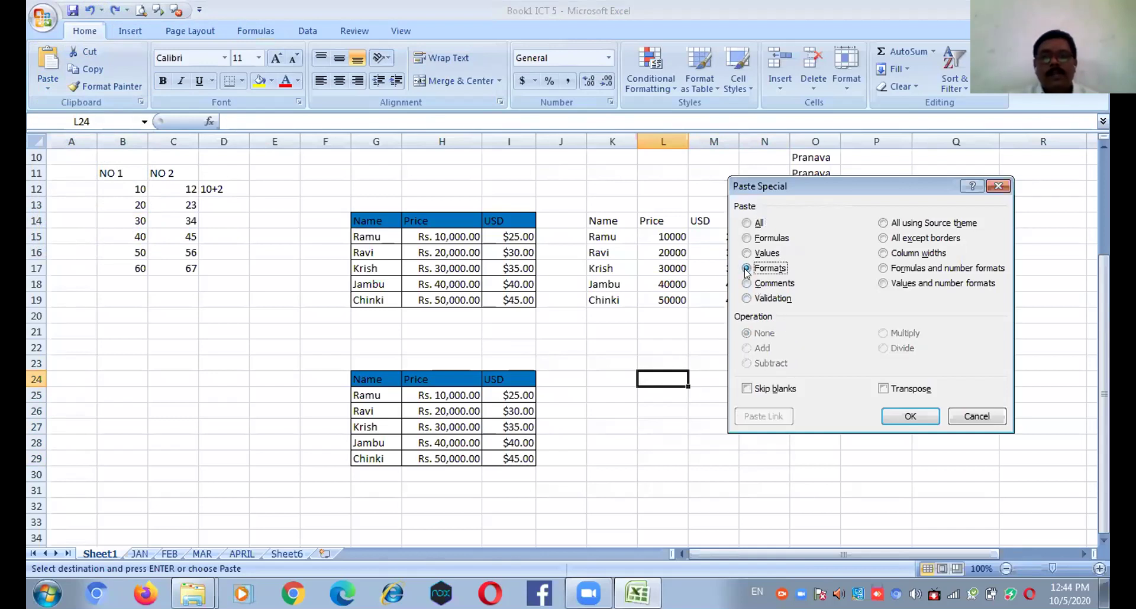
pyautogui.click(905, 415)
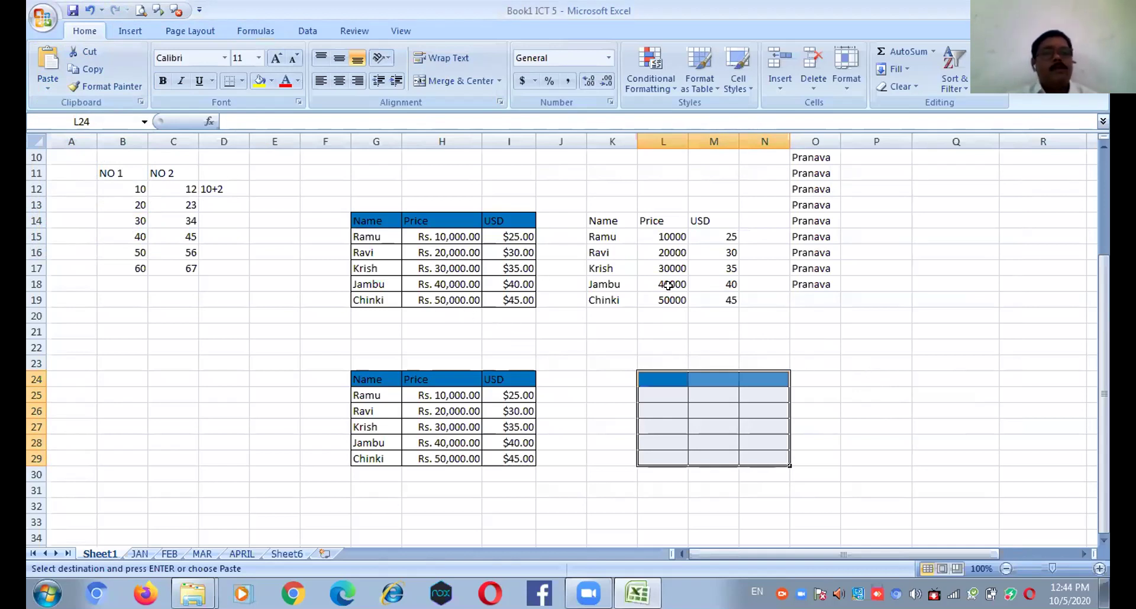
pyautogui.scroll(3, 515, 274)
pyautogui.scroll(-3, 603, 326)
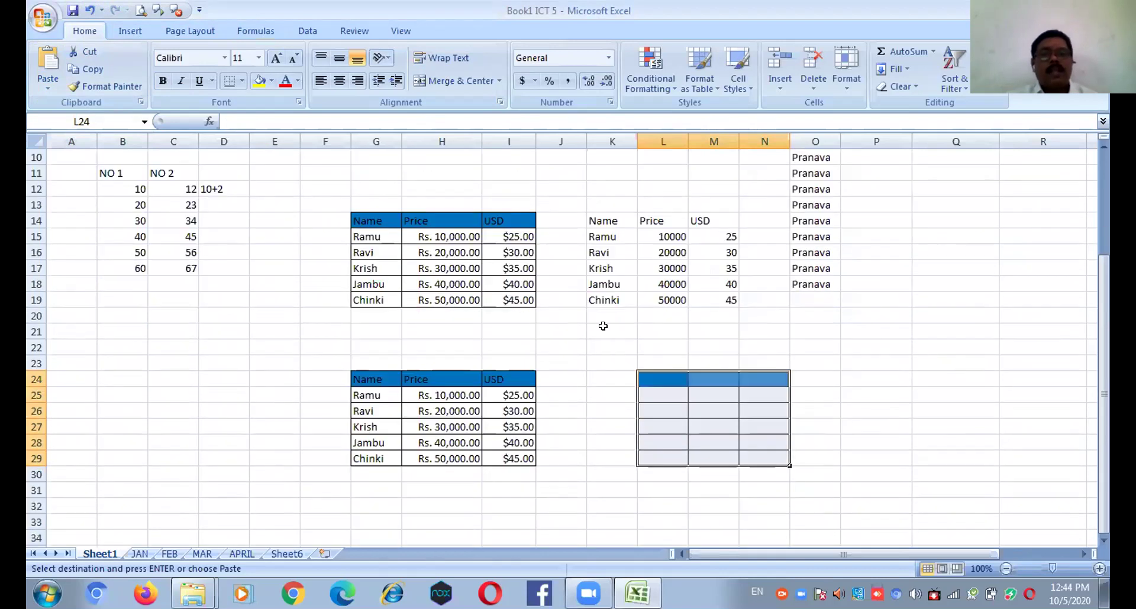
# - Paste only the values of the copied table at cell P23 using Paste Special
pyautogui.click(864, 368)
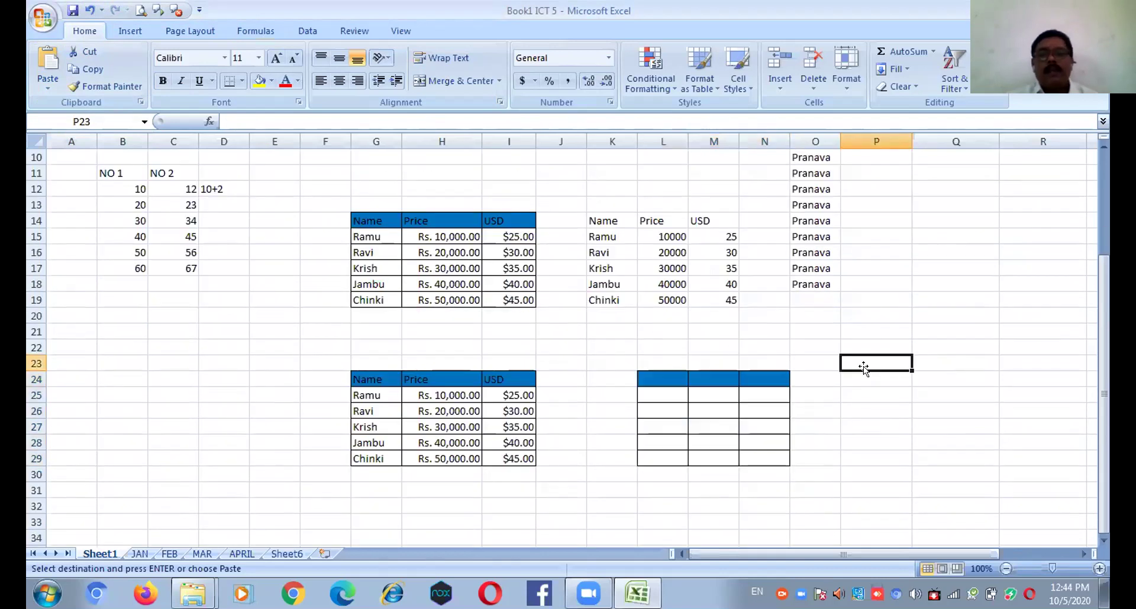
pyautogui.click(46, 88)
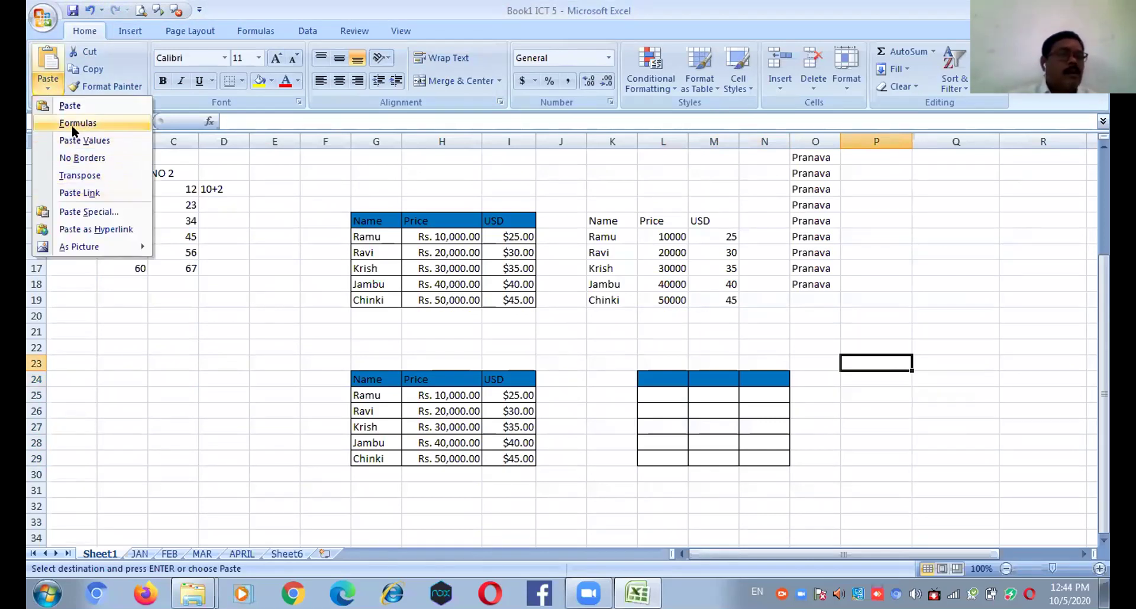
pyautogui.click(80, 213)
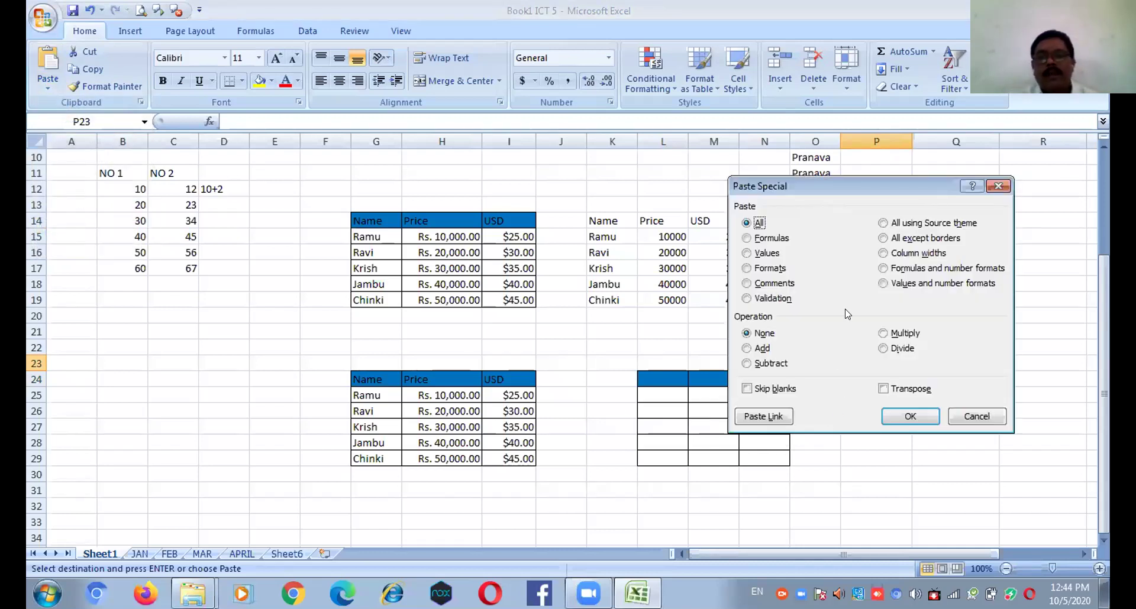
pyautogui.click(746, 253)
pyautogui.click(897, 416)
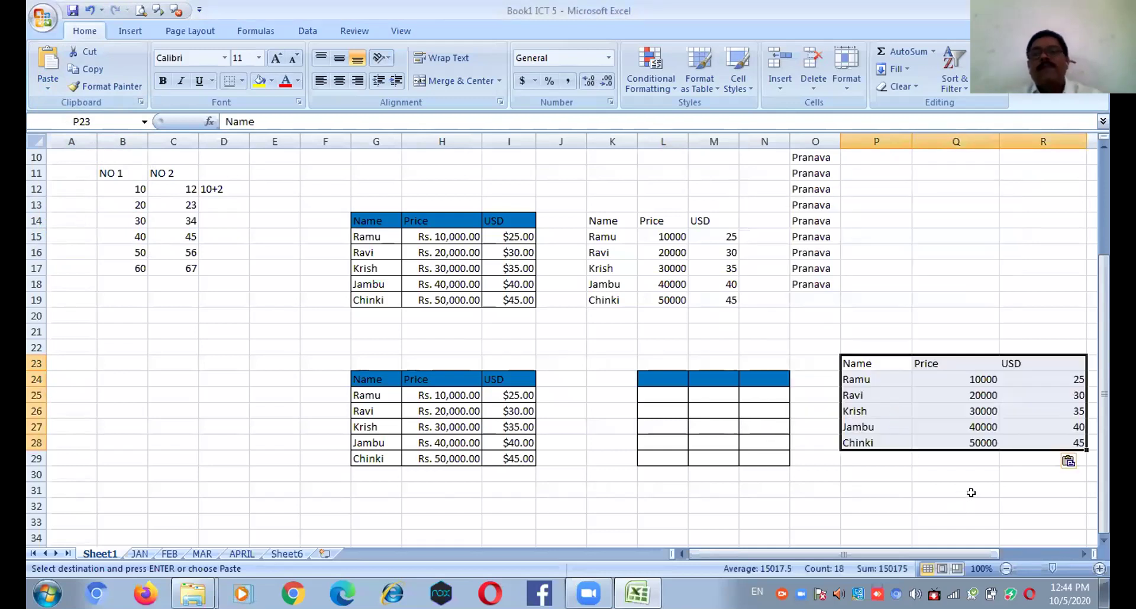
pyautogui.click(923, 486)
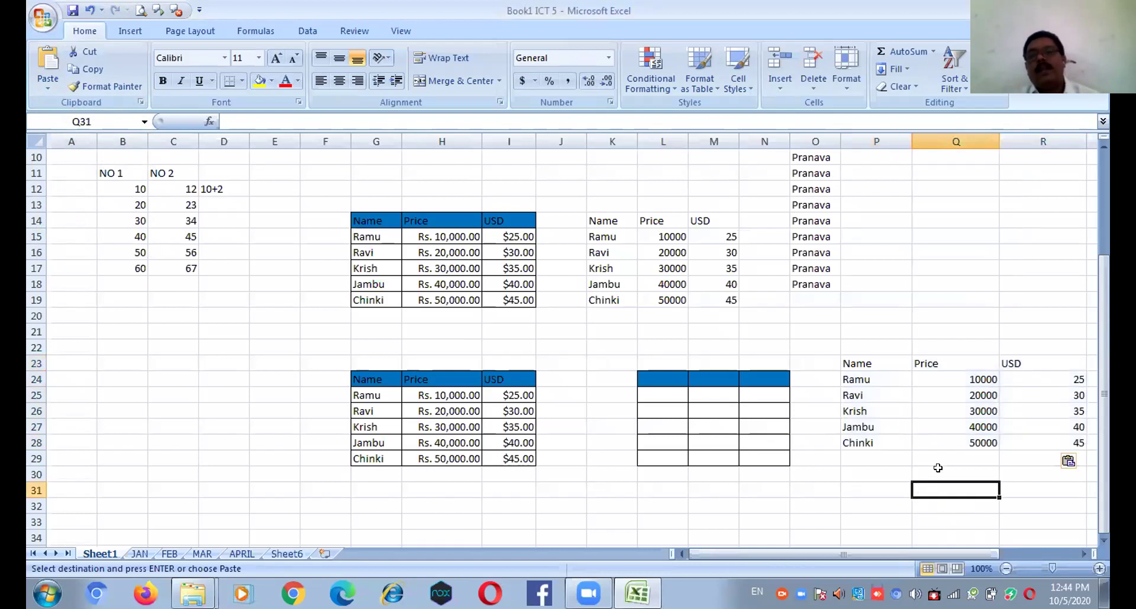
pyautogui.scroll(1, 923, 322)
pyautogui.scroll(-1, 923, 322)
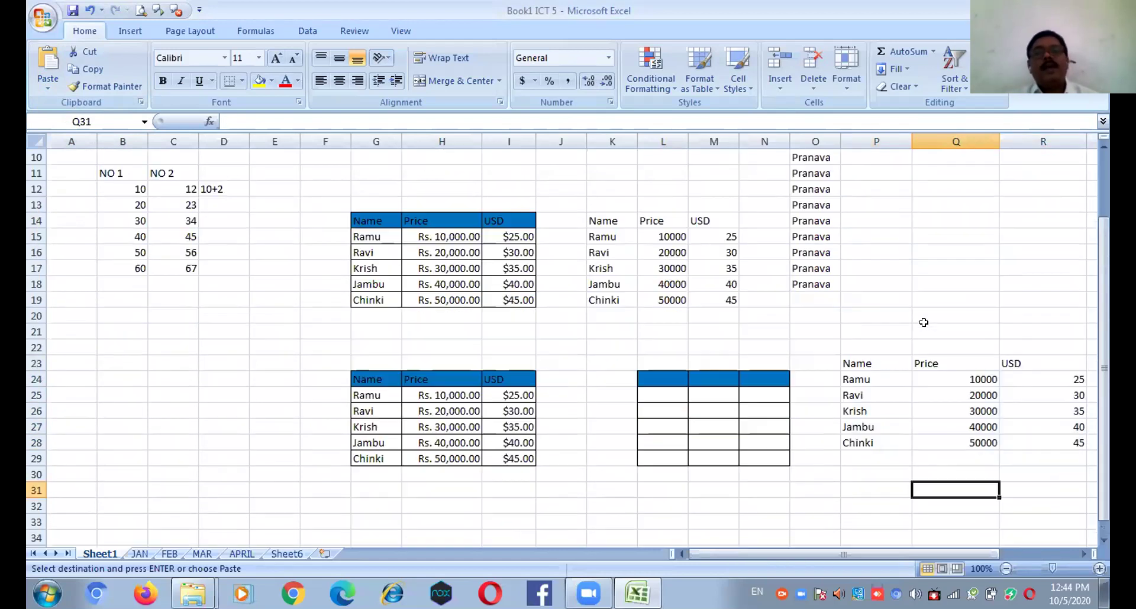
# - Try pasting the copied table transposed at cell O10, over the list of repeated names
pyautogui.scroll(2, 923, 323)
pyautogui.scroll(1, 924, 323)
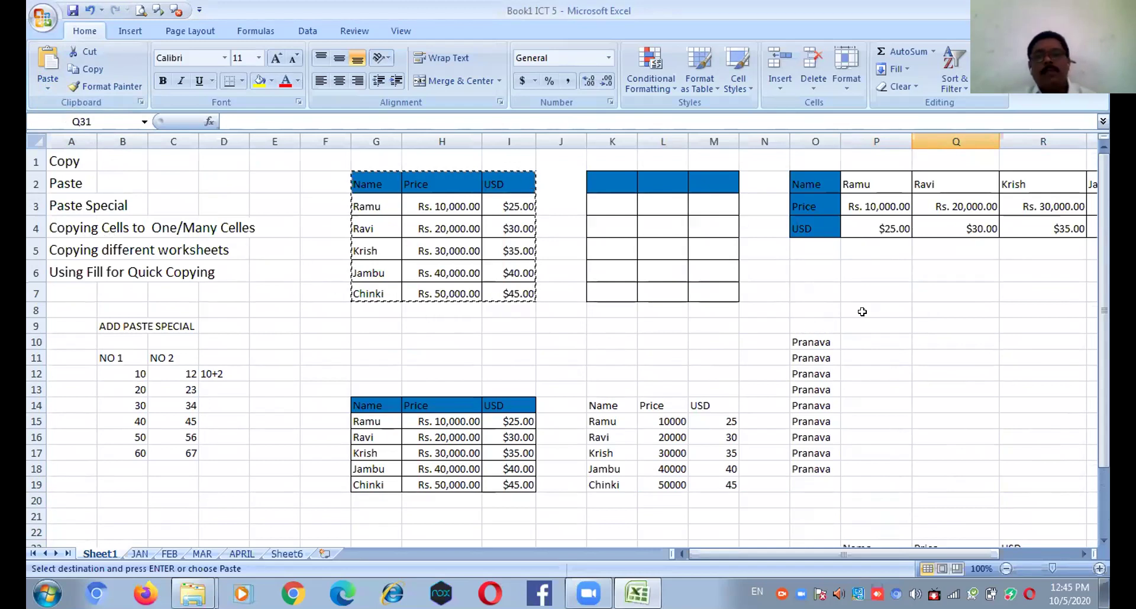
pyautogui.scroll(-1, 862, 311)
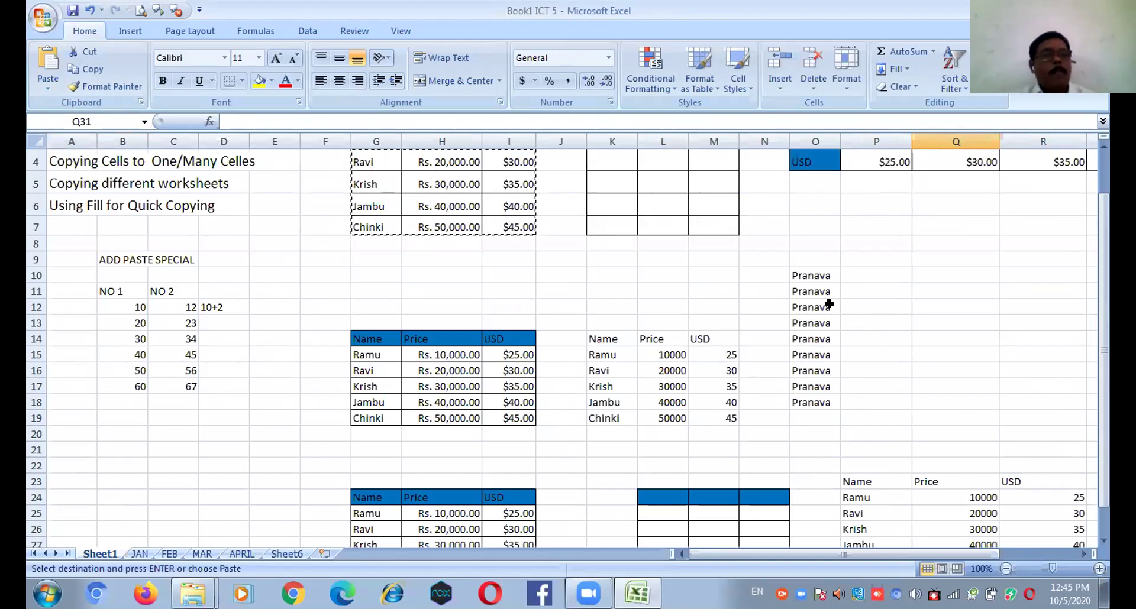
pyautogui.scroll(1, 828, 304)
pyautogui.click(810, 342)
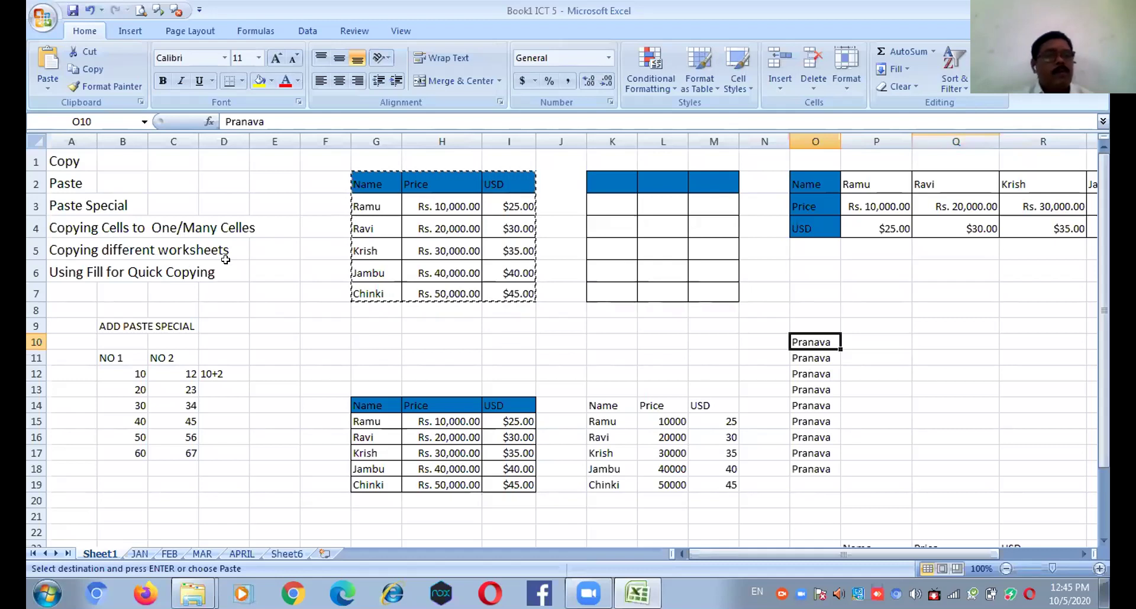
pyautogui.scroll(-1, 591, 372)
pyautogui.scroll(1, 645, 388)
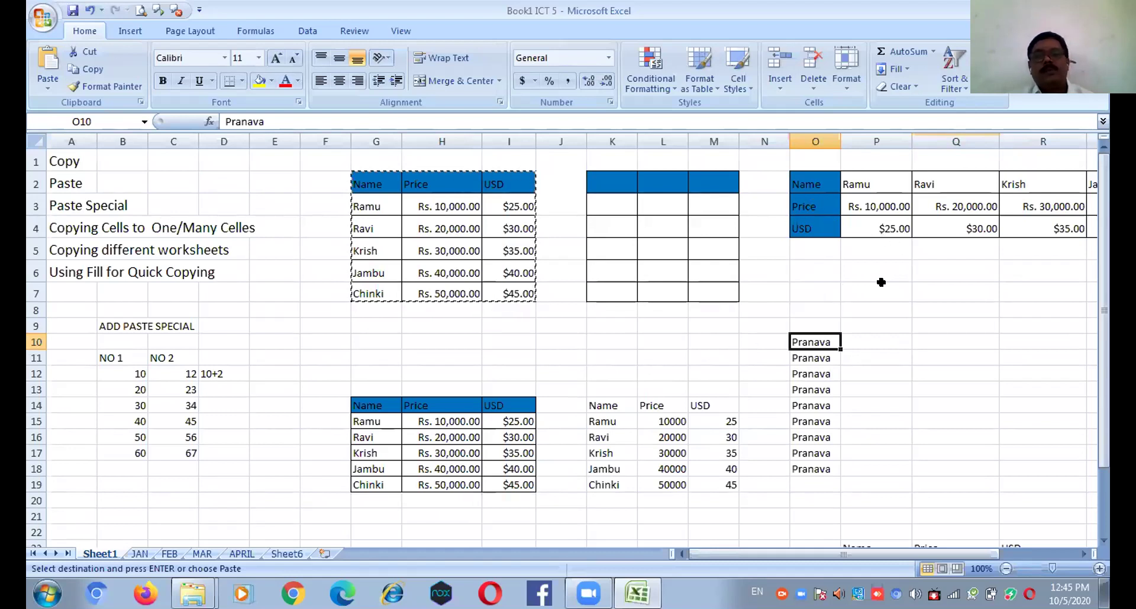
pyautogui.click(40, 88)
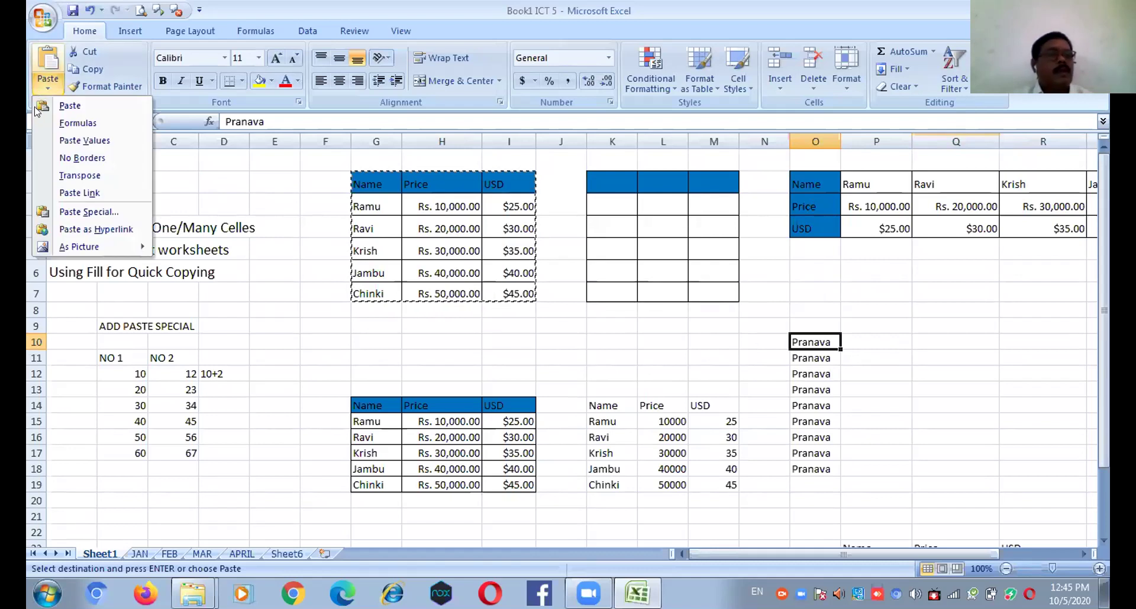
pyautogui.click(81, 176)
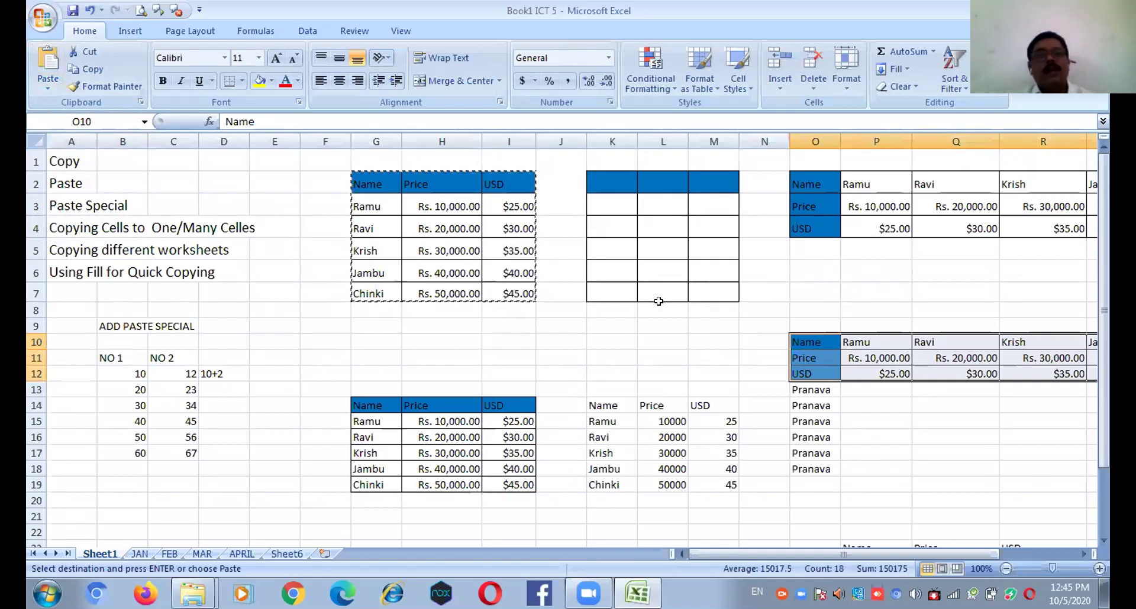
# - Undo the transposed paste at cell O10 and select the empty cell Q16
pyautogui.click(47, 89)
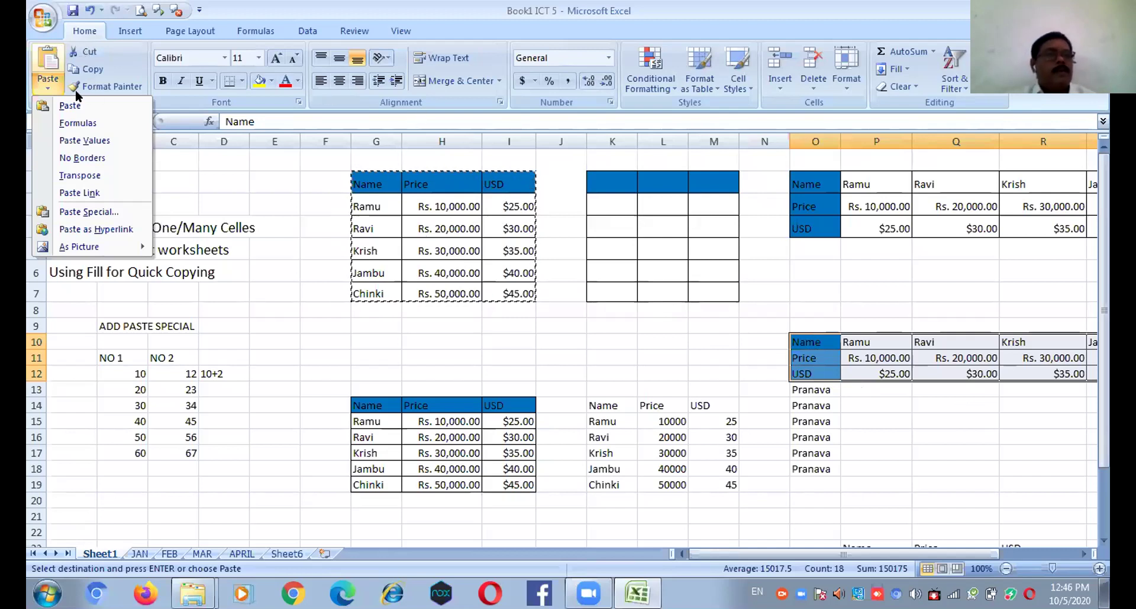
pyautogui.click(87, 13)
pyautogui.click(944, 436)
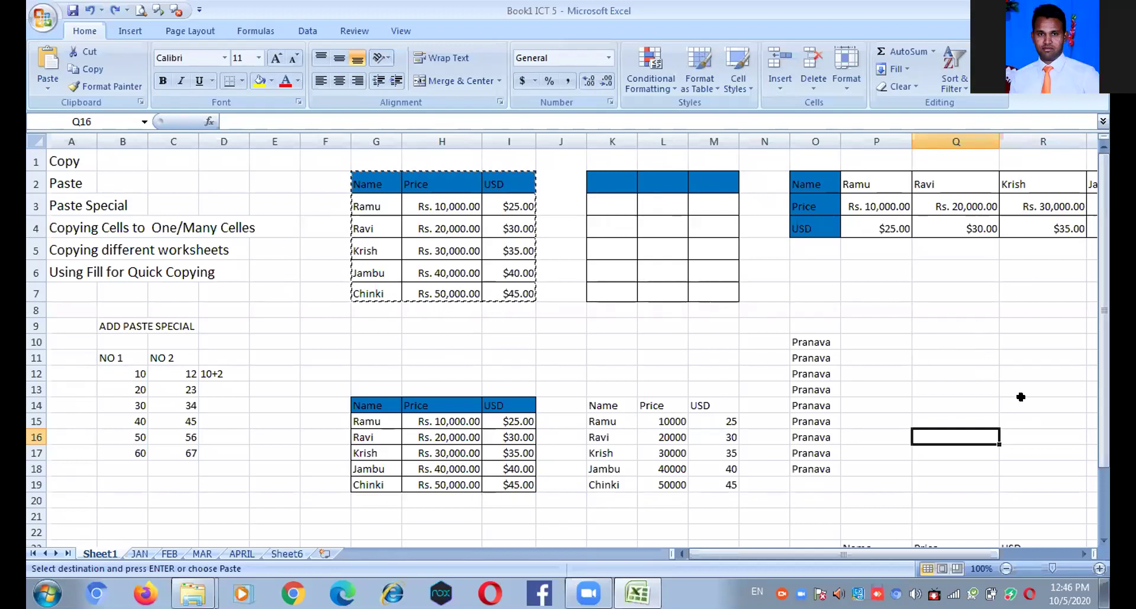
pyautogui.scroll(-2, 976, 390)
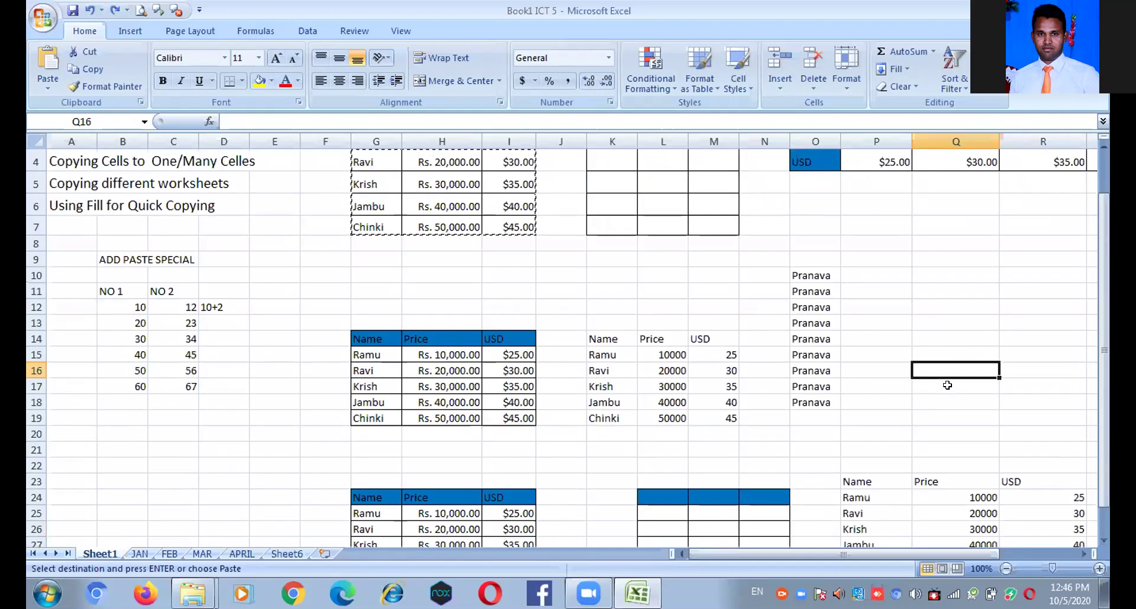
pyautogui.scroll(-1, 946, 385)
pyautogui.scroll(1, 947, 385)
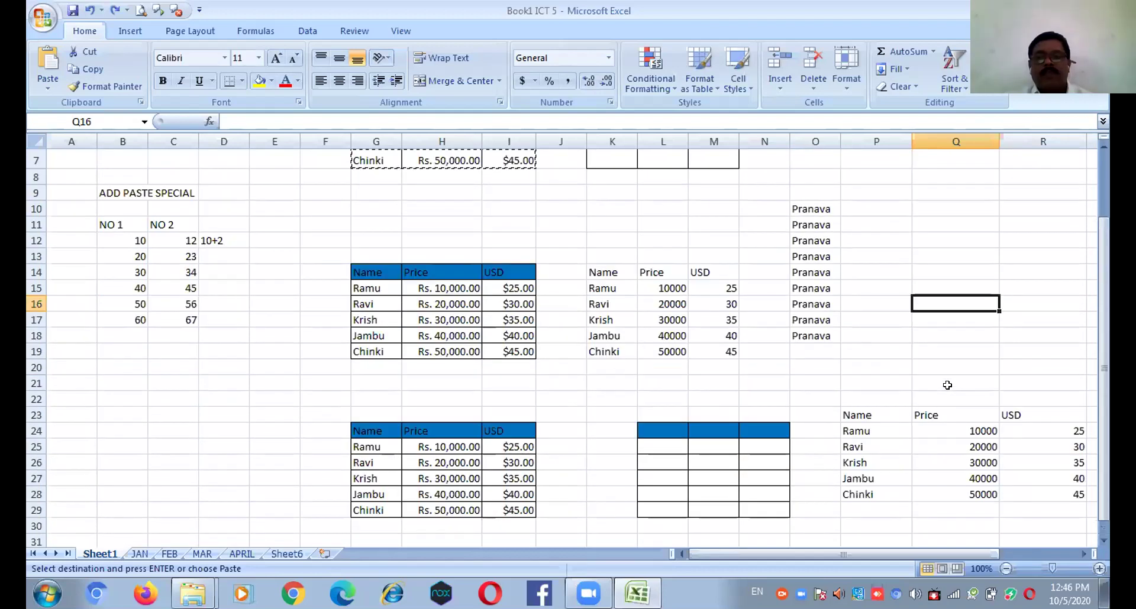
pyautogui.scroll(-2, 947, 385)
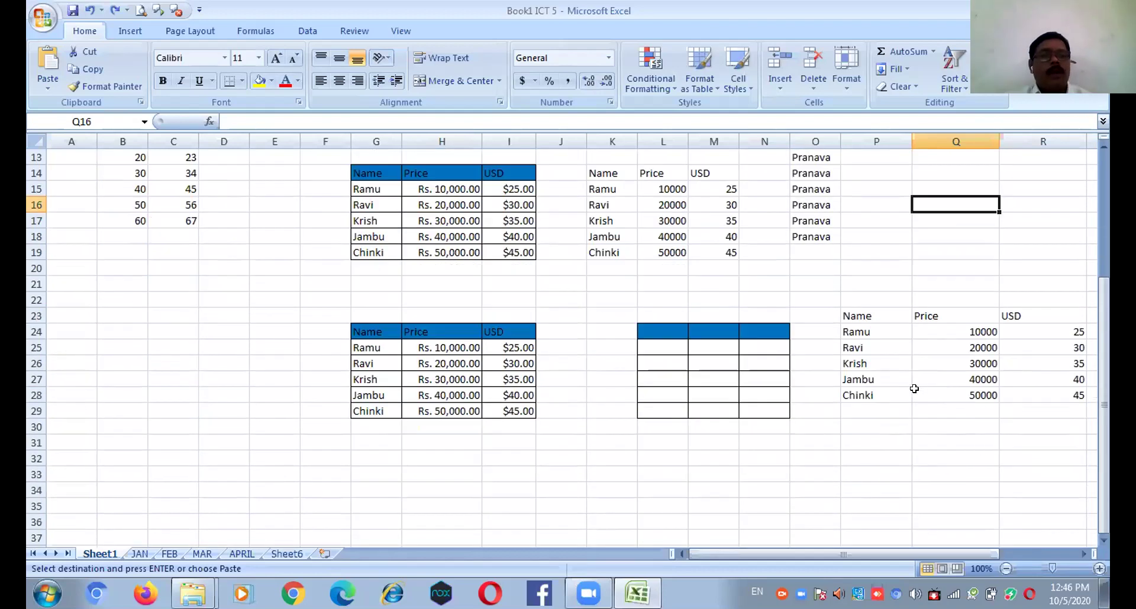
pyautogui.scroll(1, 174, 381)
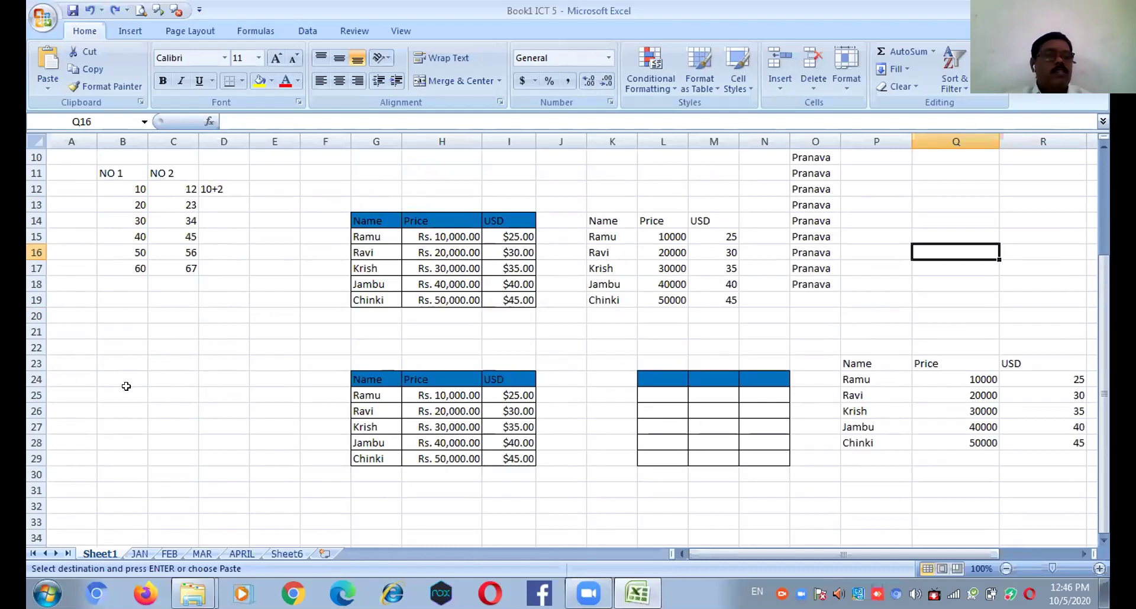
pyautogui.scroll(-4, 124, 385)
pyautogui.click(299, 388)
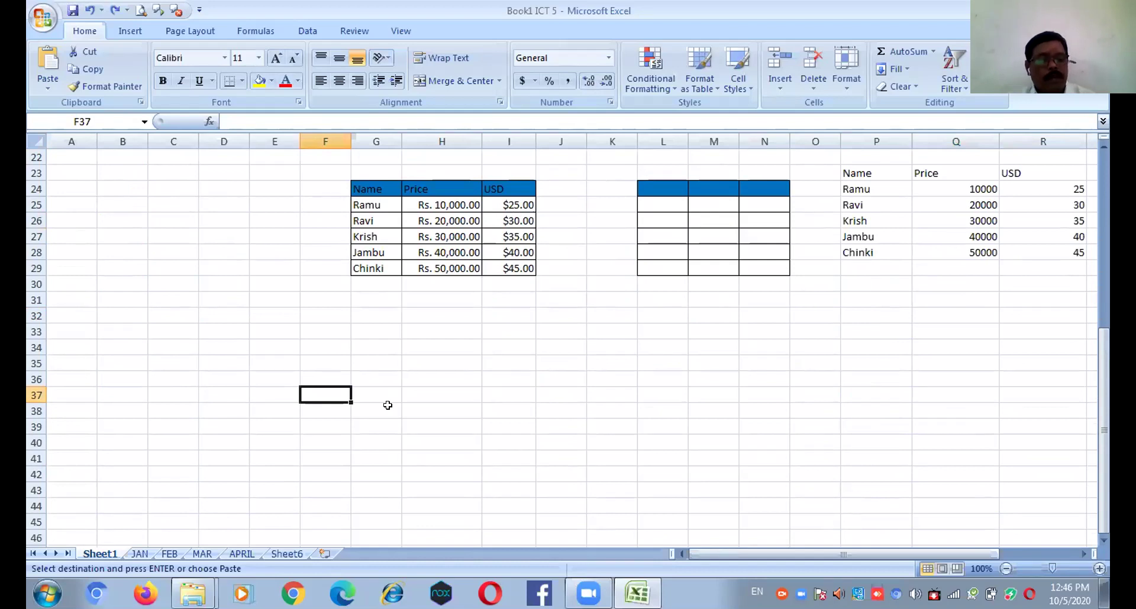
# - Try grouping the JAN, FEB and MAR sheets, and return to cell O10 on Sheet1
pyautogui.click(141, 554)
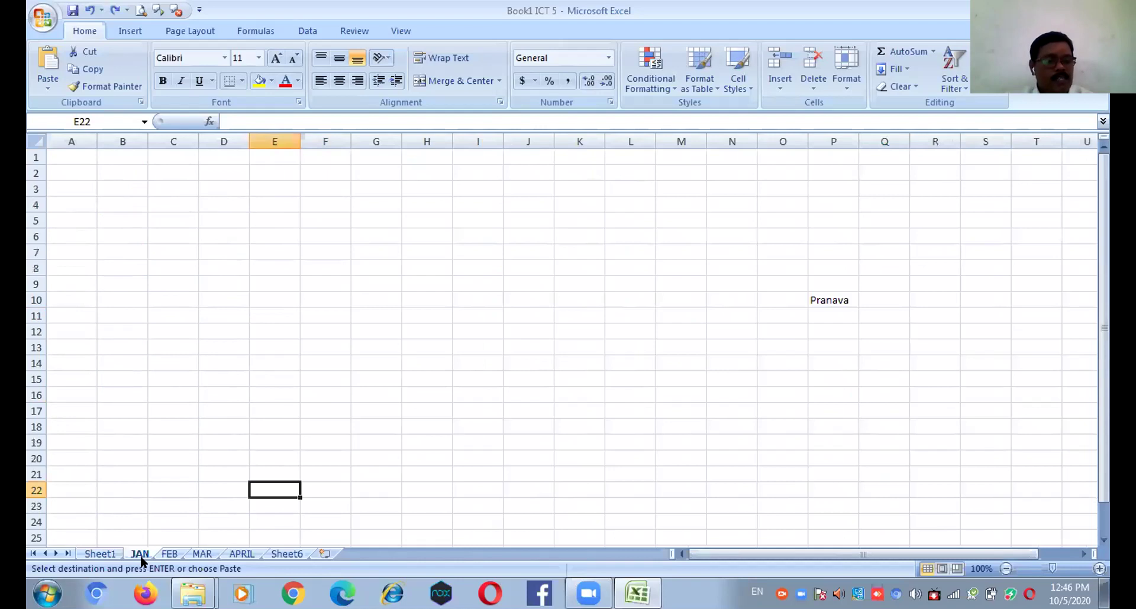
pyautogui.keyDown('ctrl'); pyautogui.click(170, 555); pyautogui.keyUp('ctrl')
pyautogui.keyDown('ctrl'); pyautogui.click(201, 554); pyautogui.keyUp('ctrl')
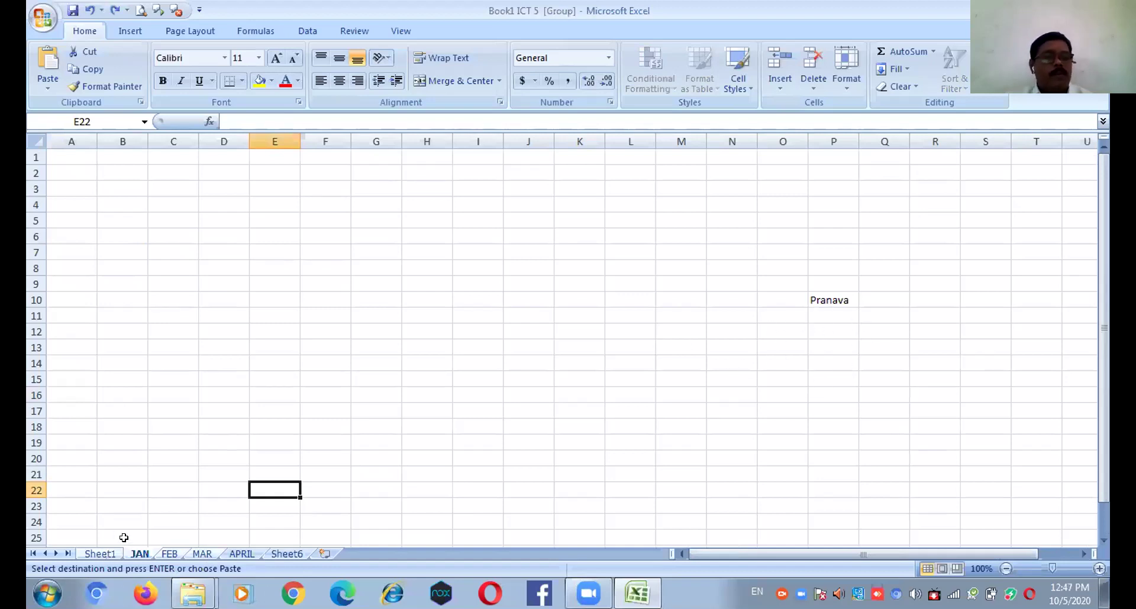
pyautogui.click(100, 554)
pyautogui.scroll(3, 847, 366)
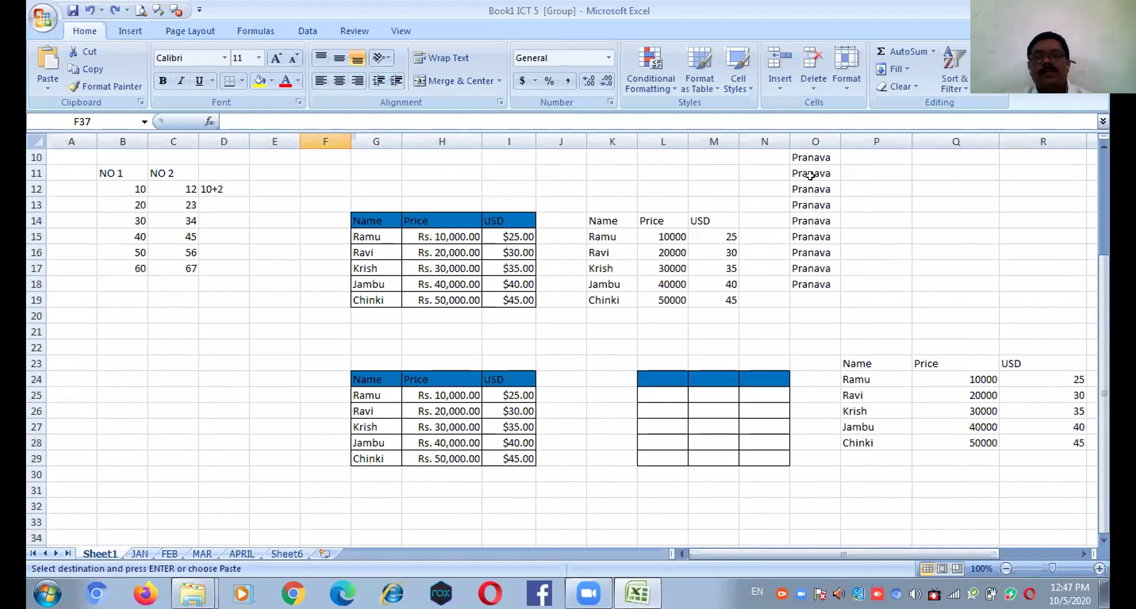
pyautogui.click(812, 275)
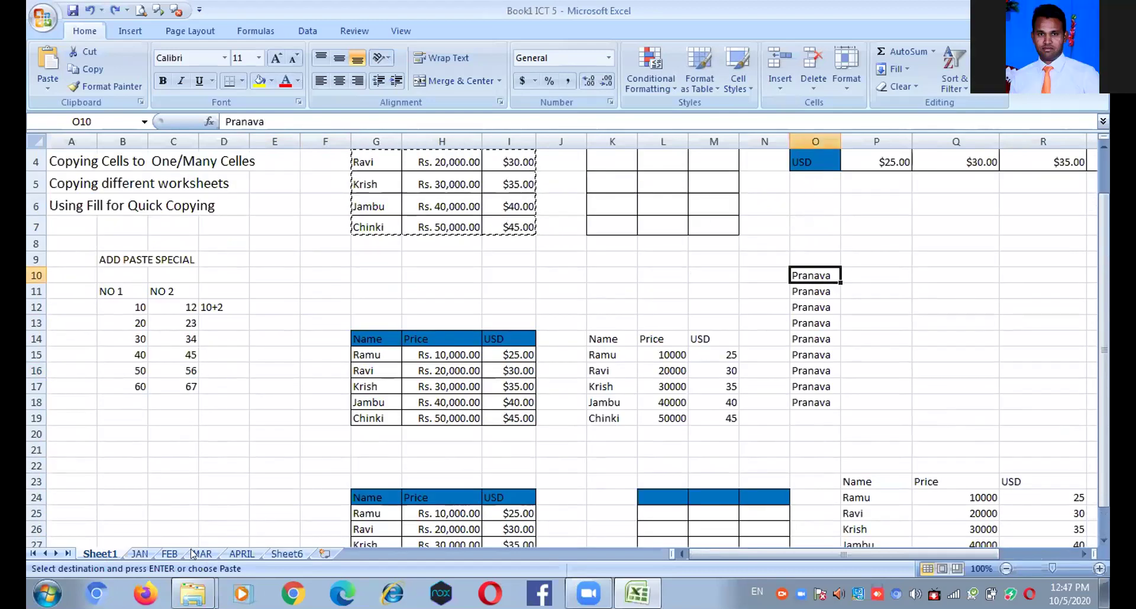
# - Group the JAN, FEB and MAR sheets and paste the copied table at cell E22 on all of them
pyautogui.click(141, 554)
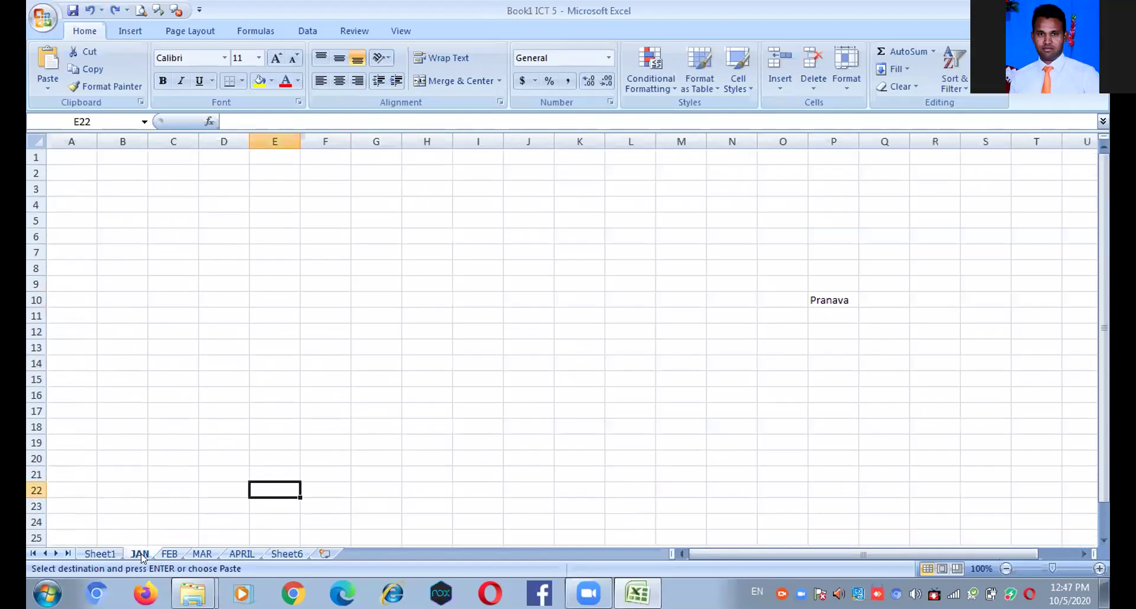
pyautogui.keyDown('ctrl'); pyautogui.click(202, 554); pyautogui.keyUp('ctrl')
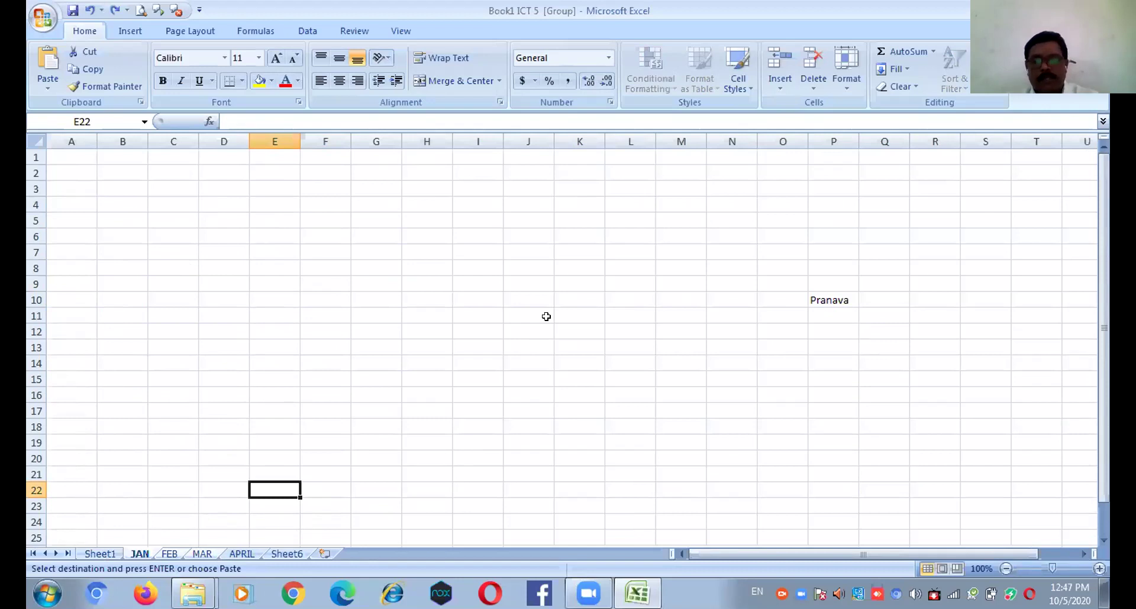
pyautogui.press('Return')
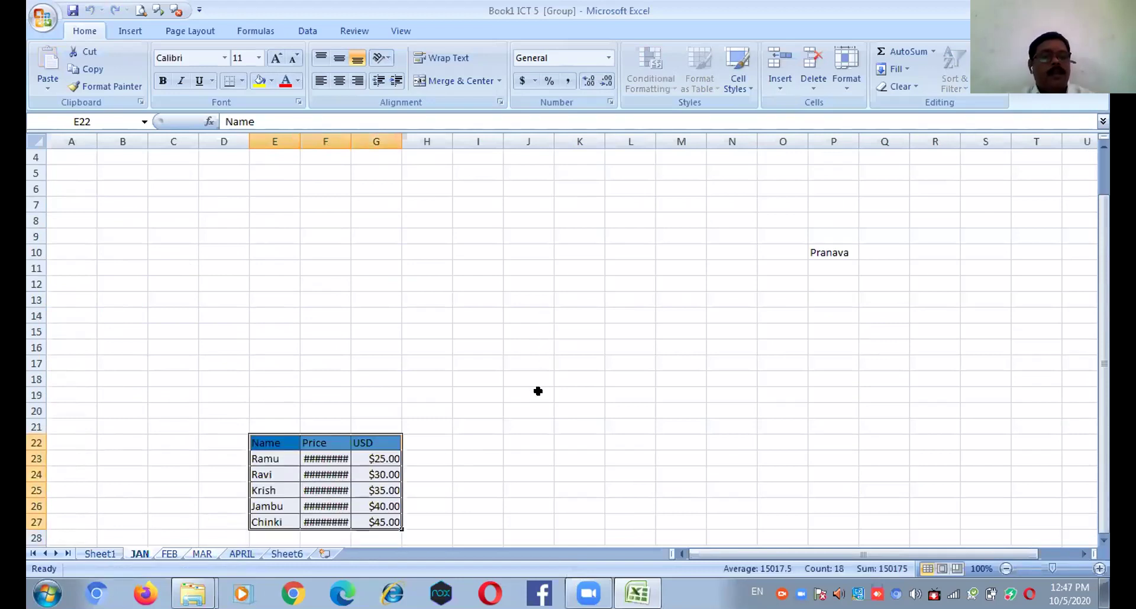
# - Check the pasted table on each of the grouped JAN, FEB and MAR sheets
pyautogui.click(173, 554)
pyautogui.click(148, 553)
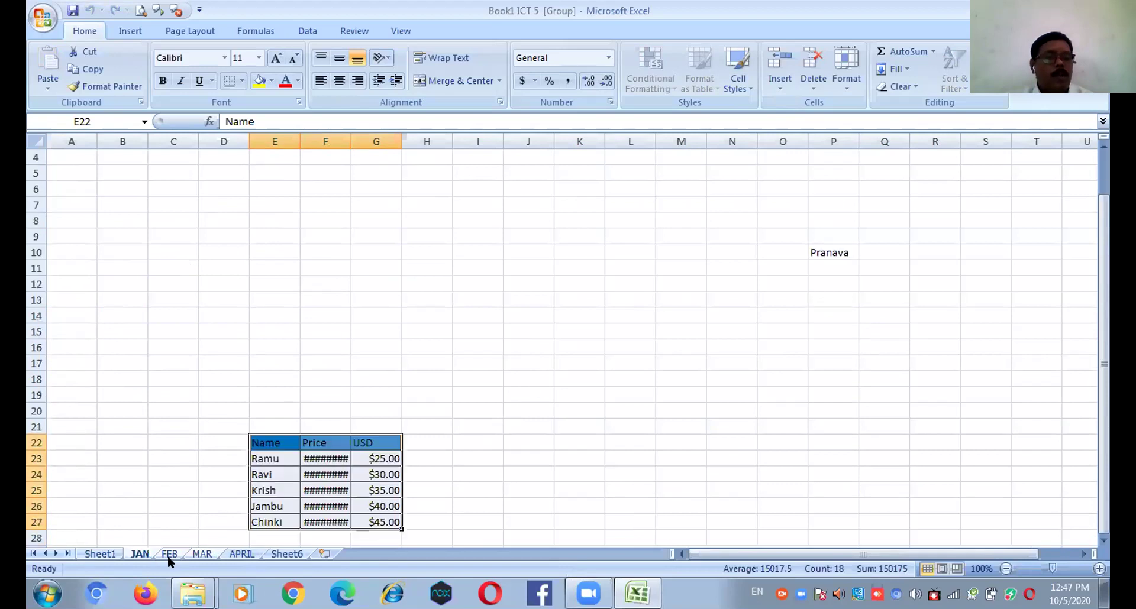
pyautogui.click(169, 554)
pyautogui.click(201, 553)
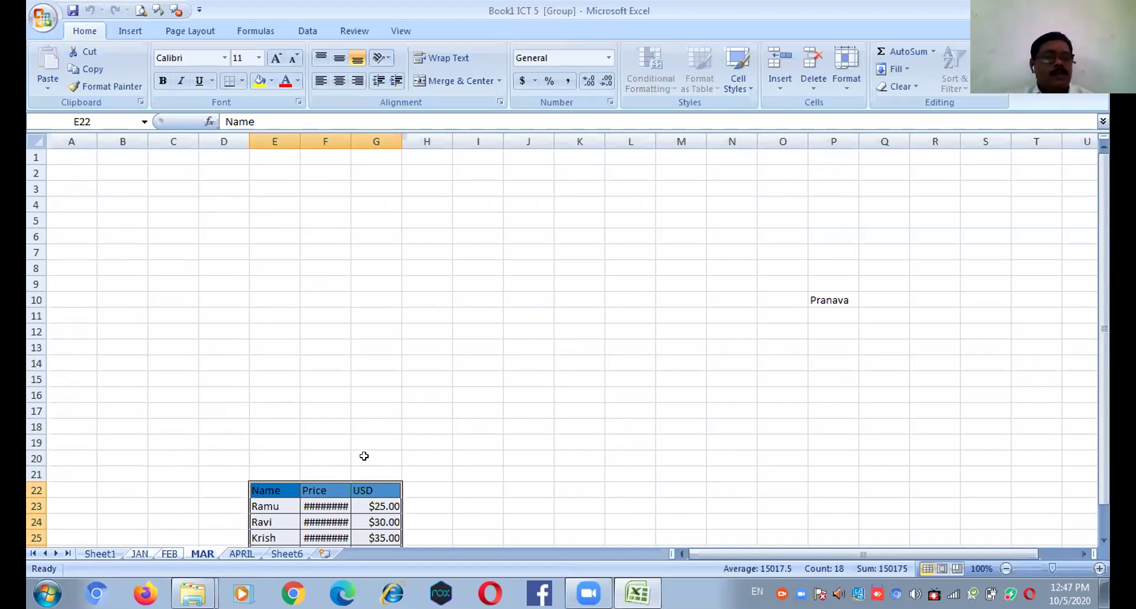
pyautogui.scroll(-2, 364, 456)
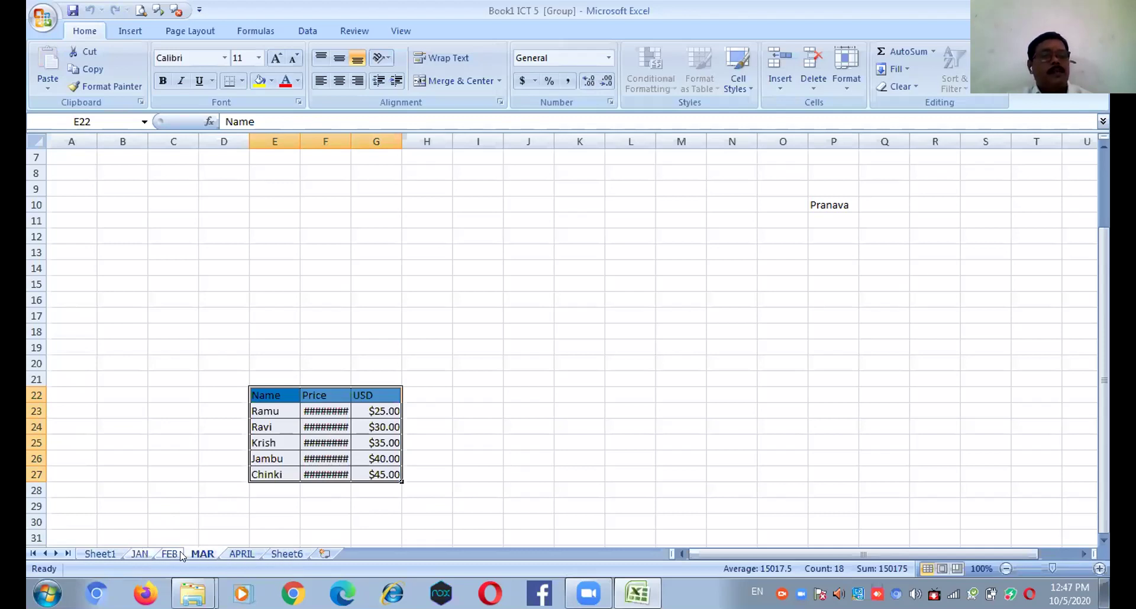
pyautogui.rightClick(142, 555)
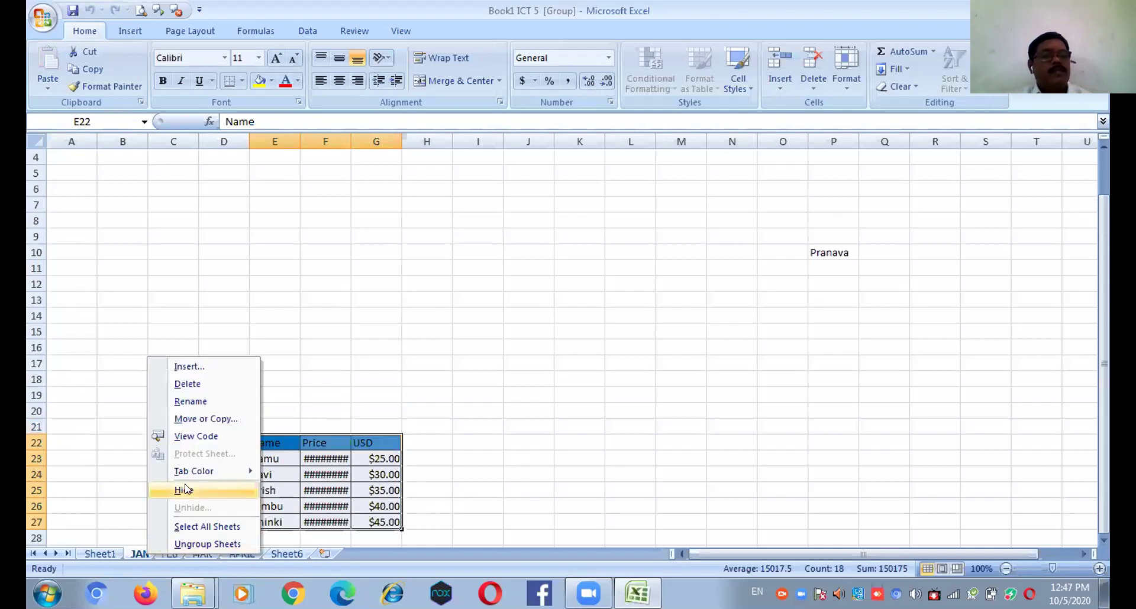
pyautogui.click(473, 377)
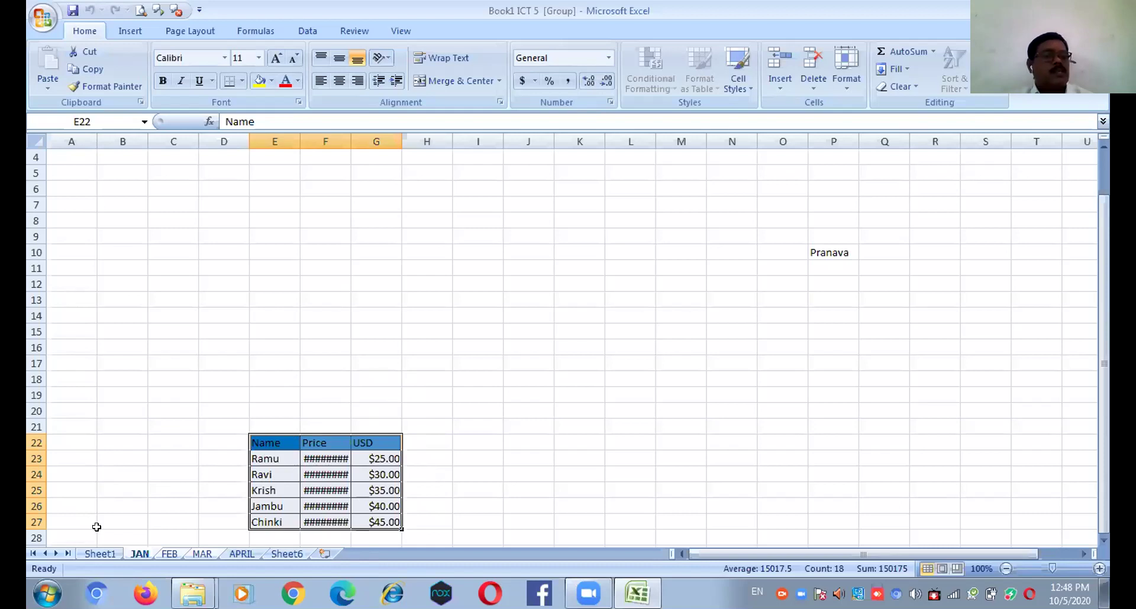
# - Look over the pasted table on the JAN sheet, and return to the start of Sheet1
pyautogui.scroll(1, 136, 361)
pyautogui.scroll(-3, 136, 362)
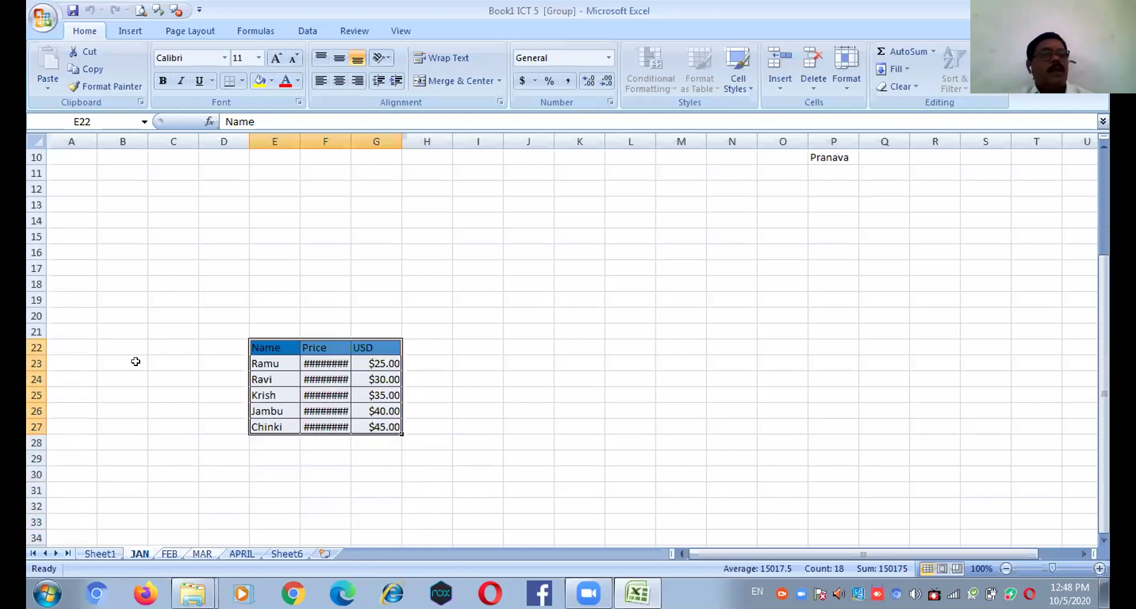
pyautogui.scroll(2, 135, 361)
pyautogui.click(112, 554)
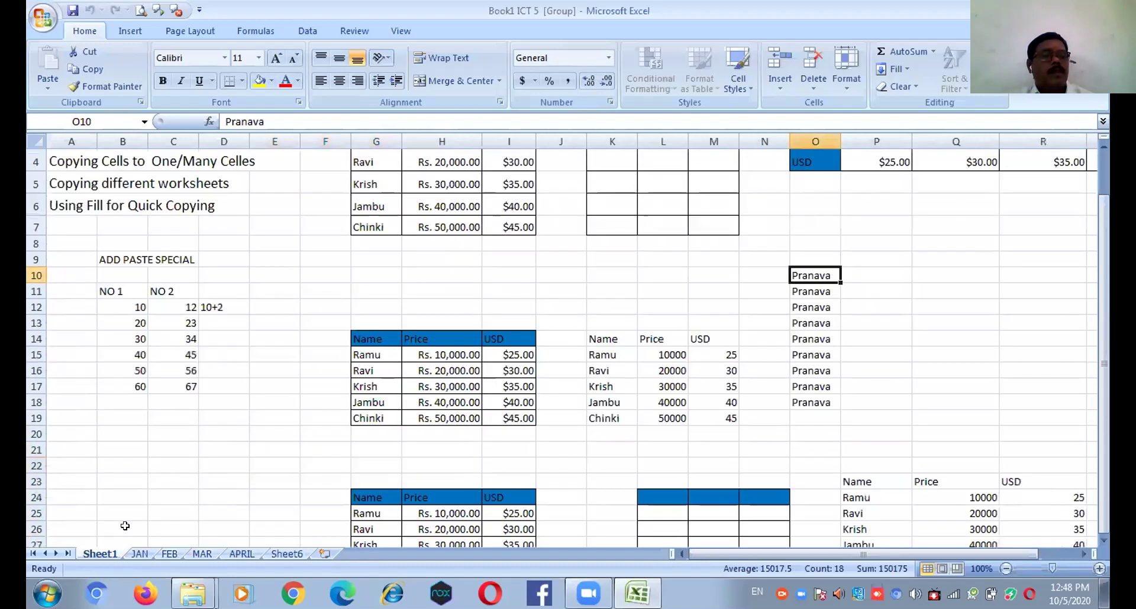
pyautogui.scroll(2, 235, 389)
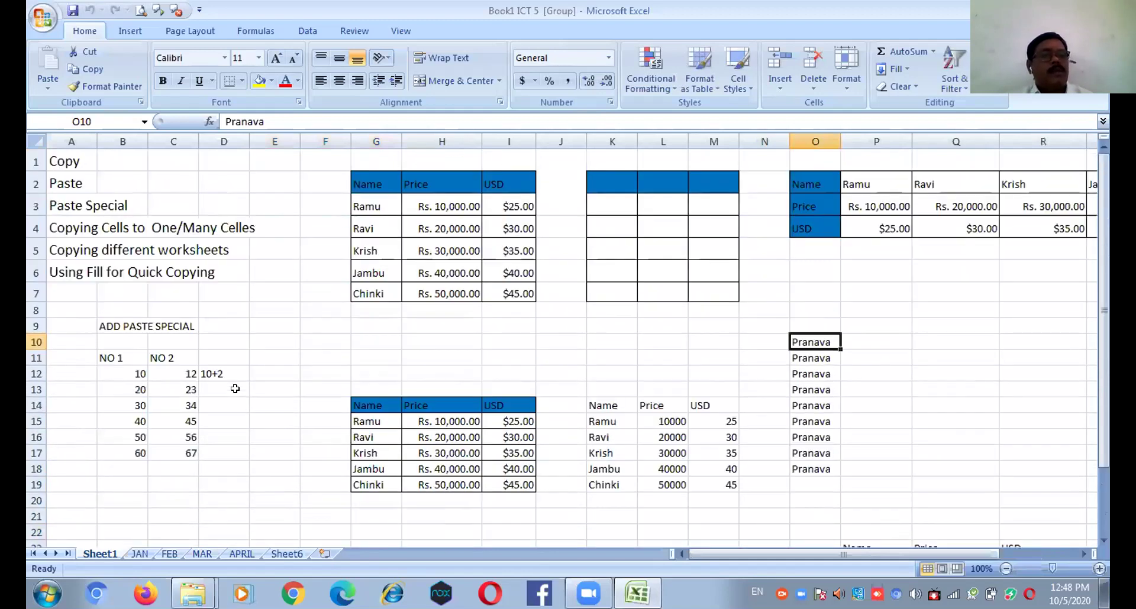
# - Close the current workbook and open the Book1 ICT 6 workbook
pyautogui.scroll(-1, 235, 389)
pyautogui.scroll(1, 235, 388)
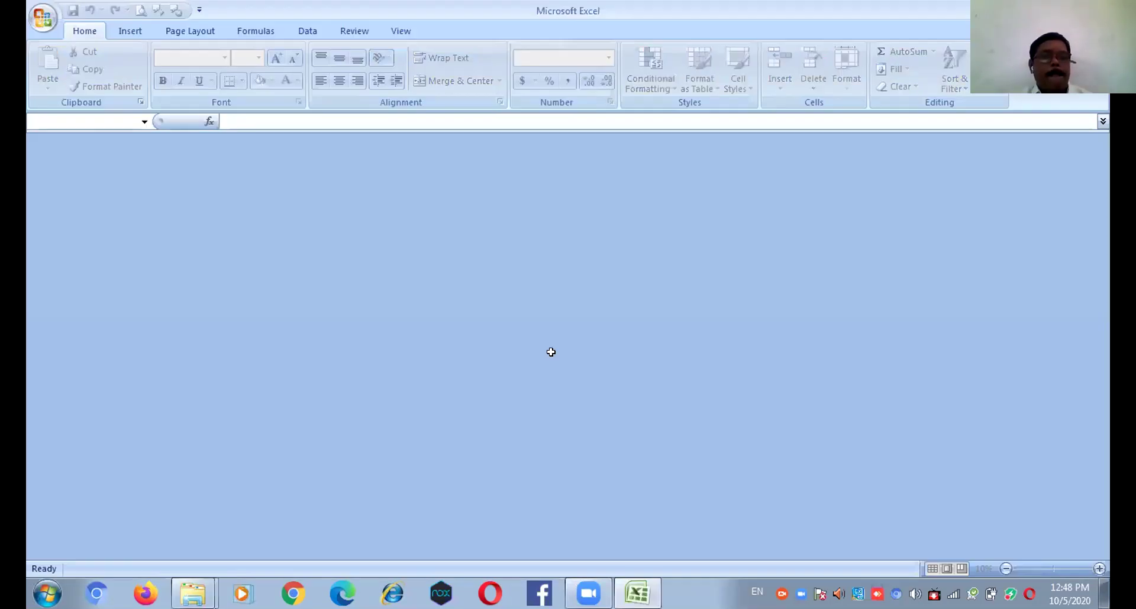
pyautogui.scroll(-1, 246, 350)
pyautogui.scroll(1, 246, 349)
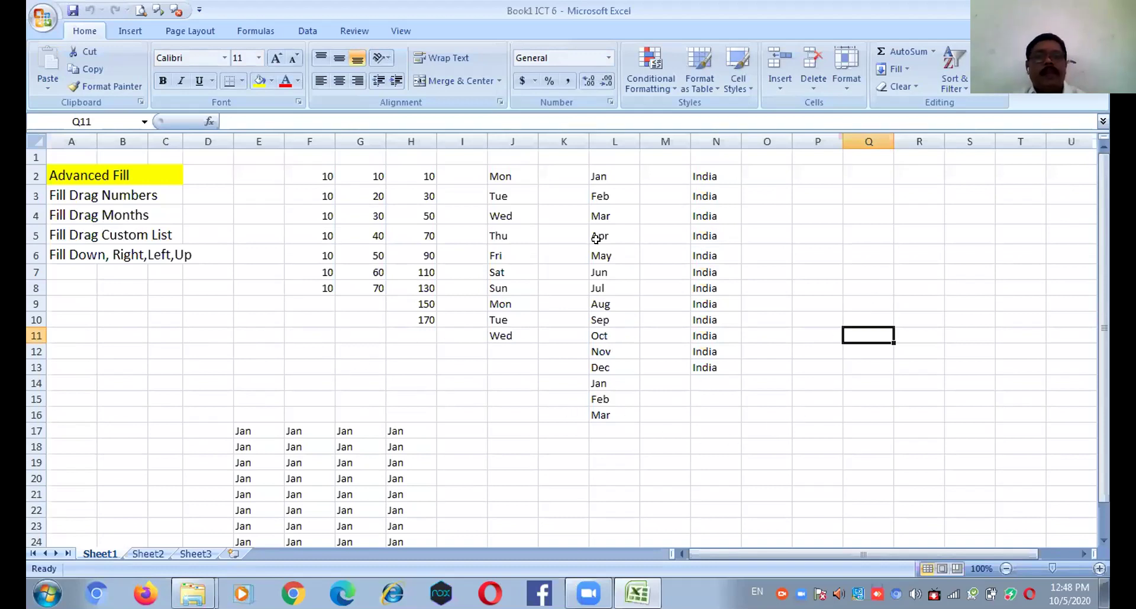
# - Enter JAN in cell Q2 and fill the month series down to Q18
pyautogui.press('Up')
pyautogui.press('Up')
pyautogui.press('Up')
pyautogui.press('Up')
pyautogui.press('Up')
pyautogui.press('Up')
pyautogui.press('Up')
pyautogui.press('Up')
pyautogui.press('Up')
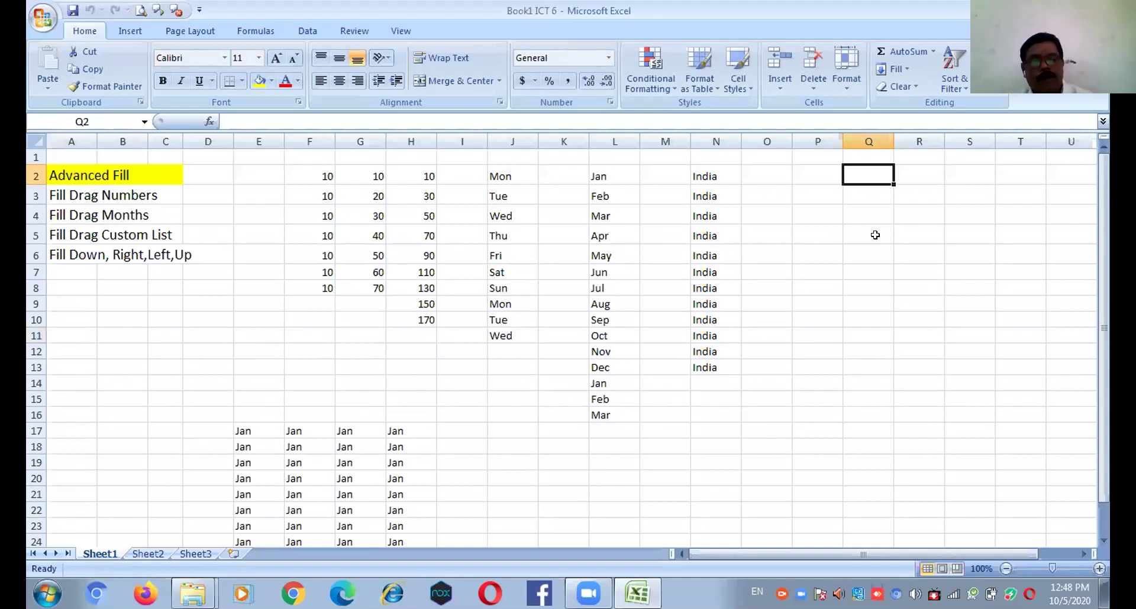
pyautogui.write('JAN')
pyautogui.click(875, 235)
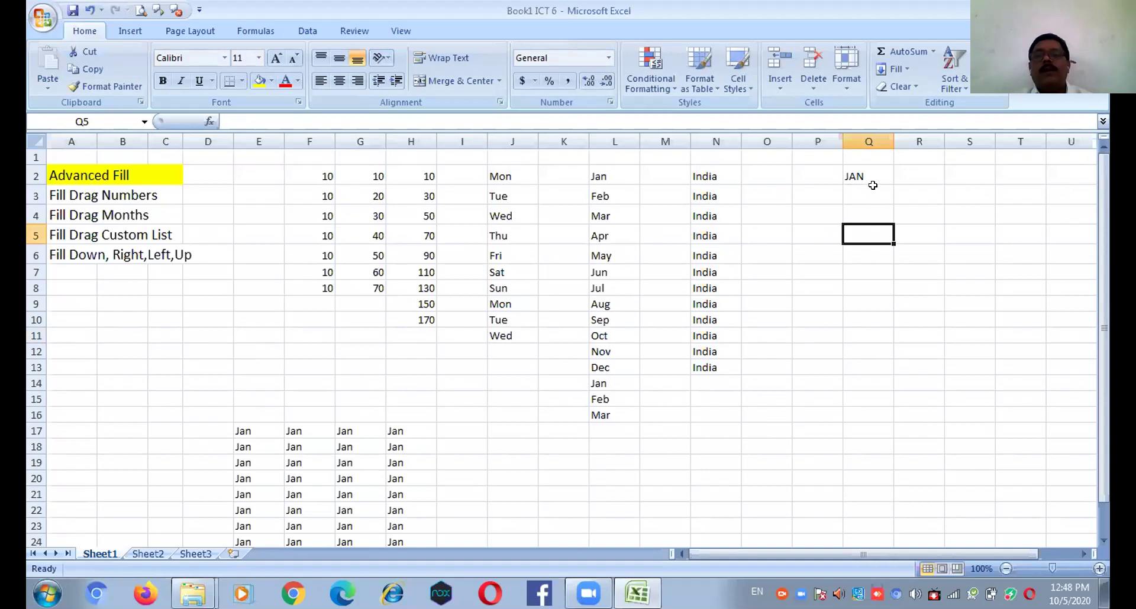
pyautogui.click(870, 177)
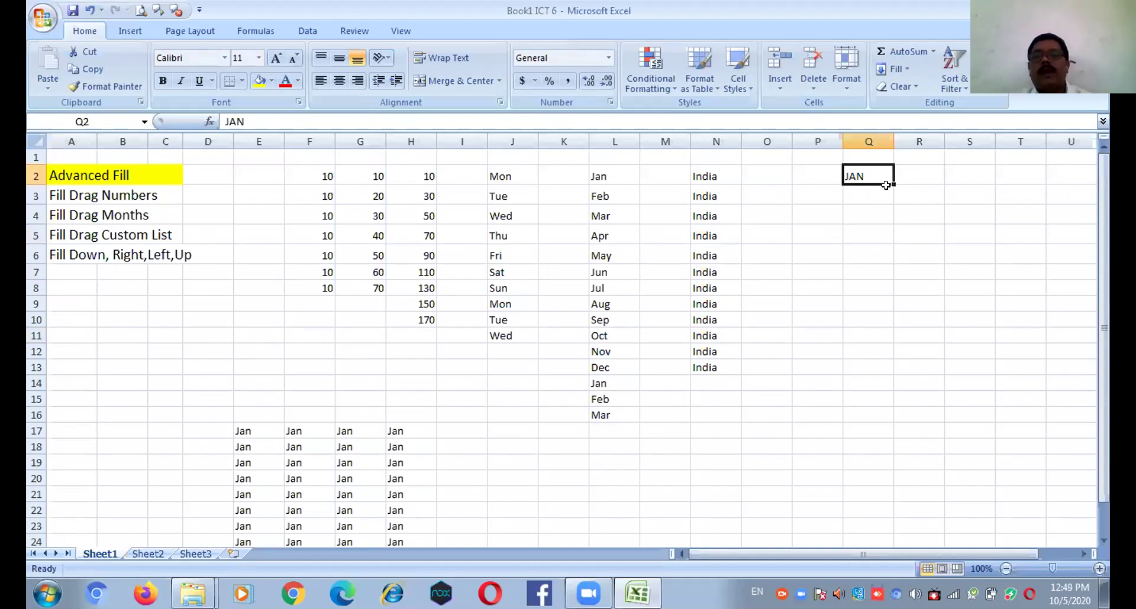
pyautogui.moveTo(889, 183); pyautogui.dragTo(890, 453)
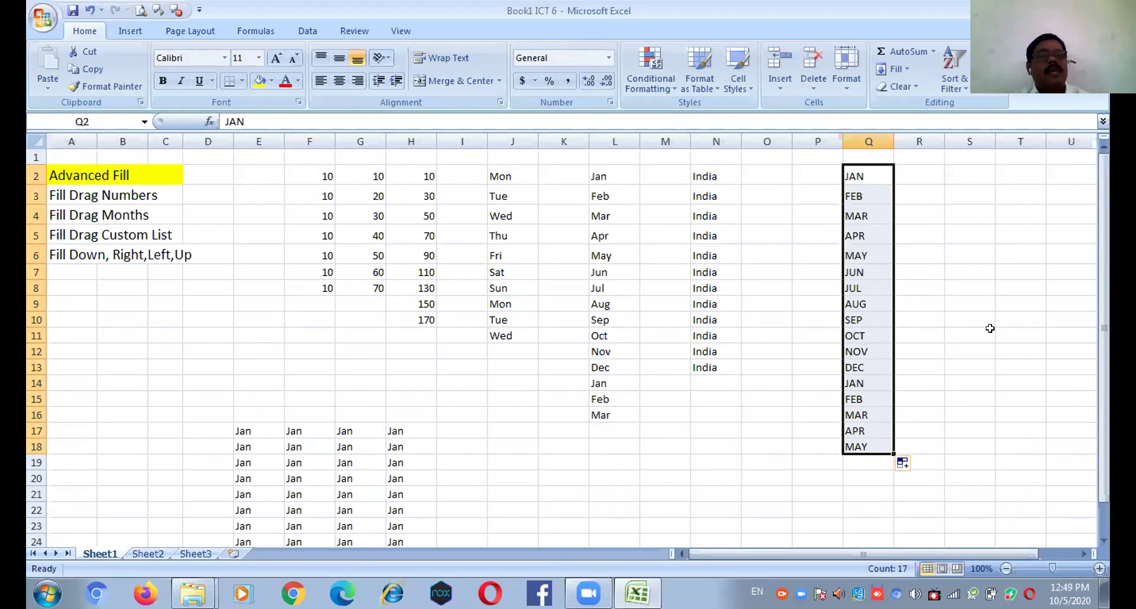
pyautogui.click(948, 324)
# - Enter MON in cell R2 and fill the weekday series down to R11
pyautogui.click(930, 174)
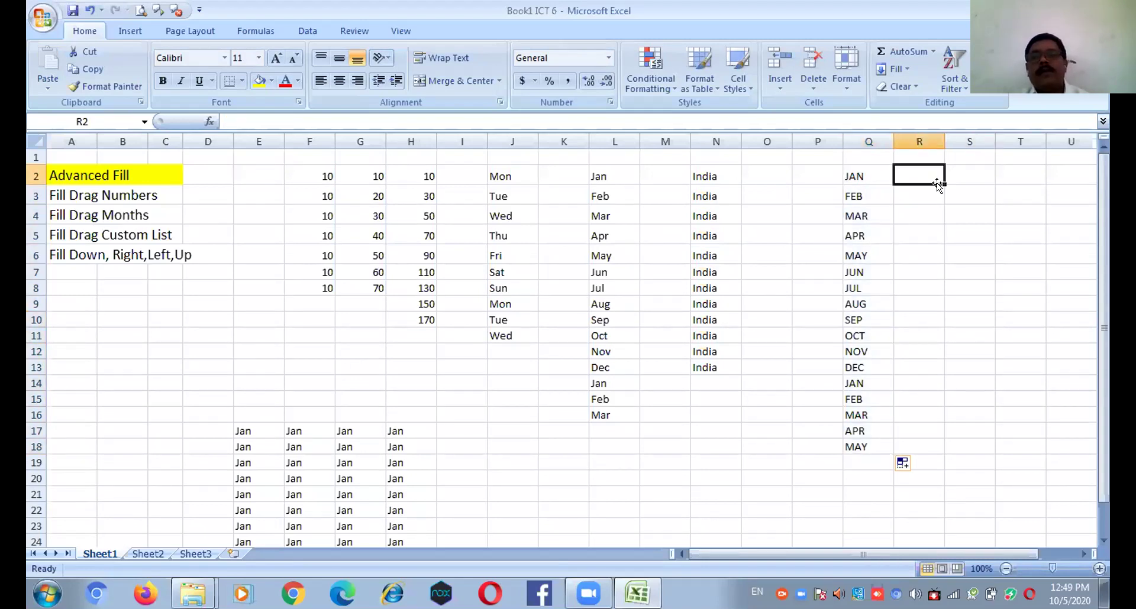
pyautogui.write('M')
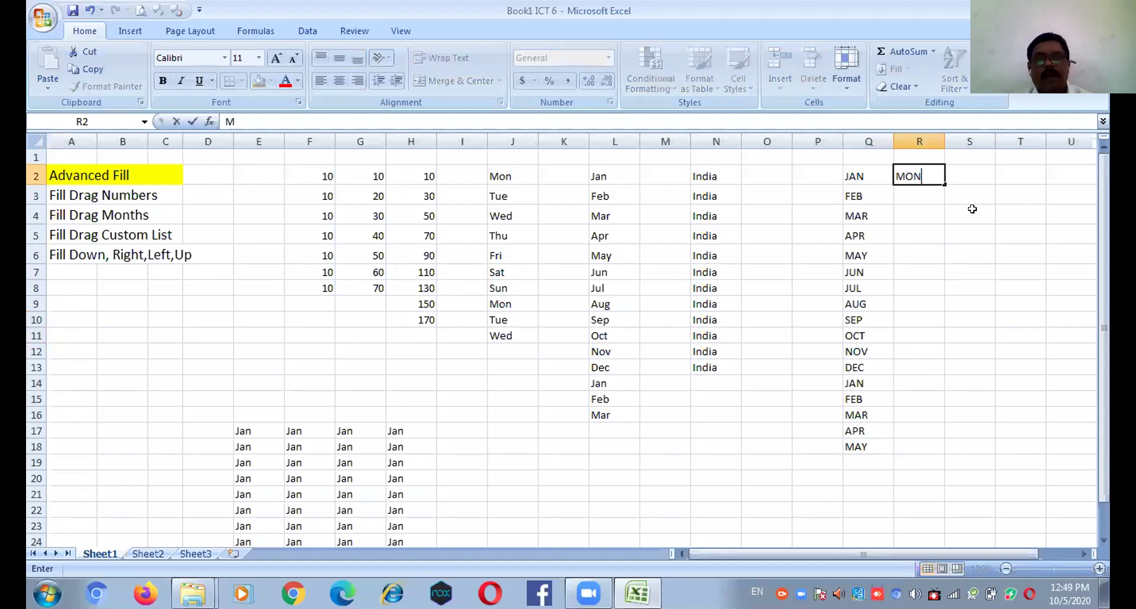
pyautogui.write('ON')
pyautogui.click(952, 233)
pyautogui.click(928, 181)
pyautogui.moveTo(940, 183); pyautogui.dragTo(947, 343)
pyautogui.click(970, 362)
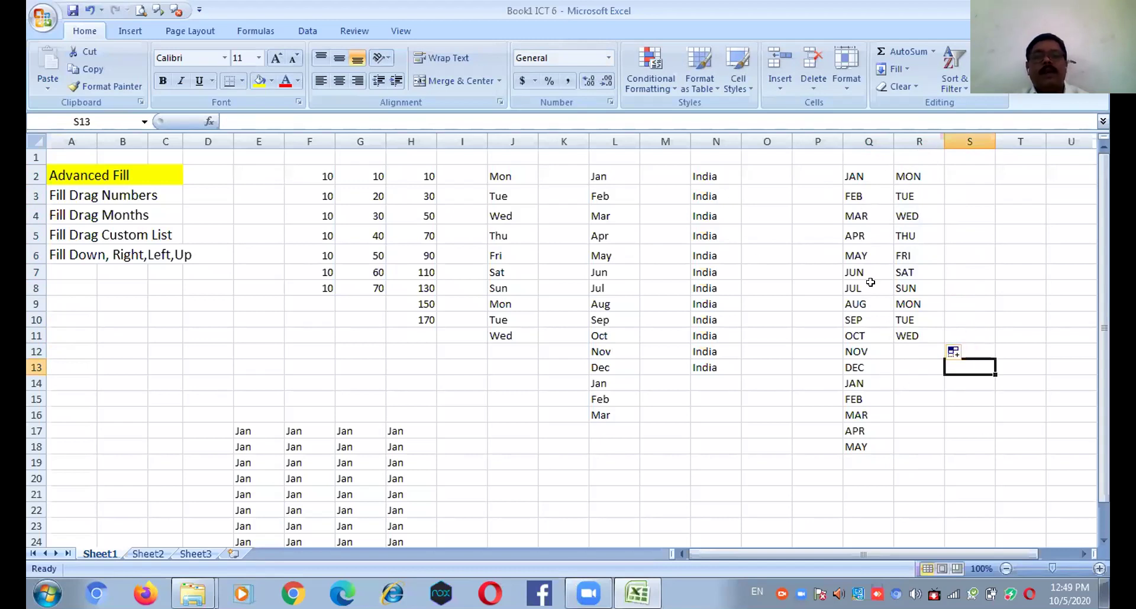
# - Enter INDIA in cell T2 and fill it down to T22
pyautogui.click(995, 169)
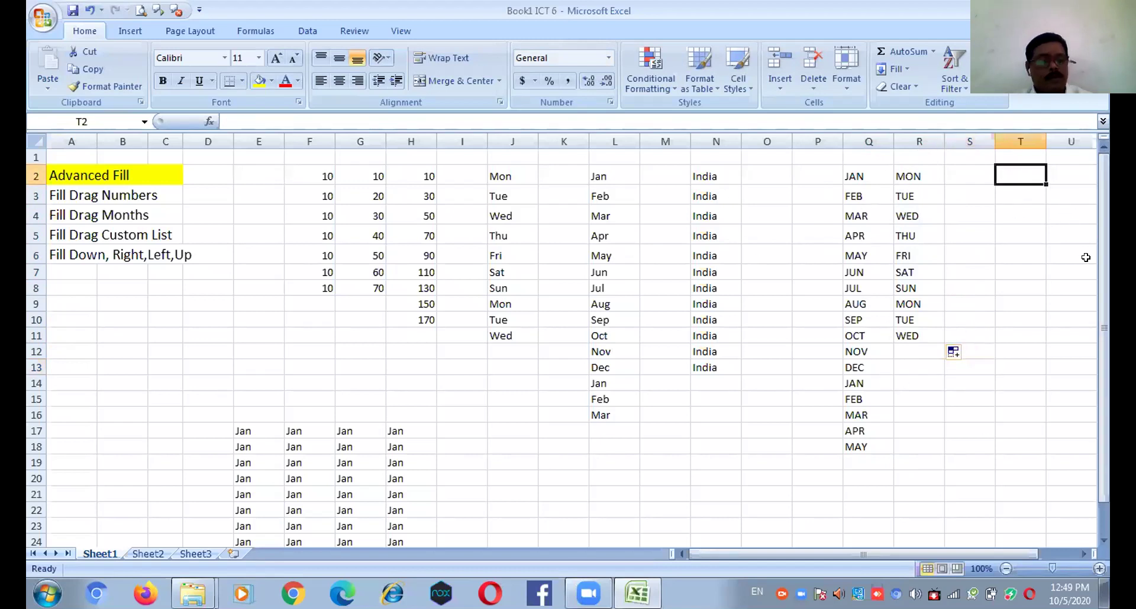
pyautogui.write('INDIA')
pyautogui.click(1061, 284)
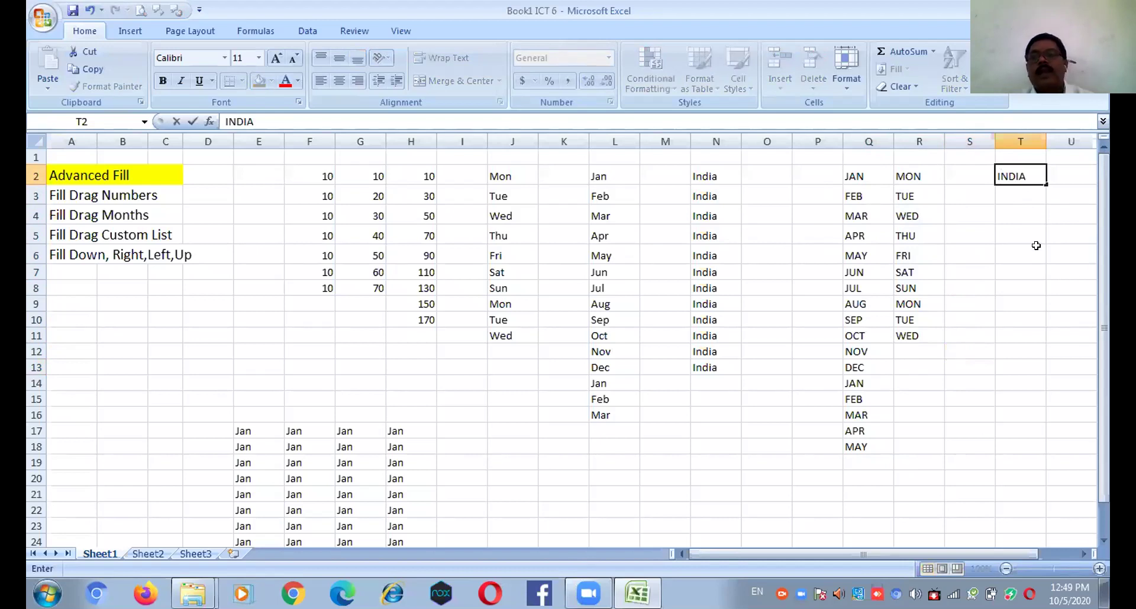
pyautogui.click(1025, 188)
pyautogui.moveTo(1046, 185); pyautogui.dragTo(1040, 512)
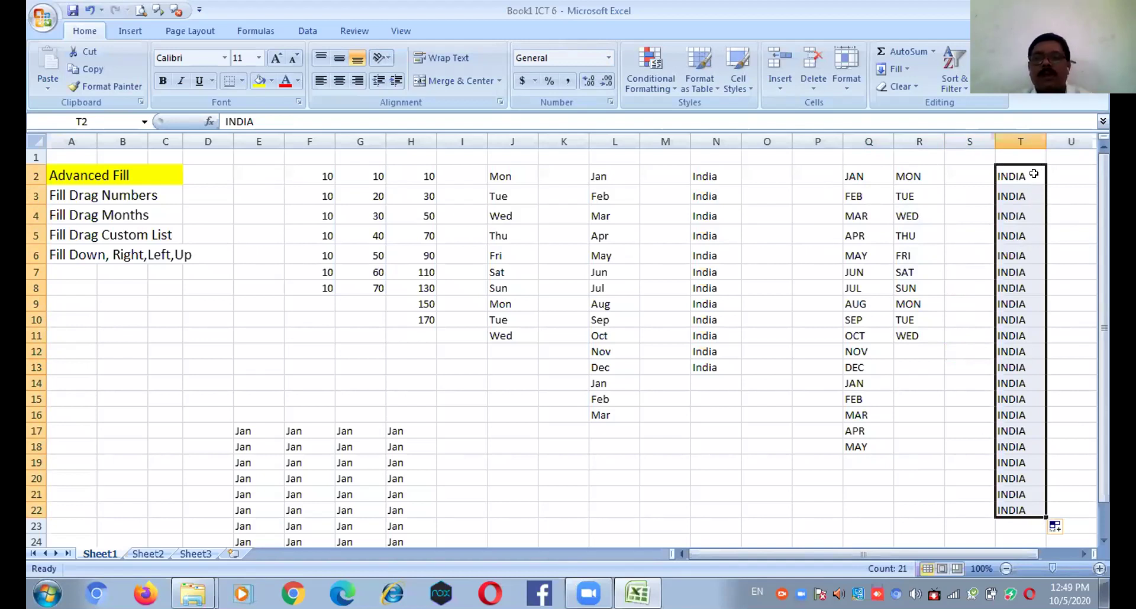
pyautogui.click(1063, 192)
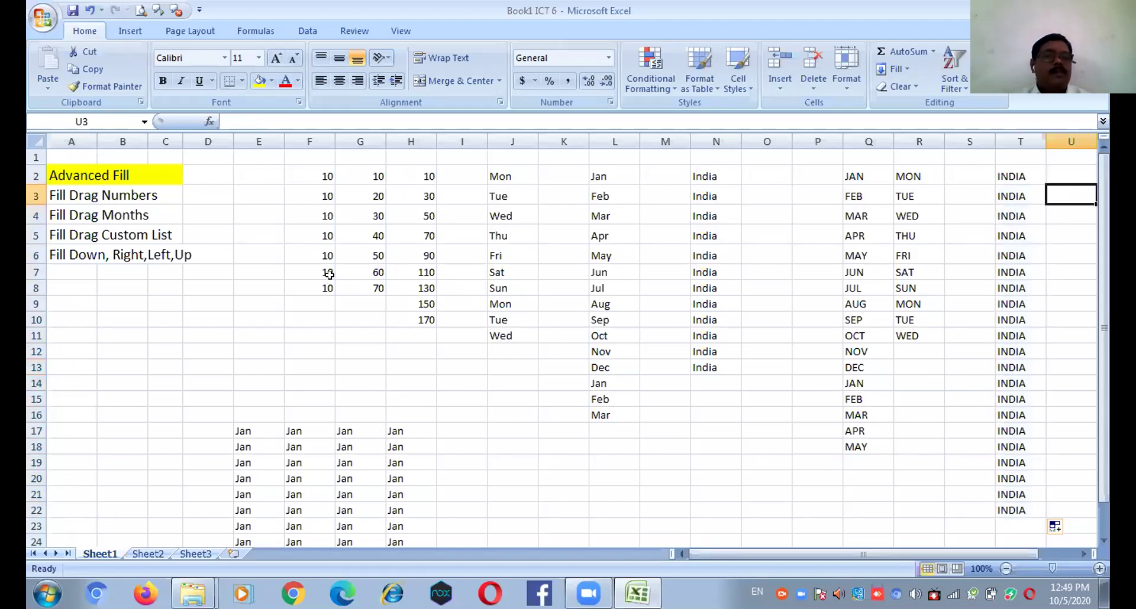
# - Clear cells F3 to F8, and fill the 10 from F2 down to F7
pyautogui.click(325, 176)
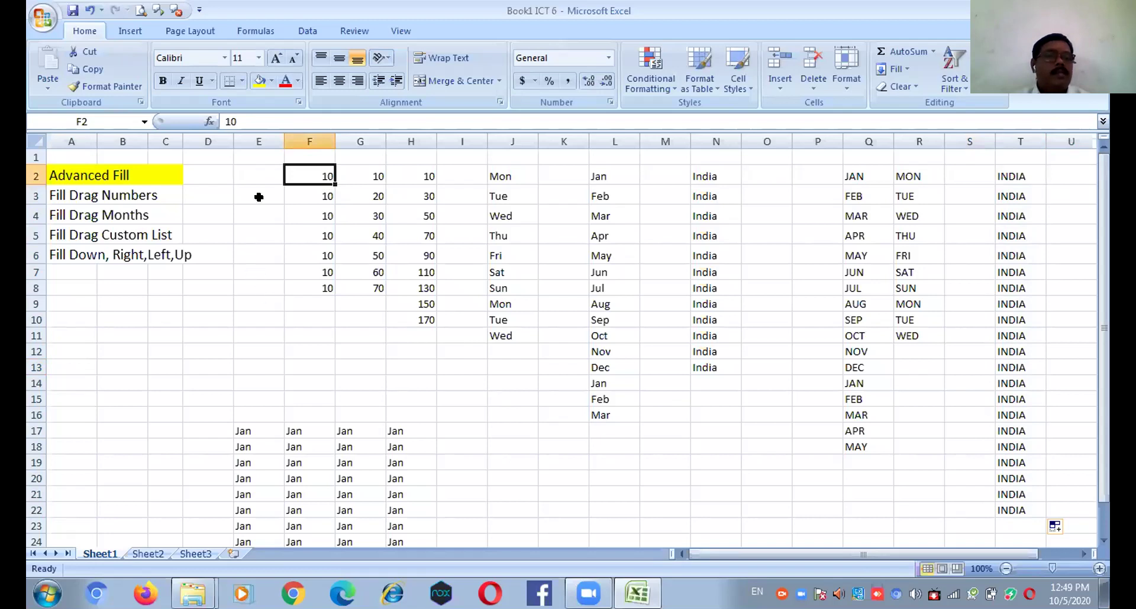
pyautogui.moveTo(316, 195); pyautogui.dragTo(321, 278)
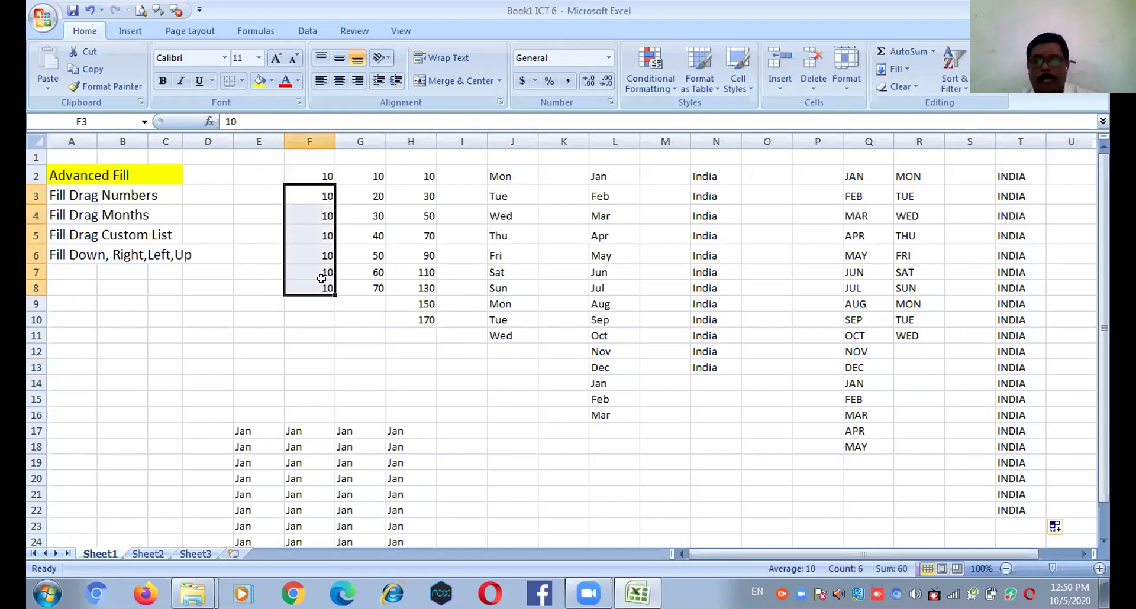
pyautogui.press('Delete')
pyautogui.click(322, 174)
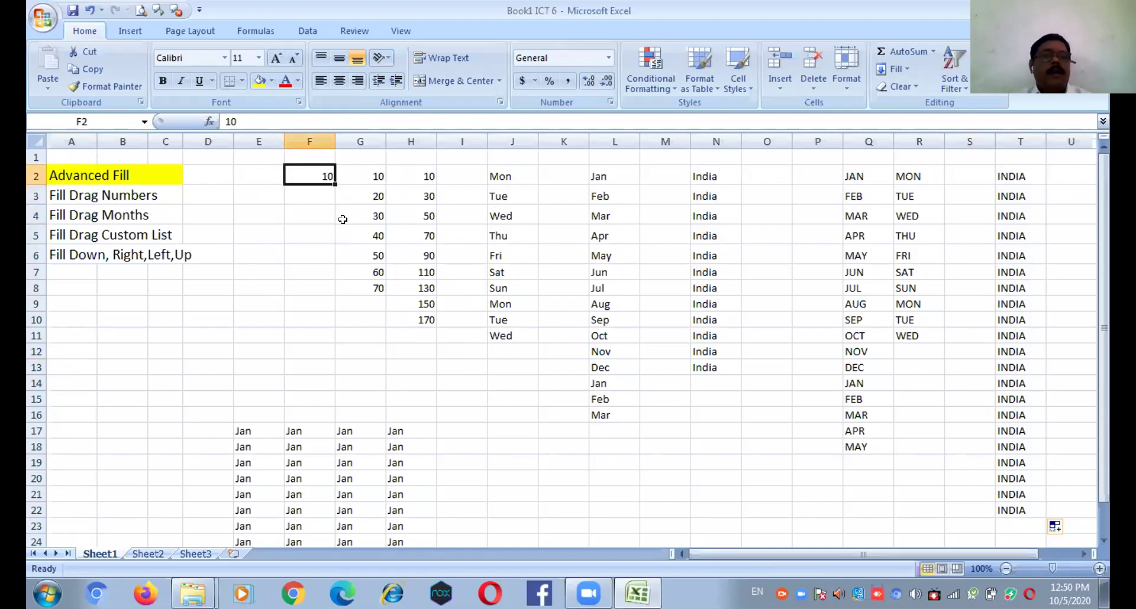
pyautogui.moveTo(332, 183); pyautogui.dragTo(331, 277)
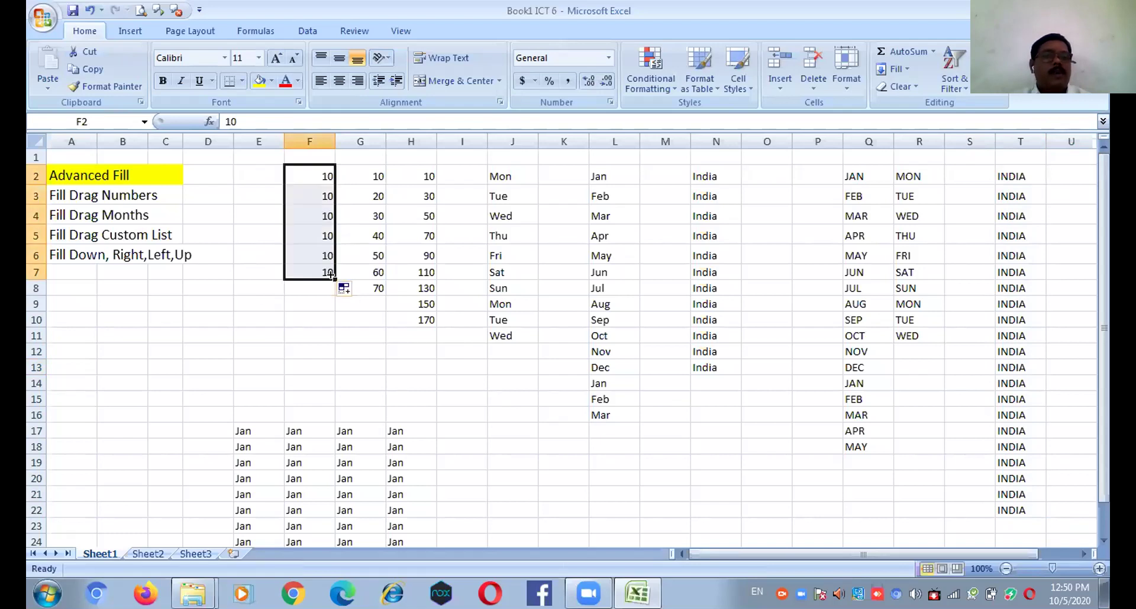
# - Clear the numbers in G4 to G8, and extend the 10, 20 series from G2:G3 down to G13
pyautogui.click(375, 174)
pyautogui.click(375, 193)
pyautogui.moveTo(372, 220); pyautogui.dragTo(376, 289)
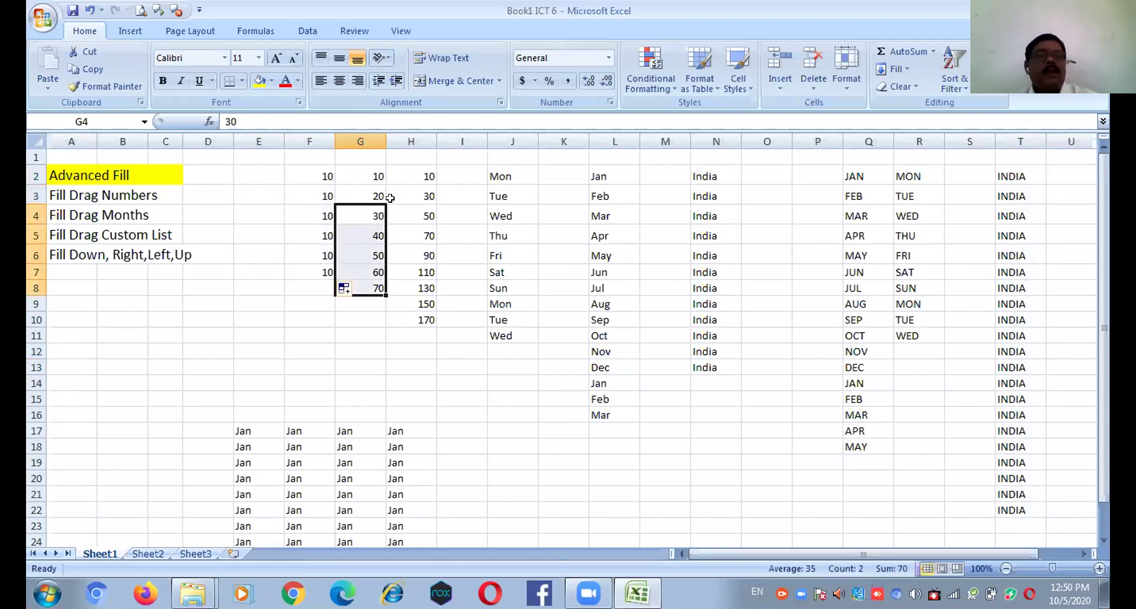
pyautogui.hotkey('ctrl', 'z')
pyautogui.click(373, 185)
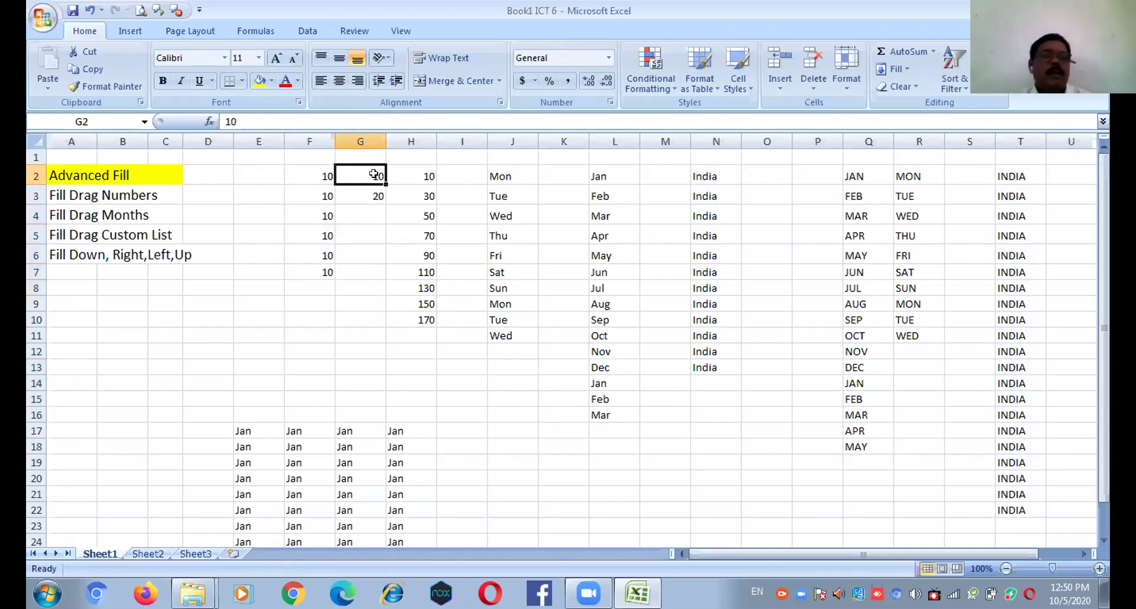
pyautogui.moveTo(368, 183); pyautogui.dragTo(372, 196)
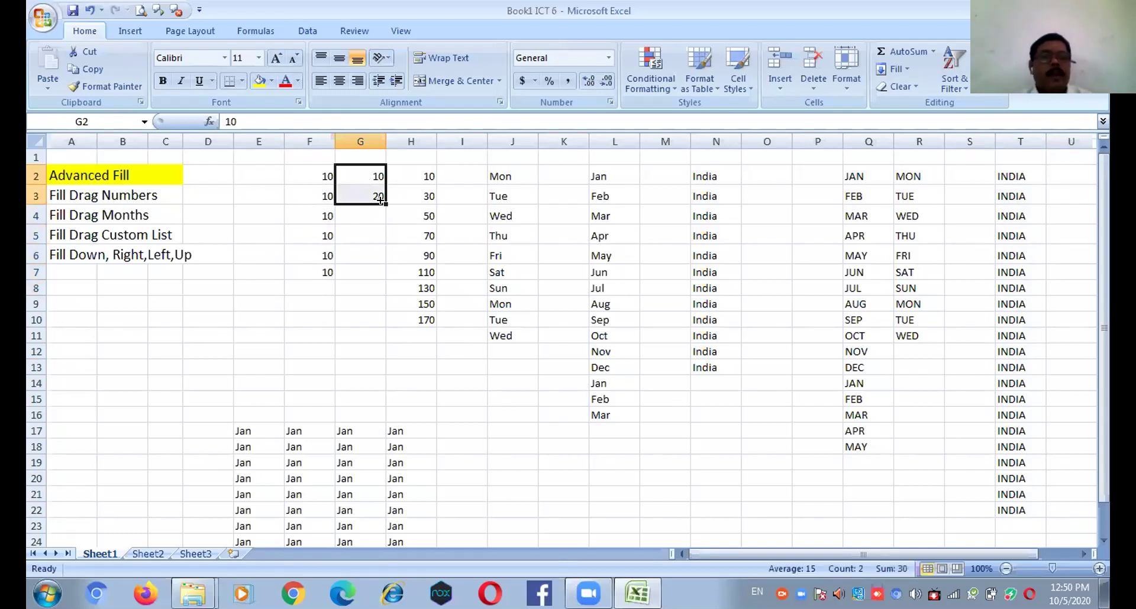
pyautogui.moveTo(385, 278); pyautogui.dragTo(387, 365)
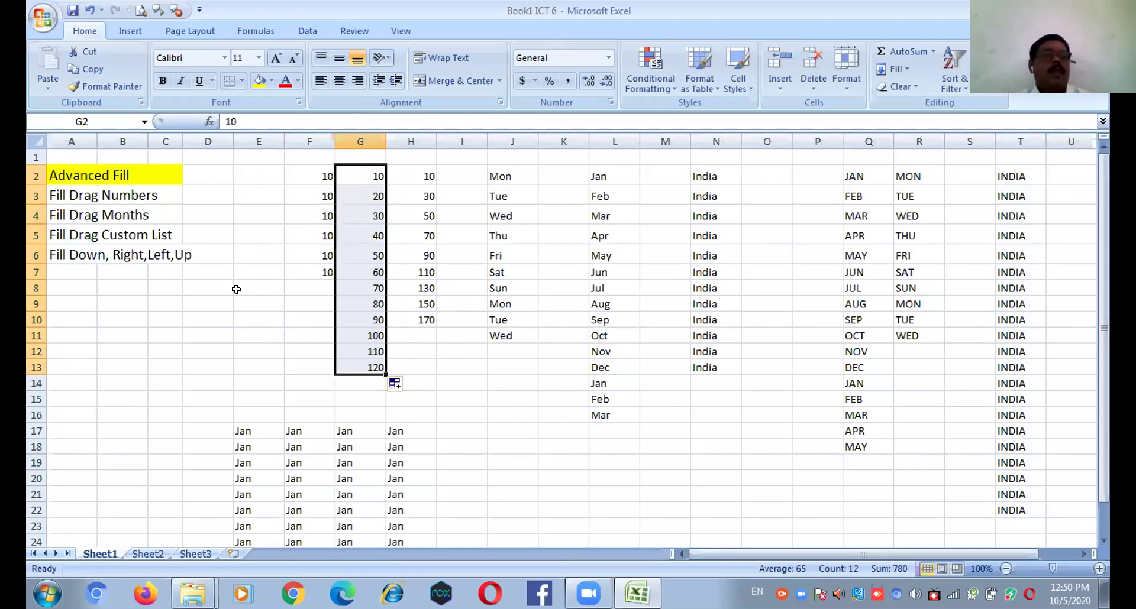
# - Enter 1 in E2 and 2 in E3, and fill the number series down to E13
pyautogui.click(247, 178)
pyautogui.write('1')
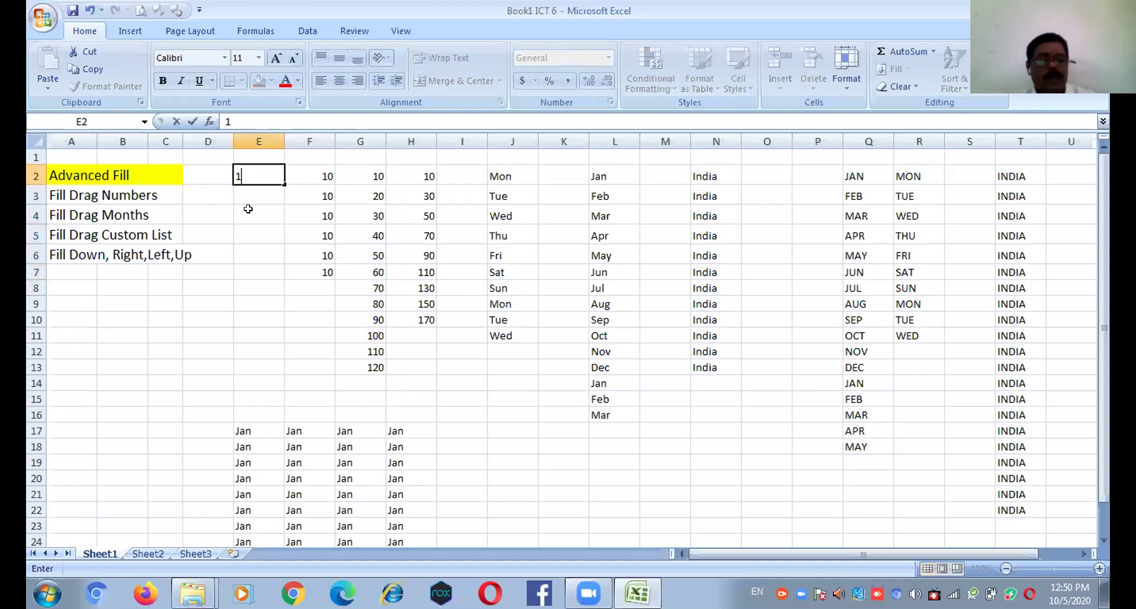
pyautogui.press('Return')
pyautogui.write('2')
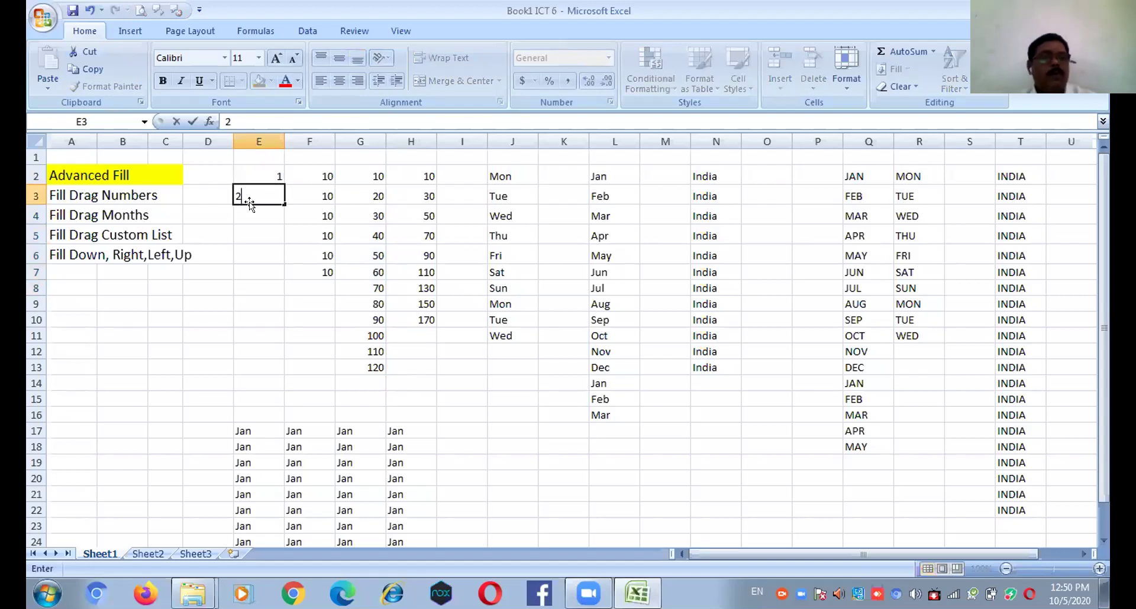
pyautogui.click(260, 172)
pyautogui.moveTo(264, 173); pyautogui.dragTo(290, 374)
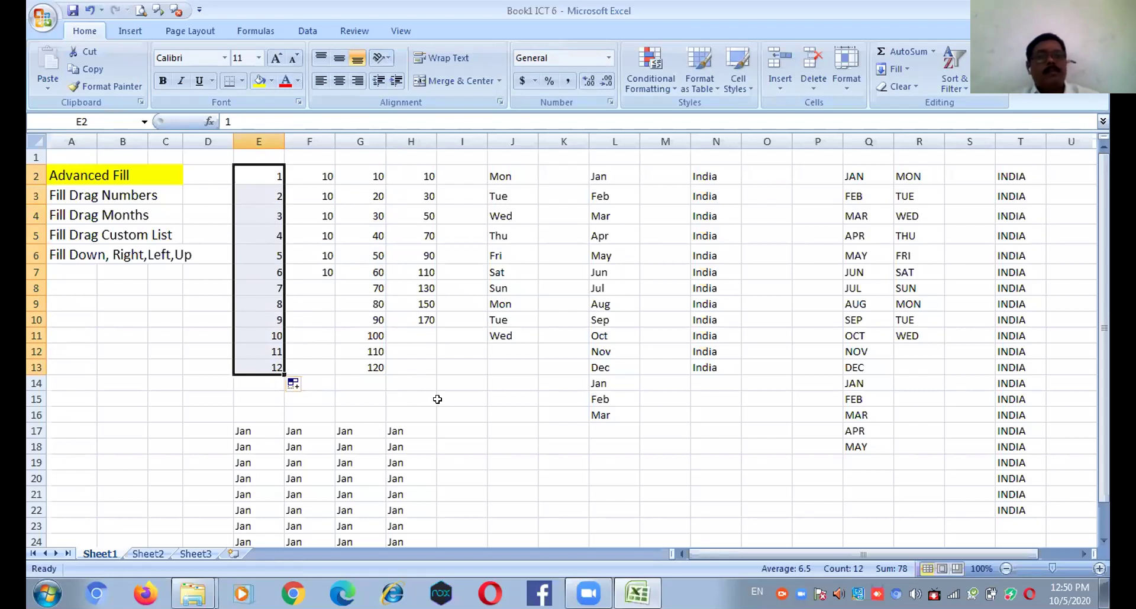
# - Clear the block of Jan entries in E17:H25, keeping only the one in cell E17
pyautogui.scroll(-2, 437, 400)
pyautogui.scroll(2, 437, 399)
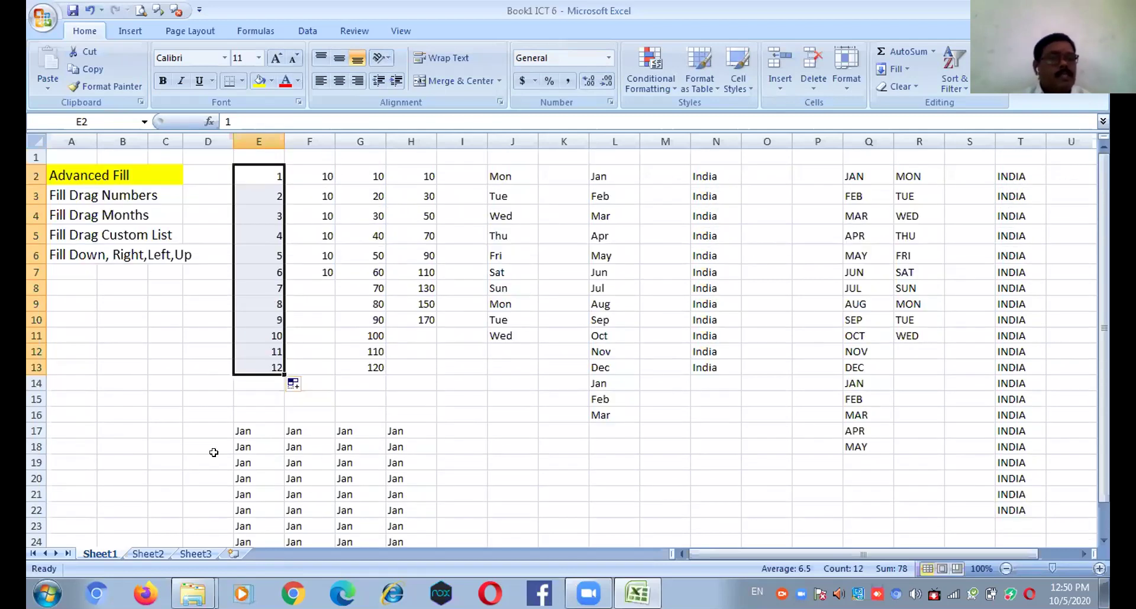
pyautogui.scroll(-1, 430, 450)
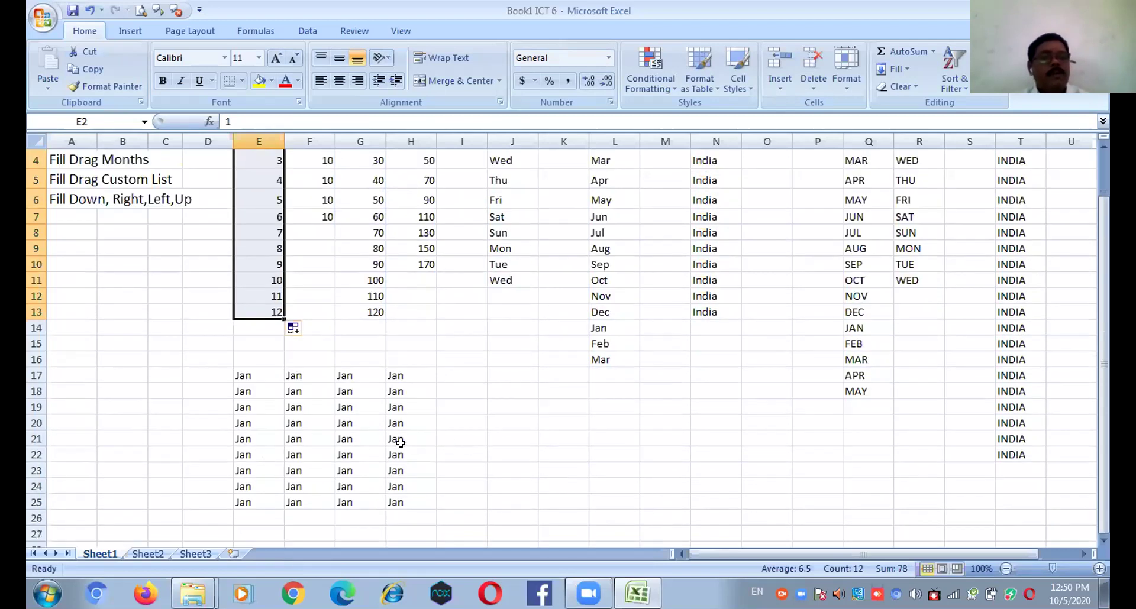
pyautogui.click(249, 373)
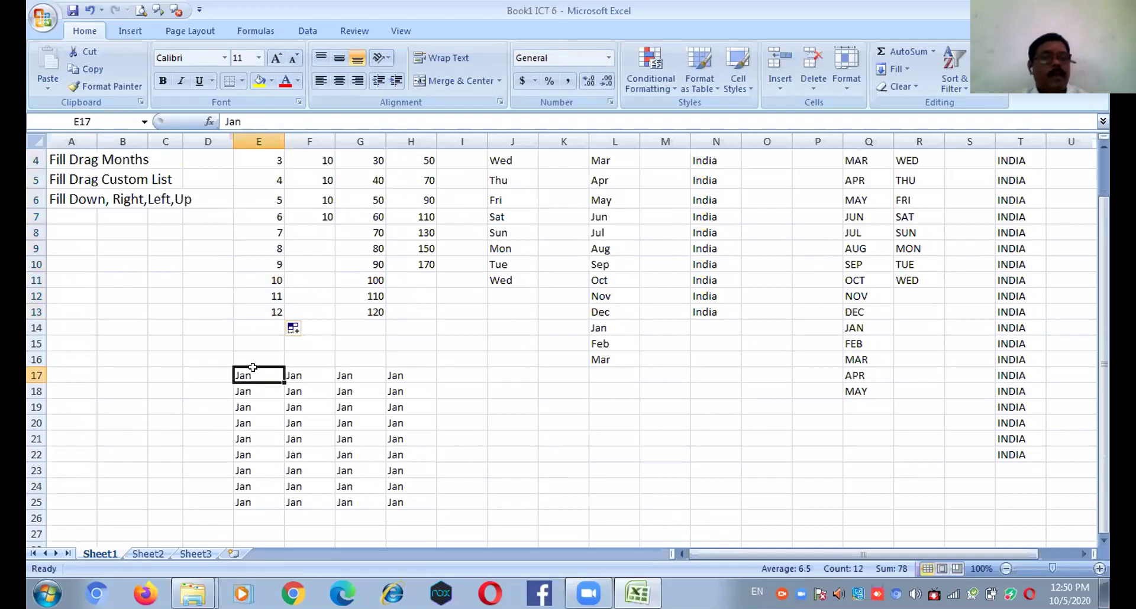
pyautogui.moveTo(252, 391); pyautogui.dragTo(391, 507)
pyautogui.press('Delete')
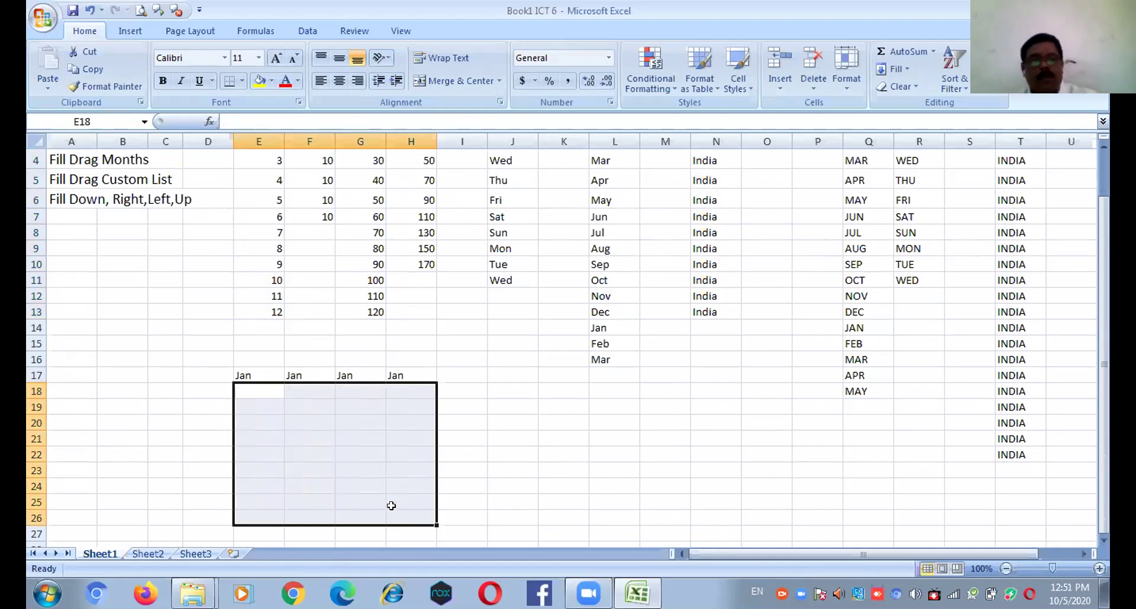
pyautogui.moveTo(297, 375); pyautogui.dragTo(397, 375)
pyautogui.press('Delete')
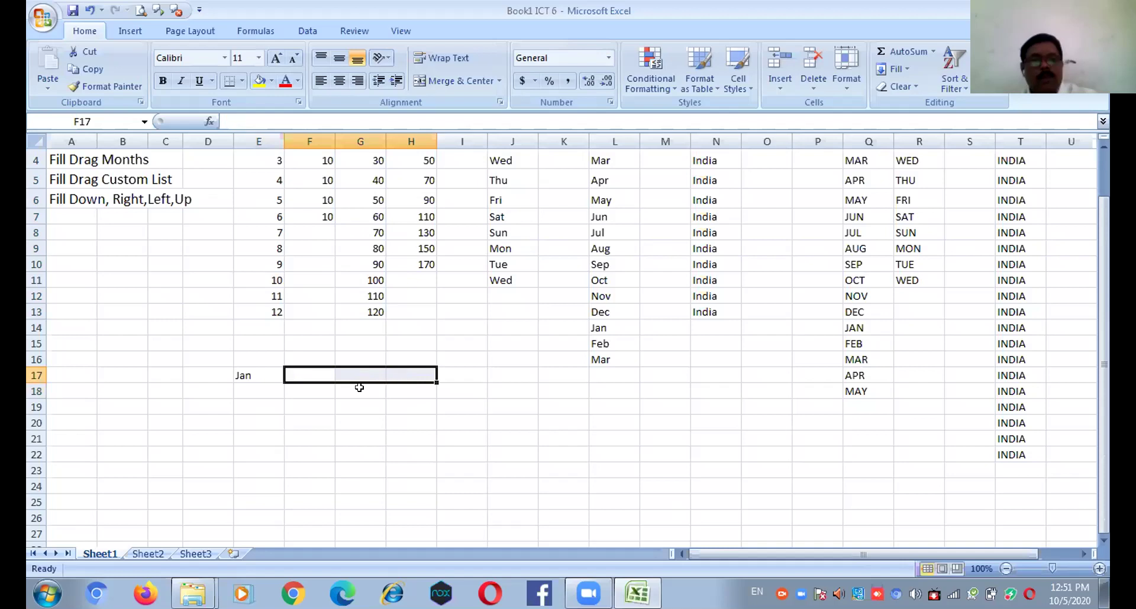
# - Fill the month series from Jan in E17 down to E25
pyautogui.click(245, 377)
pyautogui.moveTo(279, 380); pyautogui.dragTo(275, 505)
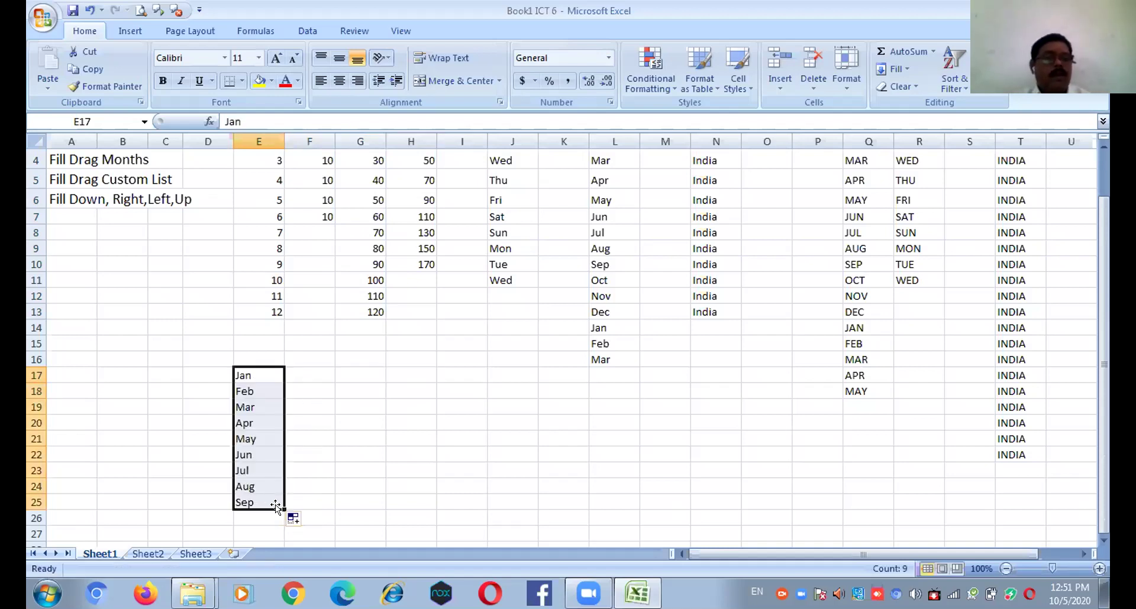
pyautogui.click(266, 388)
pyautogui.click(263, 372)
# - Clear the filled months in E18 to E25, and select cell E17
pyautogui.moveTo(255, 391); pyautogui.dragTo(251, 496)
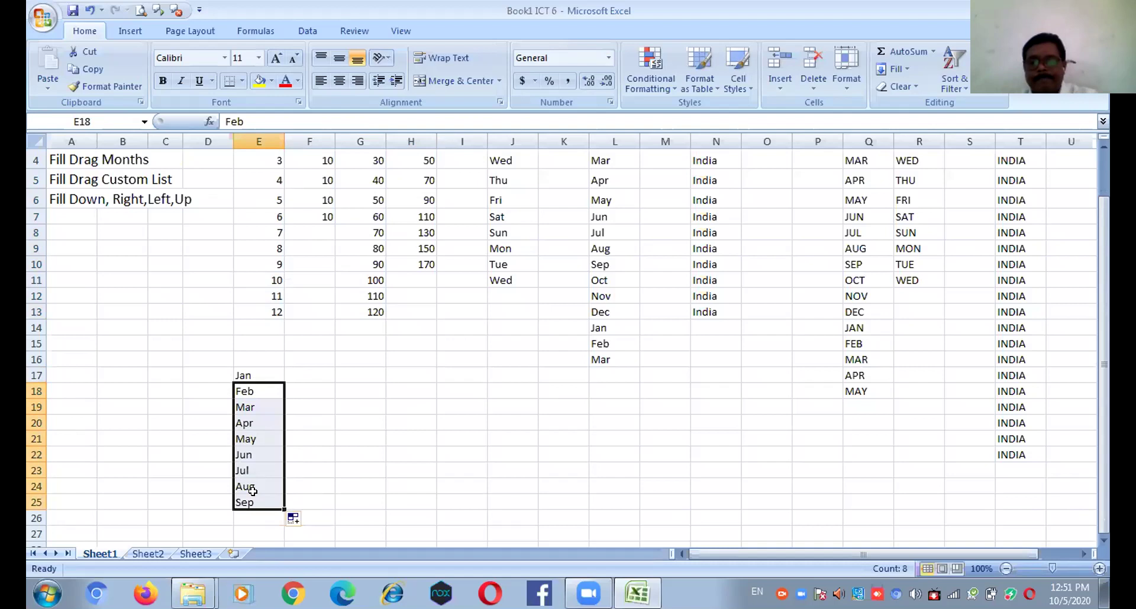
pyautogui.press('Delete')
pyautogui.click(241, 373)
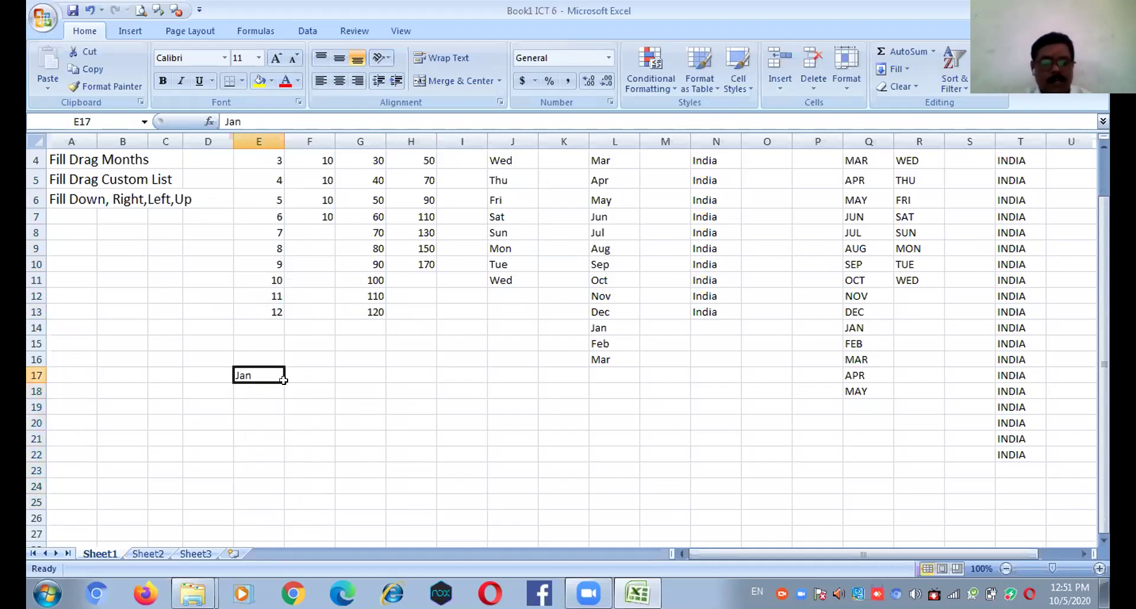
# - Replace the entry in E17 with JAN and fill the same text down to E24
pyautogui.write('d')
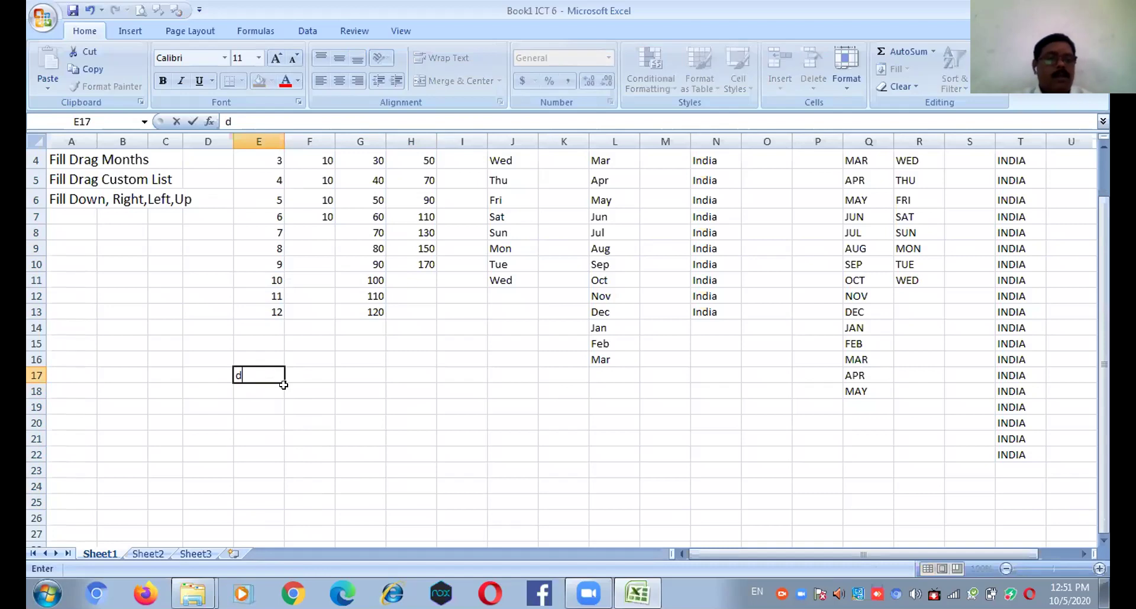
pyautogui.click(246, 381)
pyautogui.press('BackSpace')
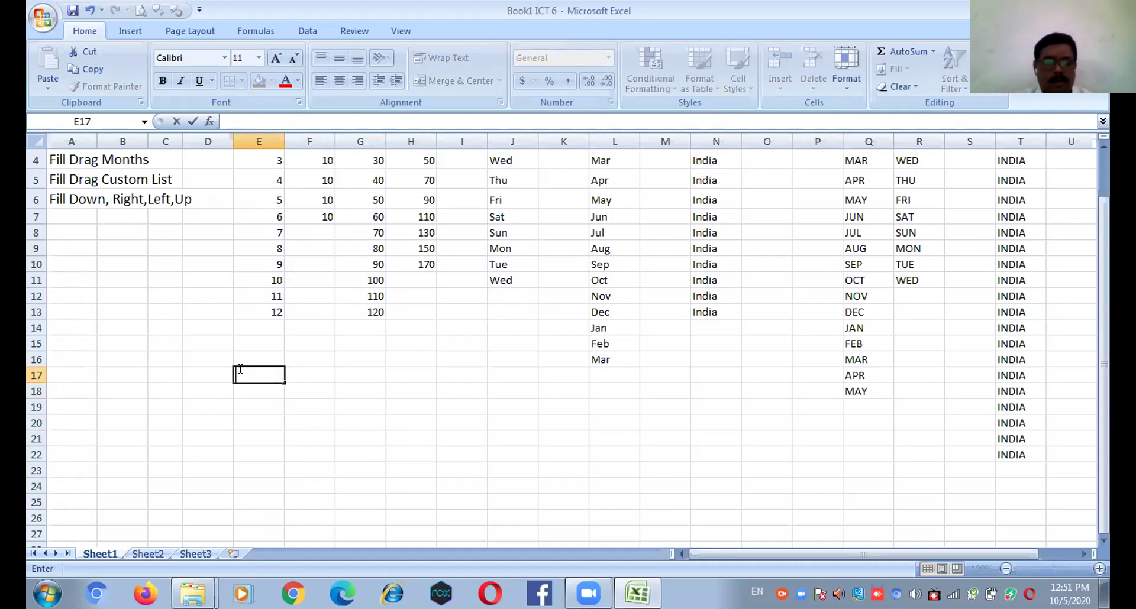
pyautogui.write('JAN')
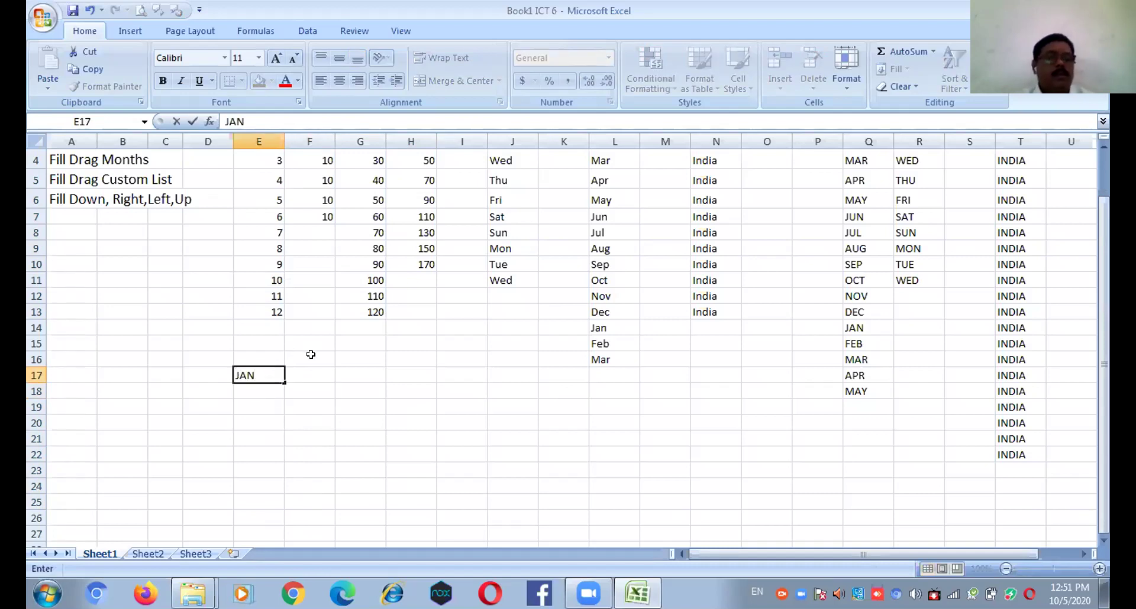
pyautogui.click(256, 388)
pyautogui.moveTo(256, 374); pyautogui.dragTo(270, 452)
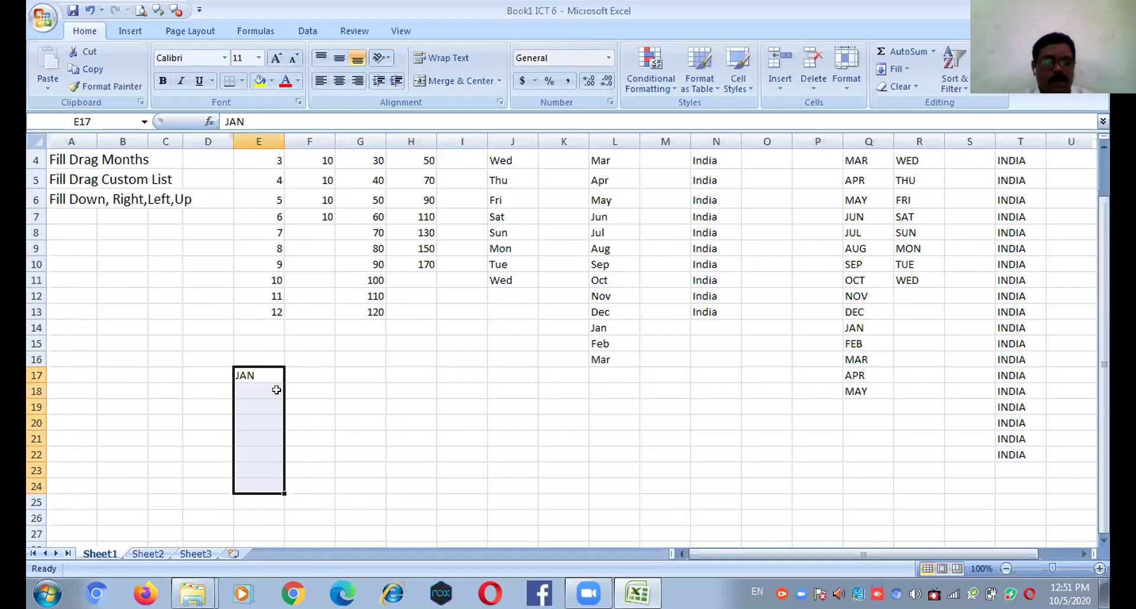
pyautogui.hotkey('ctrl', 'd')
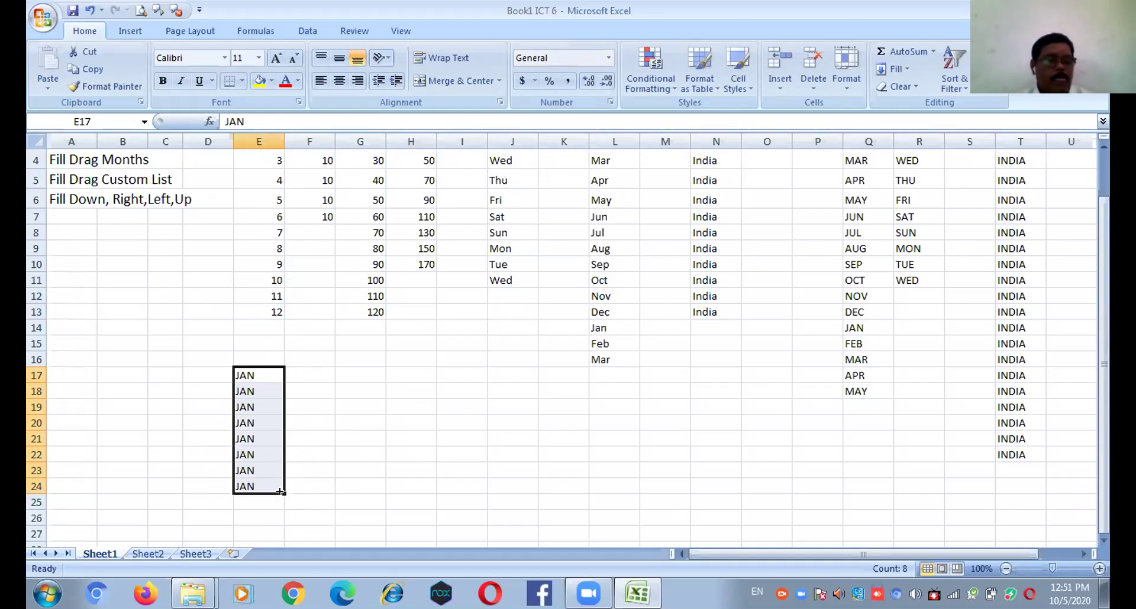
# - Copy the JAN entries in E17:E24 across to column J
pyautogui.hotkey('ctrl', 'Right')
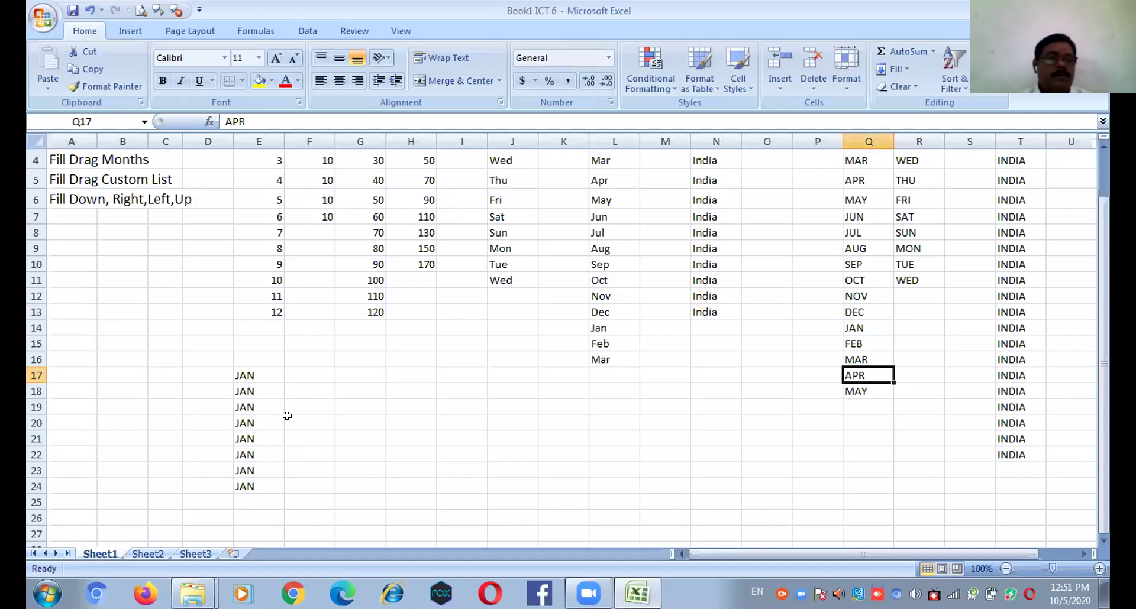
pyautogui.moveTo(240, 375); pyautogui.dragTo(537, 505)
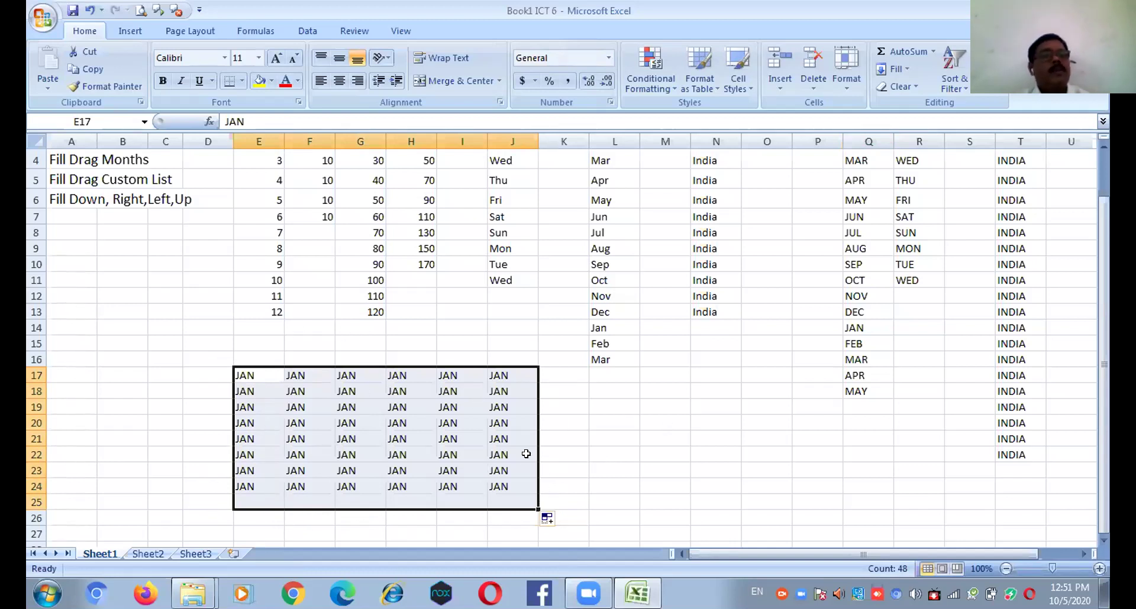
# - Close Book1 ICT 6 without saving and open the workbook Book1 ICT 7 from the ICT NOTES folder
pyautogui.scroll(1, 562, 463)
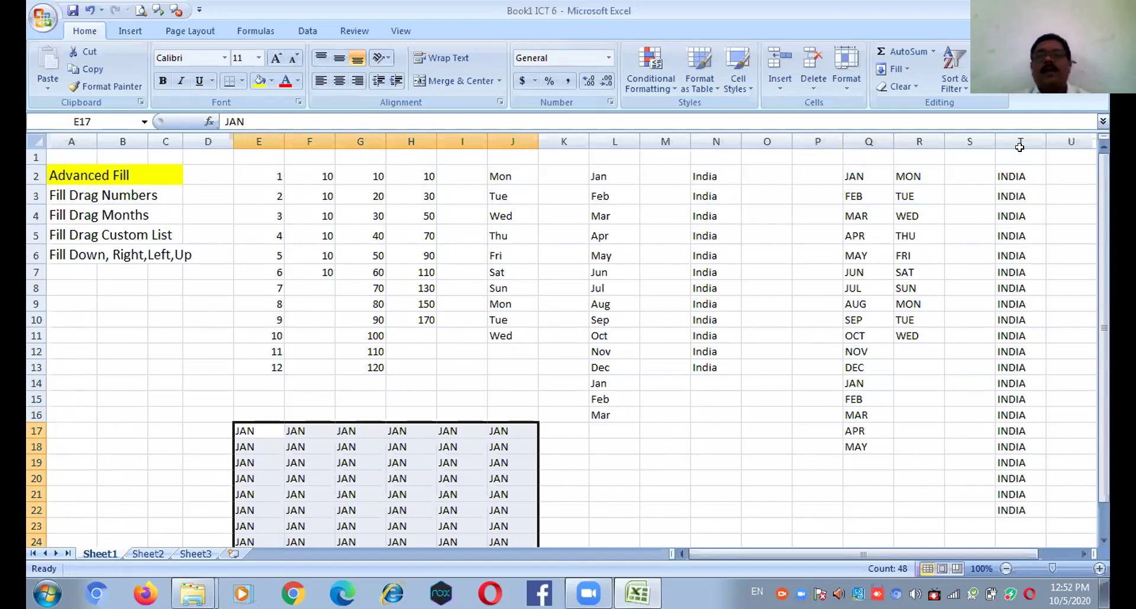
pyautogui.click(1095, 9)
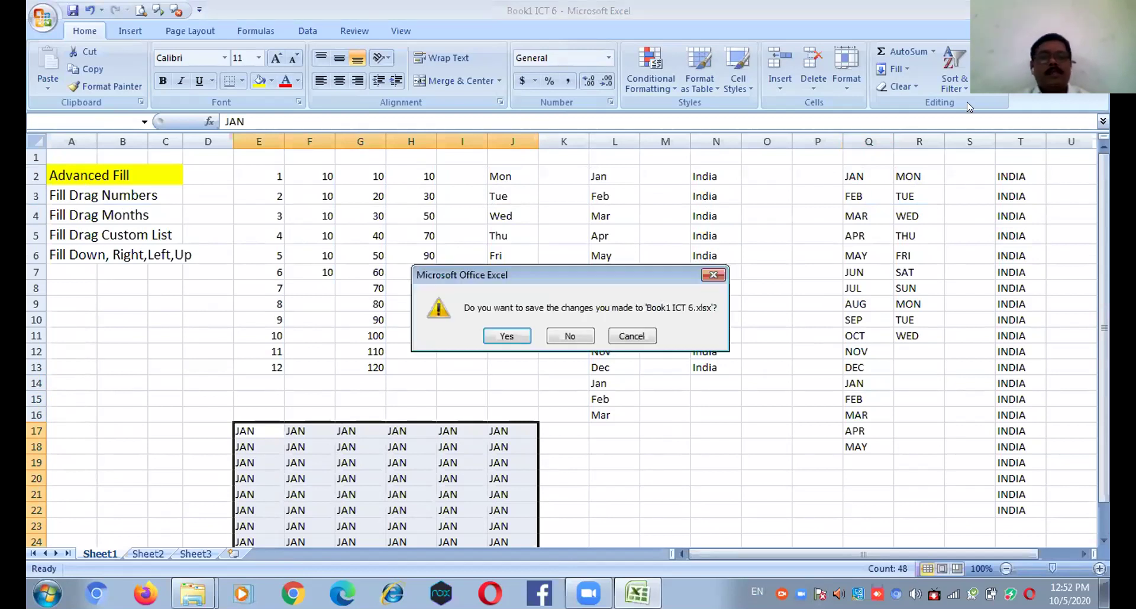
pyautogui.click(580, 335)
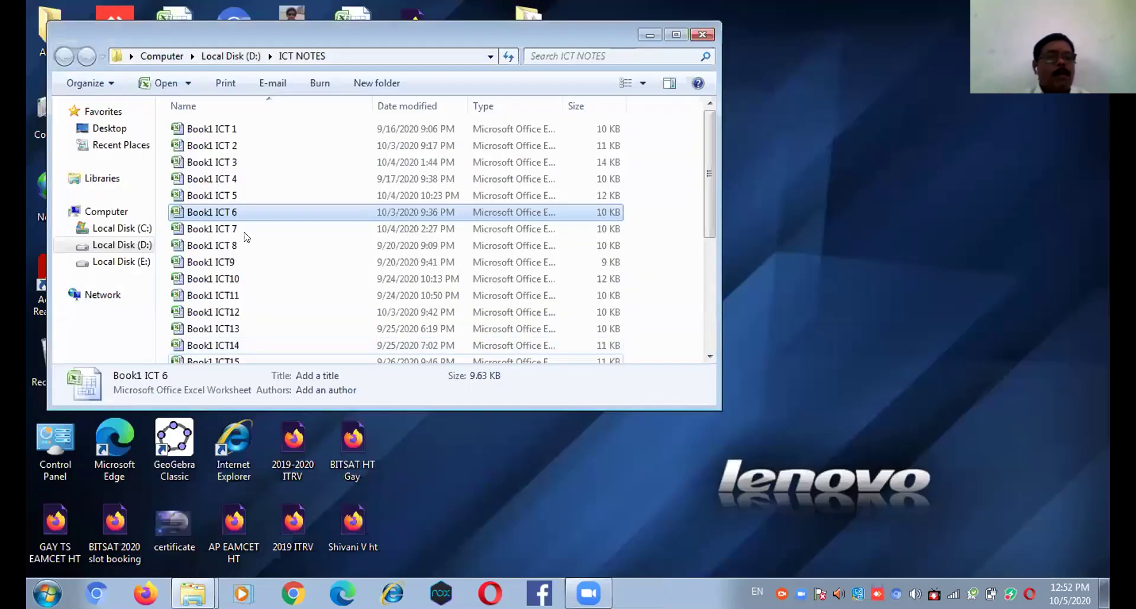
pyautogui.doubleClick(236, 228)
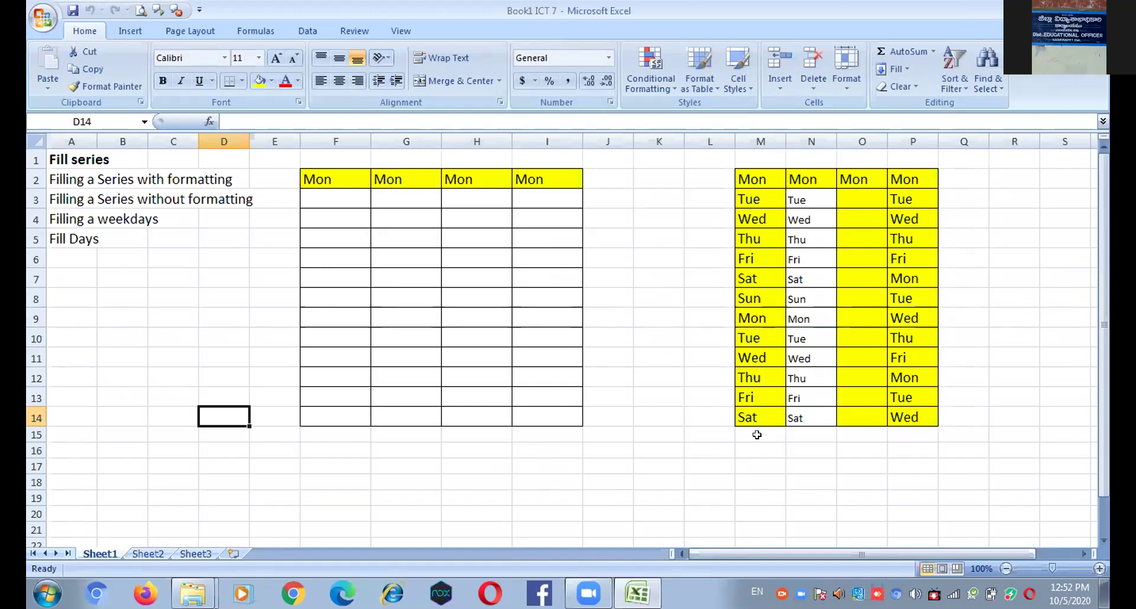
# - Fill the weekday series from Mon in F2 and in G2 down to row 14
pyautogui.click(317, 181)
pyautogui.moveTo(371, 188); pyautogui.dragTo(350, 421)
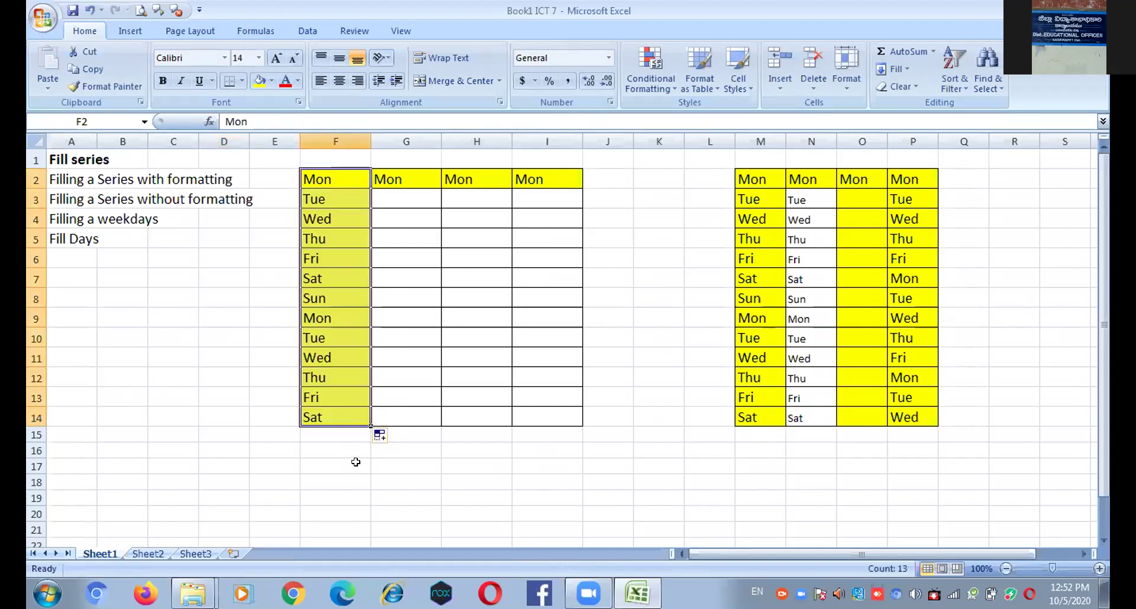
pyautogui.click(414, 183)
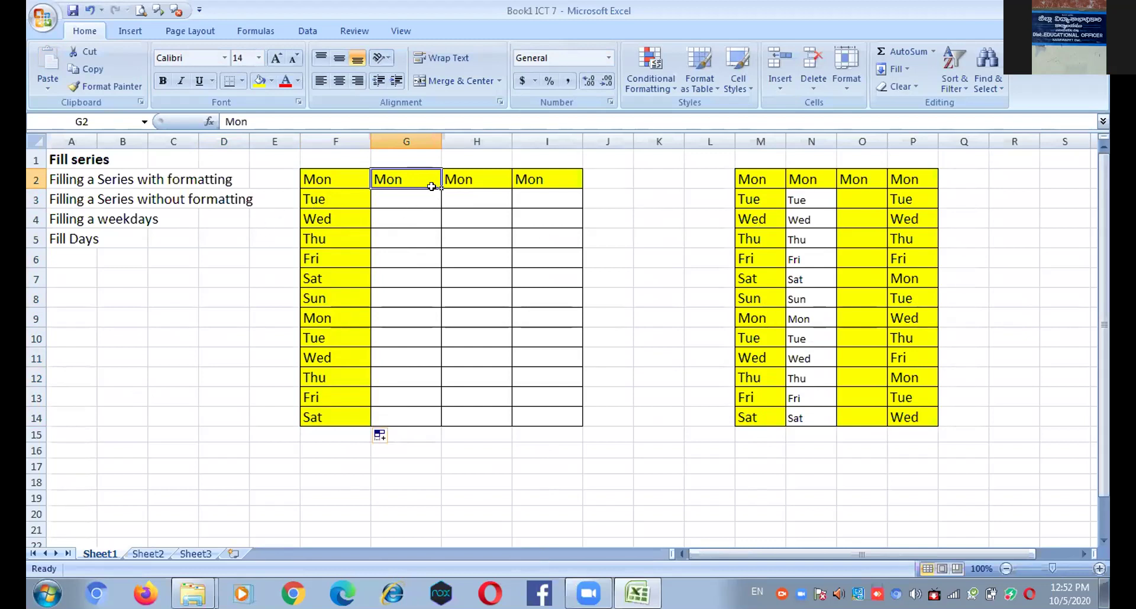
pyautogui.moveTo(438, 186); pyautogui.dragTo(441, 424)
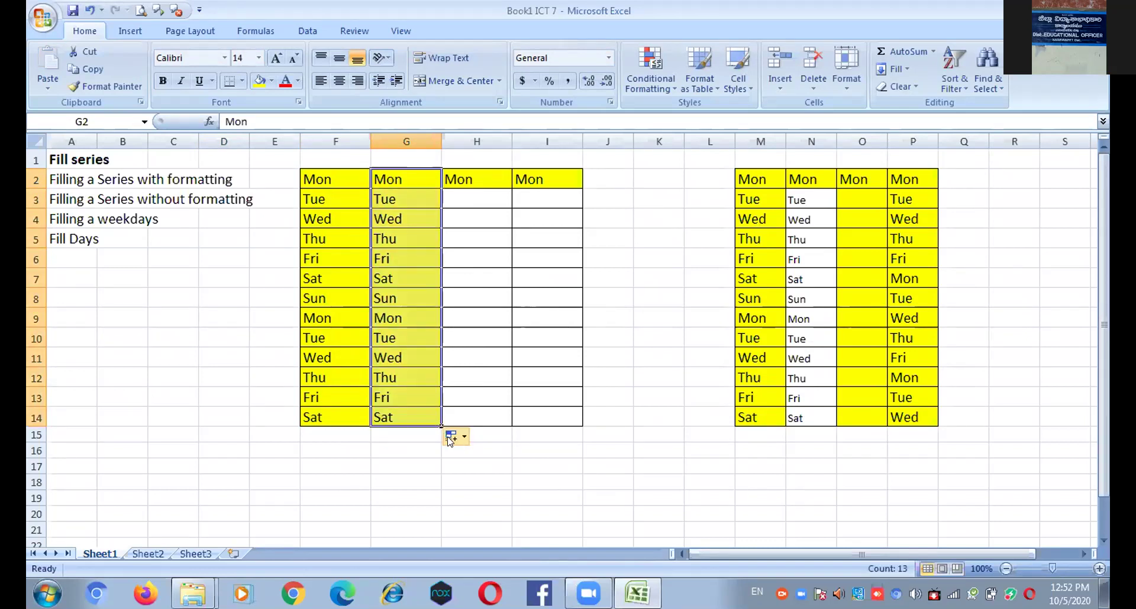
# - Try the Copy Cells, Fill Formatting Only and Fill Days options on the fill in G2:G14
pyautogui.click(454, 436)
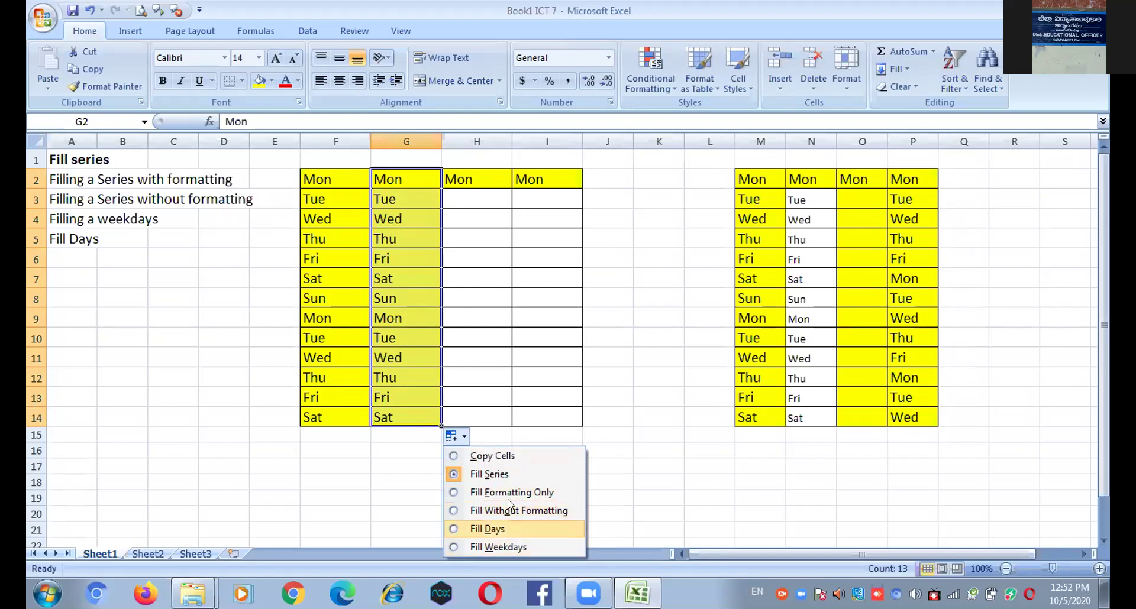
pyautogui.click(495, 456)
pyautogui.click(450, 436)
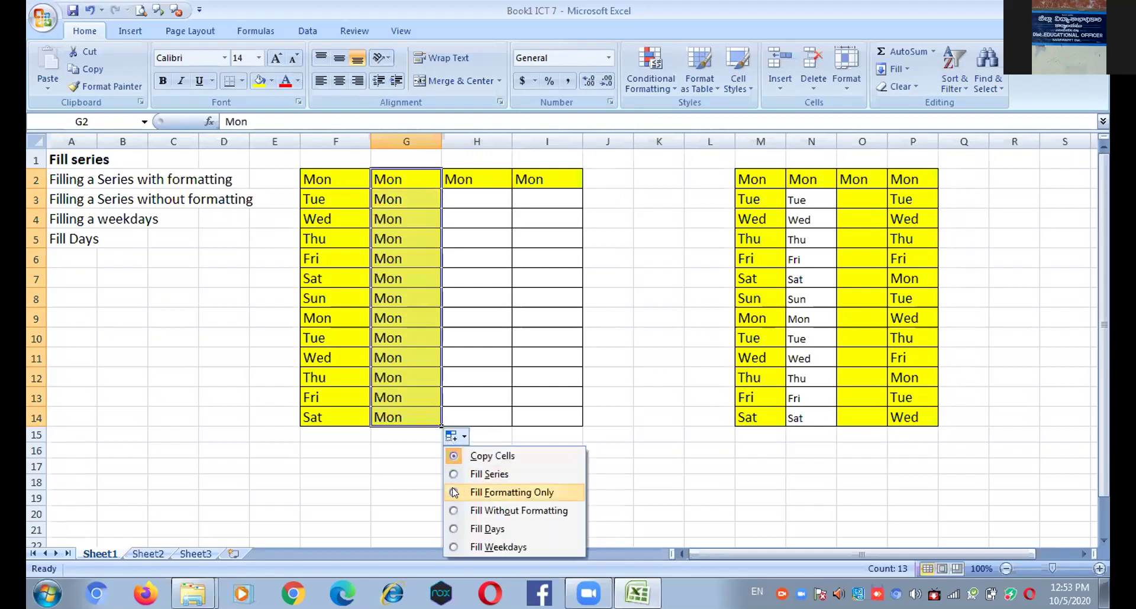
pyautogui.click(450, 488)
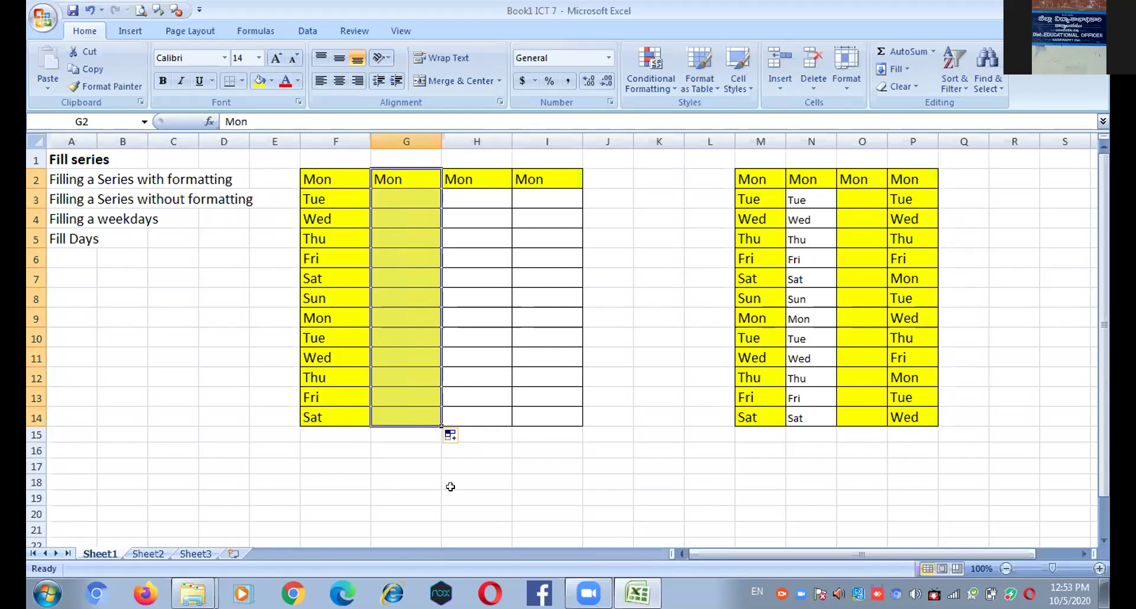
pyautogui.click(451, 436)
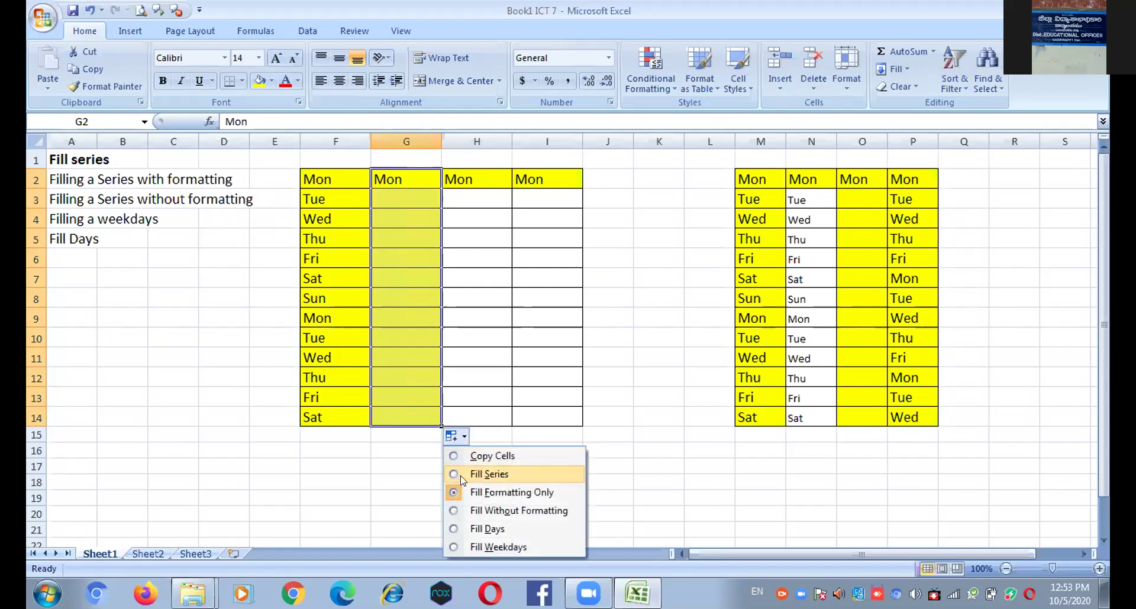
pyautogui.click(476, 528)
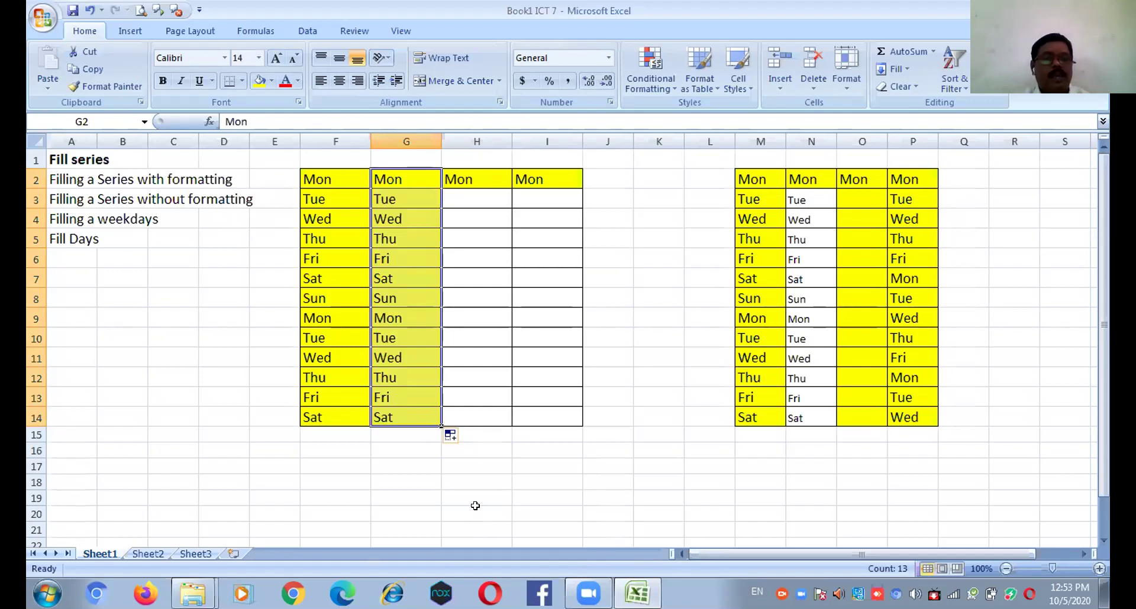
# - Change the weekday fill in column G to Fill Without Formatting
pyautogui.click(474, 510)
pyautogui.moveTo(406, 204); pyautogui.dragTo(401, 415)
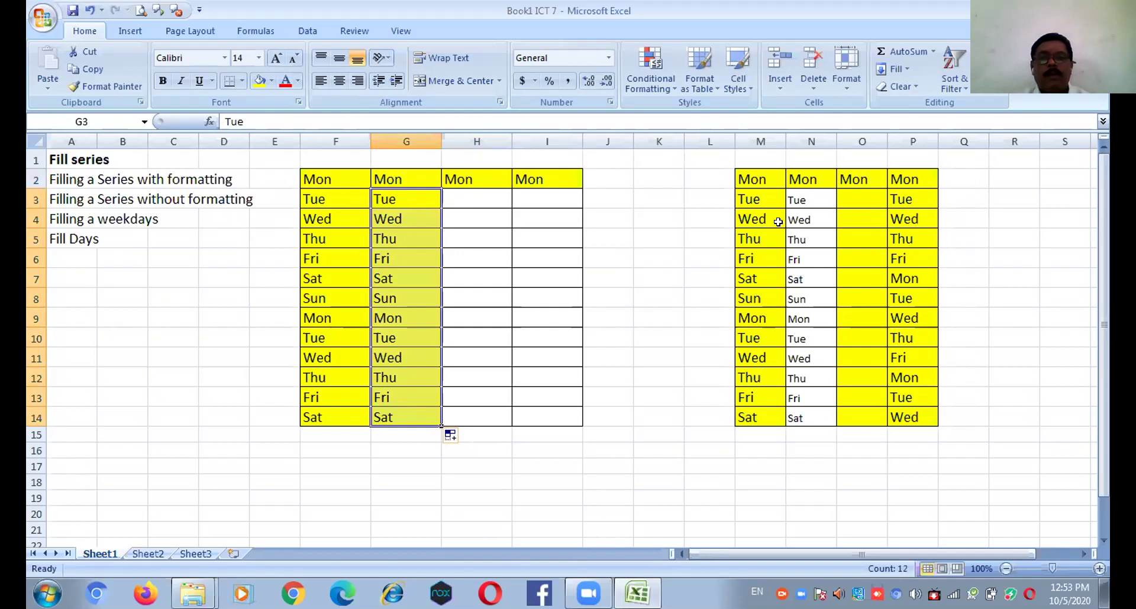
pyautogui.click(464, 437)
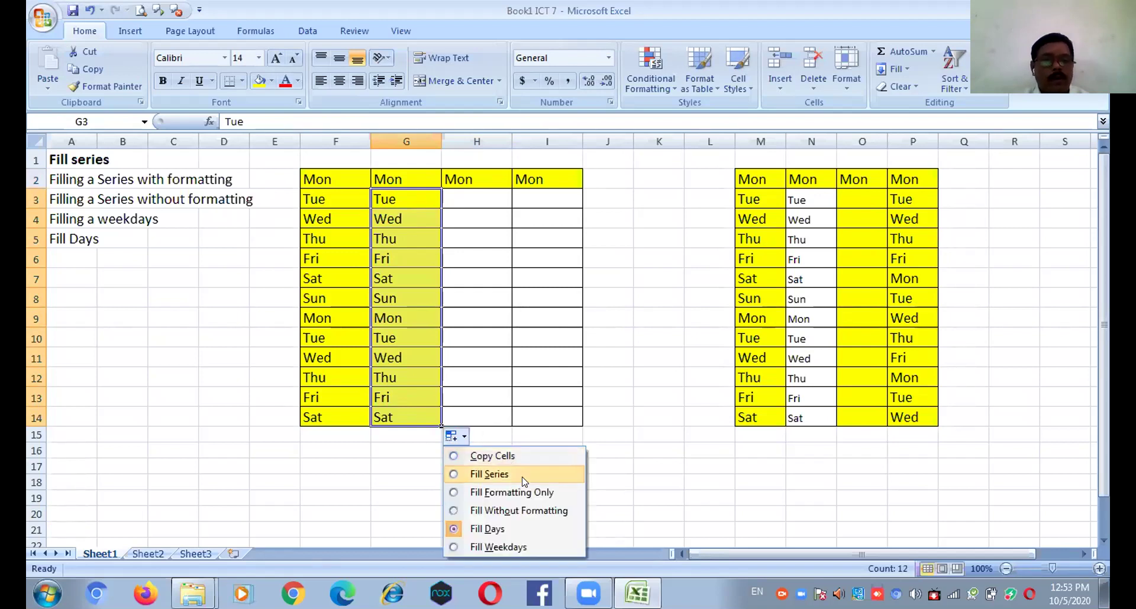
pyautogui.click(536, 511)
pyautogui.click(420, 465)
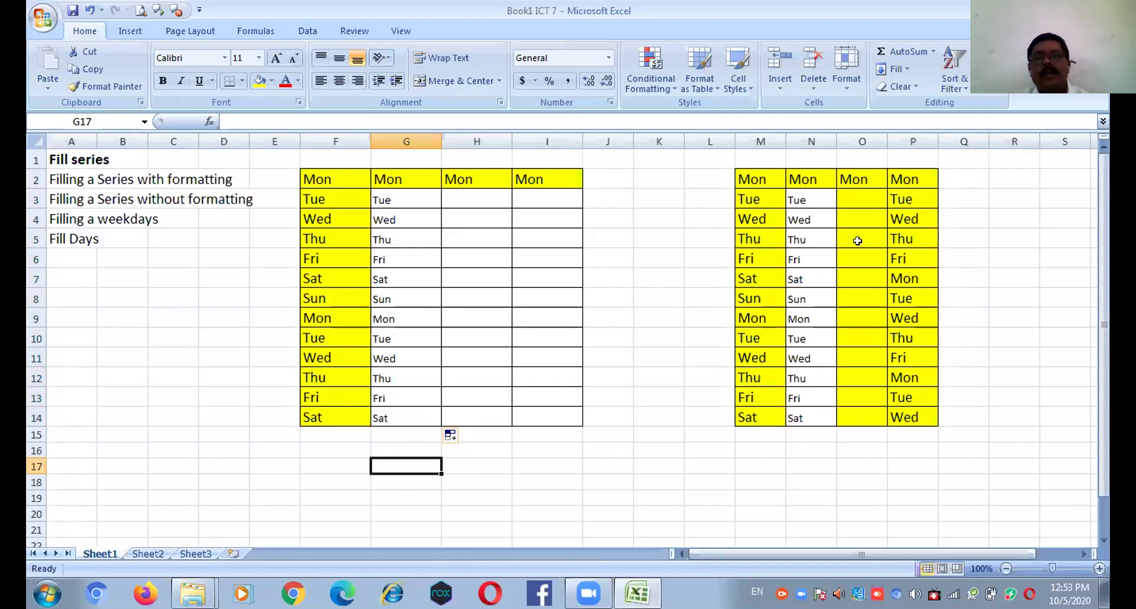
# - Fill from Mon in H2 down to H14 with the Fill Formatting Only option
pyautogui.click(466, 182)
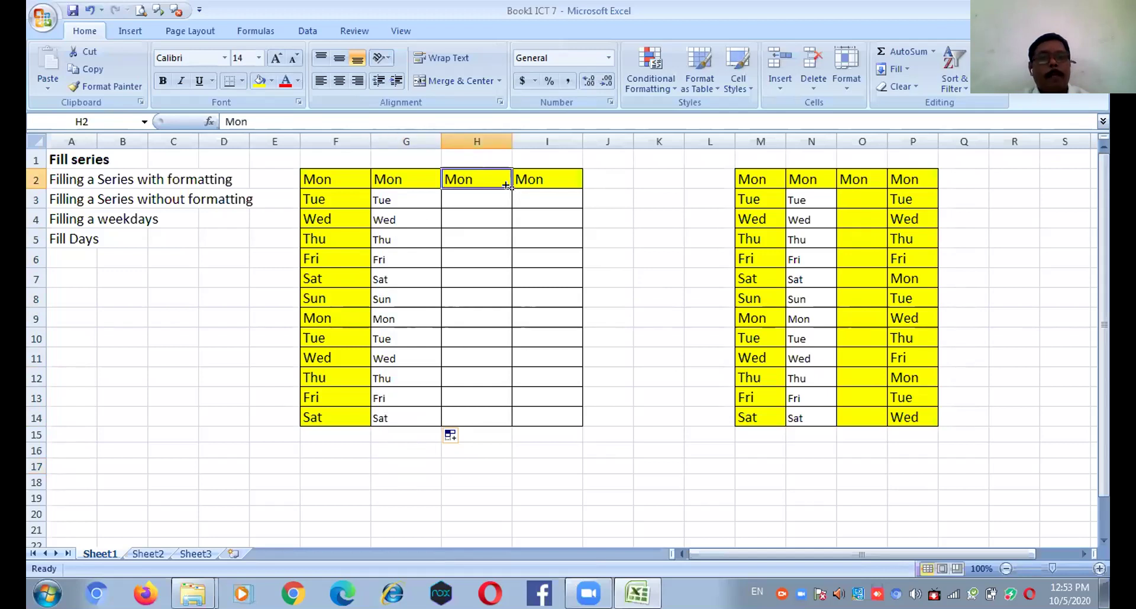
pyautogui.moveTo(506, 185); pyautogui.dragTo(507, 421)
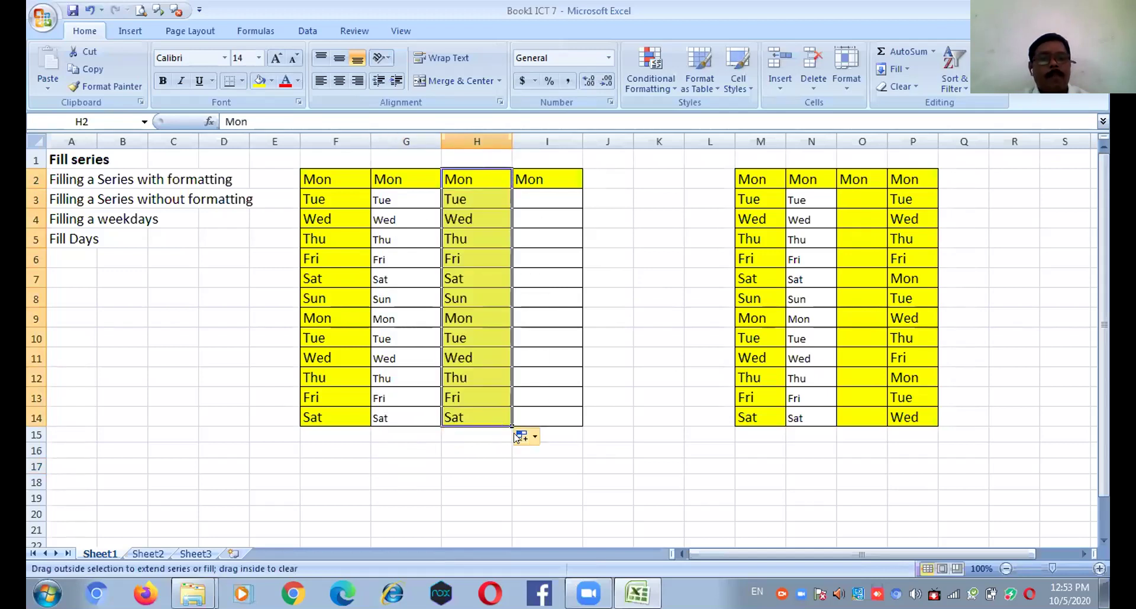
pyautogui.click(523, 438)
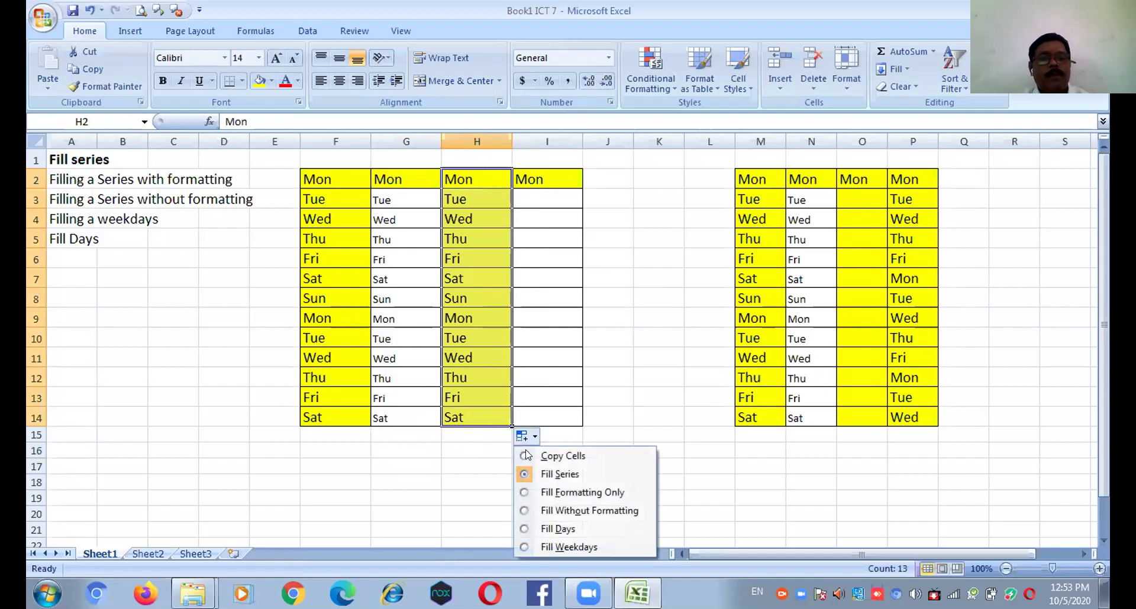
pyautogui.click(553, 490)
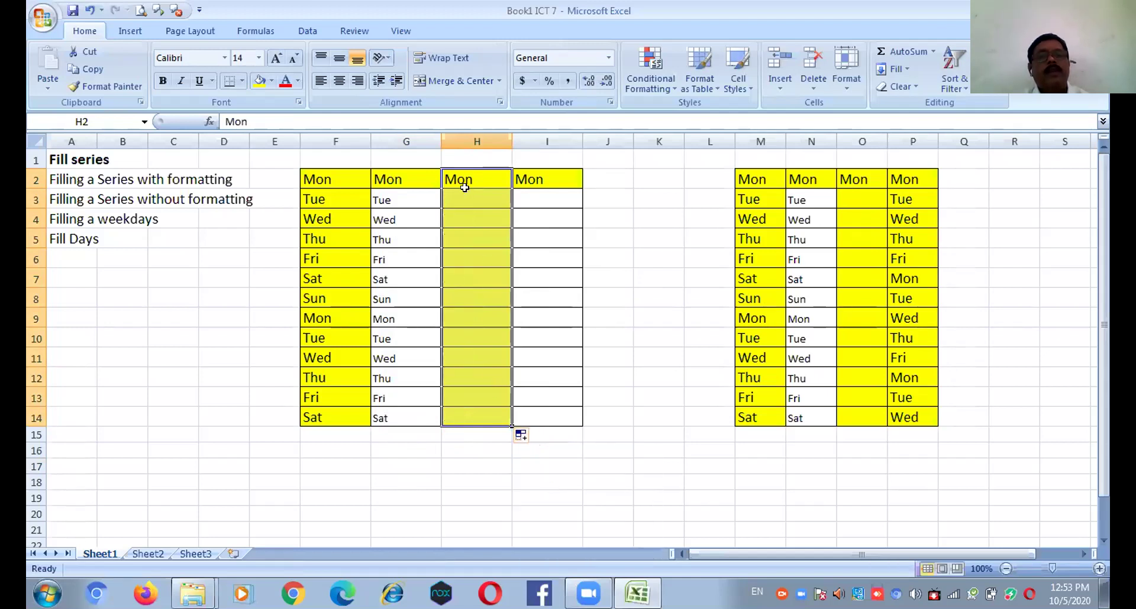
pyautogui.click(491, 465)
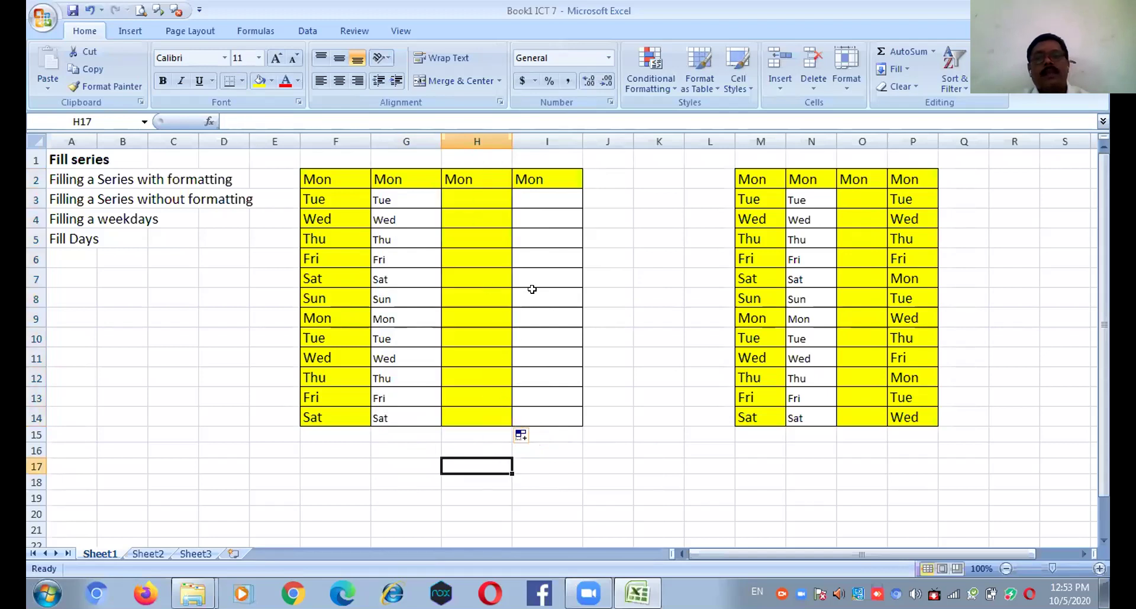
# - Fill from Mon in I2 down to I14 with the Fill Weekdays option
pyautogui.click(549, 195)
pyautogui.click(548, 179)
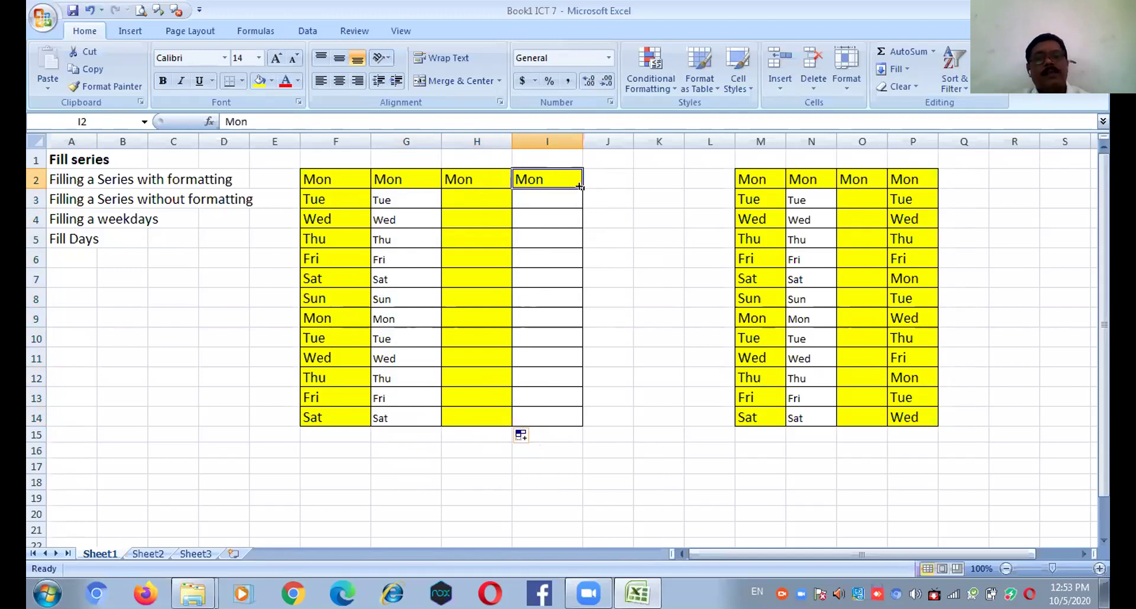
pyautogui.moveTo(580, 187); pyautogui.dragTo(579, 426)
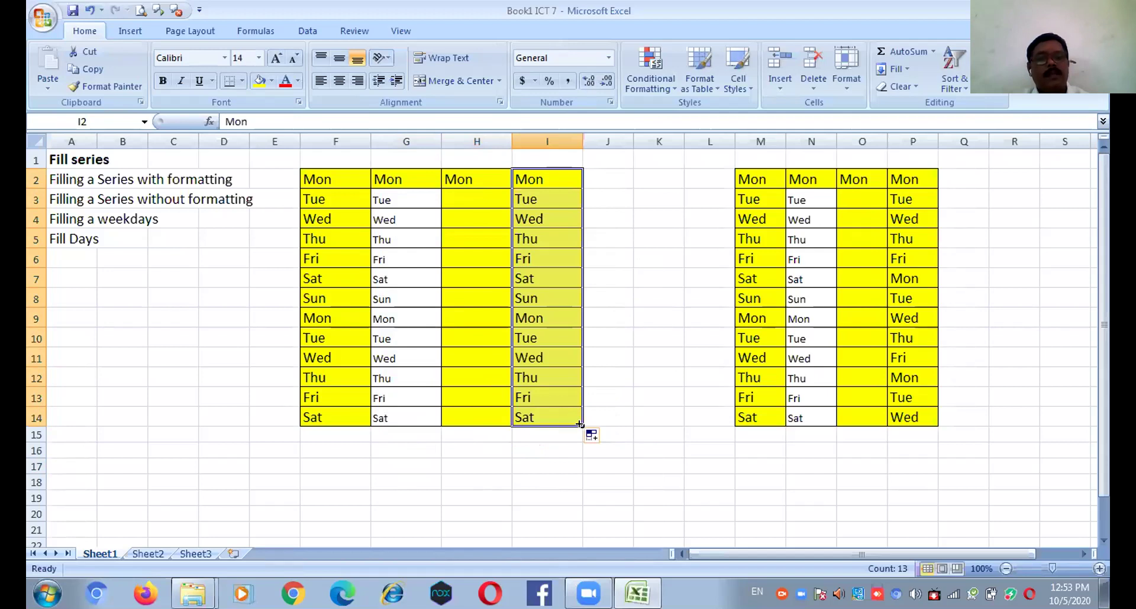
pyautogui.click(594, 436)
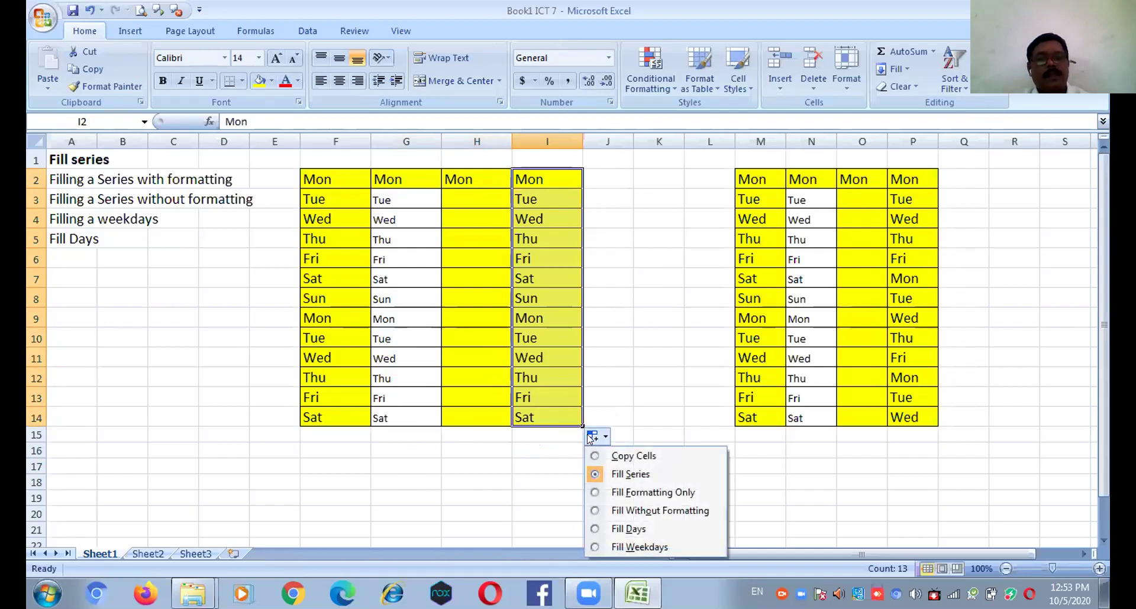
pyautogui.click(622, 546)
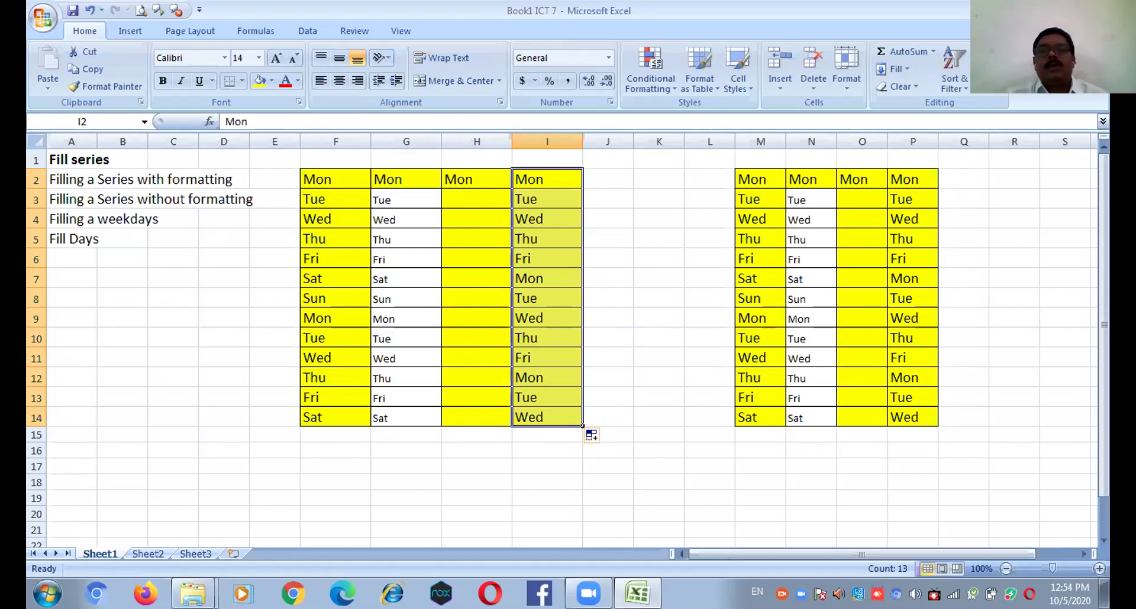
# - Close Book1 ICT 7 without saving and open the workbook Book1 ICT 8 with the Flash Fill tables
pyautogui.click(1099, 9)
pyautogui.click(567, 335)
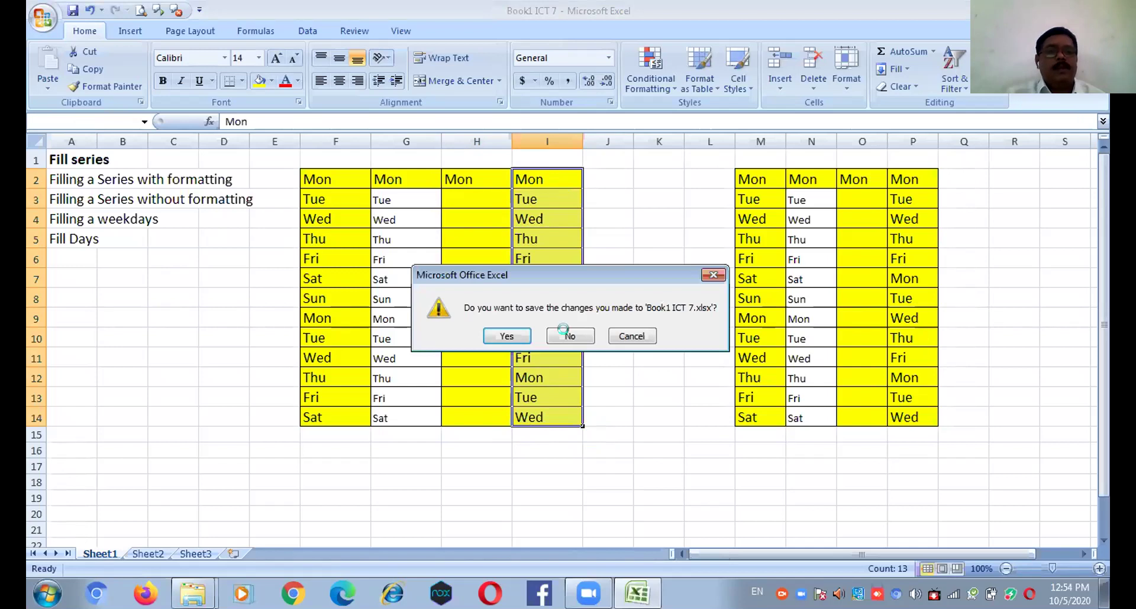
pyautogui.doubleClick(213, 245)
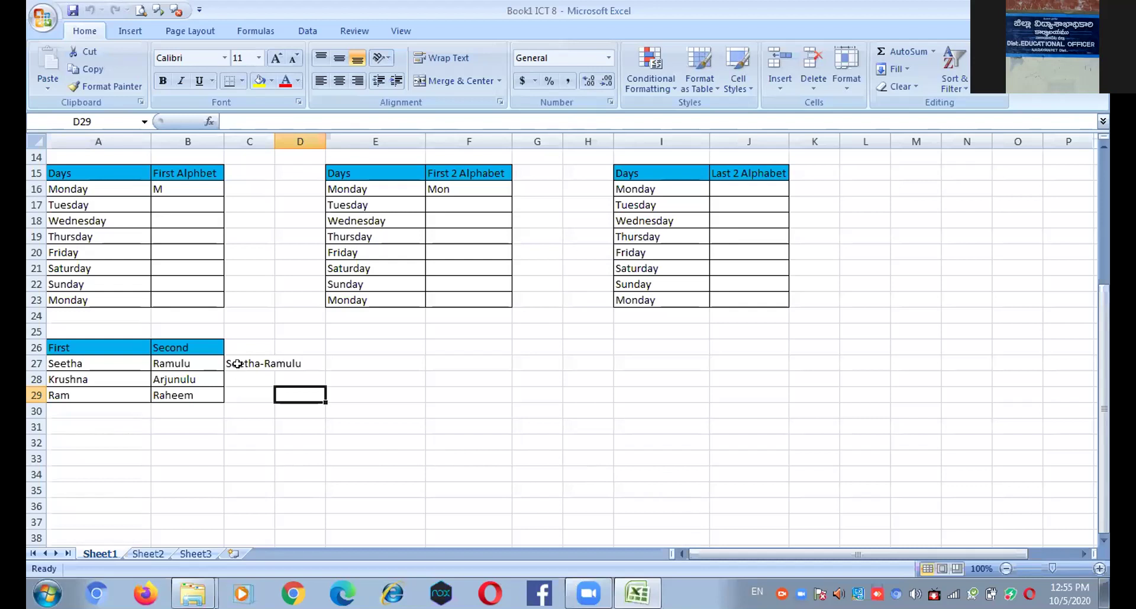
pyautogui.click(237, 364)
pyautogui.click(238, 410)
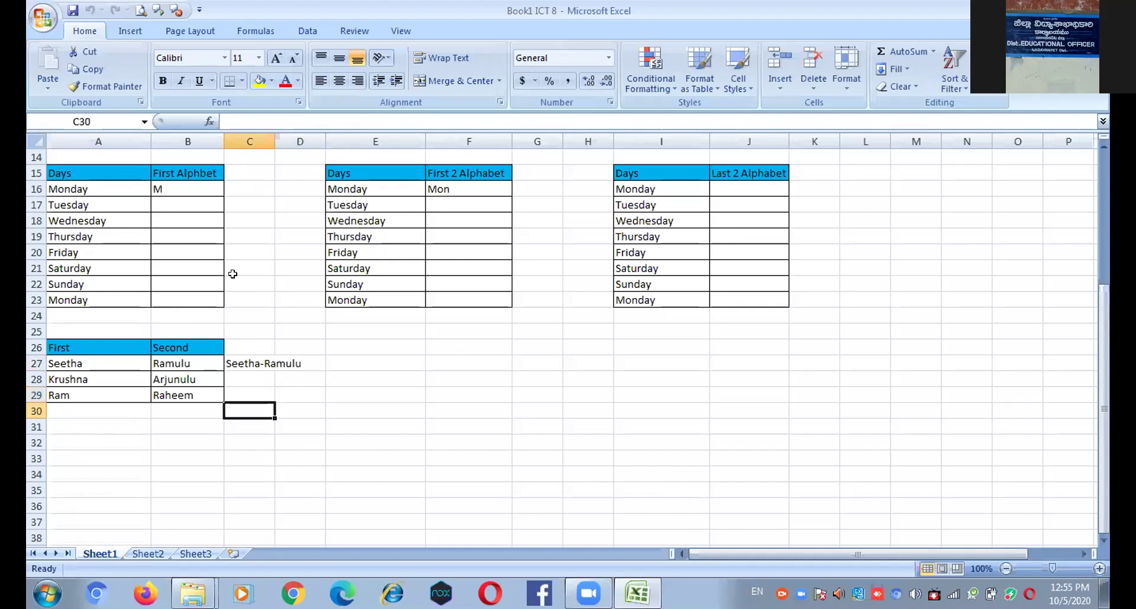
pyautogui.scroll(1, 232, 274)
pyautogui.scroll(4, 235, 278)
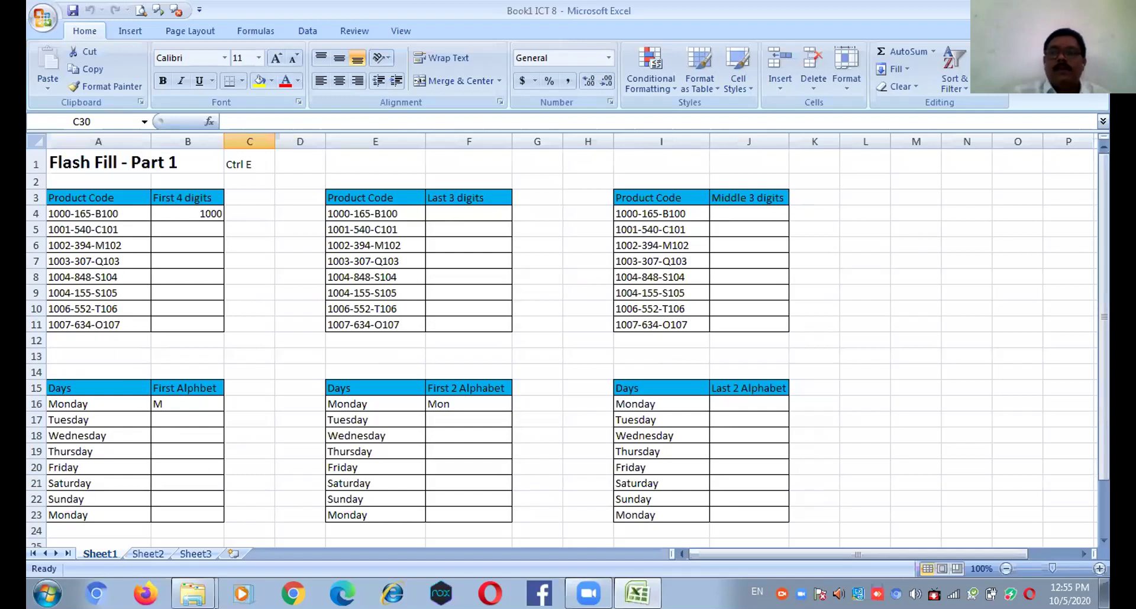
# - Close the Flash Fill workbook and open the workbook Book1 ICT9 on viewing worksheets
pyautogui.click(1065, 9)
pyautogui.doubleClick(239, 262)
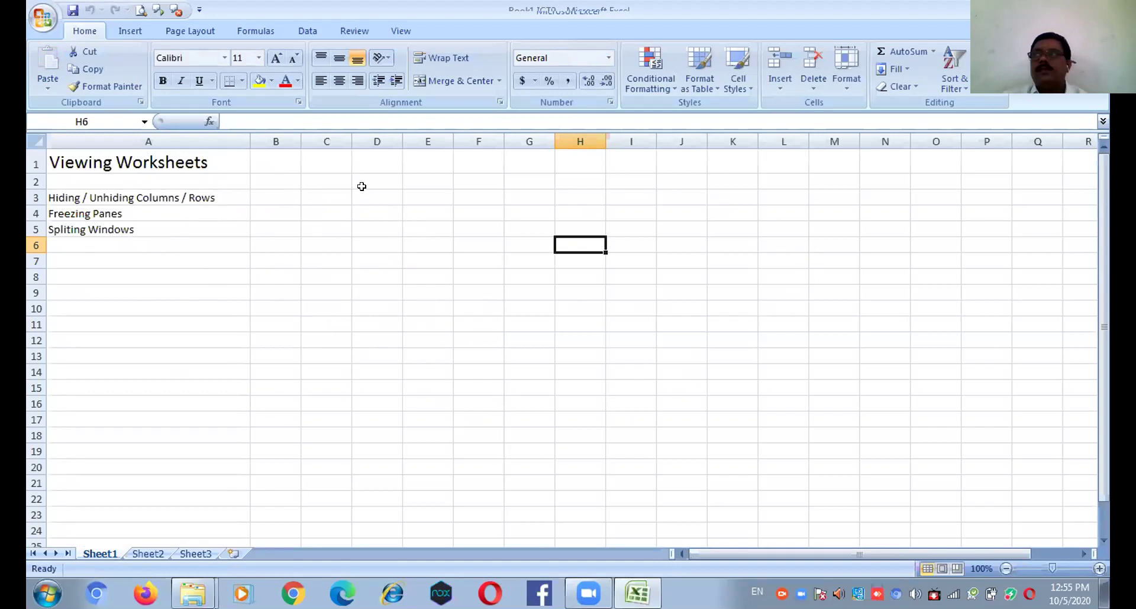
# - Hide column C on Sheet1
pyautogui.click(327, 130)
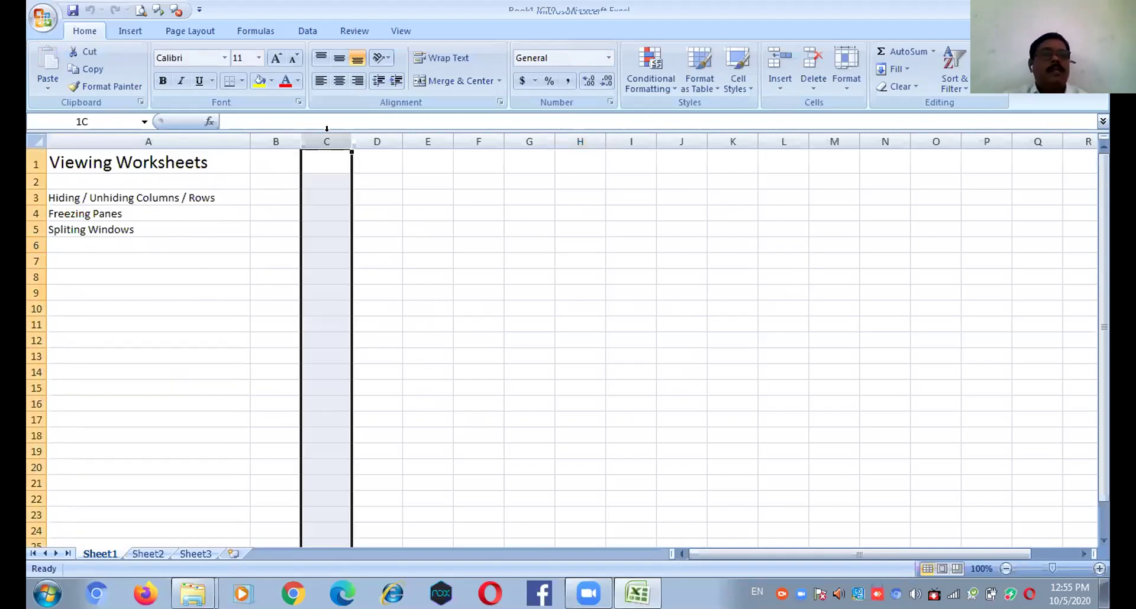
pyautogui.rightClick(330, 141)
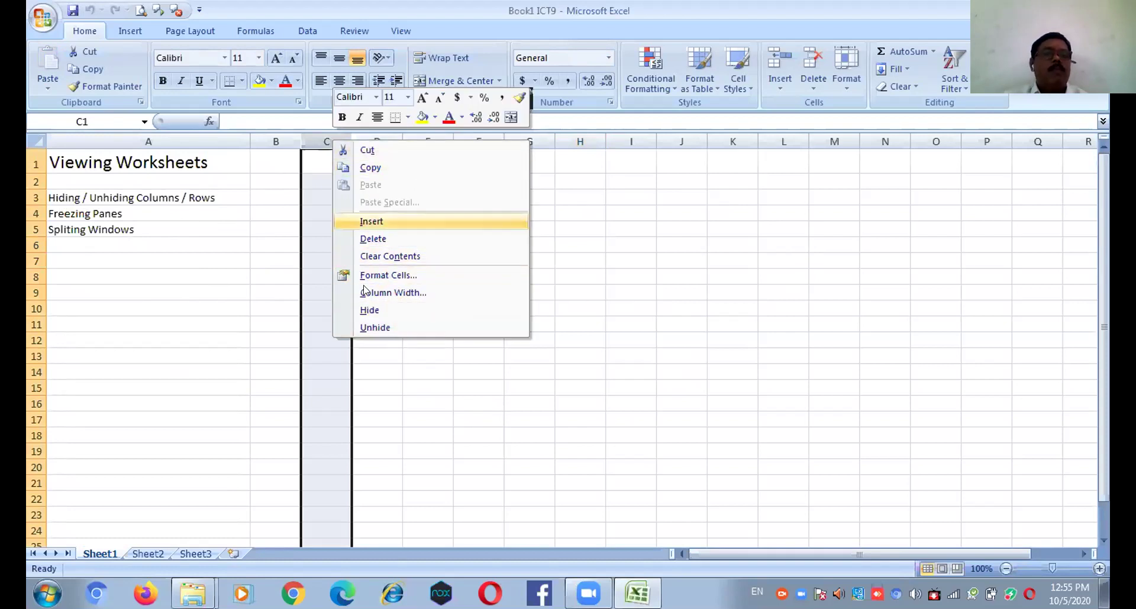
pyautogui.click(376, 326)
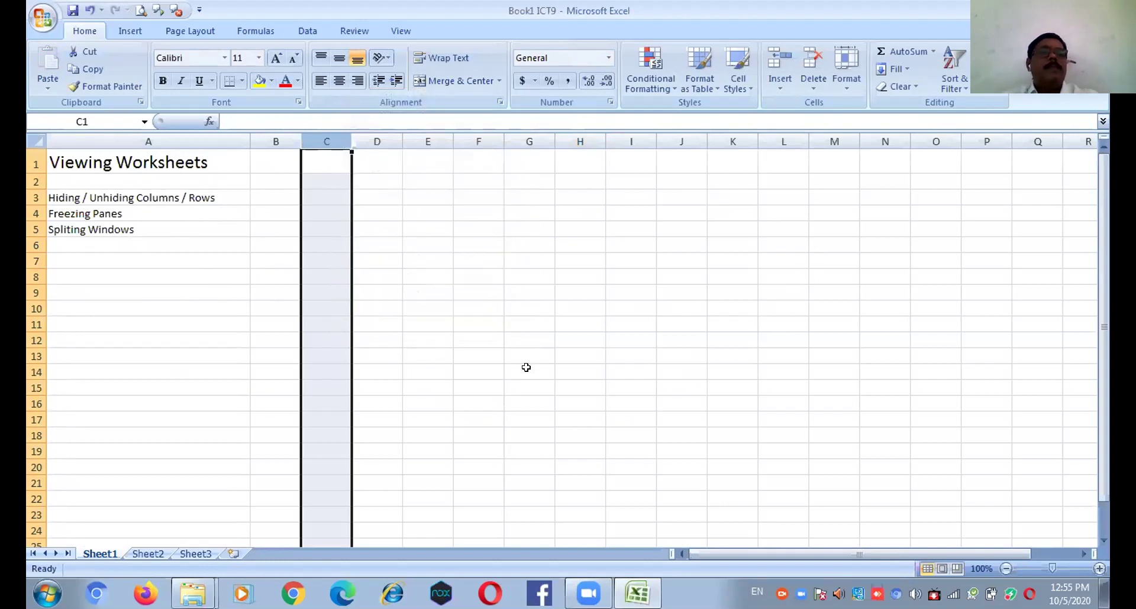
pyautogui.rightClick(333, 143)
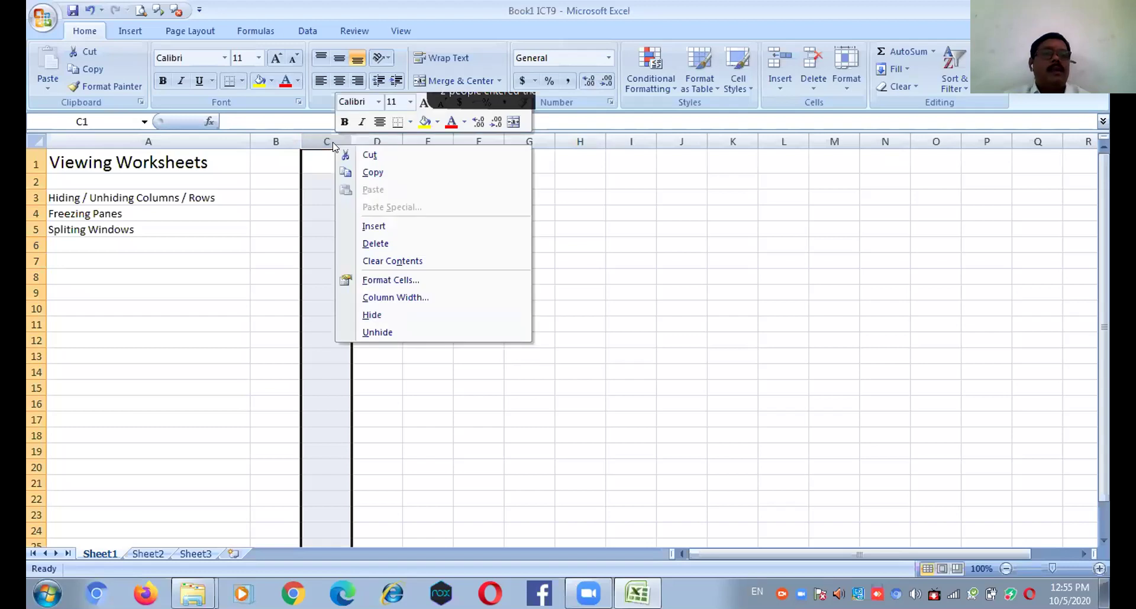
pyautogui.click(386, 318)
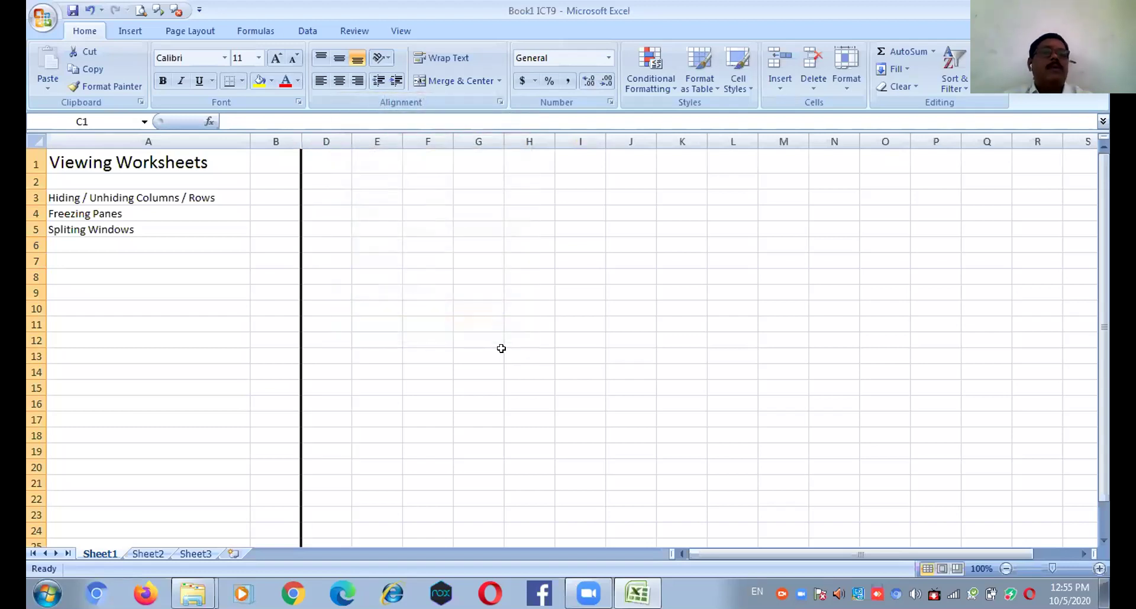
pyautogui.click(299, 158)
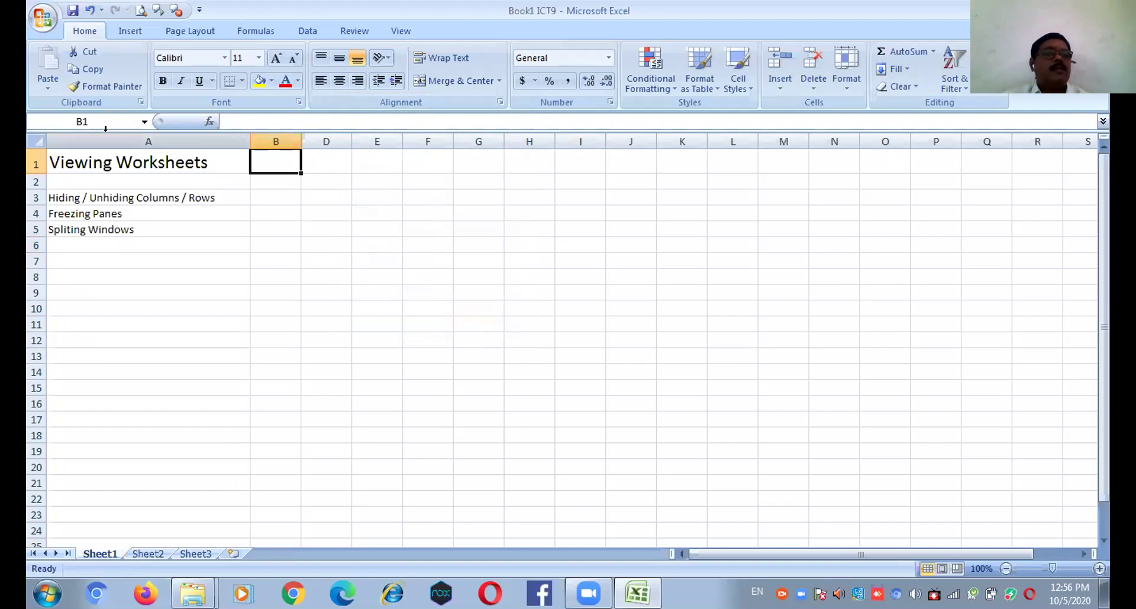
# - Select the entire worksheet and unhide all hidden columns
pyautogui.click(36, 143)
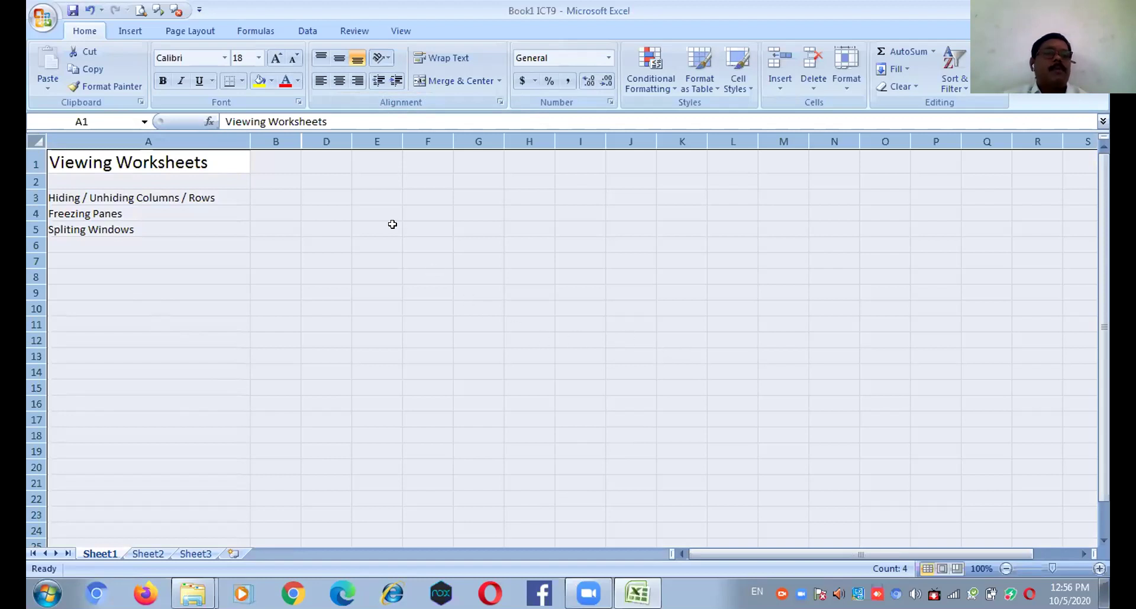
pyautogui.rightClick(338, 142)
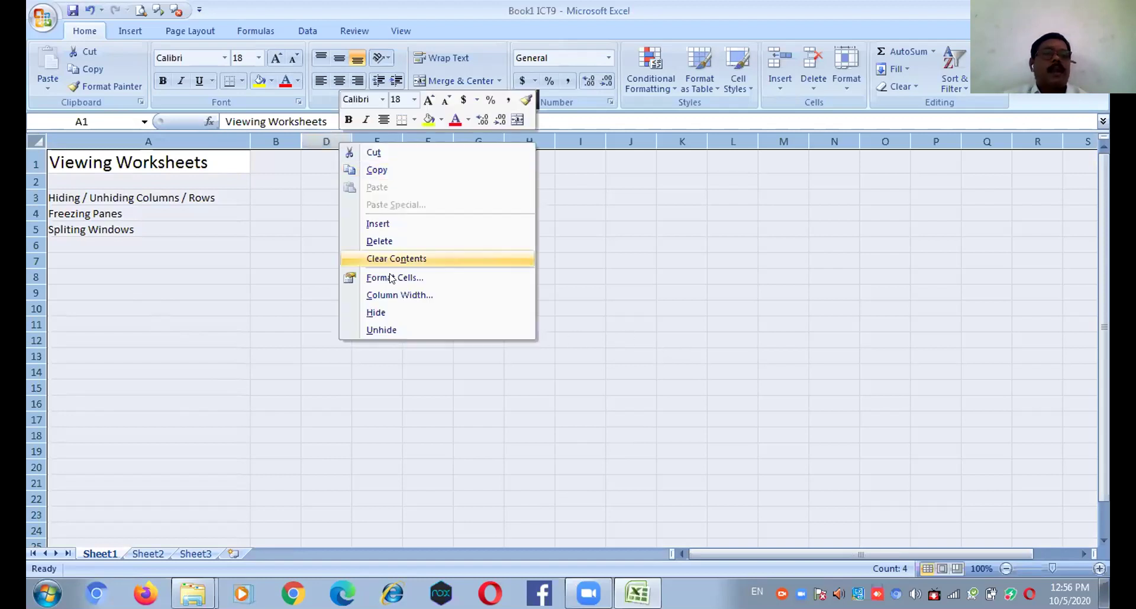
pyautogui.click(396, 329)
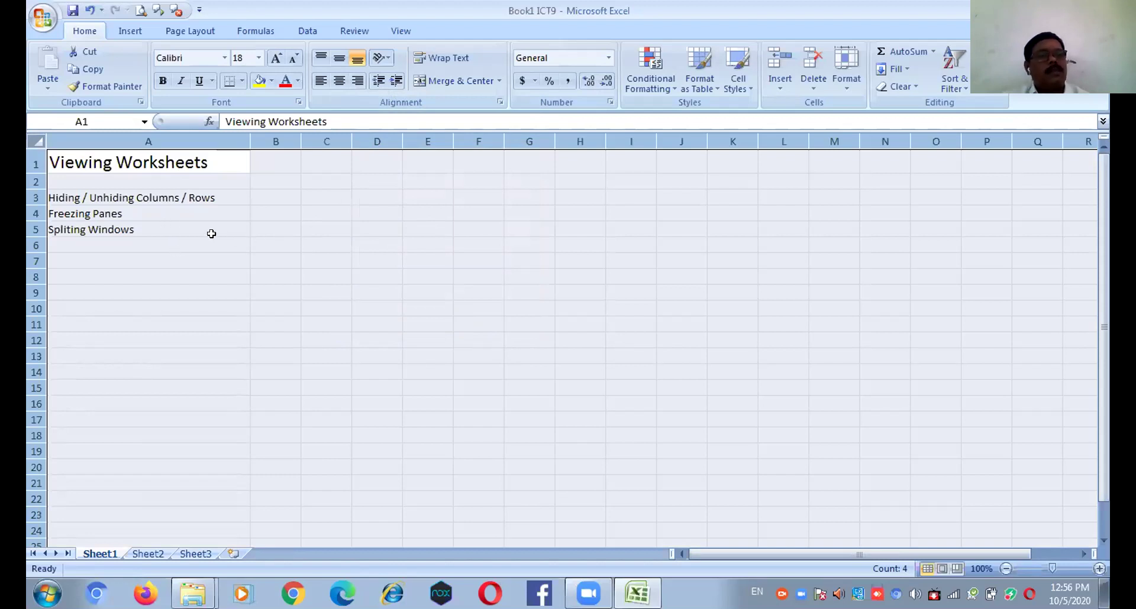
pyautogui.click(186, 240)
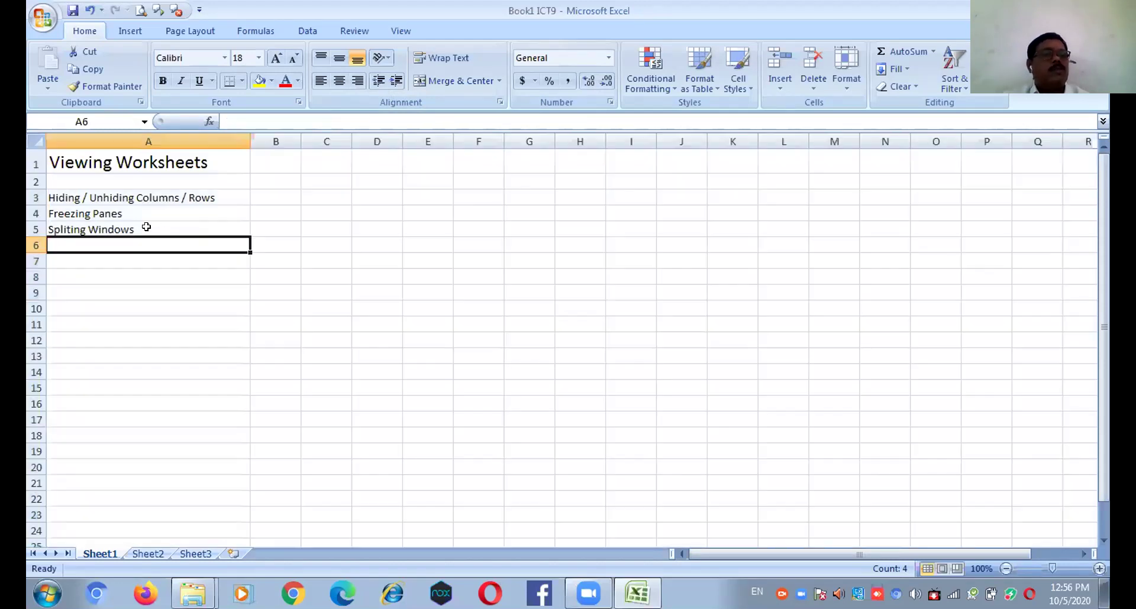
# - Hide rows 6 to 8 below the list of topics
pyautogui.click(35, 240)
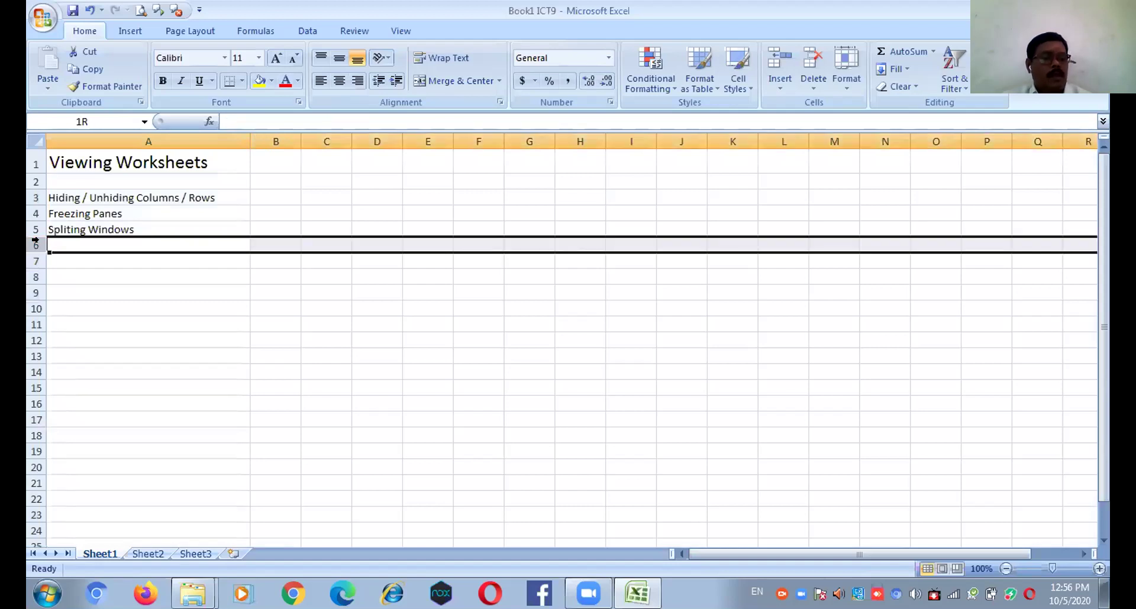
pyautogui.moveTo(32, 250)
pyautogui.mouseDown()
pyautogui.moveTo(36, 284)
pyautogui.moveTo(36, 269)
pyautogui.mouseUp()
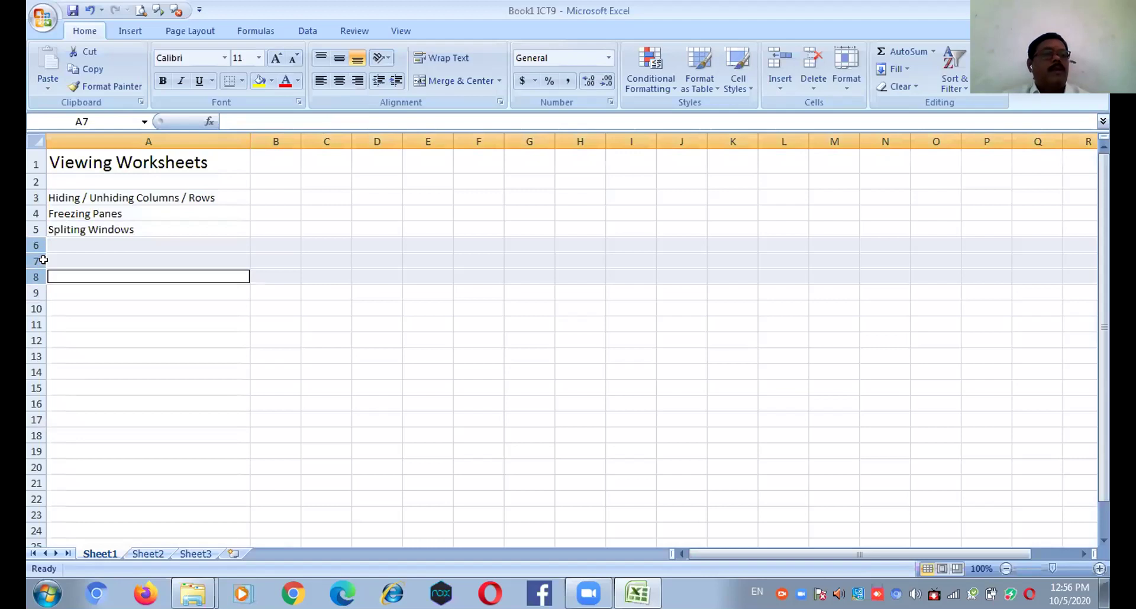
pyautogui.rightClick(44, 260)
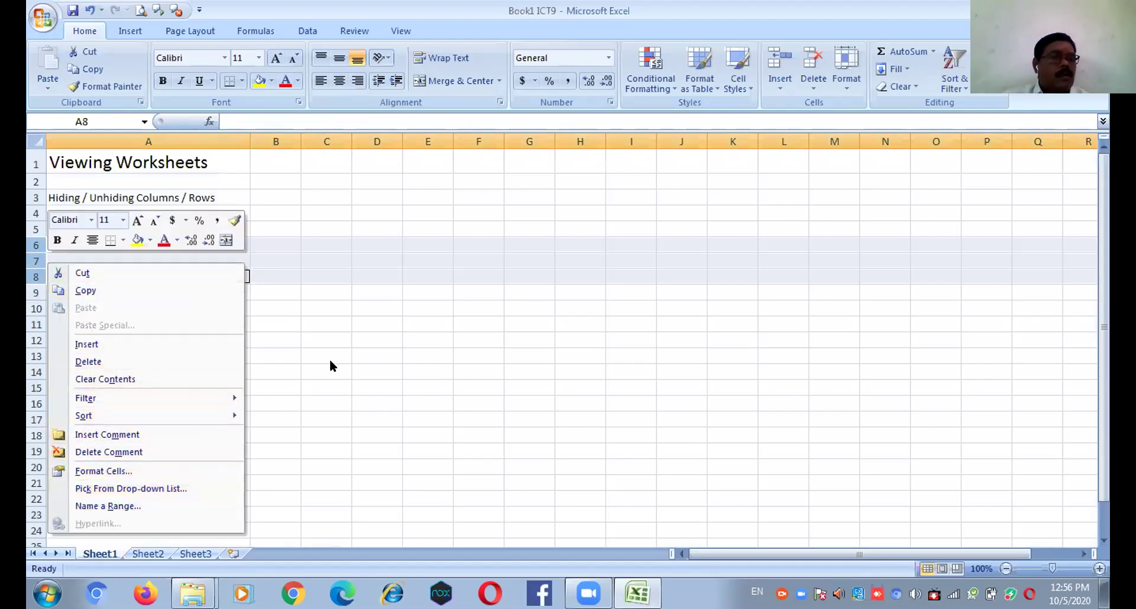
pyautogui.rightClick(30, 257)
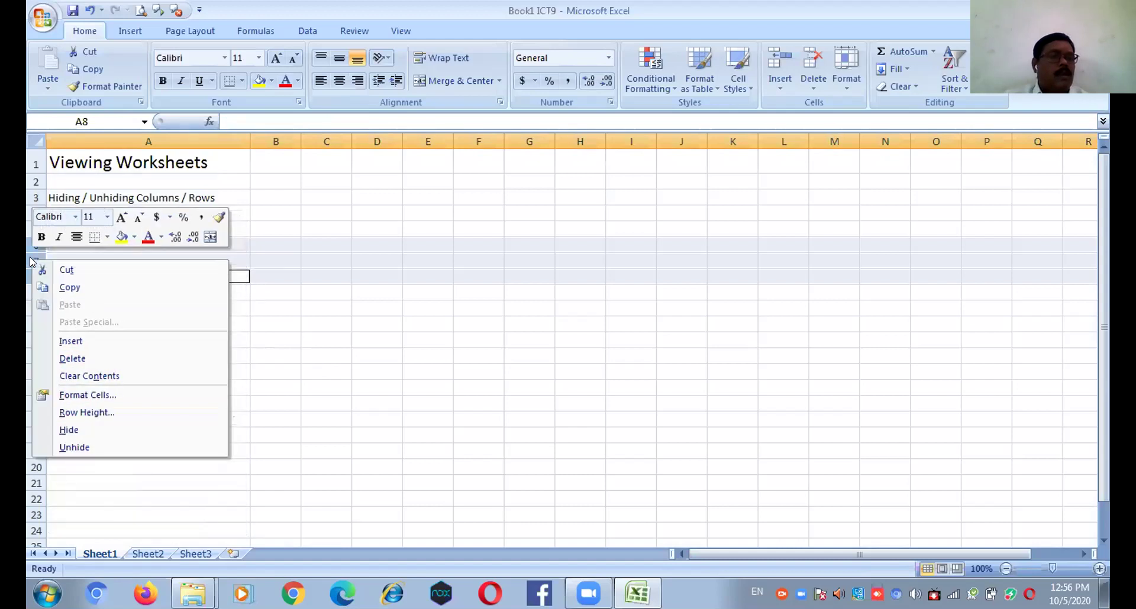
pyautogui.click(81, 437)
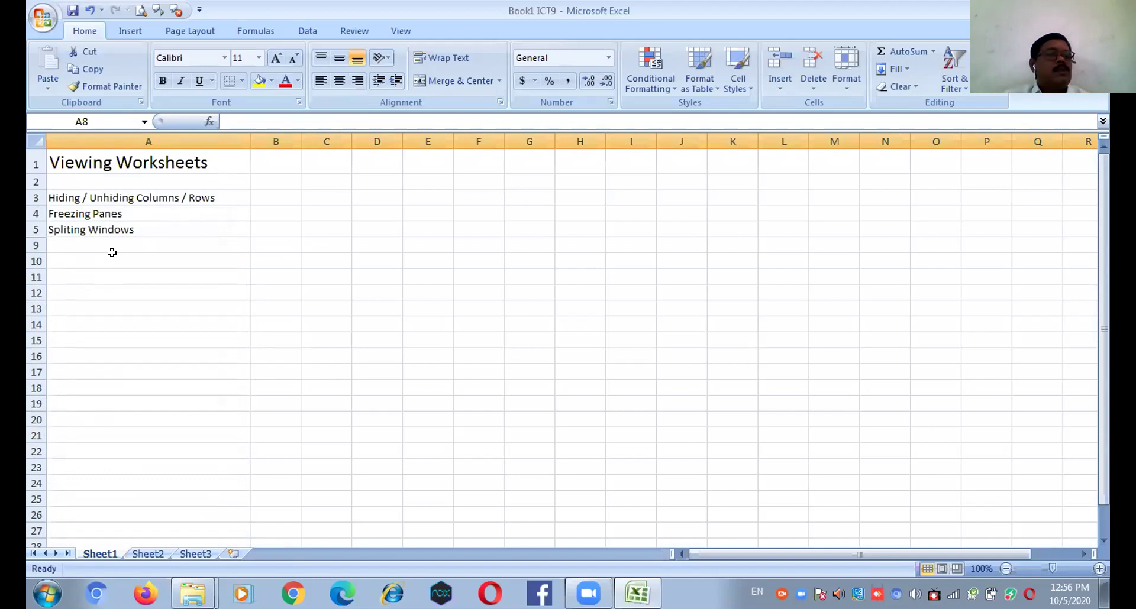
# - Select the entire worksheet and unhide all hidden rows
pyautogui.click(36, 142)
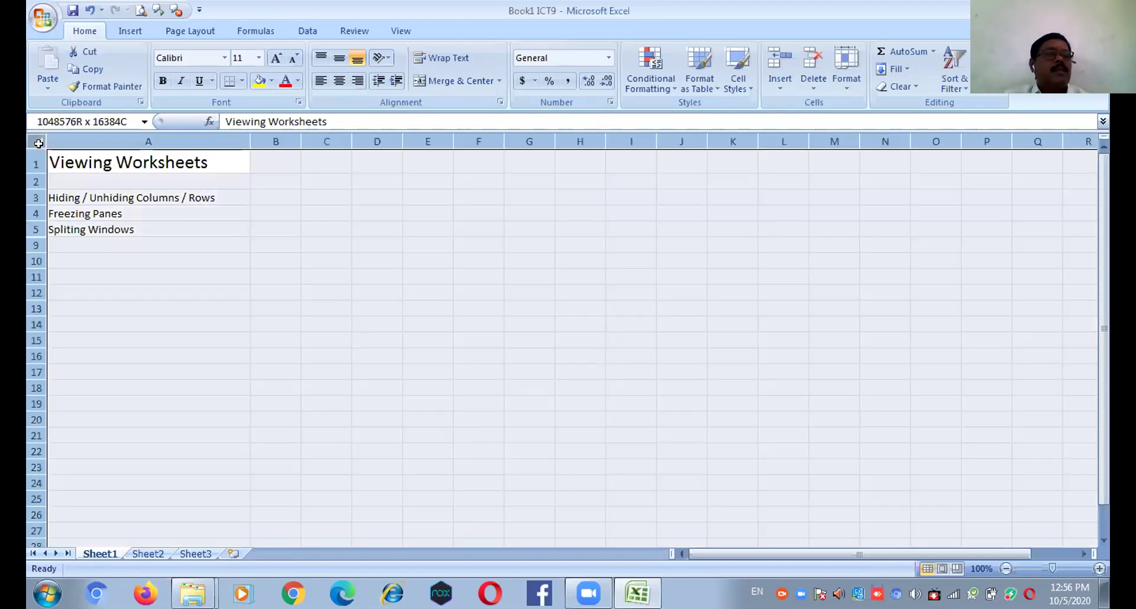
pyautogui.rightClick(39, 213)
pyautogui.click(72, 401)
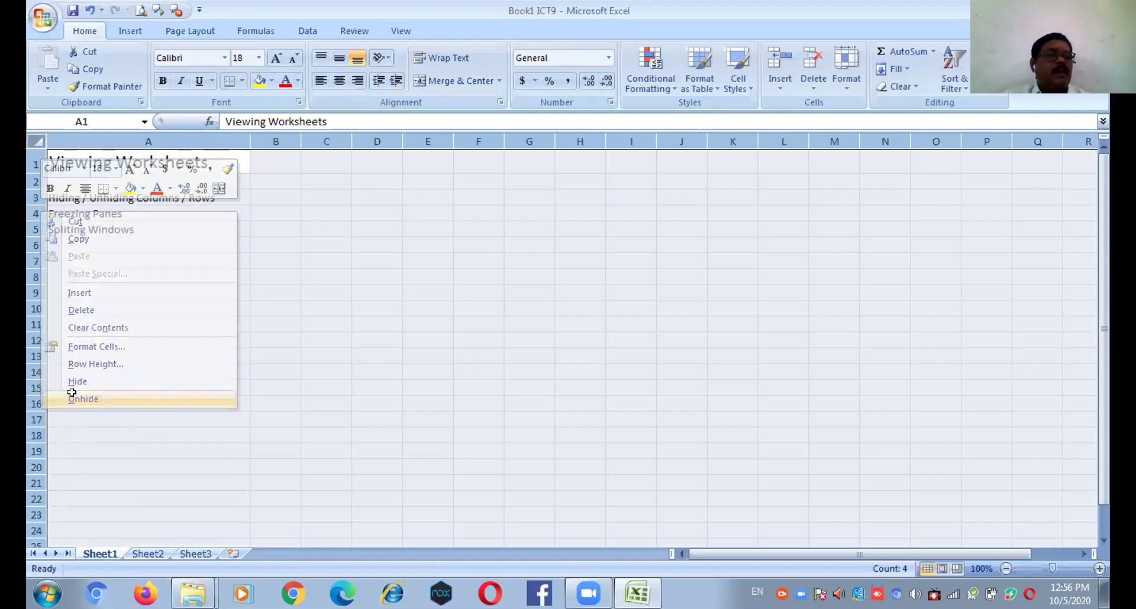
pyautogui.click(108, 326)
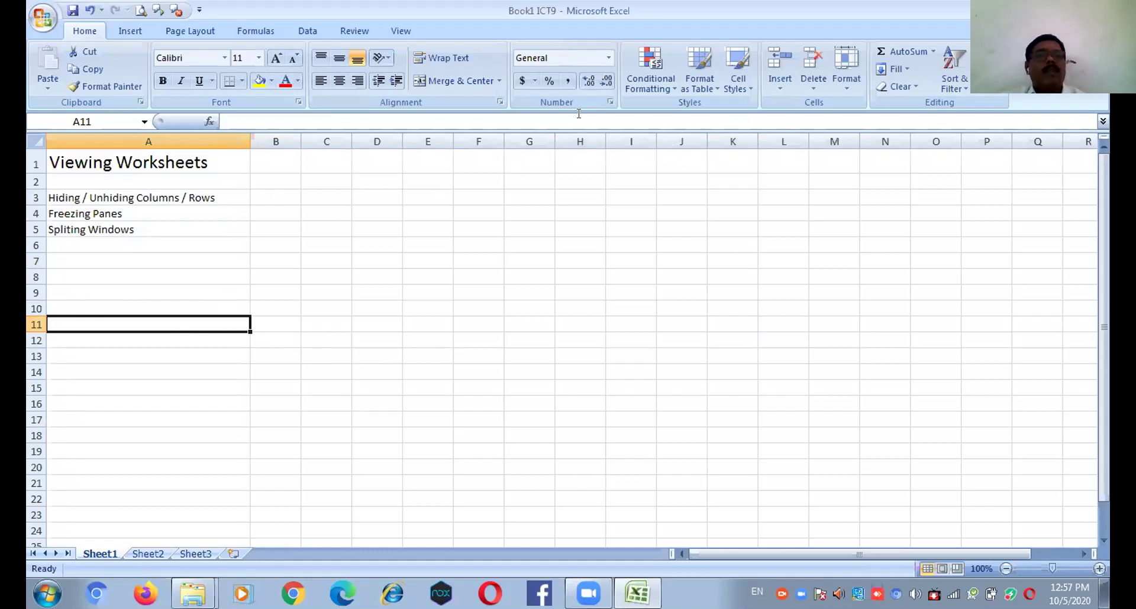
# - Freeze the top row of Sheet1 with the Freeze Top Row option
pyautogui.click(400, 31)
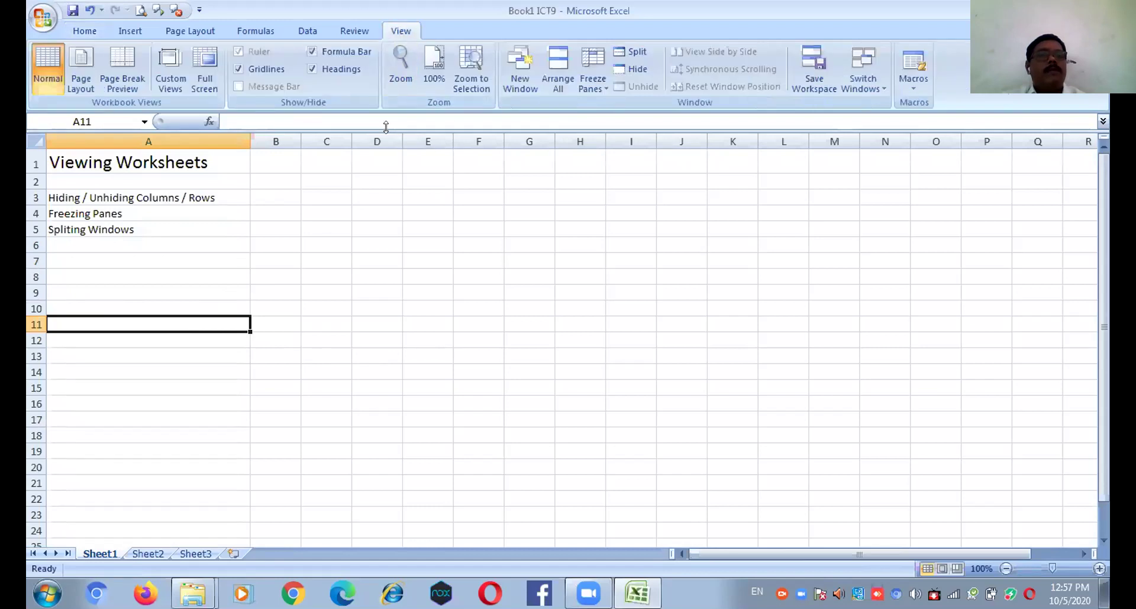
pyautogui.click(671, 109)
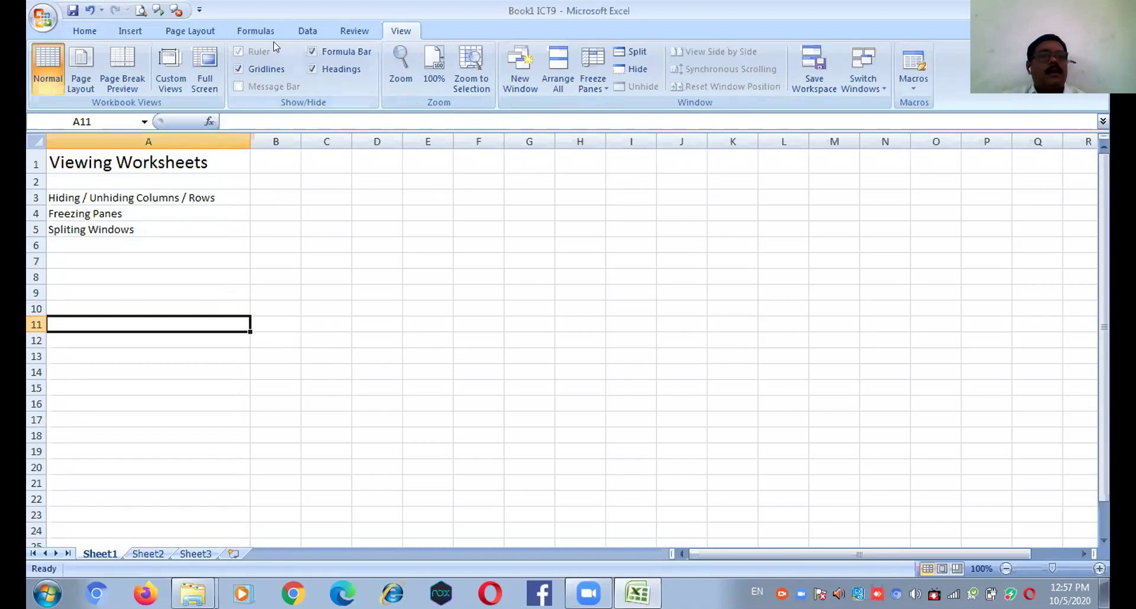
pyautogui.click(299, 33)
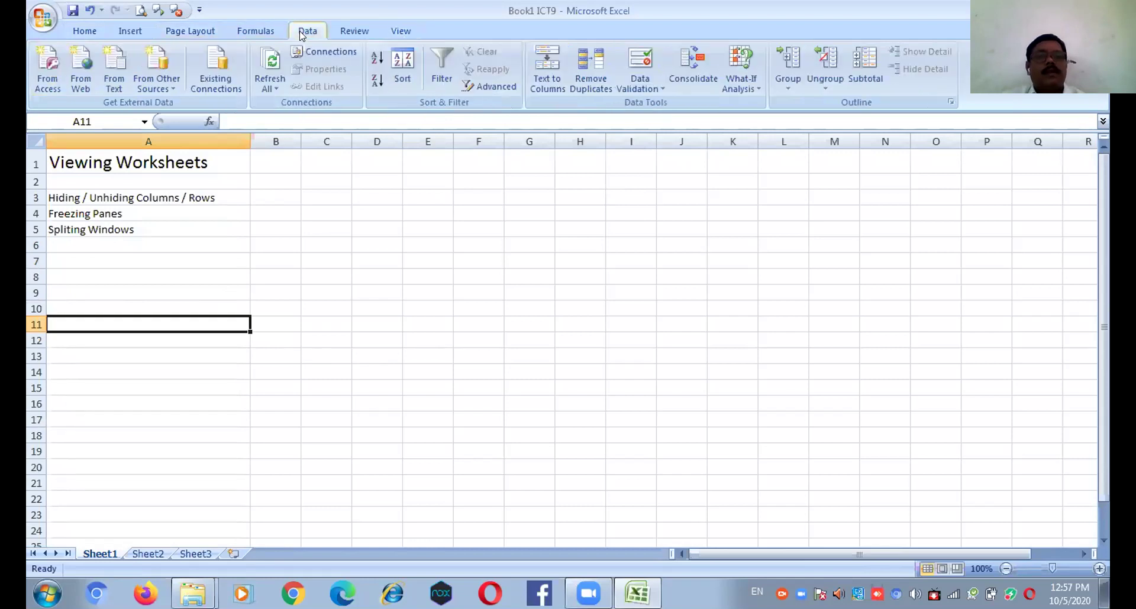
pyautogui.click(404, 33)
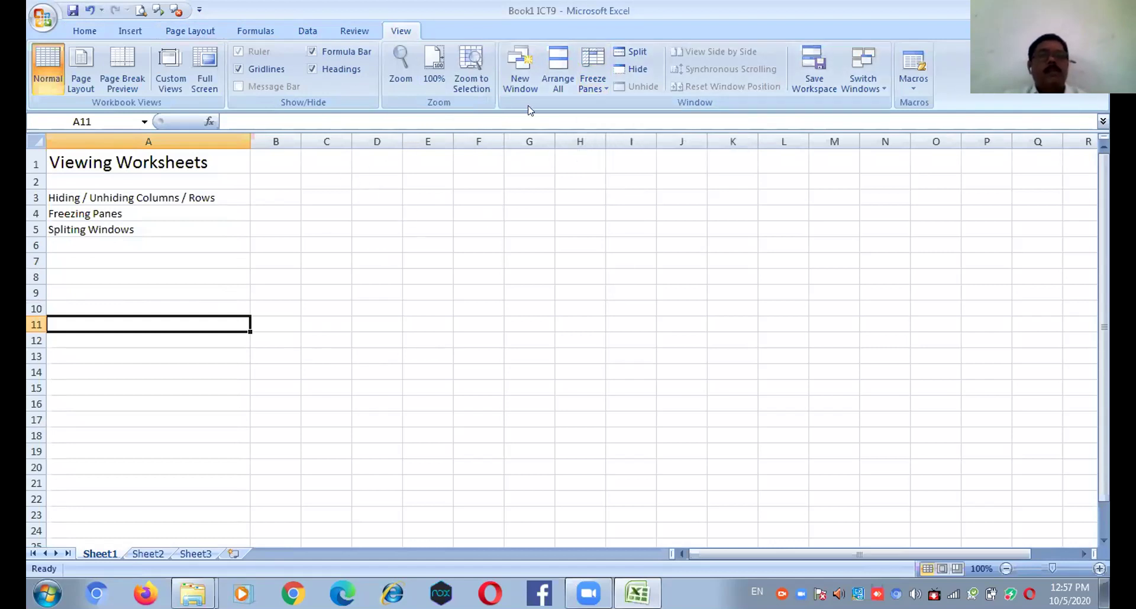
pyautogui.click(601, 89)
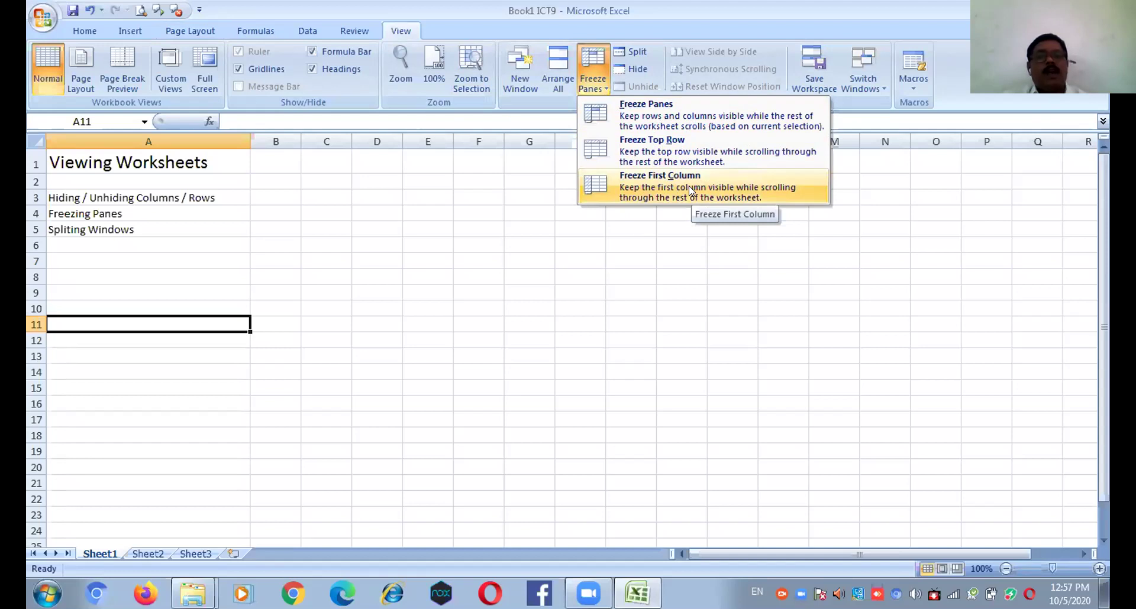
pyautogui.click(669, 144)
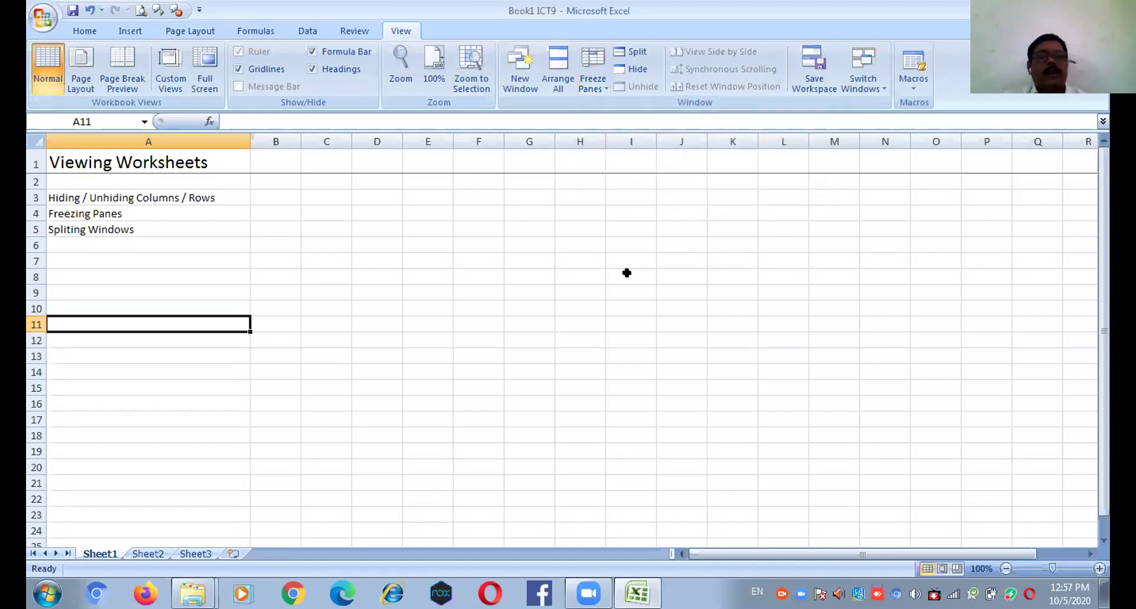
pyautogui.moveTo(621, 211); pyautogui.dragTo(615, 369)
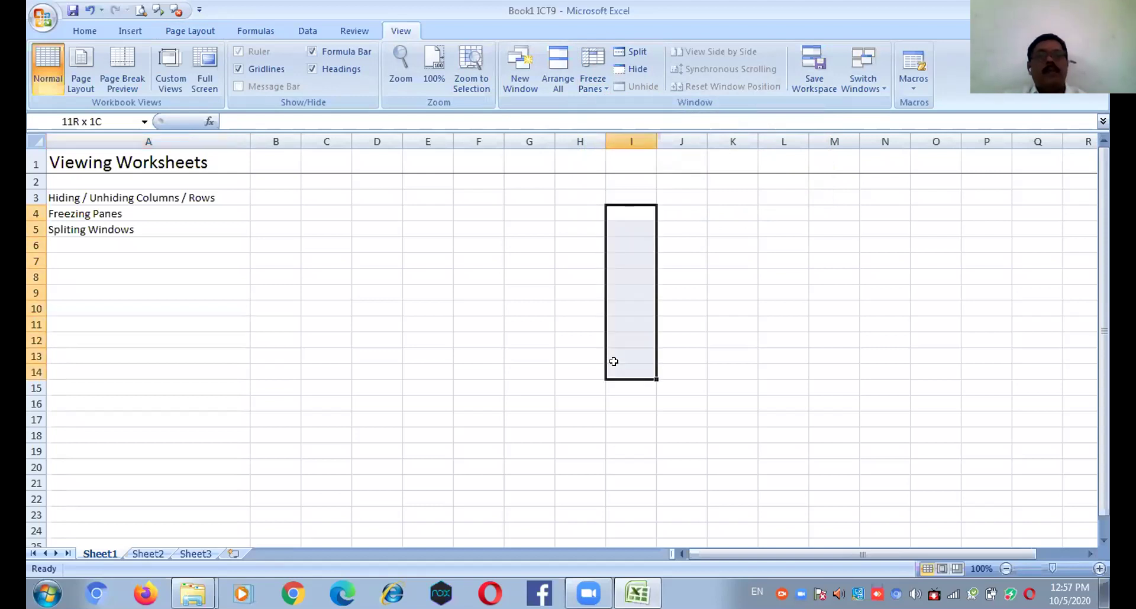
pyautogui.click(615, 372)
pyautogui.moveTo(1103, 418)
pyautogui.mouseDown()
pyautogui.moveTo(1108, 488)
pyautogui.moveTo(1104, 402)
pyautogui.mouseUp()
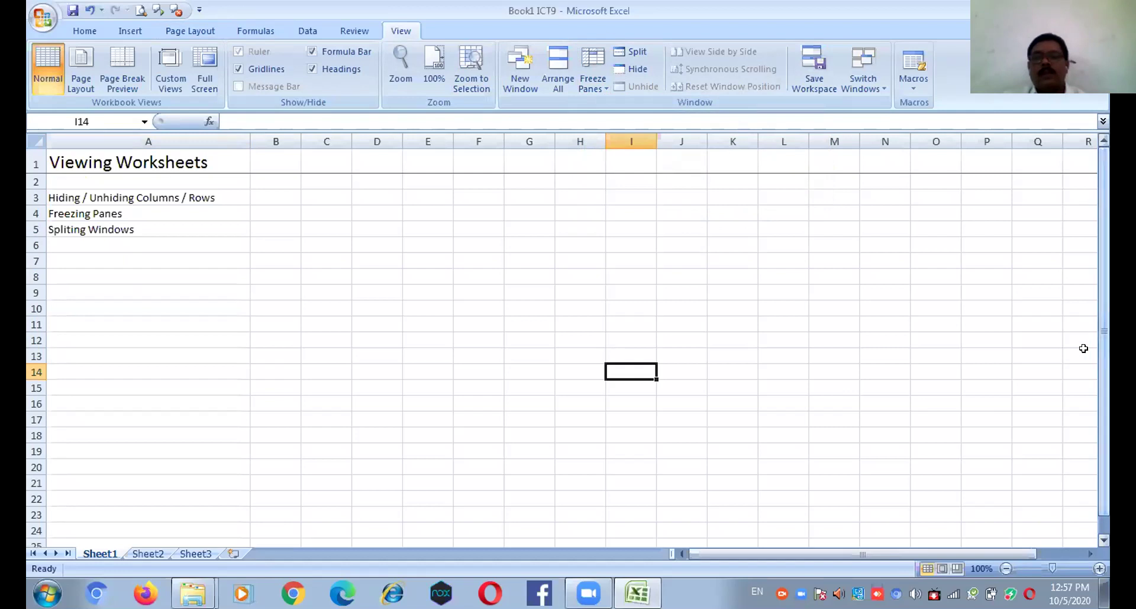
pyautogui.click(1035, 345)
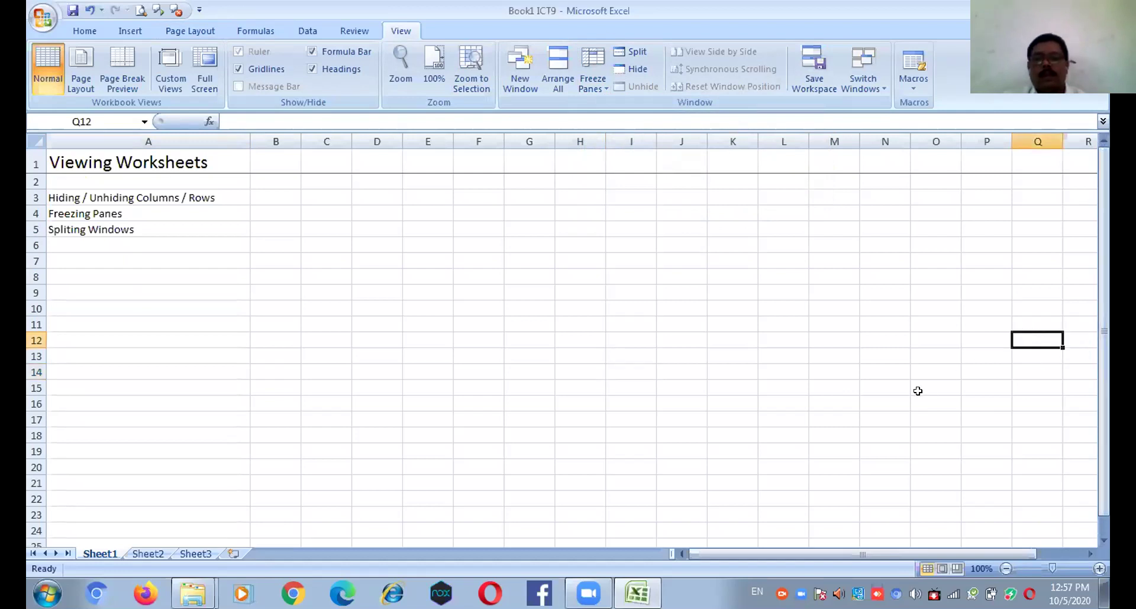
pyautogui.moveTo(127, 232); pyautogui.dragTo(148, 308)
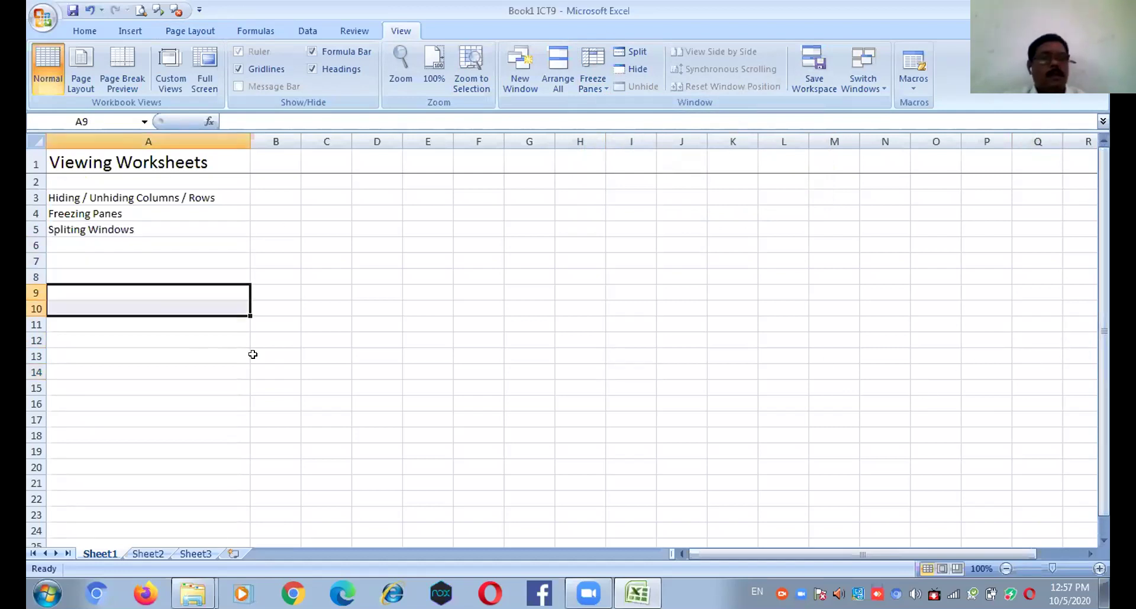
pyautogui.press('Up')
pyautogui.press('Up')
pyautogui.press('Up')
pyautogui.press('Up')
pyautogui.press('Up')
pyautogui.press('Up')
pyautogui.press('Up')
pyautogui.press('Up')
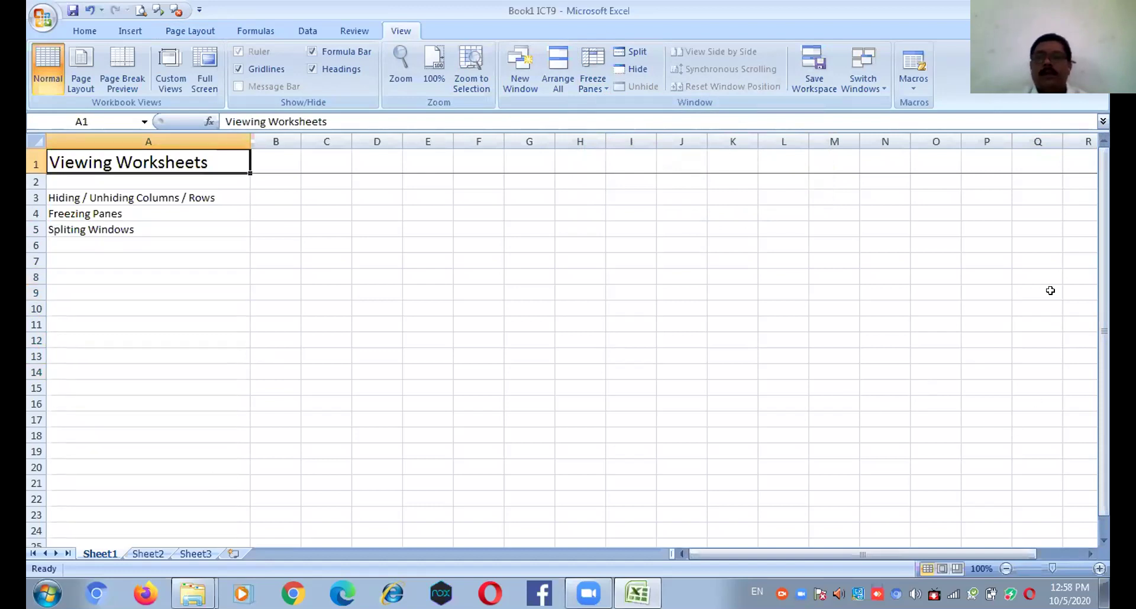
# - Examine how the frozen top row behaves further down the worksheet, and return to the start of the sheet
pyautogui.moveTo(1102, 227); pyautogui.dragTo(1103, 355)
pyautogui.moveTo(1103, 394); pyautogui.dragTo(1103, 165)
pyautogui.moveTo(851, 305); pyautogui.dragTo(884, 160)
pyautogui.moveTo(868, 368); pyautogui.dragTo(874, 346)
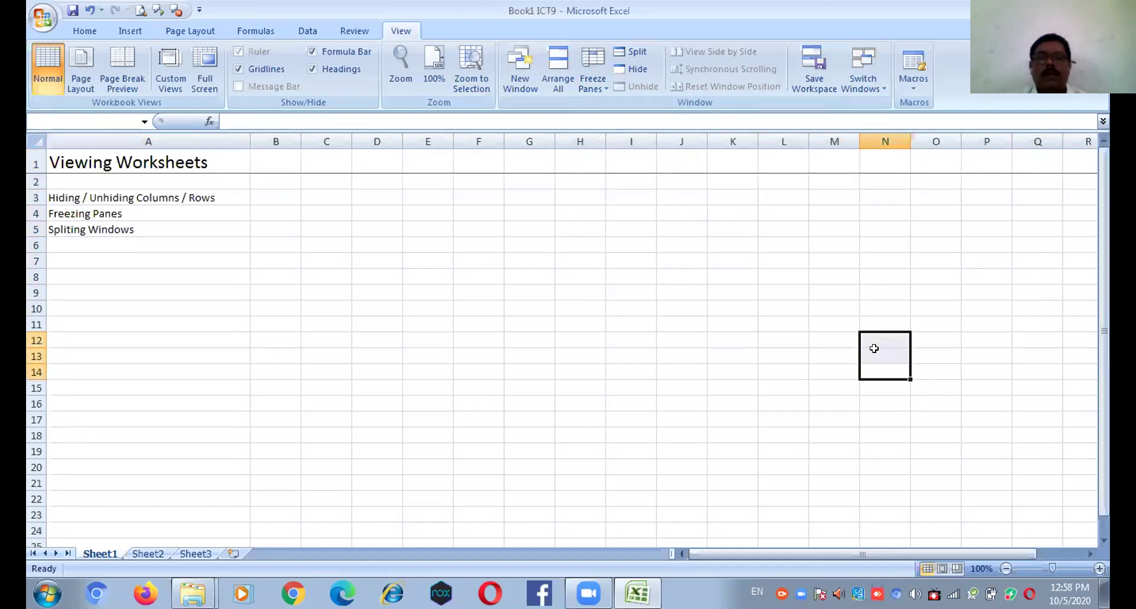
pyautogui.moveTo(108, 222); pyautogui.dragTo(114, 213)
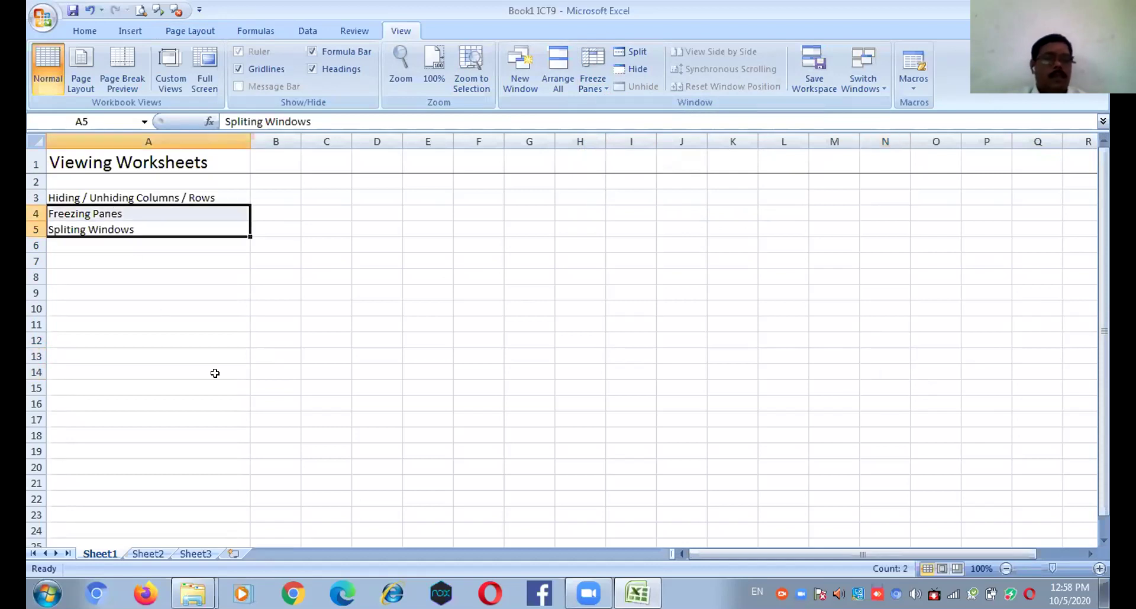
pyautogui.click(1104, 540)
pyautogui.scroll(-1, 1103, 540)
pyautogui.scroll(-1, 1102, 539)
pyautogui.scroll(-4, 1100, 539)
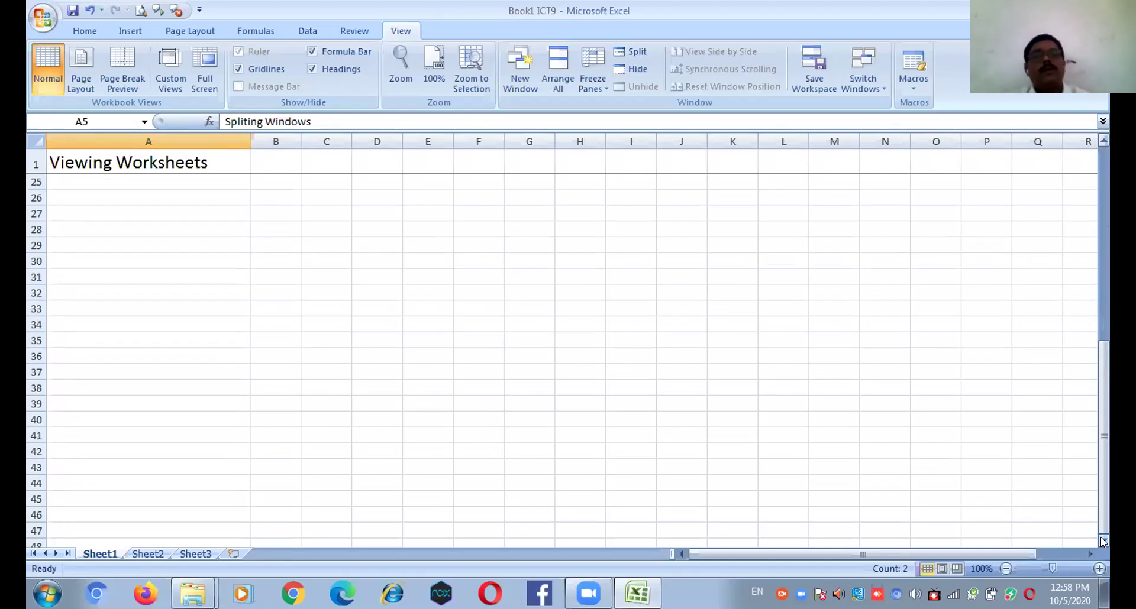
pyautogui.scroll(-6, 1102, 541)
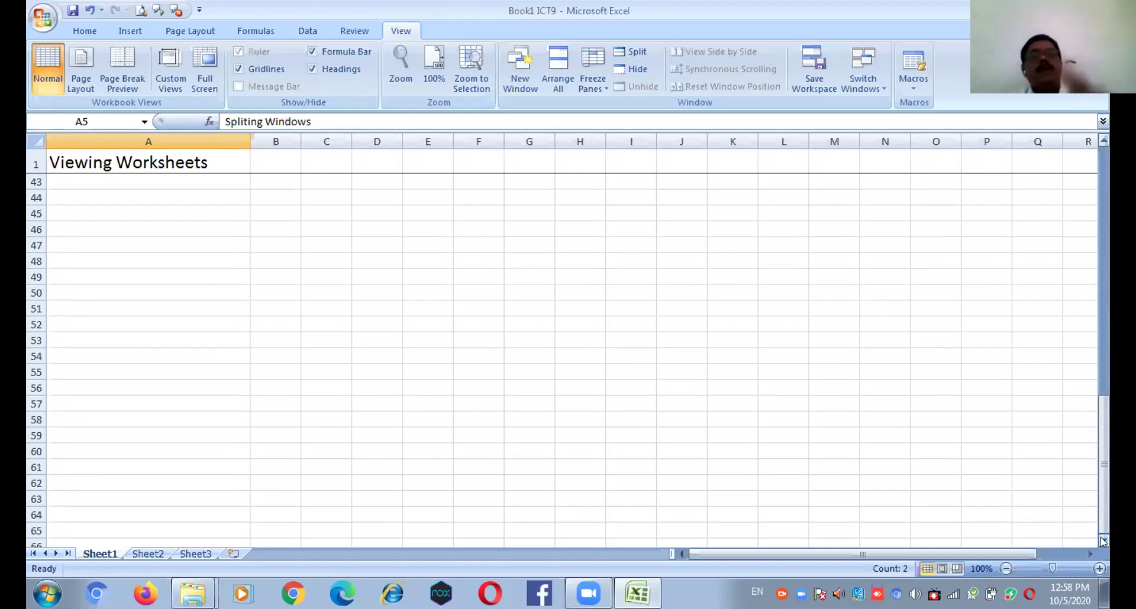
pyautogui.moveTo(1099, 513); pyautogui.dragTo(1099, 216)
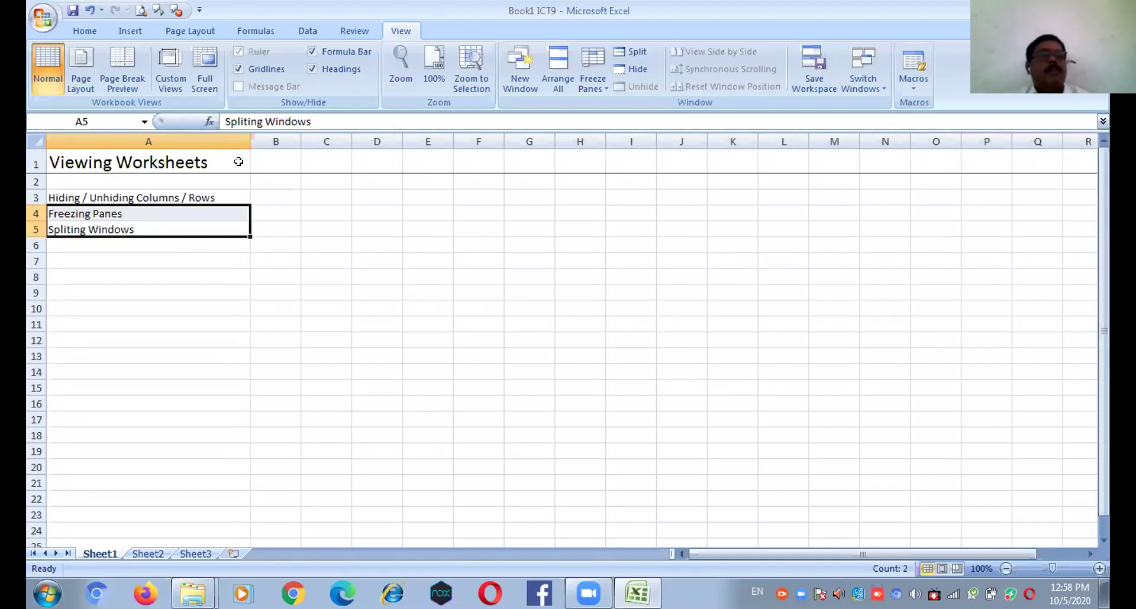
# - Unfreeze the top row of Sheet1 and freeze the first column instead
pyautogui.click(590, 95)
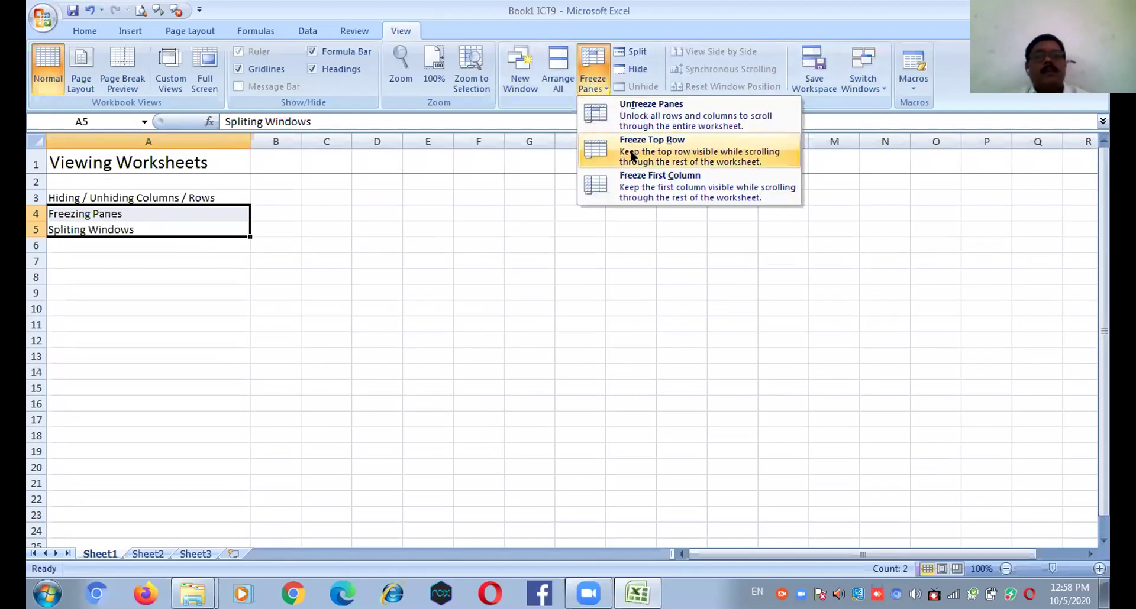
pyautogui.click(618, 112)
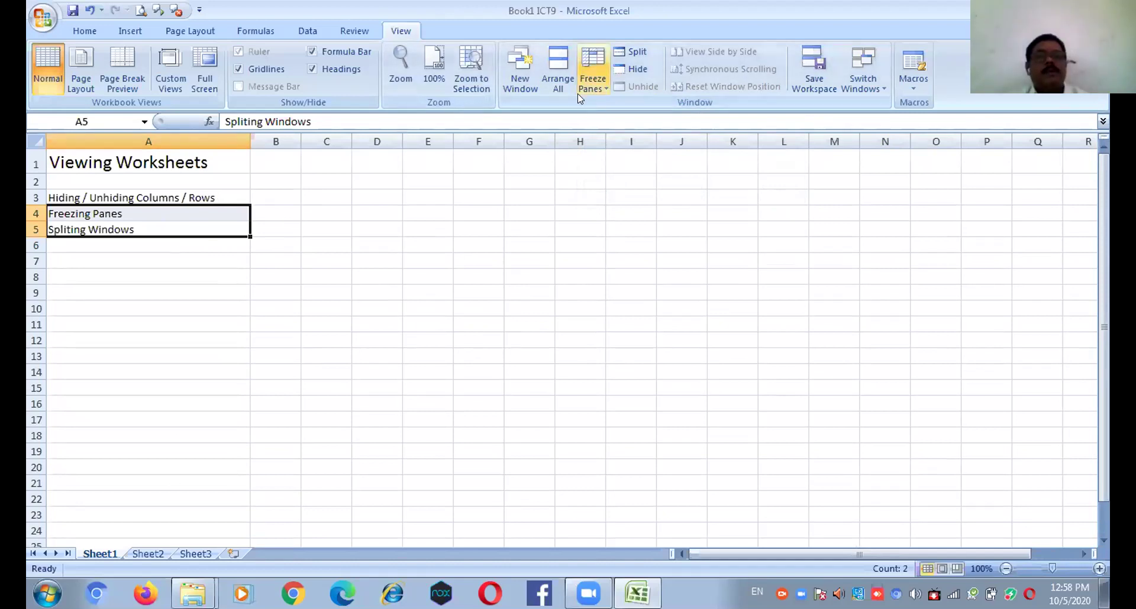
pyautogui.click(594, 95)
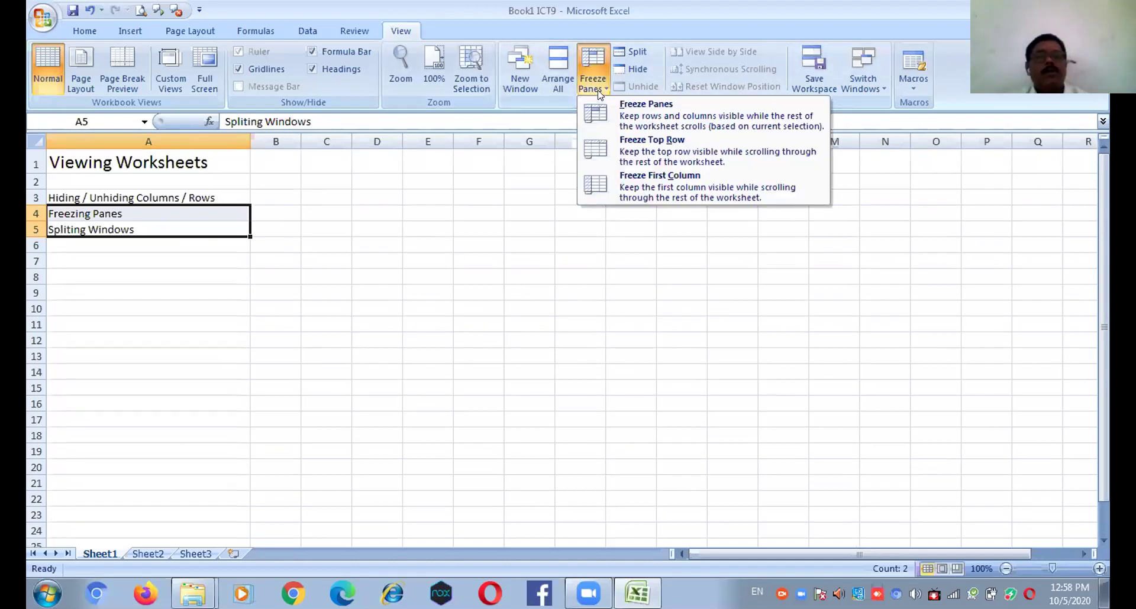
pyautogui.click(668, 183)
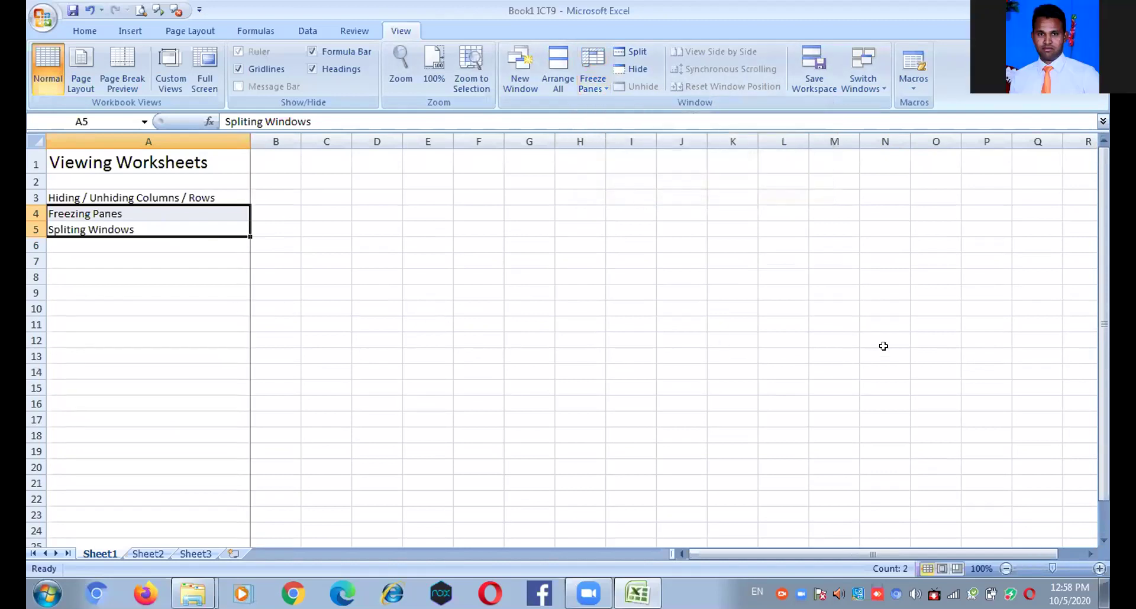
# - Check how the frozen first column behaves across the sheet's distant columns, and unfreeze the panes
pyautogui.click(1083, 550)
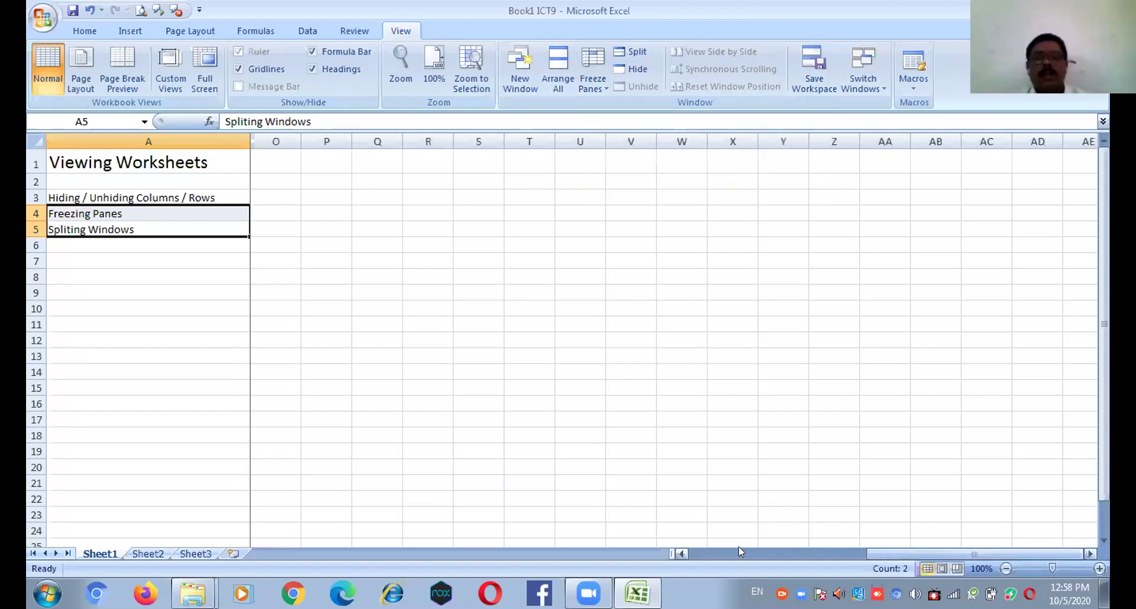
pyautogui.click(681, 554)
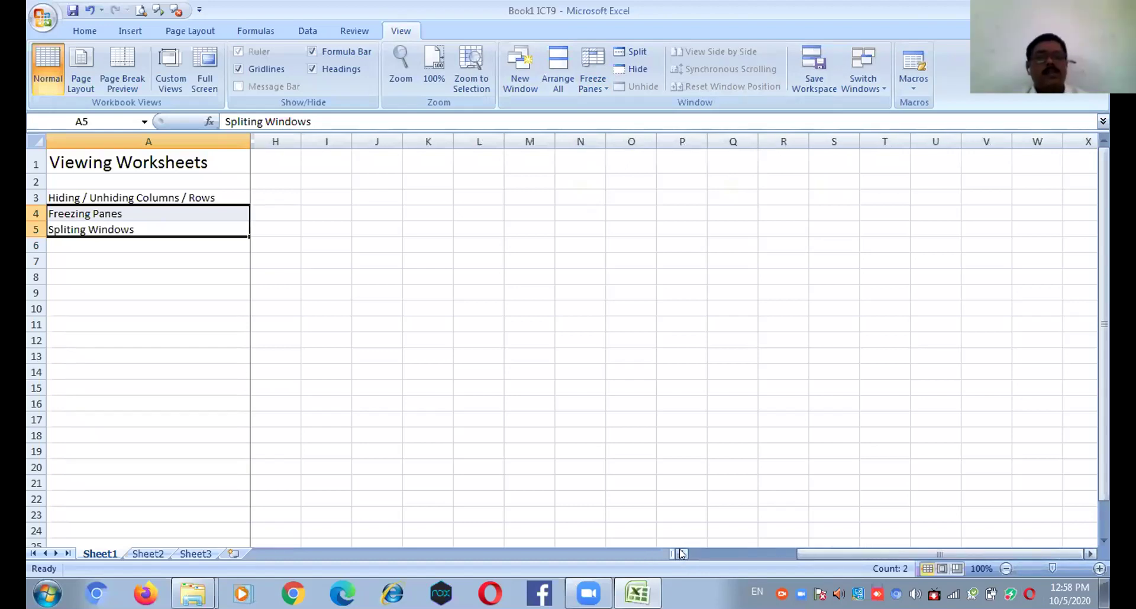
pyautogui.click(682, 550)
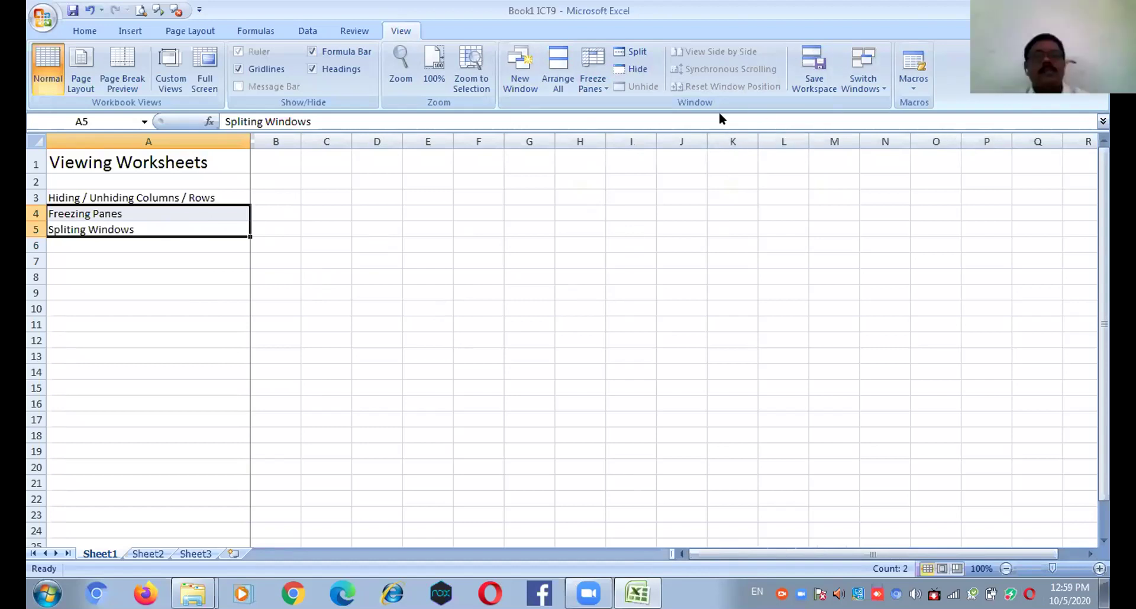
pyautogui.click(599, 86)
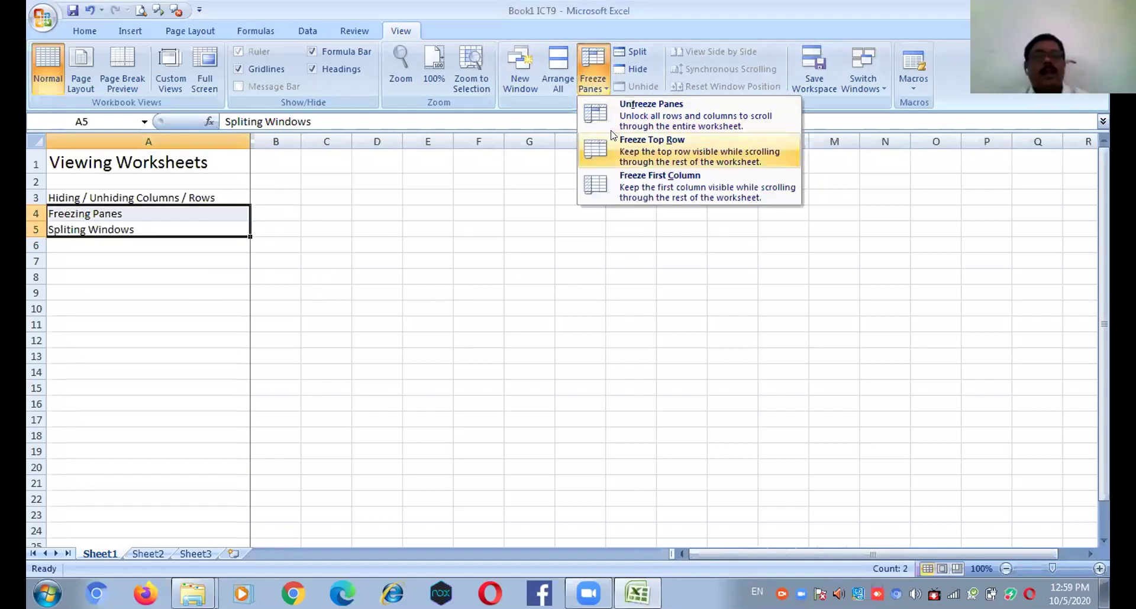
pyautogui.click(648, 116)
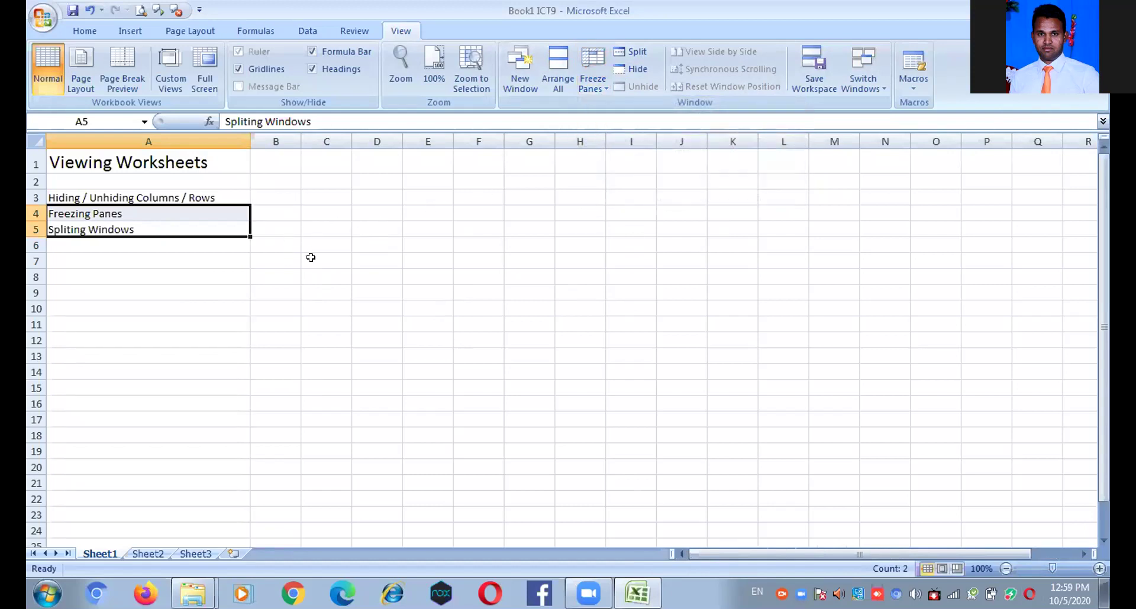
# - Close Book1 ICT9 without saving, close Book1 ICT10, and open Book1 ICT11 from the ICT NOTES folder
pyautogui.click(1095, 7)
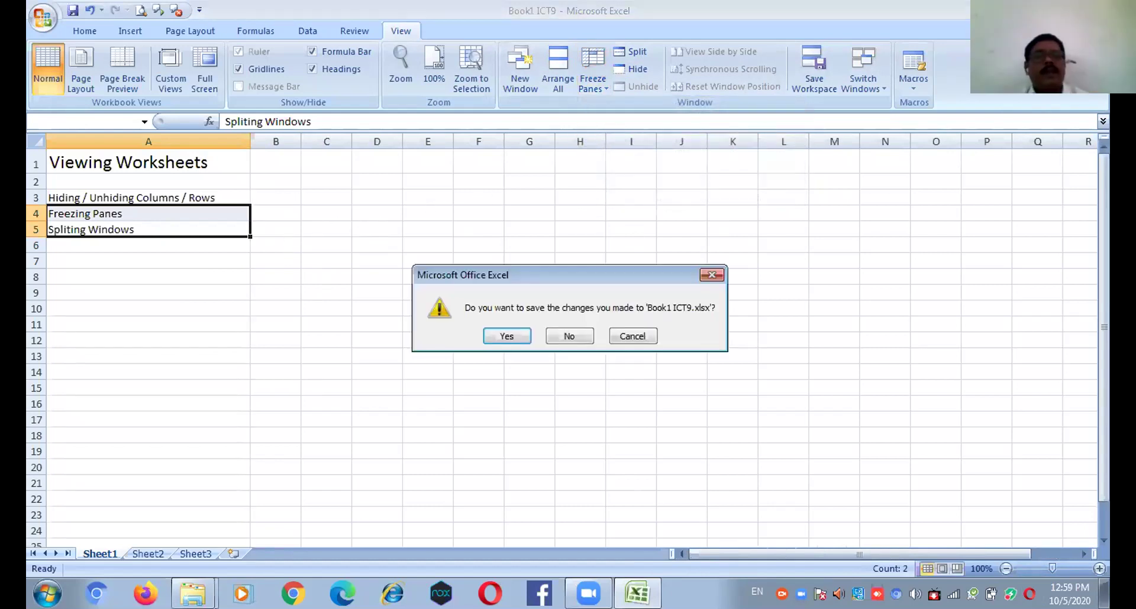
pyautogui.click(569, 336)
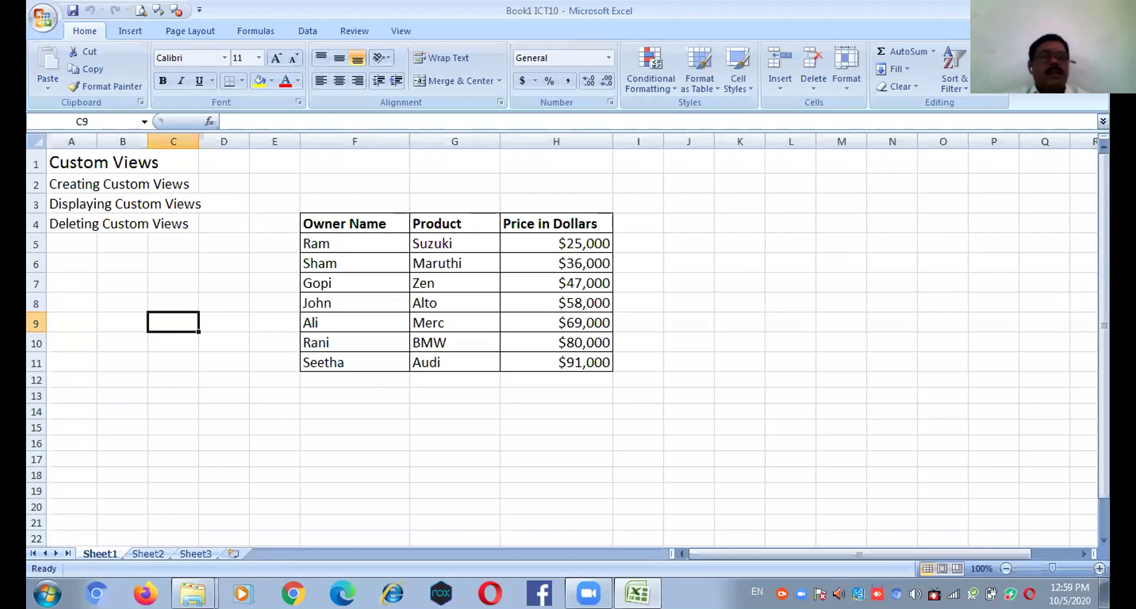
pyautogui.click(1099, 8)
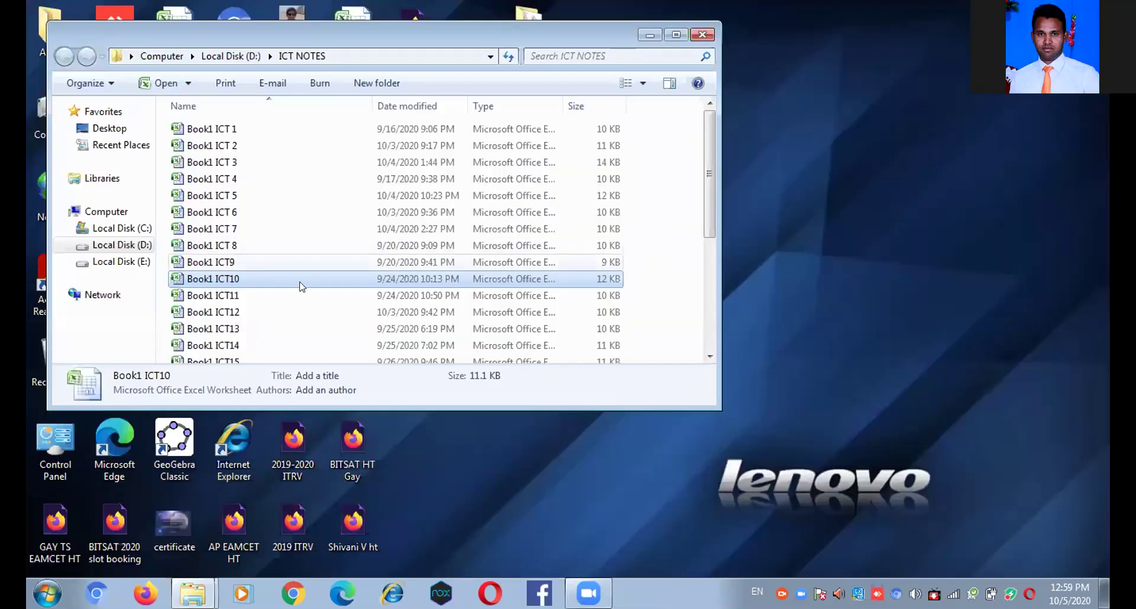
pyautogui.doubleClick(243, 294)
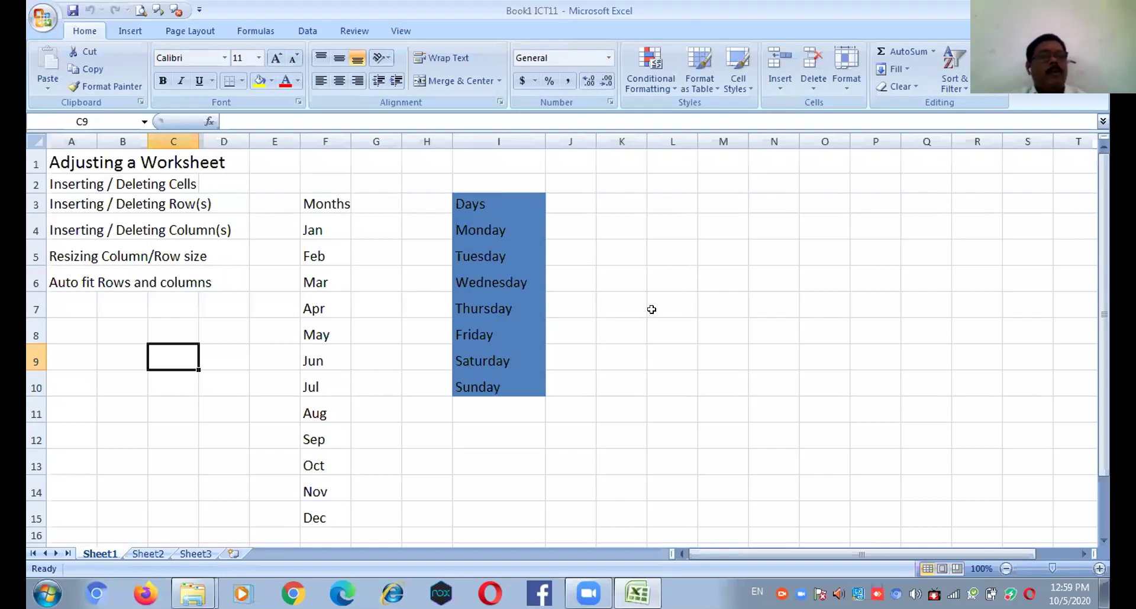
pyautogui.click(659, 200)
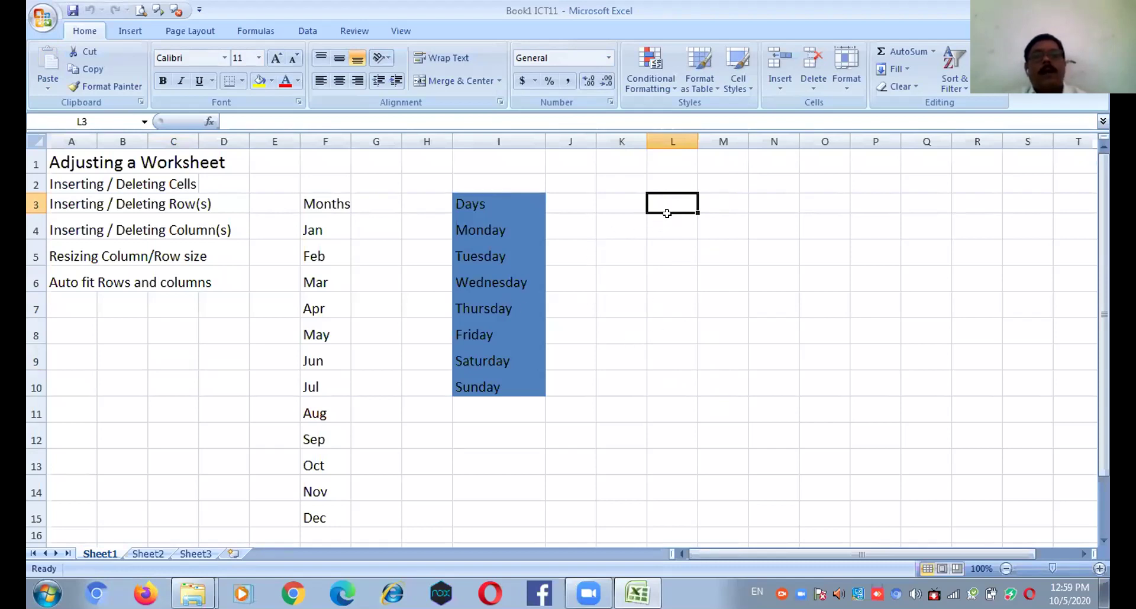
pyautogui.click(681, 142)
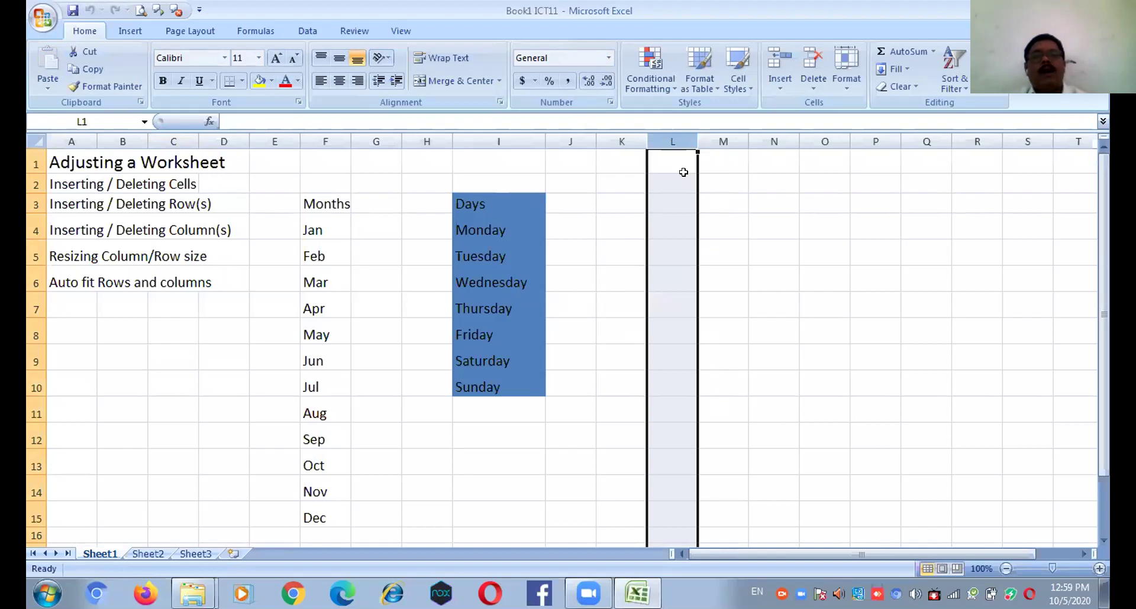
pyautogui.click(734, 223)
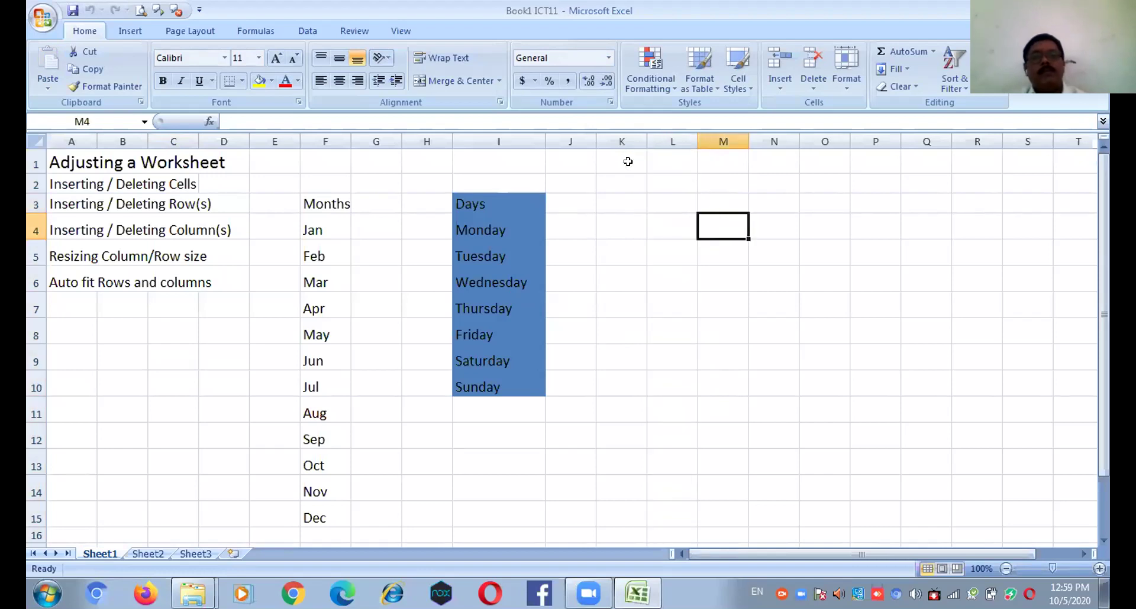
pyautogui.click(656, 162)
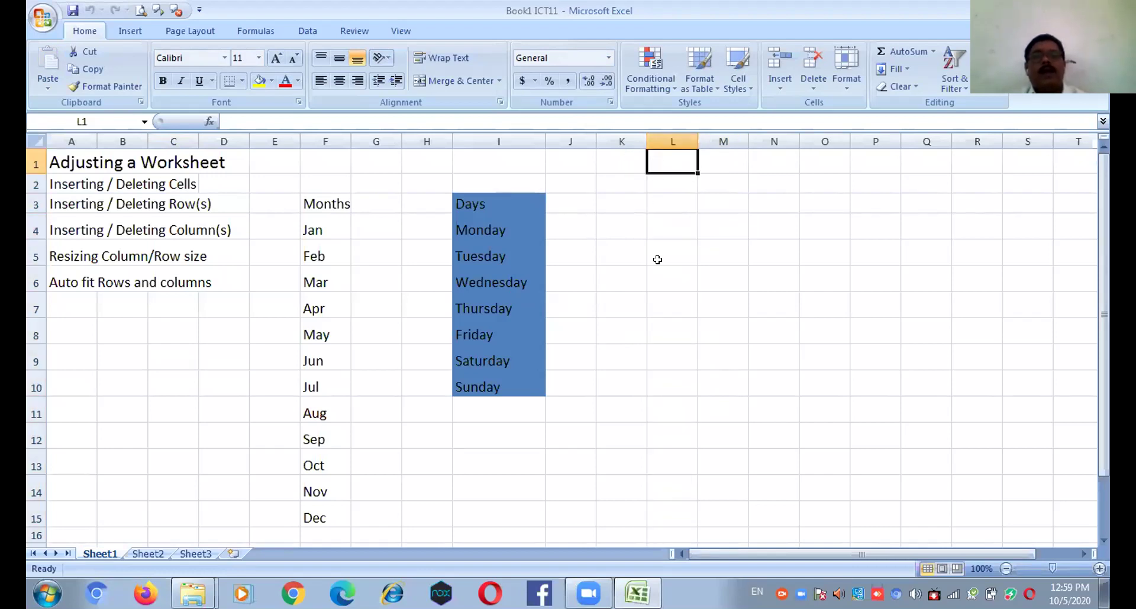
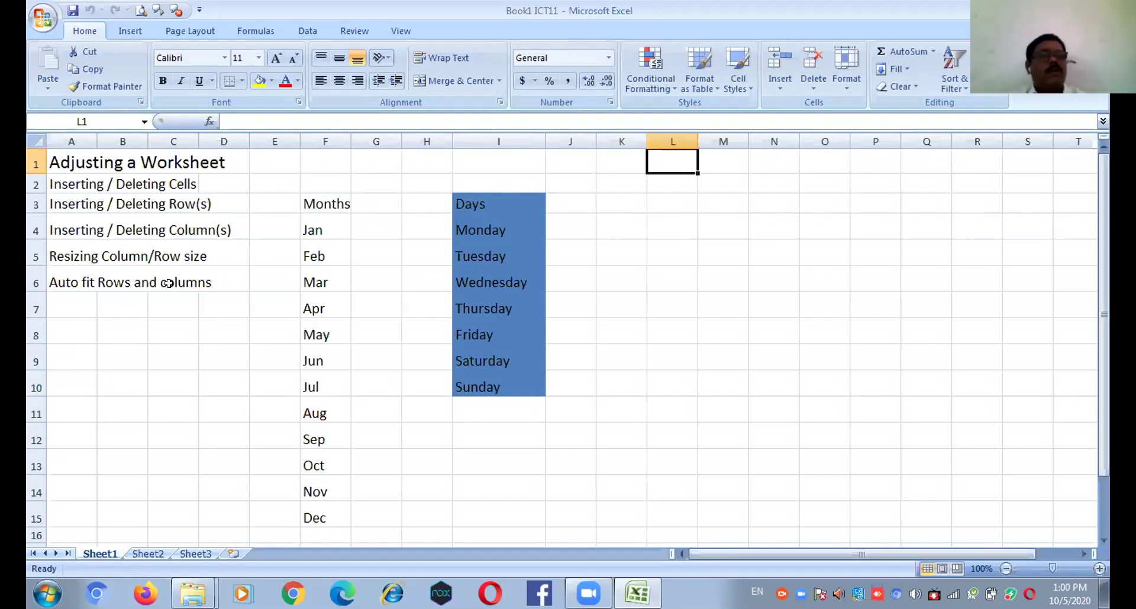
pyautogui.click(696, 296)
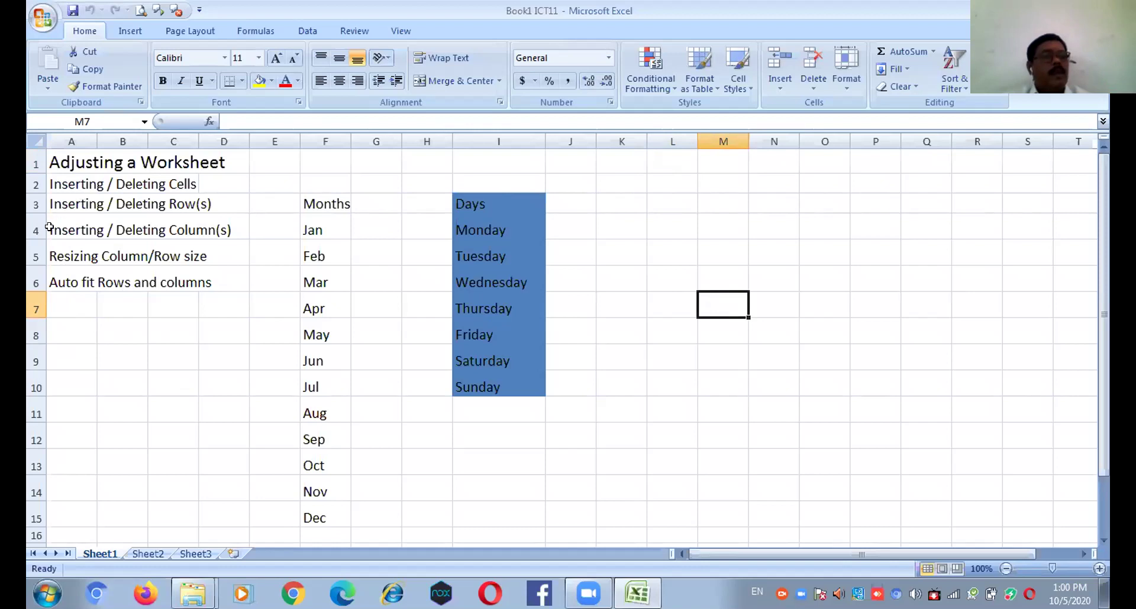
# - Make row 4 much taller, and auto-fit its height to the text
pyautogui.moveTo(36, 288); pyautogui.dragTo(35, 308)
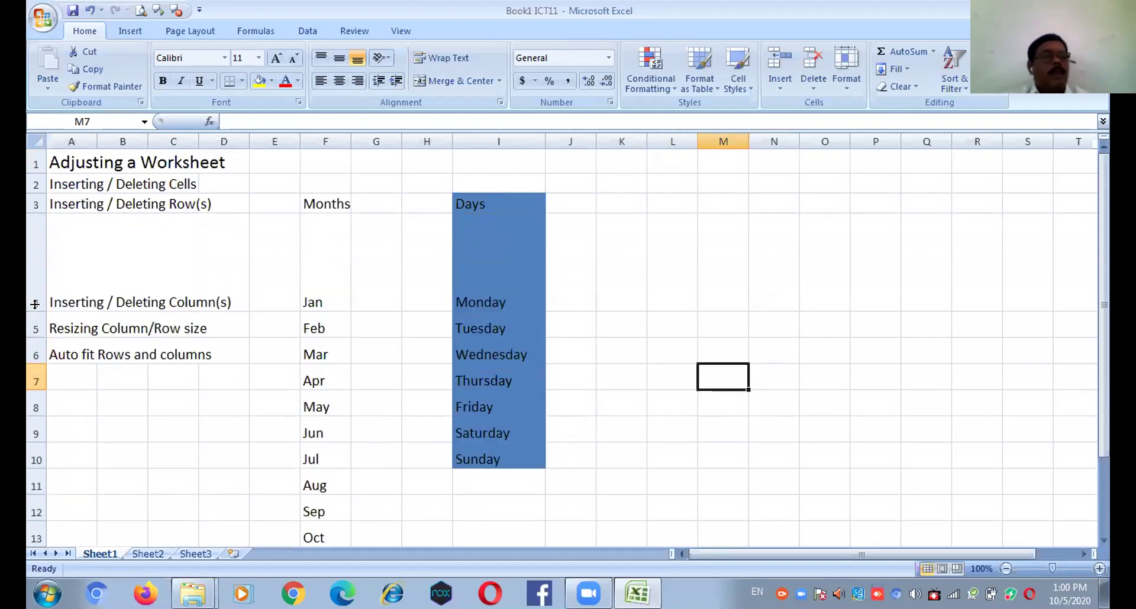
pyautogui.doubleClick(35, 304)
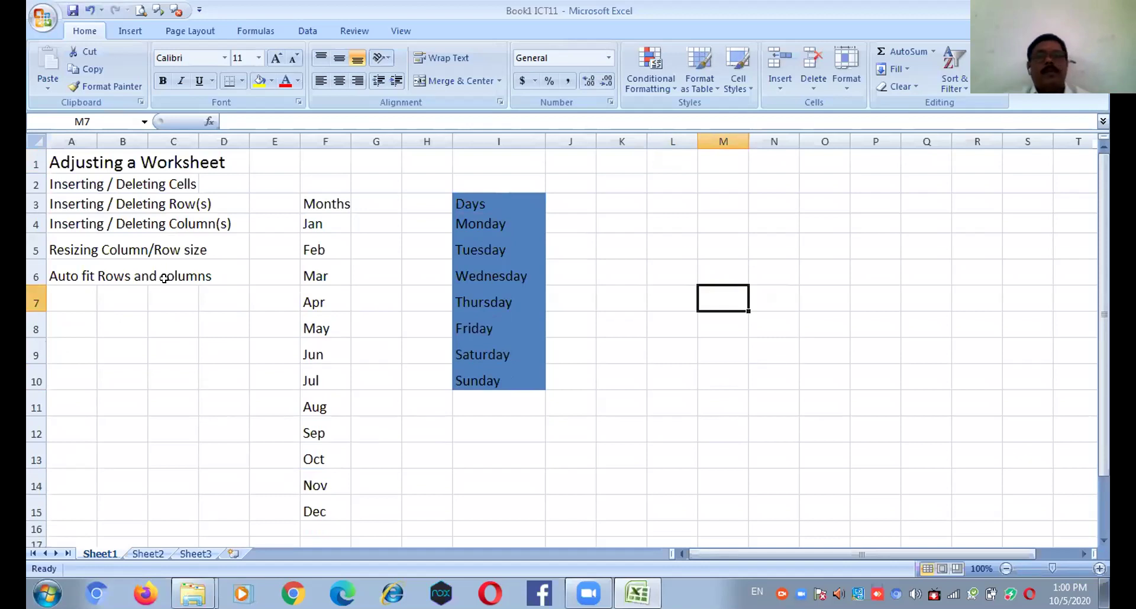
# - Select cells A1 to A8 and apply AutoFit Row Height to their rows
pyautogui.click(845, 85)
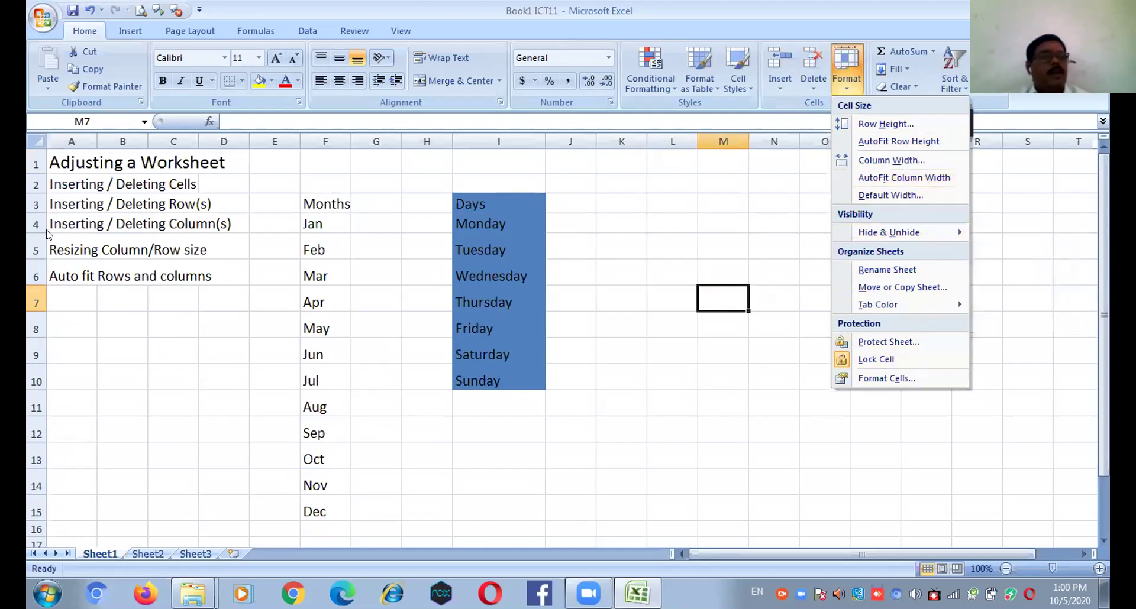
pyautogui.click(47, 147)
pyautogui.moveTo(63, 163); pyautogui.dragTo(71, 326)
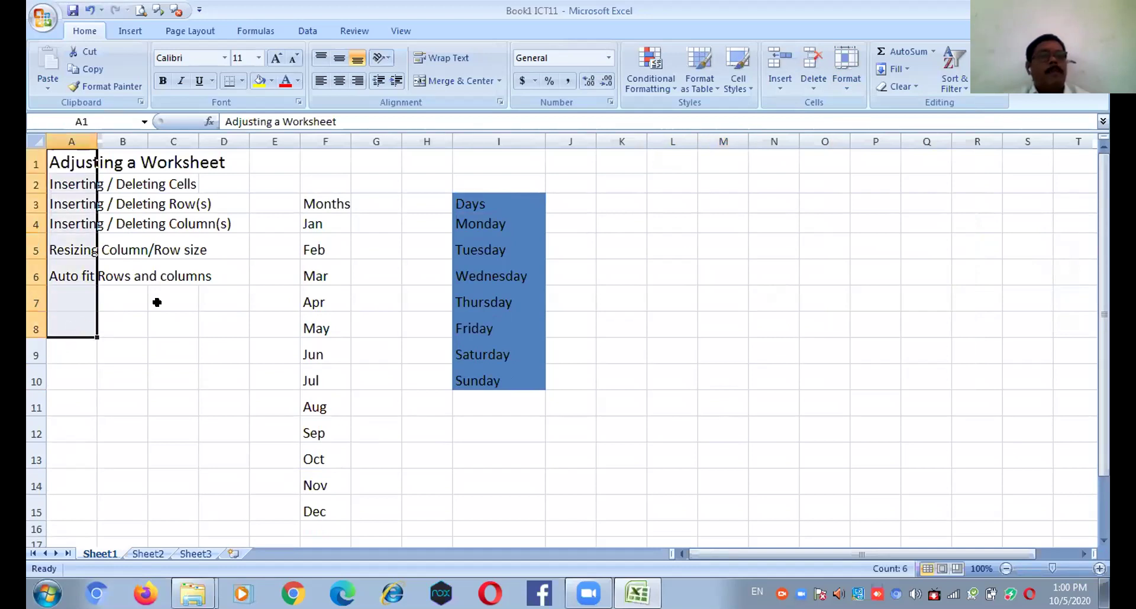
pyautogui.click(847, 91)
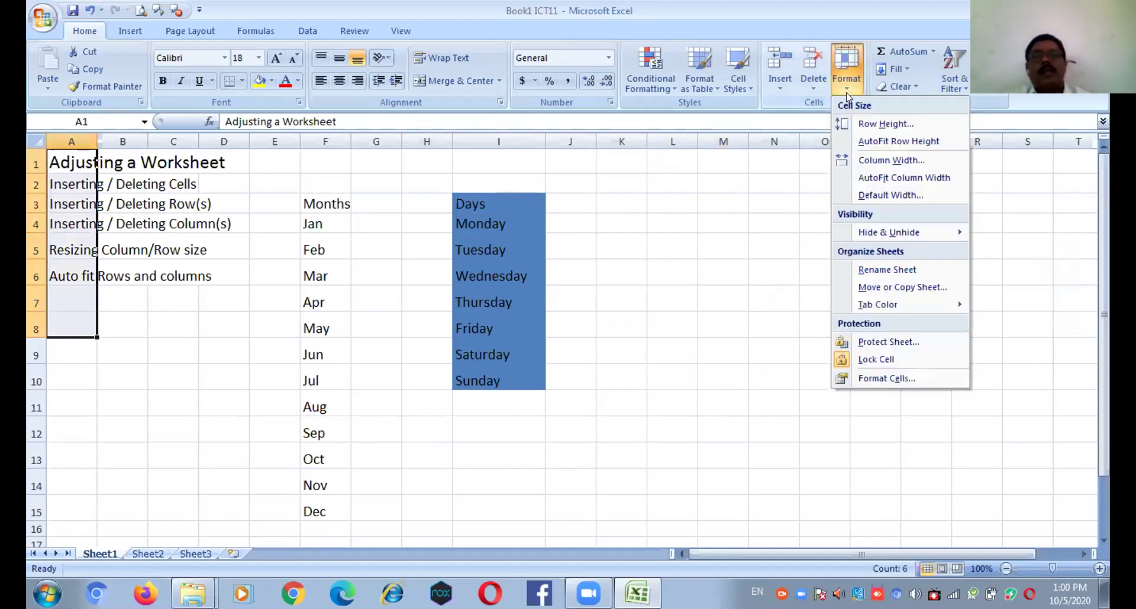
pyautogui.click(906, 146)
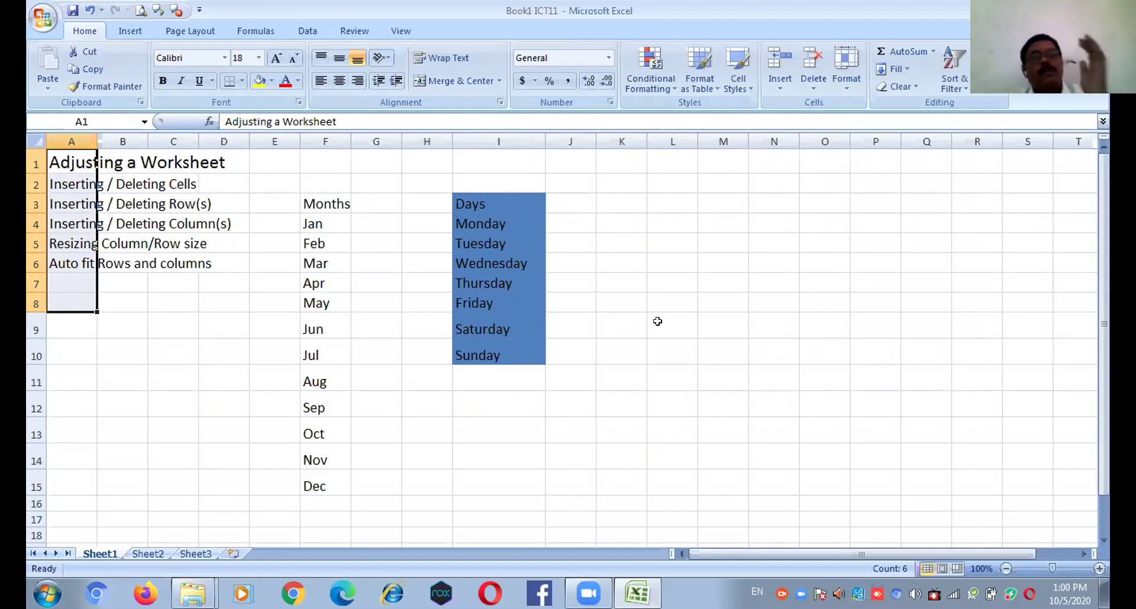
# - Select the entire worksheet, apply AutoFit Row Height to all rows, and check the result down to the December row
pyautogui.click(677, 277)
pyautogui.click(37, 141)
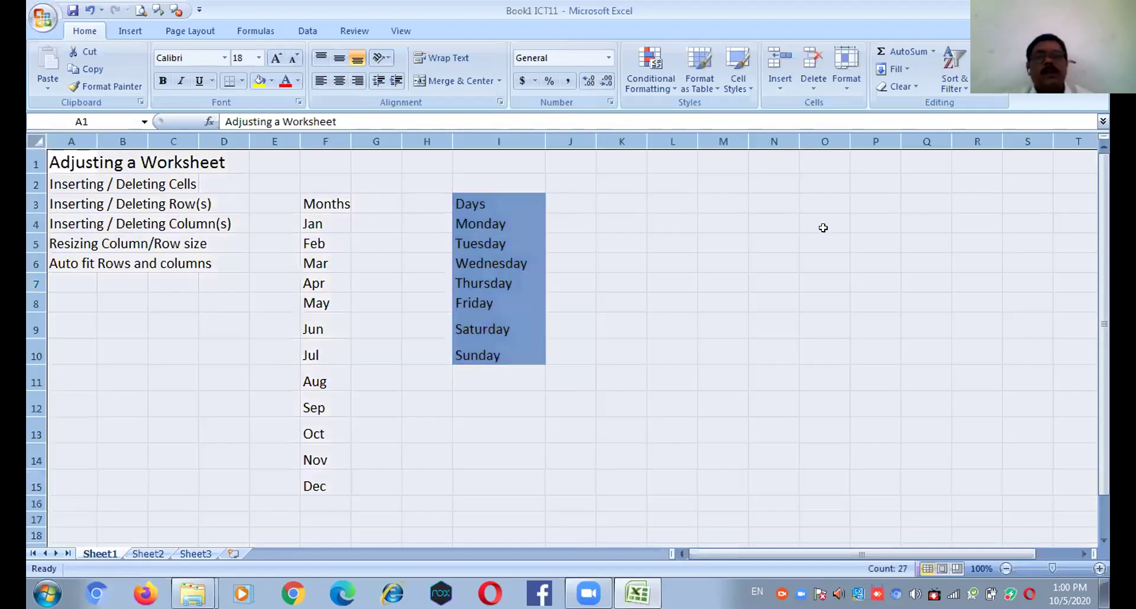
pyautogui.click(845, 86)
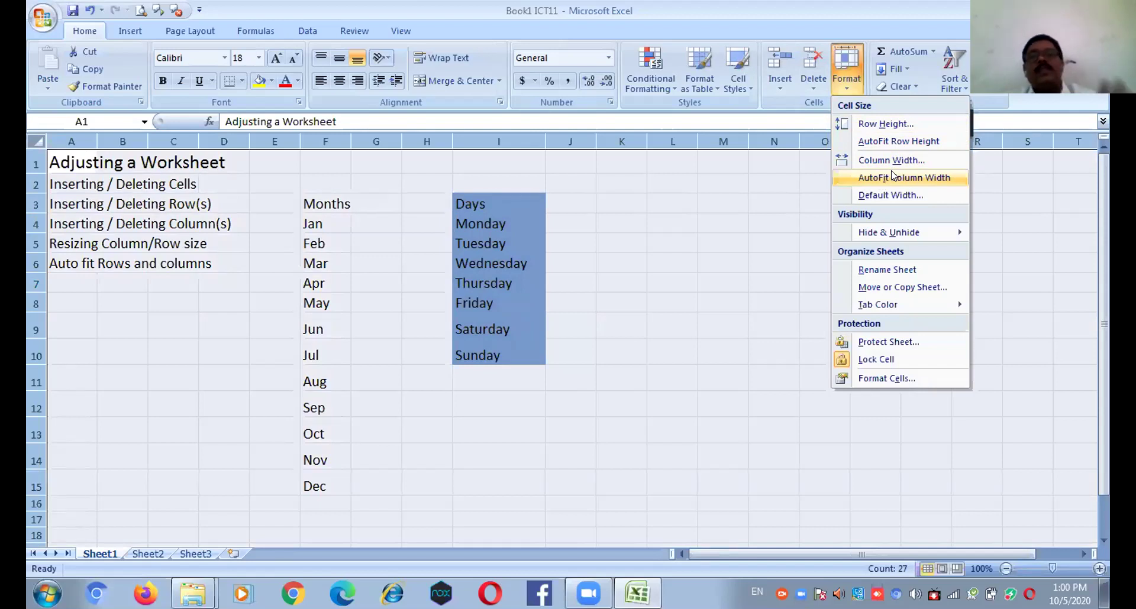
pyautogui.click(885, 141)
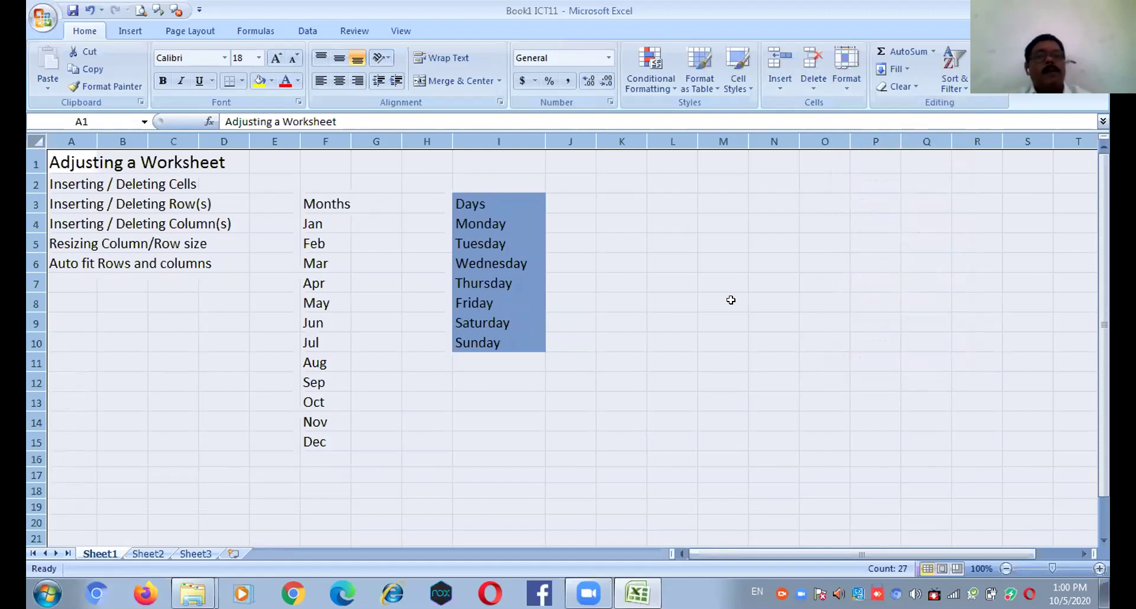
pyautogui.click(846, 70)
pyautogui.click(879, 142)
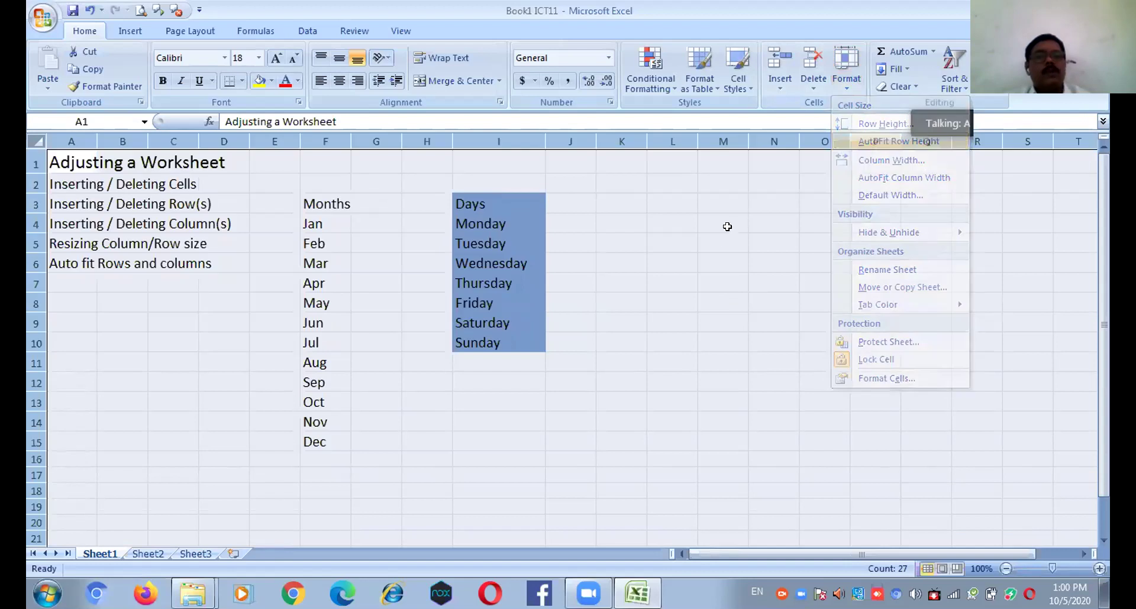
pyautogui.click(720, 241)
pyautogui.scroll(-2, 719, 240)
pyautogui.scroll(1, 720, 241)
pyautogui.scroll(-1, 720, 241)
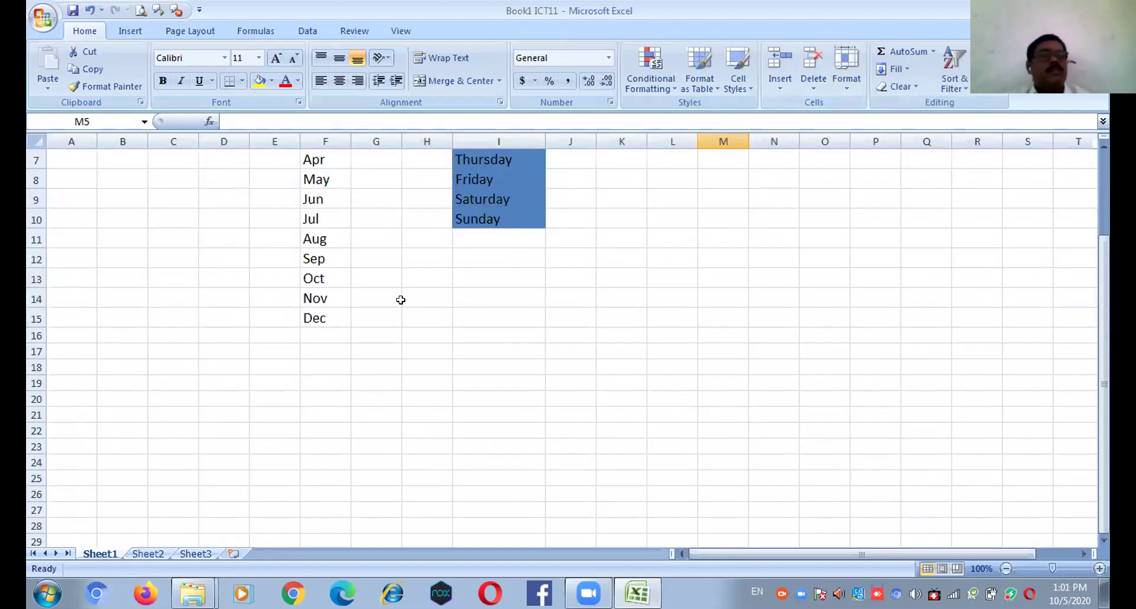
pyautogui.scroll(2, 401, 300)
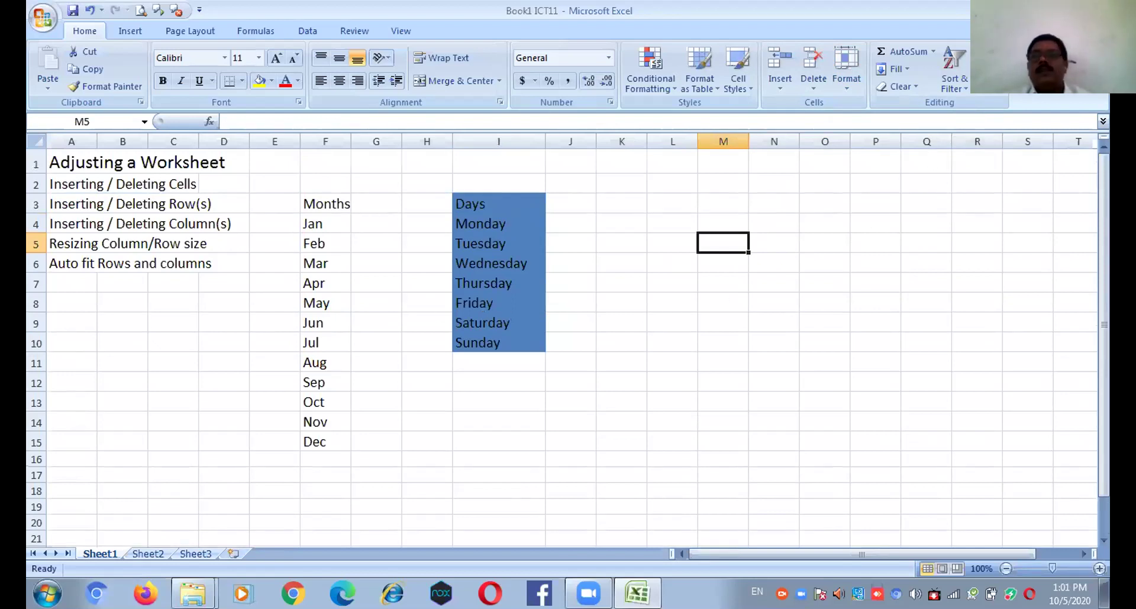
# - Close Book1 ICT11 without saving its changes and bring up the Book1 ICT12 workbook
pyautogui.click(1097, 8)
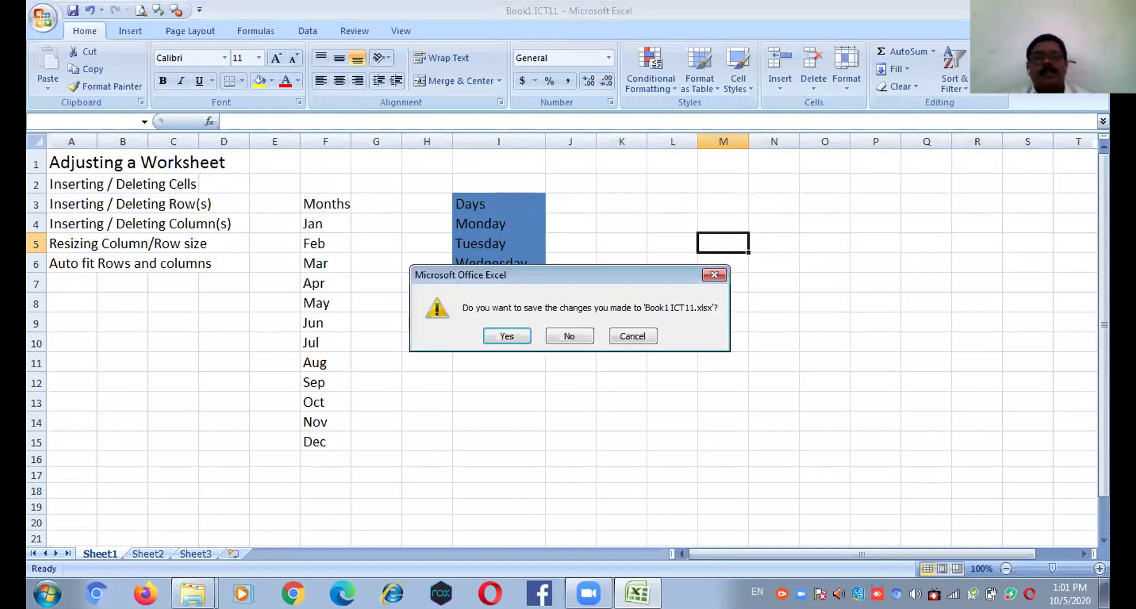
pyautogui.click(569, 336)
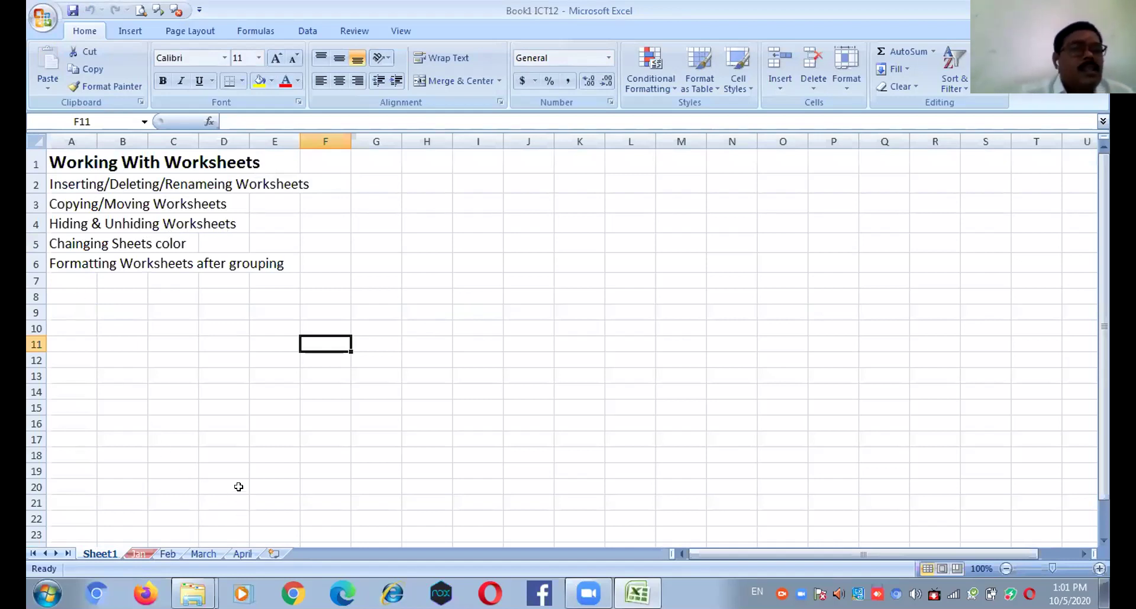
# - View the Feb worksheet of Book1 ICT12 and return to the topic list on Sheet1
pyautogui.click(168, 555)
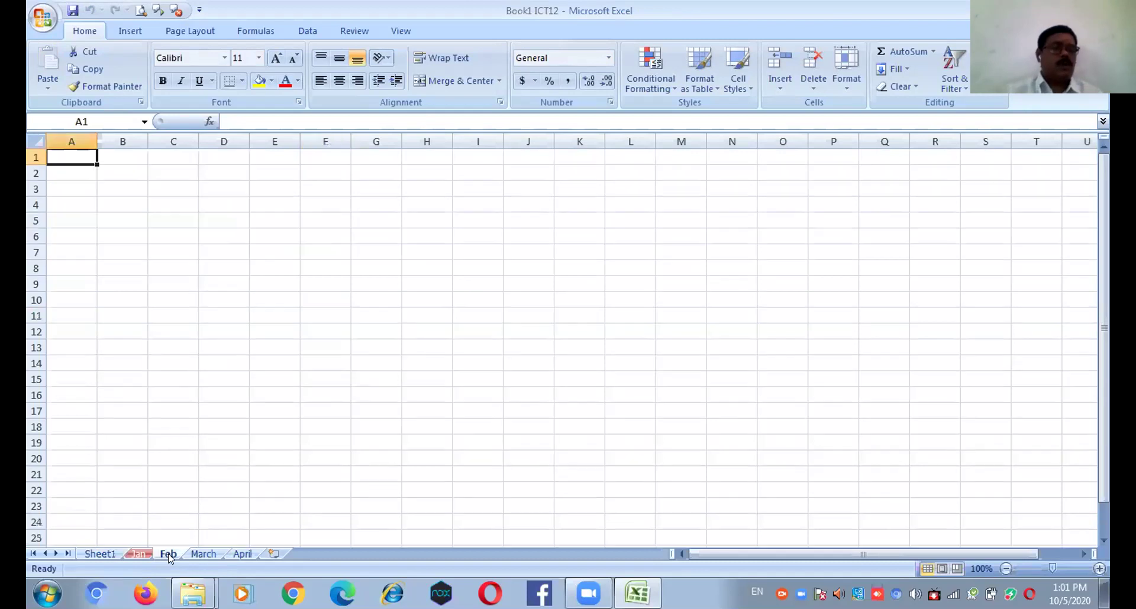
pyautogui.click(99, 553)
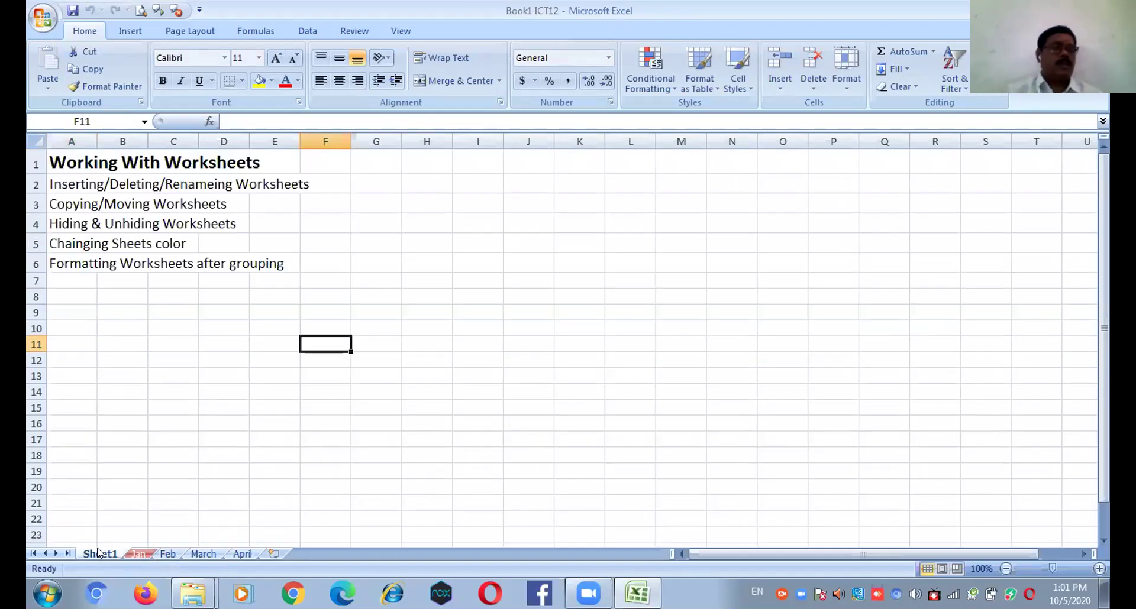
# - Jump to the Feb worksheet through the workbook's sheet list and return to Sheet1
pyautogui.rightClick(56, 555)
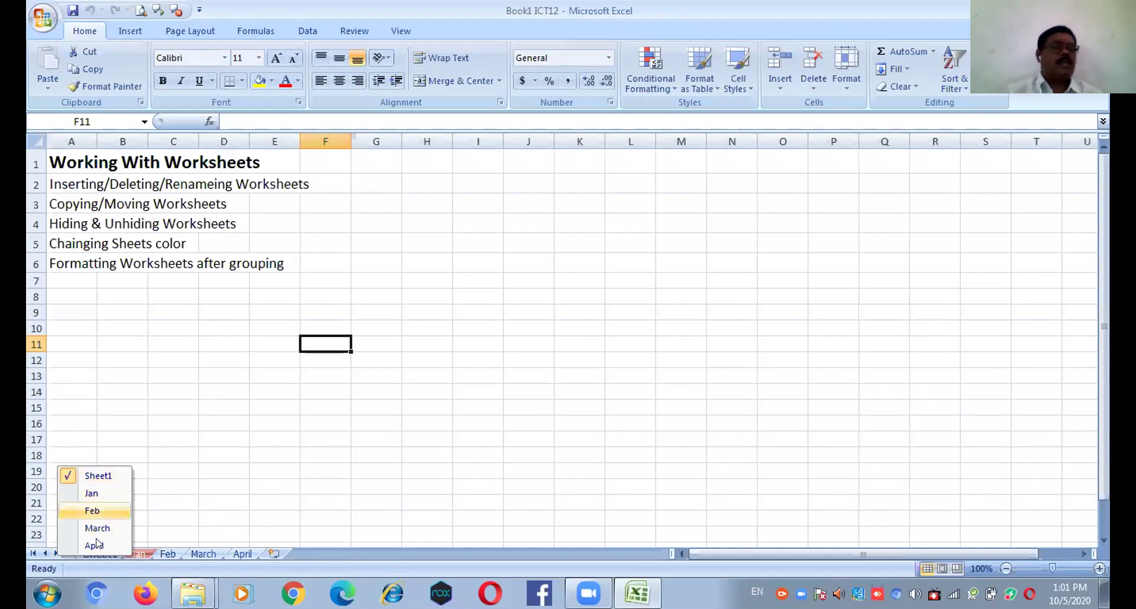
pyautogui.click(85, 513)
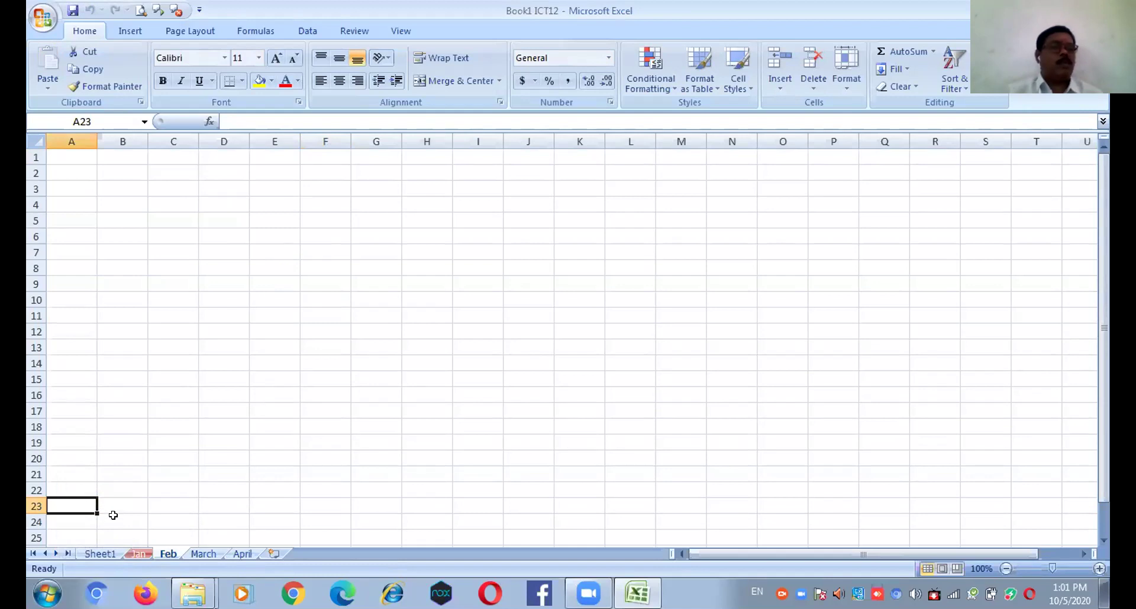
pyautogui.click(101, 553)
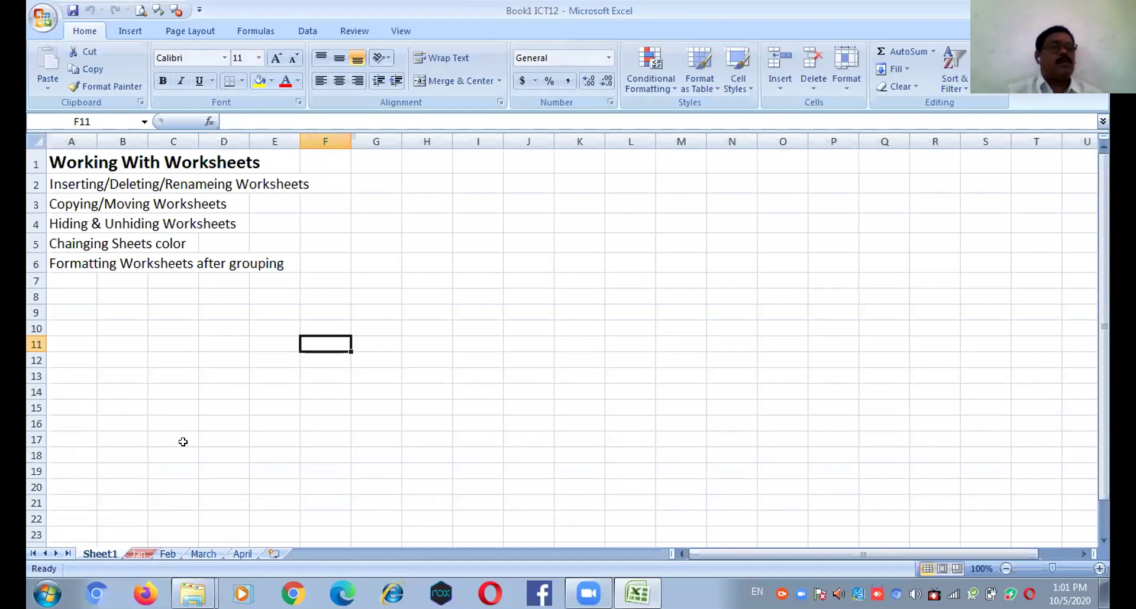
# - Set the Feb worksheet's tab color to light blue and switch to the March worksheet to check it
pyautogui.click(166, 554)
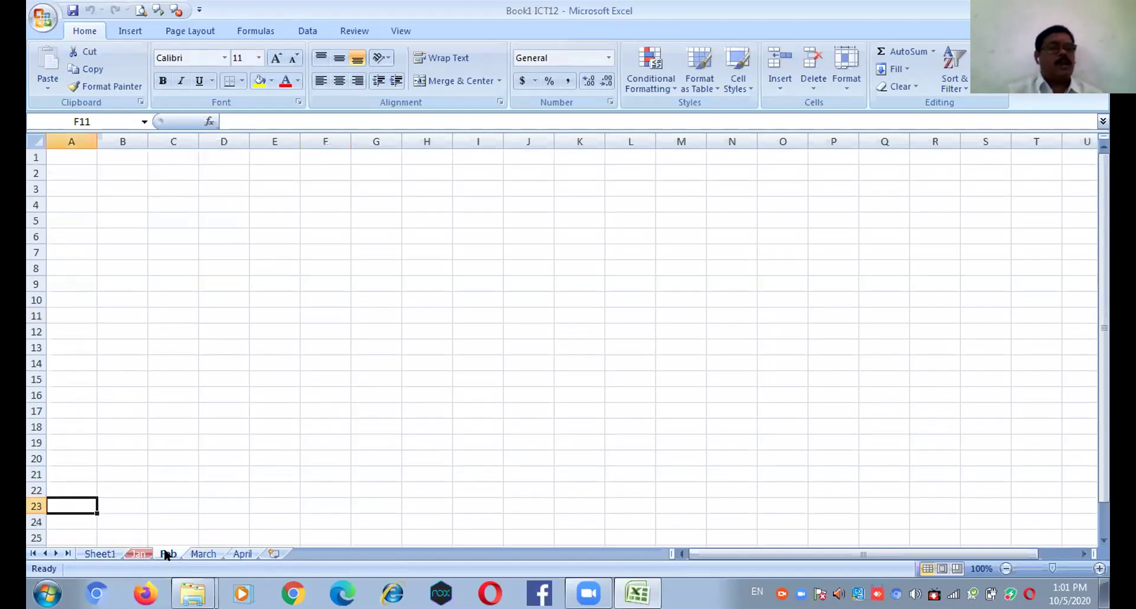
pyautogui.click(199, 554)
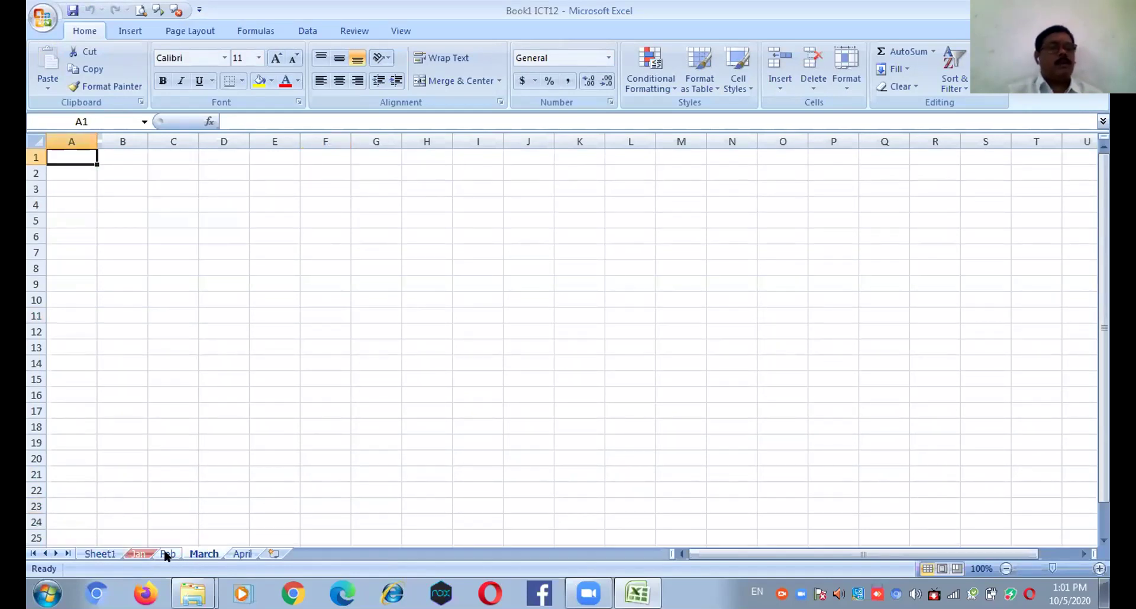
pyautogui.click(168, 554)
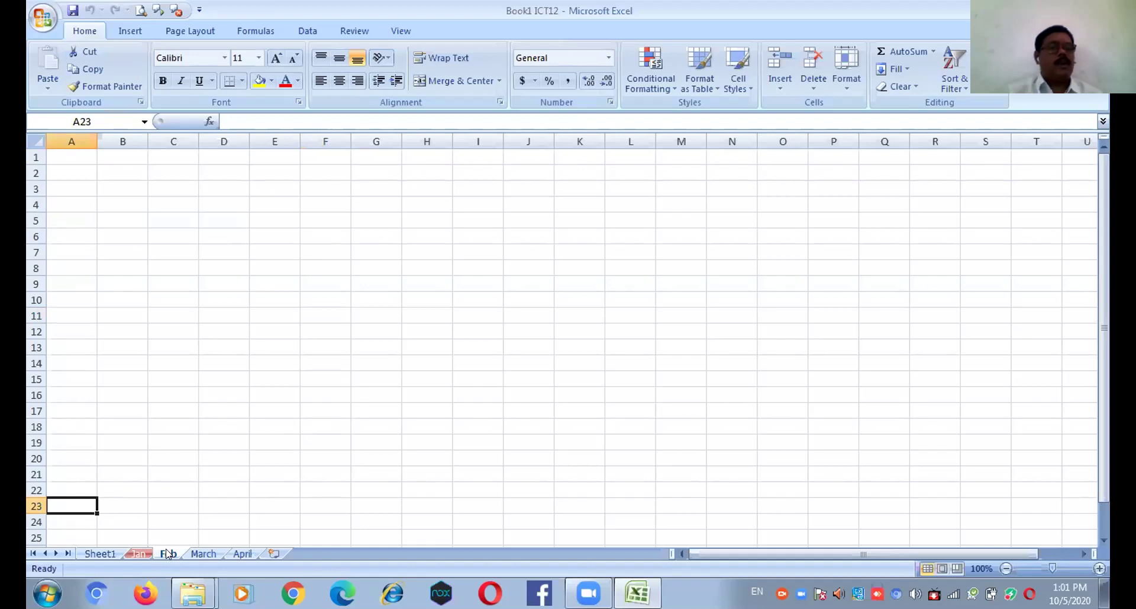
pyautogui.rightClick(166, 554)
pyautogui.moveTo(226, 492)
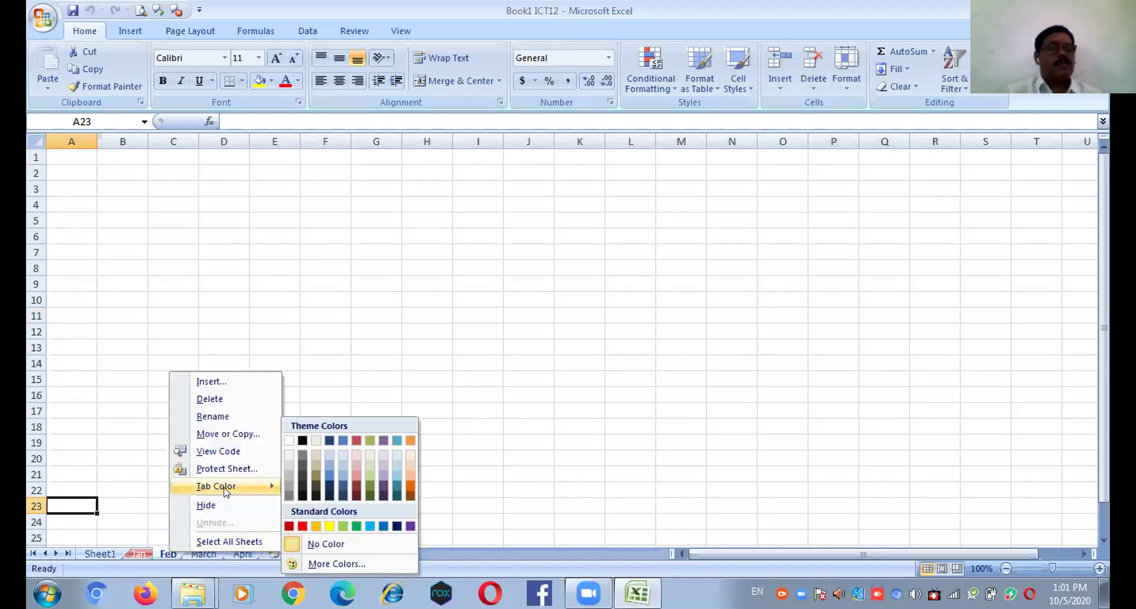
pyautogui.click(360, 525)
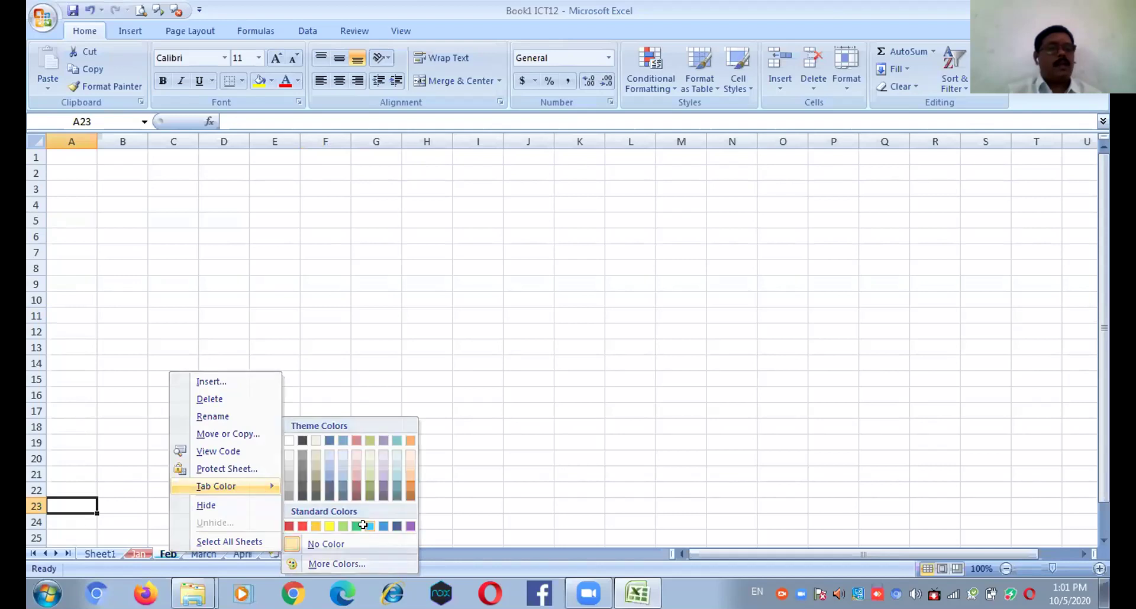
pyautogui.click(205, 555)
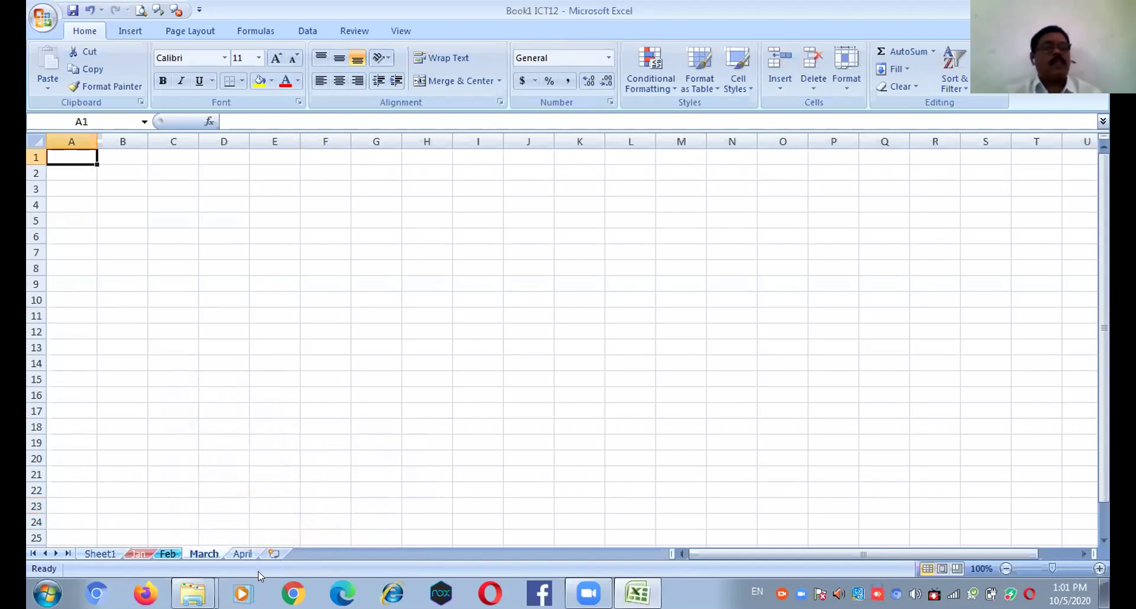
pyautogui.rightClick(209, 554)
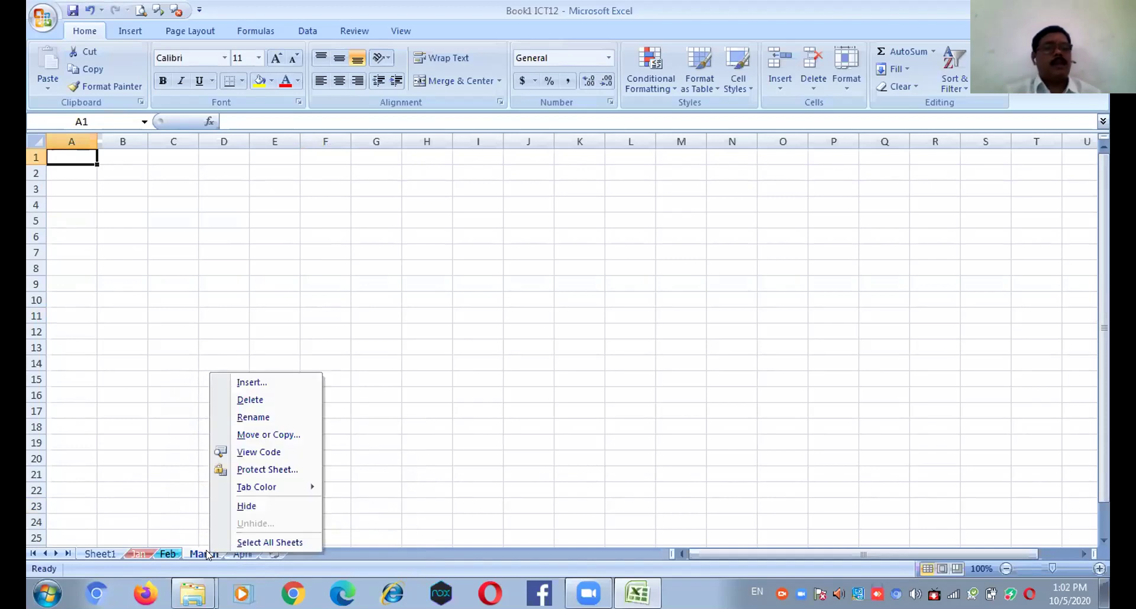
pyautogui.moveTo(261, 488)
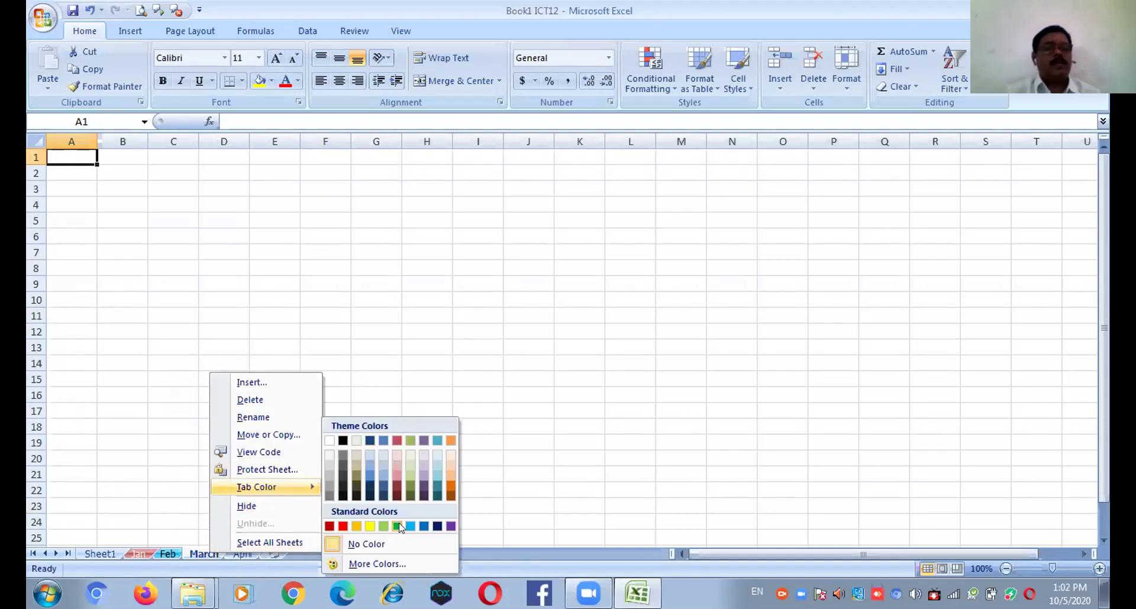
pyautogui.click(556, 450)
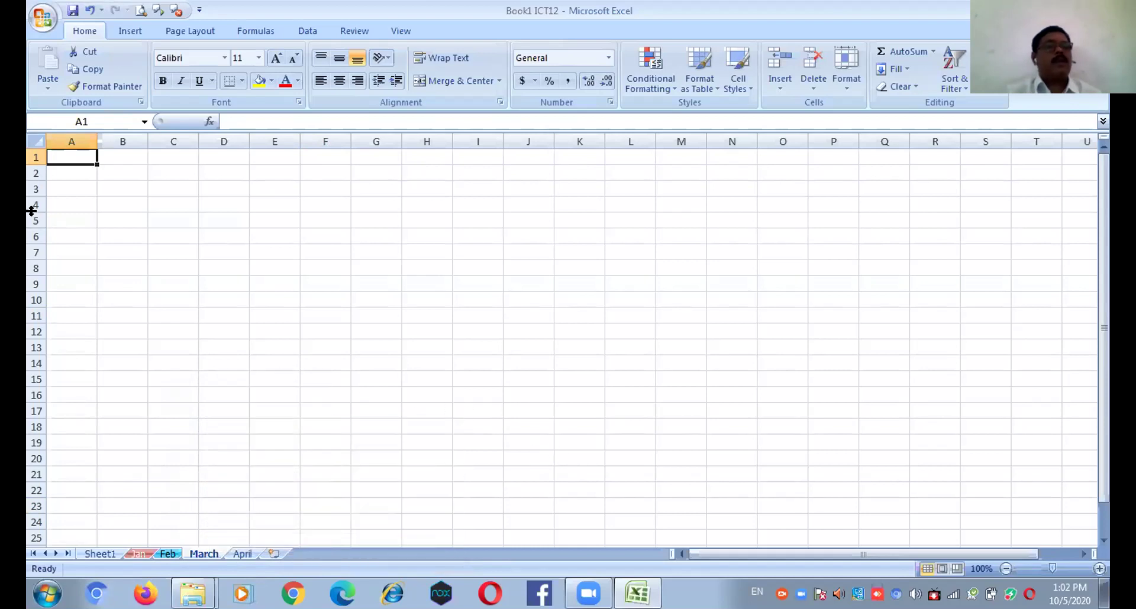
pyautogui.scroll(-6, 115, 260)
pyautogui.scroll(6, 116, 261)
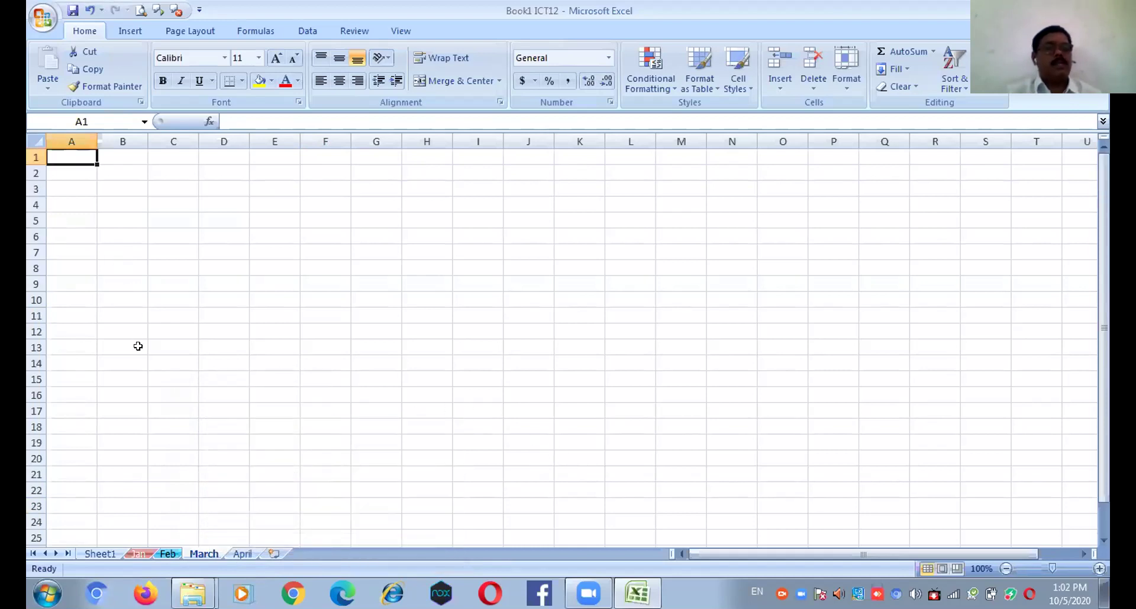
# - Create a copy of the Jan worksheet placed before Sheet1 in the same workbook
pyautogui.click(99, 554)
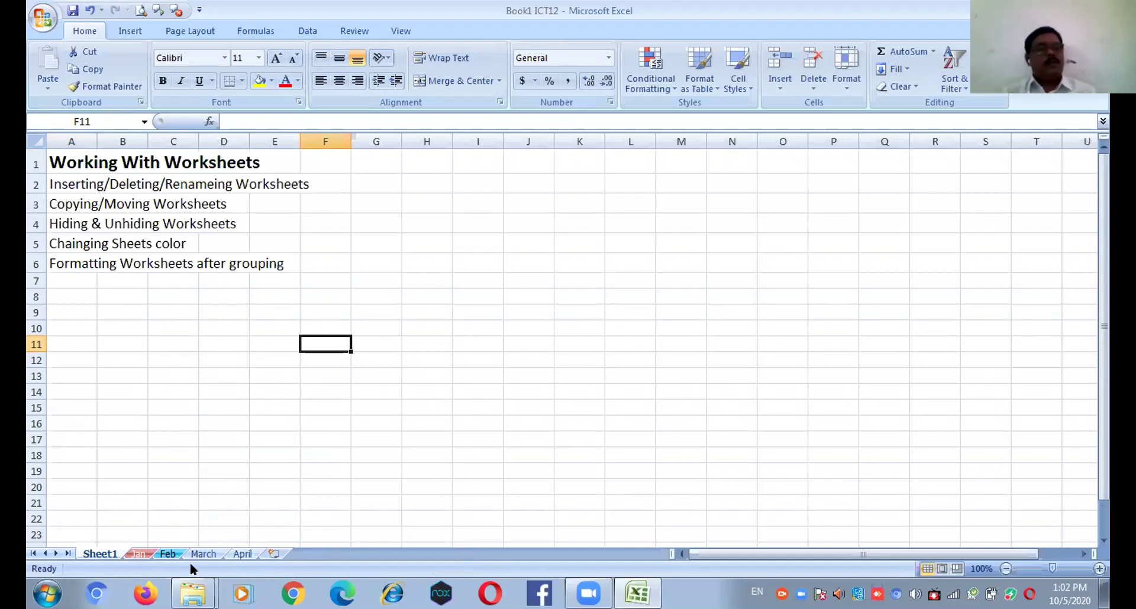
pyautogui.click(137, 554)
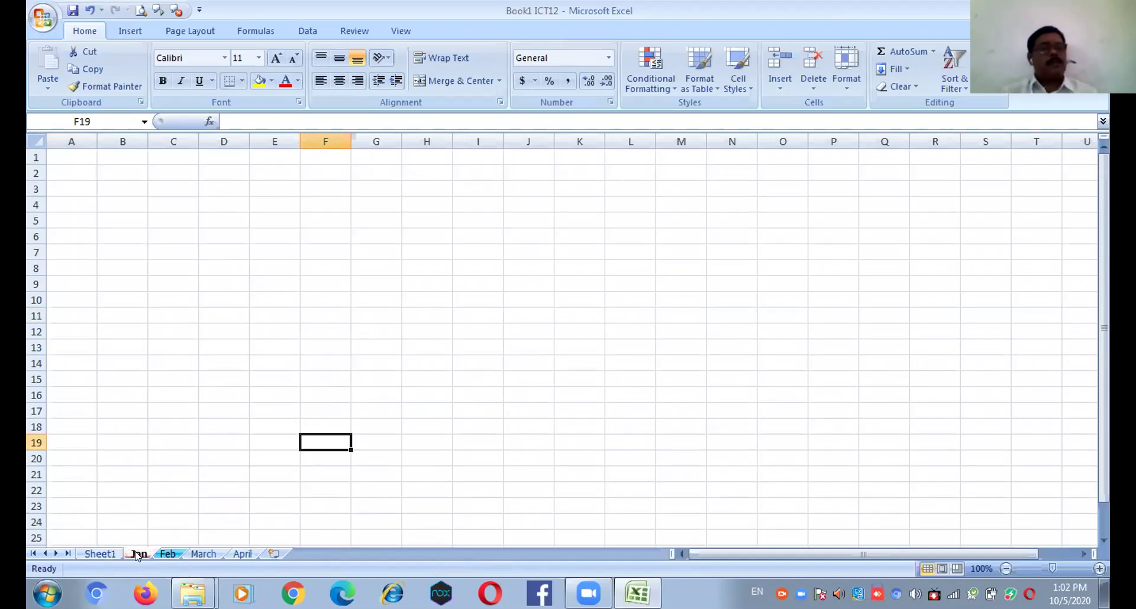
pyautogui.rightClick(131, 553)
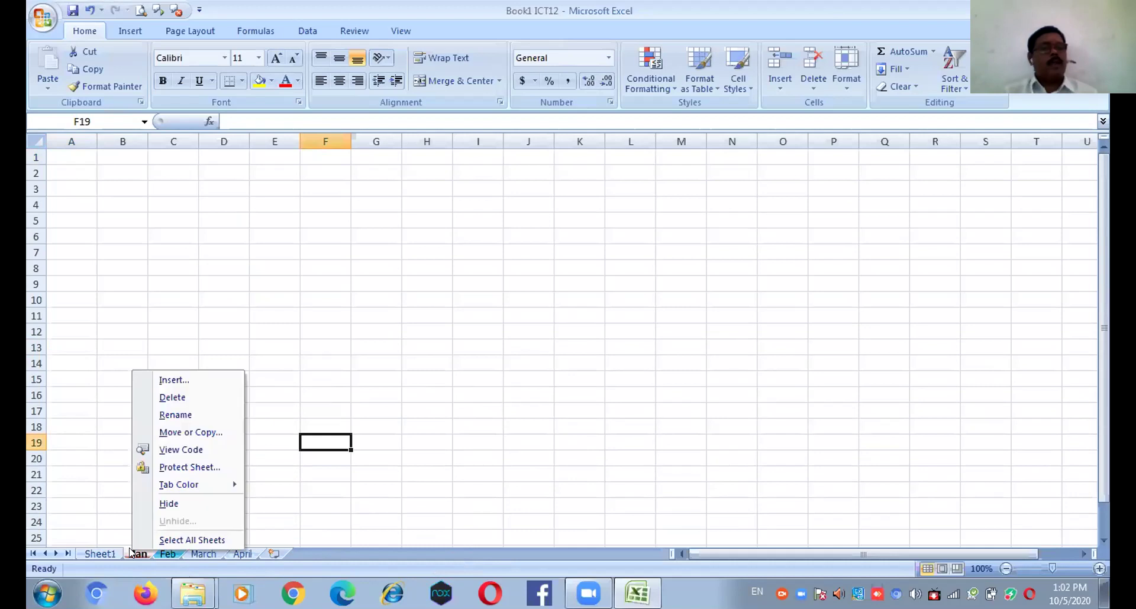
pyautogui.click(197, 431)
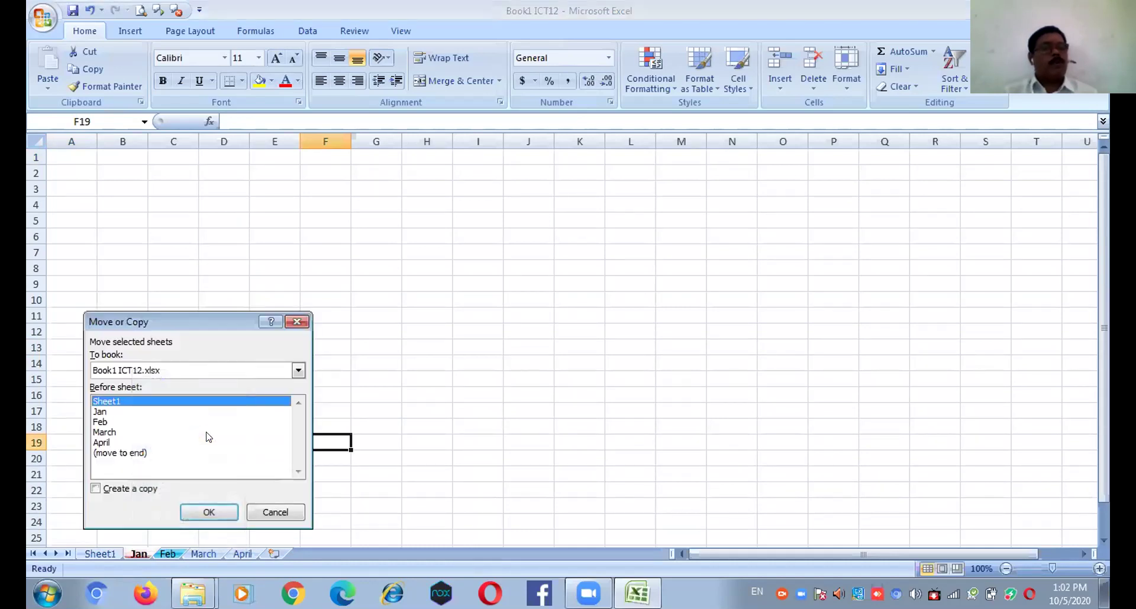
pyautogui.click(94, 488)
pyautogui.click(215, 512)
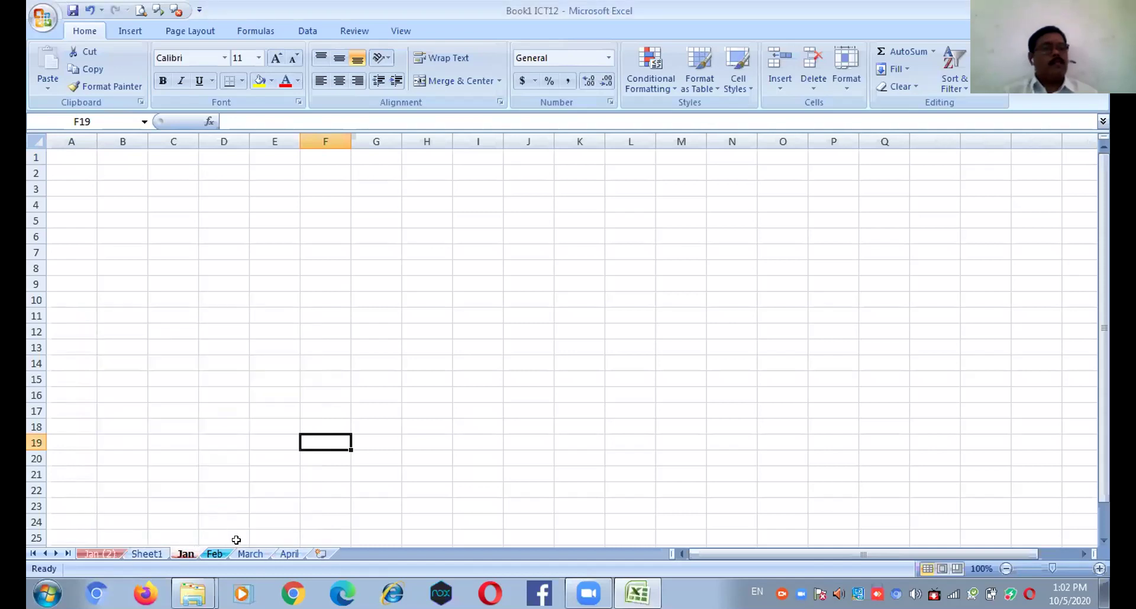
# - View Sheet1 and delete the copy of the Jan worksheet
pyautogui.click(142, 554)
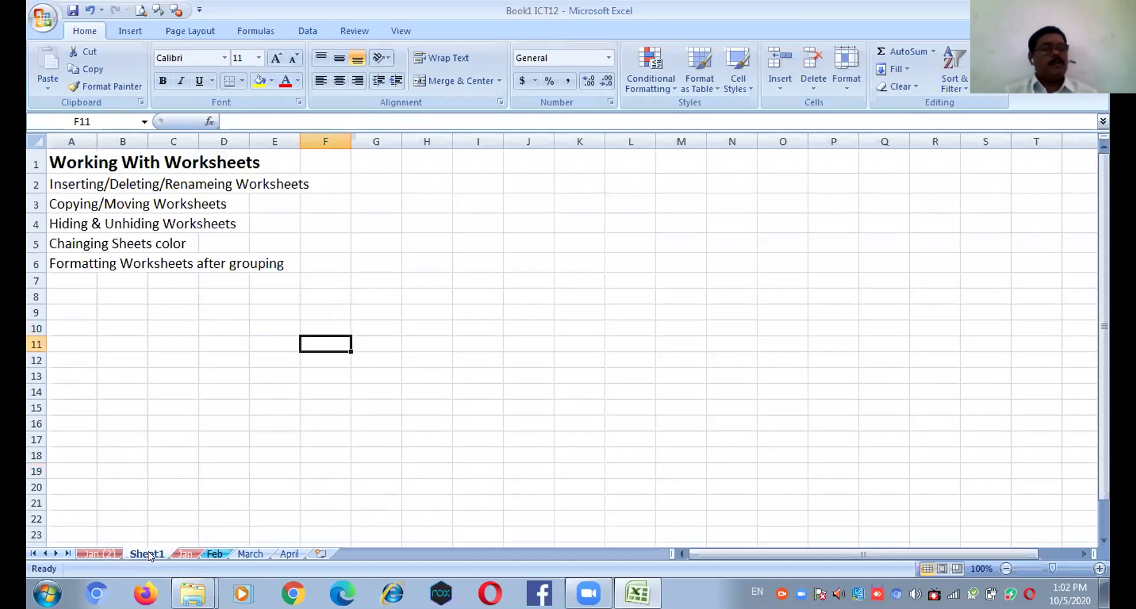
pyautogui.click(110, 555)
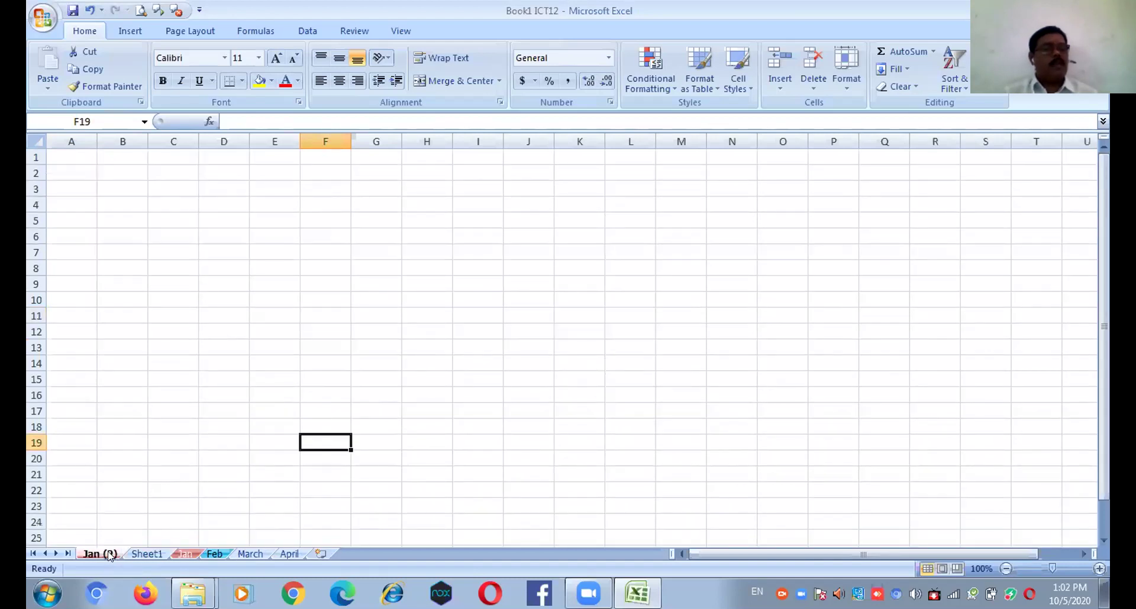
pyautogui.rightClick(110, 554)
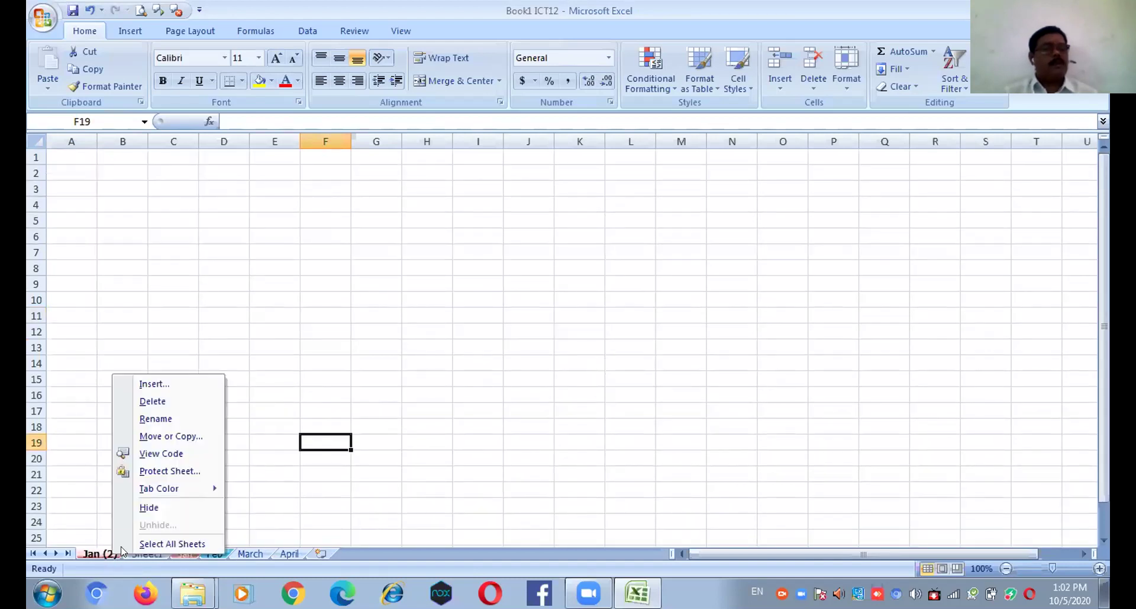
pyautogui.click(155, 402)
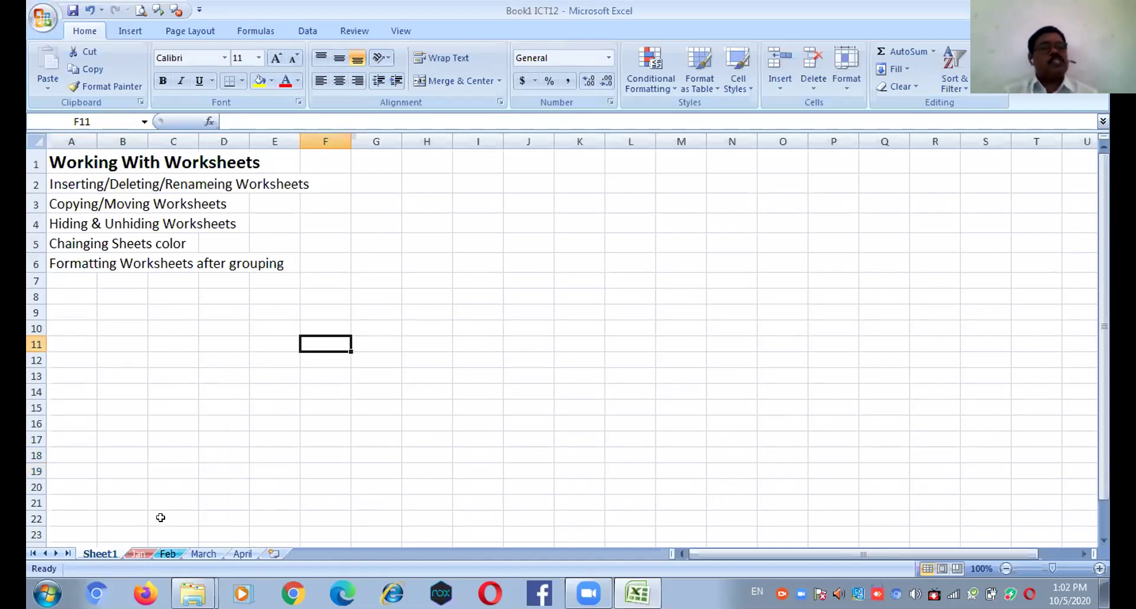
# - Create a copy of Sheet1 placed before the original and compare the two worksheets
pyautogui.rightClick(110, 553)
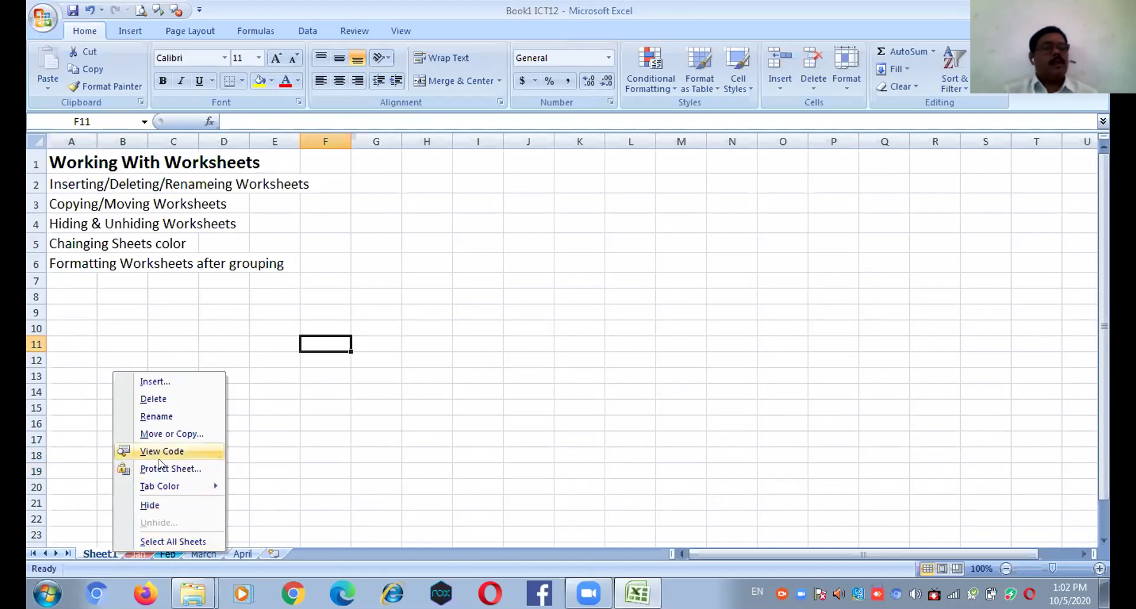
pyautogui.click(163, 436)
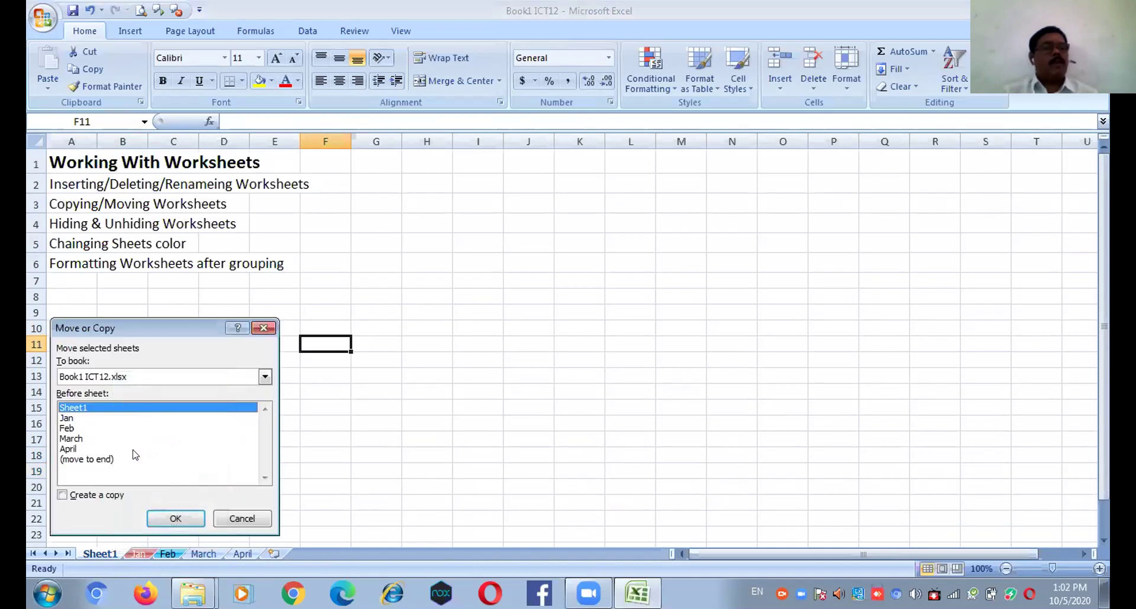
pyautogui.click(62, 495)
pyautogui.click(176, 518)
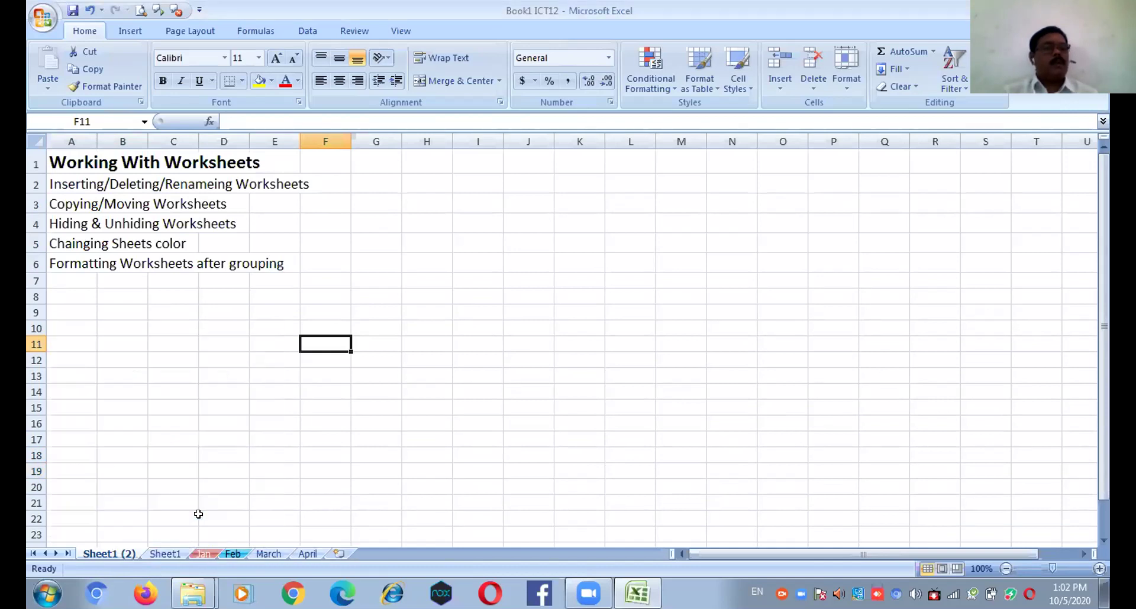
pyautogui.click(166, 554)
pyautogui.click(126, 553)
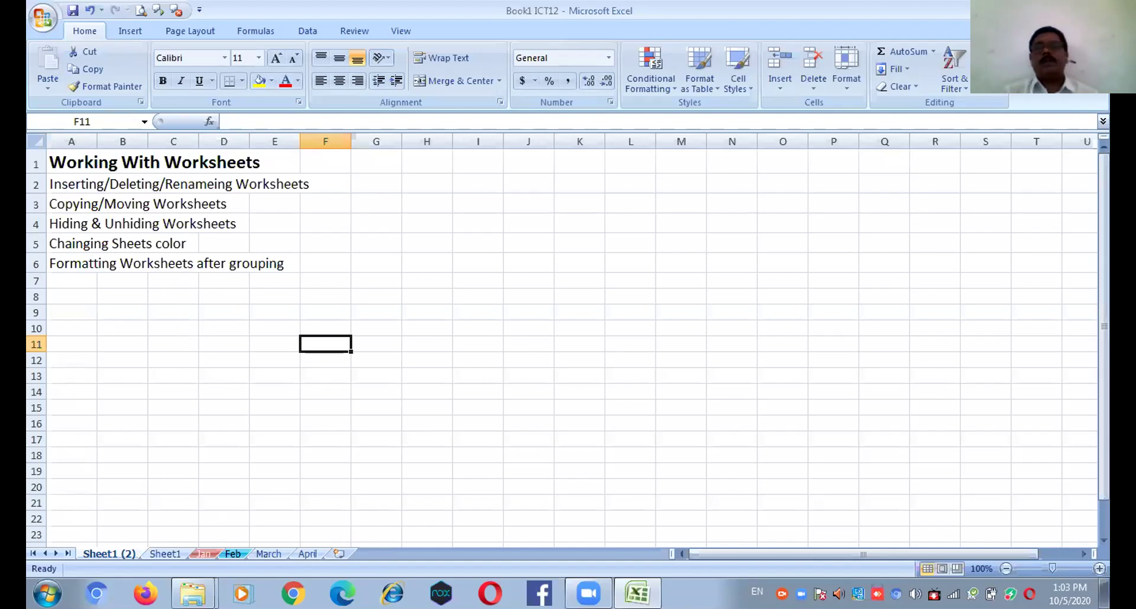
# - Close Book1 ICT12 without saving its changes and open the Book1 ICT13 workbook
pyautogui.hotkey('ctrl', 'w')
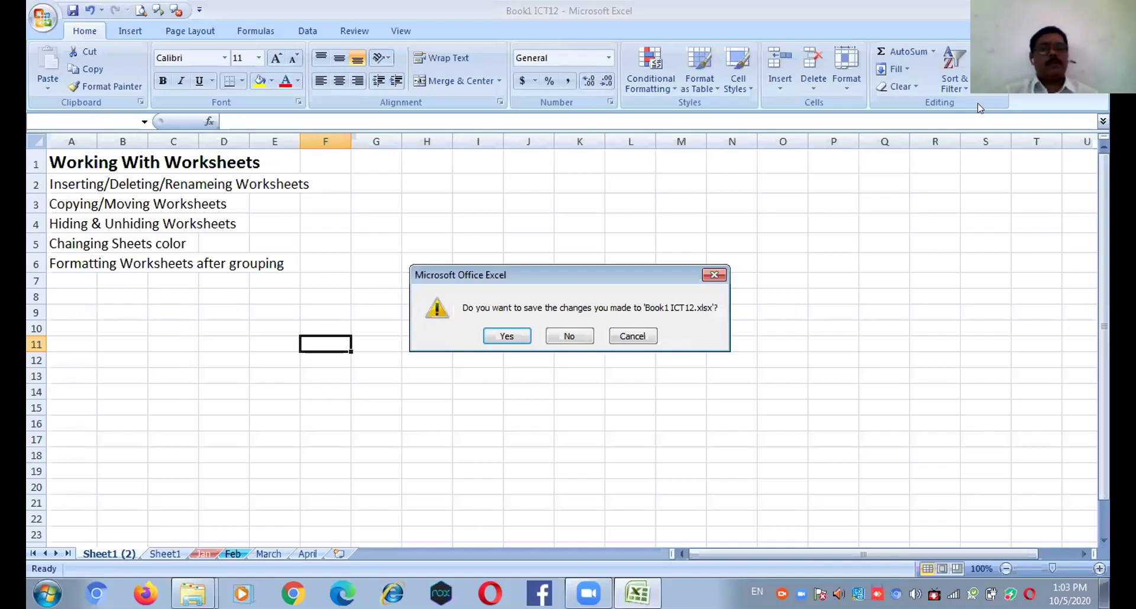
pyautogui.click(565, 336)
pyautogui.doubleClick(258, 329)
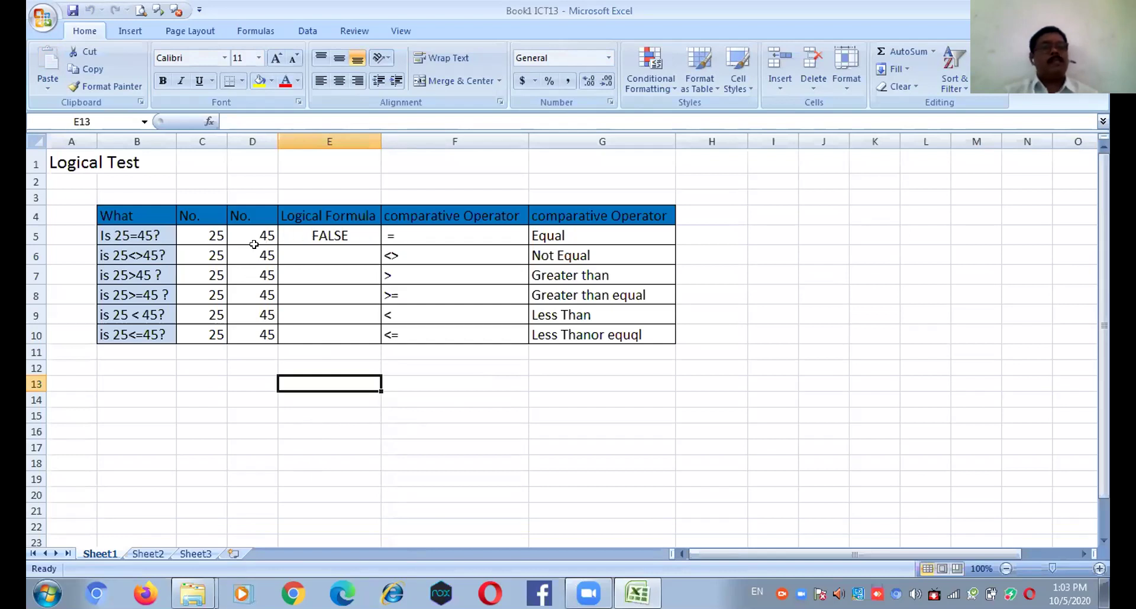
# - Examine the logical formula in cell E5 and the comparative operators in the Logical Test table
pyautogui.click(313, 238)
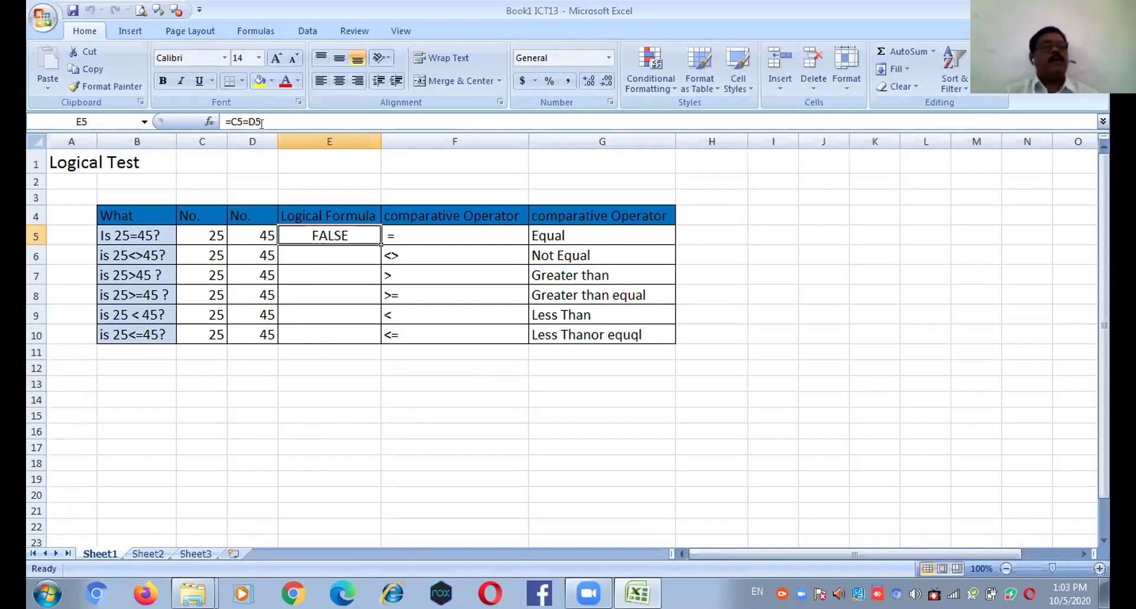
pyautogui.click(1068, 567)
pyautogui.scroll(1, 620, 376)
pyautogui.scroll(-1, 582, 347)
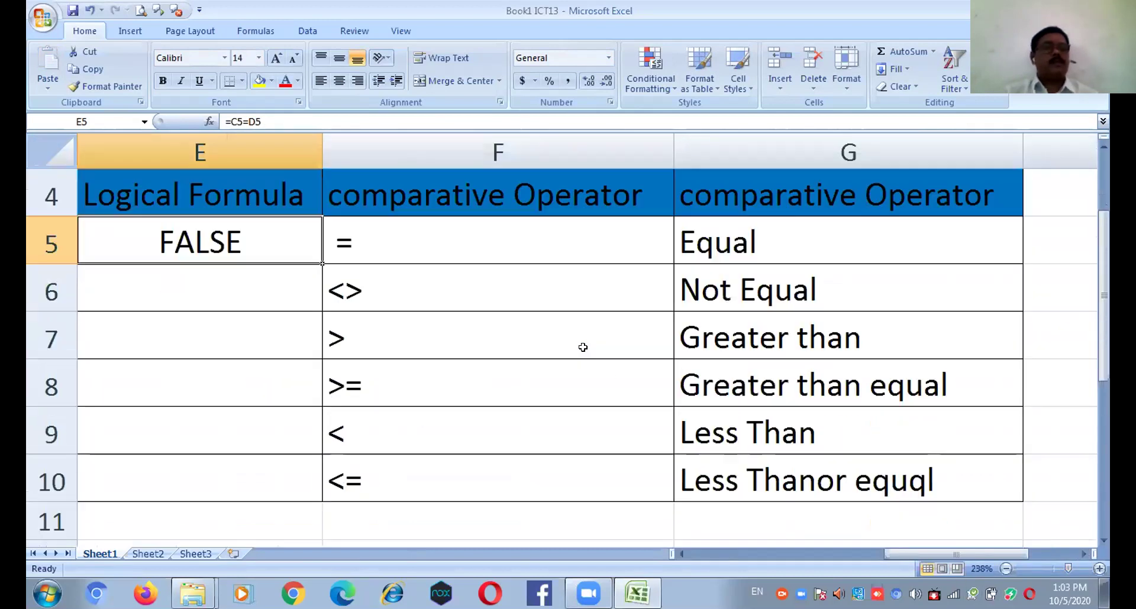
pyautogui.click(1041, 568)
pyautogui.click(1049, 568)
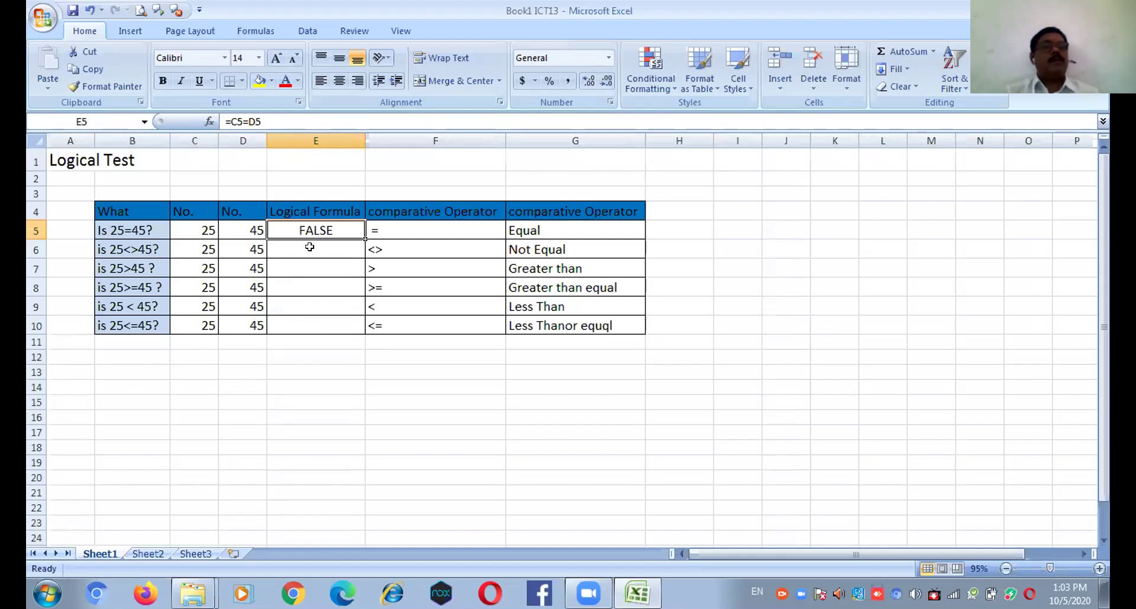
# - Fill the E5 formula down to E10, and clear the copied formulas from E6 to E10
pyautogui.moveTo(363, 237); pyautogui.dragTo(363, 335)
pyautogui.click(385, 382)
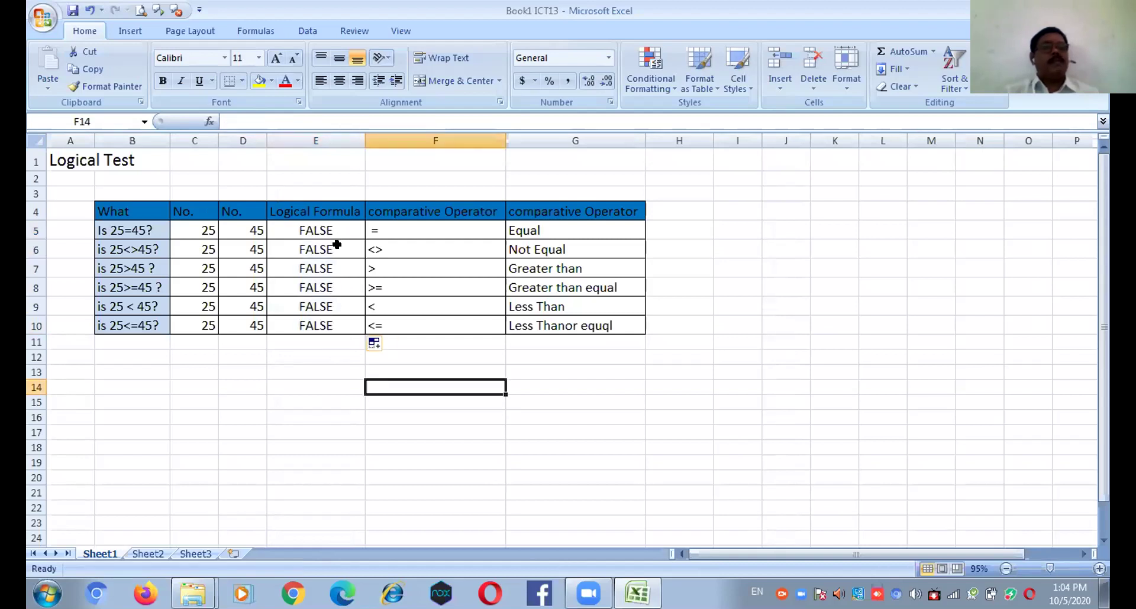
pyautogui.click(336, 246)
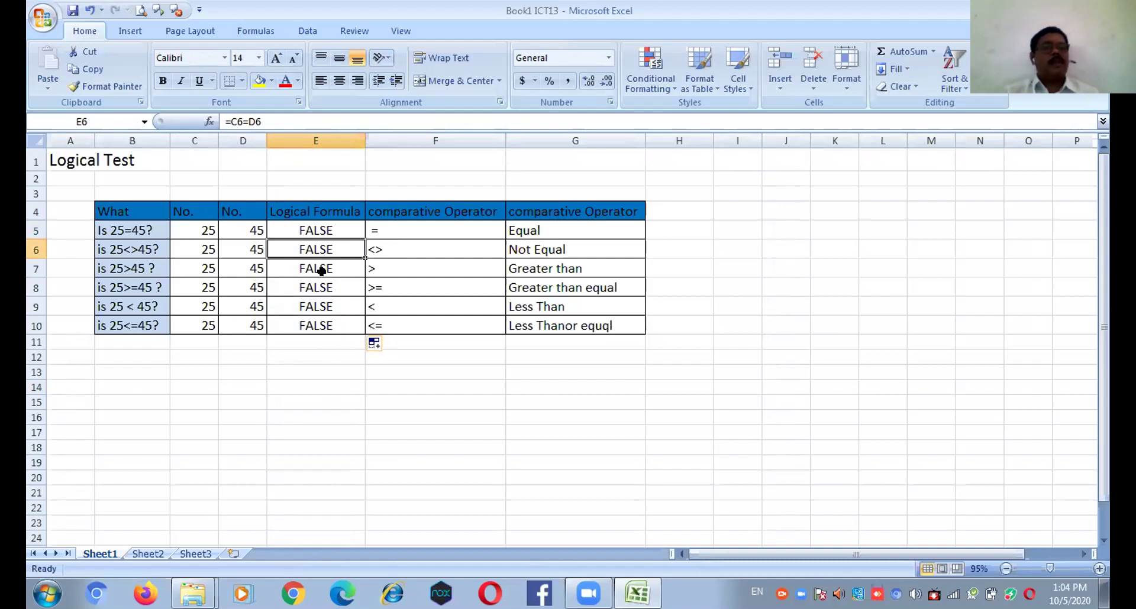
pyautogui.moveTo(326, 246); pyautogui.dragTo(312, 324)
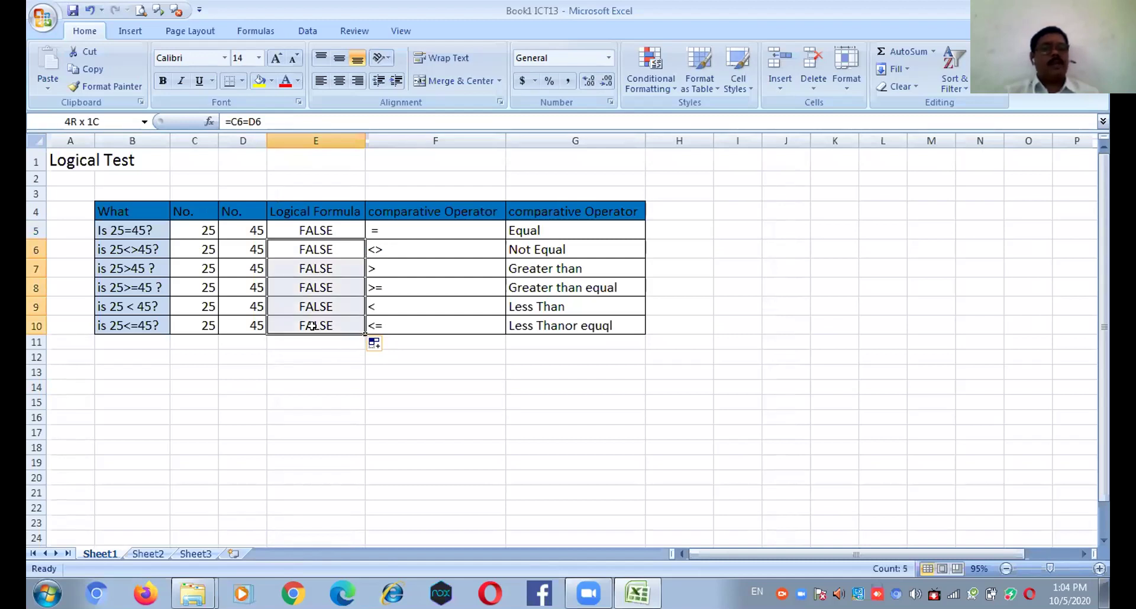
pyautogui.press('Delete')
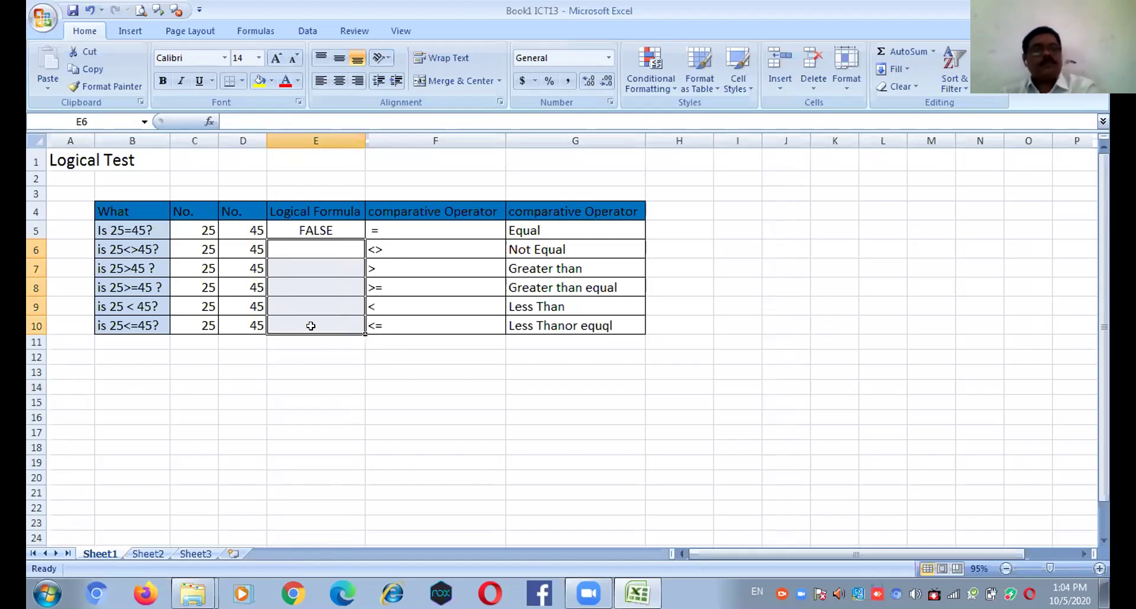
# - Enter the not-equal test =C6<>D6 in cell E6 and review the entered formula
pyautogui.click(310, 251)
pyautogui.write('=')
pyautogui.press('Left')
pyautogui.press('Left')
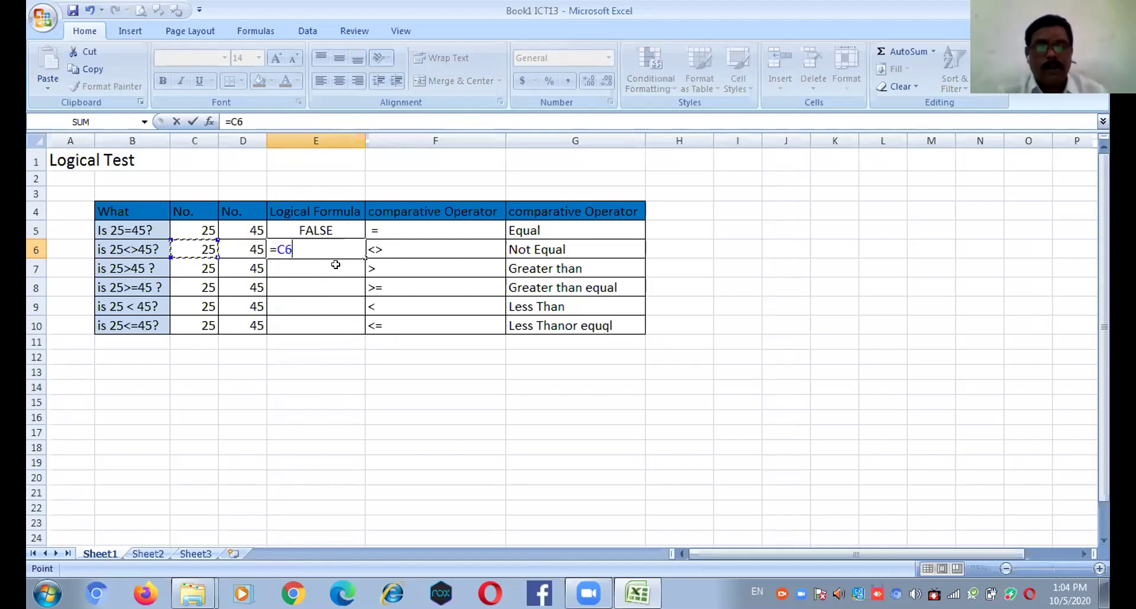
pyautogui.write('<>')
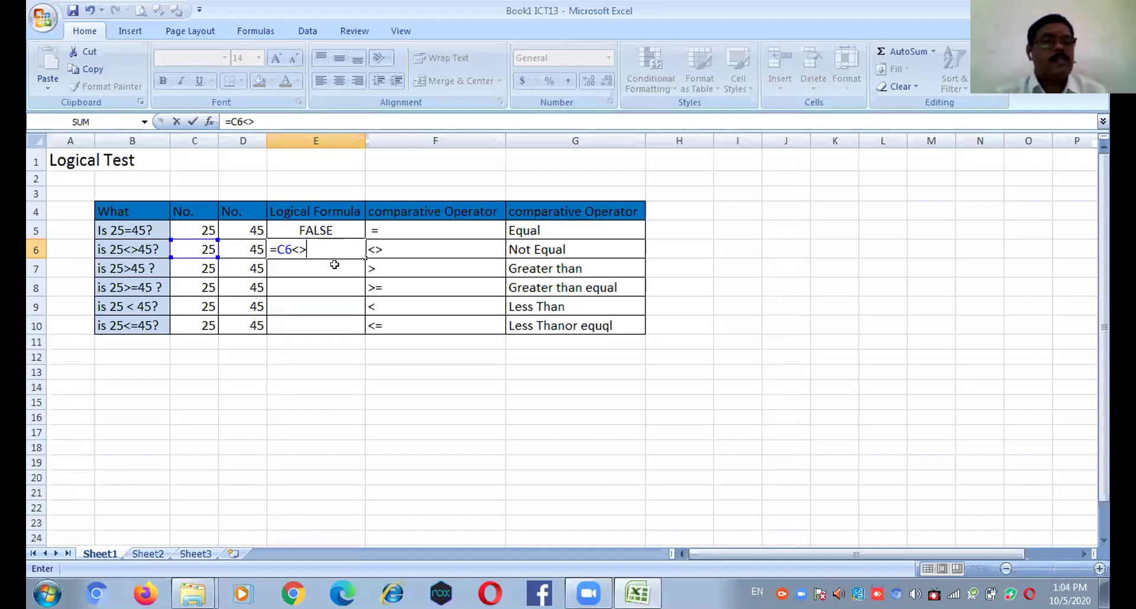
pyautogui.click(245, 247)
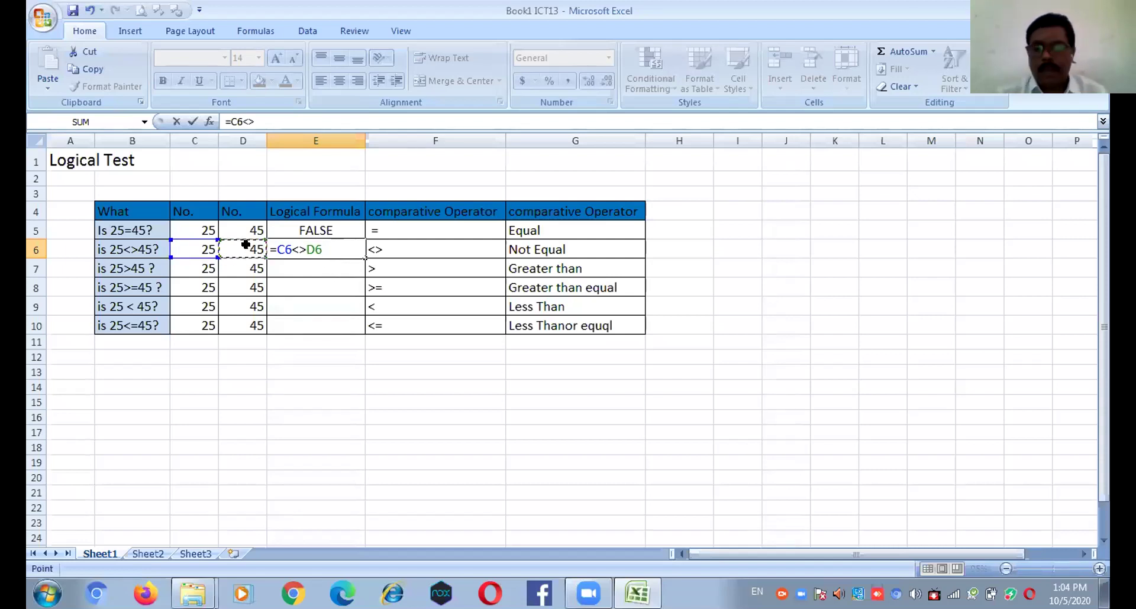
pyautogui.press('Return')
pyautogui.click(286, 415)
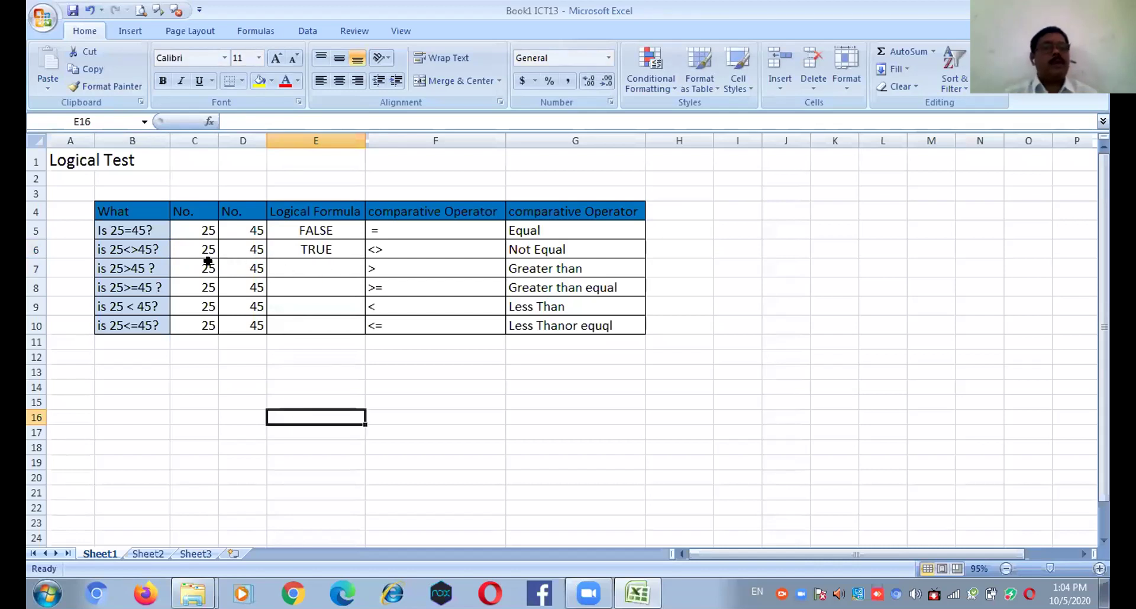
pyautogui.click(340, 247)
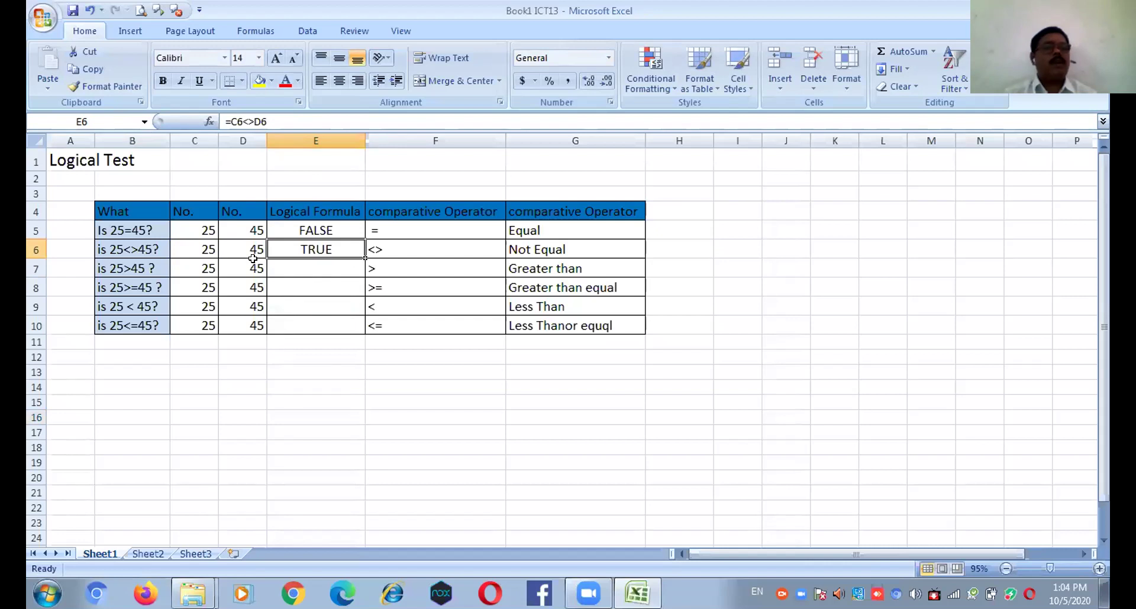
# - Enter the greater-than test =C7>D7 in cell E7
pyautogui.click(324, 270)
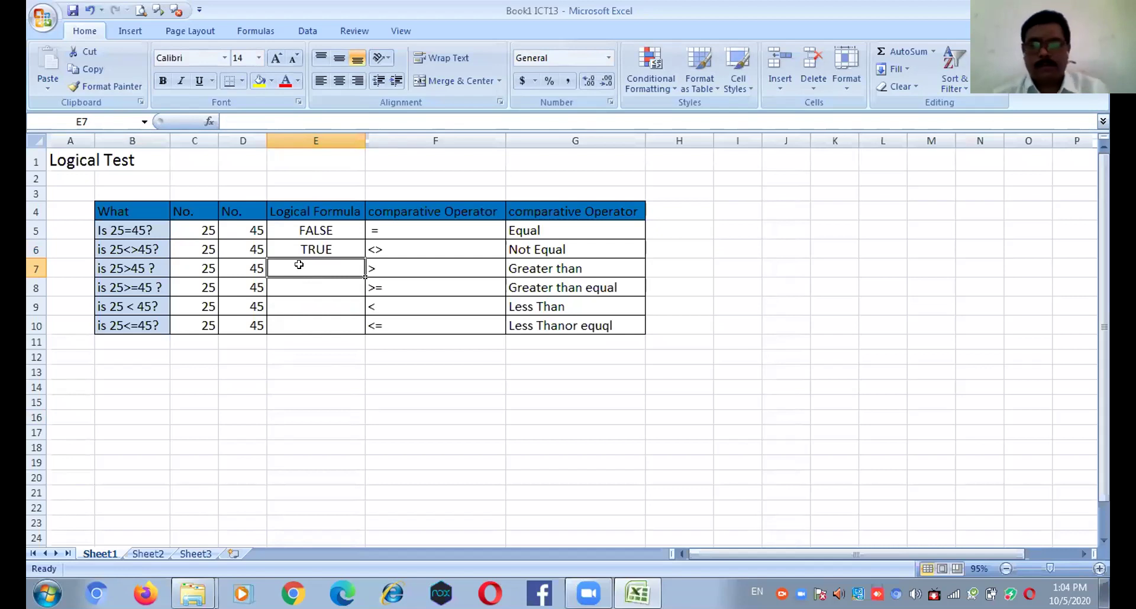
pyautogui.write('=')
pyautogui.click(194, 267)
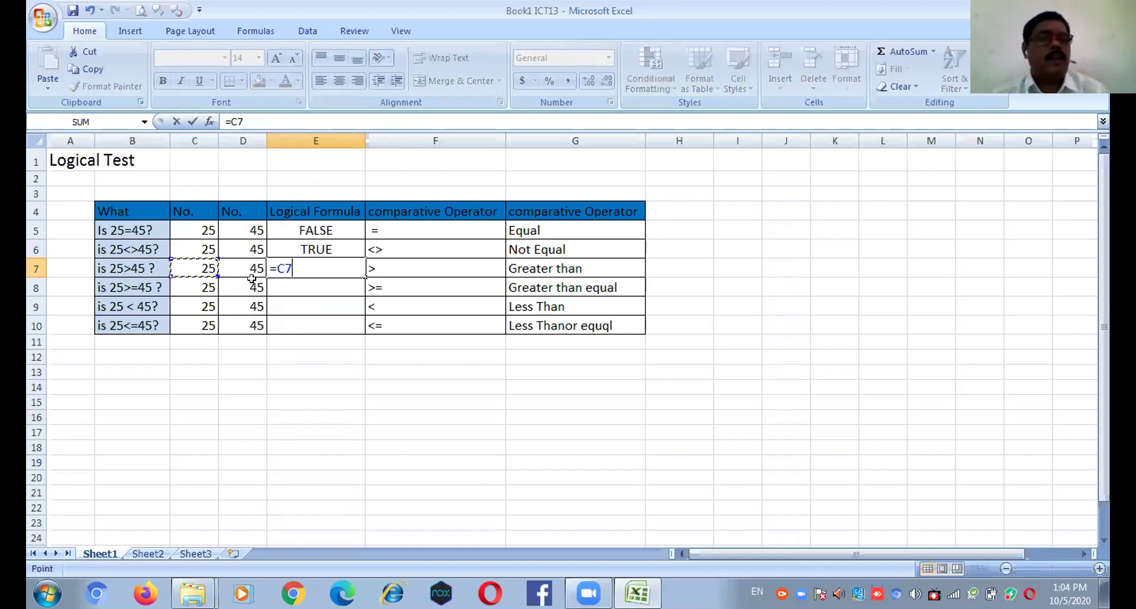
pyautogui.write('>')
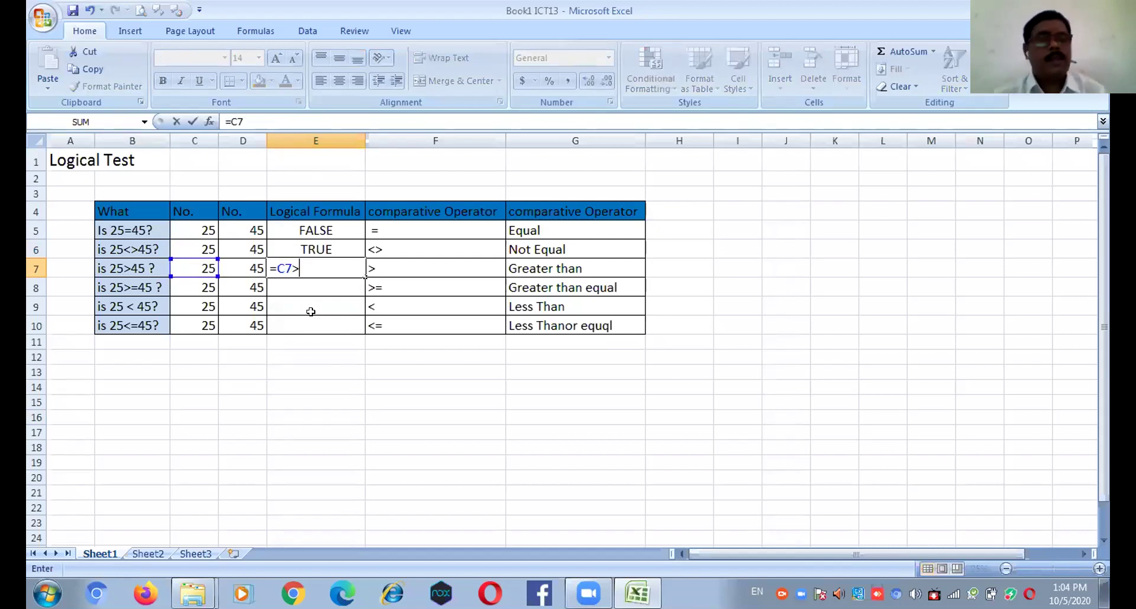
pyautogui.click(239, 272)
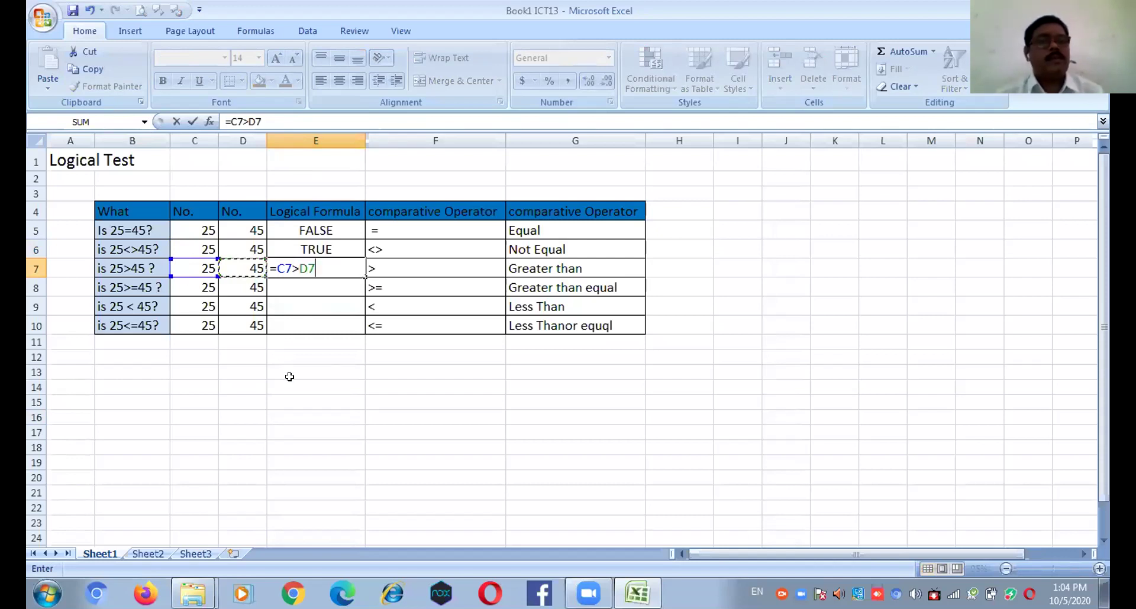
pyautogui.press('Return')
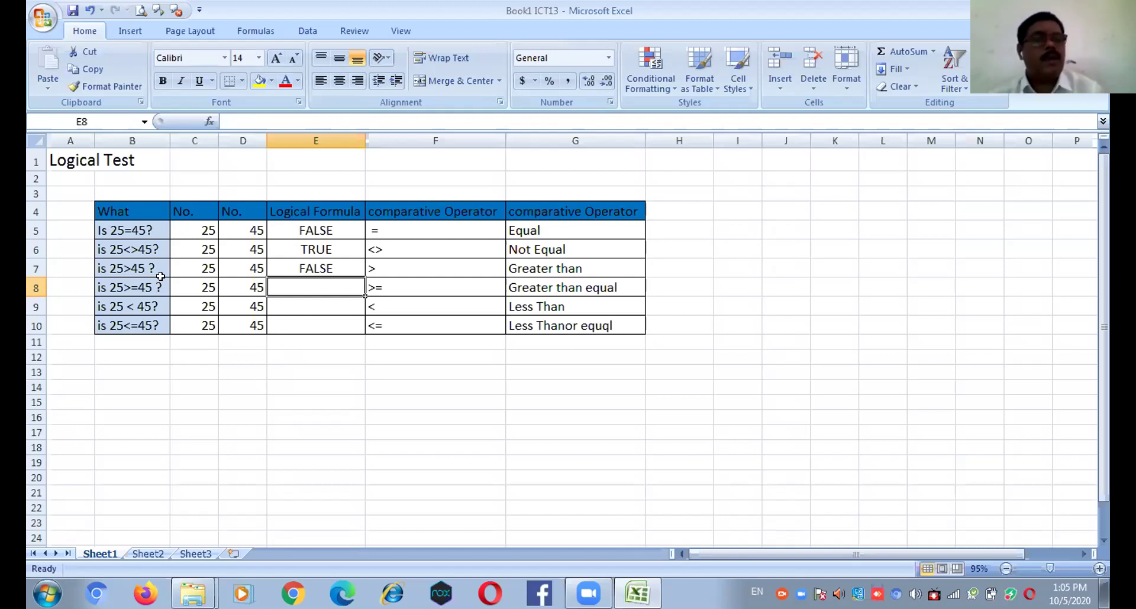
# - Enter the greater-than-or-equal test =C8>=D8 in cell E8
pyautogui.click(182, 285)
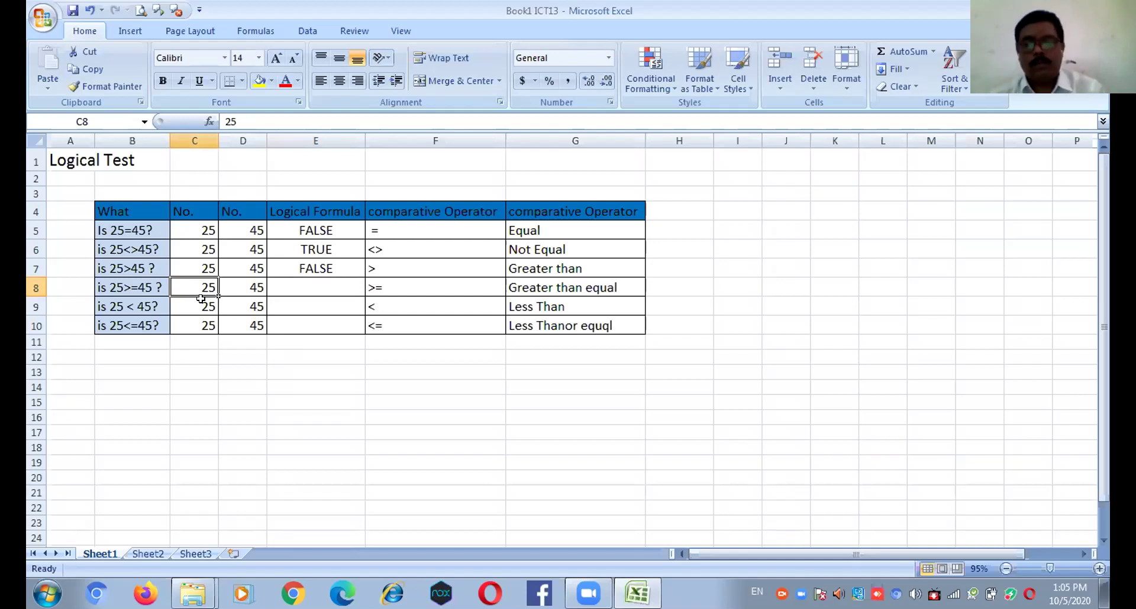
pyautogui.click(285, 288)
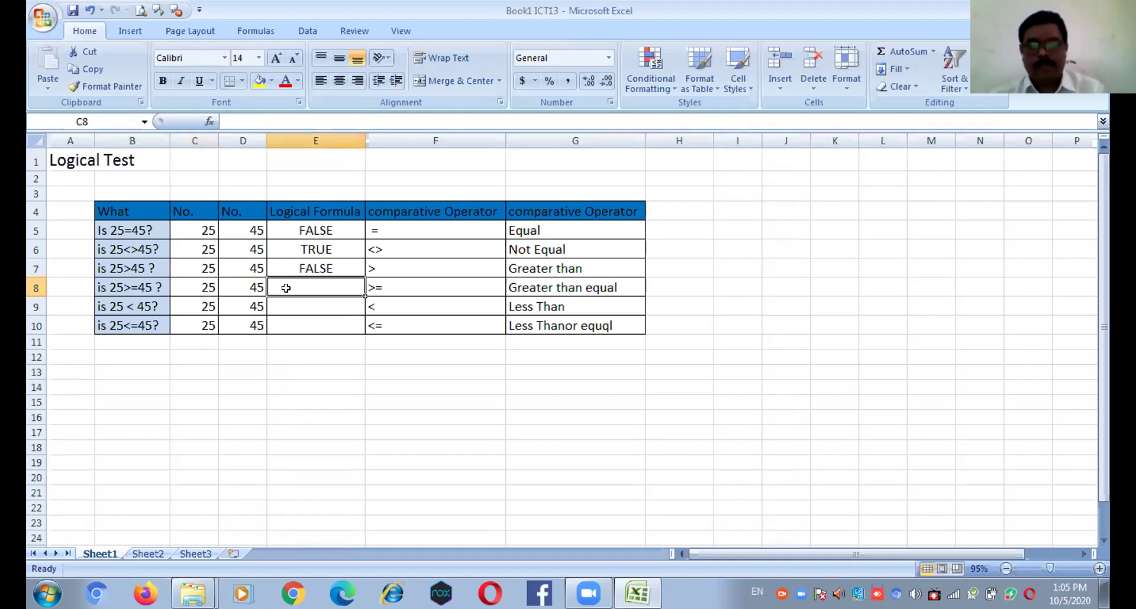
pyautogui.write('=')
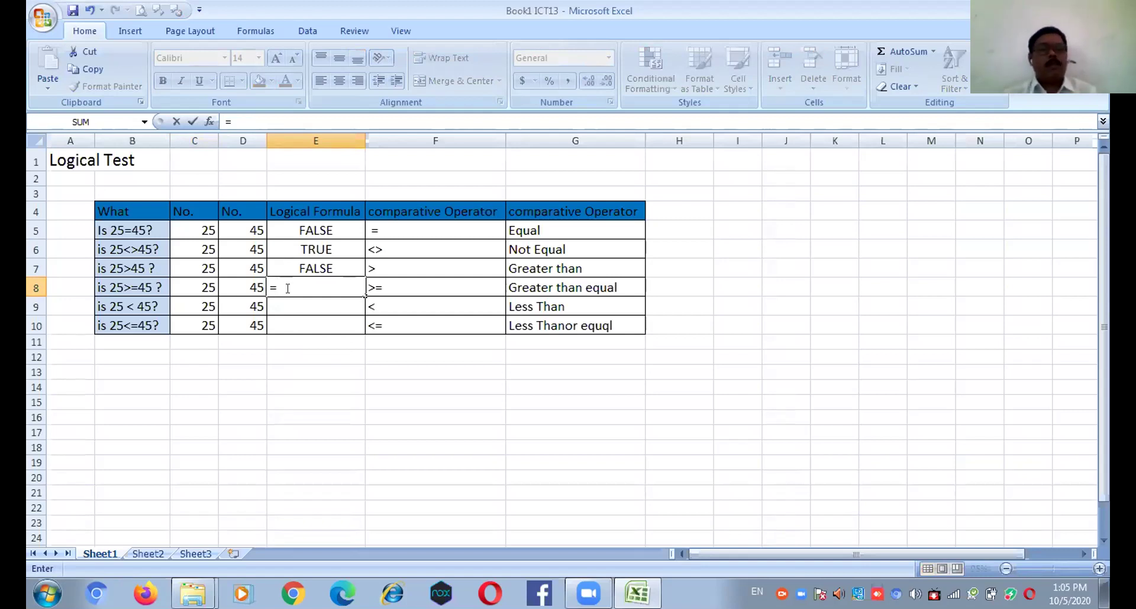
pyautogui.click(199, 289)
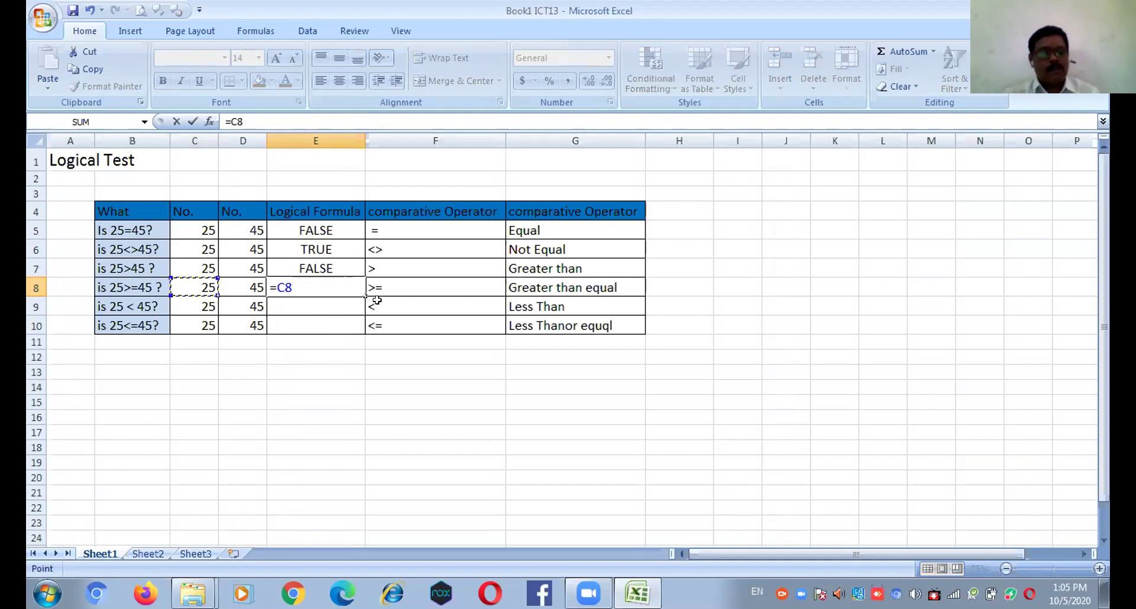
pyautogui.write('>=')
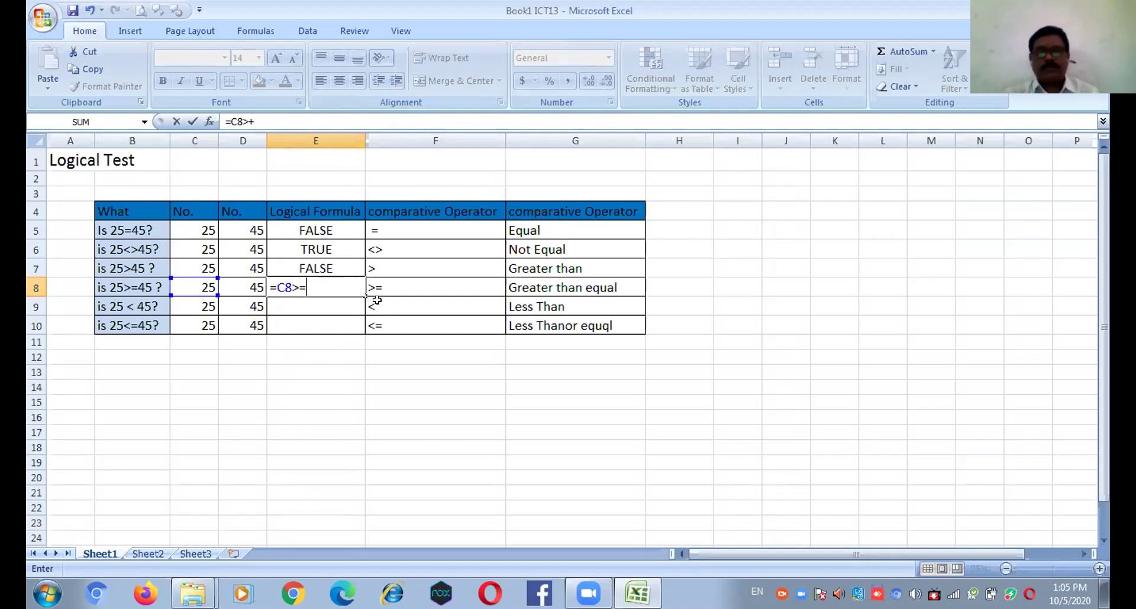
pyautogui.click(242, 287)
pyautogui.press('Return')
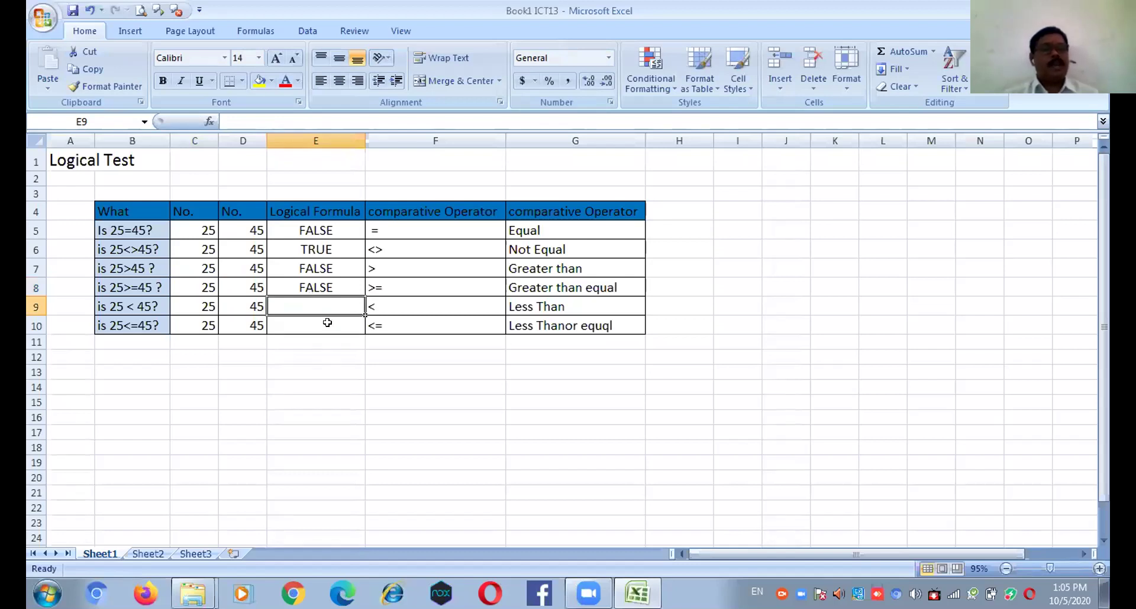
# - Enter the less-than test =C9<D9 in cell E9 and review the entered formula
pyautogui.write('=')
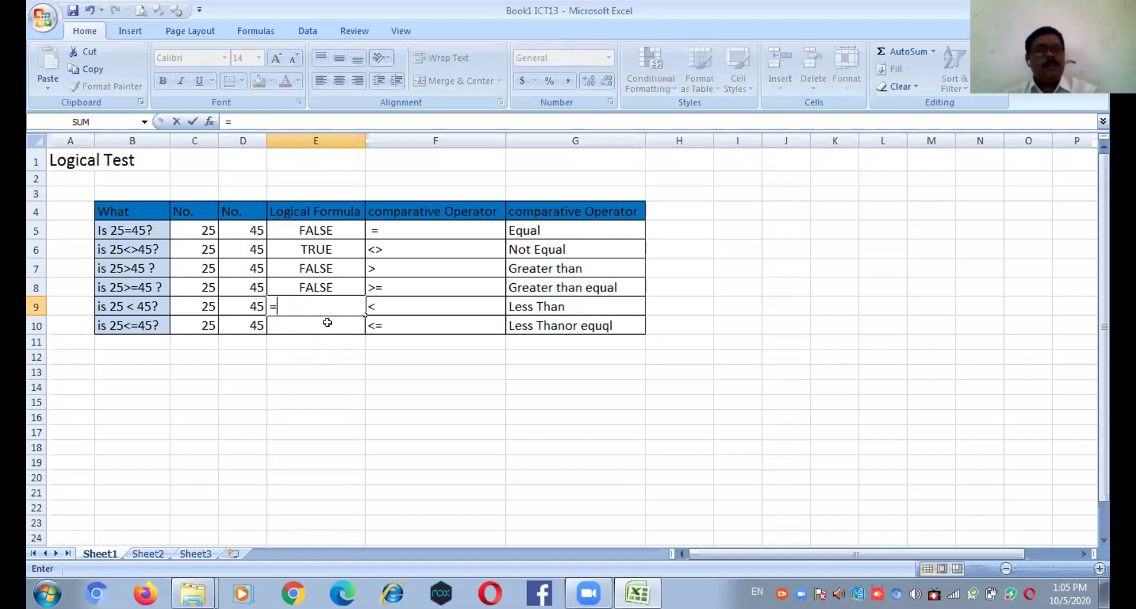
pyautogui.click(201, 304)
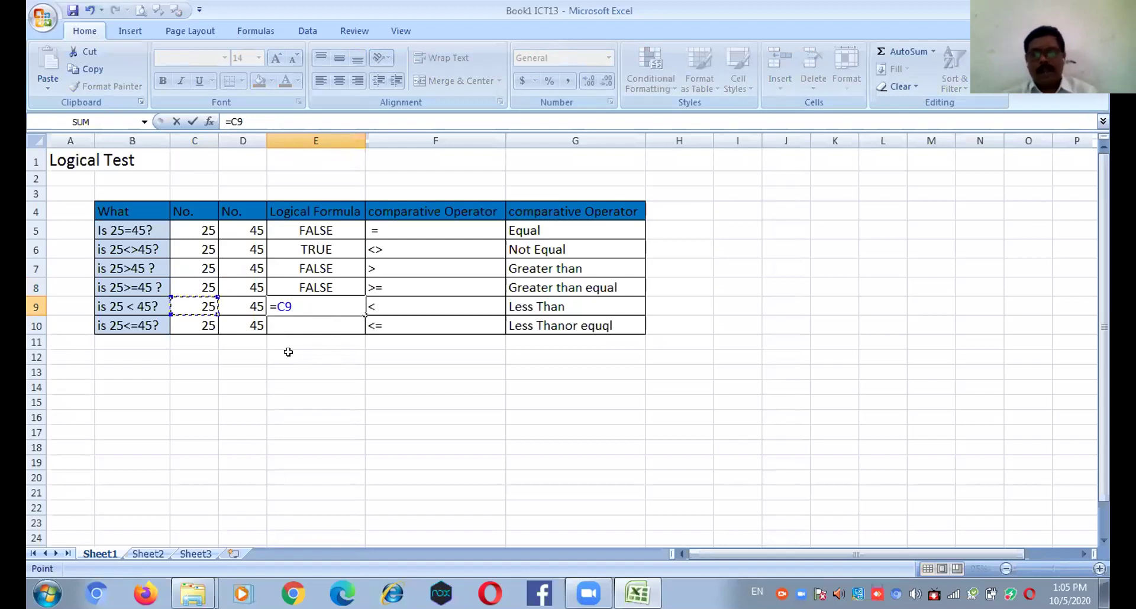
pyautogui.write('<')
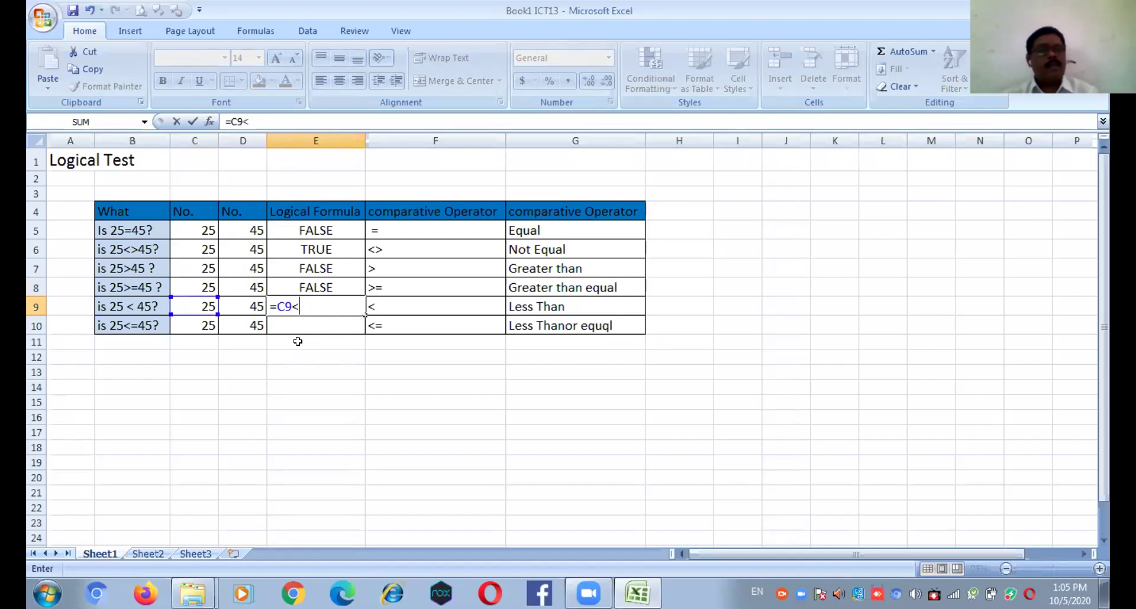
pyautogui.click(249, 308)
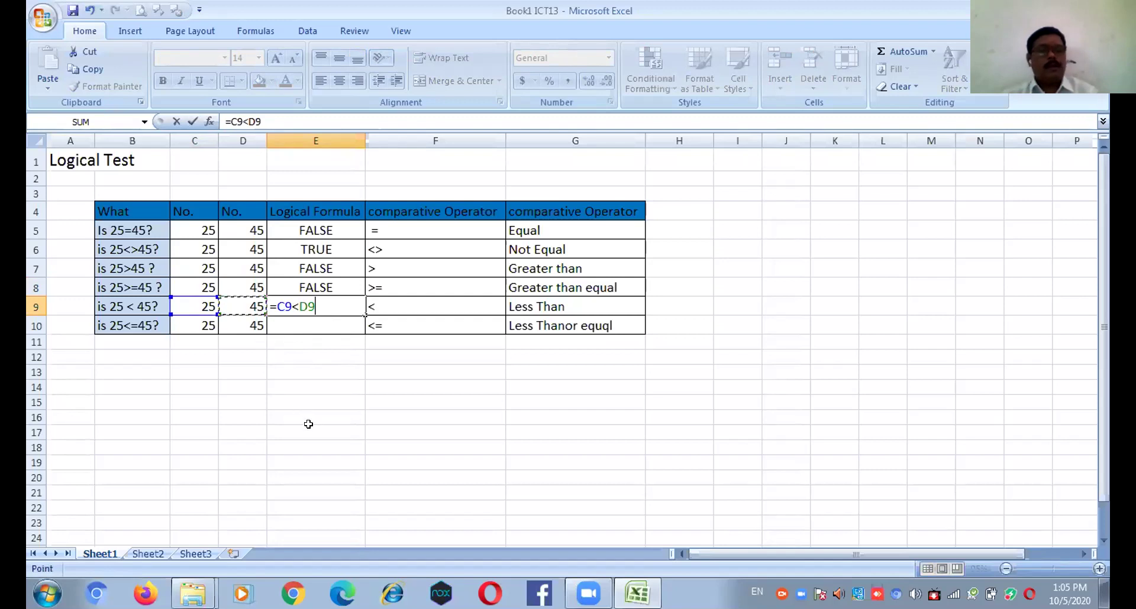
pyautogui.press('Return')
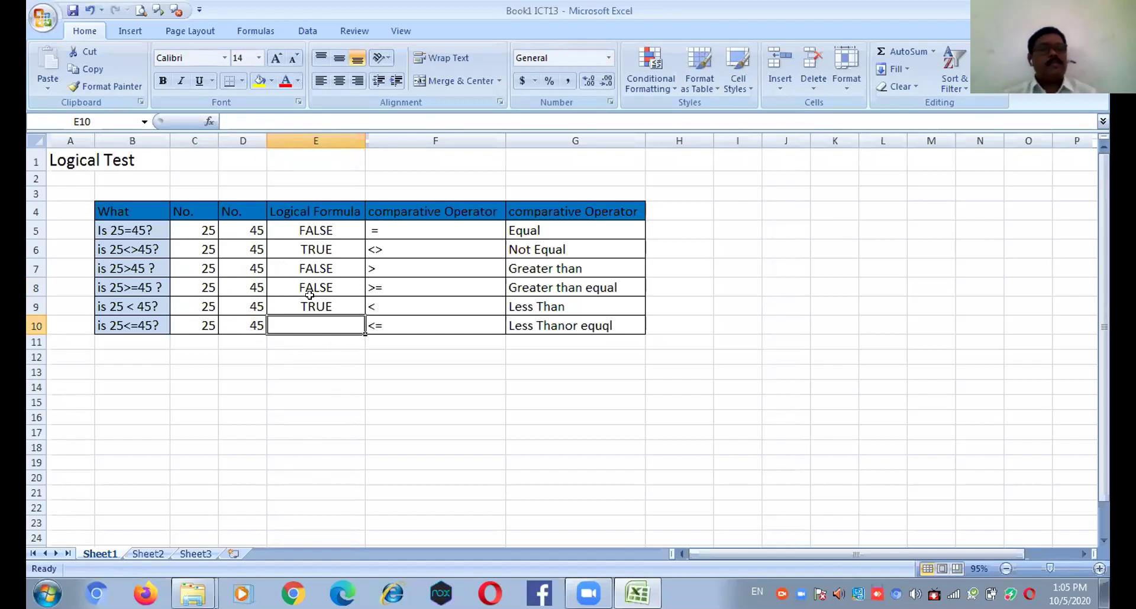
pyautogui.press('Up')
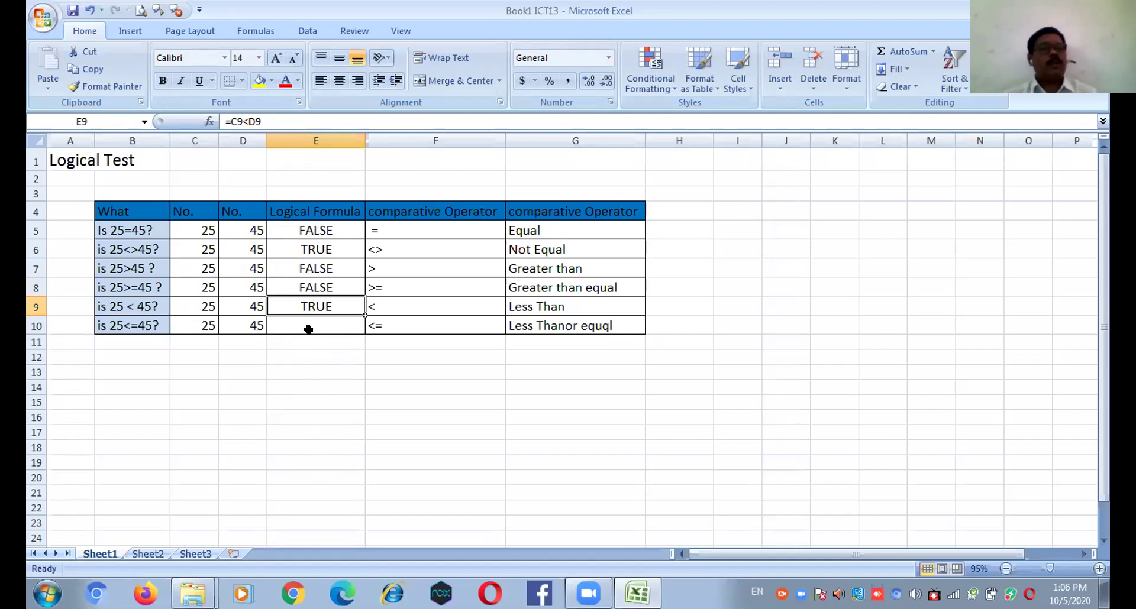
# - Enter the less-than-or-equal test =C10<=D10 in cell E10
pyautogui.click(290, 323)
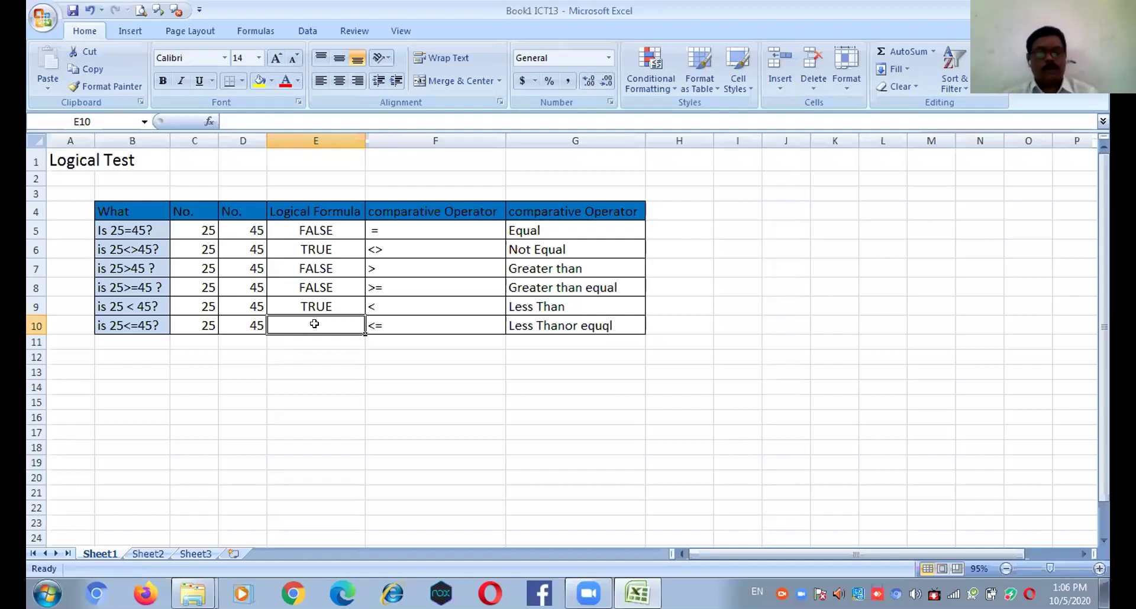
pyautogui.write('=')
pyautogui.click(201, 324)
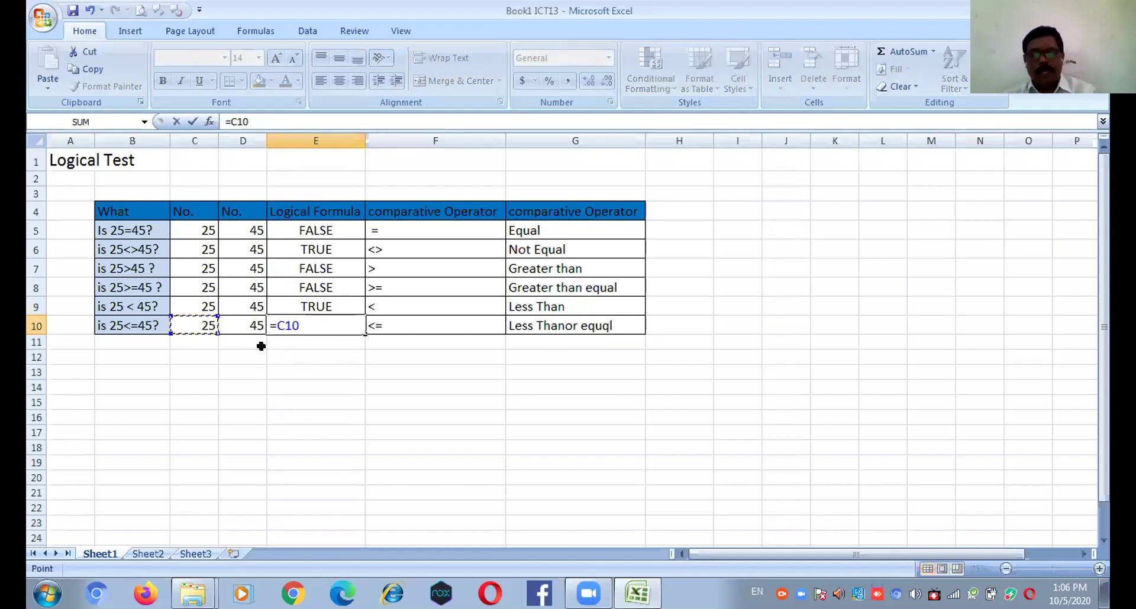
pyautogui.write(',')
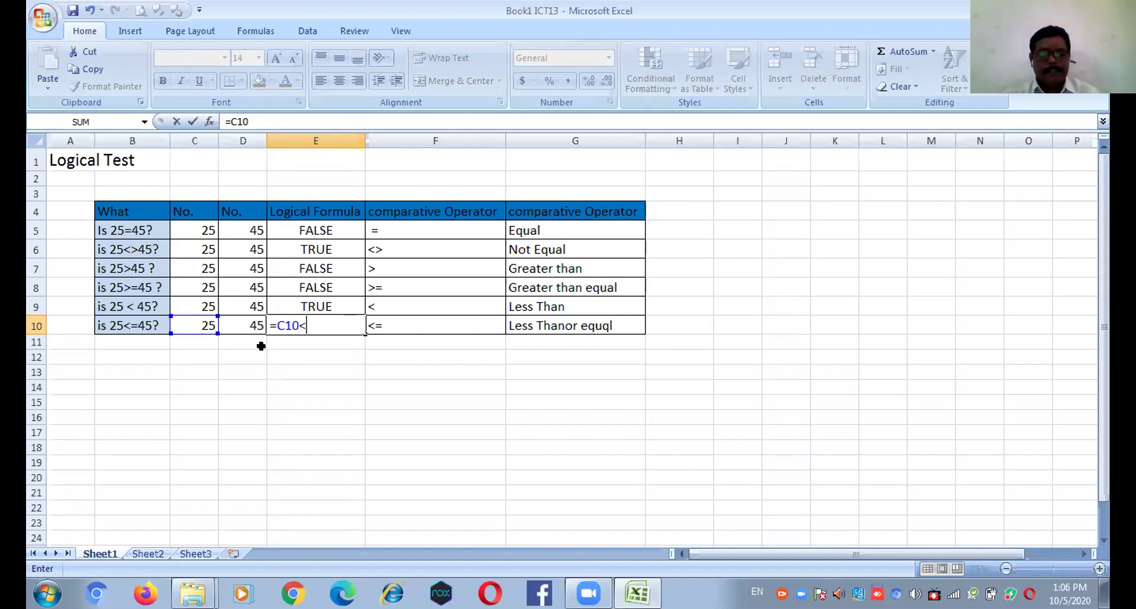
pyautogui.write('<=')
pyautogui.click(242, 317)
pyautogui.press('Return')
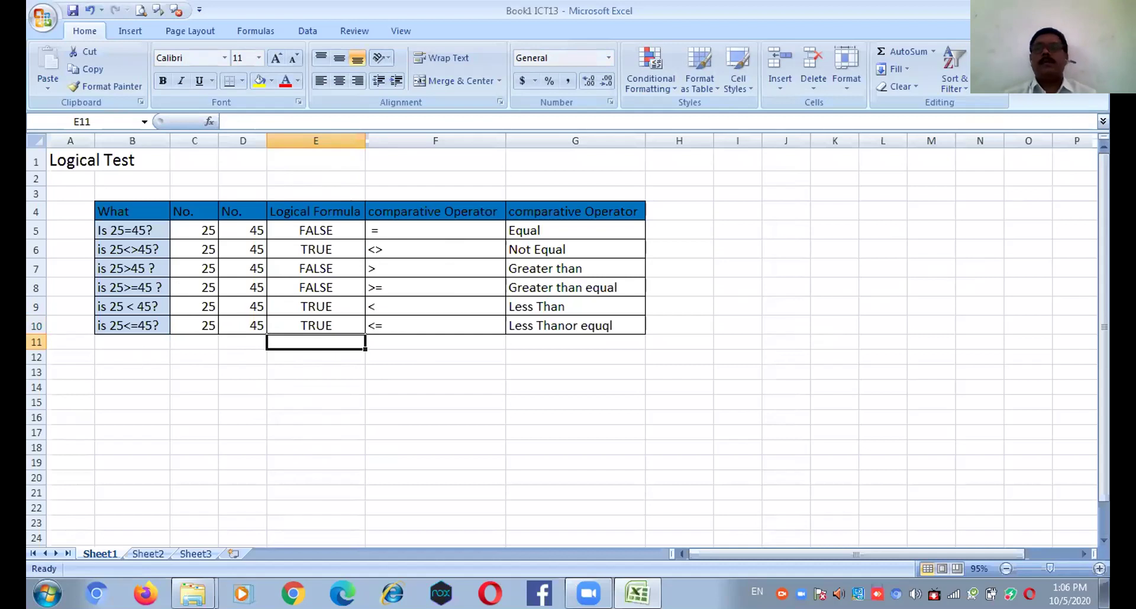
# - Close Book1 ICT13 without saving its changes and open the Book1 ICT14 workbook from the ICT NOTES folder
pyautogui.hotkey('alt', 'F4')
pyautogui.click(576, 336)
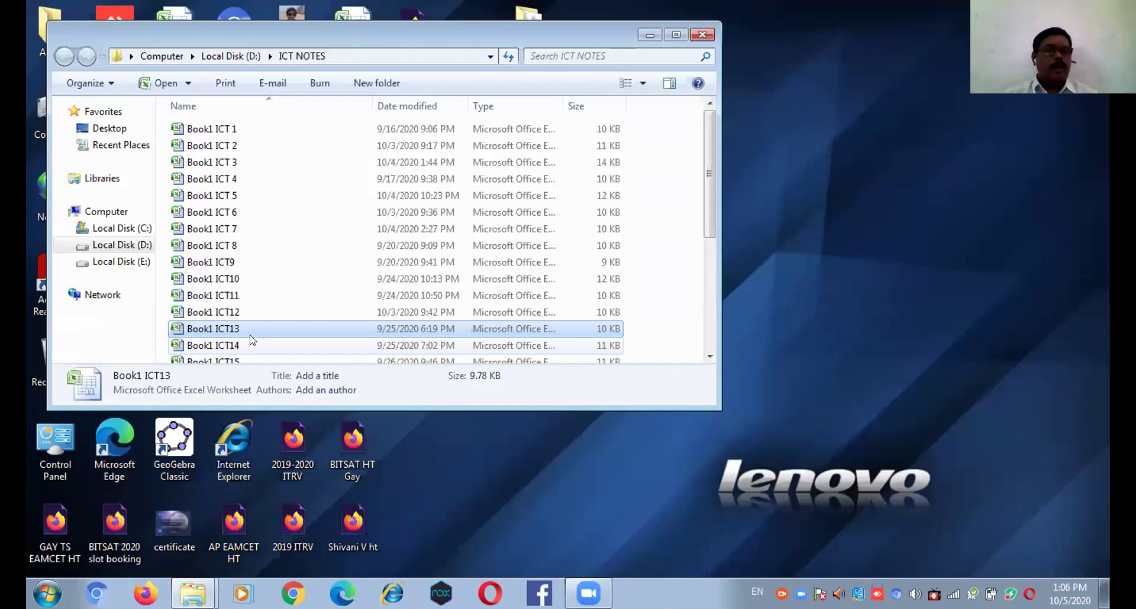
pyautogui.scroll(-1, 253, 340)
pyautogui.doubleClick(241, 301)
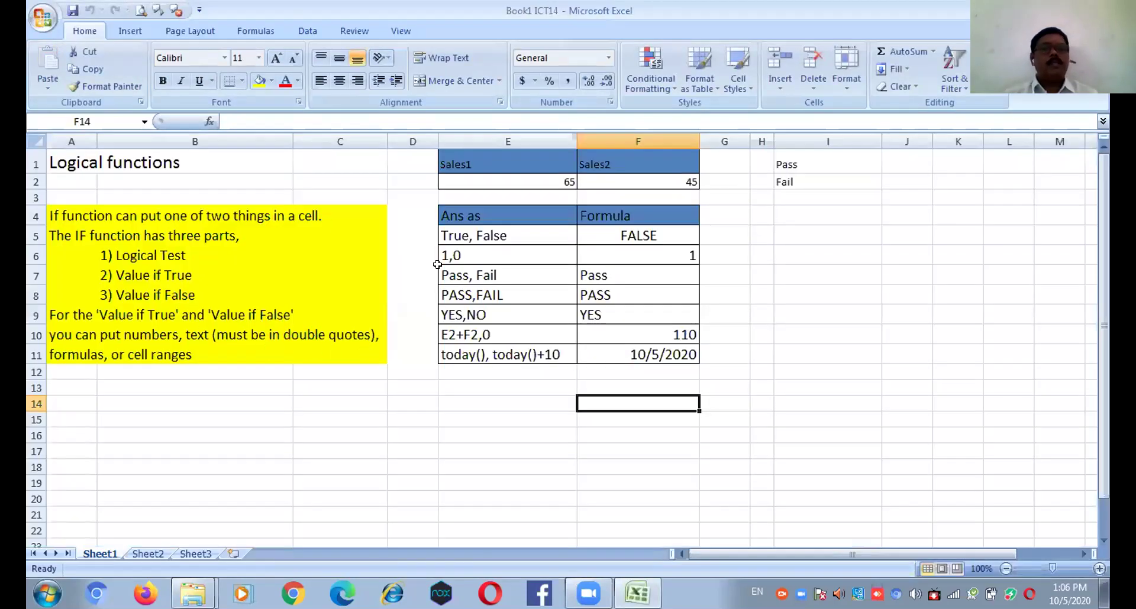
# - Examine the Sales1 and Sales2 values in E2 and F2 and the logical formula in F5 that compares them
pyautogui.scroll(-1, 836, 416)
pyautogui.scroll(1, 836, 416)
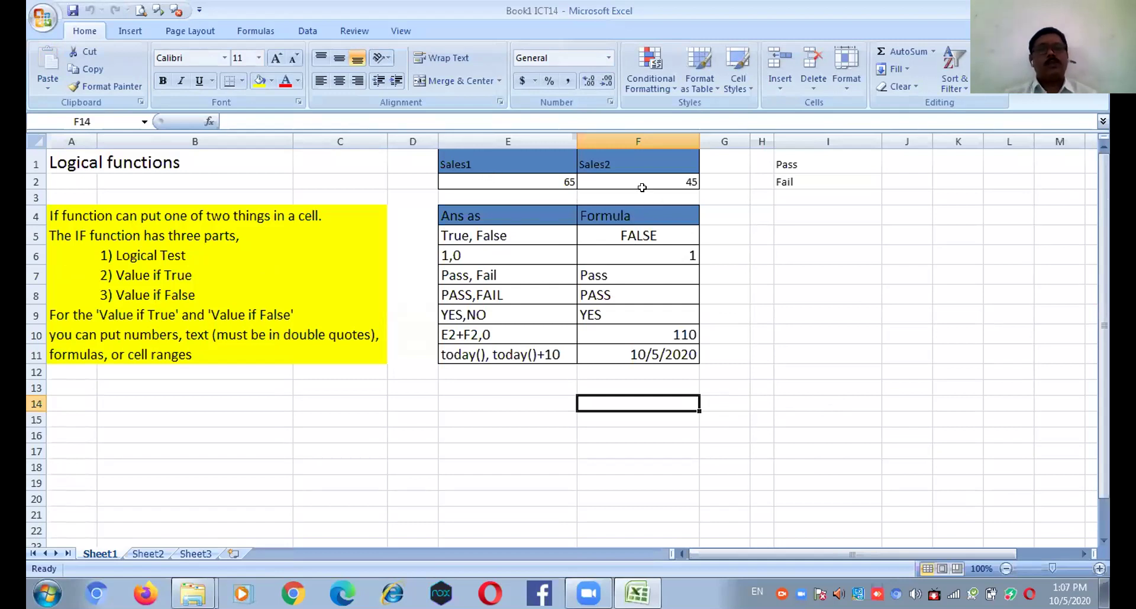
pyautogui.click(545, 182)
pyautogui.click(655, 183)
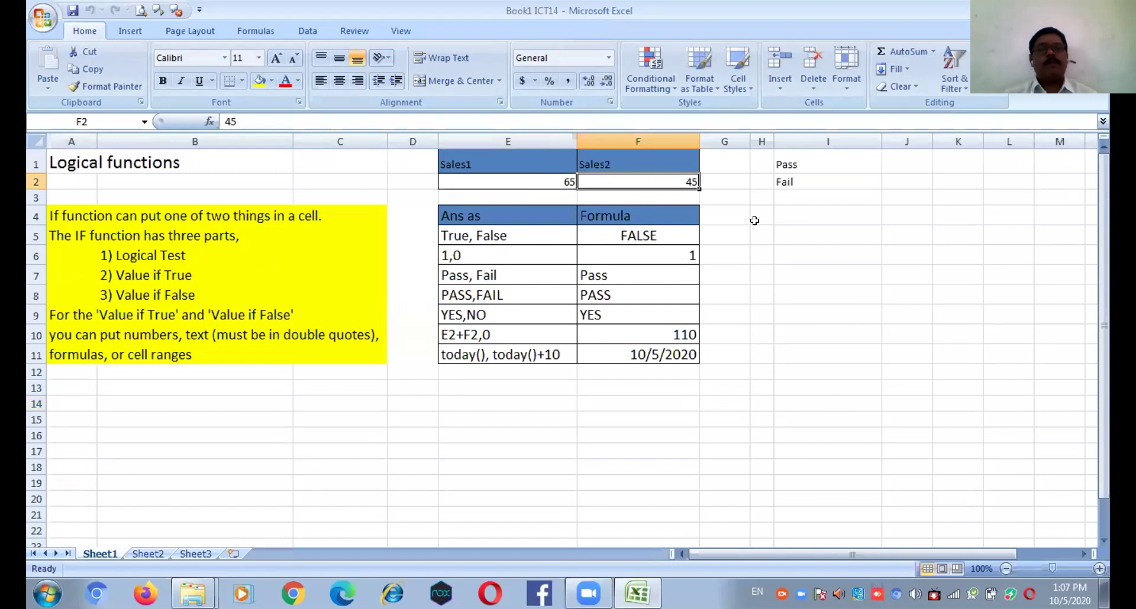
pyautogui.click(659, 234)
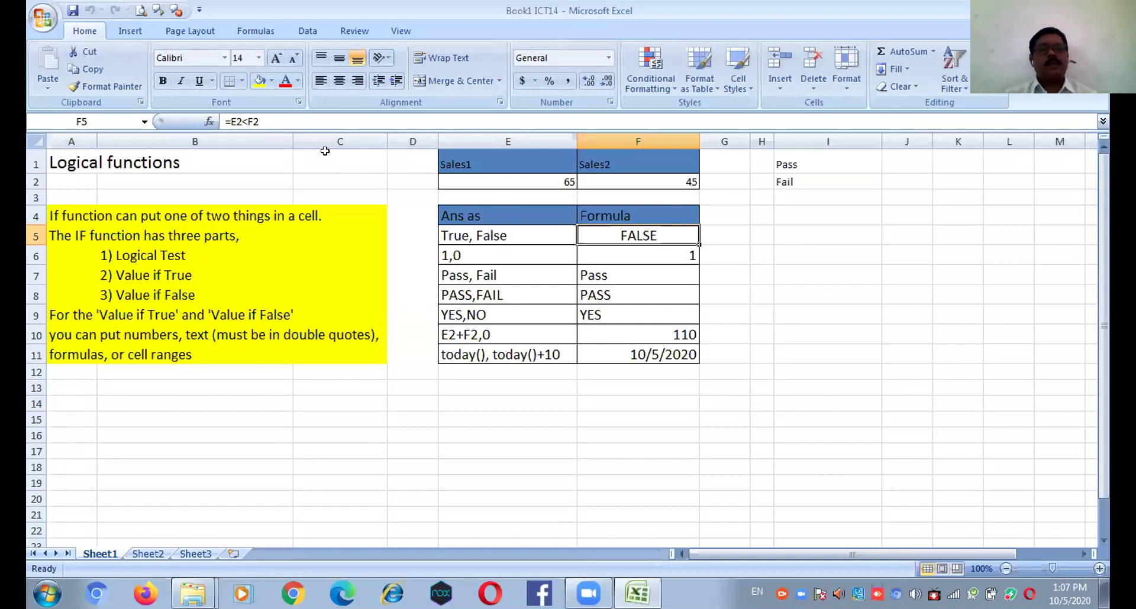
pyautogui.click(526, 175)
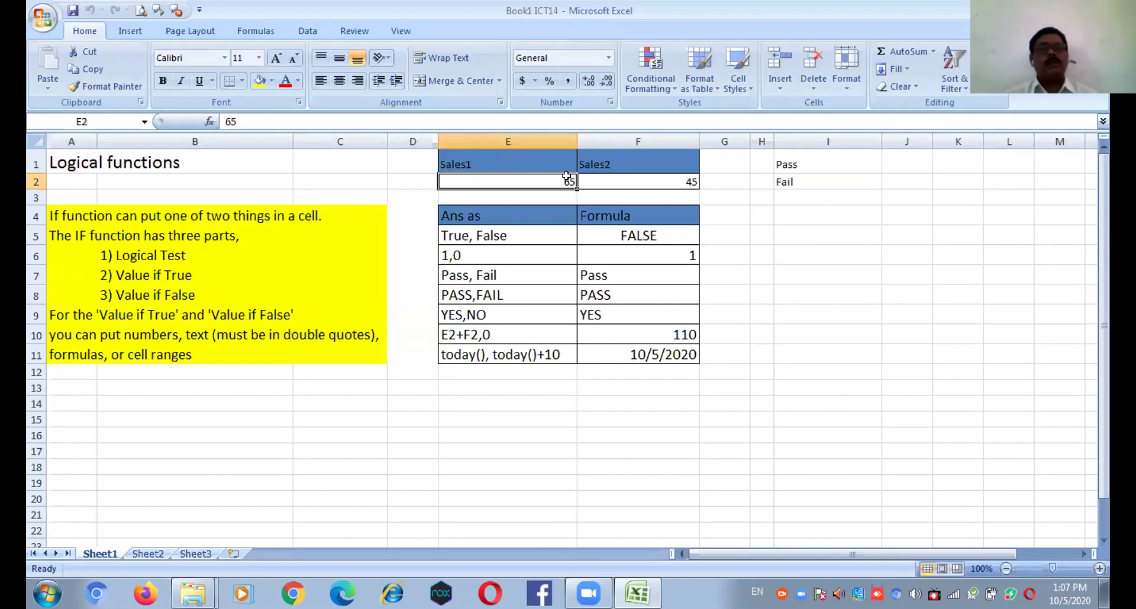
pyautogui.click(643, 177)
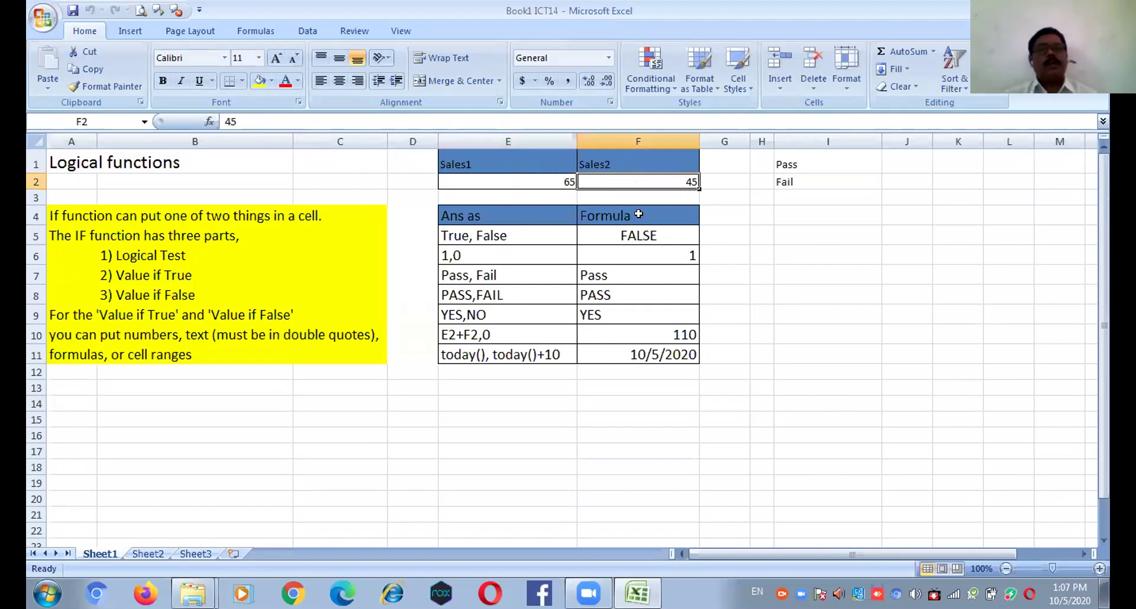
pyautogui.click(549, 184)
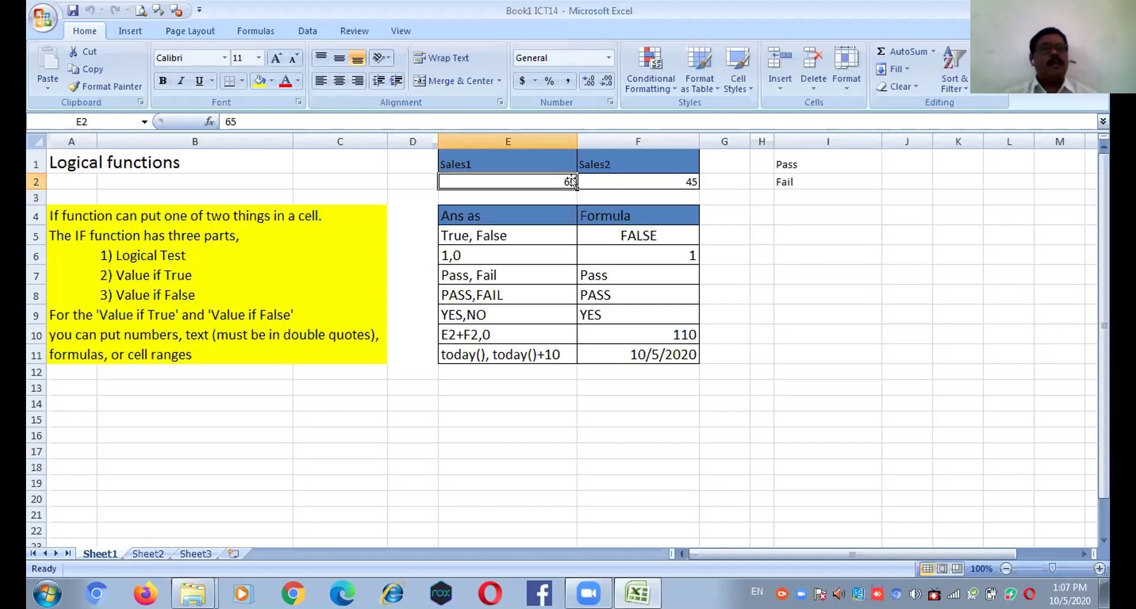
pyautogui.click(615, 233)
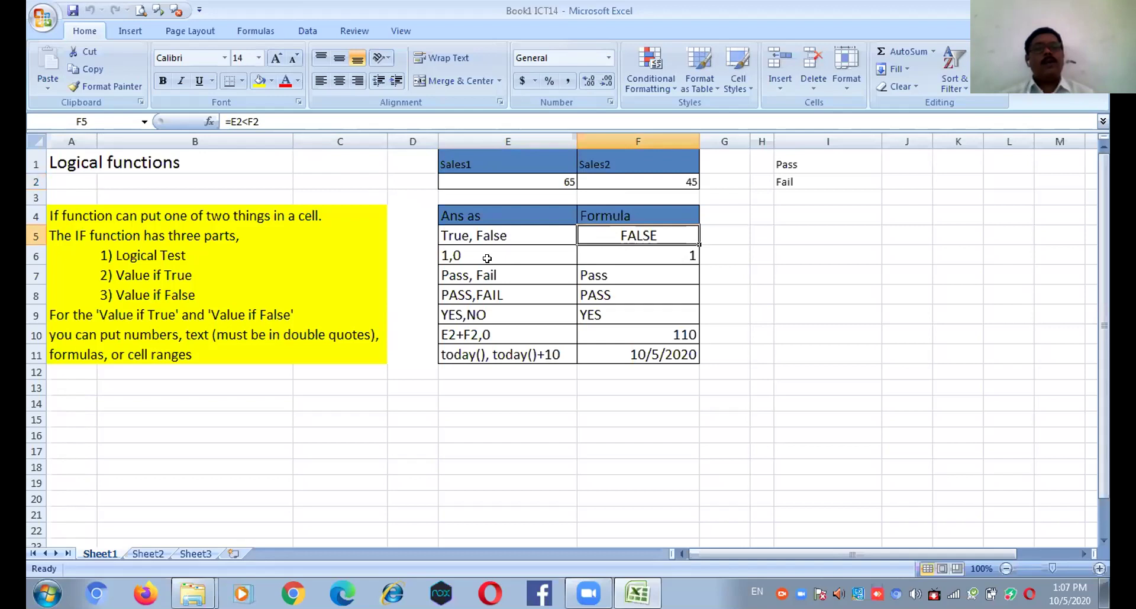
# - Set the Sales1 value in E2 to 25 and review the 1,0 IF formula in F6
pyautogui.click(602, 256)
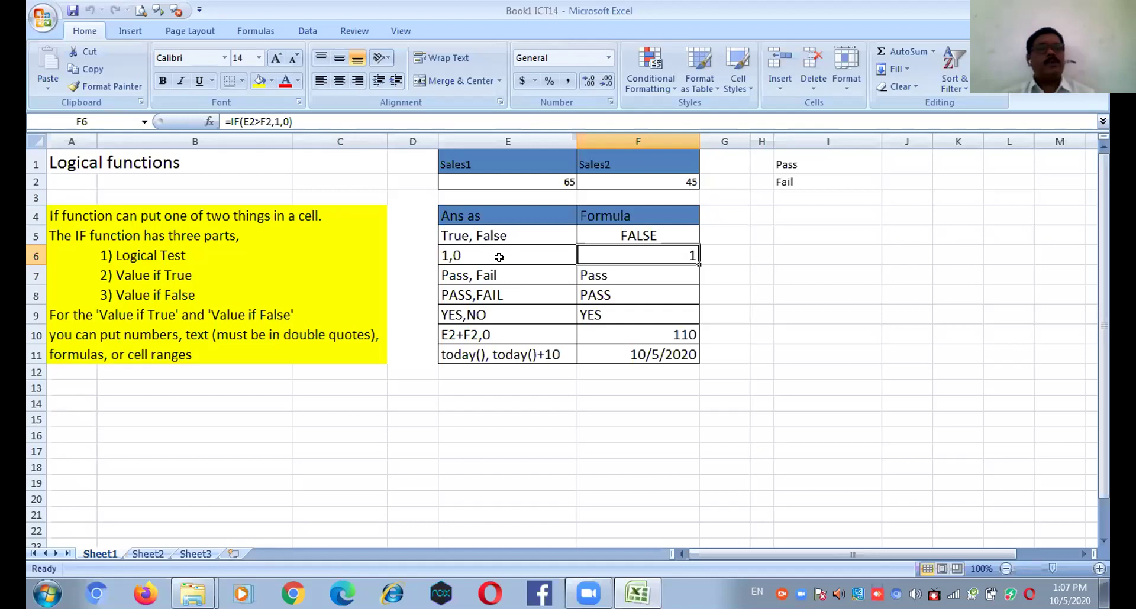
pyautogui.click(530, 177)
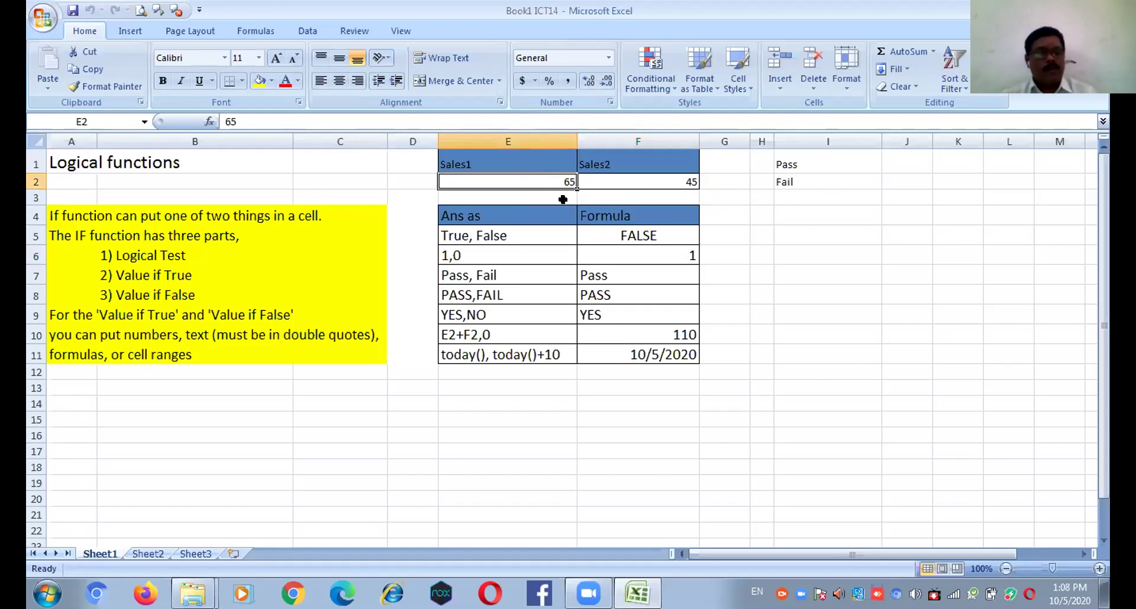
pyautogui.write('25')
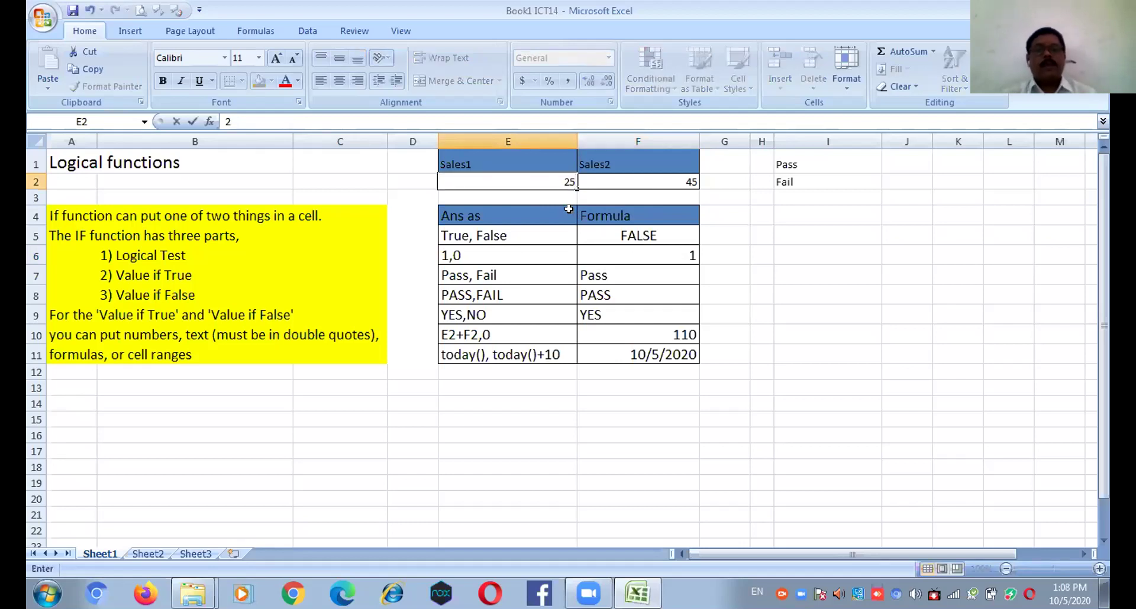
pyautogui.click(781, 303)
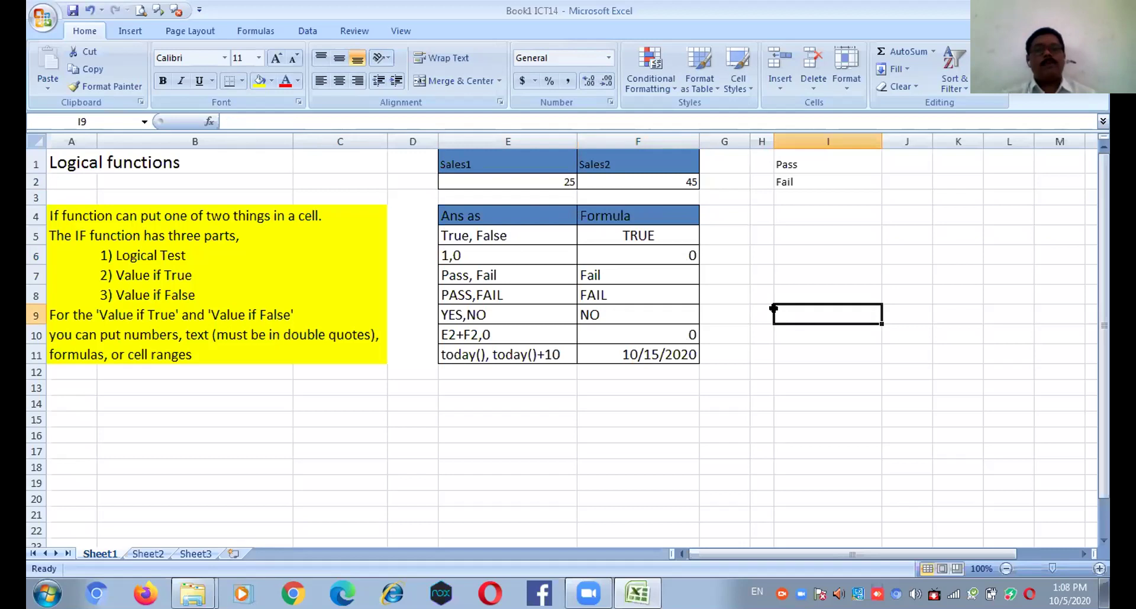
pyautogui.click(668, 251)
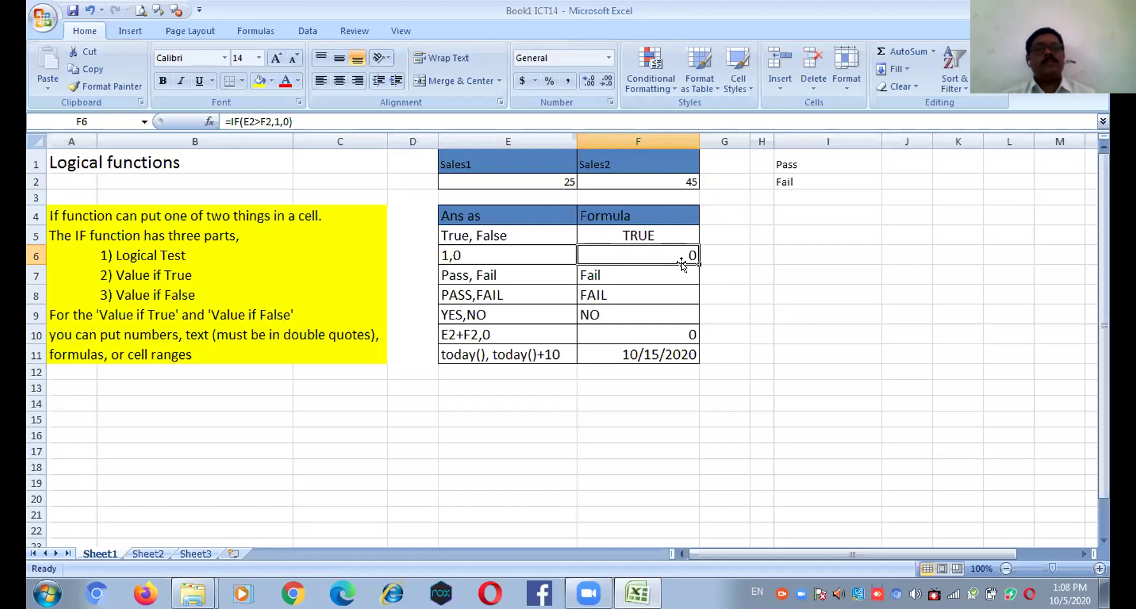
# - Set the Sales1 value in E2 to 85 and check the True/False comparison in F5
pyautogui.click(559, 182)
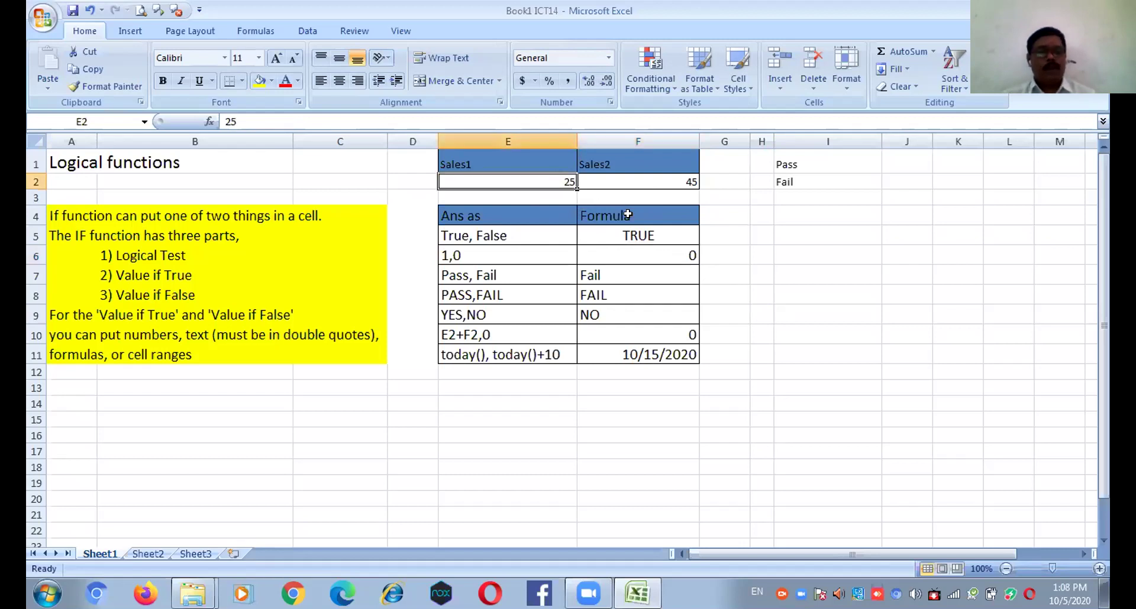
pyautogui.write('85')
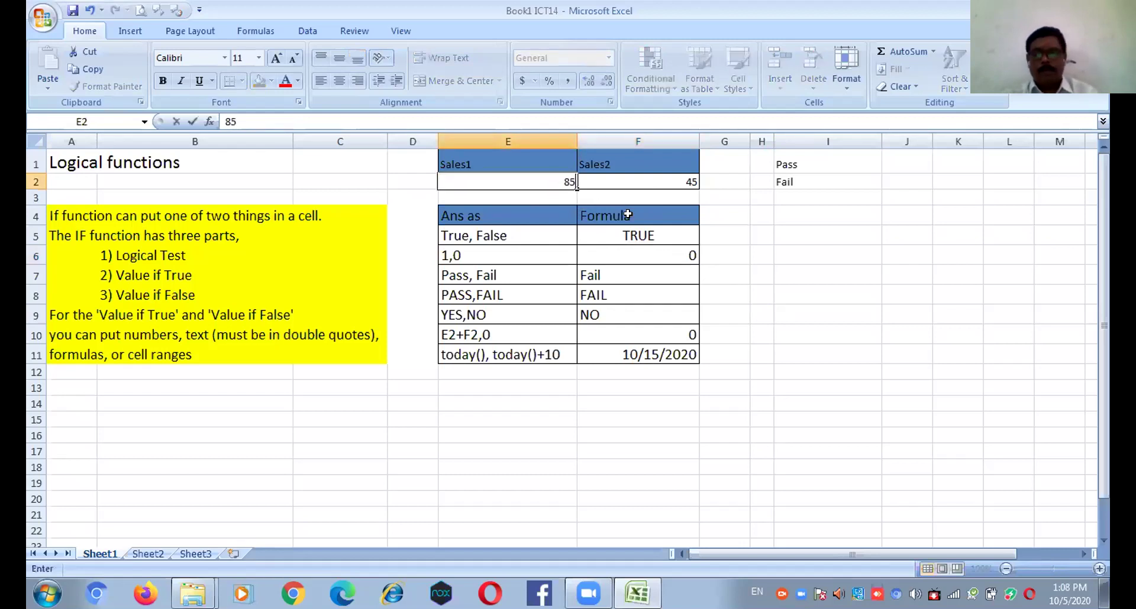
pyautogui.press('Return')
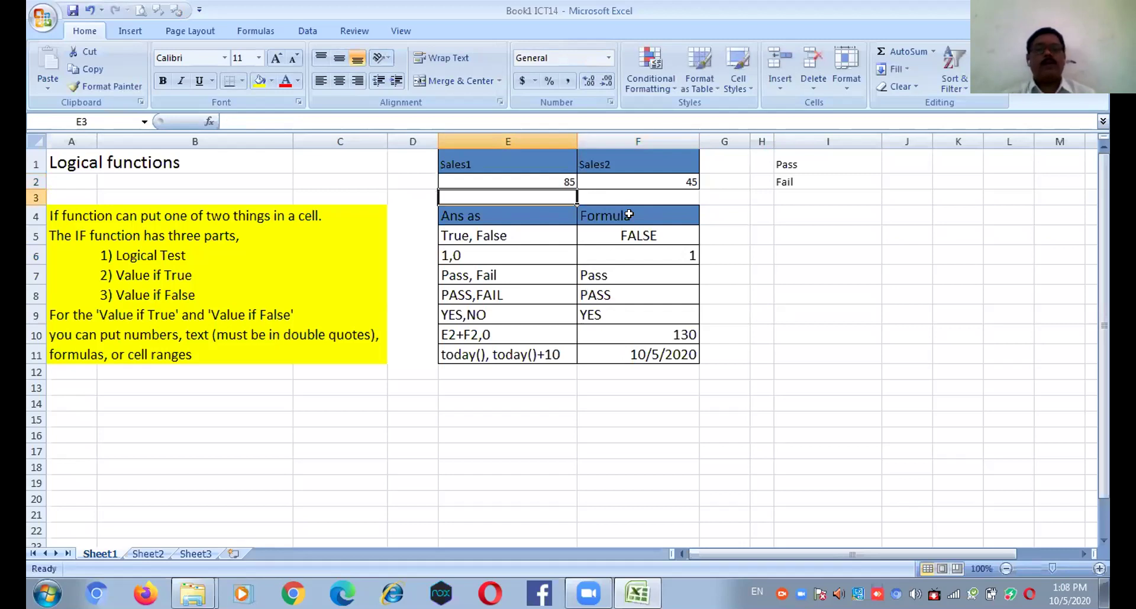
pyautogui.click(632, 236)
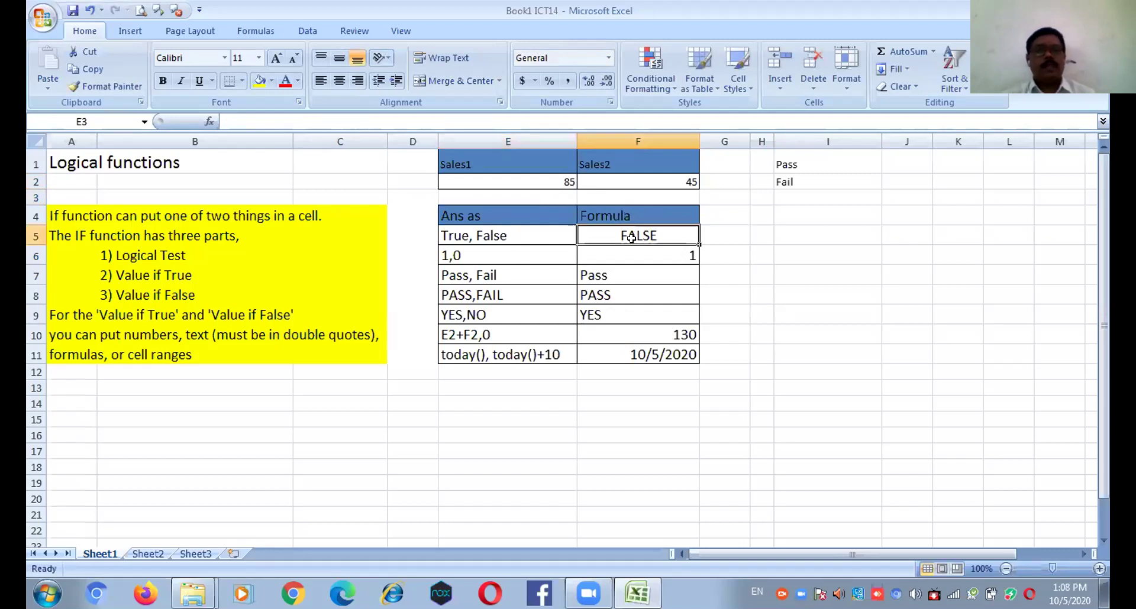
# - Change Sales1 in E2 back to 25 and review the less-than comparison formula in F5
pyautogui.click(539, 182)
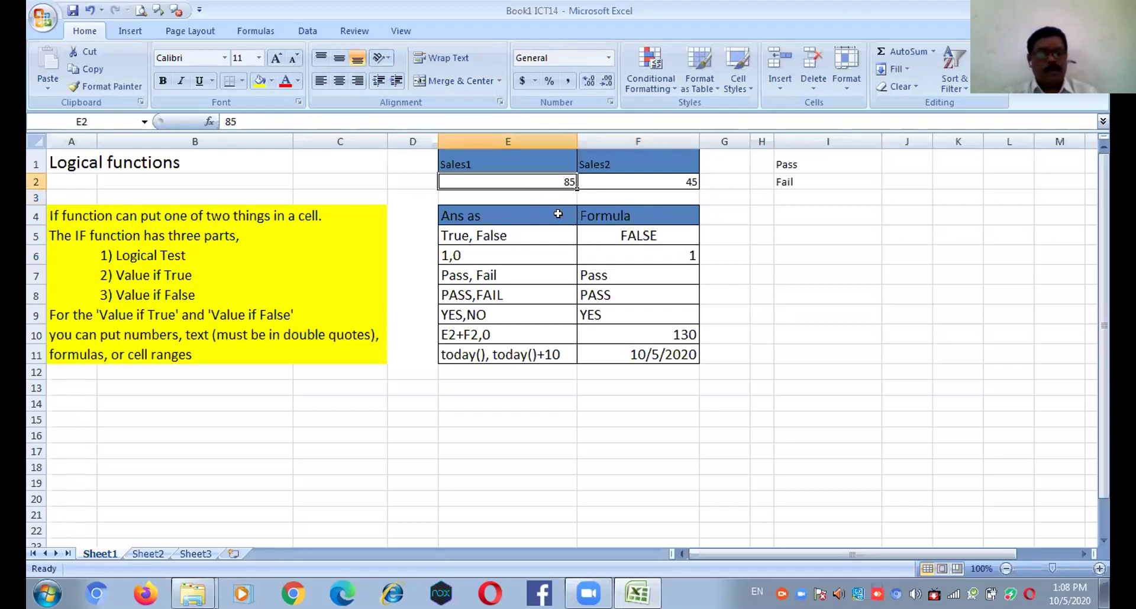
pyautogui.write('25')
pyautogui.click(847, 349)
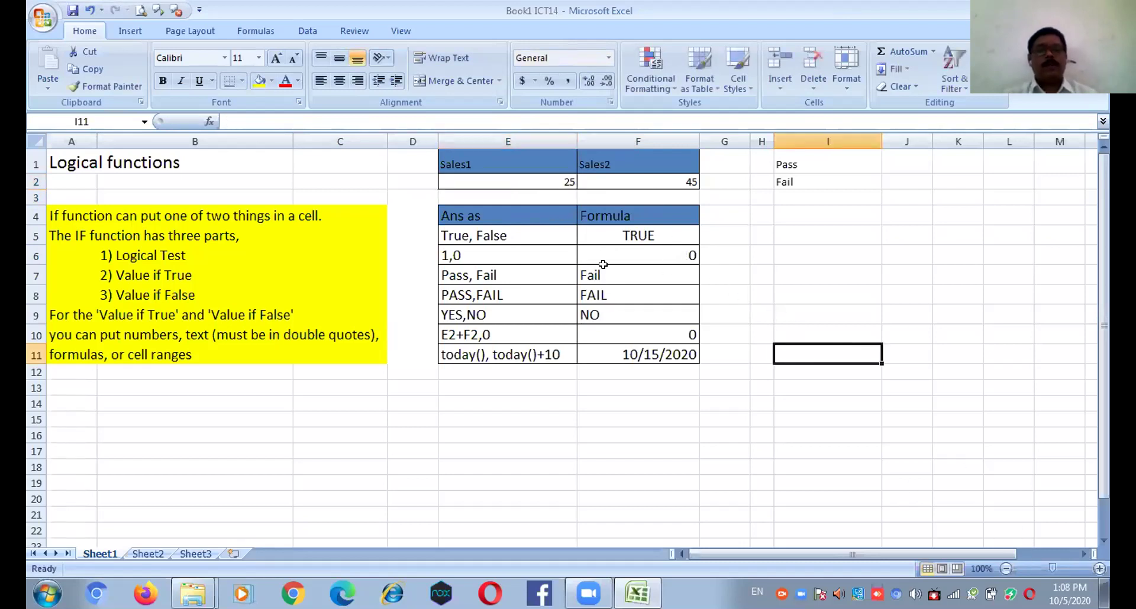
pyautogui.click(654, 236)
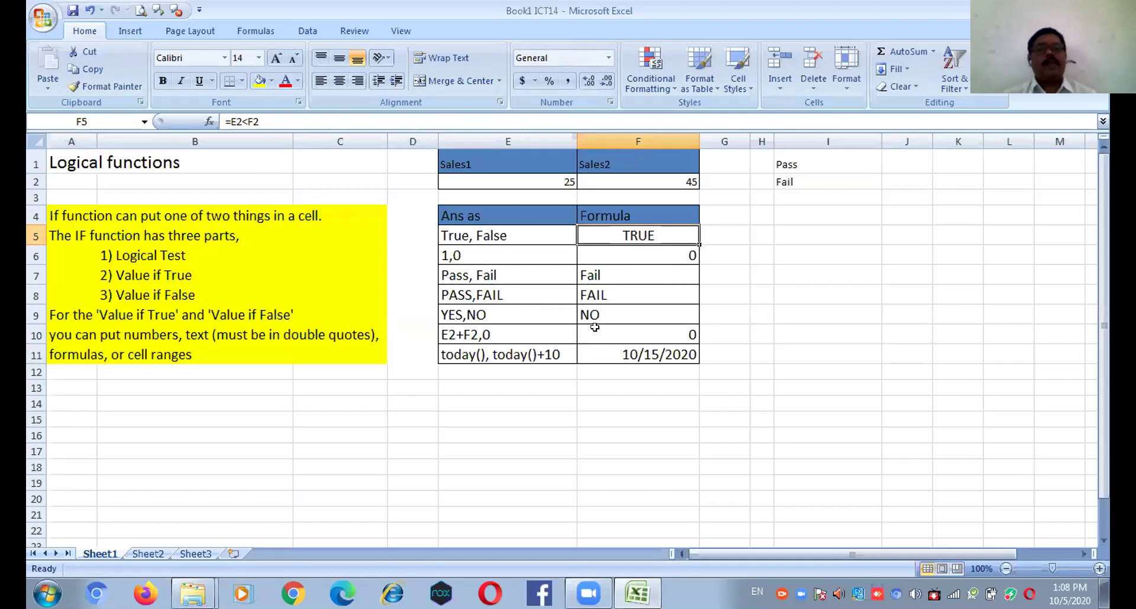
# - Examine the arguments of the Pass/Fail IF formula in F7 and of the 1,0 IF formula in F6
pyautogui.click(657, 273)
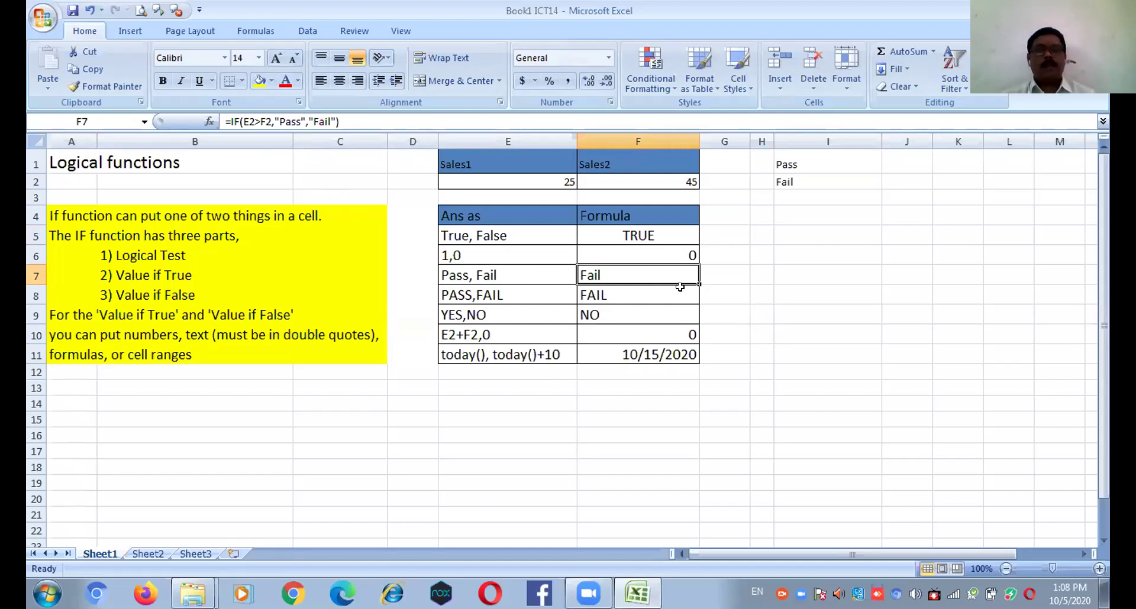
pyautogui.press('F2')
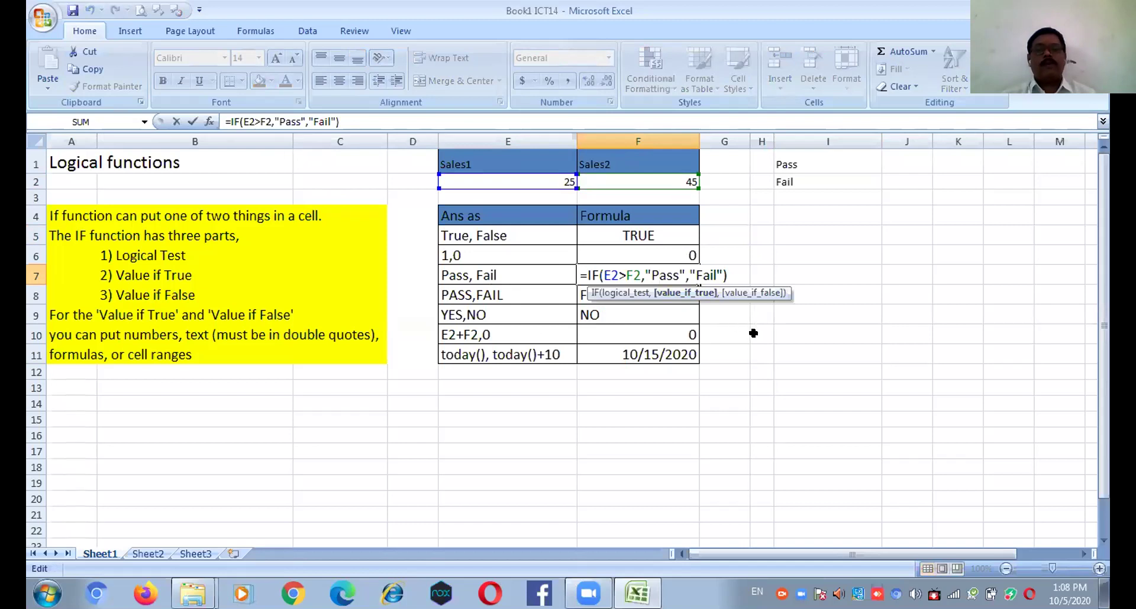
pyautogui.press('Left')
pyautogui.press('Left')
pyautogui.press('Left')
pyautogui.press('Left')
pyautogui.press('Left')
pyautogui.press('Left')
pyautogui.press('Left')
pyautogui.press('Left')
pyautogui.press('Left')
pyautogui.press('Left')
pyautogui.press('Left')
pyautogui.press('Left')
pyautogui.press('Left')
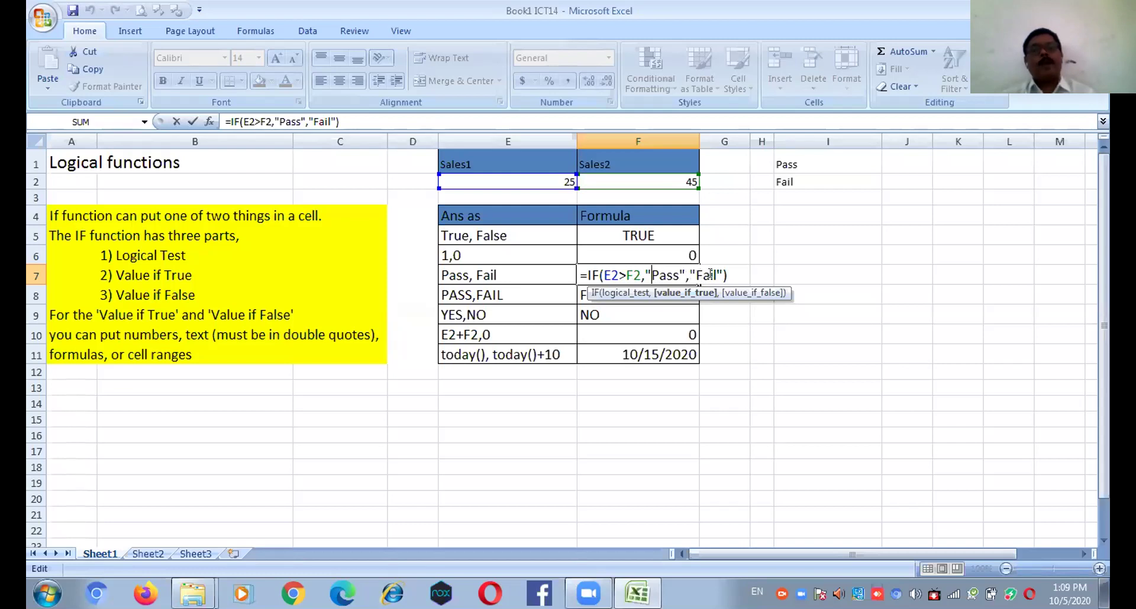
pyautogui.doubleClick(659, 261)
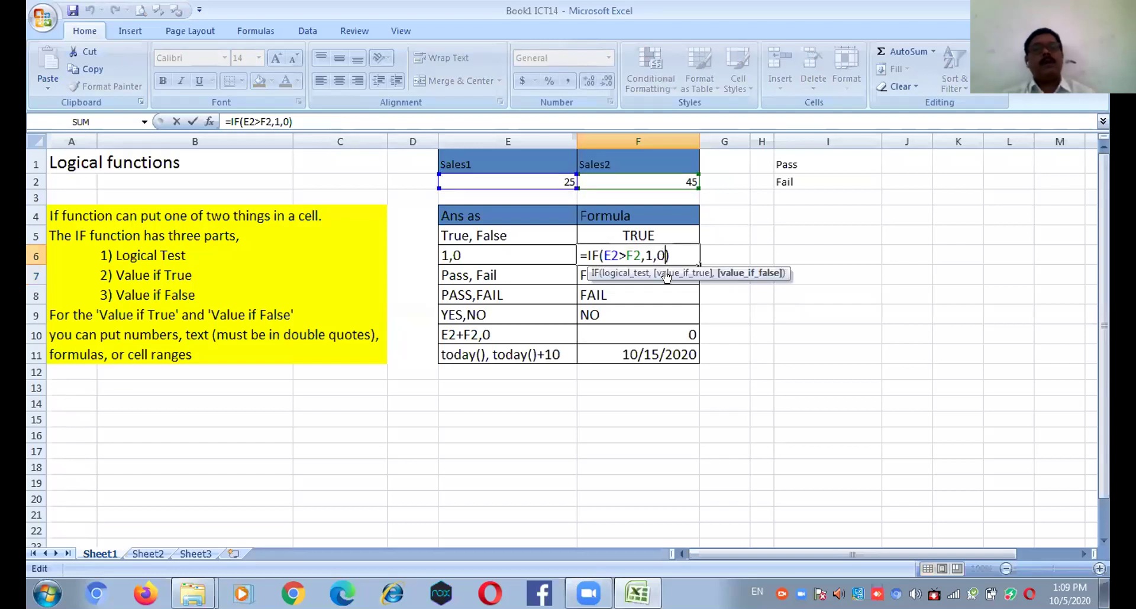
pyautogui.click(727, 334)
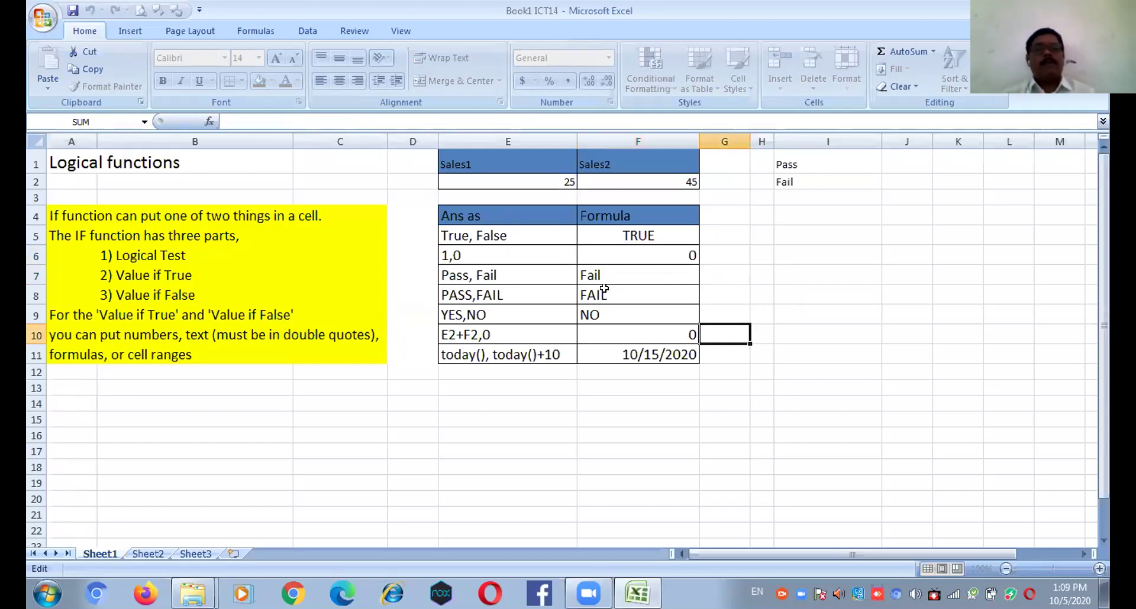
# - Examine the UPPER-based IF formula in F8 and the TODAY-based IF formula in F11
pyautogui.click(624, 281)
pyautogui.click(624, 298)
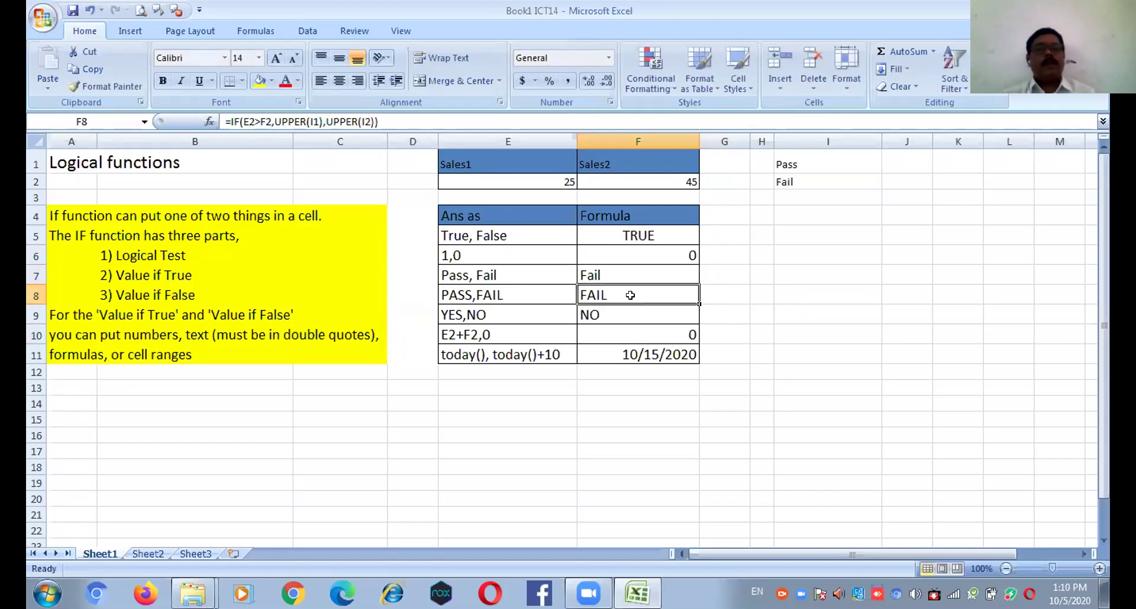
pyautogui.click(617, 353)
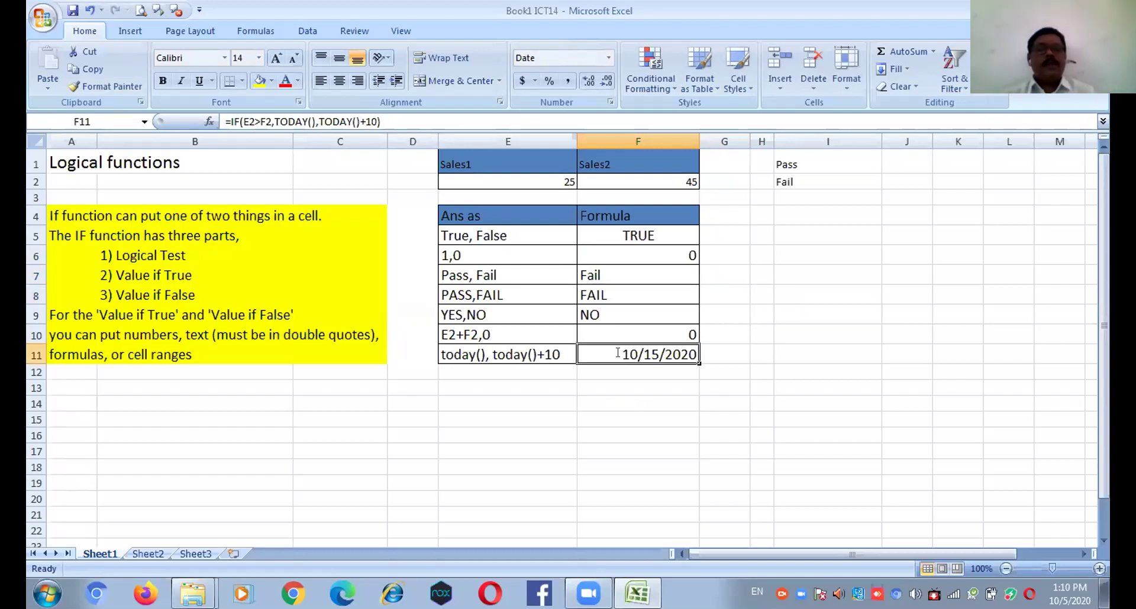
pyautogui.doubleClick(617, 353)
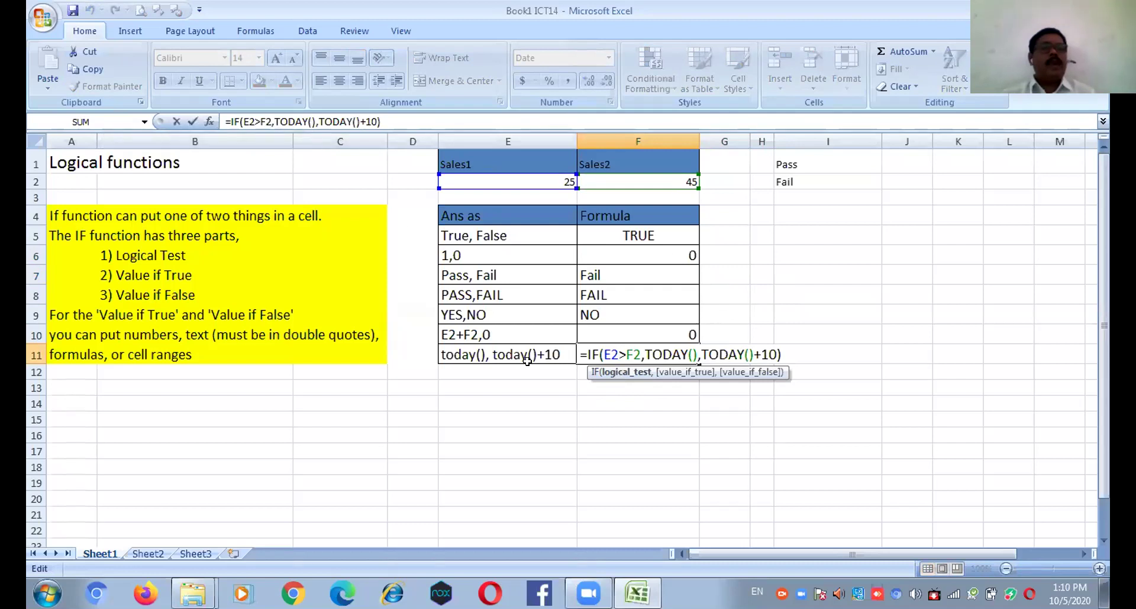
pyautogui.click(642, 418)
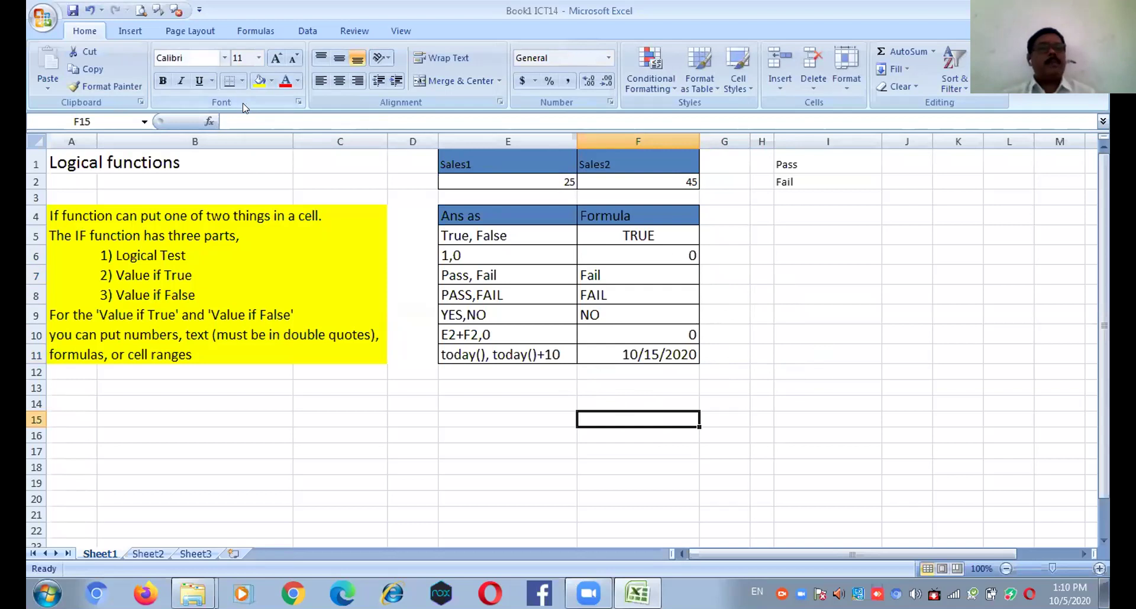
pyautogui.click(606, 348)
pyautogui.doubleClick(605, 348)
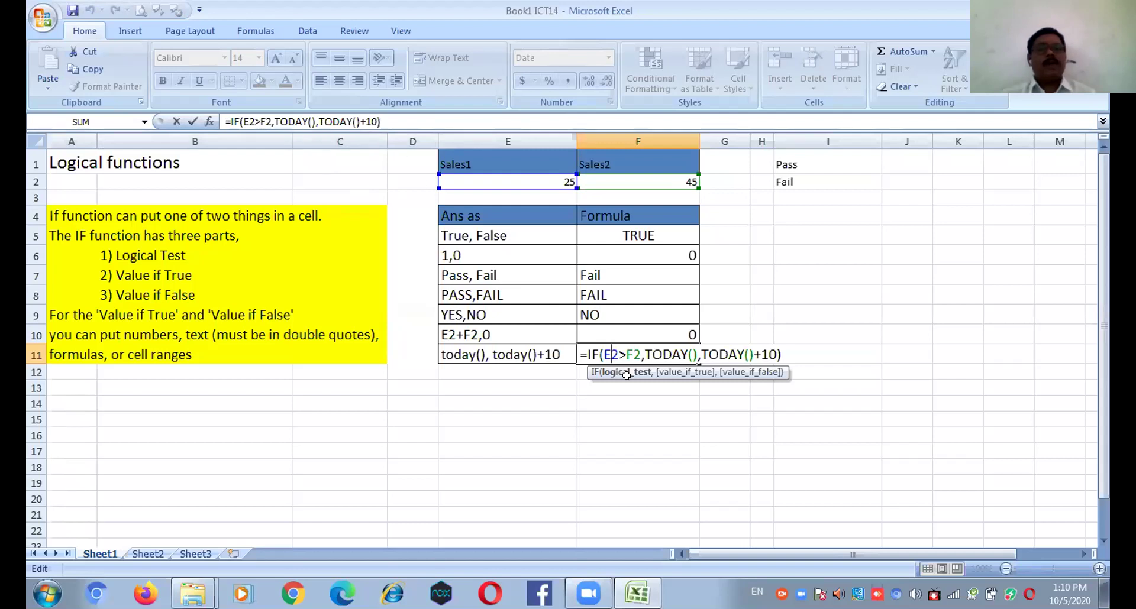
pyautogui.click(698, 419)
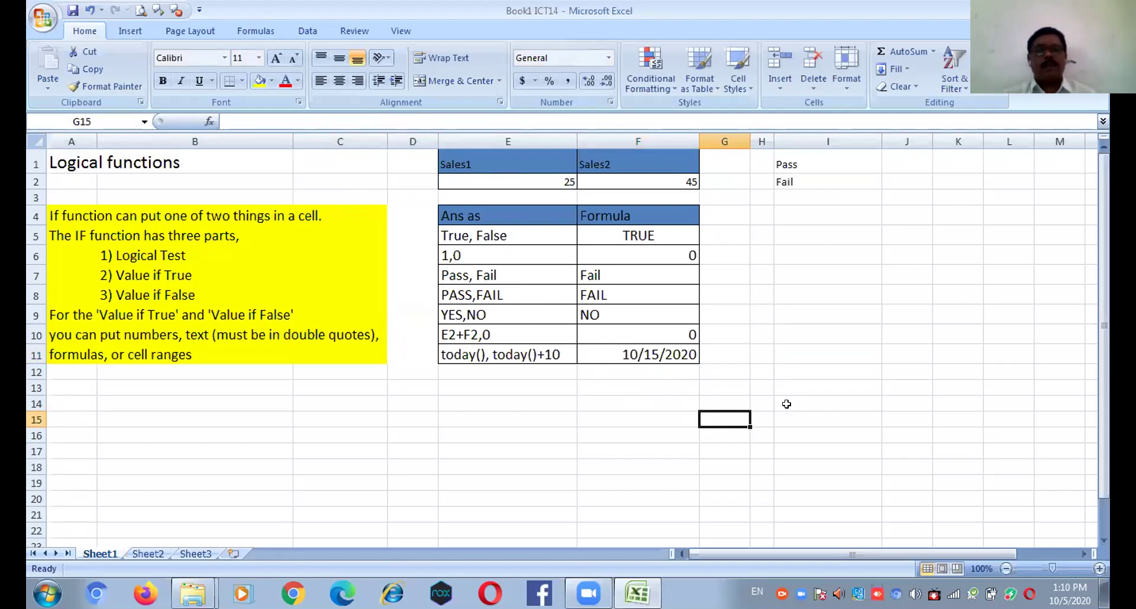
# - Compare the date in F11 with the current date in the system calendar
pyautogui.scroll(-1, 792, 399)
pyautogui.scroll(1, 792, 399)
pyautogui.click(655, 360)
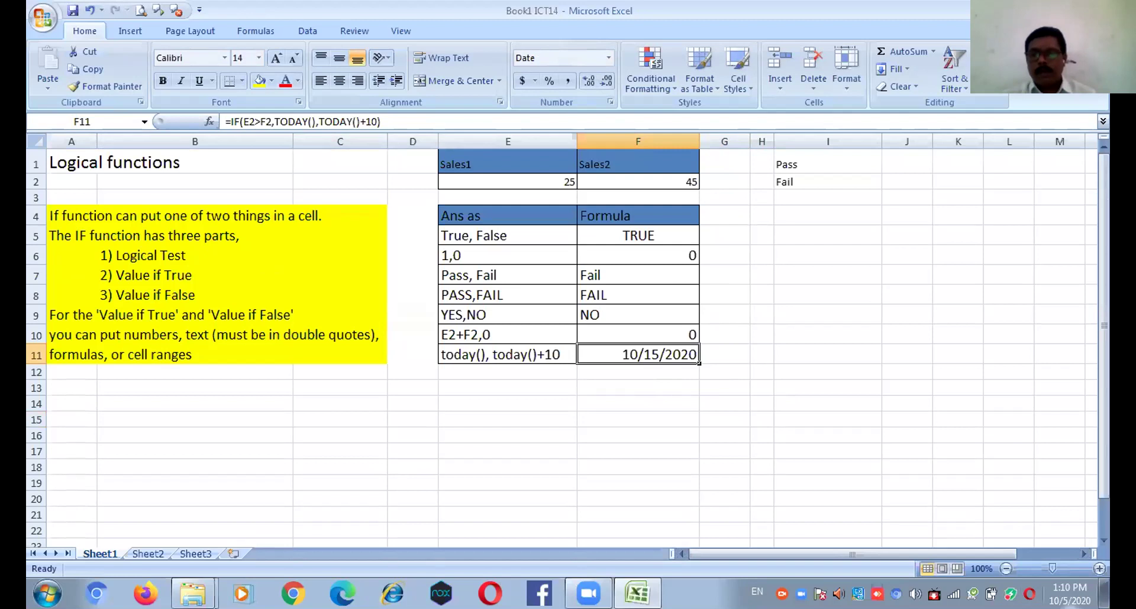
pyautogui.moveTo(1069, 594)
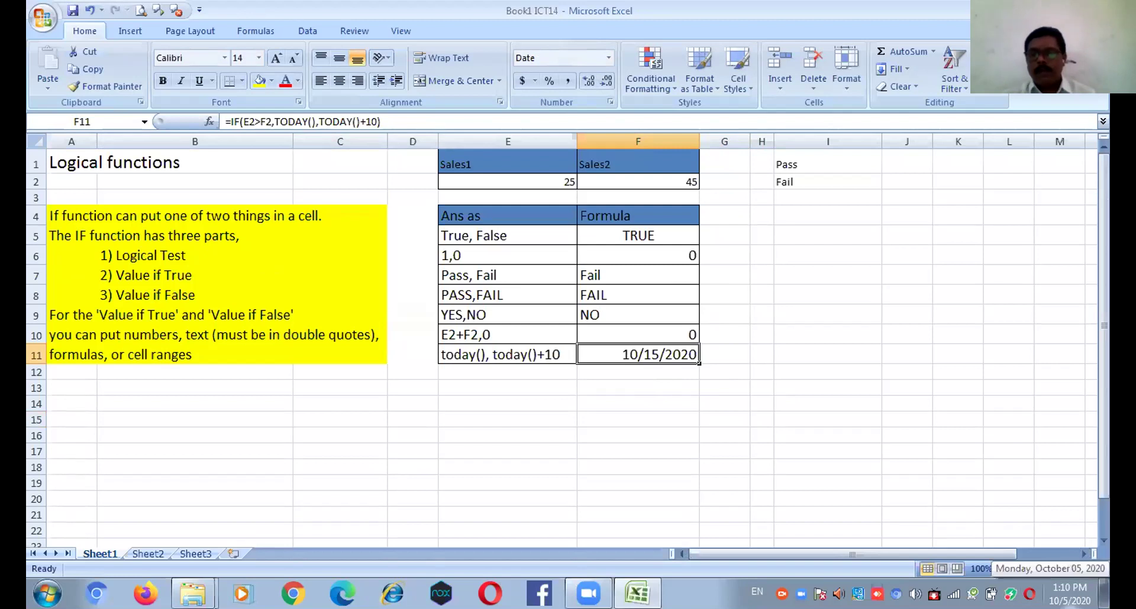
pyautogui.click(1070, 593)
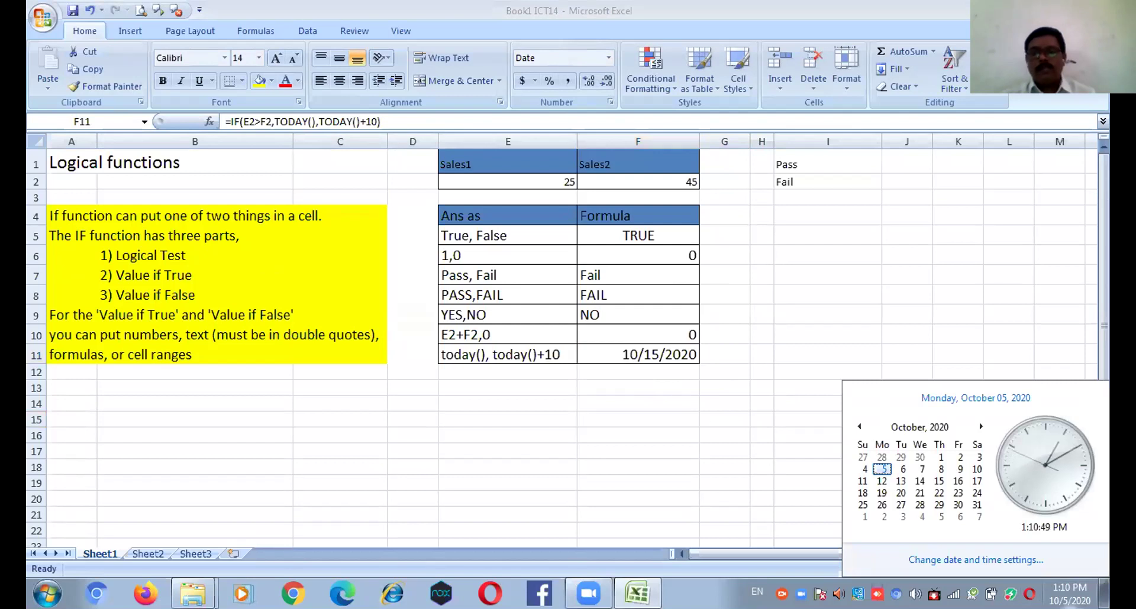
pyautogui.rightClick(1068, 594)
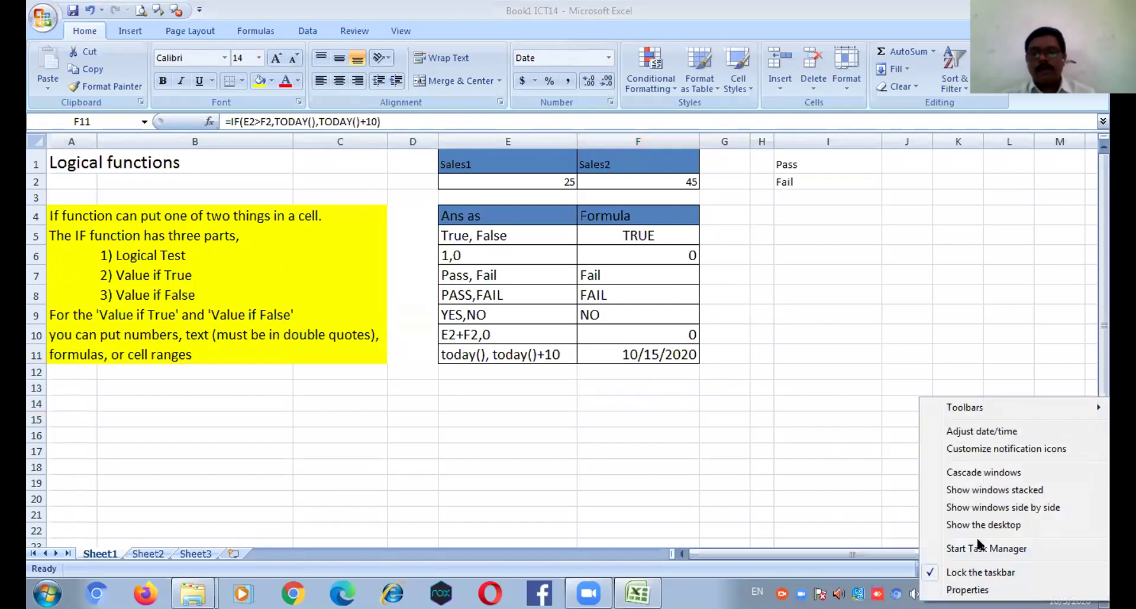
pyautogui.click(867, 401)
pyautogui.click(1069, 593)
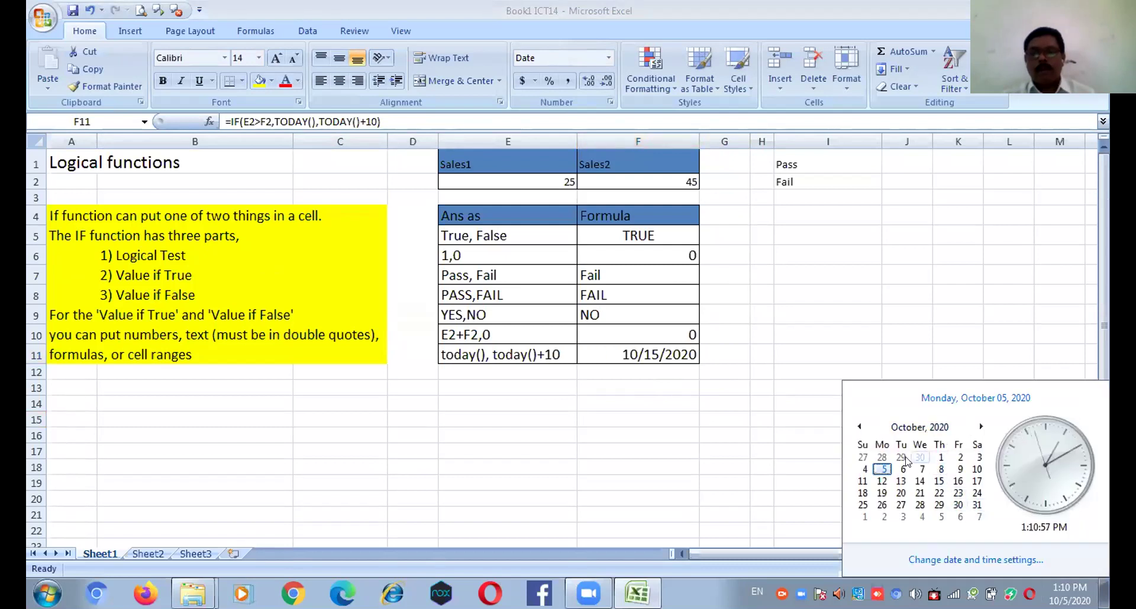
pyautogui.click(985, 278)
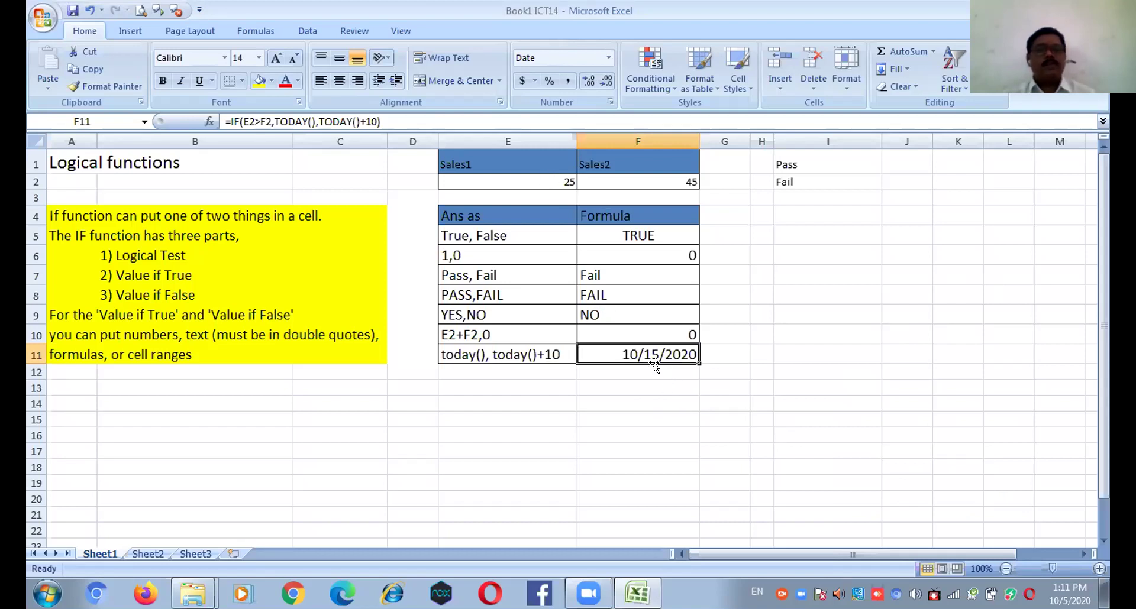
# - Set the Sales1 value in E2 to 85 to recalculate all the IF formulas
pyautogui.click(515, 182)
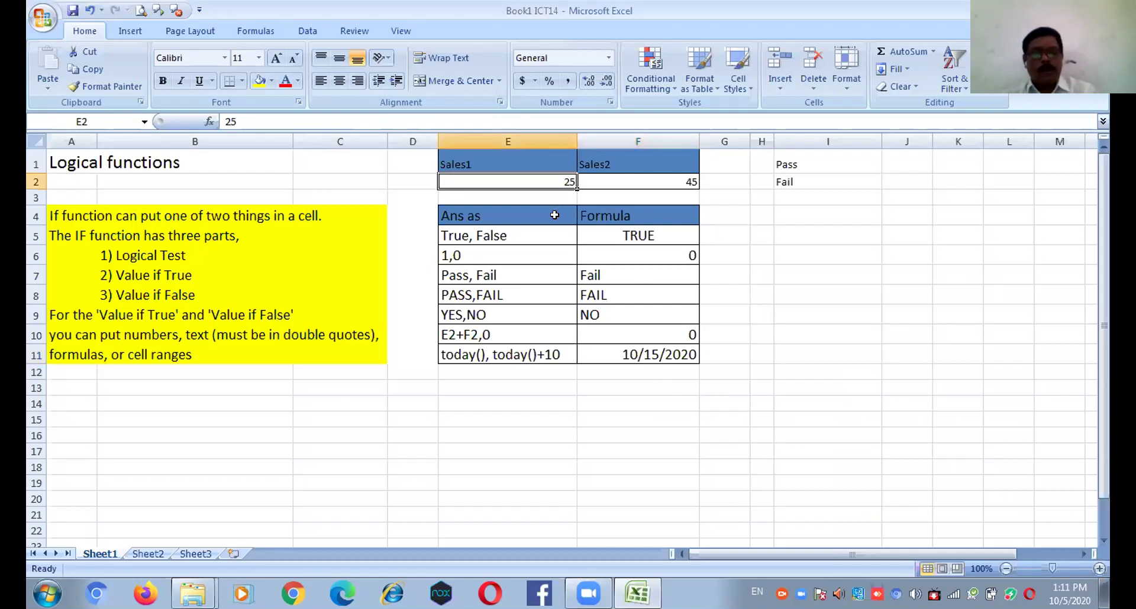
pyautogui.write('85')
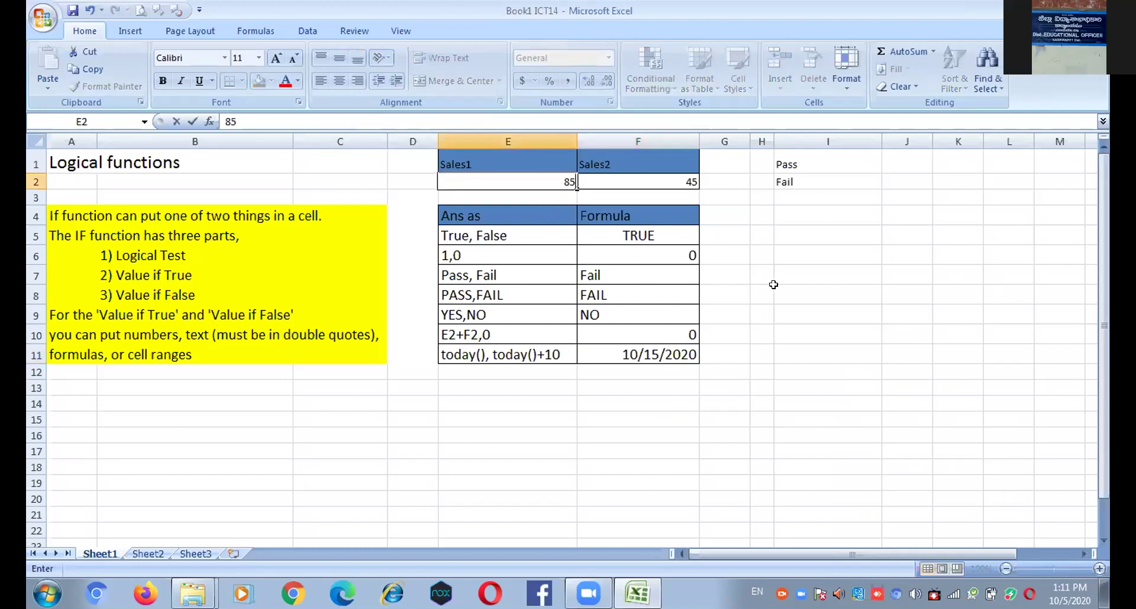
pyautogui.click(774, 286)
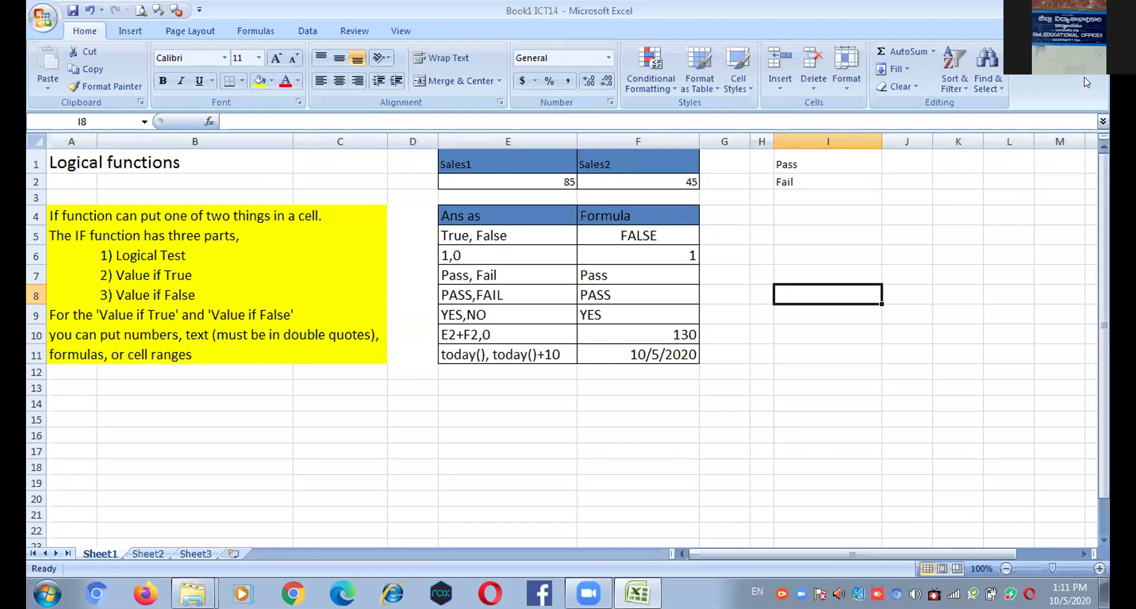
# - Close Book1 ICT14 without saving its changes and open the Book1 ICT15 workbook from the ICT NOTES folder
pyautogui.hotkey('alt', 'F4')
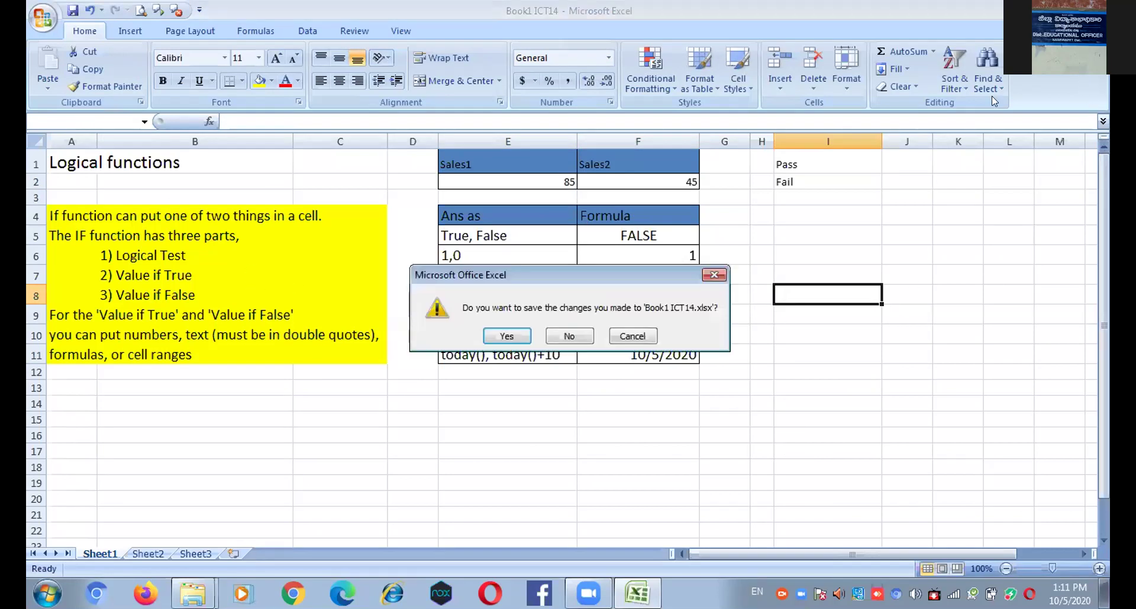
pyautogui.click(570, 336)
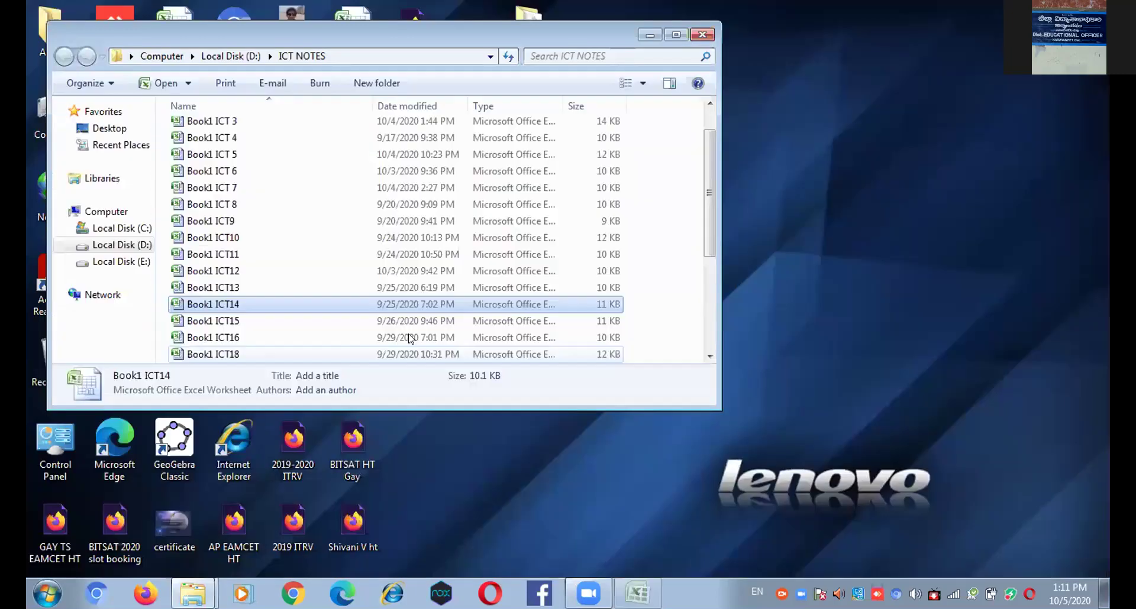
pyautogui.scroll(-1, 260, 329)
pyautogui.click(278, 273)
pyautogui.doubleClick(282, 288)
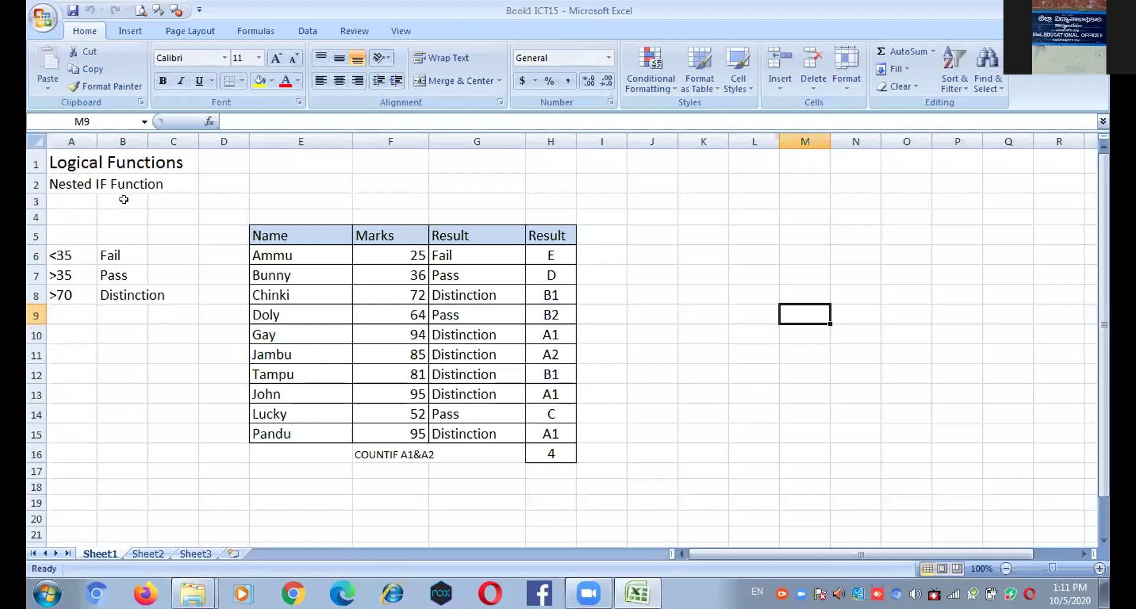
# - Examine the nested IF formula in H6 that grades the marks from A1 to E, zoomed in for readability
pyautogui.click(538, 258)
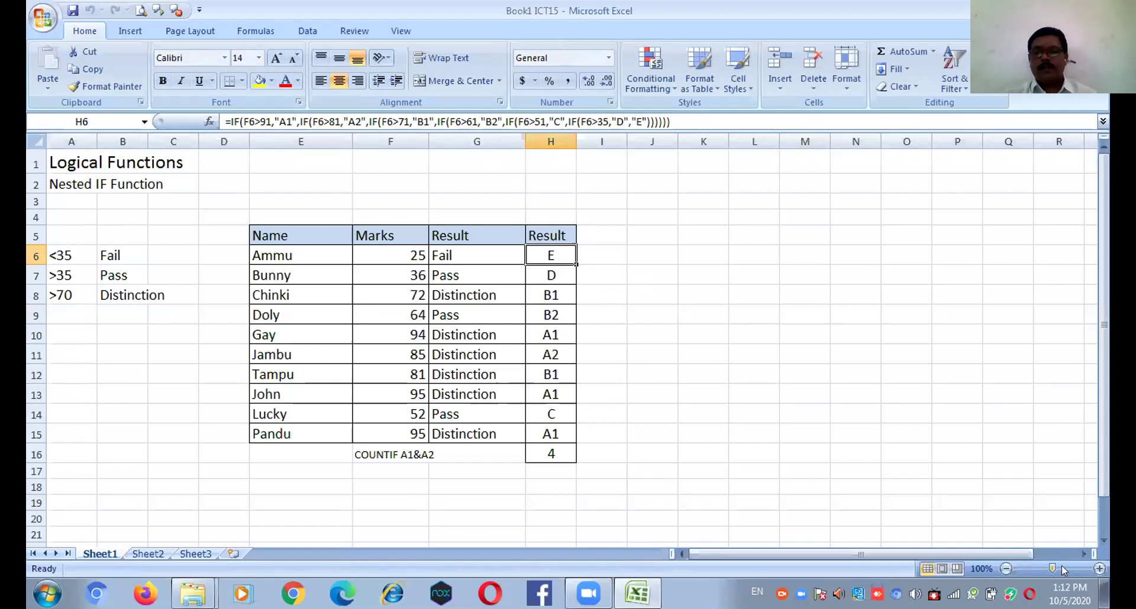
pyautogui.scroll(6, 933, 500)
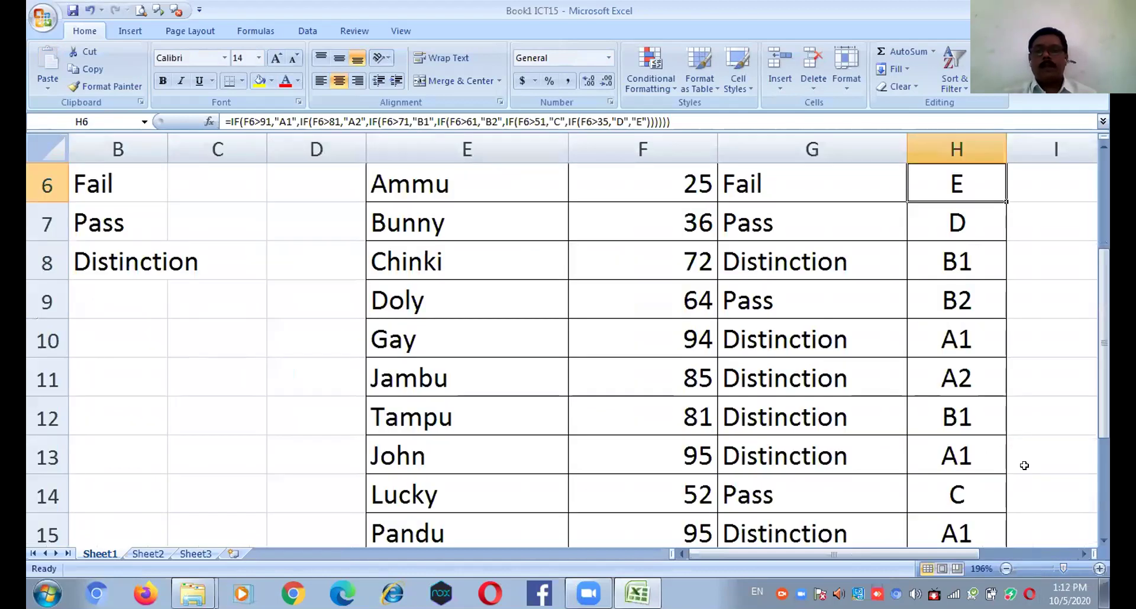
pyautogui.scroll(1, 1024, 465)
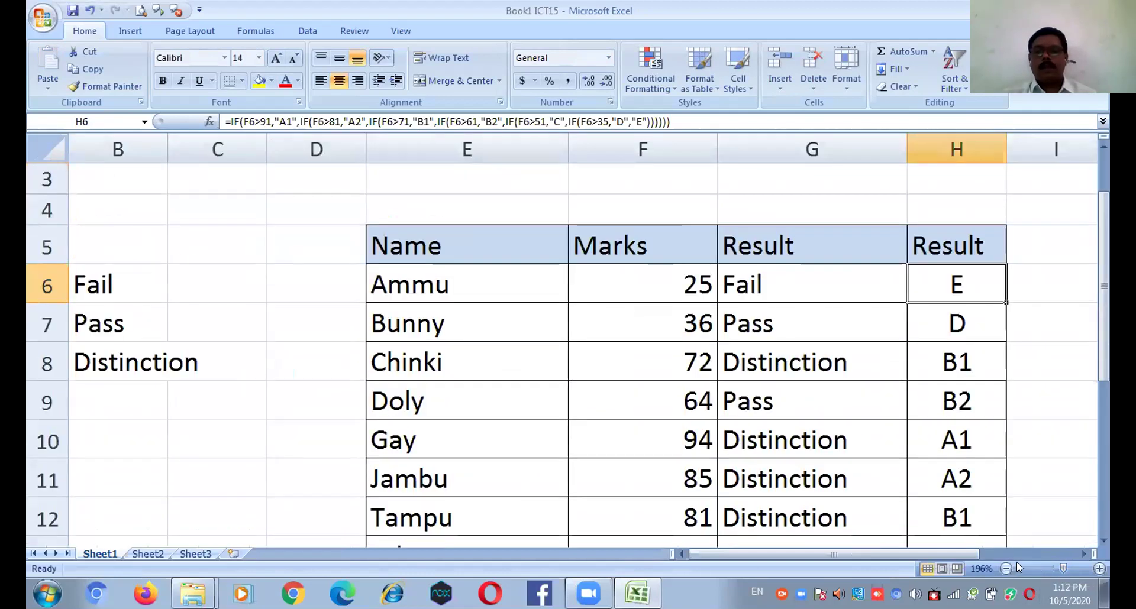
pyautogui.click(1084, 555)
pyautogui.click(1084, 555)
pyautogui.click(1084, 555)
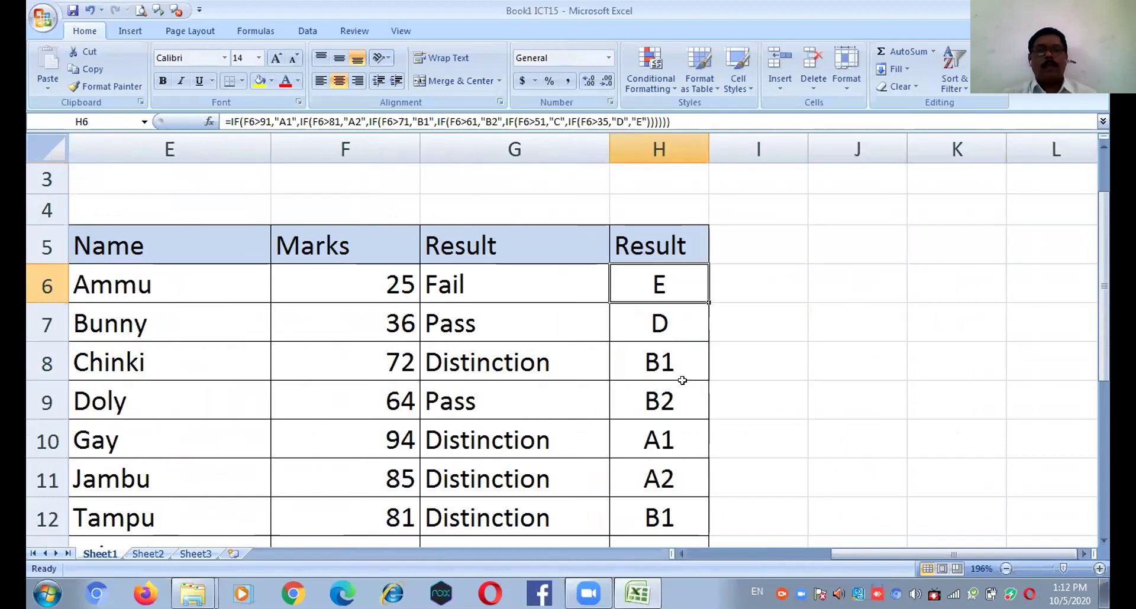
pyautogui.doubleClick(671, 288)
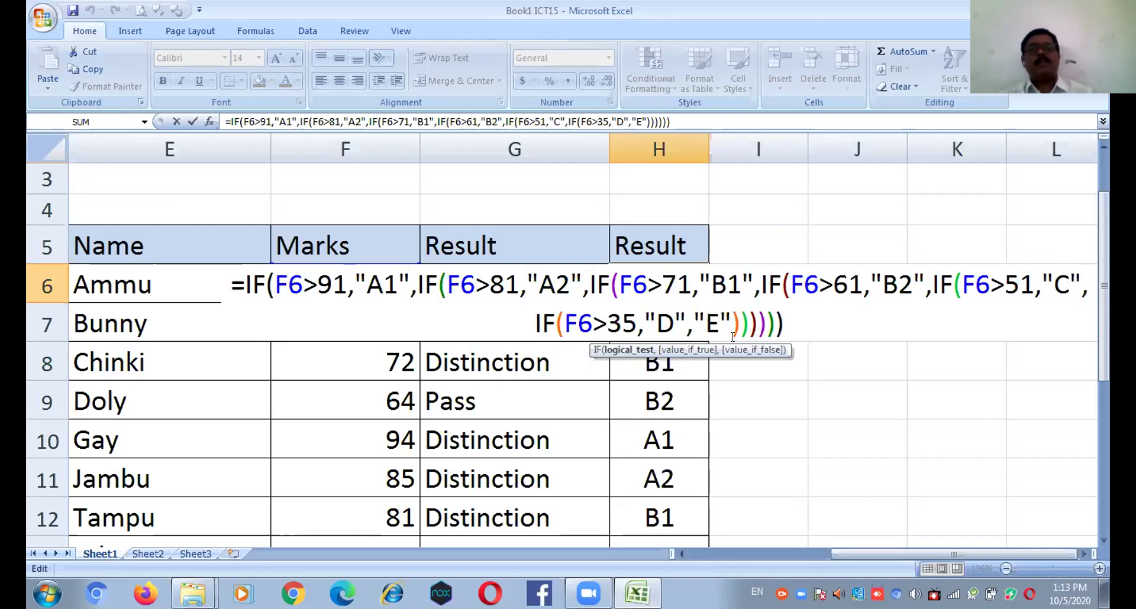
pyautogui.click(857, 401)
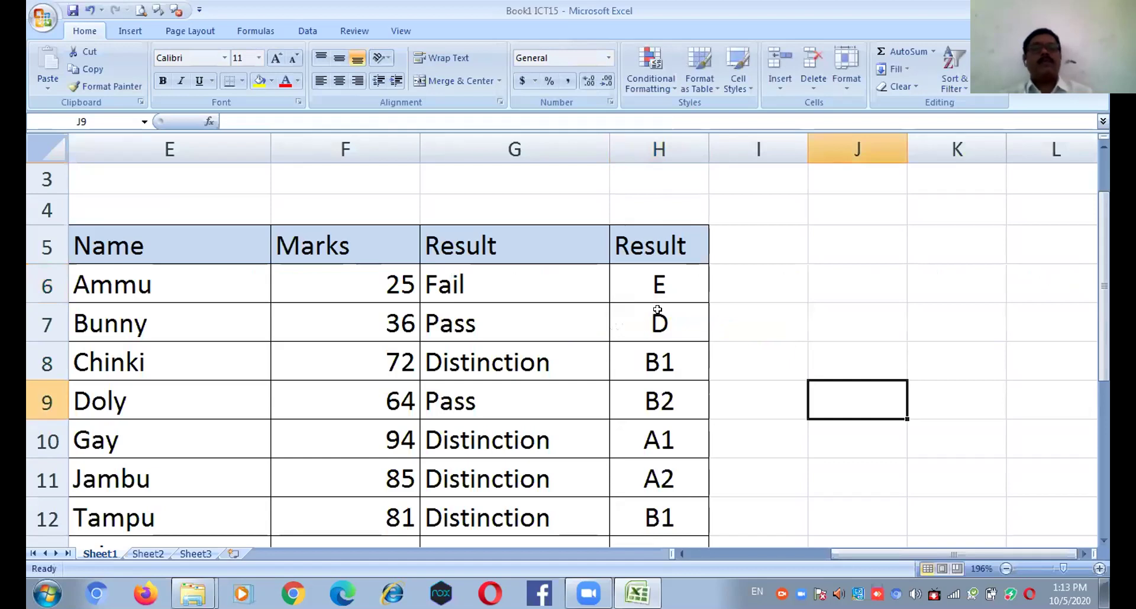
# - Clear the grade results in H7:H15, leaving the formula in H6
pyautogui.scroll(-1, 657, 309)
pyautogui.scroll(1, 653, 273)
pyautogui.click(681, 277)
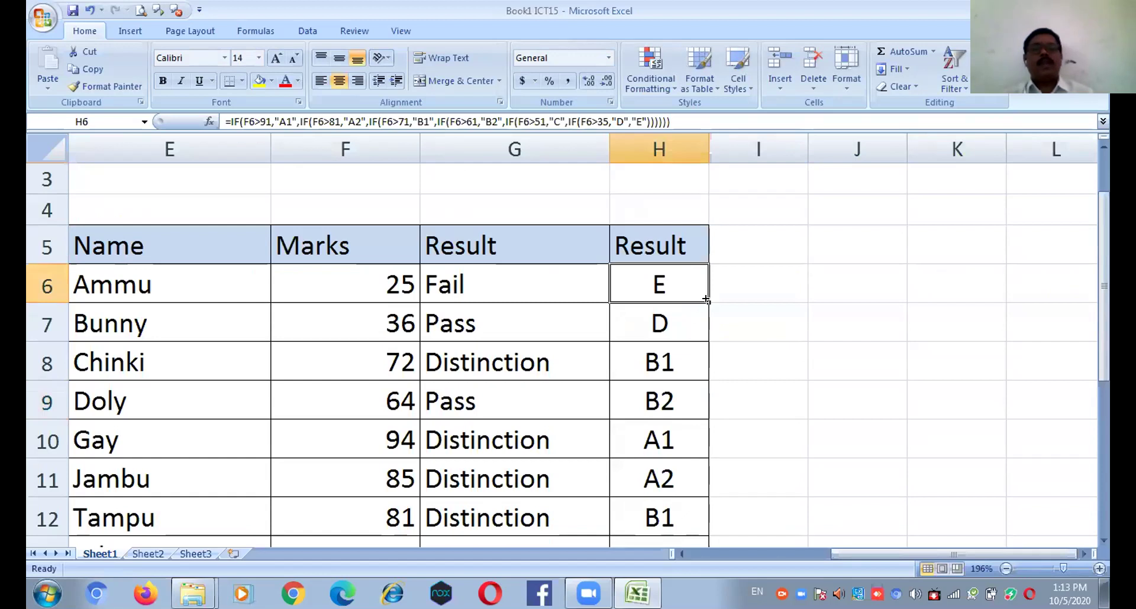
pyautogui.scroll(-2, 665, 482)
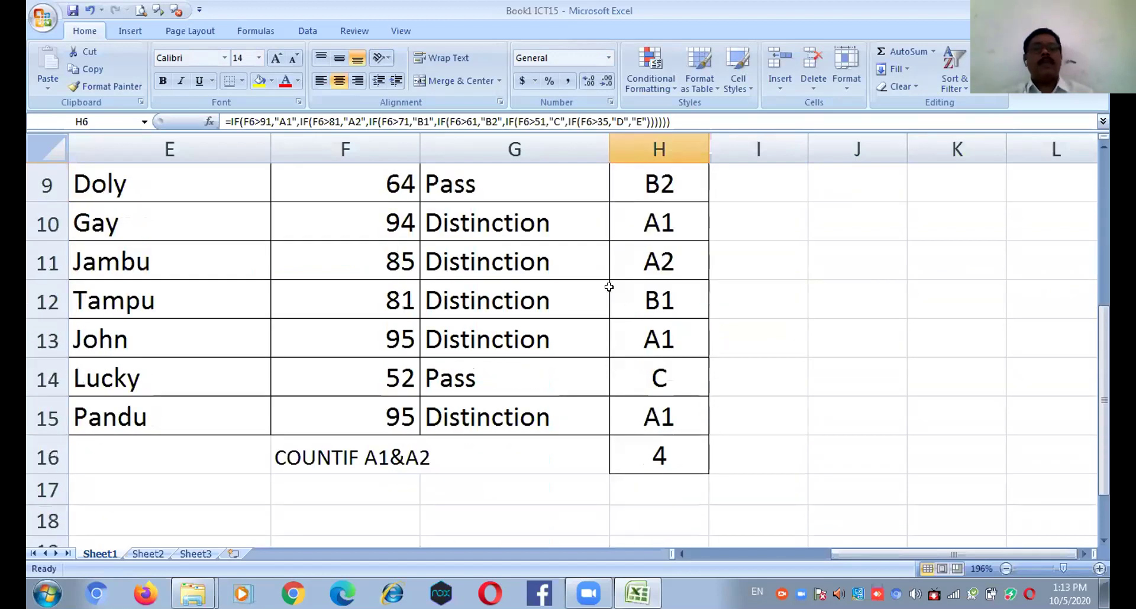
pyautogui.scroll(1, 660, 264)
pyautogui.moveTo(658, 222); pyautogui.dragTo(655, 439)
pyautogui.press('Delete')
# - Fill the nested IF formula from H6 down through H15
pyautogui.scroll(2, 654, 439)
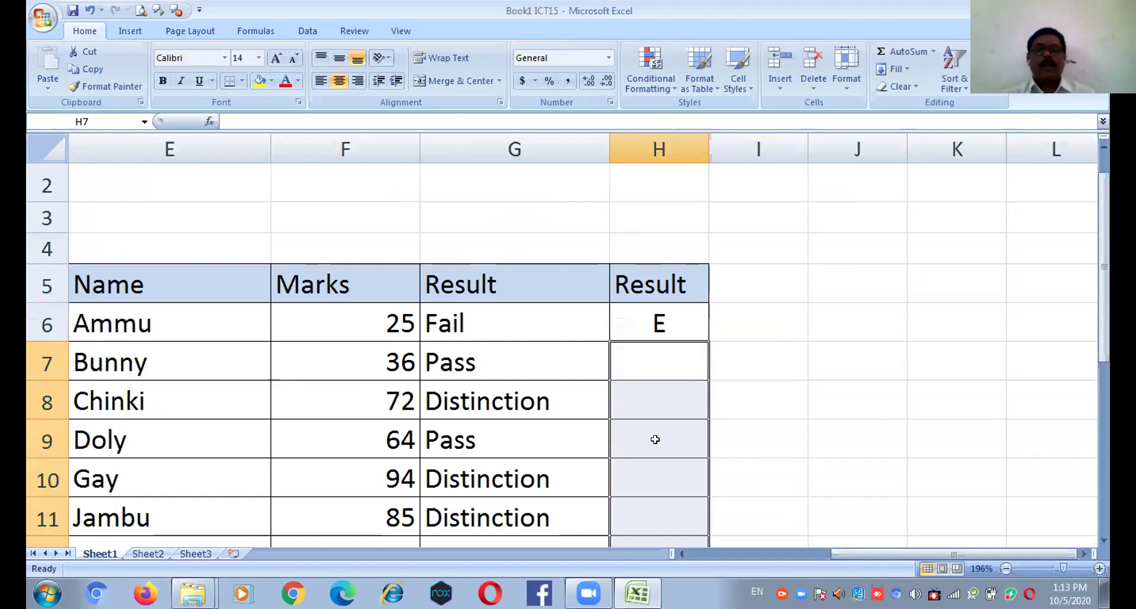
pyautogui.scroll(-2, 763, 378)
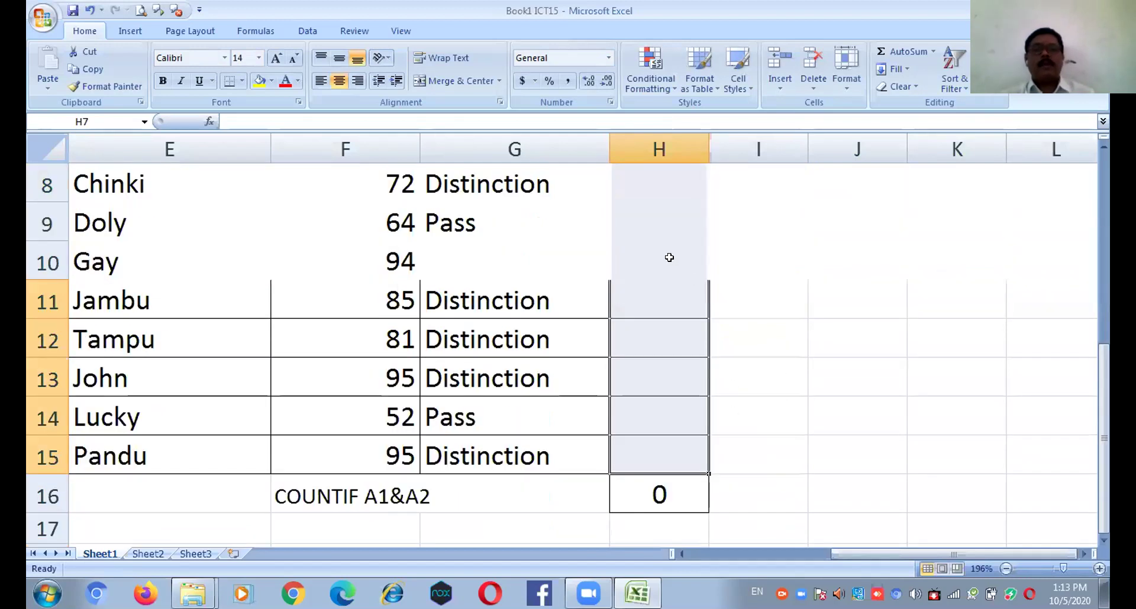
pyautogui.scroll(1, 669, 257)
pyautogui.click(676, 233)
pyautogui.moveTo(705, 238); pyautogui.dragTo(702, 467)
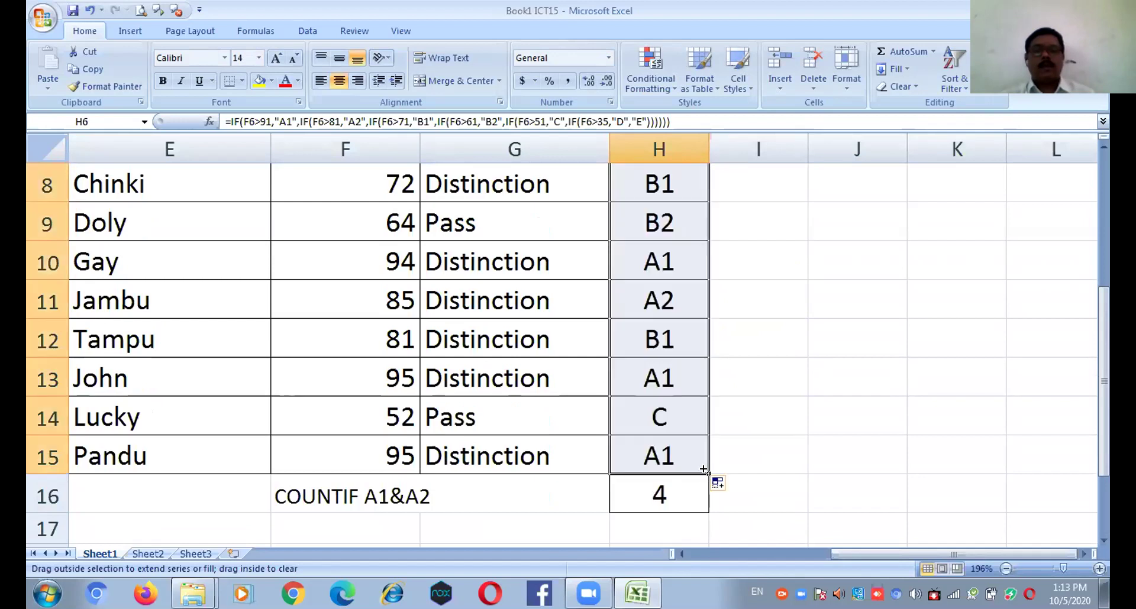
# - Examine the COUNTIF formula in H16 that adds the A1 and A2 counts for H6:H15, keeping the formula as it is
pyautogui.click(851, 494)
pyautogui.scroll(-2, 662, 491)
pyautogui.scroll(2, 663, 491)
pyautogui.click(660, 496)
pyautogui.scroll(-2, 822, 499)
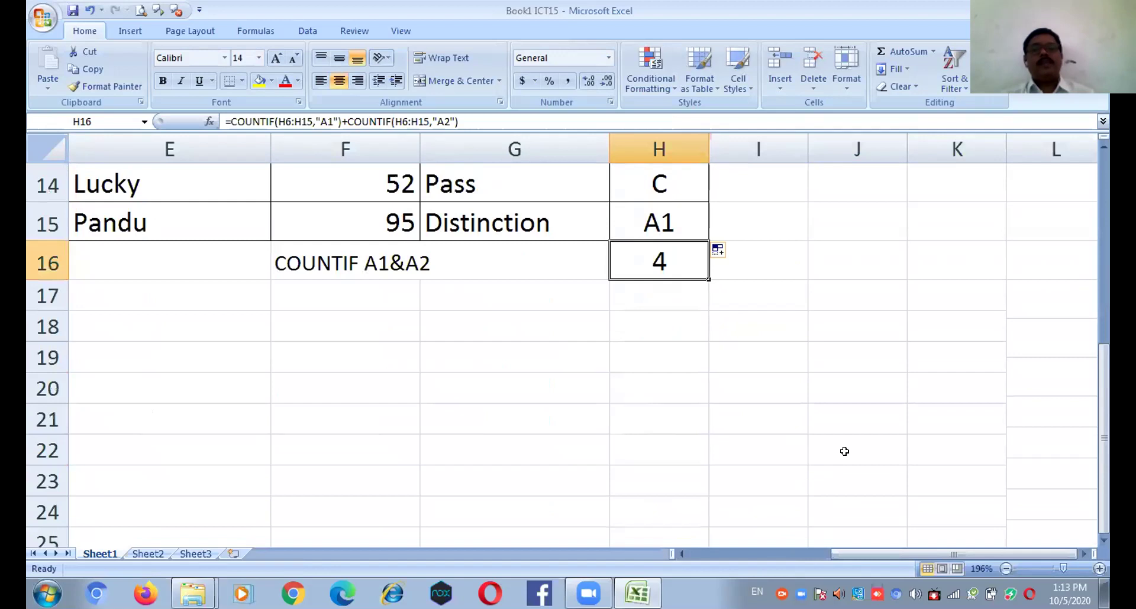
pyautogui.doubleClick(670, 253)
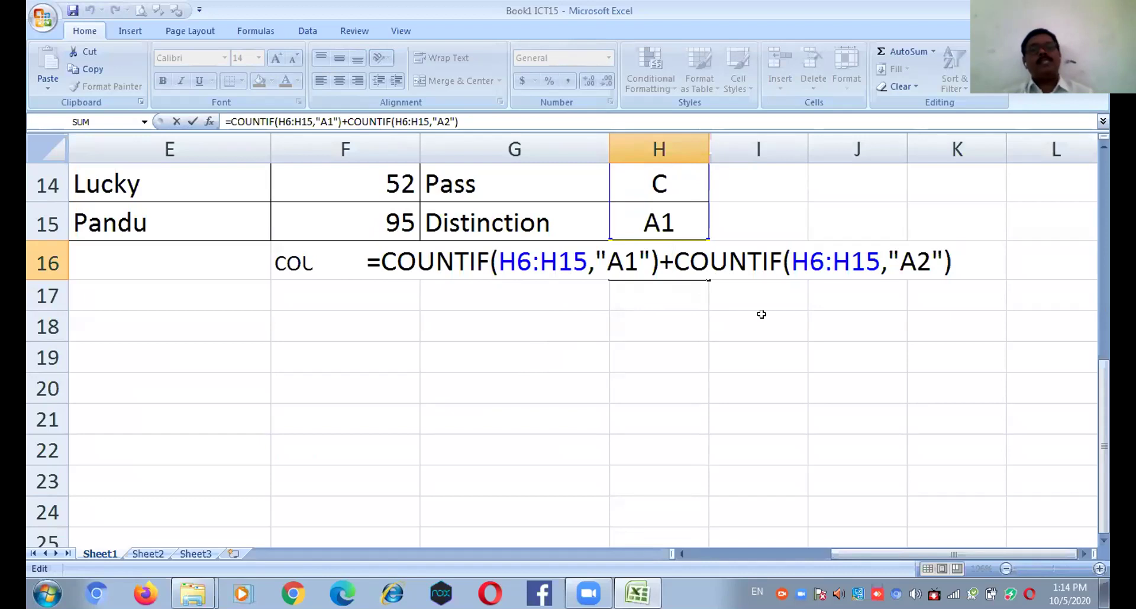
pyautogui.scroll(3, 761, 314)
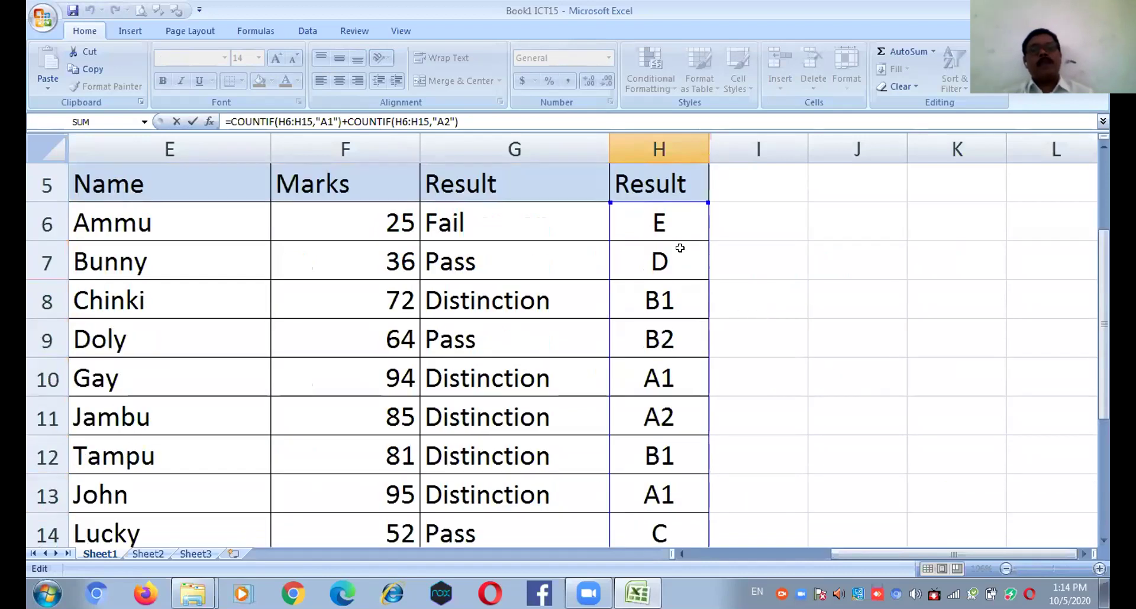
pyautogui.scroll(-2, 710, 438)
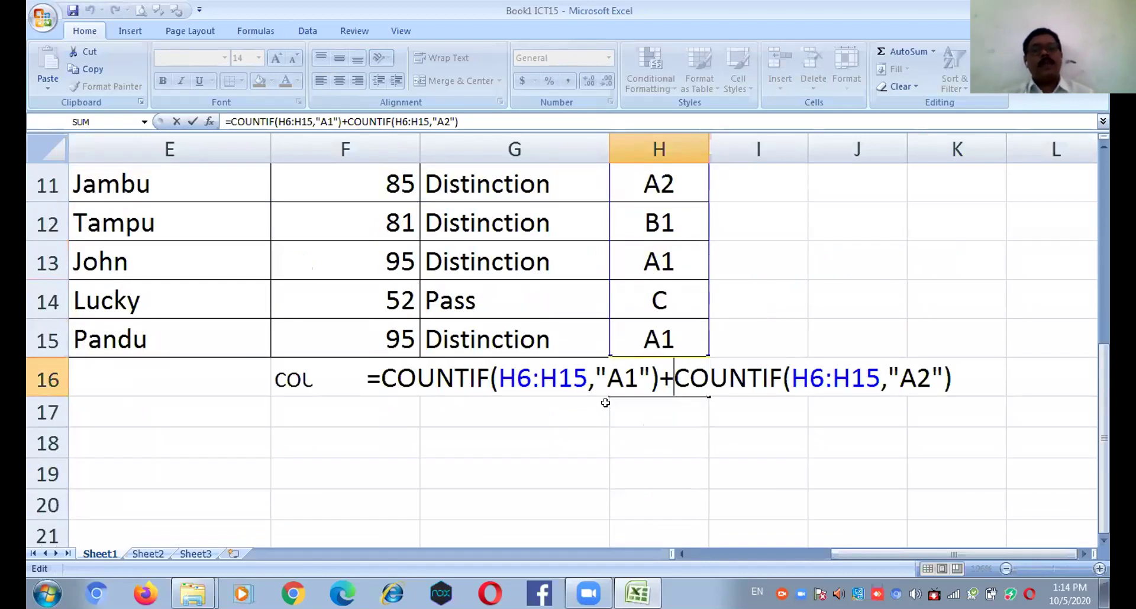
pyautogui.click(664, 387)
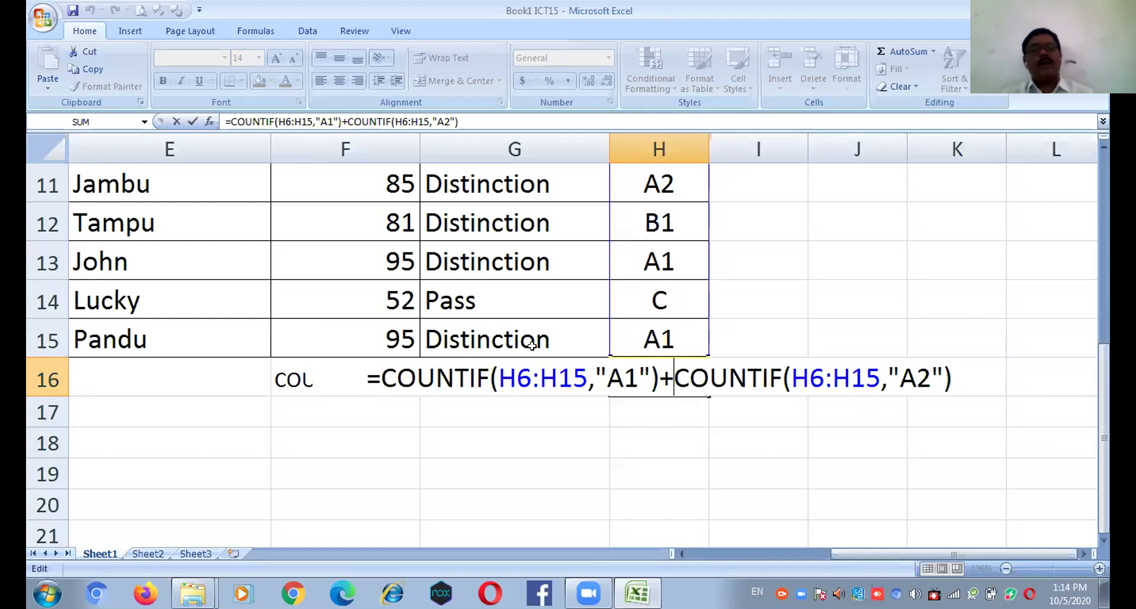
pyautogui.click(949, 437)
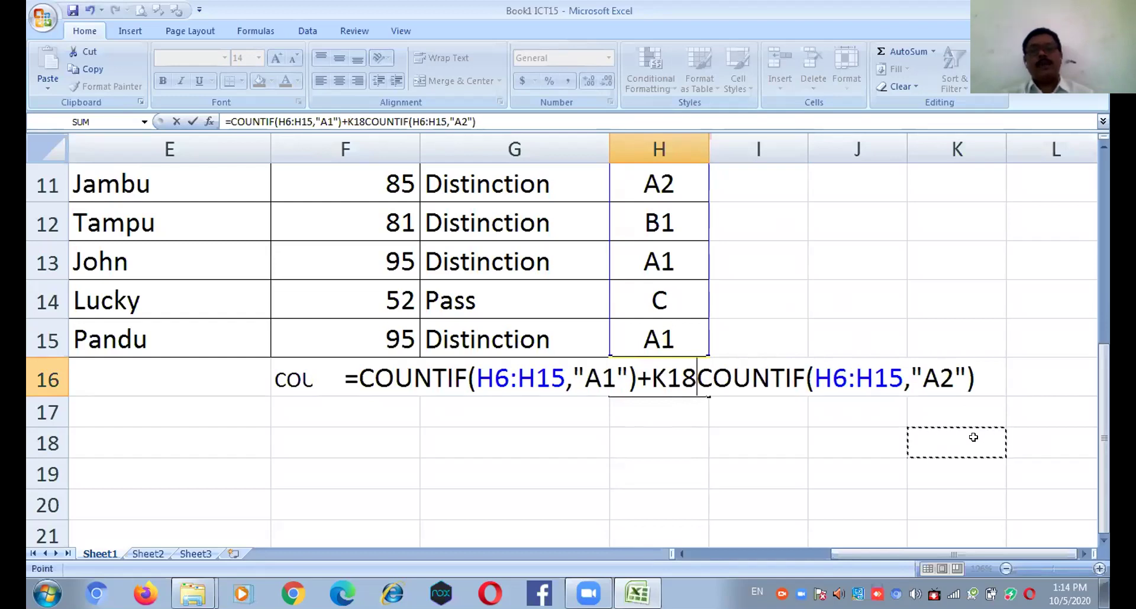
pyautogui.press('BackSpace')
pyautogui.press('BackSpace')
pyautogui.press('BackSpace')
pyautogui.press('Return')
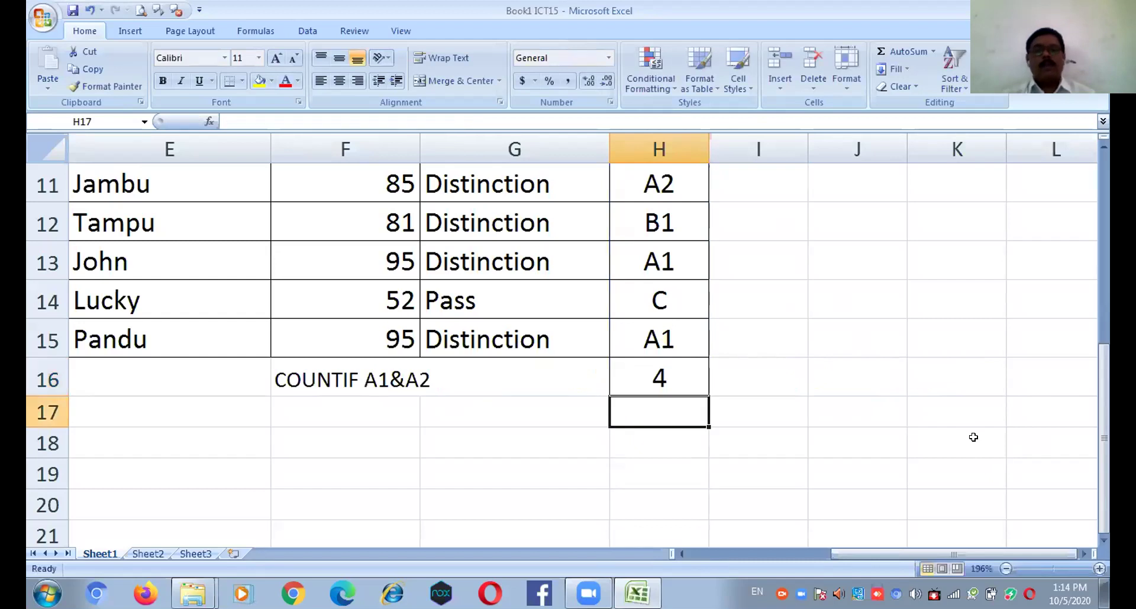
# - Check the A1 and A2 grades in the Result column against the COUNTIF total in H16
pyautogui.scroll(2, 964, 429)
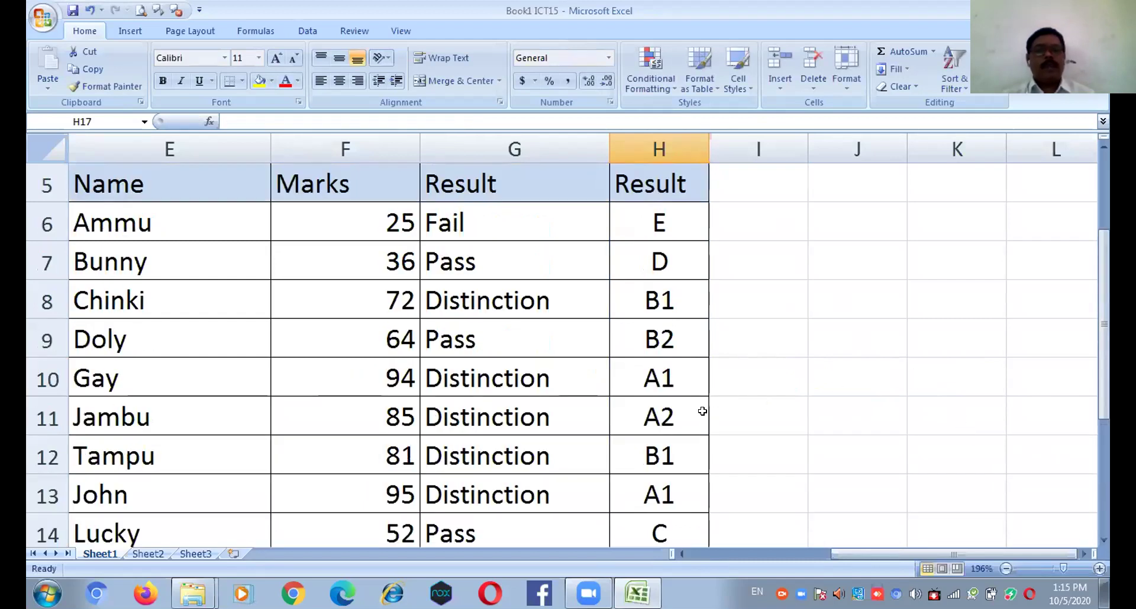
pyautogui.scroll(-1, 683, 349)
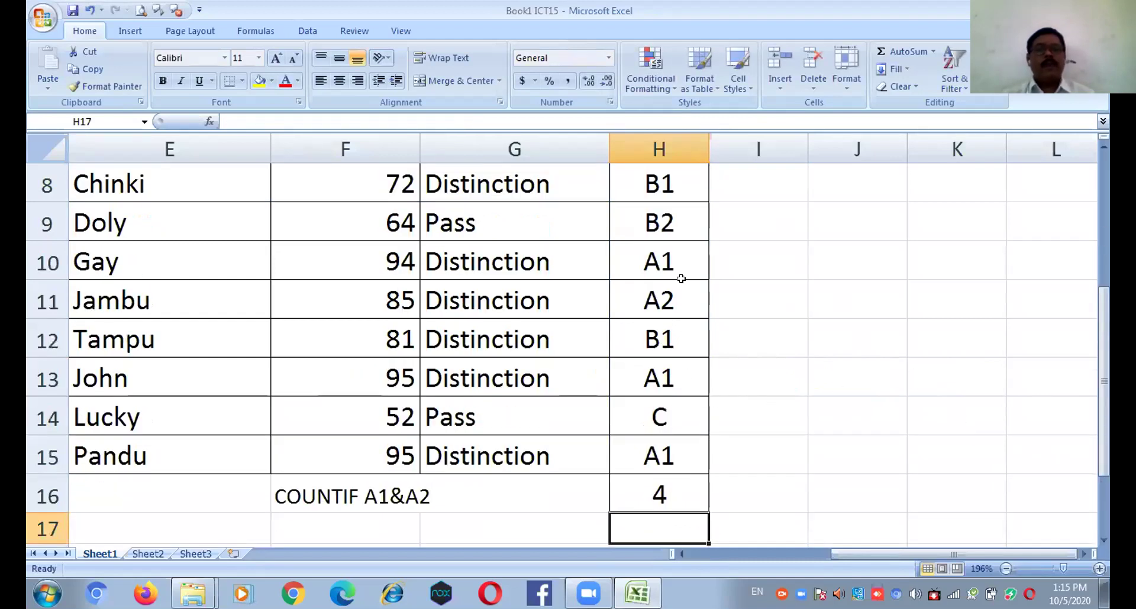
pyautogui.scroll(1, 680, 272)
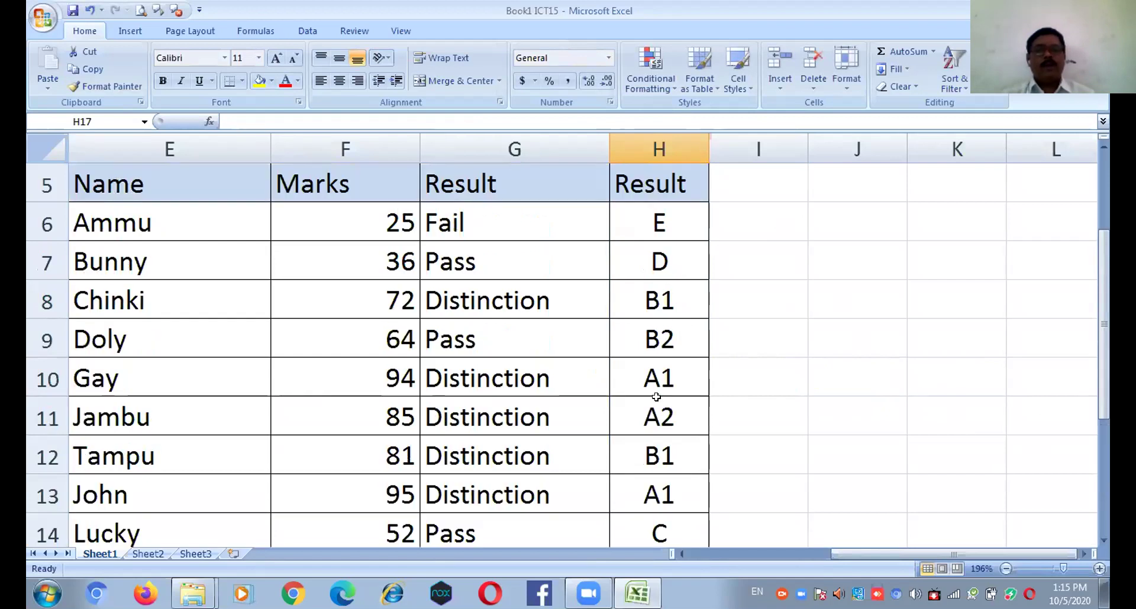
pyautogui.scroll(-1, 658, 393)
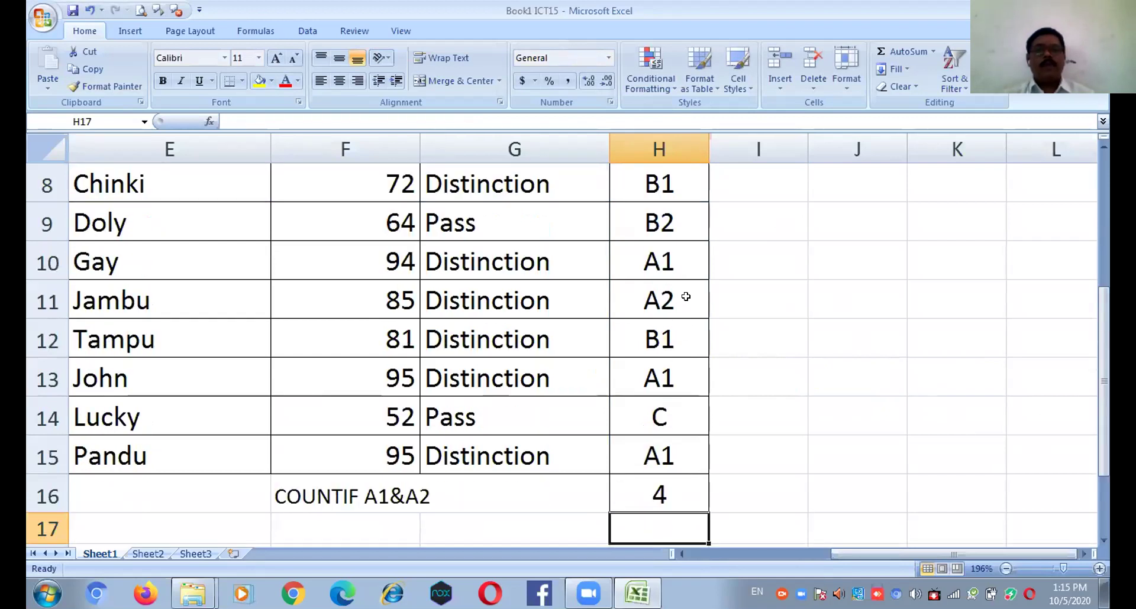
pyautogui.scroll(1, 686, 297)
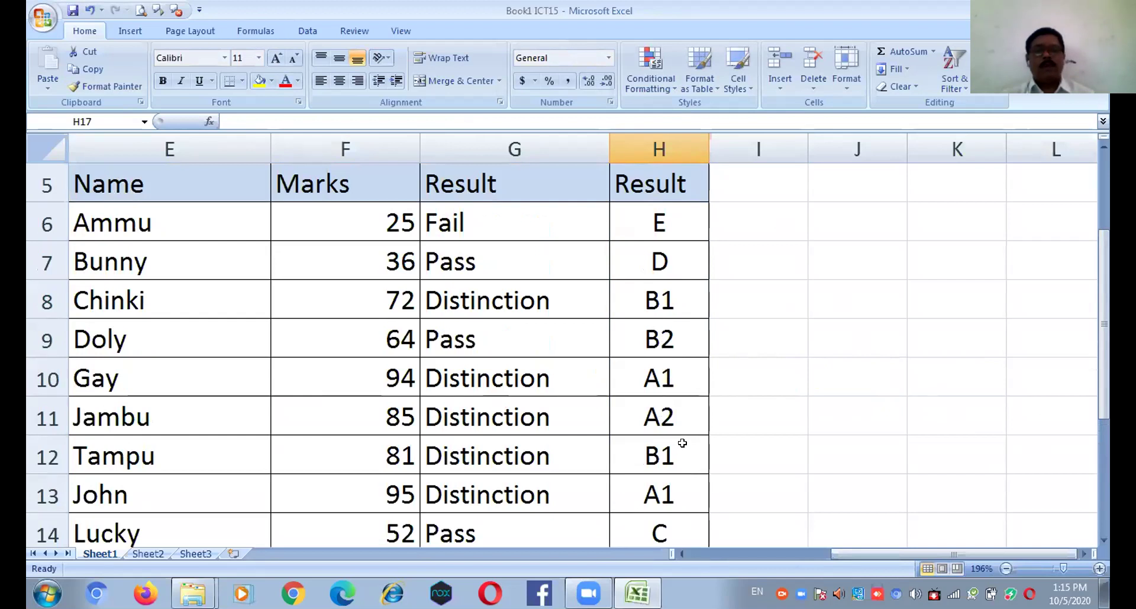
pyautogui.scroll(-1, 683, 443)
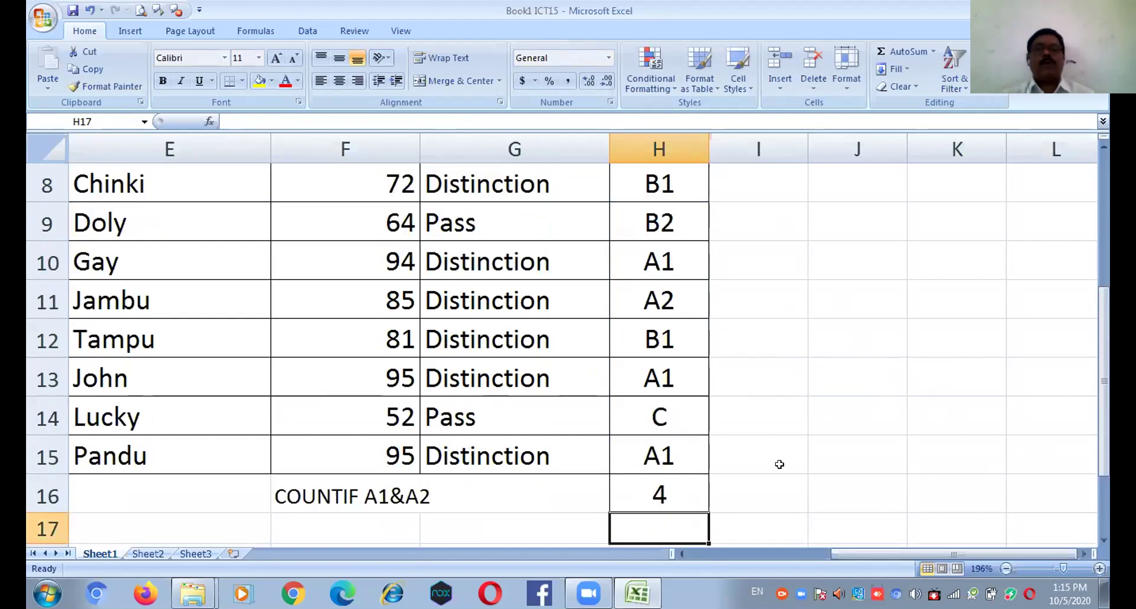
pyautogui.scroll(1, 787, 449)
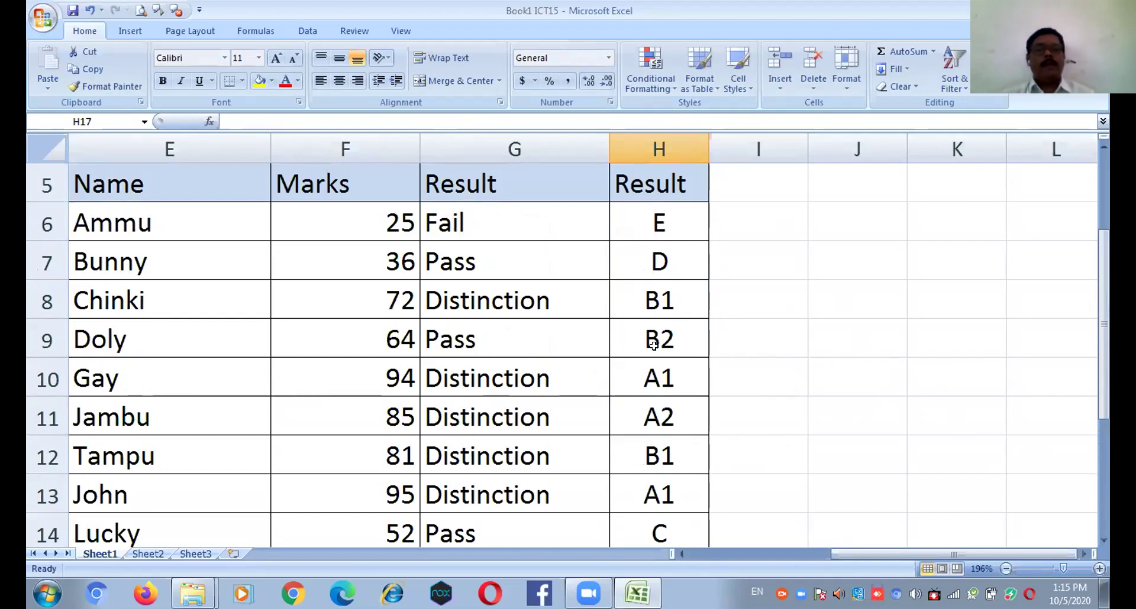
# - Set the marks in F9 to 94 to recalculate that row's results and the COUNTIF total
pyautogui.click(398, 341)
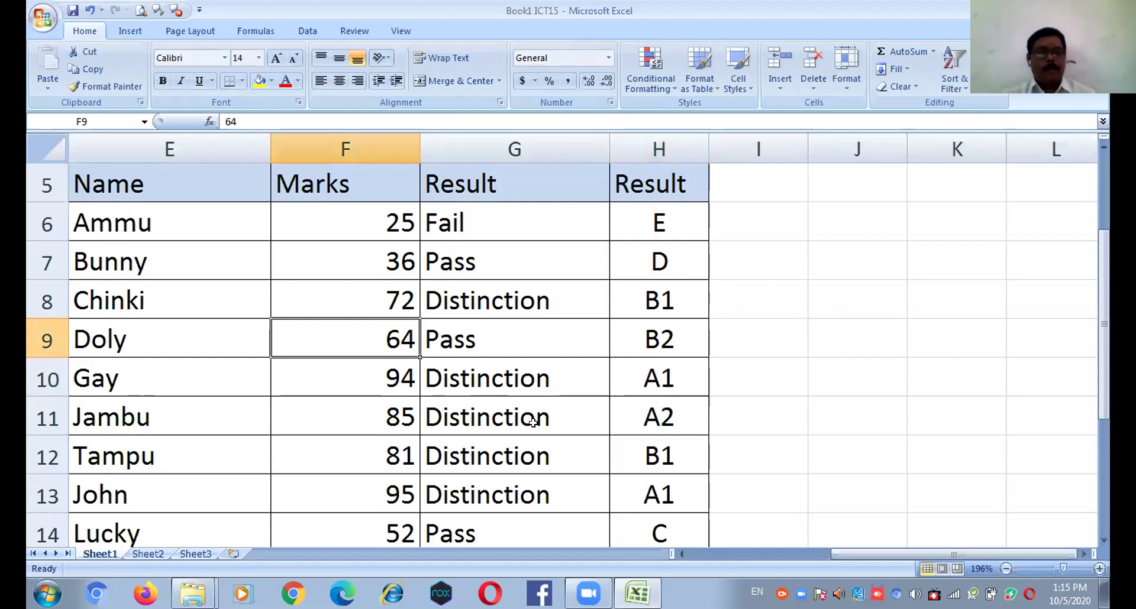
pyautogui.write('8')
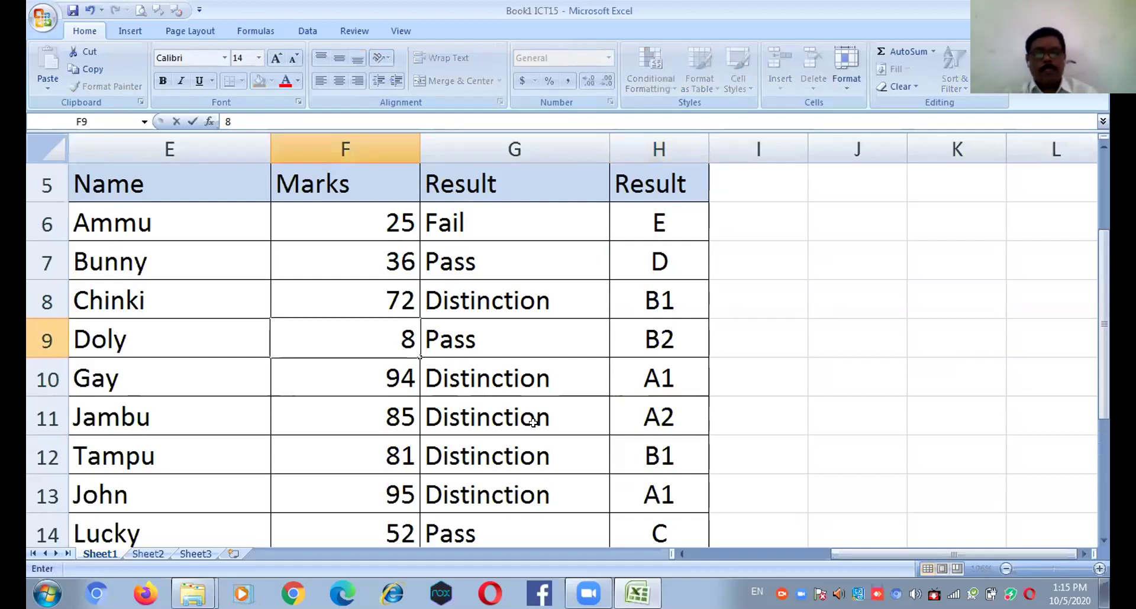
pyautogui.press('BackSpace')
pyautogui.write('94')
pyautogui.press('Return')
# - Compare the recalculated COUNTIF total in H16 with the A1 and A2 grades after the marks change in F9
pyautogui.scroll(-4, 819, 365)
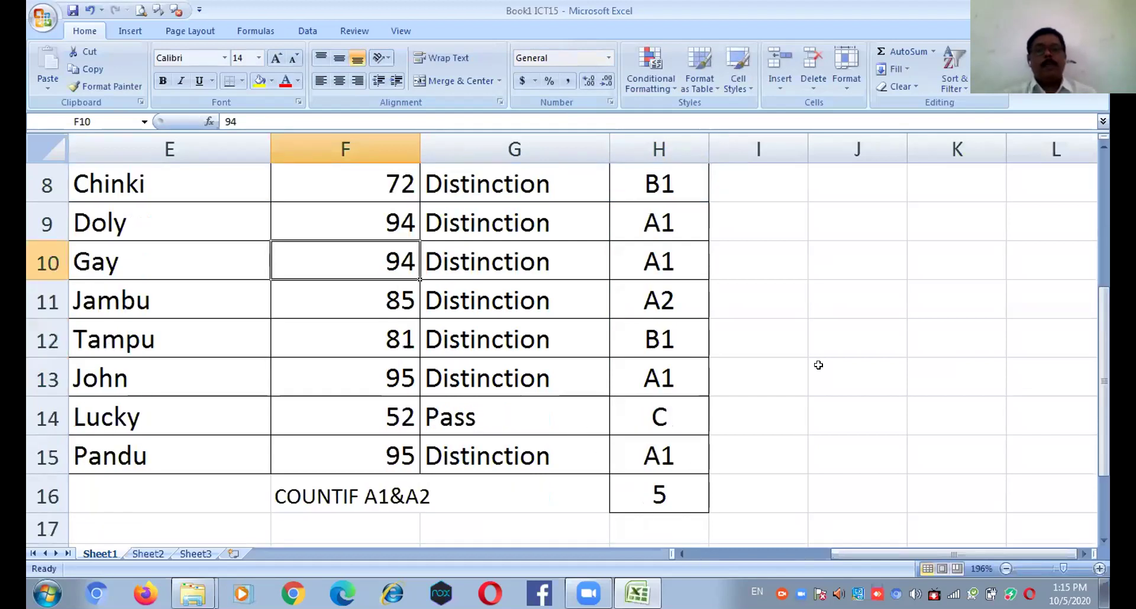
pyautogui.scroll(2, 702, 246)
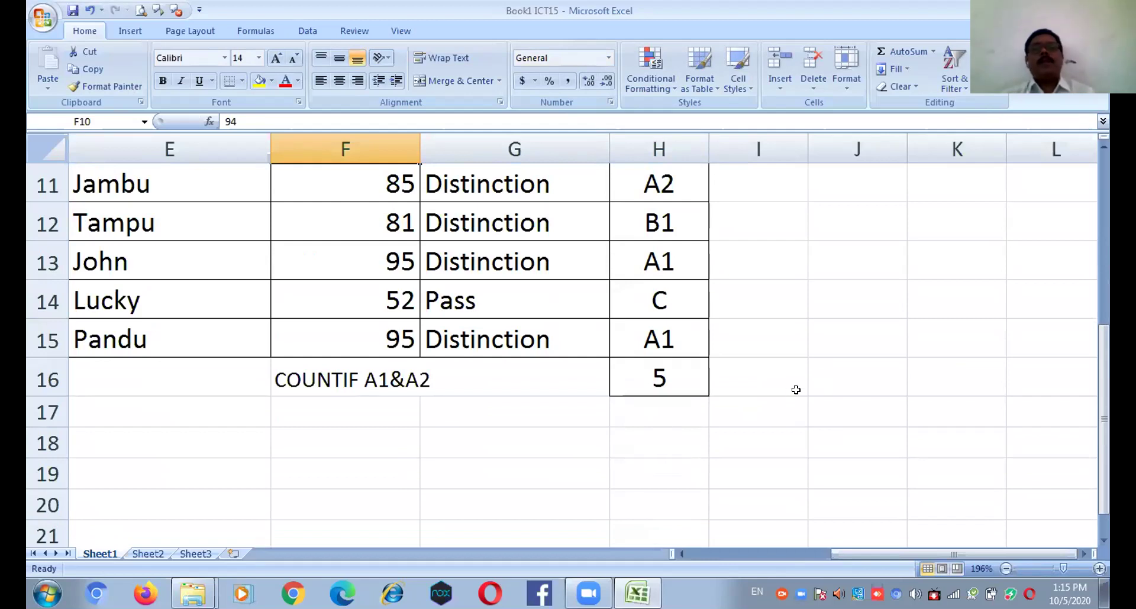
pyautogui.scroll(2, 795, 390)
pyautogui.scroll(-1, 795, 390)
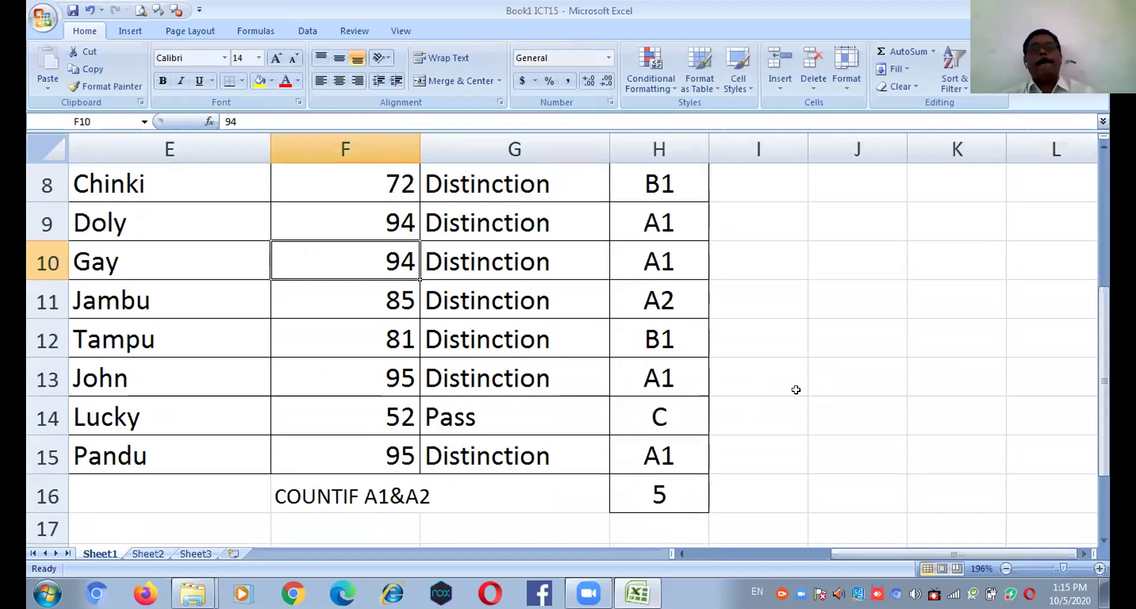
pyautogui.scroll(1, 795, 390)
pyautogui.scroll(-2, 792, 400)
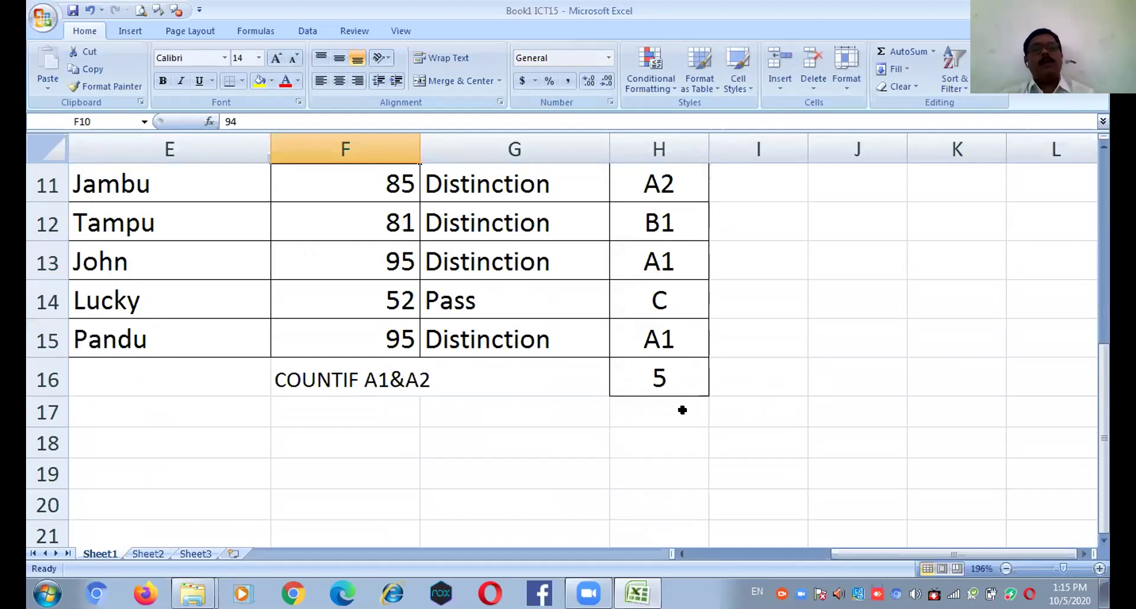
pyautogui.scroll(2, 707, 402)
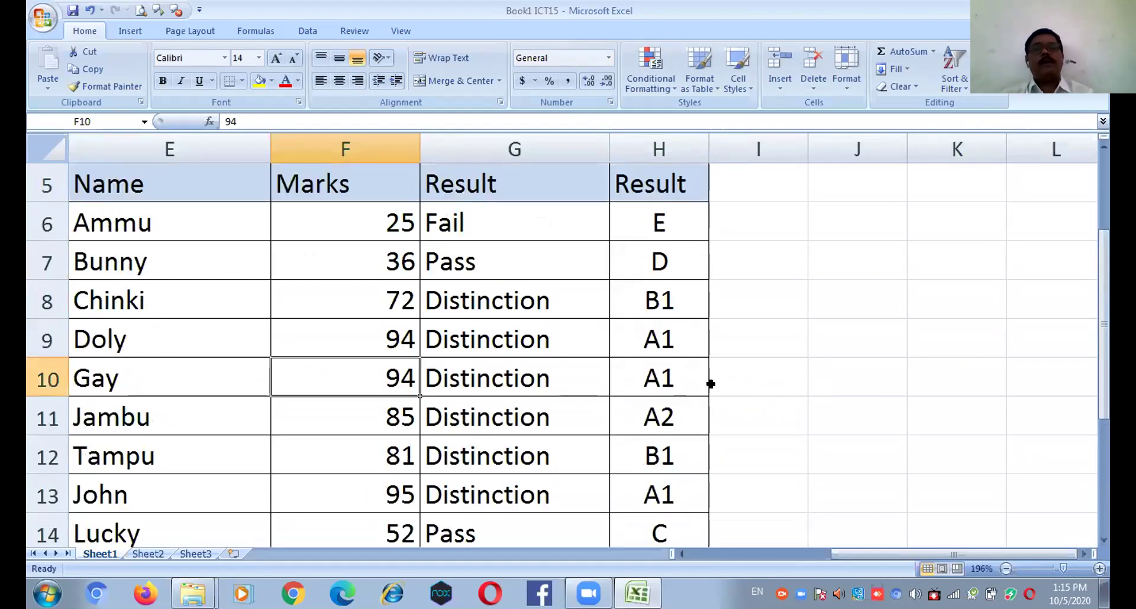
pyautogui.scroll(-1, 685, 523)
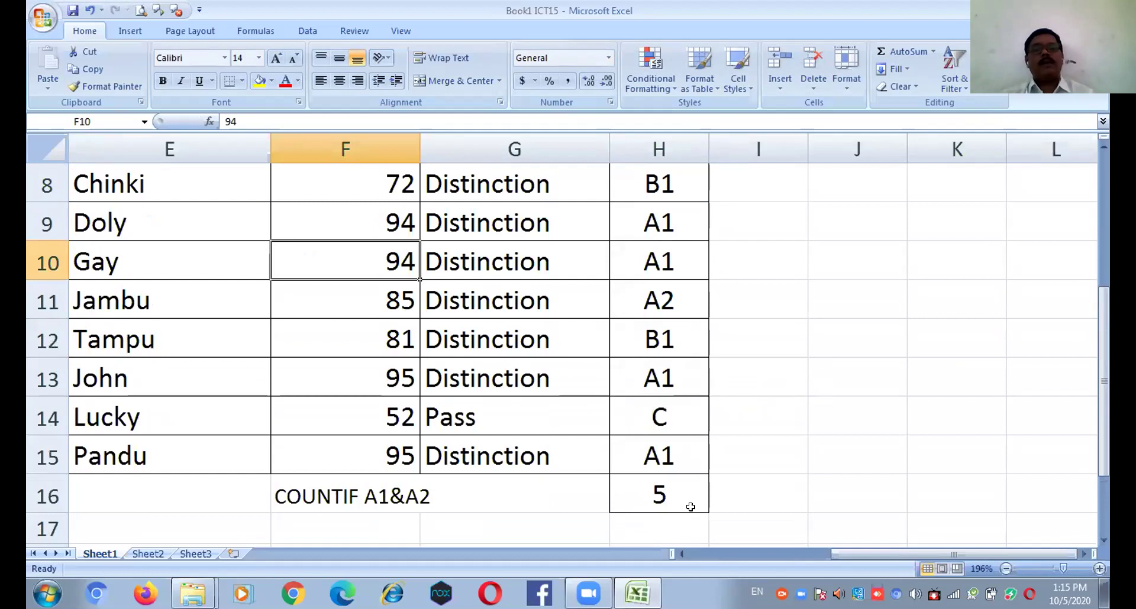
pyautogui.click(673, 500)
pyautogui.scroll(-1, 671, 524)
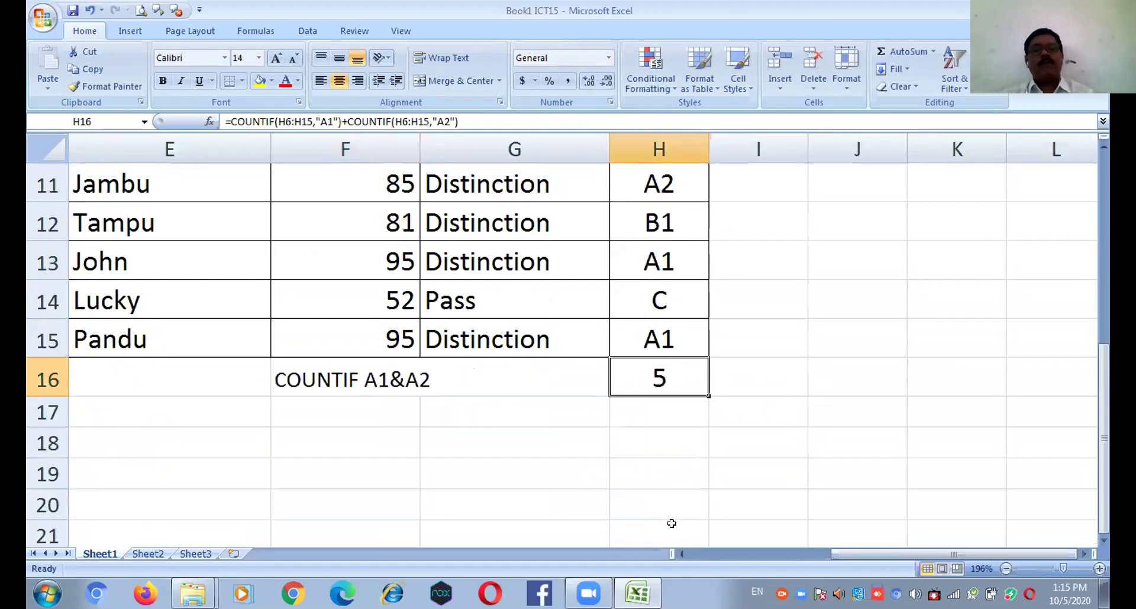
pyautogui.click(667, 412)
pyautogui.click(668, 461)
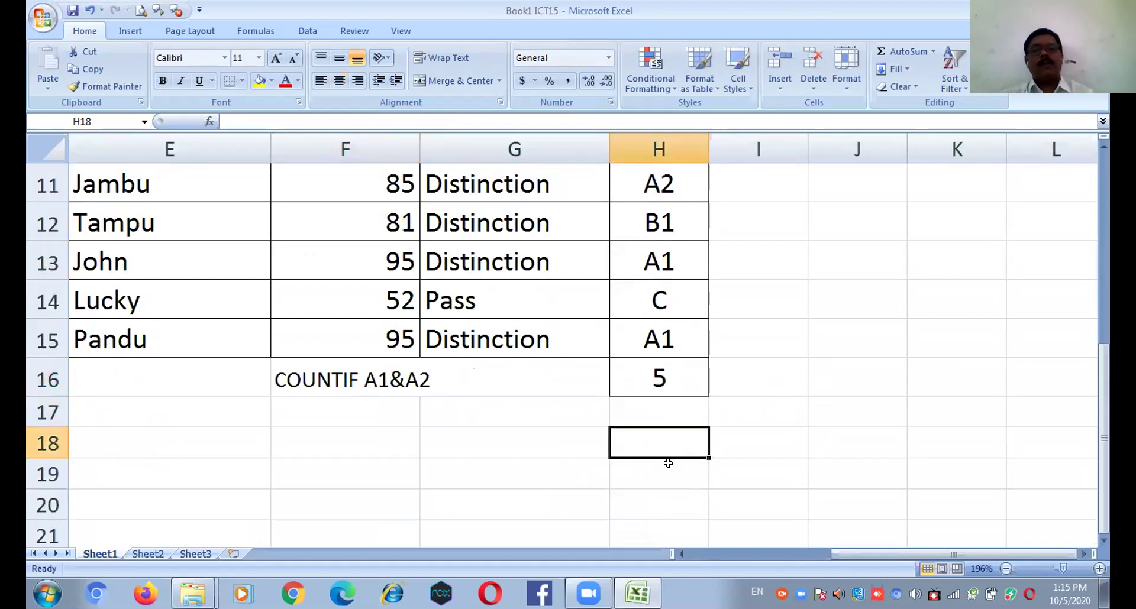
# - Review the marks, both Result columns and the COUNTIF A1&A2 row of the student table
pyautogui.click(666, 474)
pyautogui.click(669, 509)
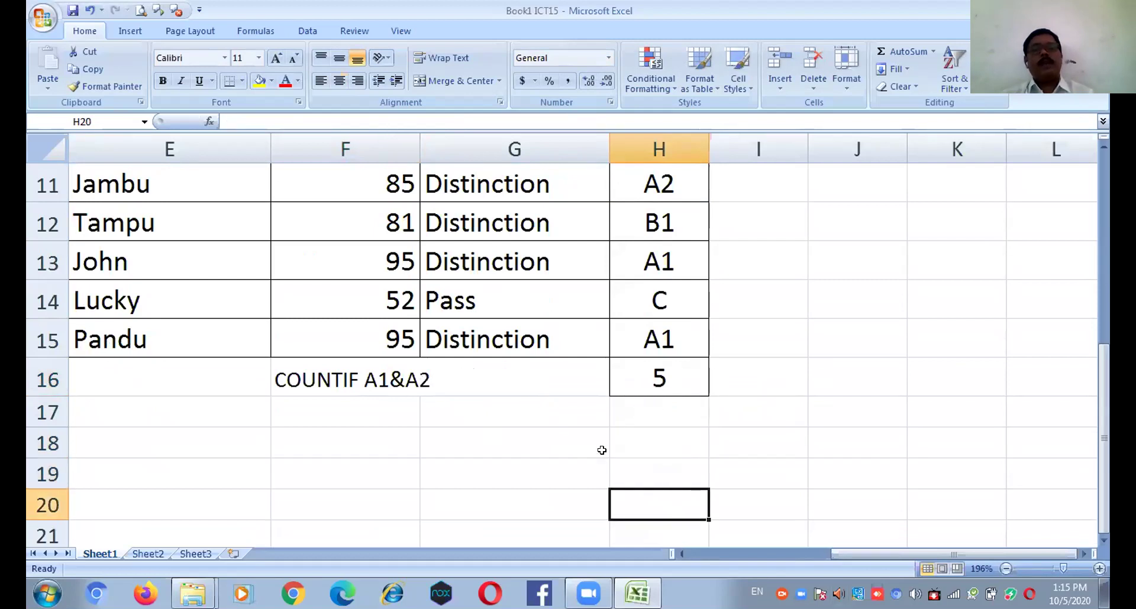
pyautogui.scroll(-2, 771, 466)
pyautogui.scroll(2, 772, 466)
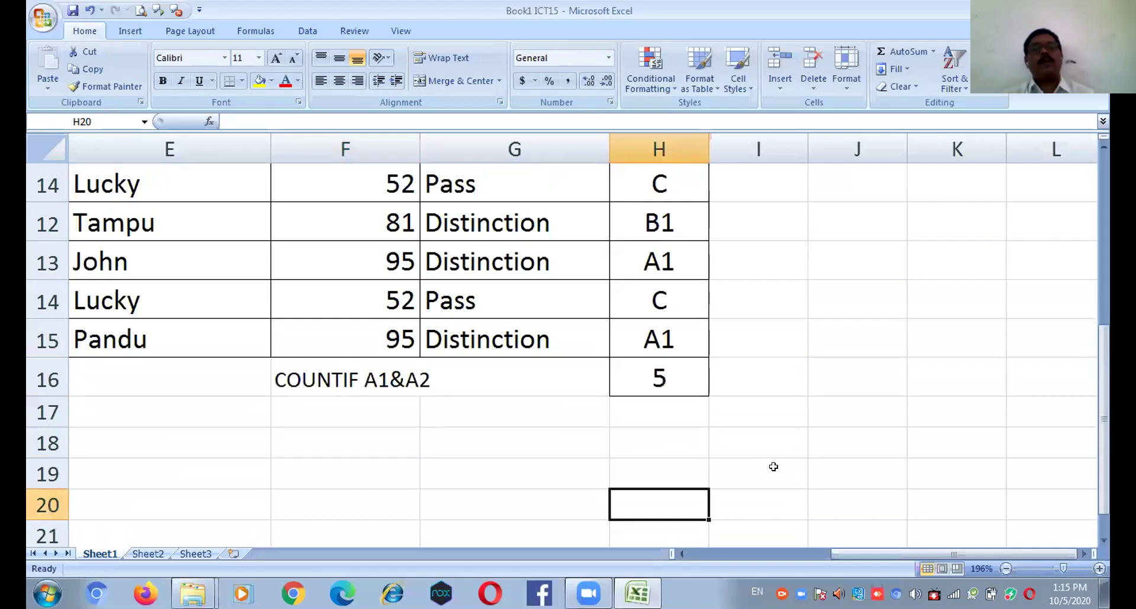
pyautogui.scroll(2, 773, 465)
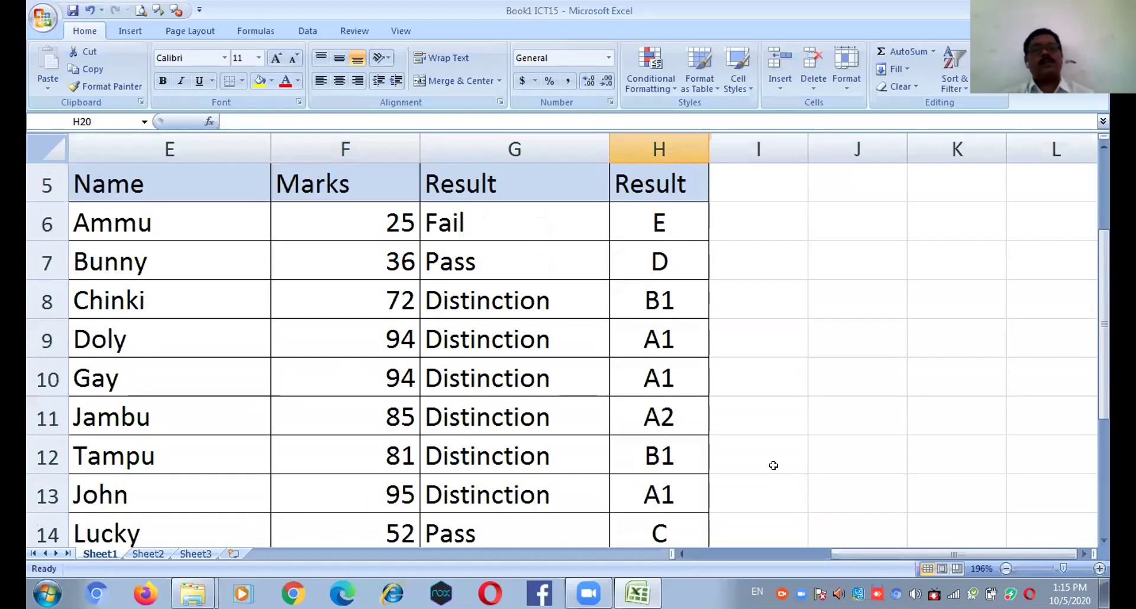
pyautogui.scroll(-2, 773, 466)
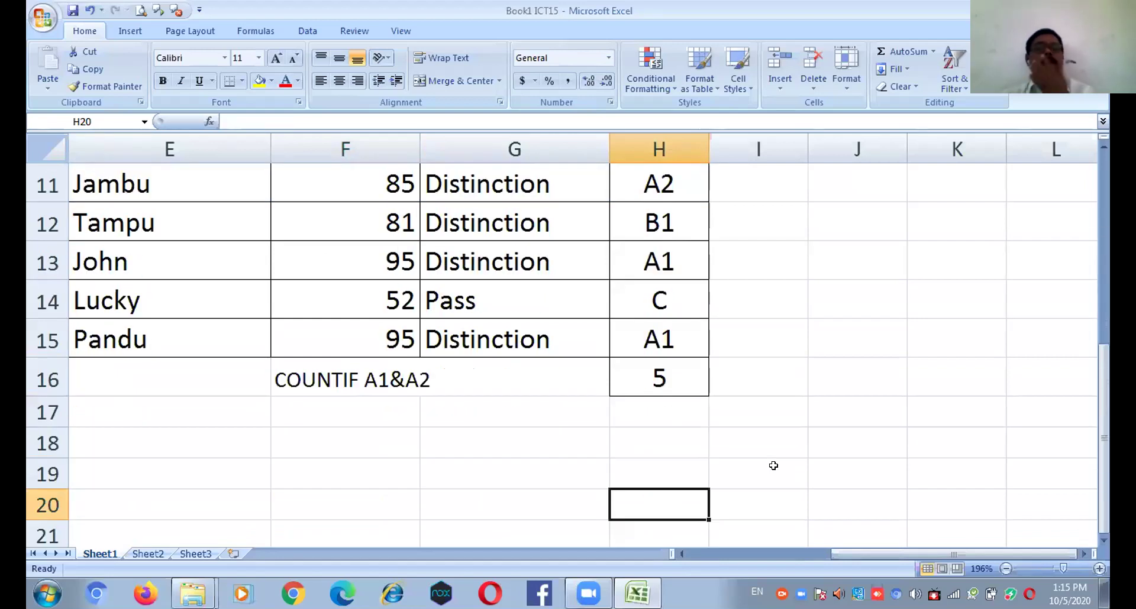
pyautogui.scroll(3, 773, 465)
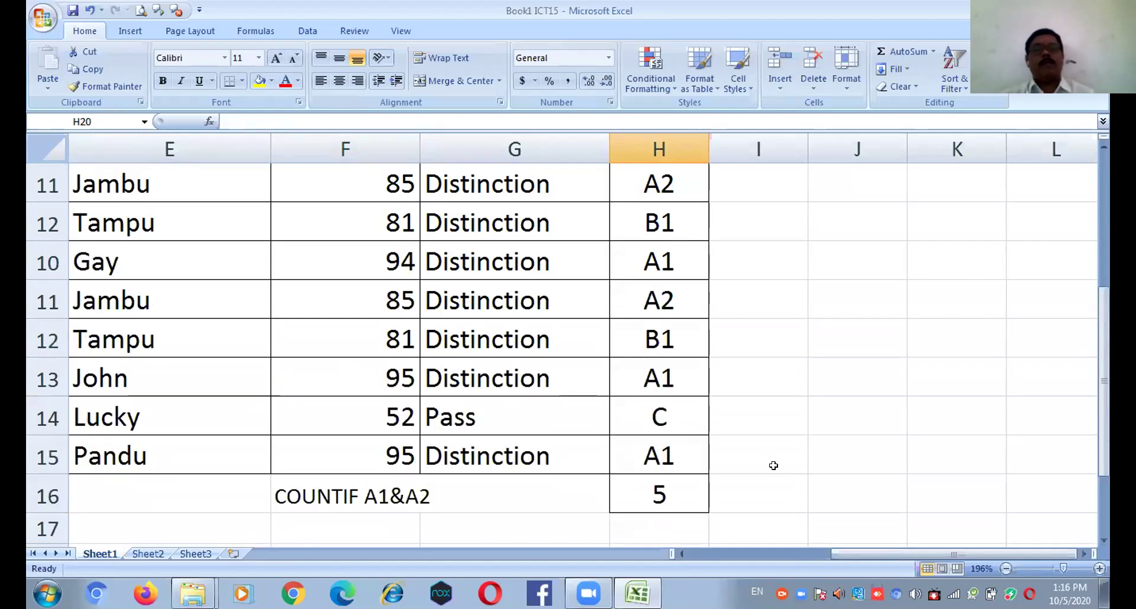
pyautogui.scroll(-1, 773, 465)
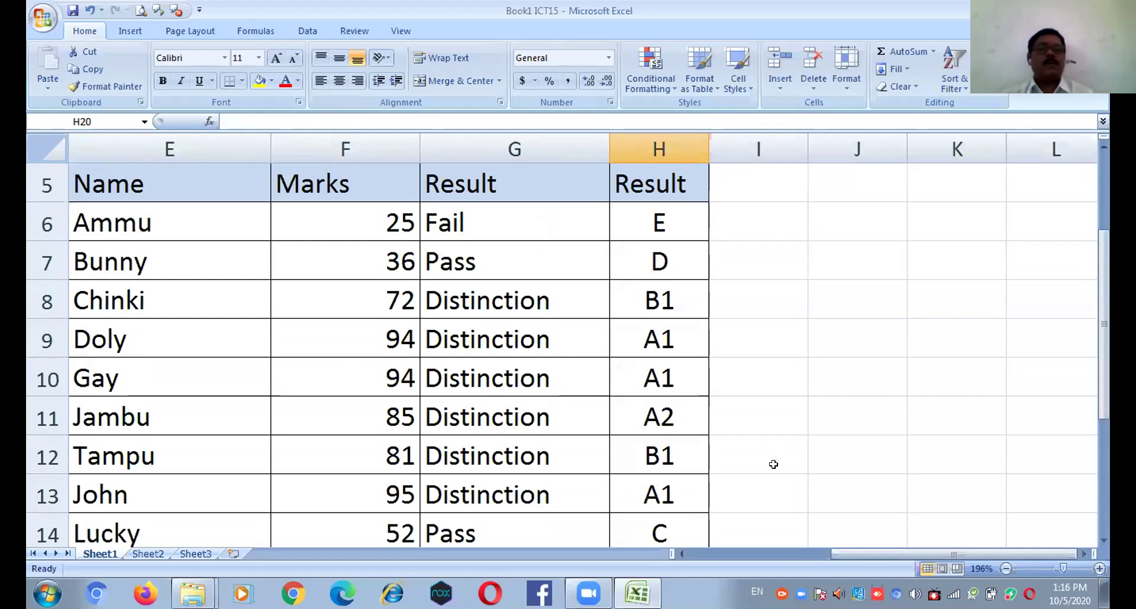
pyautogui.scroll(-1, 774, 465)
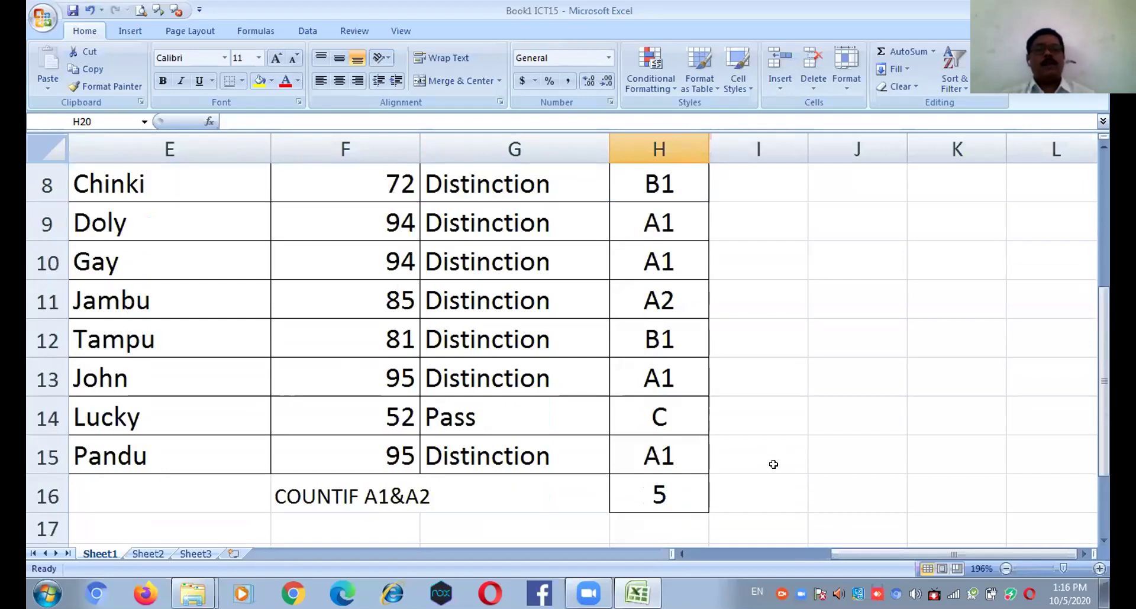
pyautogui.scroll(1, 773, 464)
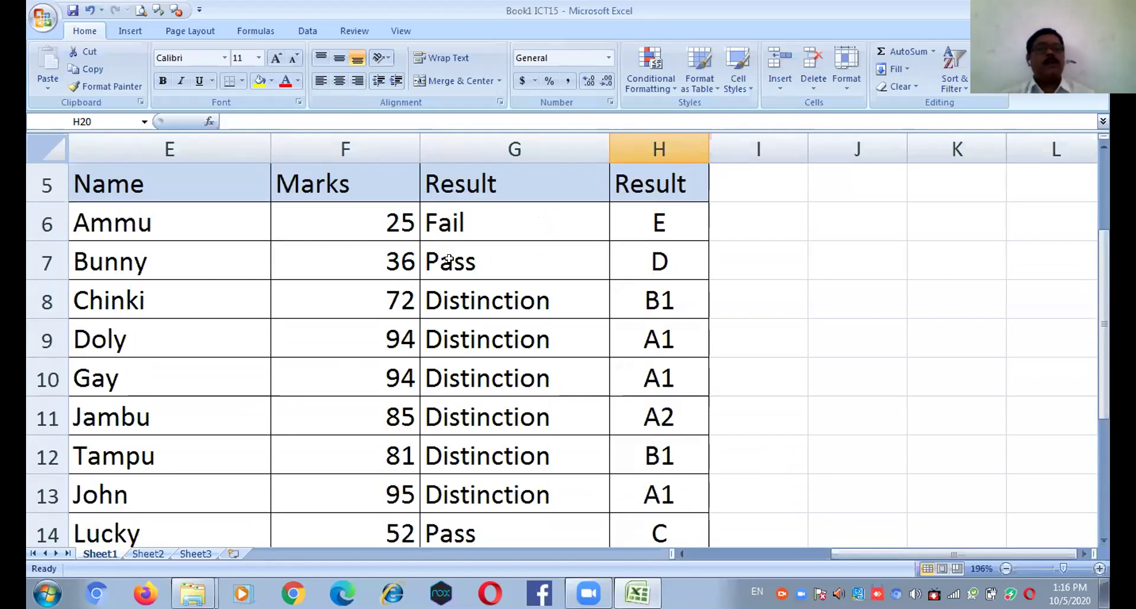
# - Examine the nested IF formula in G6 that grades marks as Distinction, Pass or Fail, keeping it as it is
pyautogui.doubleClick(473, 223)
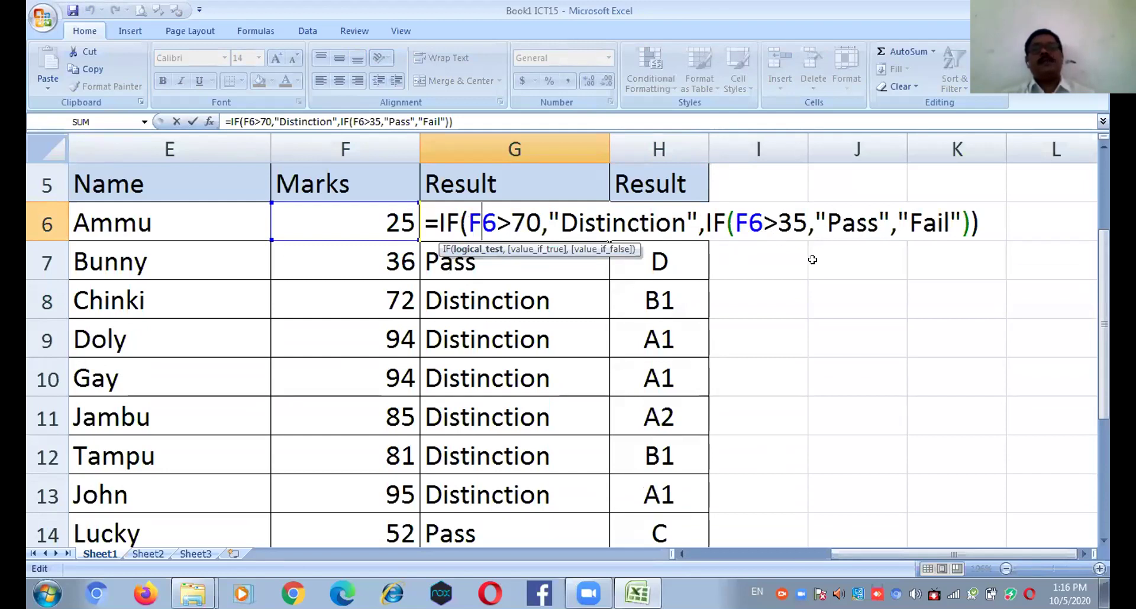
pyautogui.click(958, 364)
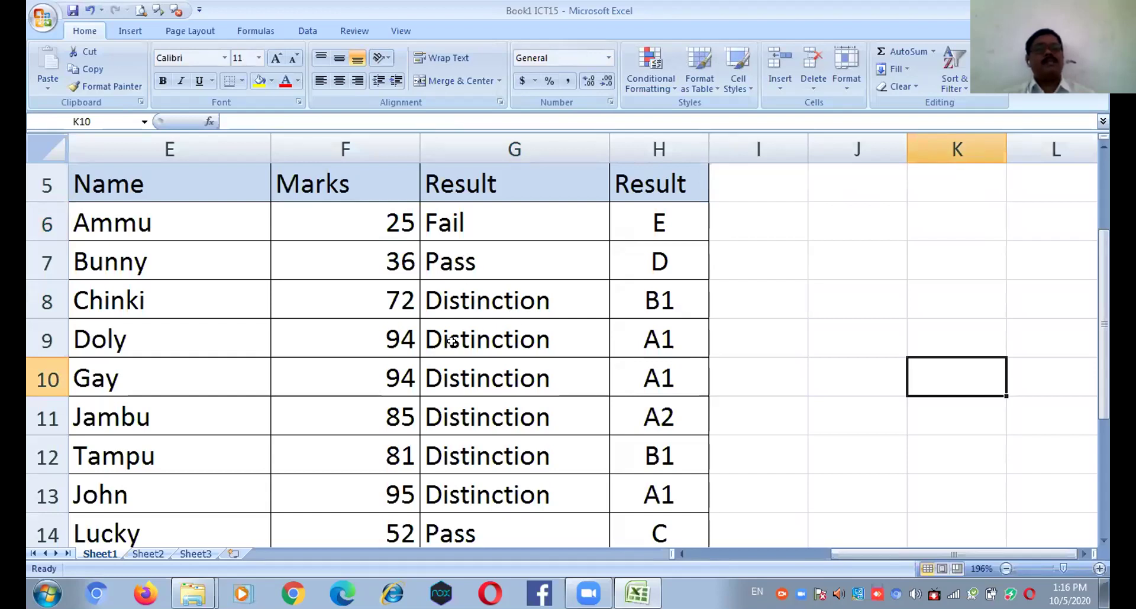
pyautogui.scroll(-1, 496, 341)
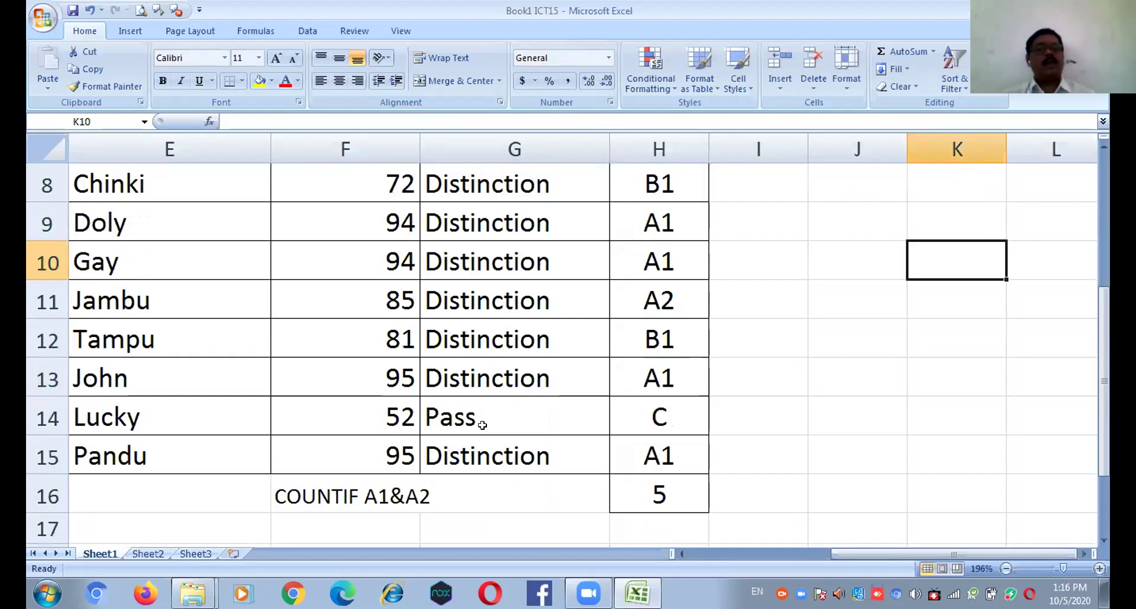
pyautogui.scroll(1, 475, 461)
pyautogui.scroll(-1, 475, 460)
pyautogui.scroll(2, 475, 460)
pyautogui.doubleClick(477, 315)
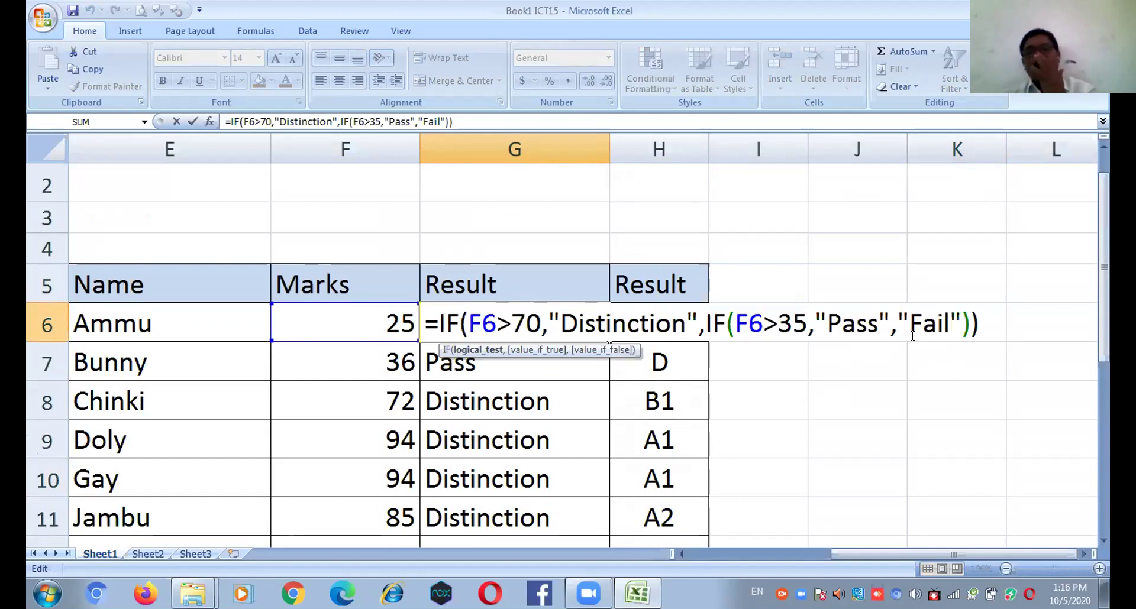
pyautogui.click(925, 399)
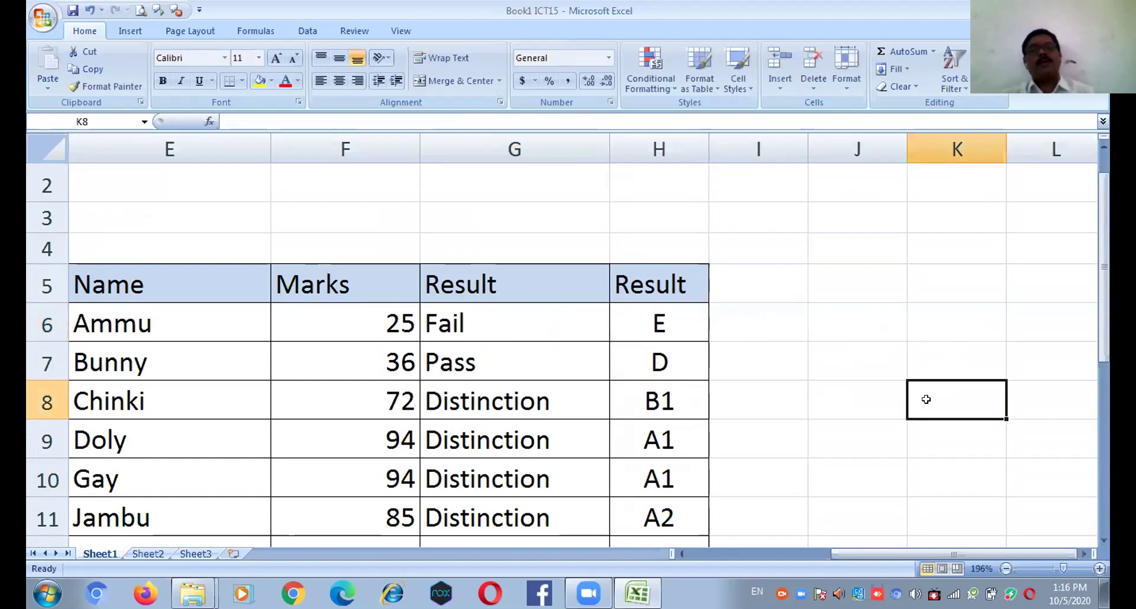
# - Examine the nested IF formula in H6 that assigns grades A1 to E from the marks, keeping it as it is
pyautogui.scroll(-3, 926, 398)
pyautogui.scroll(1, 926, 397)
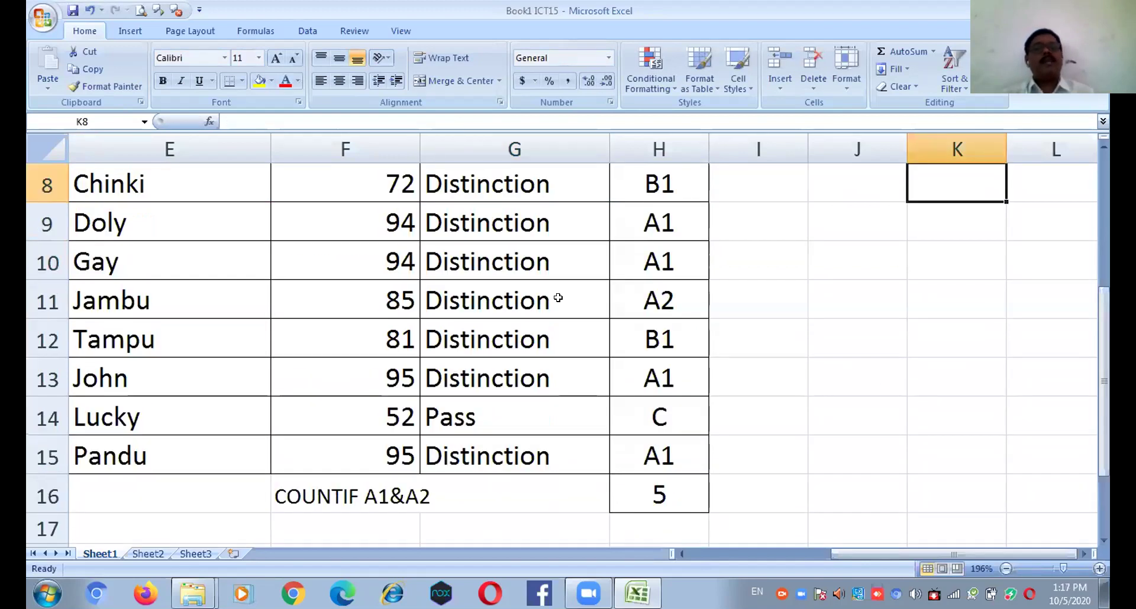
pyautogui.scroll(1, 558, 298)
pyautogui.scroll(-2, 499, 448)
pyautogui.scroll(2, 509, 408)
pyautogui.scroll(-1, 692, 223)
pyautogui.scroll(1, 692, 243)
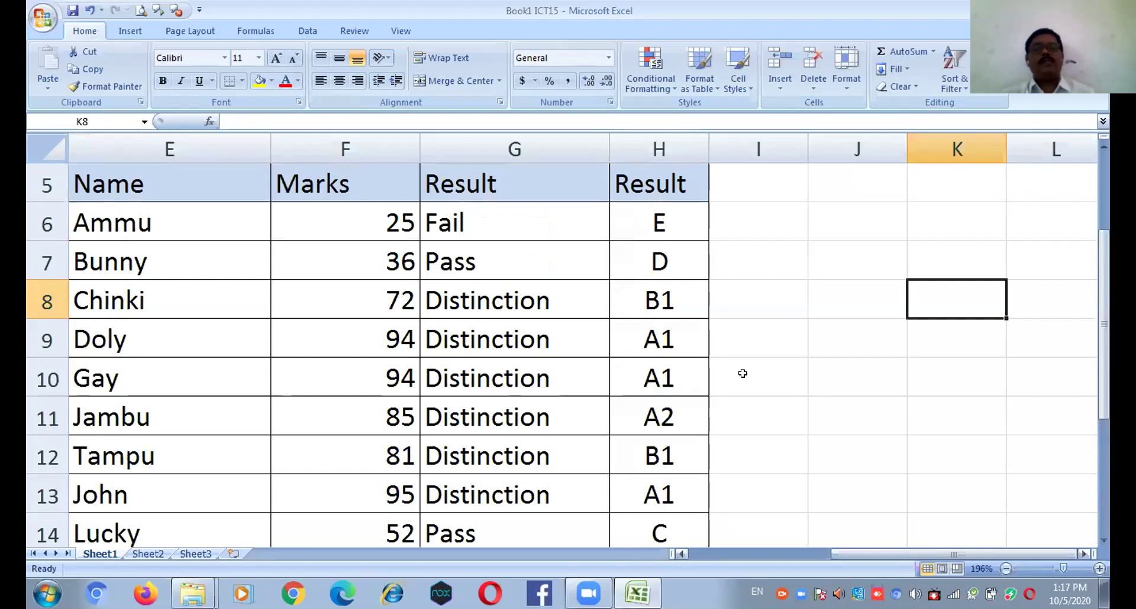
pyautogui.doubleClick(680, 225)
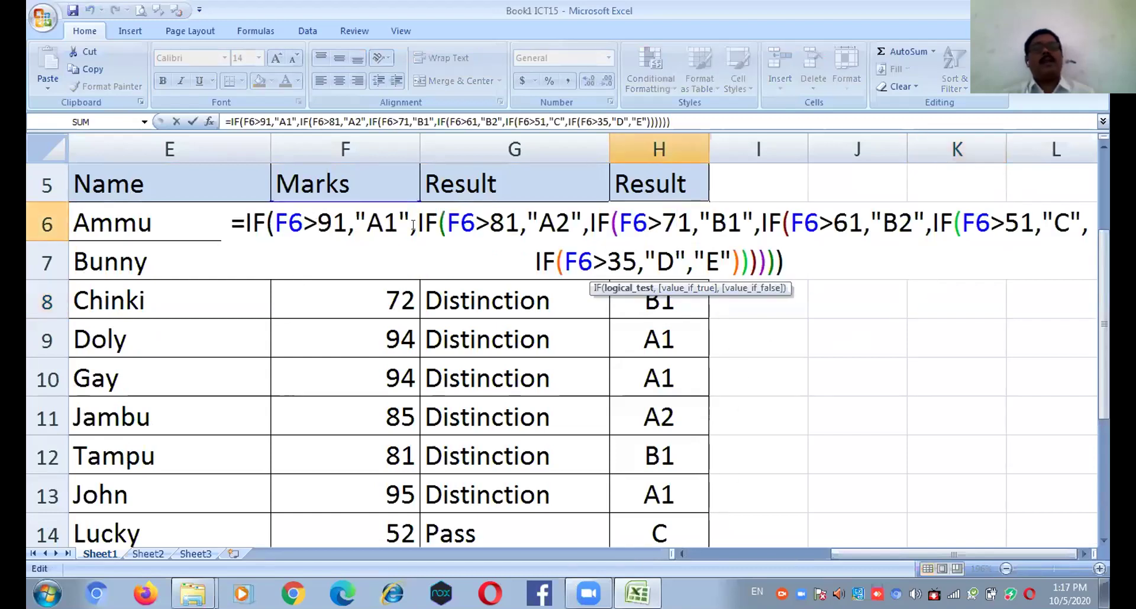
pyautogui.click(794, 388)
pyautogui.scroll(-2, 783, 405)
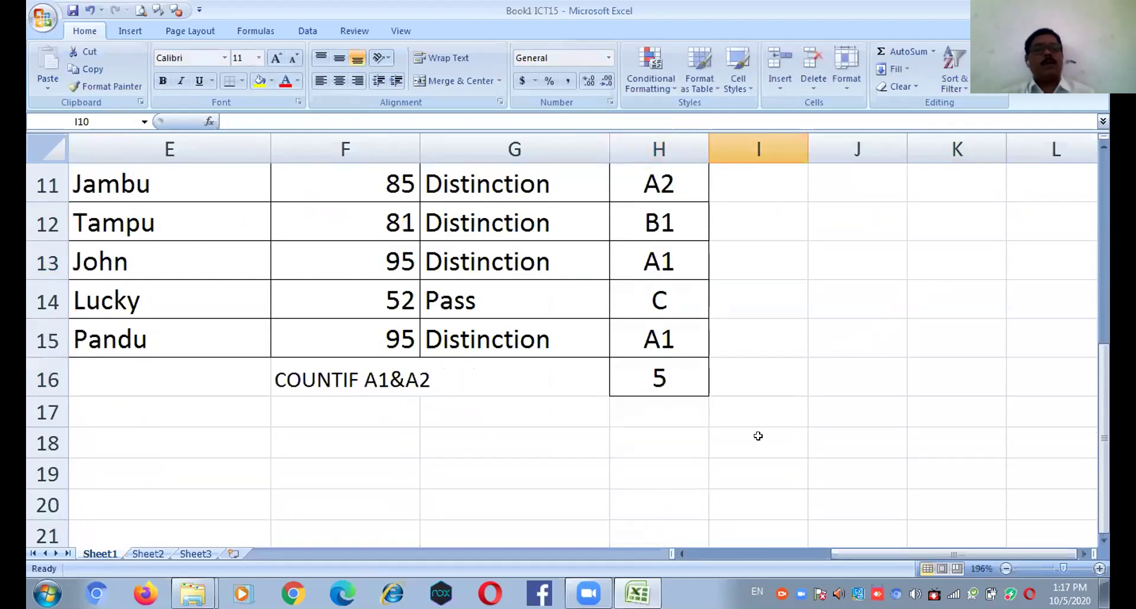
pyautogui.scroll(-2, 757, 436)
pyautogui.scroll(3, 735, 464)
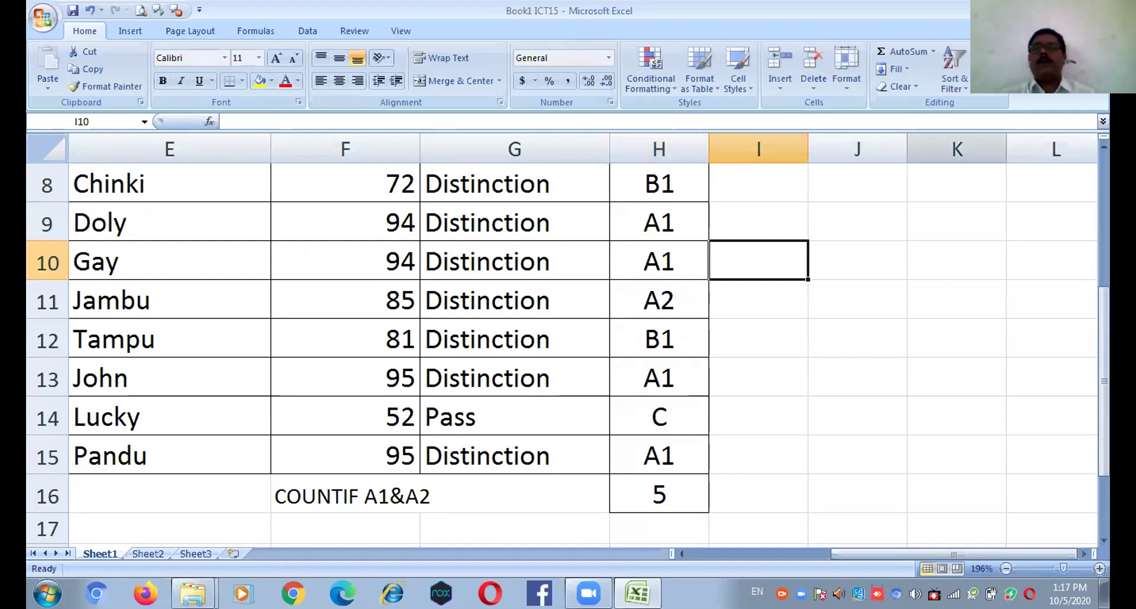
# - Close the Book1 ICT15 workbook without saving the changes and open the Book1 ICT16 workbook
pyautogui.click(1099, 8)
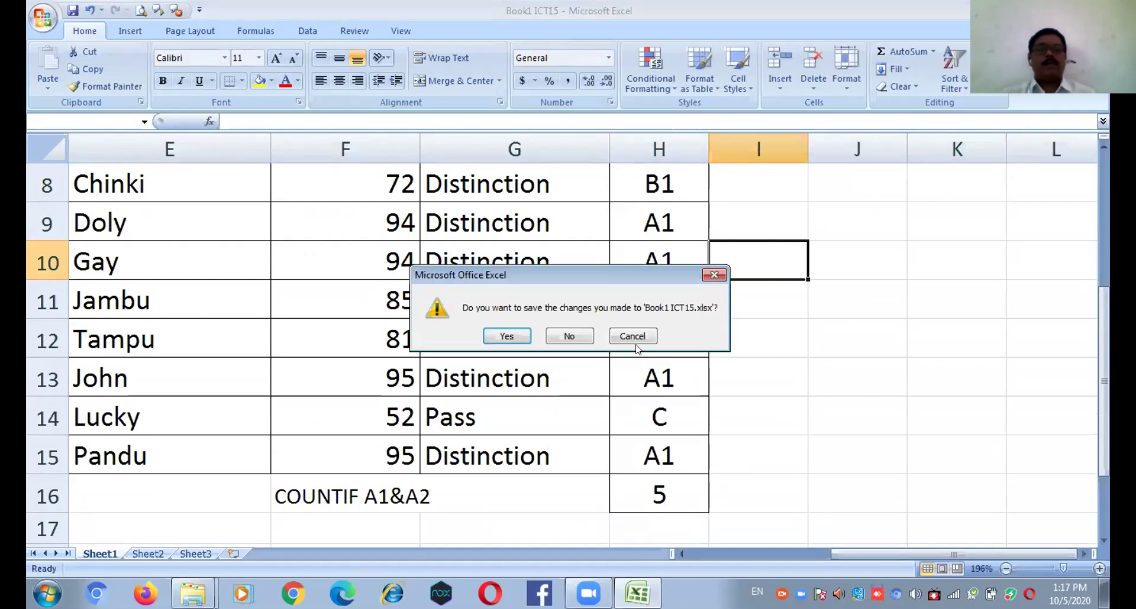
pyautogui.click(569, 336)
pyautogui.doubleClick(235, 290)
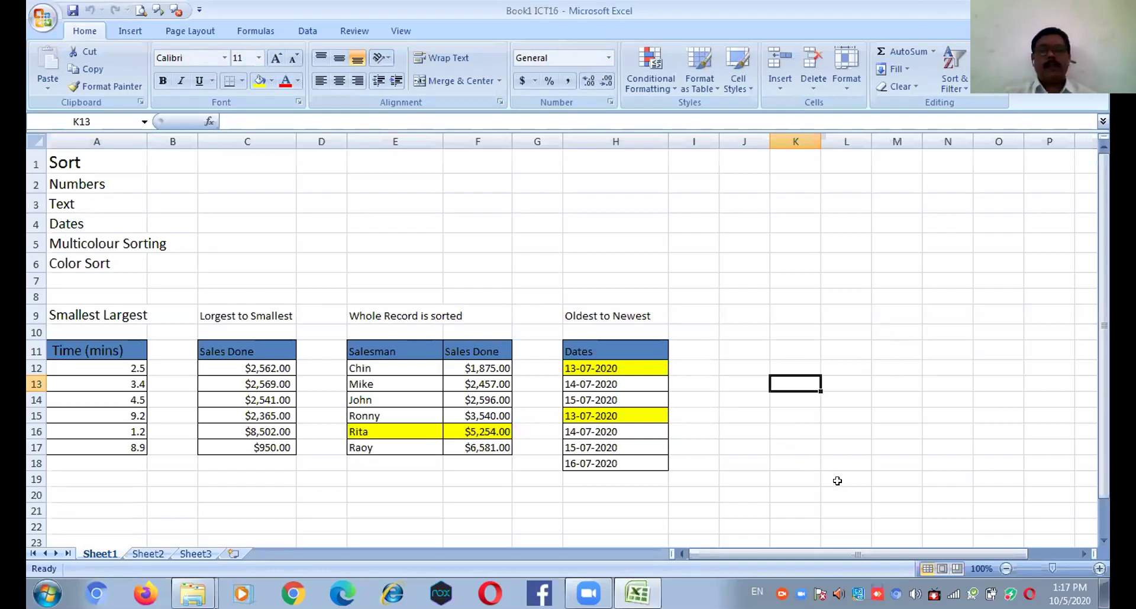
pyautogui.click(1104, 539)
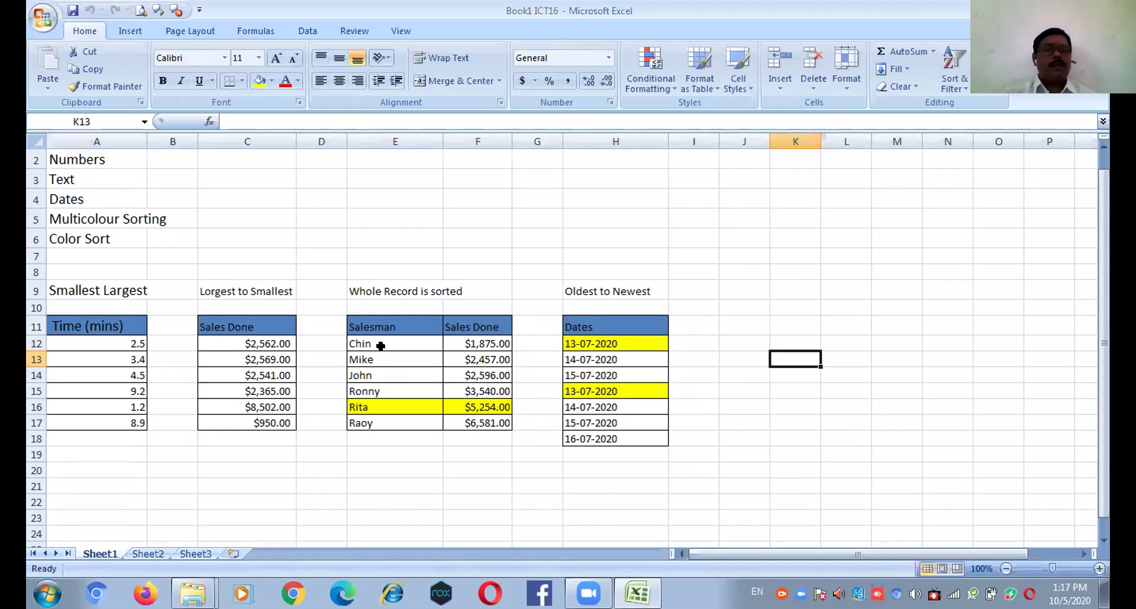
pyautogui.moveTo(377, 423); pyautogui.dragTo(390, 352)
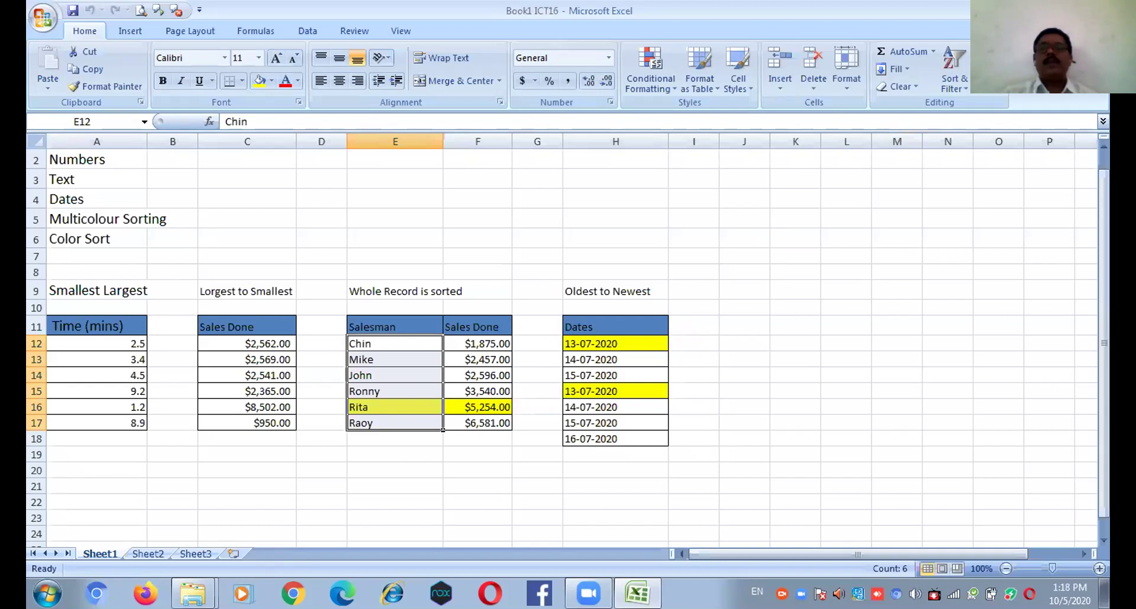
pyautogui.click(959, 88)
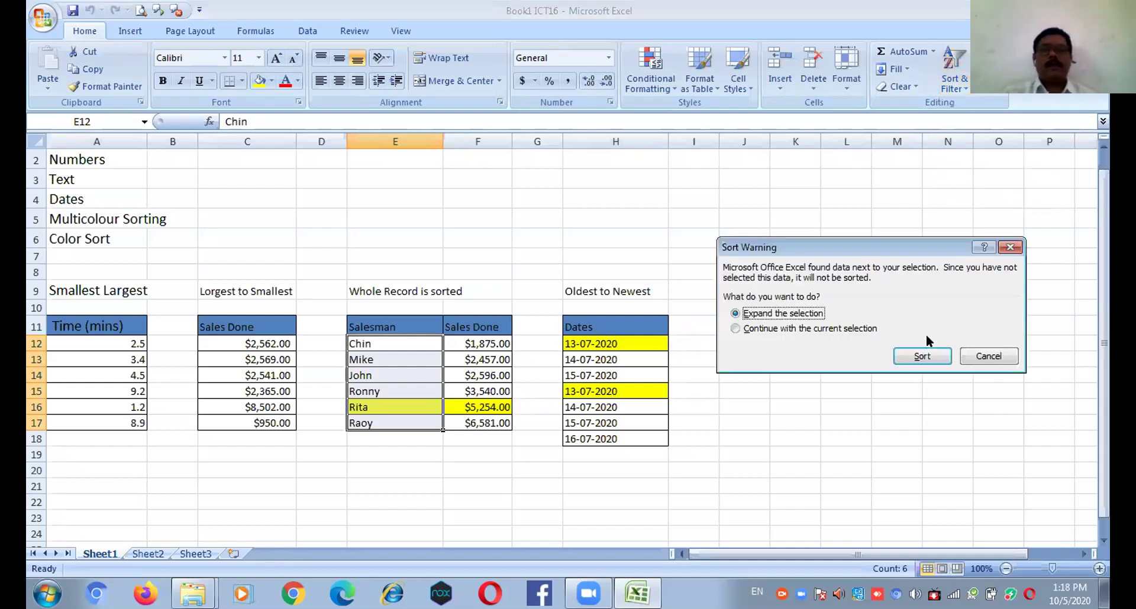
pyautogui.press('Escape')
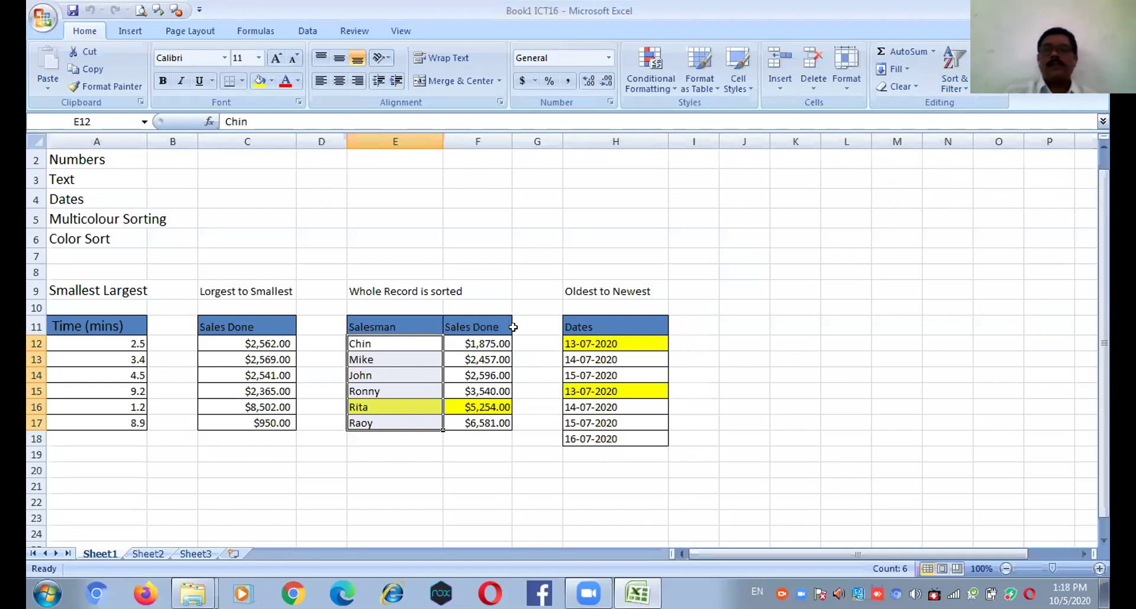
pyautogui.scroll(-2, 505, 327)
pyautogui.scroll(3, 505, 328)
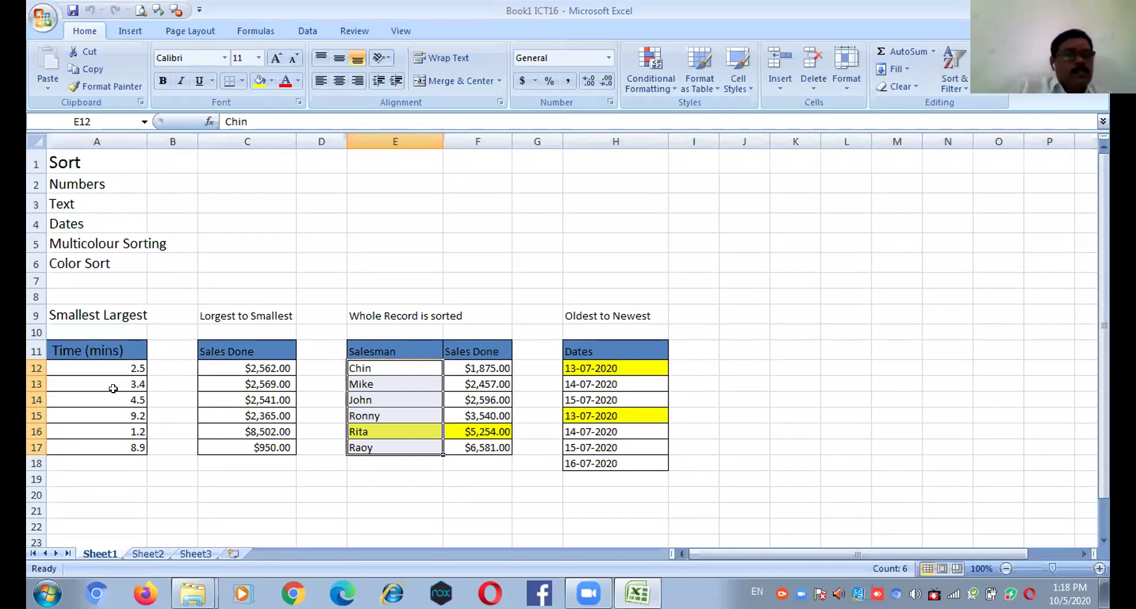
# - Custom sort the Time (mins) values in A12:A17 by Values, ordered Largest to Smallest
pyautogui.moveTo(122, 366); pyautogui.dragTo(118, 448)
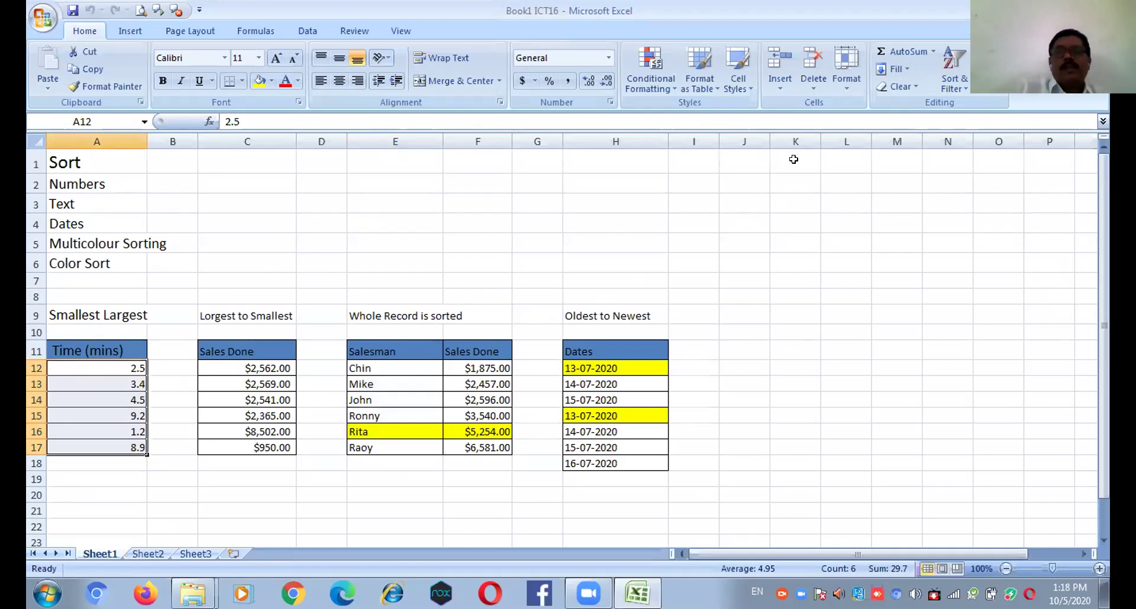
pyautogui.click(953, 82)
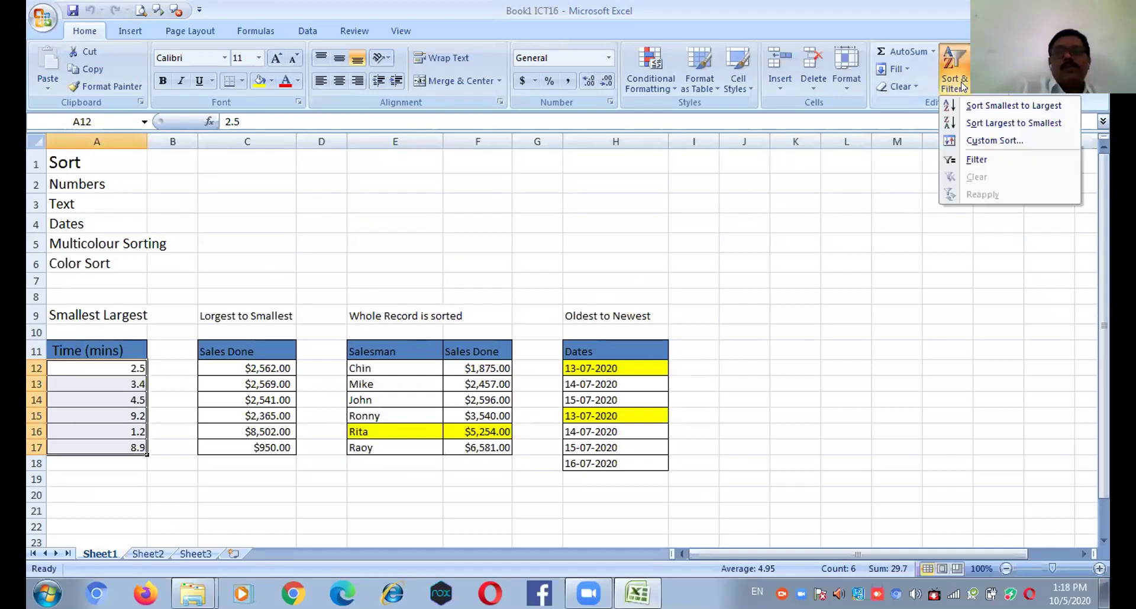
pyautogui.click(993, 142)
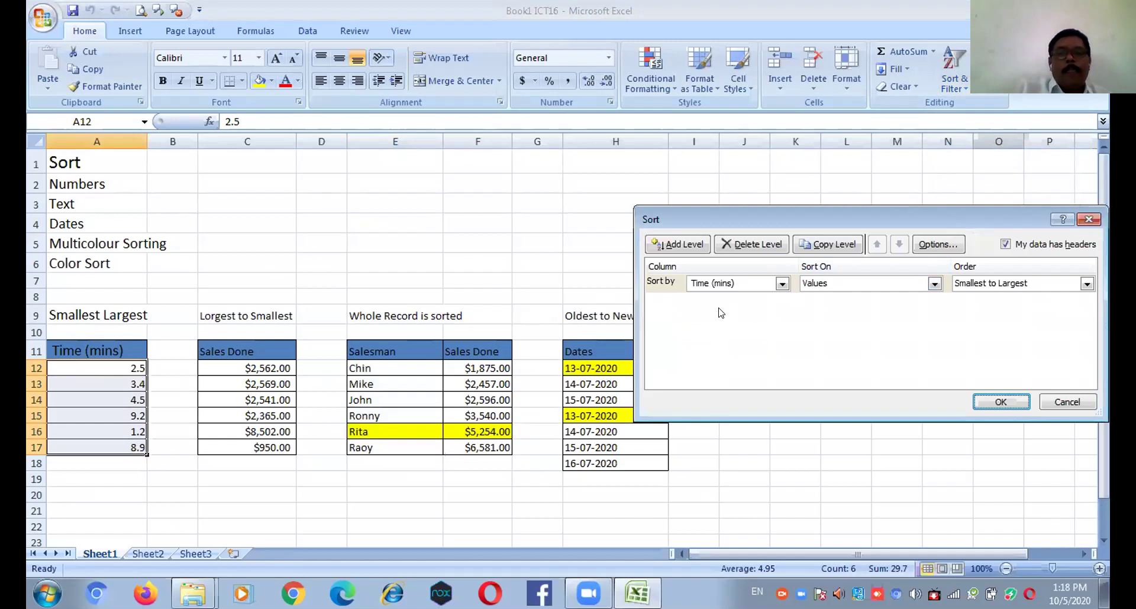
pyautogui.click(781, 285)
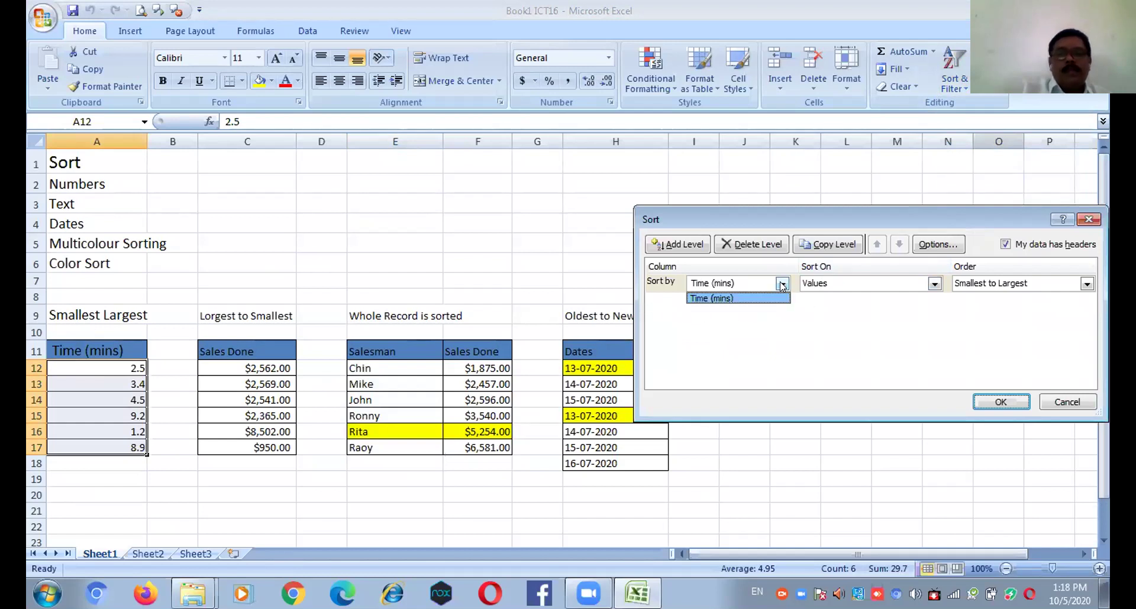
pyautogui.click(934, 287)
pyautogui.click(934, 287)
pyautogui.click(934, 286)
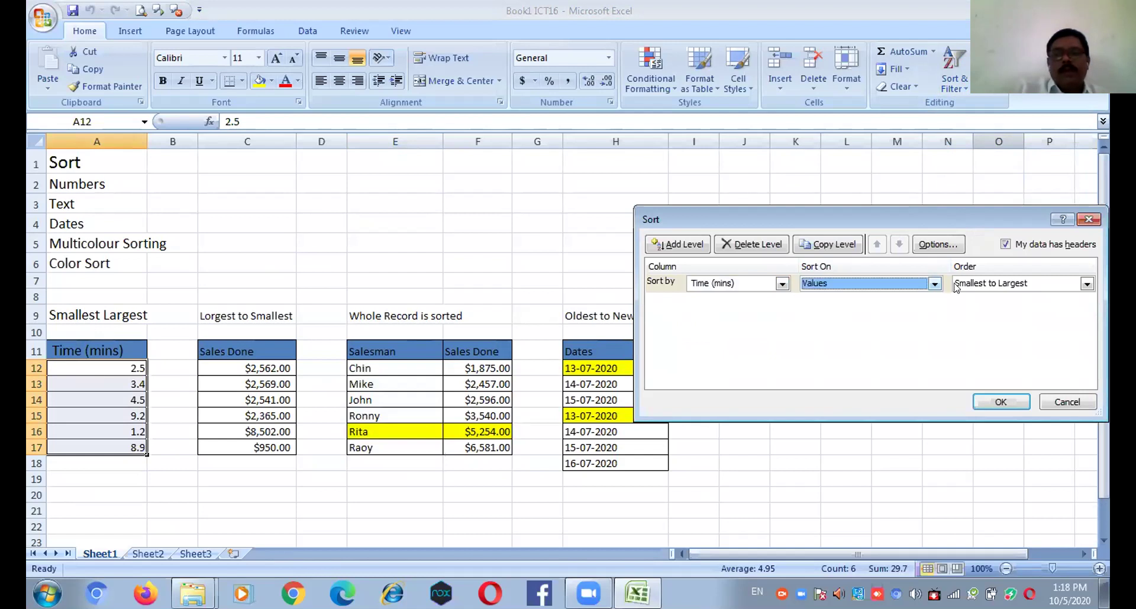
pyautogui.click(1087, 286)
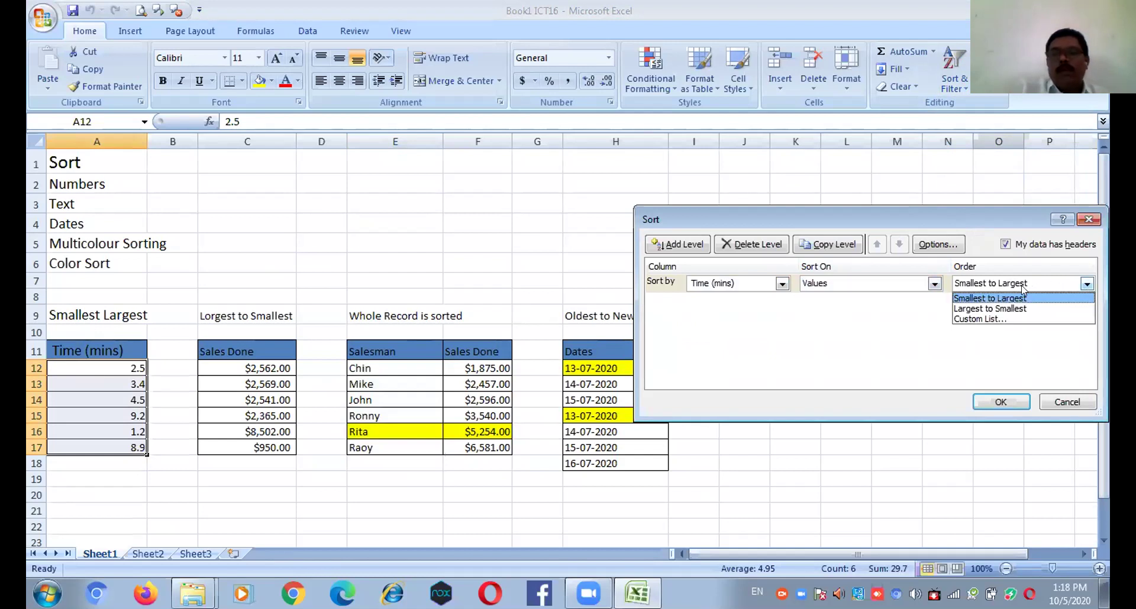
pyautogui.click(987, 308)
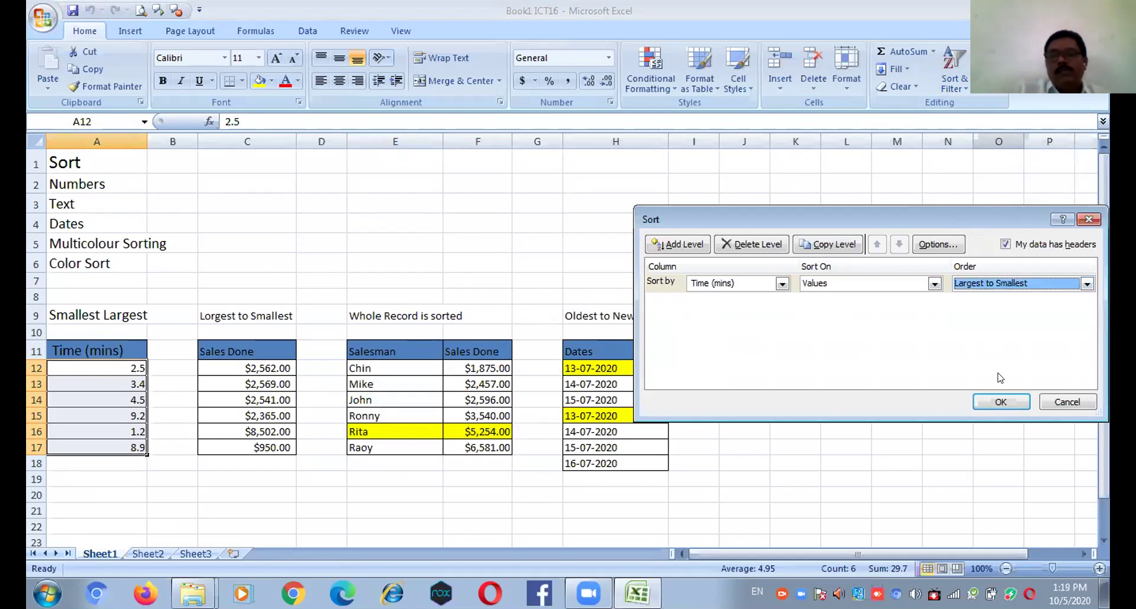
pyautogui.click(1001, 402)
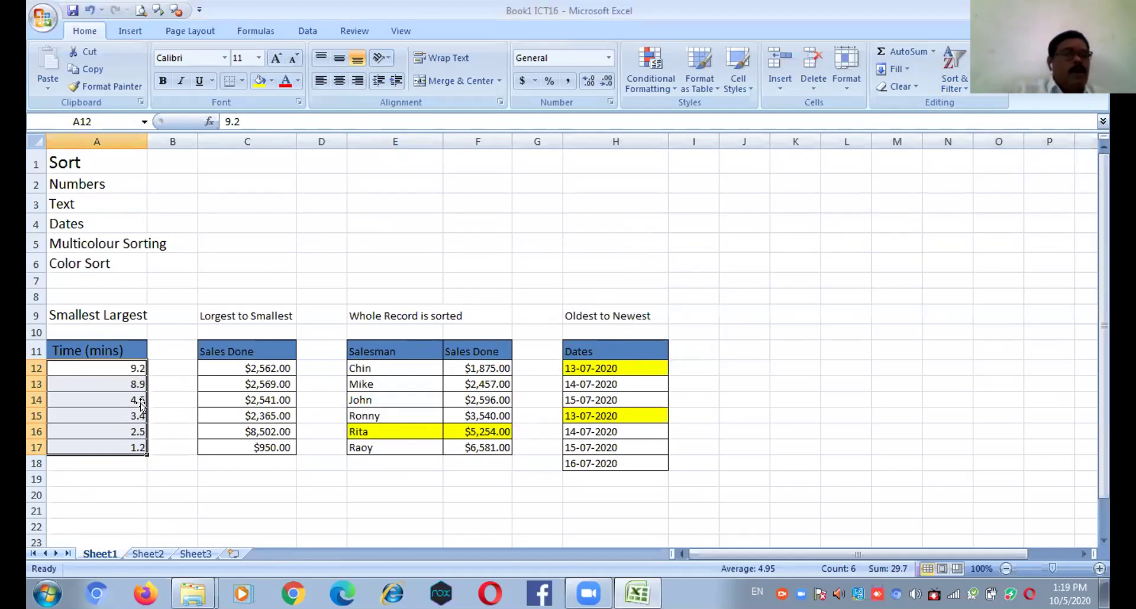
# - Sort the Time (mins) values in A12:A17 from Smallest to Largest
pyautogui.click(1070, 563)
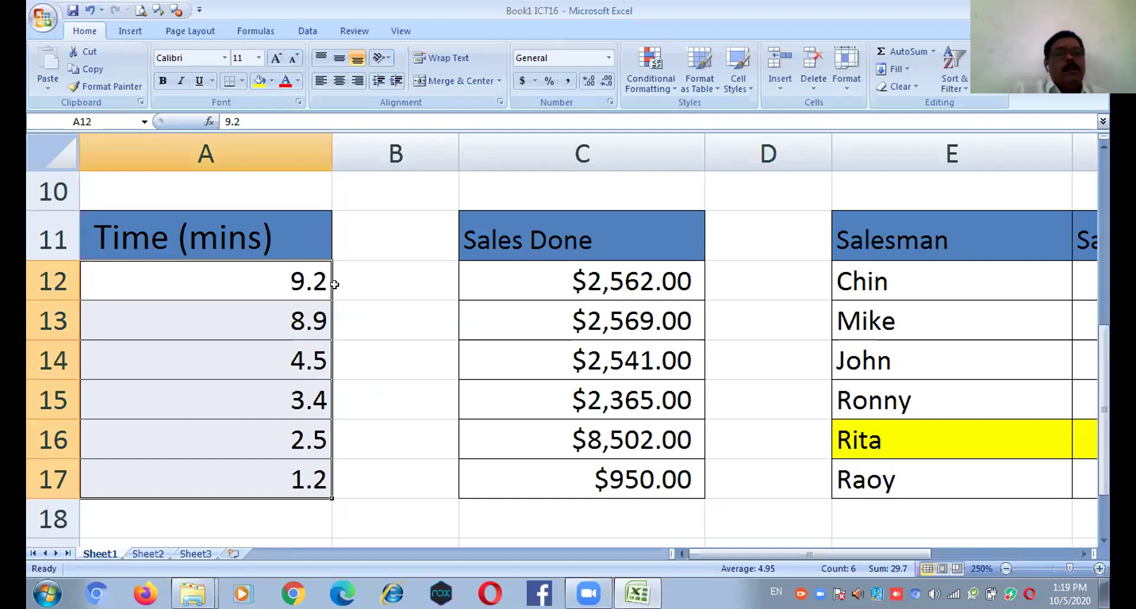
pyautogui.click(953, 74)
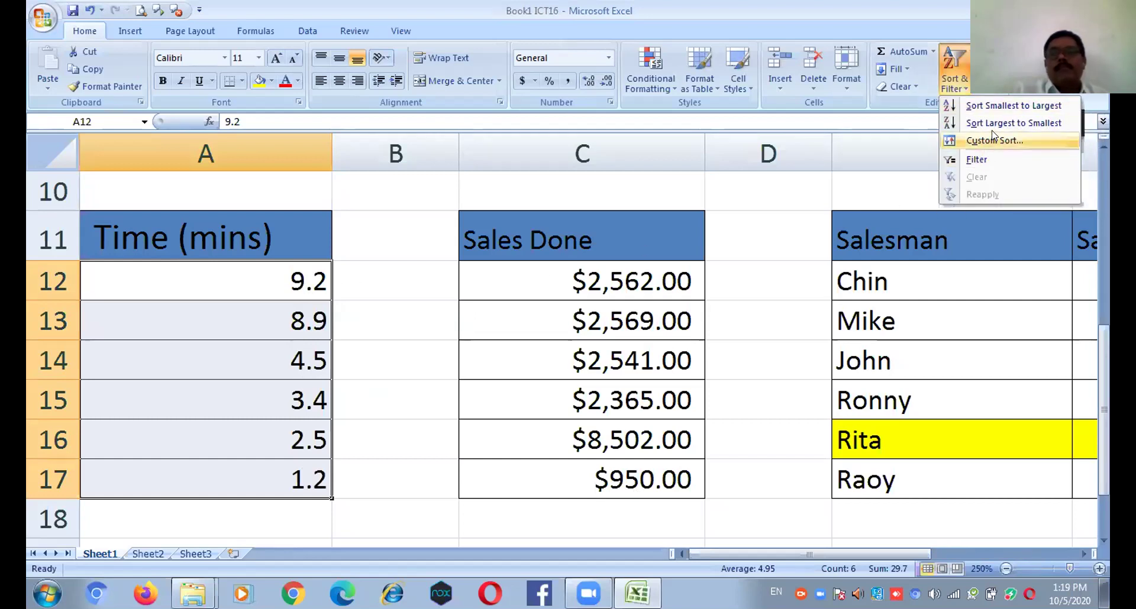
pyautogui.click(998, 107)
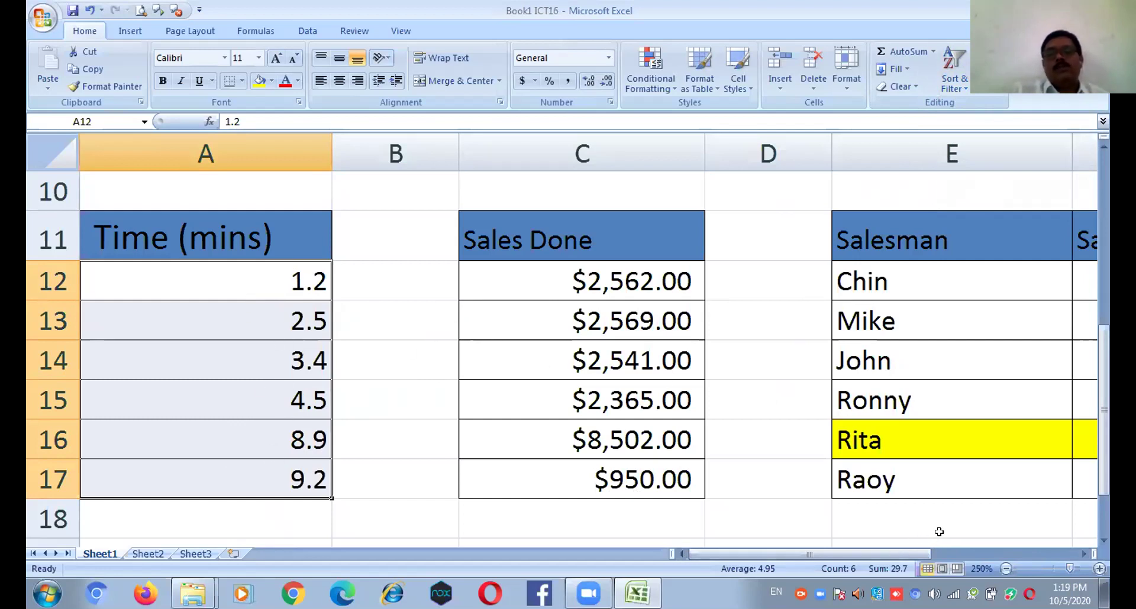
# - Look over the Sales Done, Salesman and Dates tables, close Book1 ICT16 without saving and open the Book1 ICT18 workbook
pyautogui.click(1085, 554)
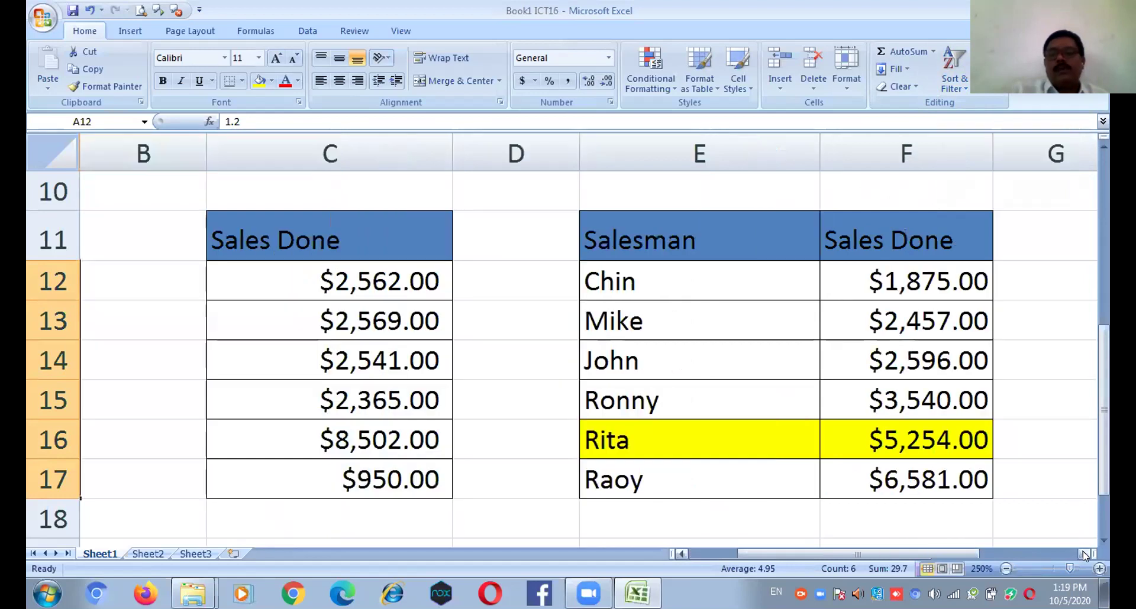
pyautogui.click(1085, 555)
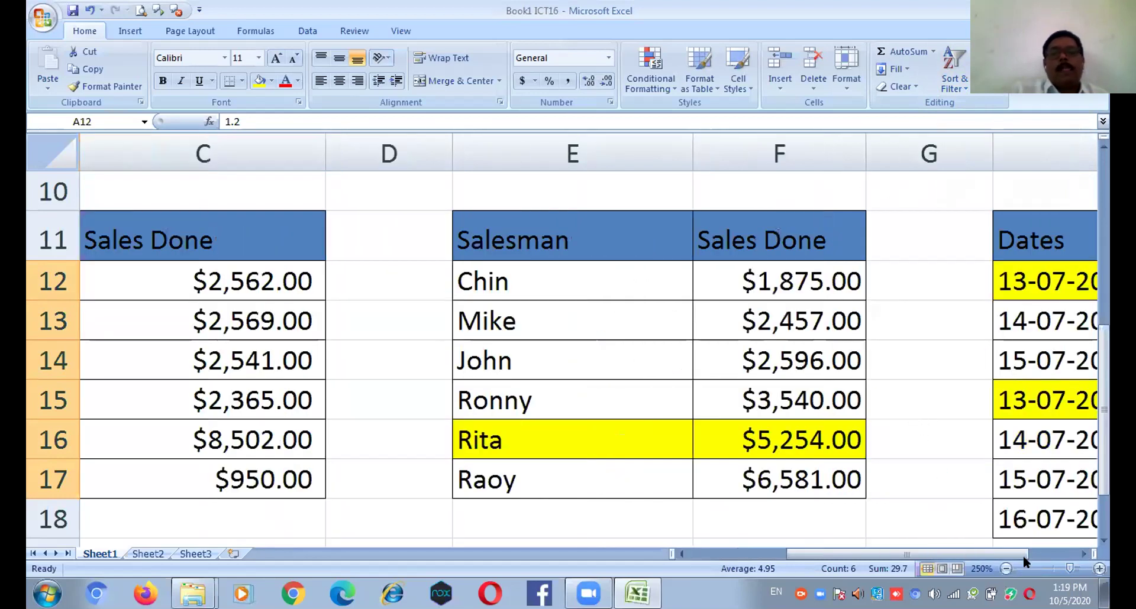
pyautogui.click(1054, 554)
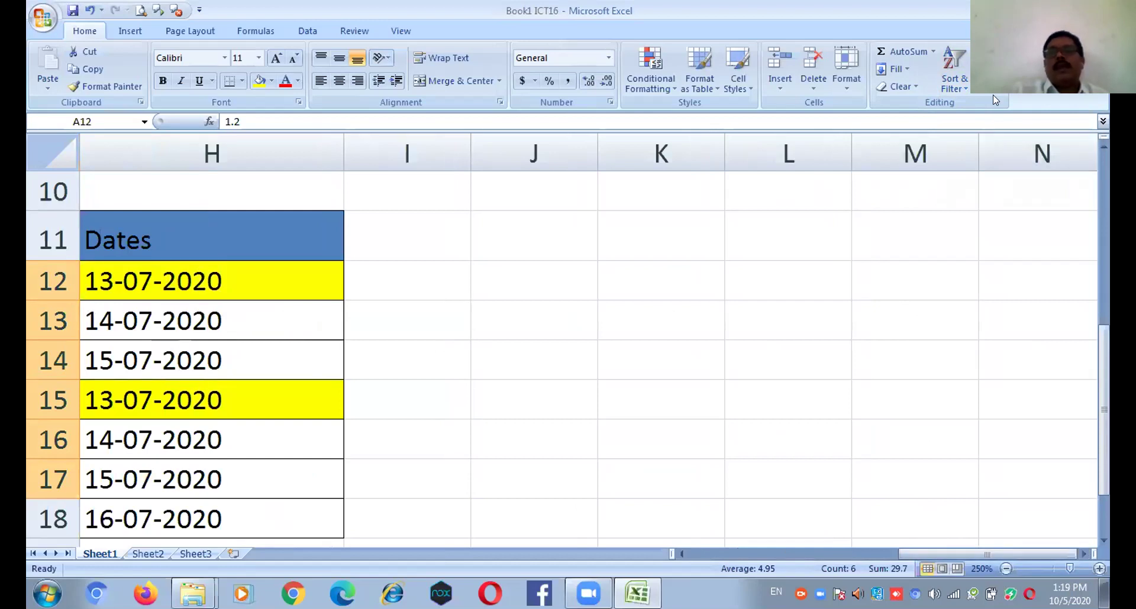
pyautogui.hotkey('alt', 'F4')
pyautogui.click(569, 334)
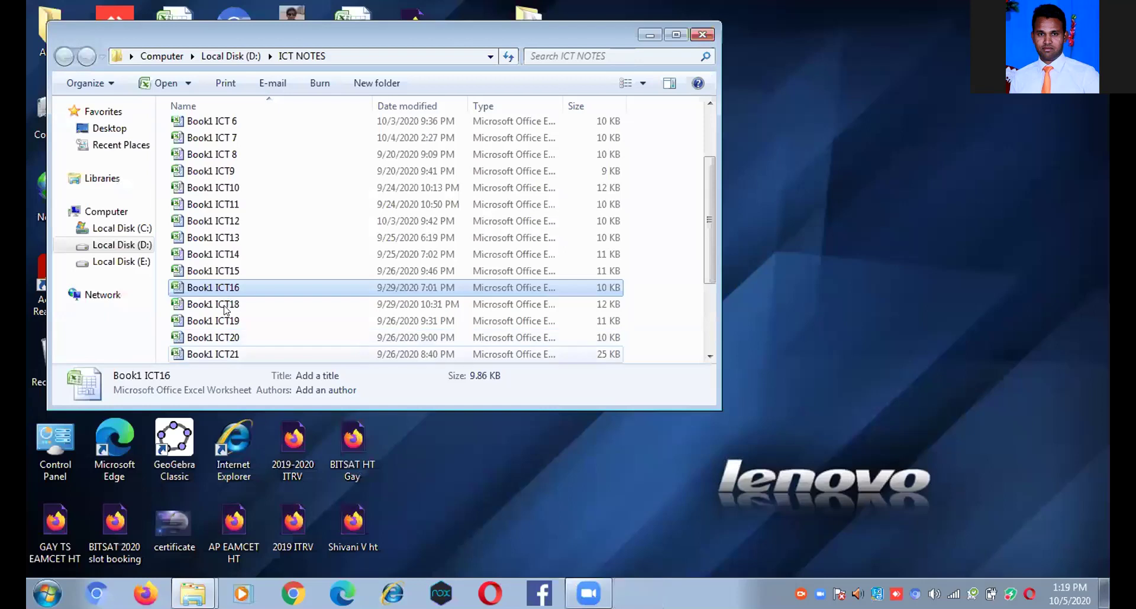
pyautogui.doubleClick(277, 306)
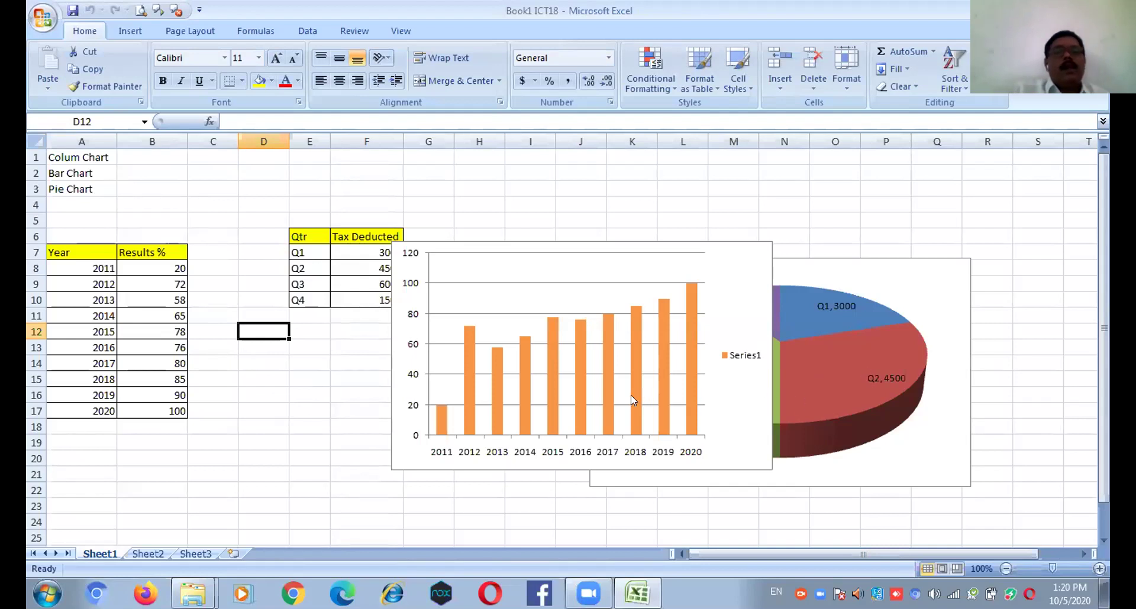
# - Move the orange column chart clear of the Tax Deducted table and insert a clustered column chart from the Year and Results % data in A8:B17
pyautogui.moveTo(694, 240); pyautogui.dragTo(816, 351)
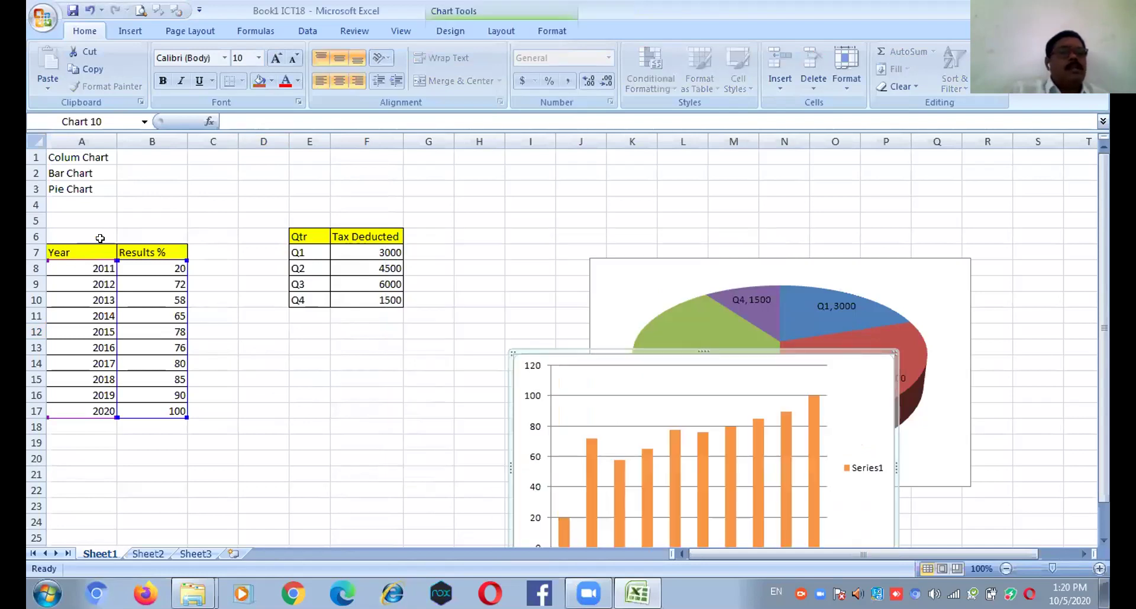
pyautogui.moveTo(60, 264); pyautogui.dragTo(153, 431)
pyautogui.click(227, 389)
pyautogui.click(83, 265)
pyautogui.moveTo(83, 266); pyautogui.dragTo(178, 412)
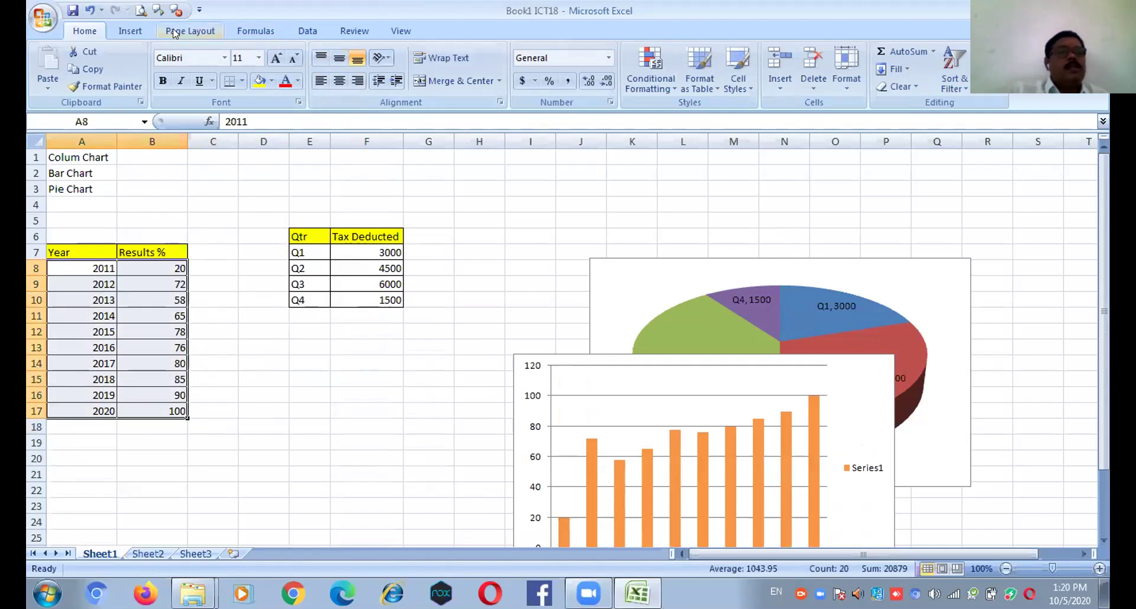
pyautogui.click(141, 31)
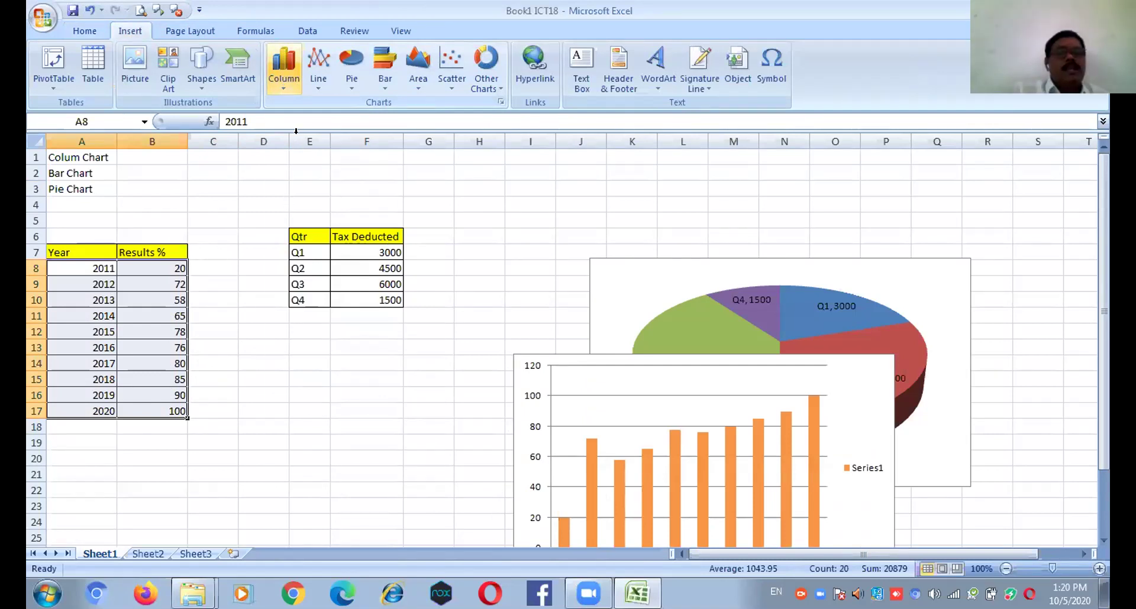
pyautogui.click(283, 68)
pyautogui.click(294, 133)
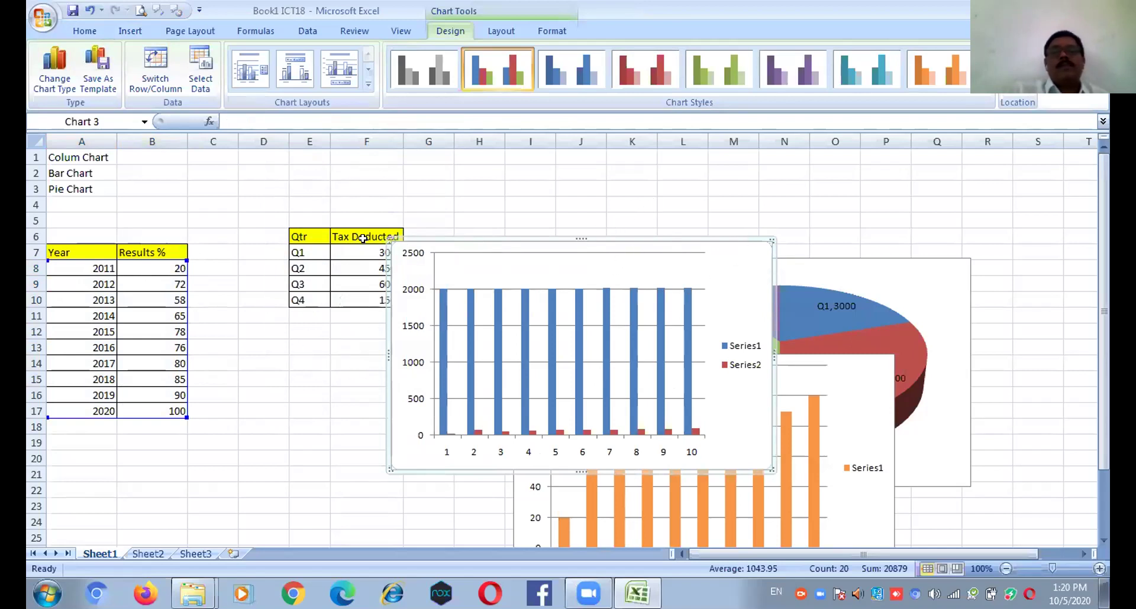
pyautogui.press('Escape')
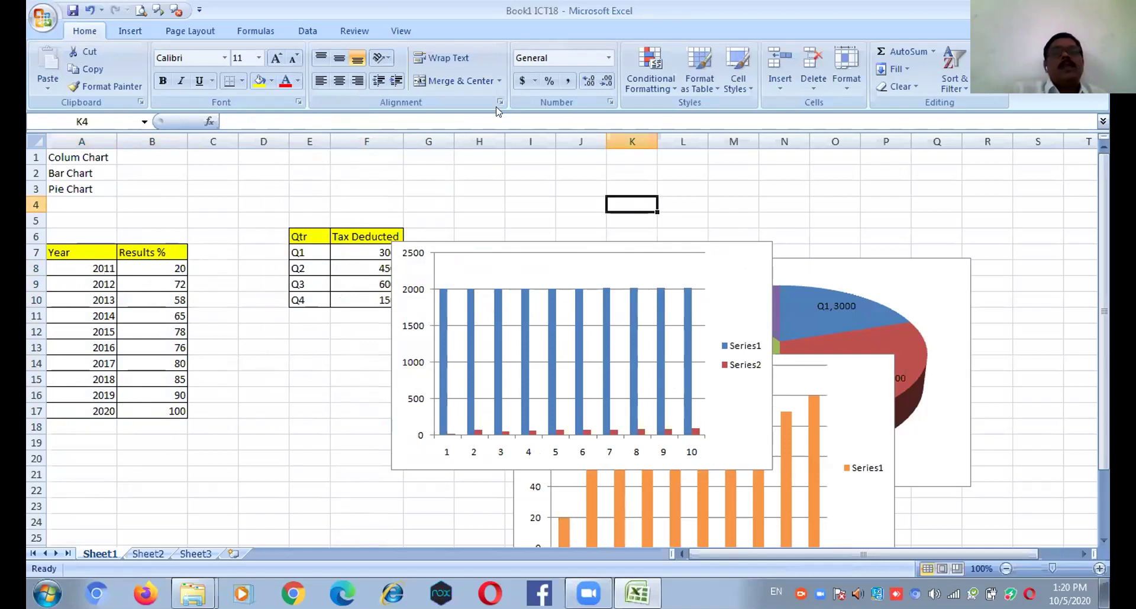
# - Close the Book1 ICT18 workbook without saving the changes and open the Book1 ICT19 workbook
pyautogui.click(141, 32)
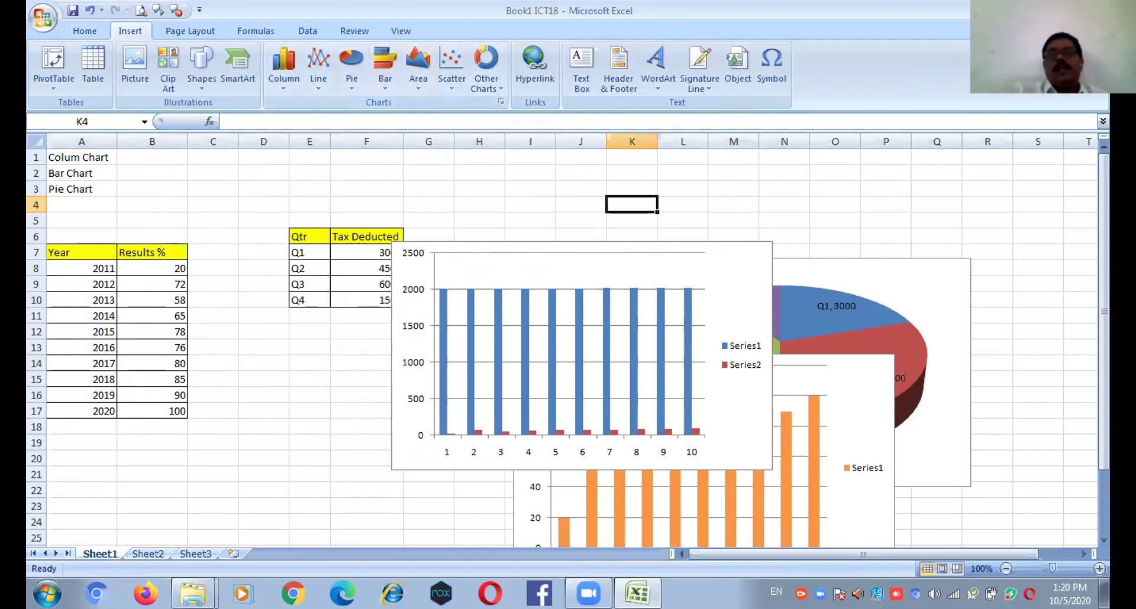
pyautogui.hotkey('alt', 'F4')
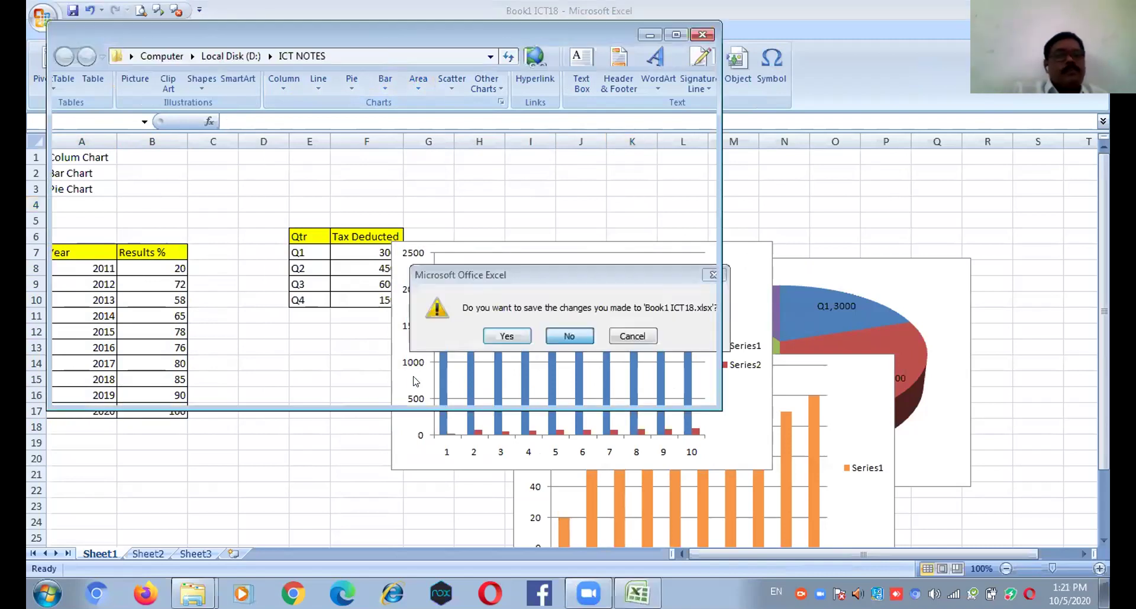
pyautogui.press('Return')
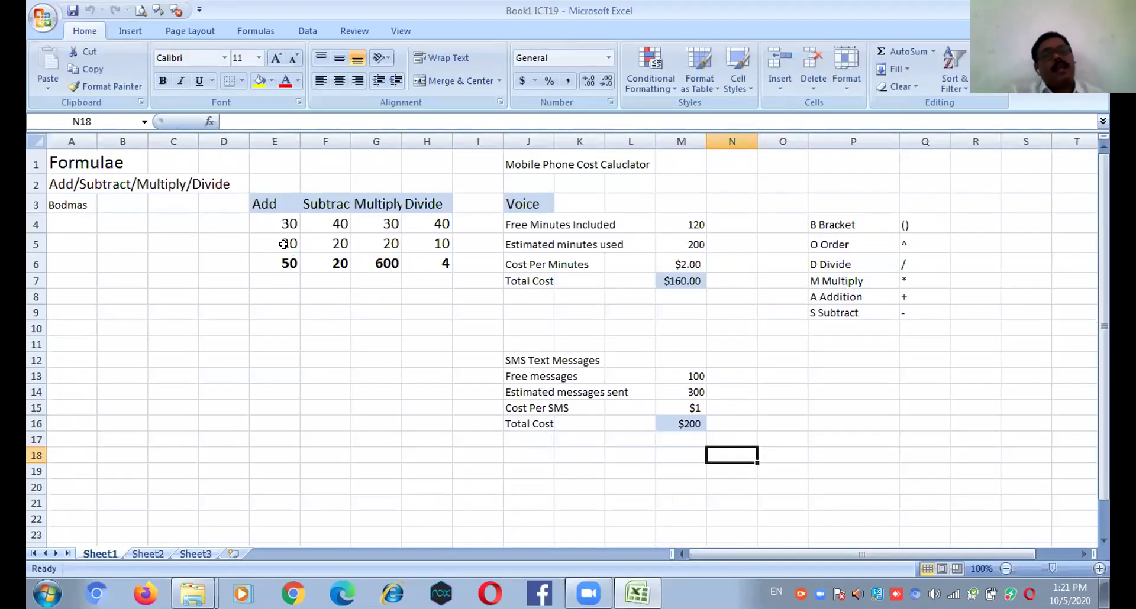
# - Examine the Add values in E4:E6 and the Subtract and Multiply formulas in F6 and G6
pyautogui.click(274, 224)
pyautogui.click(327, 222)
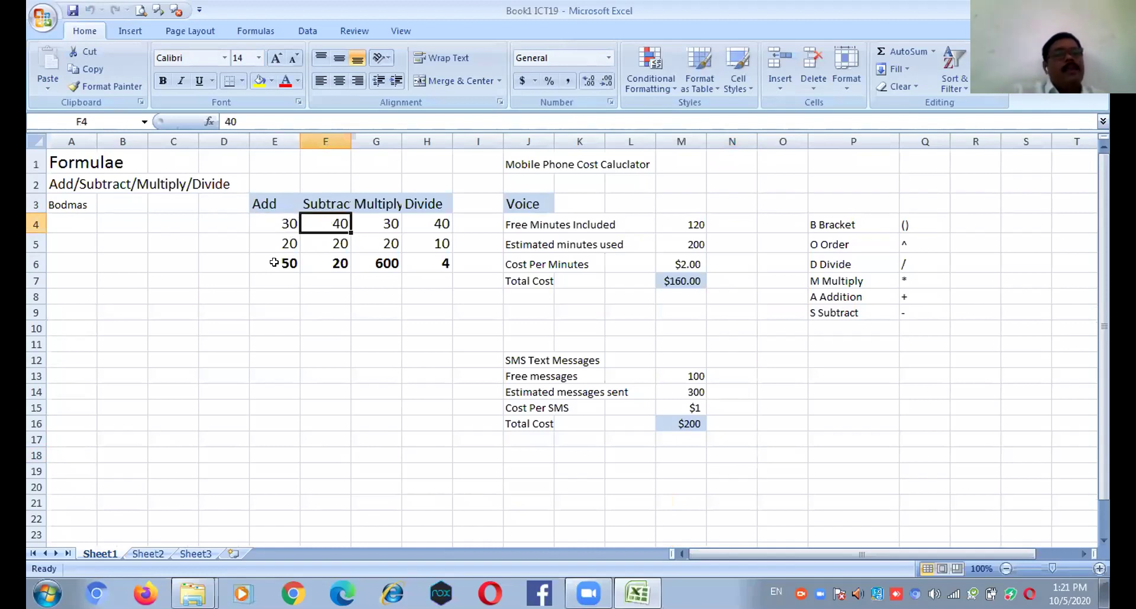
pyautogui.moveTo(274, 224); pyautogui.dragTo(274, 264)
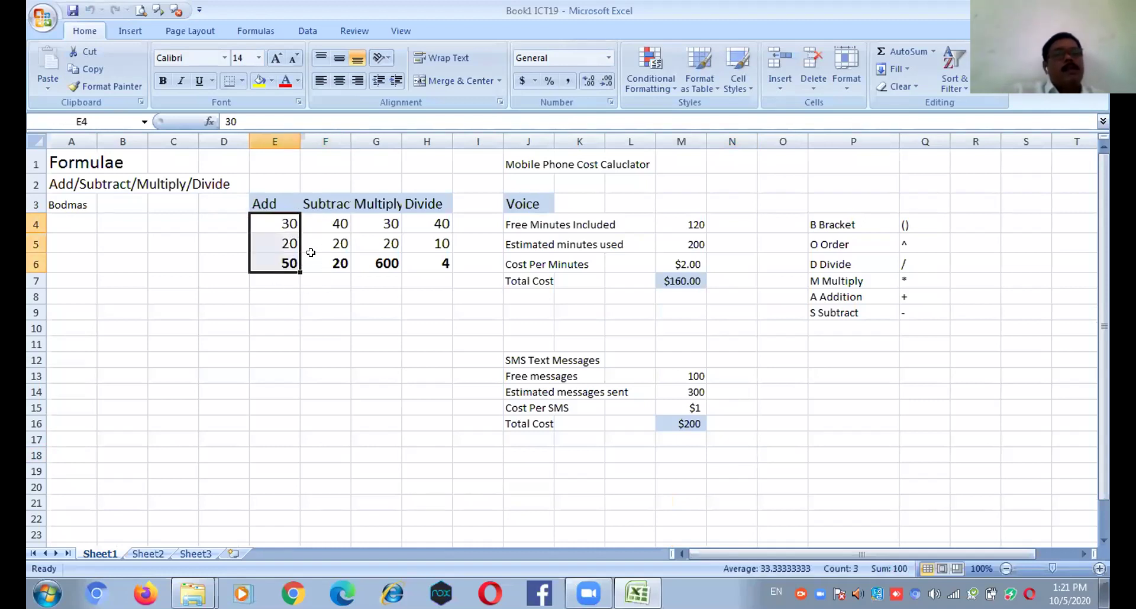
pyautogui.click(312, 264)
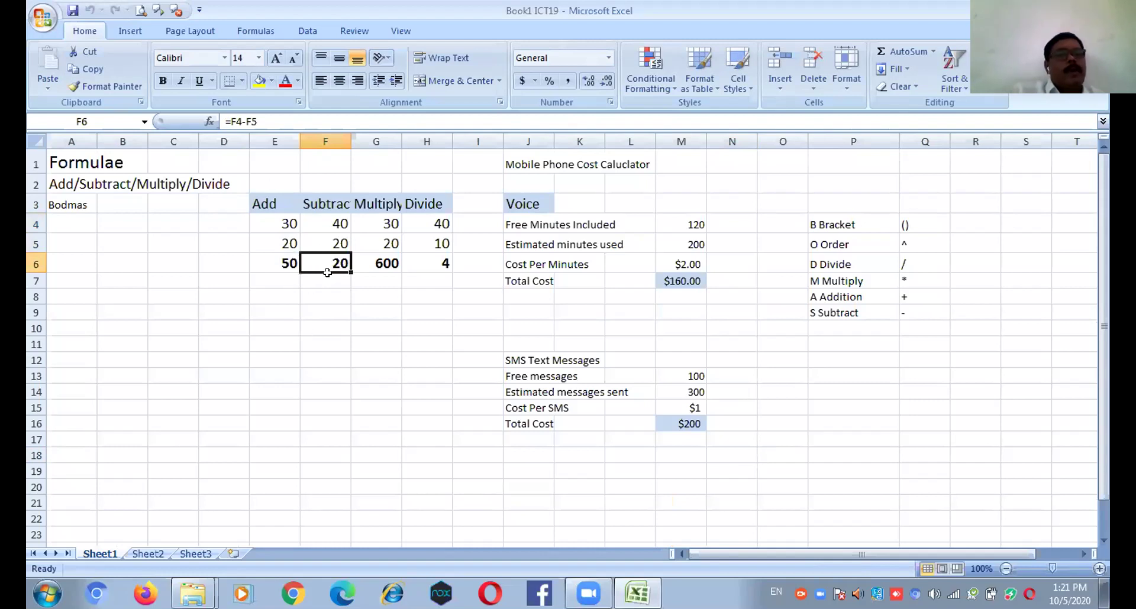
pyautogui.click(375, 261)
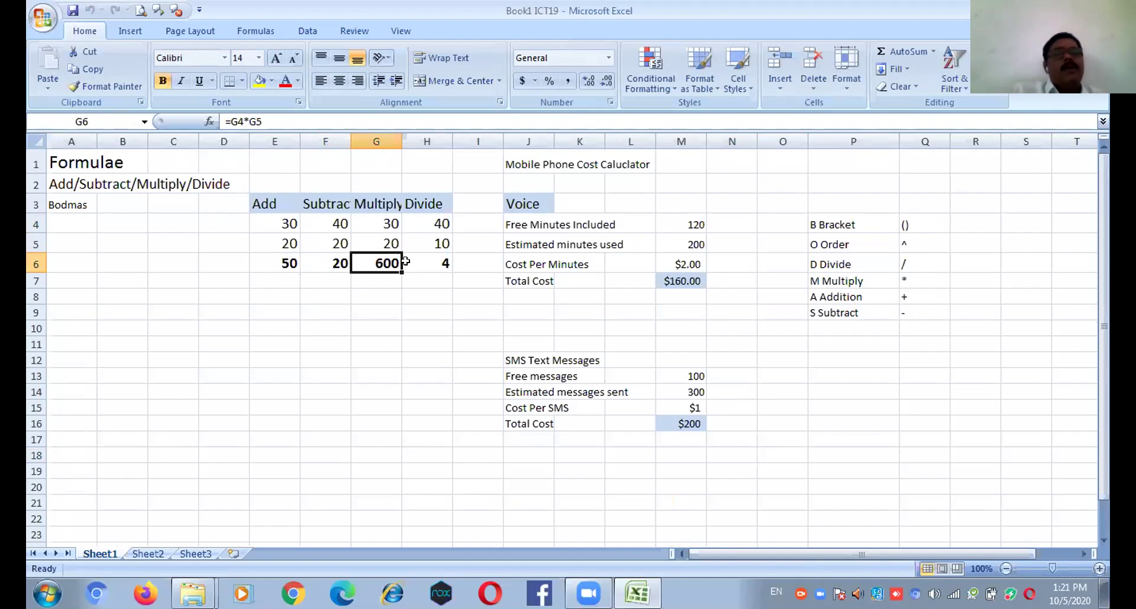
# - Enter the formula =G4*G5 in cell G10 to multiply the two Multiply values
pyautogui.click(383, 326)
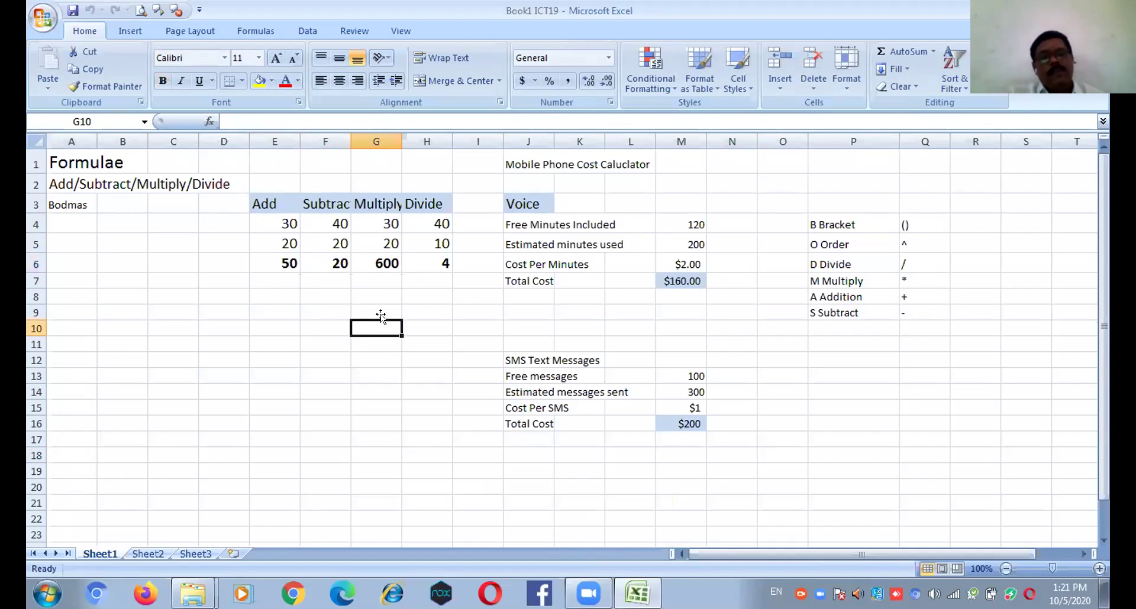
pyautogui.write('=')
pyautogui.click(389, 215)
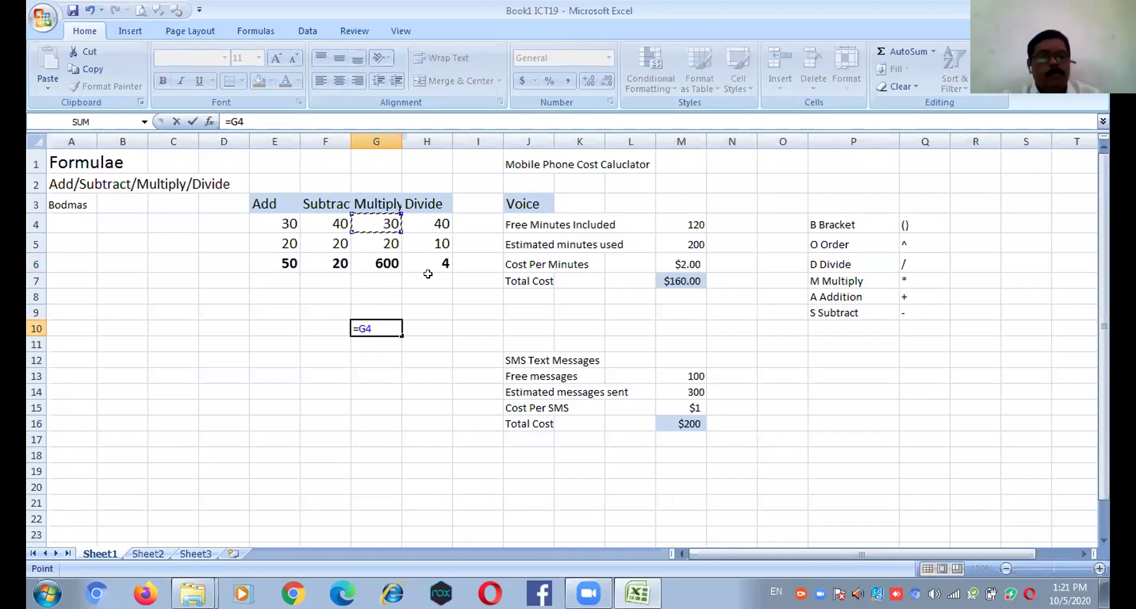
pyautogui.write('*')
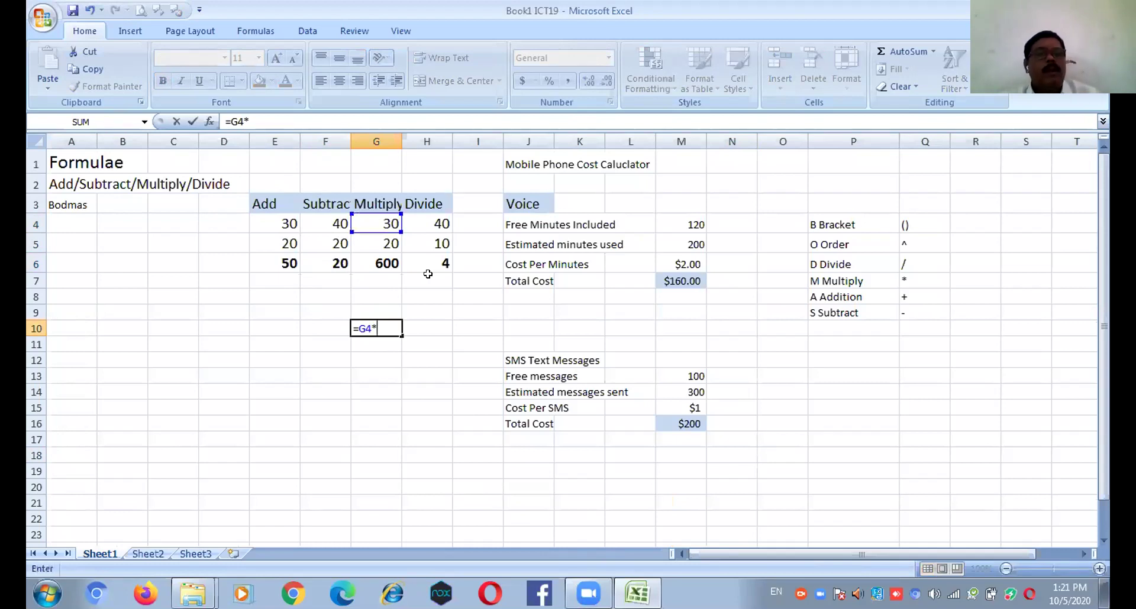
pyautogui.click(388, 245)
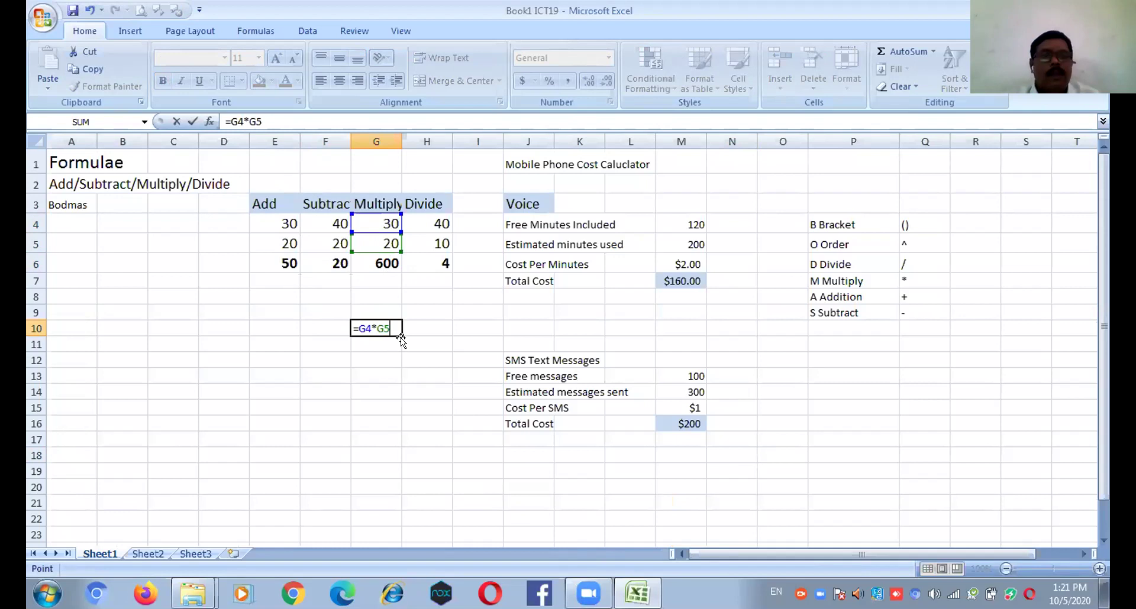
pyautogui.press('Return')
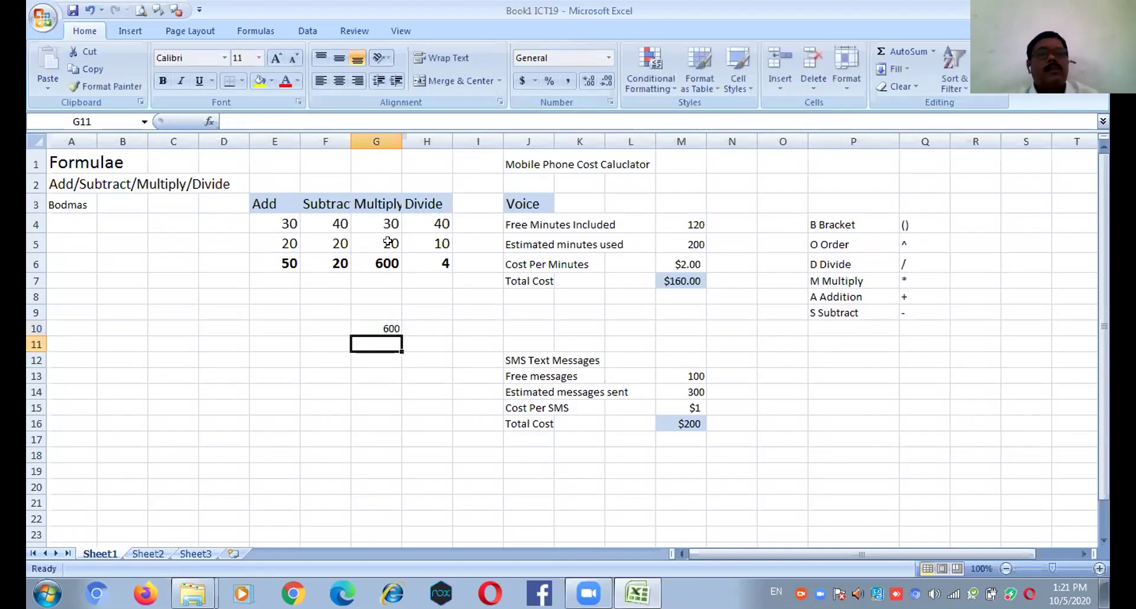